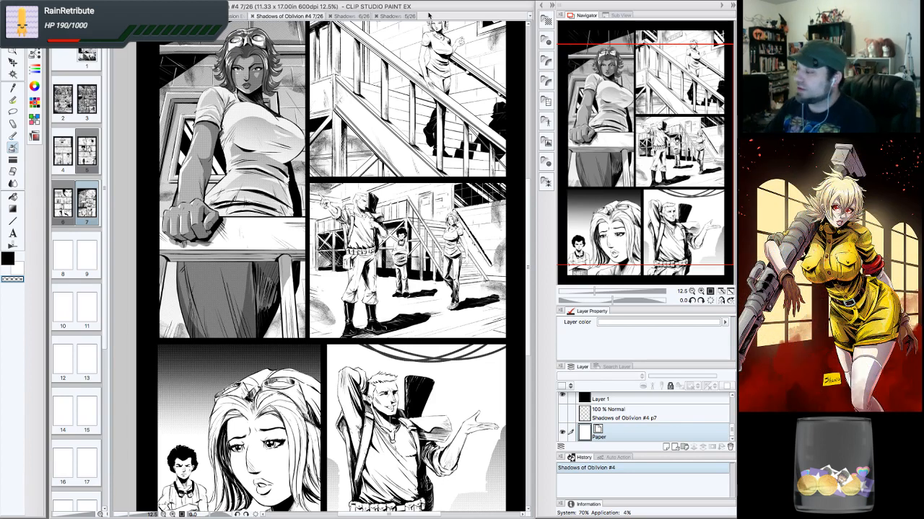
- Browse the other open canvases, Shadow Knight and Eva swimsuit, then return to the Shadows of Oblivion #4 page 7
{"action": "left_click_drag", "start_coordinate": [635, 162], "coordinate": [634, 147]}
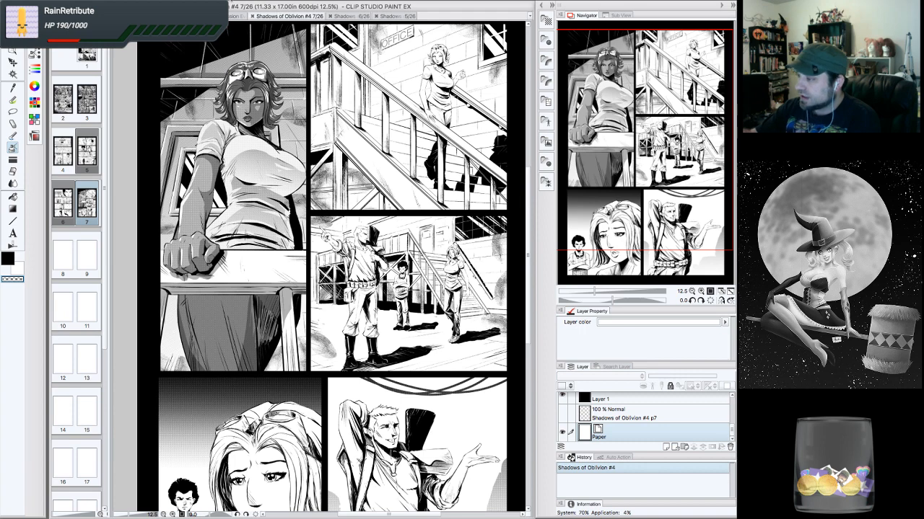
{"action": "left_click", "coordinate": [180, 16]}
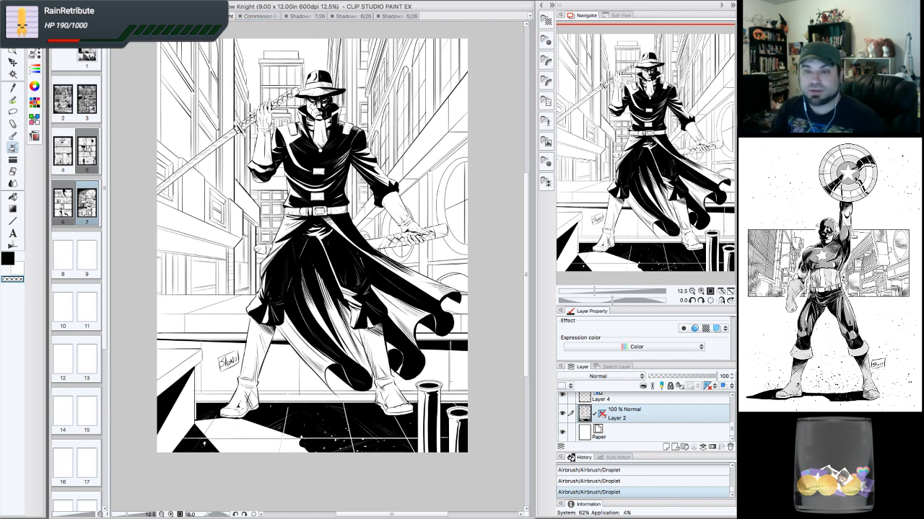
{"action": "key", "text": "Tab"}
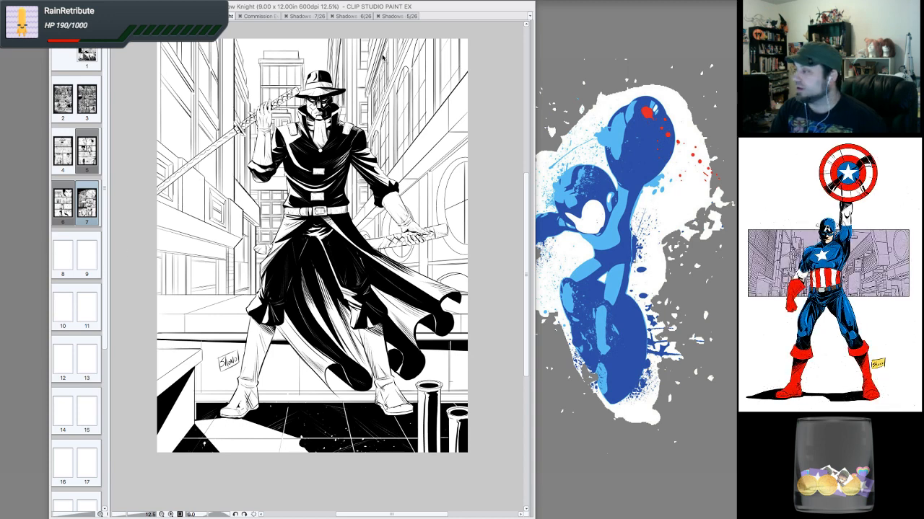
{"action": "key", "text": "Tab"}
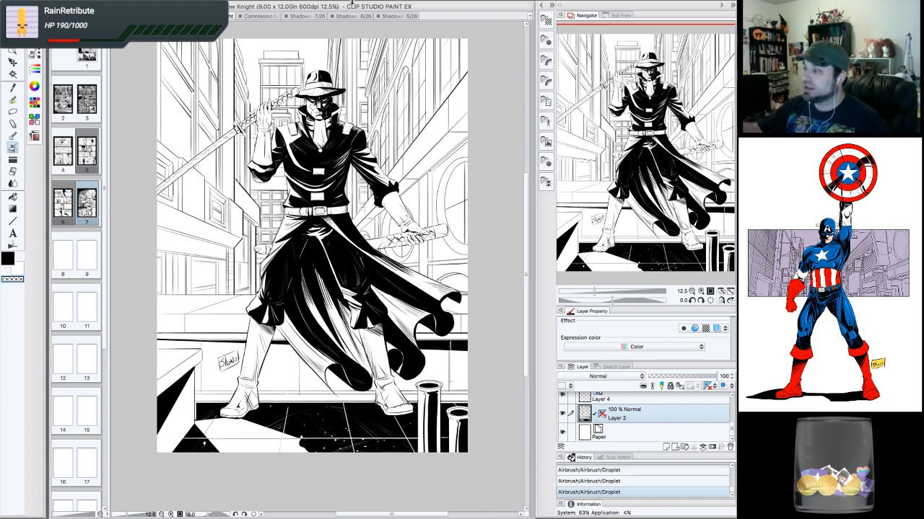
{"action": "left_click", "coordinate": [268, 17]}
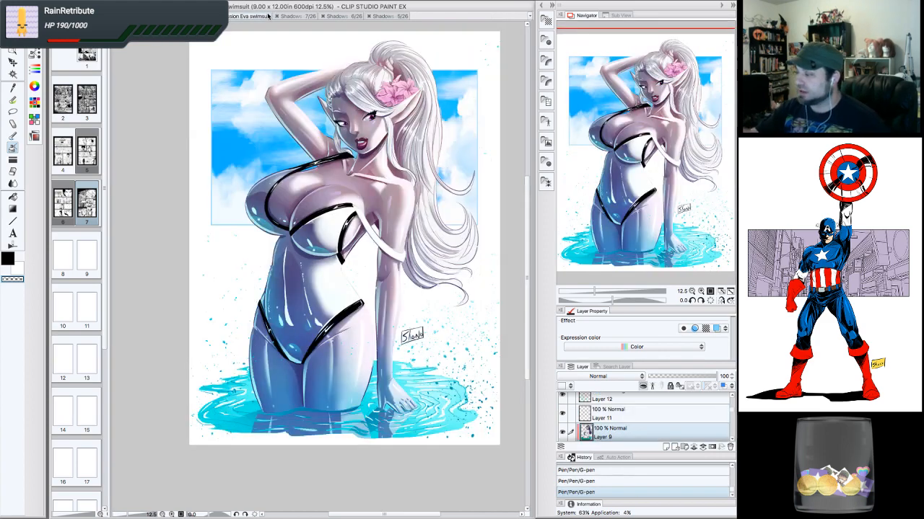
{"action": "left_click_drag", "start_coordinate": [640, 119], "coordinate": [642, 113]}
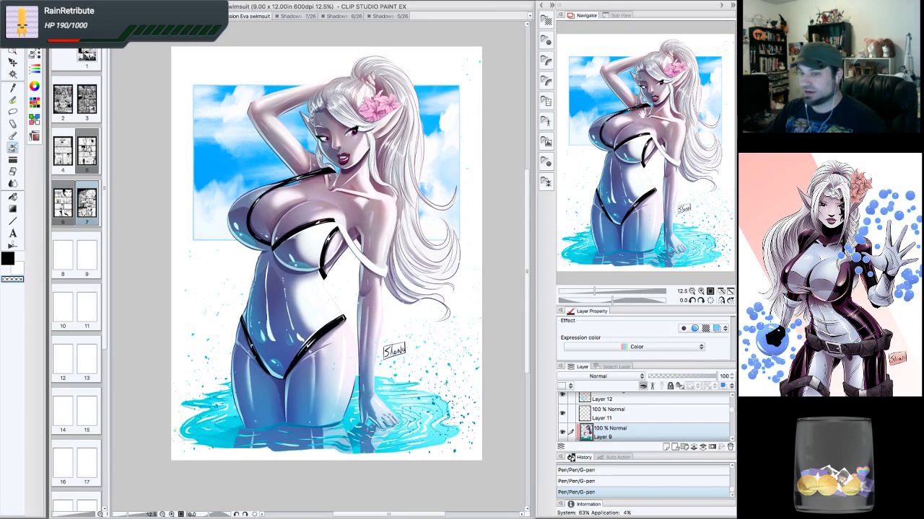
{"action": "left_click_drag", "start_coordinate": [667, 163], "coordinate": [669, 160]}
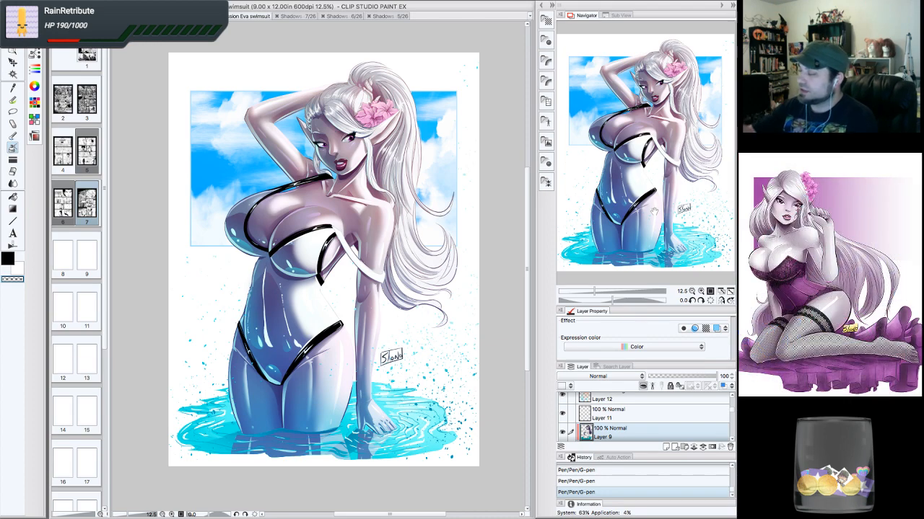
{"action": "left_click", "coordinate": [308, 16]}
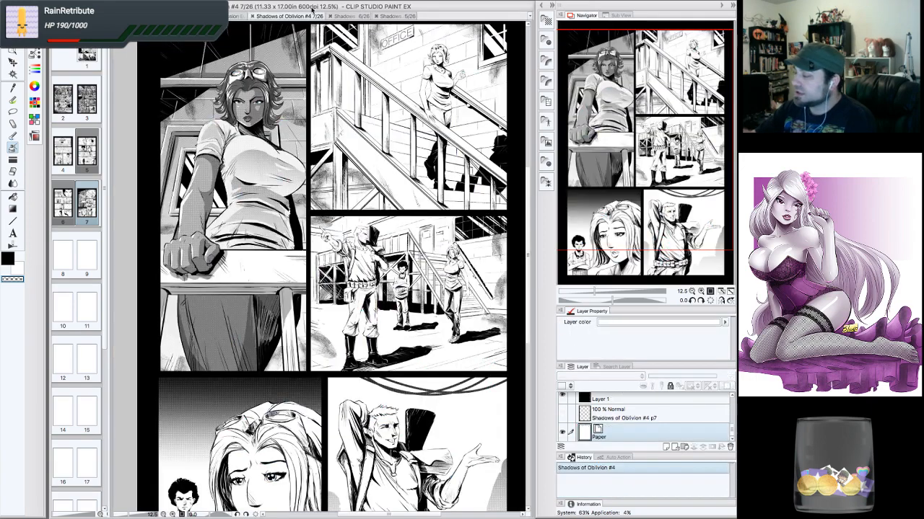
- Inspect the comic page's top panels up close at 25% zoom
{"action": "left_click_drag", "start_coordinate": [332, 252], "coordinate": [324, 276]}
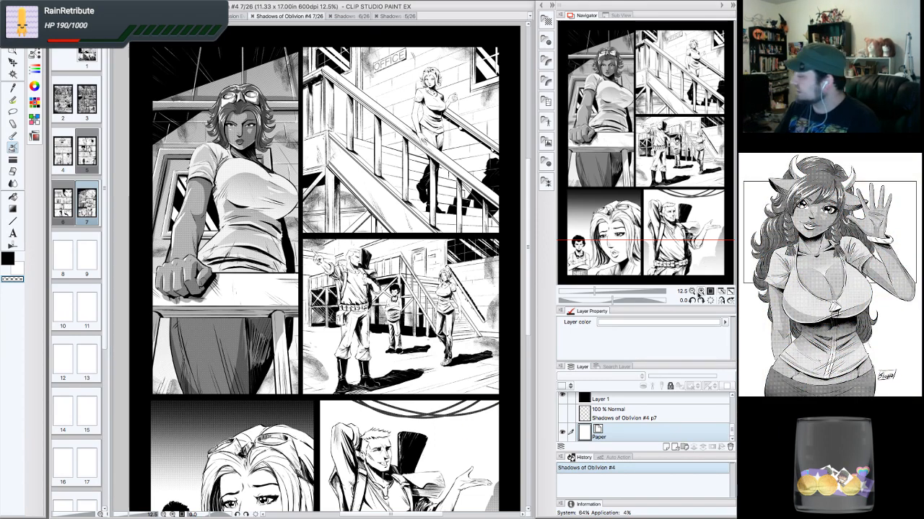
{"action": "left_click", "coordinate": [701, 293]}
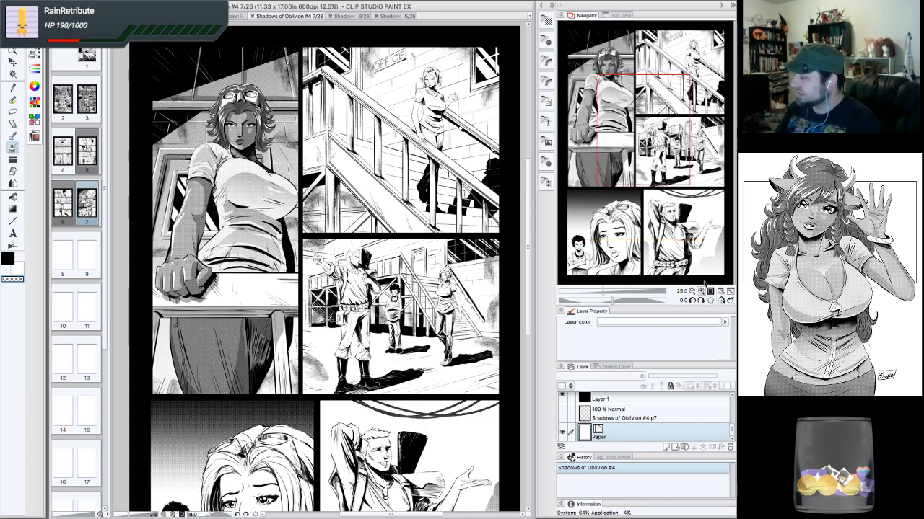
{"action": "left_click_drag", "start_coordinate": [646, 146], "coordinate": [646, 68]}
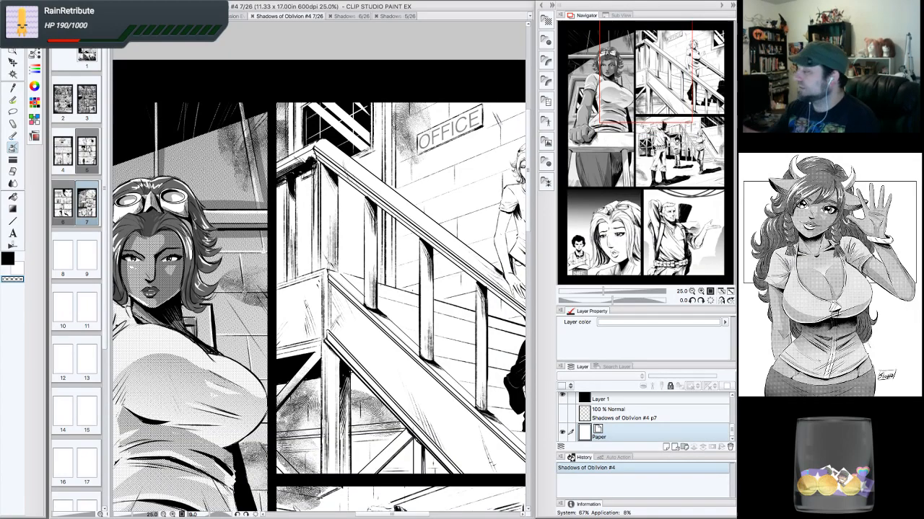
{"action": "left_click_drag", "start_coordinate": [645, 68], "coordinate": [630, 59]}
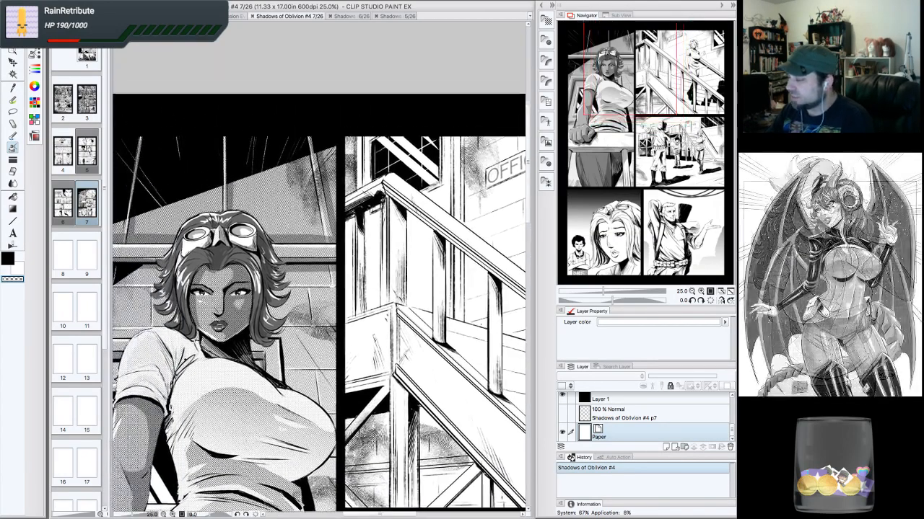
{"action": "left_click", "coordinate": [691, 292]}
{"action": "left_click_drag", "start_coordinate": [643, 101], "coordinate": [652, 124]}
- Expand the Frame 3 layer folder and select Layer 35 inside it
{"action": "left_click_drag", "start_coordinate": [731, 430], "coordinate": [732, 396]}
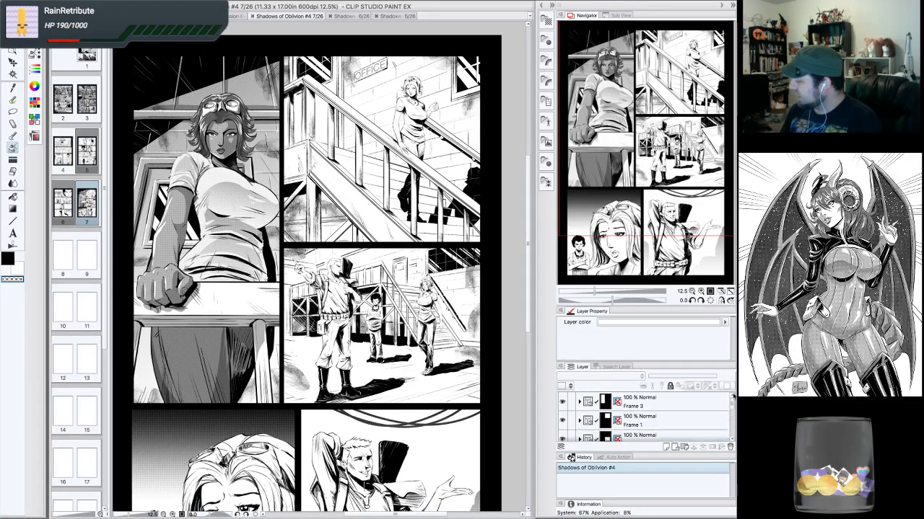
{"action": "left_click", "coordinate": [579, 403]}
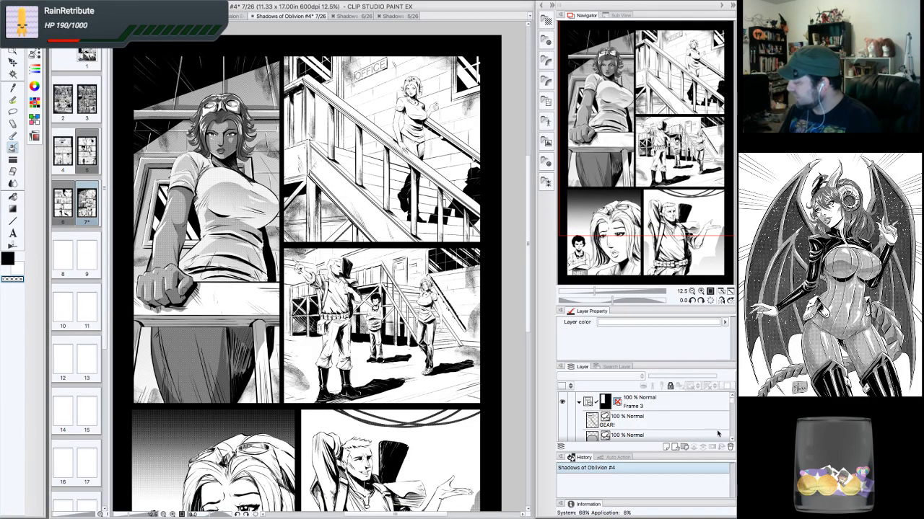
{"action": "scroll", "coordinate": [721, 436], "scroll_direction": "down", "scroll_amount": 5}
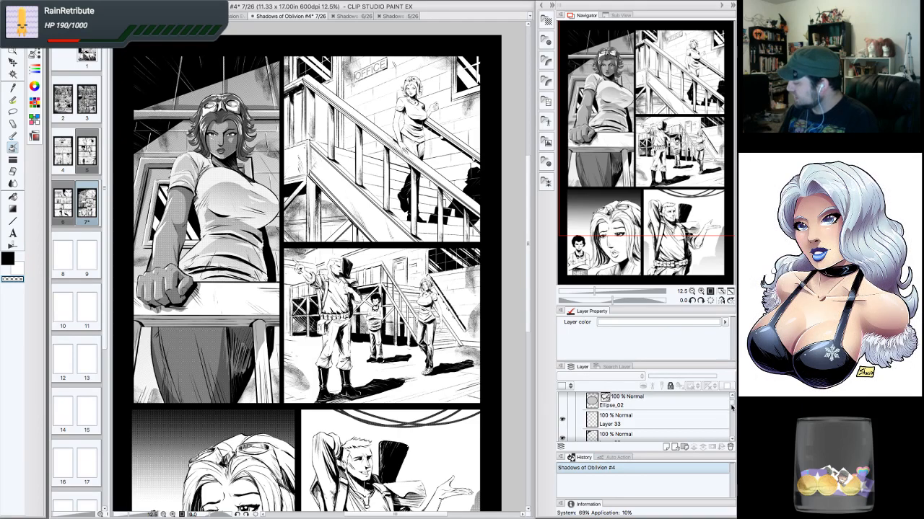
{"action": "scroll", "coordinate": [722, 411], "scroll_direction": "down", "scroll_amount": 4}
{"action": "left_click", "coordinate": [562, 413]}
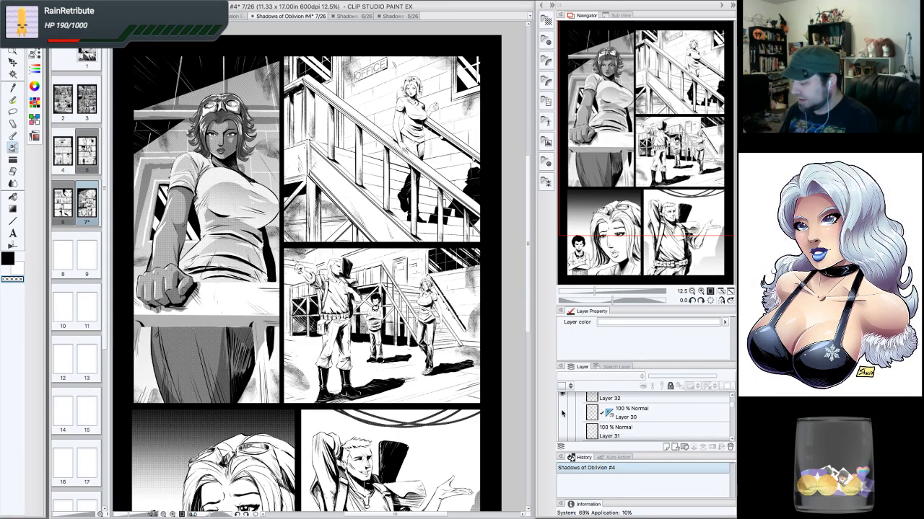
{"action": "left_click", "coordinate": [562, 414]}
{"action": "left_click", "coordinate": [732, 440]}
{"action": "left_click", "coordinate": [732, 439]}
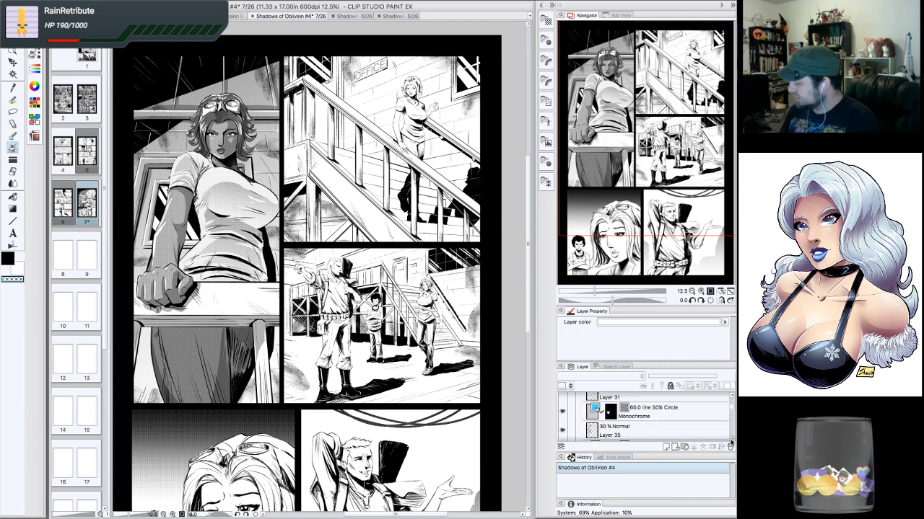
{"action": "left_click", "coordinate": [732, 440]}
{"action": "left_click", "coordinate": [563, 405]}
{"action": "left_click", "coordinate": [563, 405]}
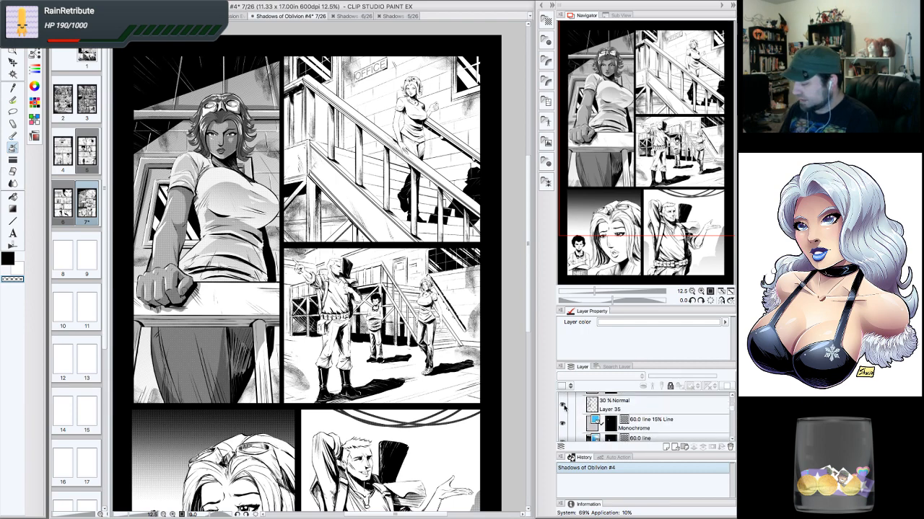
{"action": "left_click", "coordinate": [627, 409]}
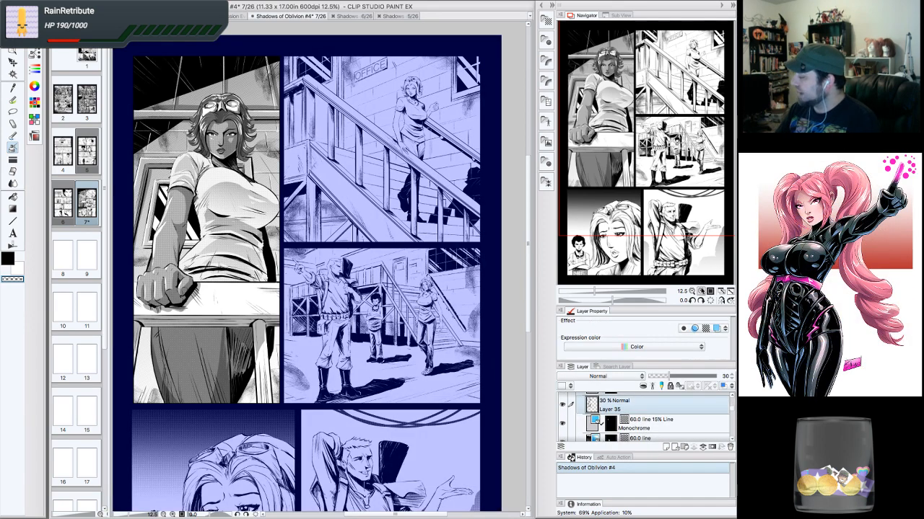
- Ink extra G-pen hatching lines into the shadowed trousers in the lower-left panel and erase a stray stroke end with transparent colour
{"action": "left_click", "coordinate": [700, 291]}
{"action": "left_click_drag", "start_coordinate": [655, 140], "coordinate": [640, 128]}
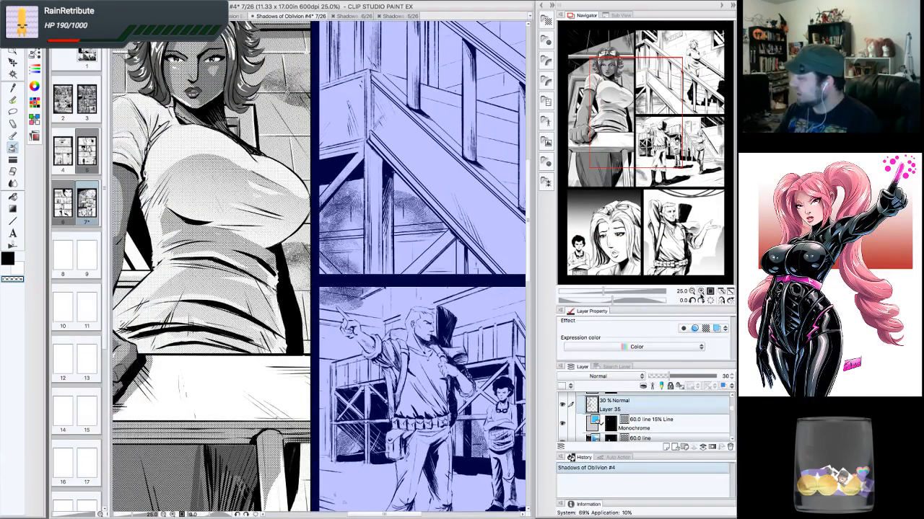
{"action": "left_click", "coordinate": [692, 300]}
{"action": "left_click_drag", "start_coordinate": [433, 173], "coordinate": [449, 157]}
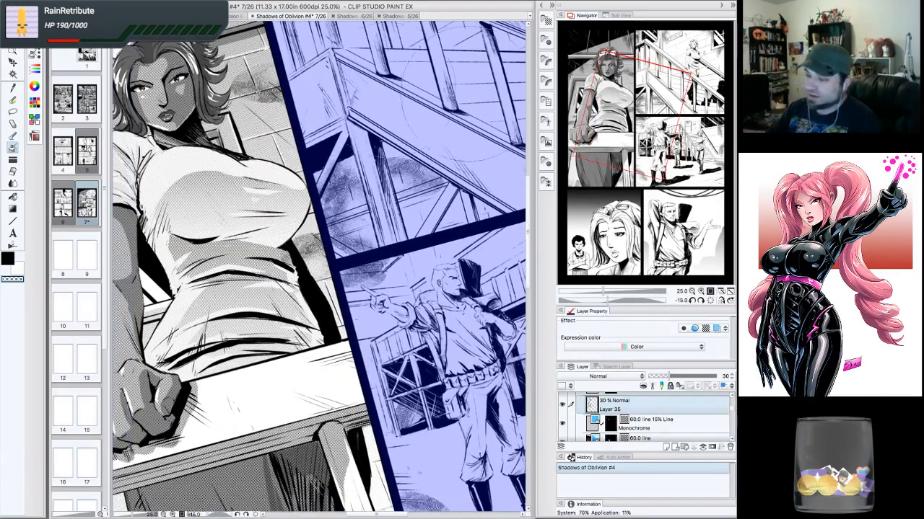
{"action": "left_click", "coordinate": [13, 102]}
{"action": "left_click", "coordinate": [34, 54]}
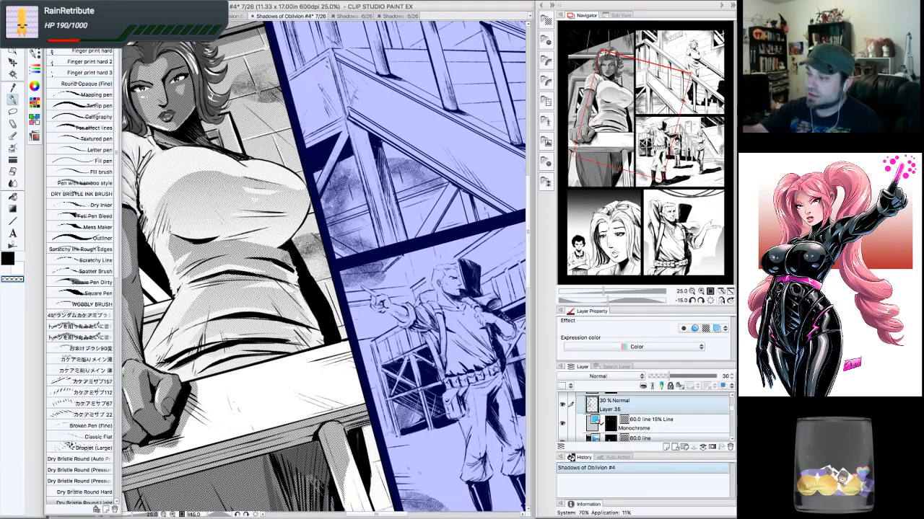
{"action": "mouse_move", "coordinate": [325, 282]}
{"action": "left_mouse_down"}
{"action": "mouse_move", "coordinate": [328, 222]}
{"action": "mouse_move", "coordinate": [302, 178]}
{"action": "left_mouse_up"}
{"action": "left_click", "coordinate": [8, 259]}
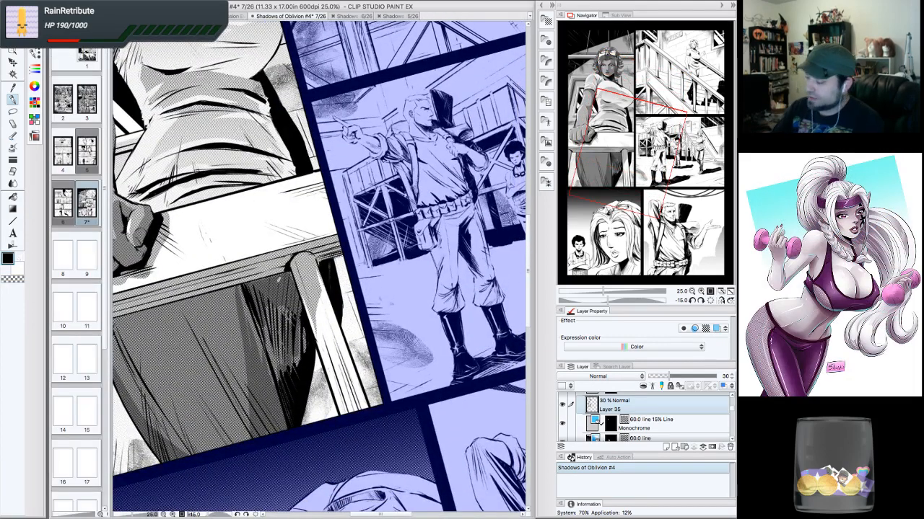
{"action": "left_click_drag", "start_coordinate": [265, 323], "coordinate": [280, 372]}
{"action": "left_click_drag", "start_coordinate": [267, 301], "coordinate": [278, 383]}
{"action": "left_click_drag", "start_coordinate": [270, 321], "coordinate": [281, 365]}
{"action": "left_click_drag", "start_coordinate": [271, 303], "coordinate": [284, 368]}
{"action": "mouse_move", "coordinate": [278, 306]}
{"action": "left_mouse_down"}
{"action": "mouse_move", "coordinate": [284, 354]}
{"action": "mouse_move", "coordinate": [288, 334]}
{"action": "left_mouse_up"}
{"action": "left_click_drag", "start_coordinate": [287, 310], "coordinate": [300, 367]}
{"action": "left_click_drag", "start_coordinate": [302, 327], "coordinate": [307, 354]}
{"action": "left_click_drag", "start_coordinate": [303, 327], "coordinate": [307, 342]}
{"action": "left_click_drag", "start_coordinate": [256, 328], "coordinate": [276, 388]}
{"action": "left_click_drag", "start_coordinate": [243, 288], "coordinate": [247, 330]}
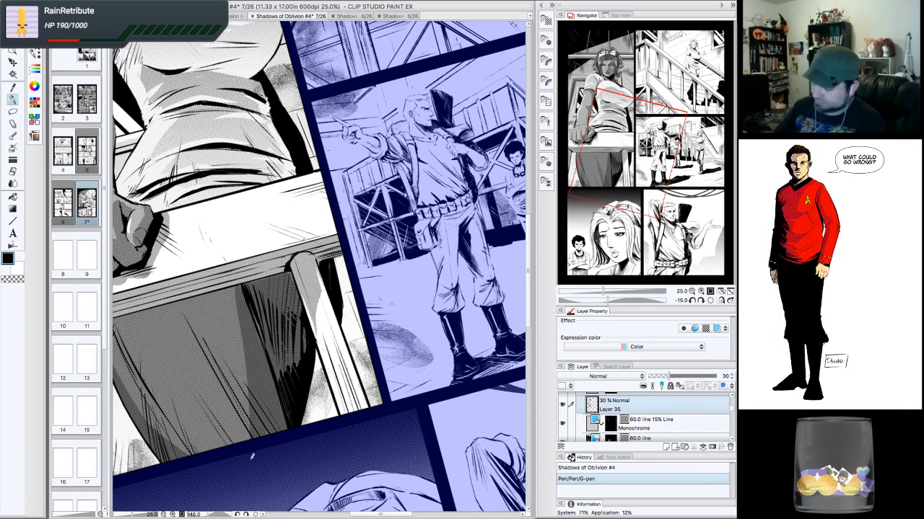
{"action": "left_click", "coordinate": [13, 279]}
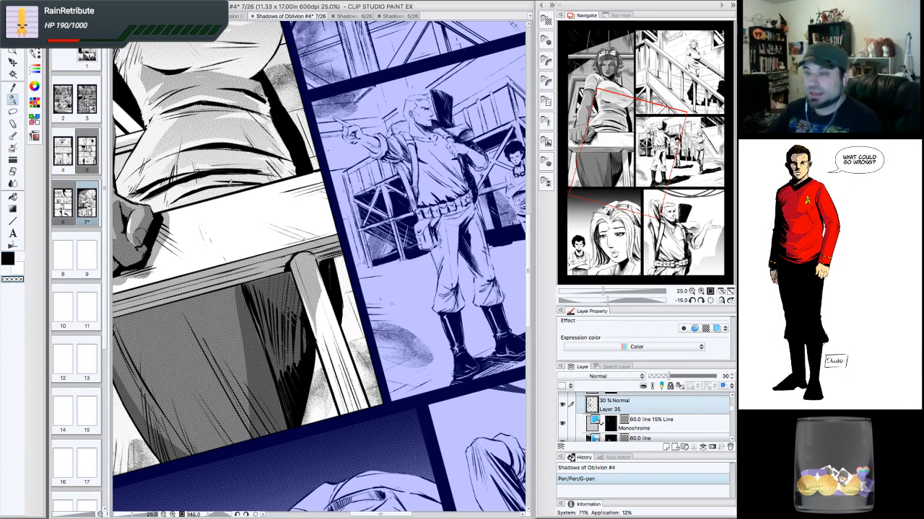
{"action": "left_click_drag", "start_coordinate": [243, 287], "coordinate": [248, 303]}
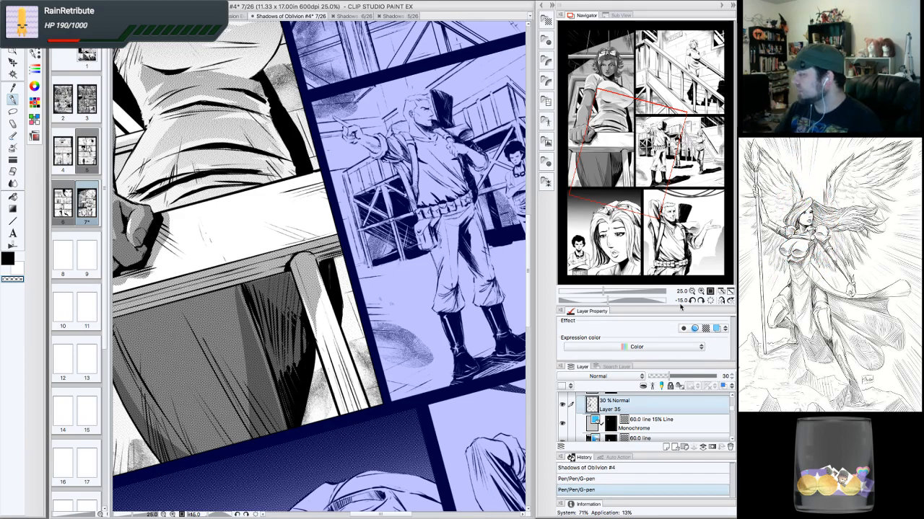
- Reset the canvas rotation and review the whole page and its panels at different zoom levels
{"action": "left_click", "coordinate": [692, 291]}
{"action": "left_click", "coordinate": [701, 301]}
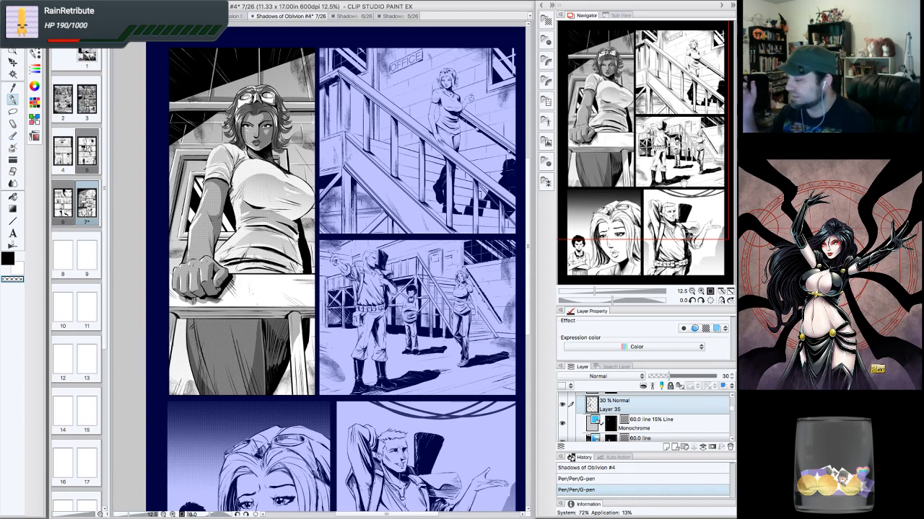
{"action": "left_click_drag", "start_coordinate": [685, 234], "coordinate": [692, 235]}
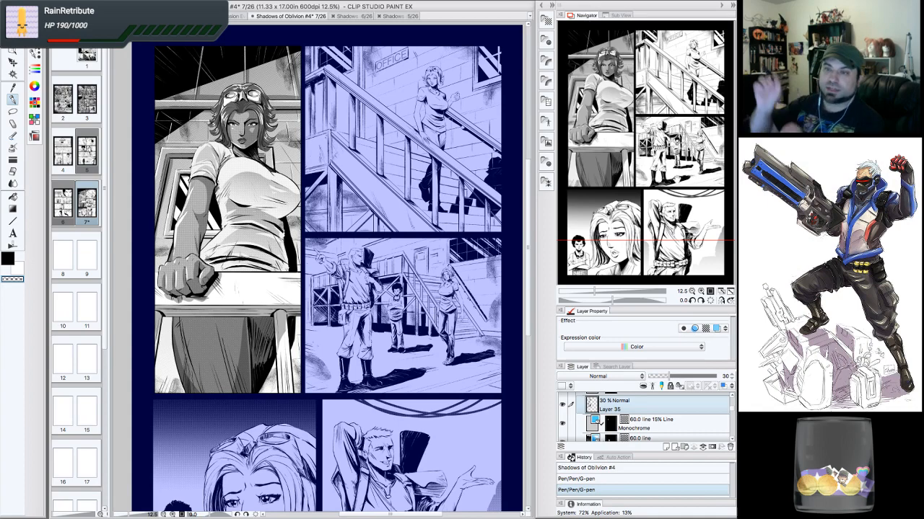
{"action": "left_click", "coordinate": [701, 291]}
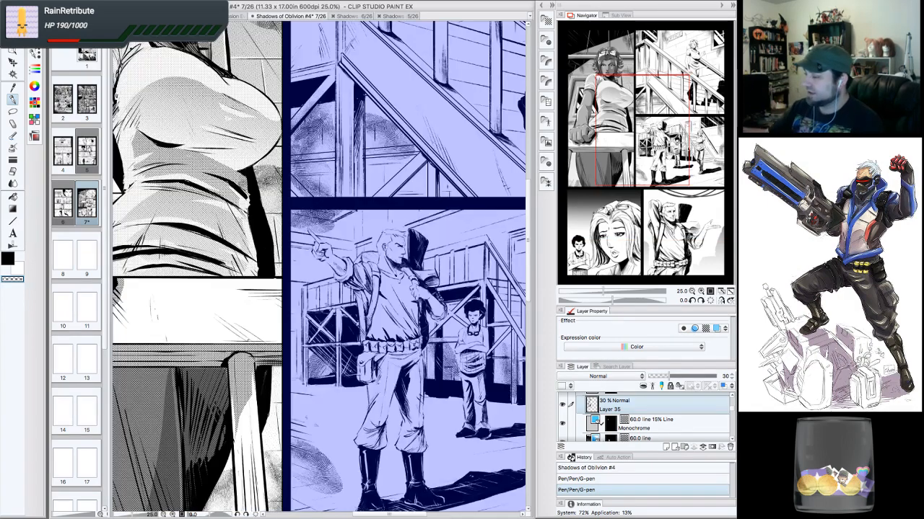
{"action": "left_click_drag", "start_coordinate": [629, 117], "coordinate": [642, 73]}
{"action": "left_click", "coordinate": [691, 291]}
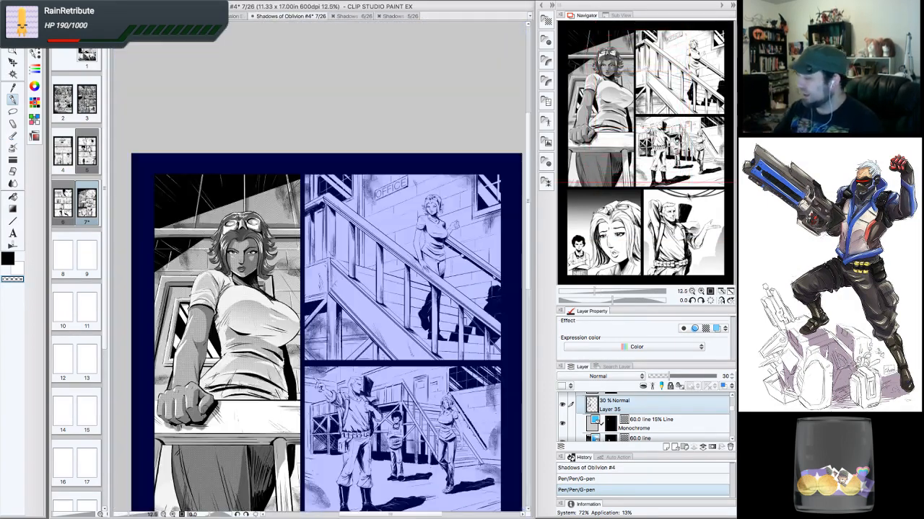
{"action": "left_click_drag", "start_coordinate": [692, 205], "coordinate": [655, 106]}
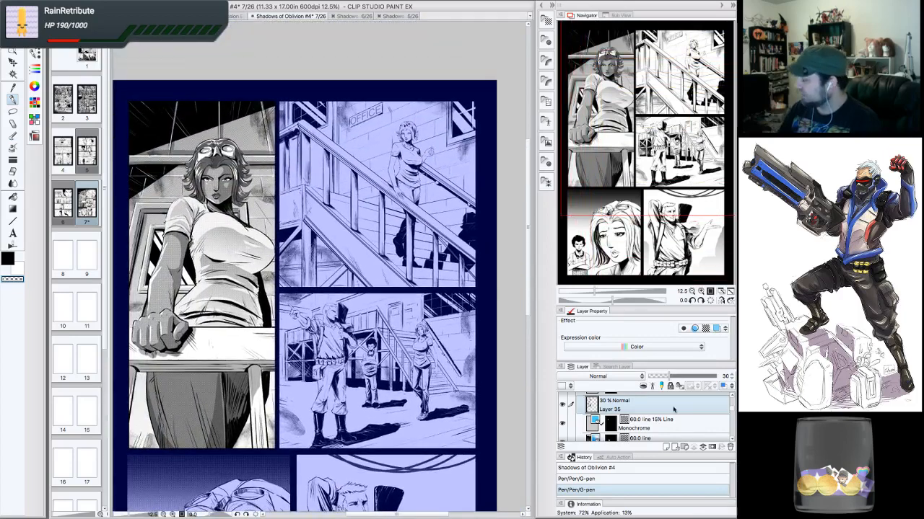
- Collapse the Frame 3 folder, then select and expand the Frame 1 layer folder
{"action": "scroll", "coordinate": [678, 408], "scroll_direction": "up", "scroll_amount": 5}
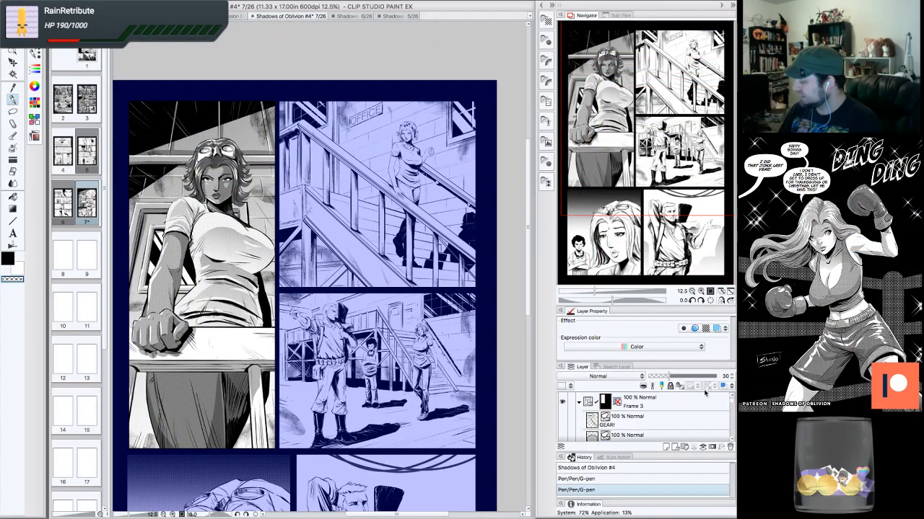
{"action": "left_click", "coordinate": [579, 402]}
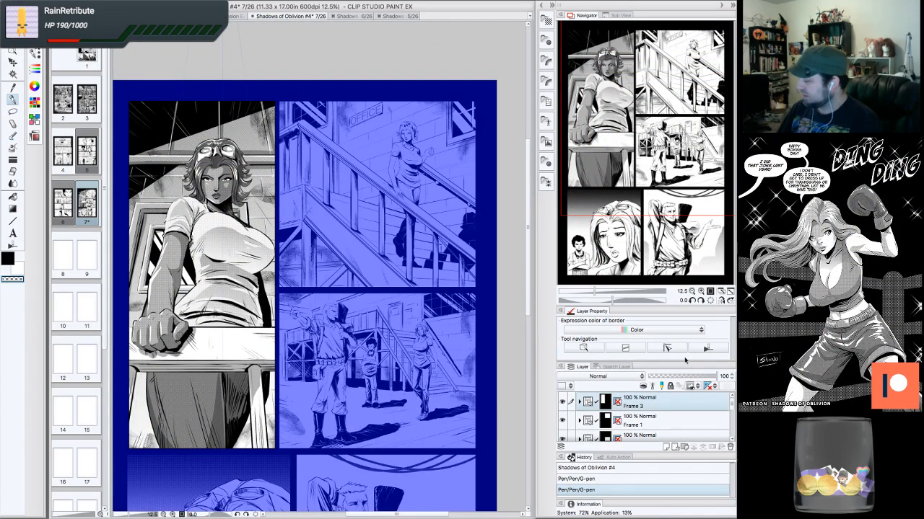
{"action": "left_click", "coordinate": [677, 420]}
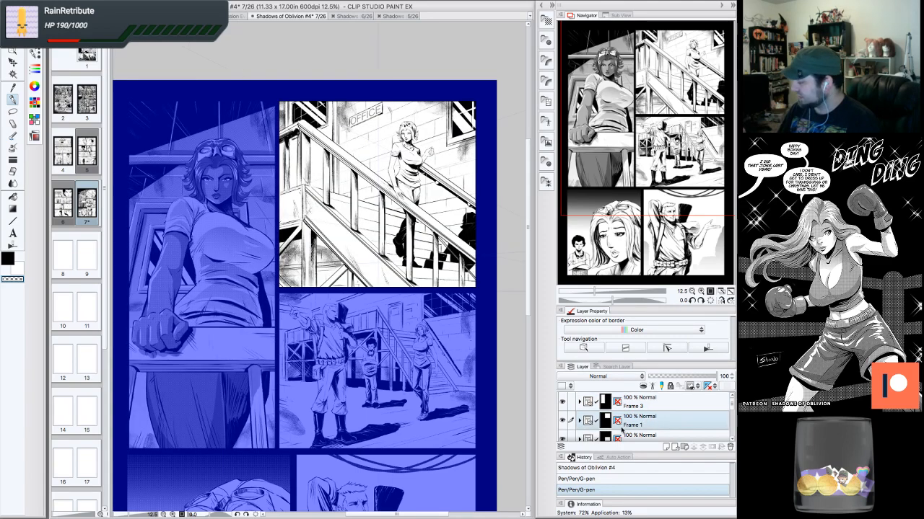
{"action": "left_click", "coordinate": [579, 420]}
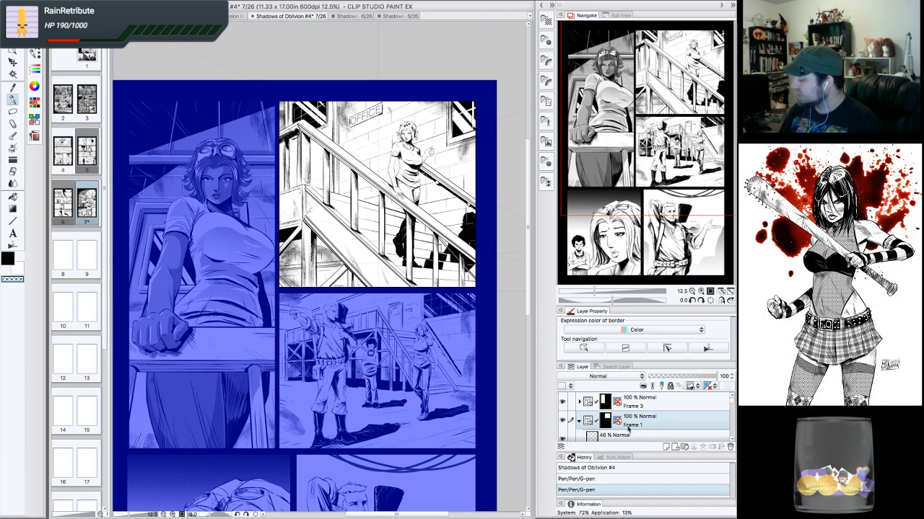
- Browse the layers of the Frame 1 folder, then select the GEAR! layer inside the Frame 3 folder
{"action": "scroll", "coordinate": [730, 409], "scroll_direction": "down", "scroll_amount": 5}
{"action": "scroll", "coordinate": [730, 408], "scroll_direction": "down", "scroll_amount": 1}
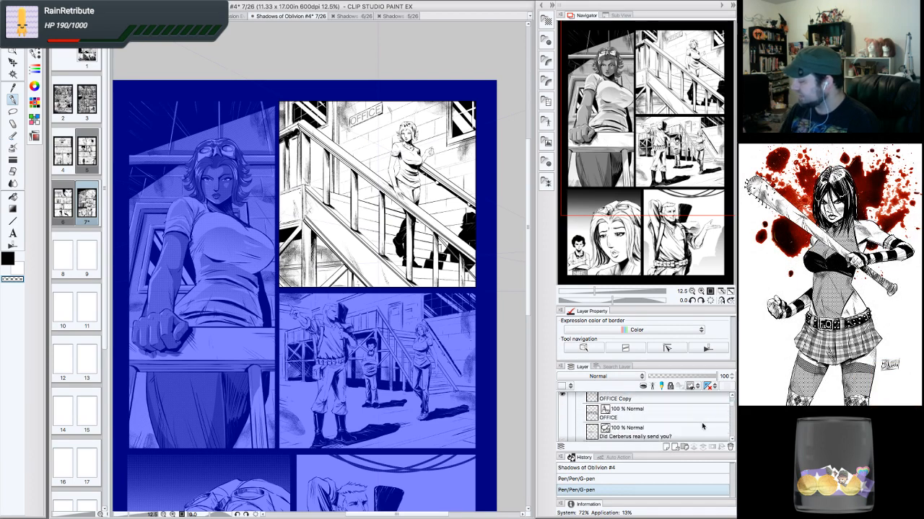
{"action": "left_click", "coordinate": [695, 401]}
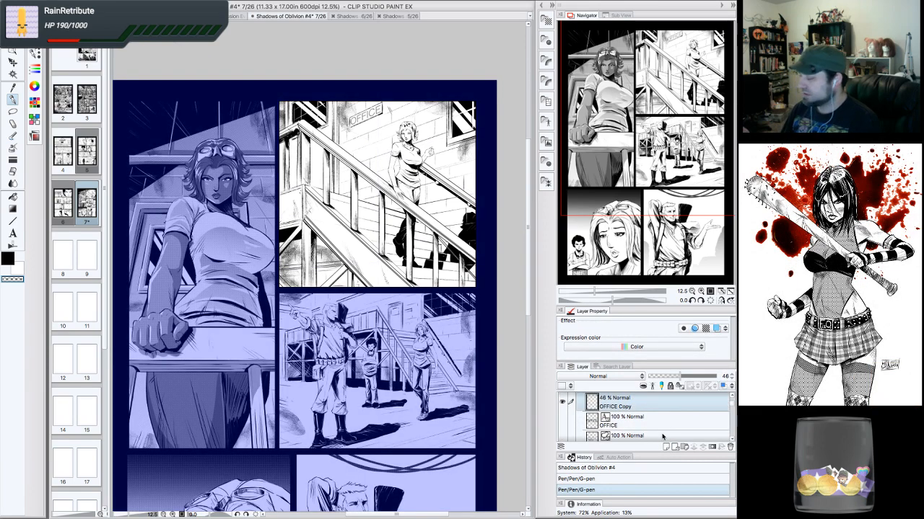
{"action": "scroll", "coordinate": [731, 404], "scroll_direction": "up", "scroll_amount": 2}
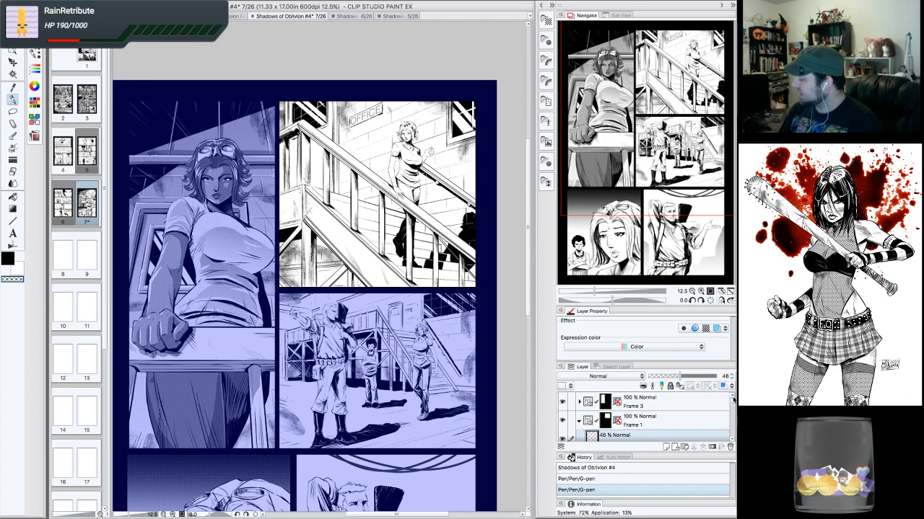
{"action": "left_click", "coordinate": [579, 417]}
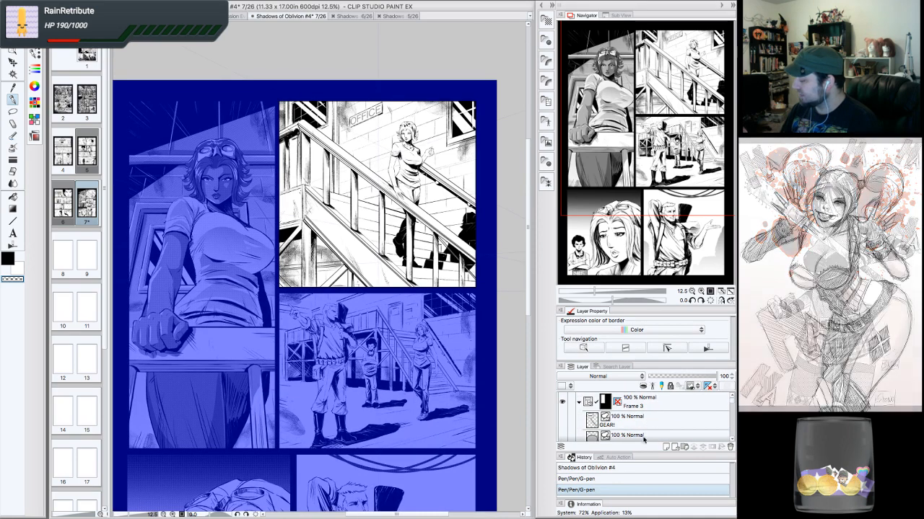
{"action": "left_click", "coordinate": [691, 421]}
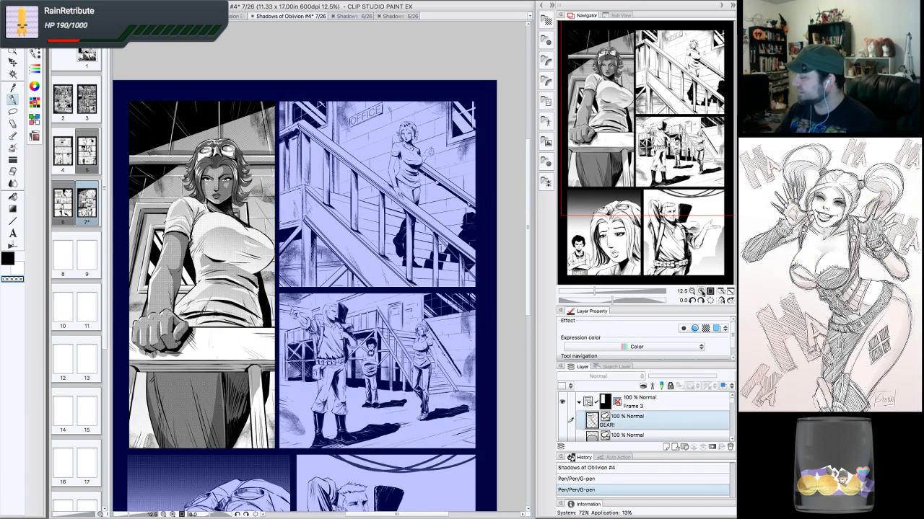
- Zoom into the upper-left panel and inspect the woman's face and halftone tones at several zoom levels
{"action": "left_click", "coordinate": [701, 291]}
{"action": "left_click_drag", "start_coordinate": [692, 135], "coordinate": [673, 104]}
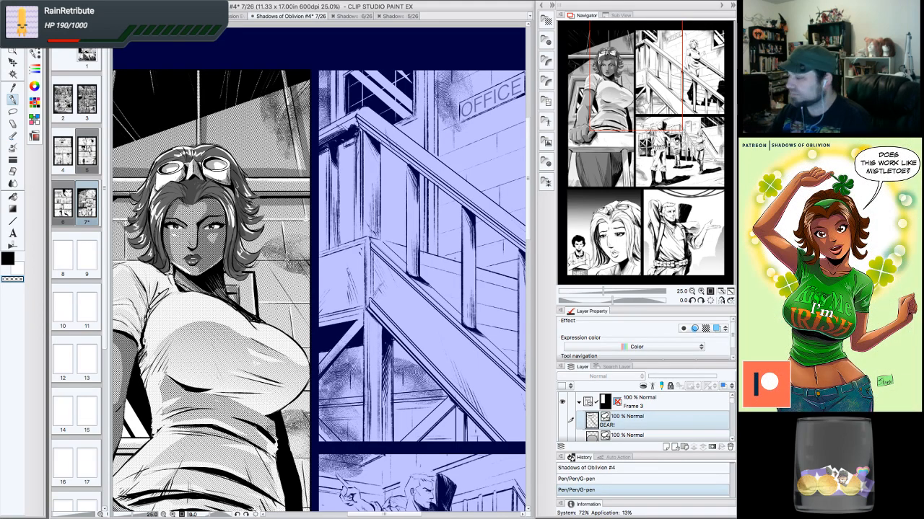
{"action": "left_click_drag", "start_coordinate": [319, 267], "coordinate": [467, 236]}
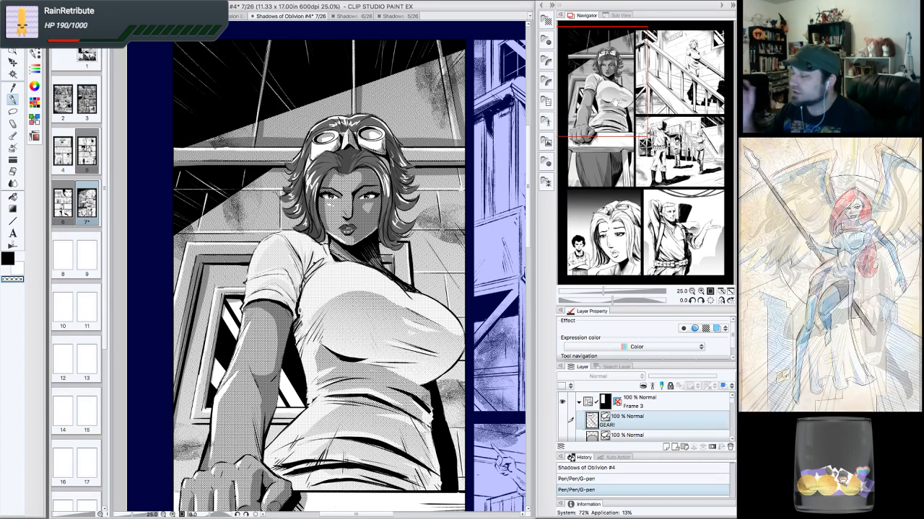
{"action": "left_click", "coordinate": [700, 290]}
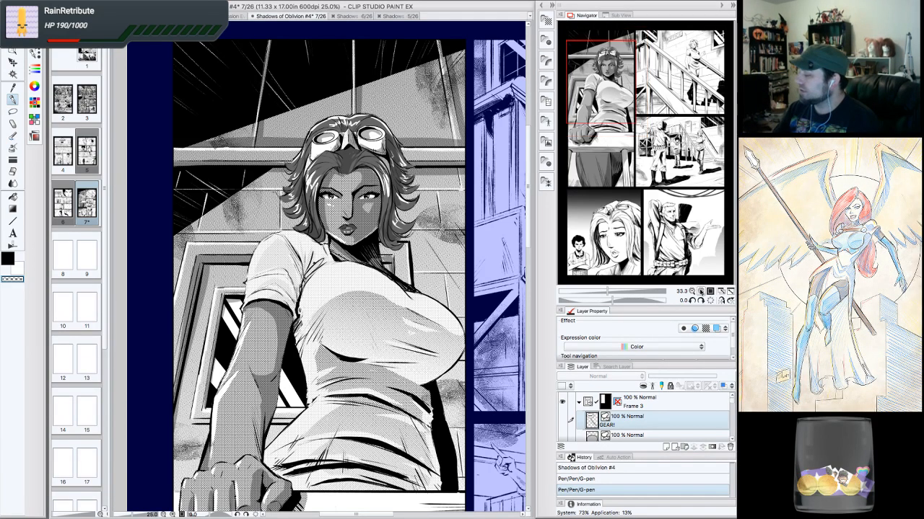
{"action": "left_click", "coordinate": [700, 291]}
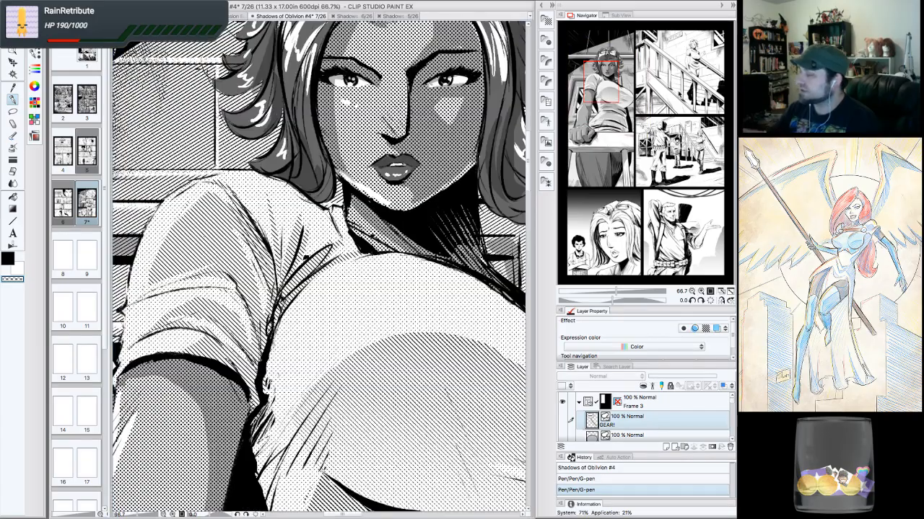
{"action": "mouse_move", "coordinate": [611, 86]}
{"action": "left_mouse_down"}
{"action": "mouse_move", "coordinate": [601, 65]}
{"action": "mouse_move", "coordinate": [614, 72]}
{"action": "mouse_move", "coordinate": [597, 66]}
{"action": "mouse_move", "coordinate": [613, 76]}
{"action": "left_mouse_up"}
{"action": "left_click", "coordinate": [699, 290]}
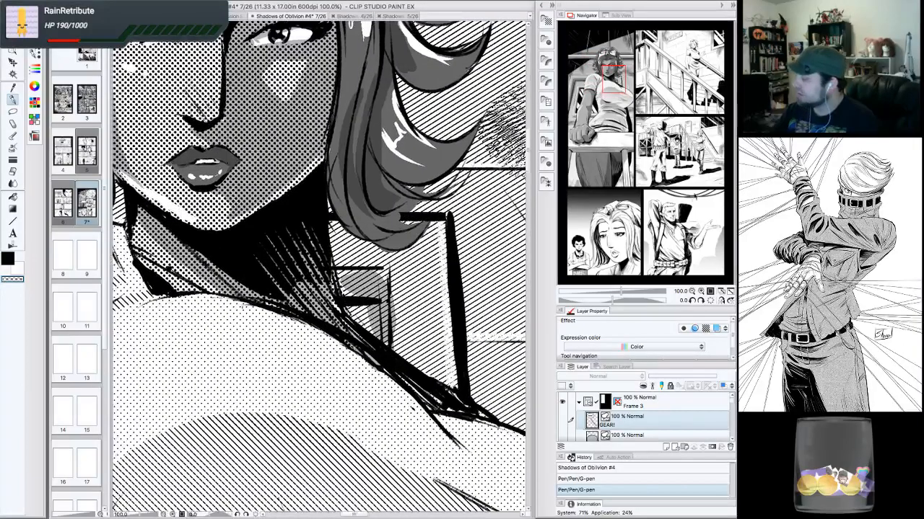
{"action": "left_click", "coordinate": [691, 290]}
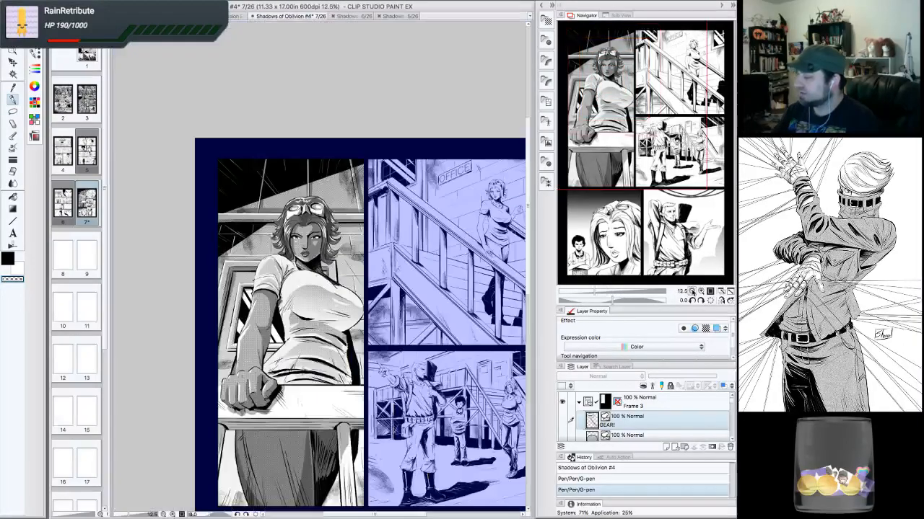
{"action": "left_click_drag", "start_coordinate": [678, 142], "coordinate": [671, 163]}
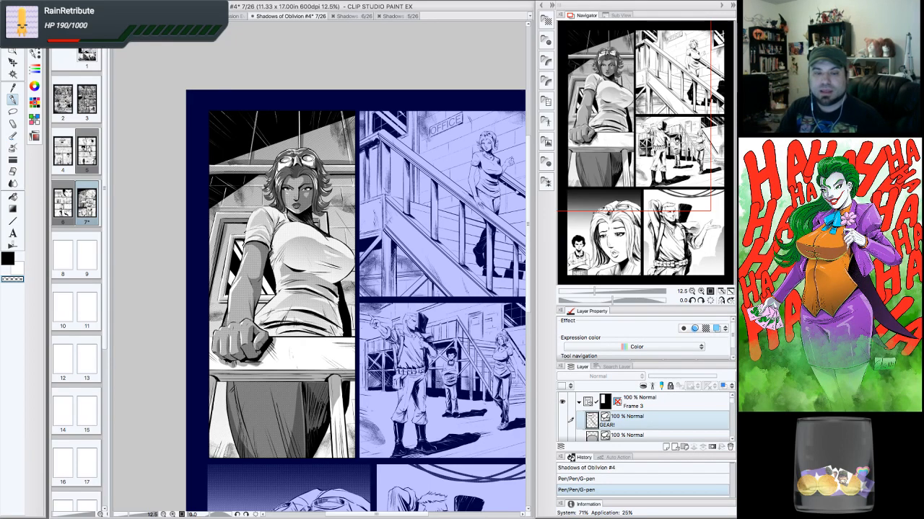
- Inspect the upper-left and upper-right stair panels up close, moving between them at different zoom levels
{"action": "key", "text": "Tab"}
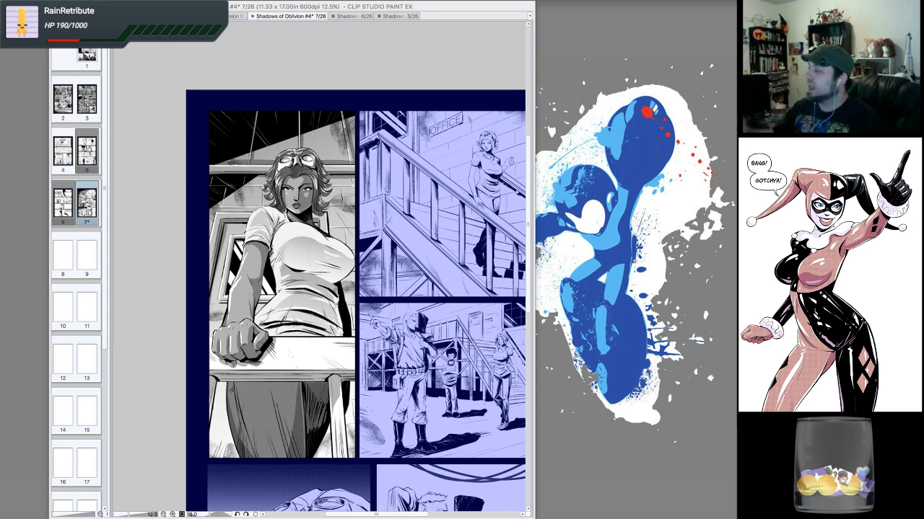
{"action": "left_click", "coordinate": [496, 71]}
{"action": "left_click", "coordinate": [701, 292]}
{"action": "left_click", "coordinate": [701, 292]}
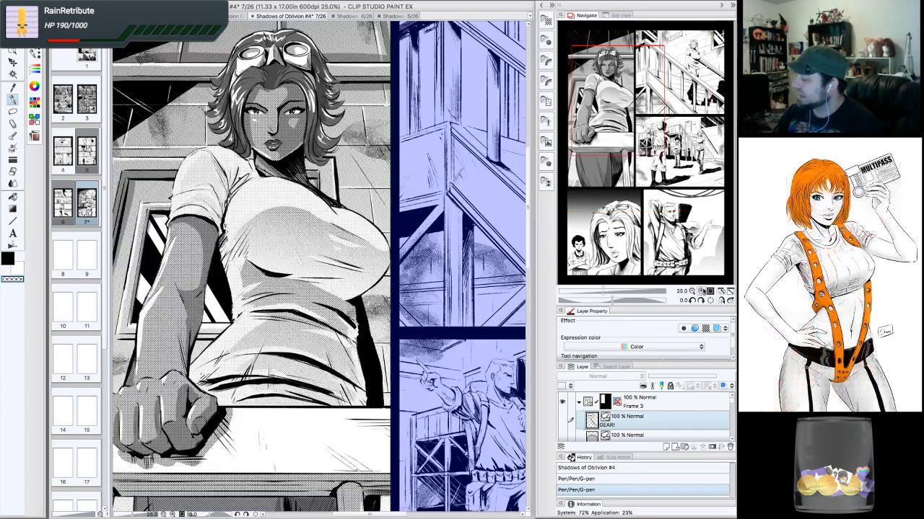
{"action": "left_click", "coordinate": [701, 292]}
{"action": "left_click_drag", "start_coordinate": [633, 106], "coordinate": [663, 83]}
{"action": "left_click", "coordinate": [692, 291]}
{"action": "left_click_drag", "start_coordinate": [675, 142], "coordinate": [654, 88]}
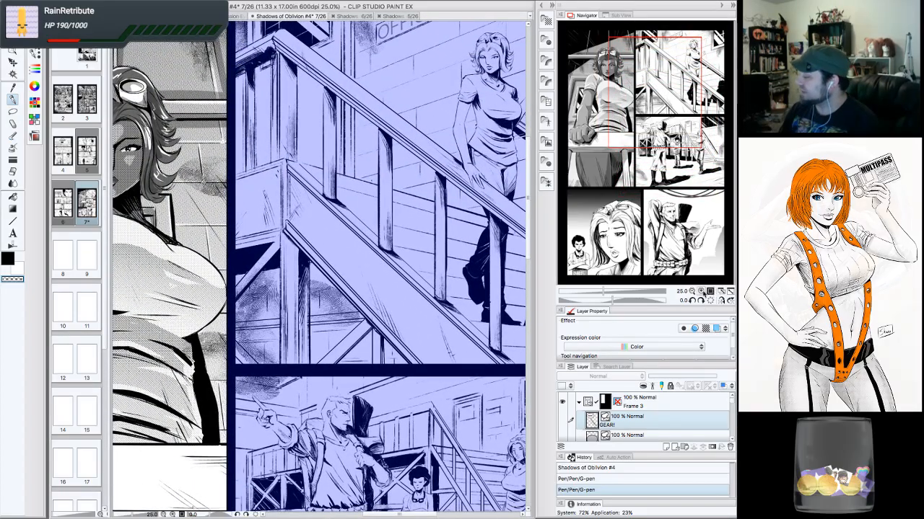
{"action": "left_click", "coordinate": [700, 291]}
{"action": "left_click_drag", "start_coordinate": [652, 97], "coordinate": [641, 99]}
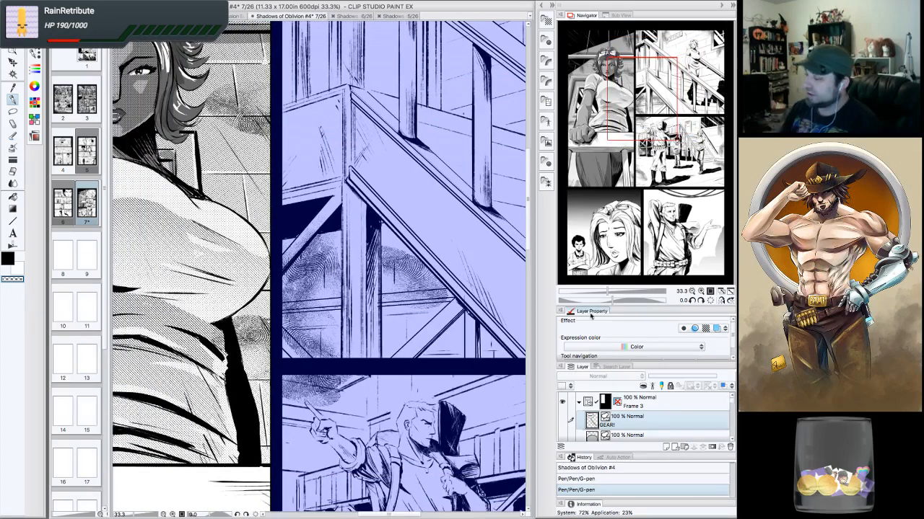
- Switch to the Lasso marquee tool and select Layer 28 inside the Frame 1 layer folder
{"action": "left_click", "coordinate": [13, 112]}
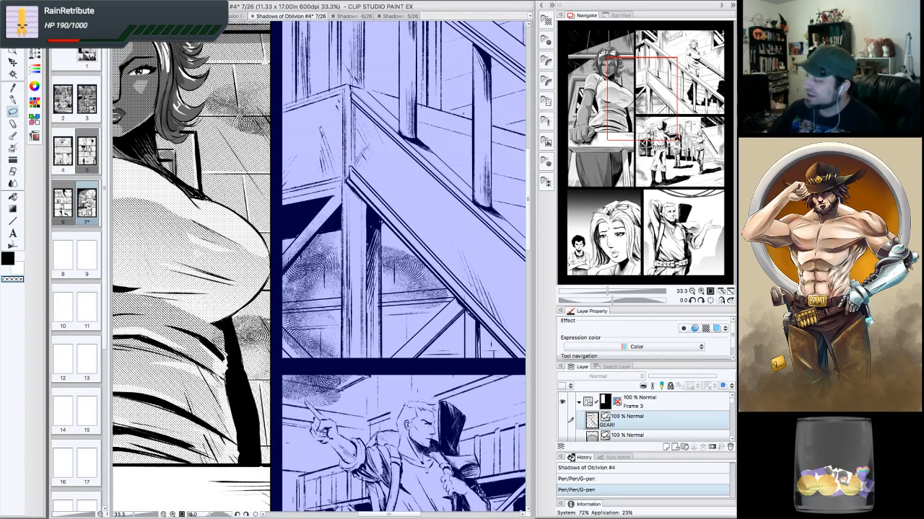
{"action": "left_click", "coordinate": [578, 403]}
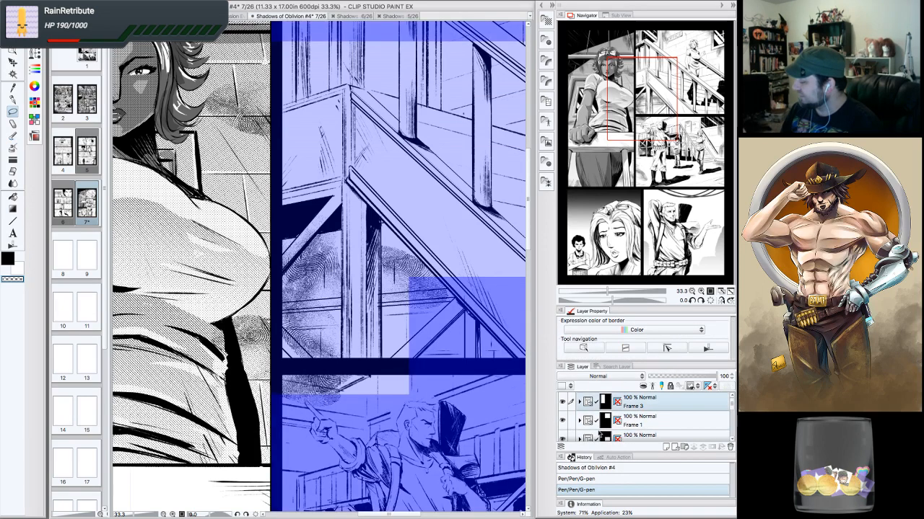
{"action": "left_click", "coordinate": [624, 416]}
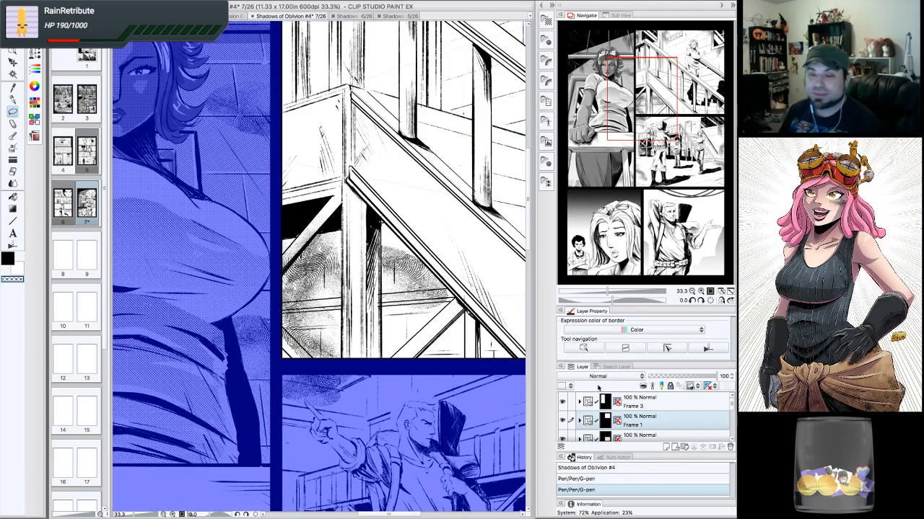
{"action": "left_click", "coordinate": [642, 97]}
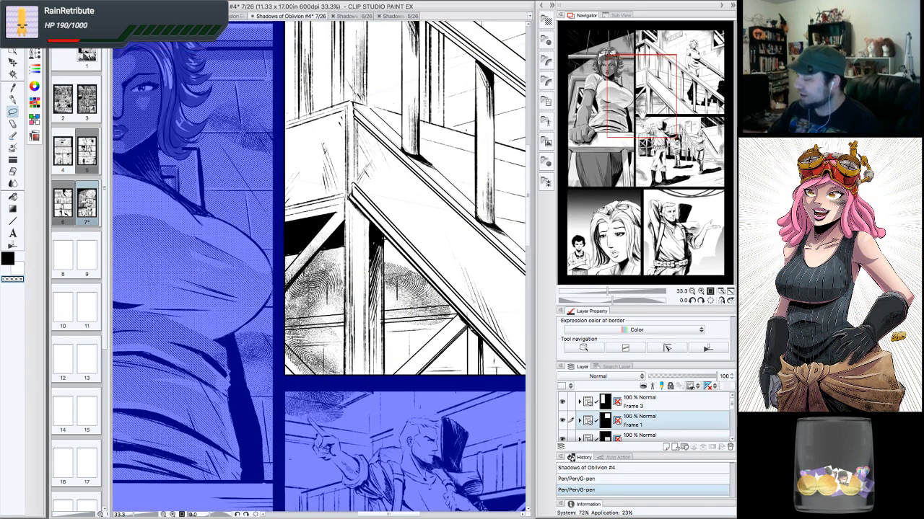
{"action": "left_click", "coordinate": [579, 421]}
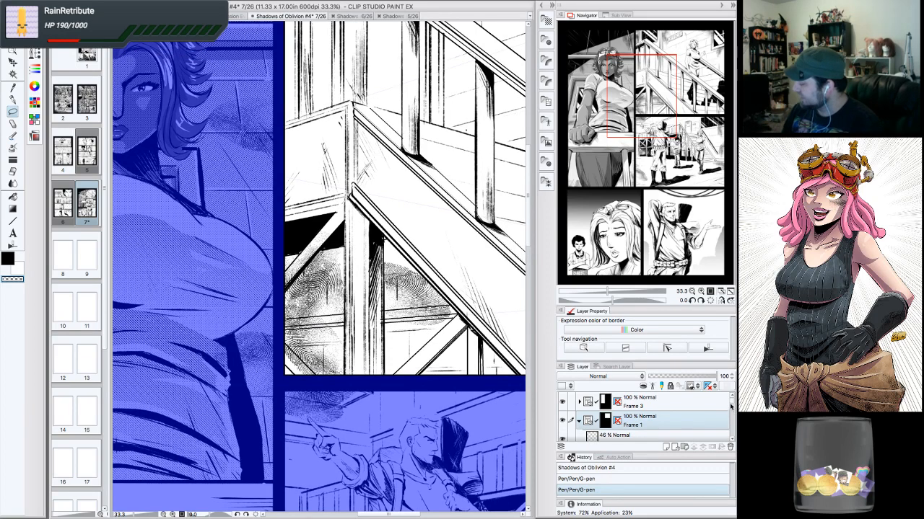
{"action": "scroll", "coordinate": [660, 415], "scroll_direction": "down", "scroll_amount": 5}
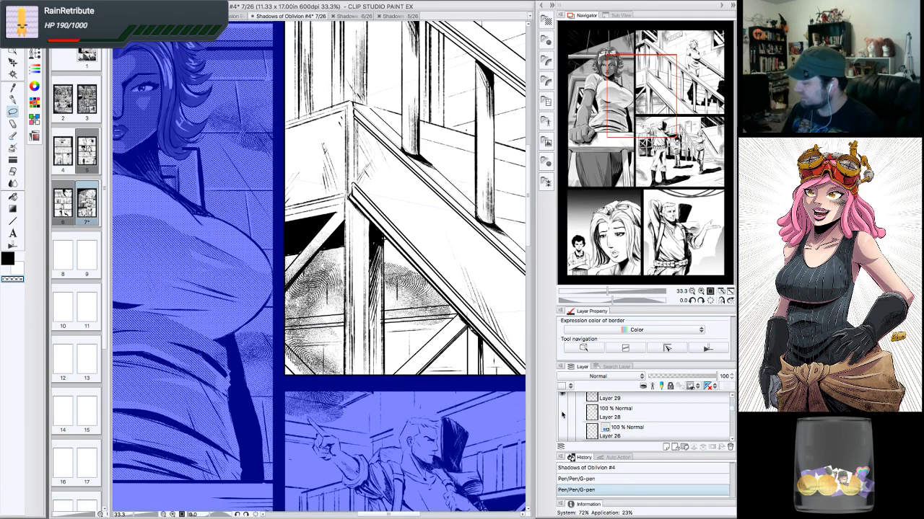
{"action": "scroll", "coordinate": [731, 440], "scroll_direction": "down", "scroll_amount": 2}
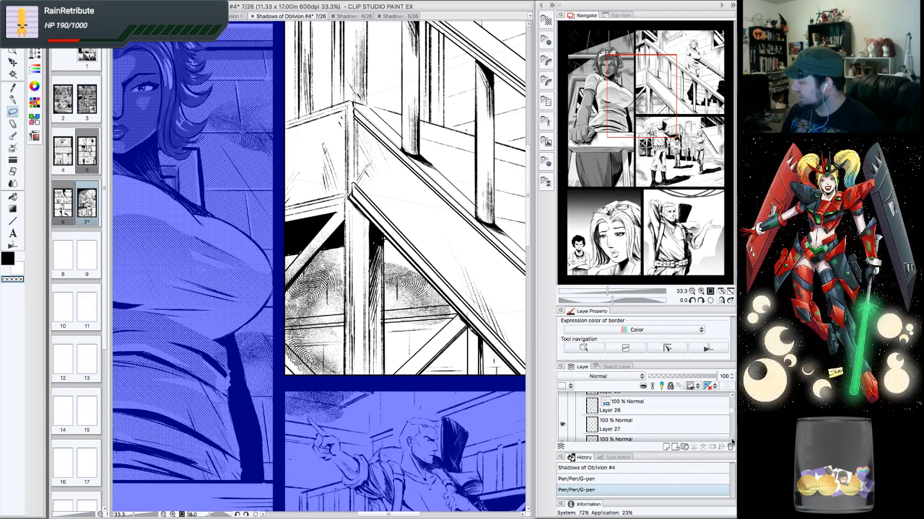
{"action": "scroll", "coordinate": [731, 412], "scroll_direction": "up", "scroll_amount": 3}
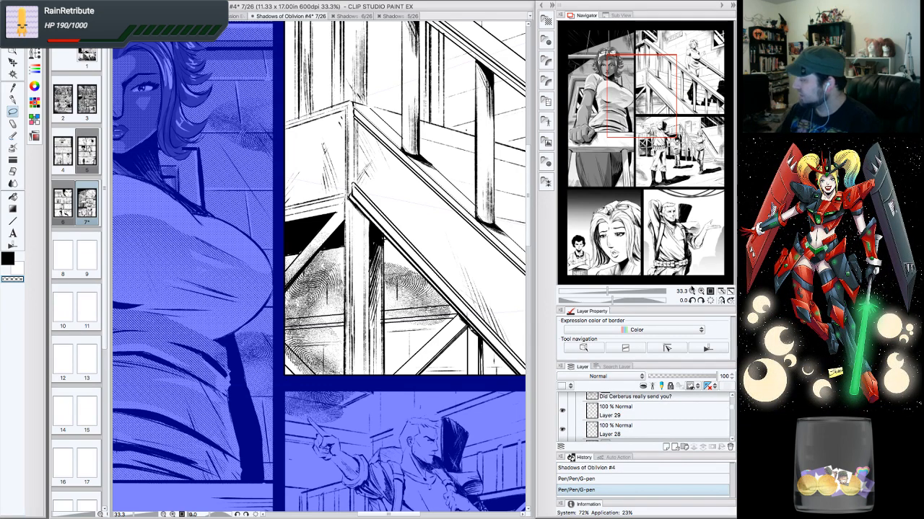
{"action": "left_click", "coordinate": [692, 291]}
{"action": "left_click_drag", "start_coordinate": [642, 96], "coordinate": [663, 85]}
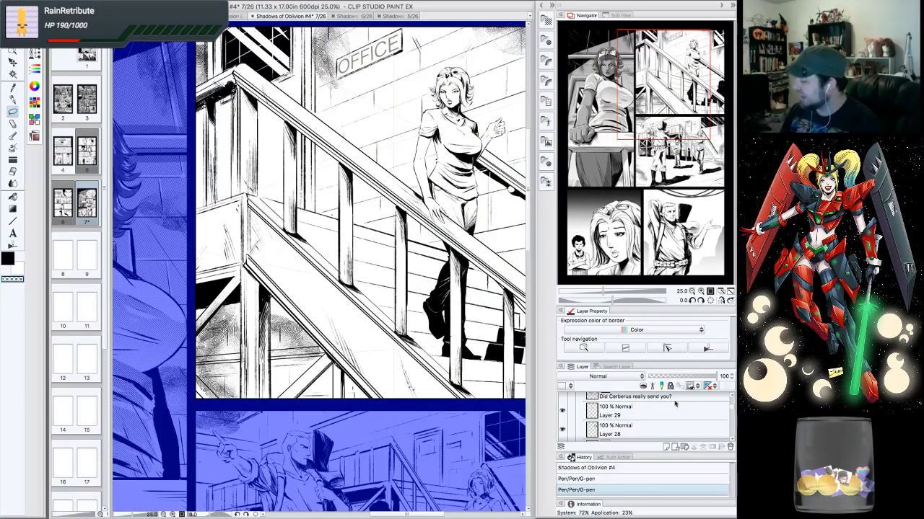
{"action": "left_click", "coordinate": [625, 430]}
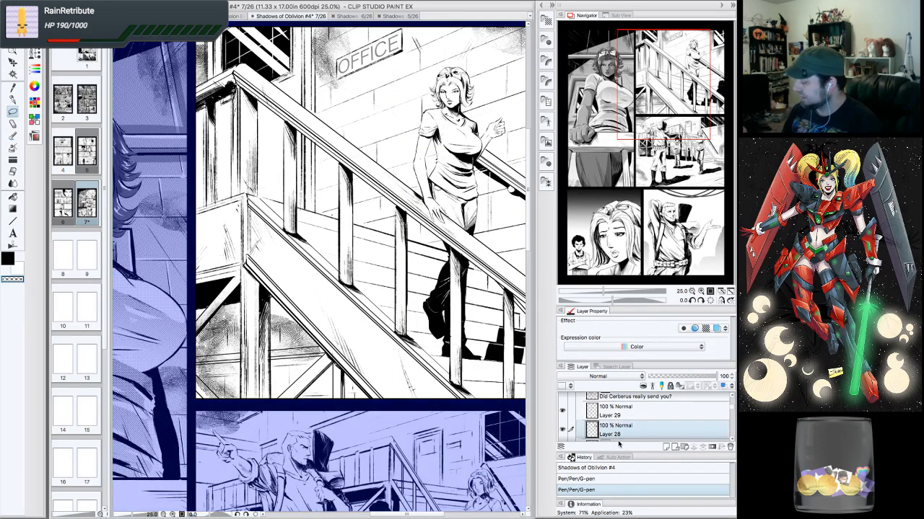
{"action": "left_click", "coordinate": [701, 292]}
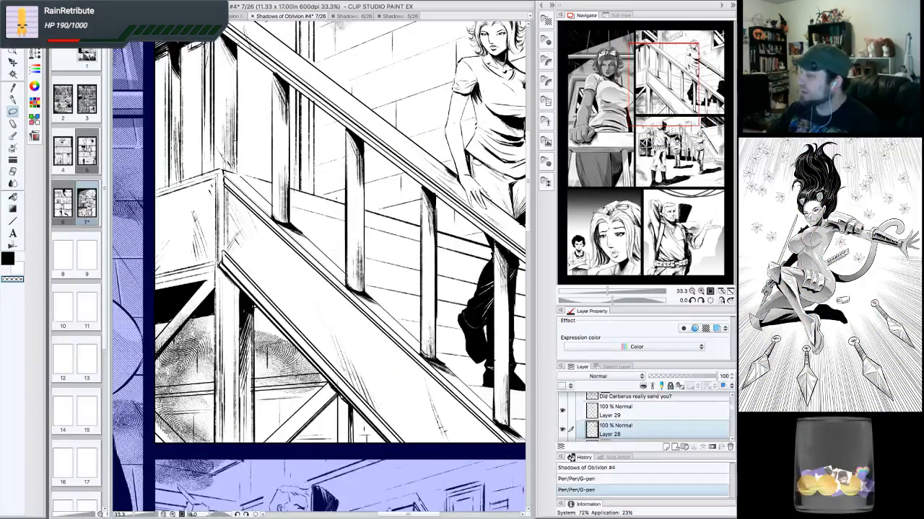
{"action": "left_click_drag", "start_coordinate": [648, 91], "coordinate": [634, 90]}
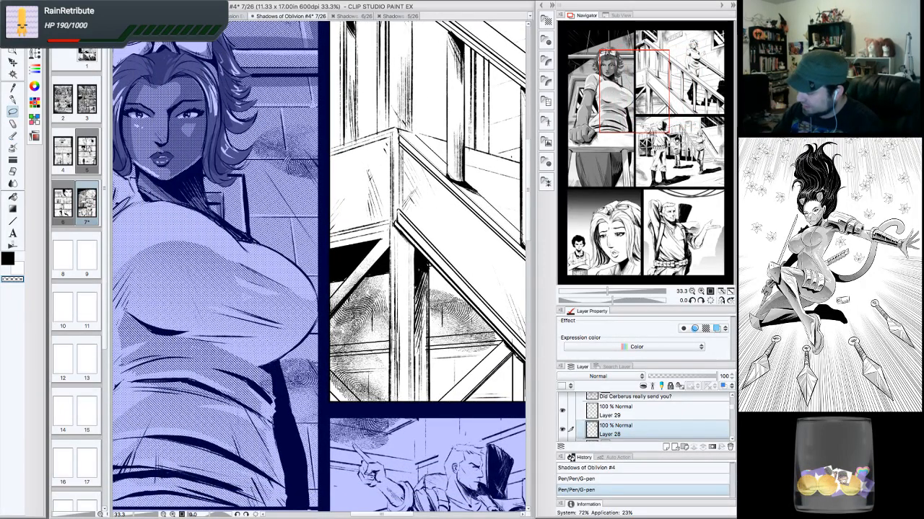
- Lasso-select a strip along the left border of the upper-right stairs panel
{"action": "mouse_move", "coordinate": [392, 253]}
{"action": "left_mouse_down"}
{"action": "mouse_move", "coordinate": [371, 340]}
{"action": "mouse_move", "coordinate": [393, 254]}
{"action": "left_mouse_up"}
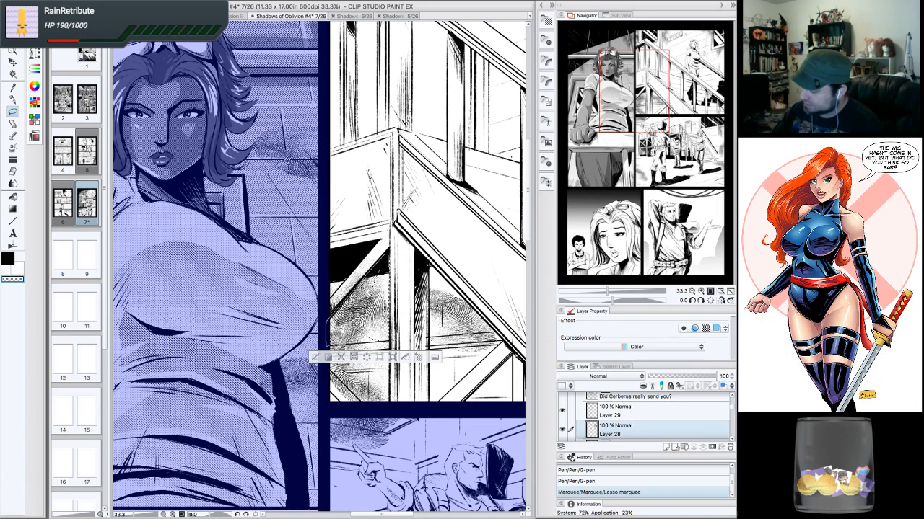
{"action": "mouse_move", "coordinate": [327, 346]}
{"action": "left_mouse_down"}
{"action": "mouse_move", "coordinate": [373, 338]}
{"action": "mouse_move", "coordinate": [333, 316]}
{"action": "left_mouse_up"}
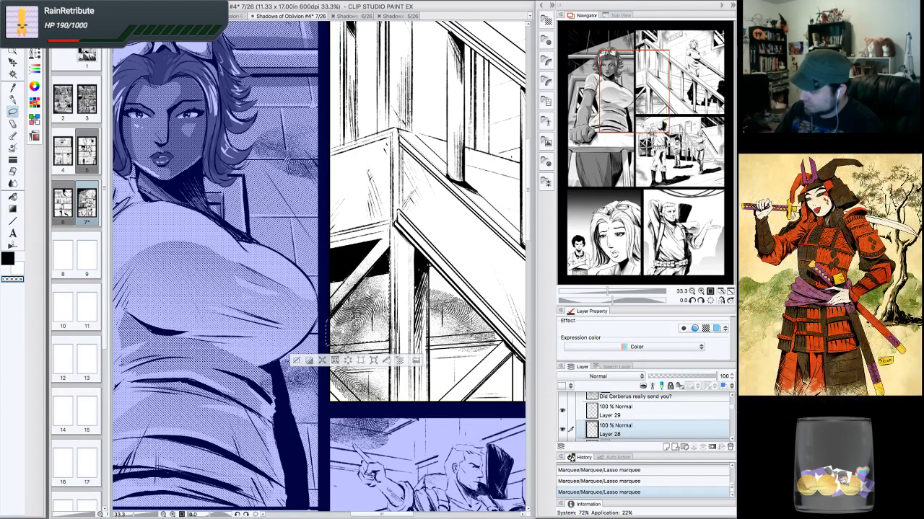
{"action": "left_click_drag", "start_coordinate": [323, 303], "coordinate": [327, 287]}
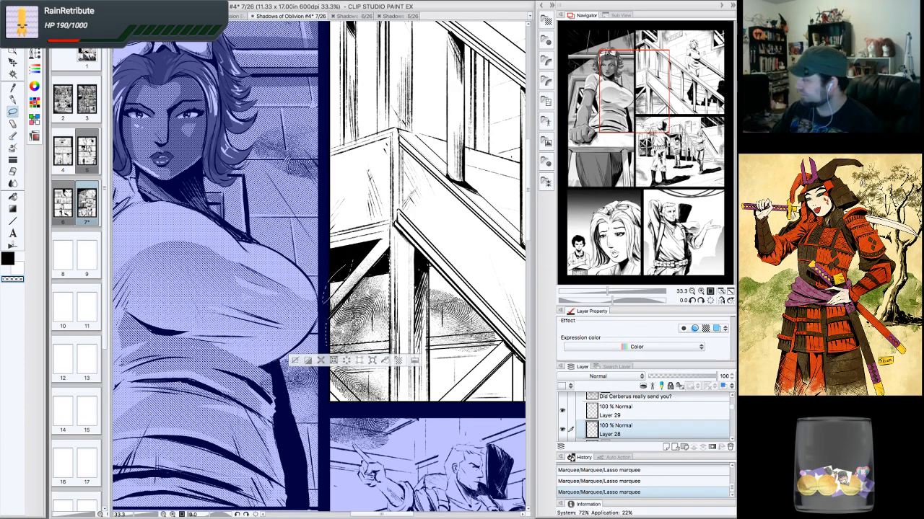
{"action": "left_click_drag", "start_coordinate": [443, 219], "coordinate": [409, 197]}
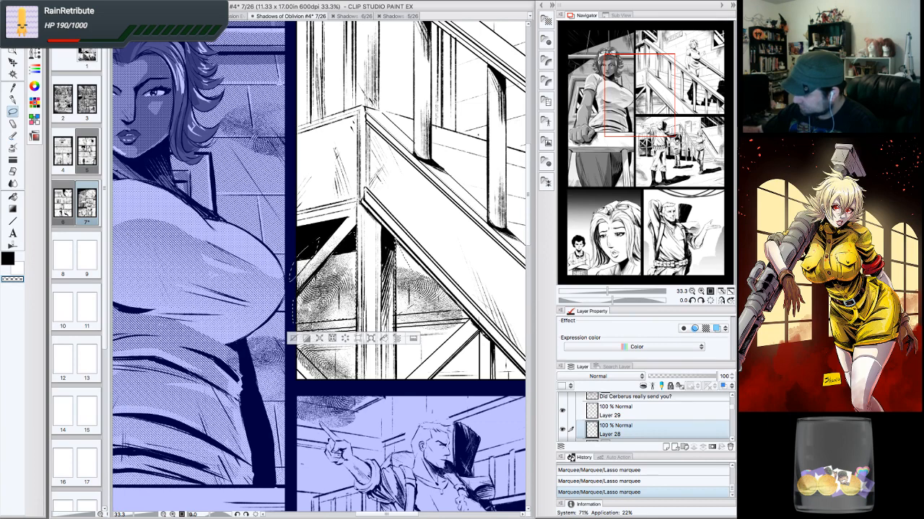
{"action": "left_click_drag", "start_coordinate": [398, 247], "coordinate": [456, 319]}
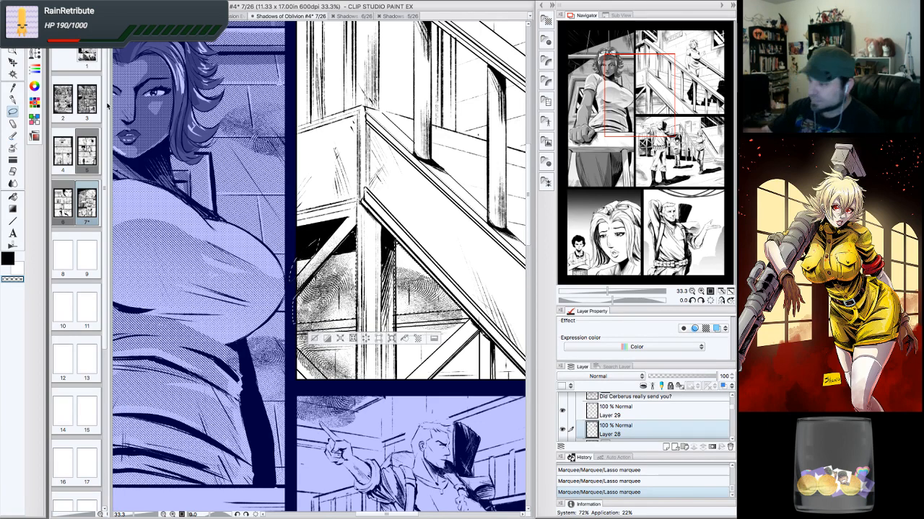
- Switch to the Polyline marquee and add a polygonal selection along the bottom edge of the upper-right stairs panel
{"action": "left_click", "coordinate": [34, 39]}
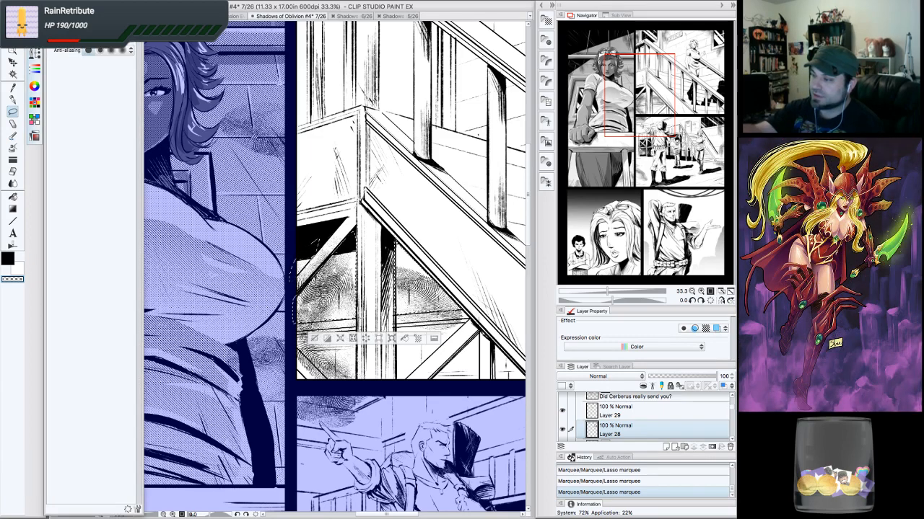
{"action": "left_click", "coordinate": [35, 38]}
{"action": "left_click", "coordinate": [34, 22]}
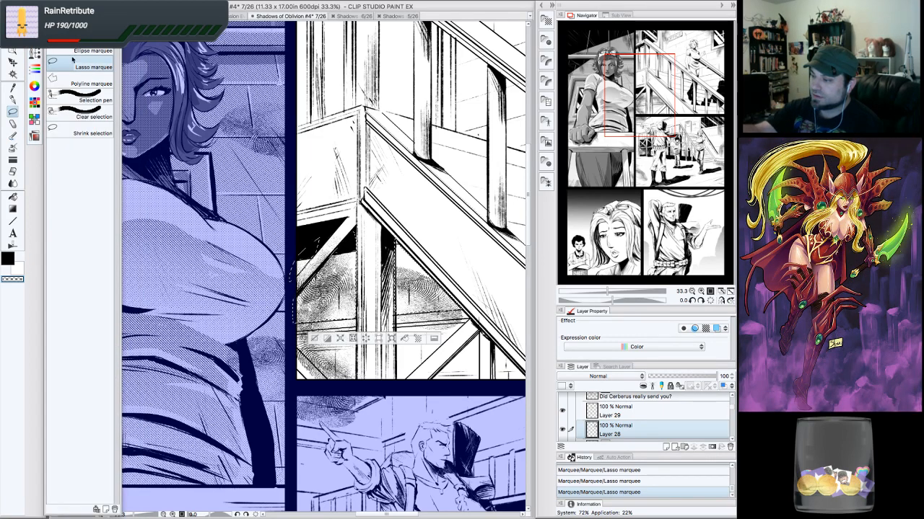
{"action": "left_click", "coordinate": [53, 81]}
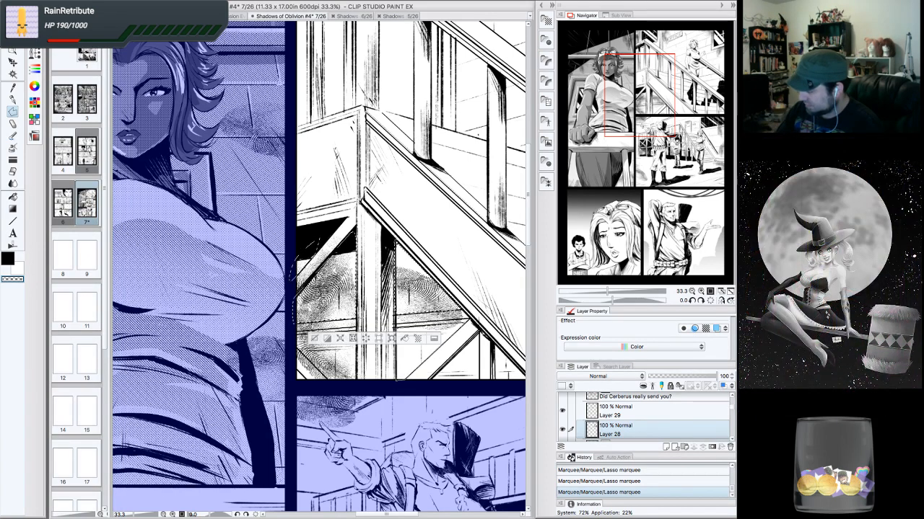
{"action": "double_click", "coordinate": [429, 382]}
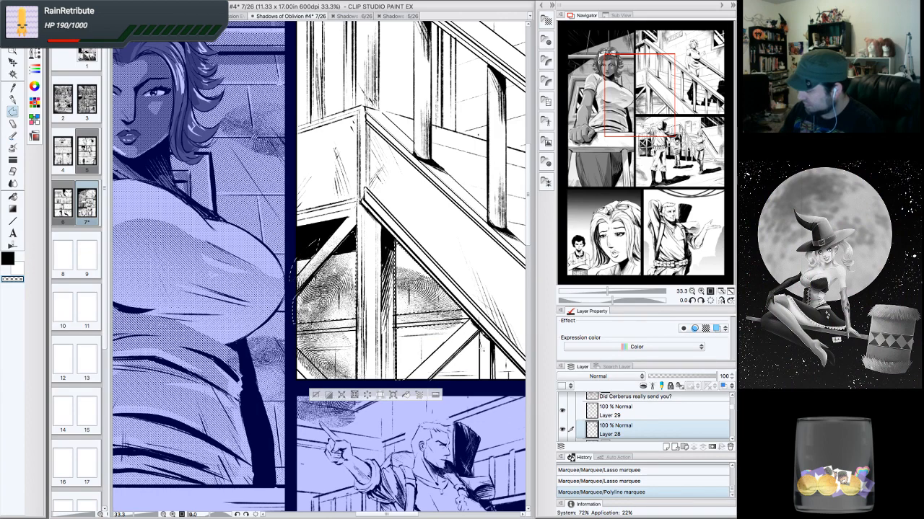
{"action": "double_click", "coordinate": [432, 381]}
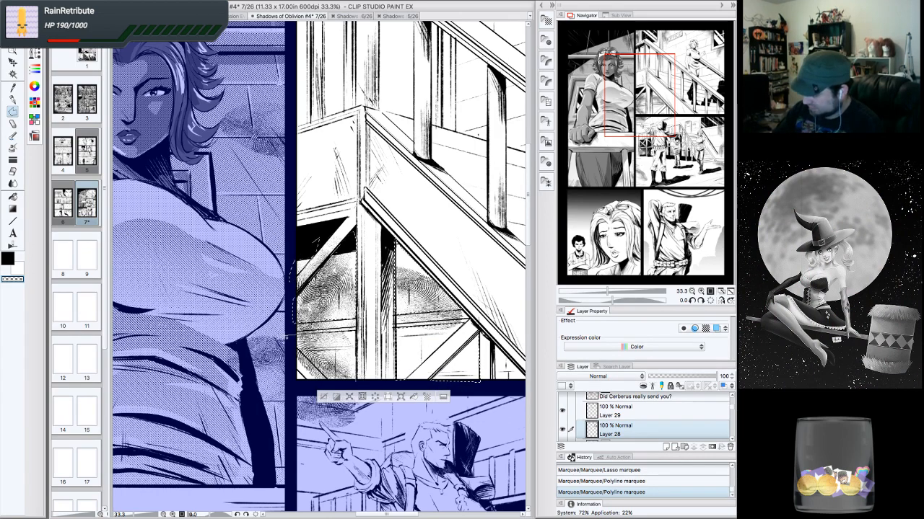
{"action": "left_click", "coordinate": [337, 385]}
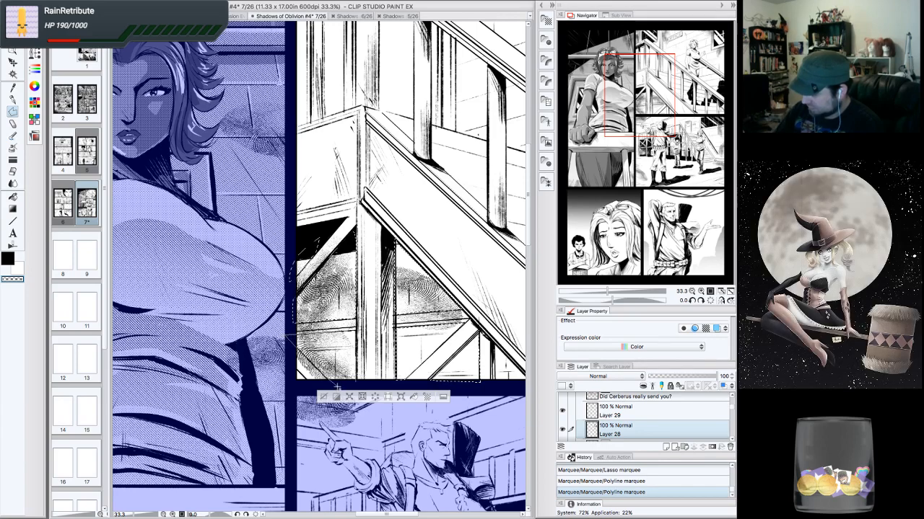
{"action": "double_click", "coordinate": [355, 380]}
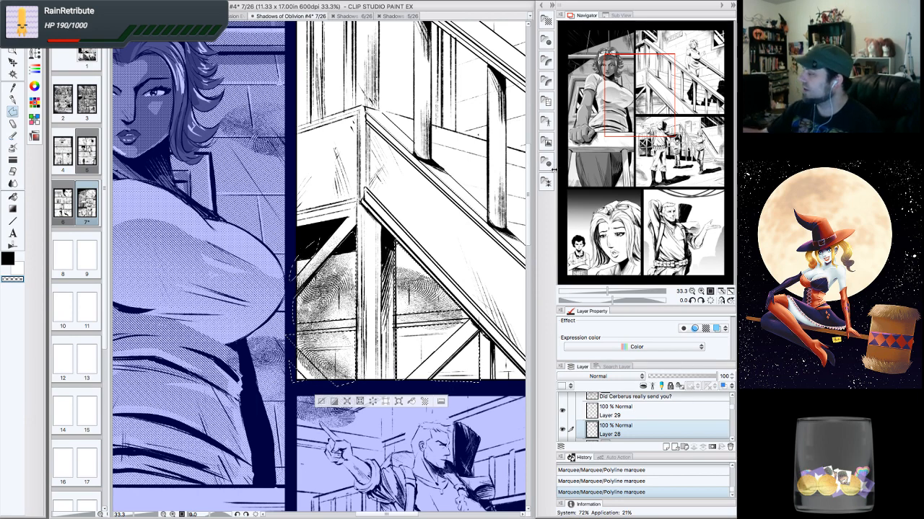
- Apply the 60.0 line 100% Linear M gradient tone material from the Gradient materials onto the selection
{"action": "mouse_move", "coordinate": [557, 171]}
{"action": "left_mouse_down"}
{"action": "mouse_move", "coordinate": [568, 179]}
{"action": "mouse_move", "coordinate": [551, 179]}
{"action": "left_mouse_up"}
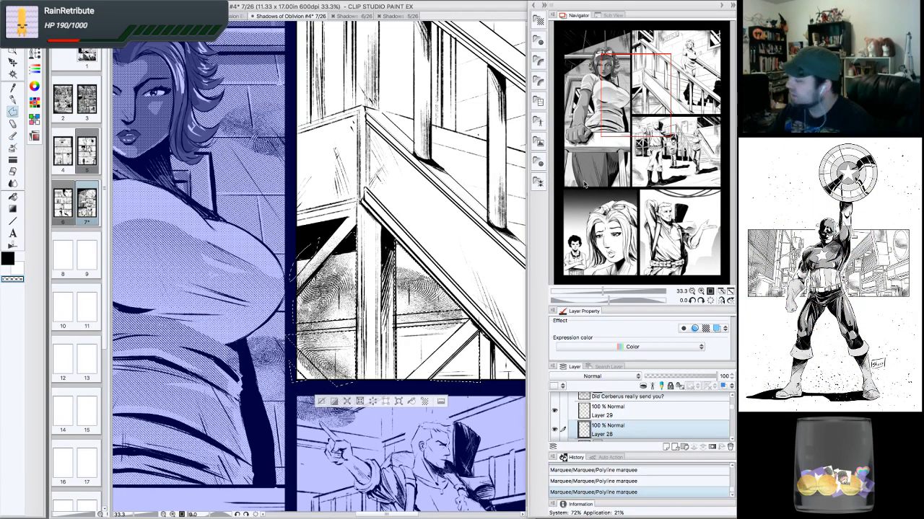
{"action": "left_click_drag", "start_coordinate": [548, 181], "coordinate": [597, 185]}
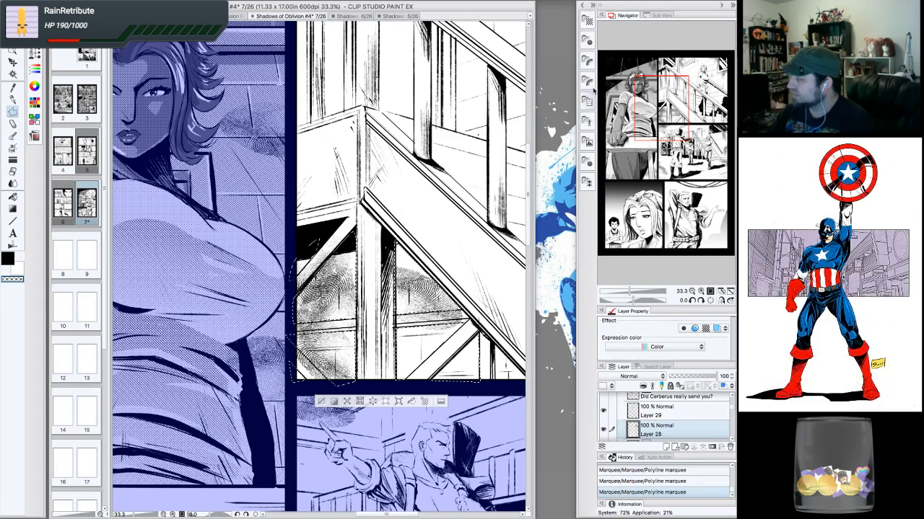
{"action": "left_click", "coordinate": [588, 21]}
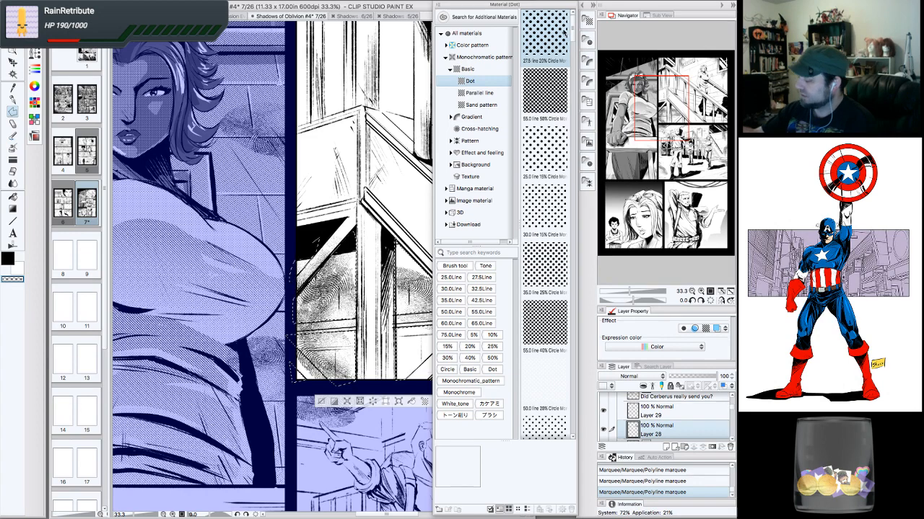
{"action": "left_click", "coordinate": [486, 121]}
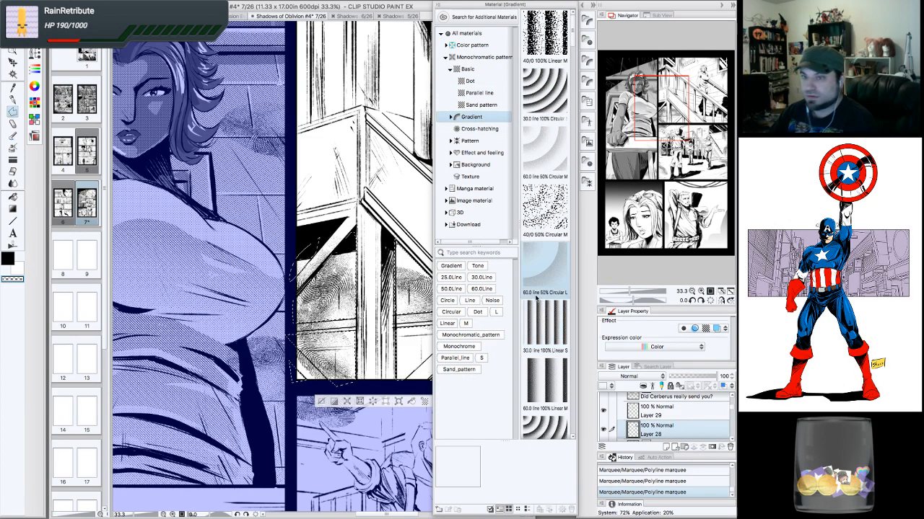
{"action": "left_click", "coordinate": [546, 383]}
{"action": "left_click_drag", "start_coordinate": [546, 382], "coordinate": [354, 210]}
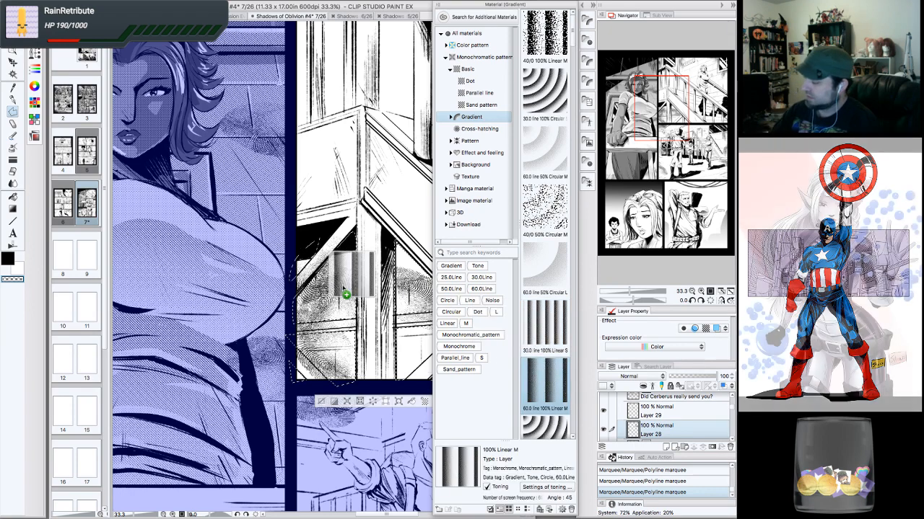
- Adjust the gradient tone's direction and extent under the stairs by repositioning its handles
{"action": "left_click", "coordinate": [588, 21]}
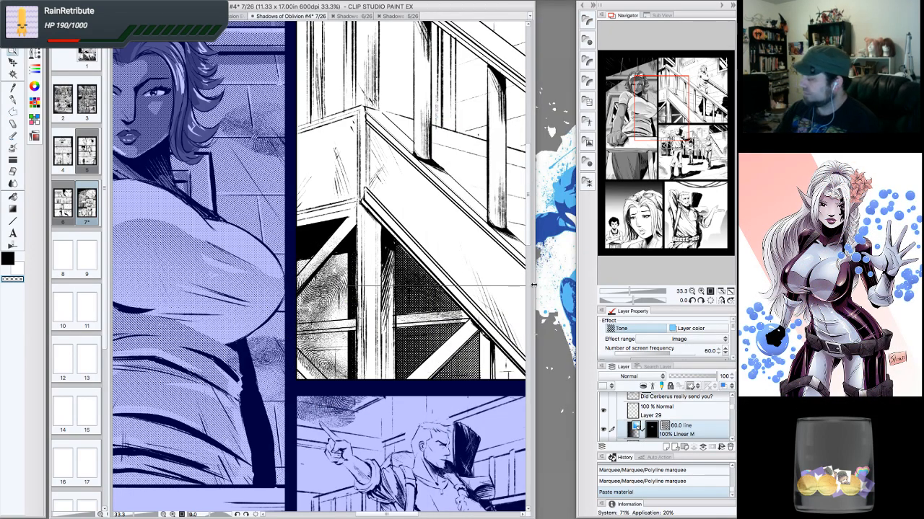
{"action": "left_click_drag", "start_coordinate": [534, 285], "coordinate": [575, 284]}
{"action": "left_click_drag", "start_coordinate": [516, 285], "coordinate": [406, 264]}
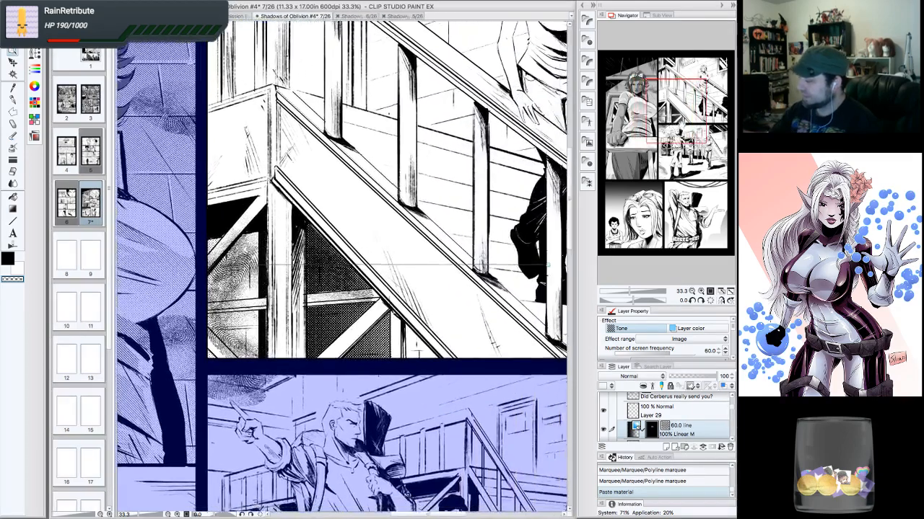
{"action": "left_click_drag", "start_coordinate": [415, 346], "coordinate": [351, 329]}
{"action": "left_click", "coordinate": [691, 291]}
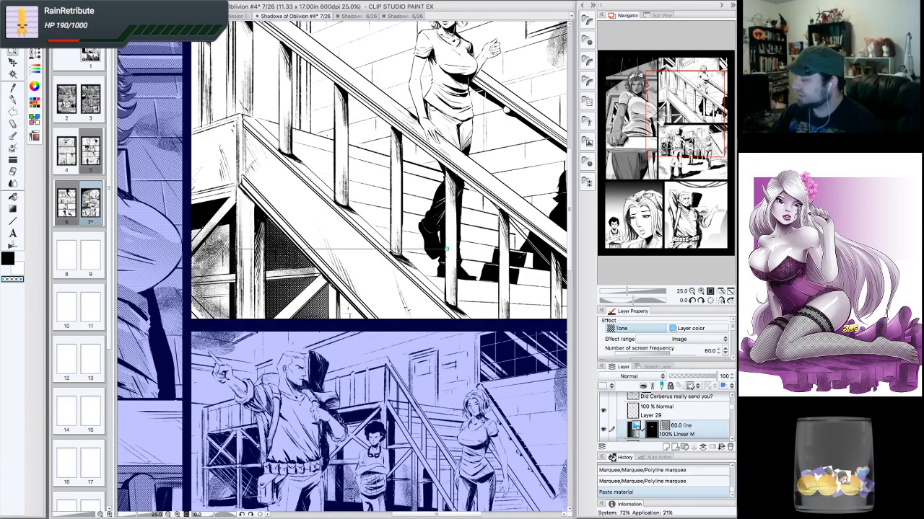
{"action": "left_click_drag", "start_coordinate": [448, 180], "coordinate": [461, 184]}
{"action": "left_click_drag", "start_coordinate": [460, 252], "coordinate": [426, 259]}
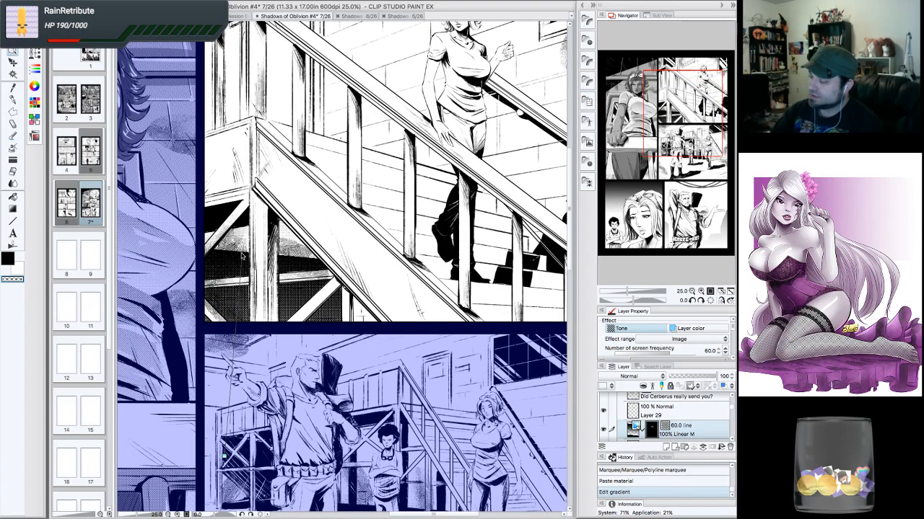
{"action": "left_click_drag", "start_coordinate": [242, 238], "coordinate": [246, 207]}
- Refine the gradient handles further so the tone fades vertically across the area beneath the staircase
{"action": "left_click", "coordinate": [700, 292]}
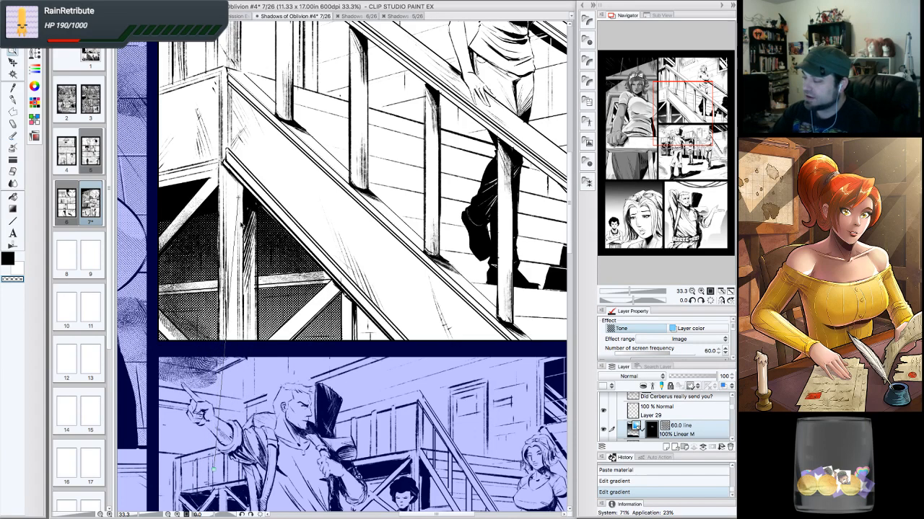
{"action": "left_click_drag", "start_coordinate": [241, 208], "coordinate": [241, 105]}
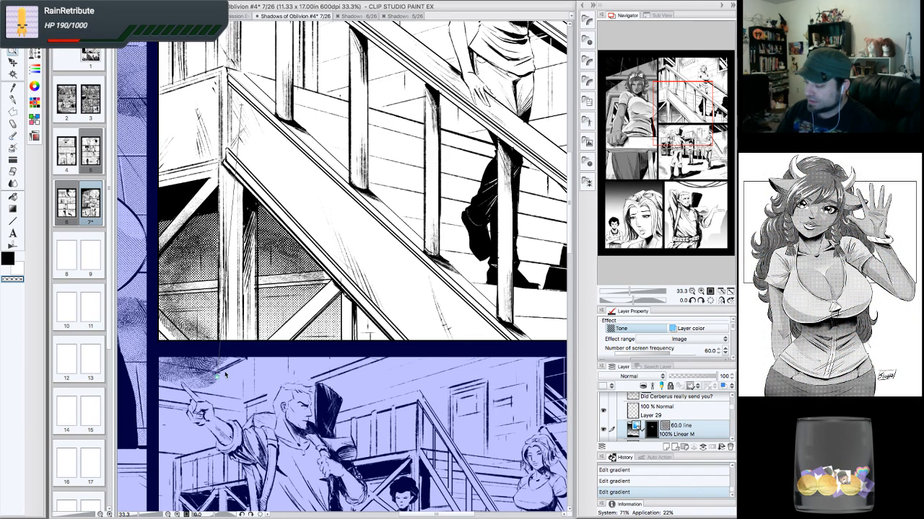
{"action": "left_click_drag", "start_coordinate": [218, 376], "coordinate": [248, 350]}
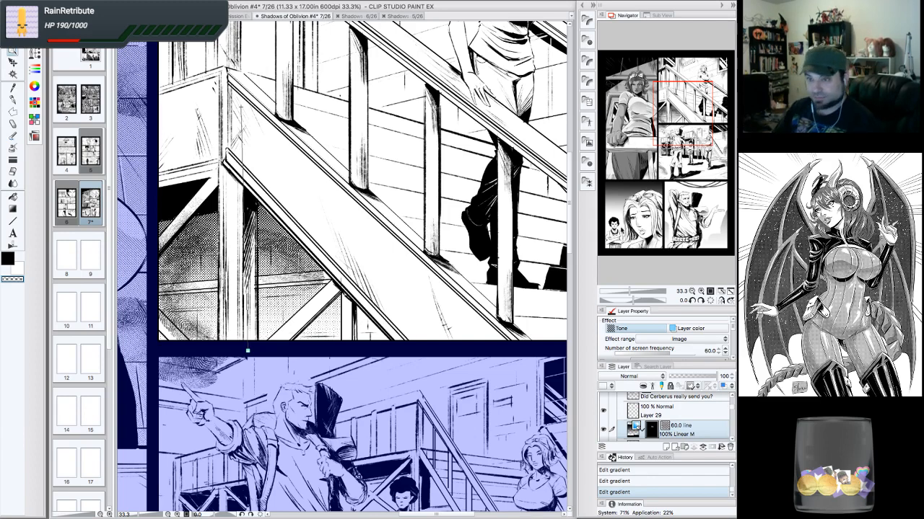
{"action": "key", "text": "ctrl+minus"}
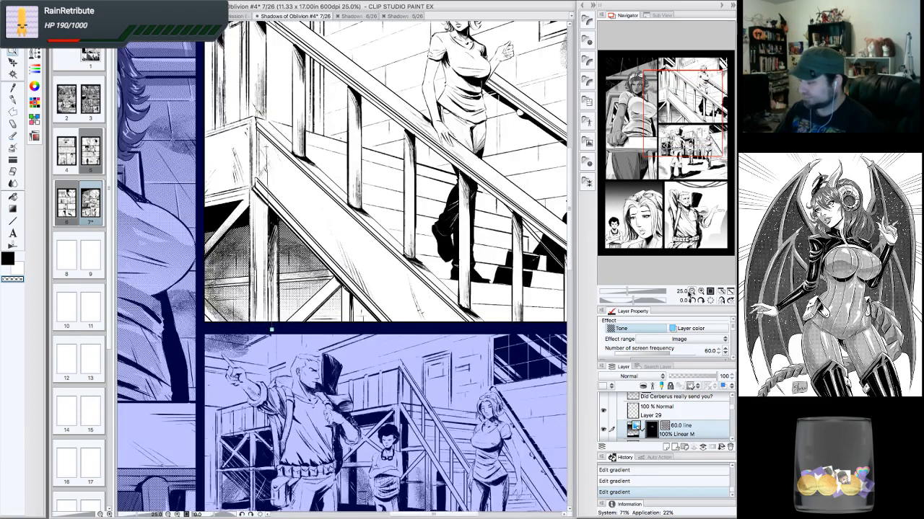
{"action": "left_click_drag", "start_coordinate": [681, 113], "coordinate": [675, 114]}
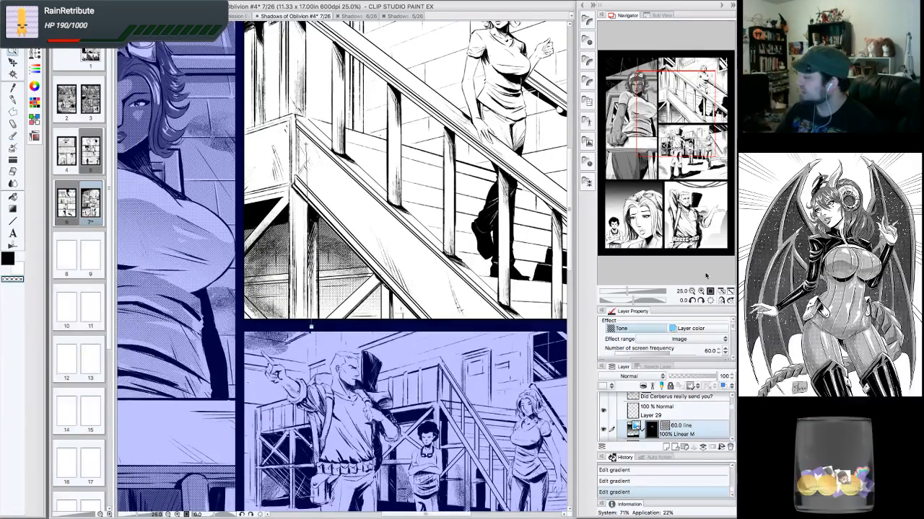
{"action": "key", "text": "ctrl+plus"}
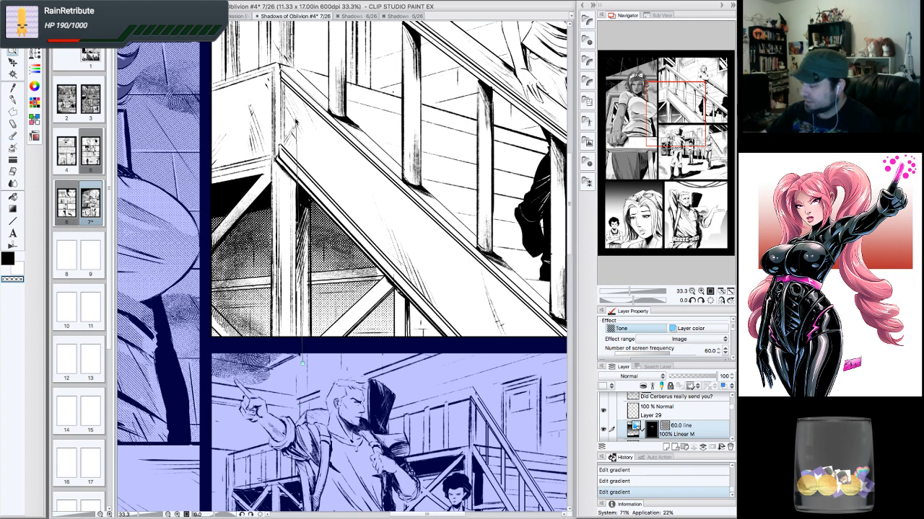
{"action": "left_click_drag", "start_coordinate": [296, 121], "coordinate": [296, 151]}
{"action": "left_click", "coordinate": [691, 291]}
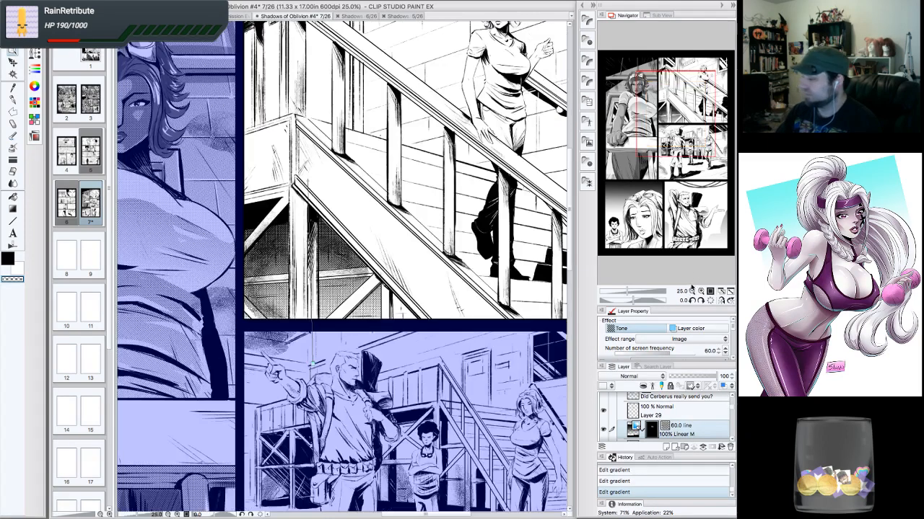
{"action": "left_click_drag", "start_coordinate": [311, 364], "coordinate": [253, 431]}
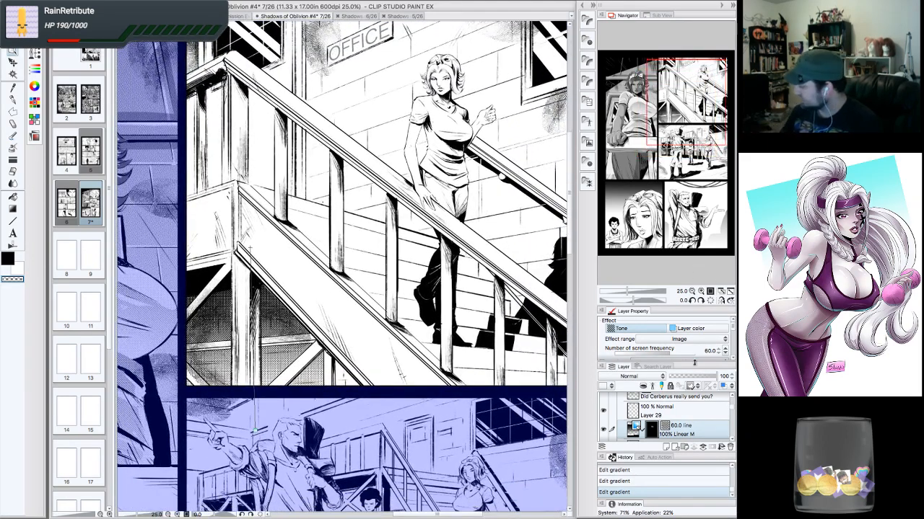
- Change the gradient tone's dot shape to Line in its layer properties
{"action": "left_click", "coordinate": [727, 354]}
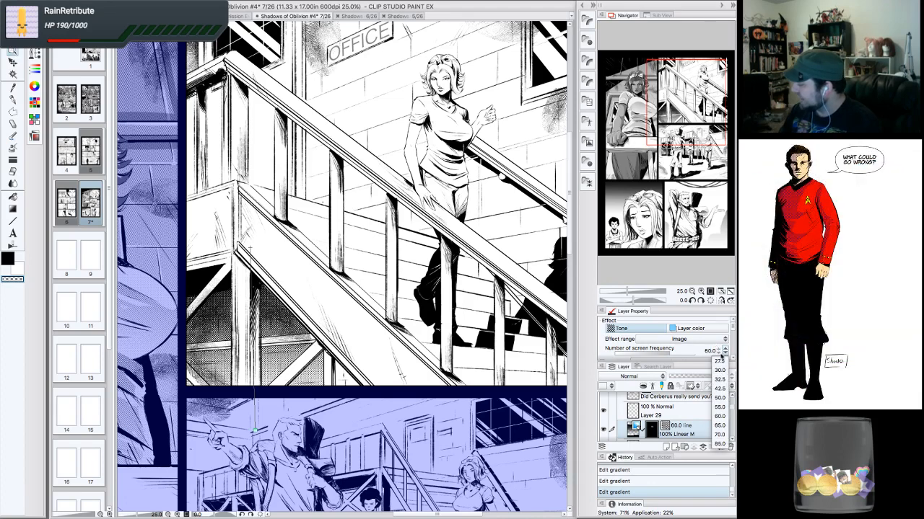
{"action": "left_click", "coordinate": [725, 351]}
{"action": "scroll", "coordinate": [725, 340], "scroll_direction": "down", "scroll_amount": 3}
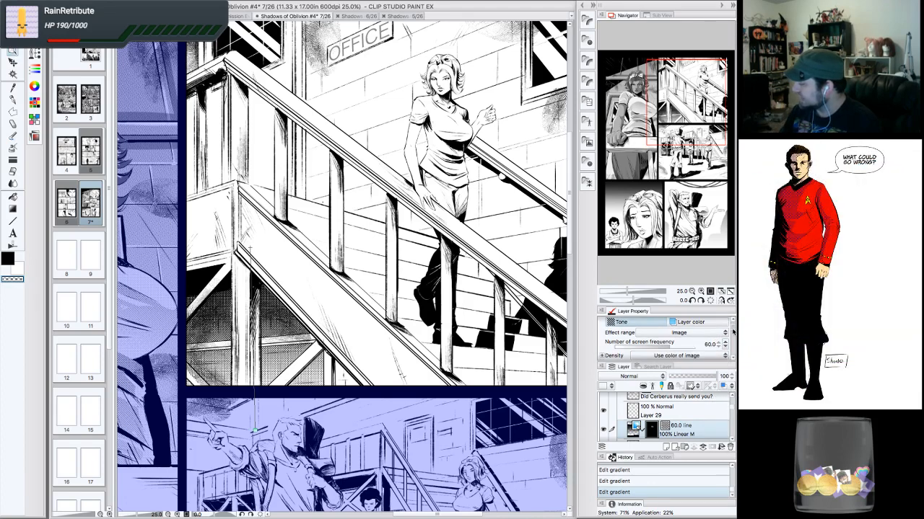
{"action": "left_click", "coordinate": [724, 337]}
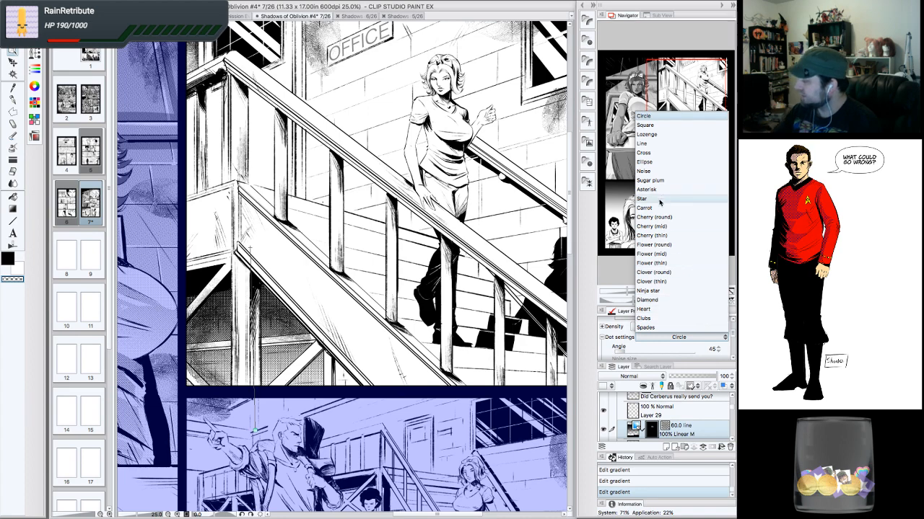
{"action": "left_click", "coordinate": [654, 143]}
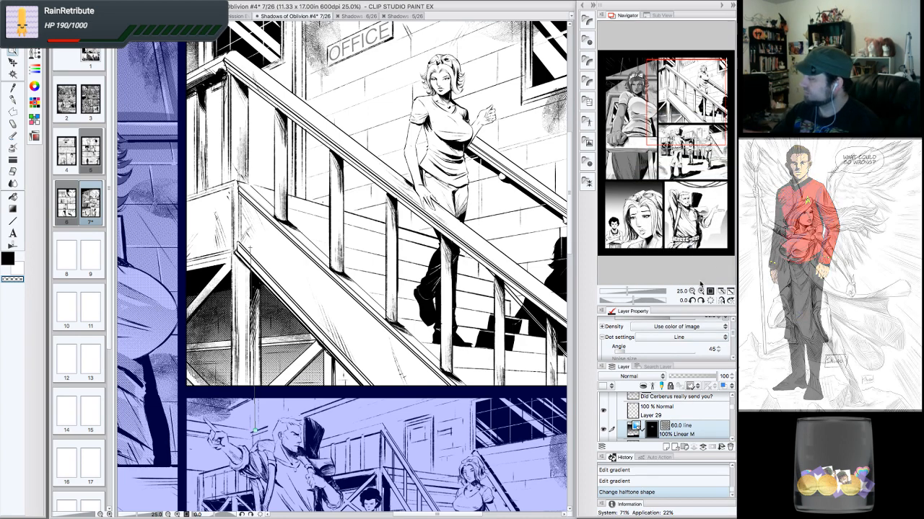
- Select a small gap at the bottom of the stairs panel with the Polyline marquee and fill it with black
{"action": "scroll", "coordinate": [250, 249], "scroll_direction": "up", "scroll_amount": 1}
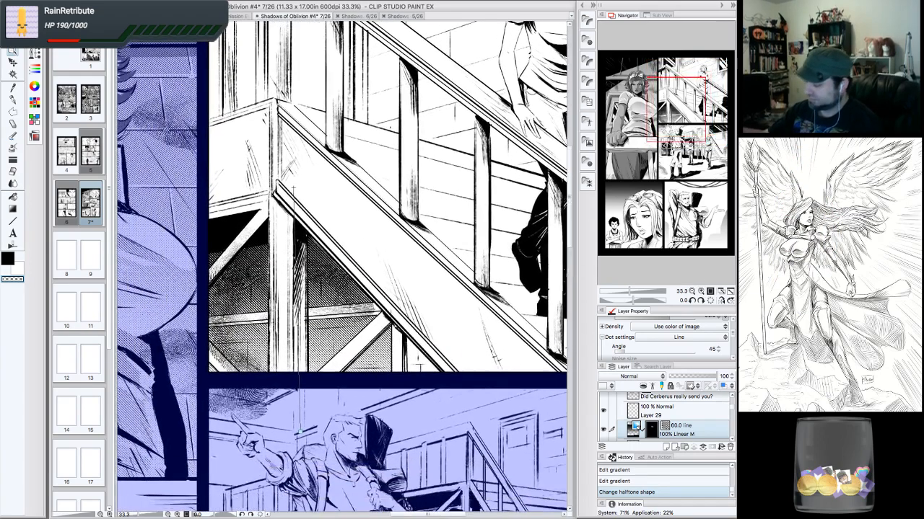
{"action": "left_click_drag", "start_coordinate": [671, 132], "coordinate": [674, 132]}
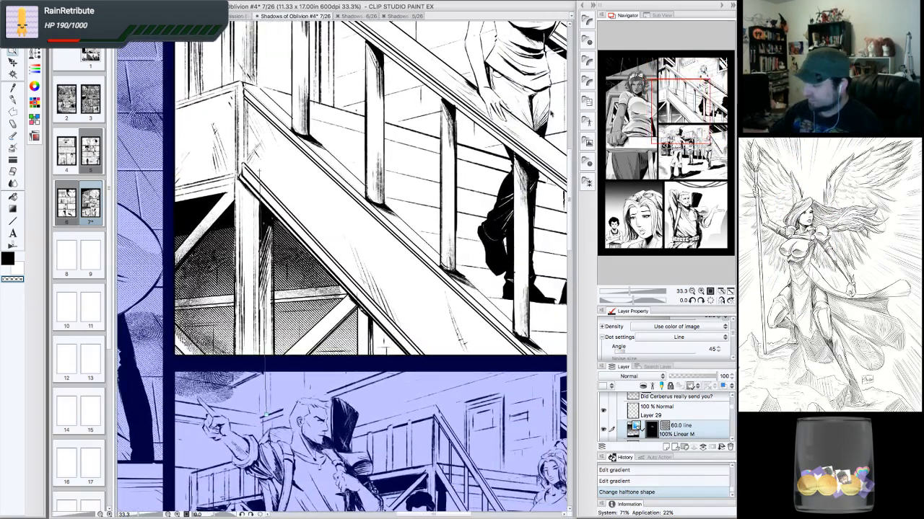
{"action": "left_click", "coordinate": [13, 112]}
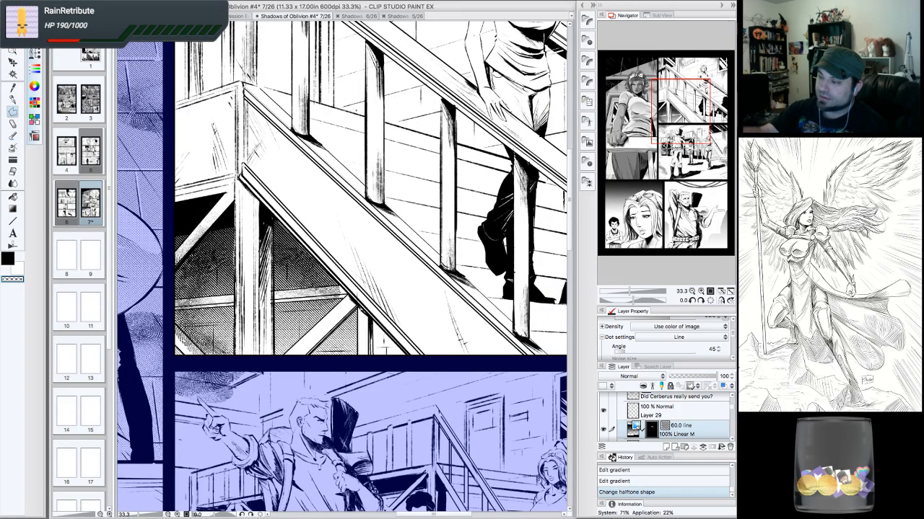
{"action": "left_click", "coordinate": [35, 40]}
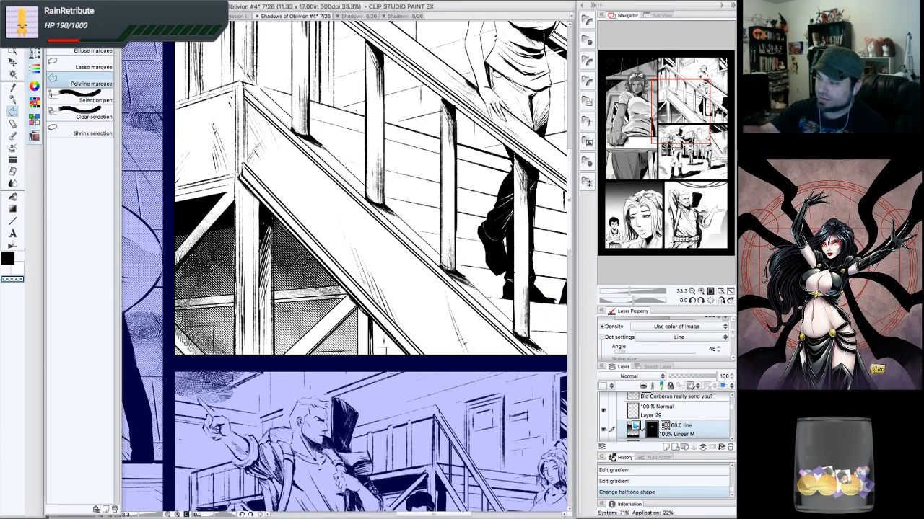
{"action": "left_click", "coordinate": [35, 40]}
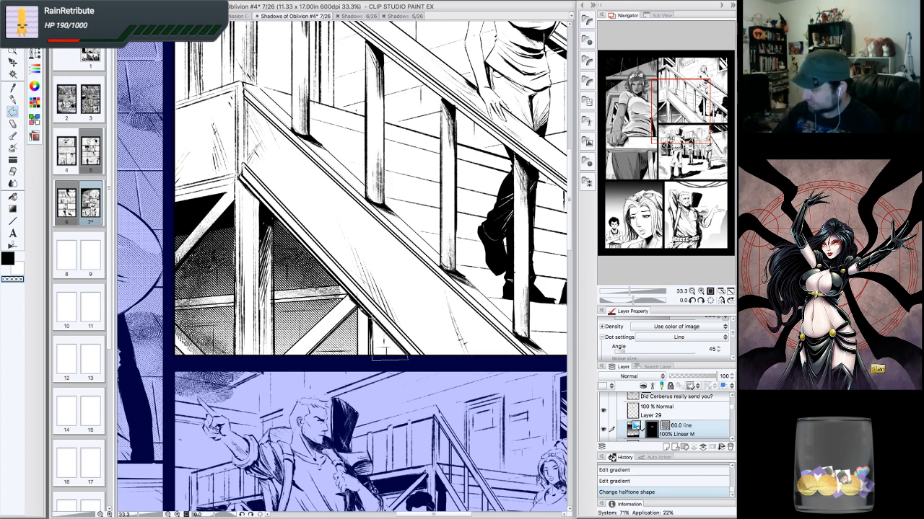
{"action": "left_click", "coordinate": [372, 318]}
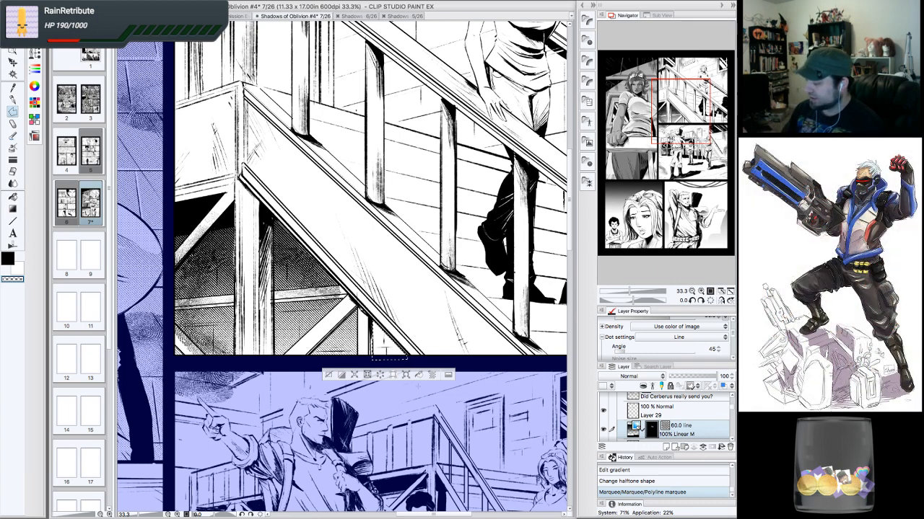
{"action": "left_click", "coordinate": [432, 374]}
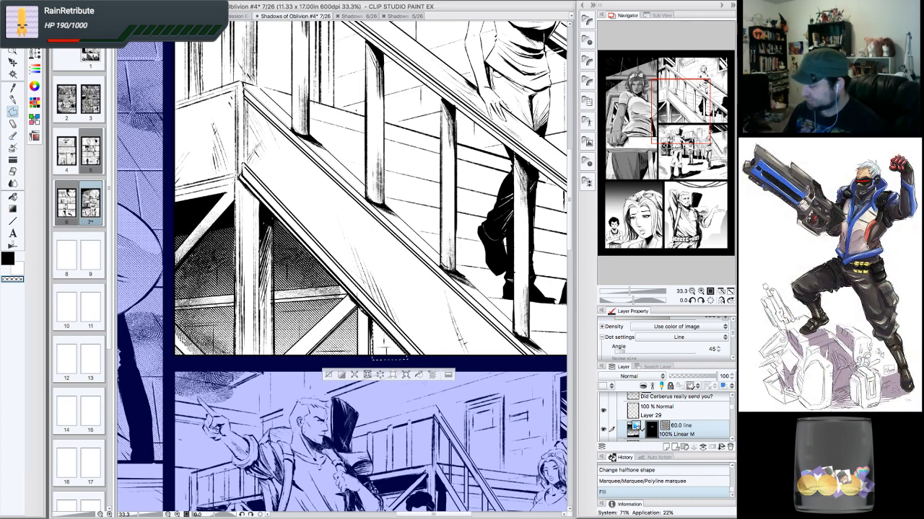
- Fill the selected gap at the bottom of the stairs panel with black once more and deselect it
{"action": "left_click", "coordinate": [420, 375]}
{"action": "left_click", "coordinate": [328, 375]}
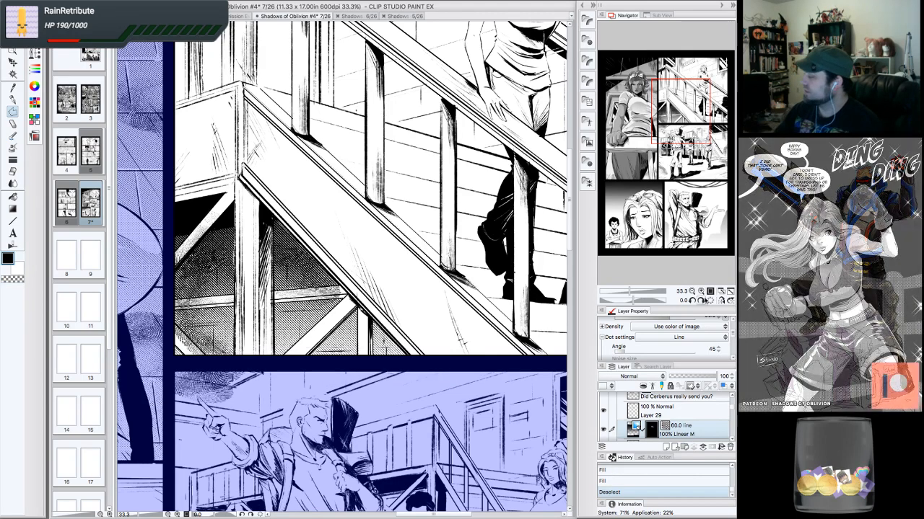
- Examine the whole page layout and the stairs panel at a smaller zoom
{"action": "key", "text": "ctrl+minus"}
{"action": "key", "text": "ctrl+minus"}
{"action": "left_click_drag", "start_coordinate": [694, 194], "coordinate": [703, 177]}
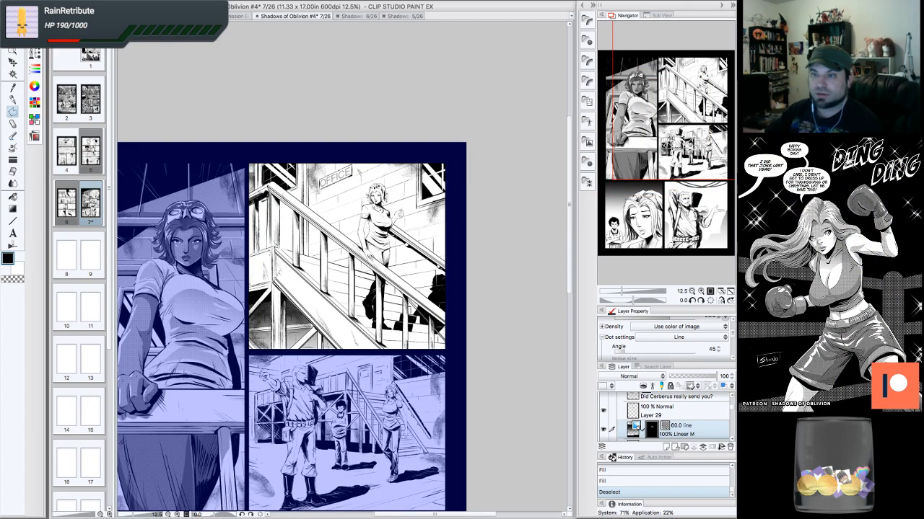
{"action": "left_click_drag", "start_coordinate": [659, 160], "coordinate": [657, 164]}
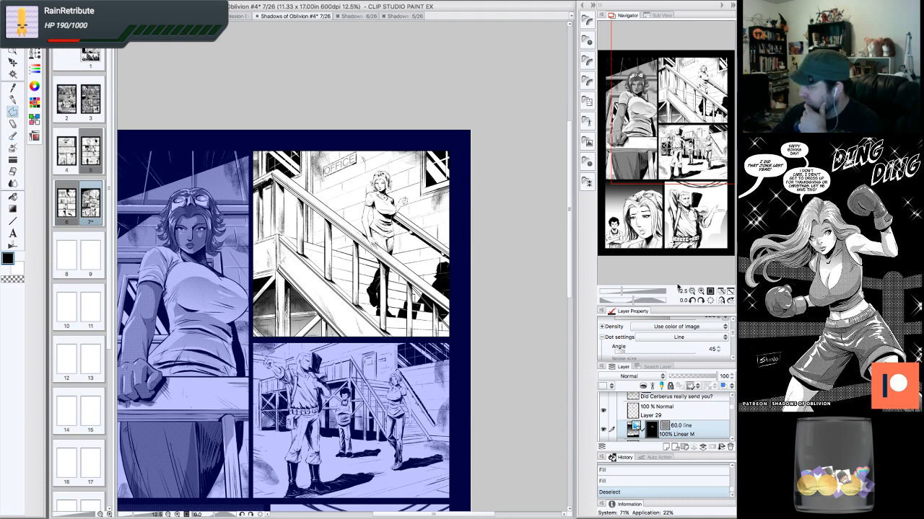
{"action": "left_click_drag", "start_coordinate": [675, 308], "coordinate": [683, 246]}
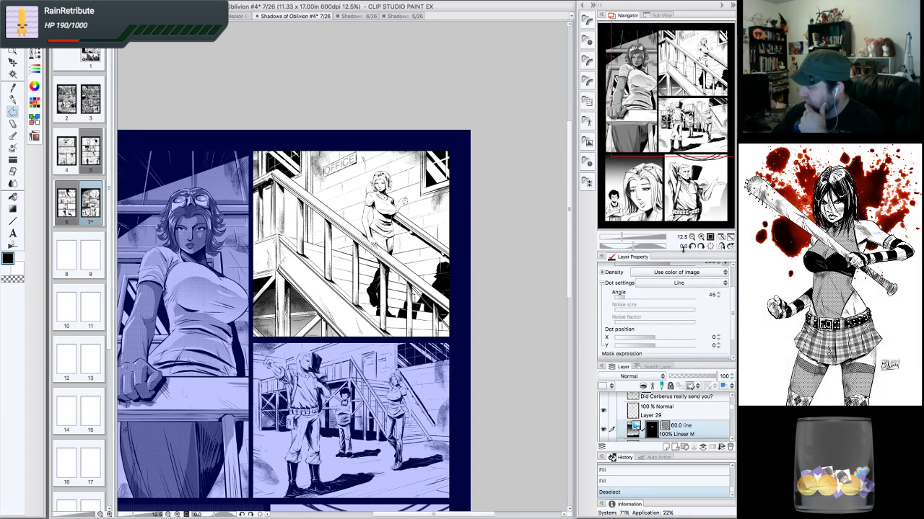
{"action": "left_click_drag", "start_coordinate": [683, 362], "coordinate": [682, 355]}
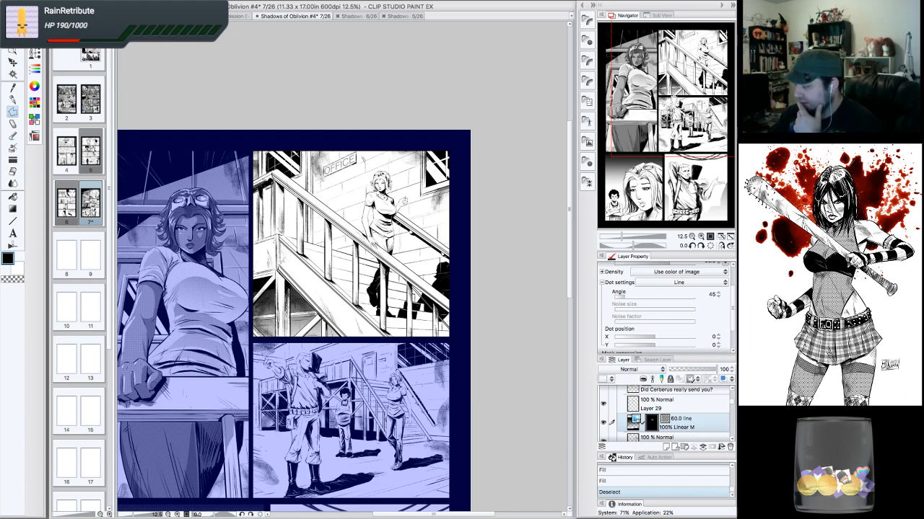
{"action": "left_click", "coordinate": [701, 236]}
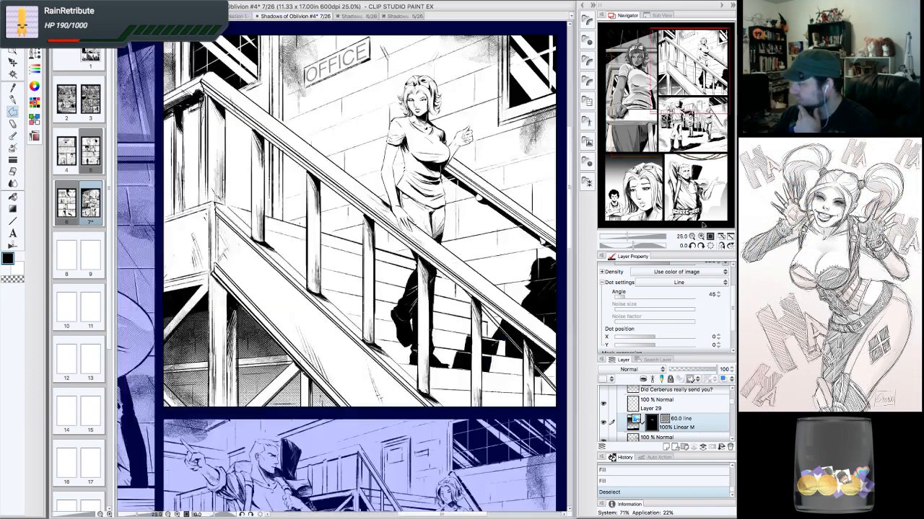
{"action": "left_click_drag", "start_coordinate": [686, 117], "coordinate": [676, 41]}
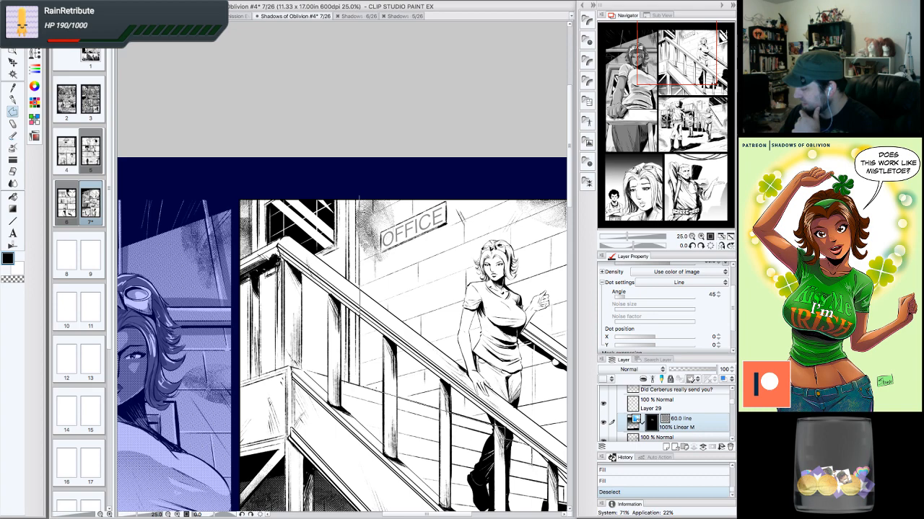
{"action": "scroll", "coordinate": [342, 335], "scroll_direction": "right", "scroll_amount": 5}
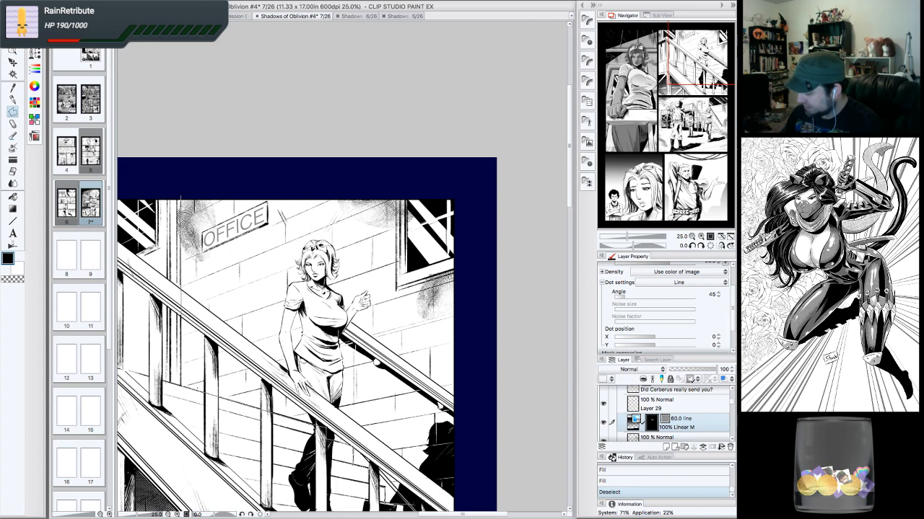
{"action": "scroll", "coordinate": [307, 332], "scroll_direction": "down", "scroll_amount": 2}
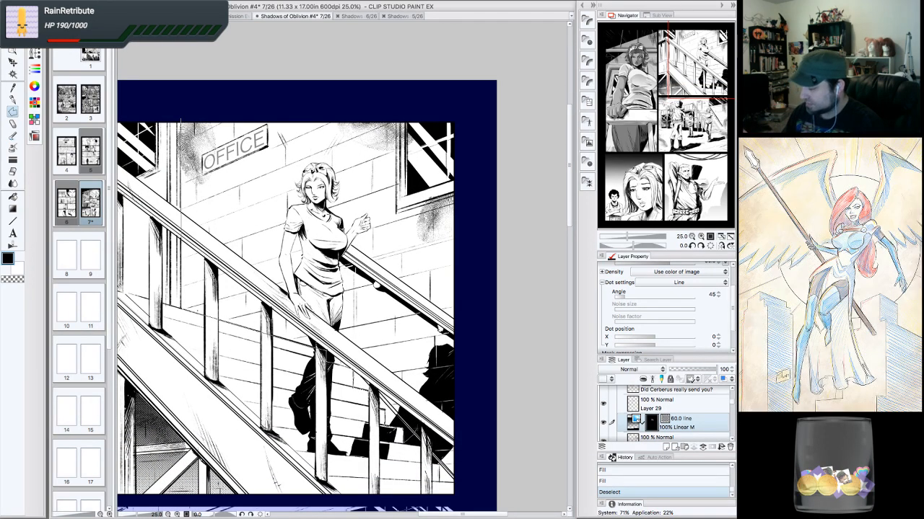
{"action": "double_click", "coordinate": [415, 437]}
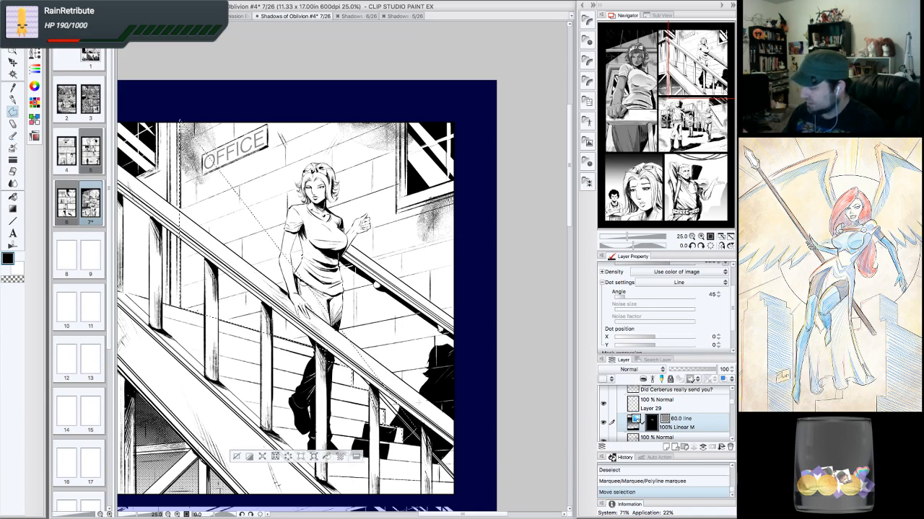
{"action": "left_click", "coordinate": [606, 481]}
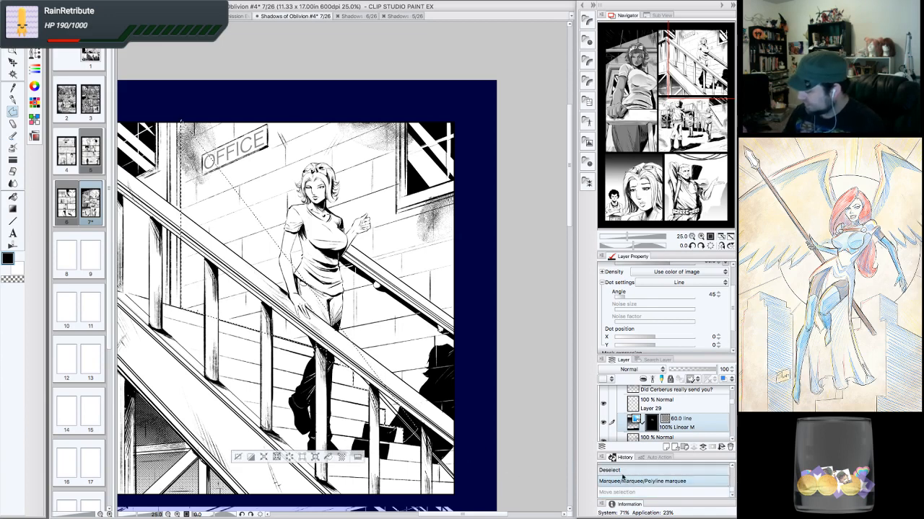
{"action": "left_click", "coordinate": [627, 471]}
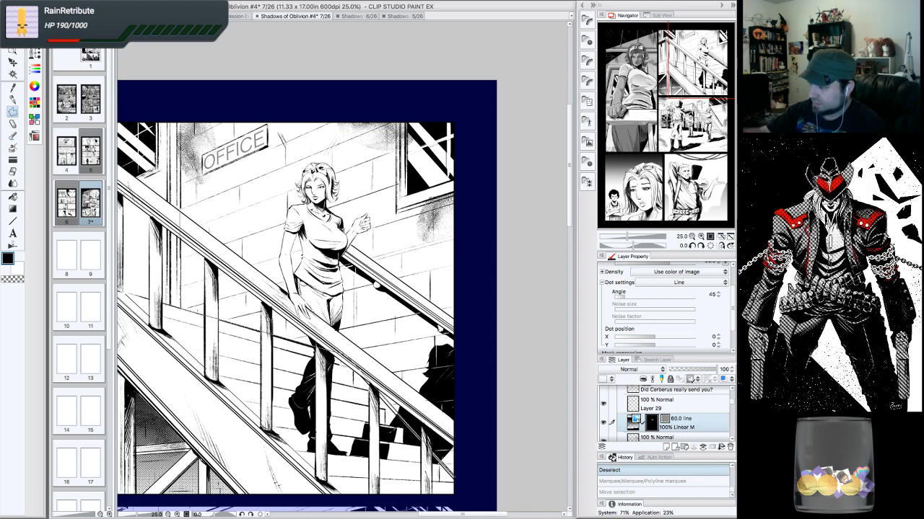
- Draw a polyline marquee selection along the top and right edges of the stairs panel
{"action": "left_click", "coordinate": [180, 107]}
{"action": "left_click", "coordinate": [395, 102]}
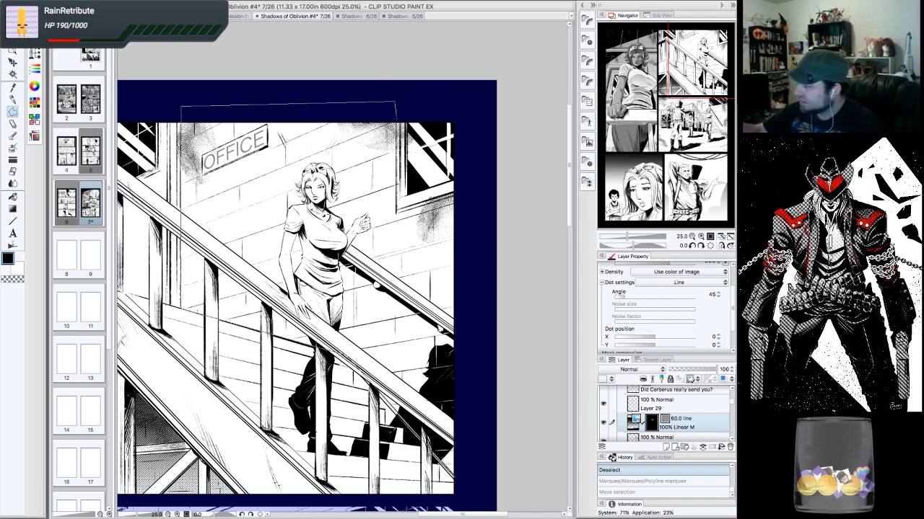
{"action": "left_click", "coordinate": [396, 214]}
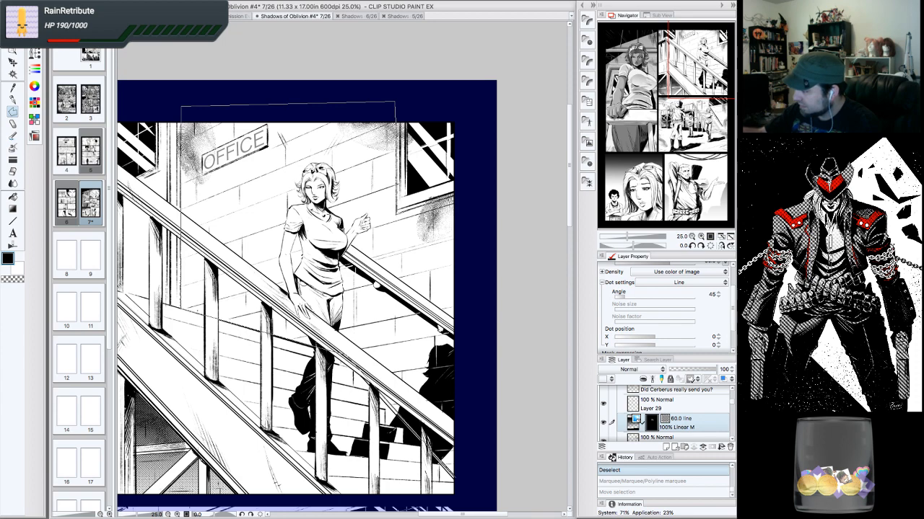
{"action": "left_click", "coordinate": [461, 193]}
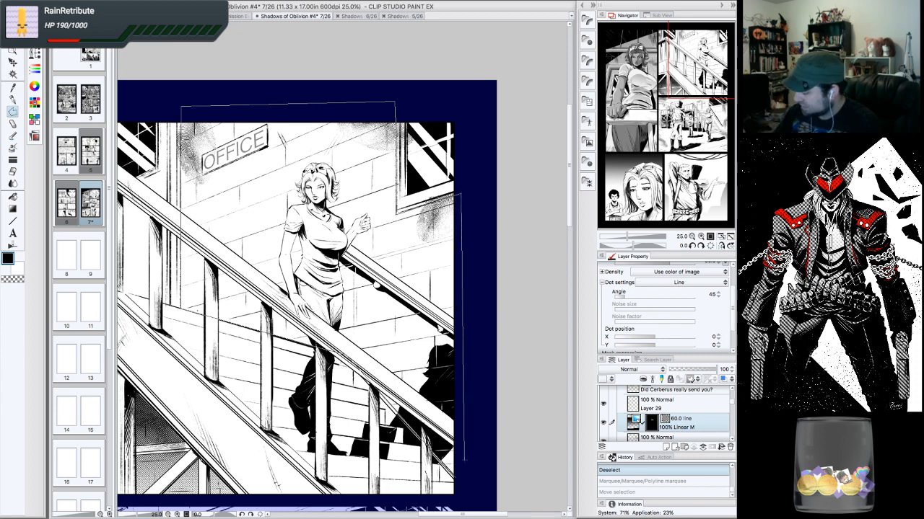
{"action": "double_click", "coordinate": [458, 473]}
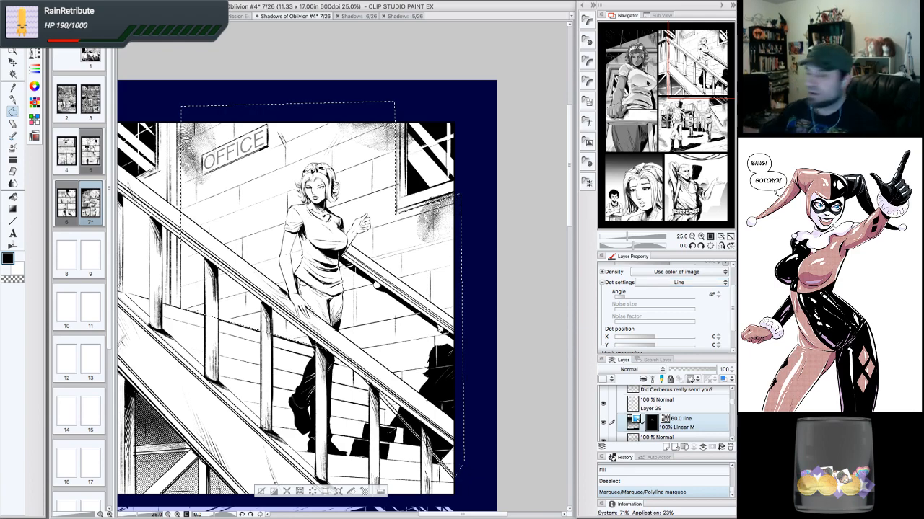
- Add further polyline marquee selections along the lower right edge of the stairs panel
{"action": "left_click_drag", "start_coordinate": [706, 57], "coordinate": [702, 63]}
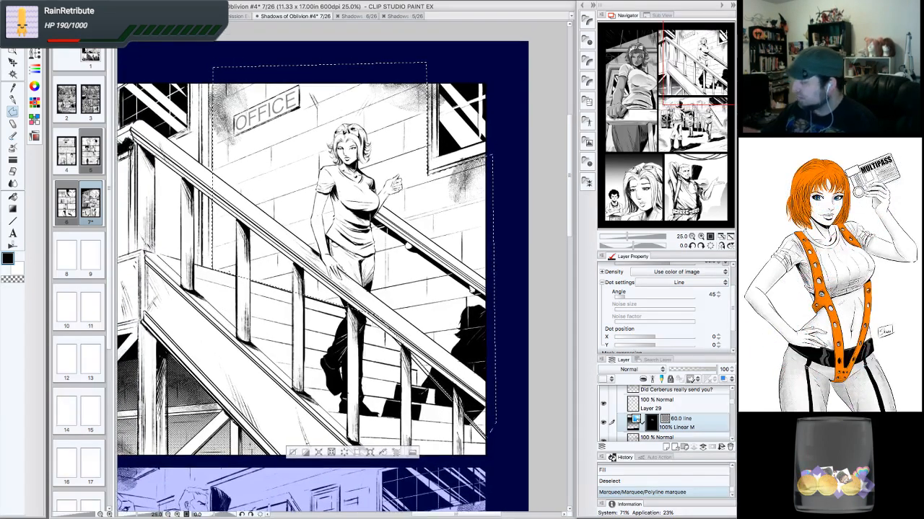
{"action": "left_click", "coordinate": [702, 245]}
{"action": "left_click", "coordinate": [701, 245]}
{"action": "left_click", "coordinate": [701, 245]}
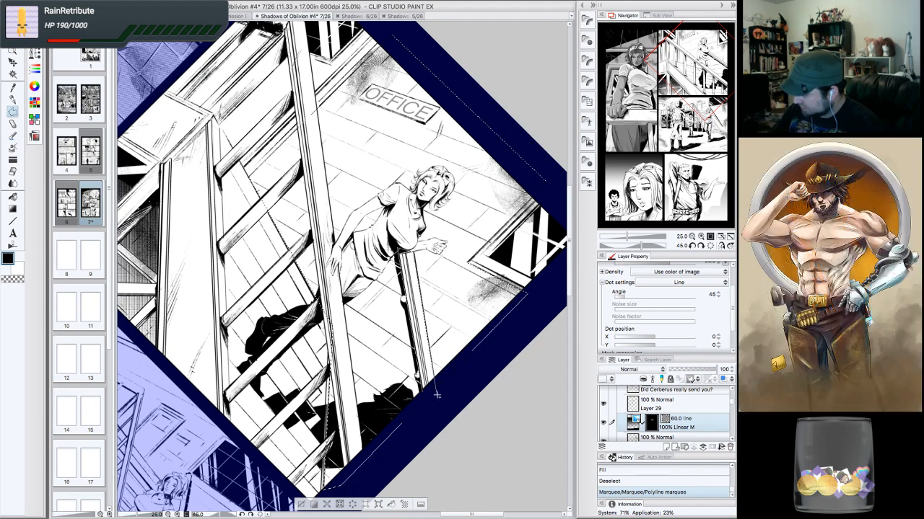
{"action": "left_click", "coordinate": [400, 253]}
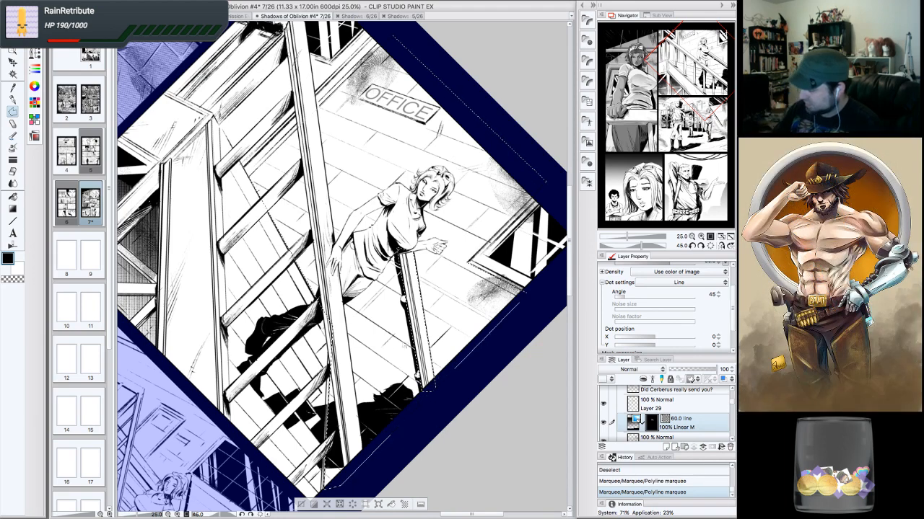
{"action": "scroll", "coordinate": [345, 267], "scroll_direction": "up", "scroll_amount": 3}
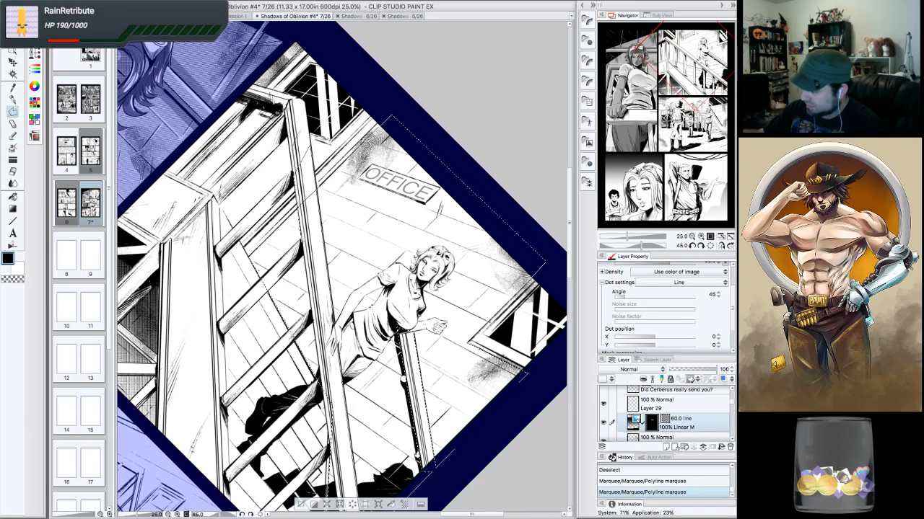
{"action": "scroll", "coordinate": [344, 267], "scroll_direction": "down", "scroll_amount": 4}
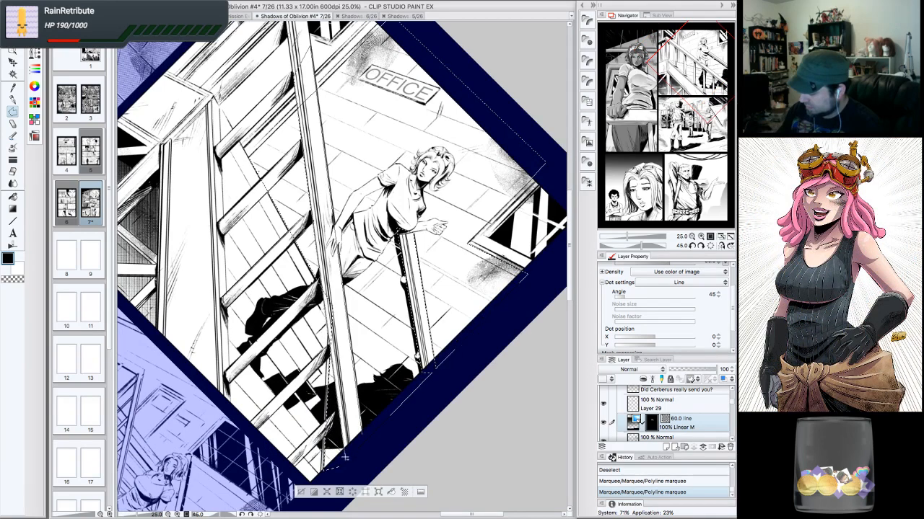
{"action": "left_click", "coordinate": [354, 453]}
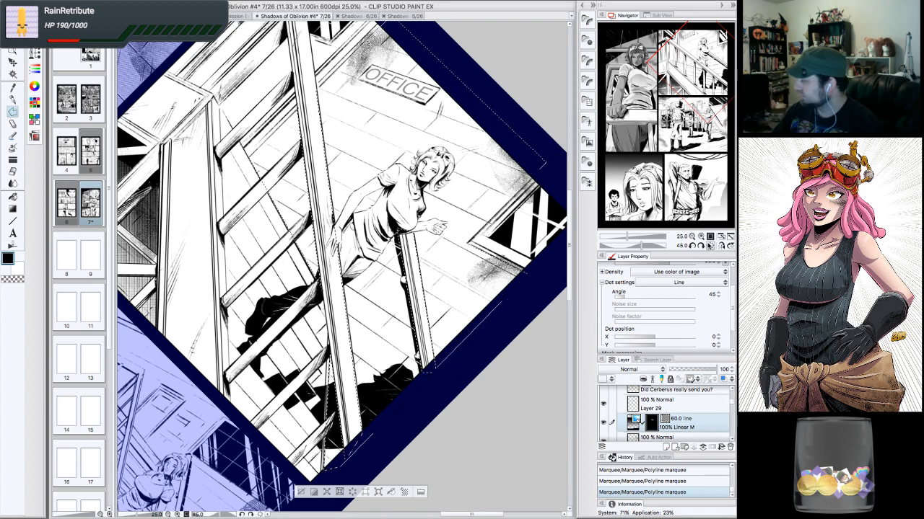
- Add a polyline marquee selection strip along the upper left edge of the stairs panel
{"action": "left_click", "coordinate": [710, 246]}
{"action": "left_click", "coordinate": [700, 237]}
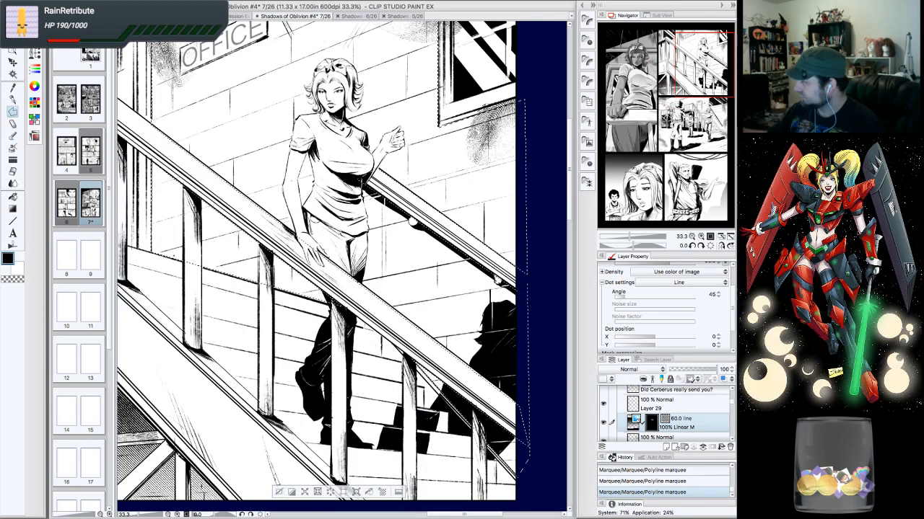
{"action": "left_click_drag", "start_coordinate": [347, 317], "coordinate": [292, 191]}
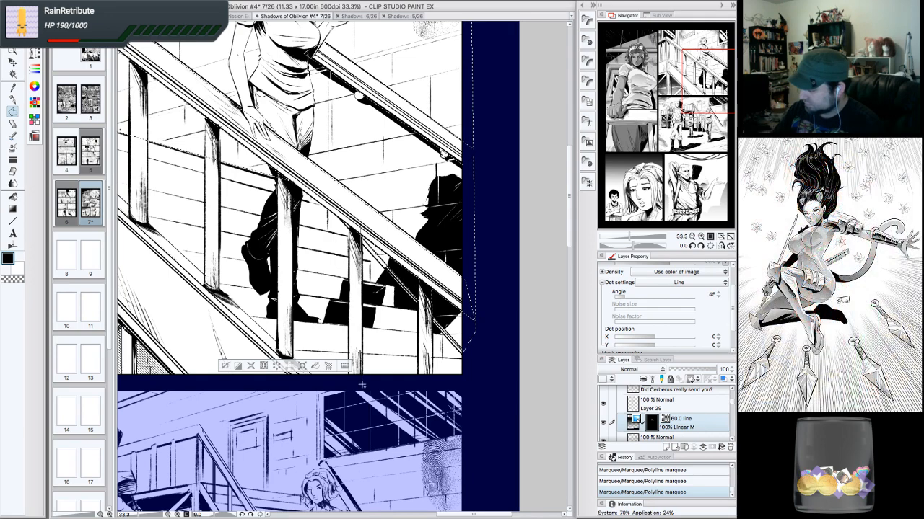
{"action": "left_click", "coordinate": [362, 380]}
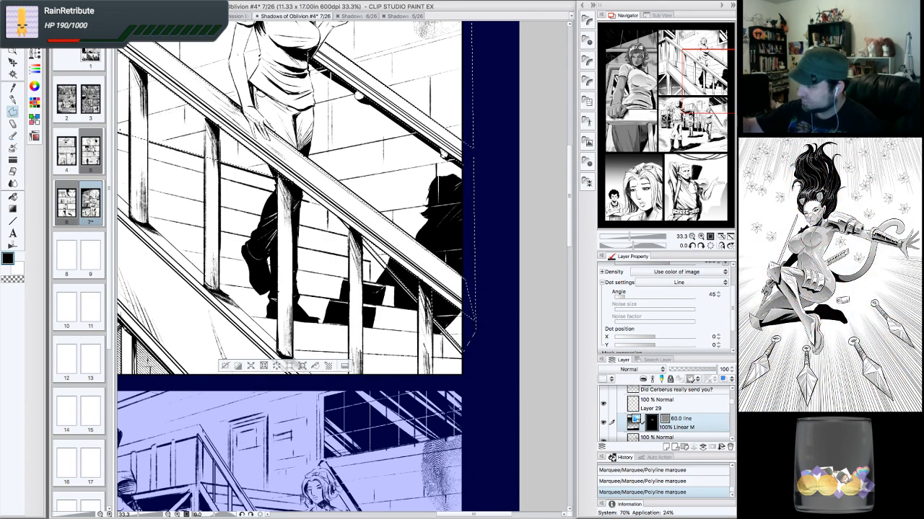
{"action": "left_click_drag", "start_coordinate": [289, 195], "coordinate": [522, 302]}
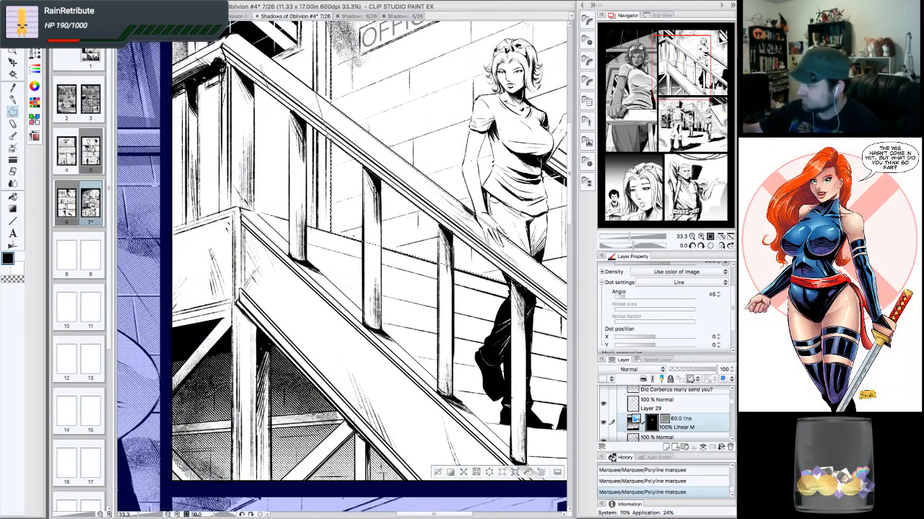
{"action": "left_click_drag", "start_coordinate": [434, 514], "coordinate": [474, 514]}
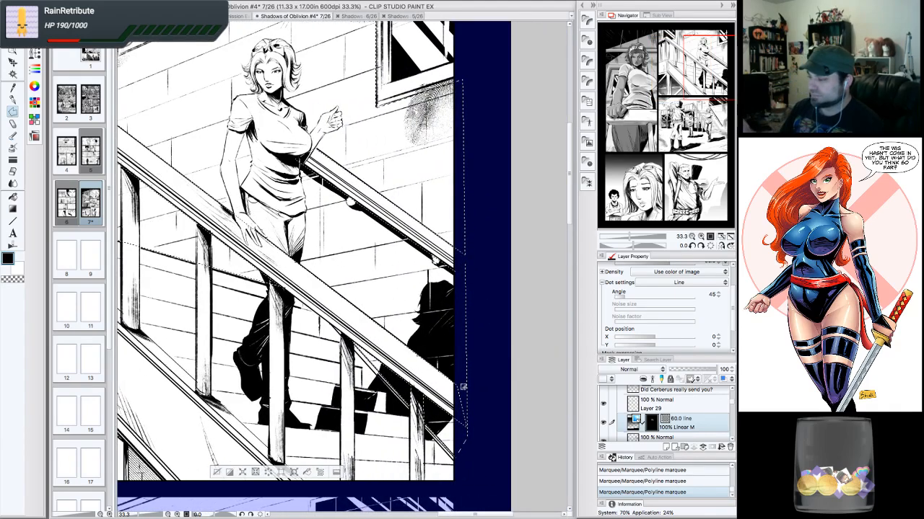
{"action": "left_click_drag", "start_coordinate": [224, 194], "coordinate": [534, 363]}
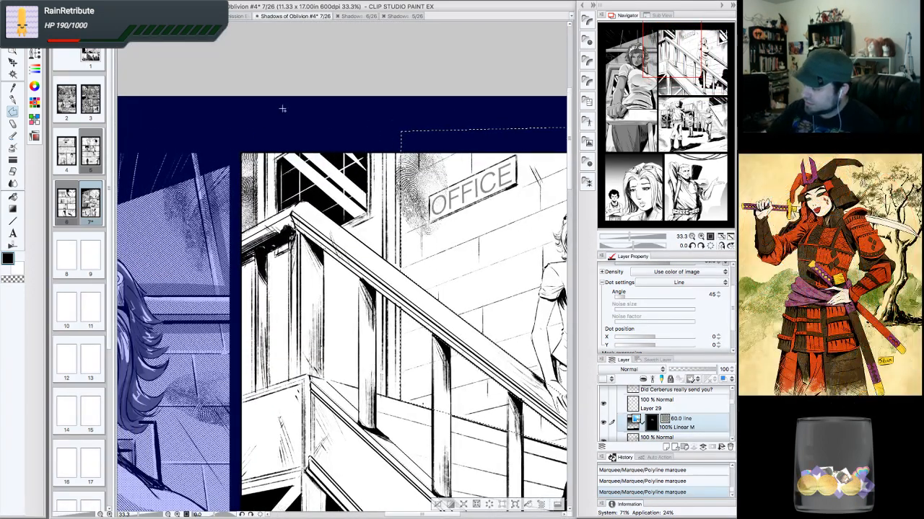
{"action": "left_click", "coordinate": [256, 147]}
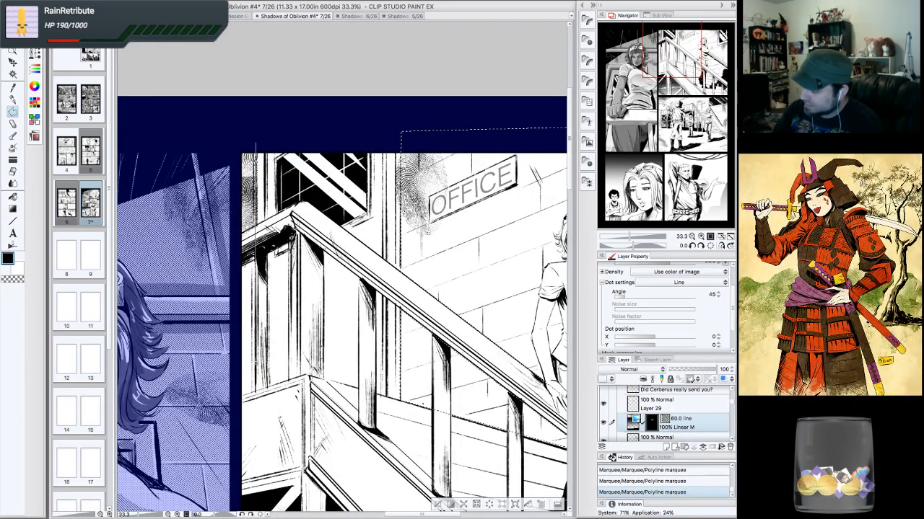
{"action": "left_click", "coordinate": [241, 395]}
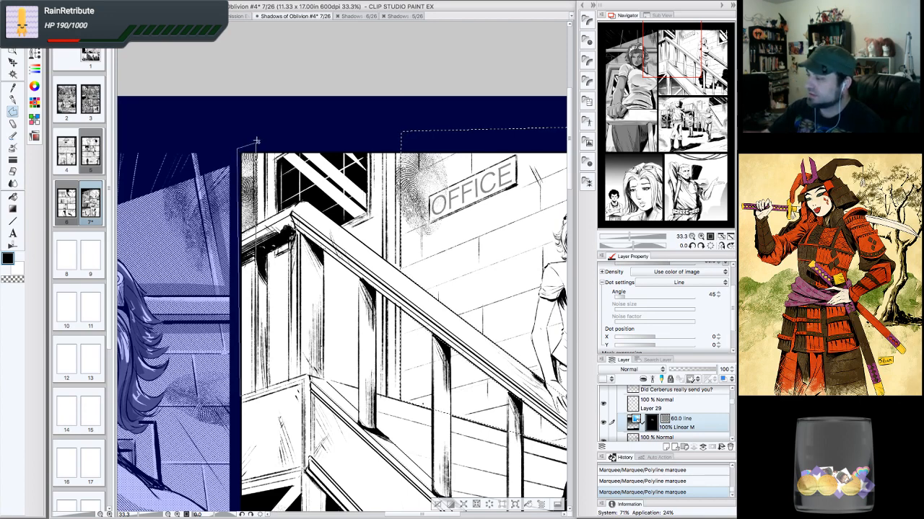
{"action": "left_click", "coordinate": [256, 141]}
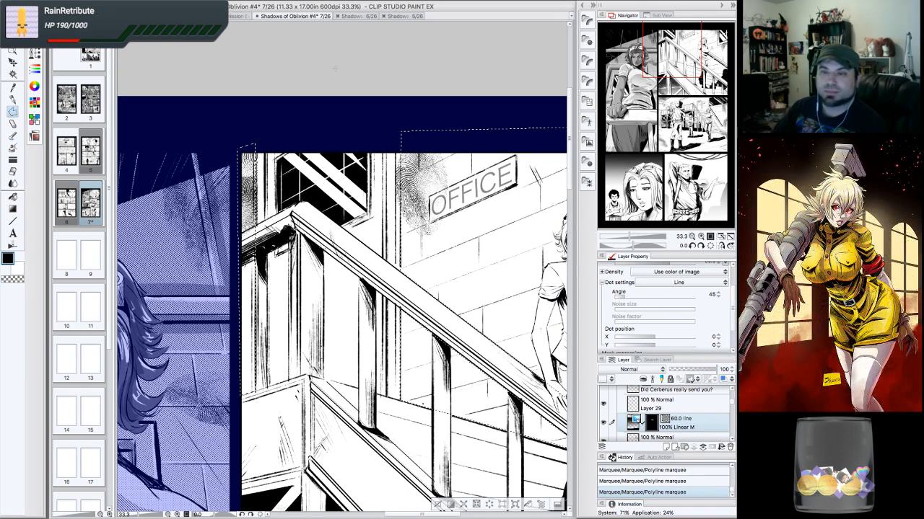
{"action": "left_click", "coordinate": [691, 246]}
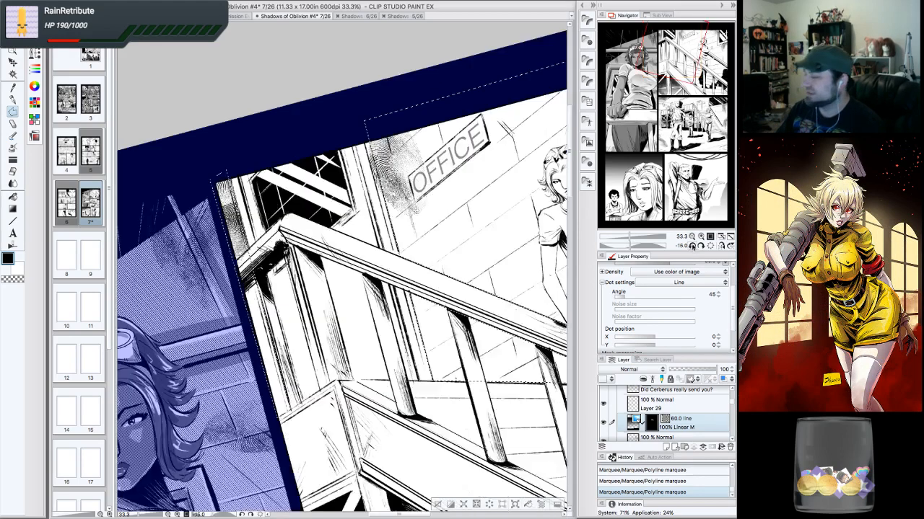
{"action": "left_click", "coordinate": [691, 246]}
{"action": "left_click", "coordinate": [691, 246]}
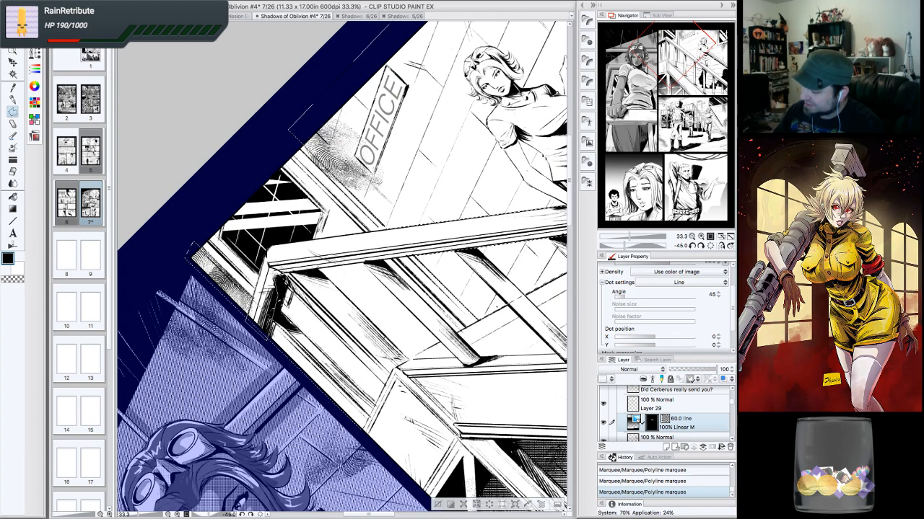
{"action": "left_click", "coordinate": [714, 246]}
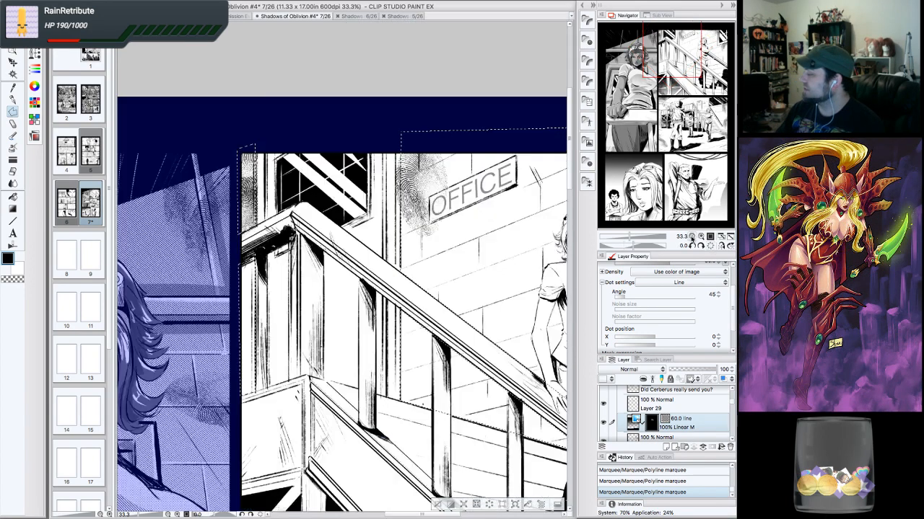
{"action": "double_click", "coordinate": [692, 237]}
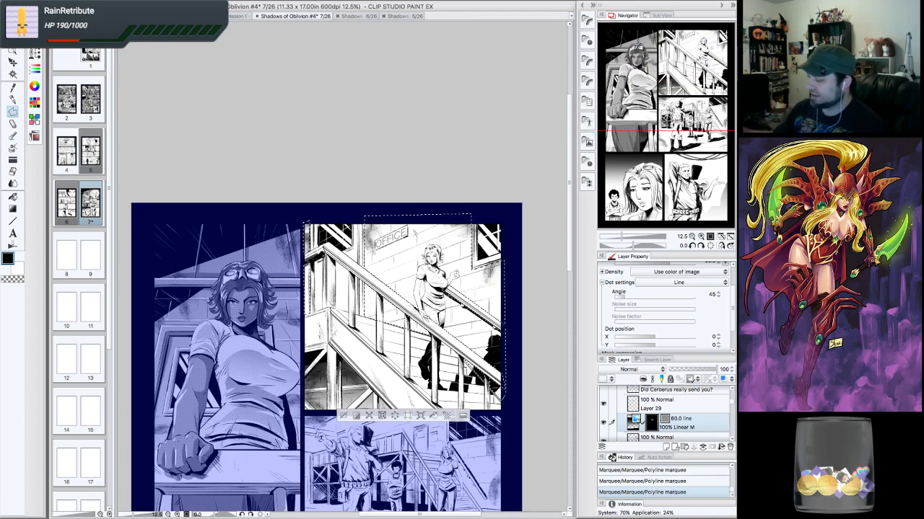
- Apply the 60.0 line 100% Linear M gradient tone material to the stairs panel selection
{"action": "mouse_move", "coordinate": [683, 108]}
{"action": "left_mouse_down"}
{"action": "mouse_move", "coordinate": [693, 115]}
{"action": "mouse_move", "coordinate": [692, 89]}
{"action": "mouse_move", "coordinate": [696, 104]}
{"action": "left_mouse_up"}
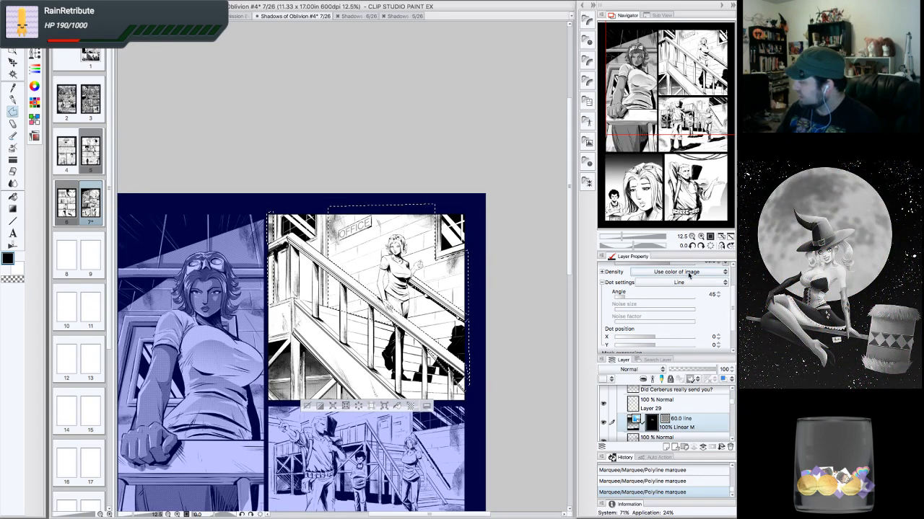
{"action": "left_click", "coordinate": [588, 20]}
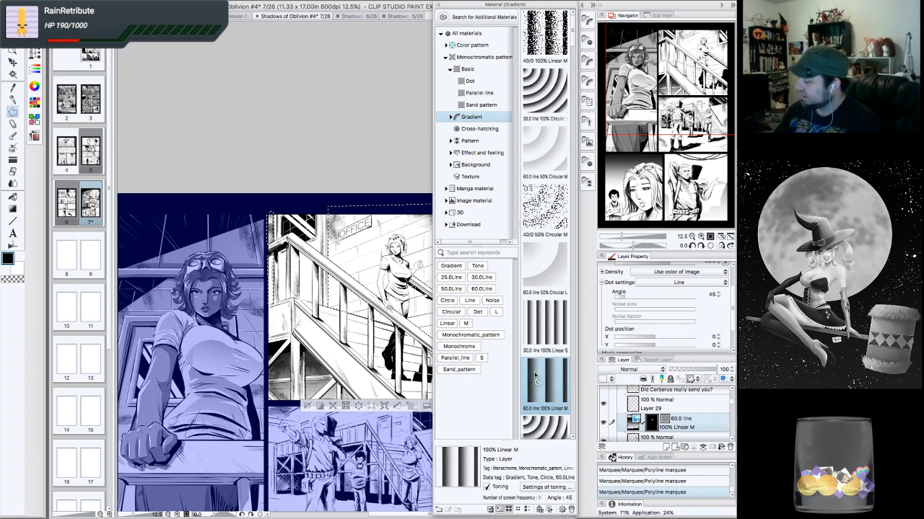
{"action": "left_click_drag", "start_coordinate": [536, 378], "coordinate": [353, 303]}
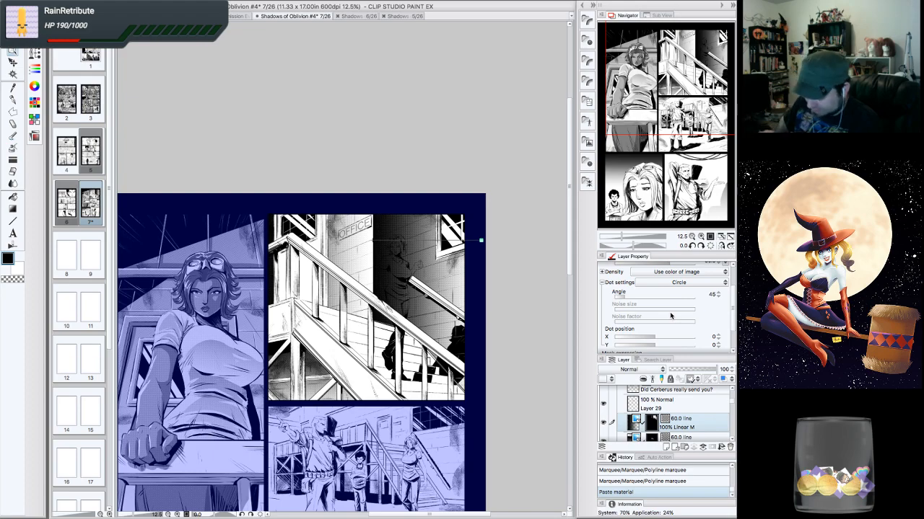
- Reposition the tone gradient's start and end points across the stairs panel
{"action": "left_click", "coordinate": [692, 134]}
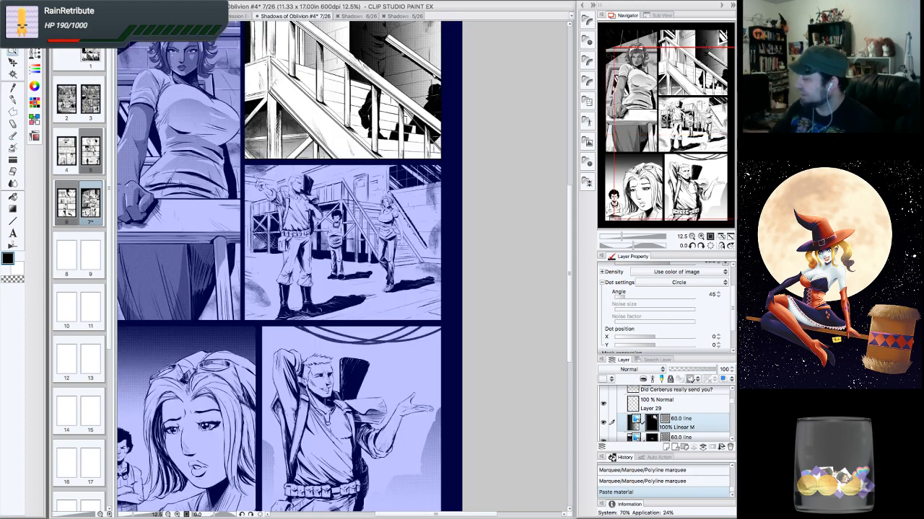
{"action": "left_click", "coordinate": [700, 237]}
{"action": "left_click_drag", "start_coordinate": [694, 108], "coordinate": [694, 26]}
{"action": "left_click", "coordinate": [692, 236]}
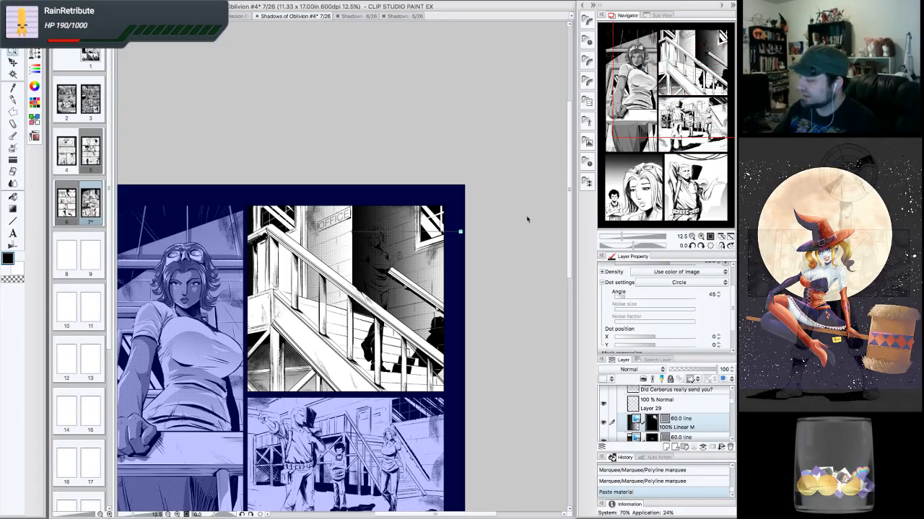
{"action": "left_click_drag", "start_coordinate": [450, 275], "coordinate": [459, 453]}
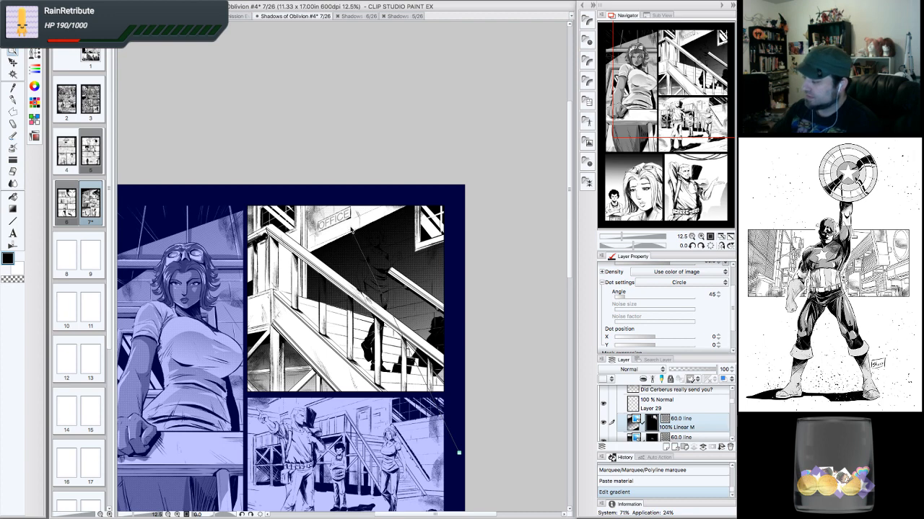
{"action": "left_click_drag", "start_coordinate": [351, 229], "coordinate": [293, 116]}
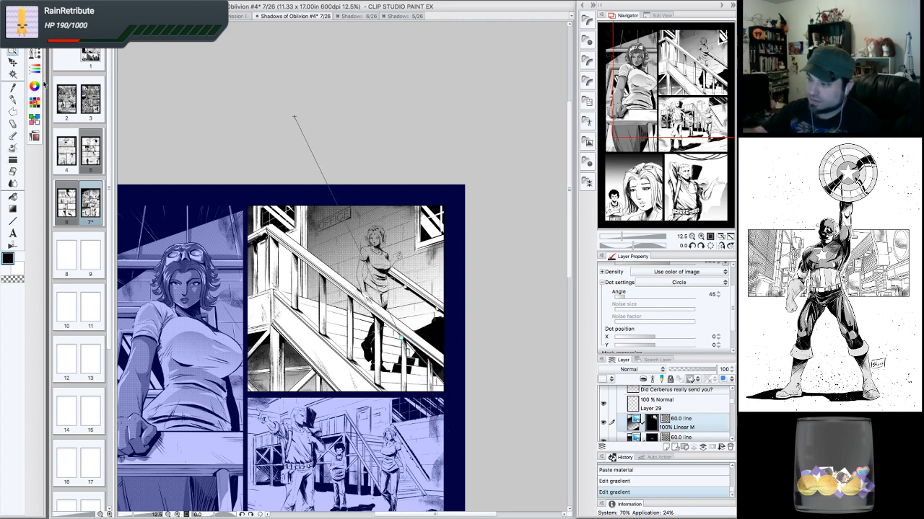
- Change the gradient's edge process setting and readjust the gradient direction over the stairs panel
{"action": "left_click", "coordinate": [34, 53]}
{"action": "left_click", "coordinate": [35, 37]}
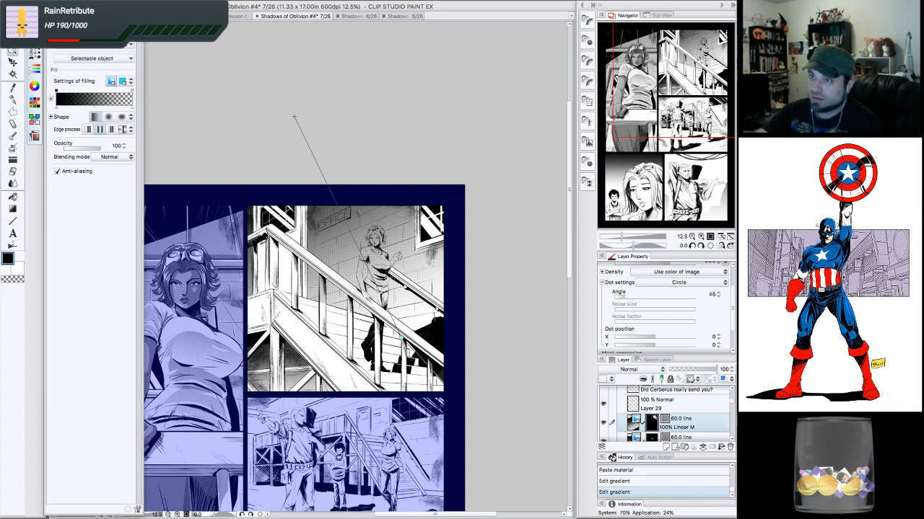
{"action": "left_click", "coordinate": [122, 129]}
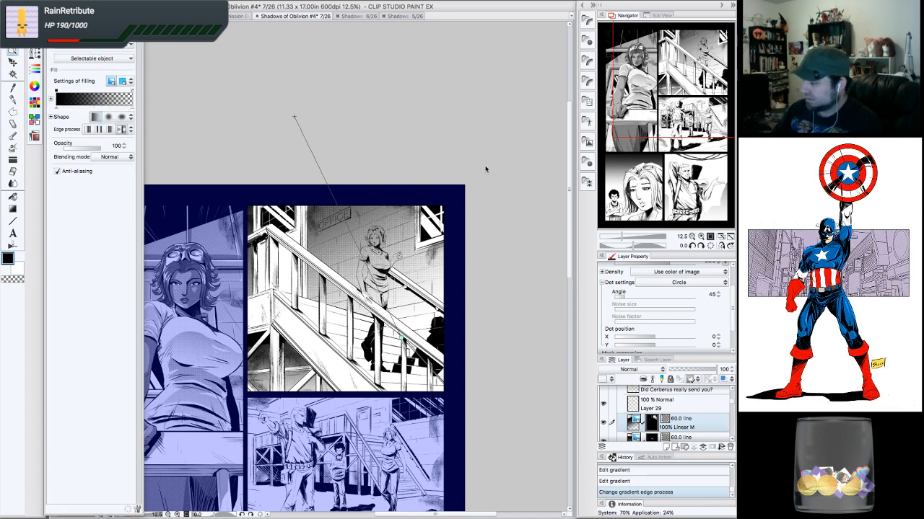
{"action": "left_click_drag", "start_coordinate": [402, 338], "coordinate": [462, 383]}
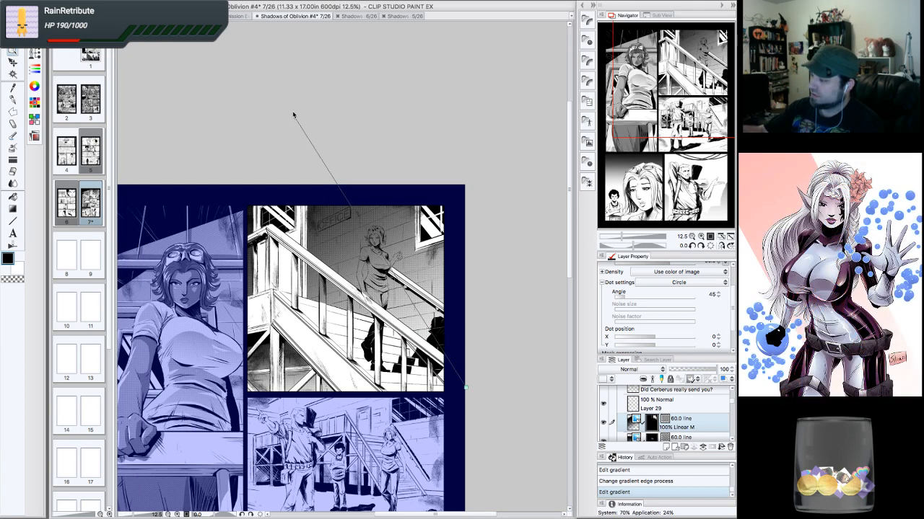
{"action": "left_click_drag", "start_coordinate": [294, 116], "coordinate": [219, 51]}
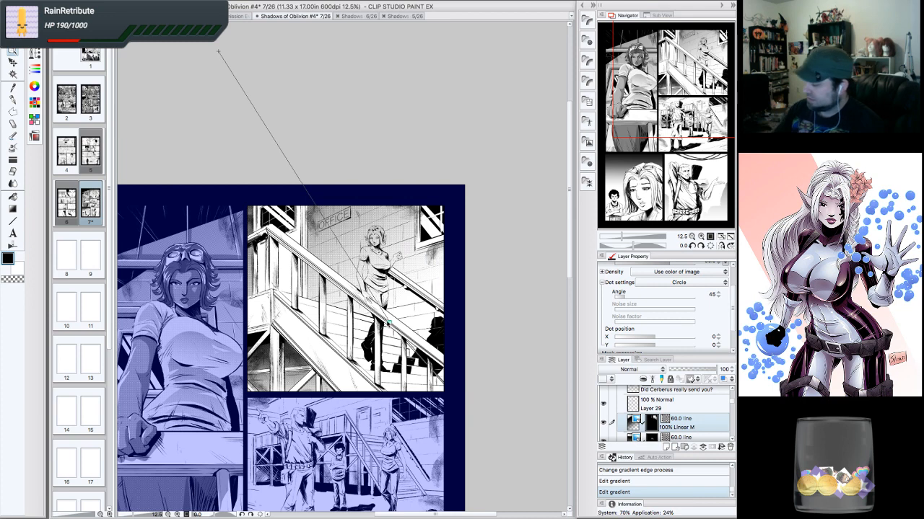
{"action": "left_click_drag", "start_coordinate": [390, 325], "coordinate": [430, 340]}
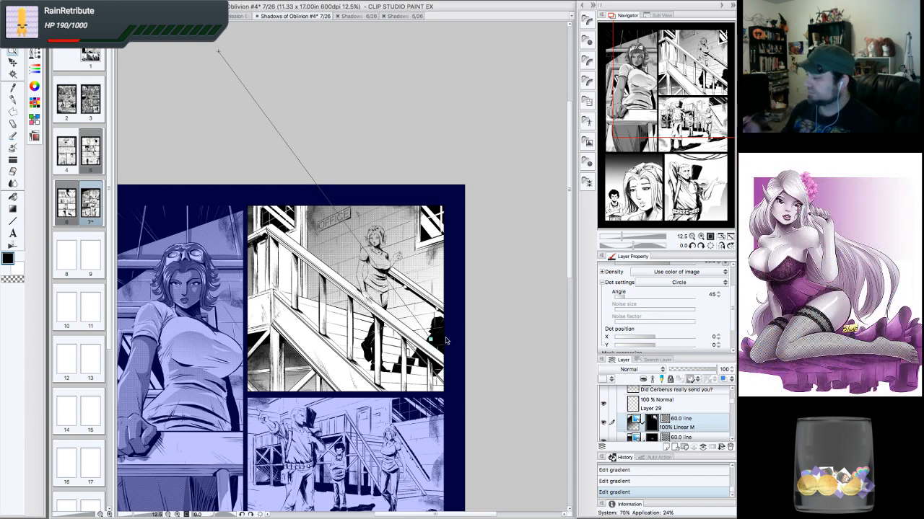
- Change the tone's dot shape to Line in the layer properties
{"action": "left_click", "coordinate": [700, 236]}
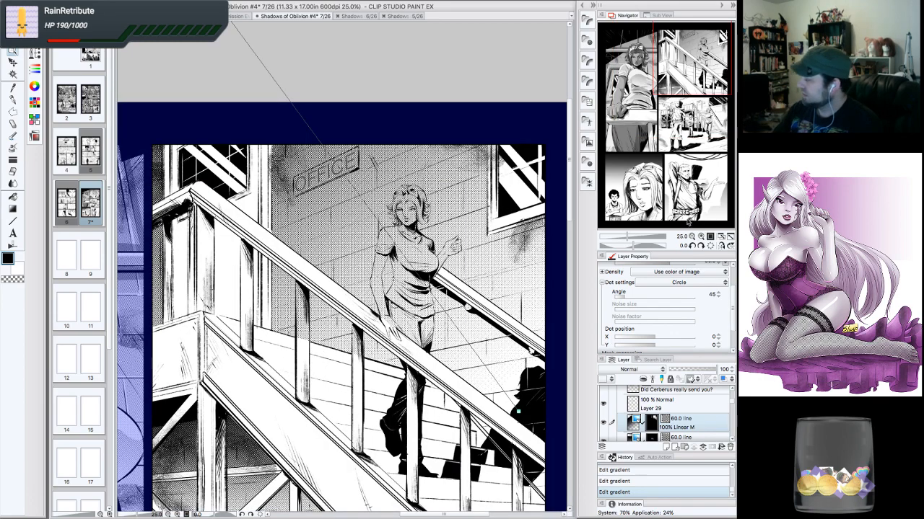
{"action": "left_click", "coordinate": [691, 236]}
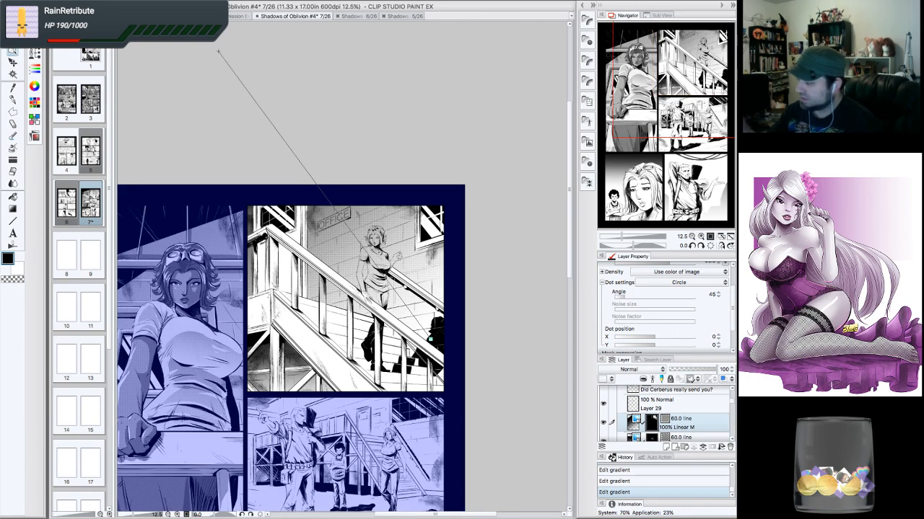
{"action": "left_click", "coordinate": [723, 284]}
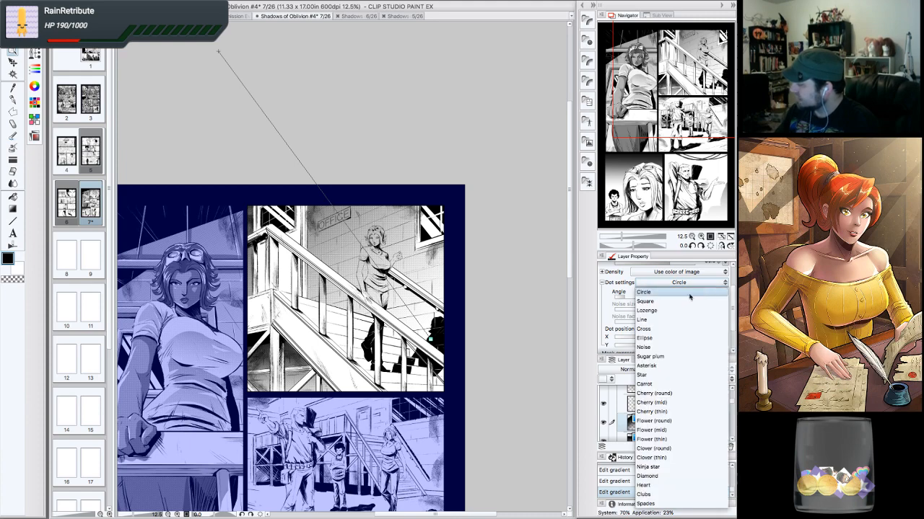
{"action": "left_click", "coordinate": [666, 320]}
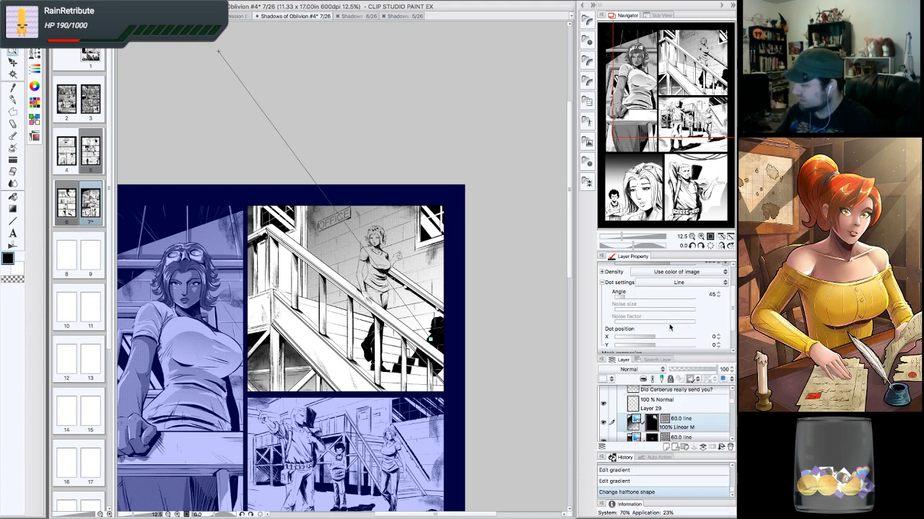
- Lasso-select the woman's figure on the stairs in several pieces
{"action": "left_click", "coordinate": [675, 408]}
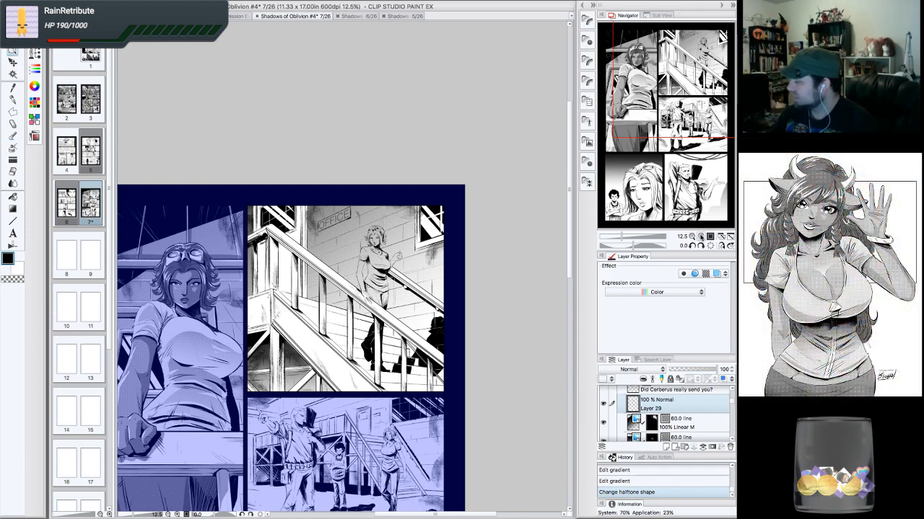
{"action": "left_click", "coordinate": [701, 236]}
{"action": "left_click", "coordinate": [700, 237]}
{"action": "left_click_drag", "start_coordinate": [674, 111], "coordinate": [708, 48]}
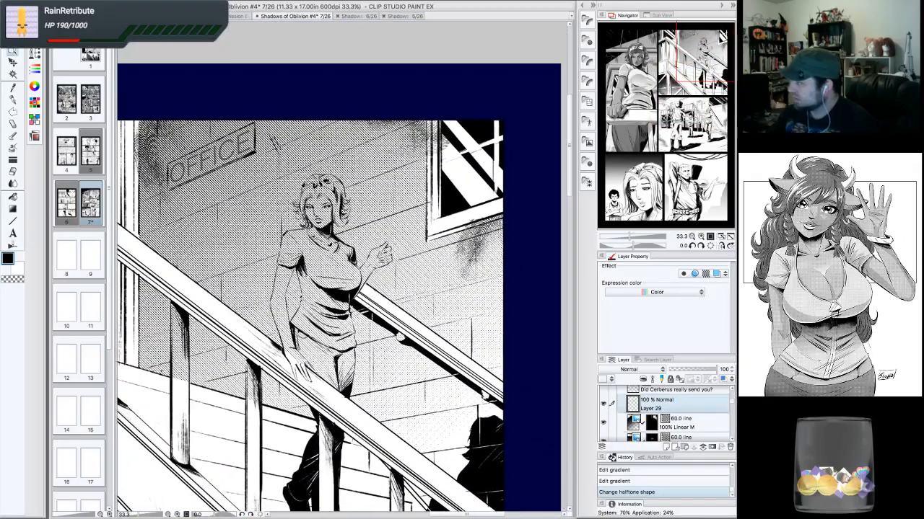
{"action": "left_click", "coordinate": [13, 111]}
{"action": "left_click", "coordinate": [34, 55]}
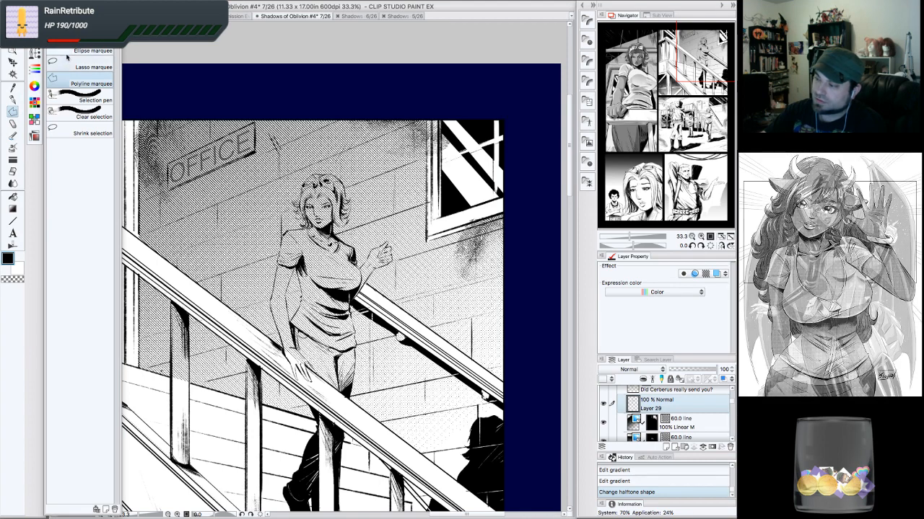
{"action": "left_click", "coordinate": [66, 62]}
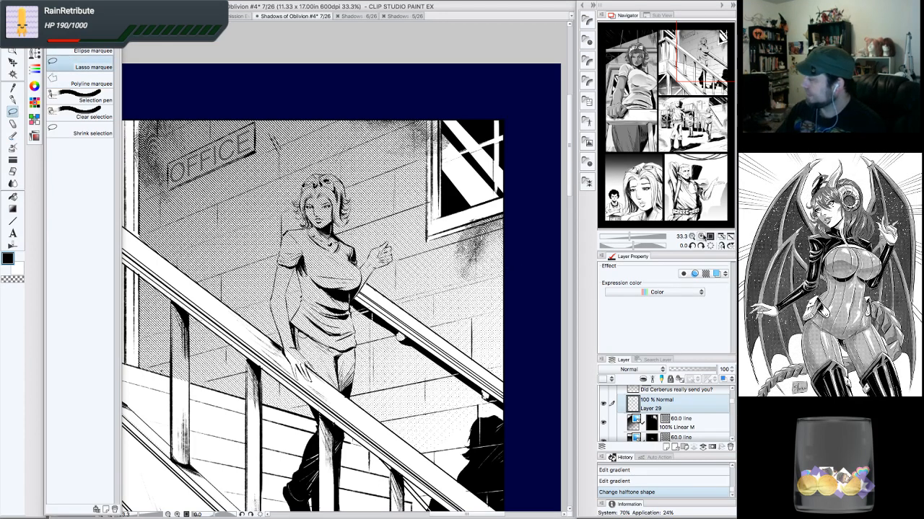
{"action": "left_click", "coordinate": [701, 236]}
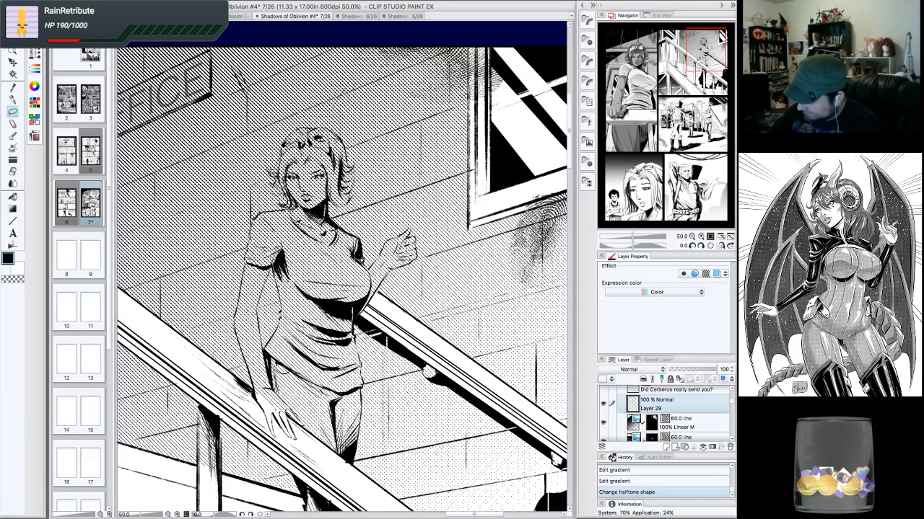
{"action": "left_click_drag", "start_coordinate": [280, 278], "coordinate": [281, 308]}
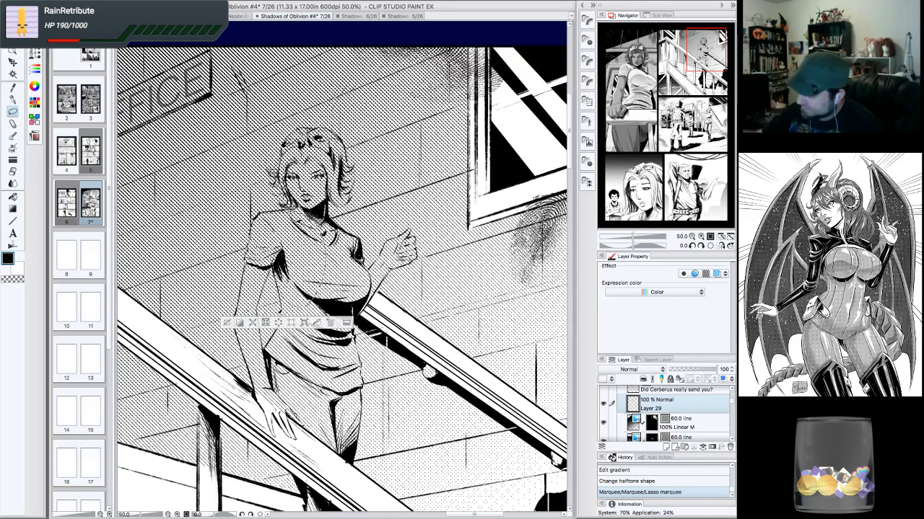
{"action": "left_click_drag", "start_coordinate": [280, 282], "coordinate": [282, 309]}
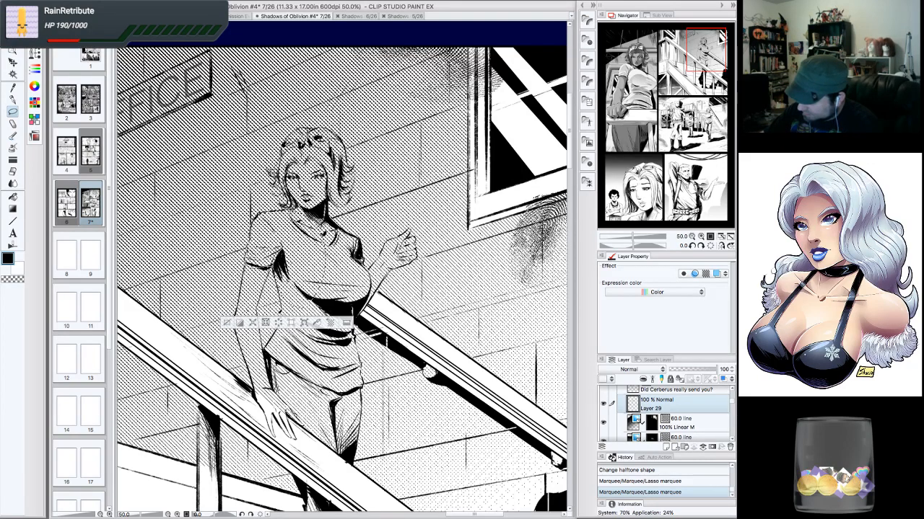
{"action": "left_click_drag", "start_coordinate": [259, 213], "coordinate": [254, 218]}
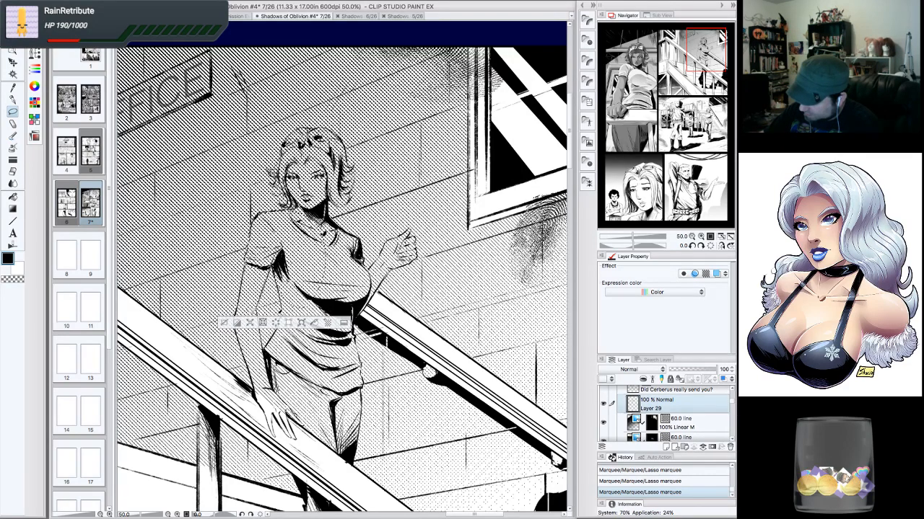
{"action": "left_click_drag", "start_coordinate": [280, 309], "coordinate": [277, 316]}
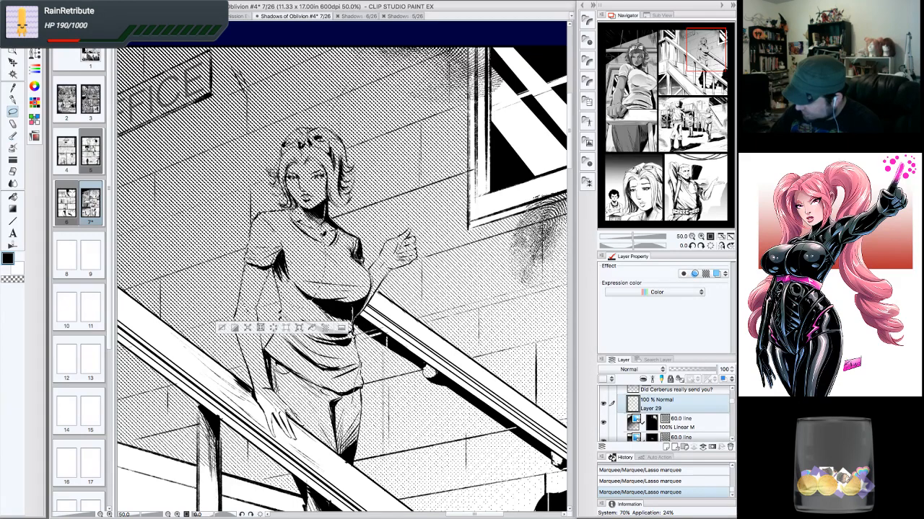
{"action": "mouse_move", "coordinate": [313, 428]}
{"action": "left_mouse_down"}
{"action": "mouse_move", "coordinate": [284, 379]}
{"action": "mouse_move", "coordinate": [281, 348]}
{"action": "left_mouse_up"}
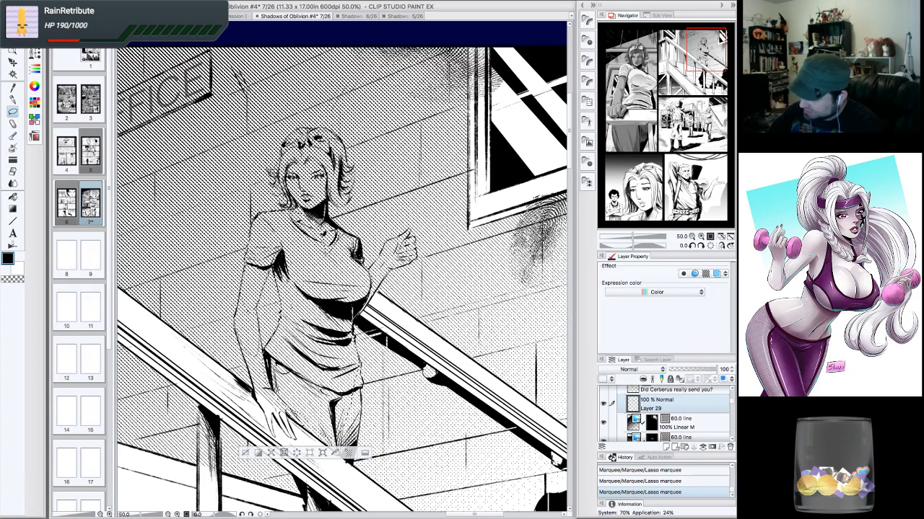
{"action": "left_click_drag", "start_coordinate": [247, 269], "coordinate": [236, 316]}
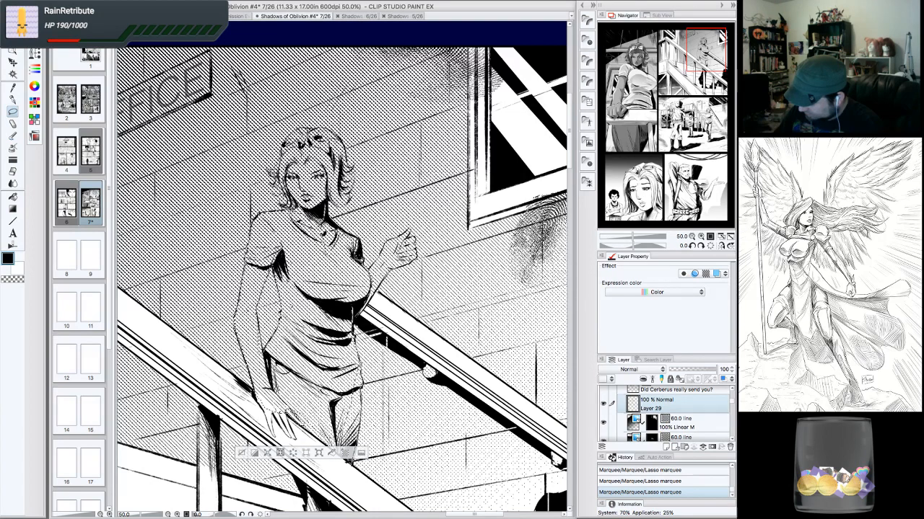
{"action": "left_click_drag", "start_coordinate": [359, 432], "coordinate": [352, 463]}
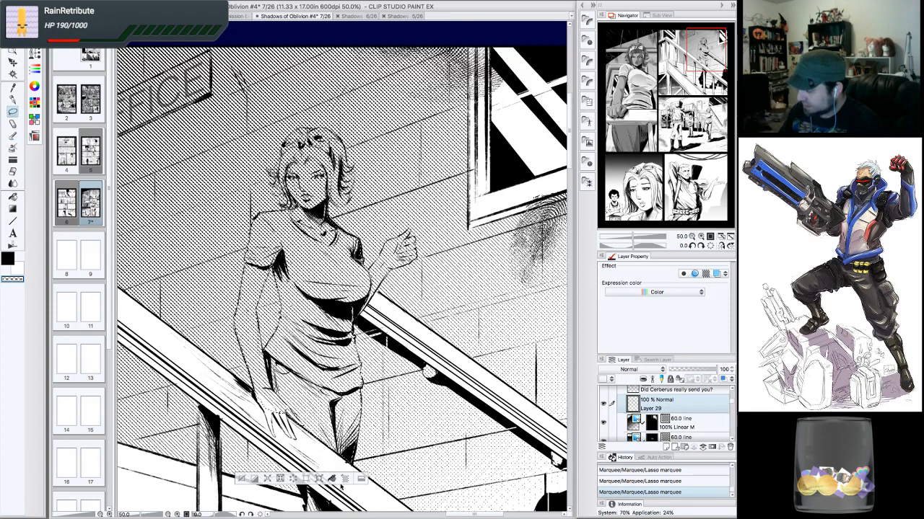
- Fill the selection on the tone layer to clear the tone from the woman, then deselect
{"action": "left_click", "coordinate": [333, 479]}
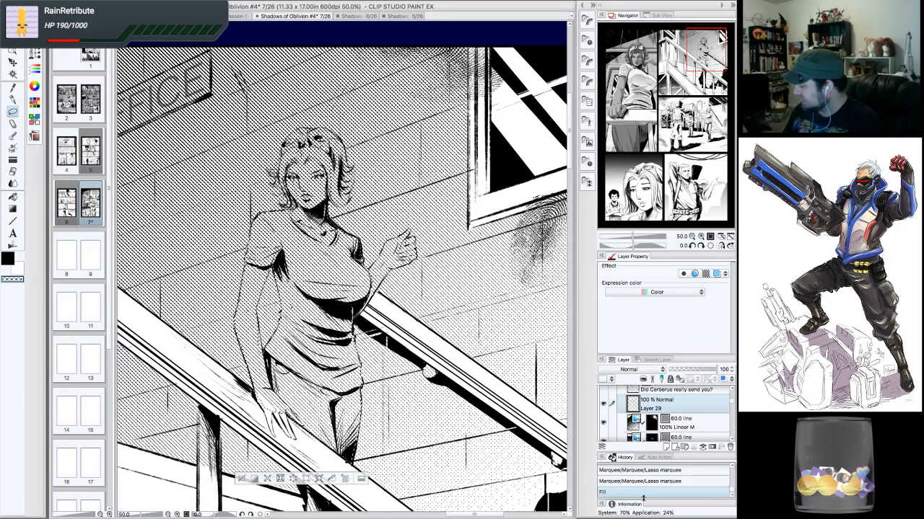
{"action": "key", "text": "ctrl+z"}
{"action": "left_click", "coordinate": [694, 423]}
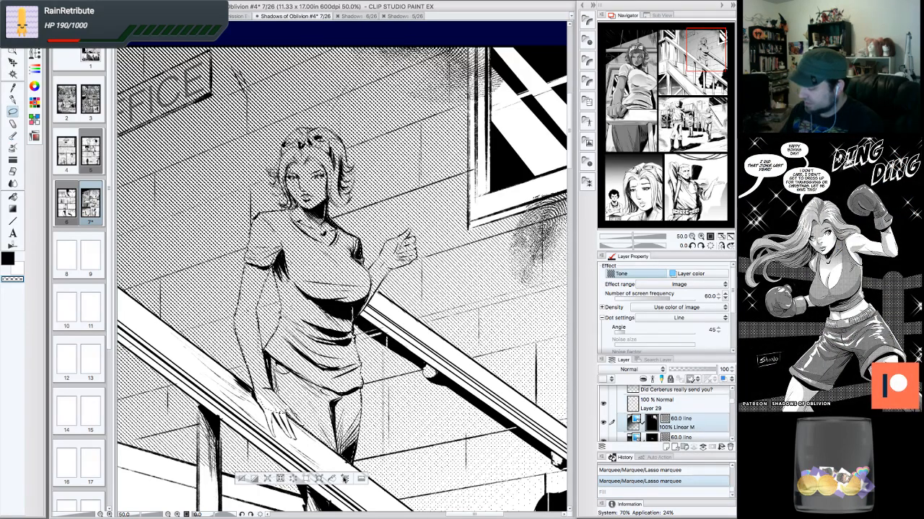
{"action": "left_click", "coordinate": [338, 480]}
{"action": "left_click", "coordinate": [240, 479]}
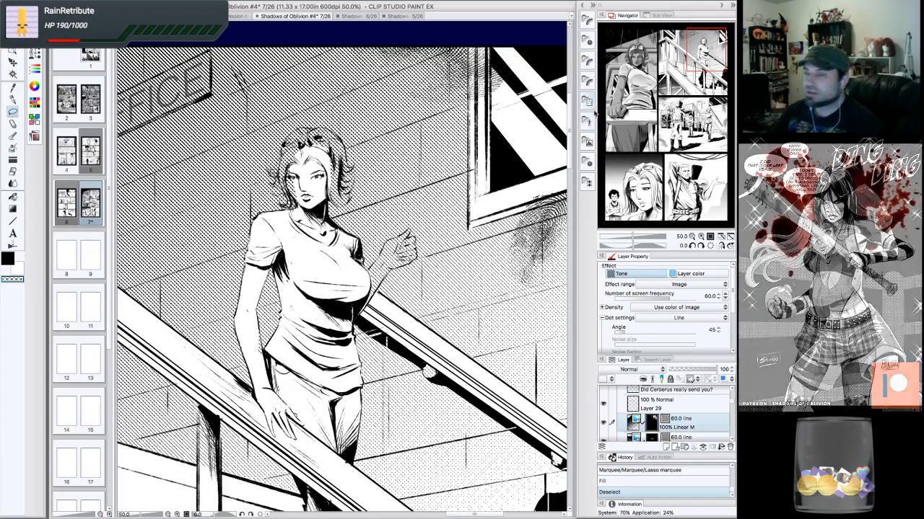
- Lasso-select part of the woman's arm on the stairs, fill it on the tone layer to clear the tone, then deselect
{"action": "left_click_drag", "start_coordinate": [670, 146], "coordinate": [703, 51]}
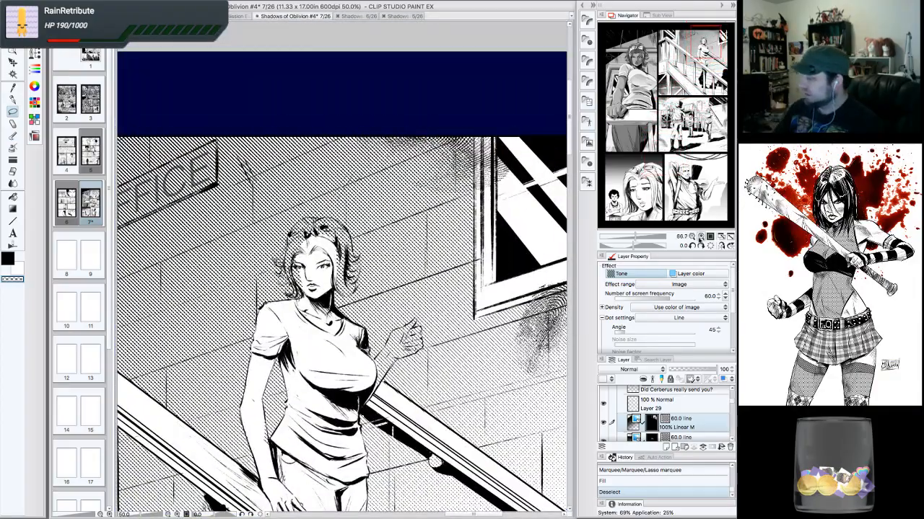
{"action": "left_click", "coordinate": [700, 238]}
{"action": "left_click", "coordinate": [700, 238]}
{"action": "left_click", "coordinate": [692, 236]}
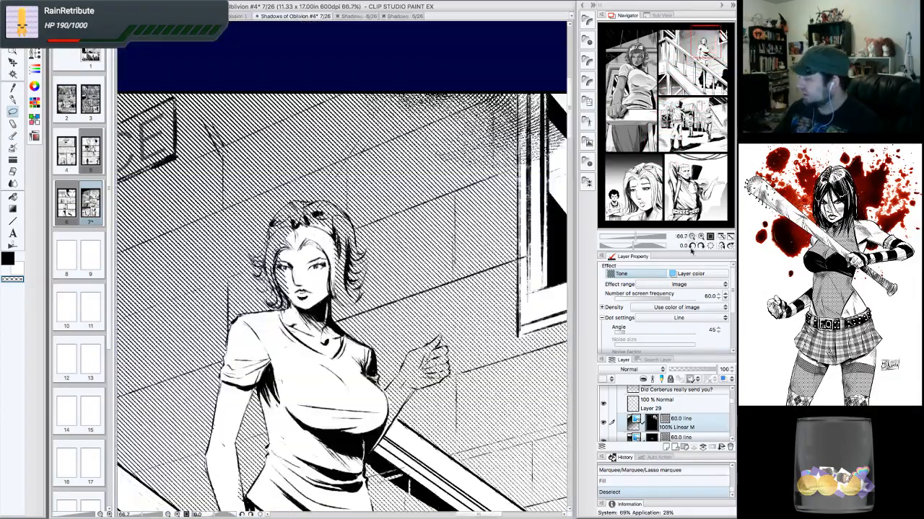
{"action": "left_click", "coordinate": [691, 246]}
{"action": "left_click", "coordinate": [691, 246]}
{"action": "left_click", "coordinate": [691, 246]}
{"action": "left_click_drag", "start_coordinate": [705, 45], "coordinate": [706, 54]}
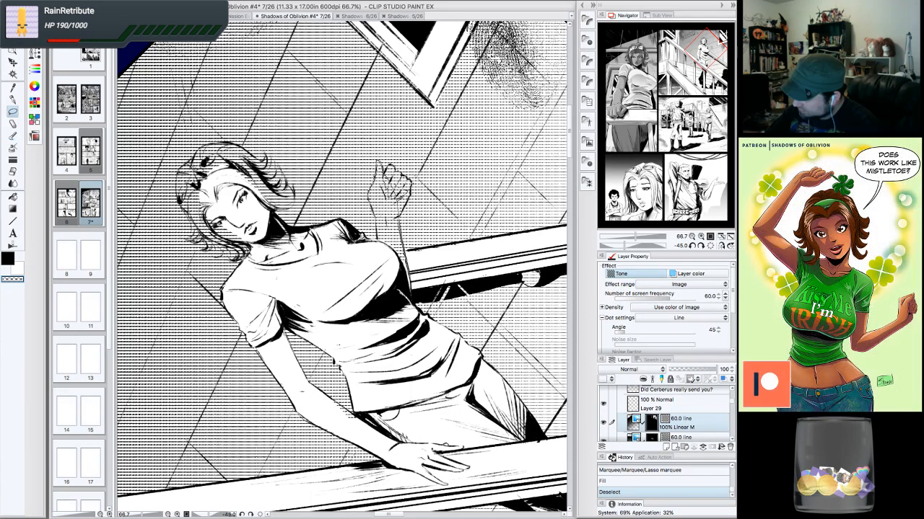
{"action": "left_click_drag", "start_coordinate": [381, 268], "coordinate": [410, 301]}
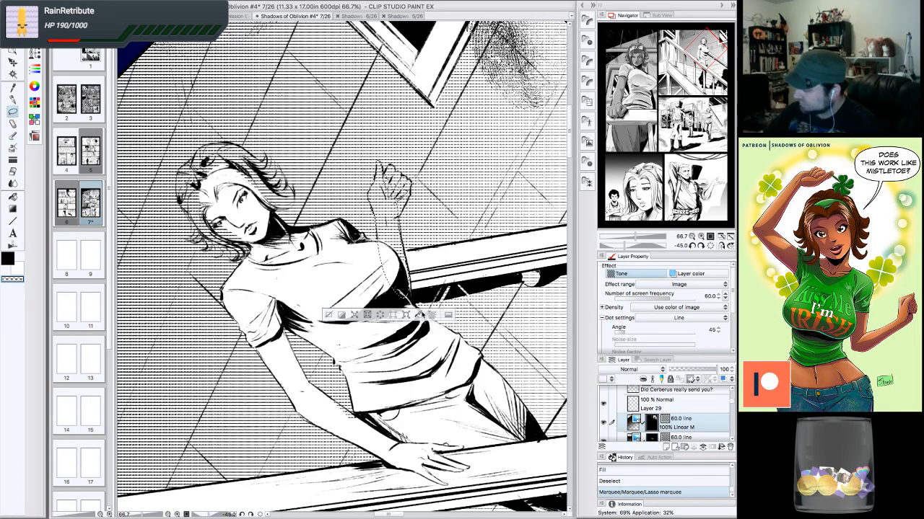
{"action": "left_click", "coordinate": [420, 316]}
{"action": "key", "text": "ctrl+d"}
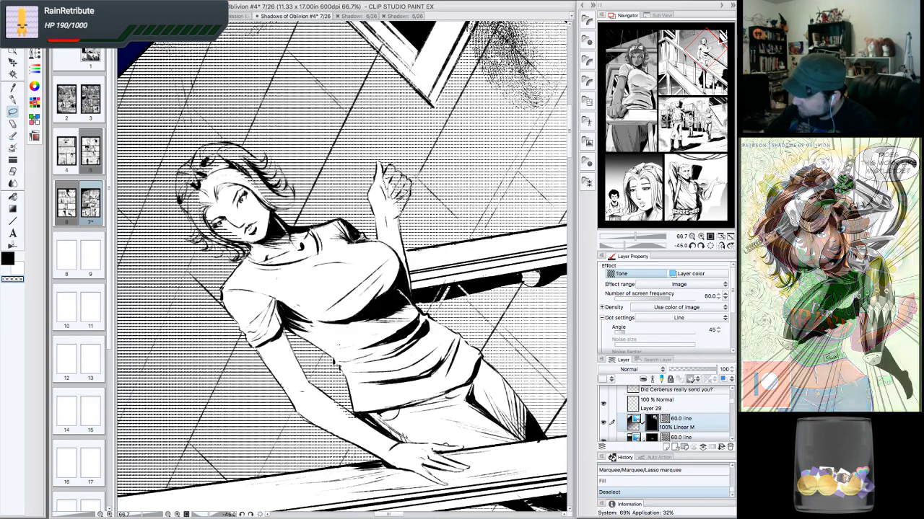
- Lasso-select the woman's raised hand and fill it to clear the tone, then deselect
{"action": "left_click_drag", "start_coordinate": [410, 195], "coordinate": [405, 181]}
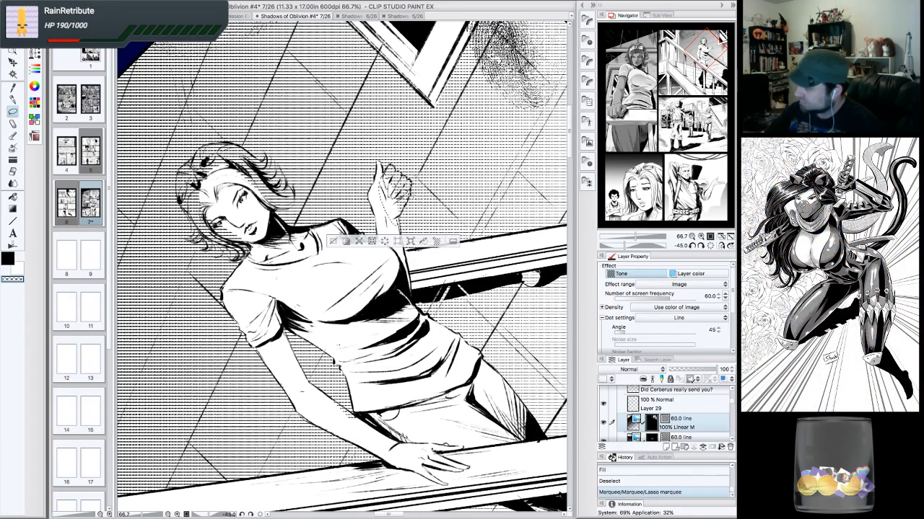
{"action": "left_click", "coordinate": [423, 241]}
{"action": "left_click", "coordinate": [333, 243]}
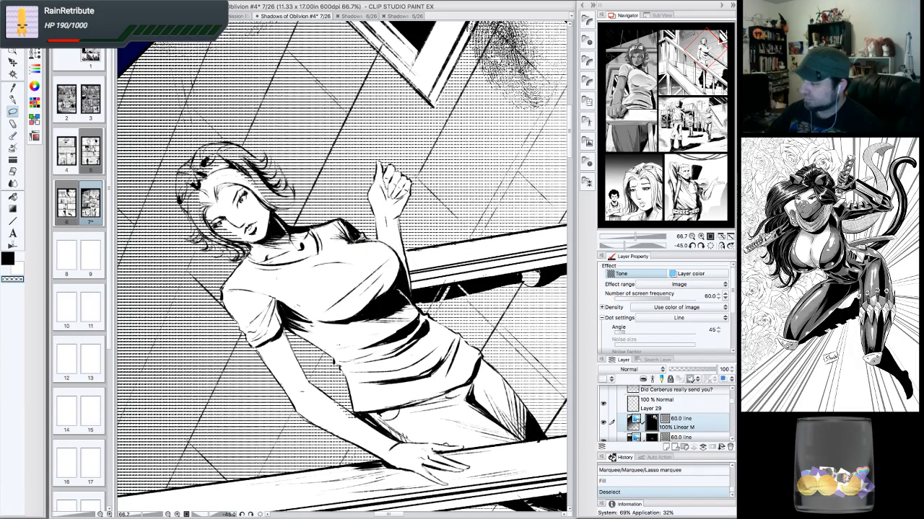
- Reset the canvas rotation, lasso-select part of the woman's hair and fill it to clear the tone, then deselect
{"action": "left_click", "coordinate": [707, 244]}
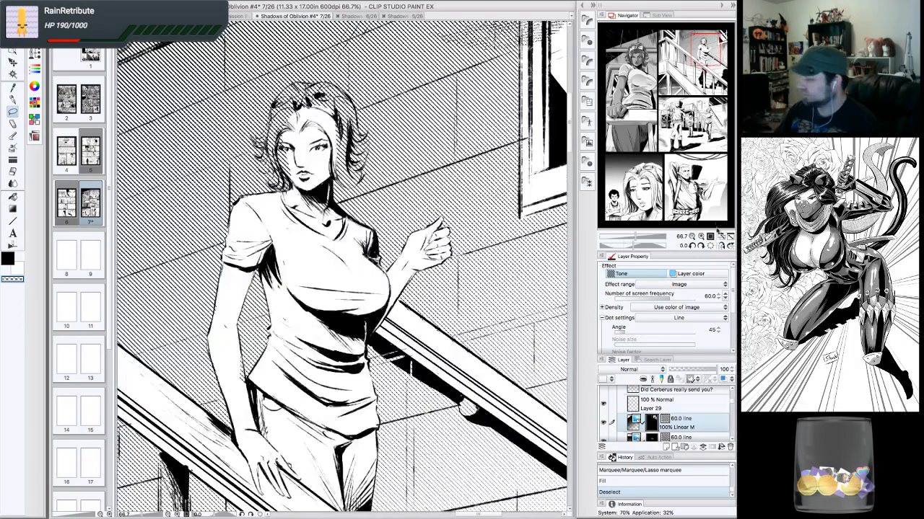
{"action": "left_click_drag", "start_coordinate": [668, 101], "coordinate": [705, 41]}
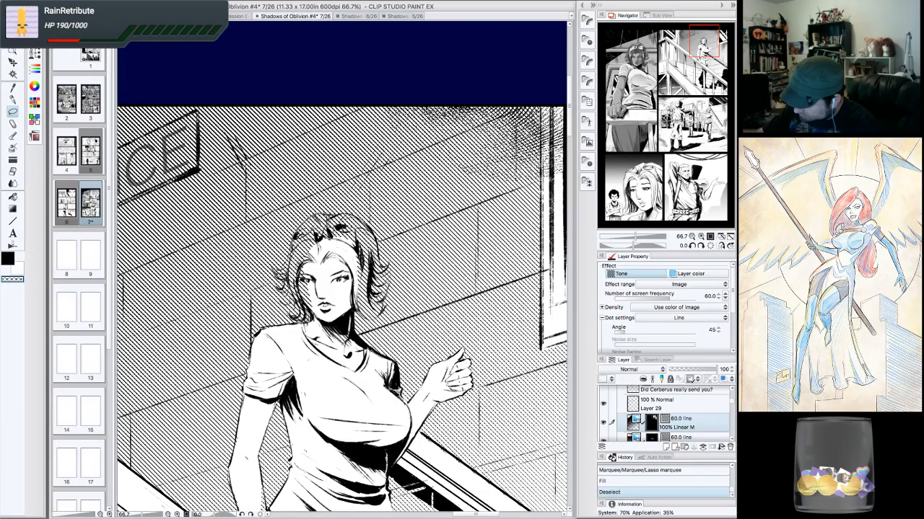
{"action": "mouse_move", "coordinate": [297, 287]}
{"action": "left_mouse_down"}
{"action": "mouse_move", "coordinate": [310, 311]}
{"action": "mouse_move", "coordinate": [358, 275]}
{"action": "mouse_move", "coordinate": [359, 227]}
{"action": "mouse_move", "coordinate": [296, 281]}
{"action": "left_mouse_up"}
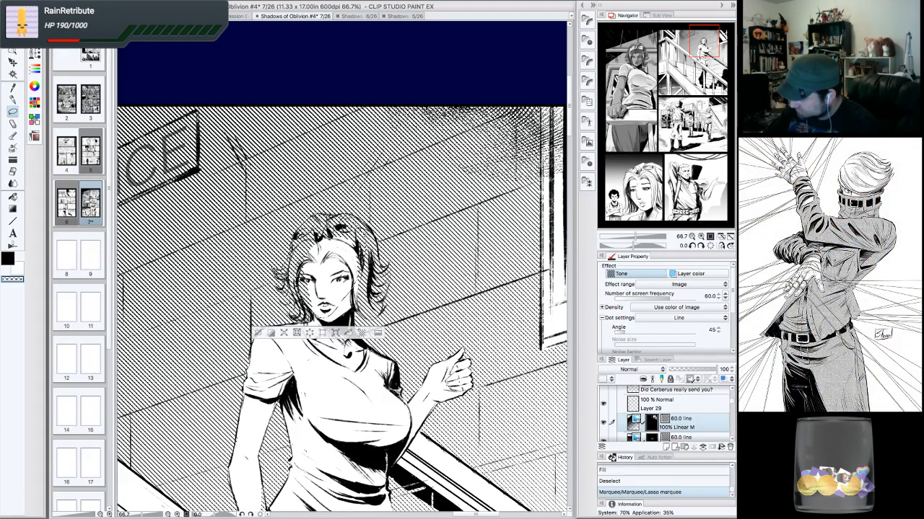
{"action": "left_click", "coordinate": [349, 334]}
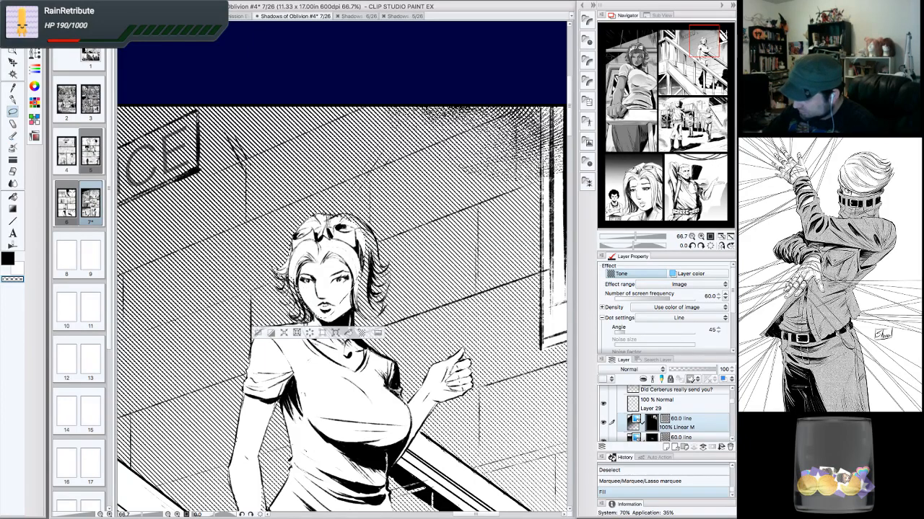
{"action": "left_click", "coordinate": [259, 334]}
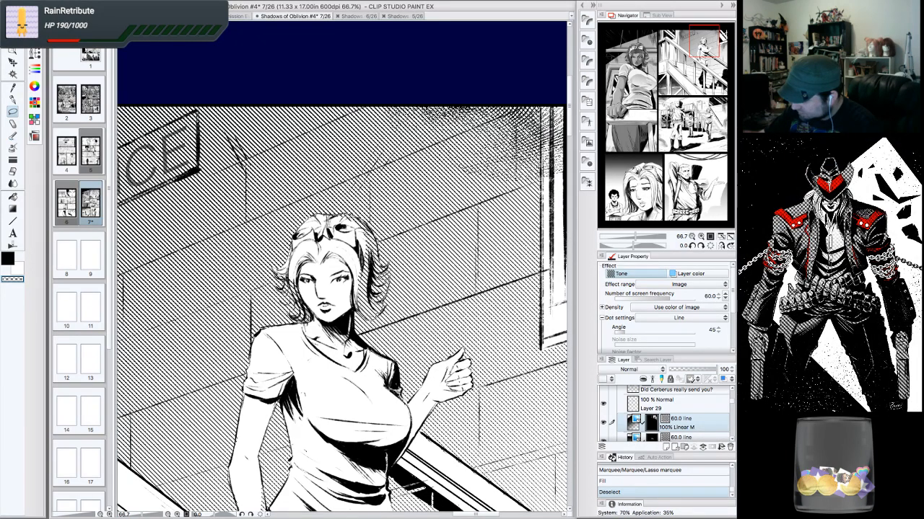
- Lasso-select the woman's neck and collar area, fill it to clear the tone, and deselect
{"action": "left_click_drag", "start_coordinate": [360, 319], "coordinate": [354, 315]}
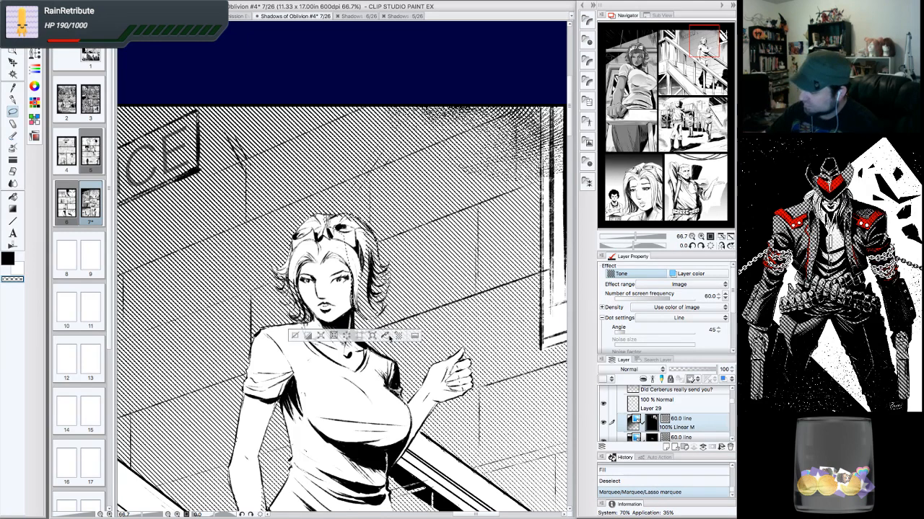
{"action": "left_click", "coordinate": [386, 336]}
{"action": "left_click", "coordinate": [295, 335]}
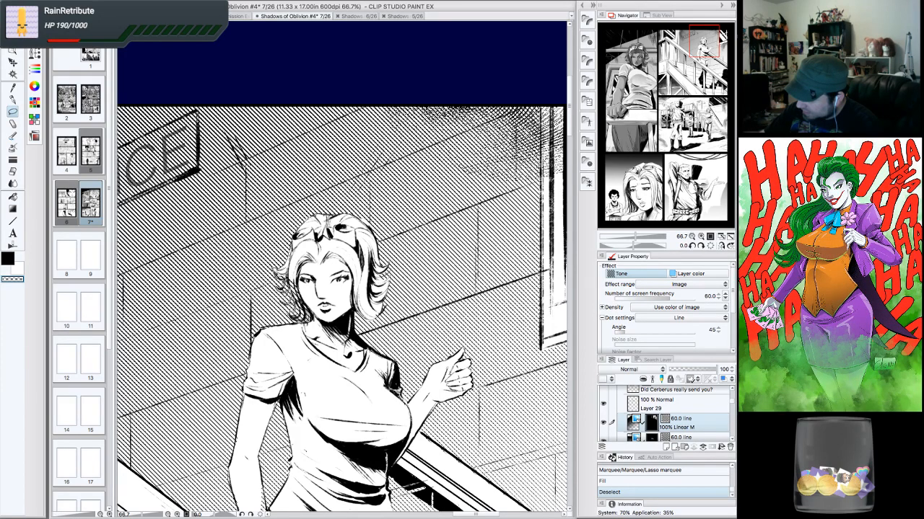
{"action": "key", "text": "ctrl+z"}
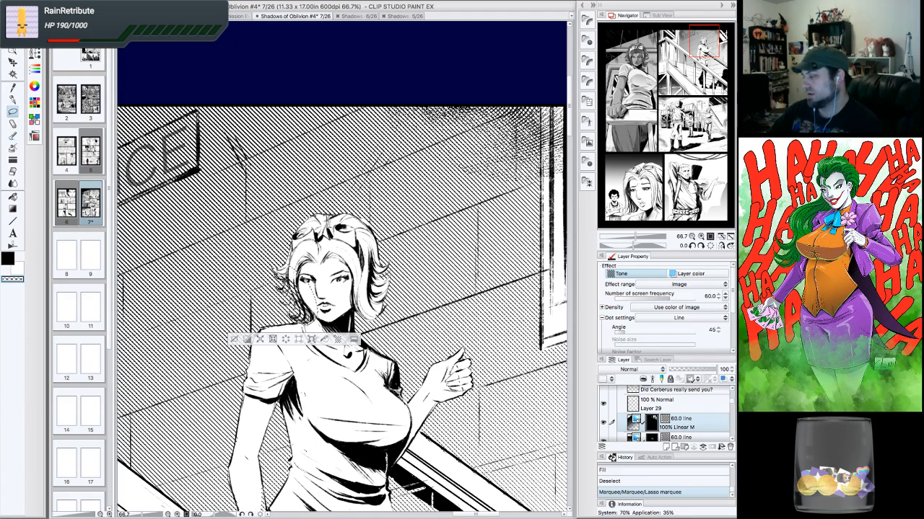
{"action": "key", "text": "ctrl+d"}
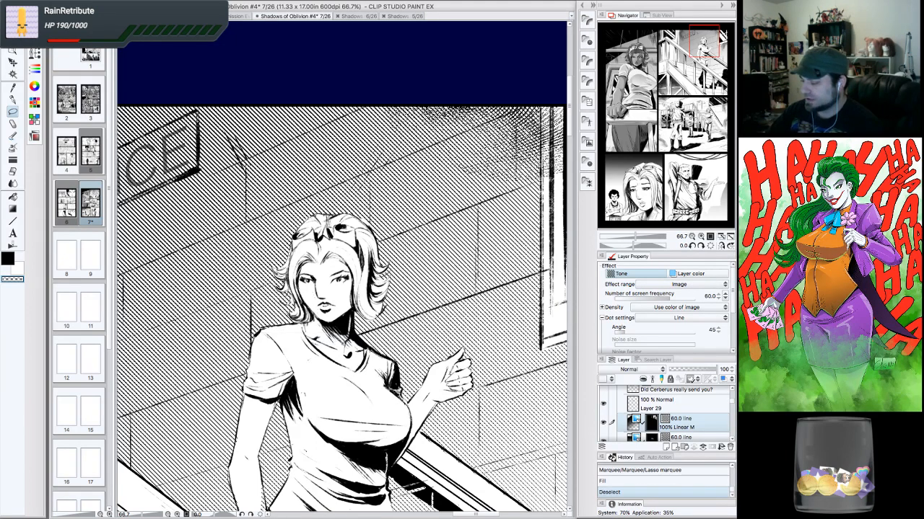
{"action": "left_click", "coordinate": [692, 237]}
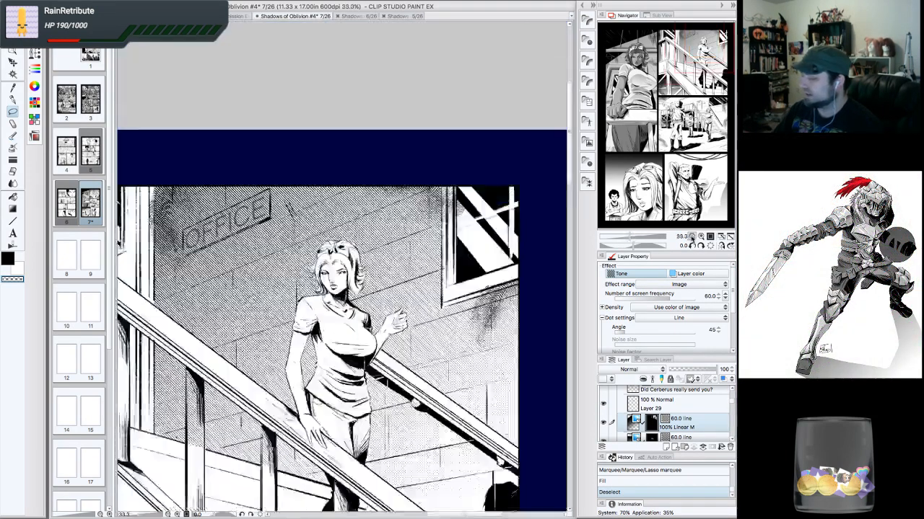
{"action": "left_click", "coordinate": [692, 236]}
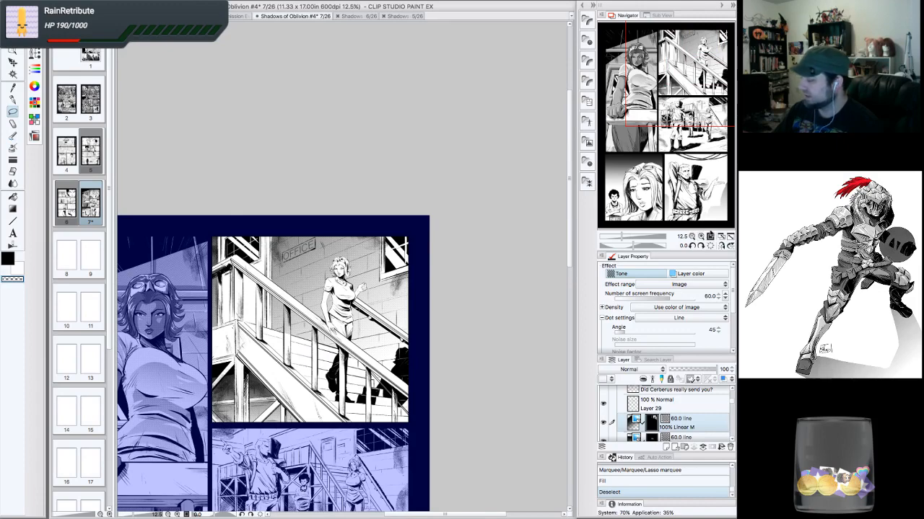
{"action": "left_click", "coordinate": [700, 237]}
{"action": "left_click", "coordinate": [692, 237]}
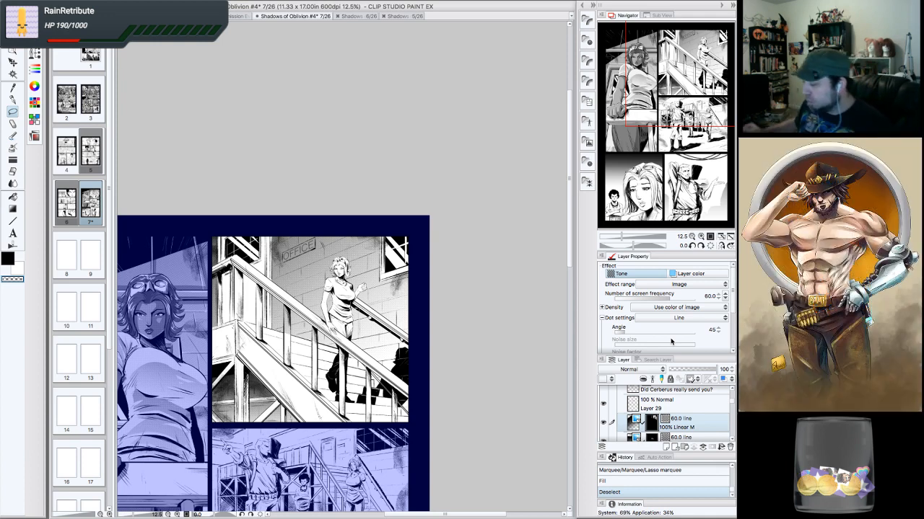
{"action": "left_click", "coordinate": [700, 236]}
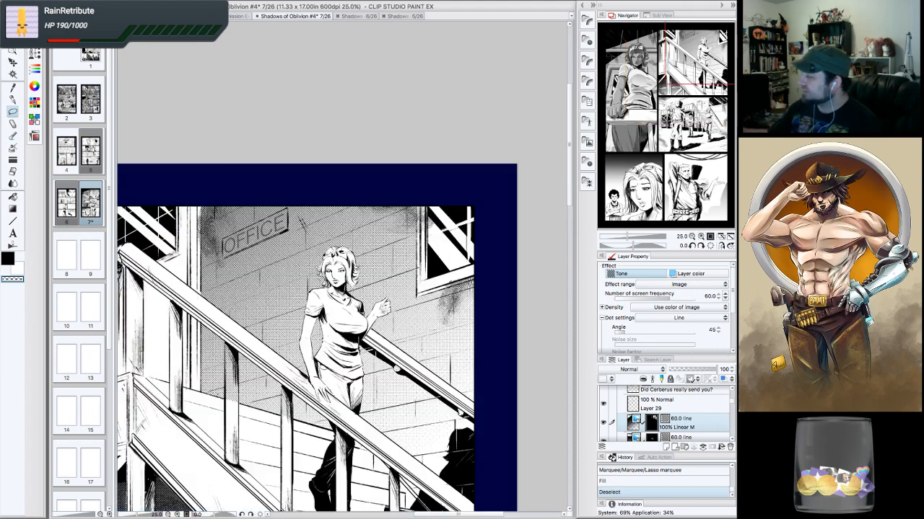
{"action": "left_click_drag", "start_coordinate": [699, 92], "coordinate": [700, 64]}
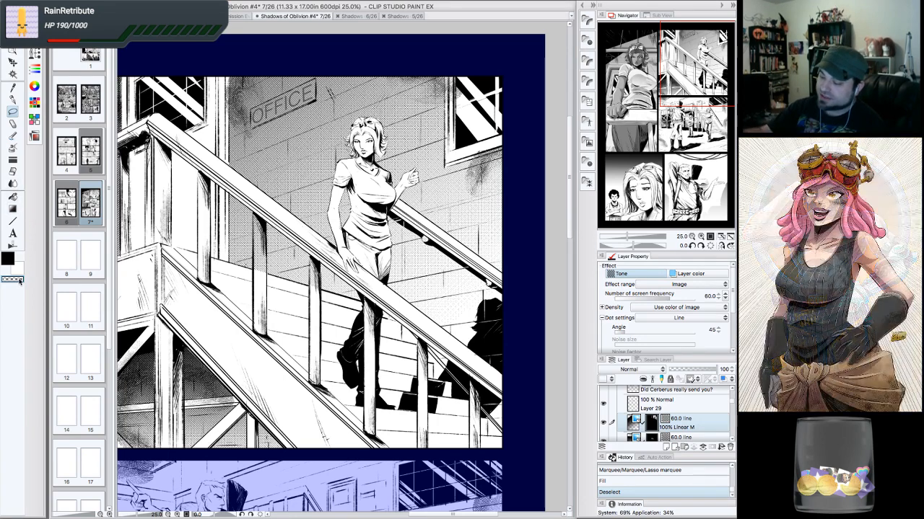
{"action": "left_click_drag", "start_coordinate": [425, 240], "coordinate": [425, 238]}
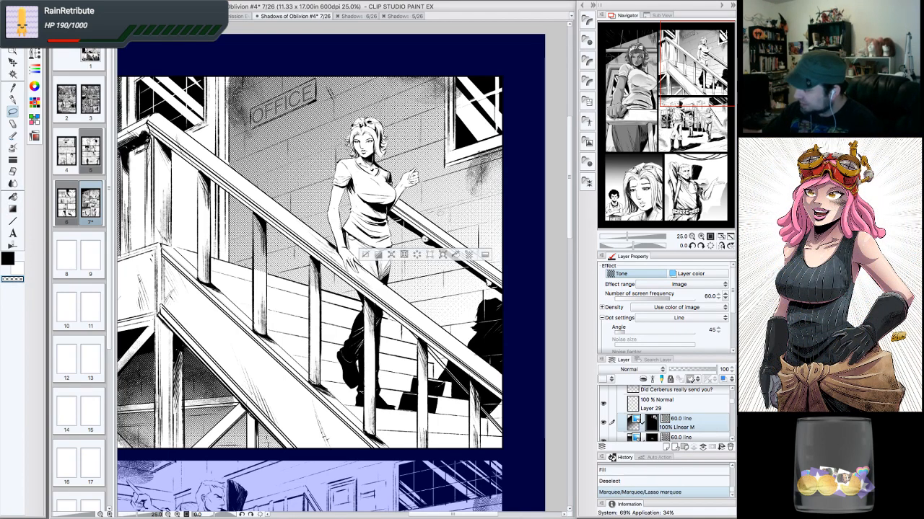
{"action": "left_click", "coordinate": [365, 254]}
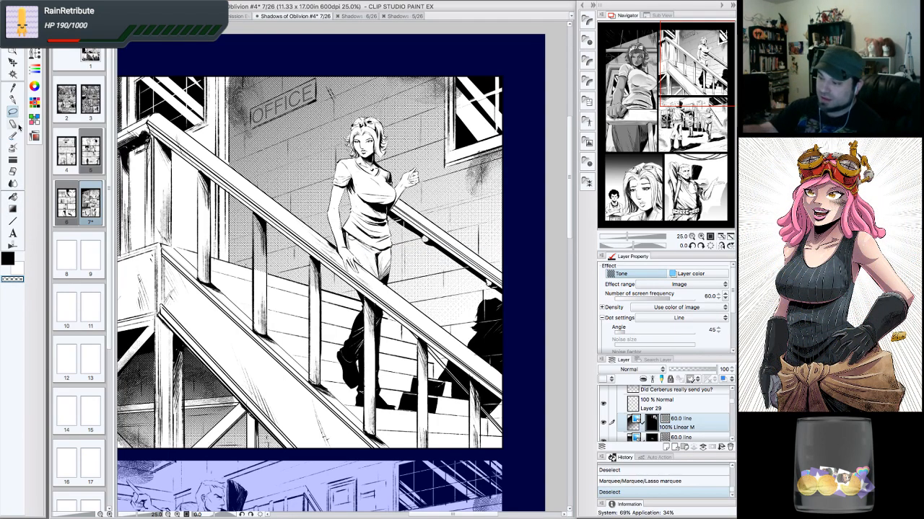
- Add a few G-pen ink strokes along the stair railing and the wall post in the stairs panel
{"action": "left_click", "coordinate": [13, 100]}
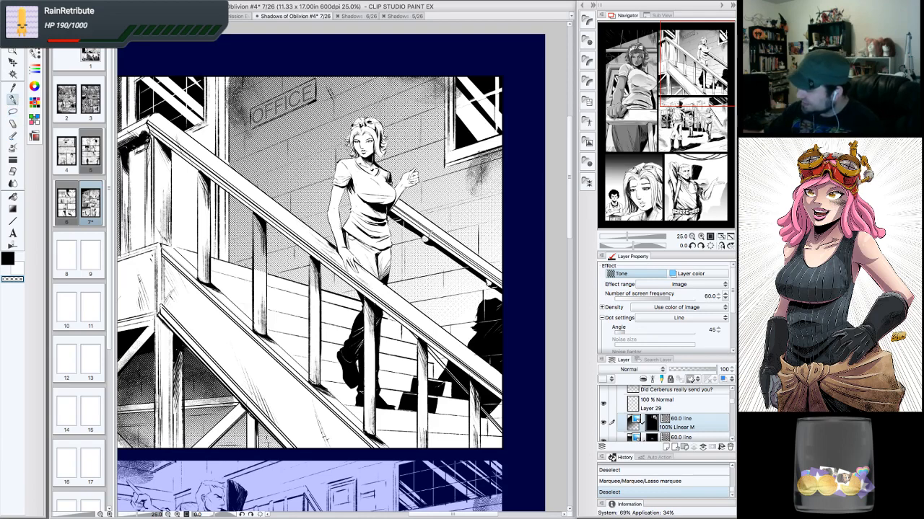
{"action": "left_click_drag", "start_coordinate": [426, 233], "coordinate": [431, 238]}
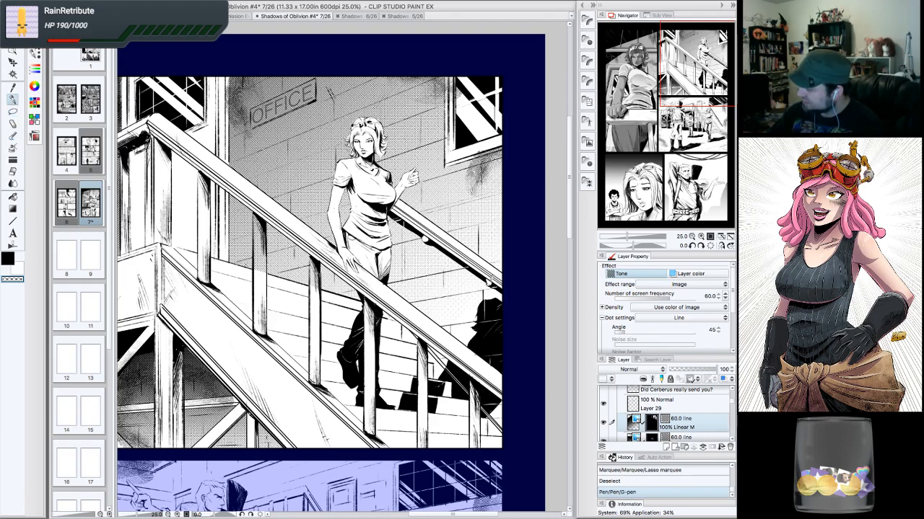
{"action": "left_click_drag", "start_coordinate": [491, 281], "coordinate": [494, 284]}
{"action": "left_click_drag", "start_coordinate": [257, 210], "coordinate": [262, 274]}
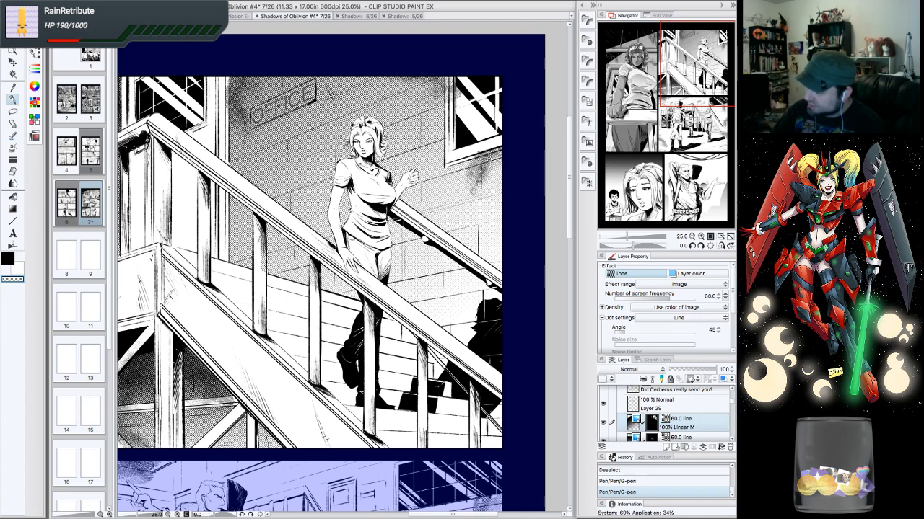
{"action": "left_click_drag", "start_coordinate": [260, 236], "coordinate": [262, 272]}
{"action": "left_click_drag", "start_coordinate": [258, 215], "coordinate": [267, 222]}
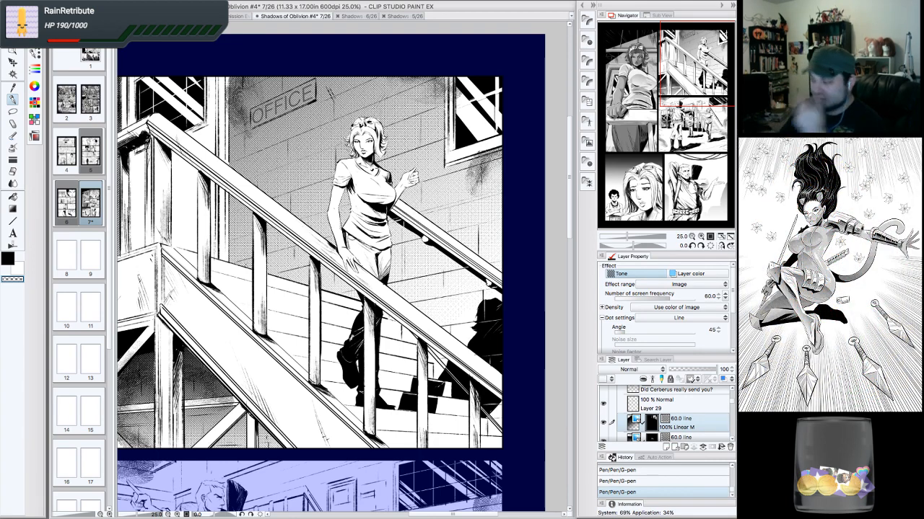
- Switch to the 長沢トーン削り(スタンダード) tone-scraping brush from the brush list
{"action": "left_click_drag", "start_coordinate": [712, 100], "coordinate": [694, 86]}
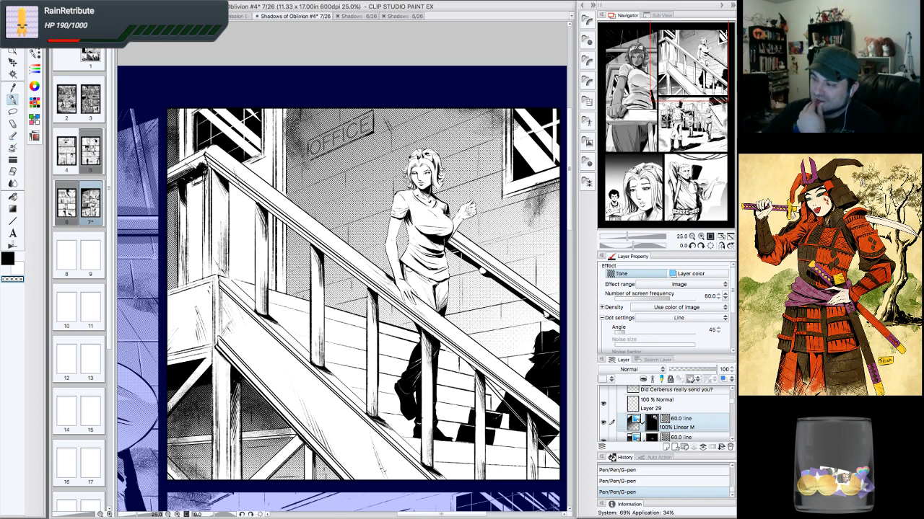
{"action": "left_click", "coordinate": [33, 38]}
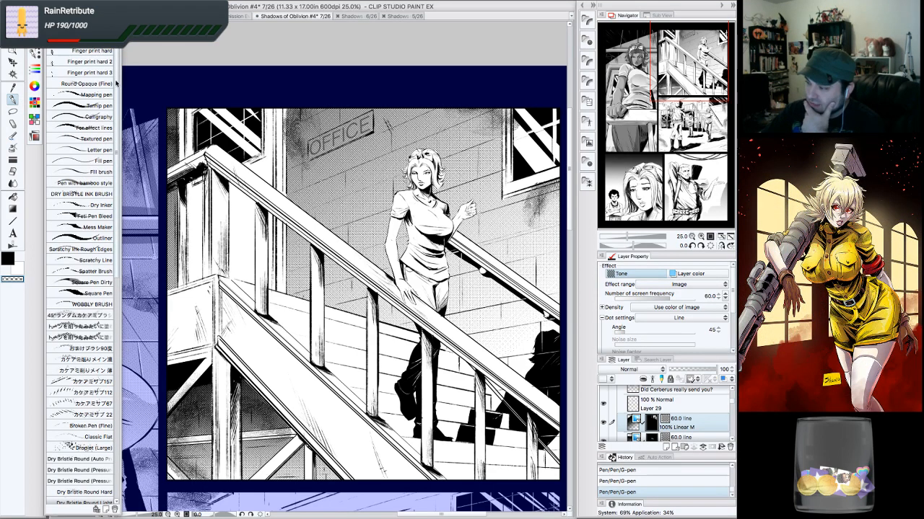
{"action": "scroll", "coordinate": [118, 182], "scroll_direction": "down", "scroll_amount": 5}
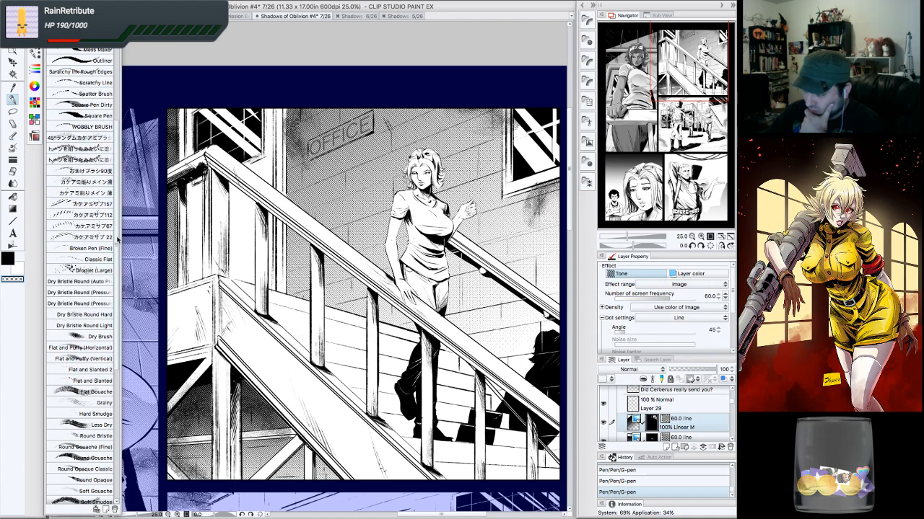
{"action": "scroll", "coordinate": [121, 238], "scroll_direction": "down", "scroll_amount": 5}
{"action": "scroll", "coordinate": [121, 292], "scroll_direction": "down", "scroll_amount": 5}
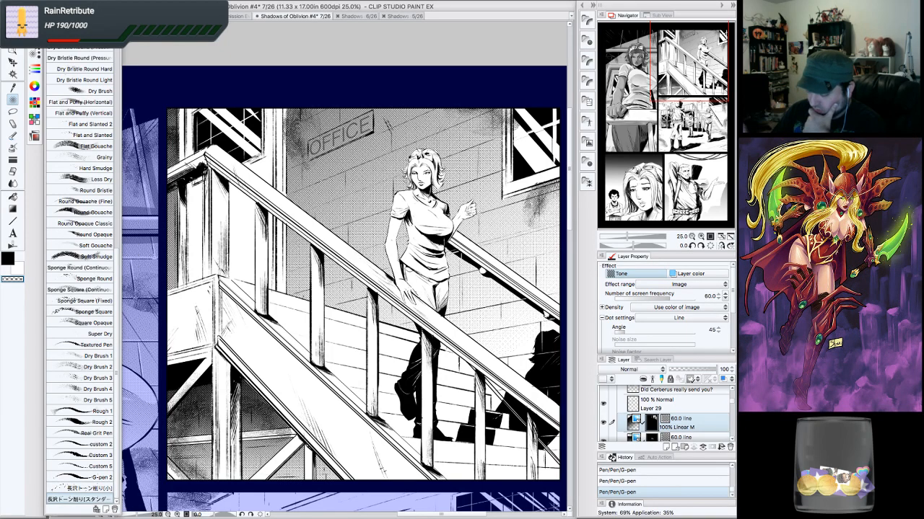
{"action": "left_click", "coordinate": [35, 54]}
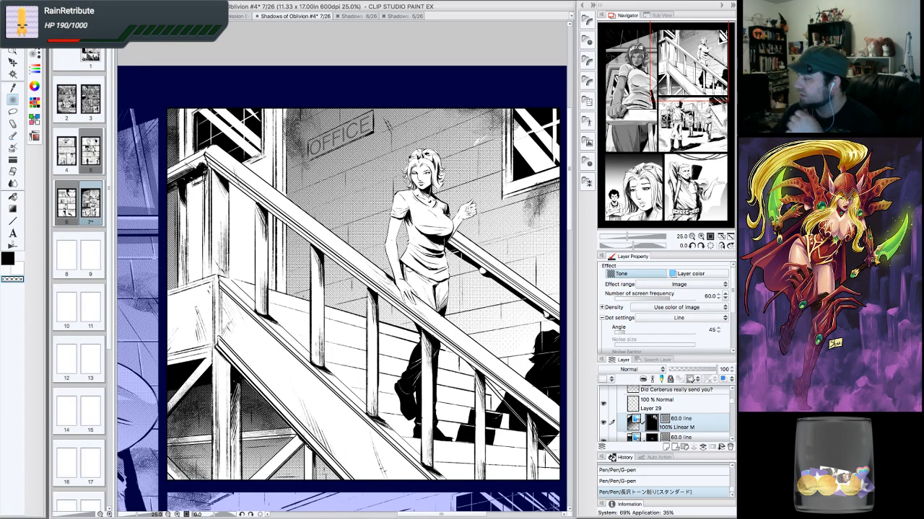
- Try tone-scraping strokes on the wall above the woman's head and undo them through the history
{"action": "left_click", "coordinate": [700, 237]}
{"action": "left_click_drag", "start_coordinate": [695, 86], "coordinate": [705, 70]}
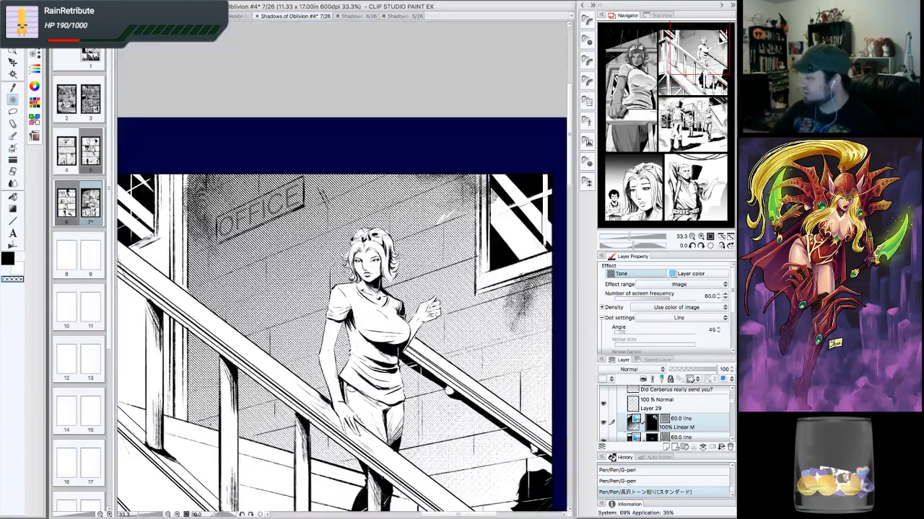
{"action": "left_click", "coordinate": [653, 483]}
{"action": "left_click", "coordinate": [700, 236]}
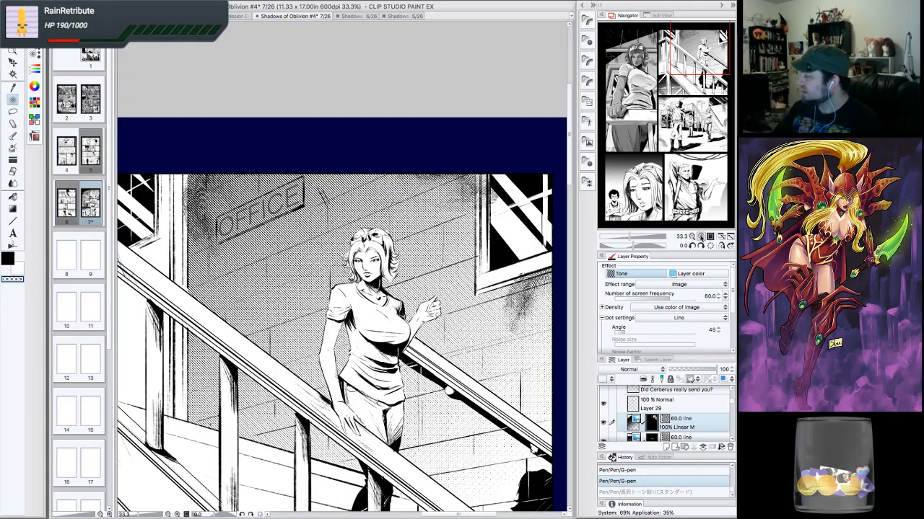
{"action": "left_click_drag", "start_coordinate": [440, 220], "coordinate": [495, 199]}
{"action": "left_click", "coordinate": [701, 237]}
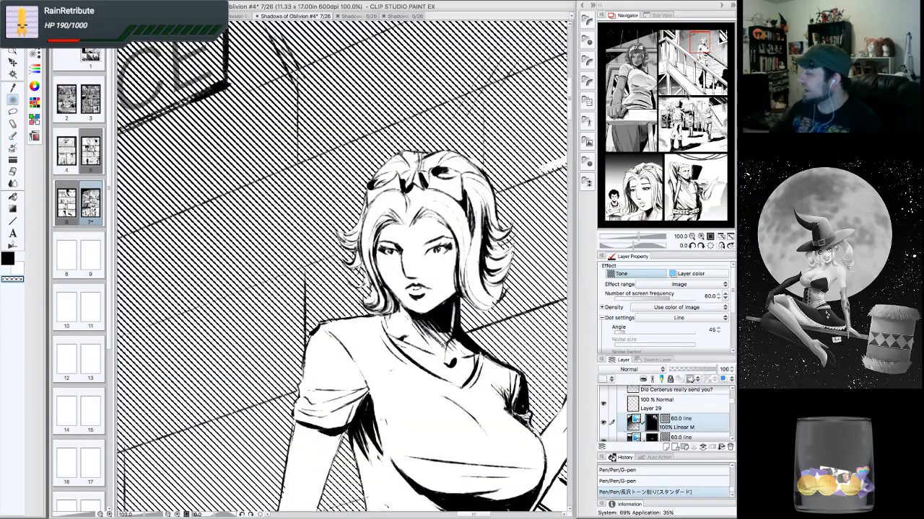
{"action": "left_click_drag", "start_coordinate": [691, 92], "coordinate": [711, 44]}
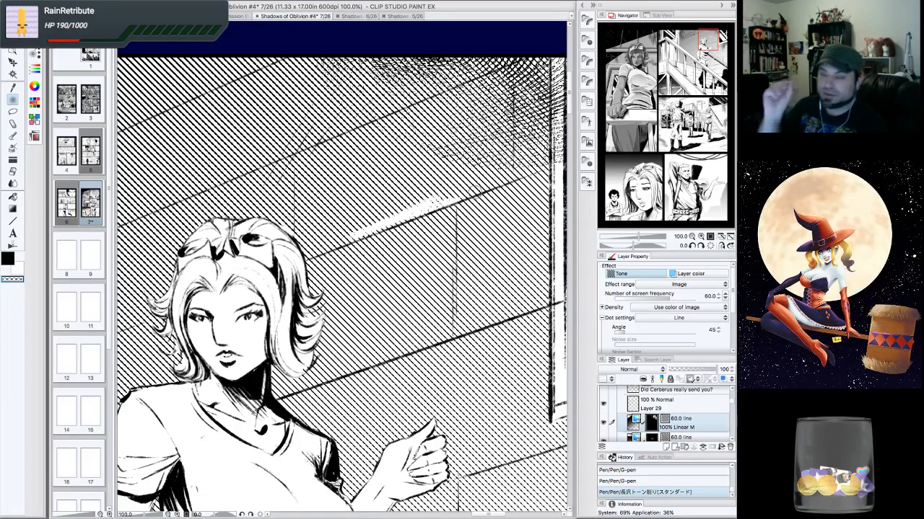
{"action": "mouse_move", "coordinate": [375, 220]}
{"action": "left_mouse_down"}
{"action": "mouse_move", "coordinate": [404, 202]}
{"action": "mouse_move", "coordinate": [386, 199]}
{"action": "mouse_move", "coordinate": [422, 199]}
{"action": "mouse_move", "coordinate": [411, 191]}
{"action": "mouse_move", "coordinate": [436, 184]}
{"action": "mouse_move", "coordinate": [370, 204]}
{"action": "left_mouse_up"}
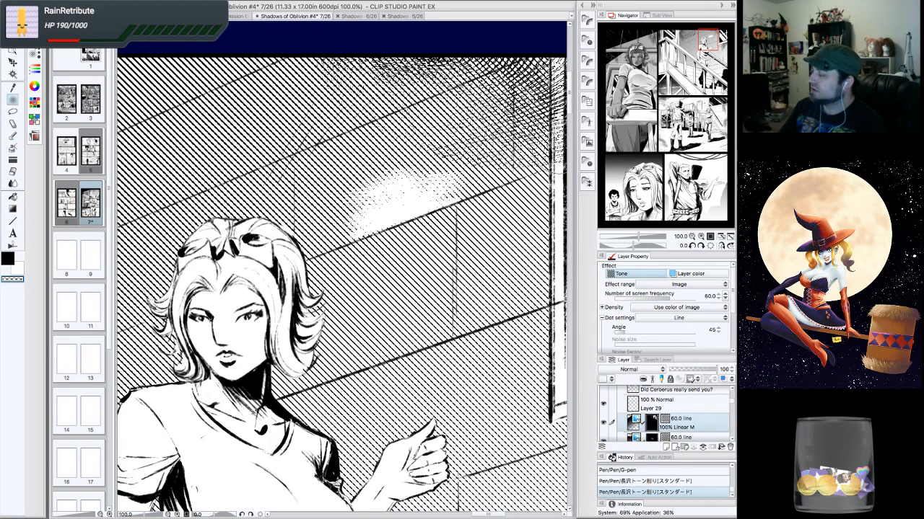
{"action": "left_click", "coordinate": [680, 481]}
{"action": "left_click", "coordinate": [682, 471]}
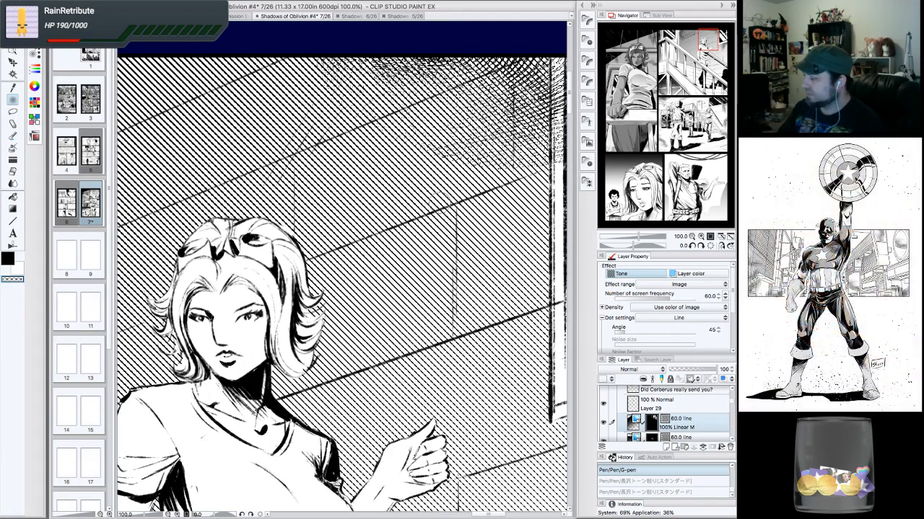
{"action": "left_click", "coordinate": [692, 236]}
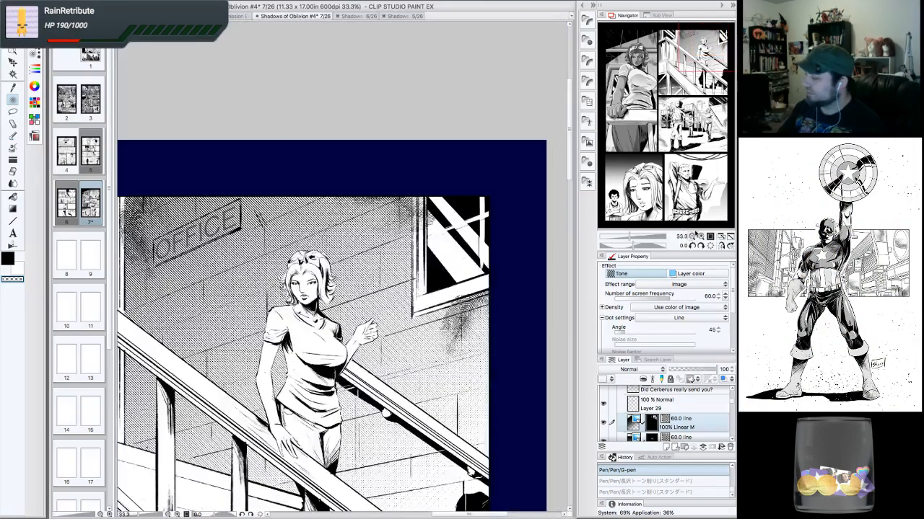
{"action": "left_click_drag", "start_coordinate": [325, 303], "coordinate": [368, 284]}
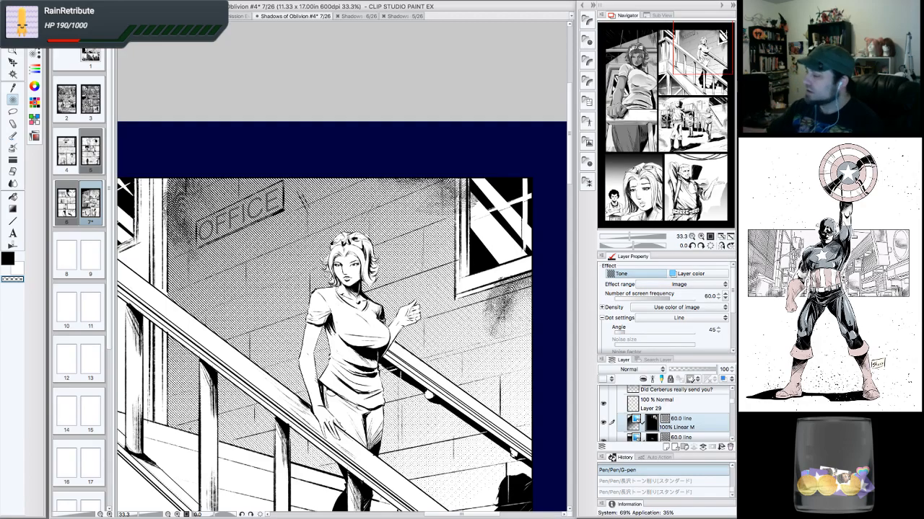
{"action": "mouse_move", "coordinate": [707, 64]}
{"action": "left_mouse_down"}
{"action": "mouse_move", "coordinate": [655, 60]}
{"action": "mouse_move", "coordinate": [705, 71]}
{"action": "left_mouse_up"}
{"action": "double_click", "coordinate": [693, 236]}
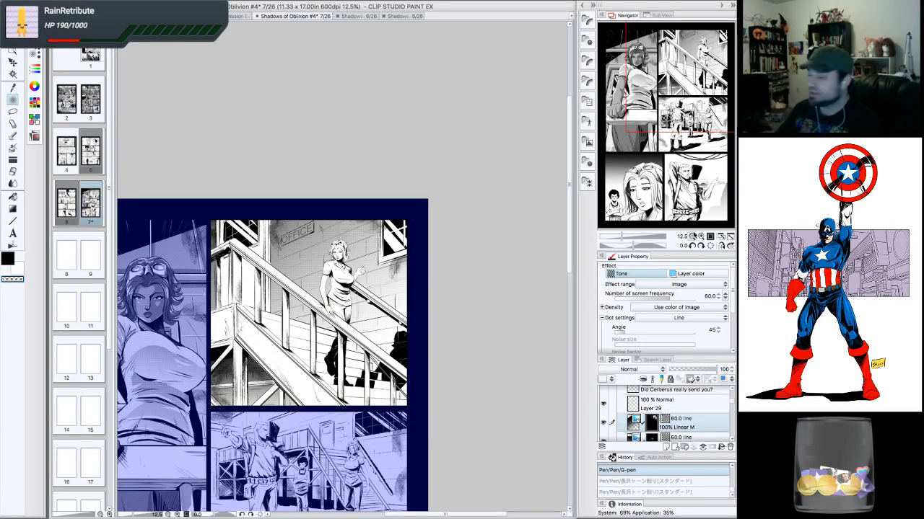
{"action": "left_click", "coordinate": [700, 237]}
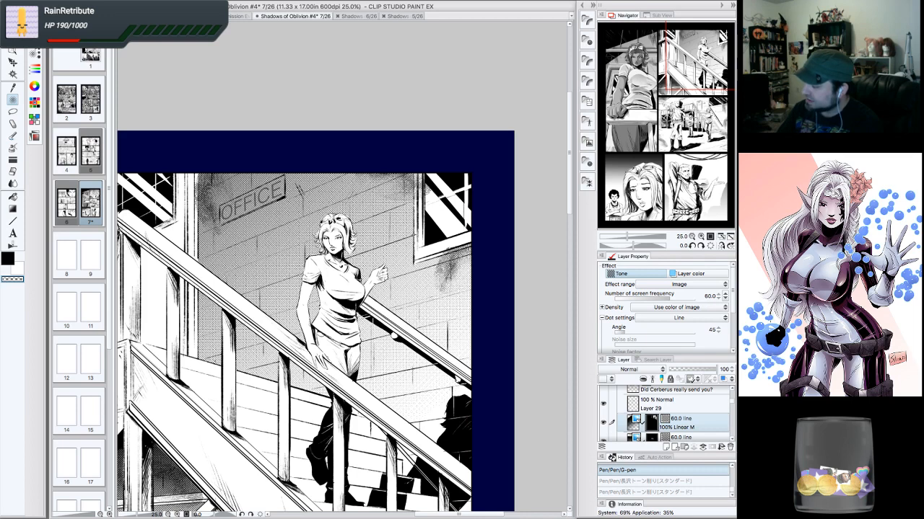
- Redo the last scrape and sweep the tone-scraping brush diagonally across the wall behind the woman
{"action": "key", "text": "super+shift+z"}
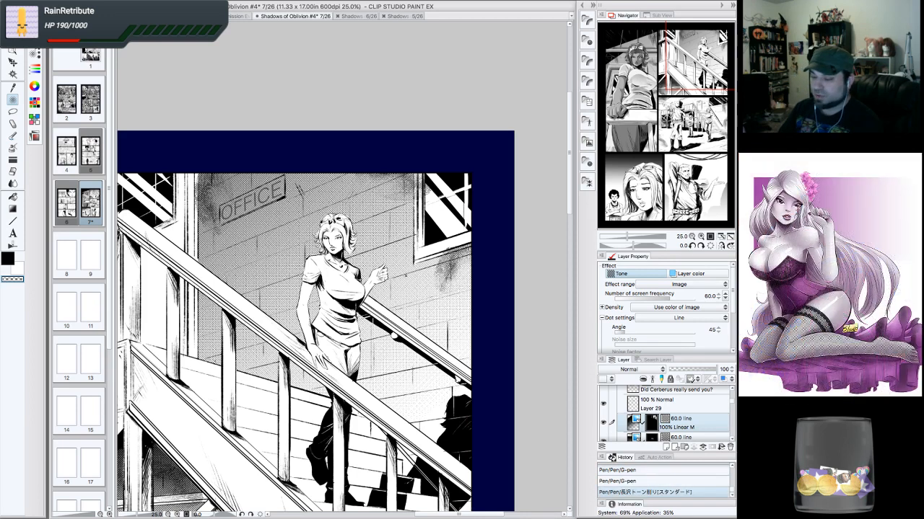
{"action": "left_click_drag", "start_coordinate": [413, 234], "coordinate": [197, 311]}
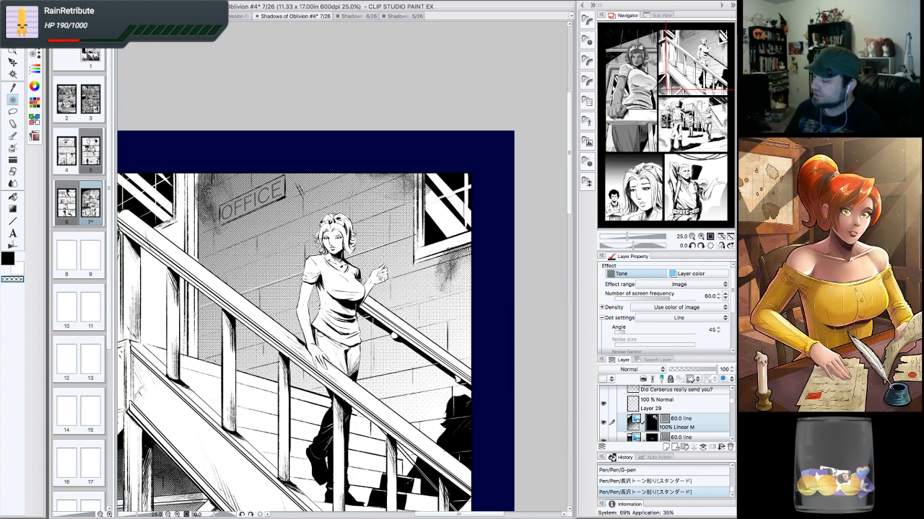
{"action": "left_click", "coordinate": [700, 236]}
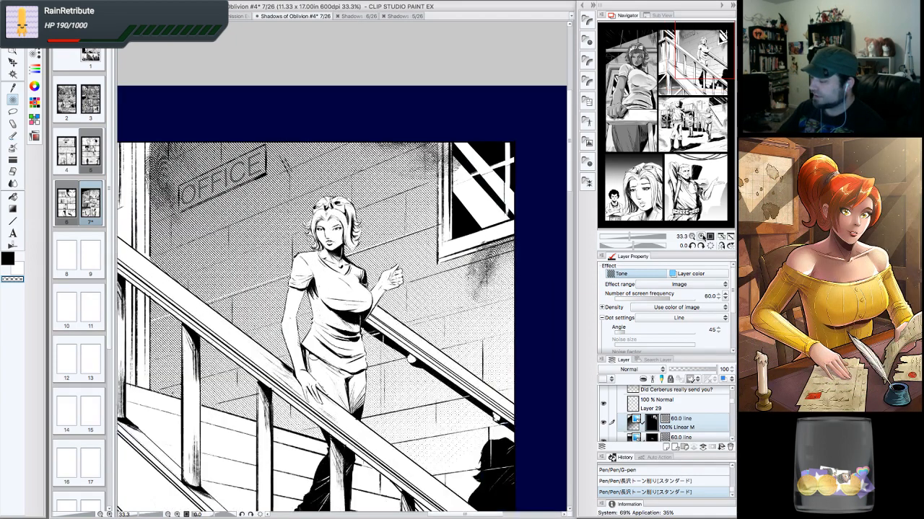
- Rotate the canvas to -30° and scrape diagonal fades into the wall tone around the woman
{"action": "left_click", "coordinate": [692, 246]}
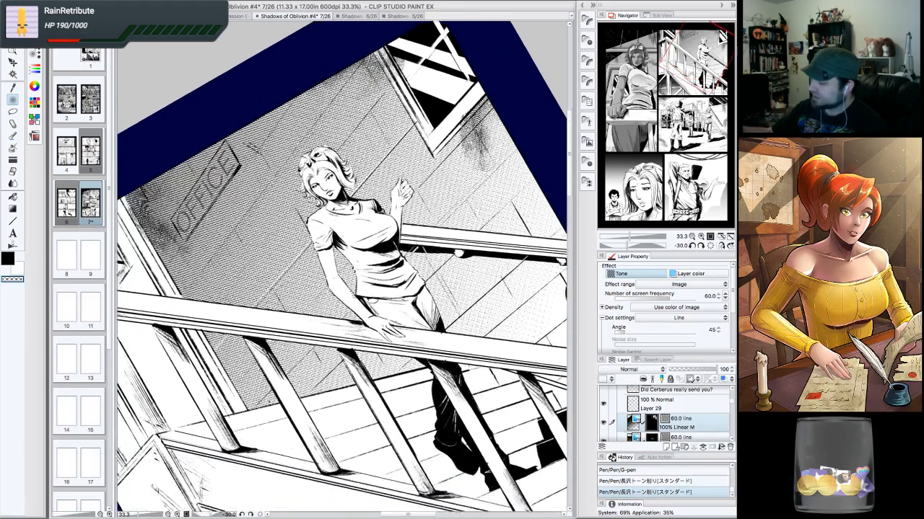
{"action": "left_click", "coordinate": [693, 246]}
{"action": "key", "text": "ctrl+z"}
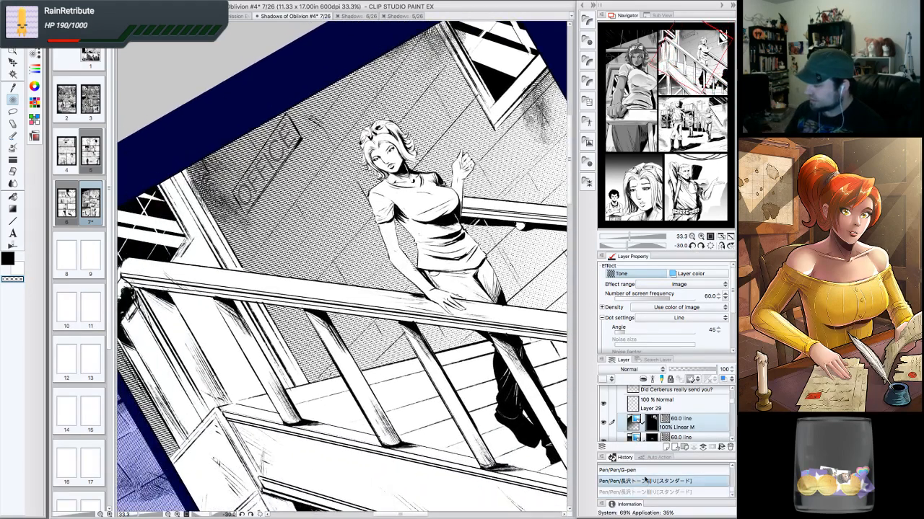
{"action": "key", "text": "ctrl+y"}
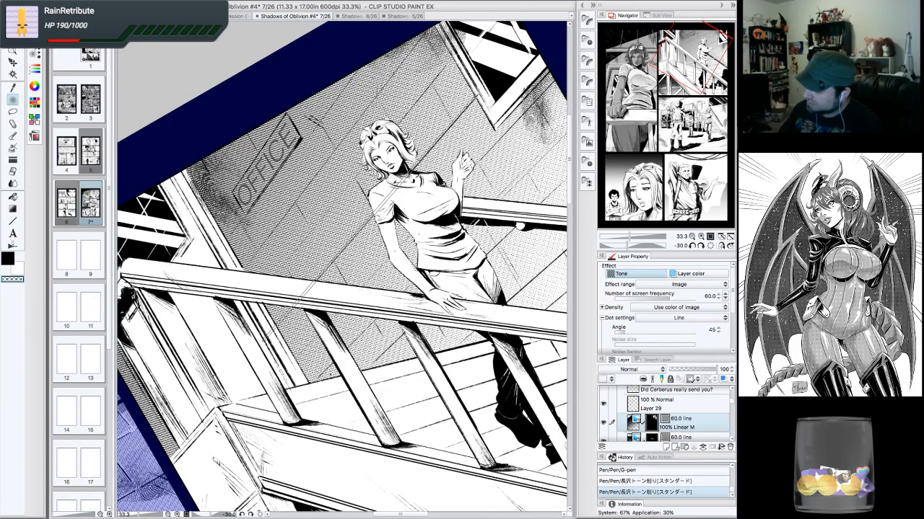
{"action": "left_click", "coordinate": [264, 340], "text": "shift"}
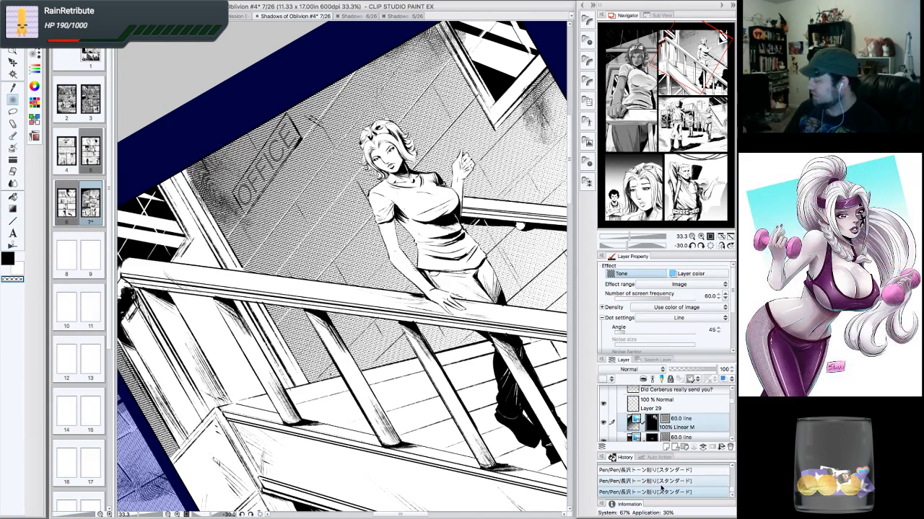
{"action": "left_click", "coordinate": [664, 481]}
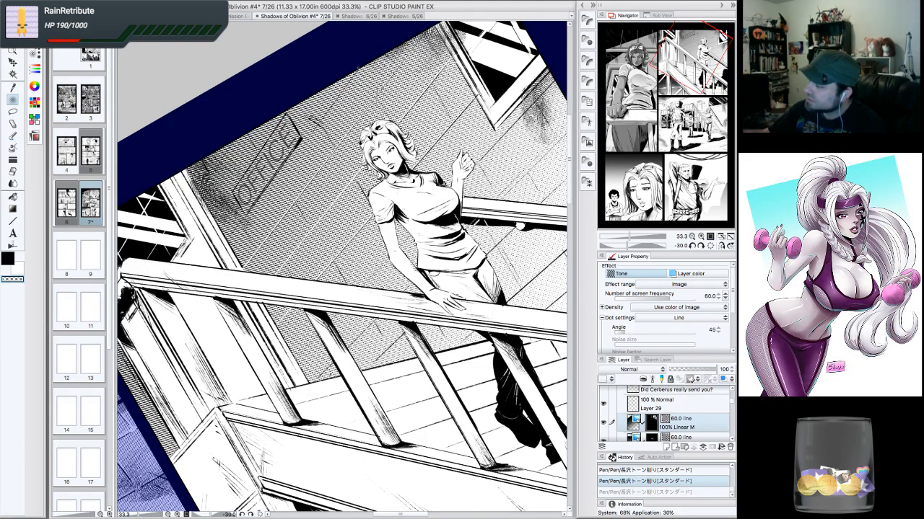
{"action": "left_click_drag", "start_coordinate": [357, 69], "coordinate": [231, 247]}
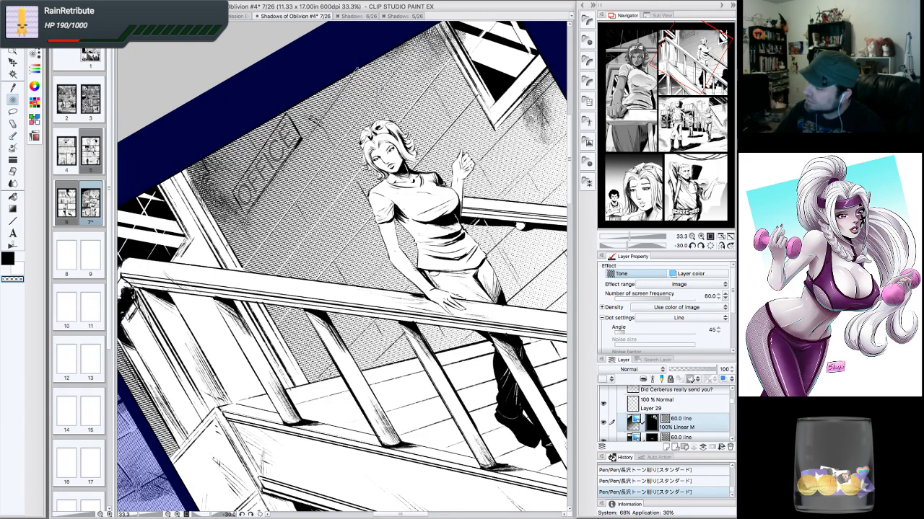
{"action": "left_click", "coordinate": [229, 245], "text": "shift"}
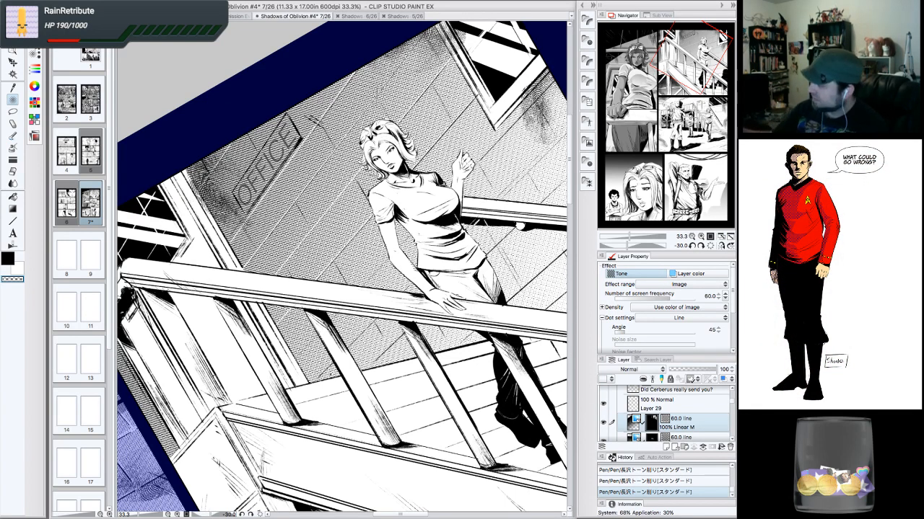
{"action": "mouse_move", "coordinate": [547, 90]}
{"action": "left_mouse_down"}
{"action": "mouse_move", "coordinate": [307, 346]}
{"action": "mouse_move", "coordinate": [312, 336]}
{"action": "left_mouse_up"}
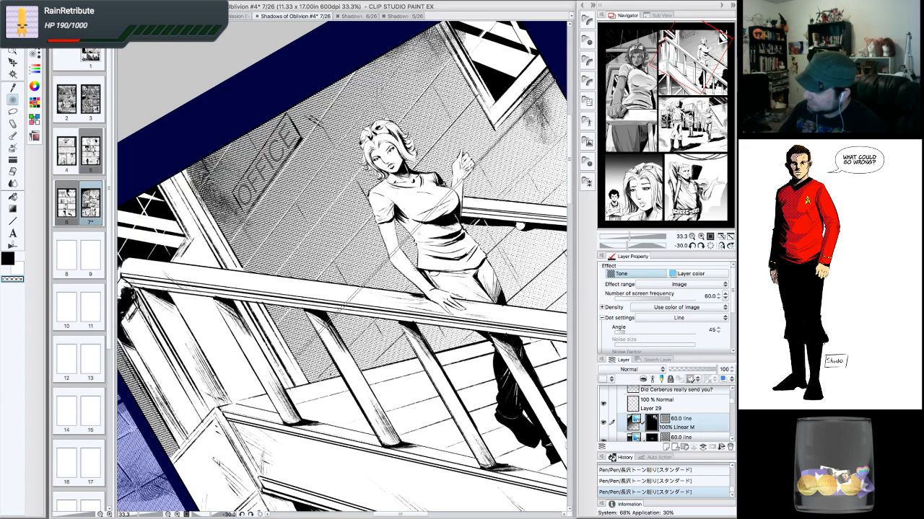
{"action": "left_click", "coordinate": [296, 357], "text": "shift"}
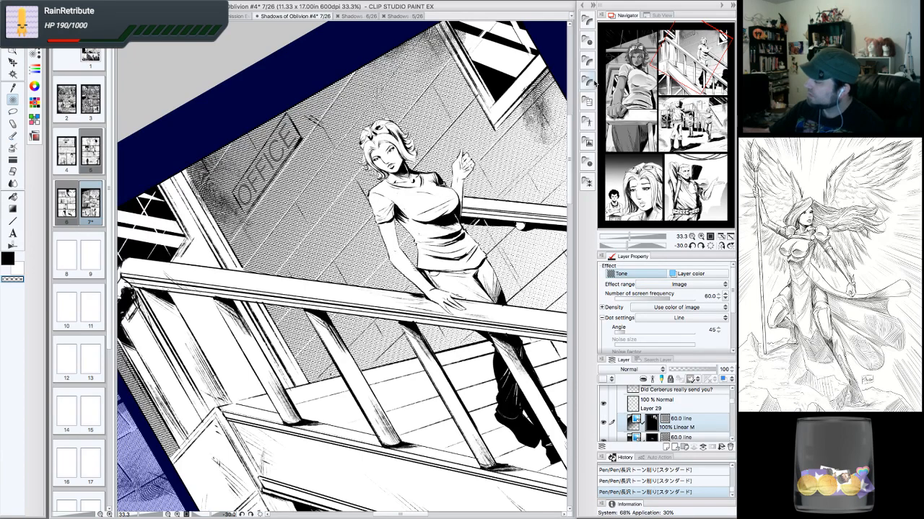
- Scrape more diagonal strokes into the wall tone to the right of the woman and the railing
{"action": "left_click_drag", "start_coordinate": [680, 70], "coordinate": [693, 71]}
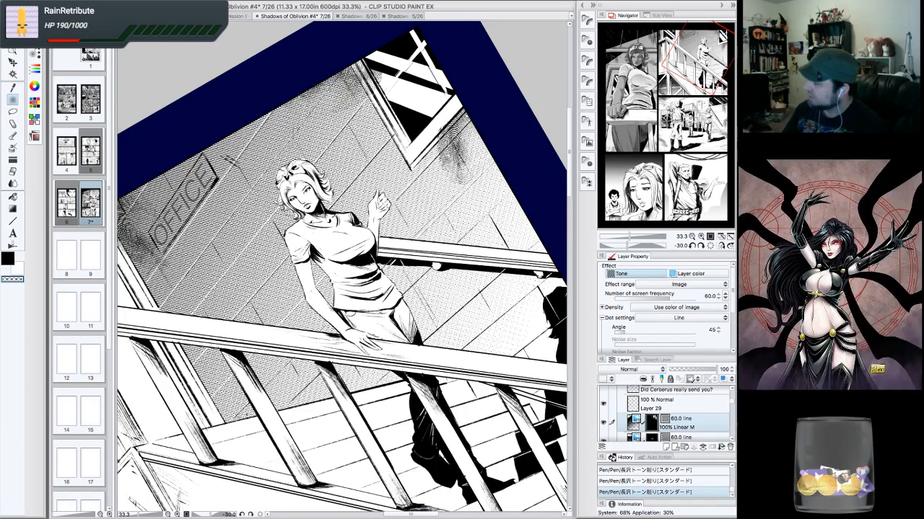
{"action": "left_click_drag", "start_coordinate": [513, 189], "coordinate": [279, 412]}
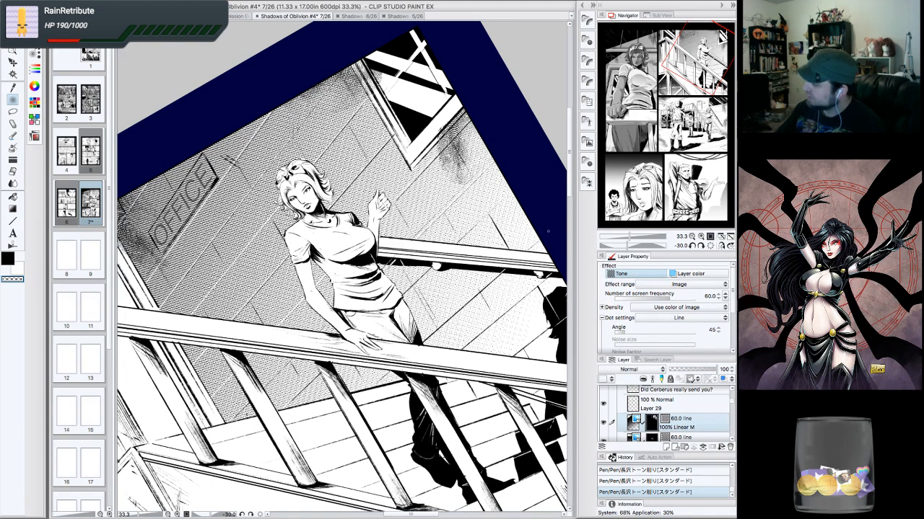
{"action": "left_click_drag", "start_coordinate": [541, 236], "coordinate": [369, 389]}
{"action": "left_click_drag", "start_coordinate": [544, 282], "coordinate": [369, 389]}
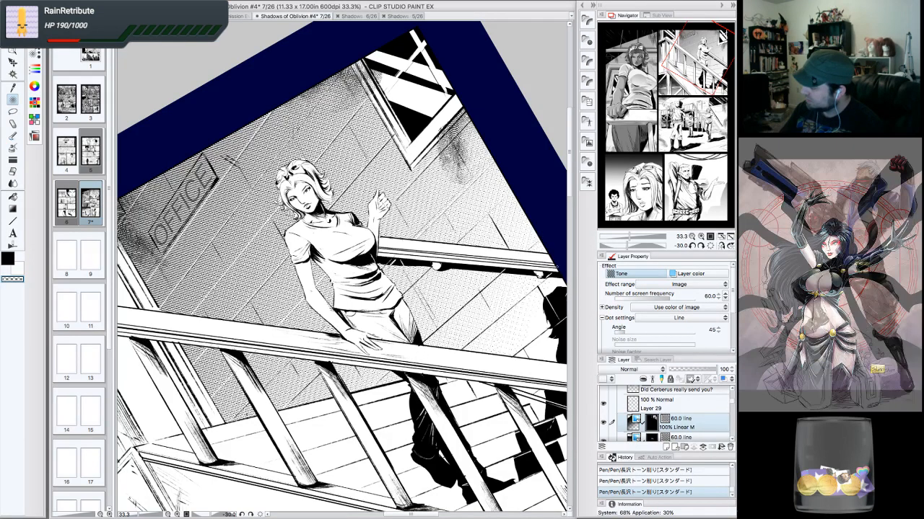
{"action": "mouse_move", "coordinate": [559, 267]}
{"action": "left_mouse_down"}
{"action": "mouse_move", "coordinate": [421, 382]}
{"action": "mouse_move", "coordinate": [428, 378]}
{"action": "left_mouse_up"}
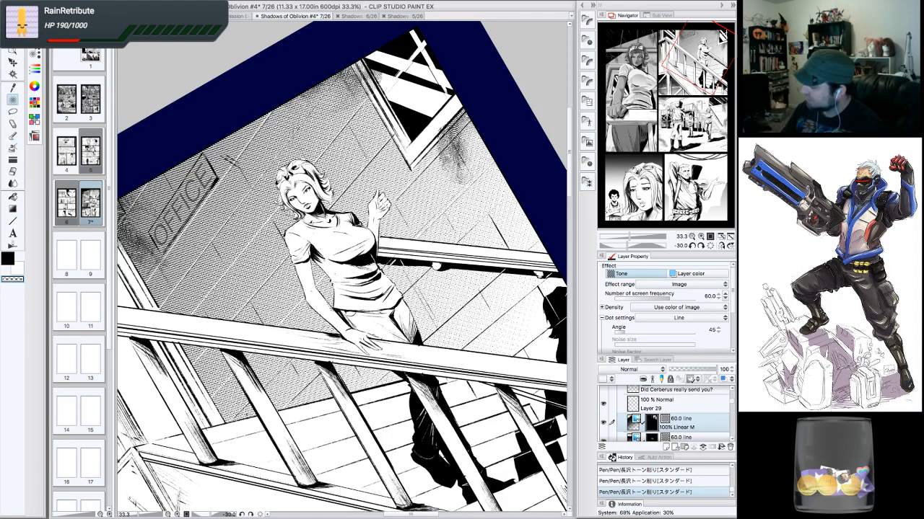
{"action": "left_click_drag", "start_coordinate": [694, 94], "coordinate": [679, 43]}
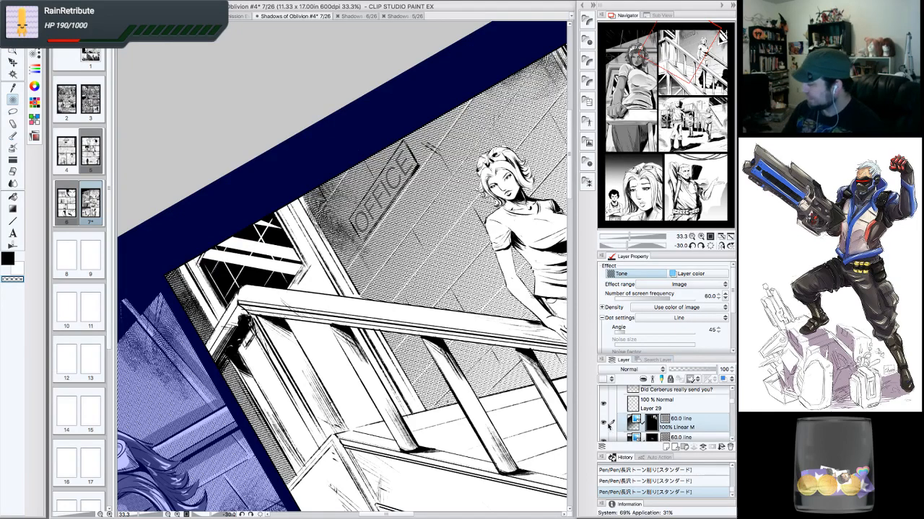
- Reset the canvas rotation and zoom out to review the stairs panel's wall tone on the page
{"action": "left_click", "coordinate": [604, 423]}
{"action": "left_click", "coordinate": [605, 423]}
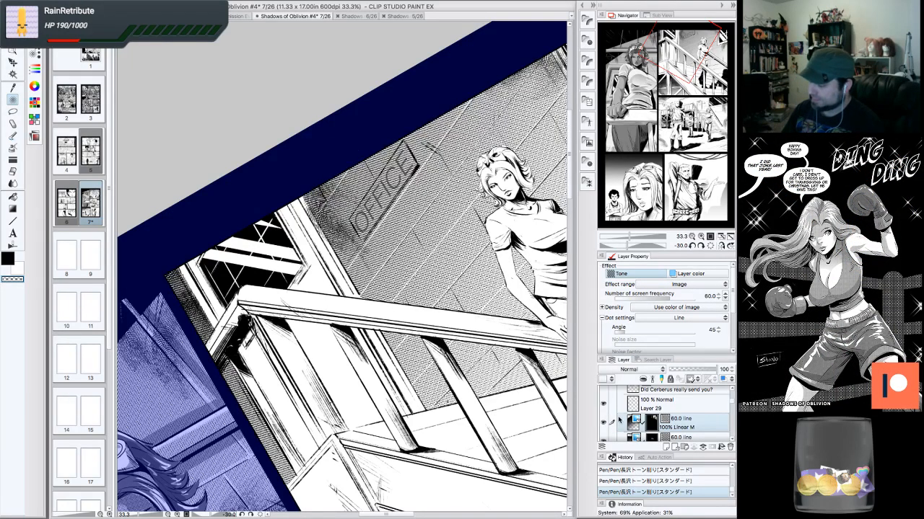
{"action": "left_click", "coordinate": [711, 246]}
{"action": "left_click", "coordinate": [692, 237]}
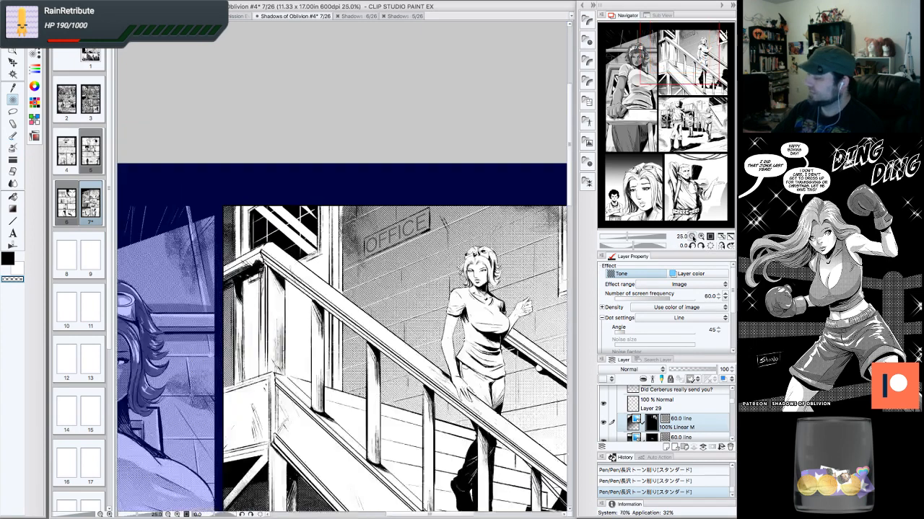
{"action": "left_click", "coordinate": [692, 237]}
{"action": "left_click_drag", "start_coordinate": [697, 154], "coordinate": [691, 69]}
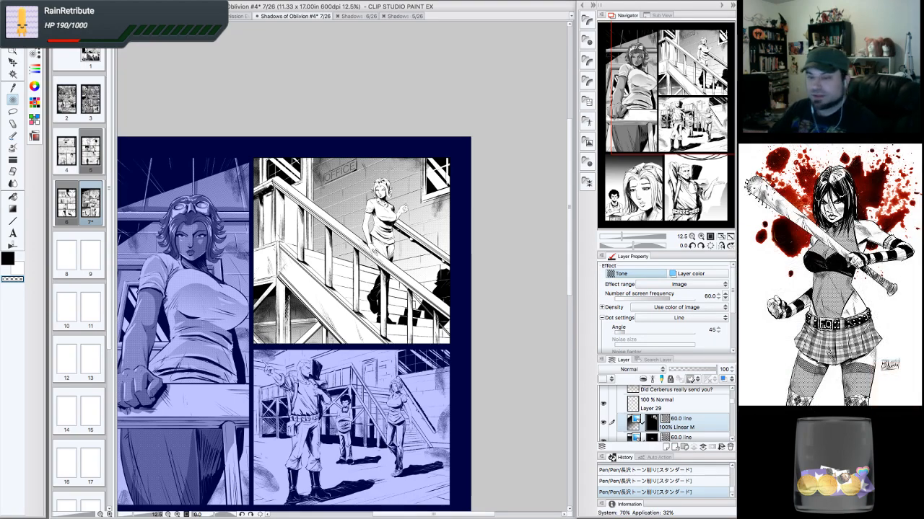
- Zoom and pan around the stairs panel to inspect the scraped wall tone near the woman
{"action": "left_click", "coordinate": [700, 236]}
{"action": "left_click", "coordinate": [700, 236]}
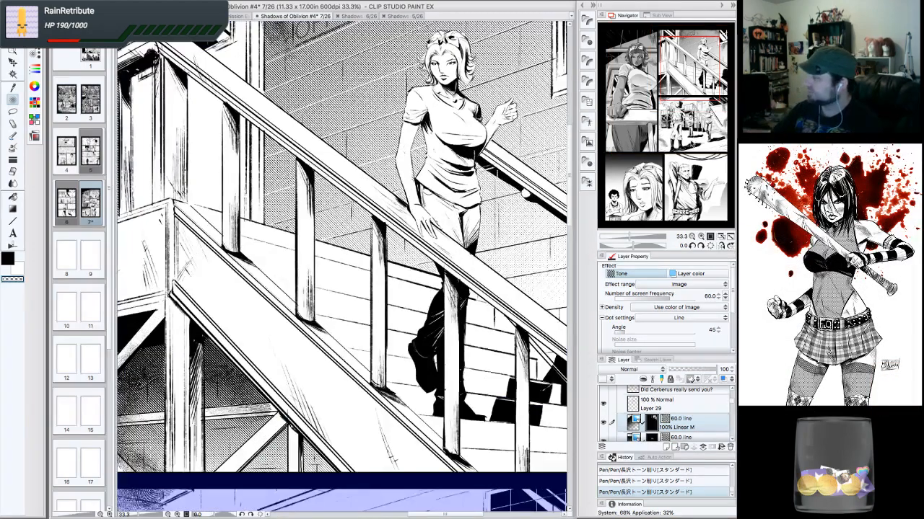
{"action": "left_click", "coordinate": [692, 237]}
{"action": "left_click_drag", "start_coordinate": [687, 78], "coordinate": [687, 40]}
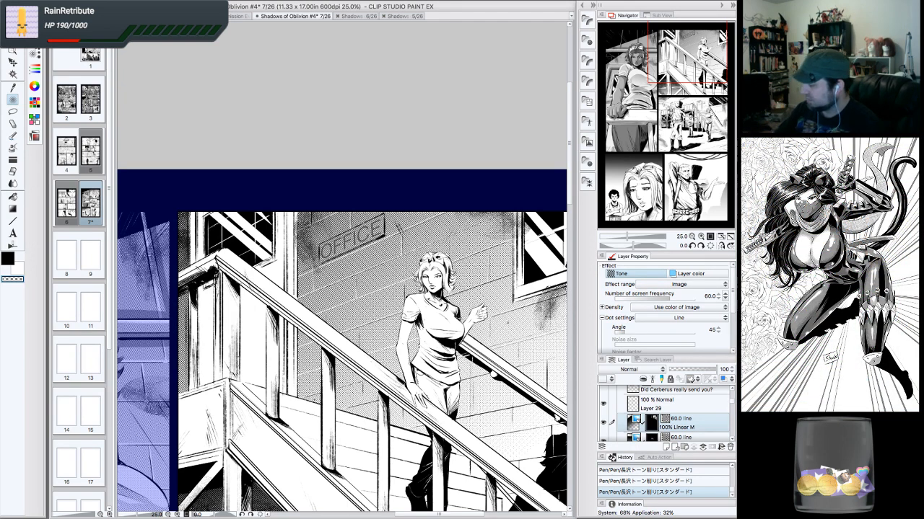
{"action": "mouse_move", "coordinate": [448, 339]}
{"action": "left_mouse_down"}
{"action": "mouse_move", "coordinate": [448, 329]}
{"action": "mouse_move", "coordinate": [392, 311]}
{"action": "mouse_move", "coordinate": [490, 278]}
{"action": "mouse_move", "coordinate": [437, 321]}
{"action": "left_mouse_up"}
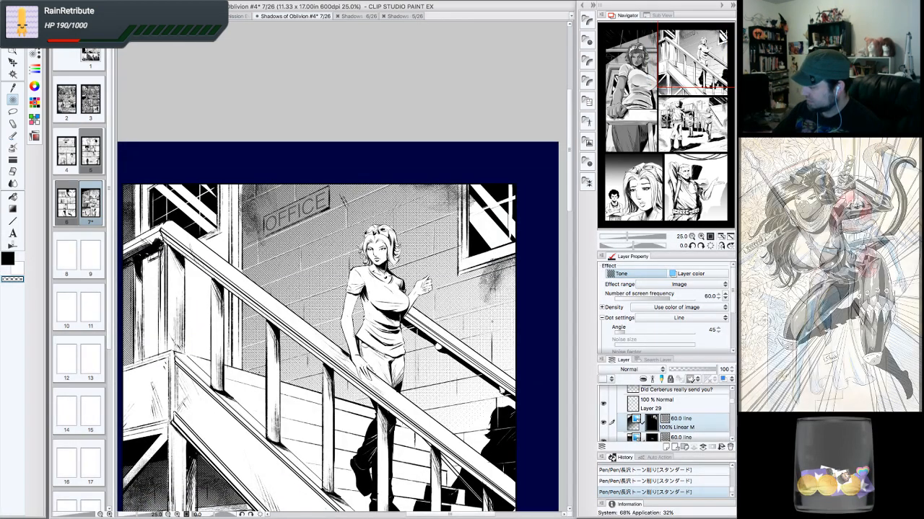
{"action": "left_click_drag", "start_coordinate": [490, 339], "coordinate": [479, 366]}
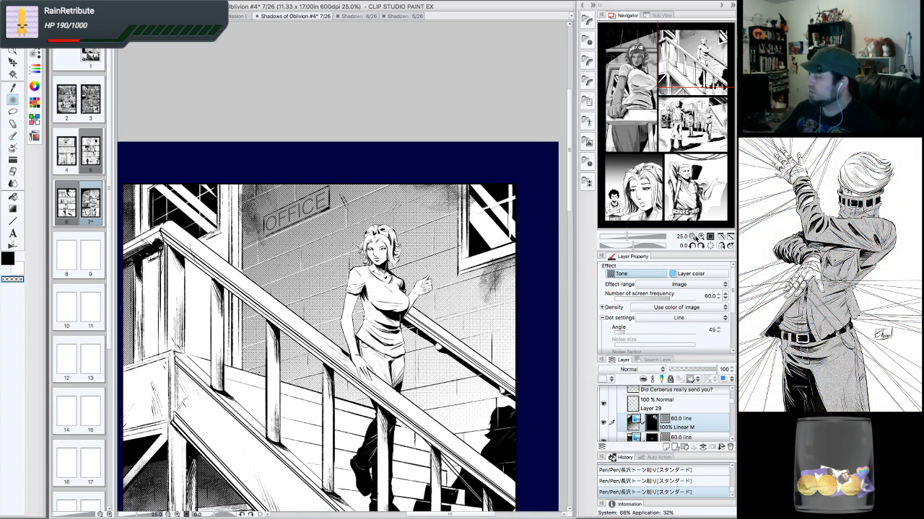
{"action": "left_click", "coordinate": [691, 236]}
{"action": "left_click", "coordinate": [691, 237]}
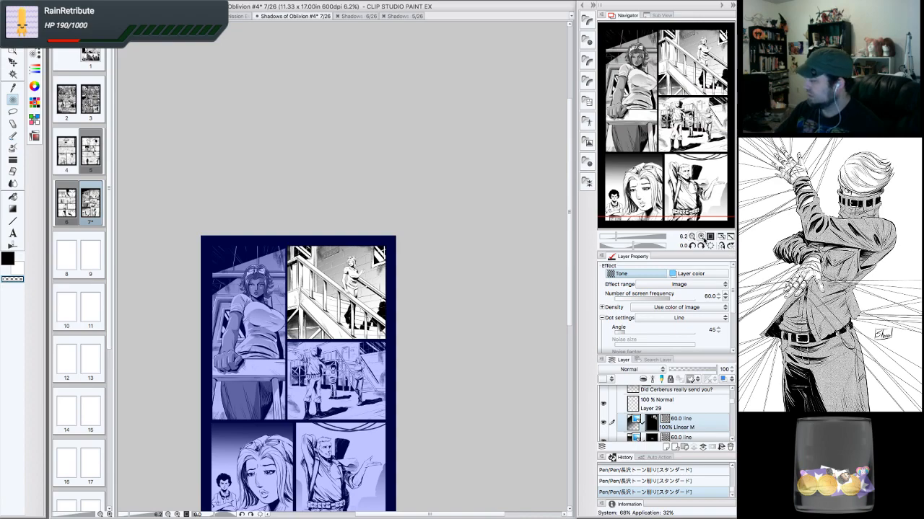
{"action": "left_click", "coordinate": [701, 236]}
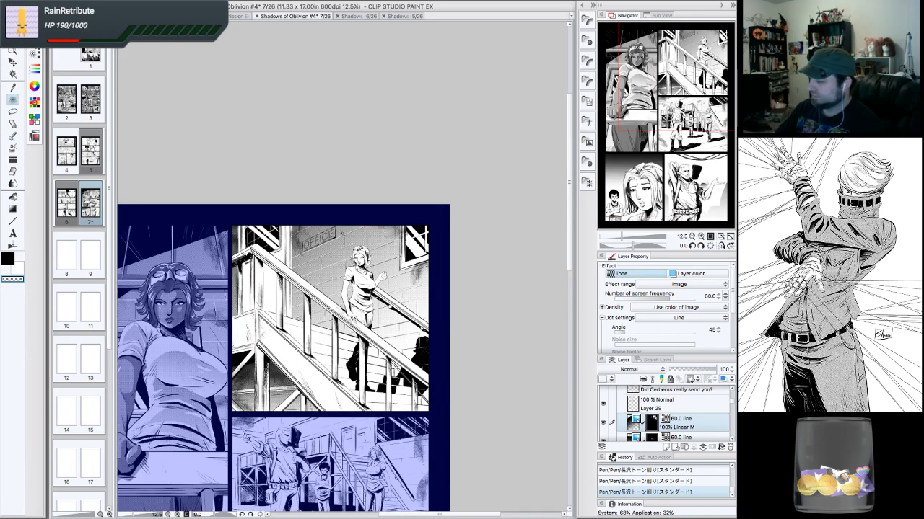
{"action": "left_click_drag", "start_coordinate": [317, 440], "coordinate": [370, 403]}
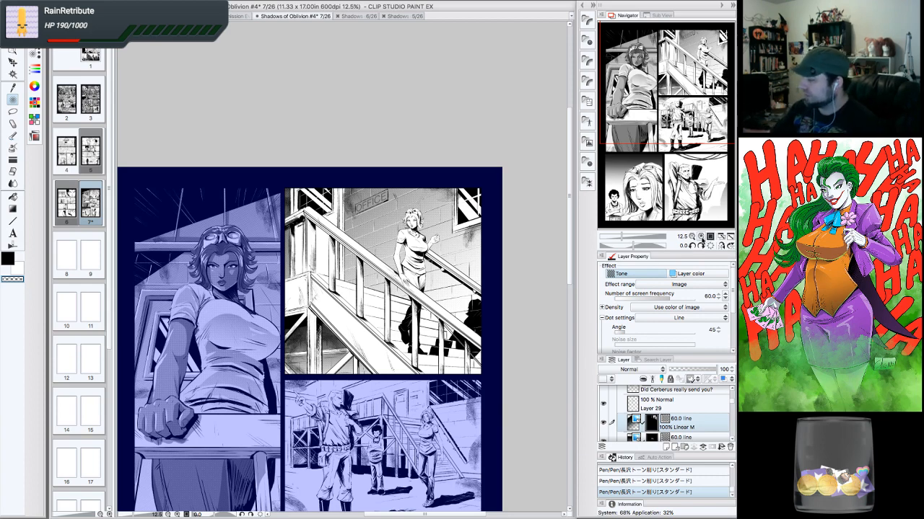
{"action": "left_click", "coordinate": [701, 236]}
{"action": "left_click_drag", "start_coordinate": [693, 135], "coordinate": [678, 41]}
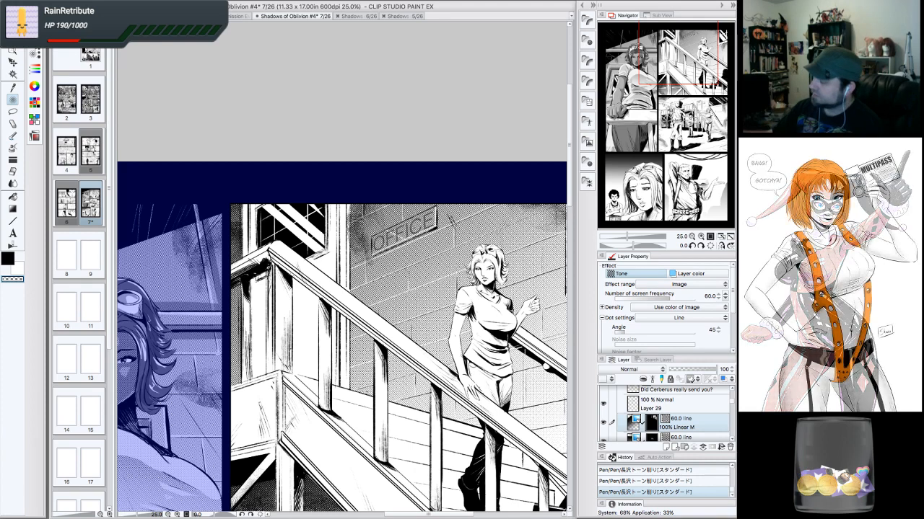
- Step back one tone scrape in the history and dab the opacity watercolor brush on the wall beside the OFFICE sign
{"action": "left_click", "coordinate": [664, 481]}
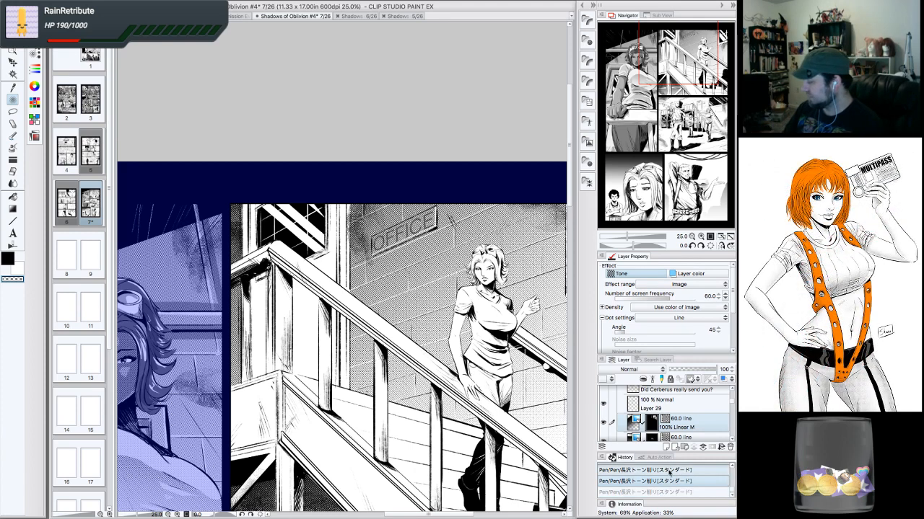
{"action": "left_click", "coordinate": [16, 221]}
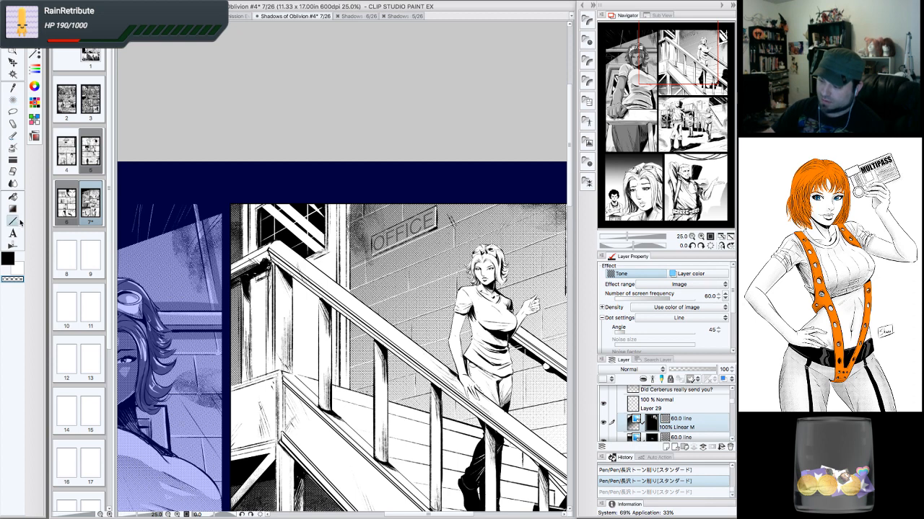
{"action": "left_click", "coordinate": [21, 135]}
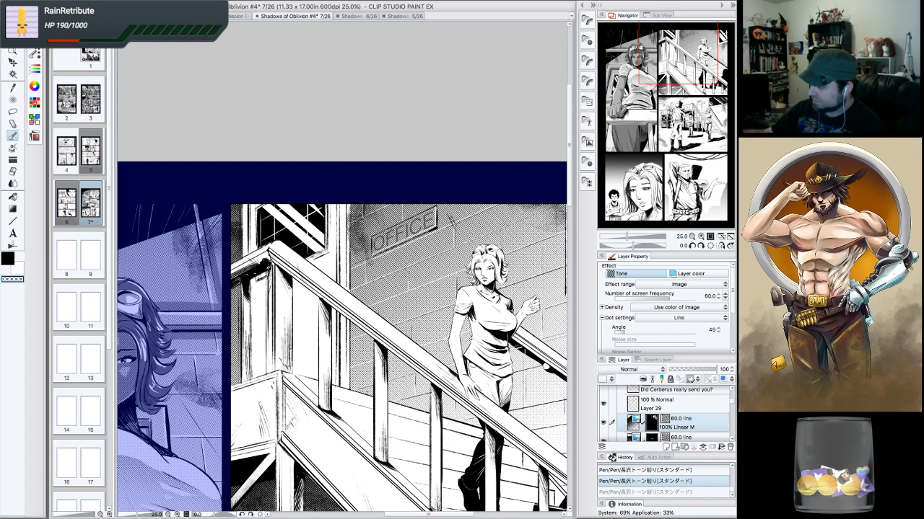
{"action": "left_click", "coordinate": [388, 232]}
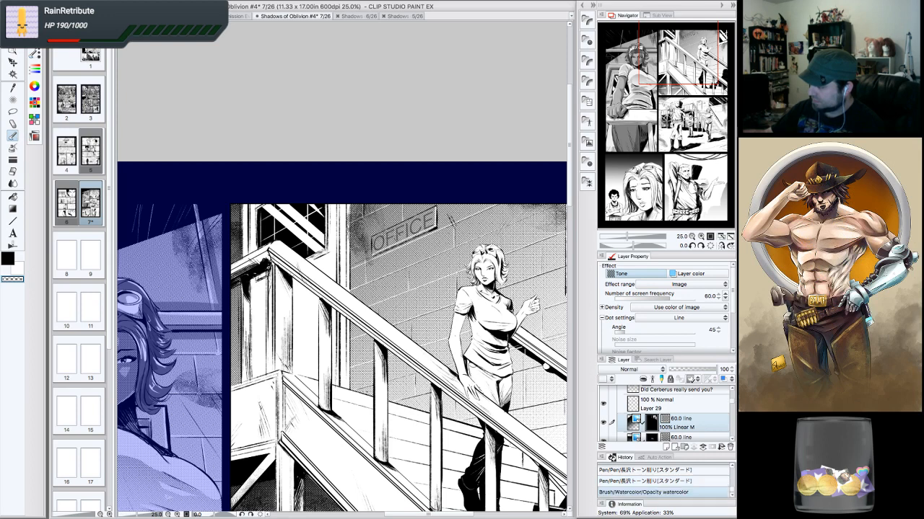
{"action": "left_click_drag", "start_coordinate": [401, 238], "coordinate": [417, 234]}
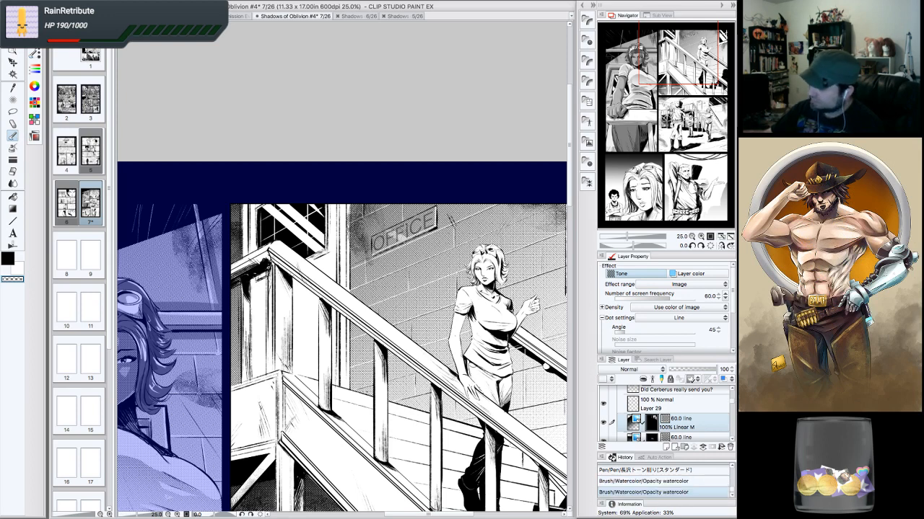
{"action": "left_click", "coordinate": [401, 223]}
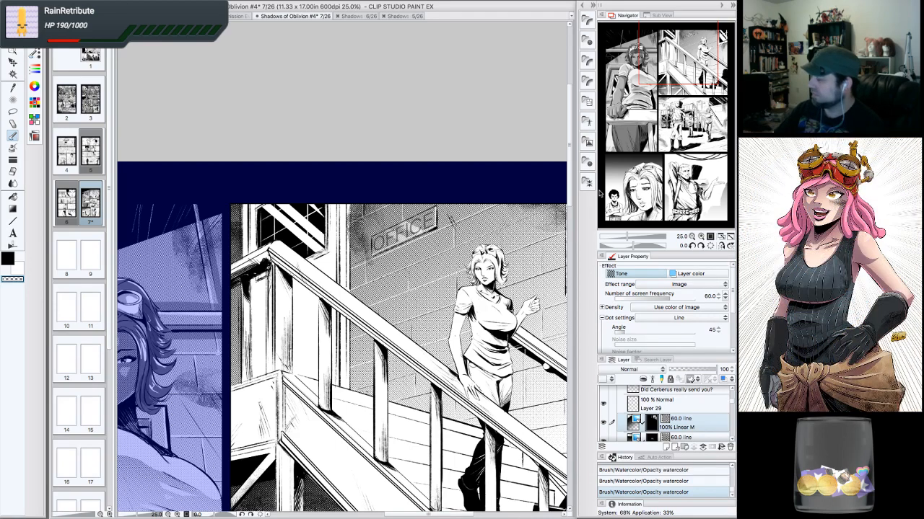
- Zoom out to review the whole page, save the comic file, and zoom back into the stairs panel
{"action": "left_click", "coordinate": [691, 237]}
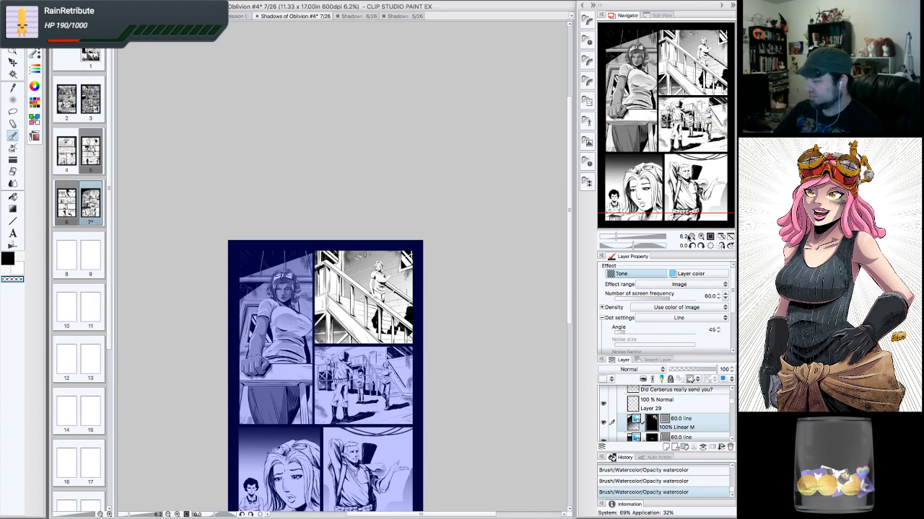
{"action": "left_click", "coordinate": [700, 236]}
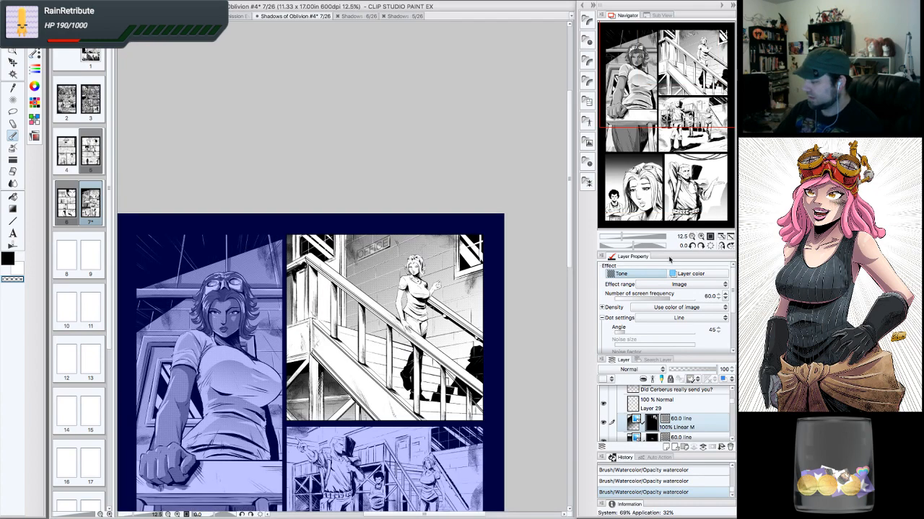
{"action": "left_click_drag", "start_coordinate": [706, 112], "coordinate": [706, 117]}
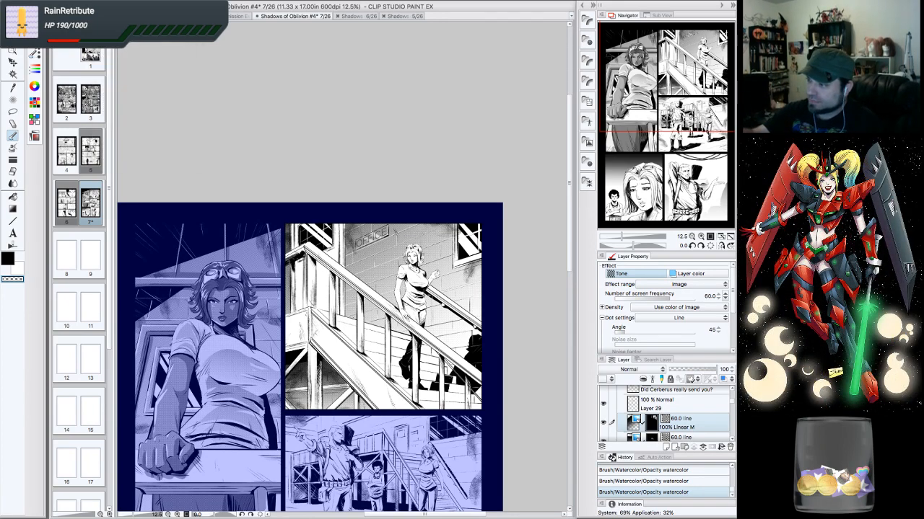
{"action": "left_click", "coordinate": [101, 36]}
{"action": "left_click", "coordinate": [112, 56]}
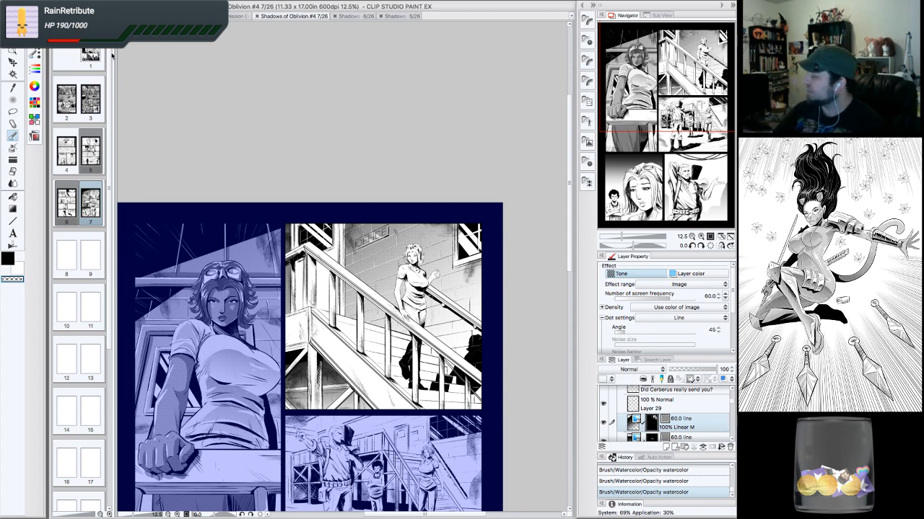
{"action": "left_click", "coordinate": [699, 237]}
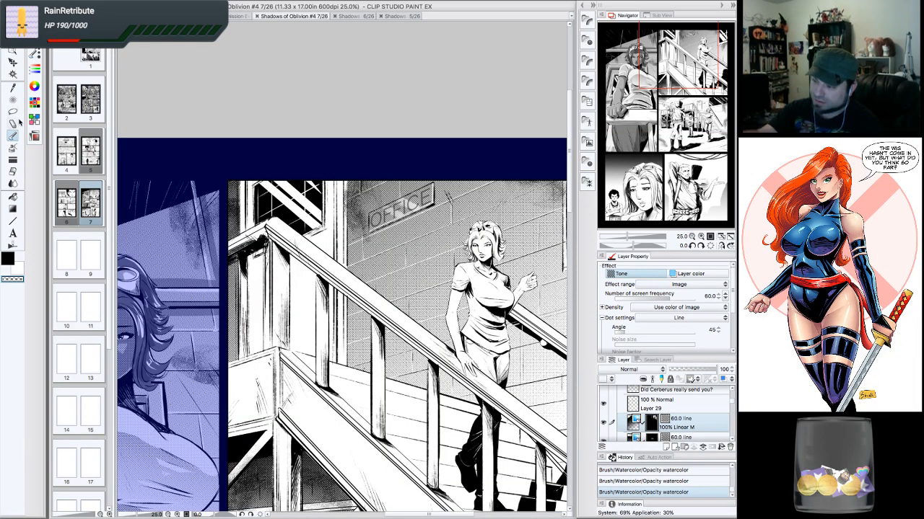
- Draw a polyline marquee selection around the upper-left wall area below the window in the stairs panel
{"action": "left_click", "coordinate": [14, 109]}
{"action": "left_click", "coordinate": [35, 38]}
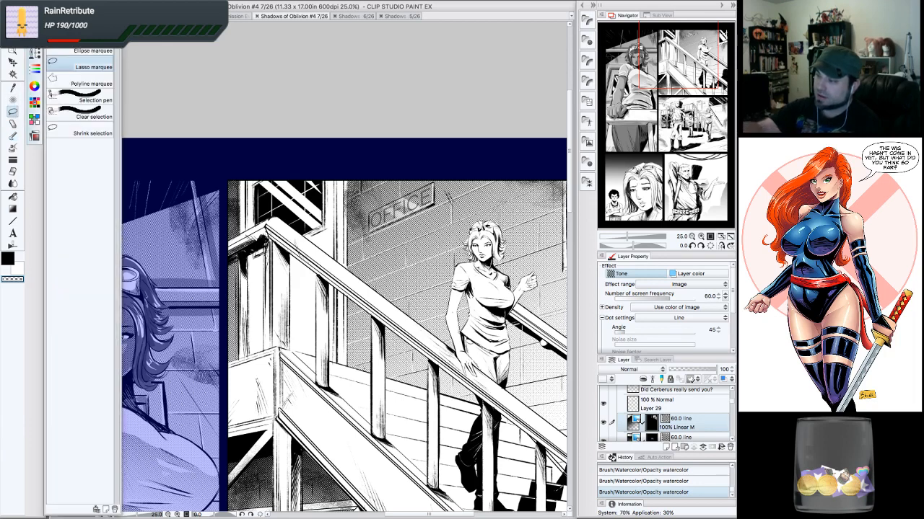
{"action": "left_click", "coordinate": [66, 80]}
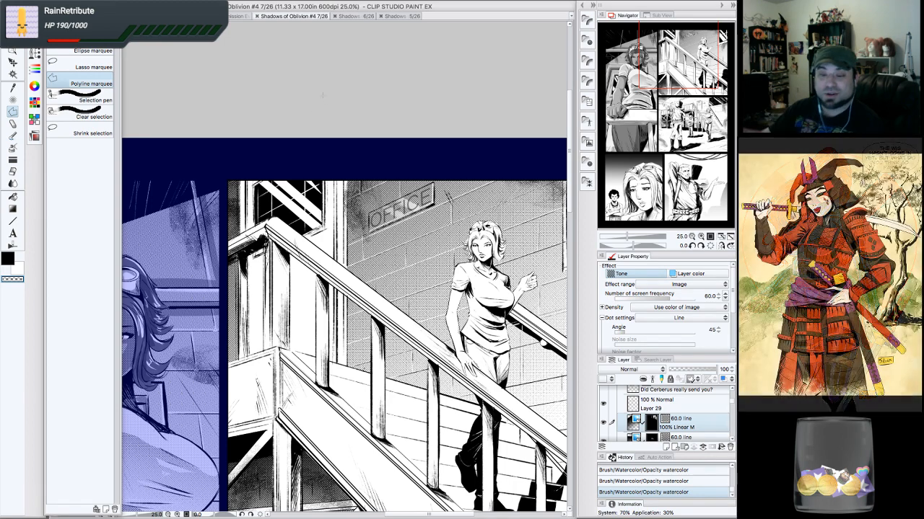
{"action": "left_click", "coordinate": [346, 179]}
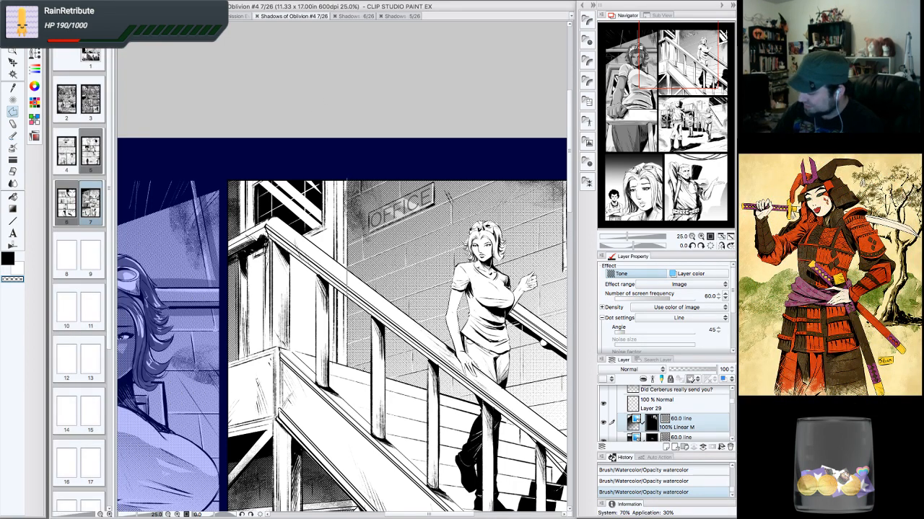
{"action": "left_click", "coordinate": [346, 365]}
{"action": "left_click", "coordinate": [318, 359]}
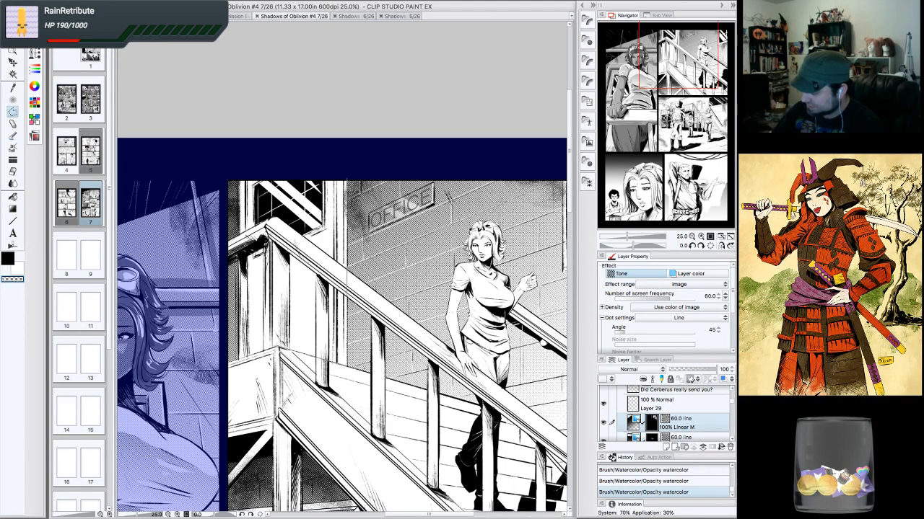
{"action": "left_click", "coordinate": [279, 348]}
{"action": "left_click", "coordinate": [239, 361]}
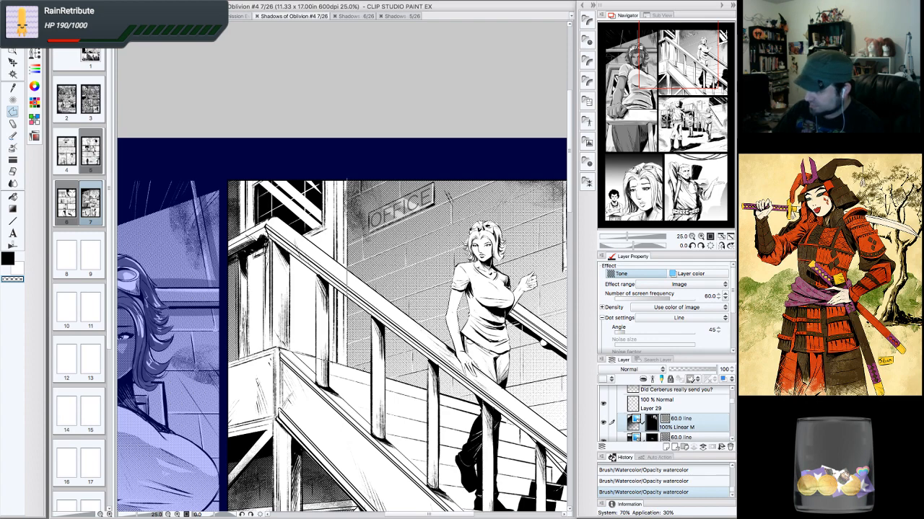
{"action": "left_click", "coordinate": [238, 177]}
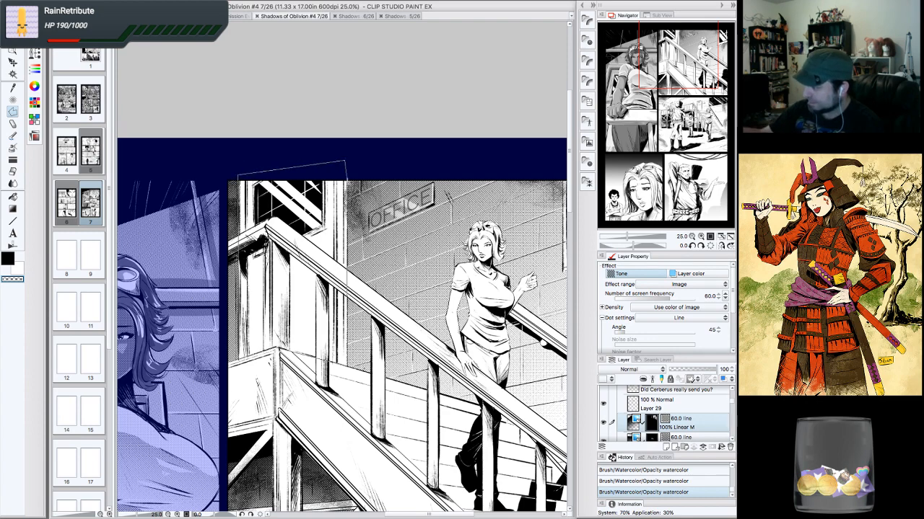
{"action": "left_click", "coordinate": [345, 160]}
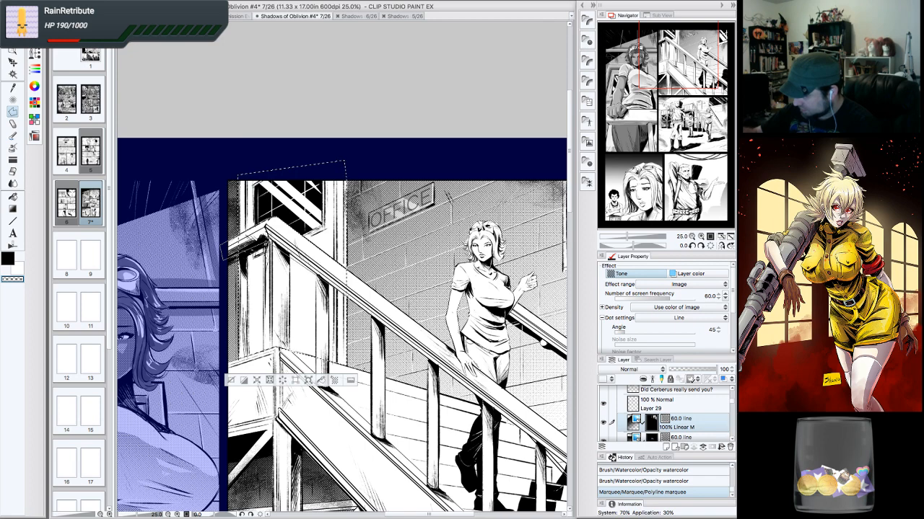
{"action": "left_click", "coordinate": [223, 246]}
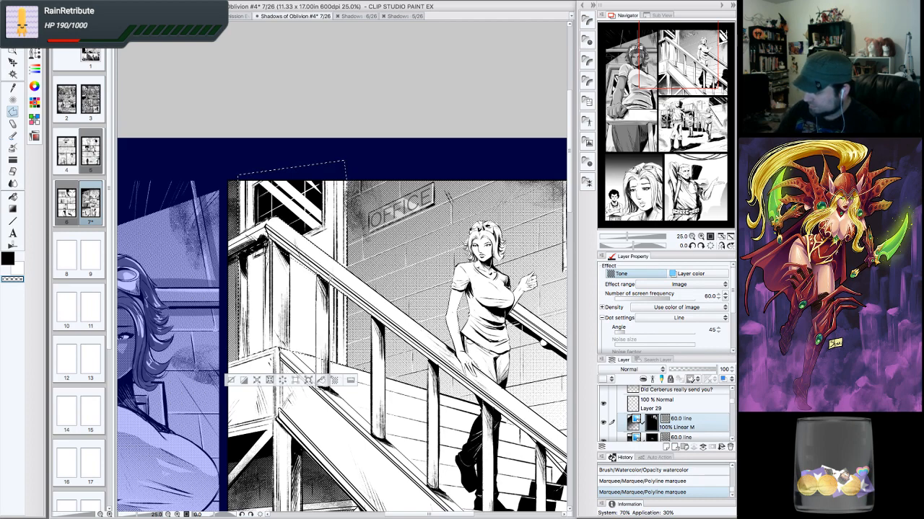
{"action": "left_click", "coordinate": [330, 283]}
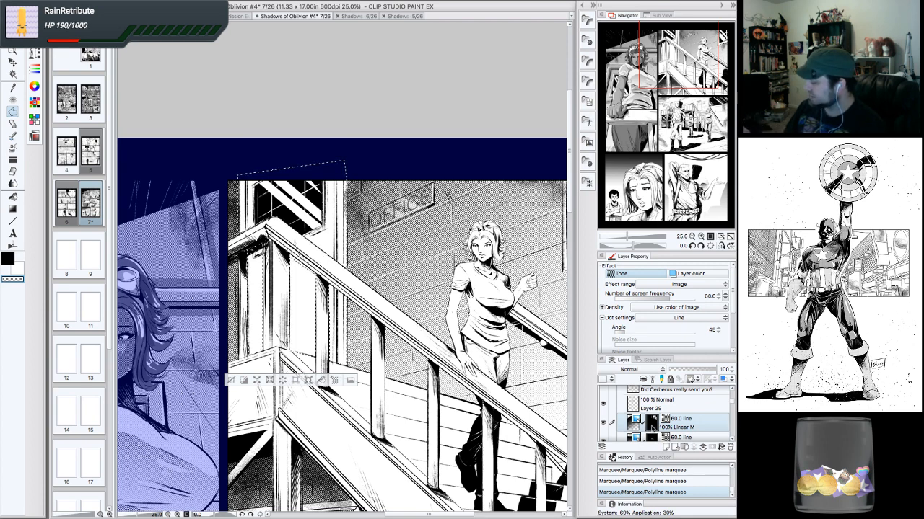
- Fill the polyline selection on the tone layer, switching the fill colour, and deselect it
{"action": "left_click", "coordinate": [321, 381]}
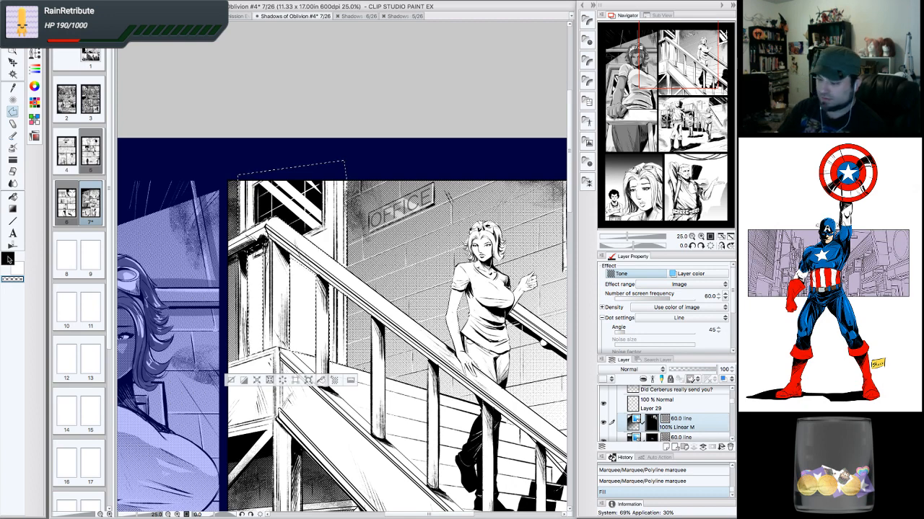
{"action": "left_click", "coordinate": [9, 259]}
{"action": "left_click", "coordinate": [322, 381]}
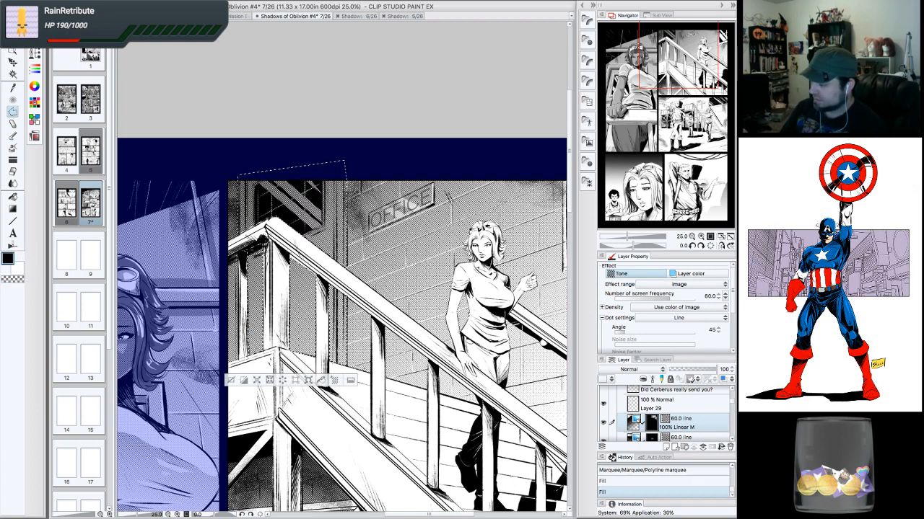
{"action": "left_click", "coordinate": [231, 381]}
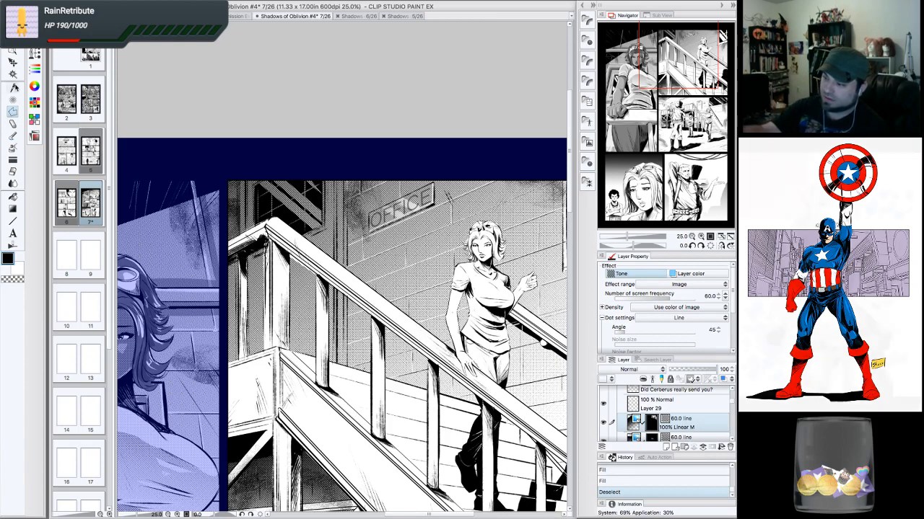
- Browse the brush sub tools to find the tone-scraping brush
{"action": "left_click", "coordinate": [12, 124]}
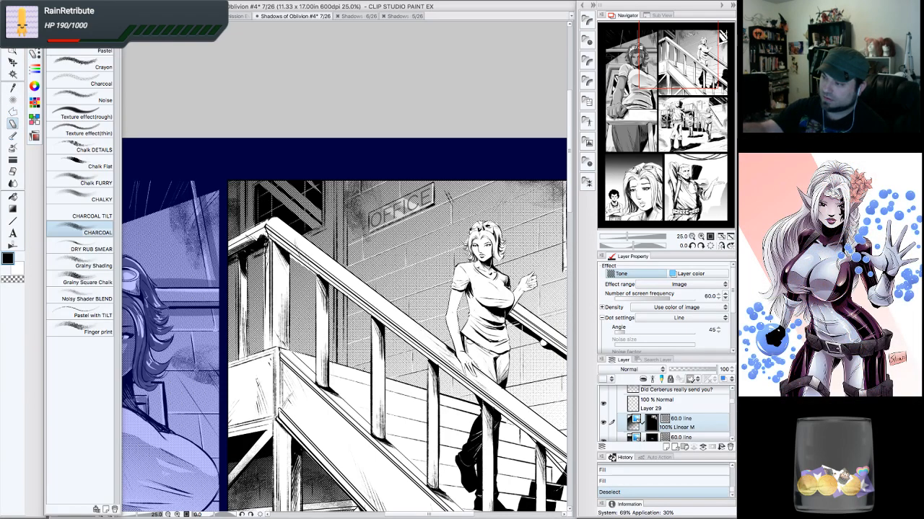
{"action": "left_click", "coordinate": [12, 135]}
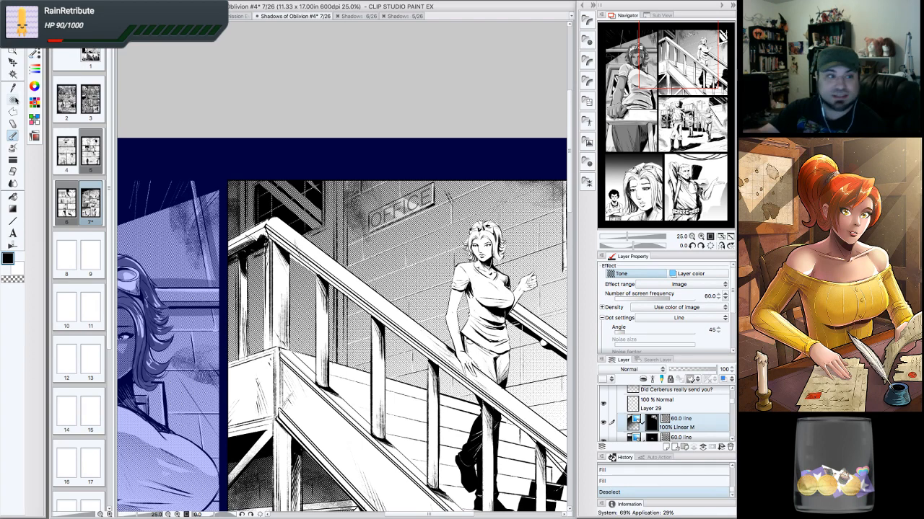
{"action": "left_click", "coordinate": [14, 101]}
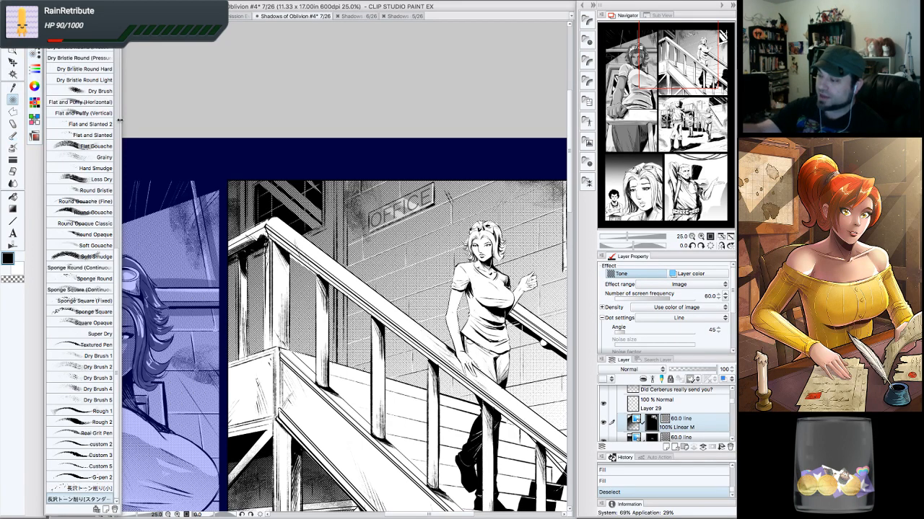
{"action": "scroll", "coordinate": [119, 259], "scroll_direction": "up", "scroll_amount": 10}
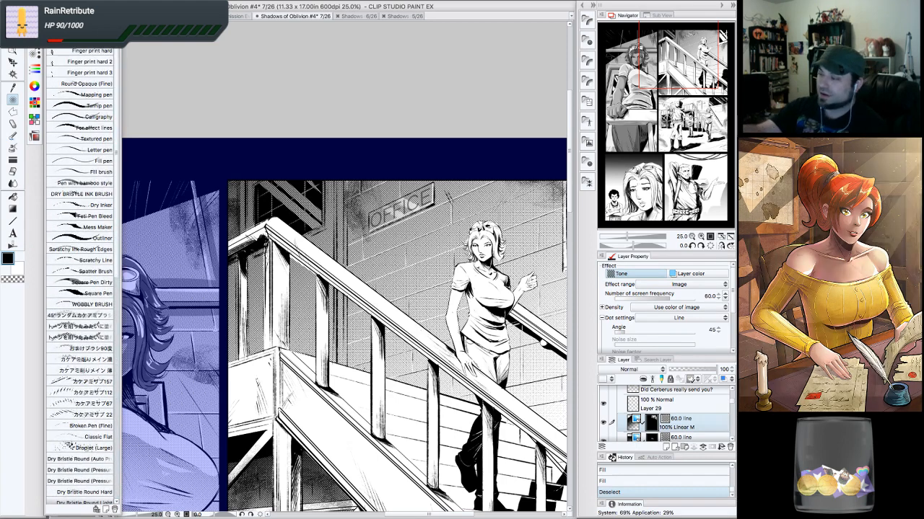
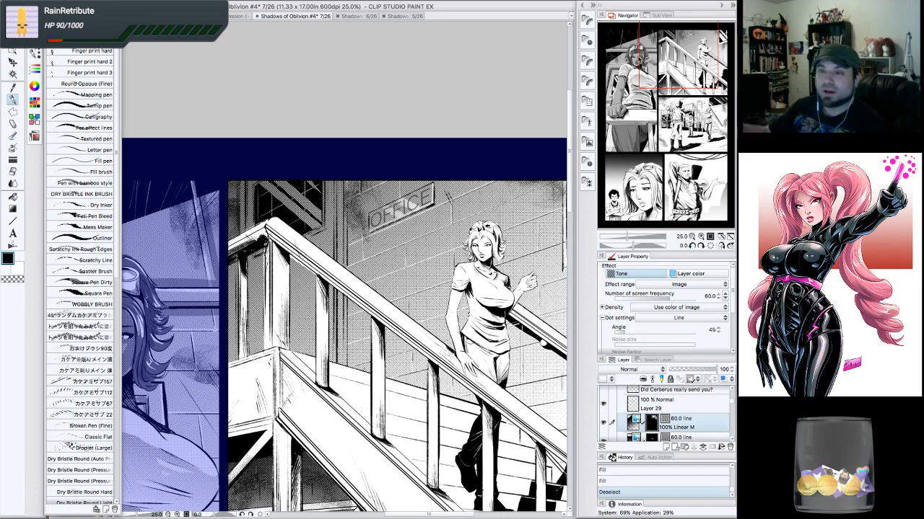
- Touch up the window corner at the top-left of the stairs panel with a small pen stroke and eraser strokes
{"action": "left_click_drag", "start_coordinate": [684, 79], "coordinate": [682, 82]}
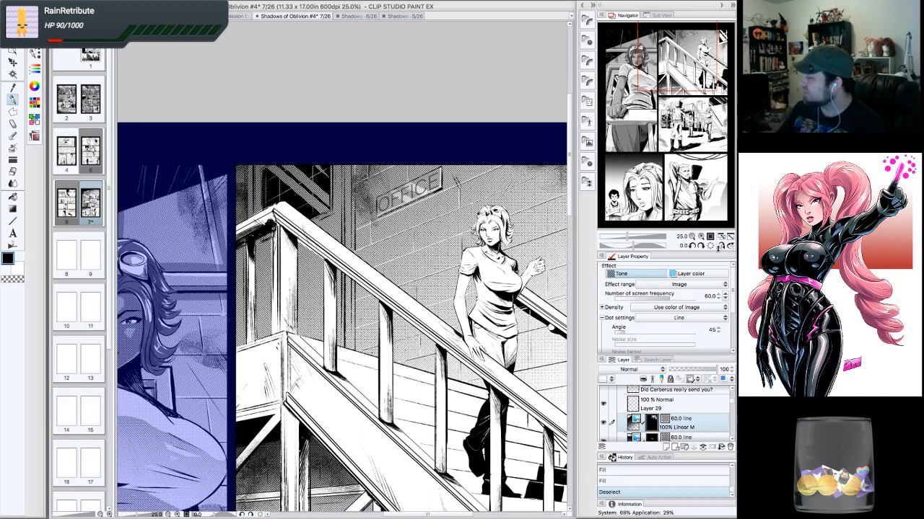
{"action": "left_click", "coordinate": [700, 236]}
{"action": "left_click_drag", "start_coordinate": [286, 228], "coordinate": [306, 247]}
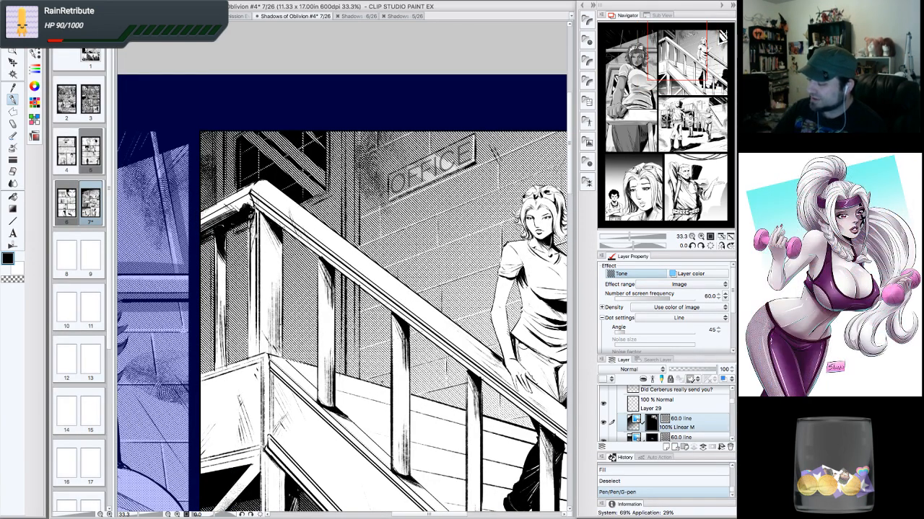
{"action": "left_click", "coordinate": [692, 236]}
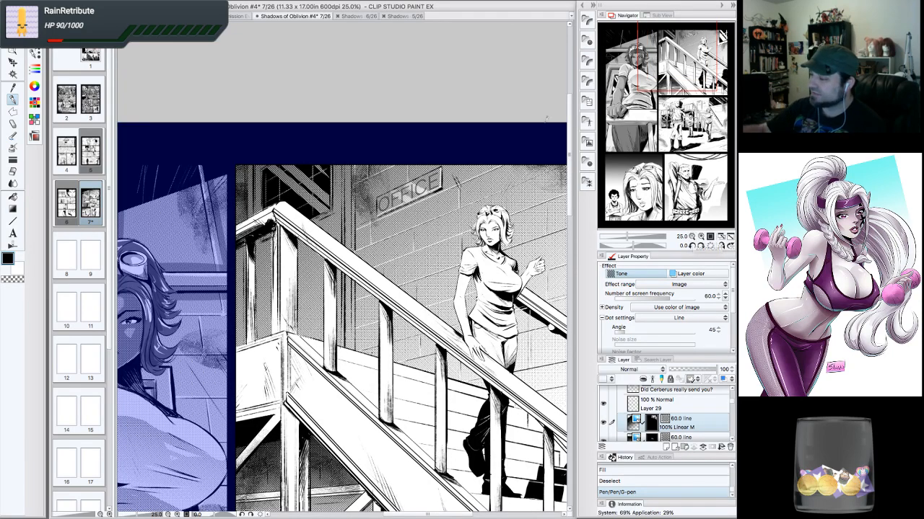
{"action": "mouse_move", "coordinate": [290, 171]}
{"action": "left_mouse_down"}
{"action": "mouse_move", "coordinate": [295, 178]}
{"action": "mouse_move", "coordinate": [272, 170]}
{"action": "mouse_move", "coordinate": [317, 194]}
{"action": "mouse_move", "coordinate": [317, 157]}
{"action": "left_mouse_up"}
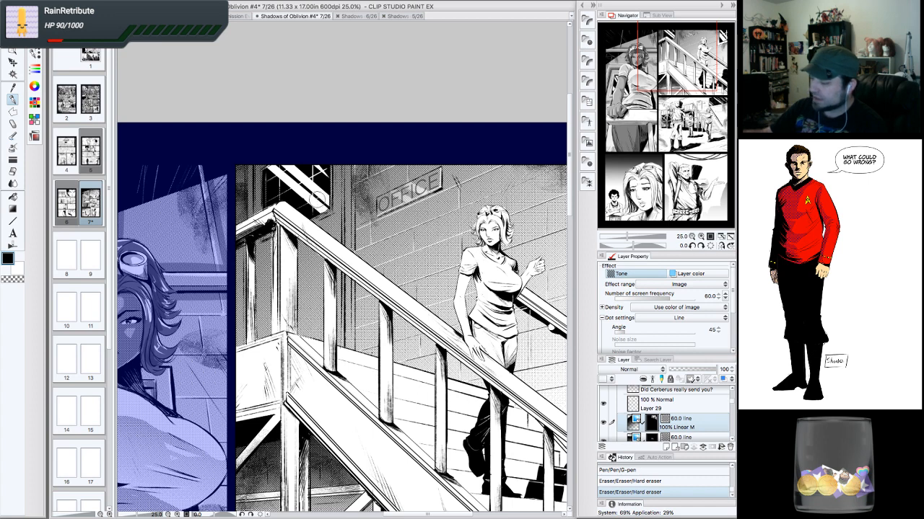
- Switch the drawing colour and add short strokes along the window and wall edge in the stairs panel
{"action": "left_click", "coordinate": [18, 279]}
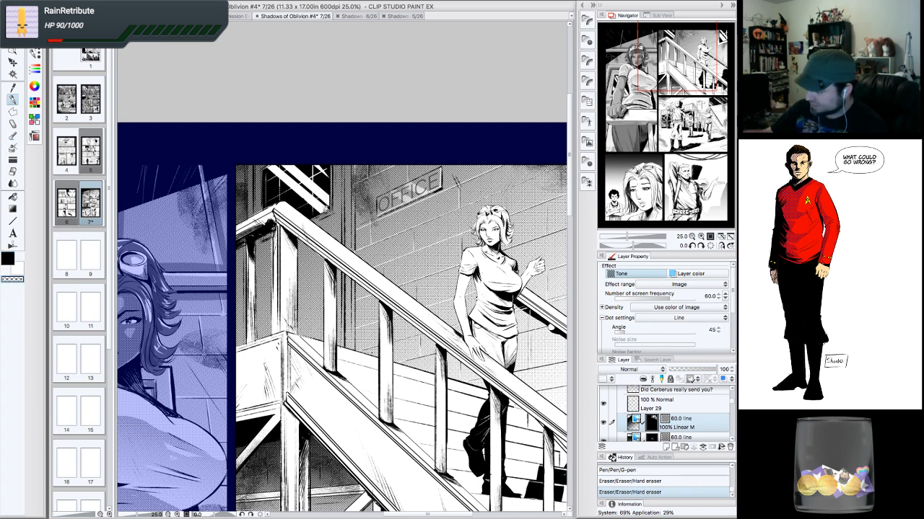
{"action": "left_click_drag", "start_coordinate": [329, 181], "coordinate": [332, 170]}
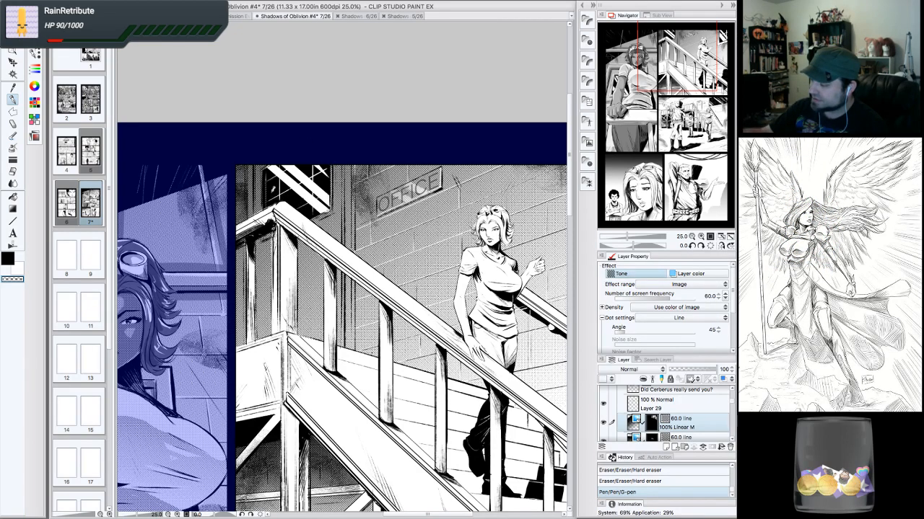
{"action": "left_click_drag", "start_coordinate": [272, 208], "coordinate": [290, 164]}
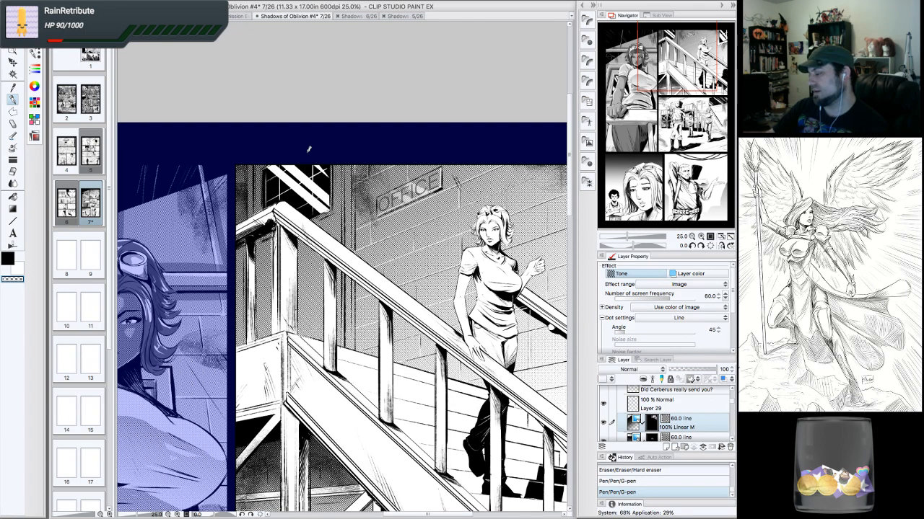
{"action": "left_click", "coordinate": [10, 259]}
{"action": "left_click_drag", "start_coordinate": [274, 225], "coordinate": [273, 267]}
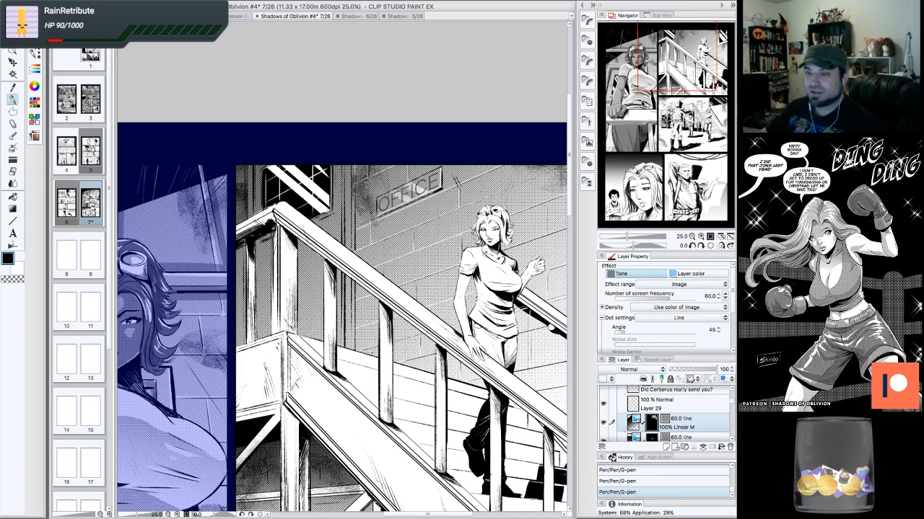
{"action": "mouse_move", "coordinate": [343, 267]}
{"action": "left_mouse_down"}
{"action": "mouse_move", "coordinate": [348, 256]}
{"action": "mouse_move", "coordinate": [344, 264]}
{"action": "left_mouse_up"}
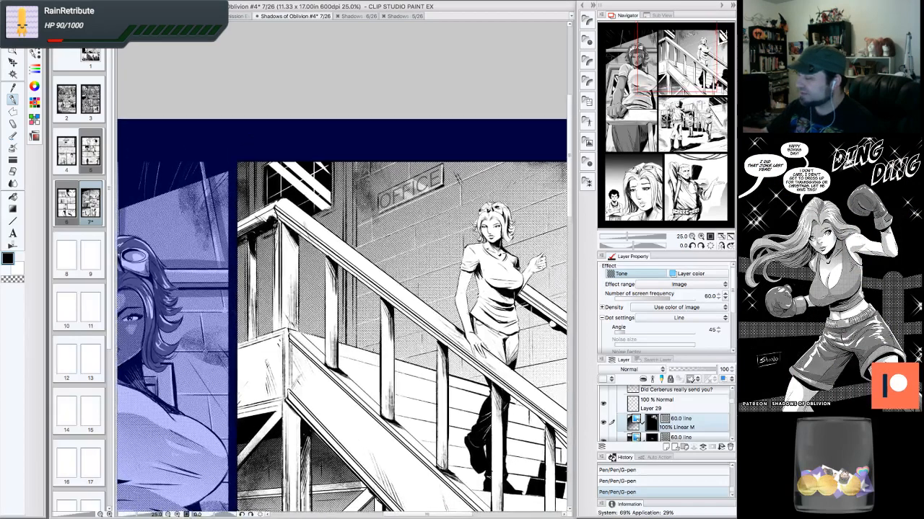
- Review the stairs panel at several zoom levels and save the comic file
{"action": "left_click", "coordinate": [692, 237]}
{"action": "left_click_drag", "start_coordinate": [674, 113], "coordinate": [678, 119]}
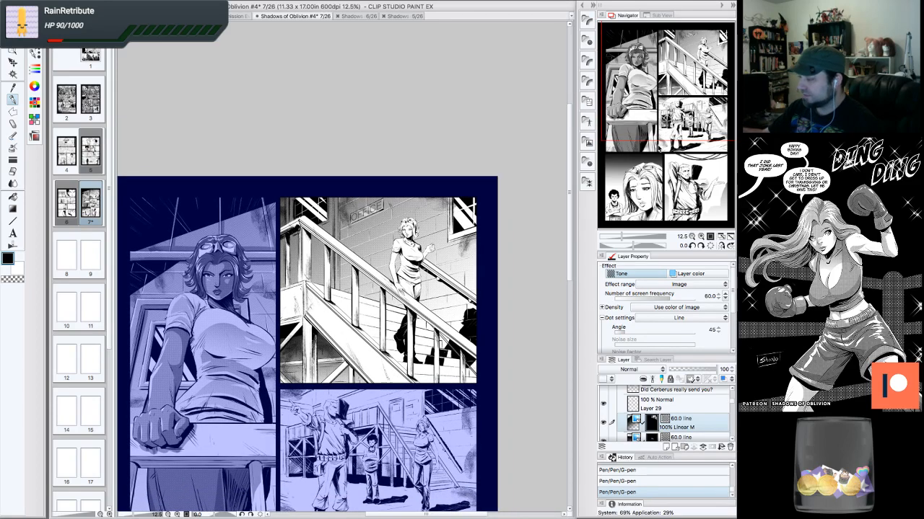
{"action": "left_click_drag", "start_coordinate": [666, 140], "coordinate": [662, 142]}
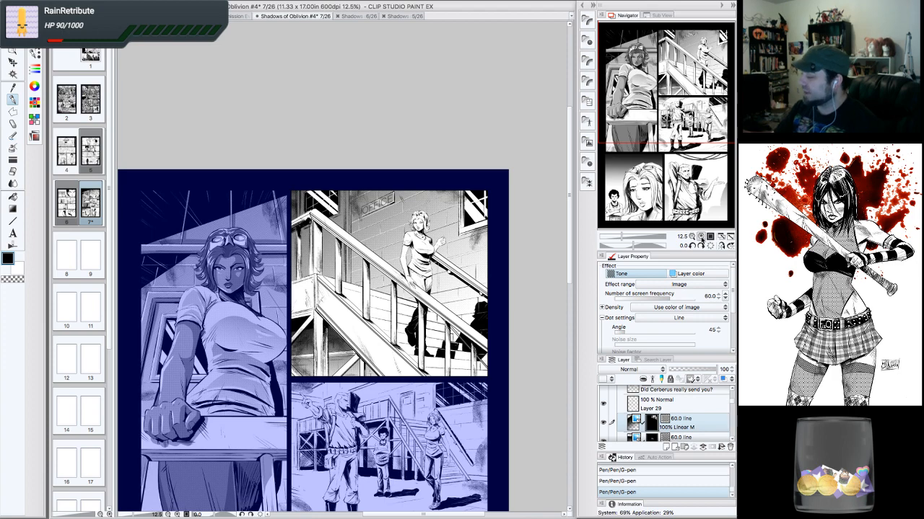
{"action": "left_click", "coordinate": [701, 236]}
{"action": "left_click_drag", "start_coordinate": [694, 79], "coordinate": [698, 78]}
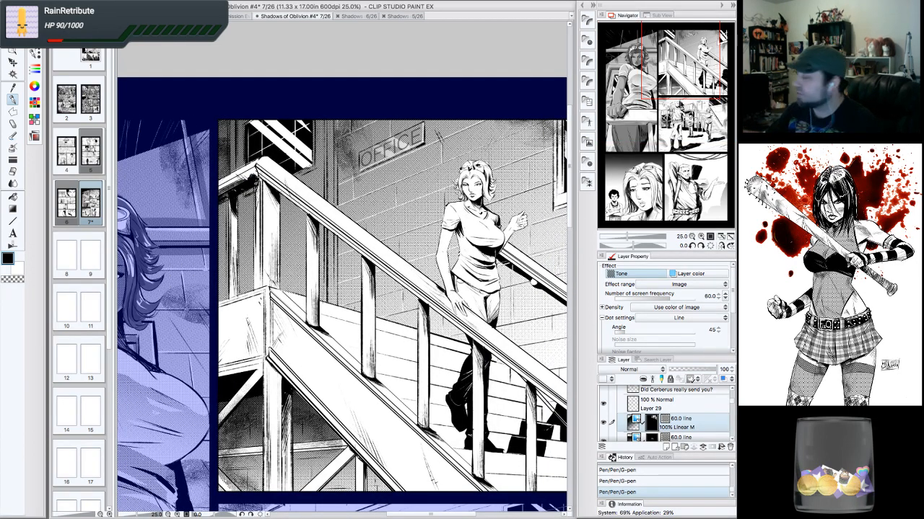
{"action": "left_click_drag", "start_coordinate": [687, 92], "coordinate": [687, 93]}
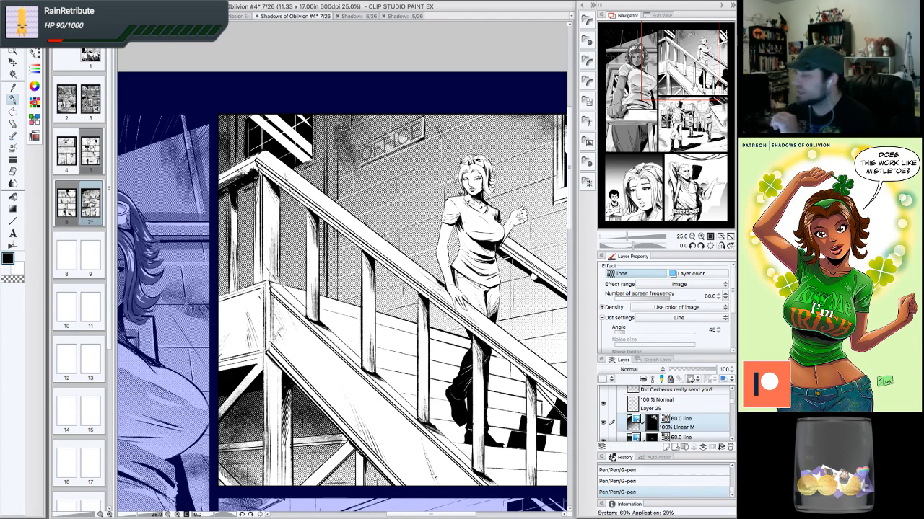
{"action": "scroll", "coordinate": [343, 288], "scroll_direction": "right", "scroll_amount": 4}
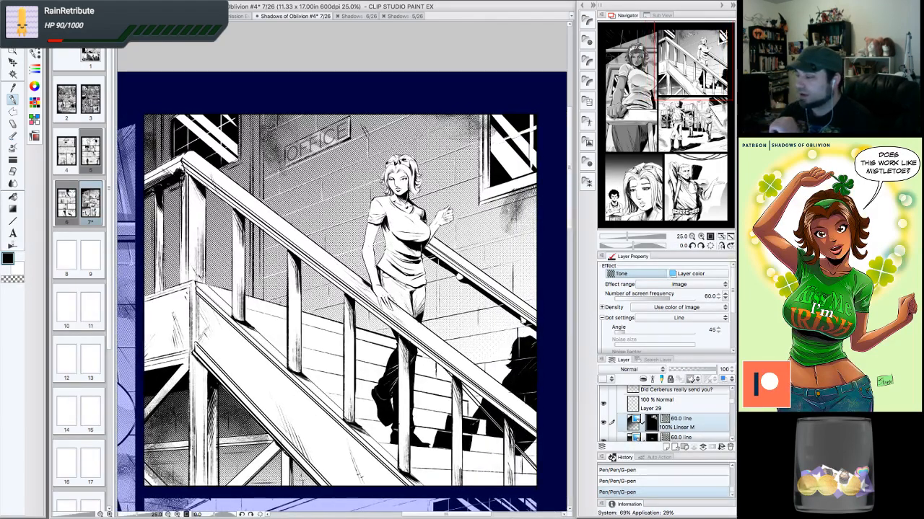
{"action": "left_click_drag", "start_coordinate": [342, 288], "coordinate": [351, 278]}
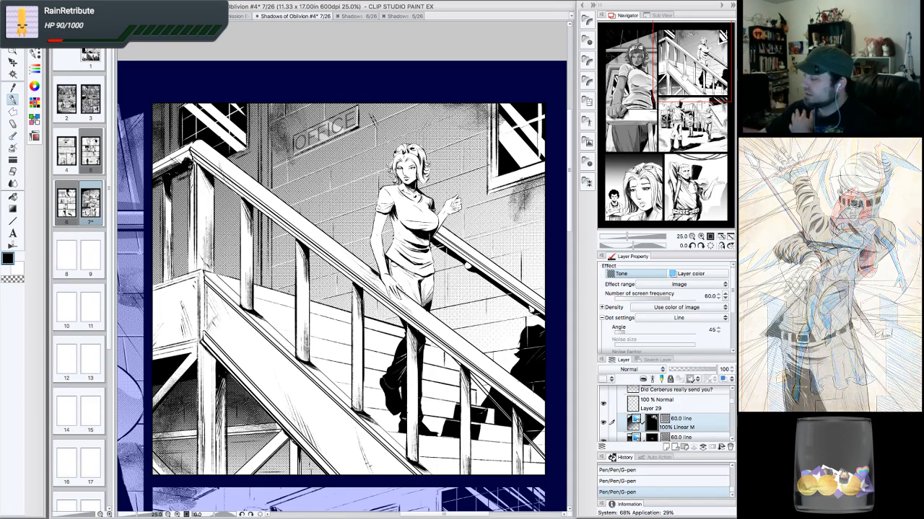
{"action": "left_click_drag", "start_coordinate": [346, 274], "coordinate": [296, 285]}
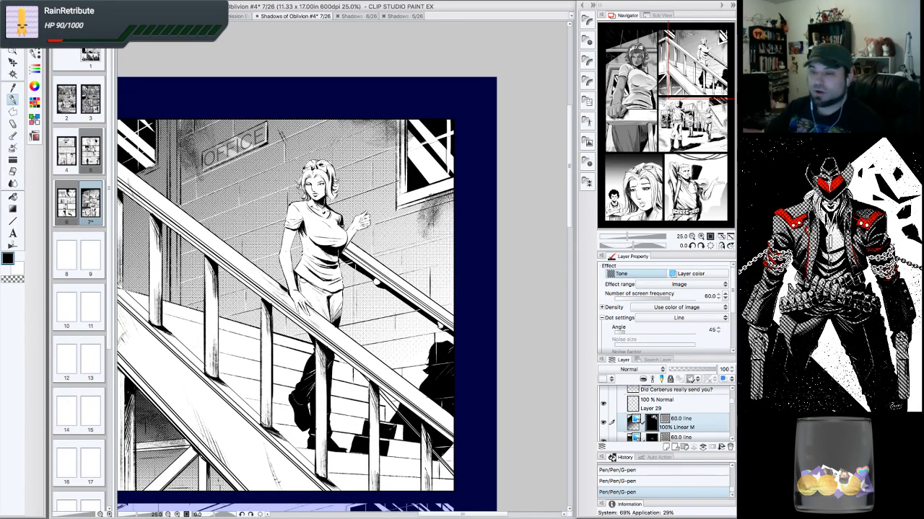
{"action": "left_click_drag", "start_coordinate": [314, 288], "coordinate": [379, 256]}
{"action": "key", "text": "super+minus"}
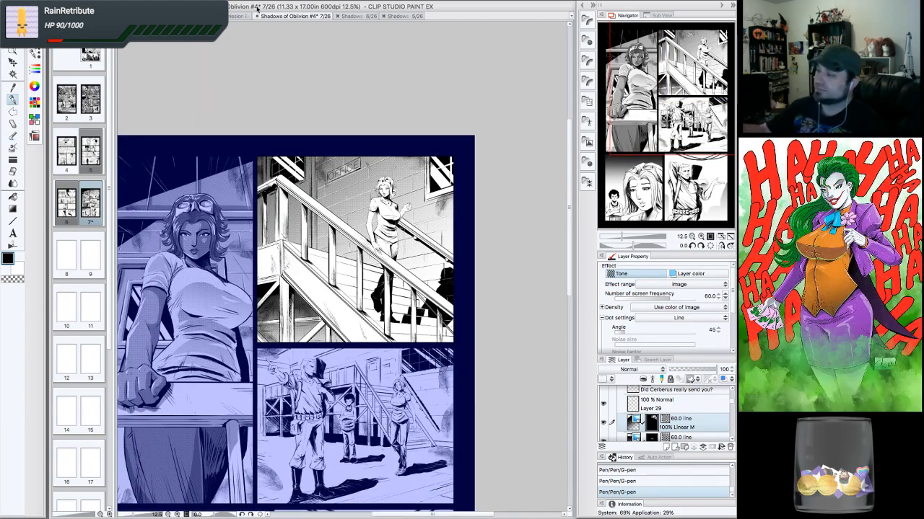
{"action": "left_click", "coordinate": [98, 2]}
{"action": "left_click", "coordinate": [116, 57]}
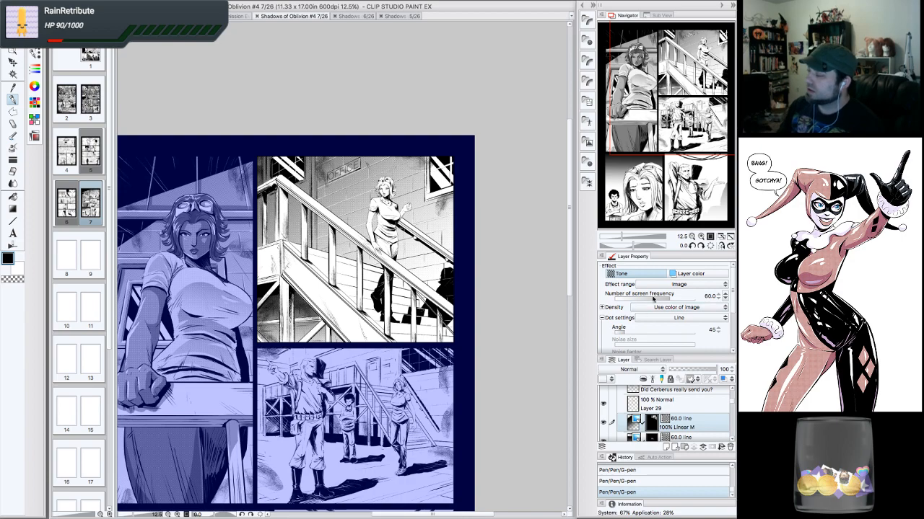
- Examine the stairs panel closely, zooming in on the window at its upper-left corner
{"action": "triple_click", "coordinate": [701, 236]}
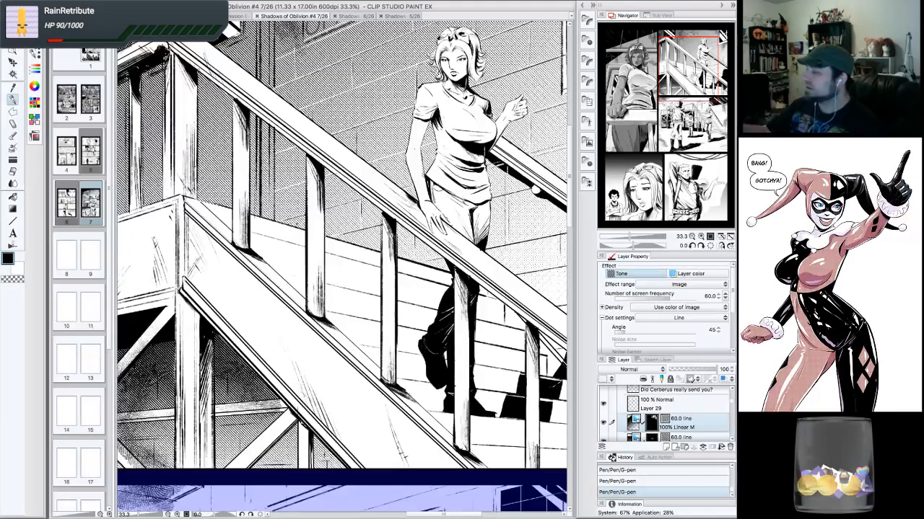
{"action": "left_click_drag", "start_coordinate": [695, 77], "coordinate": [678, 44]}
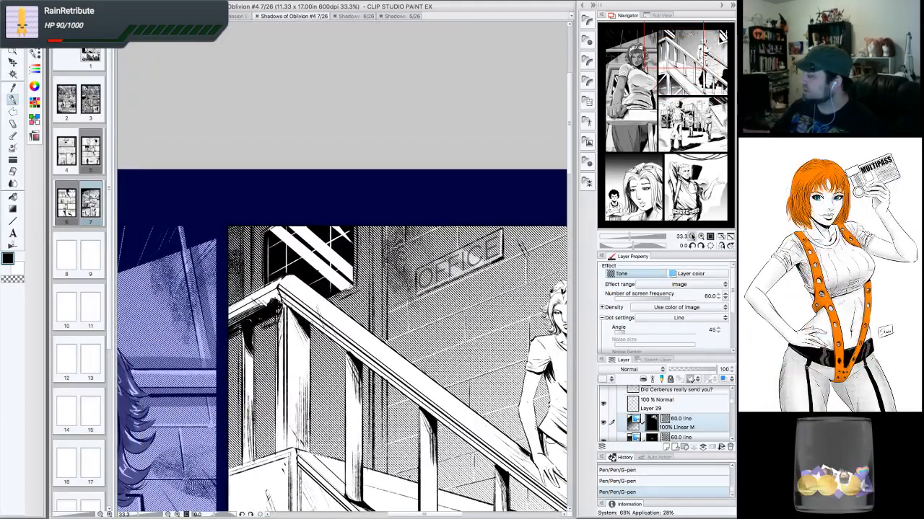
{"action": "triple_click", "coordinate": [692, 236]}
{"action": "left_click_drag", "start_coordinate": [686, 151], "coordinate": [683, 38]}
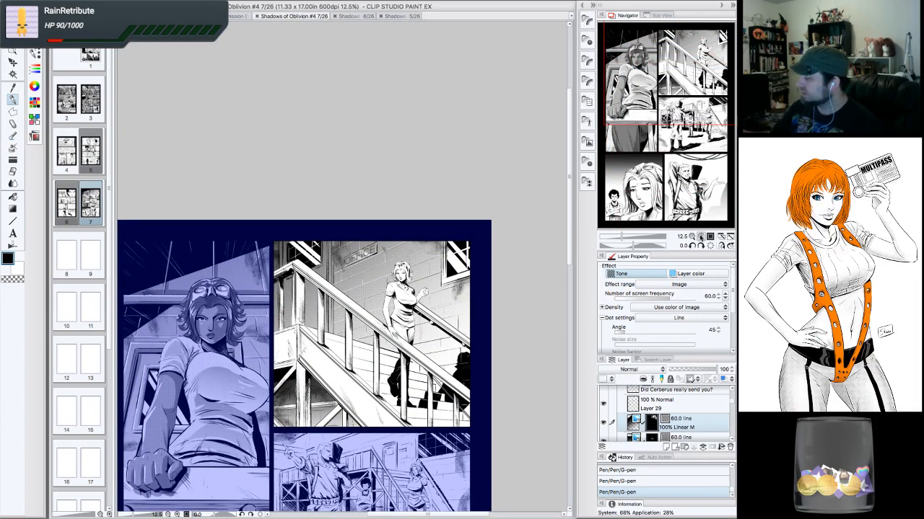
{"action": "left_click", "coordinate": [701, 237]}
{"action": "left_click", "coordinate": [701, 237]}
{"action": "left_click_drag", "start_coordinate": [703, 101], "coordinate": [702, 42]}
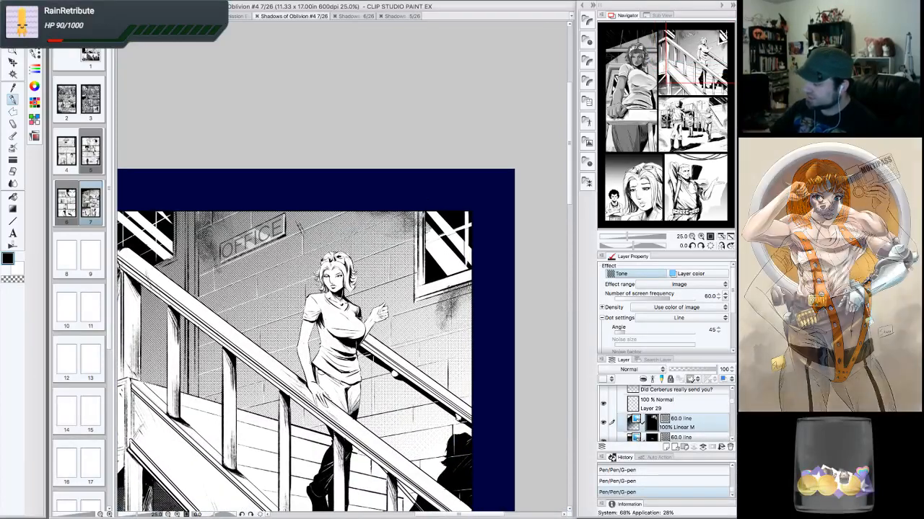
{"action": "mouse_move", "coordinate": [425, 213]}
{"action": "left_mouse_down"}
{"action": "mouse_move", "coordinate": [418, 297]}
{"action": "mouse_move", "coordinate": [473, 280]}
{"action": "mouse_move", "coordinate": [466, 276]}
{"action": "left_mouse_up"}
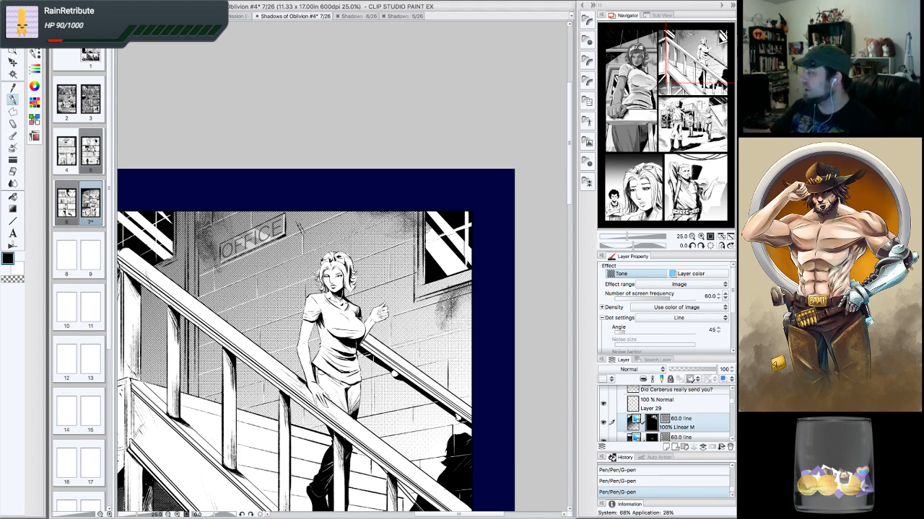
{"action": "left_click_drag", "start_coordinate": [354, 289], "coordinate": [520, 311]}
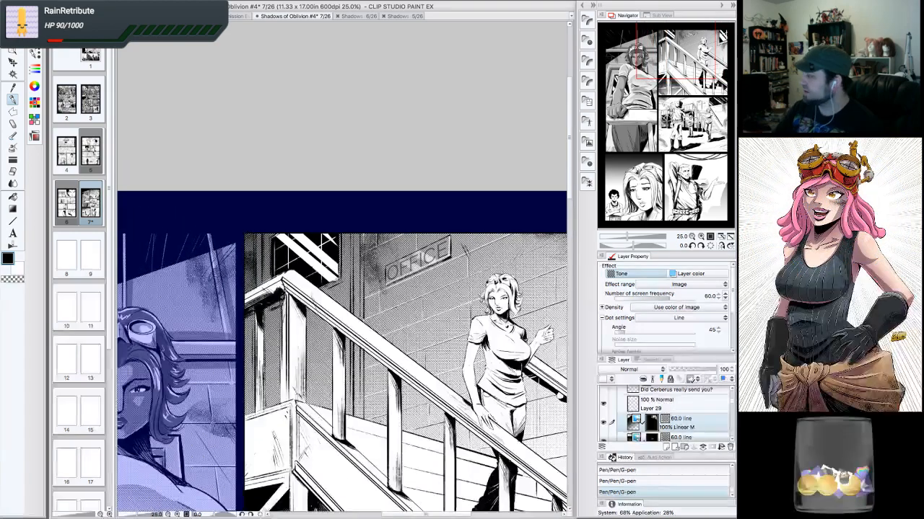
{"action": "left_click", "coordinate": [692, 237]}
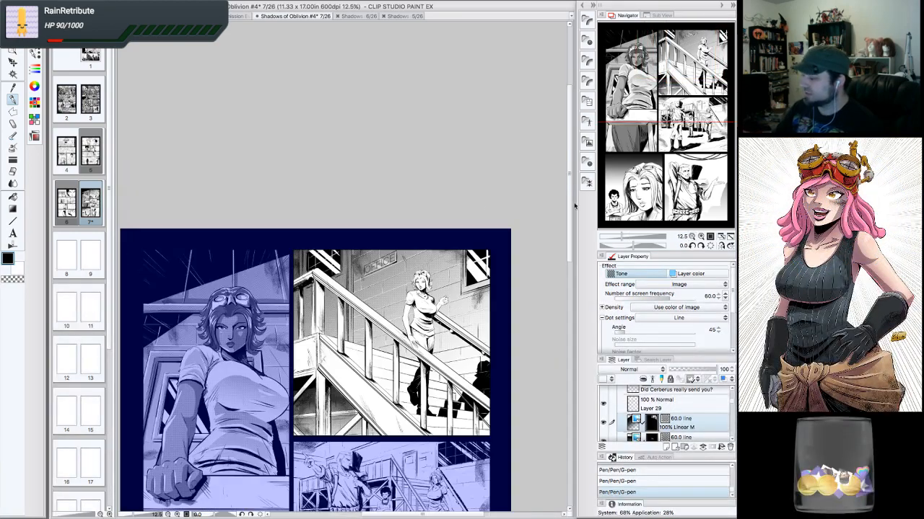
{"action": "left_click", "coordinate": [700, 237]}
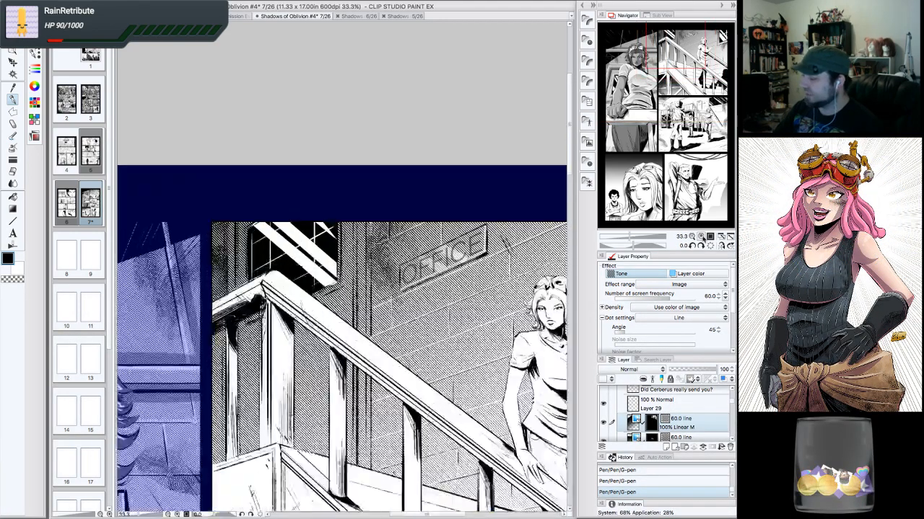
{"action": "left_click", "coordinate": [701, 236]}
{"action": "left_click_drag", "start_coordinate": [676, 38], "coordinate": [671, 37]}
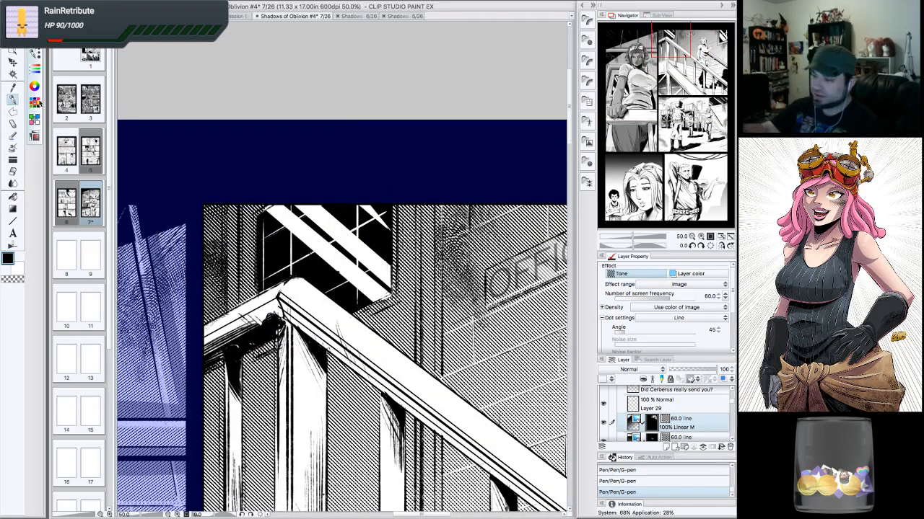
- Draw a polyline marquee selection around the window area at the top-left of the stairs panel
{"action": "left_click", "coordinate": [13, 112]}
{"action": "left_click", "coordinate": [265, 212]}
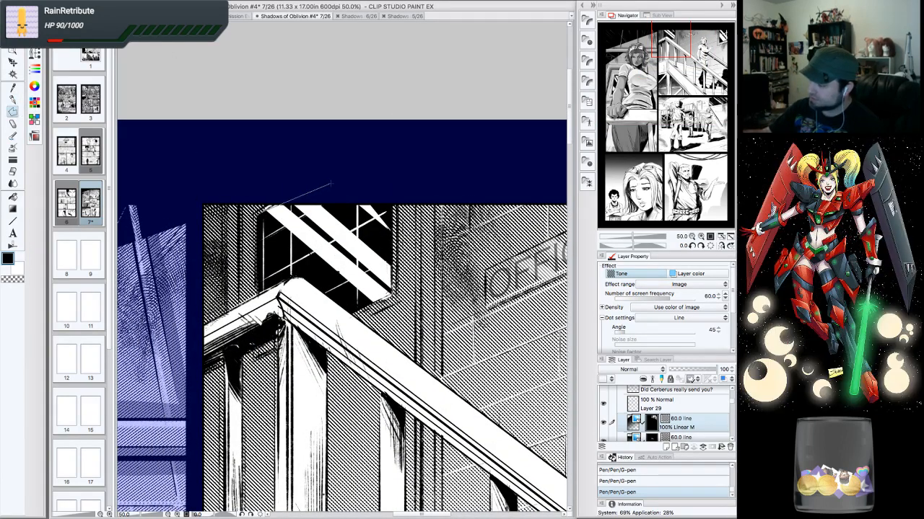
{"action": "left_click", "coordinate": [377, 159]}
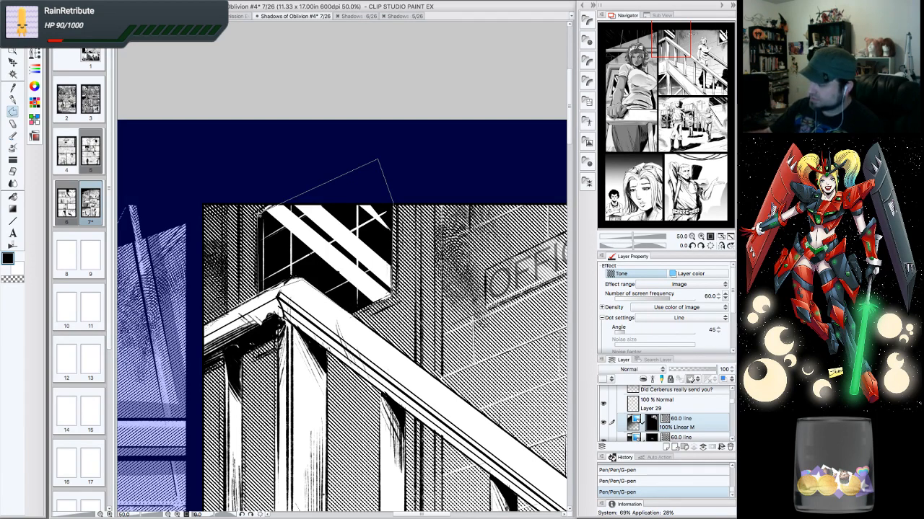
{"action": "left_click", "coordinate": [259, 214]}
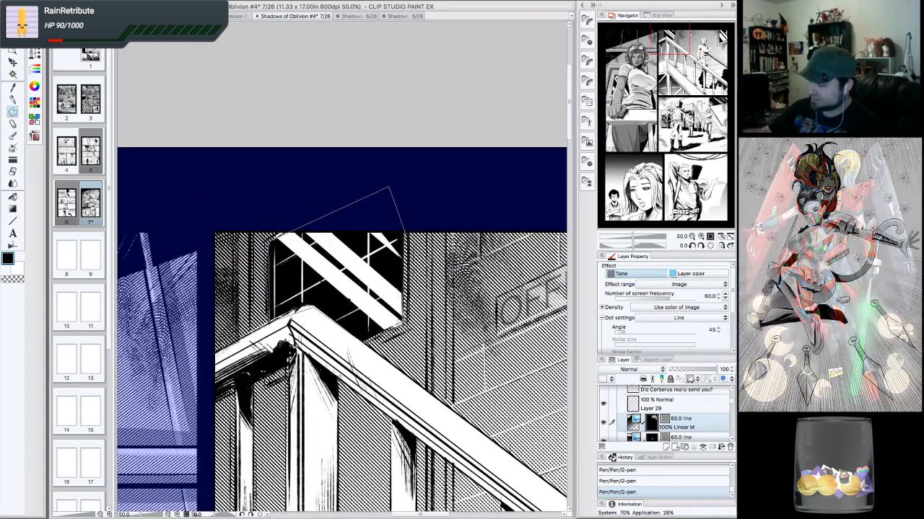
{"action": "left_click", "coordinate": [271, 242]}
- Apply the 27.5 line 20% Circle dot tone material to the selection and set its screen frequency to 60.0
{"action": "left_click", "coordinate": [588, 20]}
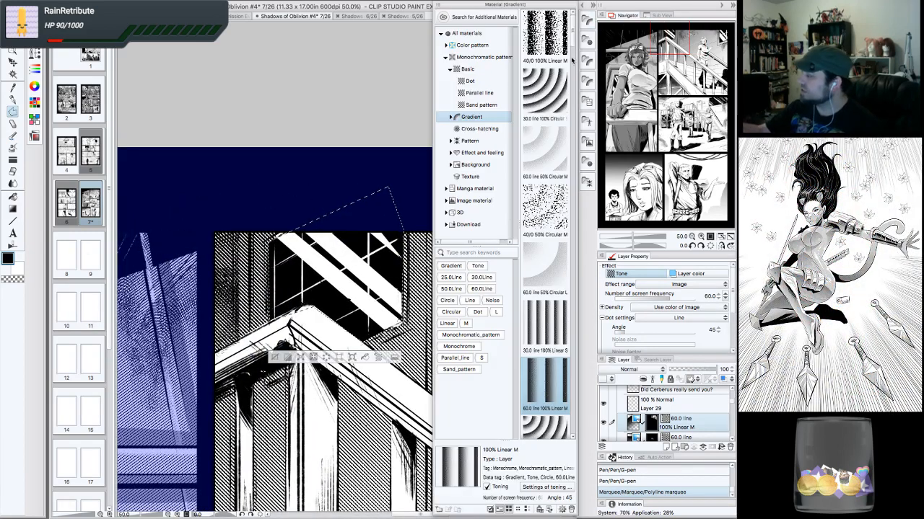
{"action": "left_click", "coordinate": [489, 80]}
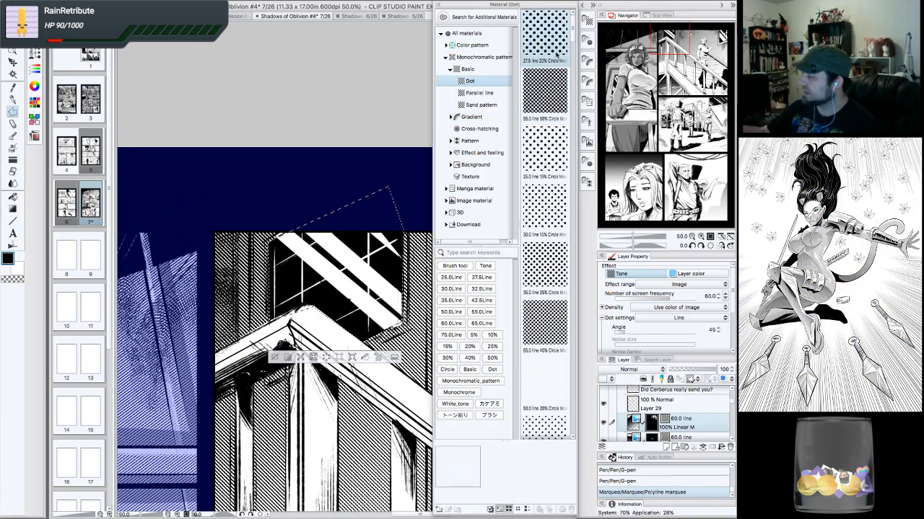
{"action": "left_click_drag", "start_coordinate": [555, 40], "coordinate": [368, 248]}
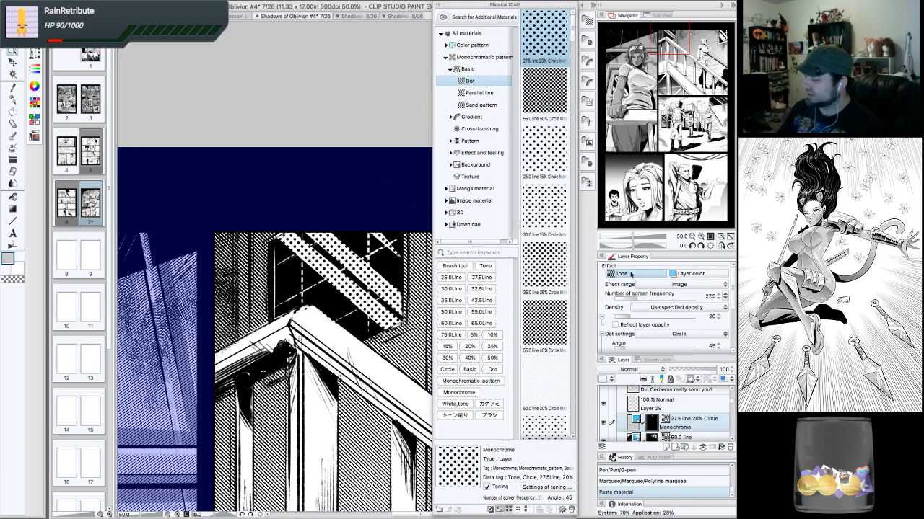
{"action": "left_click", "coordinate": [726, 297]}
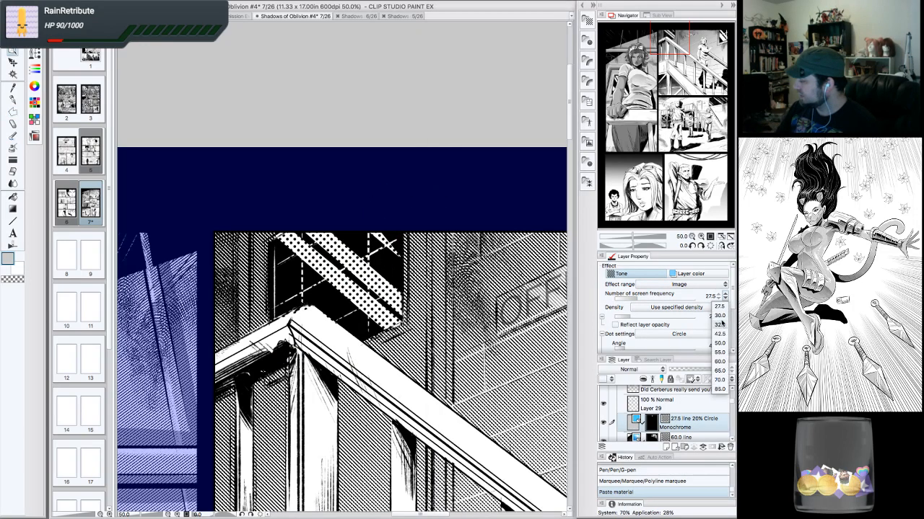
{"action": "left_click", "coordinate": [720, 319]}
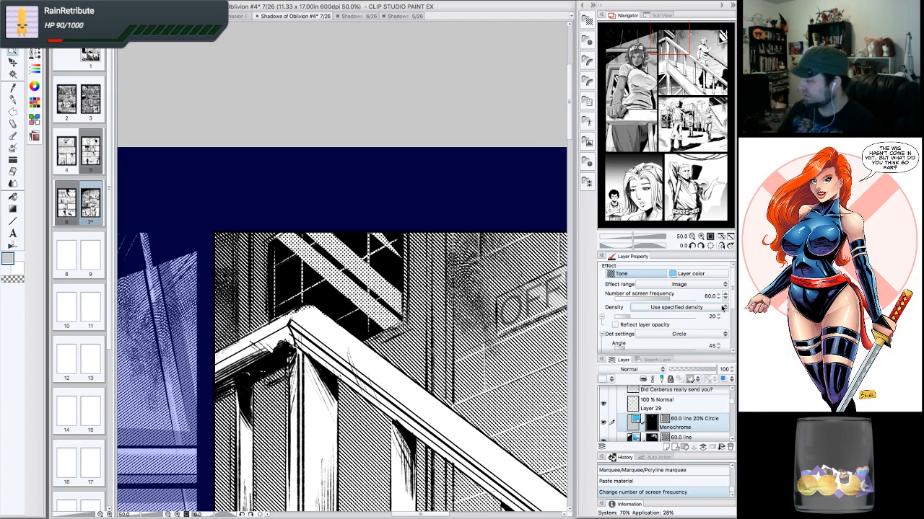
- Erase a stray tone mark in the stairs panel just below the window
{"action": "left_click", "coordinate": [691, 237]}
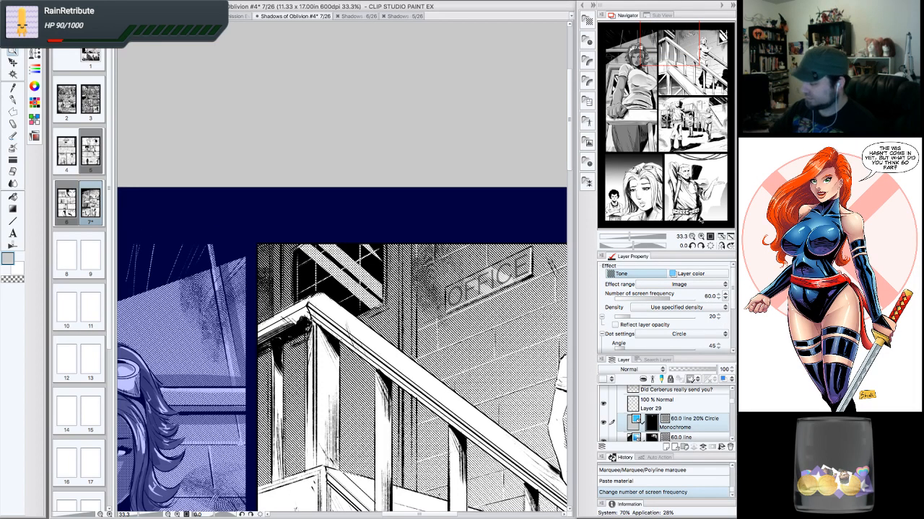
{"action": "mouse_move", "coordinate": [303, 299]}
{"action": "left_mouse_down"}
{"action": "mouse_move", "coordinate": [328, 303]}
{"action": "mouse_move", "coordinate": [319, 295]}
{"action": "left_mouse_up"}
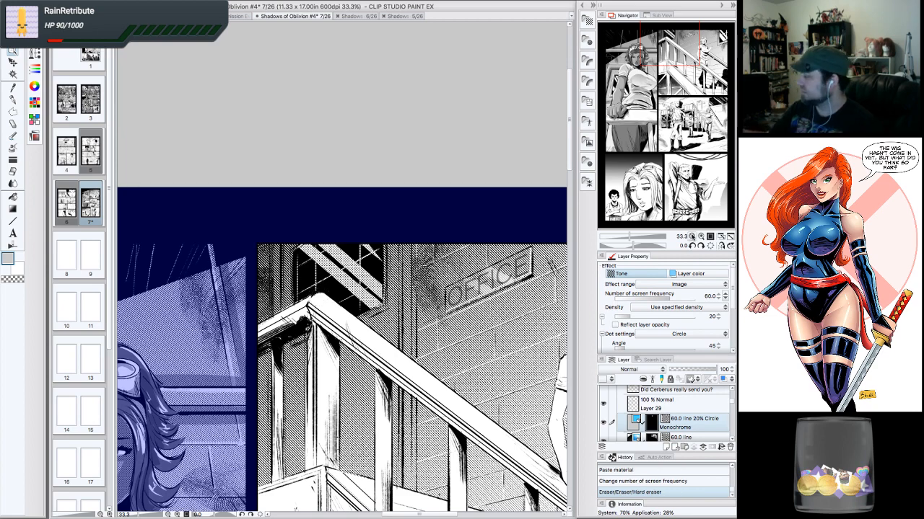
- Review the first panel and the stairs panel at several zoom levels, panning between them
{"action": "left_click", "coordinate": [691, 237]}
{"action": "left_click", "coordinate": [691, 237]}
{"action": "left_click", "coordinate": [691, 237]}
{"action": "left_click", "coordinate": [692, 237]}
{"action": "left_click", "coordinate": [691, 237]}
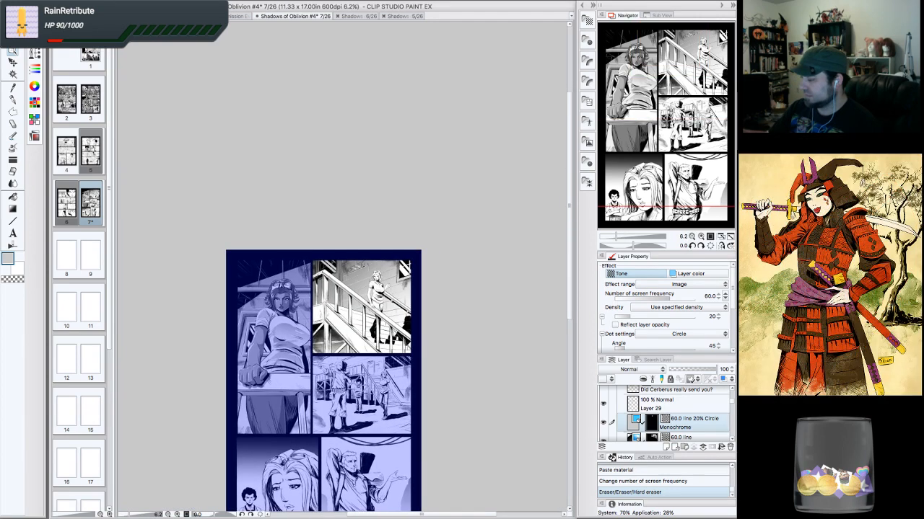
{"action": "left_click", "coordinate": [699, 237]}
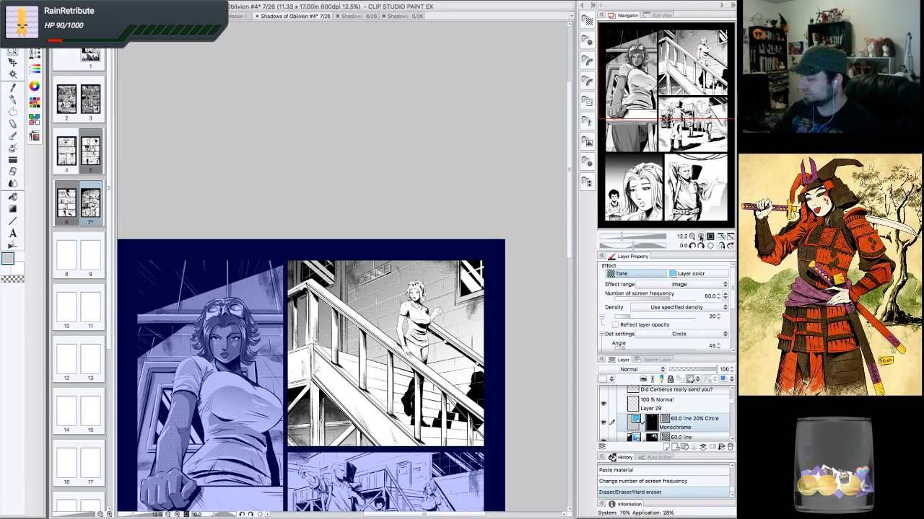
{"action": "left_click", "coordinate": [700, 237]}
{"action": "left_click_drag", "start_coordinate": [696, 111], "coordinate": [664, 60]}
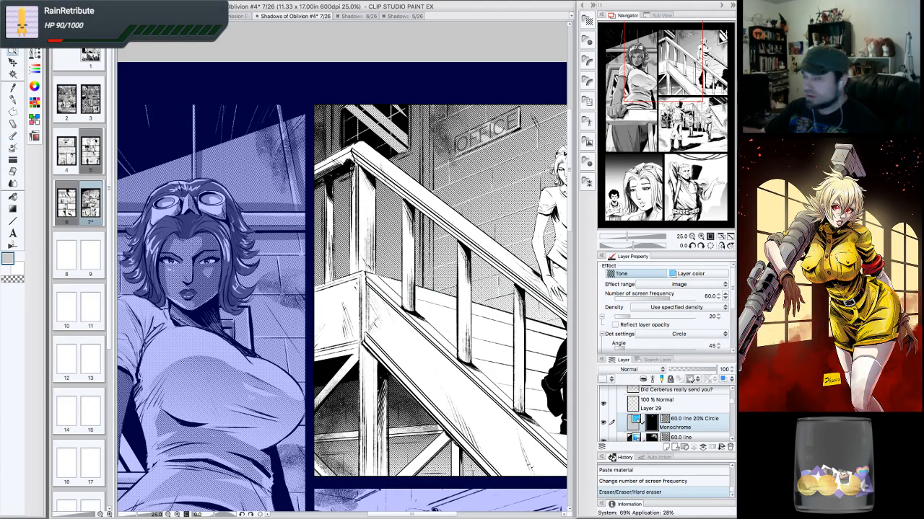
{"action": "left_click_drag", "start_coordinate": [675, 84], "coordinate": [696, 112]}
{"action": "left_click", "coordinate": [692, 236]}
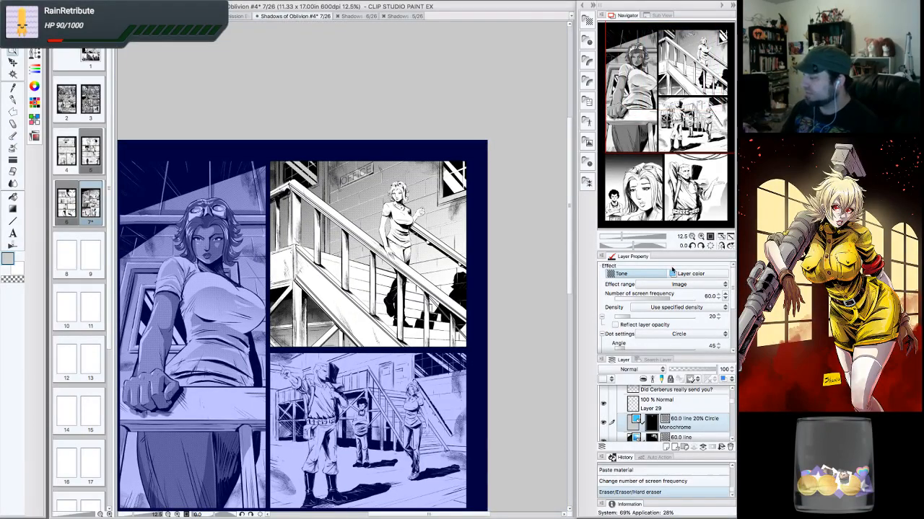
{"action": "left_click", "coordinate": [701, 237]}
{"action": "left_click_drag", "start_coordinate": [683, 87], "coordinate": [664, 54]}
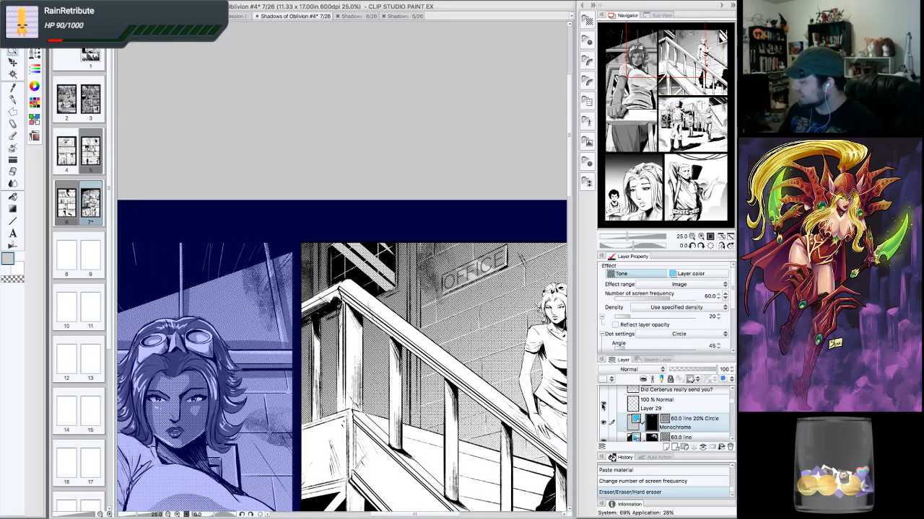
{"action": "left_click", "coordinate": [687, 437]}
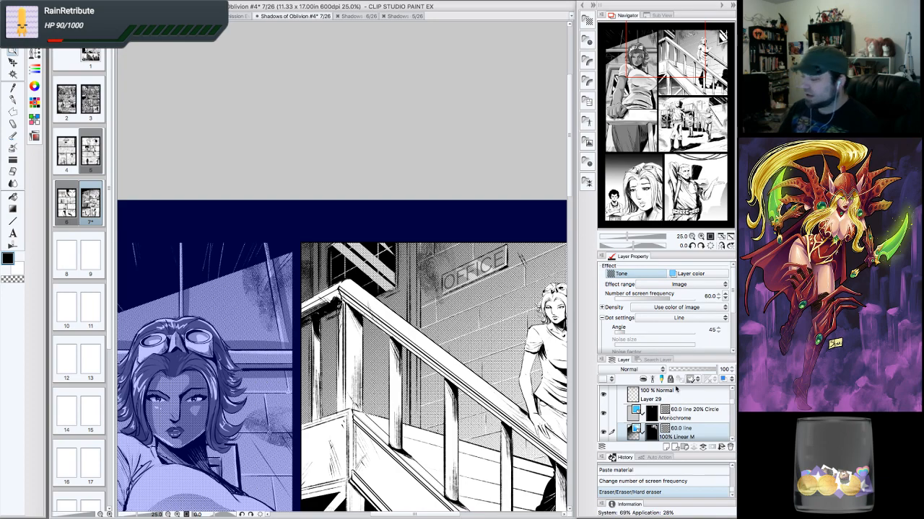
{"action": "left_click_drag", "start_coordinate": [678, 57], "coordinate": [657, 80]}
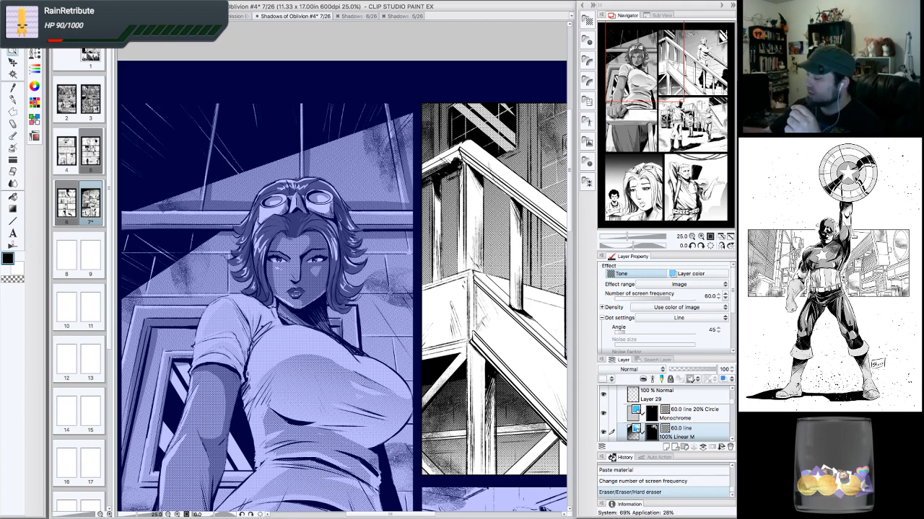
{"action": "left_click_drag", "start_coordinate": [676, 65], "coordinate": [669, 83]}
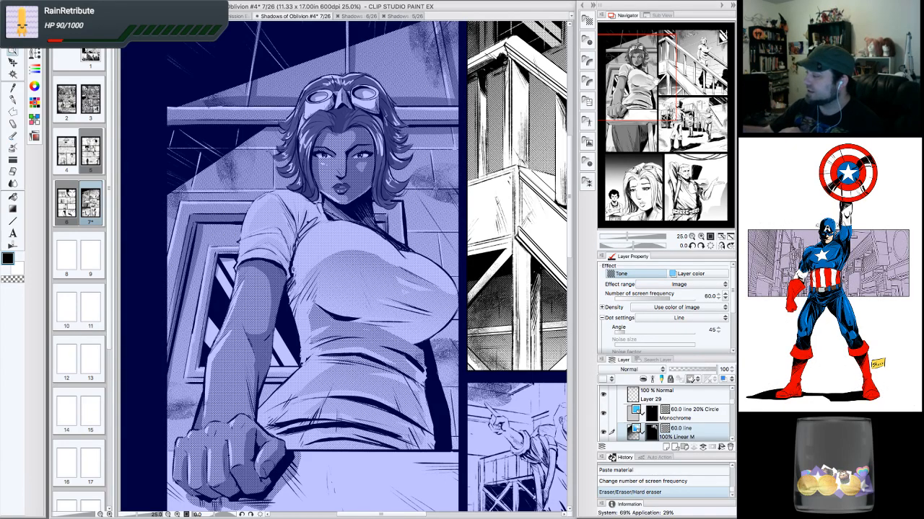
{"action": "left_click_drag", "start_coordinate": [654, 81], "coordinate": [688, 54]}
{"action": "left_click", "coordinate": [701, 237]}
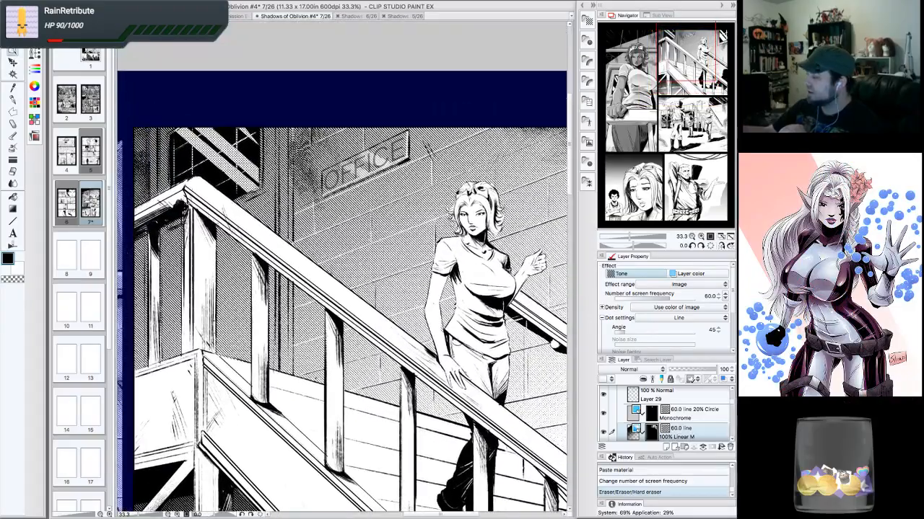
{"action": "left_click", "coordinate": [691, 237]}
{"action": "left_click_drag", "start_coordinate": [695, 96], "coordinate": [669, 40]}
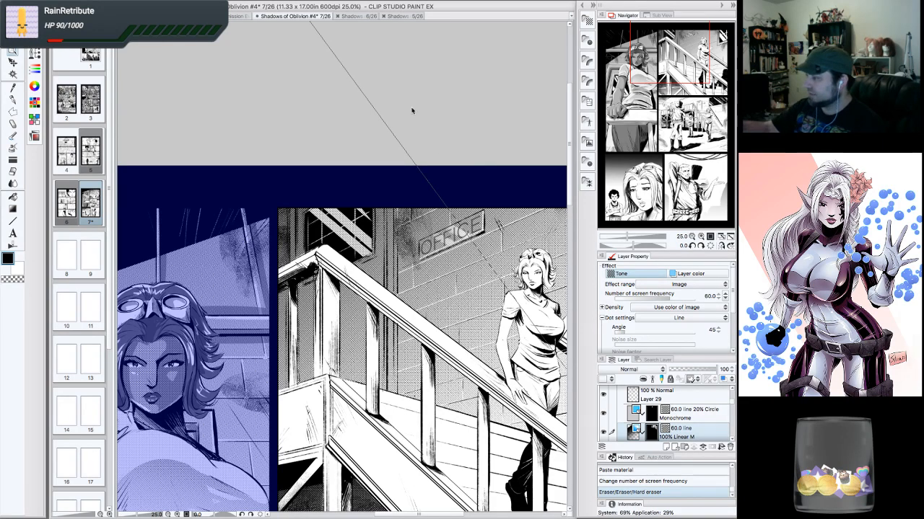
- Add a new raster layer above the circle dot tone layer and set its opacity to 30%
{"action": "scroll", "coordinate": [714, 430], "scroll_direction": "up", "scroll_amount": 1}
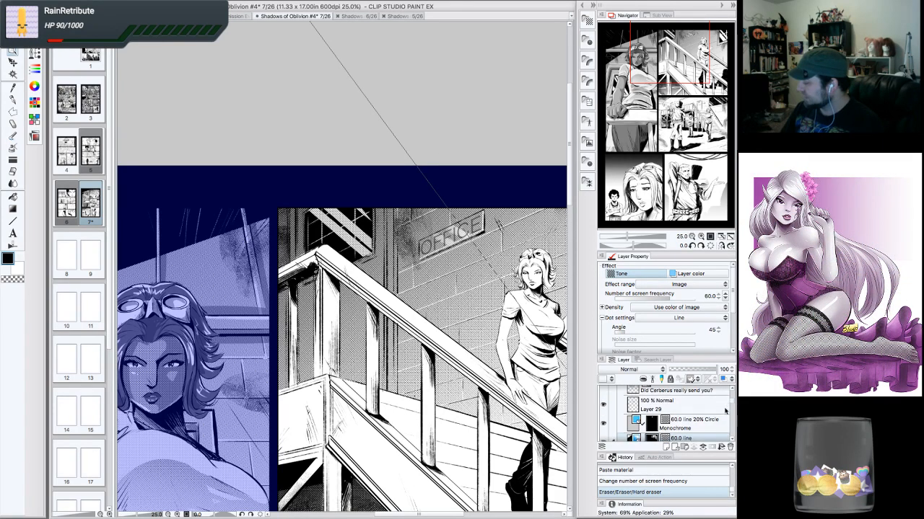
{"action": "left_click", "coordinate": [697, 431]}
{"action": "left_click", "coordinate": [664, 447]}
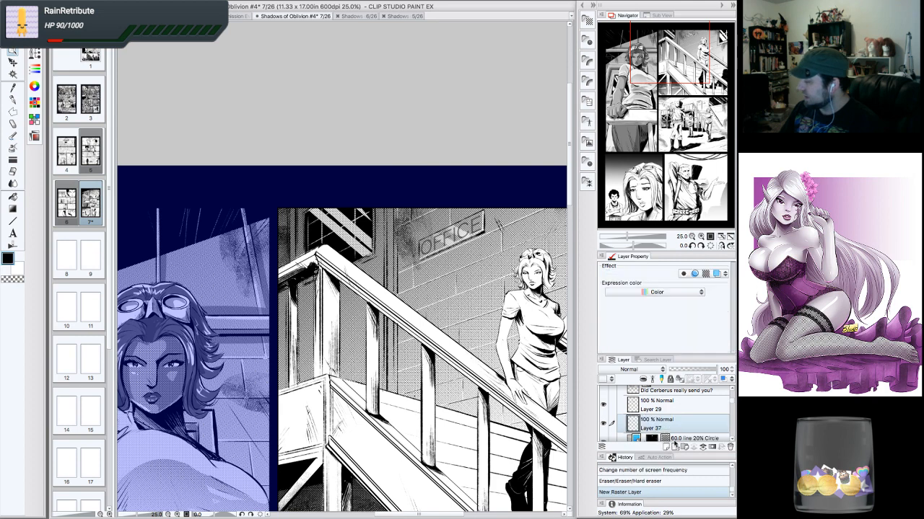
{"action": "left_click", "coordinate": [12, 100]}
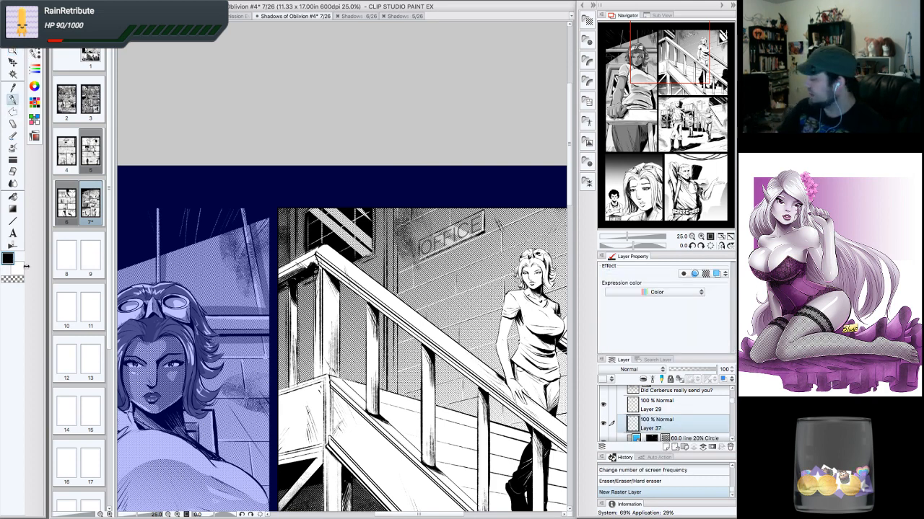
{"action": "left_click_drag", "start_coordinate": [721, 369], "coordinate": [688, 370]}
{"action": "left_click", "coordinate": [731, 368]}
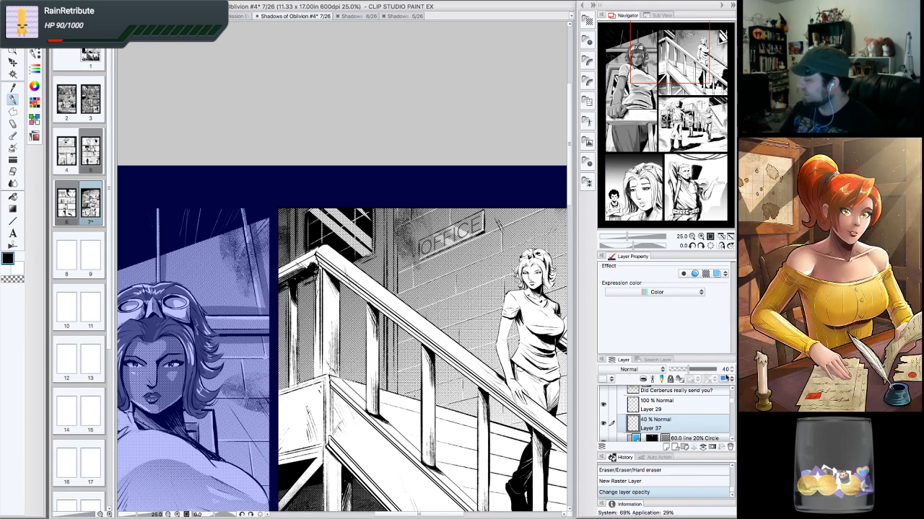
{"action": "left_click", "coordinate": [731, 376]}
{"action": "left_click", "coordinate": [731, 376]}
{"action": "left_click", "coordinate": [731, 376]}
{"action": "left_click", "coordinate": [730, 376]}
- Draw and erase G-pen strokes around the window and railing post at the stairs panel's upper left
{"action": "left_click", "coordinate": [700, 236]}
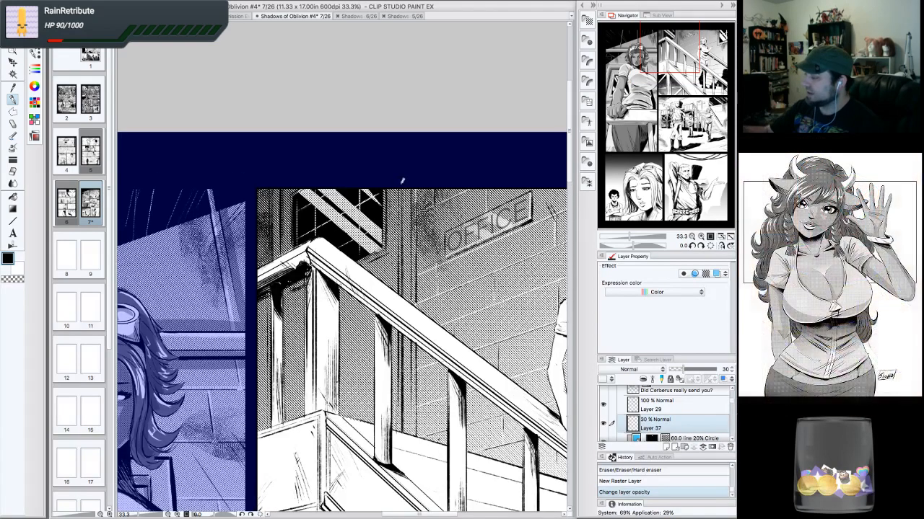
{"action": "mouse_move", "coordinate": [415, 193]}
{"action": "left_mouse_down"}
{"action": "mouse_move", "coordinate": [418, 291]}
{"action": "mouse_move", "coordinate": [420, 130]}
{"action": "left_mouse_up"}
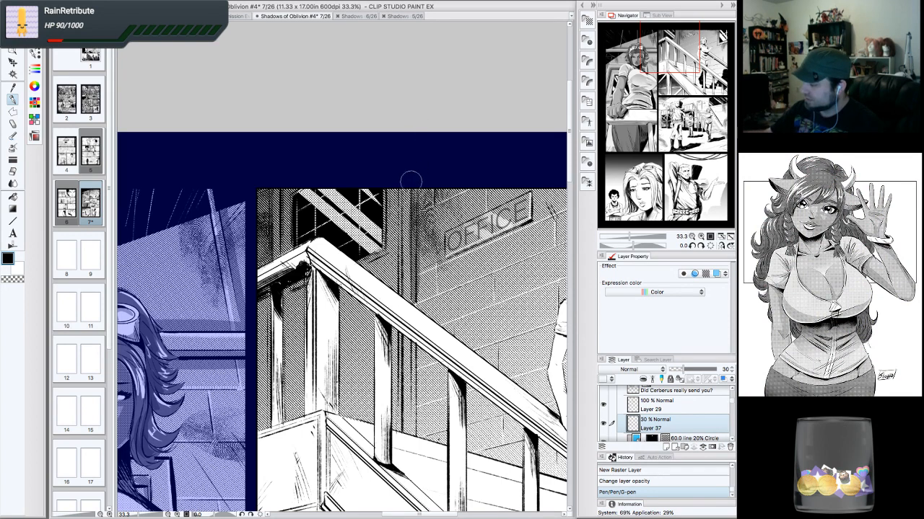
{"action": "left_click_drag", "start_coordinate": [408, 215], "coordinate": [407, 282]}
{"action": "left_click_drag", "start_coordinate": [416, 238], "coordinate": [417, 280]}
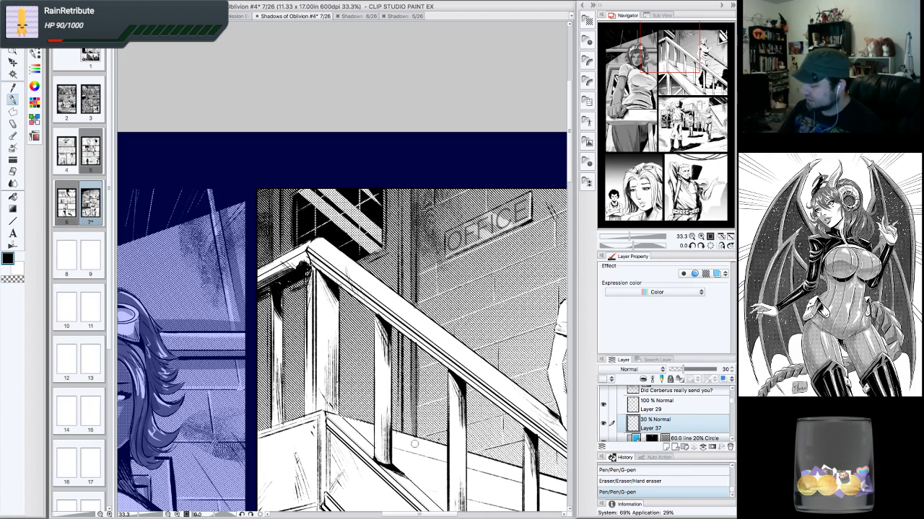
{"action": "left_click_drag", "start_coordinate": [413, 439], "coordinate": [411, 422]}
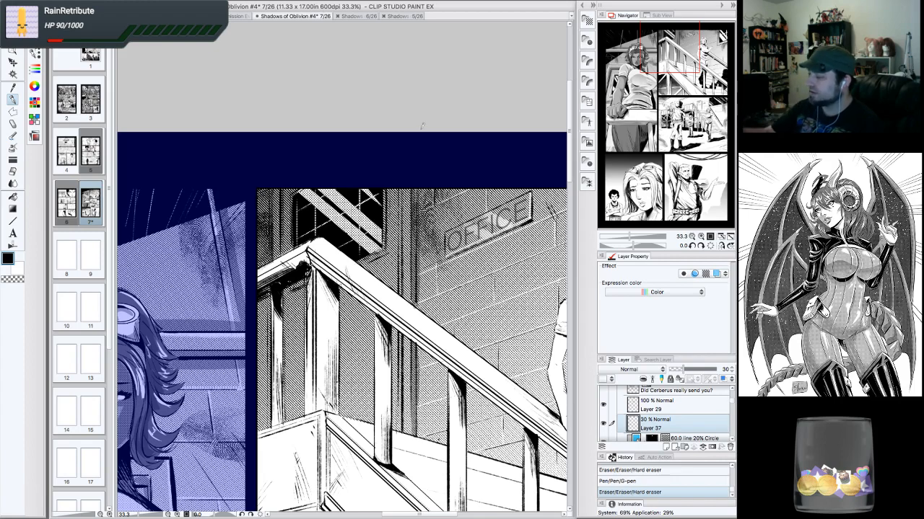
{"action": "mouse_move", "coordinate": [367, 264]}
{"action": "left_mouse_down"}
{"action": "mouse_move", "coordinate": [384, 257]}
{"action": "mouse_move", "coordinate": [391, 231]}
{"action": "left_mouse_up"}
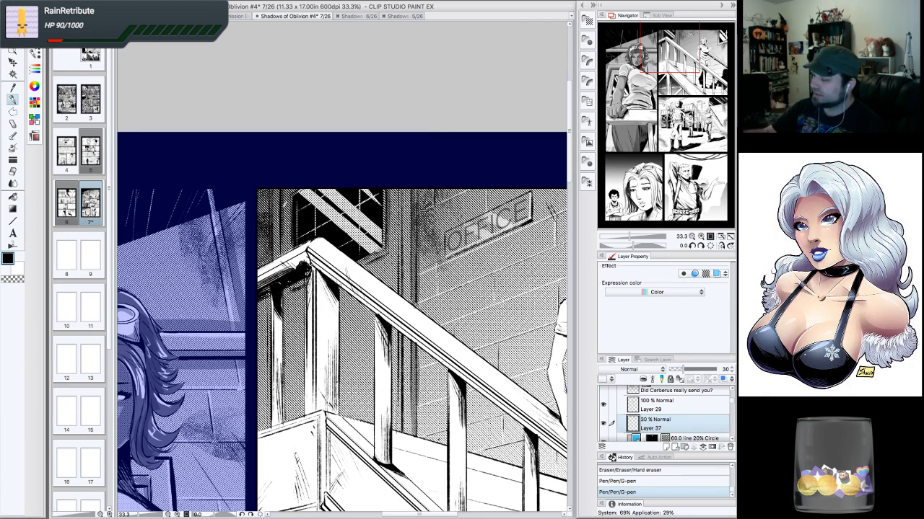
{"action": "left_click_drag", "start_coordinate": [285, 249], "coordinate": [284, 183]}
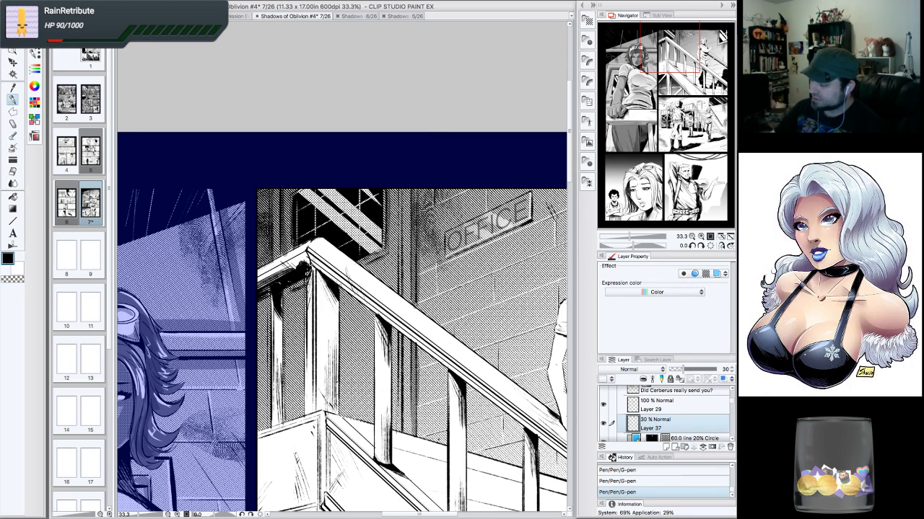
{"action": "left_click_drag", "start_coordinate": [287, 254], "coordinate": [294, 245]}
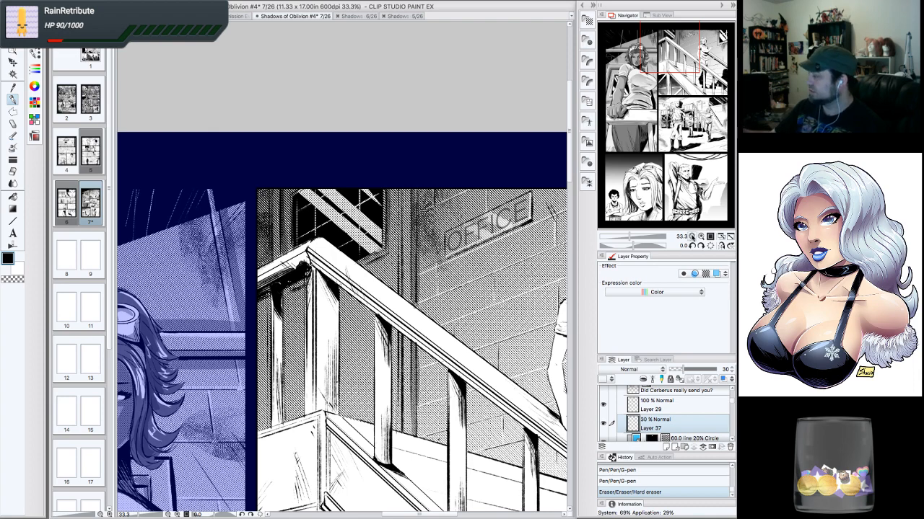
- Add small pen marks near the stairs panel's right edge
{"action": "key", "text": "ctrl+minus"}
{"action": "key", "text": "ctrl+minus"}
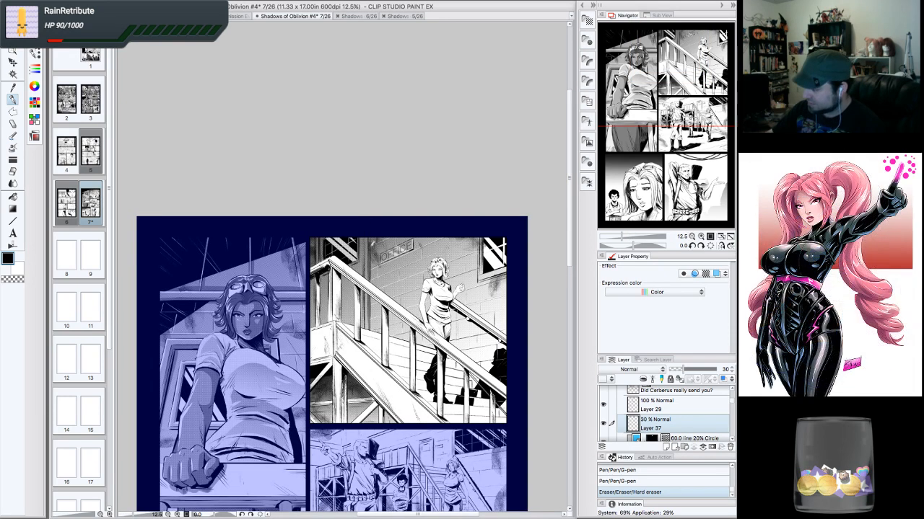
{"action": "left_click", "coordinate": [576, 214]}
{"action": "left_click", "coordinate": [500, 341]}
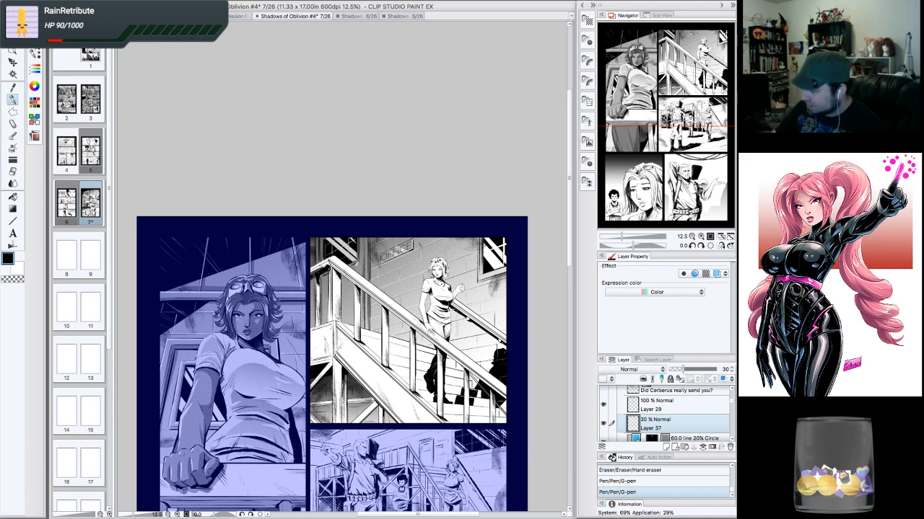
{"action": "left_click", "coordinate": [500, 341]}
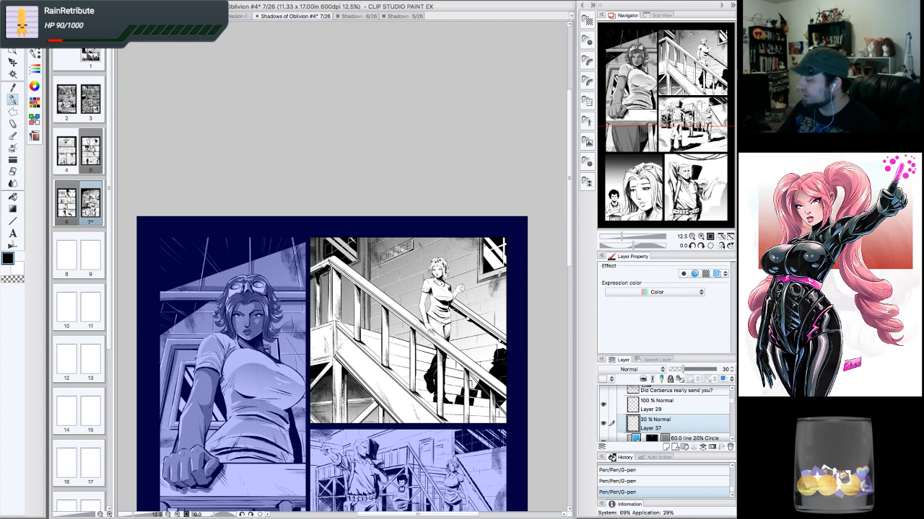
- Draw G-pen strokes along the edge of the window at the stairs panel's upper right, erasing one
{"action": "left_click", "coordinate": [701, 237]}
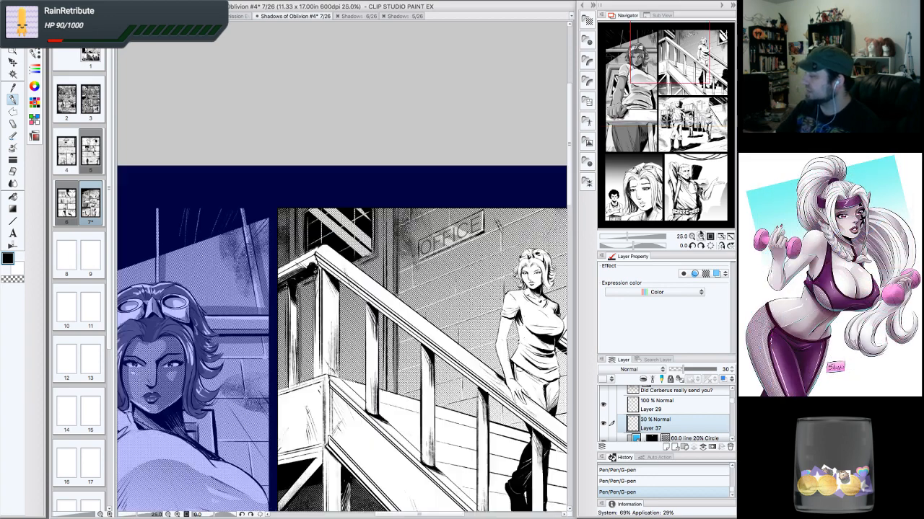
{"action": "left_click_drag", "start_coordinate": [682, 65], "coordinate": [722, 68]}
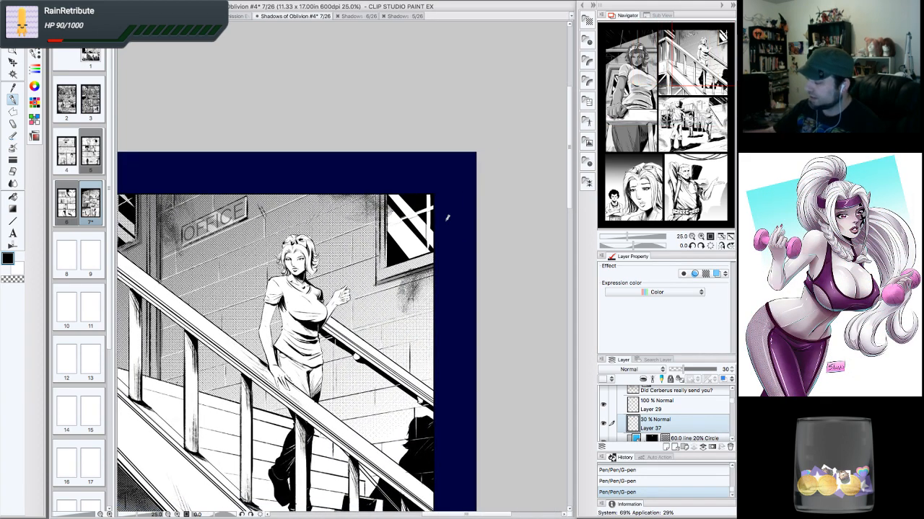
{"action": "mouse_move", "coordinate": [374, 275]}
{"action": "left_mouse_down"}
{"action": "mouse_move", "coordinate": [374, 284]}
{"action": "mouse_move", "coordinate": [384, 197]}
{"action": "left_mouse_up"}
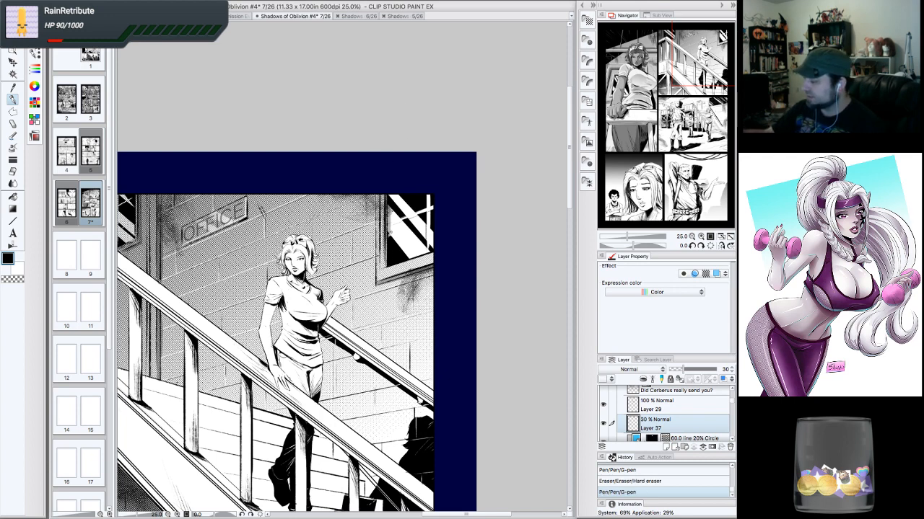
{"action": "left_click_drag", "start_coordinate": [390, 252], "coordinate": [387, 189]}
{"action": "left_click_drag", "start_coordinate": [392, 262], "coordinate": [390, 189]}
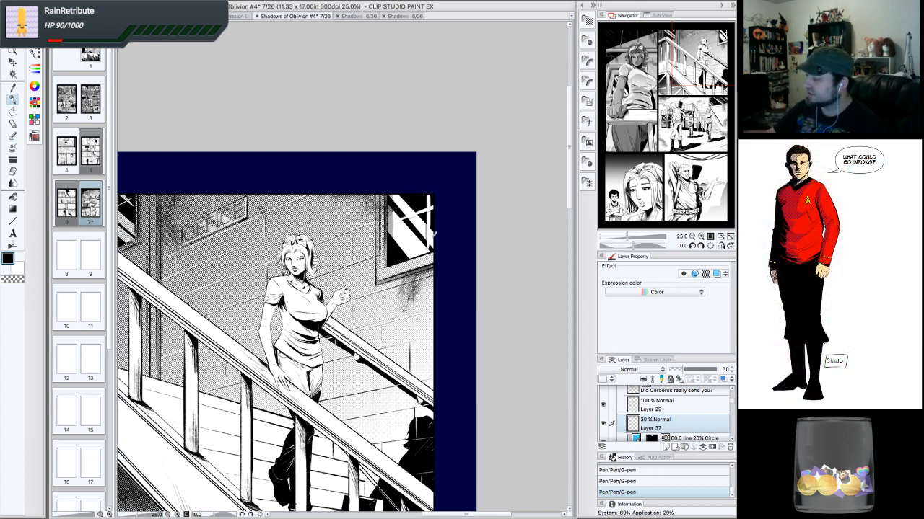
{"action": "left_click_drag", "start_coordinate": [433, 216], "coordinate": [432, 248]}
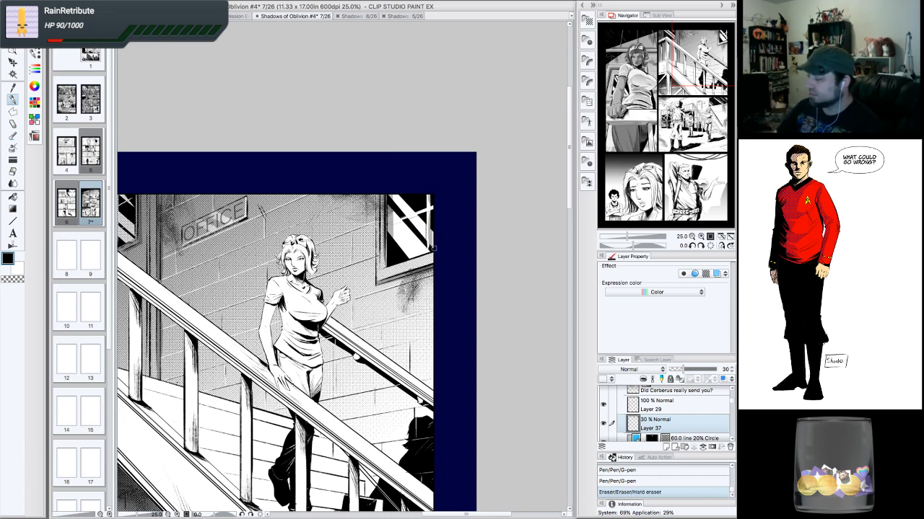
- Draw G-pen strokes on the brick wall around the OFFICE sign and erase a small spot
{"action": "mouse_move", "coordinate": [184, 245]}
{"action": "left_mouse_down"}
{"action": "mouse_move", "coordinate": [242, 223]}
{"action": "mouse_move", "coordinate": [248, 206]}
{"action": "mouse_move", "coordinate": [248, 217]}
{"action": "left_mouse_up"}
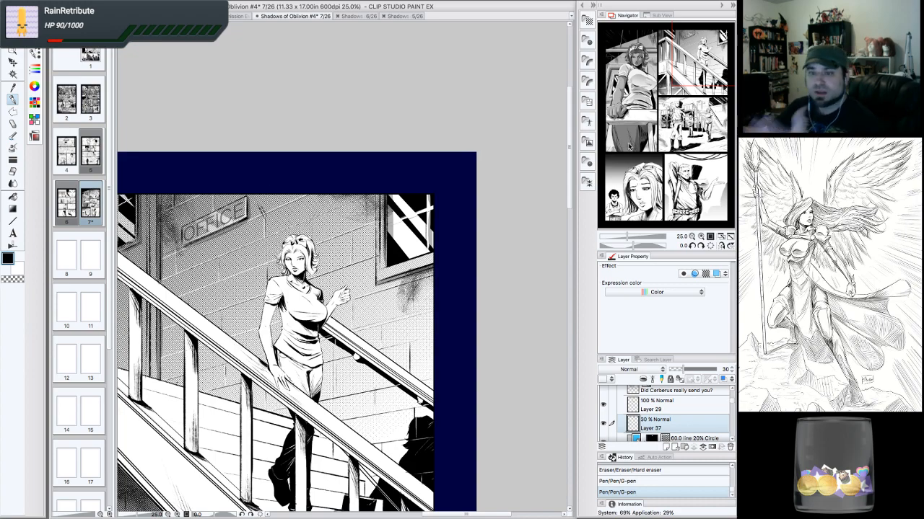
{"action": "left_click_drag", "start_coordinate": [318, 289], "coordinate": [443, 260]}
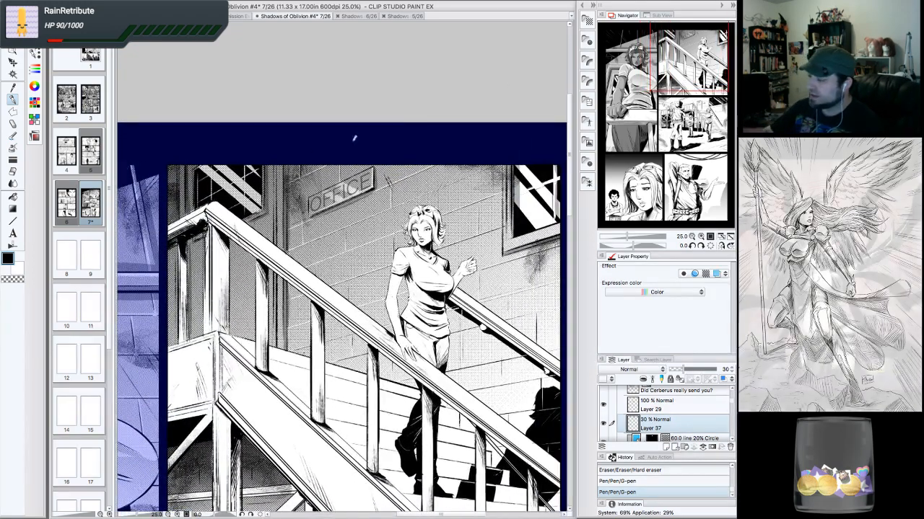
{"action": "left_click_drag", "start_coordinate": [289, 170], "coordinate": [290, 244]}
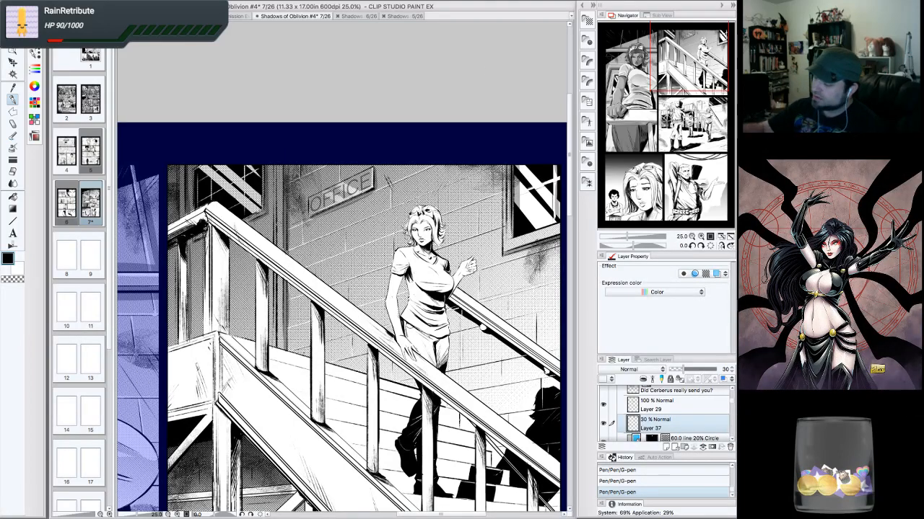
{"action": "left_click", "coordinate": [286, 256]}
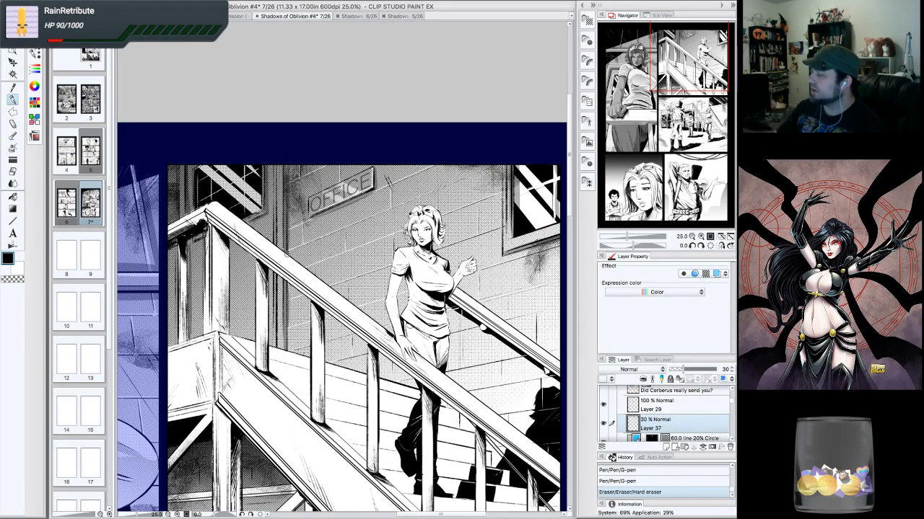
- Review the page's panel layout at reduced zoom
{"action": "left_click_drag", "start_coordinate": [693, 90], "coordinate": [685, 115]}
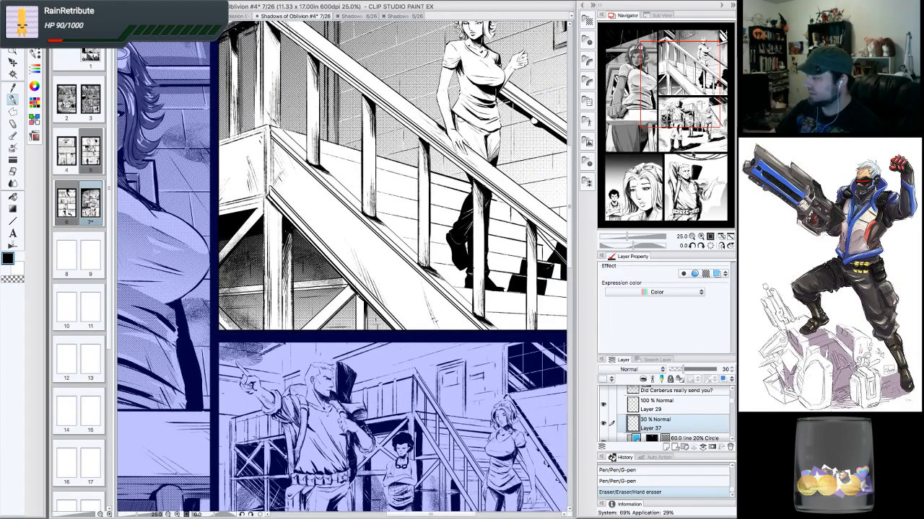
{"action": "scroll", "coordinate": [695, 114], "scroll_direction": "up", "scroll_amount": 2}
{"action": "left_click_drag", "start_coordinate": [706, 98], "coordinate": [710, 100]}
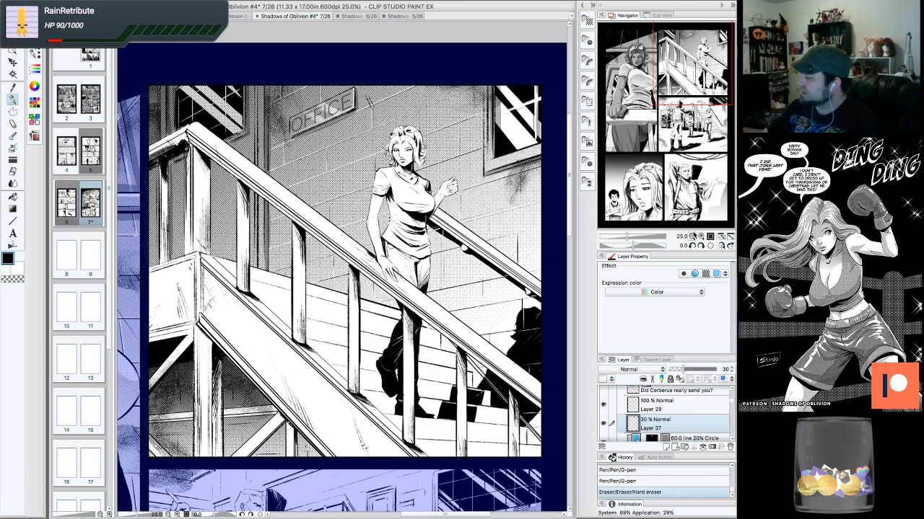
{"action": "left_click", "coordinate": [693, 236]}
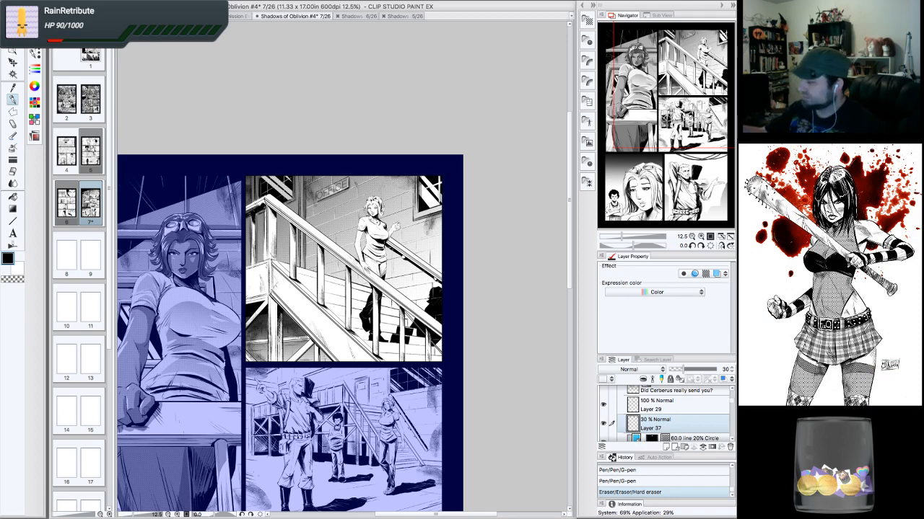
{"action": "left_click_drag", "start_coordinate": [311, 288], "coordinate": [359, 273]}
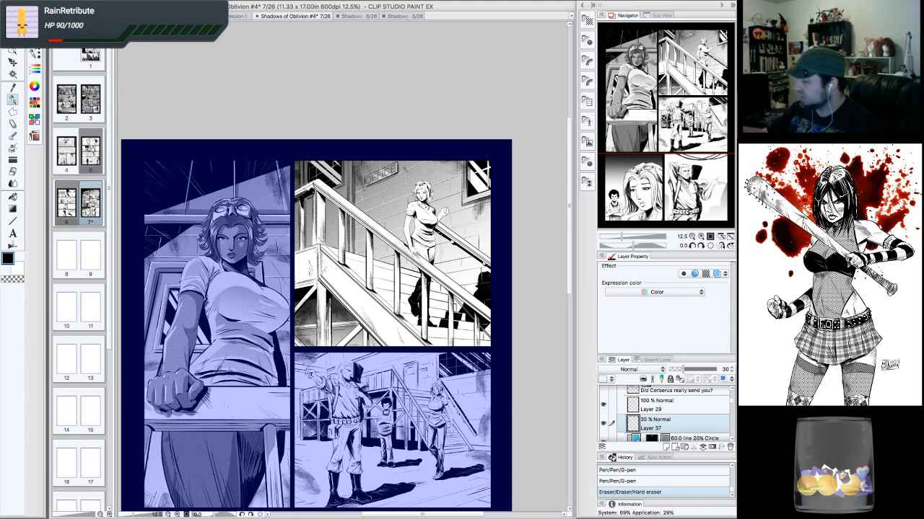
{"action": "scroll", "coordinate": [734, 397], "scroll_direction": "up", "scroll_amount": 2}
{"action": "scroll", "coordinate": [734, 396], "scroll_direction": "up", "scroll_amount": 2}
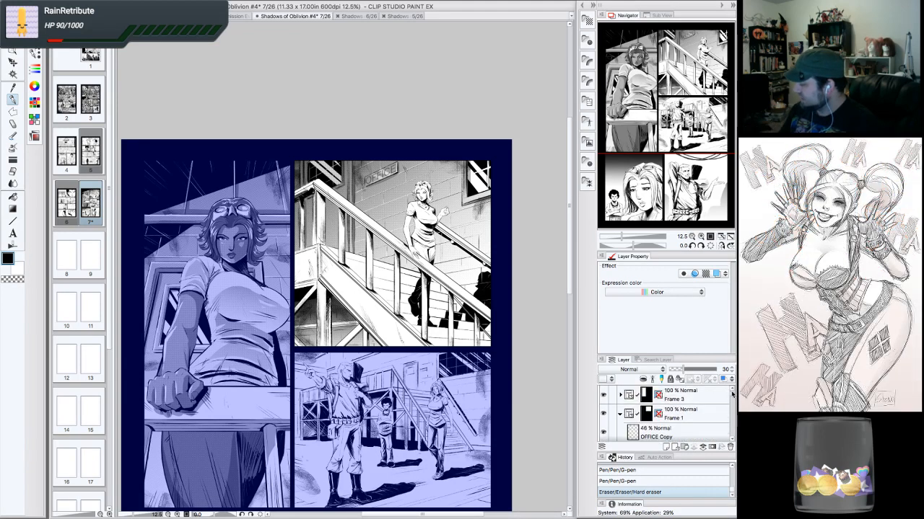
- Select the Frame 1 folder and save the document
{"action": "left_click", "coordinate": [619, 418]}
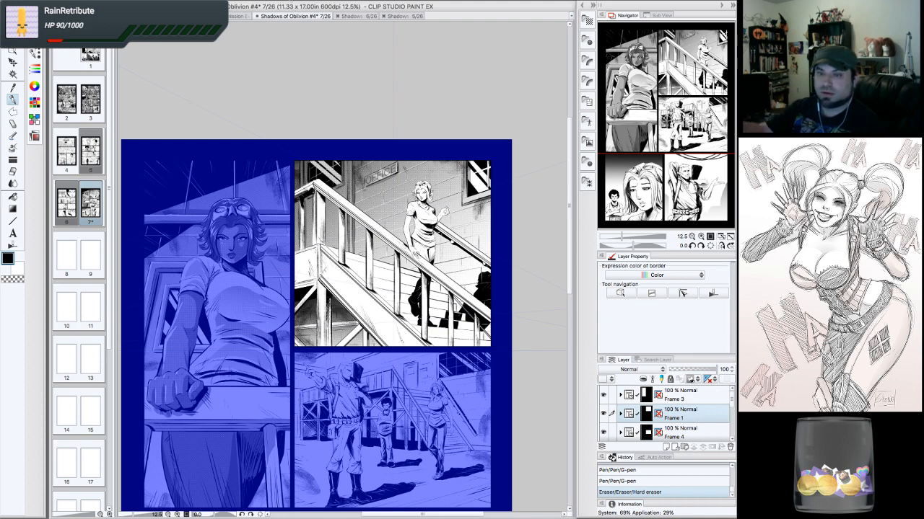
{"action": "left_click", "coordinate": [100, 3]}
{"action": "left_click", "coordinate": [120, 57]}
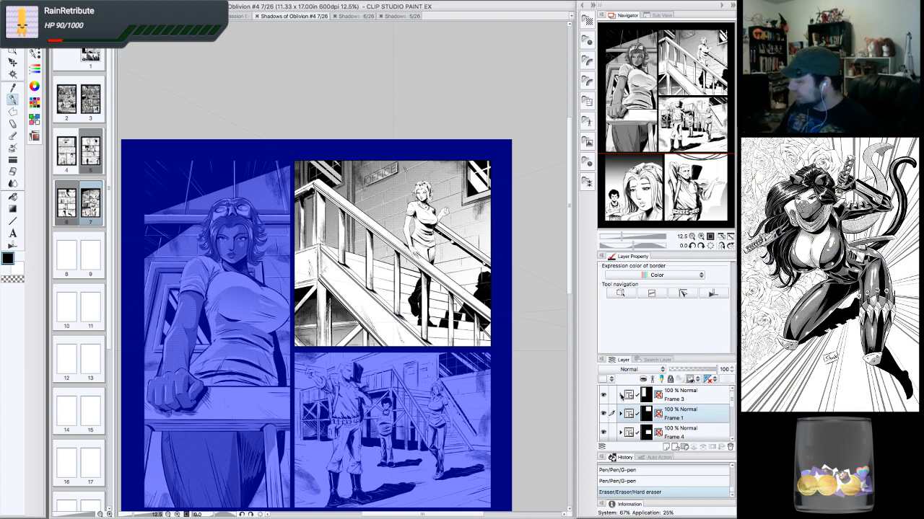
- Inspect the first panel's tone layers, selecting the 5% and 30% circle tone layers in turn
{"action": "left_click", "coordinate": [621, 396]}
{"action": "left_click_drag", "start_coordinate": [670, 153], "coordinate": [653, 99]}
{"action": "left_click_drag", "start_coordinate": [732, 394], "coordinate": [732, 409]}
{"action": "left_click", "coordinate": [601, 415]}
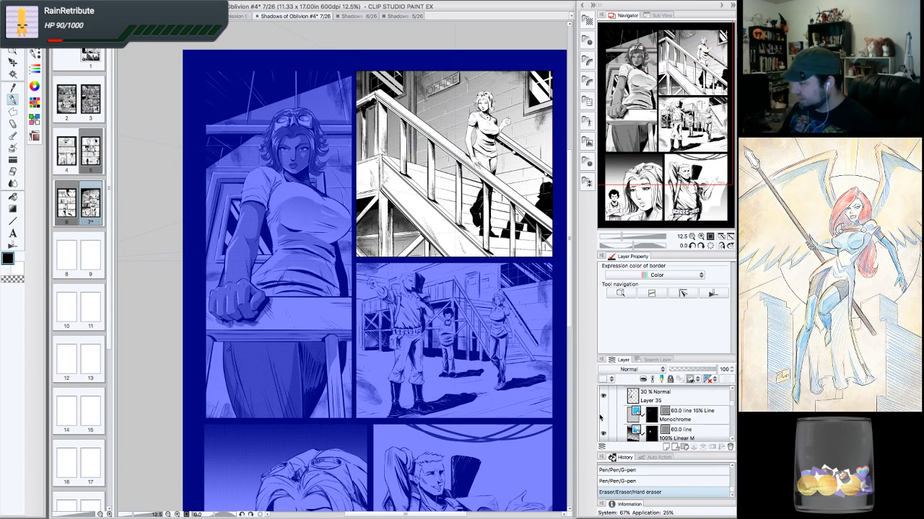
{"action": "left_click", "coordinate": [602, 416]}
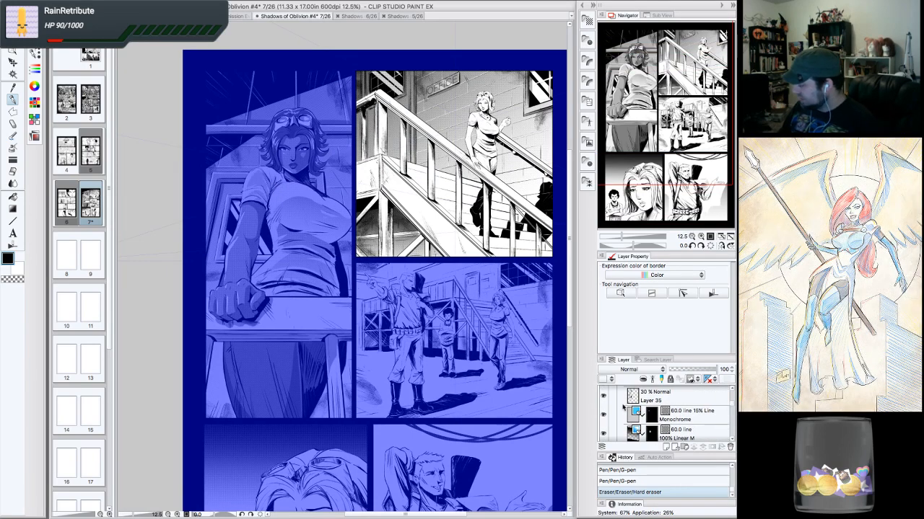
{"action": "scroll", "coordinate": [731, 406], "scroll_direction": "down", "scroll_amount": 5}
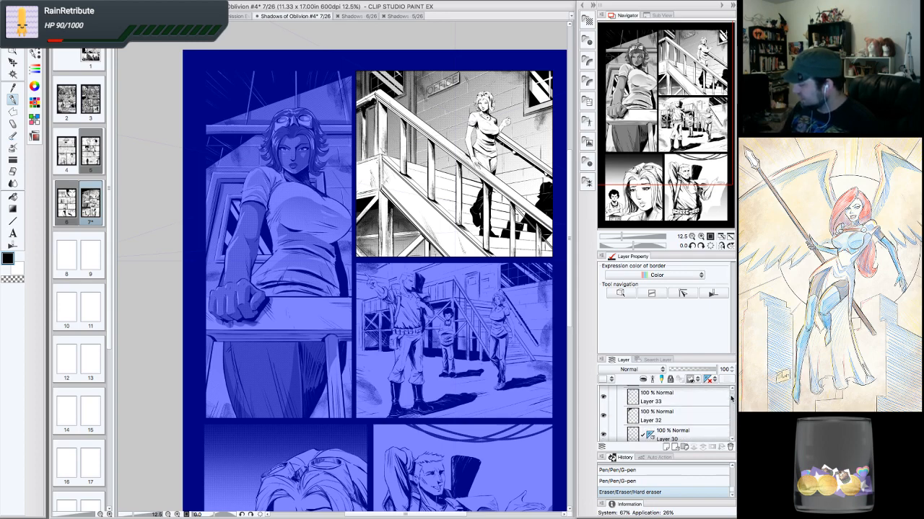
{"action": "scroll", "coordinate": [728, 408], "scroll_direction": "down", "scroll_amount": 8}
{"action": "scroll", "coordinate": [729, 409], "scroll_direction": "down", "scroll_amount": 2}
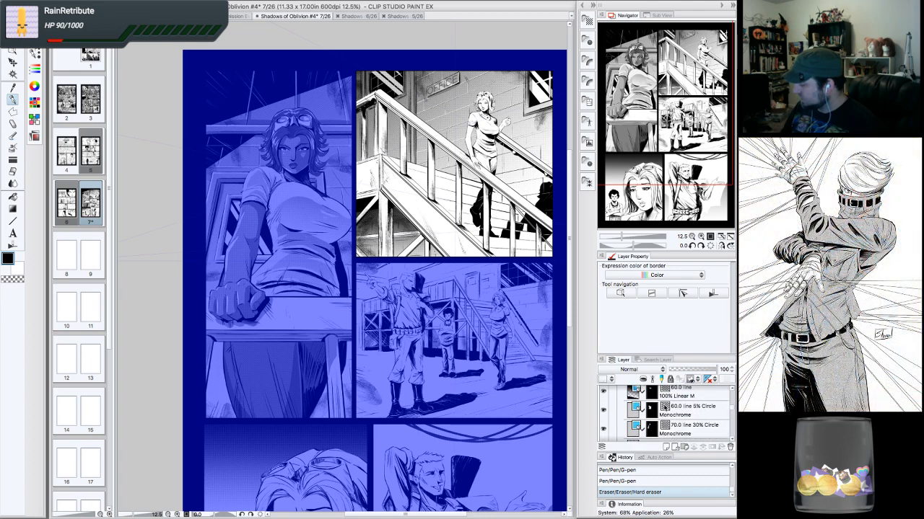
{"action": "left_click", "coordinate": [697, 416]}
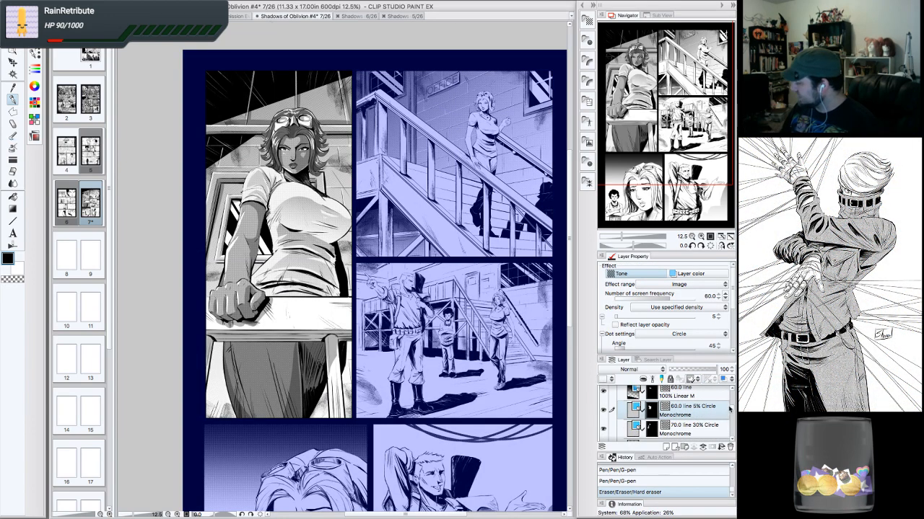
{"action": "left_click", "coordinate": [696, 431]}
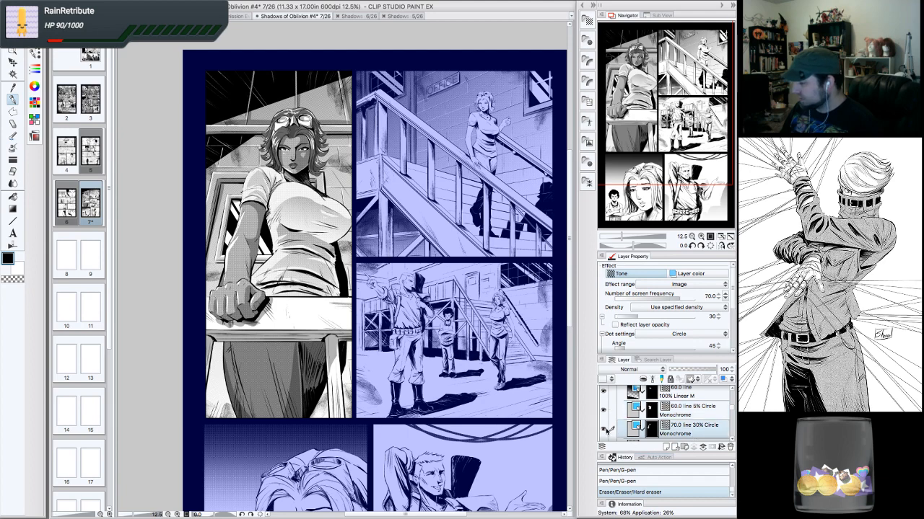
{"action": "left_click", "coordinate": [604, 429]}
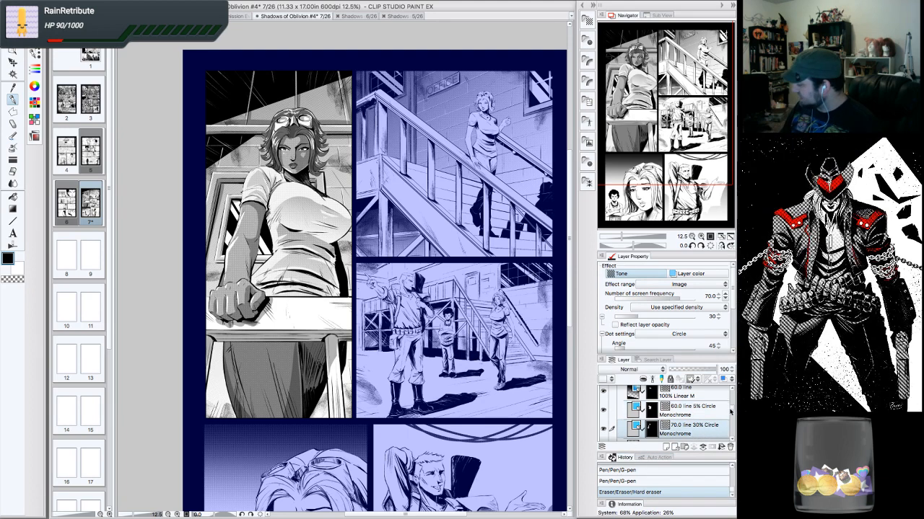
- Zoom into the first panel's face and sample its grey as the drawing color
{"action": "scroll", "coordinate": [731, 409], "scroll_direction": "up", "scroll_amount": 3}
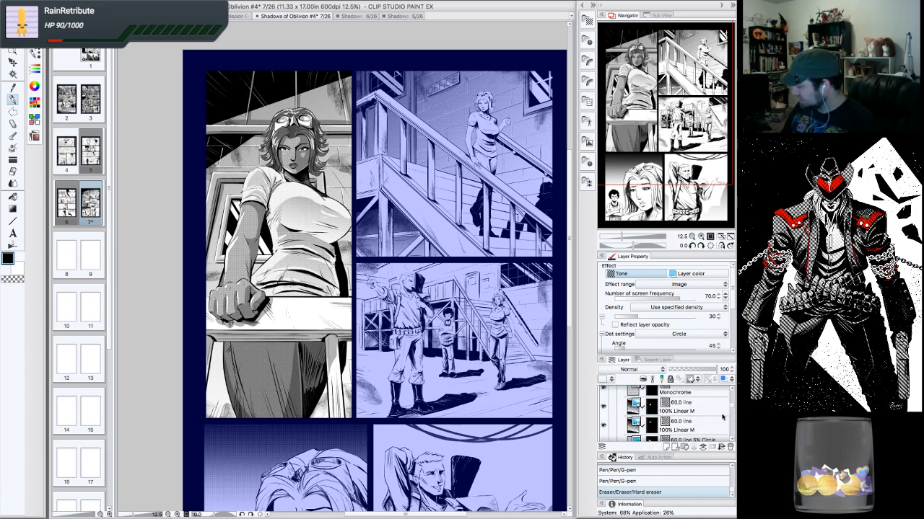
{"action": "scroll", "coordinate": [718, 404], "scroll_direction": "up", "scroll_amount": 2}
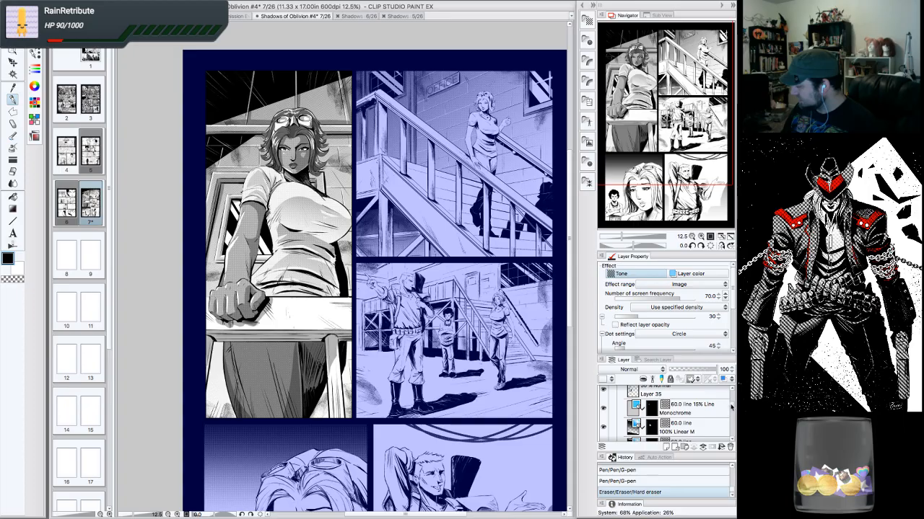
{"action": "scroll", "coordinate": [344, 218], "scroll_direction": "up", "scroll_amount": 4}
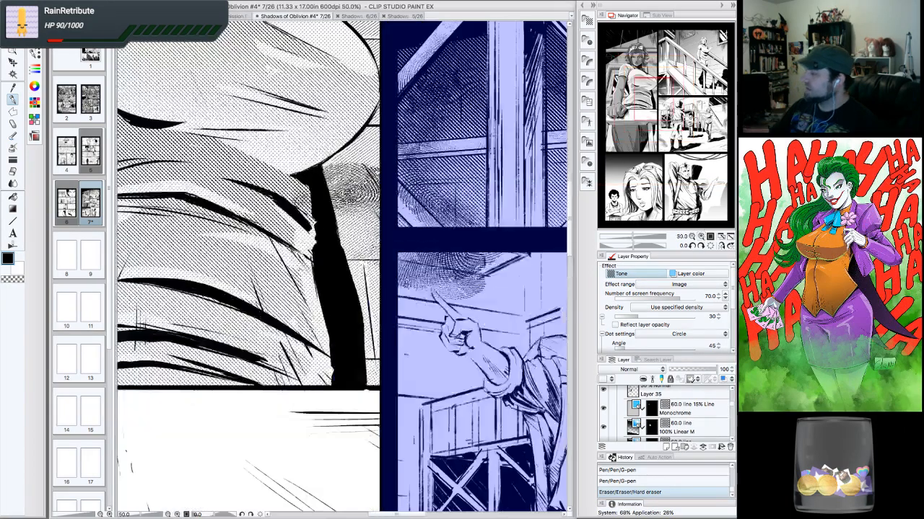
{"action": "left_click_drag", "start_coordinate": [360, 81], "coordinate": [524, 474]}
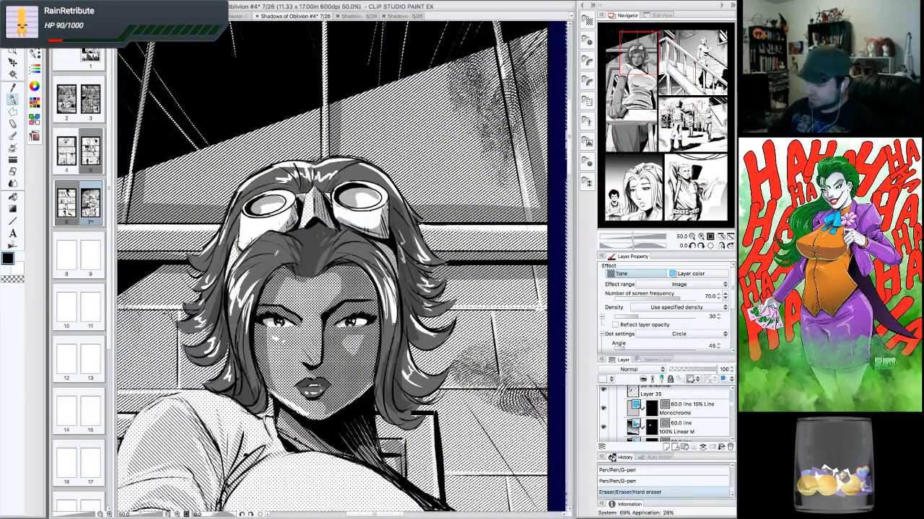
{"action": "left_click", "coordinate": [270, 245], "text": "alt"}
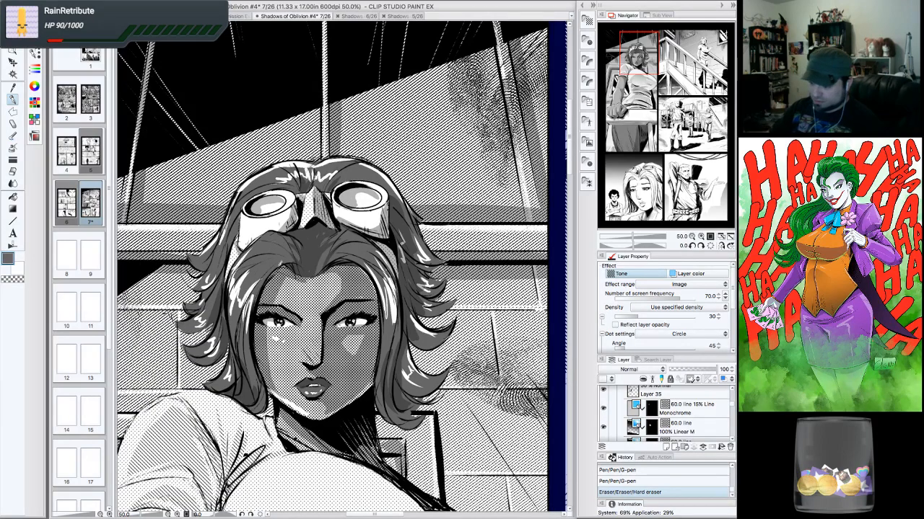
{"action": "left_click", "coordinate": [37, 62]}
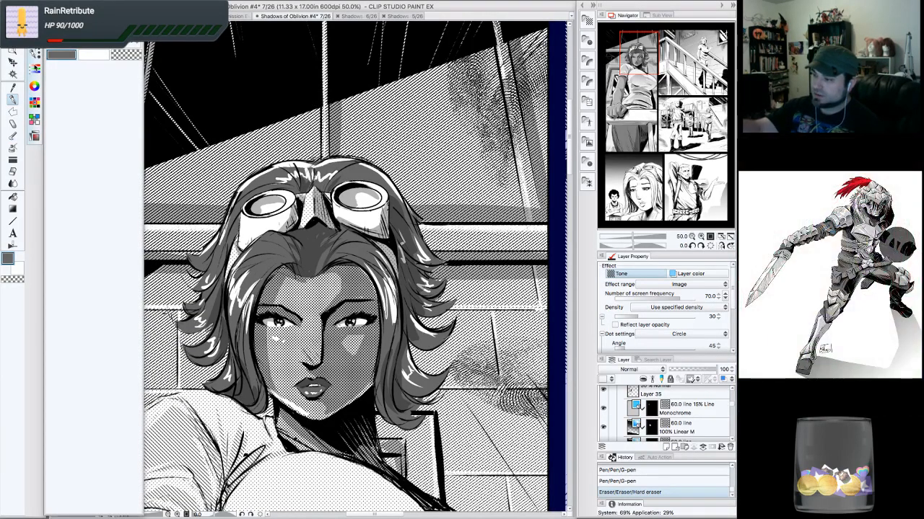
{"action": "left_click", "coordinate": [36, 68]}
- Return to a full-page view and scroll through the layer list
{"action": "left_click_drag", "start_coordinate": [346, 274], "coordinate": [337, 250]}
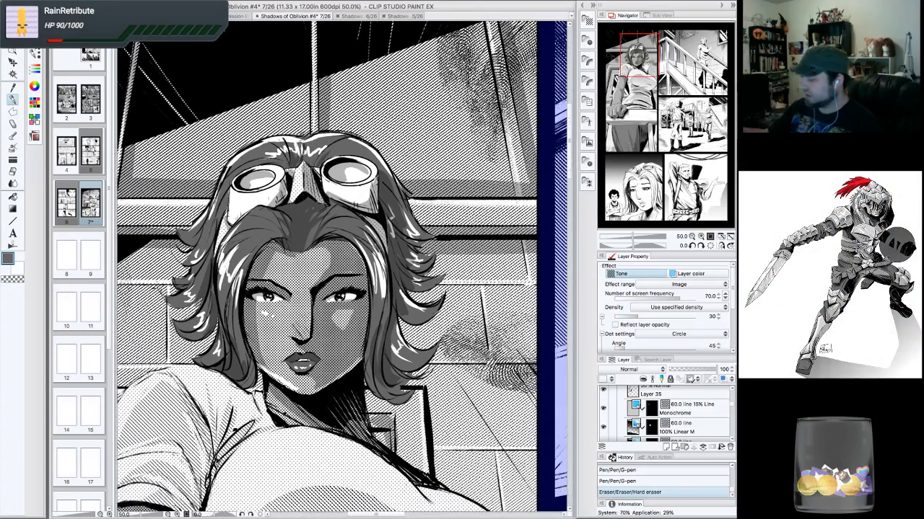
{"action": "left_click", "coordinate": [692, 236]}
{"action": "left_click", "coordinate": [691, 236]}
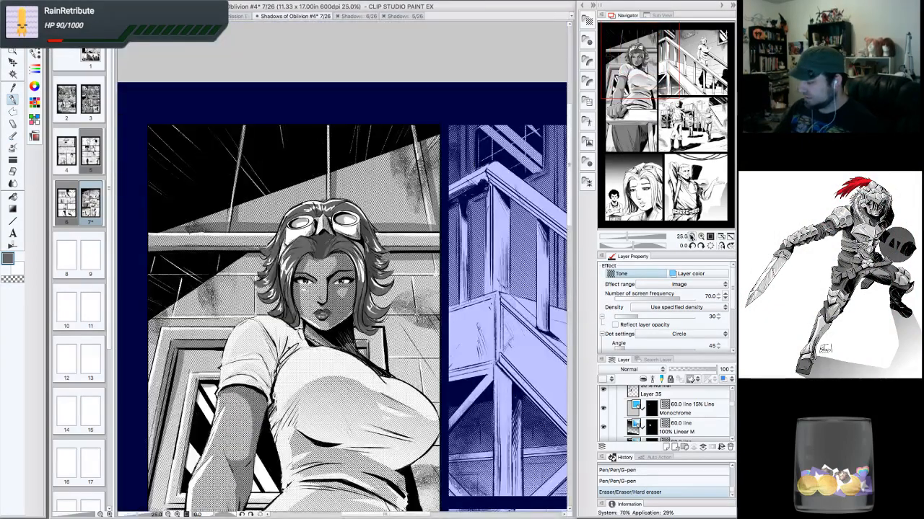
{"action": "left_click", "coordinate": [691, 237]}
{"action": "left_click", "coordinate": [692, 237]}
{"action": "left_click_drag", "start_coordinate": [375, 303], "coordinate": [298, 228]}
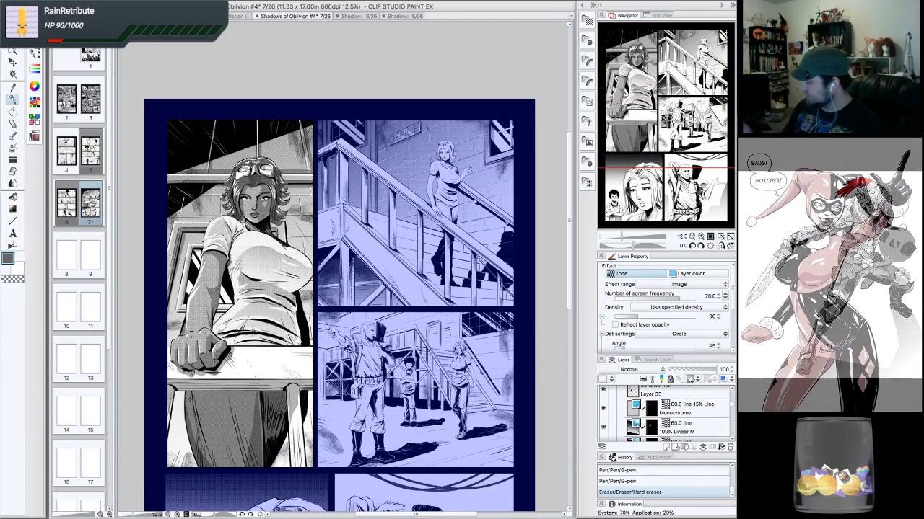
{"action": "scroll", "coordinate": [733, 409], "scroll_direction": "down", "scroll_amount": 3}
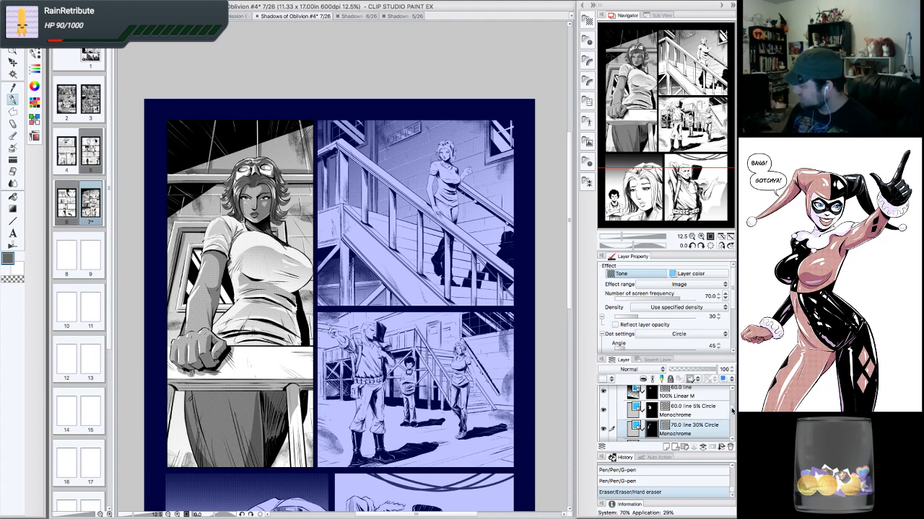
{"action": "scroll", "coordinate": [733, 409], "scroll_direction": "up", "scroll_amount": 4}
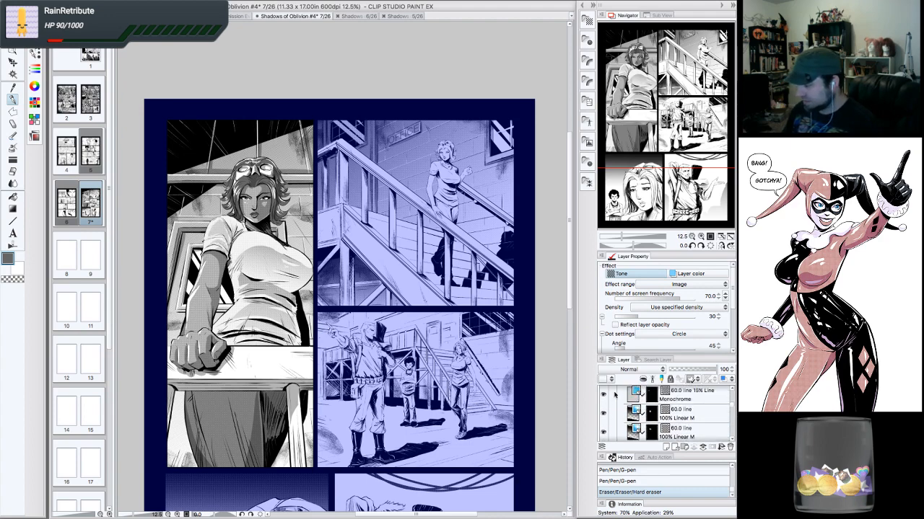
{"action": "scroll", "coordinate": [732, 390], "scroll_direction": "up", "scroll_amount": 2}
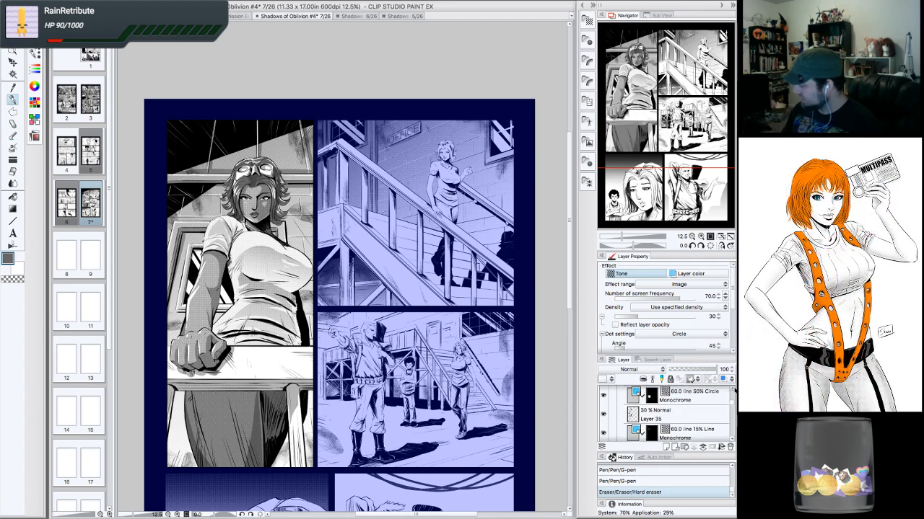
{"action": "scroll", "coordinate": [734, 391], "scroll_direction": "up", "scroll_amount": 1}
- Collapse Frame 3, open the Frame 1 folder and select the 30% Layer 37 for the stairs panel
{"action": "left_click", "coordinate": [604, 410]}
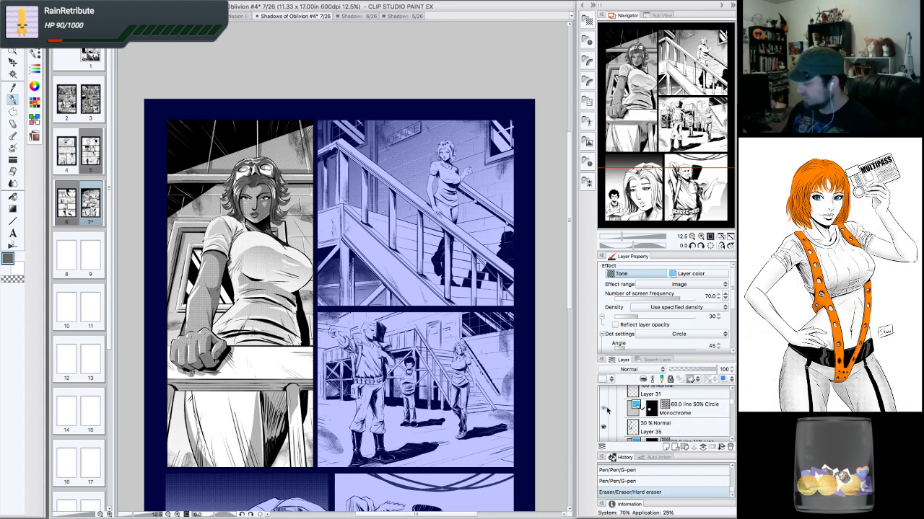
{"action": "left_click", "coordinate": [604, 409]}
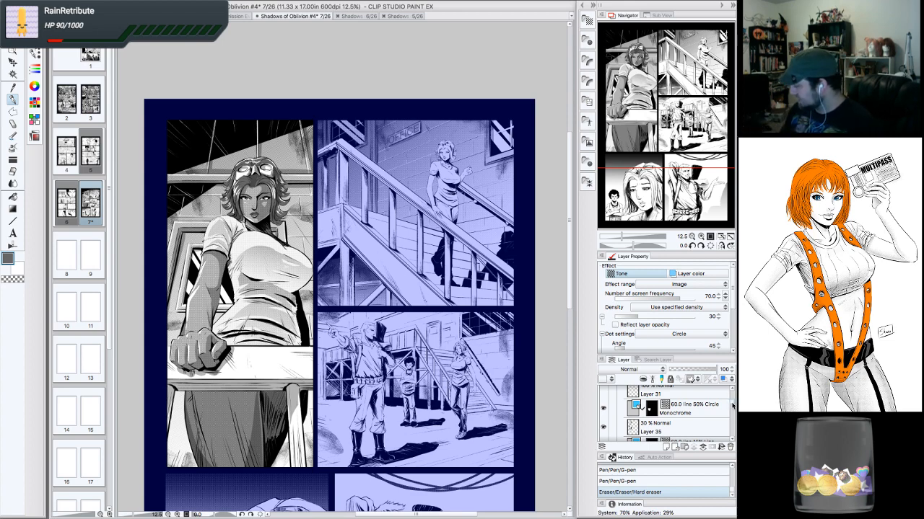
{"action": "left_click_drag", "start_coordinate": [732, 406], "coordinate": [731, 391]}
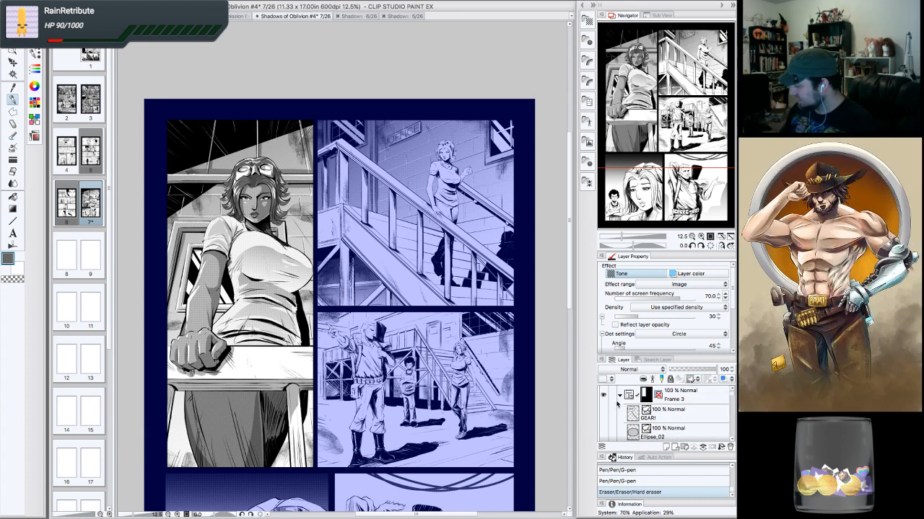
{"action": "left_click", "coordinate": [621, 396]}
{"action": "left_click", "coordinate": [687, 417]}
{"action": "left_click", "coordinate": [620, 413]}
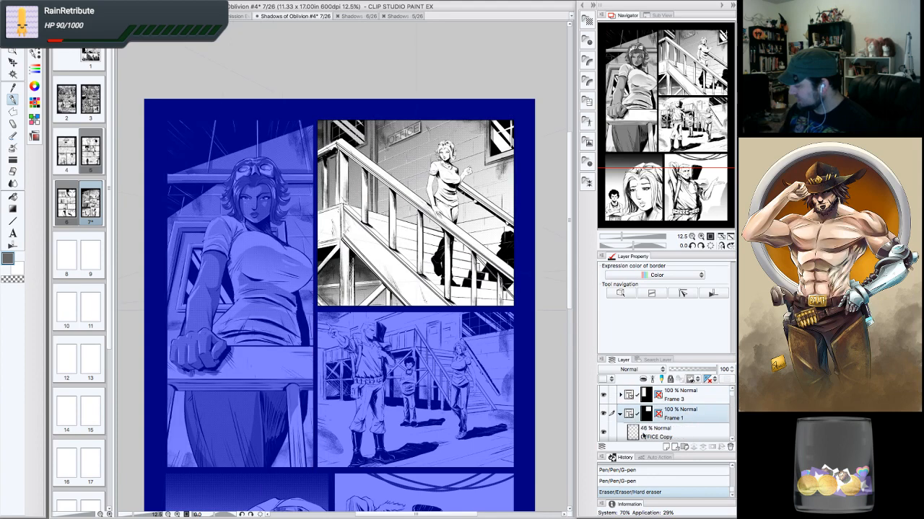
{"action": "left_click", "coordinate": [731, 439]}
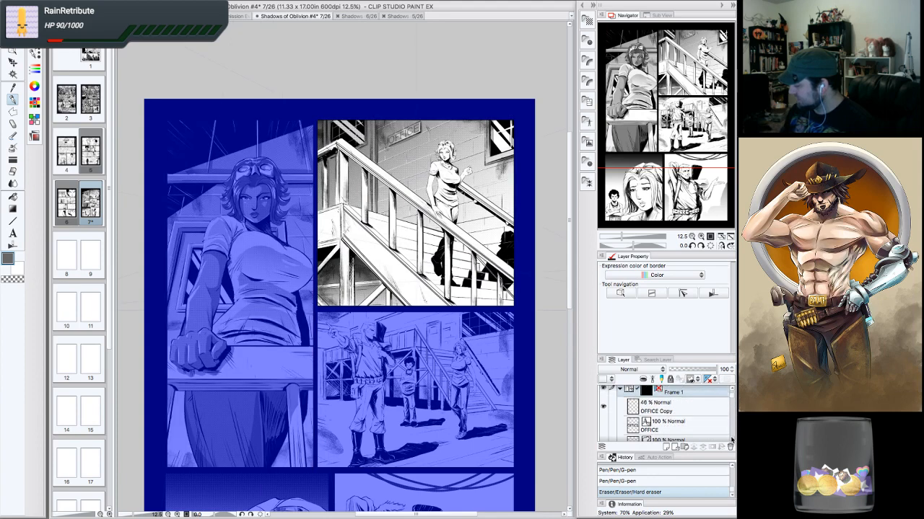
{"action": "left_click", "coordinate": [731, 439]}
{"action": "left_click", "coordinate": [731, 439]}
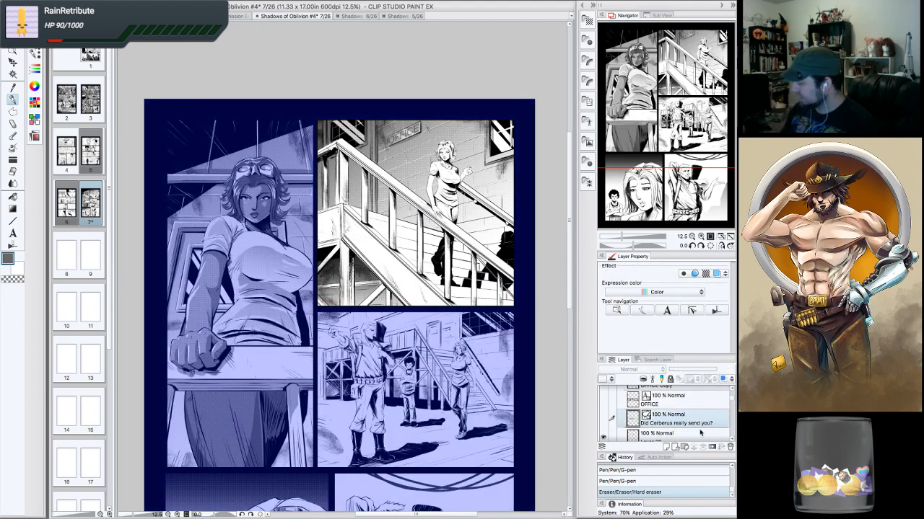
{"action": "left_click", "coordinate": [699, 427]}
{"action": "left_click", "coordinate": [706, 432]}
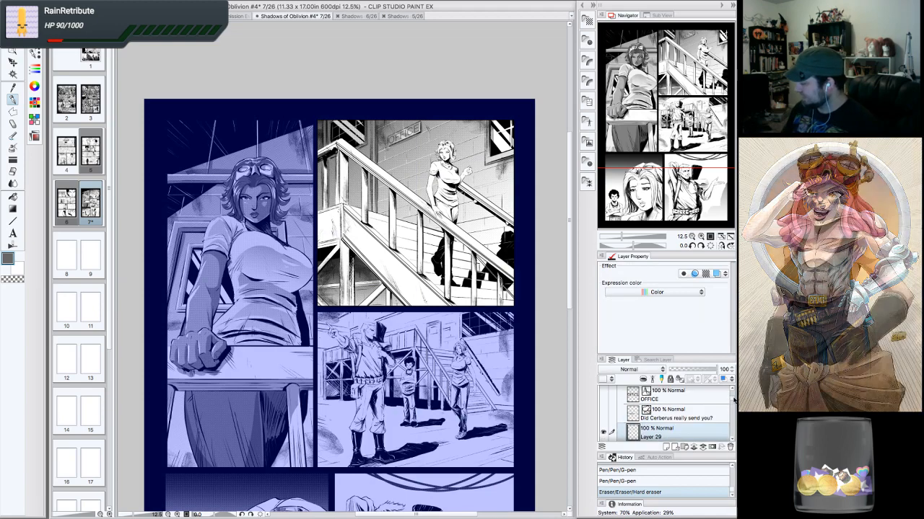
{"action": "scroll", "coordinate": [733, 402], "scroll_direction": "down", "scroll_amount": 1}
{"action": "left_click", "coordinate": [603, 412]}
{"action": "left_click", "coordinate": [603, 413]}
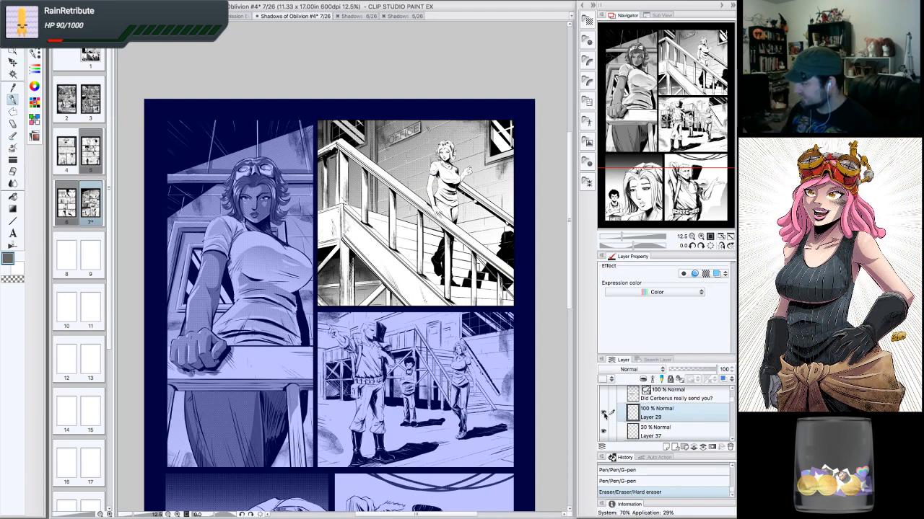
{"action": "left_click", "coordinate": [663, 430]}
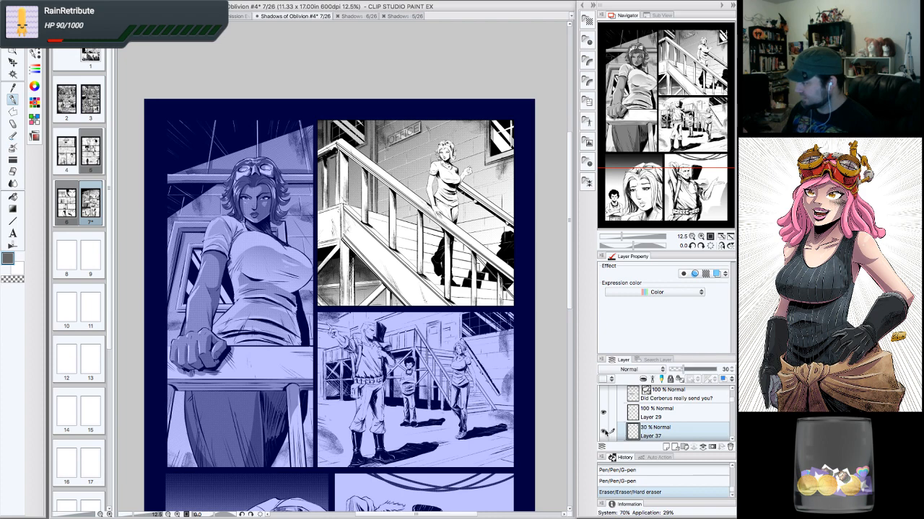
- On the 60.0 line 20% Circle tone layer, lasso-select parts of the stairs panel woman's skin with the Lasso marquee
{"action": "scroll", "coordinate": [732, 435], "scroll_direction": "down", "scroll_amount": 2}
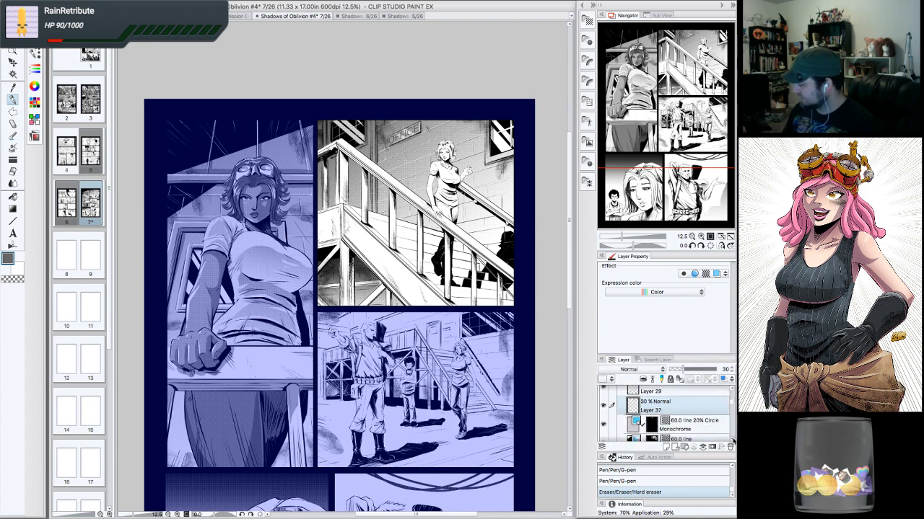
{"action": "left_click", "coordinate": [691, 426]}
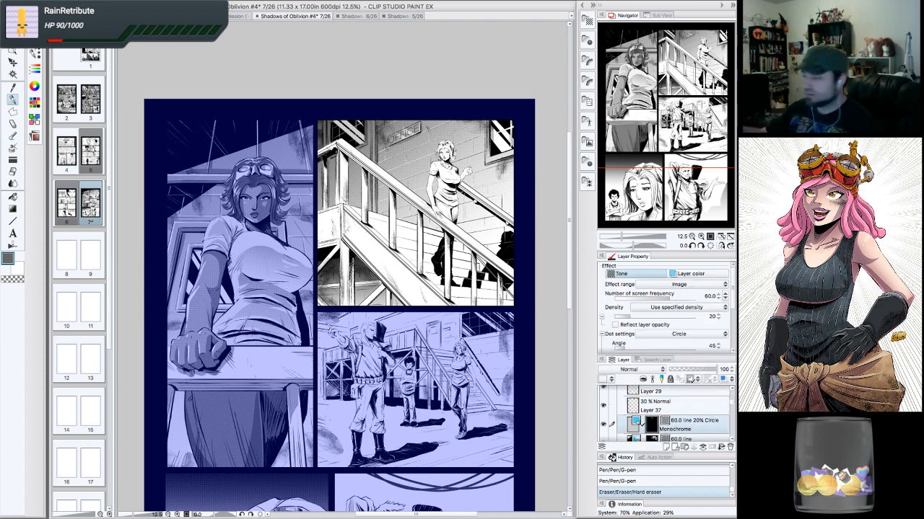
{"action": "left_click", "coordinate": [701, 237]}
{"action": "left_click", "coordinate": [701, 237]}
{"action": "left_click", "coordinate": [701, 237]}
{"action": "left_click_drag", "start_coordinate": [674, 89], "coordinate": [697, 45]}
{"action": "left_click", "coordinate": [701, 237]}
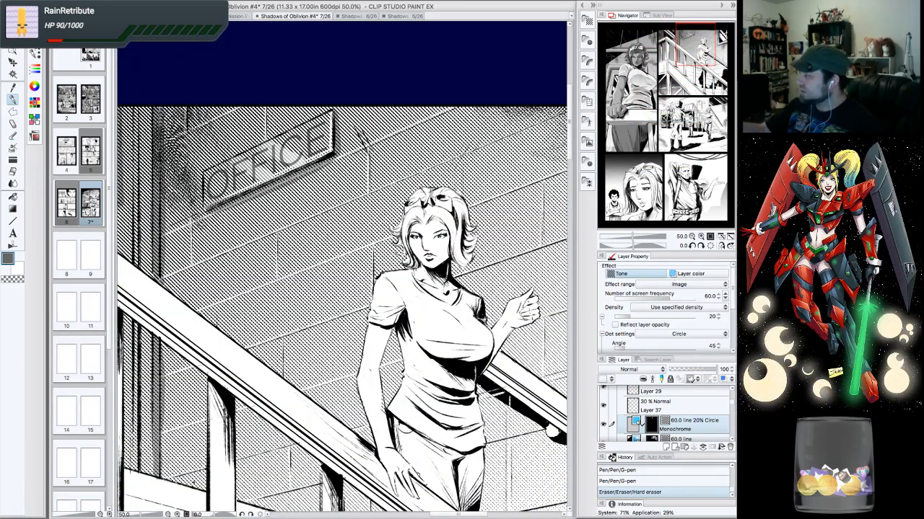
{"action": "left_click_drag", "start_coordinate": [698, 49], "coordinate": [699, 56]}
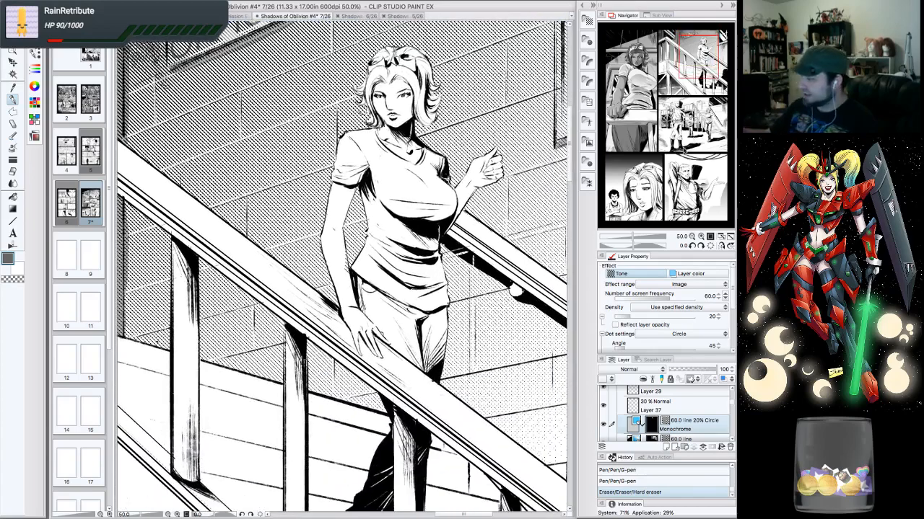
{"action": "left_click", "coordinate": [13, 110]}
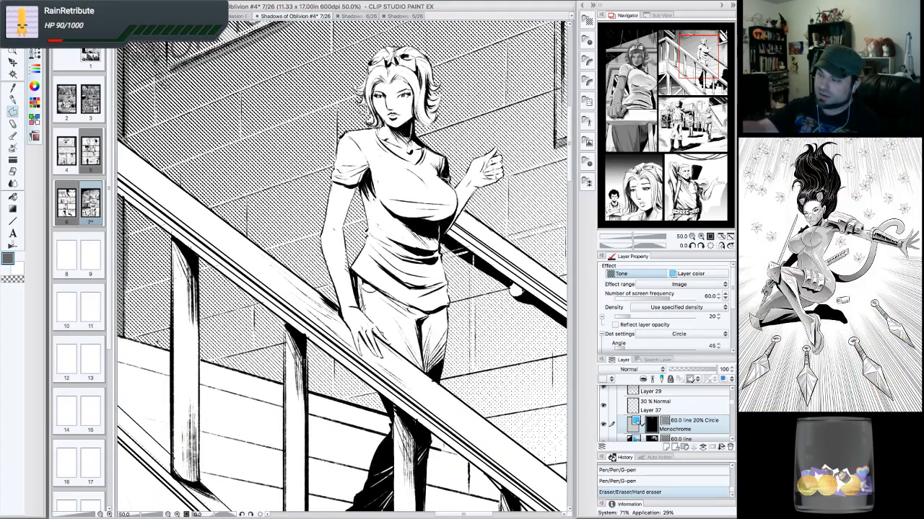
{"action": "left_click", "coordinate": [80, 65]}
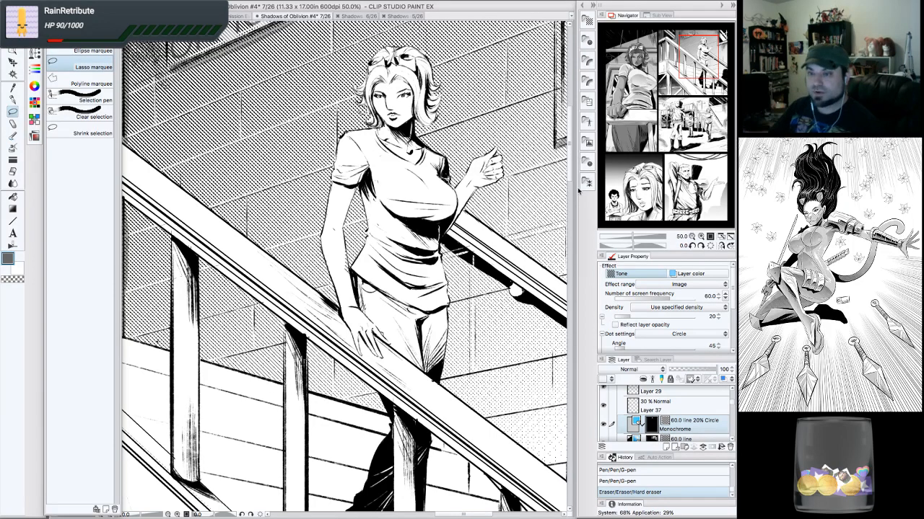
{"action": "left_click_drag", "start_coordinate": [699, 60], "coordinate": [704, 56]}
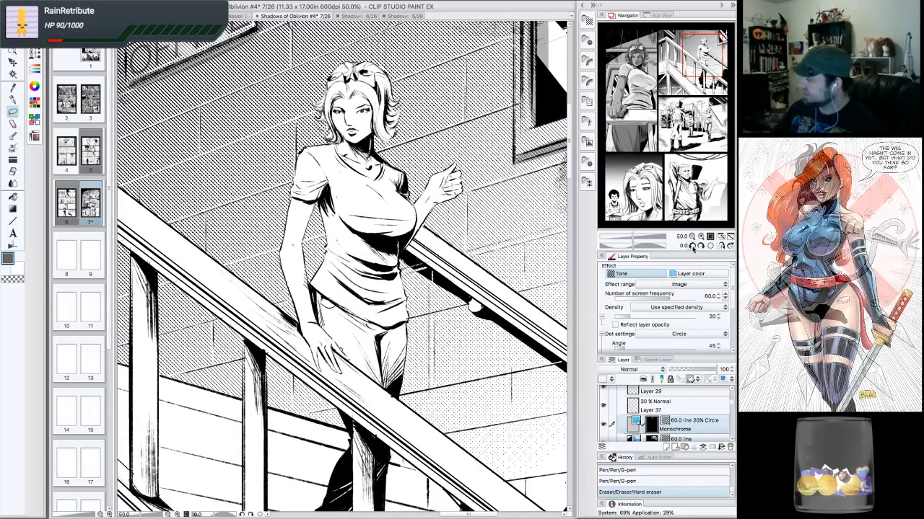
{"action": "left_click", "coordinate": [692, 246]}
{"action": "left_click", "coordinate": [692, 246]}
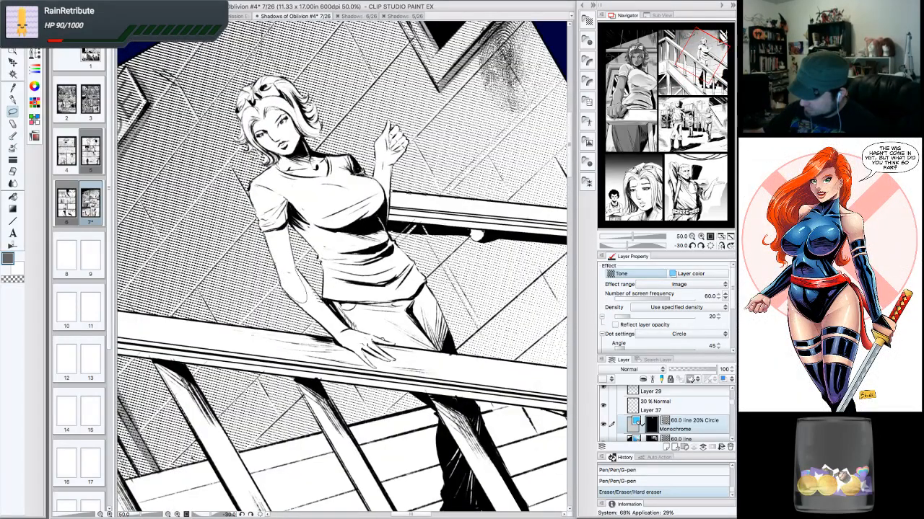
{"action": "left_click_drag", "start_coordinate": [299, 301], "coordinate": [291, 296]}
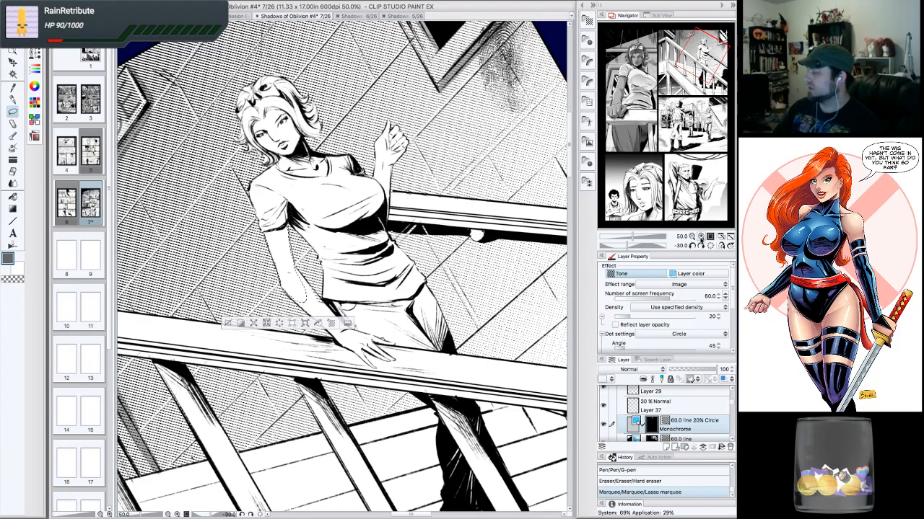
{"action": "left_click", "coordinate": [701, 237]}
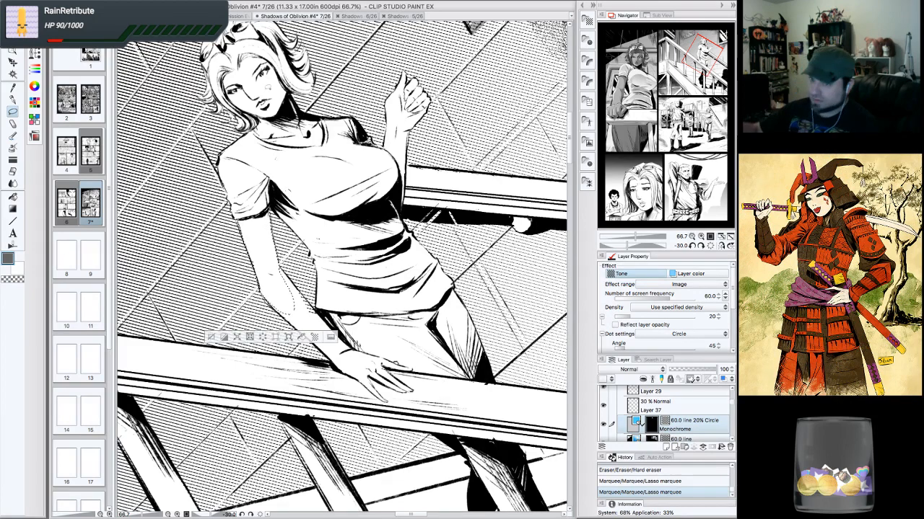
{"action": "left_click", "coordinate": [700, 246]}
{"action": "left_click", "coordinate": [701, 246]}
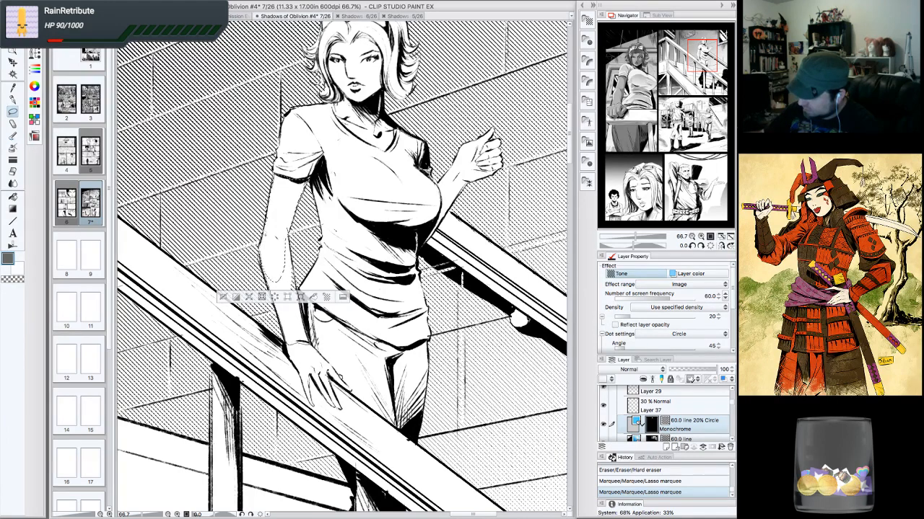
{"action": "left_click_drag", "start_coordinate": [289, 283], "coordinate": [310, 346]}
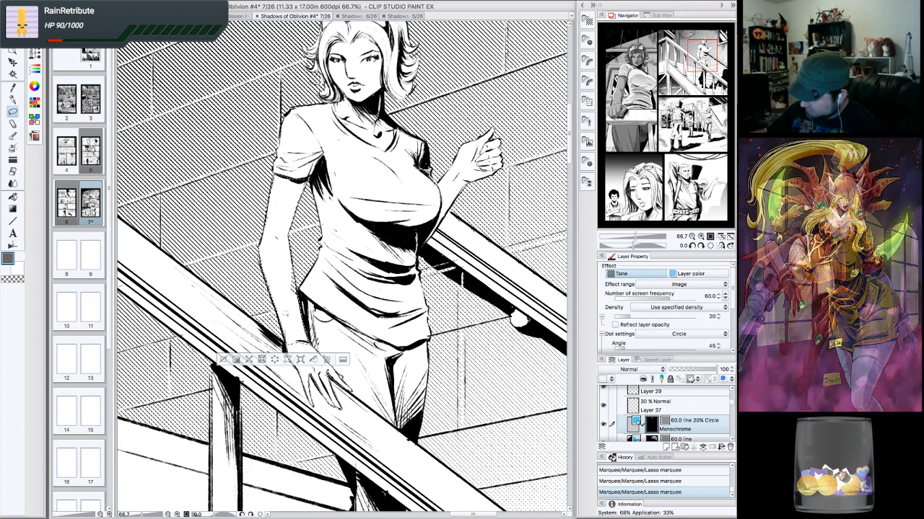
{"action": "left_click_drag", "start_coordinate": [287, 315], "coordinate": [288, 311]}
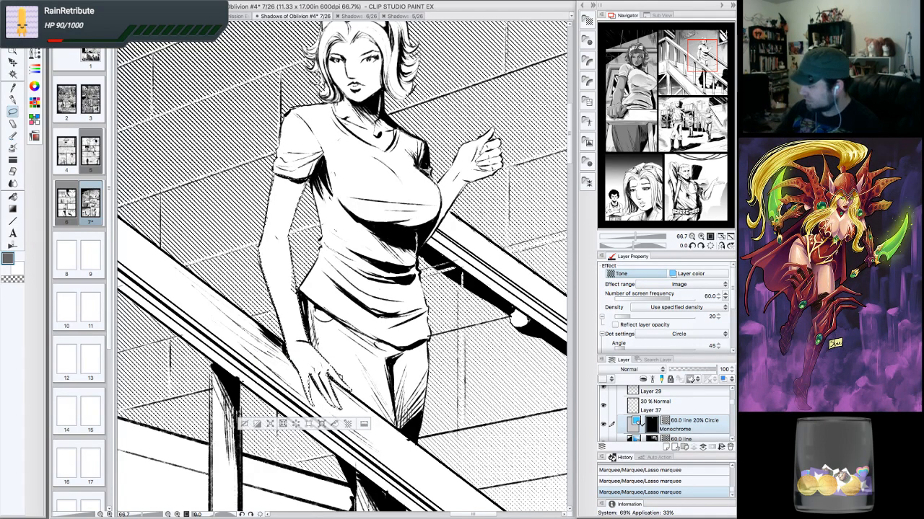
- Erase a small area on the 60.0 line Linear tone layer, then reselect the 20% Circle tone layer
{"action": "scroll", "coordinate": [636, 412], "scroll_direction": "down", "scroll_amount": 2}
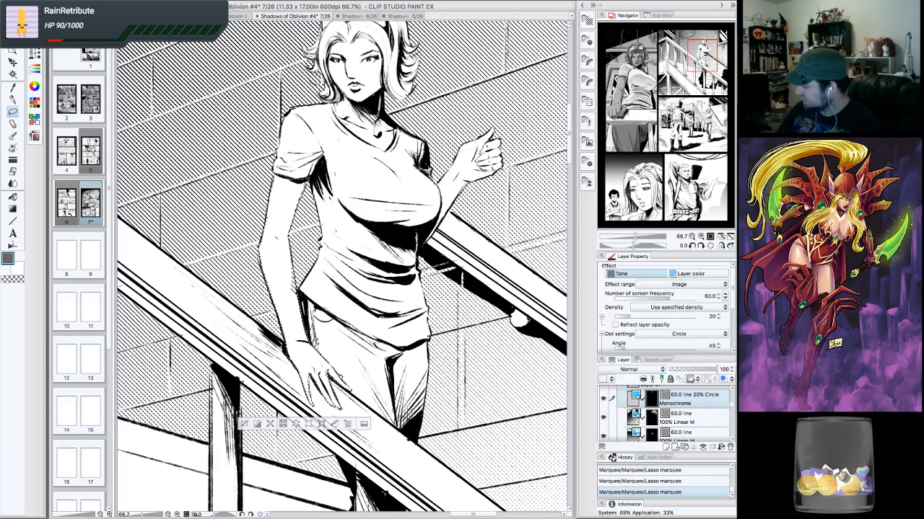
{"action": "left_click", "coordinate": [686, 417]}
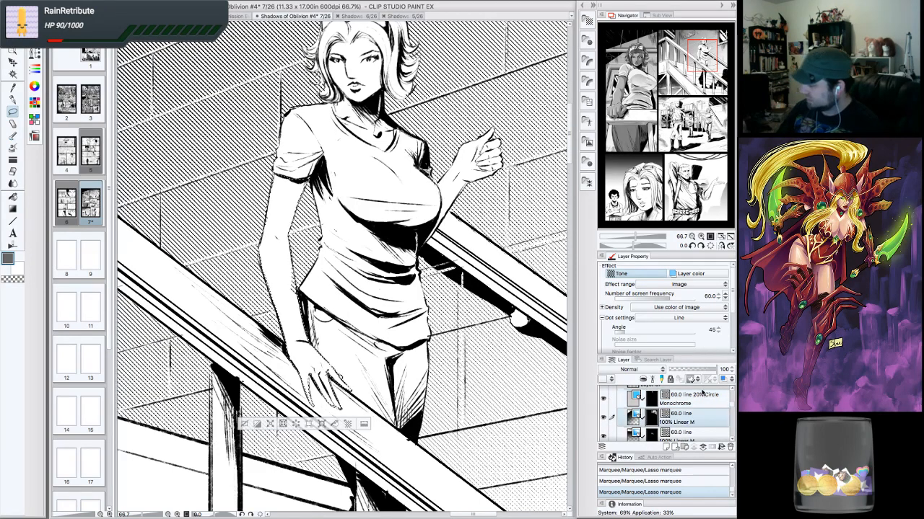
{"action": "left_click_drag", "start_coordinate": [287, 270], "coordinate": [284, 243]}
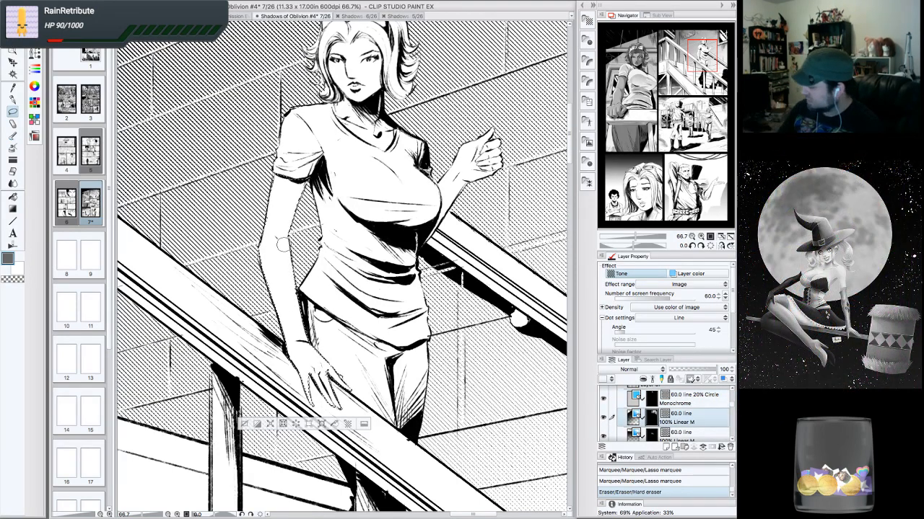
{"action": "left_click", "coordinate": [686, 397]}
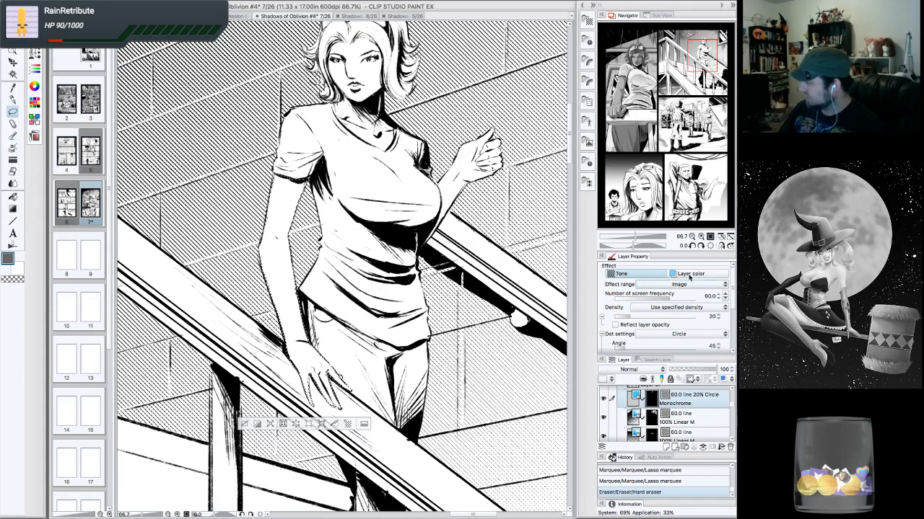
- Extend the lasso selection over the stairs woman's face, neck and arms
{"action": "left_click_drag", "start_coordinate": [389, 274], "coordinate": [348, 356]}
{"action": "key", "text": "super+plus"}
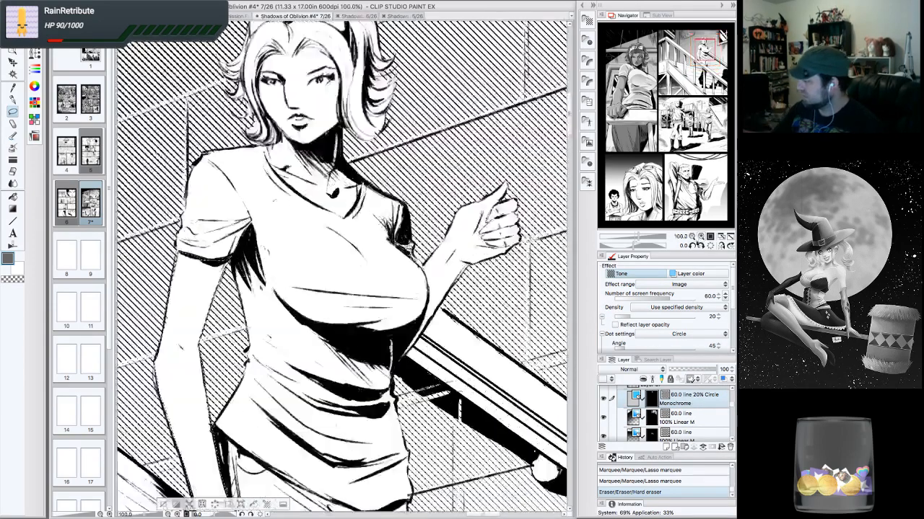
{"action": "left_click", "coordinate": [693, 246]}
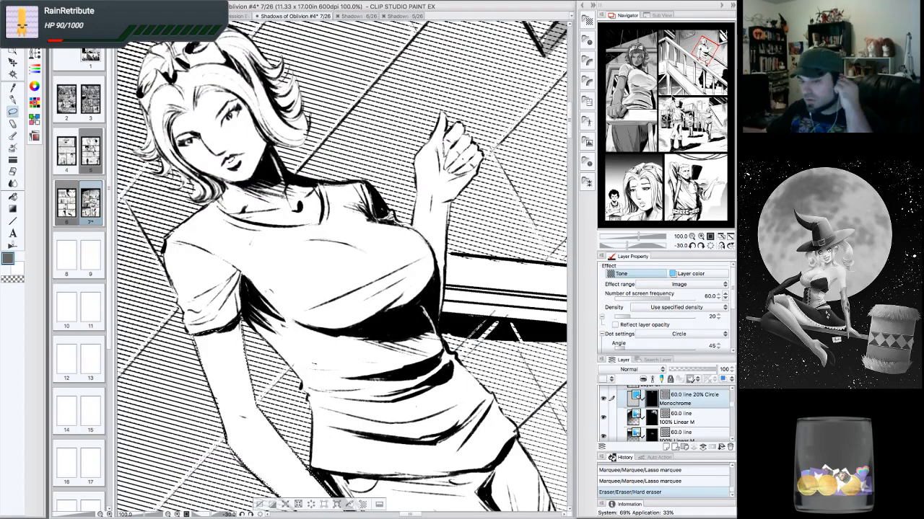
{"action": "left_click_drag", "start_coordinate": [354, 267], "coordinate": [326, 306]}
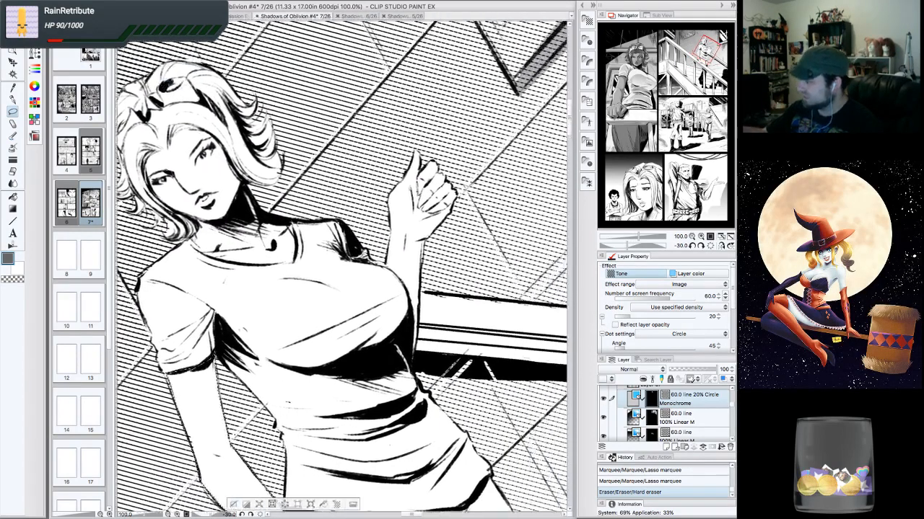
{"action": "left_click_drag", "start_coordinate": [421, 161], "coordinate": [367, 193]}
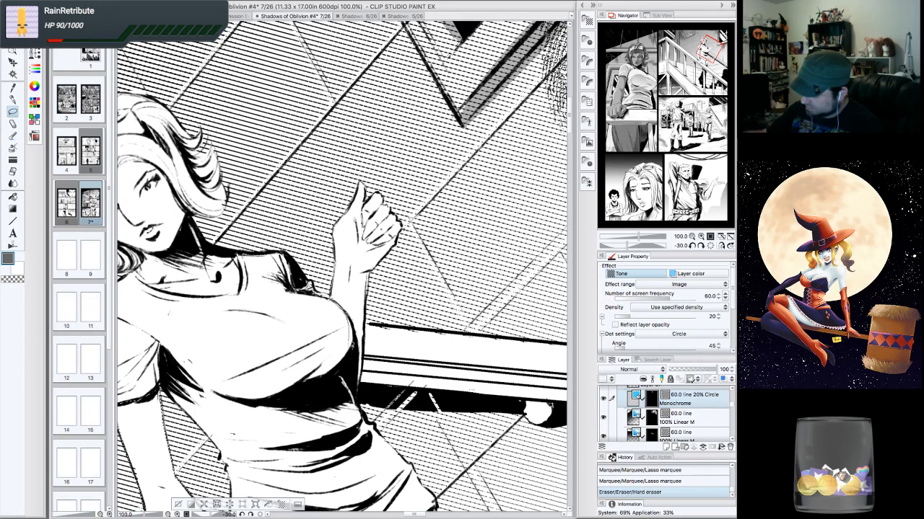
{"action": "mouse_move", "coordinate": [355, 354]}
{"action": "left_mouse_down"}
{"action": "mouse_move", "coordinate": [349, 318]}
{"action": "mouse_move", "coordinate": [379, 206]}
{"action": "mouse_move", "coordinate": [359, 353]}
{"action": "left_mouse_up"}
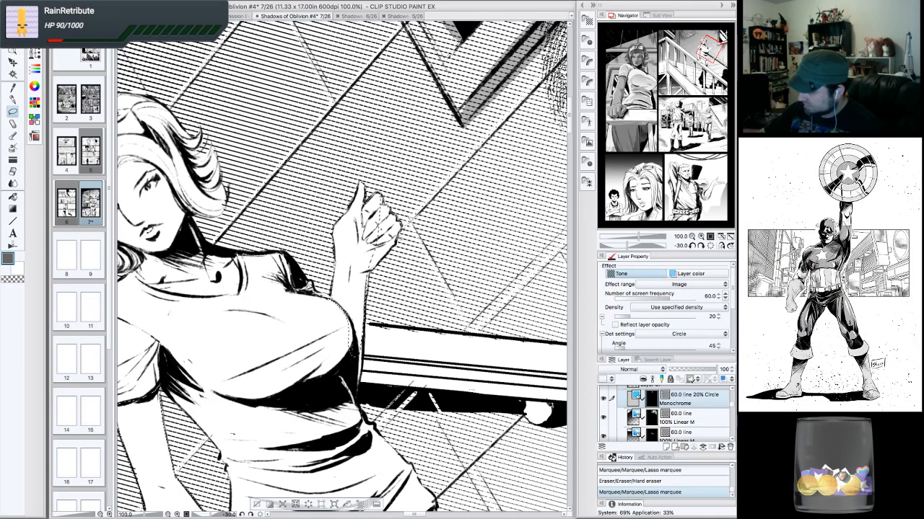
{"action": "left_click_drag", "start_coordinate": [380, 211], "coordinate": [378, 242]}
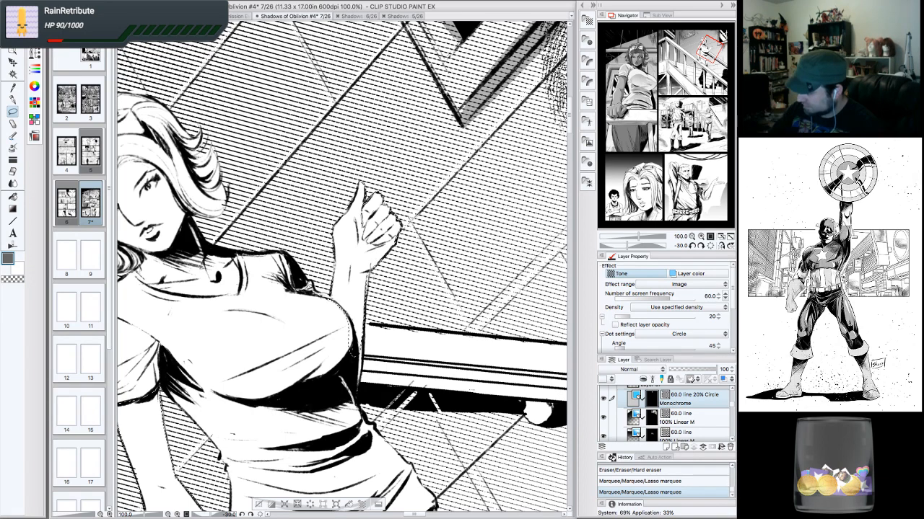
{"action": "left_click_drag", "start_coordinate": [355, 393], "coordinate": [364, 282]}
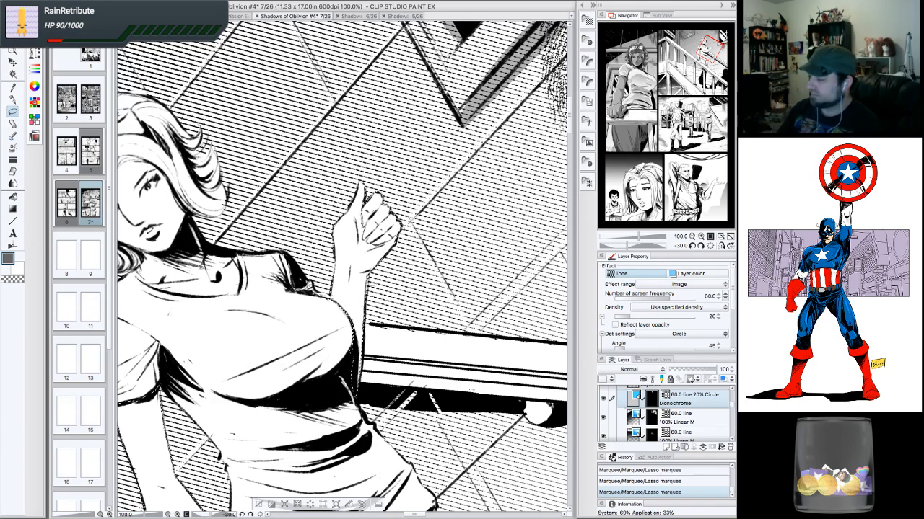
{"action": "left_click", "coordinate": [700, 246]}
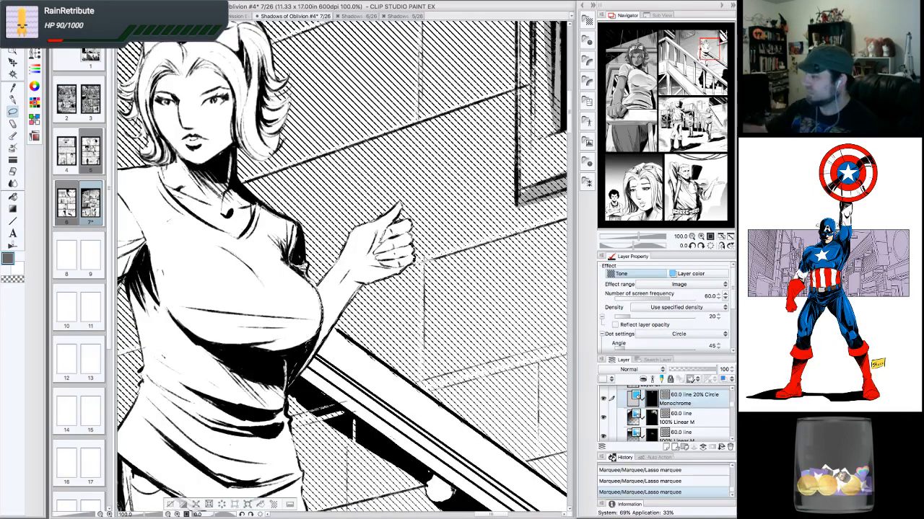
{"action": "left_click_drag", "start_coordinate": [289, 303], "coordinate": [372, 459]}
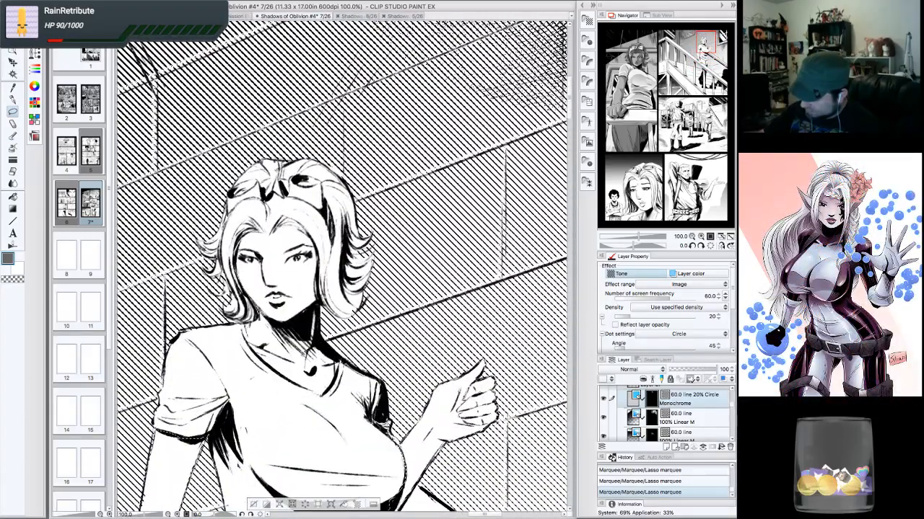
{"action": "mouse_move", "coordinate": [311, 355]}
{"action": "left_mouse_down"}
{"action": "mouse_move", "coordinate": [312, 372]}
{"action": "mouse_move", "coordinate": [249, 339]}
{"action": "mouse_move", "coordinate": [238, 264]}
{"action": "mouse_move", "coordinate": [260, 298]}
{"action": "mouse_move", "coordinate": [286, 283]}
{"action": "mouse_move", "coordinate": [318, 297]}
{"action": "left_mouse_up"}
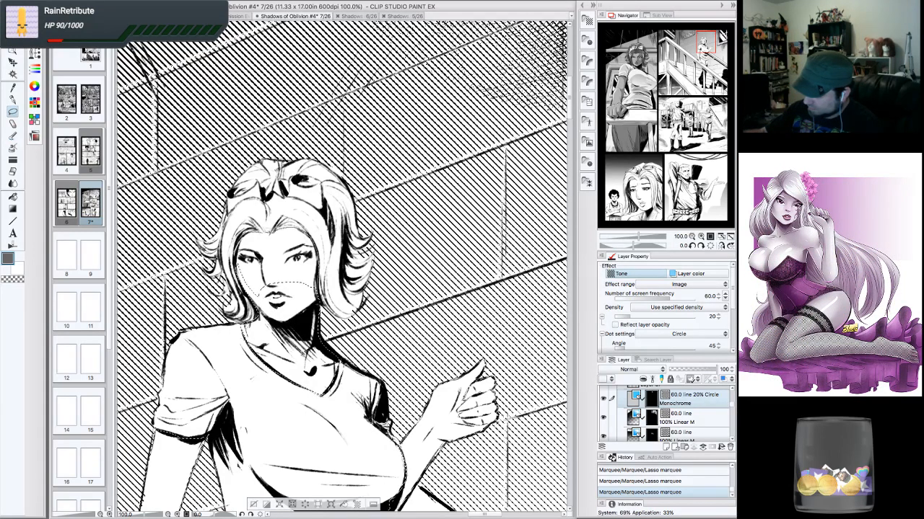
{"action": "left_click_drag", "start_coordinate": [311, 242], "coordinate": [284, 275]}
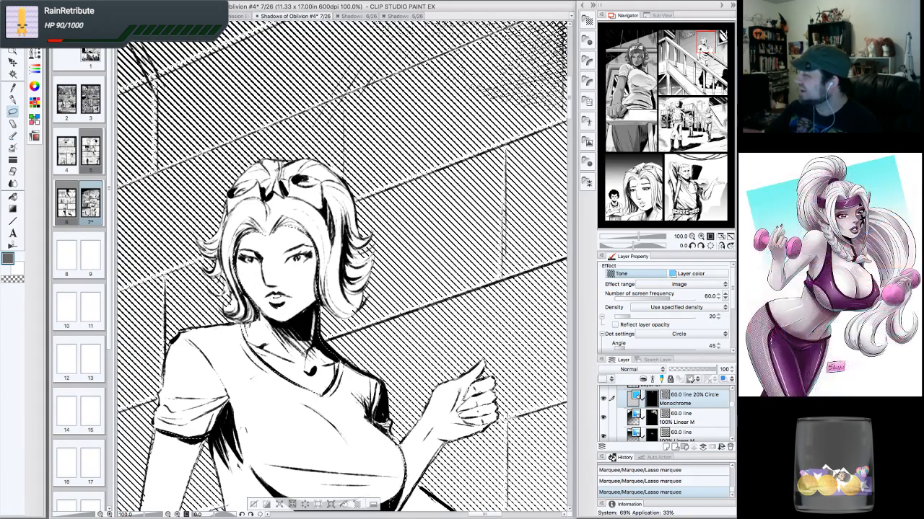
{"action": "left_click_drag", "start_coordinate": [343, 267], "coordinate": [354, 278]}
- Apply the 27.5 line 20% Circle Dot tone material to the selected skin areas
{"action": "left_click_drag", "start_coordinate": [706, 41], "coordinate": [702, 47]}
{"action": "left_click", "coordinate": [692, 237]}
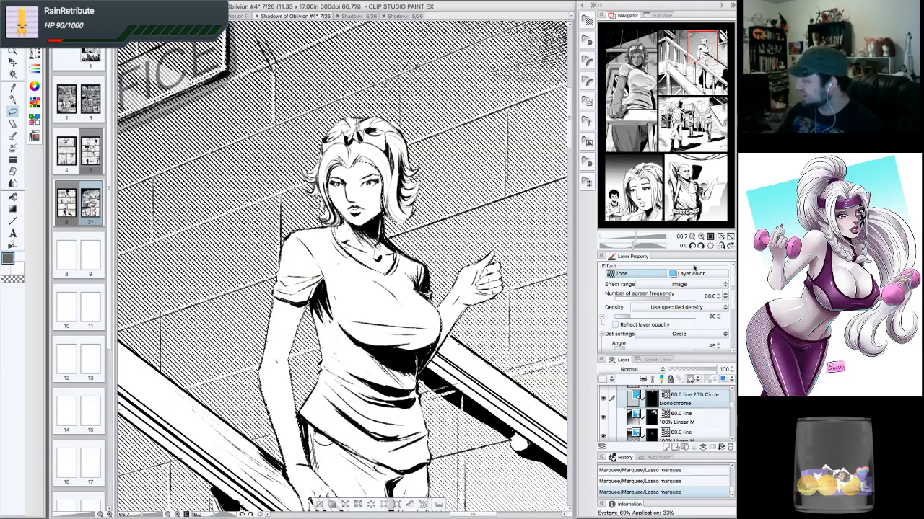
{"action": "left_click", "coordinate": [587, 20]}
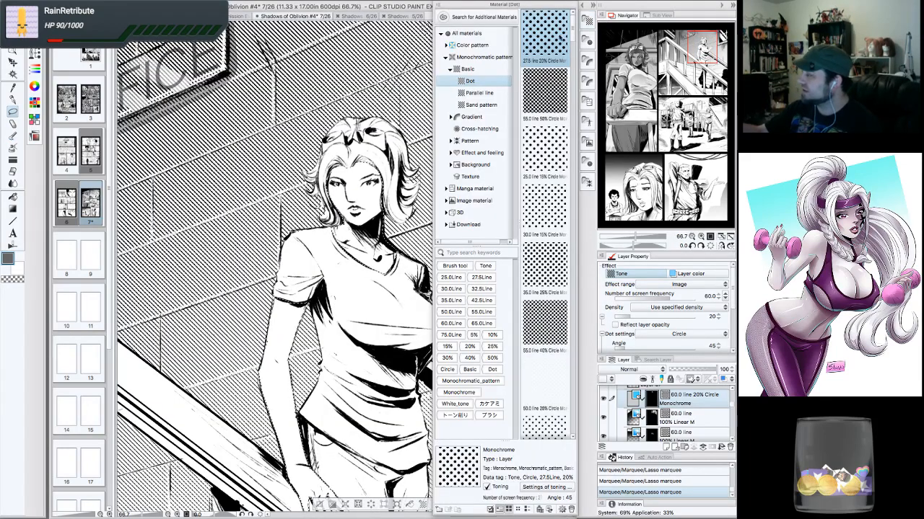
{"action": "left_click_drag", "start_coordinate": [487, 114], "coordinate": [342, 252]}
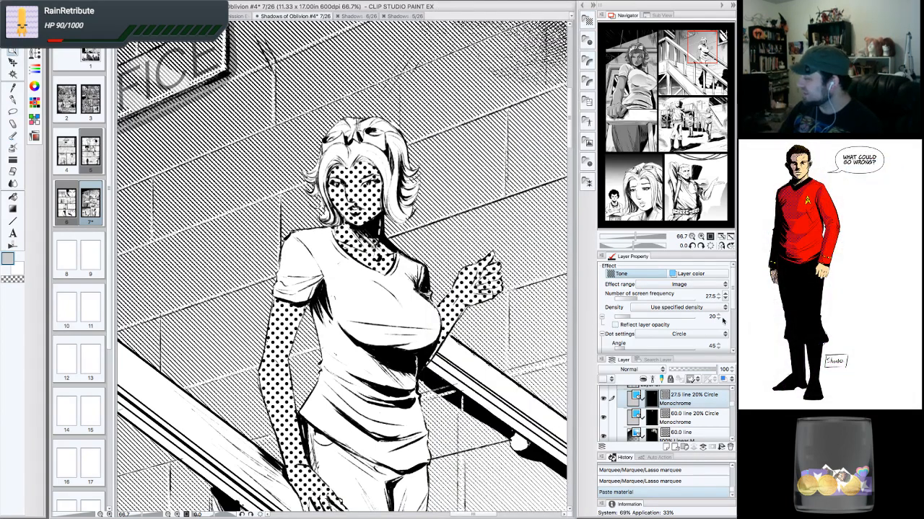
- Set the new skin tone's screen frequency to 70.0 and its density to 30
{"action": "left_click", "coordinate": [725, 297]}
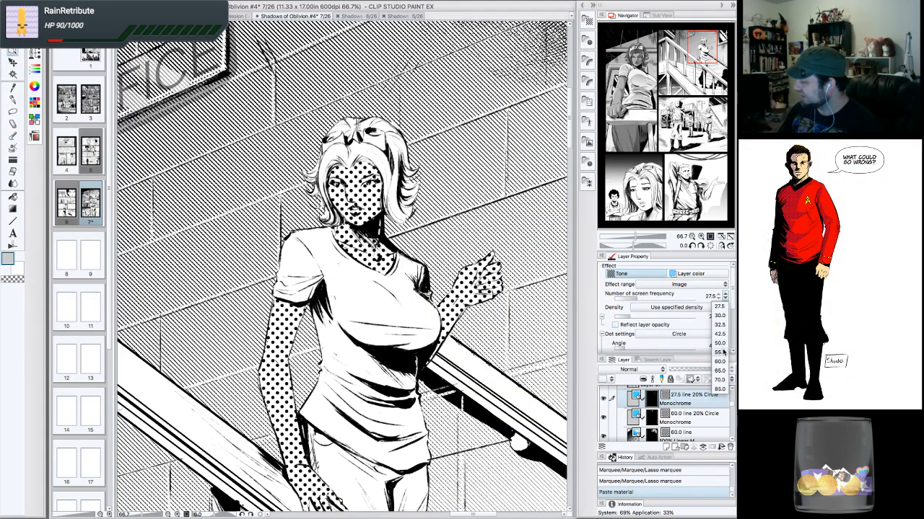
{"action": "left_click", "coordinate": [720, 380]}
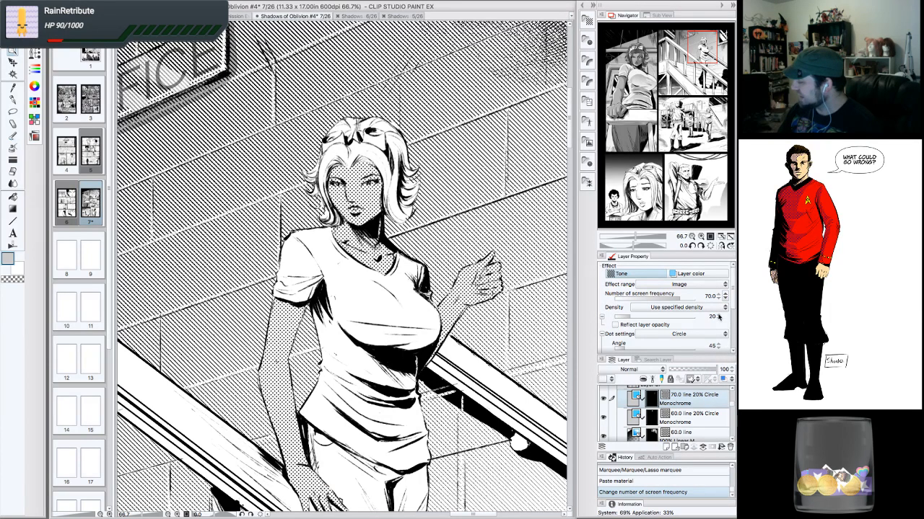
{"action": "left_click", "coordinate": [718, 316]}
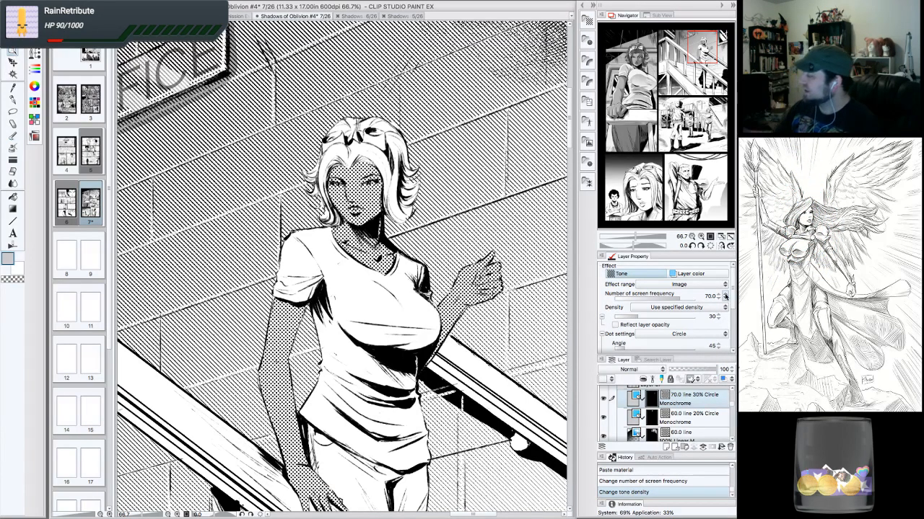
{"action": "left_click", "coordinate": [691, 237]}
{"action": "left_click", "coordinate": [691, 237]}
{"action": "left_click", "coordinate": [691, 236]}
- Set the skin tone layer's screen frequency to 85.0
{"action": "left_click", "coordinate": [691, 237]}
{"action": "left_click", "coordinate": [692, 237]}
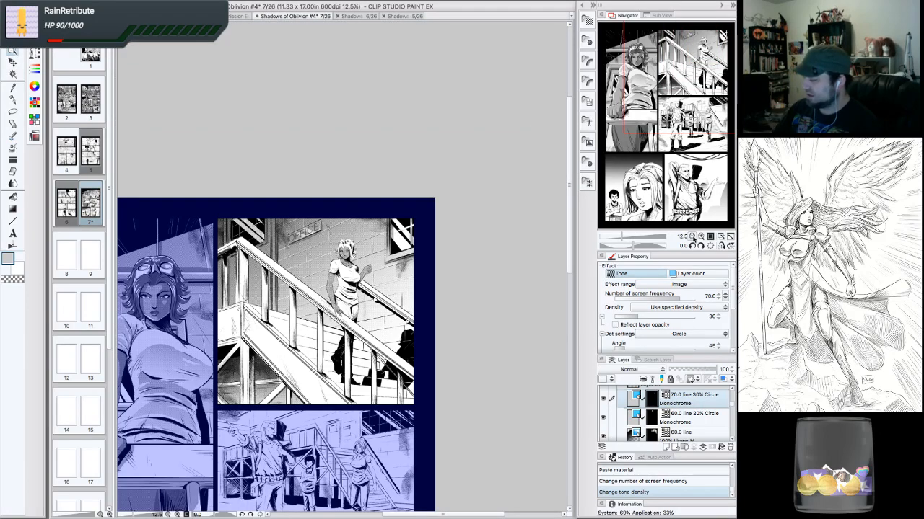
{"action": "left_click", "coordinate": [692, 236]}
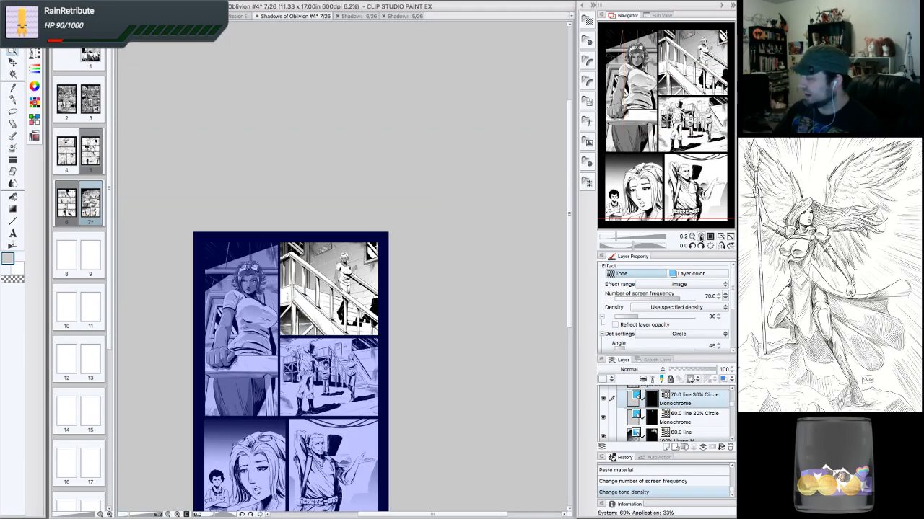
{"action": "left_click", "coordinate": [700, 237]}
{"action": "left_click", "coordinate": [700, 237]}
{"action": "left_click", "coordinate": [692, 237]}
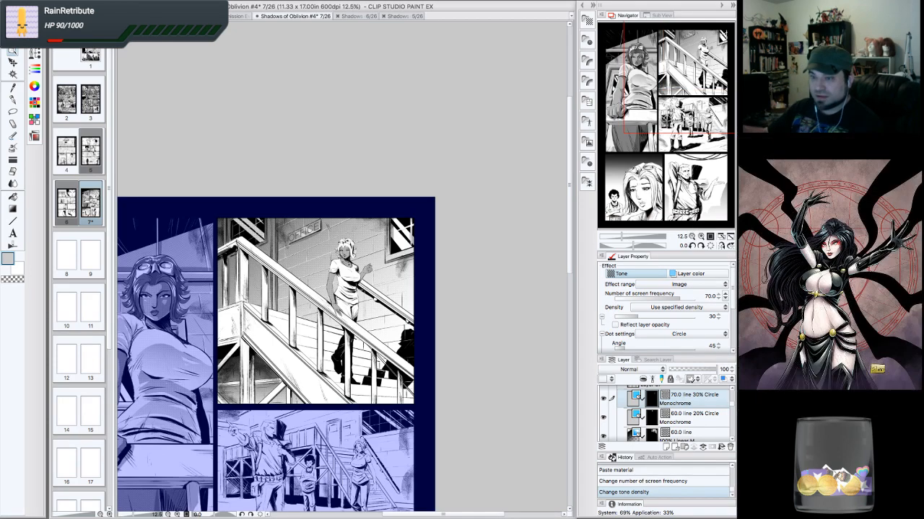
{"action": "left_click_drag", "start_coordinate": [694, 107], "coordinate": [677, 114]}
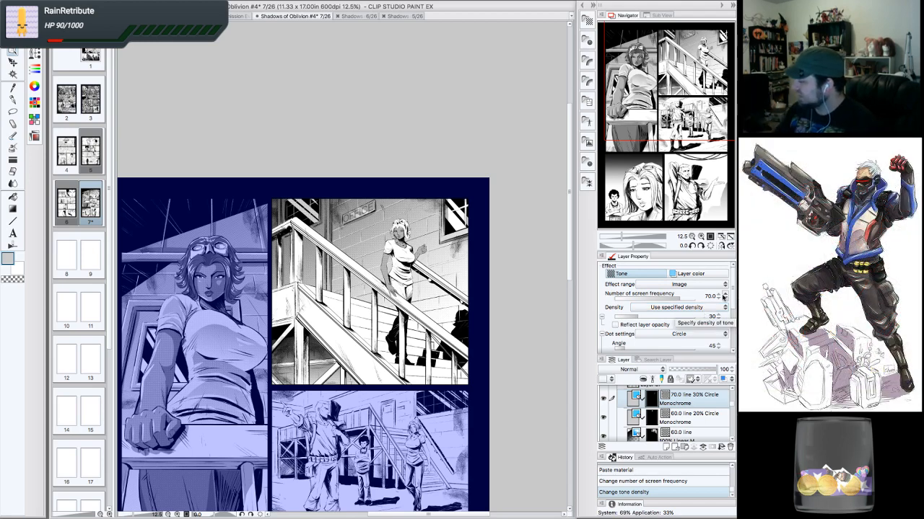
{"action": "left_click", "coordinate": [725, 317]}
{"action": "left_click", "coordinate": [720, 389]}
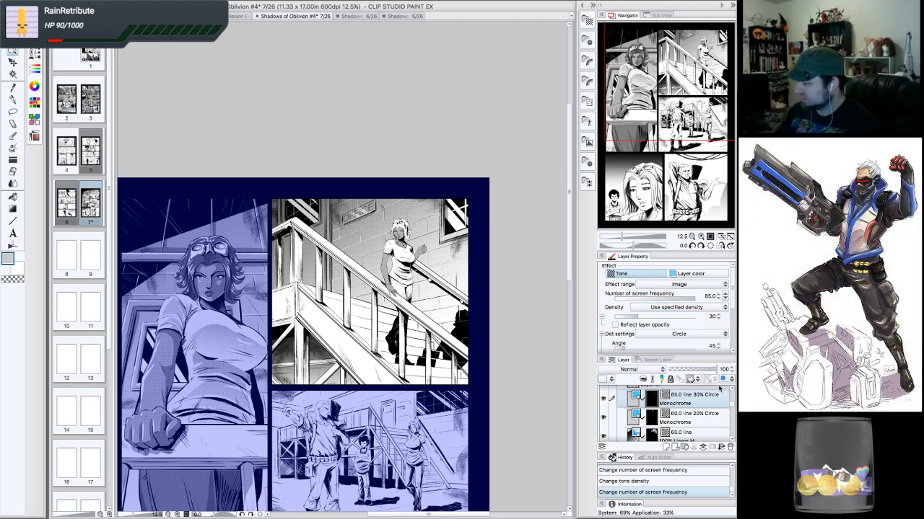
- Inspect the stairs woman's new skin tone up close at several zoom levels
{"action": "left_click", "coordinate": [701, 236]}
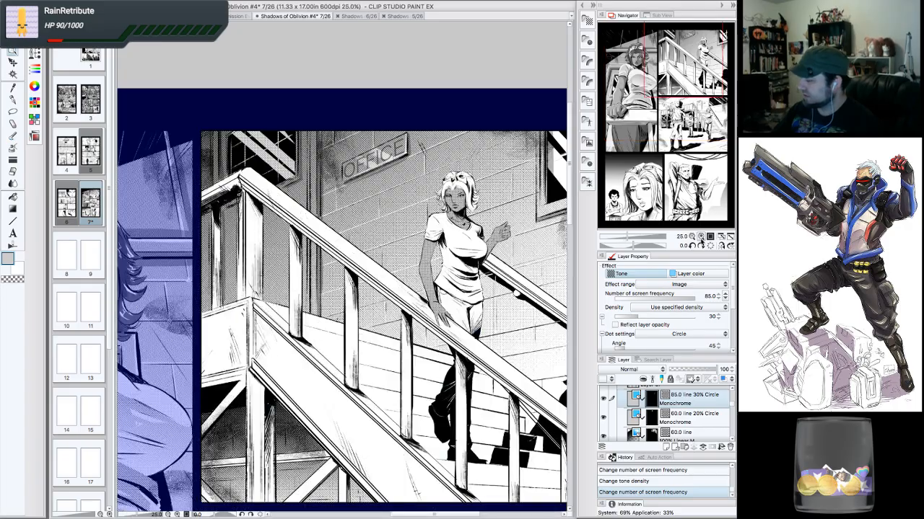
{"action": "left_click", "coordinate": [701, 236]}
{"action": "left_click_drag", "start_coordinate": [684, 114], "coordinate": [700, 71]}
{"action": "left_click", "coordinate": [691, 236]}
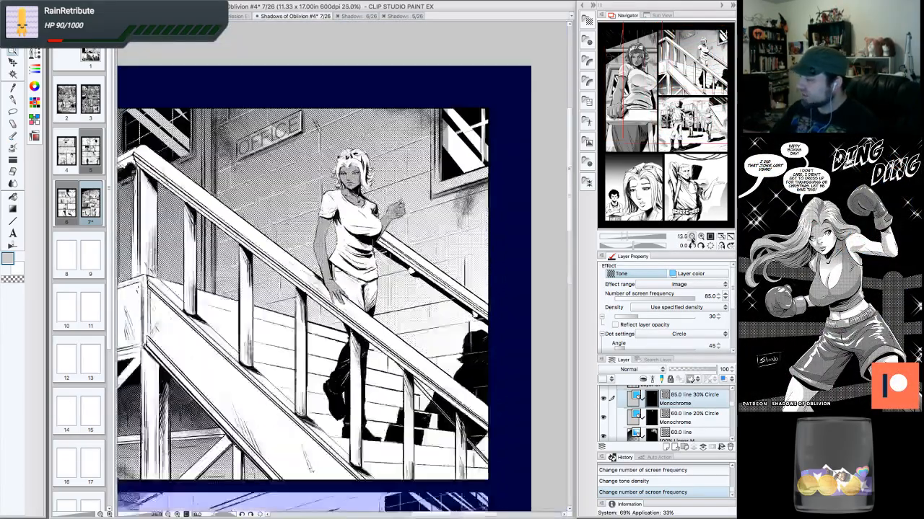
{"action": "left_click", "coordinate": [692, 236]}
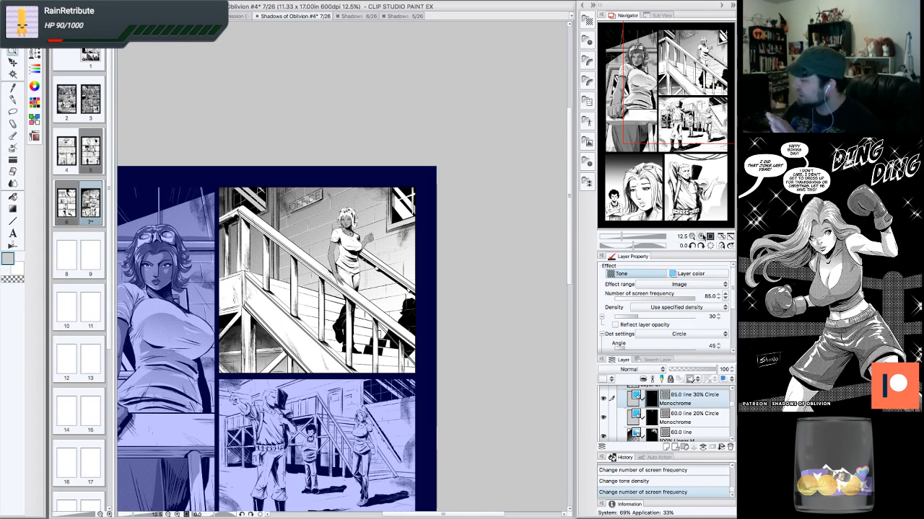
{"action": "left_click", "coordinate": [700, 236]}
{"action": "left_click", "coordinate": [700, 236]}
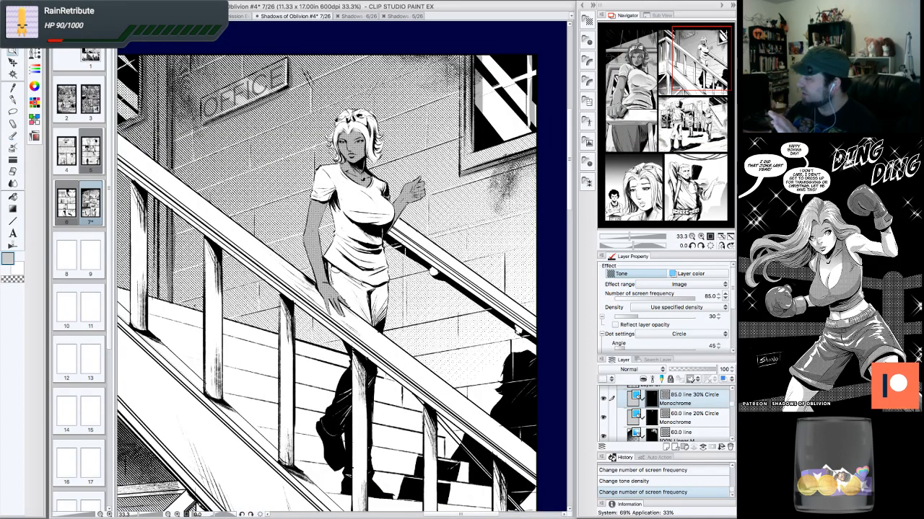
{"action": "left_click_drag", "start_coordinate": [700, 60], "coordinate": [698, 55]}
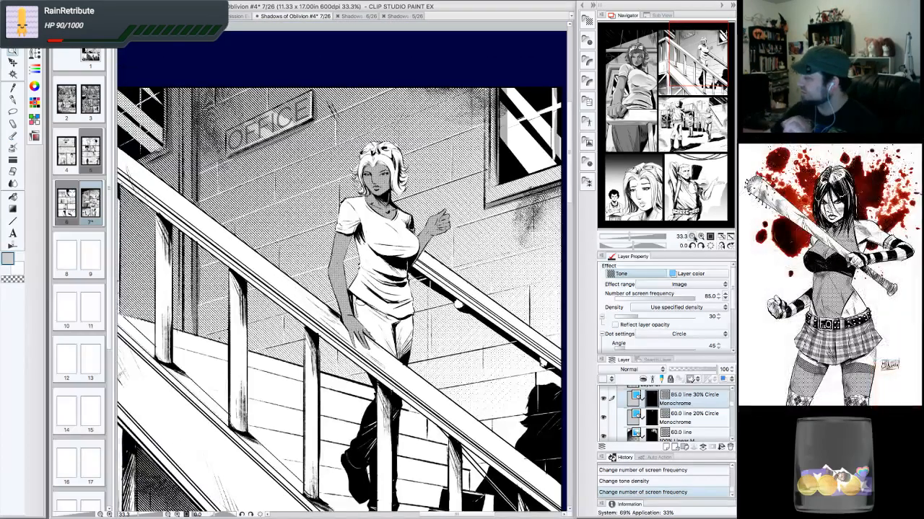
{"action": "left_click", "coordinate": [692, 236]}
{"action": "left_click", "coordinate": [691, 237]}
{"action": "left_click_drag", "start_coordinate": [694, 122], "coordinate": [686, 126]}
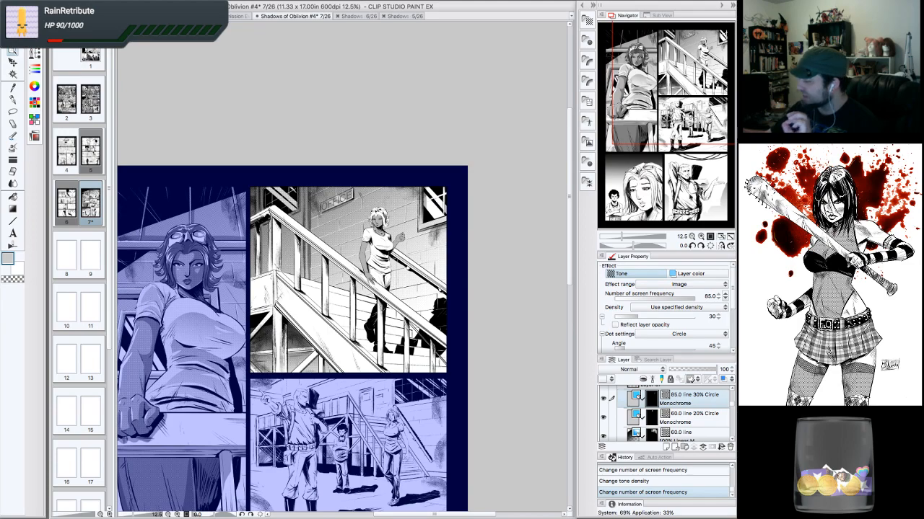
{"action": "left_click", "coordinate": [701, 236]}
{"action": "left_click_drag", "start_coordinate": [691, 111], "coordinate": [694, 71]}
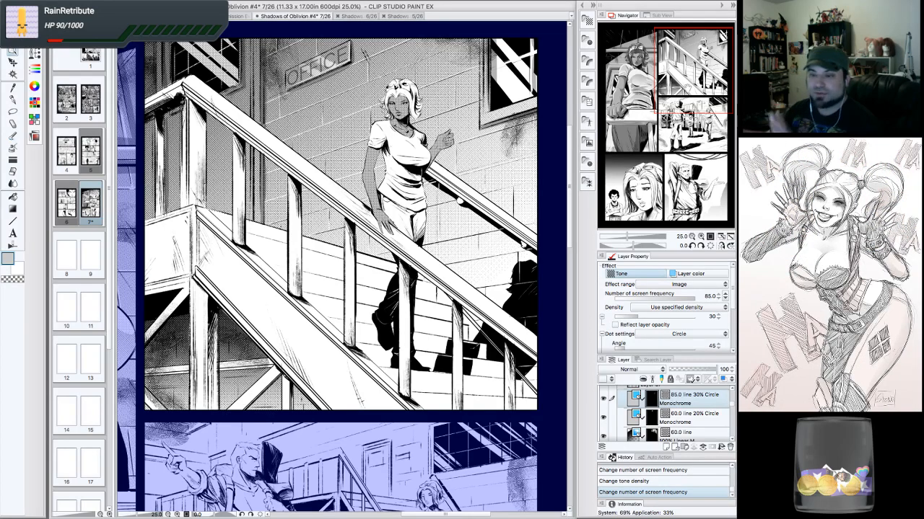
{"action": "left_click", "coordinate": [701, 237]}
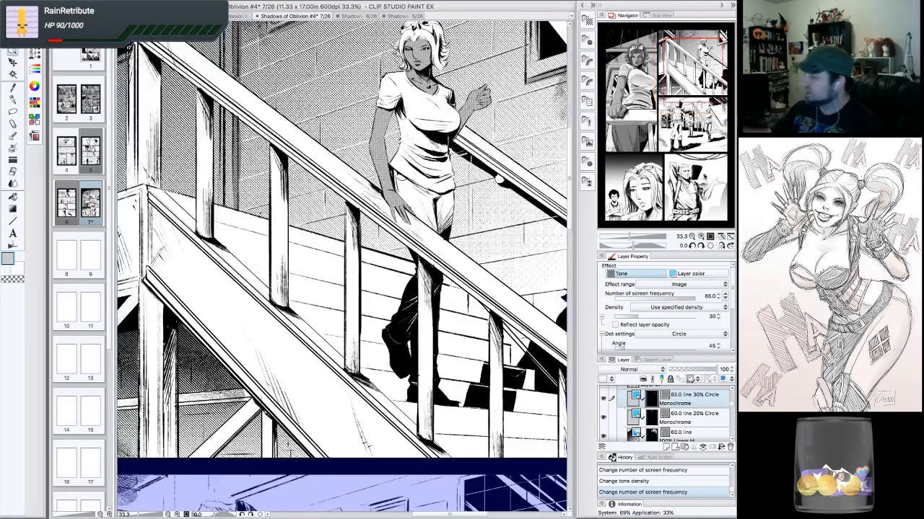
{"action": "left_click_drag", "start_coordinate": [682, 72], "coordinate": [690, 46]}
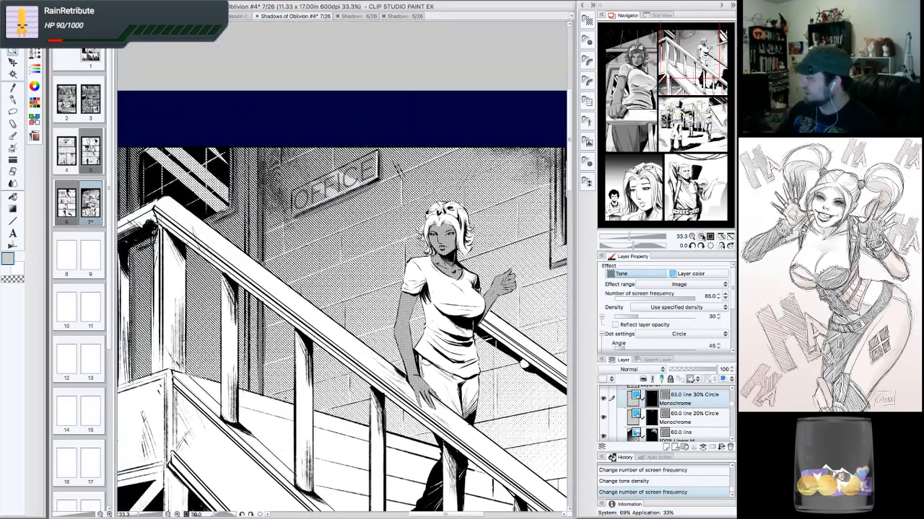
{"action": "left_click", "coordinate": [700, 237]}
{"action": "left_click", "coordinate": [701, 237]}
{"action": "left_click", "coordinate": [701, 237]}
{"action": "left_click_drag", "start_coordinate": [696, 46], "coordinate": [698, 39]}
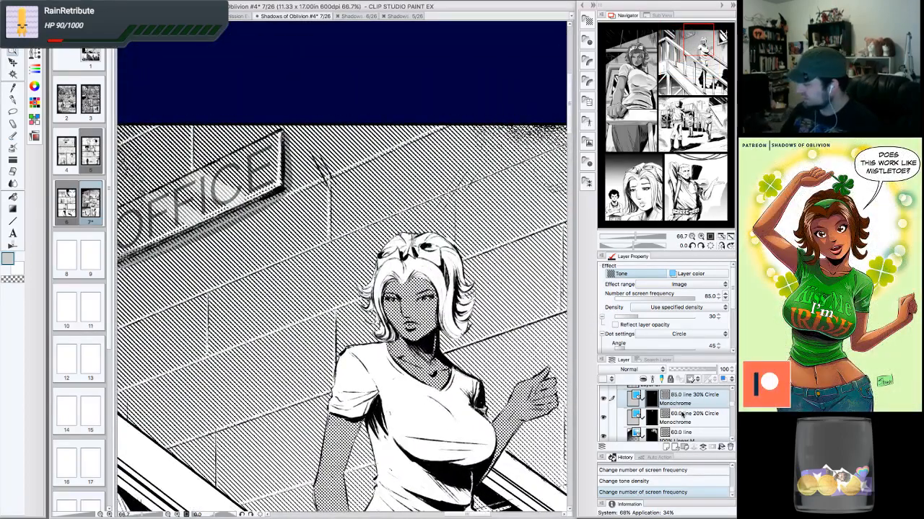
- Add a new raster layer and erase small spots of the 85.0 line skin tone on the woman's face
{"action": "left_click", "coordinate": [665, 447]}
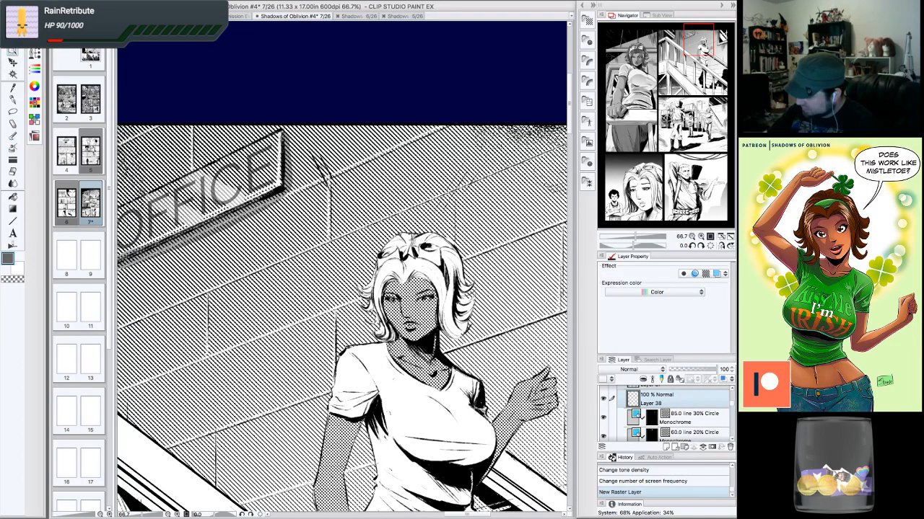
{"action": "left_click", "coordinate": [394, 300]}
{"action": "left_click", "coordinate": [677, 415]}
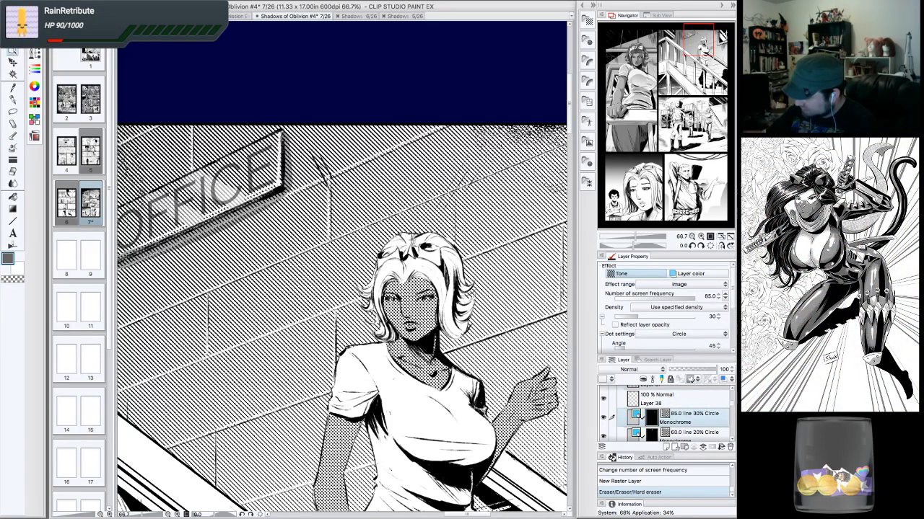
{"action": "left_click", "coordinate": [426, 298]}
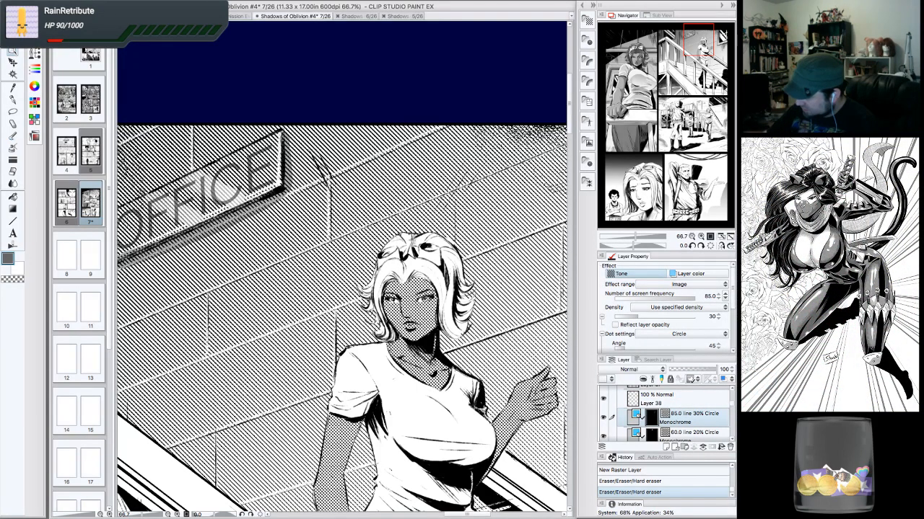
{"action": "left_click", "coordinate": [427, 298]}
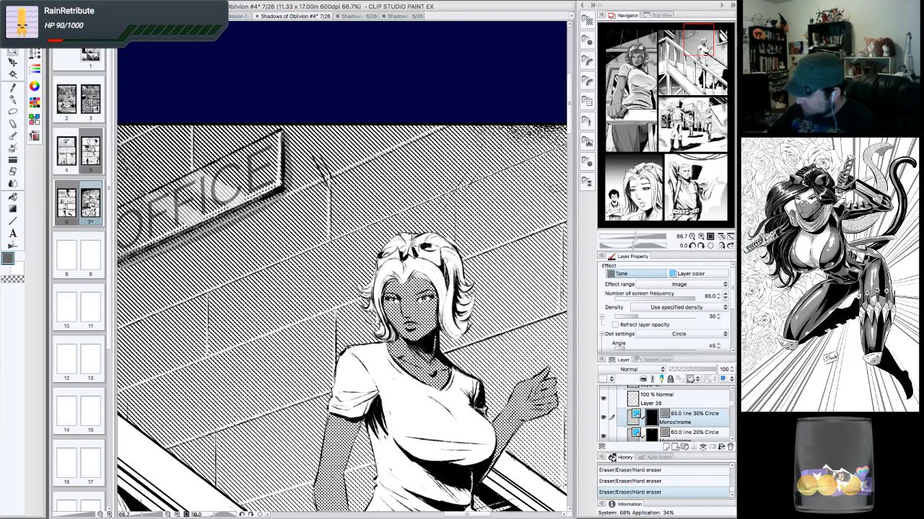
- Reselect the new Layer 38 and lasso-select areas around the stairs woman's face and hair
{"action": "left_click", "coordinate": [678, 402]}
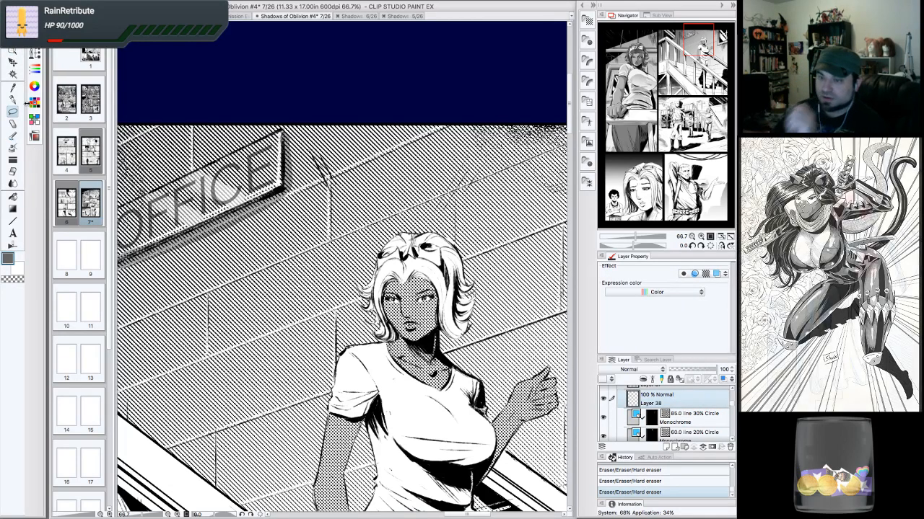
{"action": "left_click", "coordinate": [693, 247]}
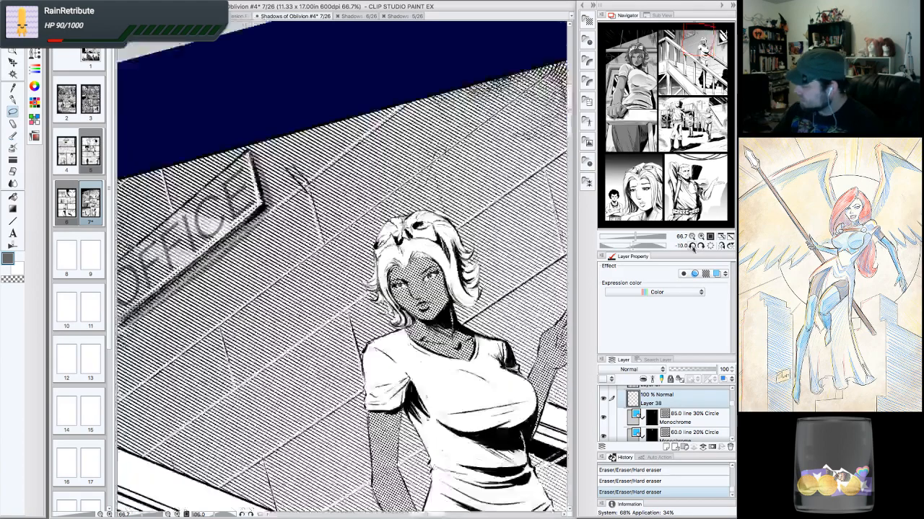
{"action": "left_click", "coordinate": [693, 247]}
{"action": "mouse_move", "coordinate": [383, 237]}
{"action": "left_mouse_down"}
{"action": "mouse_move", "coordinate": [386, 262]}
{"action": "mouse_move", "coordinate": [391, 237]}
{"action": "left_mouse_up"}
{"action": "left_click", "coordinate": [701, 236]}
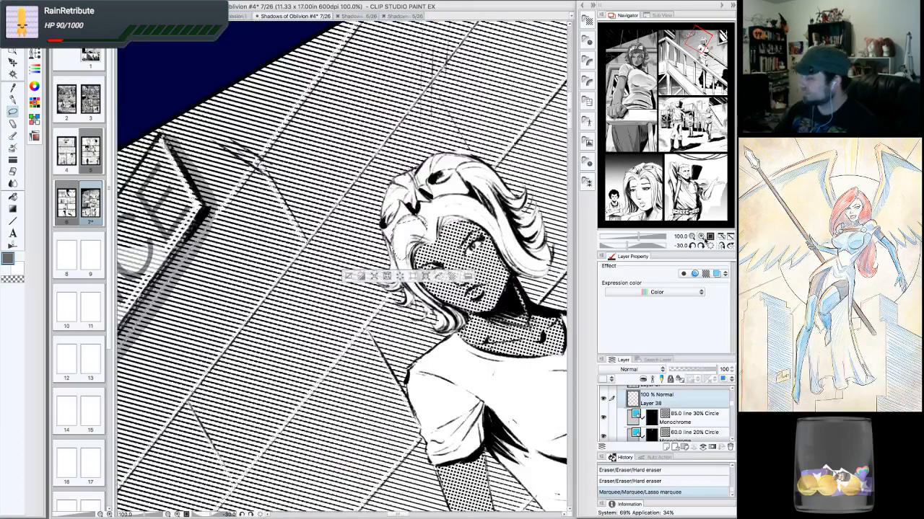
{"action": "left_click", "coordinate": [710, 246]}
{"action": "left_click_drag", "start_coordinate": [447, 303], "coordinate": [279, 229]}
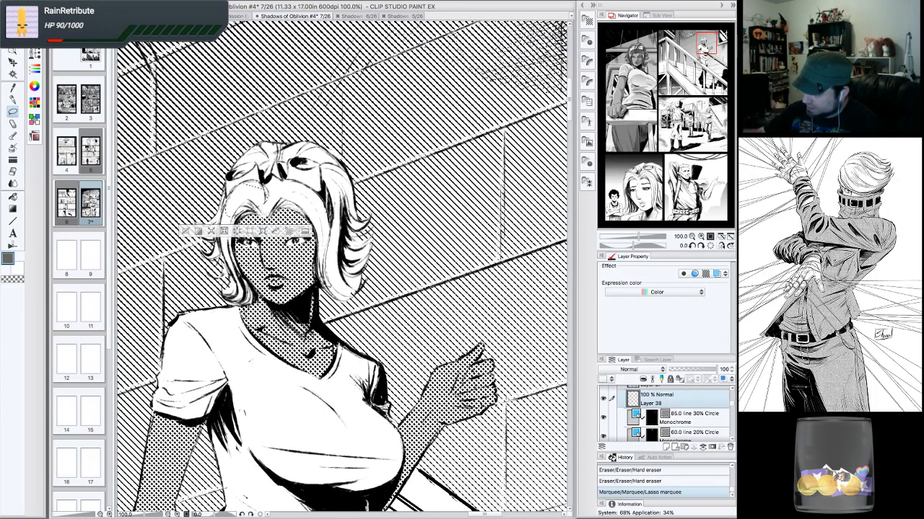
{"action": "left_click_drag", "start_coordinate": [265, 190], "coordinate": [270, 205]}
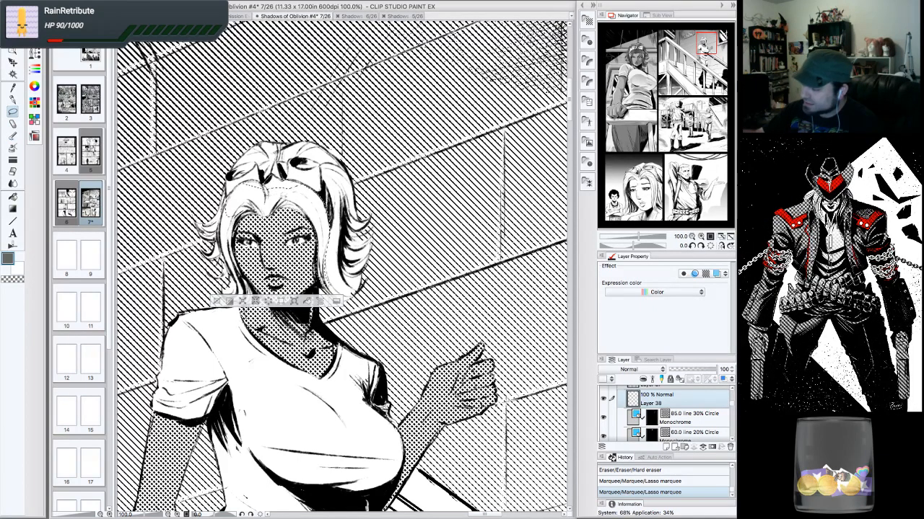
{"action": "left_click_drag", "start_coordinate": [264, 189], "coordinate": [277, 193]}
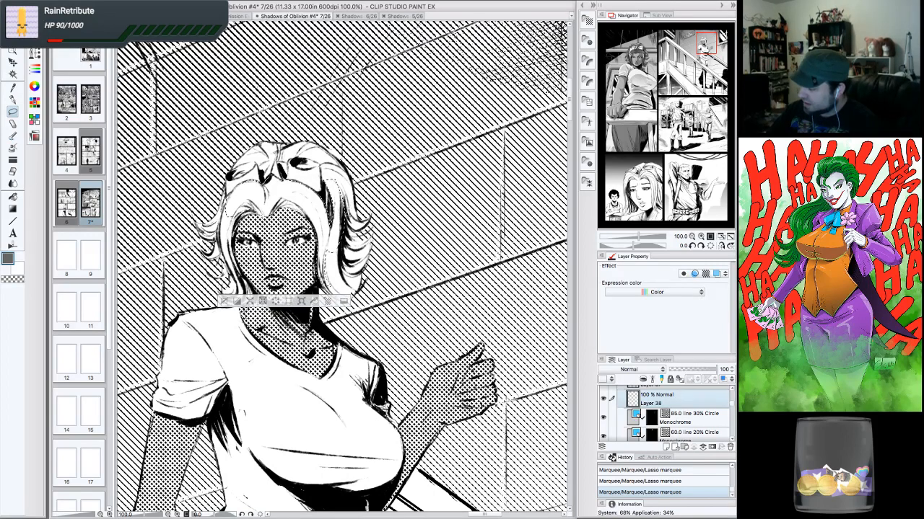
{"action": "left_click_drag", "start_coordinate": [326, 269], "coordinate": [352, 289]}
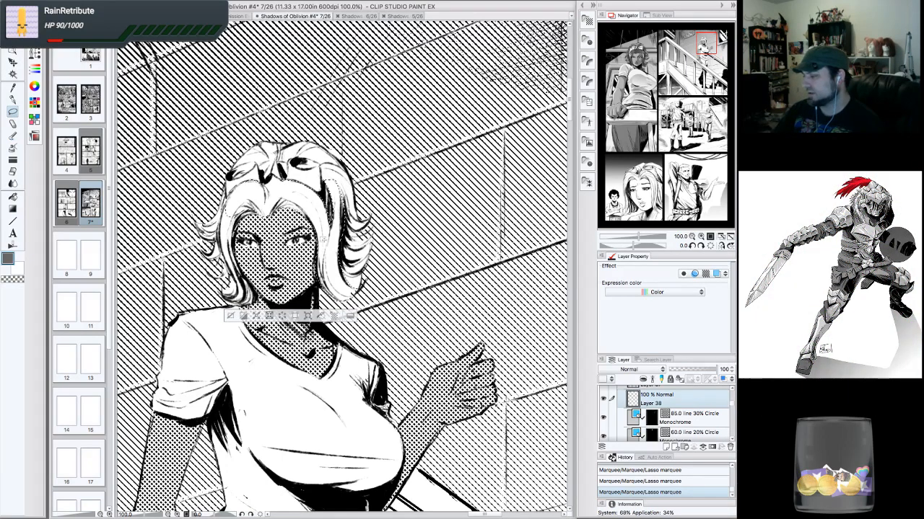
{"action": "left_click", "coordinate": [692, 246]}
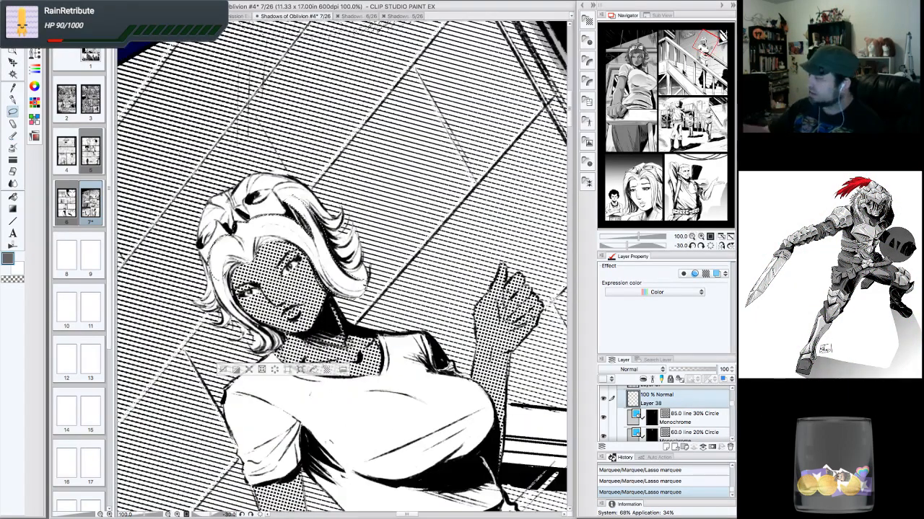
{"action": "left_click_drag", "start_coordinate": [328, 310], "coordinate": [358, 257]}
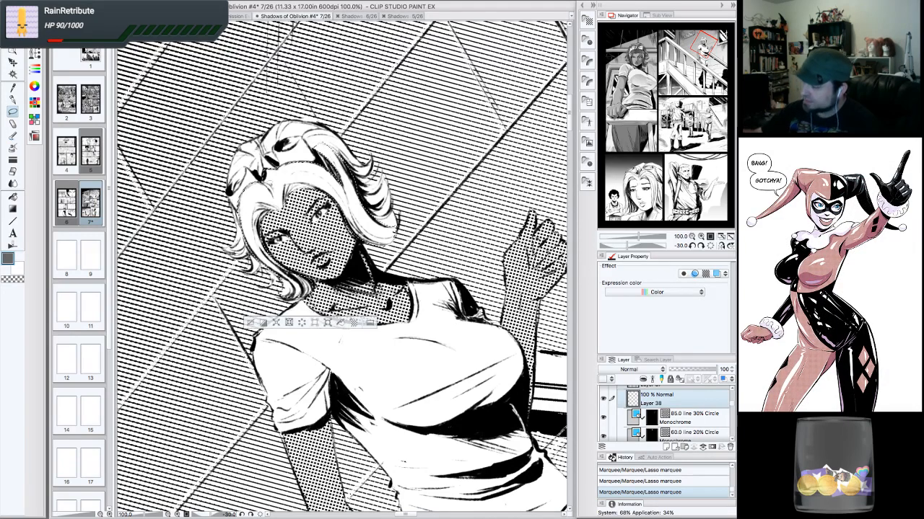
{"action": "left_click", "coordinate": [711, 246]}
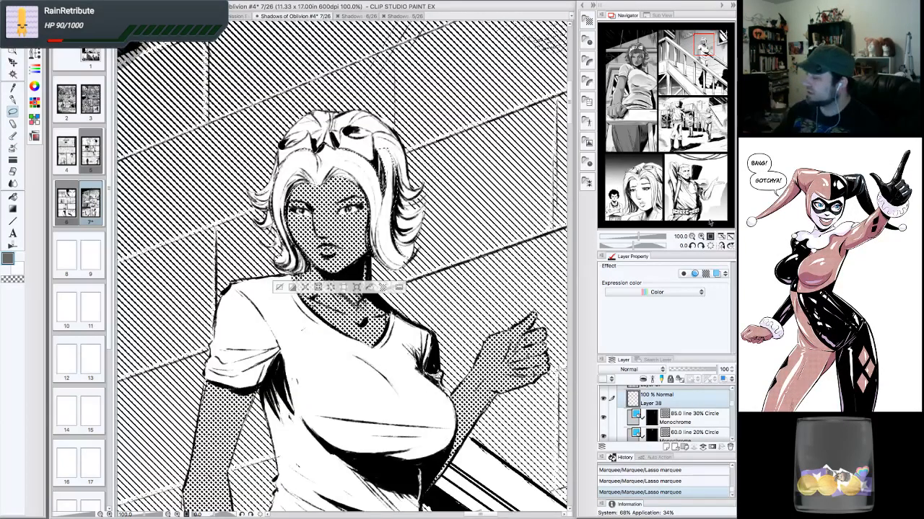
{"action": "left_click", "coordinate": [700, 236]}
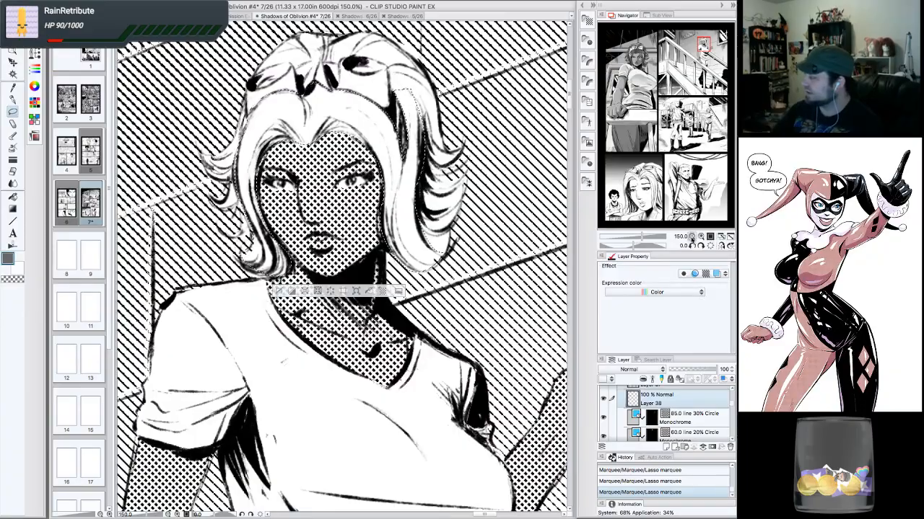
{"action": "left_click", "coordinate": [692, 236]}
{"action": "left_click_drag", "start_coordinate": [699, 118], "coordinate": [702, 45]}
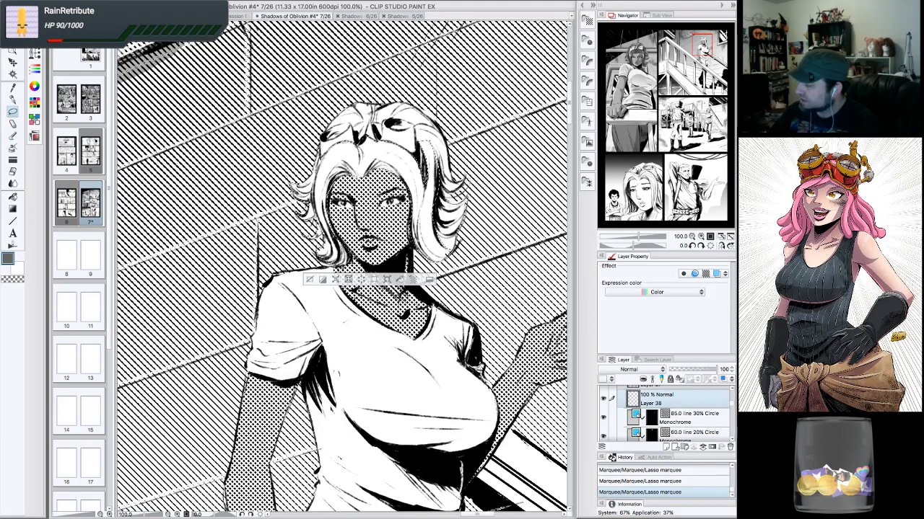
{"action": "mouse_move", "coordinate": [433, 140]}
{"action": "left_mouse_down"}
{"action": "mouse_move", "coordinate": [449, 170]}
{"action": "mouse_move", "coordinate": [426, 244]}
{"action": "left_mouse_up"}
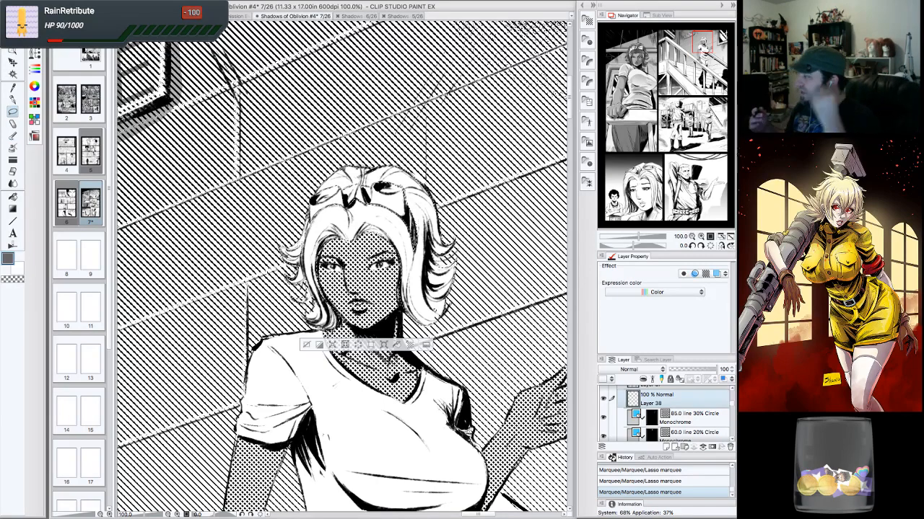
- Try filling the lassoed hair area of the stairs woman on Layer 38, then undo the fill
{"action": "left_click", "coordinate": [692, 237]}
{"action": "left_click", "coordinate": [692, 237]}
{"action": "left_click", "coordinate": [692, 237]}
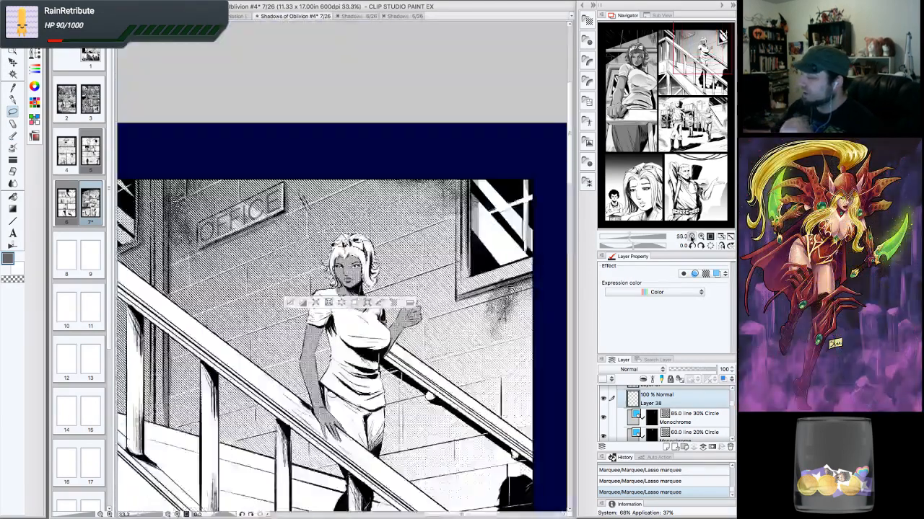
{"action": "left_click", "coordinate": [692, 237]}
{"action": "left_click", "coordinate": [692, 237]}
{"action": "left_click", "coordinate": [692, 236]}
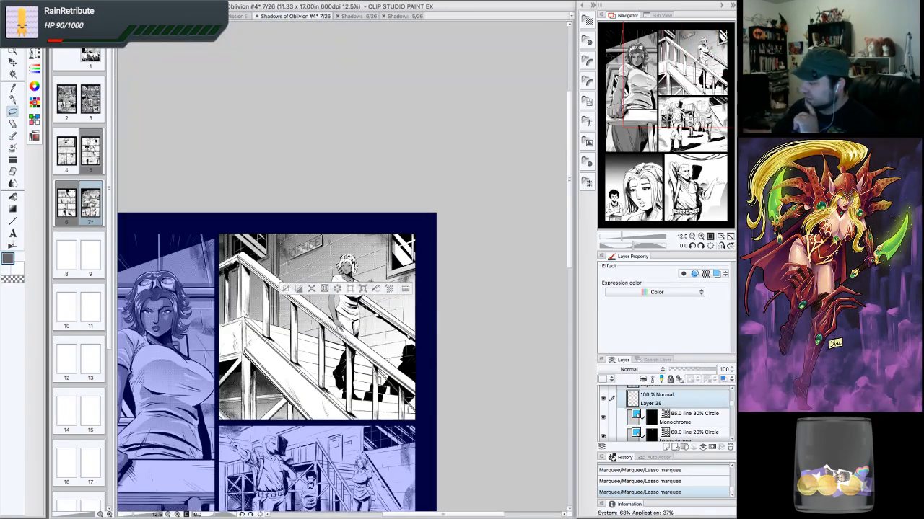
{"action": "left_click", "coordinate": [700, 47]}
{"action": "left_click", "coordinate": [700, 237]}
{"action": "left_click", "coordinate": [701, 237]}
{"action": "left_click", "coordinate": [701, 237]}
{"action": "left_click", "coordinate": [700, 238]}
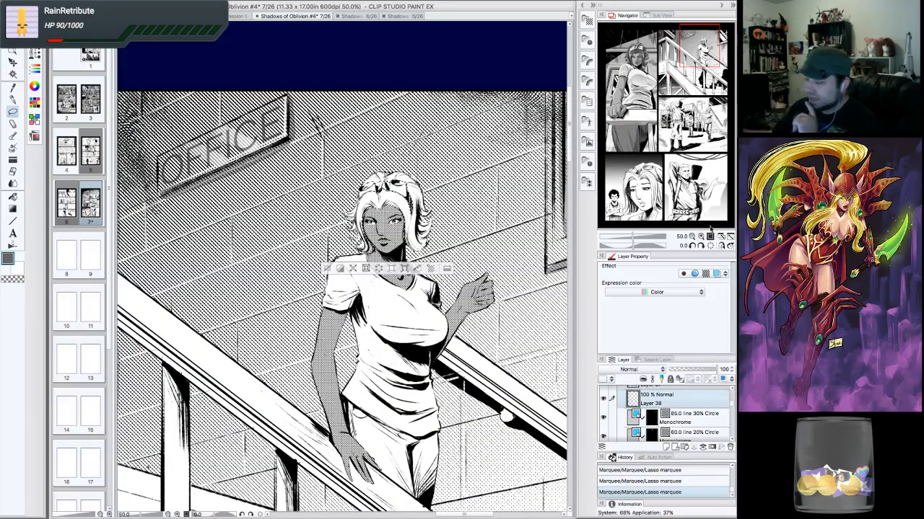
{"action": "left_click", "coordinate": [13, 198]}
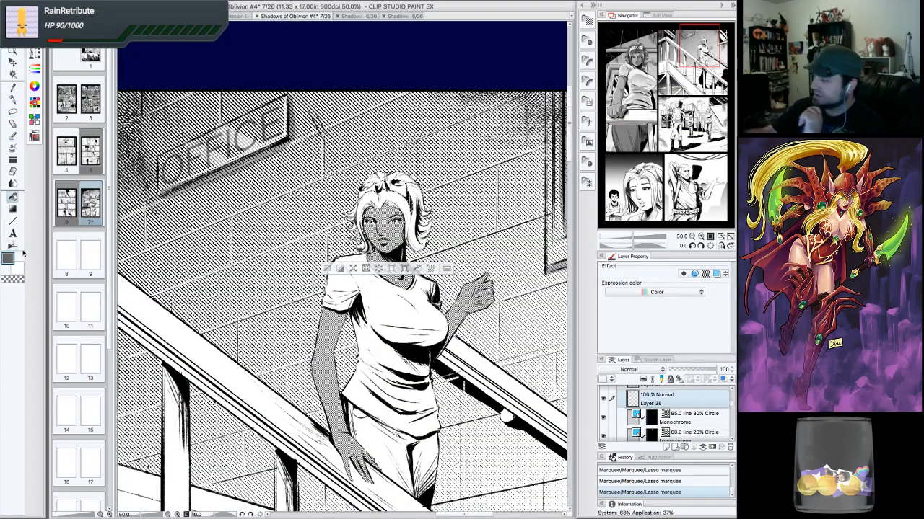
{"action": "left_click", "coordinate": [414, 209]}
{"action": "key", "text": "ctrl+z"}
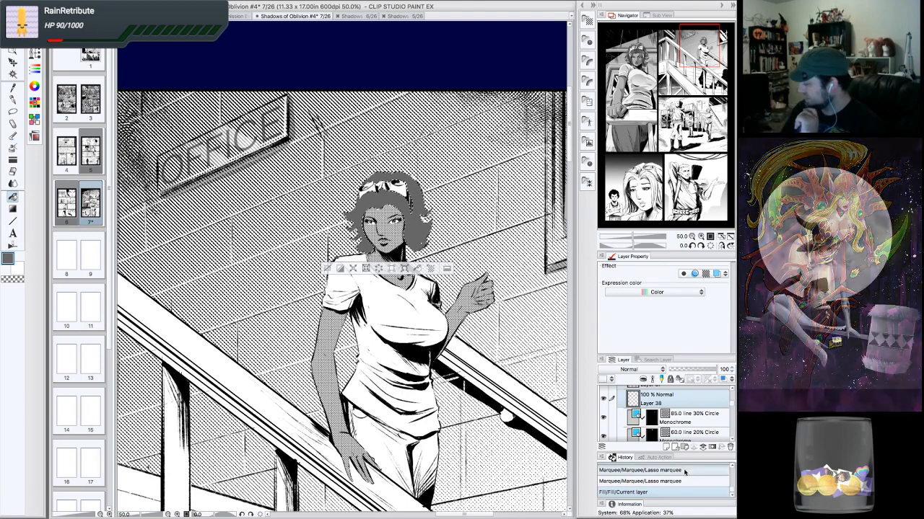
- Move Layer 38 above Layer 28, fill the selected hair area of the stairs woman, and deselect
{"action": "left_click_drag", "start_coordinate": [709, 400], "coordinate": [693, 421]}
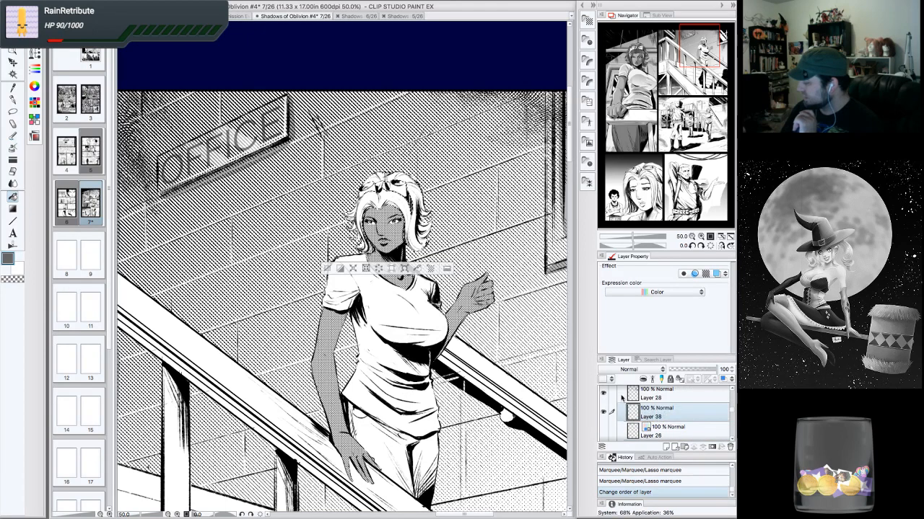
{"action": "left_click", "coordinate": [603, 393]}
{"action": "left_click", "coordinate": [604, 393]}
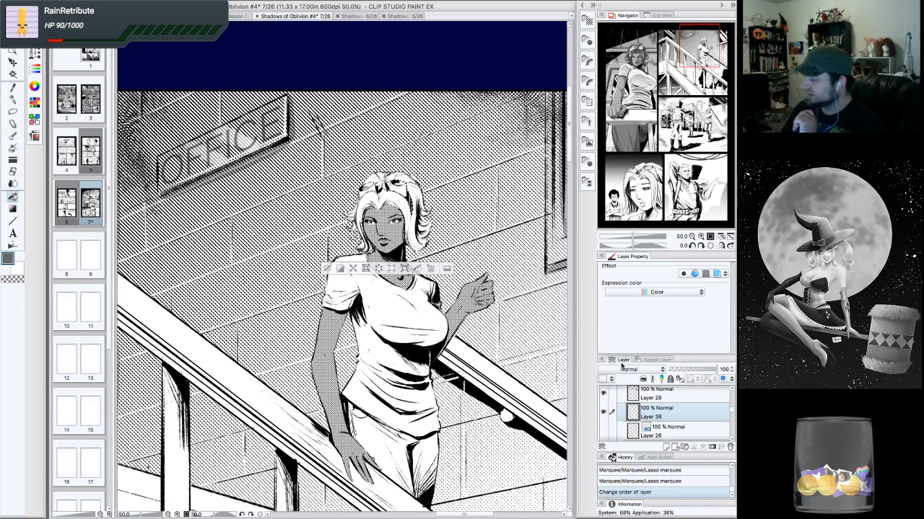
{"action": "left_click", "coordinate": [413, 205]}
{"action": "key", "text": "ctrl+d"}
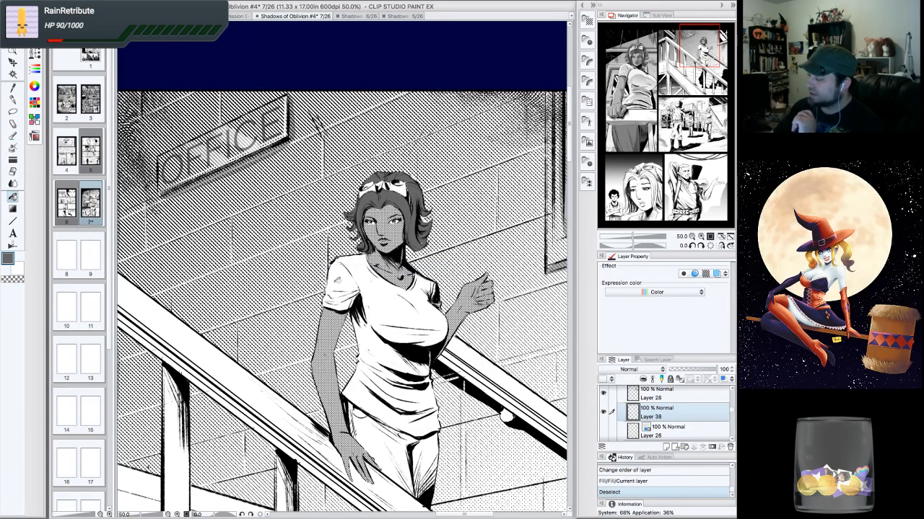
- Touch up the stairs woman's hair with a few small G-pen strokes on Layer 38
{"action": "left_click", "coordinate": [700, 237]}
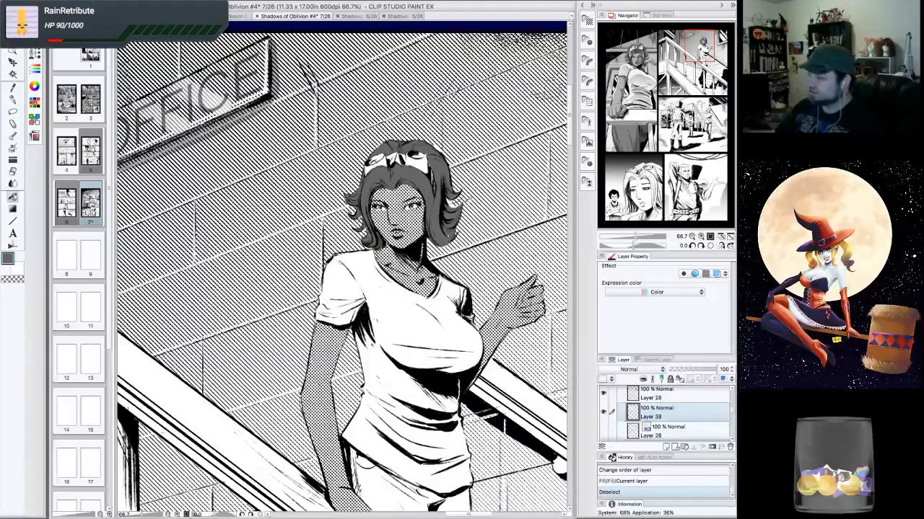
{"action": "left_click", "coordinate": [13, 99]}
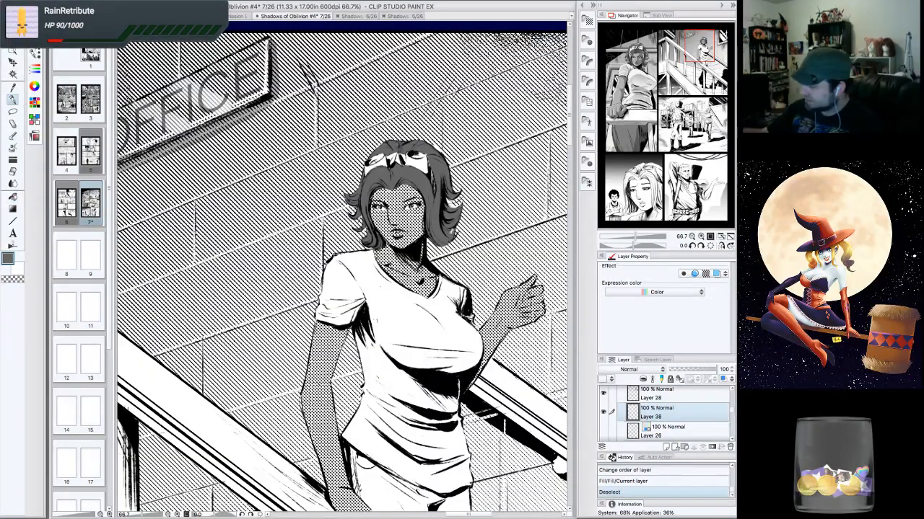
{"action": "left_click_drag", "start_coordinate": [457, 193], "coordinate": [460, 198]}
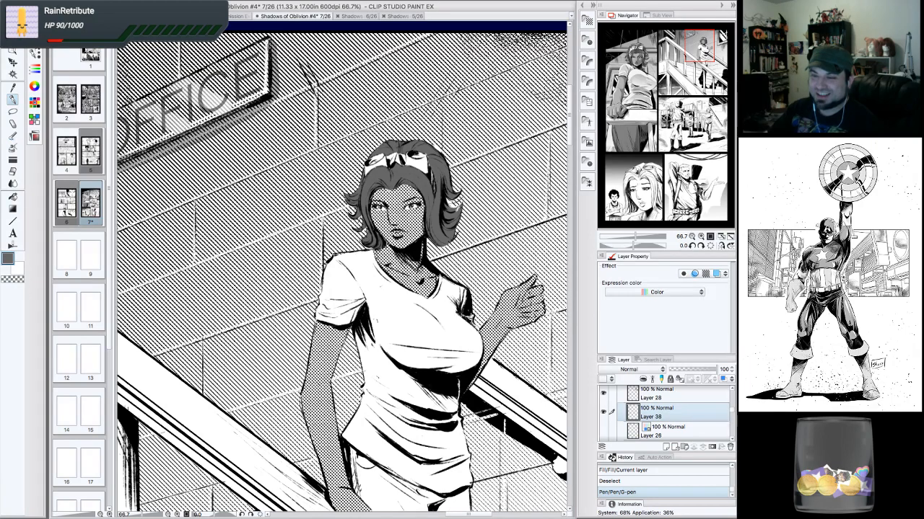
{"action": "left_click_drag", "start_coordinate": [404, 231], "coordinate": [411, 322]}
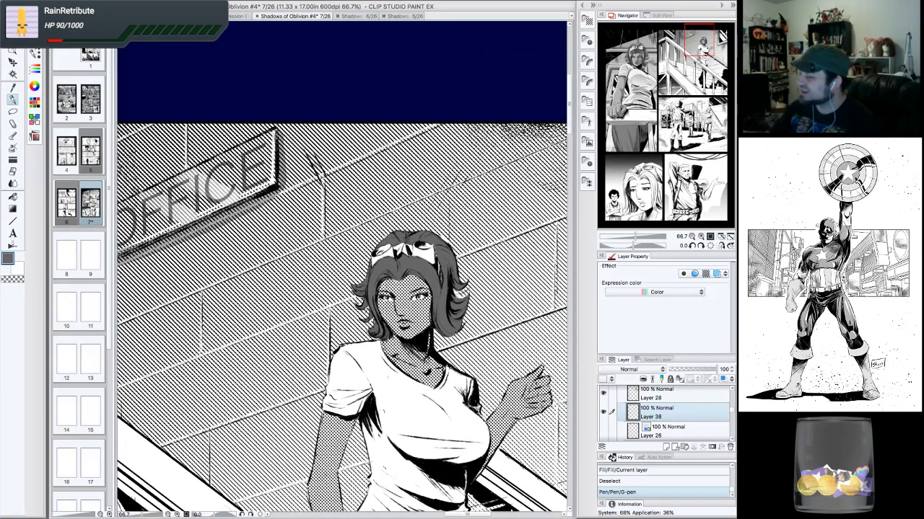
{"action": "key", "text": "ctrl+plus"}
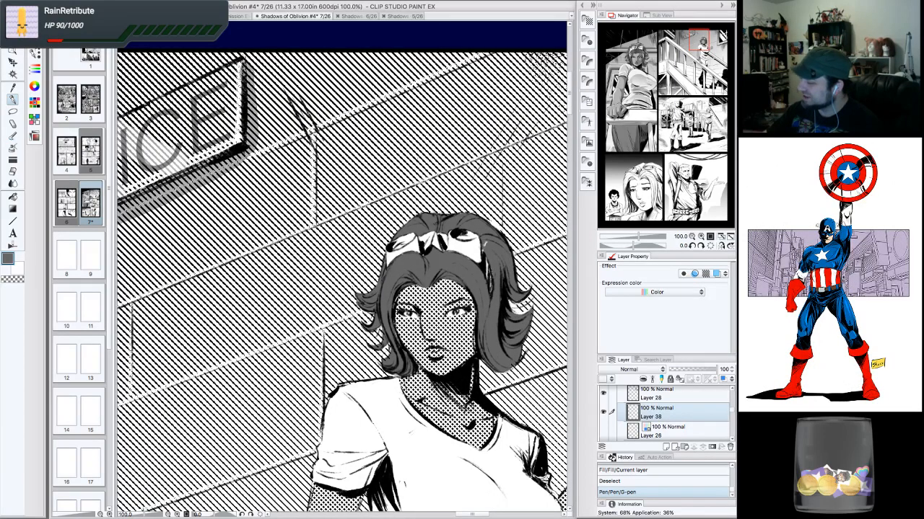
{"action": "left_click_drag", "start_coordinate": [489, 251], "coordinate": [497, 269]}
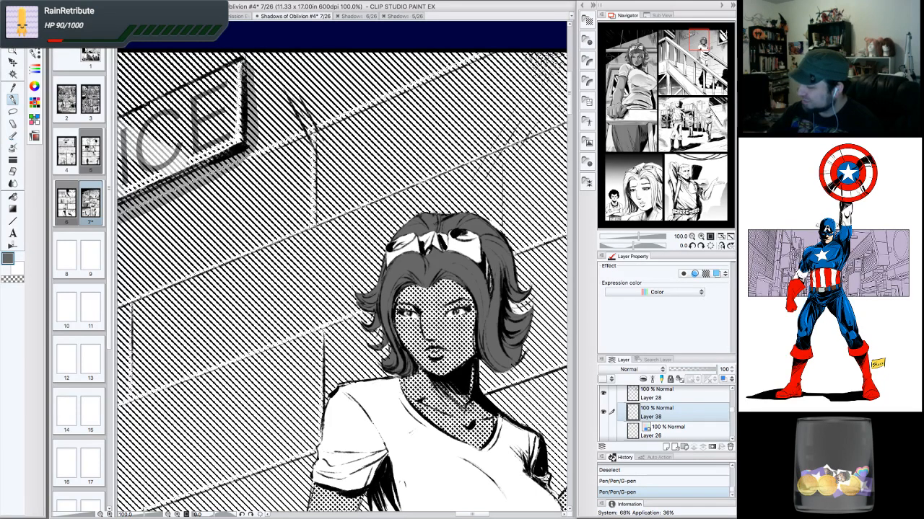
{"action": "left_click_drag", "start_coordinate": [486, 261], "coordinate": [489, 277]}
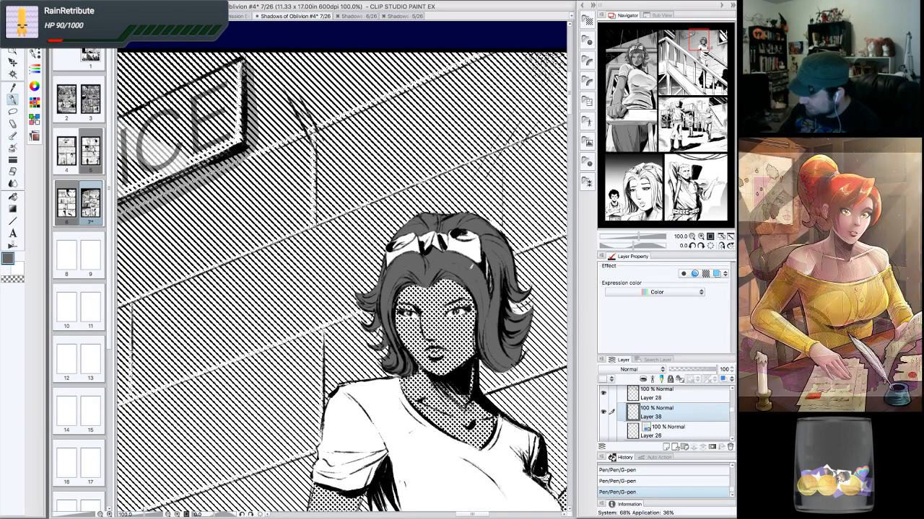
- Select the 85.0 line skin tone layer and erase a small spot of tone on the woman's face
{"action": "mouse_move", "coordinate": [731, 412]}
{"action": "left_mouse_down"}
{"action": "mouse_move", "coordinate": [732, 392]}
{"action": "mouse_move", "coordinate": [730, 401]}
{"action": "left_mouse_up"}
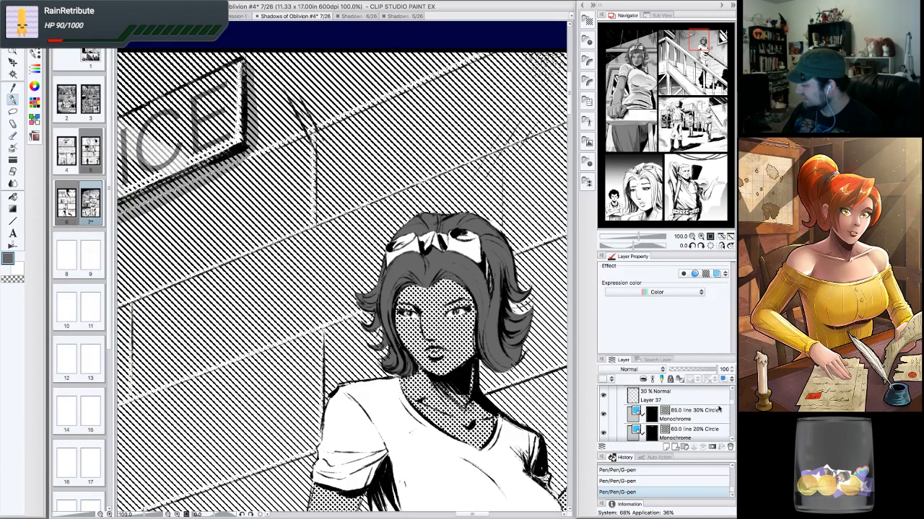
{"action": "left_click", "coordinate": [716, 411]}
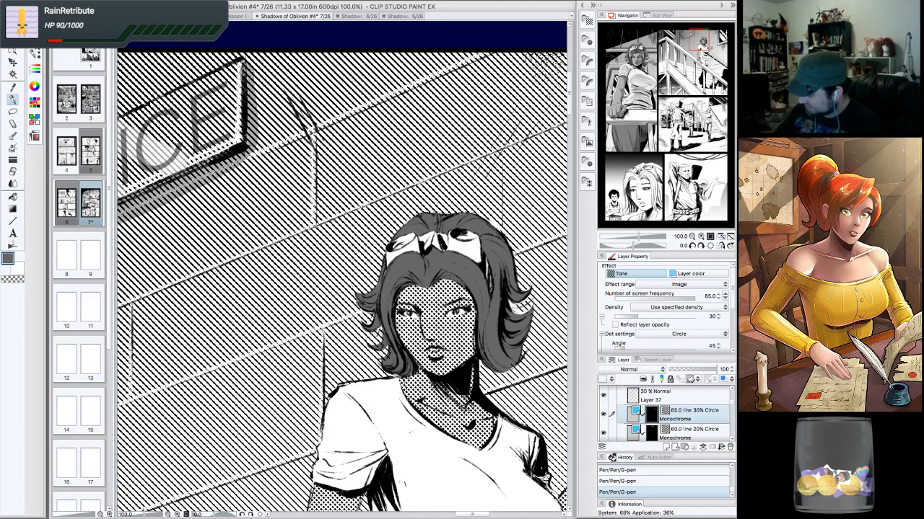
{"action": "left_click_drag", "start_coordinate": [461, 285], "coordinate": [466, 292]}
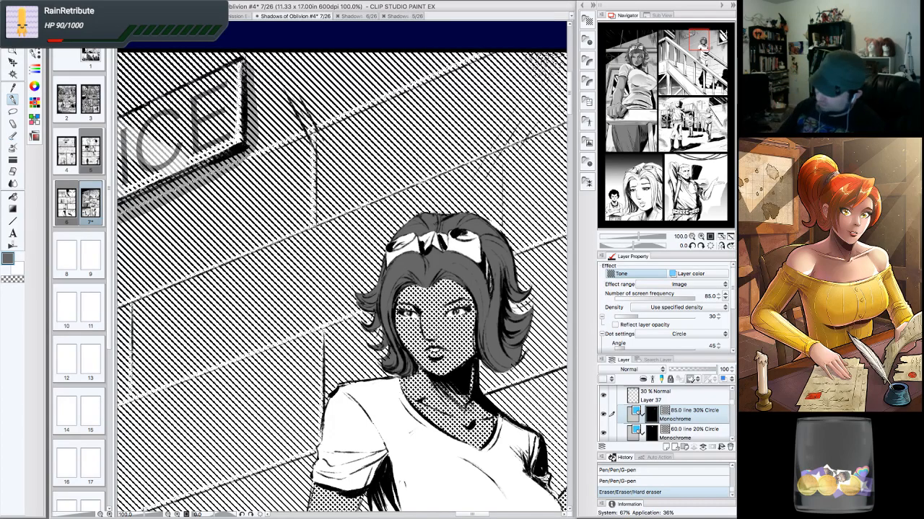
- Review the stairs panel and the woman's figure at several zoom levels and positions
{"action": "left_click", "coordinate": [693, 237]}
{"action": "left_click", "coordinate": [693, 237]}
{"action": "left_click", "coordinate": [692, 237]}
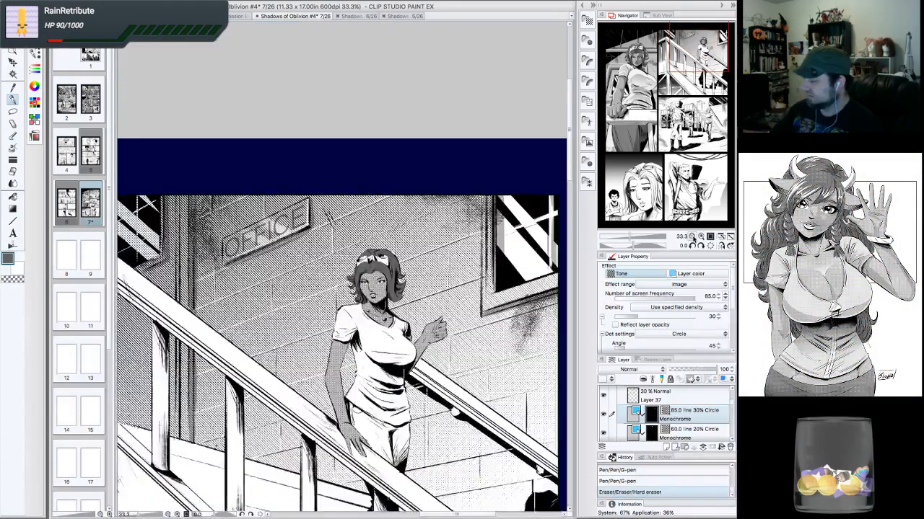
{"action": "left_click", "coordinate": [692, 237]}
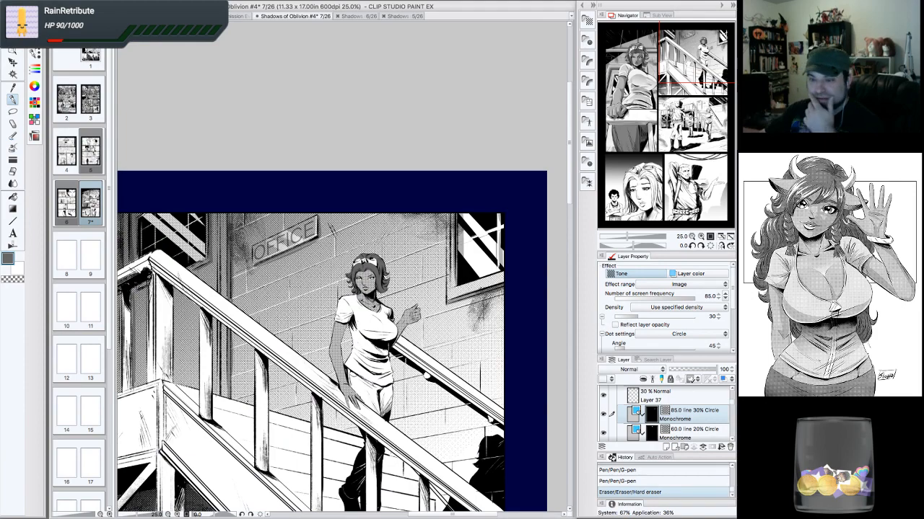
{"action": "left_click_drag", "start_coordinate": [698, 40], "coordinate": [699, 89]}
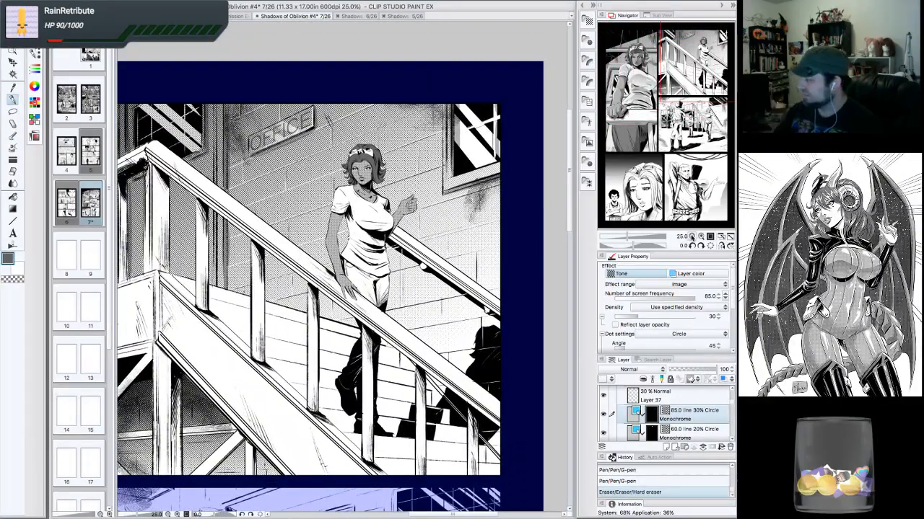
{"action": "left_click", "coordinate": [691, 236]}
{"action": "left_click_drag", "start_coordinate": [709, 167], "coordinate": [696, 85]}
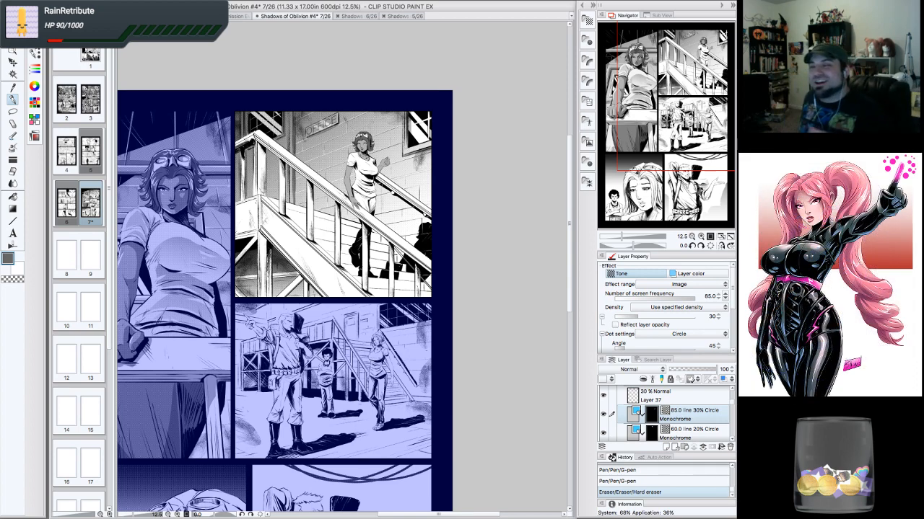
{"action": "left_click", "coordinate": [700, 236]}
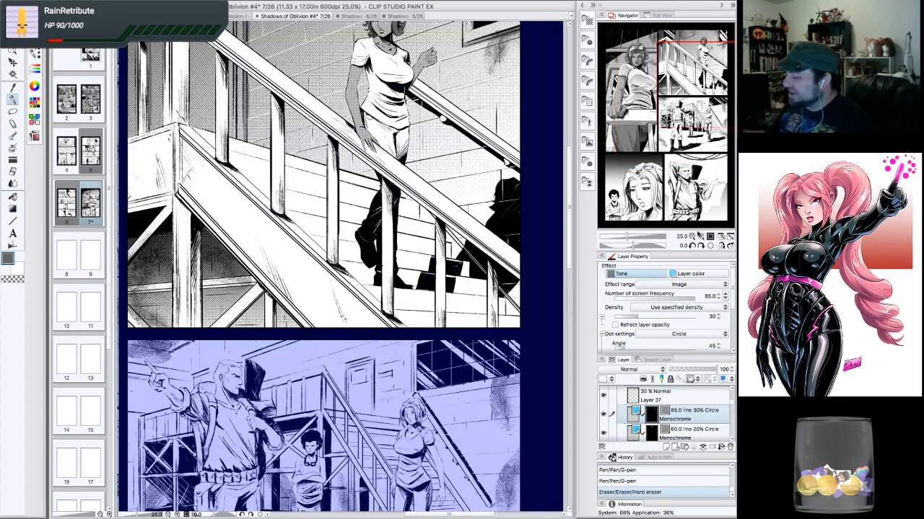
{"action": "left_click", "coordinate": [700, 237]}
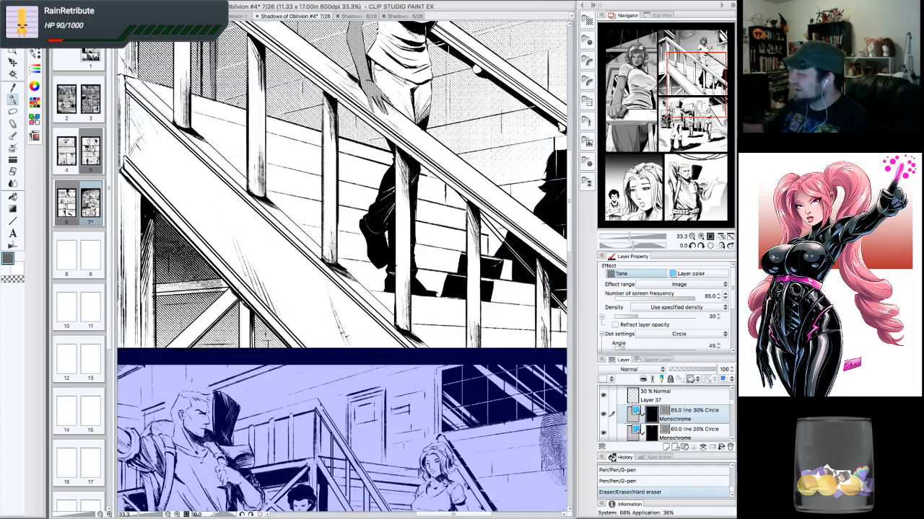
{"action": "left_click_drag", "start_coordinate": [680, 109], "coordinate": [683, 83]}
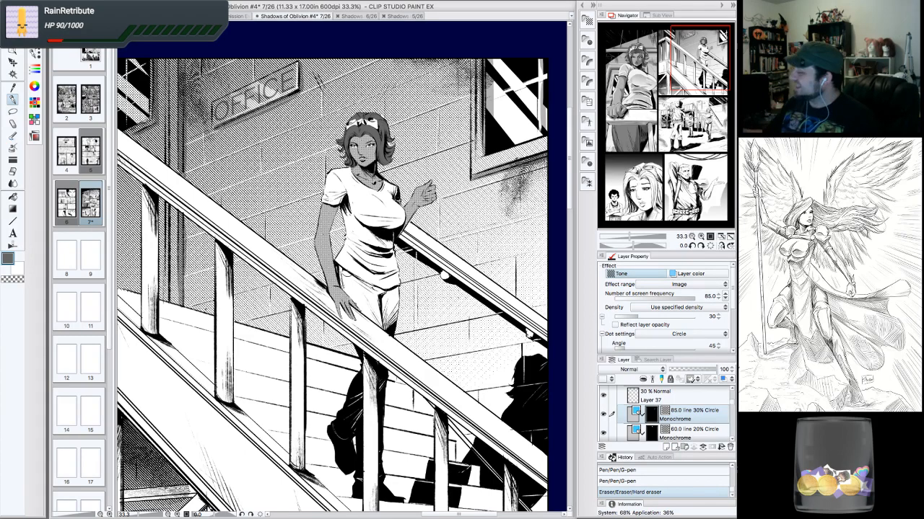
{"action": "key", "text": "ctrl+plus"}
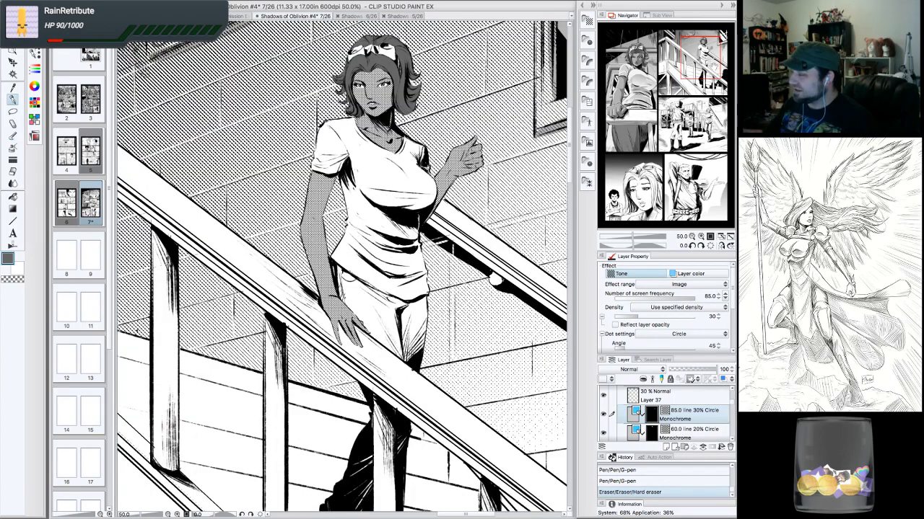
{"action": "left_click_drag", "start_coordinate": [713, 66], "coordinate": [713, 73]}
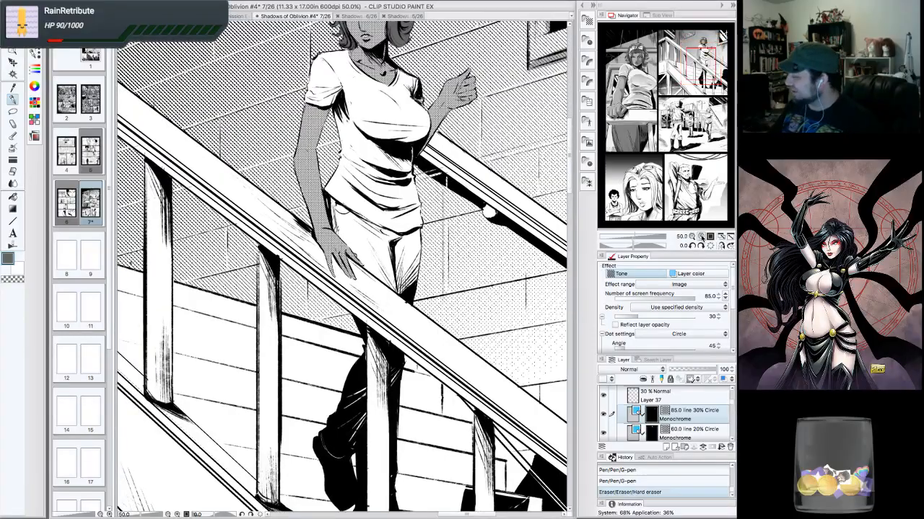
{"action": "key", "text": "ctrl+plus"}
{"action": "mouse_move", "coordinate": [701, 64]}
{"action": "left_mouse_down"}
{"action": "mouse_move", "coordinate": [702, 45]}
{"action": "mouse_move", "coordinate": [704, 57]}
{"action": "left_mouse_up"}
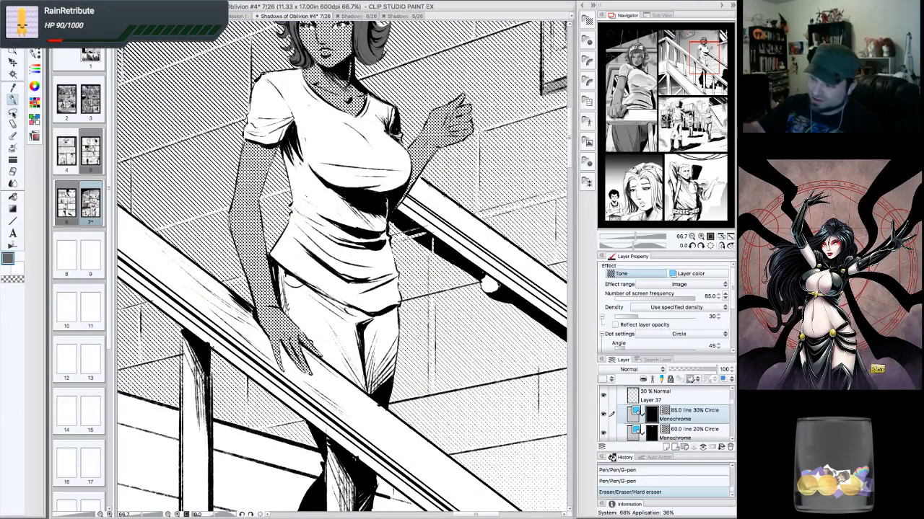
- Lasso-select areas around the woman's hip and hand resting on the stair railing
{"action": "left_click", "coordinate": [13, 112]}
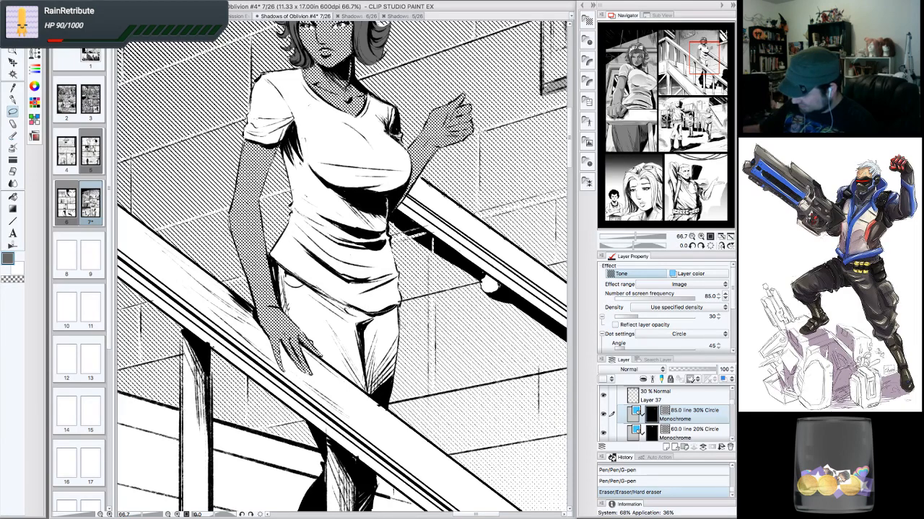
{"action": "left_click_drag", "start_coordinate": [376, 396], "coordinate": [283, 274]}
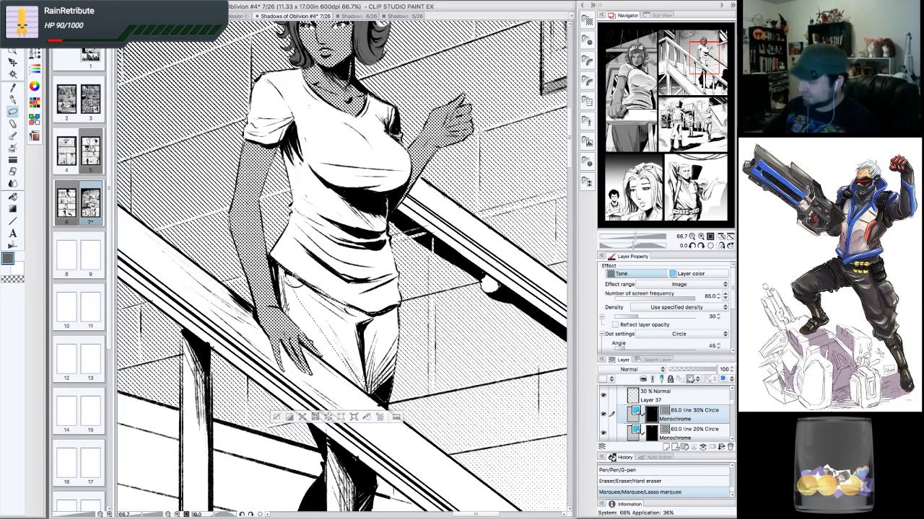
{"action": "left_click", "coordinate": [691, 246]}
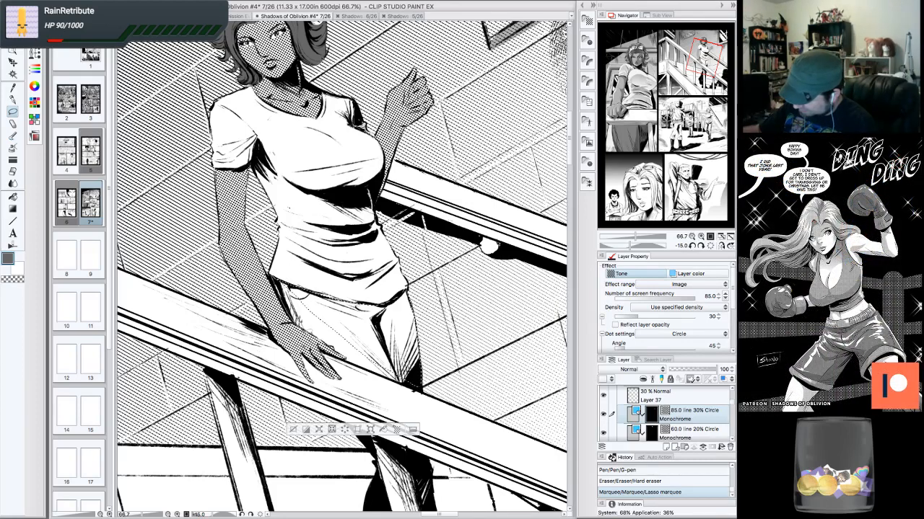
{"action": "left_click_drag", "start_coordinate": [345, 355], "coordinate": [420, 390]}
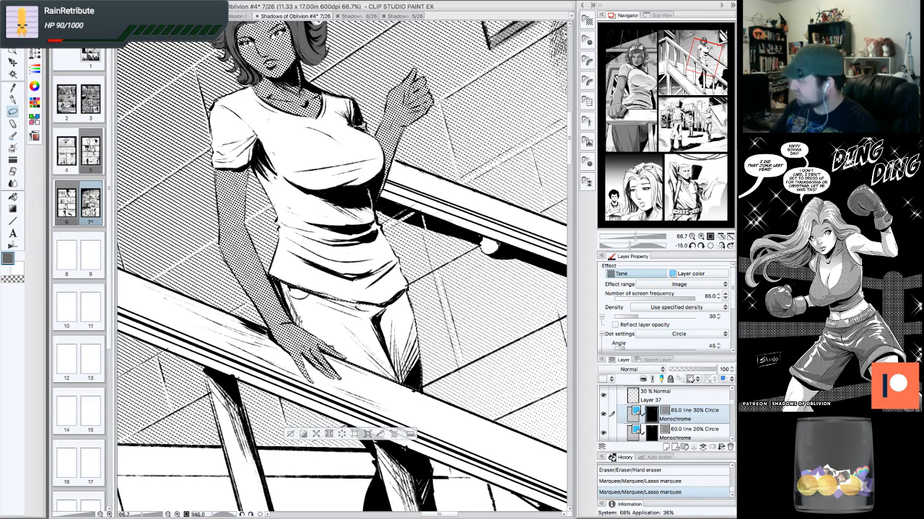
{"action": "left_click", "coordinate": [708, 246]}
- Lasso-select the woman's legs and jeans below the stair railing
{"action": "mouse_move", "coordinate": [363, 489]}
{"action": "left_mouse_down"}
{"action": "mouse_move", "coordinate": [379, 458]}
{"action": "mouse_move", "coordinate": [405, 194]}
{"action": "left_mouse_up"}
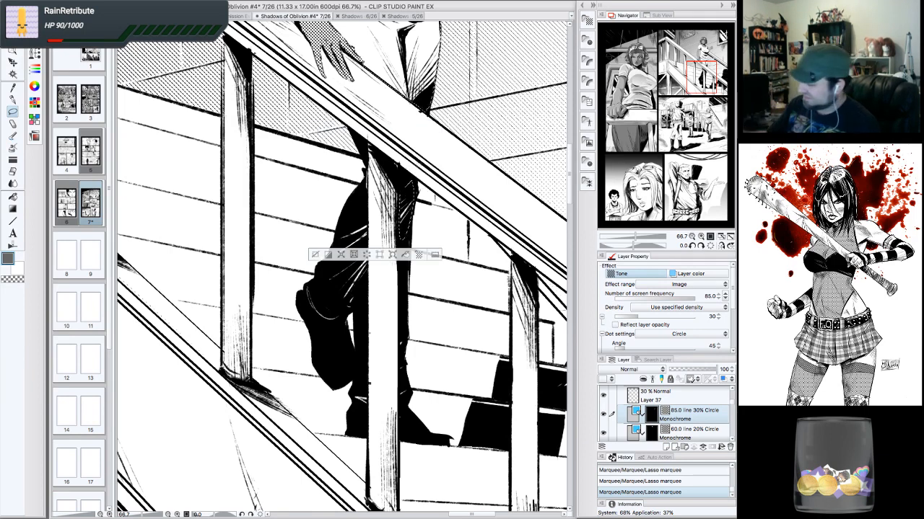
{"action": "left_click_drag", "start_coordinate": [400, 395], "coordinate": [410, 394]}
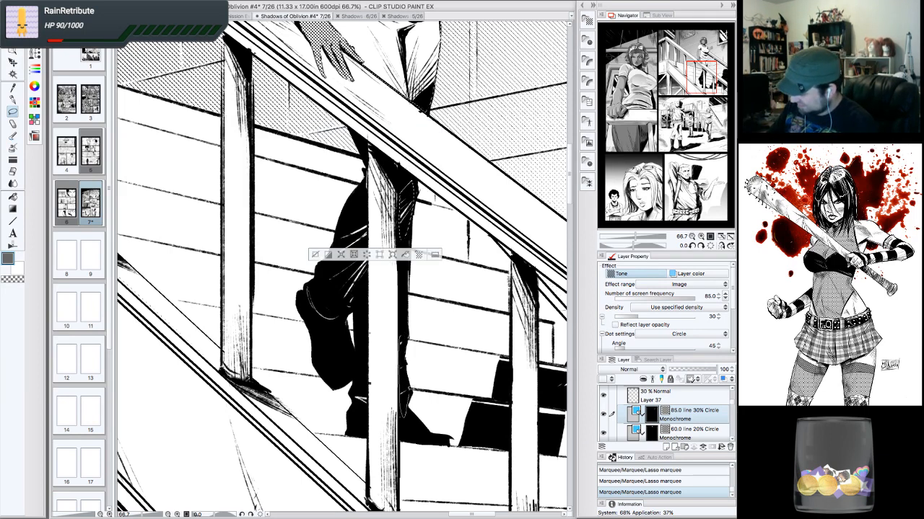
{"action": "left_click_drag", "start_coordinate": [404, 350], "coordinate": [404, 329]}
{"action": "mouse_move", "coordinate": [369, 220]}
{"action": "left_mouse_down"}
{"action": "mouse_move", "coordinate": [360, 300]}
{"action": "mouse_move", "coordinate": [327, 327]}
{"action": "mouse_move", "coordinate": [306, 286]}
{"action": "mouse_move", "coordinate": [368, 177]}
{"action": "left_mouse_up"}
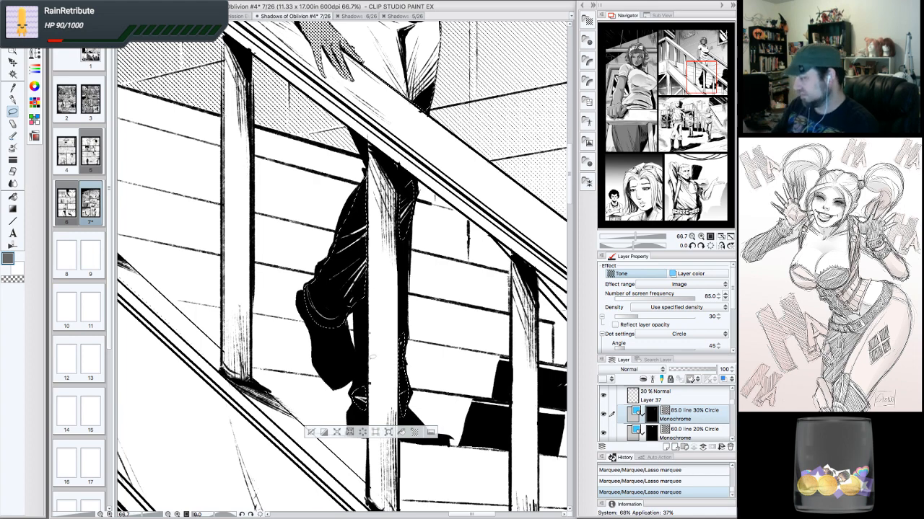
- Apply the Monochrome 27.5 line 20% Circle dot tone from the Material library to the selected legs
{"action": "left_click", "coordinate": [691, 237]}
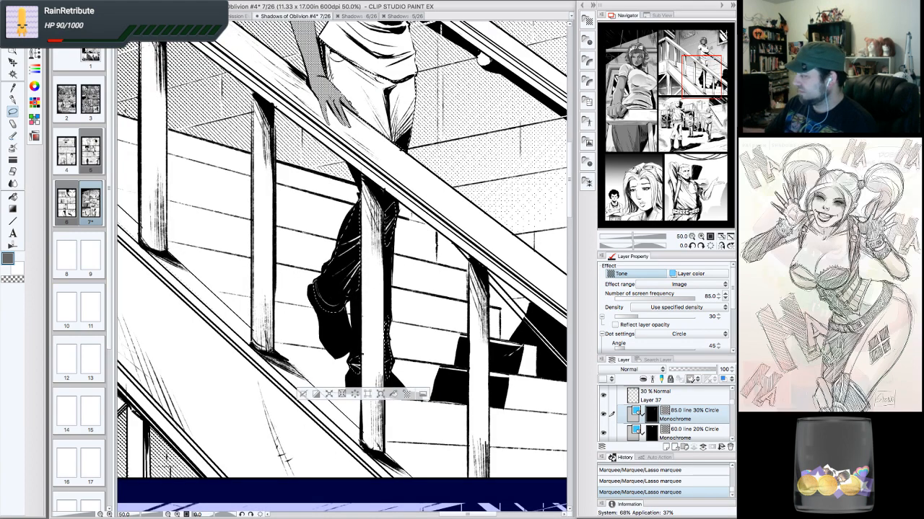
{"action": "left_click_drag", "start_coordinate": [702, 75], "coordinate": [704, 69]}
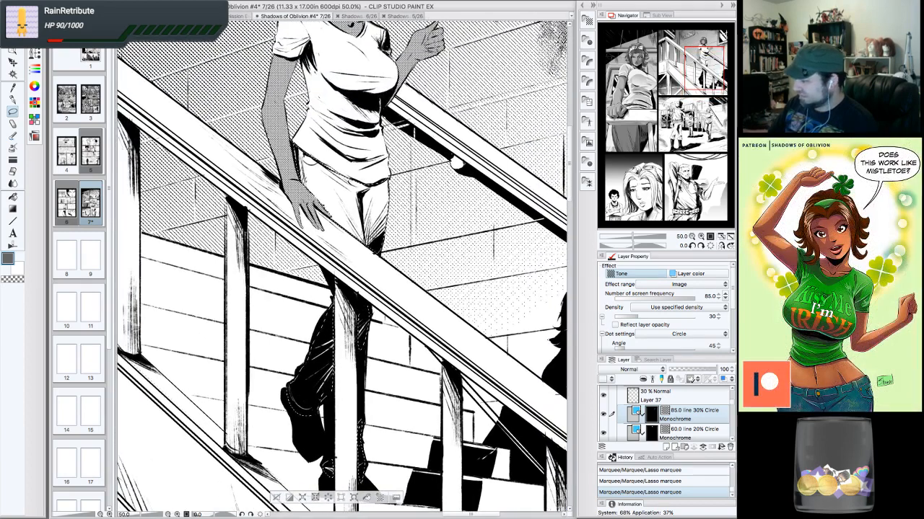
{"action": "left_click", "coordinate": [588, 21]}
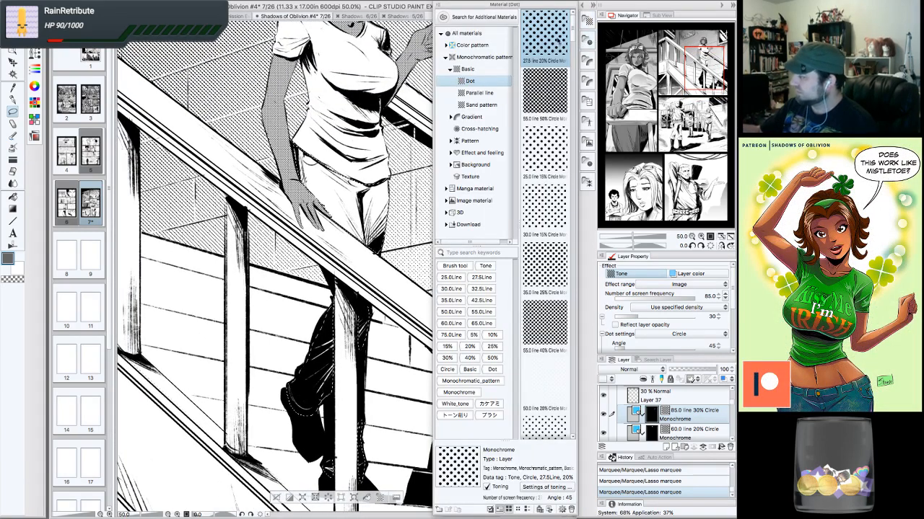
{"action": "left_click_drag", "start_coordinate": [545, 36], "coordinate": [324, 209]}
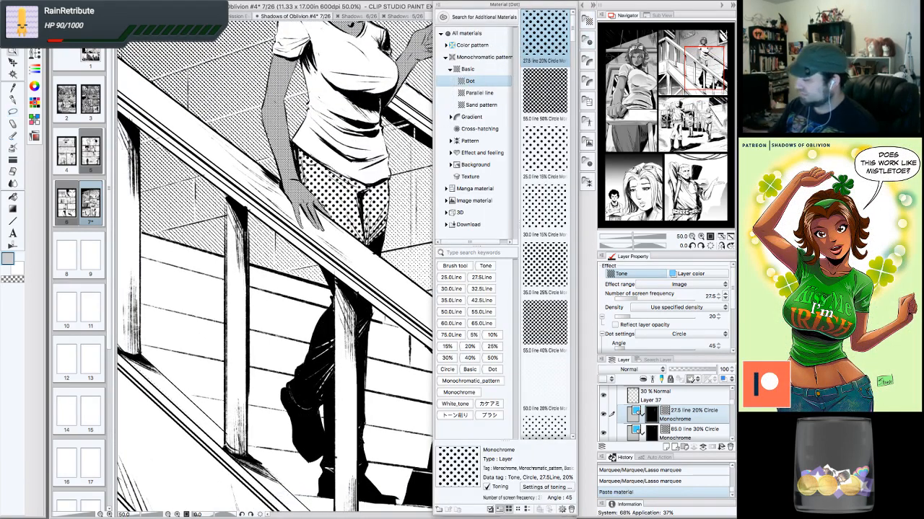
- Set the leg tone's screen frequency to 85.0 and its density to 50
{"action": "left_click", "coordinate": [725, 296]}
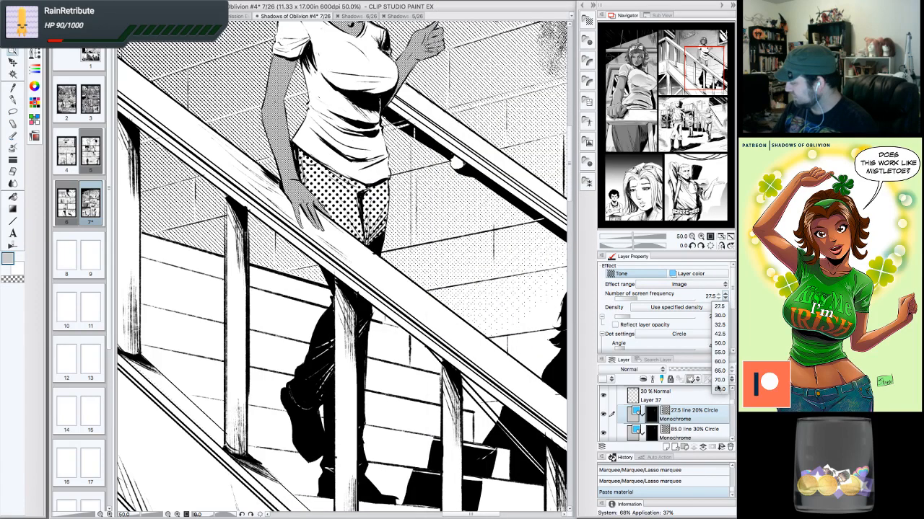
{"action": "left_click", "coordinate": [719, 389]}
{"action": "left_click", "coordinate": [718, 315]}
{"action": "left_click", "coordinate": [718, 315]}
{"action": "left_click", "coordinate": [717, 316]}
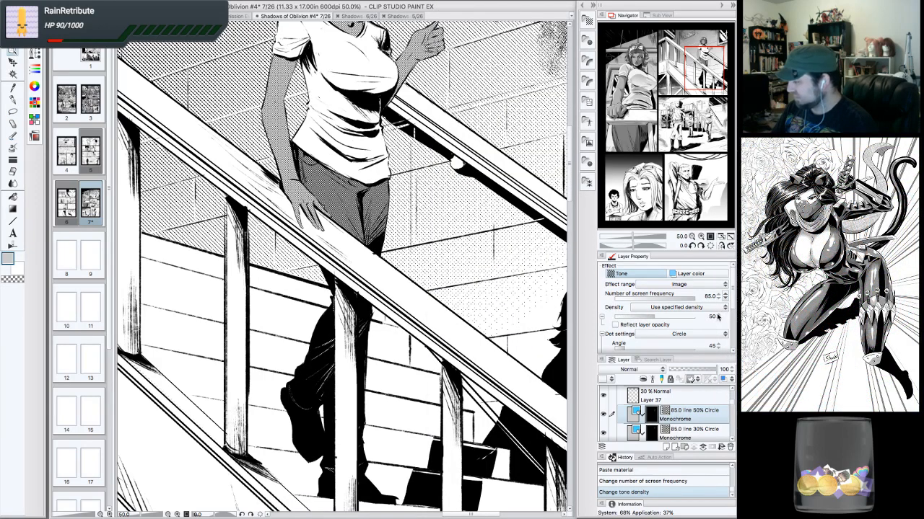
- Review the toned stairs panel at several zoom levels and positions across the page
{"action": "left_click", "coordinate": [692, 238]}
{"action": "left_click", "coordinate": [692, 238]}
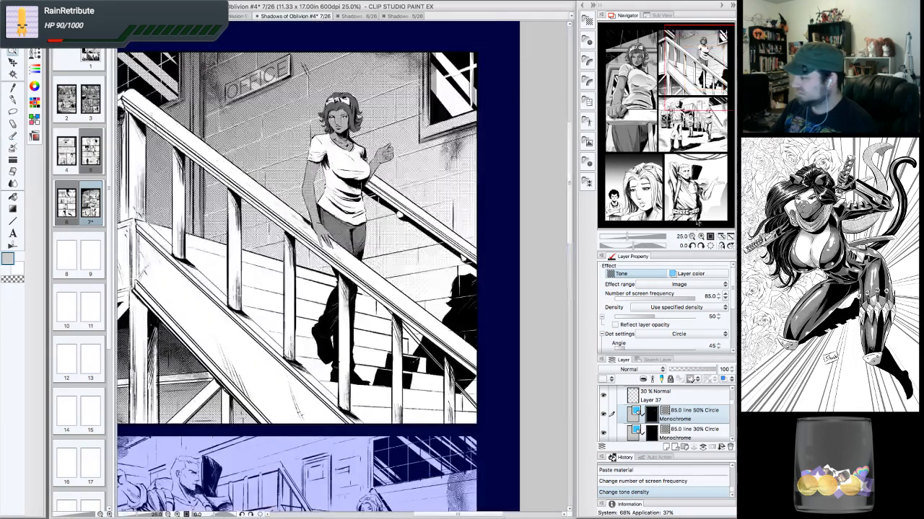
{"action": "left_click_drag", "start_coordinate": [702, 148], "coordinate": [692, 63]}
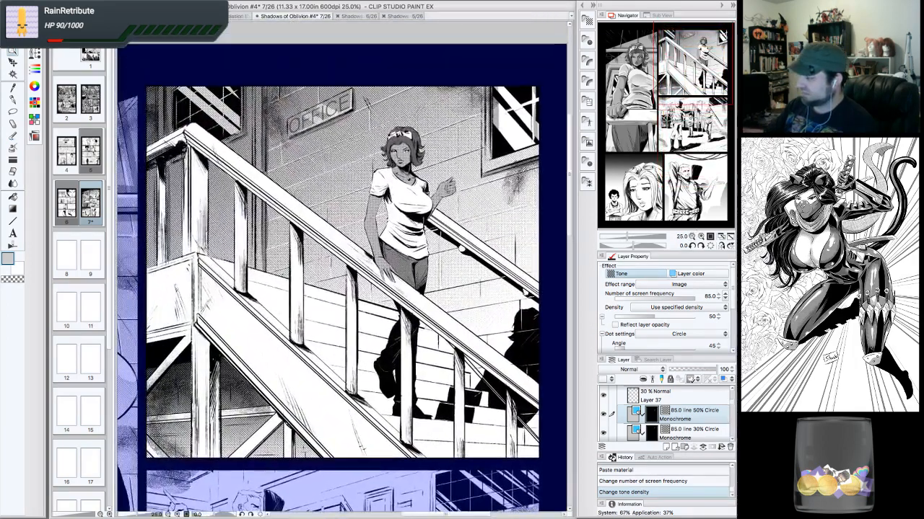
{"action": "left_click", "coordinate": [691, 237]}
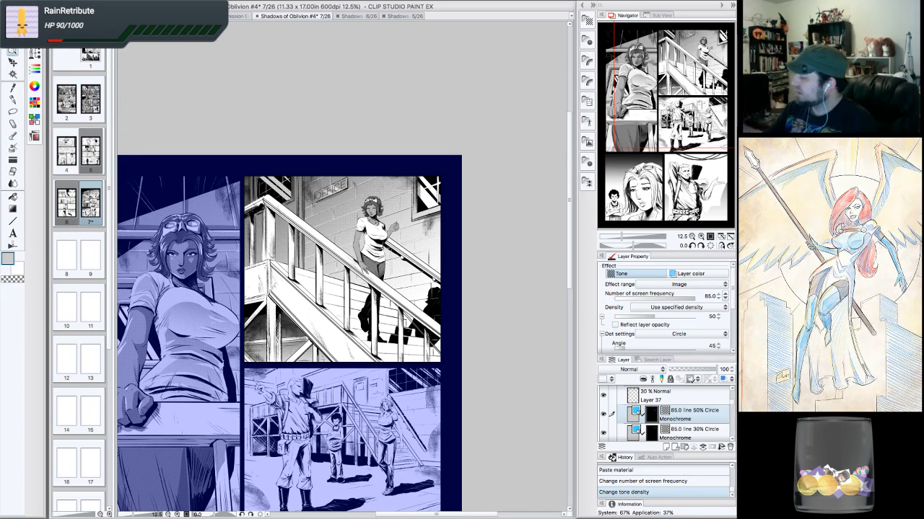
{"action": "left_click", "coordinate": [701, 236]}
{"action": "left_click", "coordinate": [701, 237]}
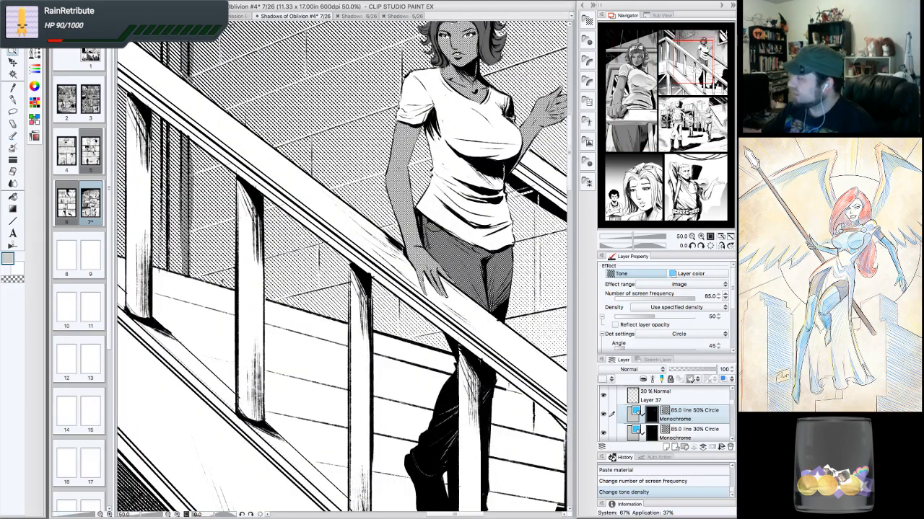
{"action": "left_click", "coordinate": [691, 237]}
{"action": "left_click", "coordinate": [691, 237]}
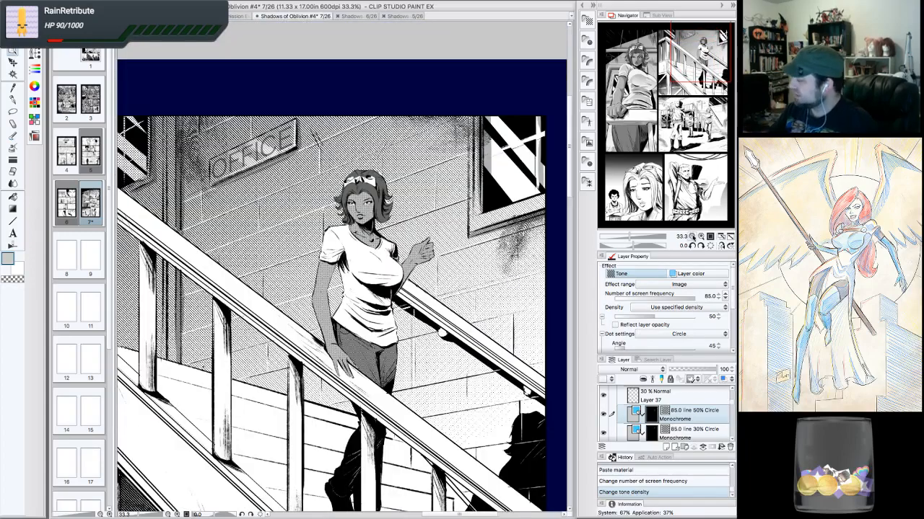
{"action": "left_click", "coordinate": [692, 237]}
{"action": "left_click_drag", "start_coordinate": [696, 87], "coordinate": [668, 147]}
{"action": "left_click", "coordinate": [691, 237]}
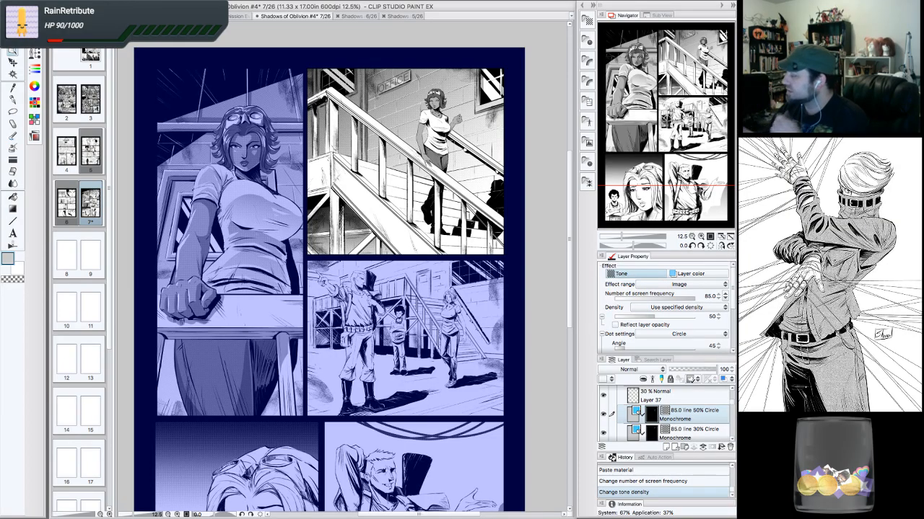
{"action": "left_click", "coordinate": [700, 237]}
{"action": "left_click", "coordinate": [701, 236]}
{"action": "left_click_drag", "start_coordinate": [671, 100], "coordinate": [697, 52]}
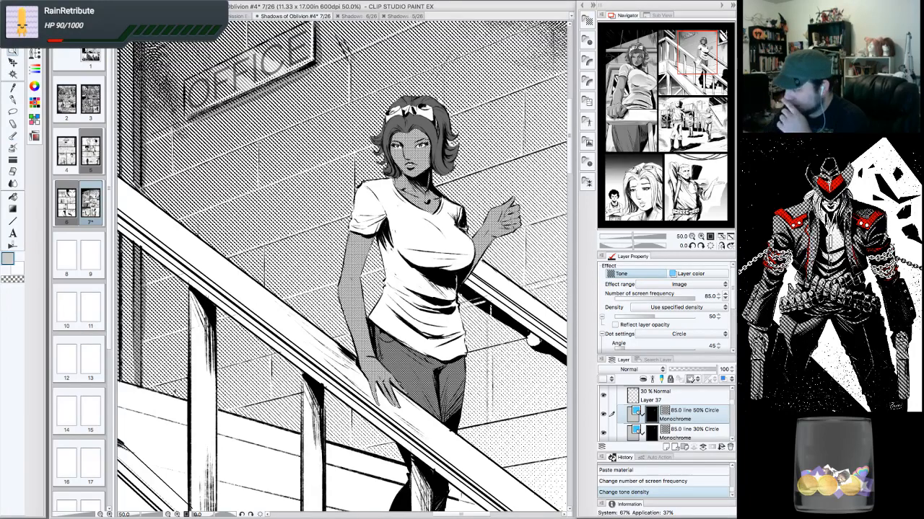
{"action": "mouse_move", "coordinate": [698, 63]}
{"action": "left_mouse_down"}
{"action": "mouse_move", "coordinate": [706, 67]}
{"action": "mouse_move", "coordinate": [691, 83]}
{"action": "mouse_move", "coordinate": [701, 60]}
{"action": "left_mouse_up"}
{"action": "left_click", "coordinate": [692, 237]}
{"action": "left_click", "coordinate": [692, 237]}
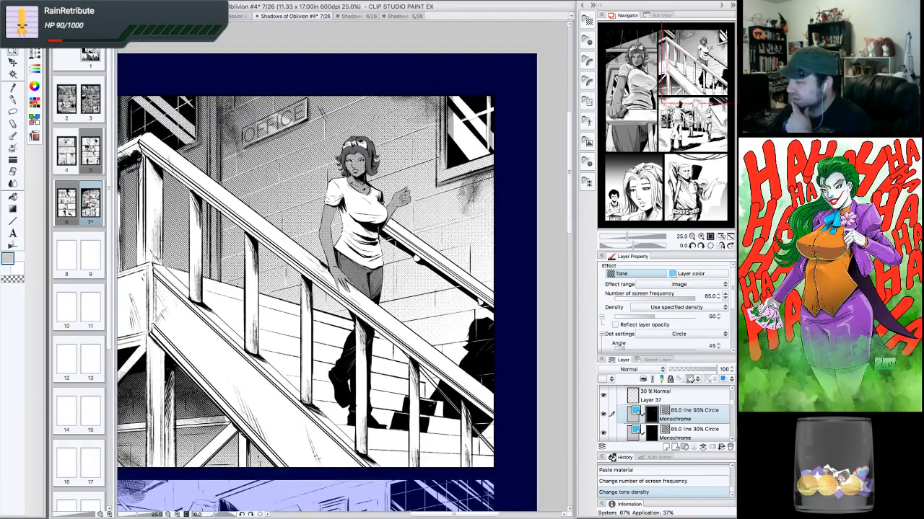
{"action": "left_click", "coordinate": [700, 61]}
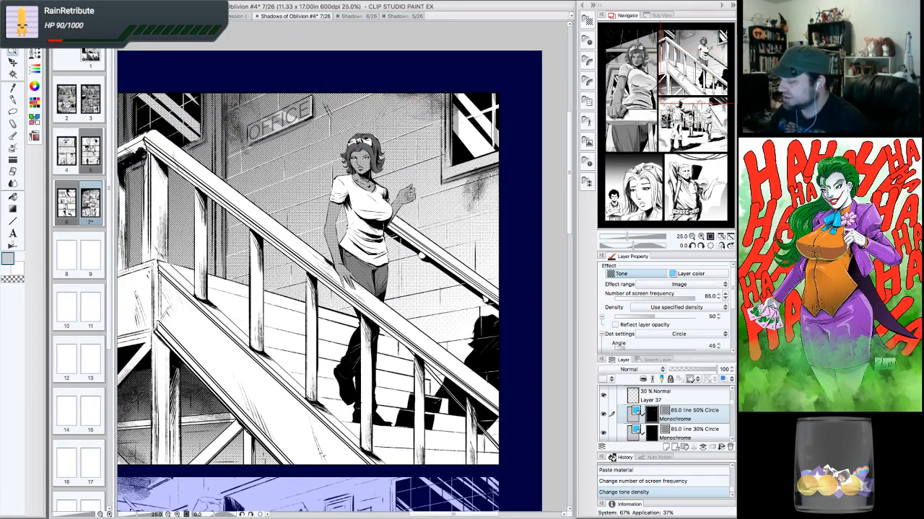
{"action": "left_click_drag", "start_coordinate": [700, 61], "coordinate": [699, 62]}
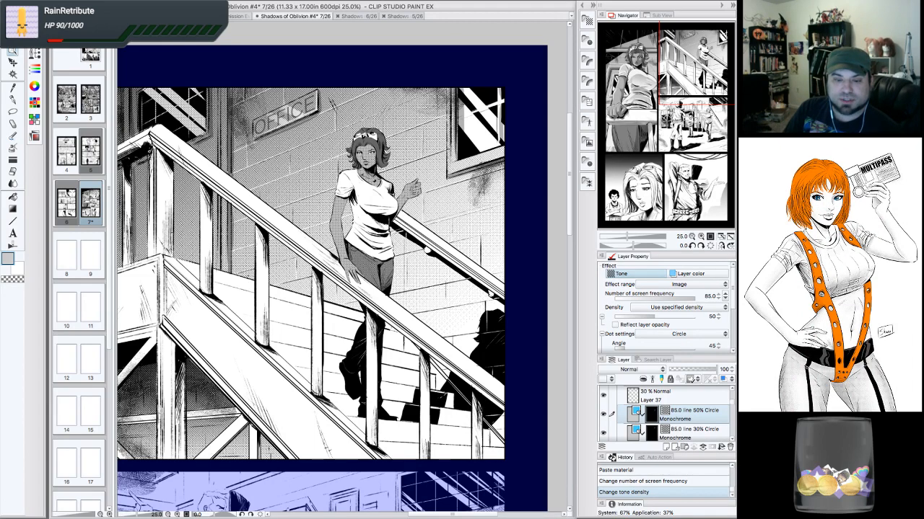
{"action": "key", "text": "Tab"}
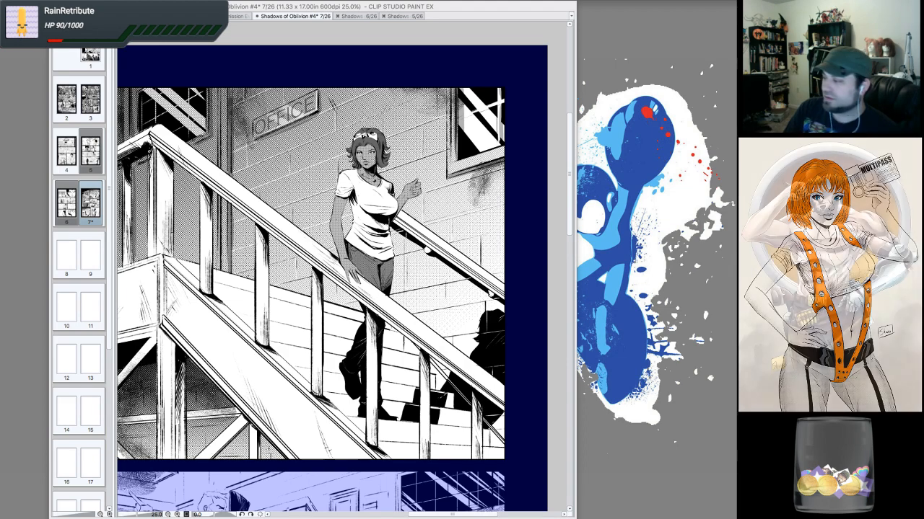
{"action": "key", "text": "Tab"}
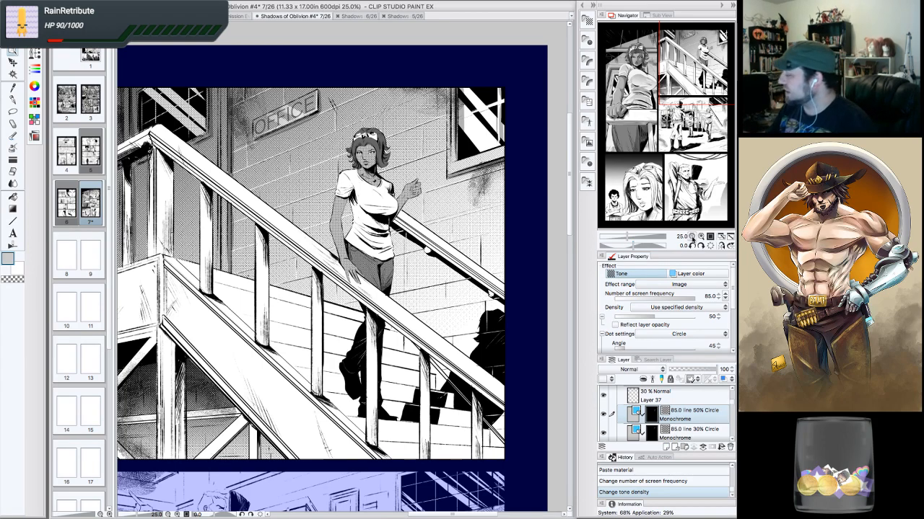
- Compare the woman's figure against the whole page by zooming in and out repeatedly
{"action": "left_click", "coordinate": [691, 237]}
{"action": "left_click", "coordinate": [695, 238]}
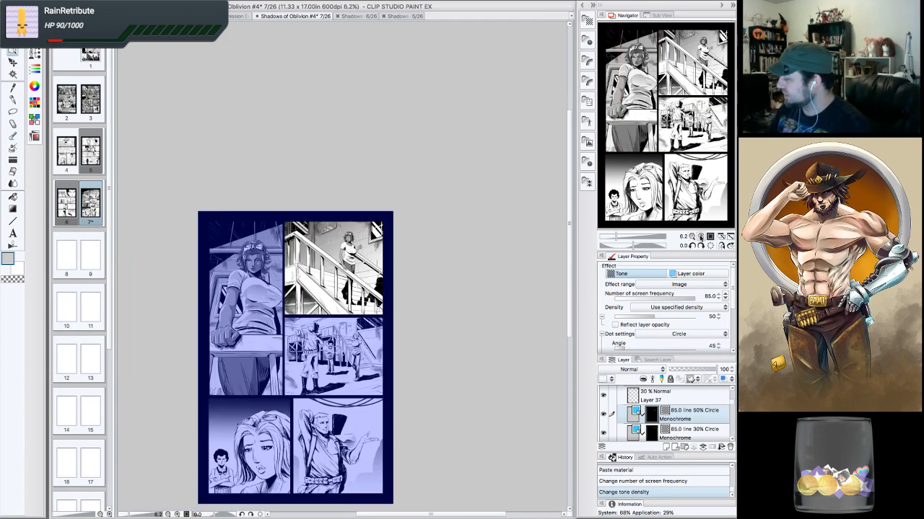
{"action": "double_click", "coordinate": [701, 237]}
{"action": "left_click", "coordinate": [702, 238]}
{"action": "left_click_drag", "start_coordinate": [702, 73], "coordinate": [703, 71]}
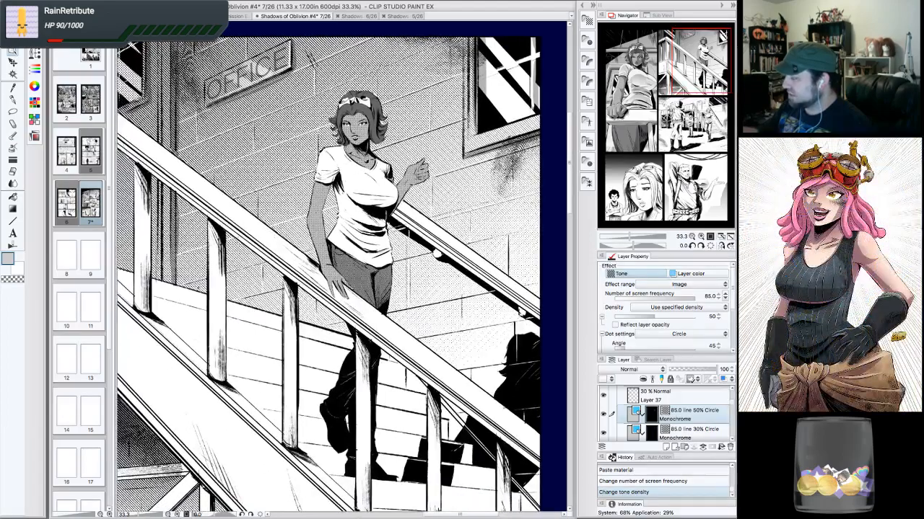
{"action": "left_click", "coordinate": [694, 237]}
{"action": "left_click_drag", "start_coordinate": [706, 126], "coordinate": [692, 62]}
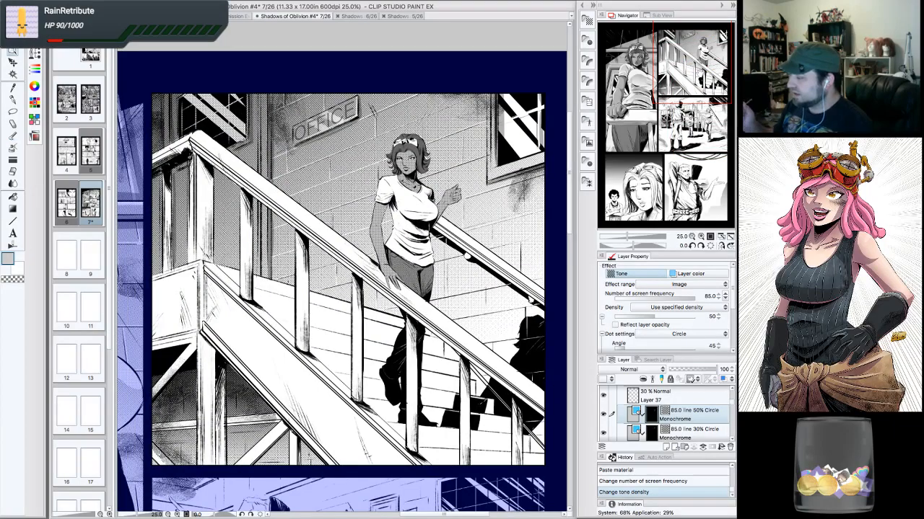
{"action": "left_click", "coordinate": [700, 237]}
{"action": "left_click", "coordinate": [700, 237]}
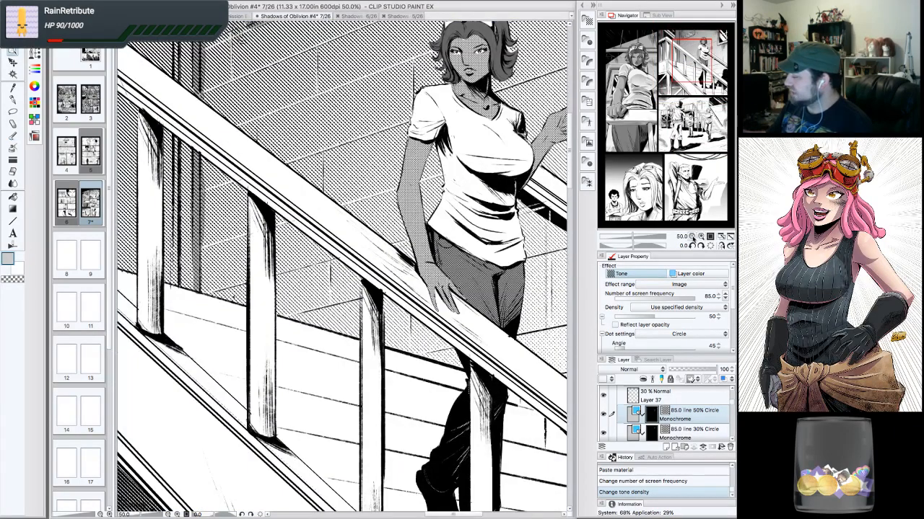
{"action": "left_click", "coordinate": [692, 237]}
{"action": "left_click", "coordinate": [691, 237]}
{"action": "mouse_move", "coordinate": [686, 84]}
{"action": "left_mouse_down"}
{"action": "mouse_move", "coordinate": [635, 74]}
{"action": "mouse_move", "coordinate": [671, 89]}
{"action": "mouse_move", "coordinate": [694, 85]}
{"action": "left_mouse_up"}
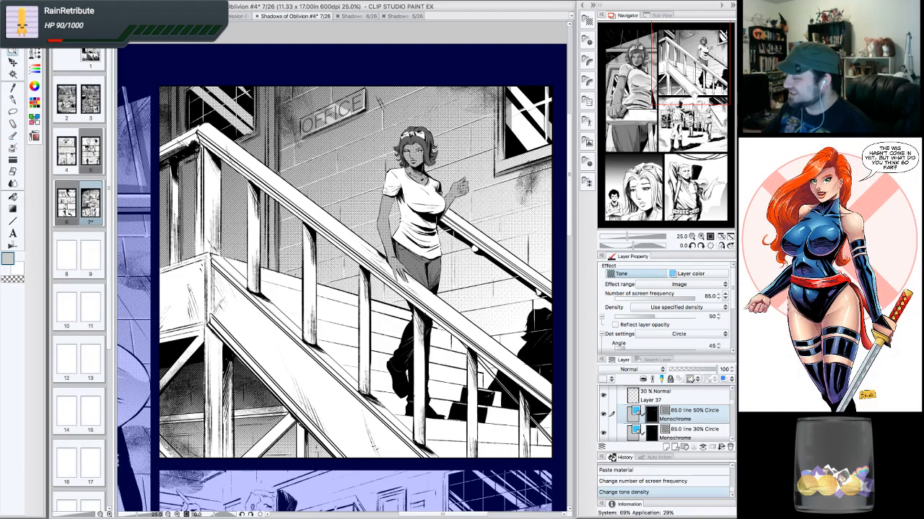
{"action": "left_click_drag", "start_coordinate": [695, 95], "coordinate": [666, 134]}
{"action": "left_click", "coordinate": [692, 238]}
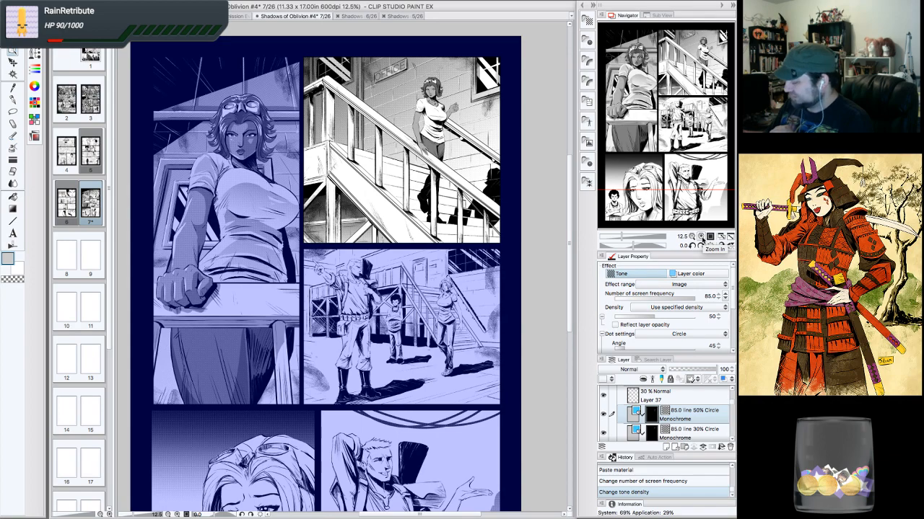
{"action": "left_click", "coordinate": [700, 237]}
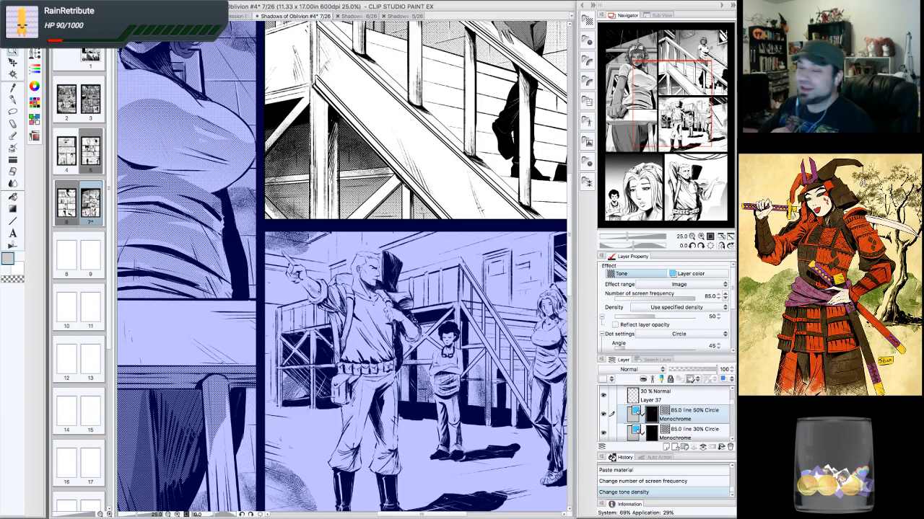
{"action": "left_click_drag", "start_coordinate": [672, 103], "coordinate": [699, 56]}
{"action": "left_click", "coordinate": [701, 236]}
{"action": "left_click", "coordinate": [700, 237]}
{"action": "left_click", "coordinate": [700, 237]}
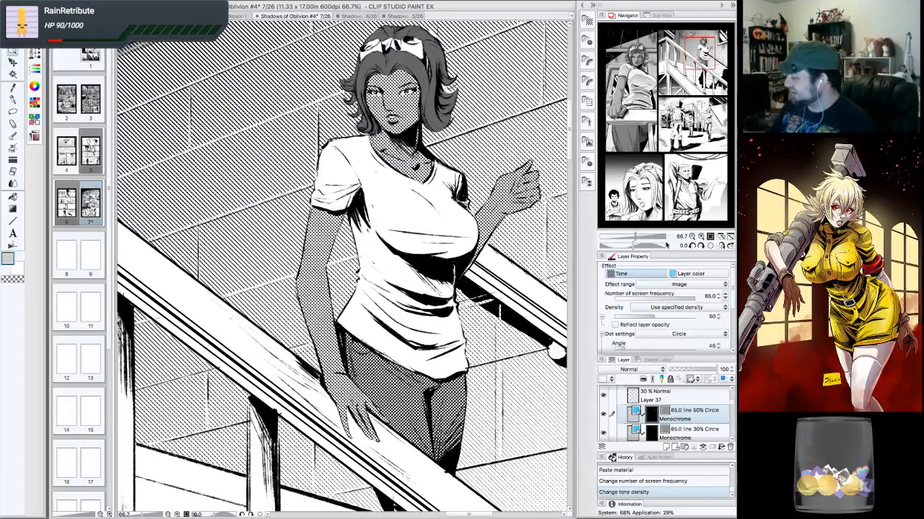
- Select Layer 37 and set the drawing colour to a near-black in the Color settings
{"action": "left_click", "coordinate": [640, 402]}
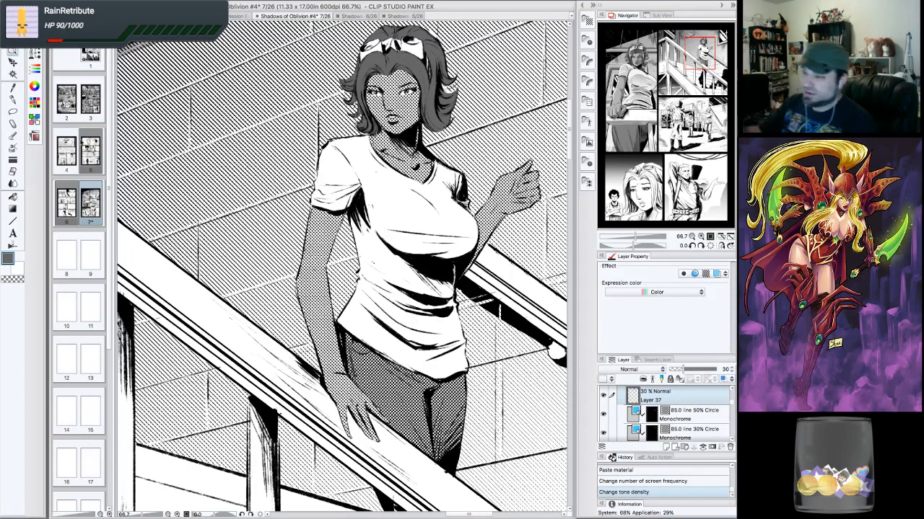
{"action": "left_click", "coordinate": [13, 100]}
{"action": "left_click", "coordinate": [8, 260]}
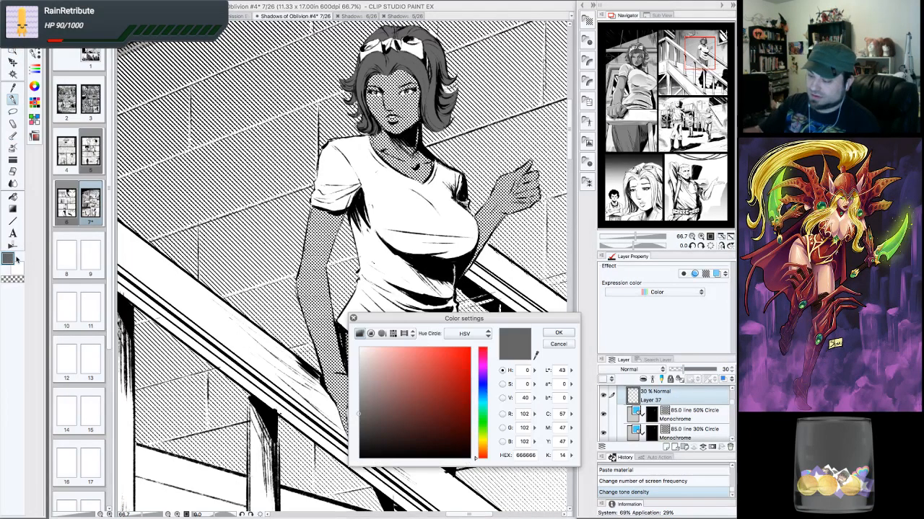
{"action": "left_click_drag", "start_coordinate": [436, 395], "coordinate": [491, 471]}
{"action": "left_click", "coordinate": [558, 333]}
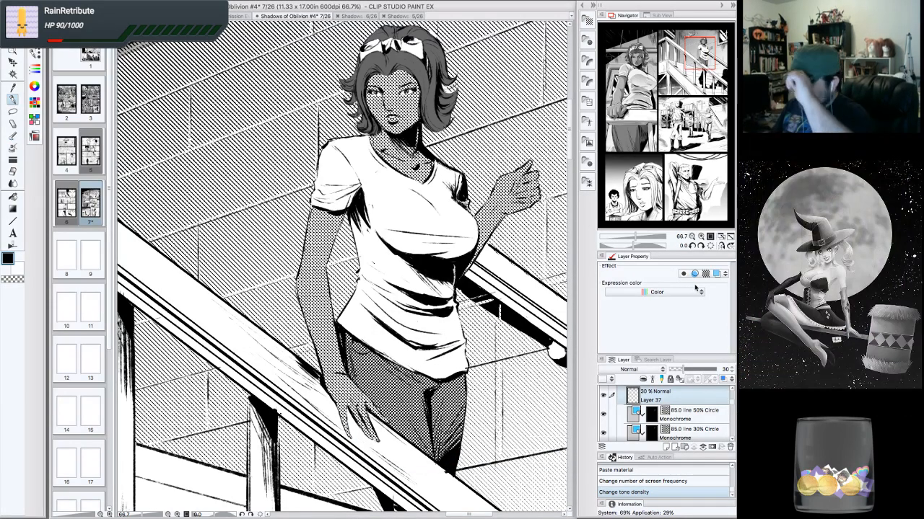
- Select the 85.0 line 50% Circle tone layer and lasso-select an area on the woman's shirt near her chest
{"action": "mouse_move", "coordinate": [708, 59]}
{"action": "left_mouse_down"}
{"action": "mouse_move", "coordinate": [703, 50]}
{"action": "mouse_move", "coordinate": [708, 57]}
{"action": "left_mouse_up"}
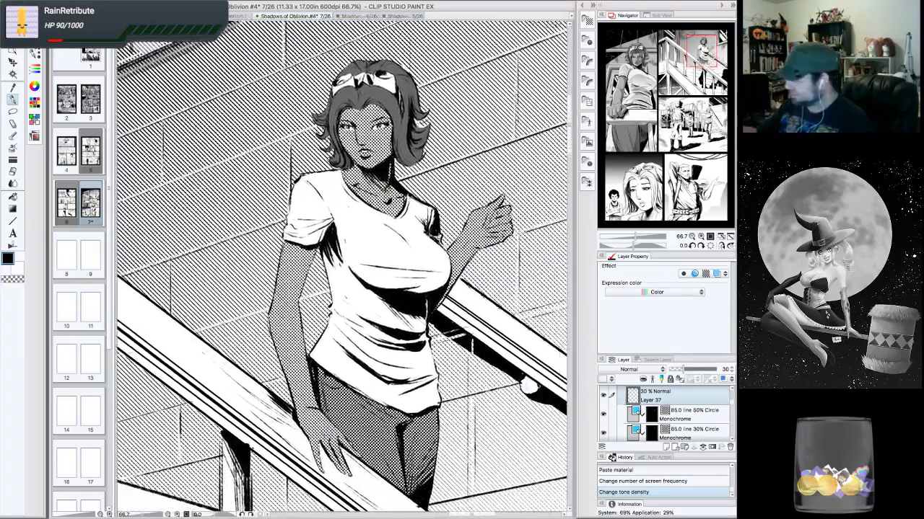
{"action": "left_click", "coordinate": [698, 415]}
{"action": "left_click", "coordinate": [13, 112]}
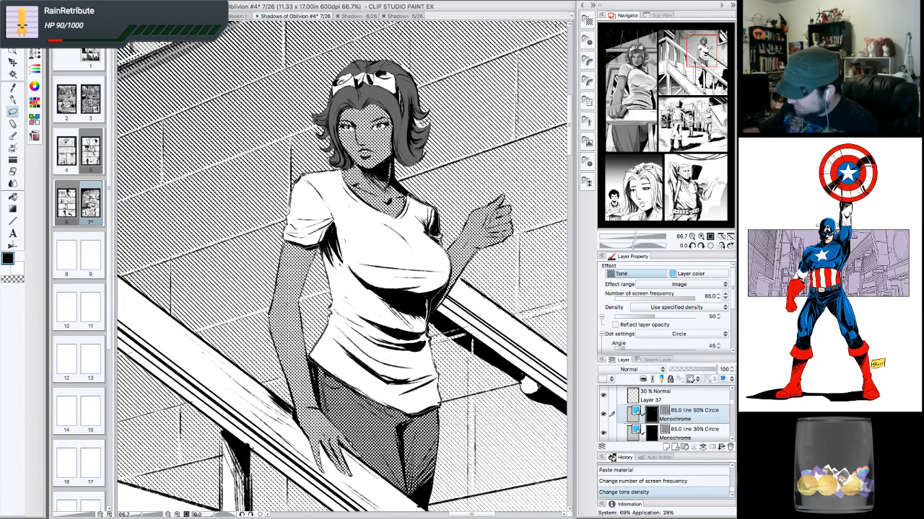
{"action": "left_click_drag", "start_coordinate": [430, 210], "coordinate": [394, 215]}
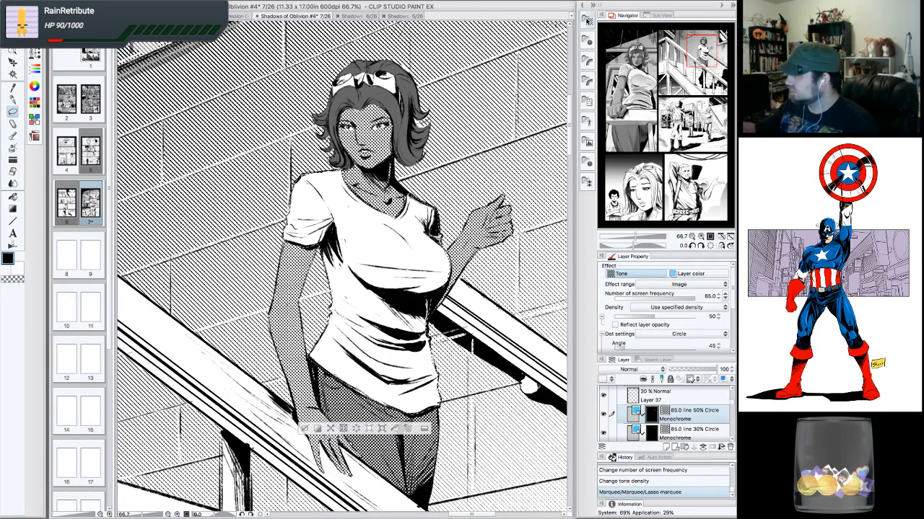
- Paste a 27.5 line 20% Circle dot tone from the material library into the shirt selection
{"action": "left_click", "coordinate": [589, 20]}
{"action": "left_click_drag", "start_coordinate": [553, 36], "coordinate": [371, 280]}
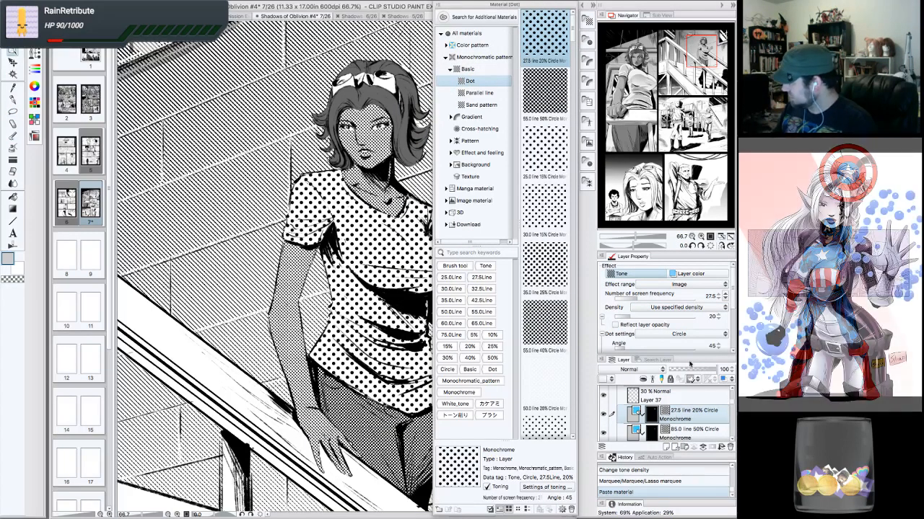
- Set the shirt tone's density to 5 and its screen frequency to 70.0
{"action": "left_click", "coordinate": [719, 319]}
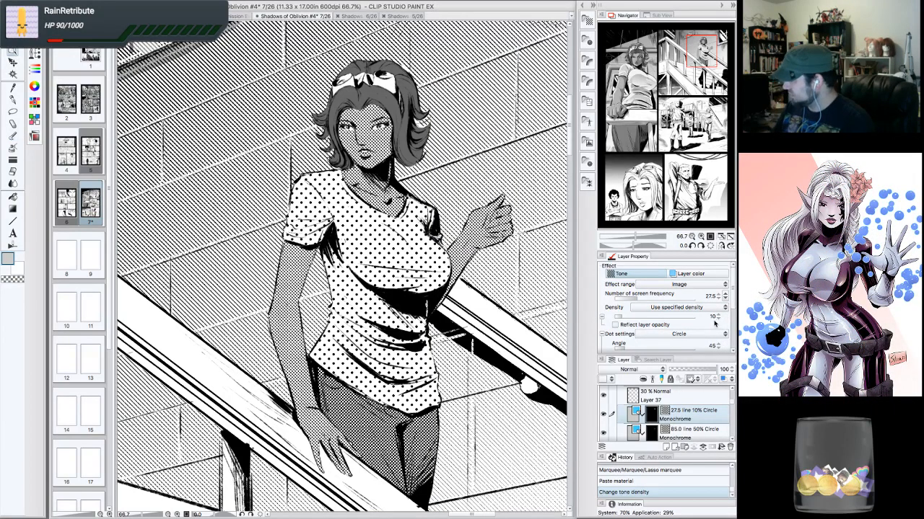
{"action": "left_click", "coordinate": [713, 318]}
{"action": "type", "text": "5"}
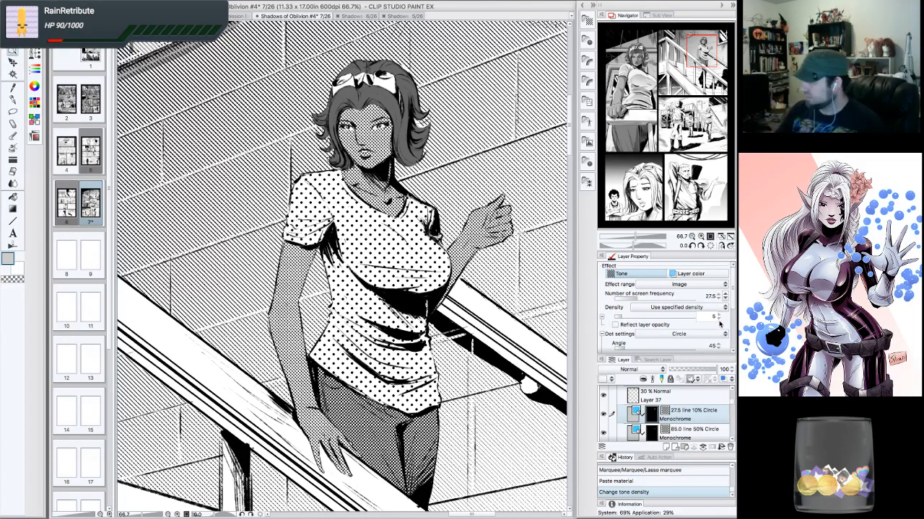
{"action": "key", "text": "Return"}
{"action": "left_click", "coordinate": [724, 296]}
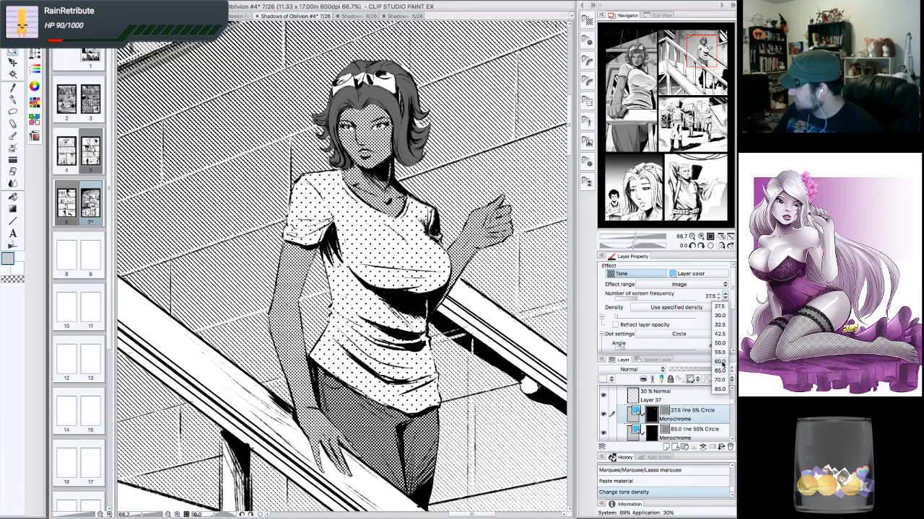
{"action": "left_click", "coordinate": [719, 379]}
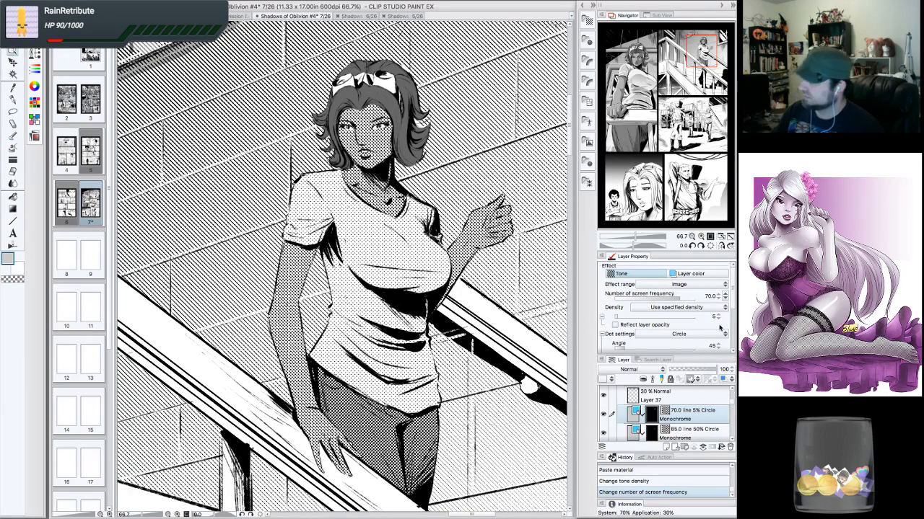
- Review the newly toned shirt and the surrounding page at several zoom levels and positions
{"action": "left_click", "coordinate": [691, 236]}
{"action": "left_click", "coordinate": [691, 236]}
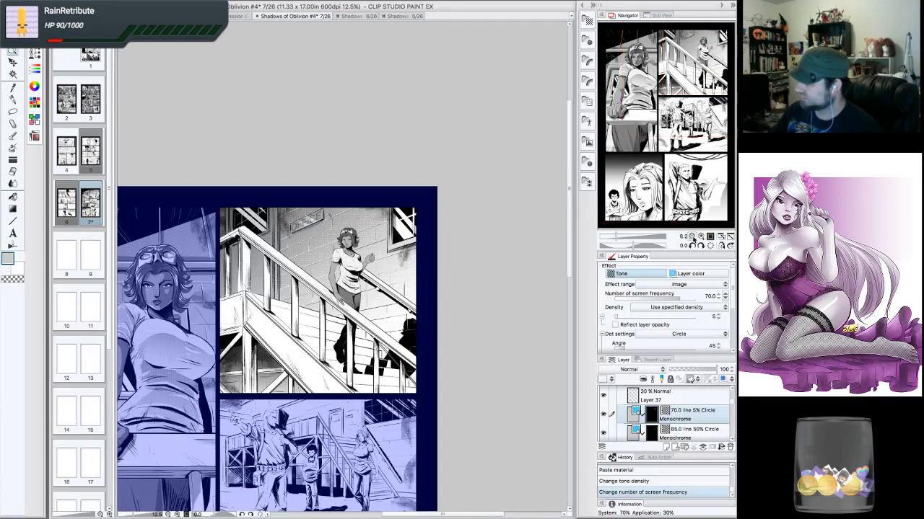
{"action": "left_click", "coordinate": [700, 236]}
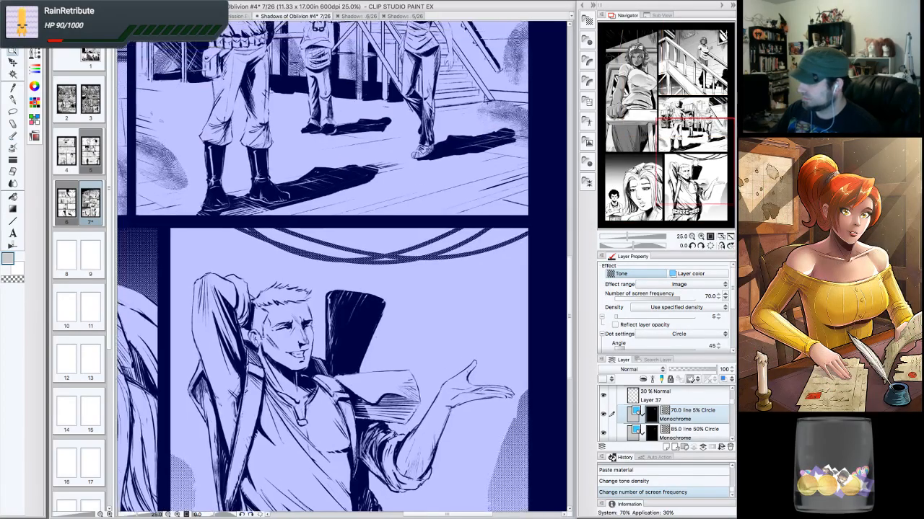
{"action": "left_click", "coordinate": [697, 168]}
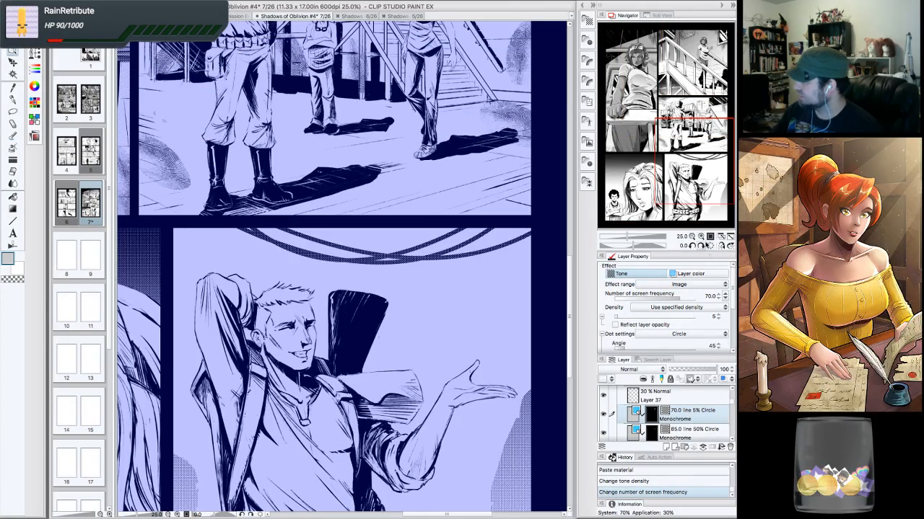
{"action": "left_click", "coordinate": [700, 236]}
{"action": "left_click_drag", "start_coordinate": [697, 163], "coordinate": [703, 59]}
{"action": "left_click", "coordinate": [700, 236]}
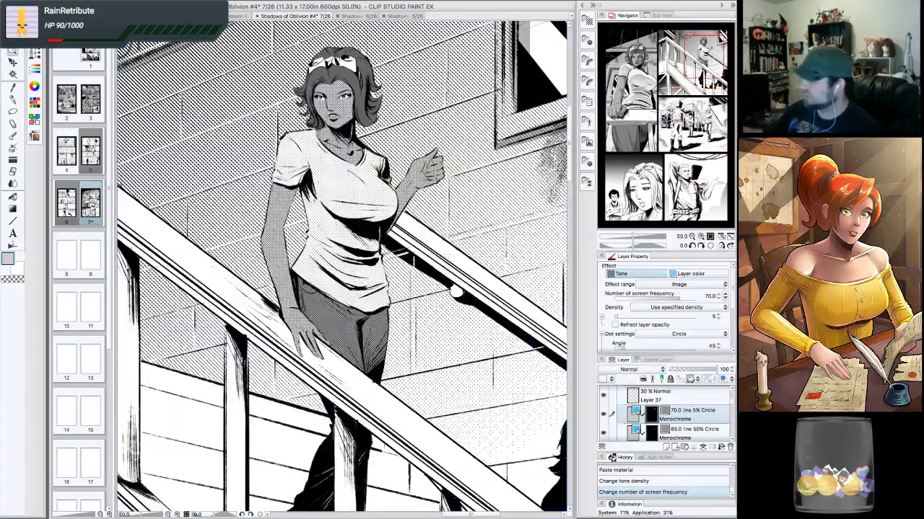
{"action": "left_click_drag", "start_coordinate": [692, 118], "coordinate": [706, 48]}
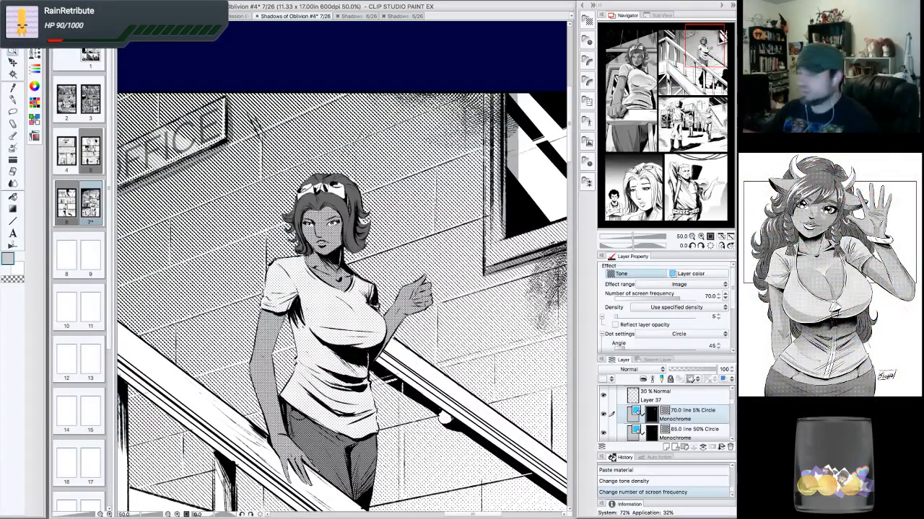
{"action": "left_click", "coordinate": [700, 236]}
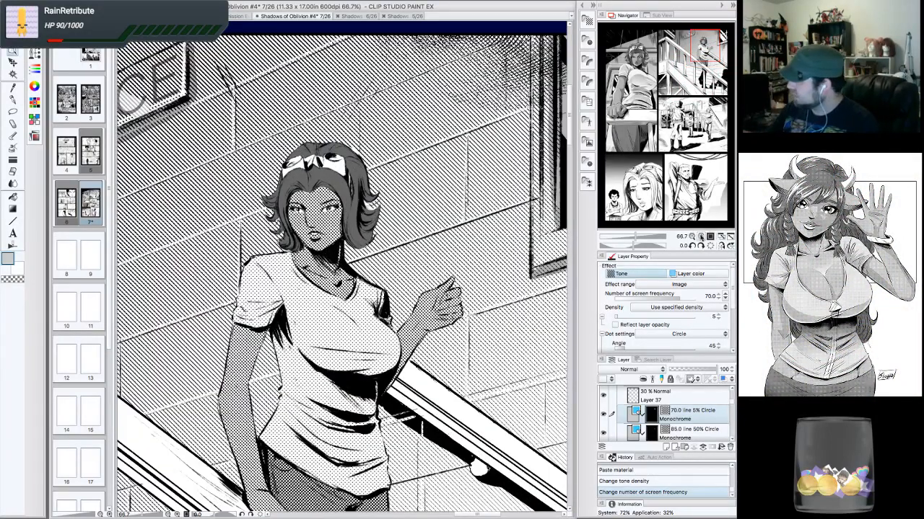
{"action": "left_click", "coordinate": [700, 237]}
- Lasso-select a small area on the woman's headband, fill it with the tone, and deselect
{"action": "left_click_drag", "start_coordinate": [343, 64], "coordinate": [430, 140]}
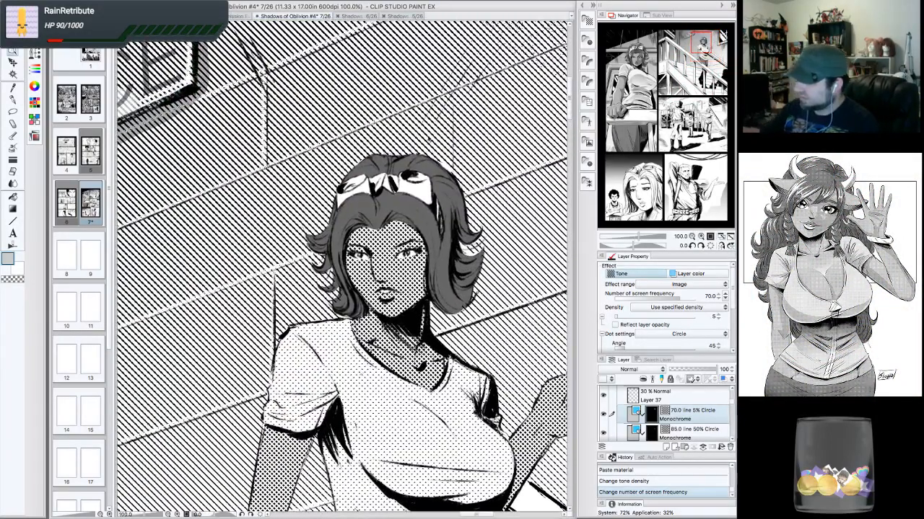
{"action": "left_click", "coordinate": [12, 110]}
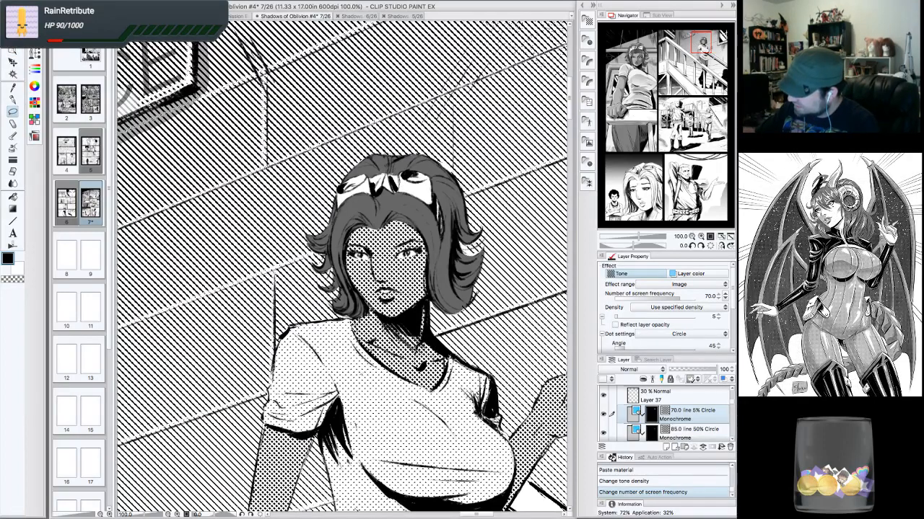
{"action": "mouse_move", "coordinate": [389, 189]}
{"action": "left_mouse_down"}
{"action": "mouse_move", "coordinate": [443, 235]}
{"action": "mouse_move", "coordinate": [435, 194]}
{"action": "left_mouse_up"}
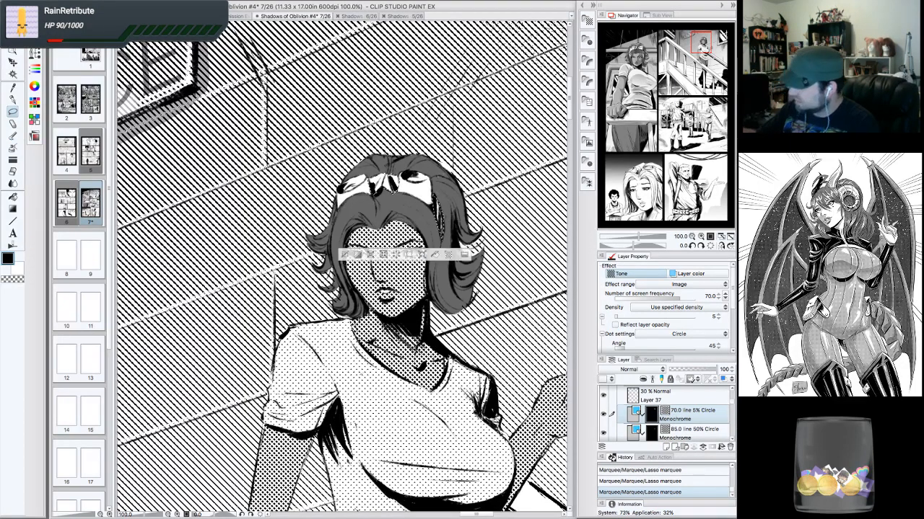
{"action": "key", "text": "alt+Delete"}
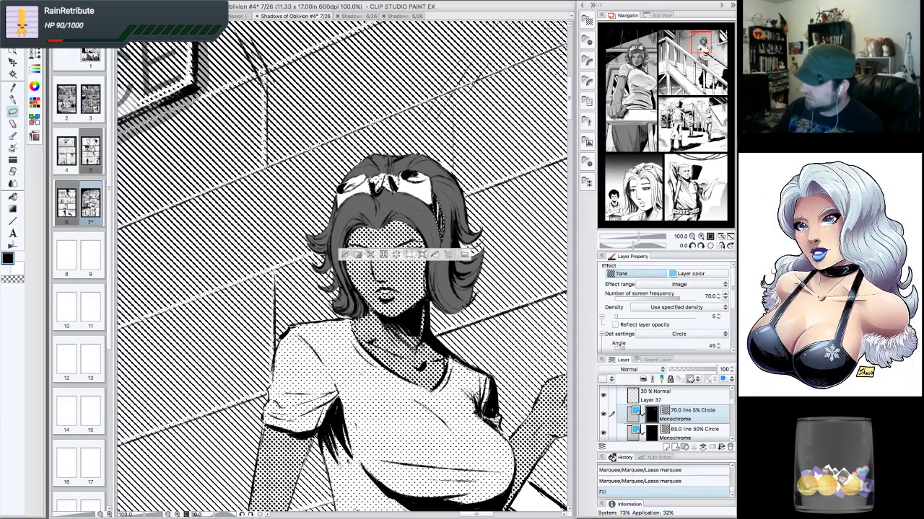
{"action": "key", "text": "ctrl+d"}
- Review the stairs panel and the rest of the page at several zoom levels and positions
{"action": "left_click", "coordinate": [692, 238]}
{"action": "left_click", "coordinate": [693, 237]}
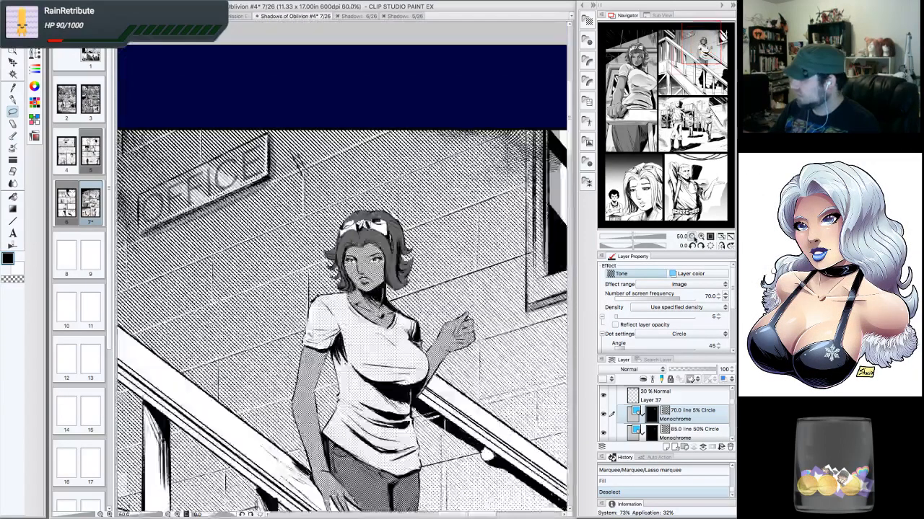
{"action": "left_click", "coordinate": [692, 237]}
{"action": "left_click", "coordinate": [693, 237]}
{"action": "left_click", "coordinate": [705, 47]}
{"action": "left_click_drag", "start_coordinate": [704, 47], "coordinate": [700, 56]}
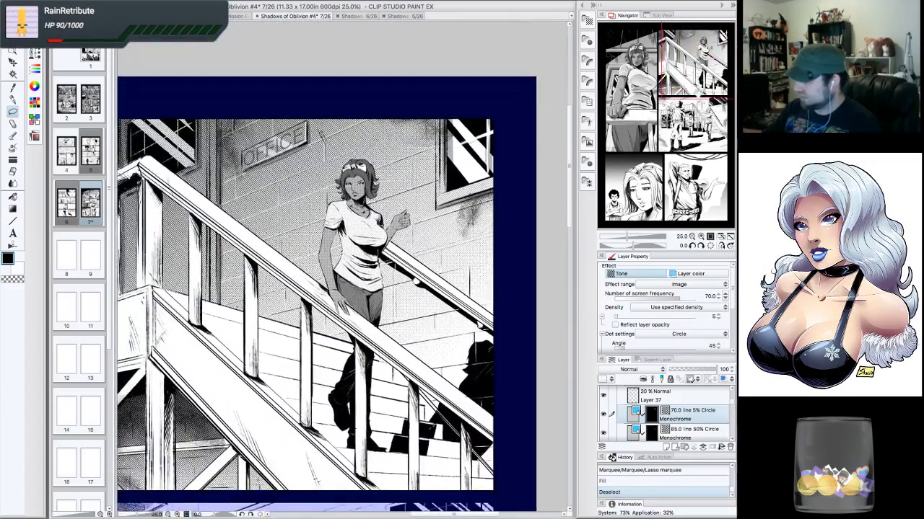
{"action": "left_click", "coordinate": [692, 237]}
{"action": "left_click", "coordinate": [692, 237]}
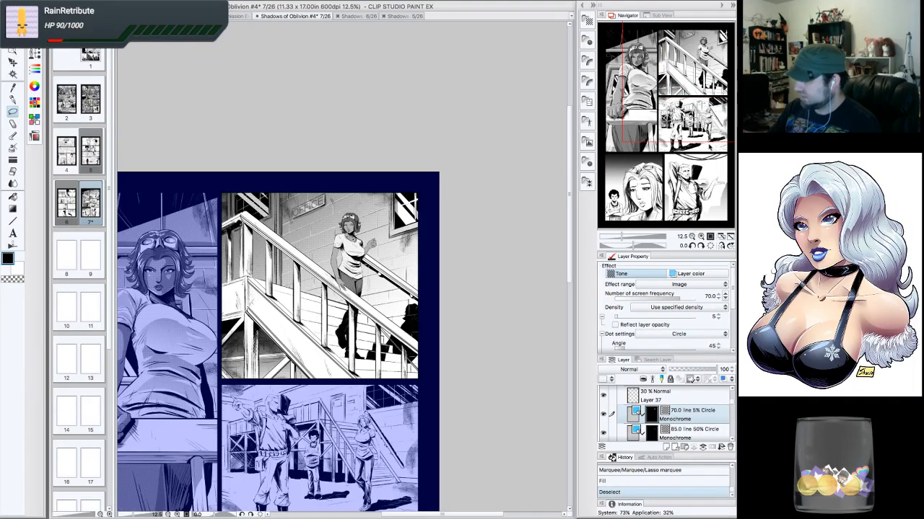
{"action": "left_click_drag", "start_coordinate": [709, 145], "coordinate": [699, 90]}
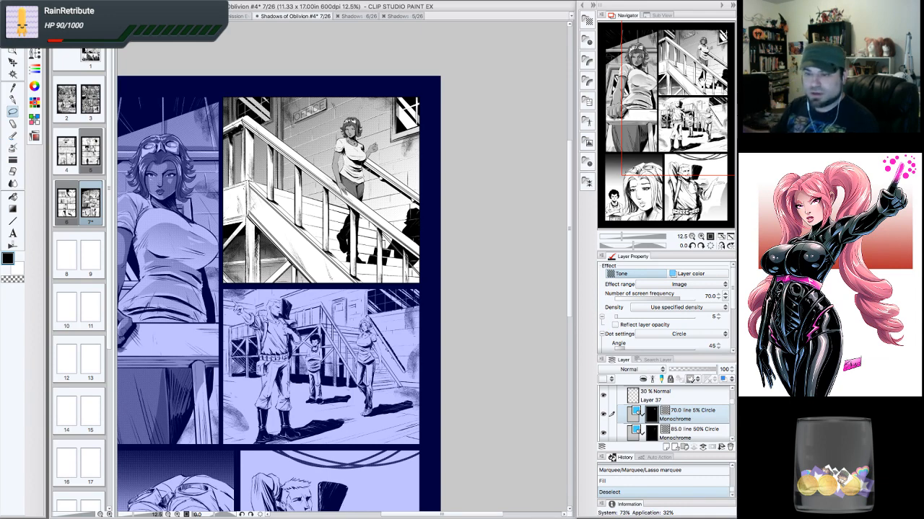
{"action": "left_click", "coordinate": [700, 237]}
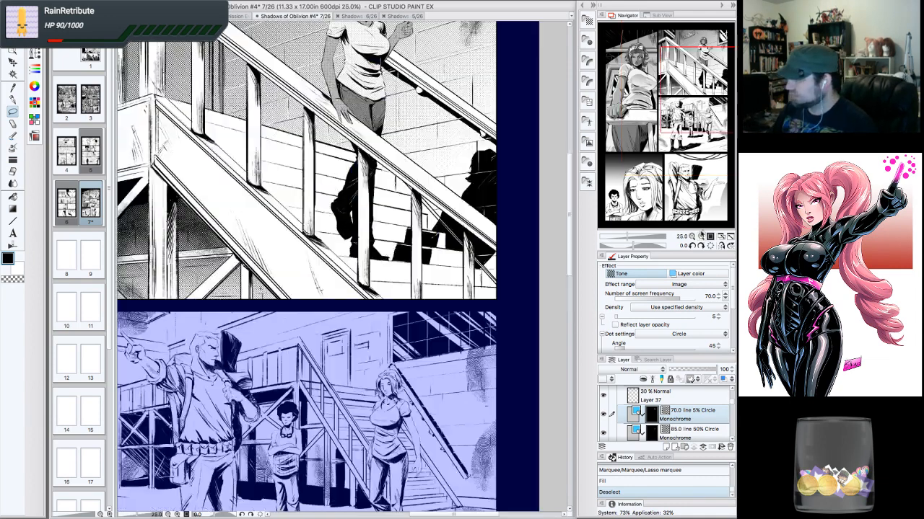
{"action": "left_click_drag", "start_coordinate": [317, 216], "coordinate": [330, 354]}
{"action": "left_click", "coordinate": [701, 237]}
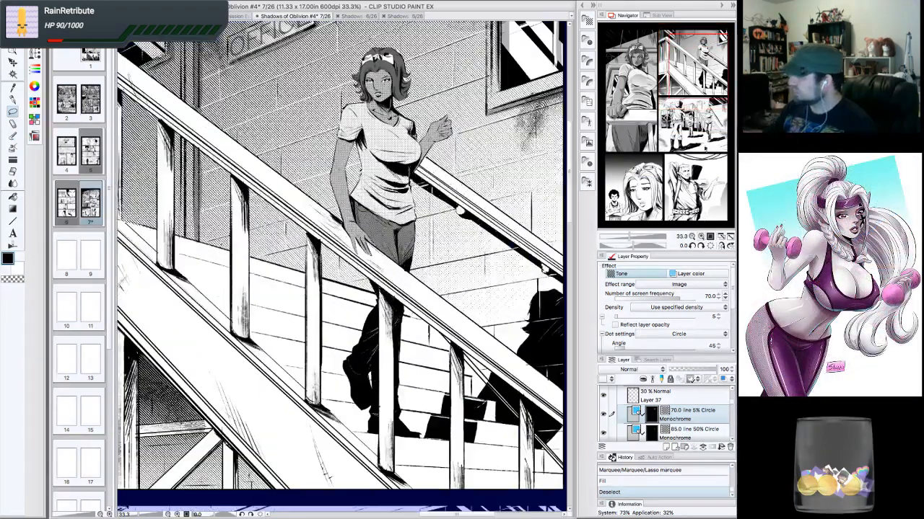
{"action": "left_click_drag", "start_coordinate": [699, 66], "coordinate": [704, 50]}
{"action": "left_click", "coordinate": [701, 237]}
- Inspect the layer stack by scrolling the layer list and toggling the visibility of Layer 28 and Layer 38
{"action": "scroll", "coordinate": [731, 407], "scroll_direction": "down", "scroll_amount": 2}
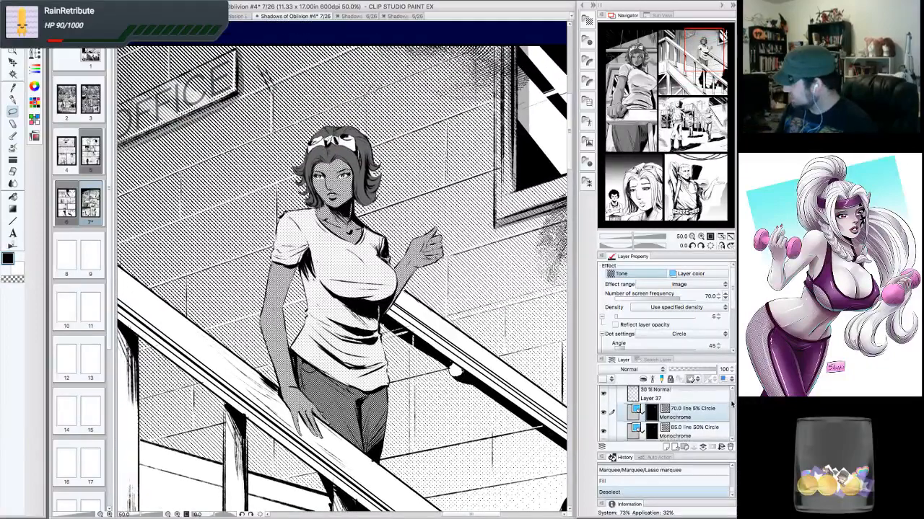
{"action": "scroll", "coordinate": [731, 407], "scroll_direction": "up", "scroll_amount": 1}
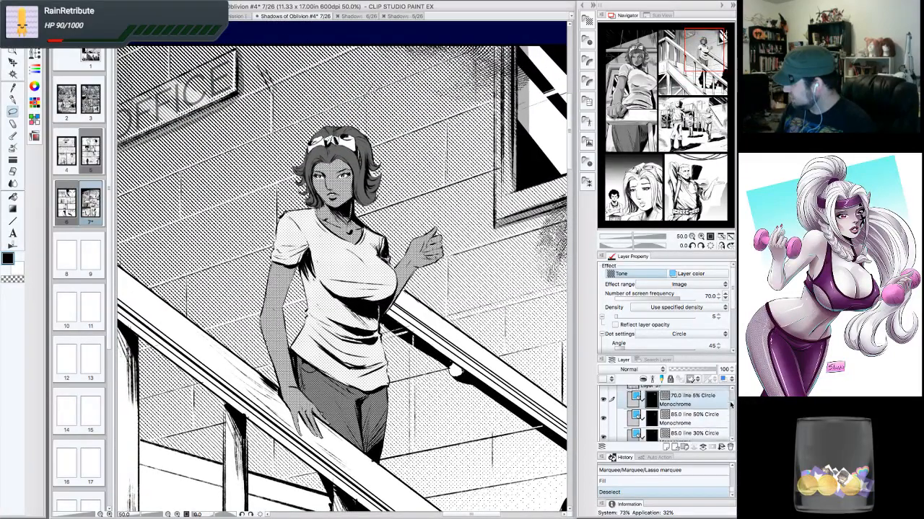
{"action": "scroll", "coordinate": [731, 406], "scroll_direction": "down", "scroll_amount": 3}
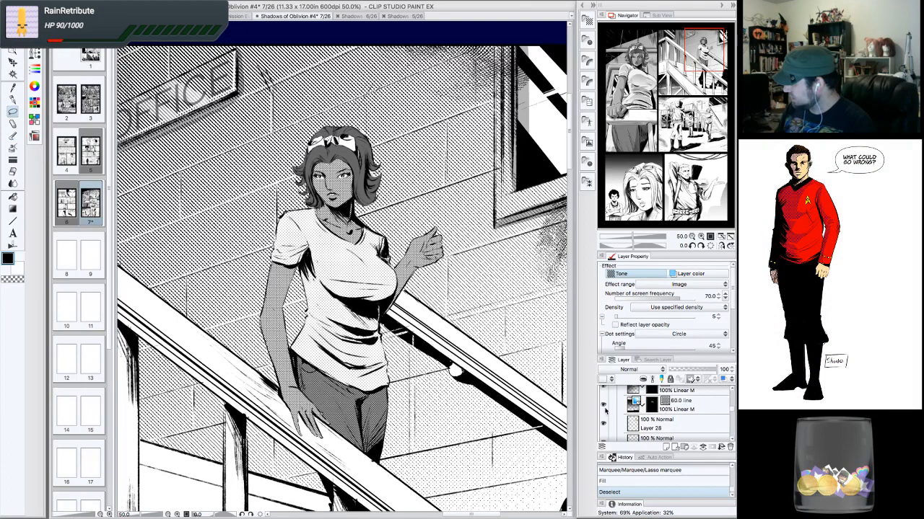
{"action": "left_click", "coordinate": [604, 424]}
{"action": "left_click", "coordinate": [603, 424]}
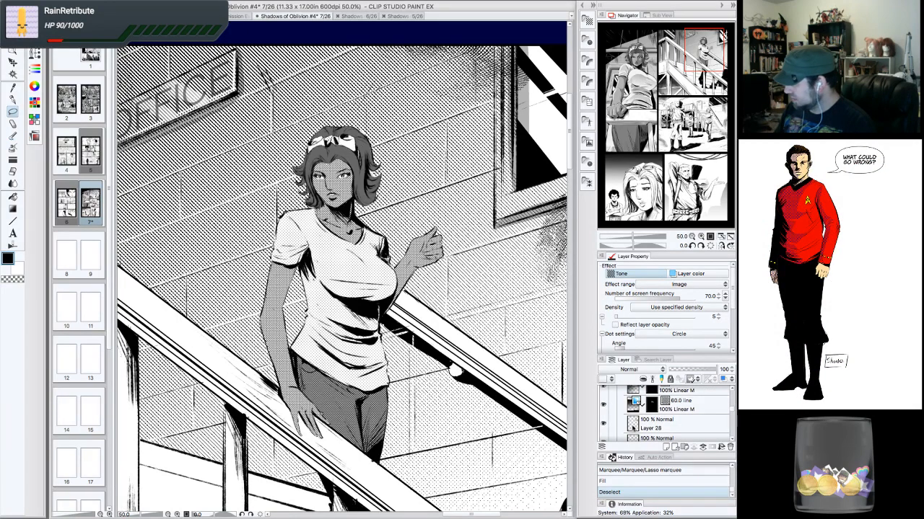
{"action": "left_click", "coordinate": [671, 424]}
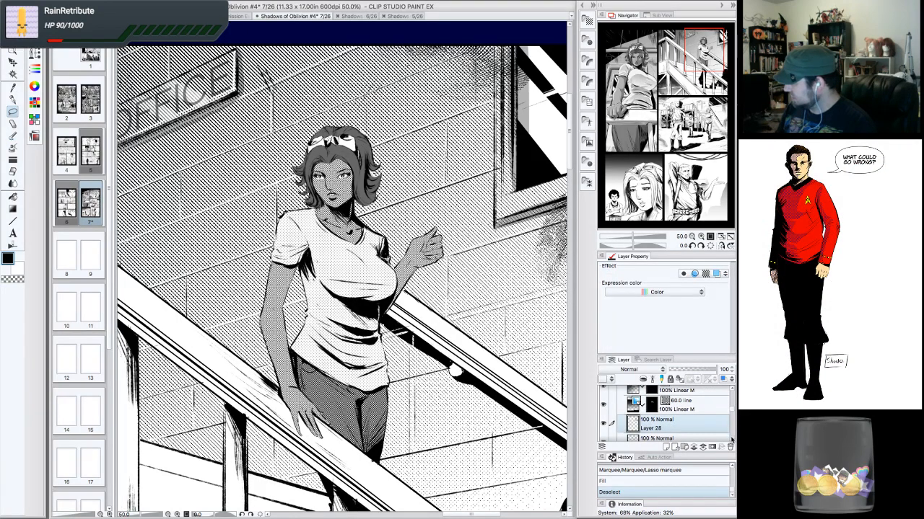
{"action": "scroll", "coordinate": [731, 439], "scroll_direction": "down", "scroll_amount": 1}
{"action": "left_click", "coordinate": [657, 430]}
{"action": "left_click", "coordinate": [603, 430]}
{"action": "left_click", "coordinate": [603, 430]}
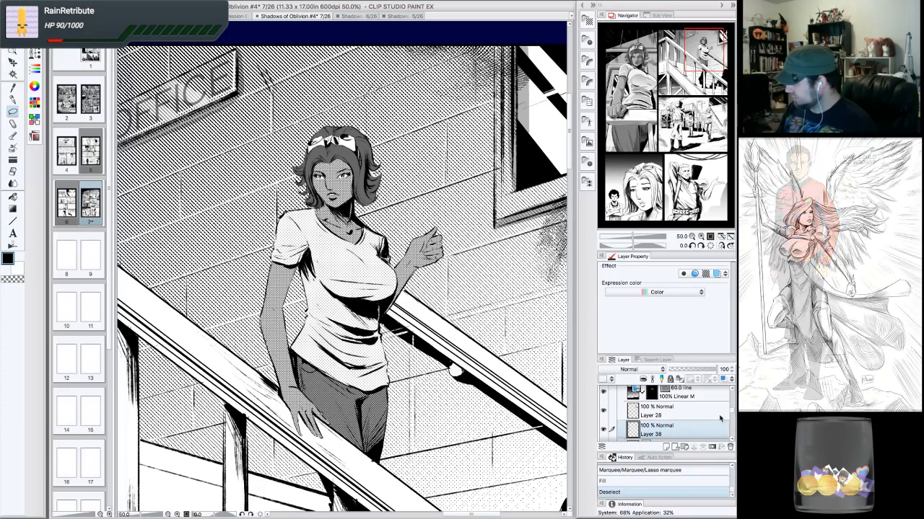
{"action": "left_click_drag", "start_coordinate": [731, 413], "coordinate": [733, 398]}
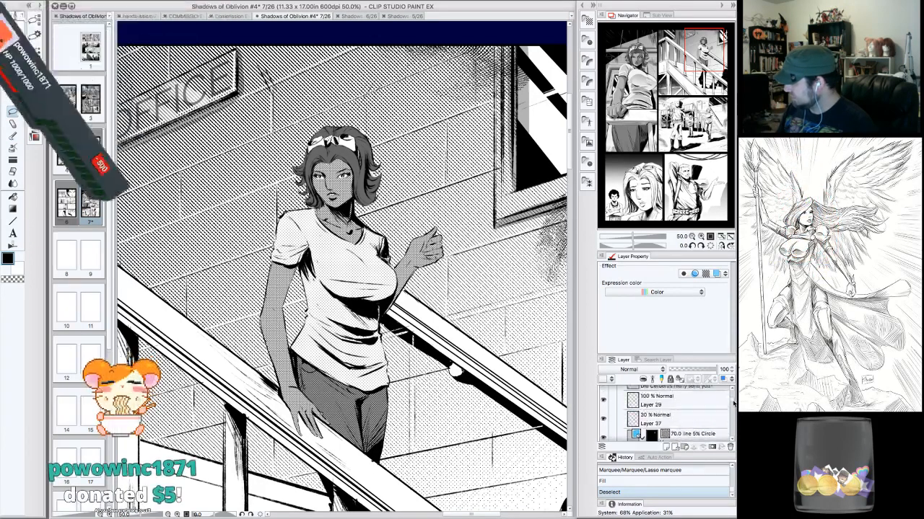
- Select Layer 37, ink small G-pen touch-ups on the woman's face, and erase a mark near the OFFICE sign
{"action": "left_click", "coordinate": [682, 416]}
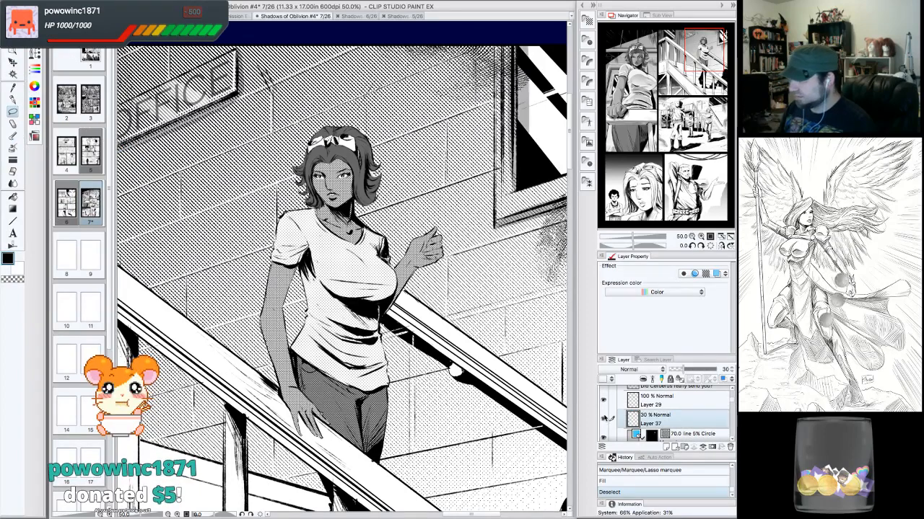
{"action": "left_click", "coordinate": [13, 99]}
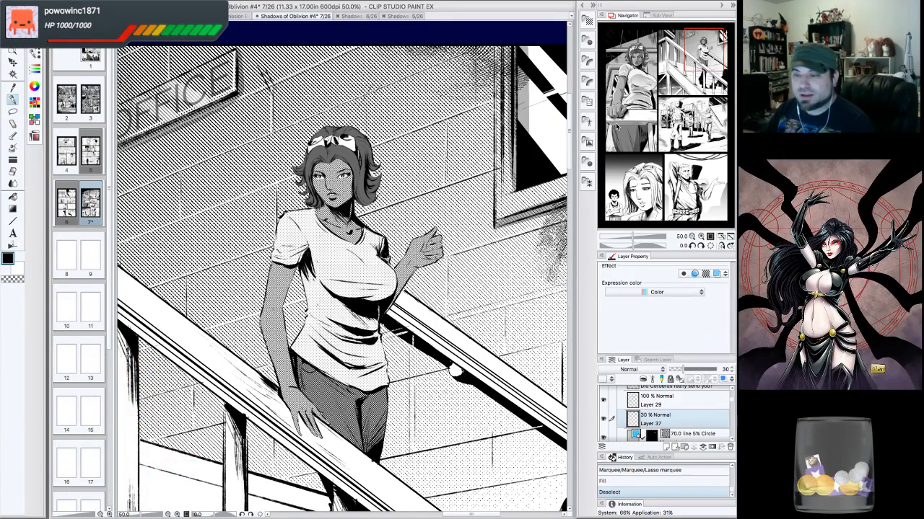
{"action": "scroll", "coordinate": [721, 35], "scroll_direction": "up", "scroll_amount": 4}
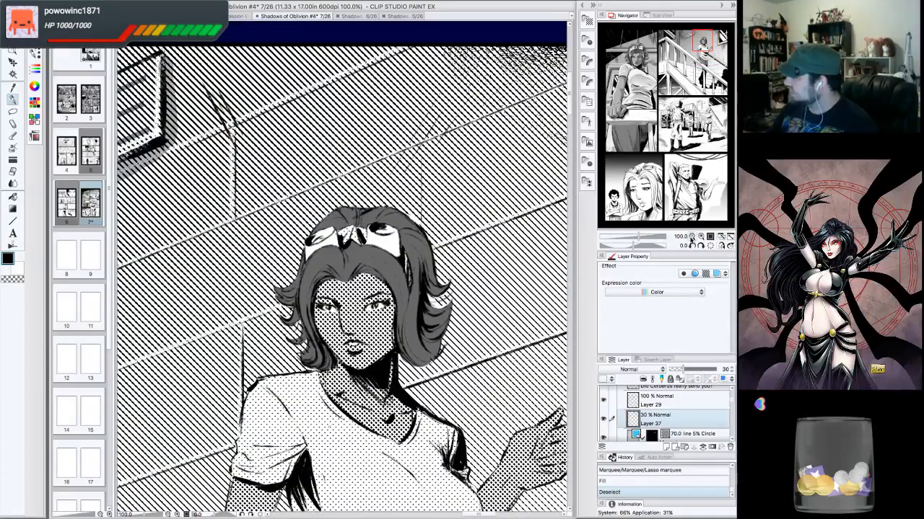
{"action": "scroll", "coordinate": [722, 35], "scroll_direction": "down", "scroll_amount": 4}
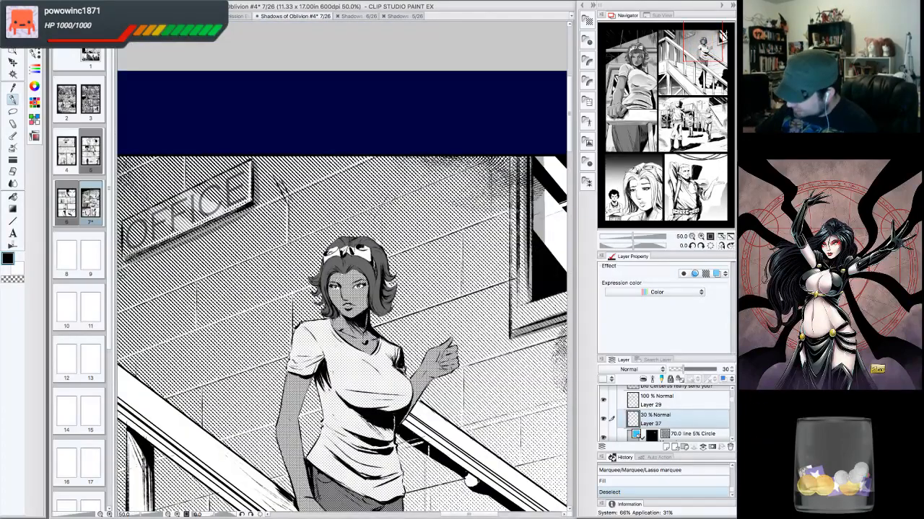
{"action": "left_click_drag", "start_coordinate": [341, 273], "coordinate": [333, 281]}
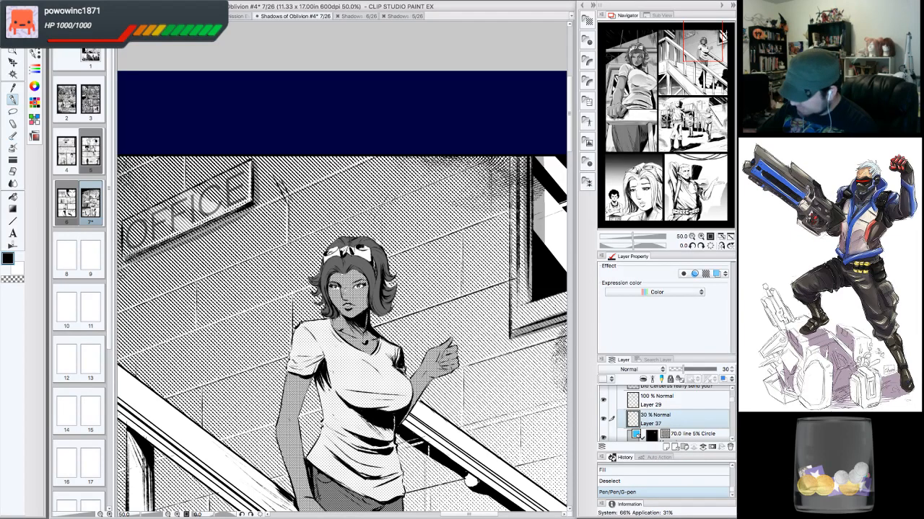
{"action": "left_click_drag", "start_coordinate": [333, 276], "coordinate": [339, 282]}
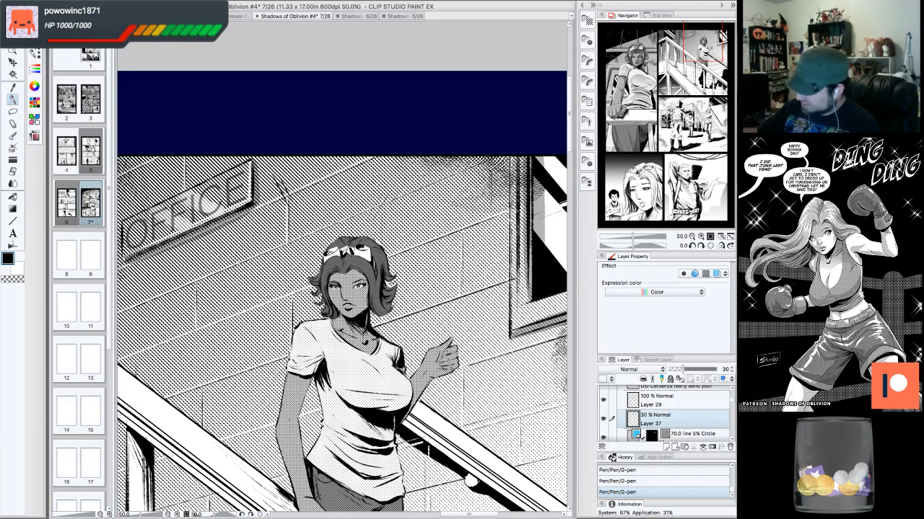
{"action": "left_click_drag", "start_coordinate": [130, 225], "coordinate": [136, 242]}
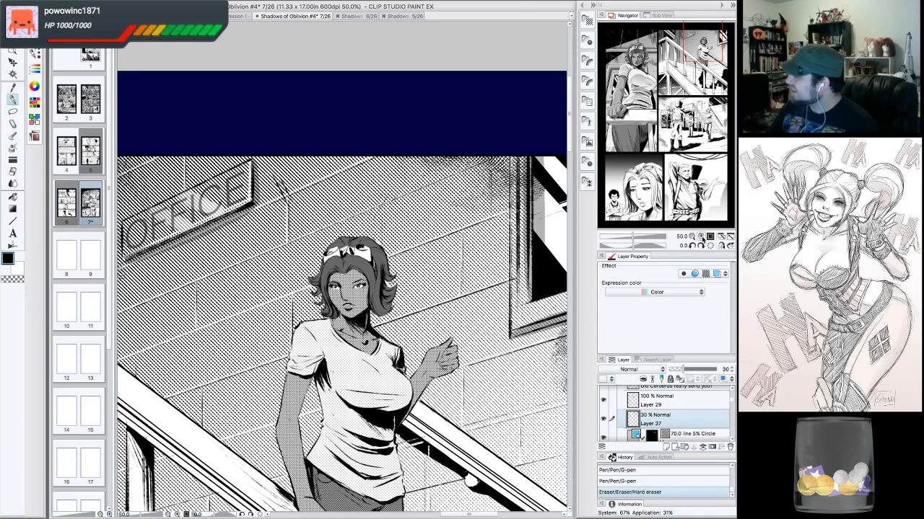
- Zoom in on the woman's face and ink a short G-pen stroke along one eyebrow
{"action": "left_click", "coordinate": [701, 237]}
{"action": "left_click", "coordinate": [700, 237]}
{"action": "left_click", "coordinate": [700, 237]}
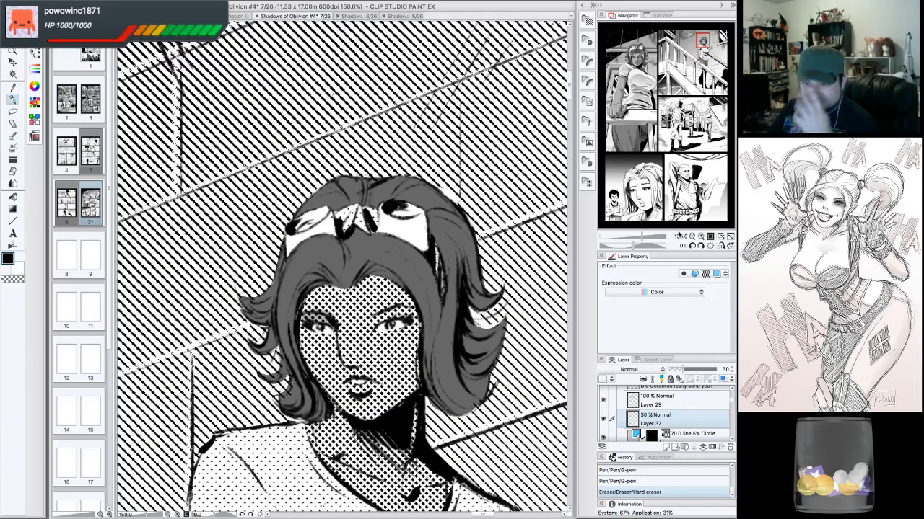
{"action": "left_click_drag", "start_coordinate": [704, 42], "coordinate": [704, 43]}
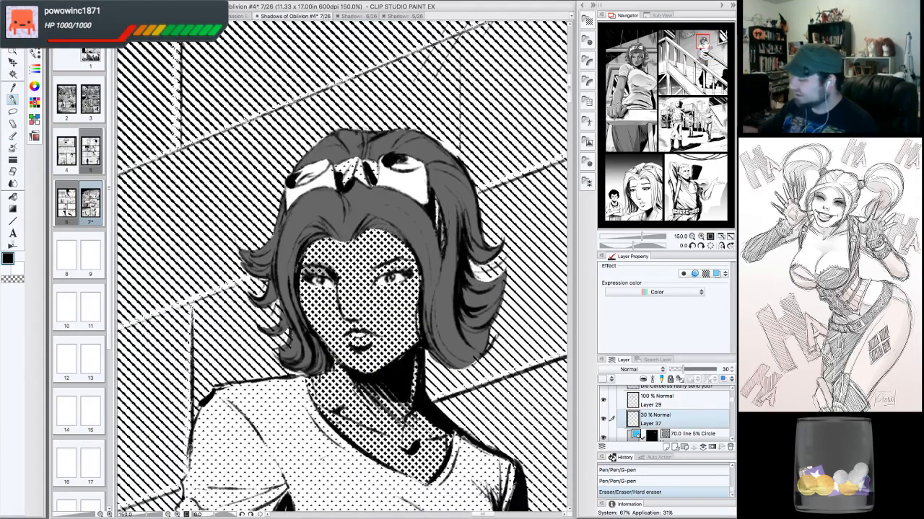
{"action": "left_click_drag", "start_coordinate": [375, 274], "coordinate": [401, 261]}
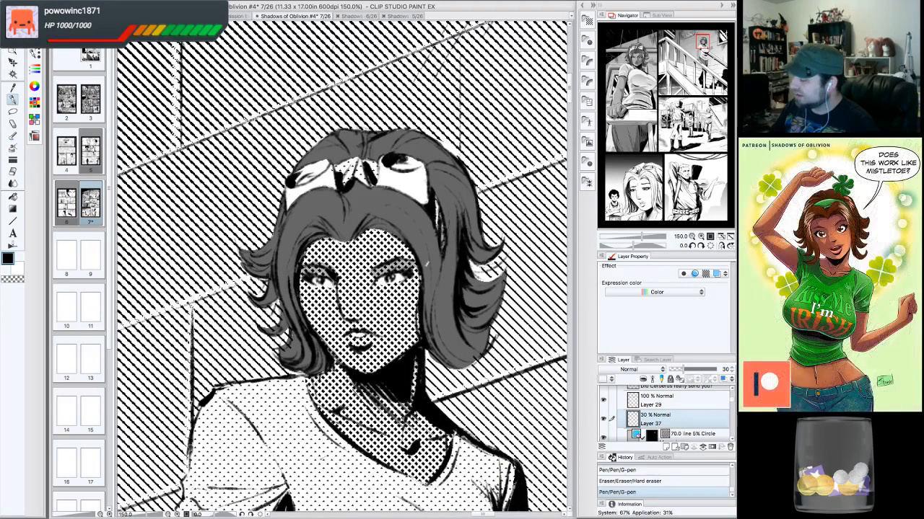
- Ink two more small G-pen touch-ups along the woman's face edge near the hair and at her cheek
{"action": "left_click", "coordinate": [698, 236]}
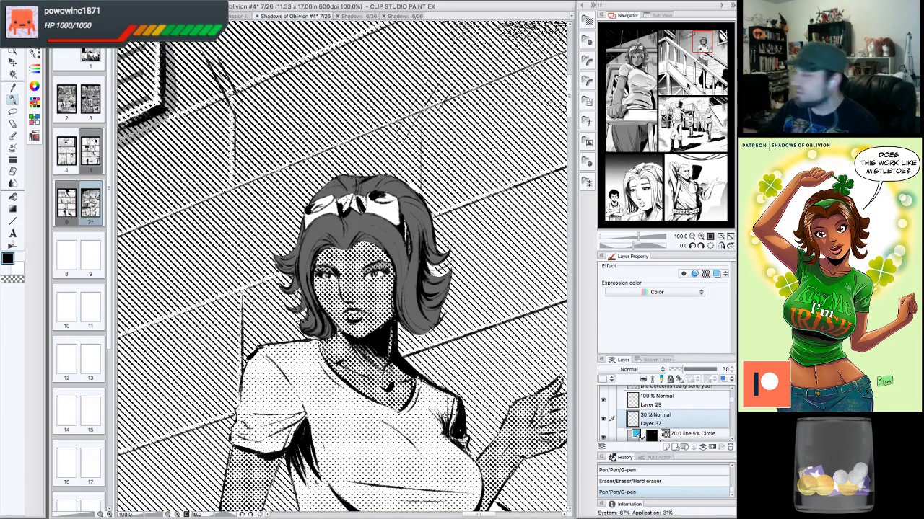
{"action": "left_click", "coordinate": [703, 43]}
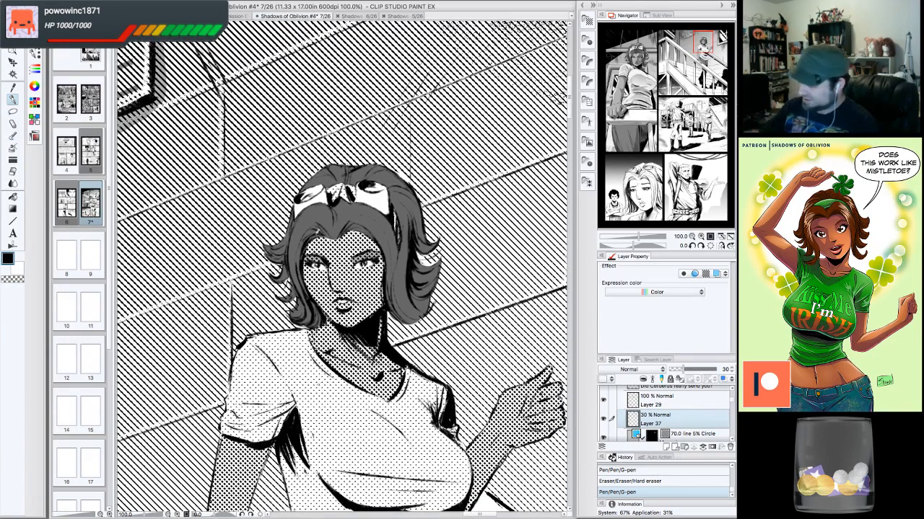
{"action": "left_click_drag", "start_coordinate": [317, 230], "coordinate": [310, 240]}
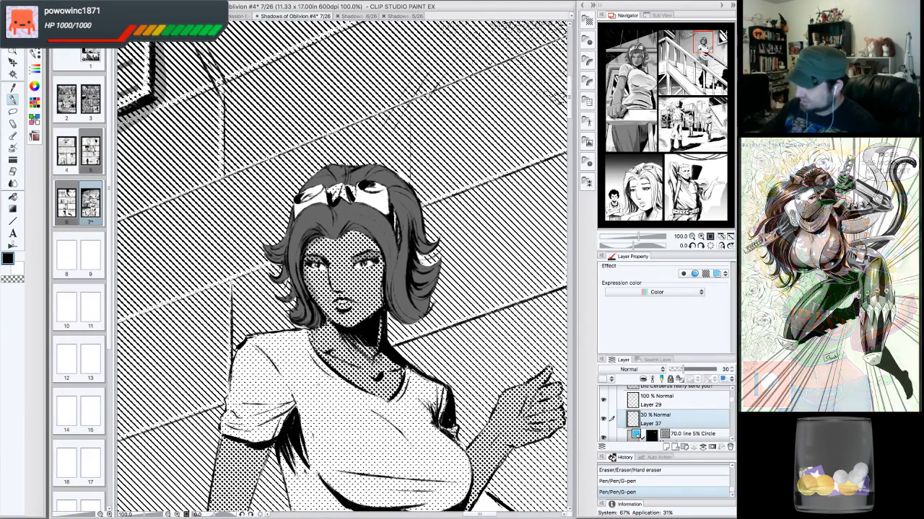
{"action": "mouse_move", "coordinate": [344, 282]}
{"action": "left_mouse_down"}
{"action": "mouse_move", "coordinate": [327, 288]}
{"action": "mouse_move", "coordinate": [338, 295]}
{"action": "left_mouse_up"}
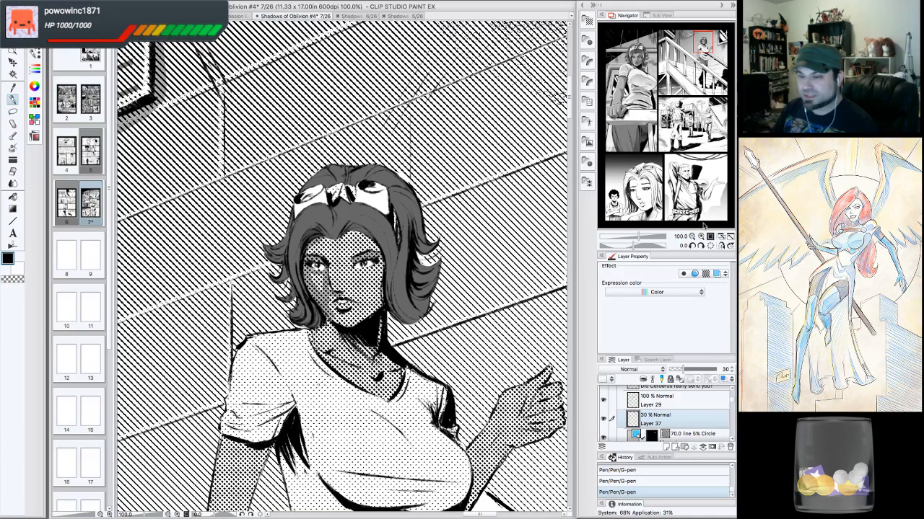
{"action": "left_click", "coordinate": [693, 246]}
{"action": "left_click", "coordinate": [692, 246]}
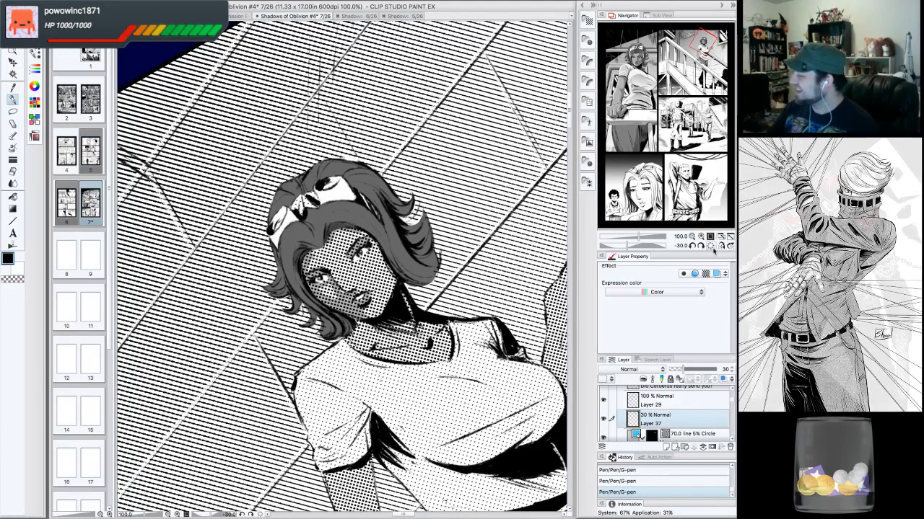
{"action": "key", "text": "ctrl+@"}
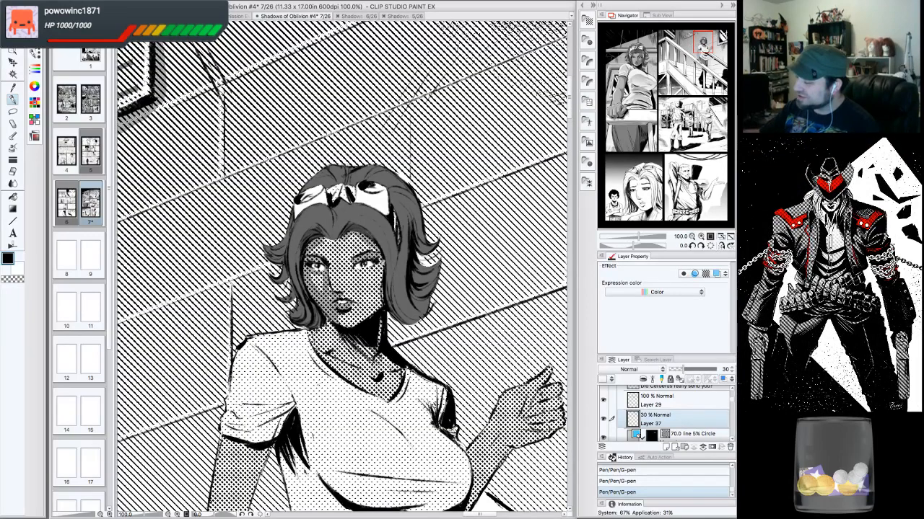
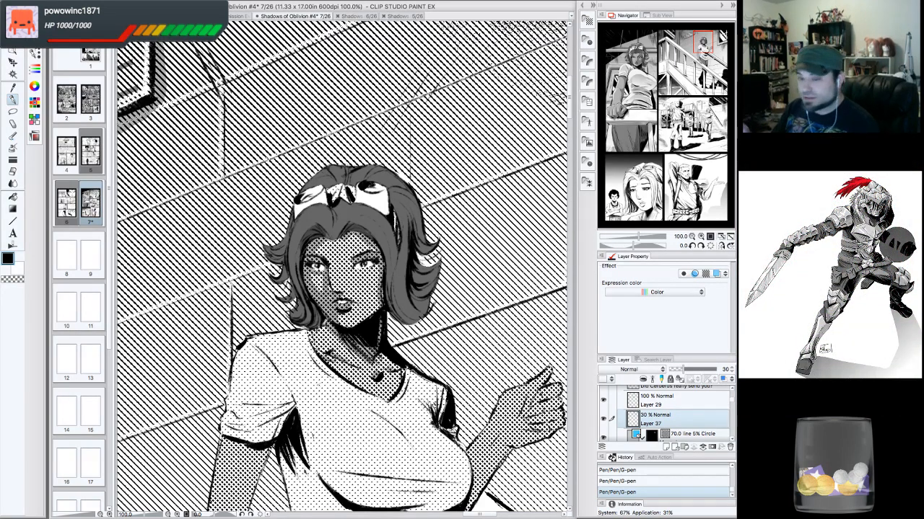
- Review the stairs woman's panel by rotating the canvas and zooming out to the full page and back in
{"action": "left_click", "coordinate": [692, 246]}
{"action": "left_click", "coordinate": [692, 246]}
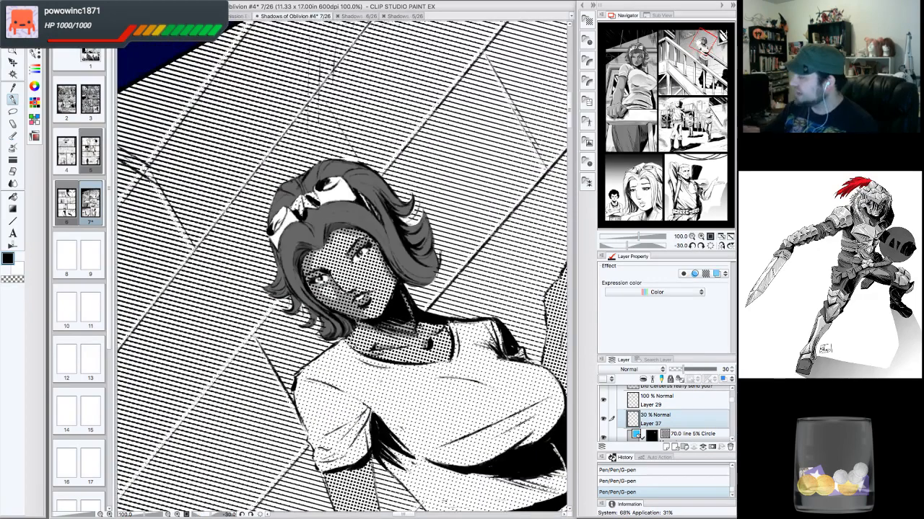
{"action": "left_click_drag", "start_coordinate": [701, 42], "coordinate": [704, 46]}
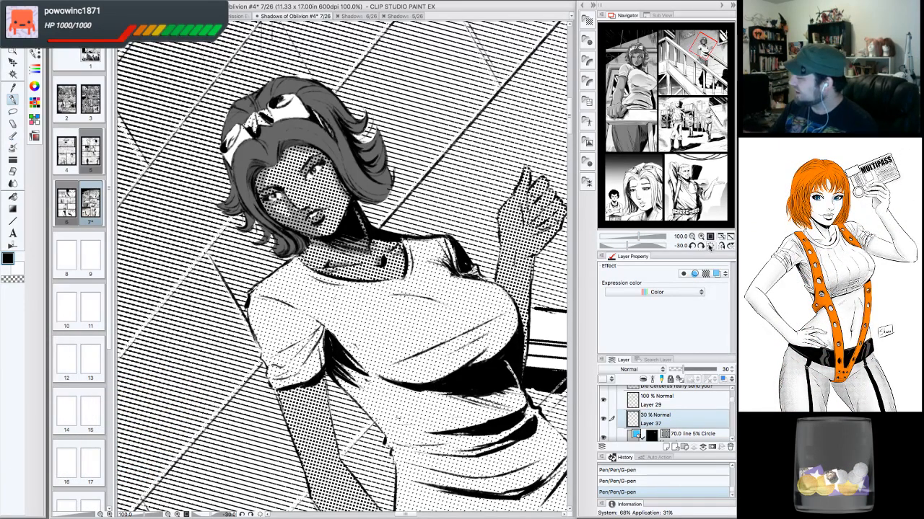
{"action": "left_click", "coordinate": [697, 246]}
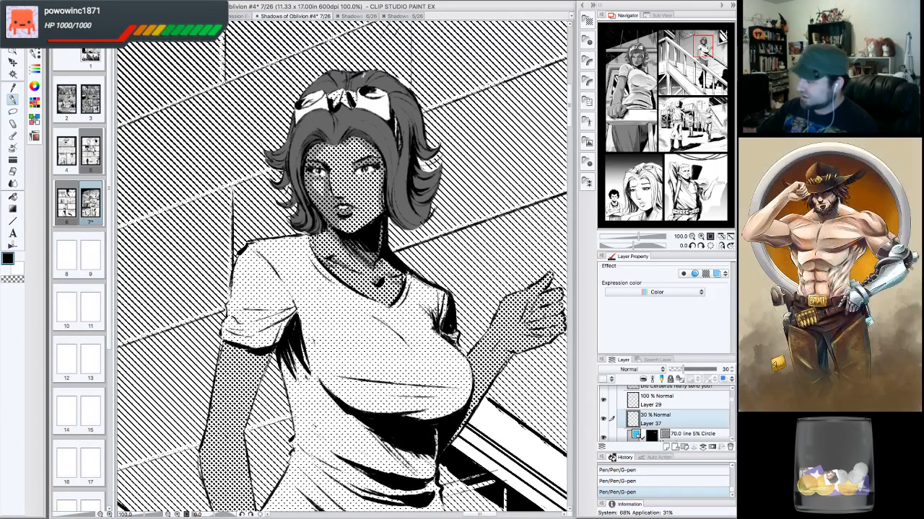
{"action": "left_click", "coordinate": [691, 237]}
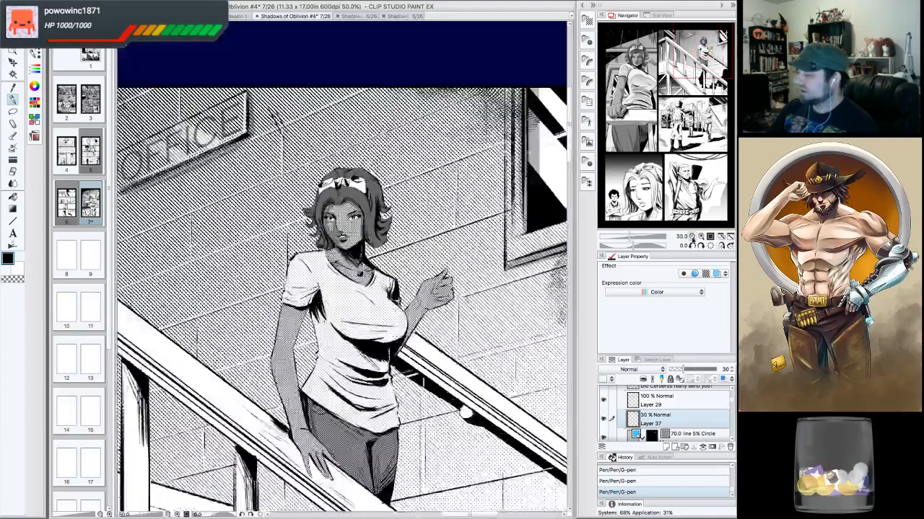
{"action": "left_click", "coordinate": [691, 237]}
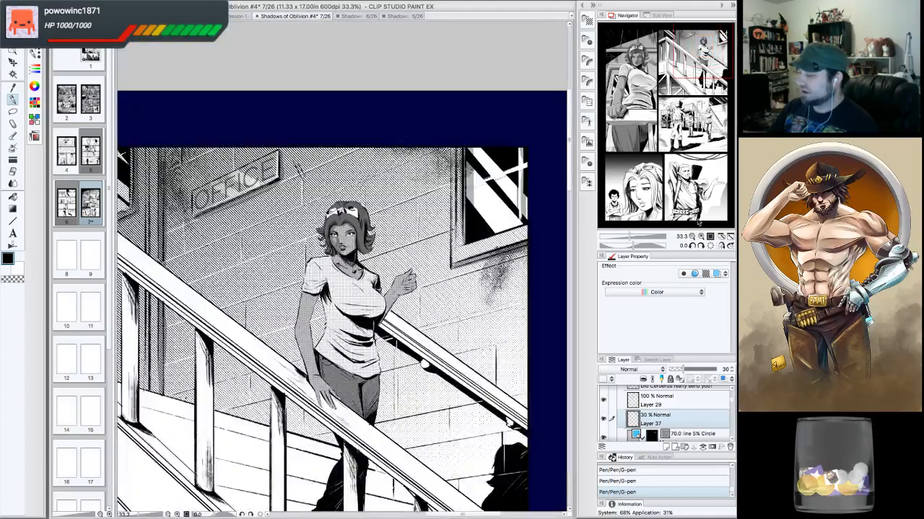
{"action": "left_click", "coordinate": [701, 236]}
{"action": "left_click", "coordinate": [701, 237]}
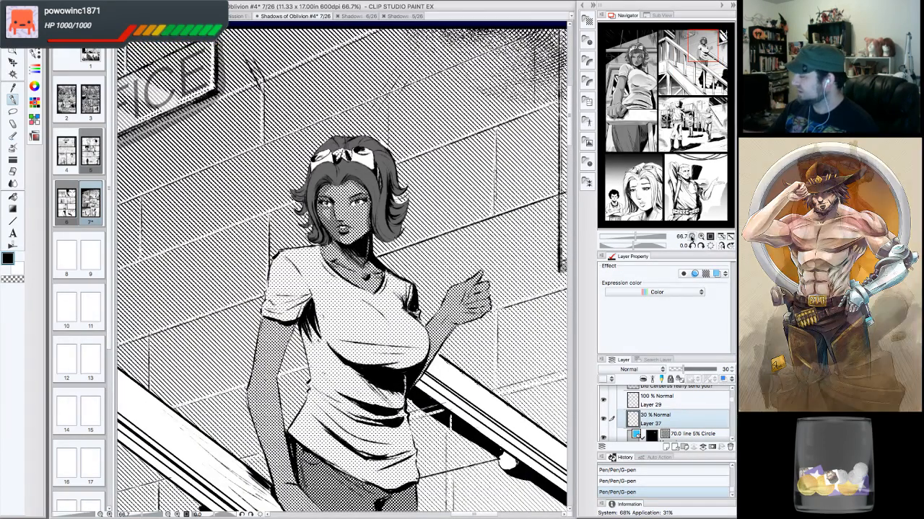
{"action": "left_click", "coordinate": [691, 237]}
{"action": "left_click", "coordinate": [691, 237]}
{"action": "left_click", "coordinate": [692, 237]}
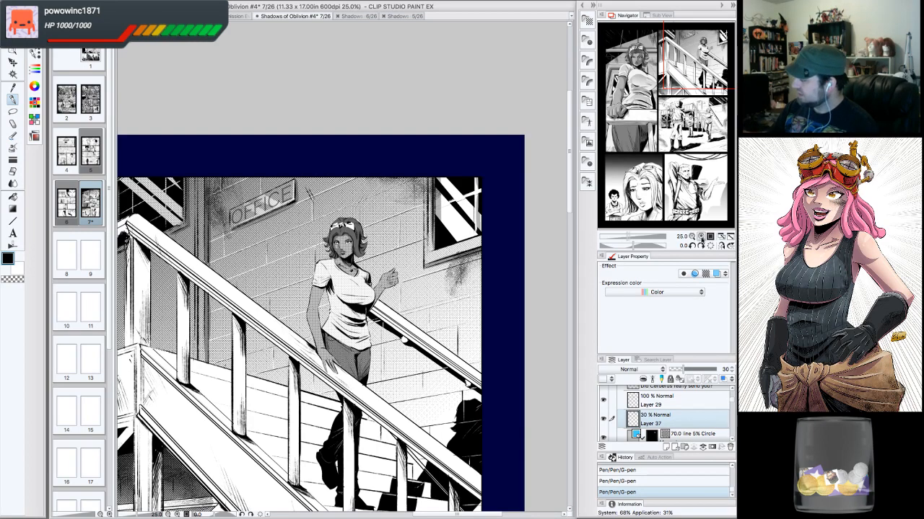
{"action": "left_click", "coordinate": [701, 236]}
{"action": "left_click", "coordinate": [701, 237]}
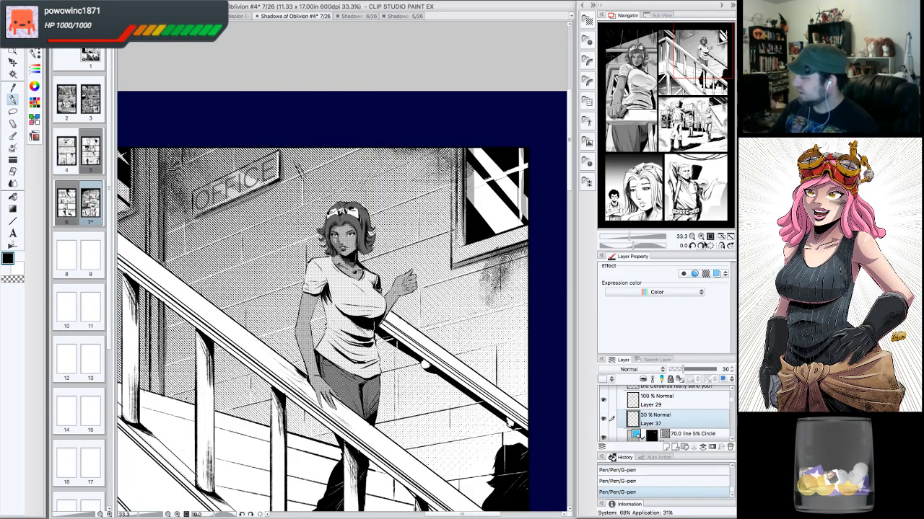
{"action": "left_click", "coordinate": [700, 237]}
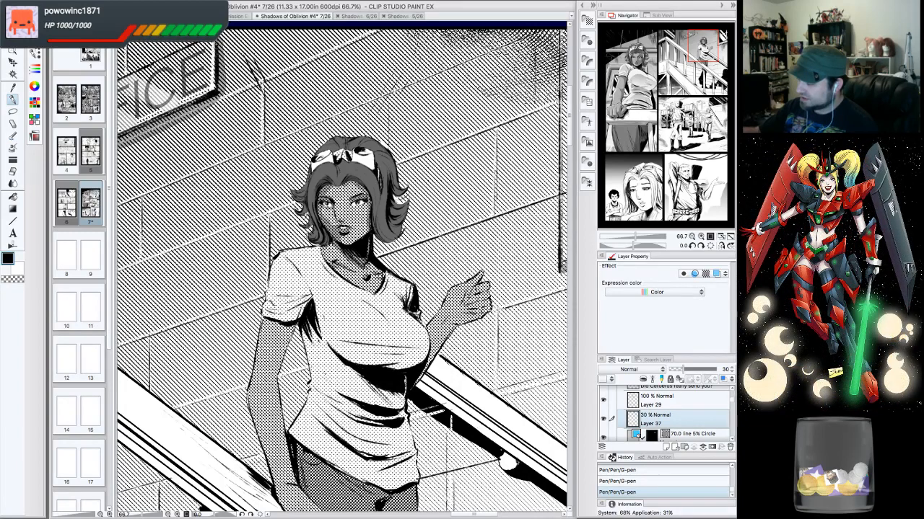
- Erase a stray mark on the woman's face and ink small G-pen touch-ups around her face, neck and collar
{"action": "left_click_drag", "start_coordinate": [339, 223], "coordinate": [337, 236]}
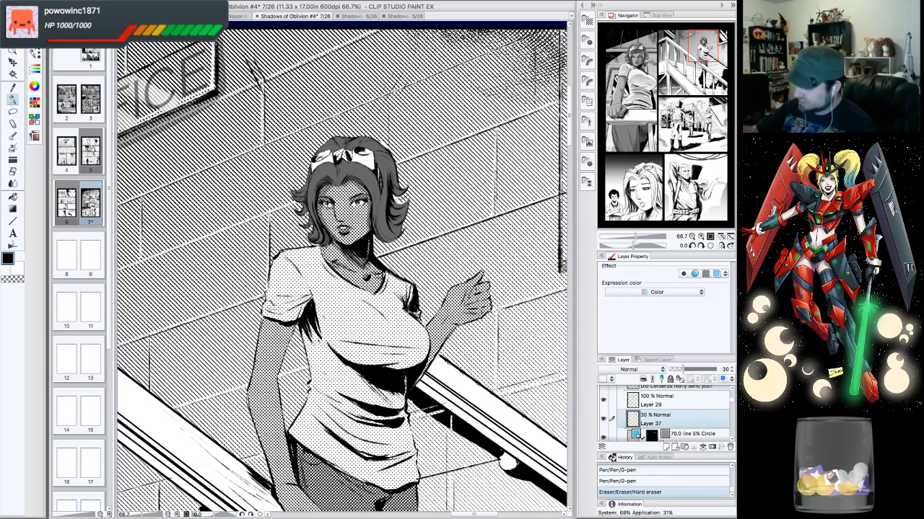
{"action": "left_click_drag", "start_coordinate": [338, 233], "coordinate": [342, 238]}
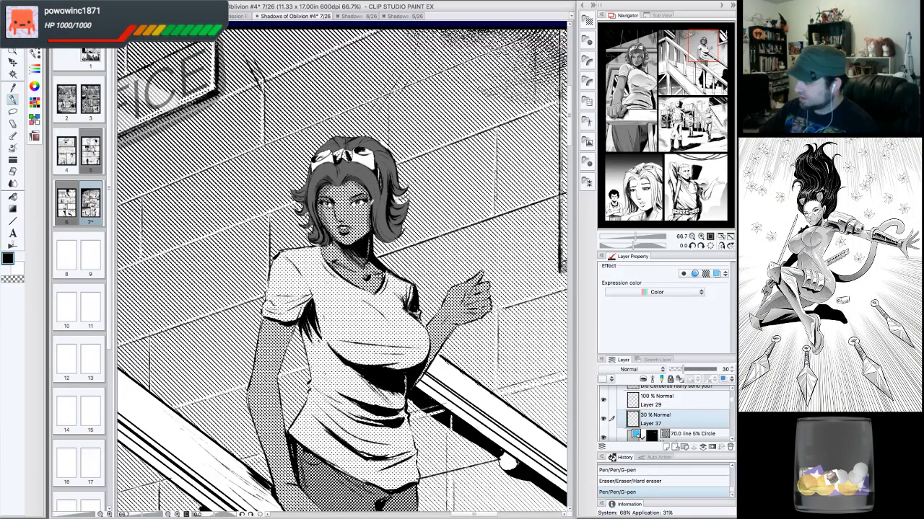
{"action": "left_click_drag", "start_coordinate": [369, 210], "coordinate": [371, 220]}
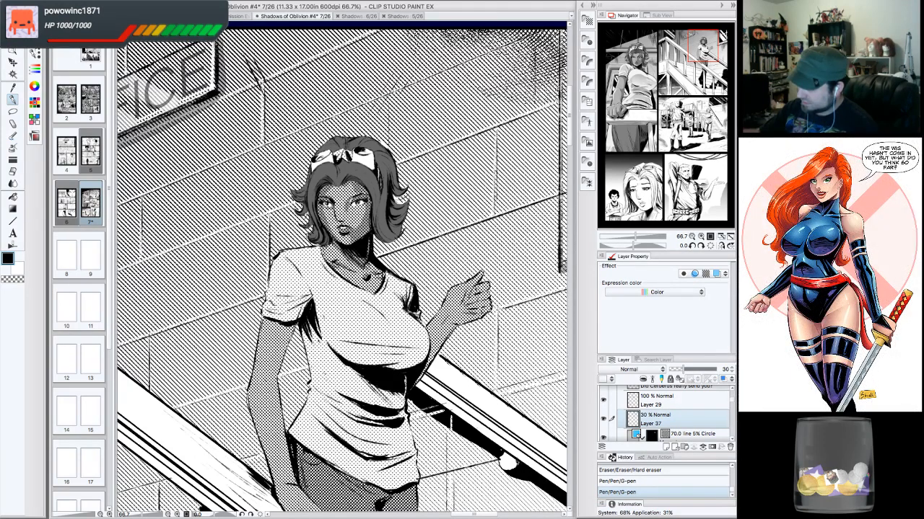
{"action": "mouse_move", "coordinate": [360, 204]}
{"action": "left_mouse_down"}
{"action": "mouse_move", "coordinate": [352, 228]}
{"action": "mouse_move", "coordinate": [351, 210]}
{"action": "mouse_move", "coordinate": [368, 216]}
{"action": "mouse_move", "coordinate": [352, 196]}
{"action": "mouse_move", "coordinate": [346, 222]}
{"action": "left_mouse_up"}
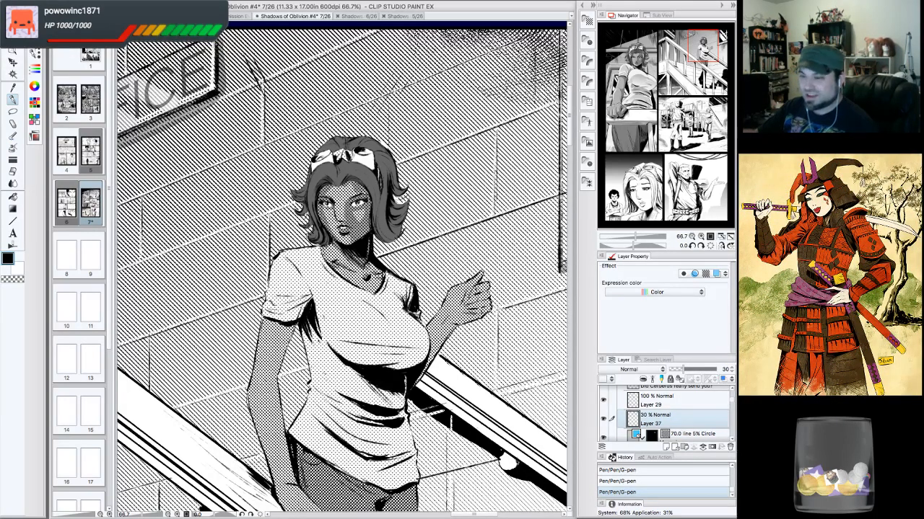
{"action": "left_click_drag", "start_coordinate": [349, 203], "coordinate": [347, 196]}
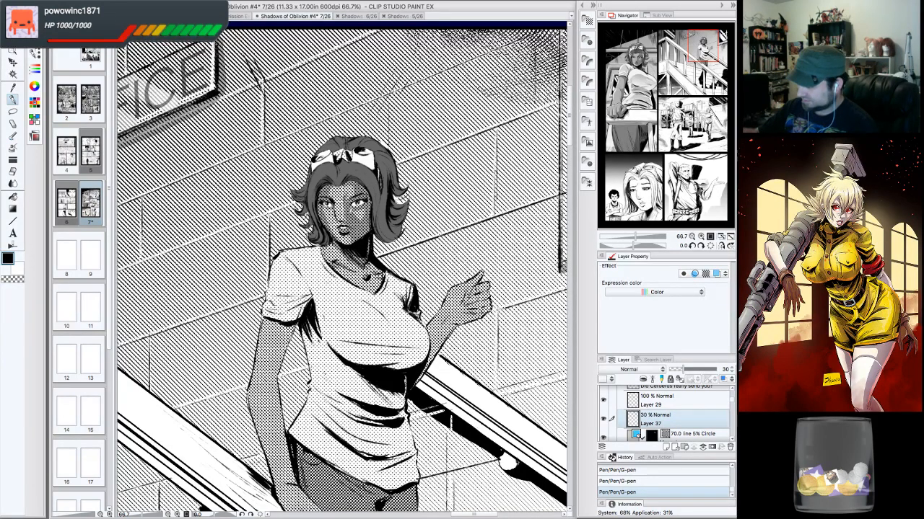
{"action": "mouse_move", "coordinate": [351, 240]}
{"action": "left_mouse_down"}
{"action": "mouse_move", "coordinate": [380, 269]}
{"action": "mouse_move", "coordinate": [368, 267]}
{"action": "left_mouse_up"}
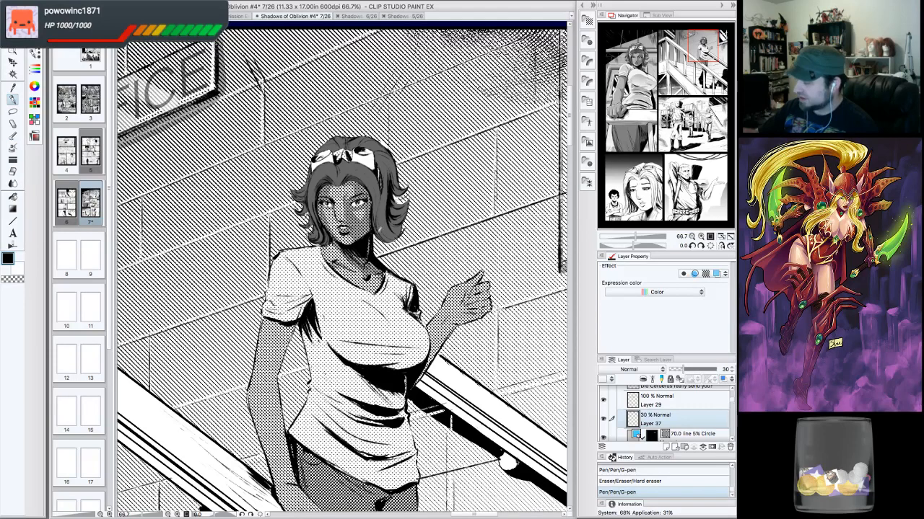
{"action": "left_click_drag", "start_coordinate": [377, 281], "coordinate": [384, 288]}
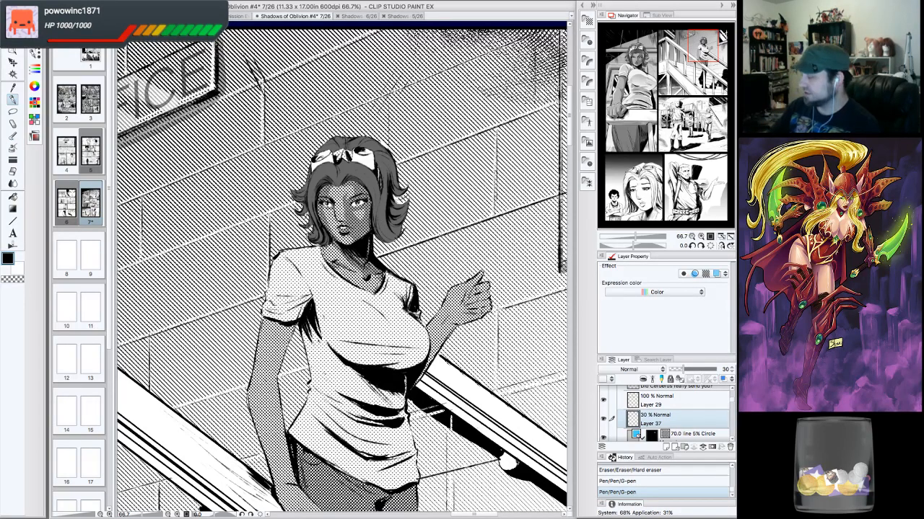
{"action": "left_click_drag", "start_coordinate": [346, 179], "coordinate": [349, 174]}
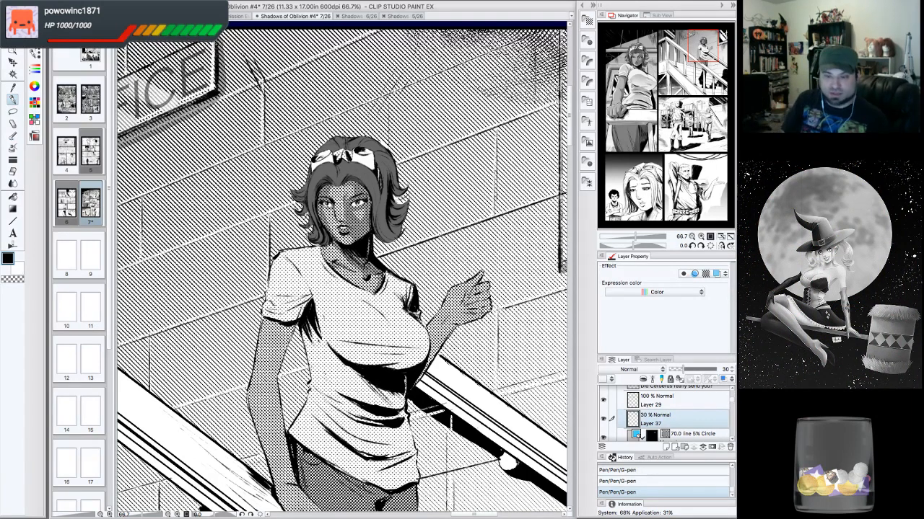
- Erase a small mark at the woman's cheek and ink G-pen strokes along the right edge of her hair
{"action": "key", "text": "Tab"}
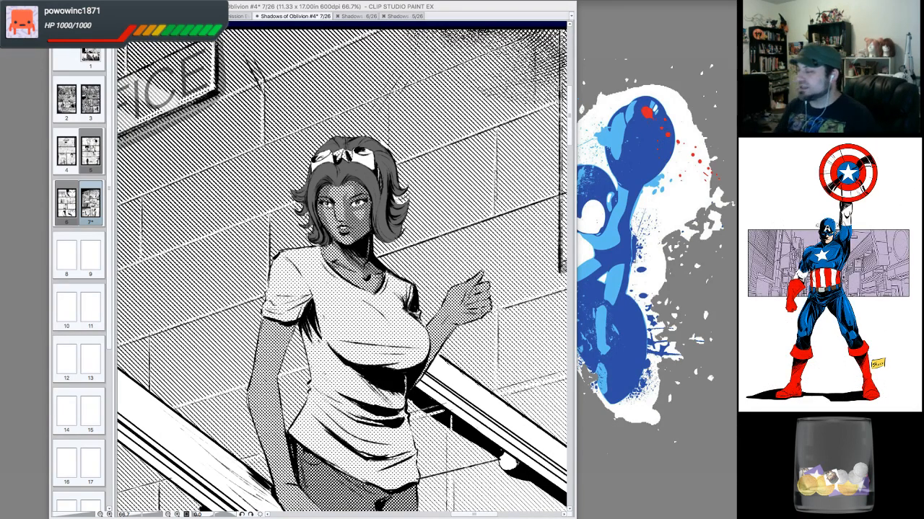
{"action": "key", "text": "Tab"}
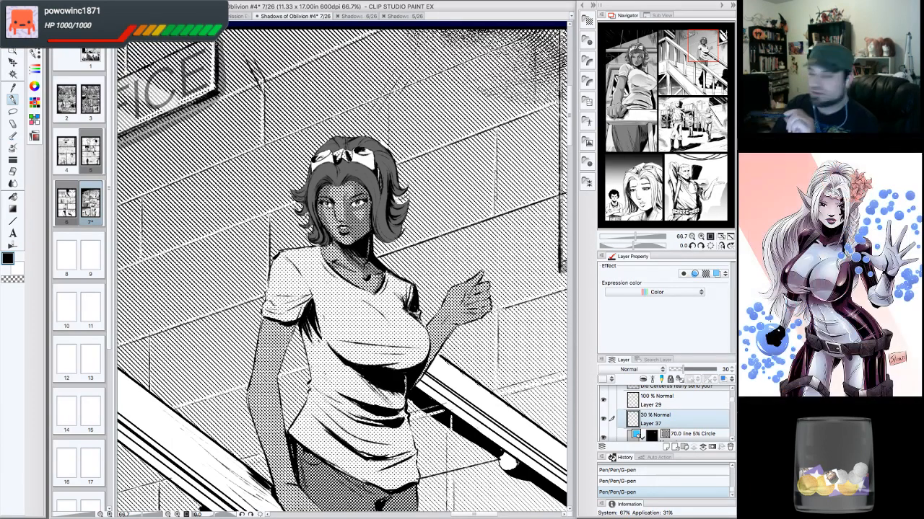
{"action": "left_click_drag", "start_coordinate": [541, 6], "coordinate": [542, 6]}
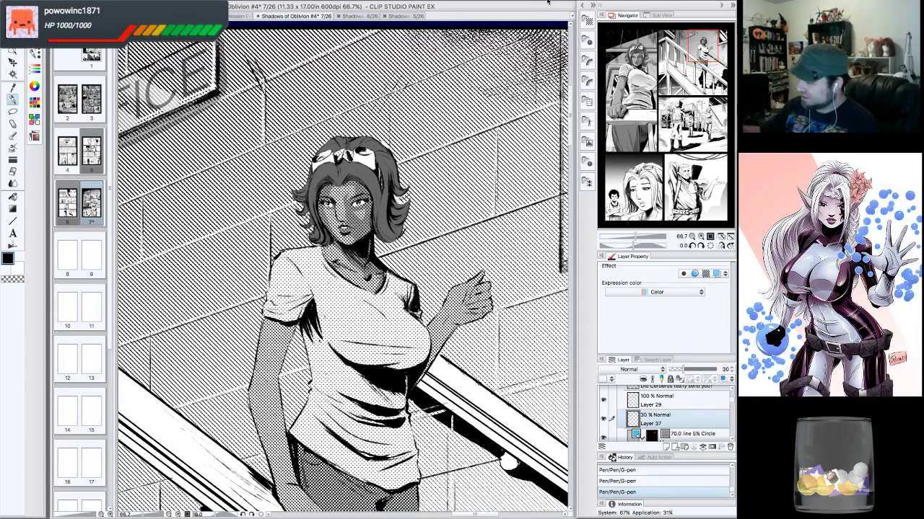
{"action": "left_click_drag", "start_coordinate": [347, 192], "coordinate": [343, 198]}
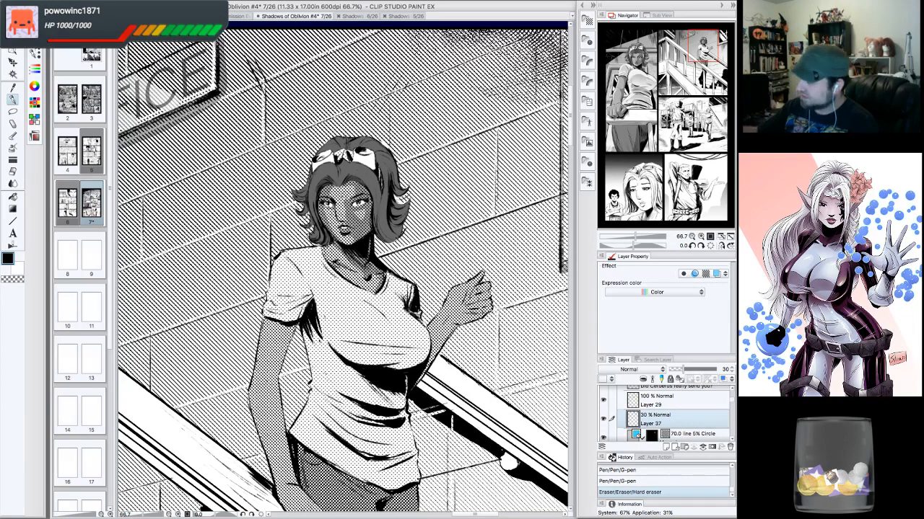
{"action": "left_click_drag", "start_coordinate": [398, 224], "coordinate": [397, 226]}
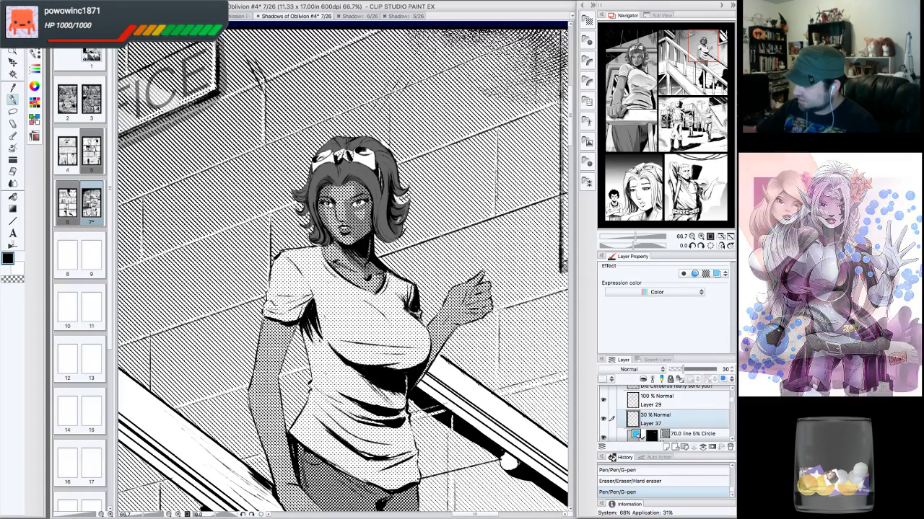
{"action": "left_click_drag", "start_coordinate": [392, 232], "coordinate": [391, 231]}
{"action": "mouse_move", "coordinate": [385, 189]}
{"action": "left_mouse_down"}
{"action": "mouse_move", "coordinate": [380, 238]}
{"action": "mouse_move", "coordinate": [391, 239]}
{"action": "left_mouse_up"}
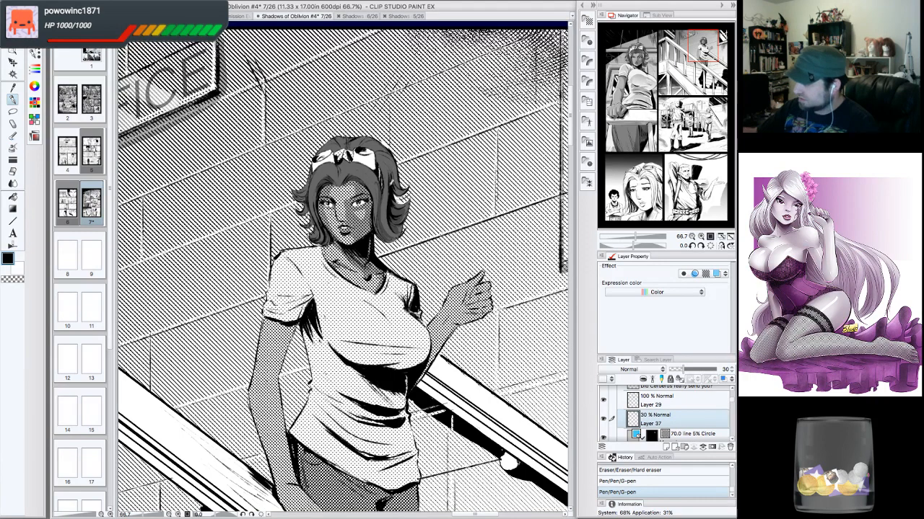
- Ink more G-pen hair strands along the top and sides of the woman's head
{"action": "mouse_move", "coordinate": [386, 169]}
{"action": "left_mouse_down"}
{"action": "mouse_move", "coordinate": [392, 184]}
{"action": "mouse_move", "coordinate": [394, 176]}
{"action": "left_mouse_up"}
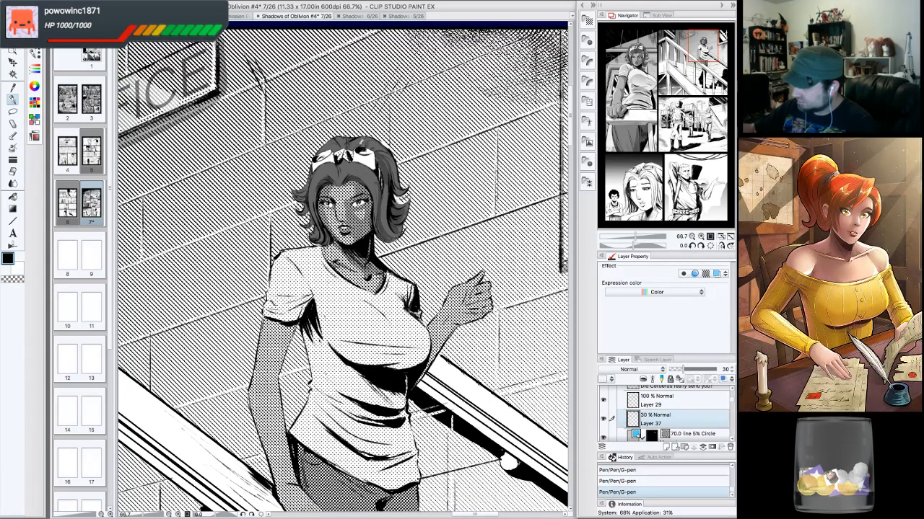
{"action": "left_click_drag", "start_coordinate": [355, 135], "coordinate": [348, 150]}
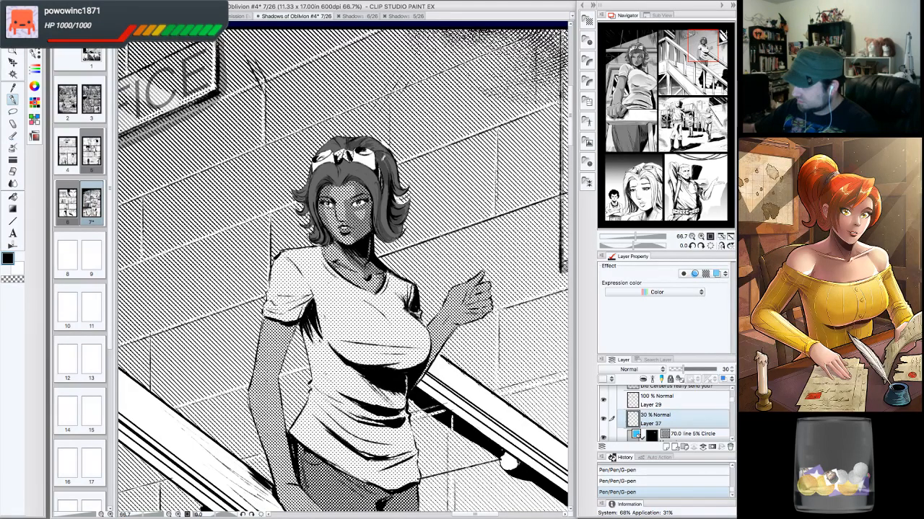
{"action": "left_click_drag", "start_coordinate": [365, 163], "coordinate": [383, 196]}
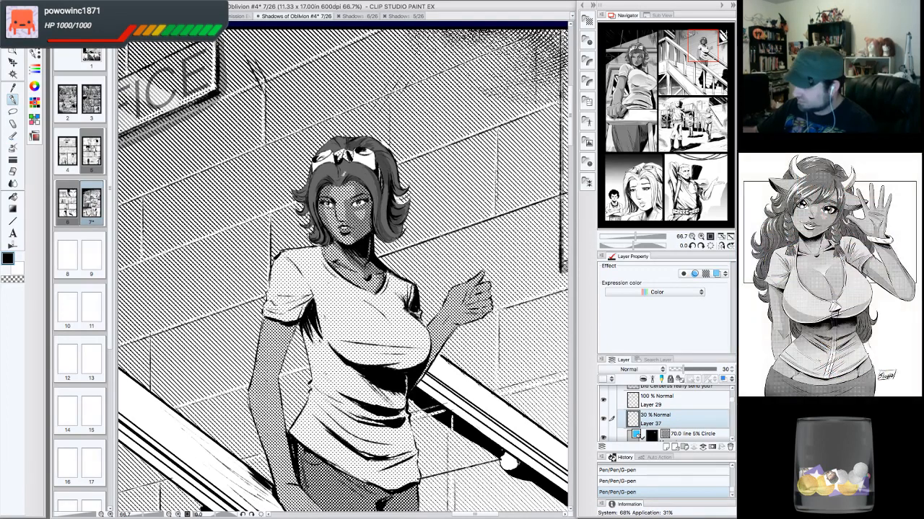
{"action": "left_click_drag", "start_coordinate": [339, 163], "coordinate": [344, 177]}
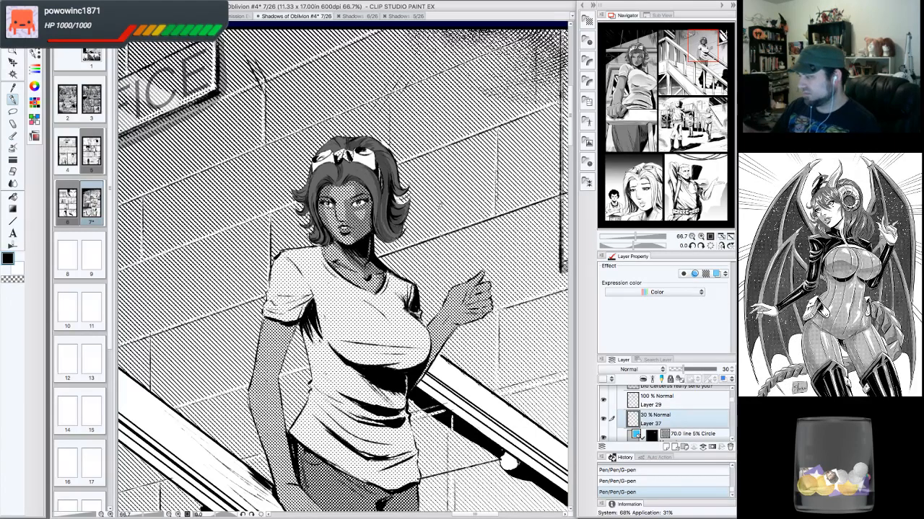
- Erase and re-ink G-pen lines along the woman's collar and the folds of her shirt
{"action": "scroll", "coordinate": [343, 267], "scroll_direction": "down", "scroll_amount": 3}
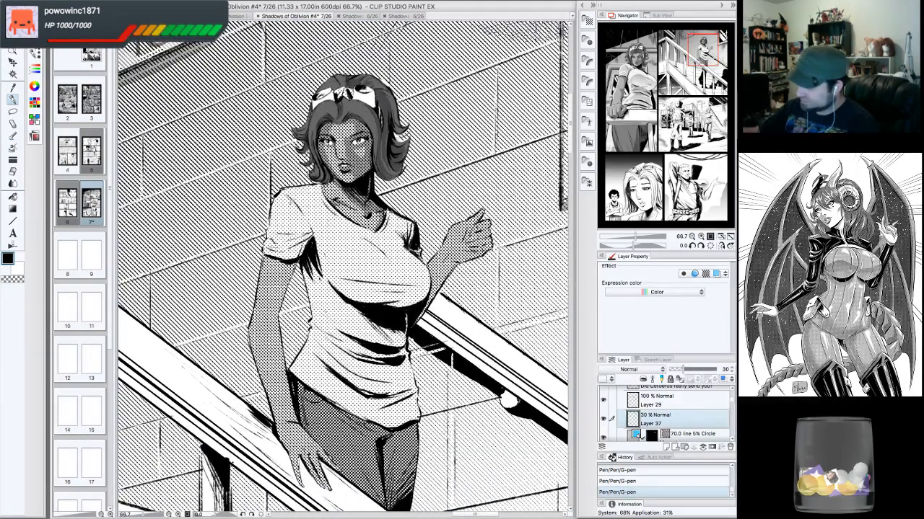
{"action": "mouse_move", "coordinate": [308, 199]}
{"action": "left_mouse_down"}
{"action": "mouse_move", "coordinate": [287, 238]}
{"action": "mouse_move", "coordinate": [301, 236]}
{"action": "mouse_move", "coordinate": [273, 233]}
{"action": "mouse_move", "coordinate": [290, 257]}
{"action": "mouse_move", "coordinate": [276, 258]}
{"action": "mouse_move", "coordinate": [328, 282]}
{"action": "mouse_move", "coordinate": [315, 287]}
{"action": "mouse_move", "coordinate": [346, 302]}
{"action": "mouse_move", "coordinate": [311, 257]}
{"action": "mouse_move", "coordinate": [324, 290]}
{"action": "mouse_move", "coordinate": [316, 293]}
{"action": "mouse_move", "coordinate": [325, 283]}
{"action": "mouse_move", "coordinate": [388, 331]}
{"action": "left_mouse_up"}
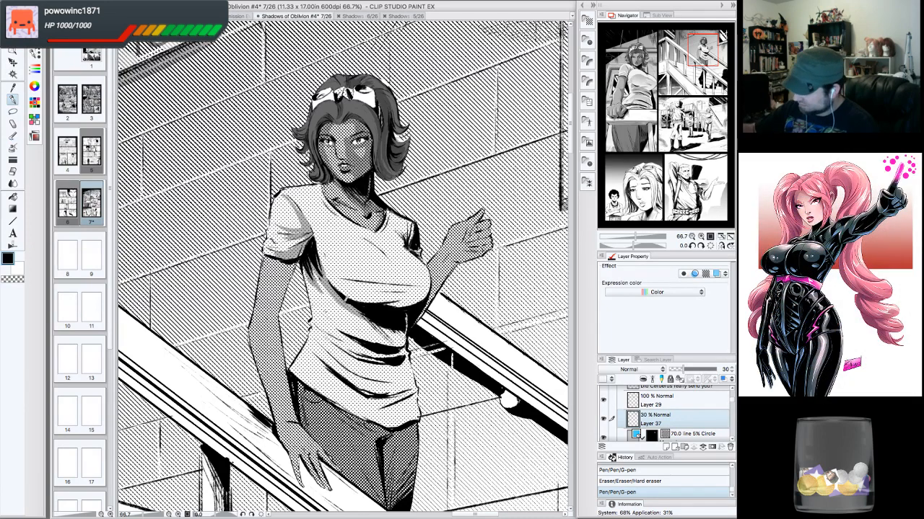
{"action": "mouse_move", "coordinate": [387, 324]}
{"action": "left_mouse_down"}
{"action": "mouse_move", "coordinate": [406, 339]}
{"action": "mouse_move", "coordinate": [412, 304]}
{"action": "left_mouse_up"}
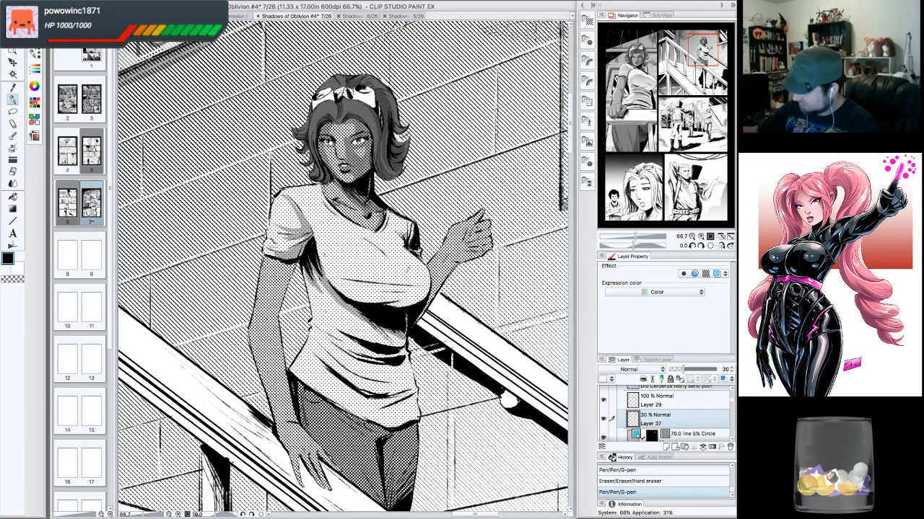
{"action": "left_click_drag", "start_coordinate": [391, 218], "coordinate": [407, 242]}
{"action": "mouse_move", "coordinate": [409, 238]}
{"action": "left_mouse_down"}
{"action": "mouse_move", "coordinate": [412, 249]}
{"action": "mouse_move", "coordinate": [388, 229]}
{"action": "mouse_move", "coordinate": [415, 225]}
{"action": "mouse_move", "coordinate": [389, 209]}
{"action": "left_mouse_up"}
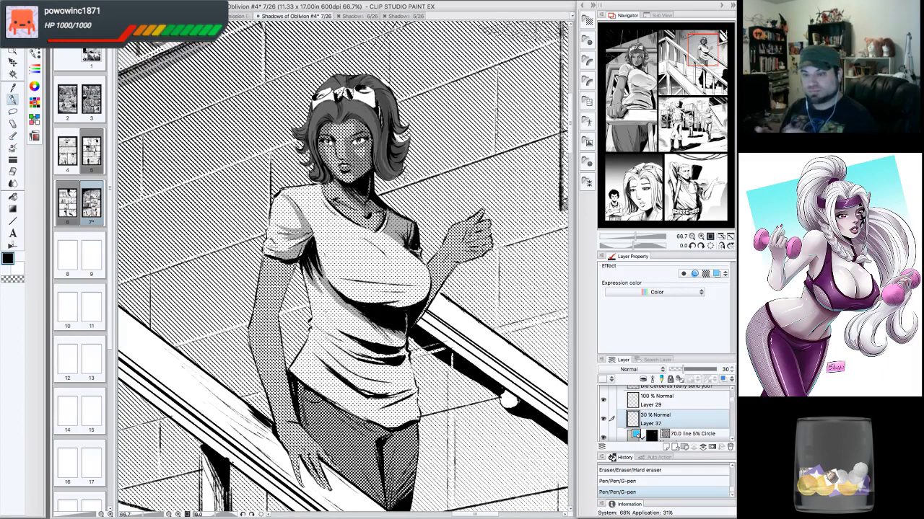
- Ink G-pen touch-up strokes along the woman's shirt hem and the left side of her torso
{"action": "left_click", "coordinate": [691, 245]}
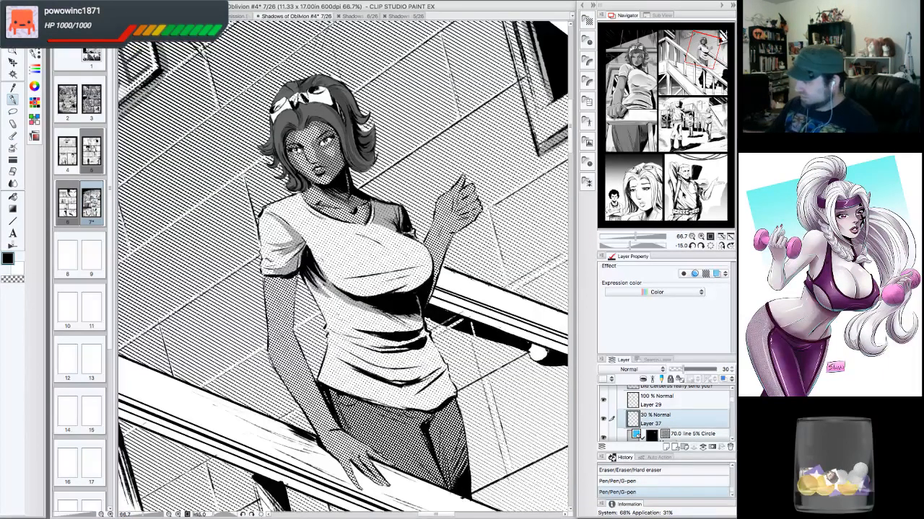
{"action": "left_click_drag", "start_coordinate": [424, 319], "coordinate": [382, 346]}
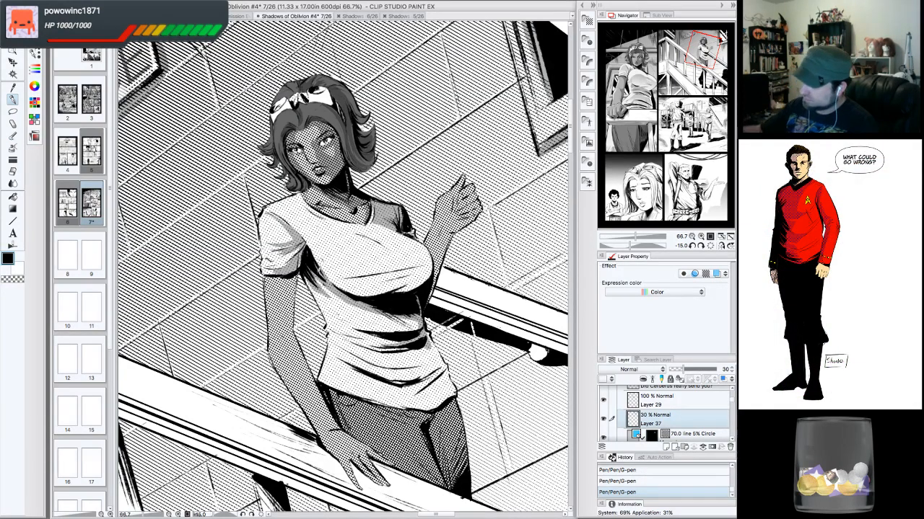
{"action": "mouse_move", "coordinate": [268, 279]}
{"action": "left_mouse_down"}
{"action": "mouse_move", "coordinate": [294, 289]}
{"action": "mouse_move", "coordinate": [285, 334]}
{"action": "left_mouse_up"}
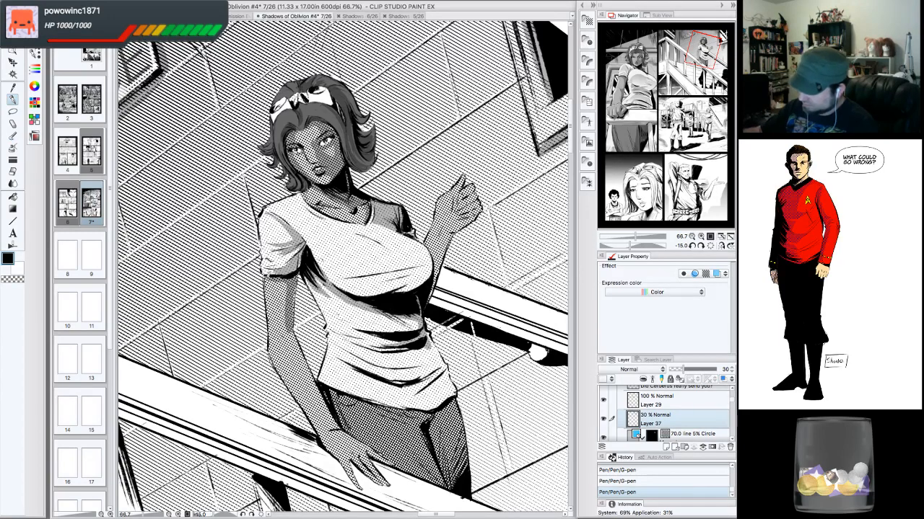
{"action": "left_click_drag", "start_coordinate": [297, 283], "coordinate": [294, 324]}
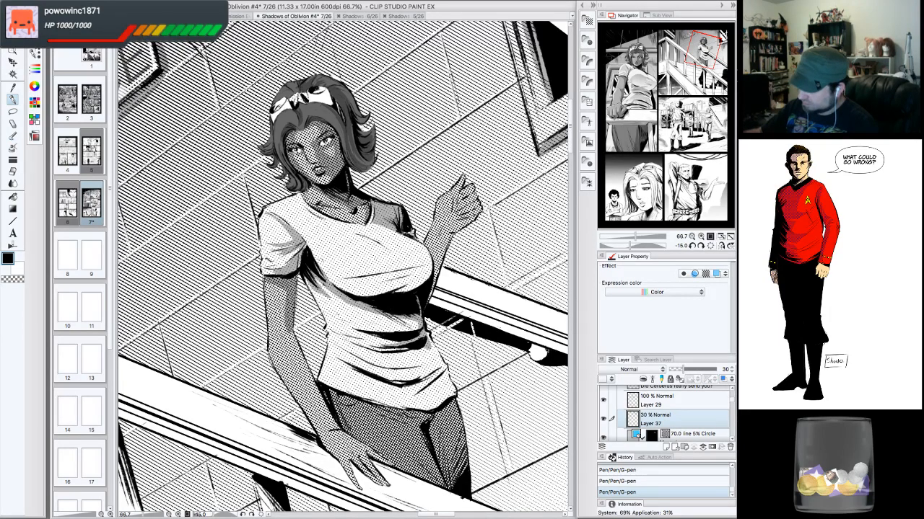
{"action": "left_click_drag", "start_coordinate": [300, 278], "coordinate": [297, 315]}
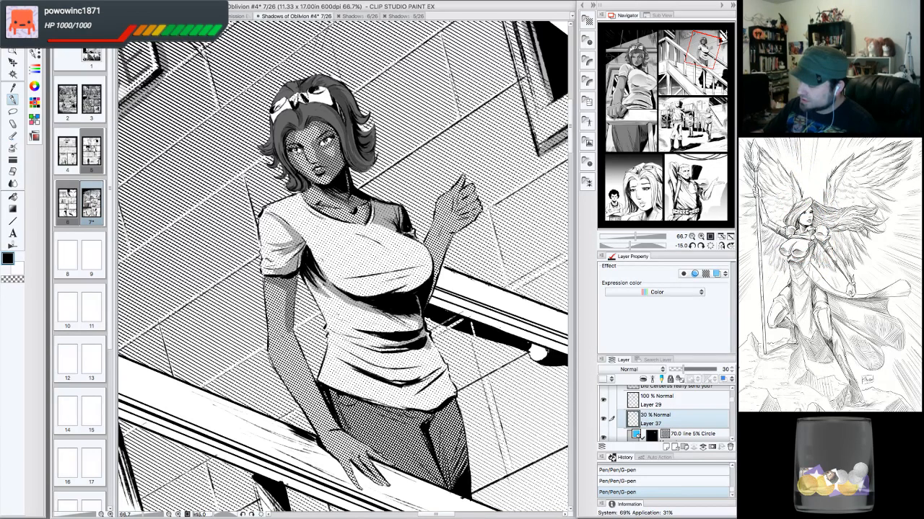
- Erase a small mark at the woman's sleeve and ink a long G-pen stroke down the left side of her torso
{"action": "left_click_drag", "start_coordinate": [277, 281], "coordinate": [283, 292]}
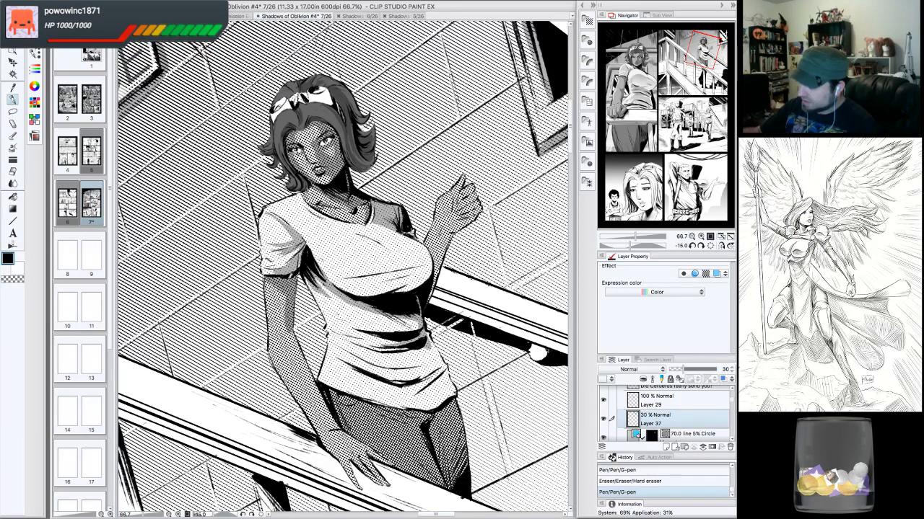
{"action": "left_click_drag", "start_coordinate": [292, 326], "coordinate": [335, 427]}
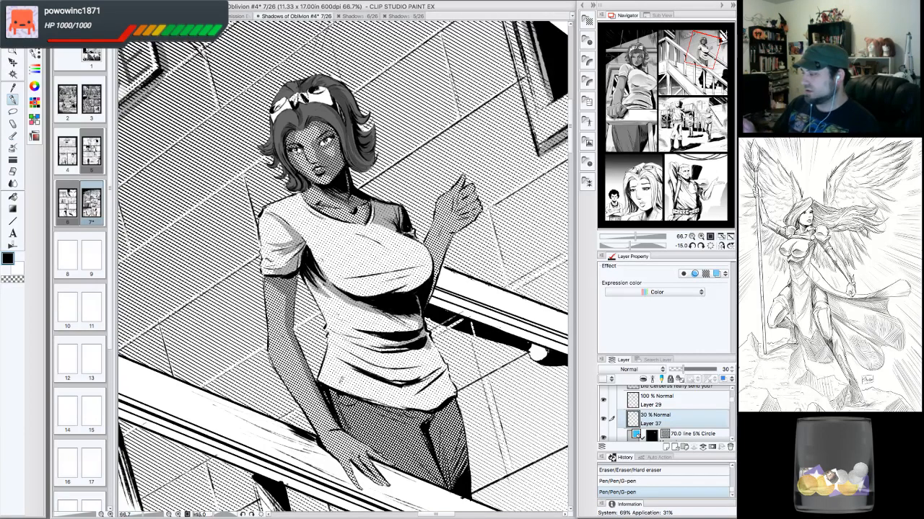
- Ink G-pen touch-up strokes along the woman's raised forearm and the right side of her shirt
{"action": "left_click_drag", "start_coordinate": [434, 294], "coordinate": [427, 306]}
{"action": "left_click_drag", "start_coordinate": [441, 255], "coordinate": [436, 269]}
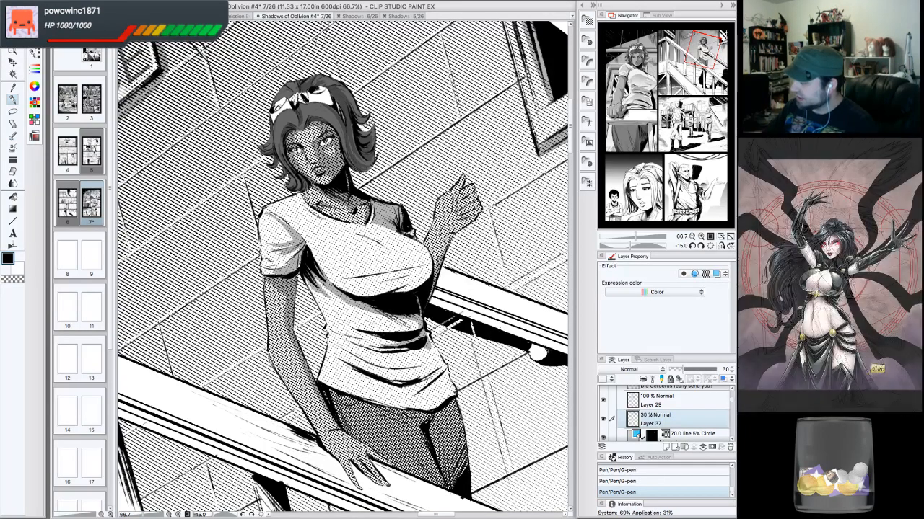
{"action": "left_click_drag", "start_coordinate": [444, 239], "coordinate": [435, 267]}
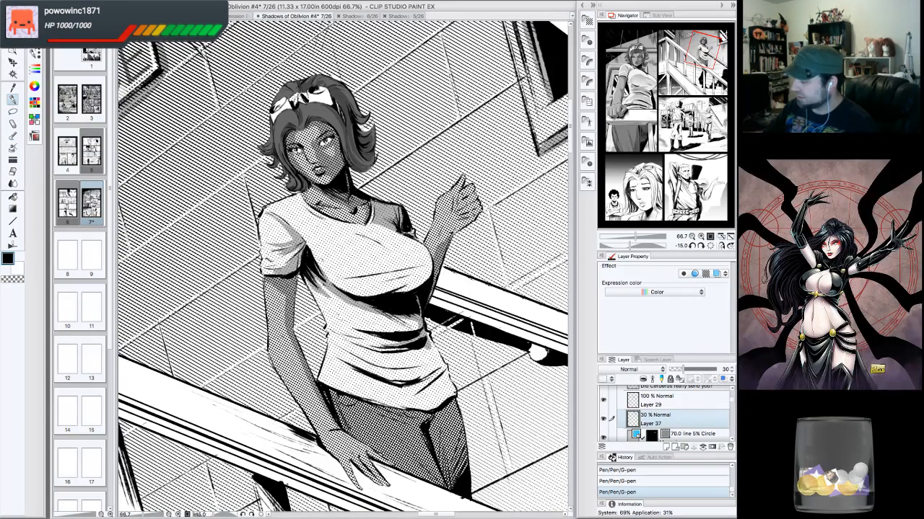
{"action": "left_click_drag", "start_coordinate": [446, 236], "coordinate": [437, 252]}
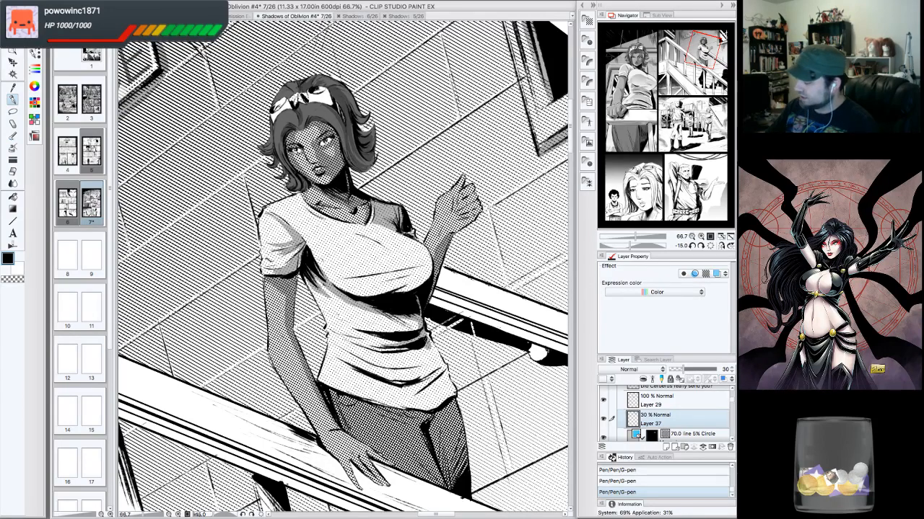
{"action": "left_click_drag", "start_coordinate": [430, 329], "coordinate": [445, 370]}
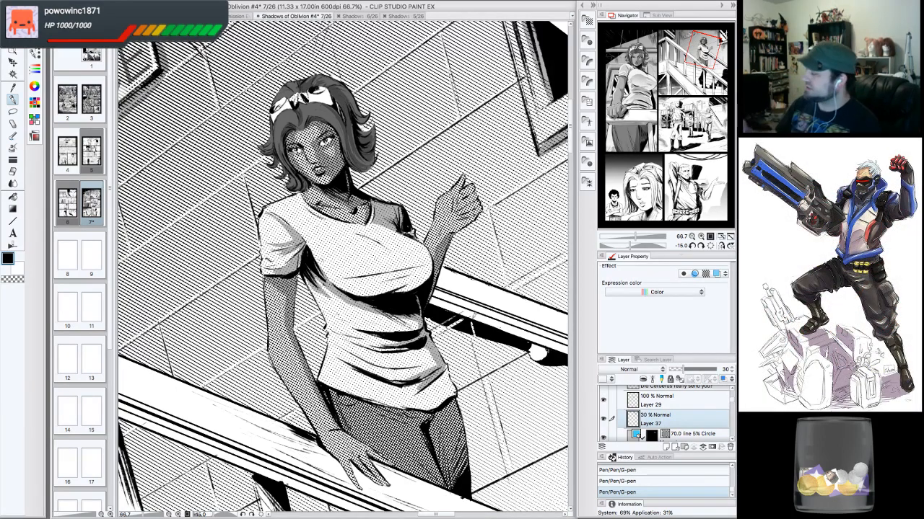
- Ink G-pen strokes along the woman's shirt hem, her hip and the raised forearm with the canvas rotation reset
{"action": "left_click", "coordinate": [710, 246]}
{"action": "mouse_move", "coordinate": [419, 390]}
{"action": "left_mouse_down"}
{"action": "mouse_move", "coordinate": [404, 335]}
{"action": "mouse_move", "coordinate": [402, 362]}
{"action": "left_mouse_up"}
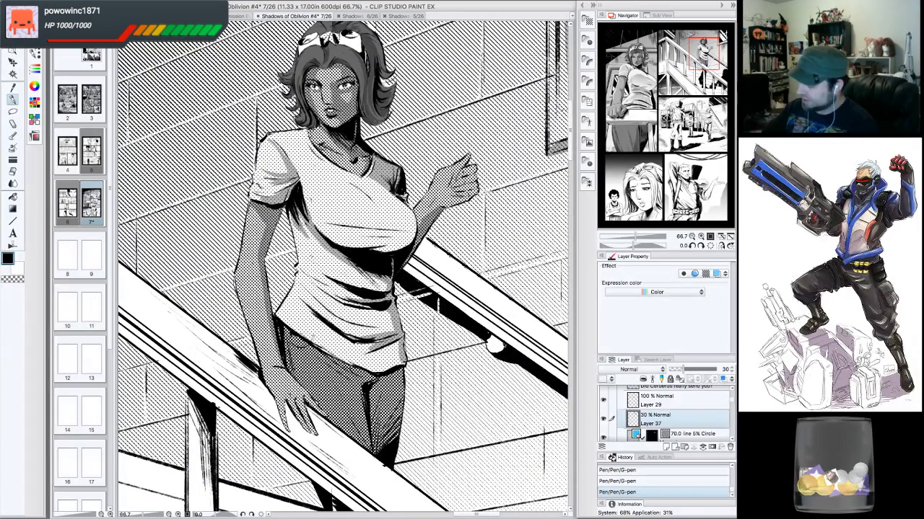
{"action": "mouse_move", "coordinate": [305, 335]}
{"action": "left_mouse_down"}
{"action": "mouse_move", "coordinate": [385, 370]}
{"action": "mouse_move", "coordinate": [406, 360]}
{"action": "left_mouse_up"}
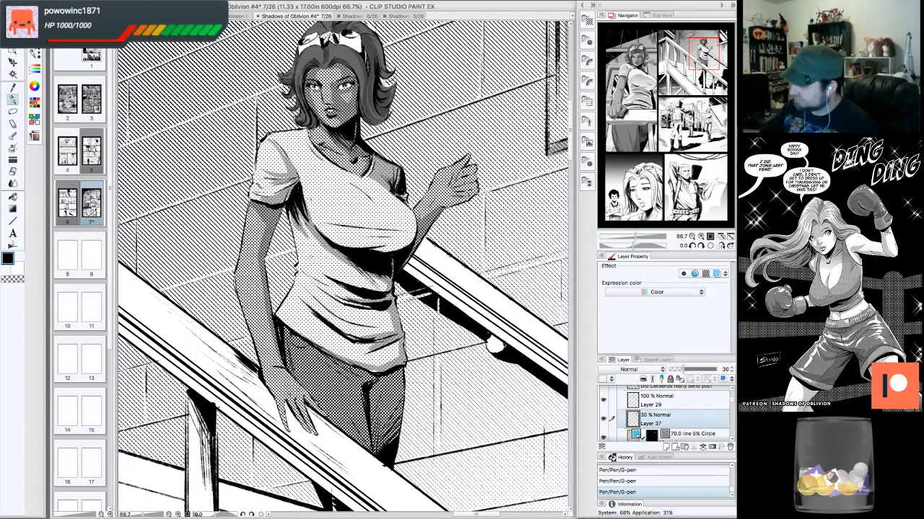
{"action": "mouse_move", "coordinate": [416, 220]}
{"action": "left_mouse_down"}
{"action": "mouse_move", "coordinate": [441, 197]}
{"action": "mouse_move", "coordinate": [419, 205]}
{"action": "mouse_move", "coordinate": [450, 187]}
{"action": "left_mouse_up"}
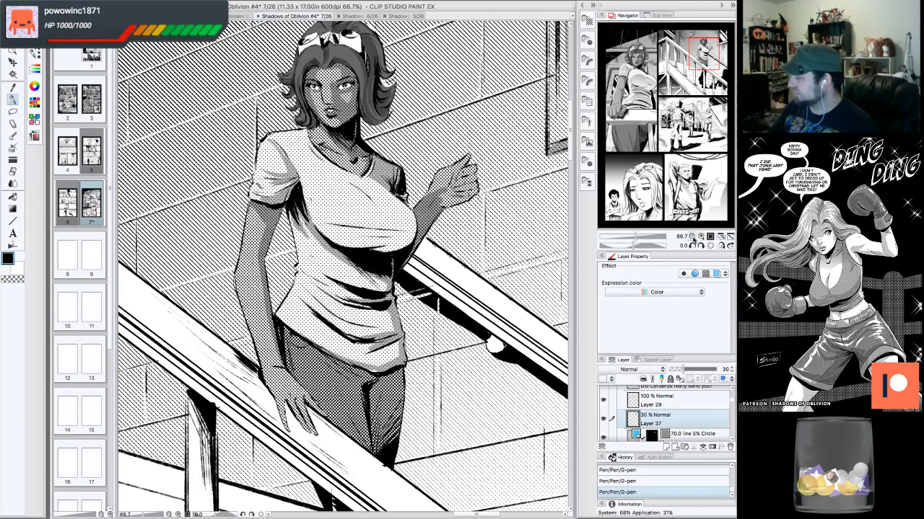
- Review the woman's figure on the stairs at different canvas rotations and zoom levels
{"action": "left_click", "coordinate": [693, 238]}
{"action": "left_click", "coordinate": [693, 246]}
{"action": "left_click", "coordinate": [692, 246]}
{"action": "left_click", "coordinate": [693, 246]}
{"action": "left_click", "coordinate": [692, 246]}
{"action": "left_click", "coordinate": [692, 246]}
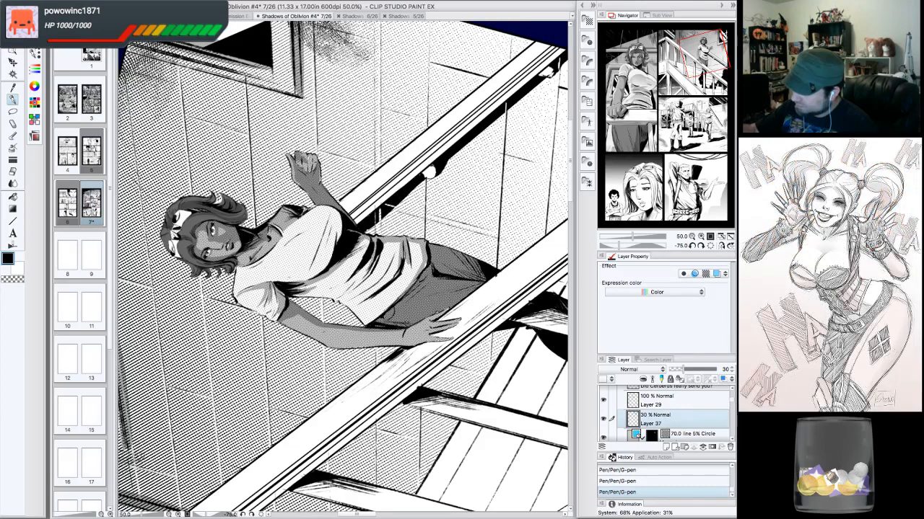
{"action": "mouse_move", "coordinate": [303, 151]}
{"action": "left_mouse_down"}
{"action": "mouse_move", "coordinate": [316, 173]}
{"action": "mouse_move", "coordinate": [312, 165]}
{"action": "left_mouse_up"}
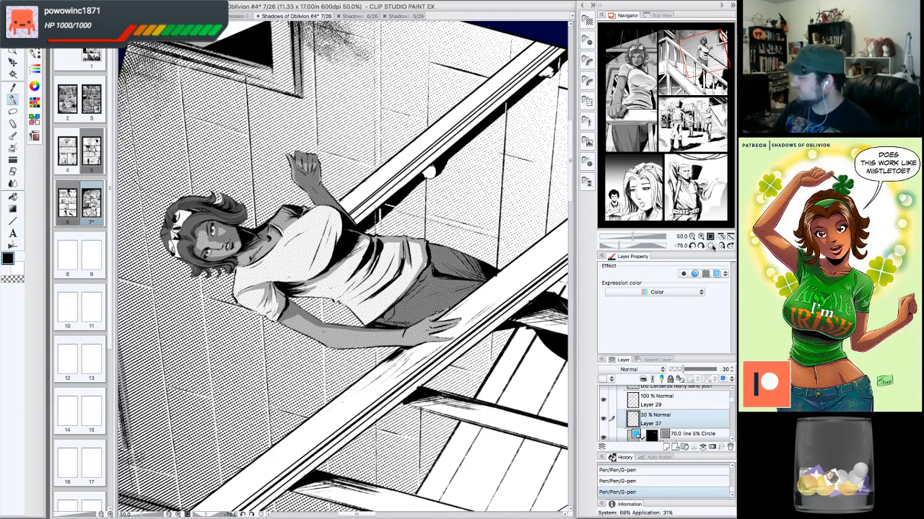
{"action": "left_click", "coordinate": [712, 246]}
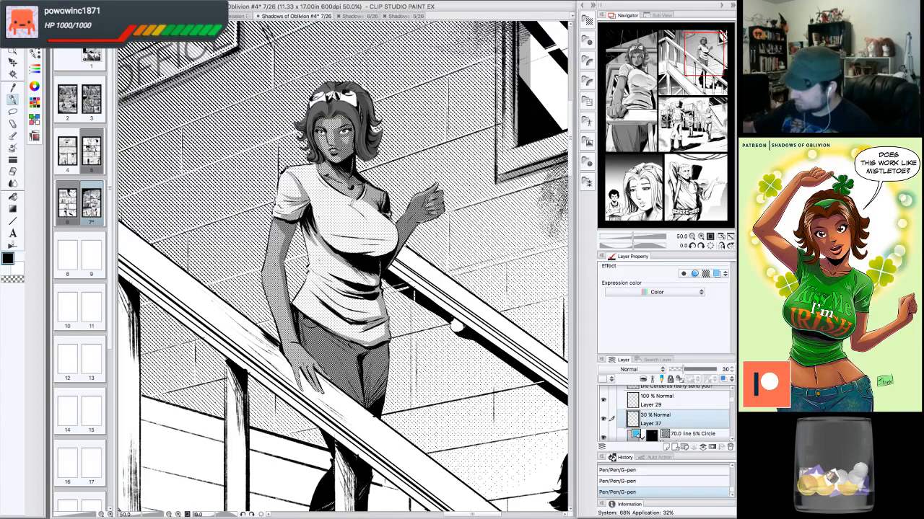
{"action": "left_click", "coordinate": [701, 246]}
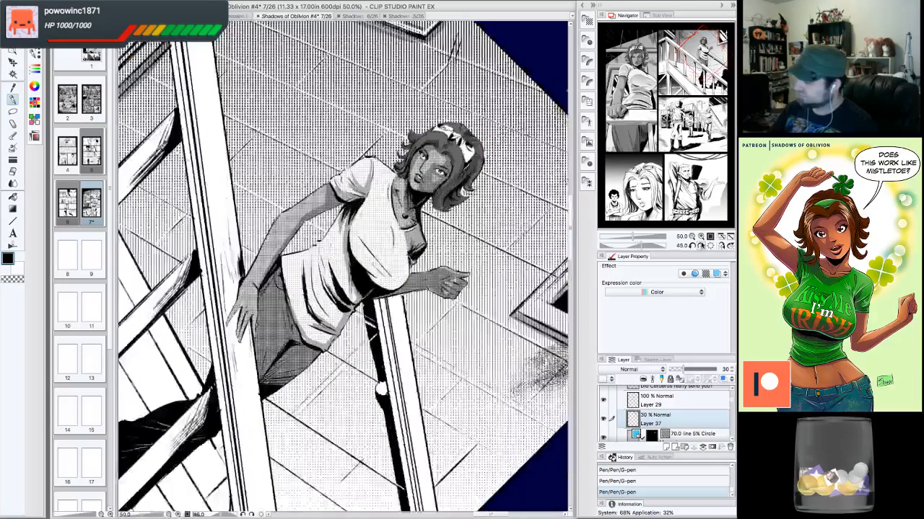
{"action": "left_click", "coordinate": [702, 246]}
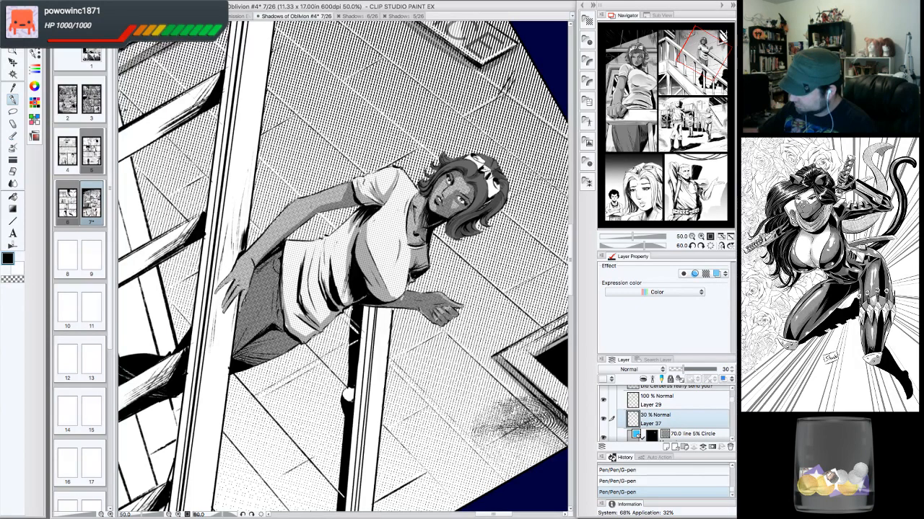
{"action": "left_click", "coordinate": [710, 246]}
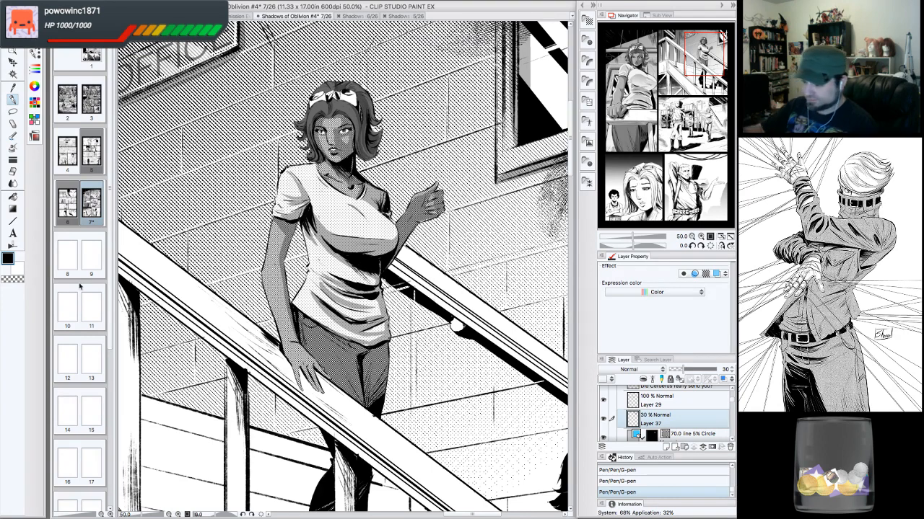
{"action": "left_click", "coordinate": [15, 280]}
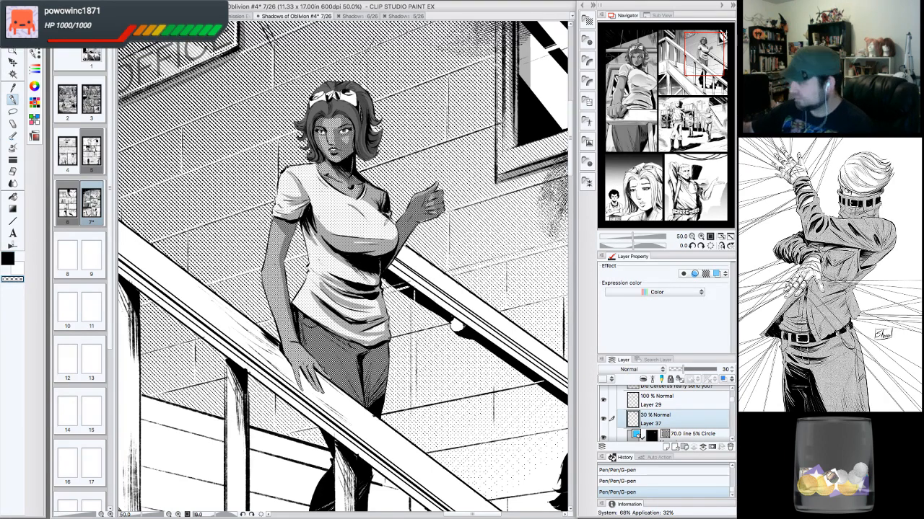
{"action": "left_click", "coordinate": [701, 246]}
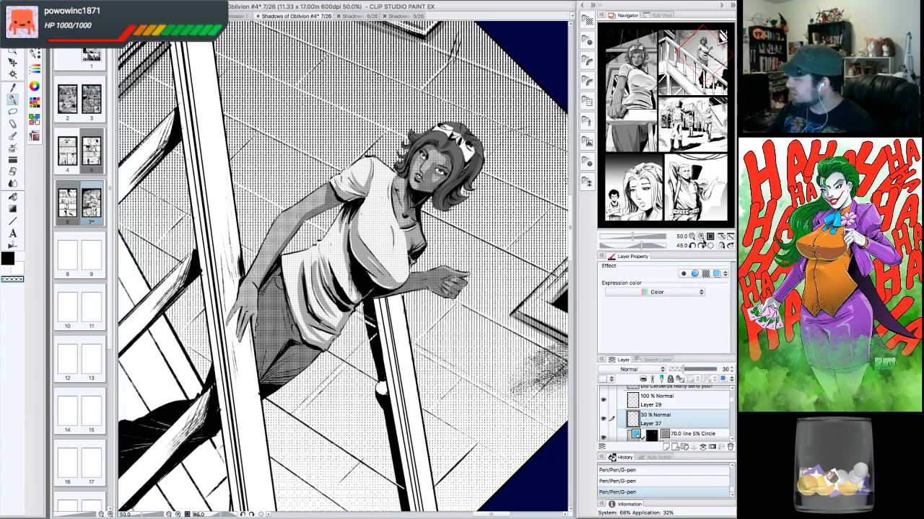
{"action": "left_click", "coordinate": [701, 246]}
{"action": "left_click", "coordinate": [703, 247]}
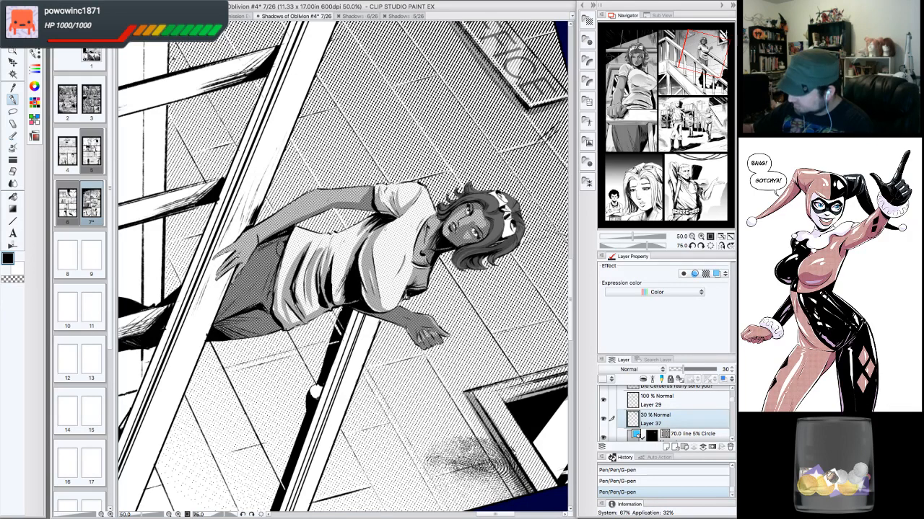
{"action": "left_click", "coordinate": [711, 246]}
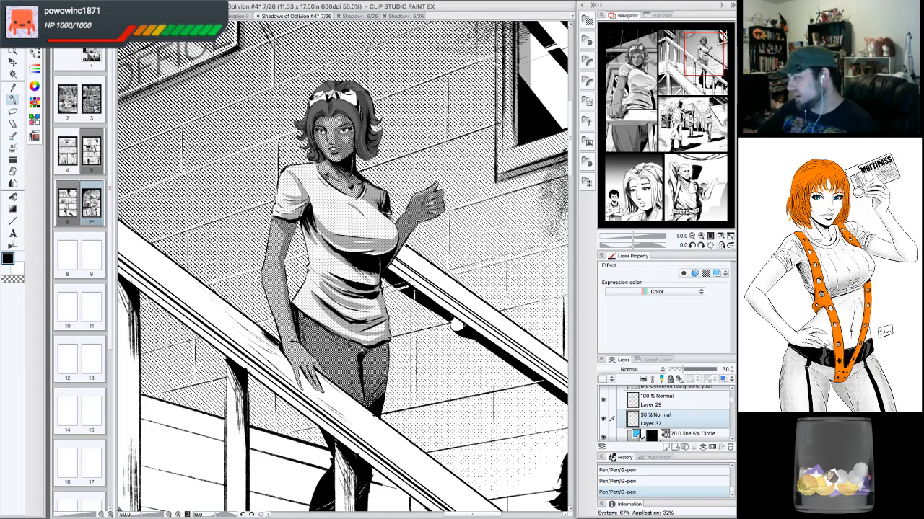
{"action": "left_click", "coordinate": [701, 236]}
{"action": "left_click", "coordinate": [693, 246]}
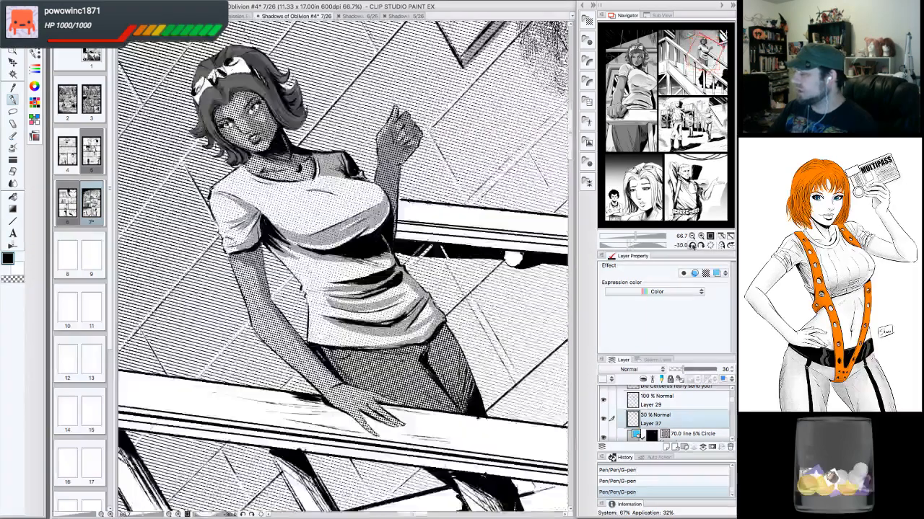
{"action": "left_click", "coordinate": [693, 246]}
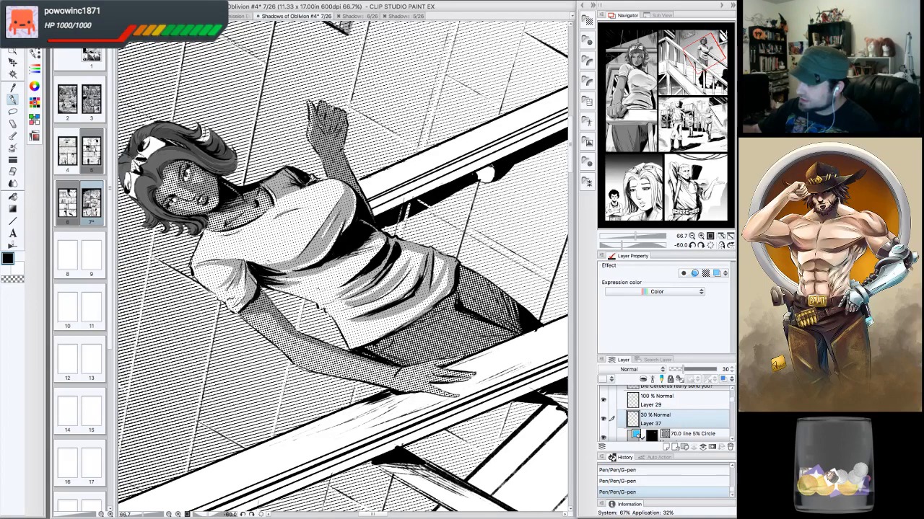
{"action": "left_click", "coordinate": [20, 280]}
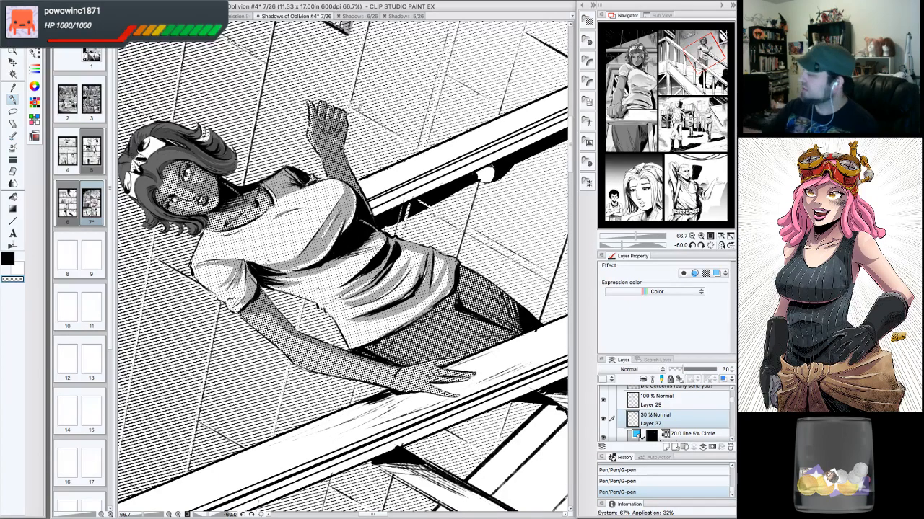
{"action": "left_click", "coordinate": [710, 246]}
{"action": "left_click", "coordinate": [691, 236]}
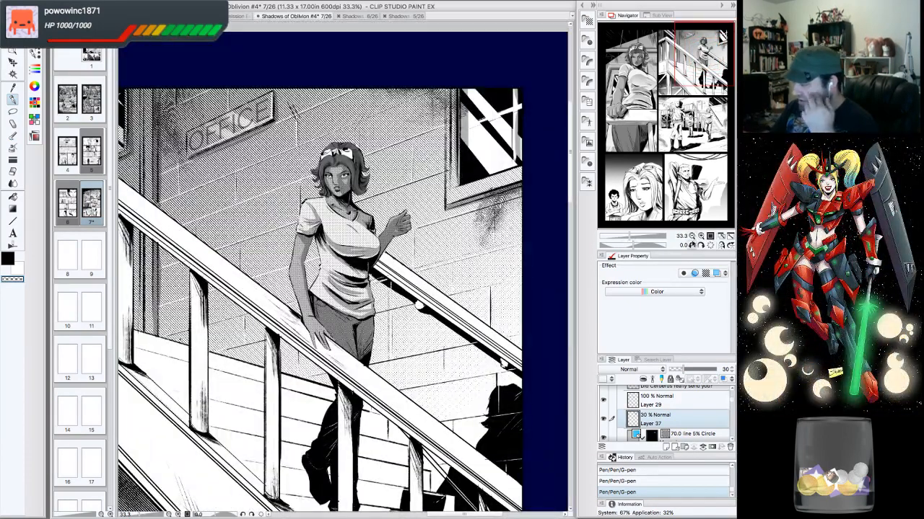
{"action": "left_click", "coordinate": [691, 236]}
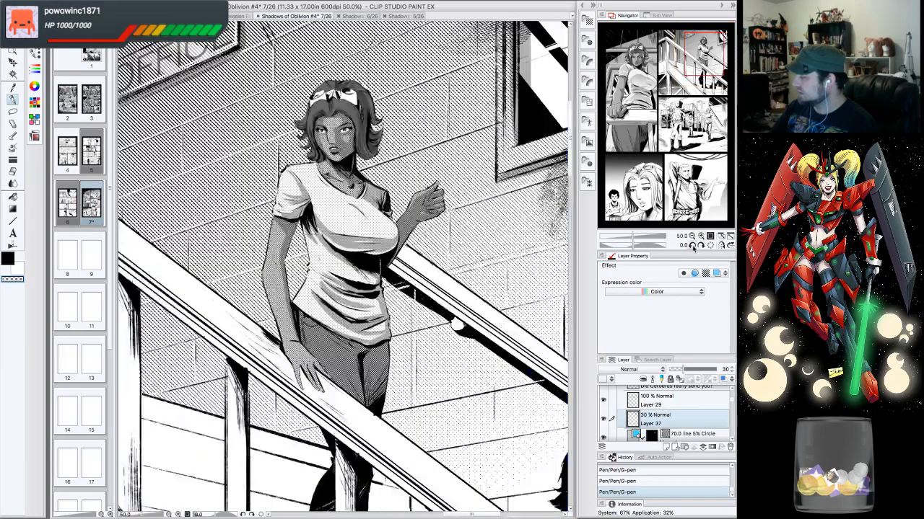
{"action": "left_click", "coordinate": [692, 245]}
{"action": "left_click", "coordinate": [691, 246]}
{"action": "left_click", "coordinate": [691, 245]}
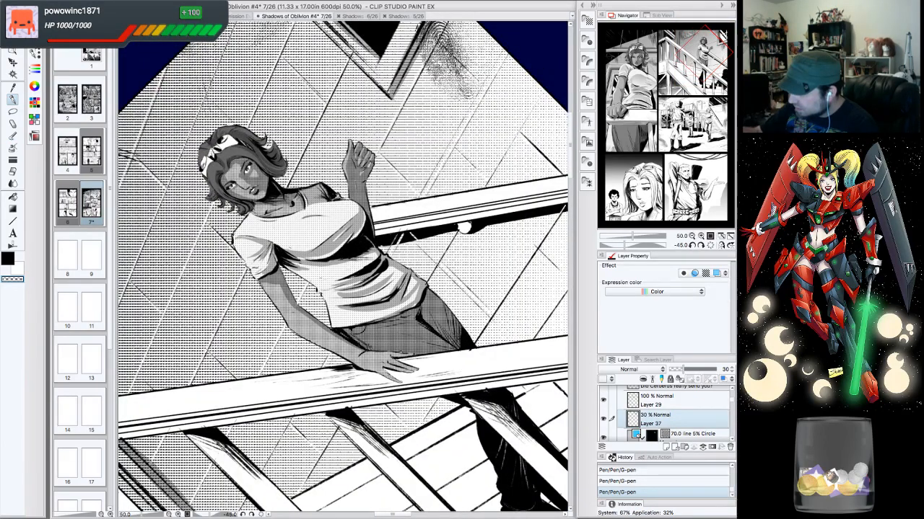
{"action": "left_click", "coordinate": [711, 245]}
{"action": "left_click", "coordinate": [691, 236]}
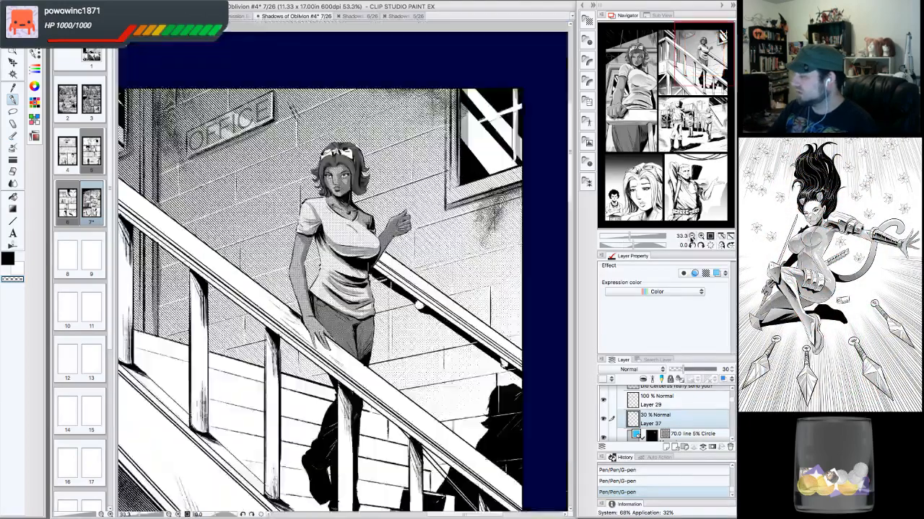
{"action": "left_click", "coordinate": [691, 236]}
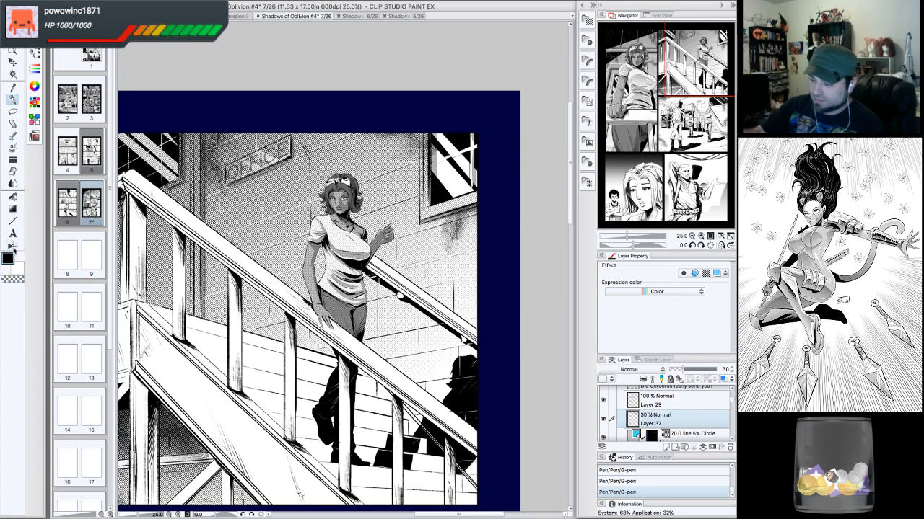
{"action": "left_click", "coordinate": [700, 237]}
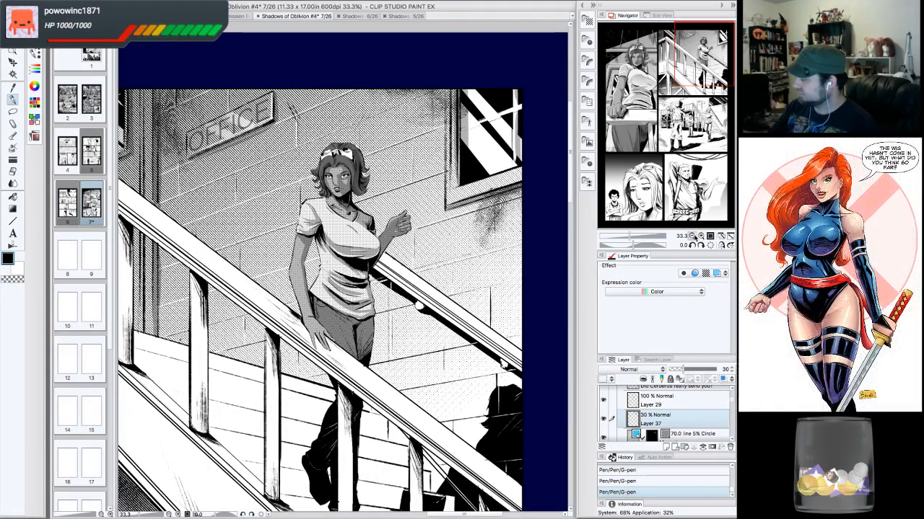
{"action": "left_click", "coordinate": [692, 237]}
{"action": "left_click", "coordinate": [692, 236]}
{"action": "left_click", "coordinate": [692, 236]}
{"action": "left_click", "coordinate": [700, 237]}
{"action": "left_click", "coordinate": [700, 236]}
{"action": "left_click", "coordinate": [700, 237]}
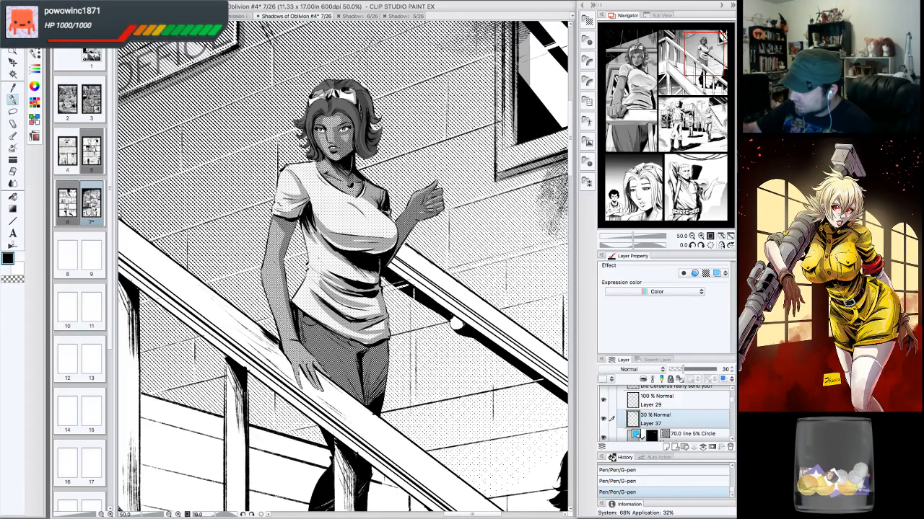
- Erase a stray mark on the woman's headband and ink G-pen strokes along the lower hem of her shirt
{"action": "left_click_drag", "start_coordinate": [322, 93], "coordinate": [318, 97]}
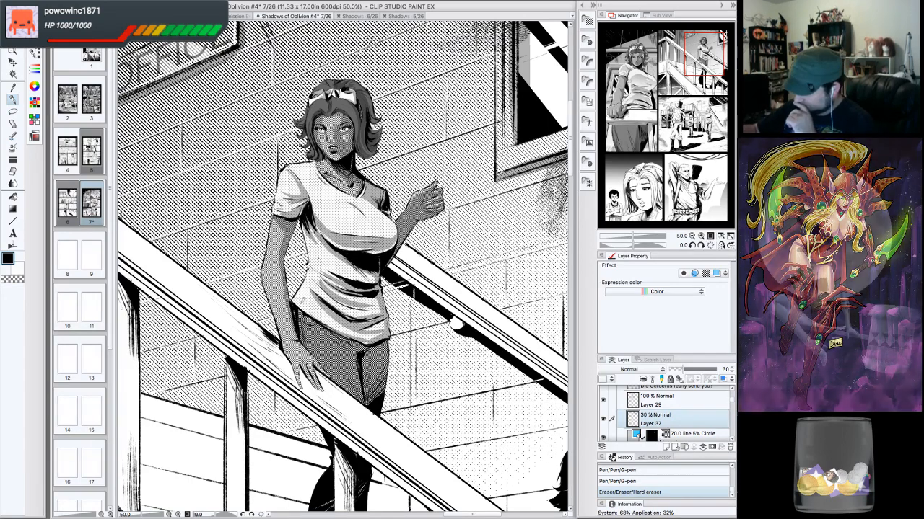
{"action": "left_click_drag", "start_coordinate": [300, 299], "coordinate": [348, 333]}
{"action": "left_click_drag", "start_coordinate": [302, 309], "coordinate": [339, 333]}
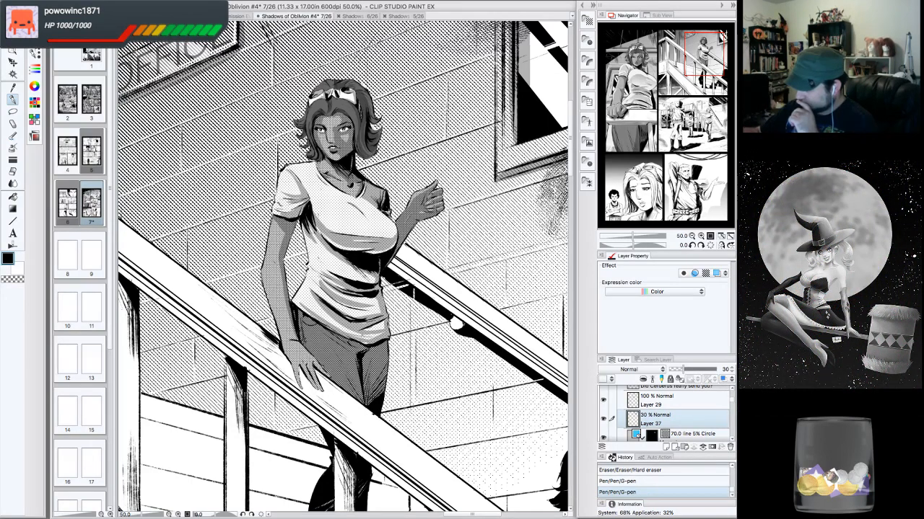
{"action": "left_click_drag", "start_coordinate": [362, 303], "coordinate": [379, 313]}
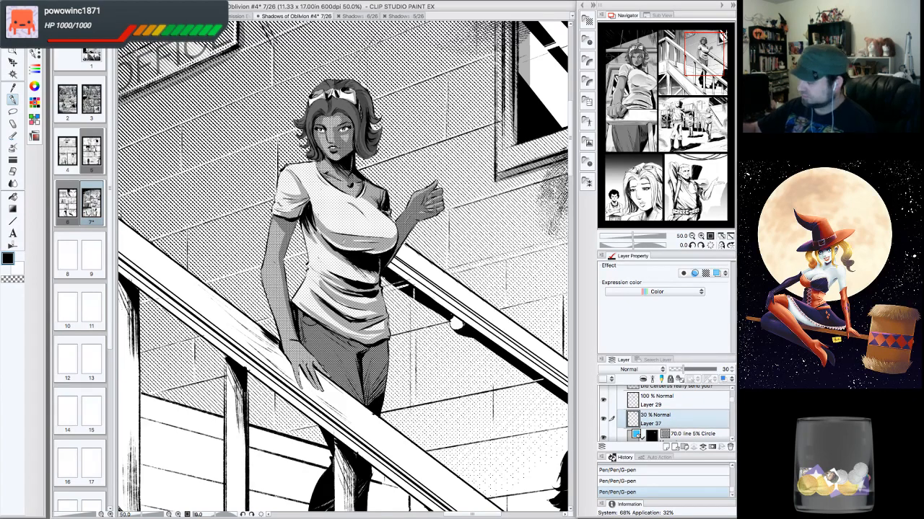
- Ink G-pen strokes along the woman's jeans near her hip below the stair railing
{"action": "left_click_drag", "start_coordinate": [710, 65], "coordinate": [699, 70]}
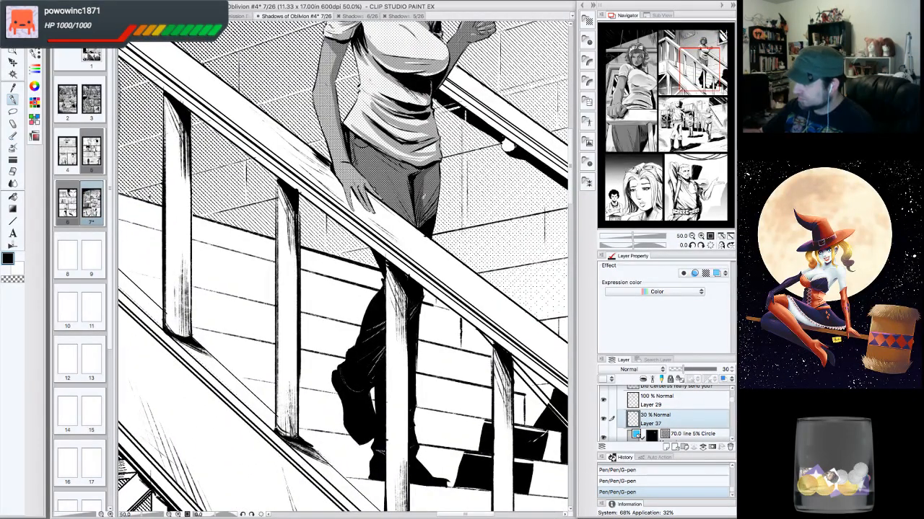
{"action": "mouse_move", "coordinate": [429, 171]}
{"action": "left_mouse_down"}
{"action": "mouse_move", "coordinate": [427, 216]}
{"action": "mouse_move", "coordinate": [439, 168]}
{"action": "mouse_move", "coordinate": [436, 199]}
{"action": "left_mouse_up"}
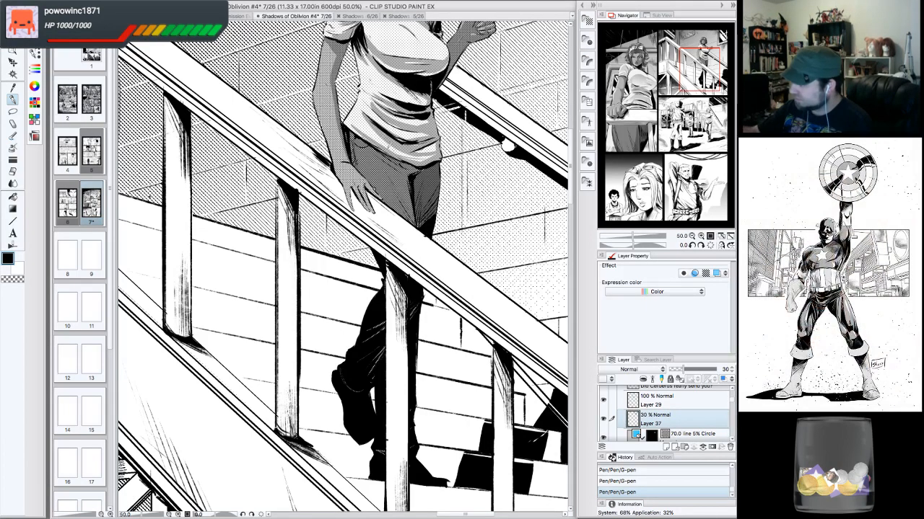
{"action": "left_click_drag", "start_coordinate": [370, 150], "coordinate": [413, 167]}
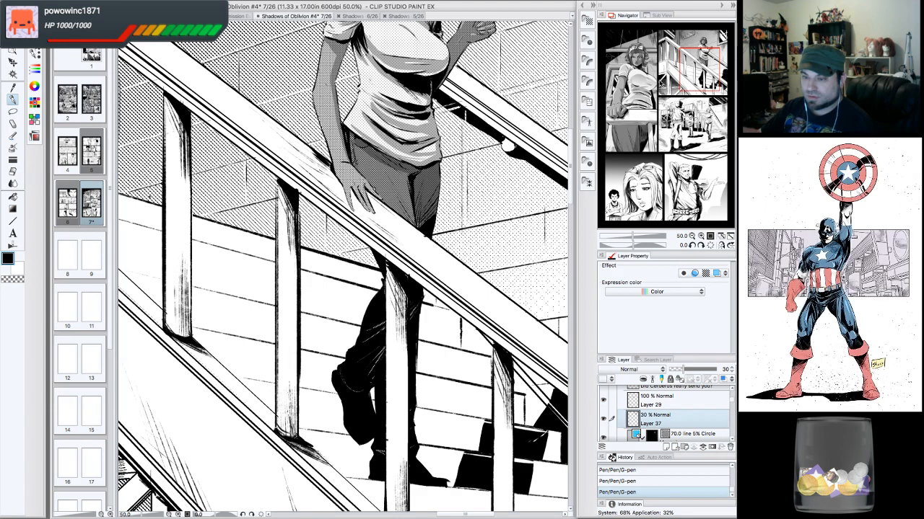
- Compare the woman's figure with Layer 28 and Layer 38 switched off and on again
{"action": "left_click_drag", "start_coordinate": [694, 77], "coordinate": [693, 76]}
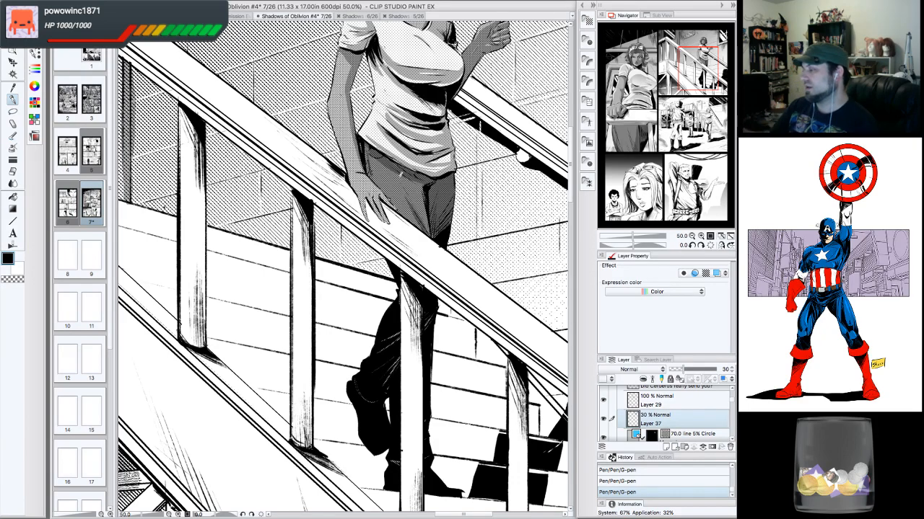
{"action": "left_click_drag", "start_coordinate": [699, 69], "coordinate": [696, 56]}
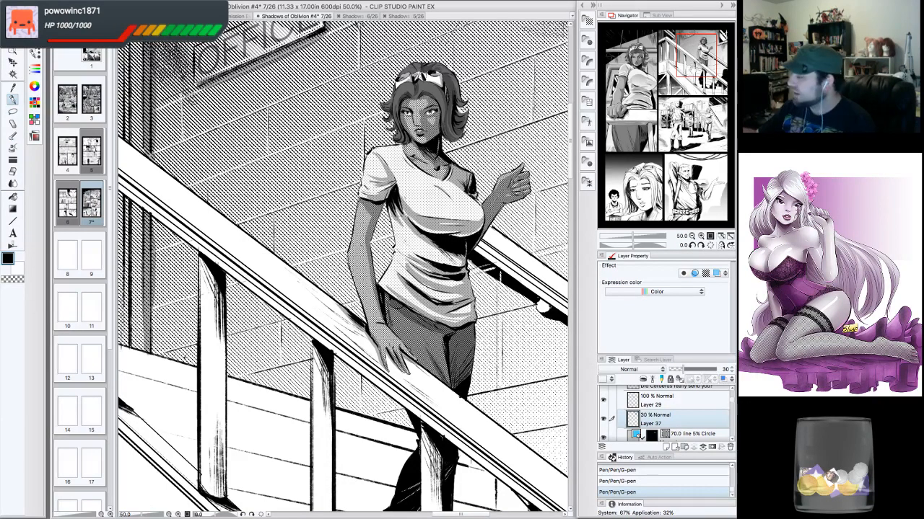
{"action": "left_click_drag", "start_coordinate": [375, 289], "coordinate": [329, 297]}
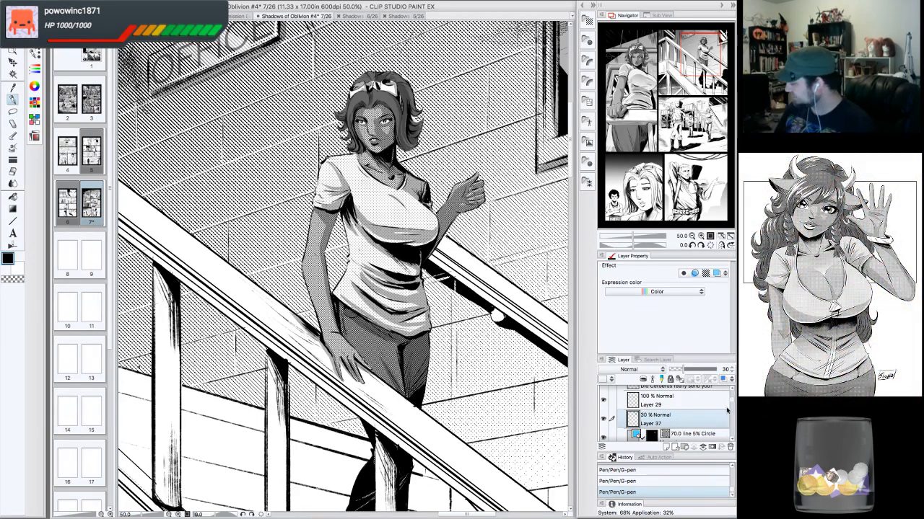
{"action": "scroll", "coordinate": [726, 415], "scroll_direction": "down", "scroll_amount": 5}
{"action": "scroll", "coordinate": [729, 415], "scroll_direction": "up", "scroll_amount": 2}
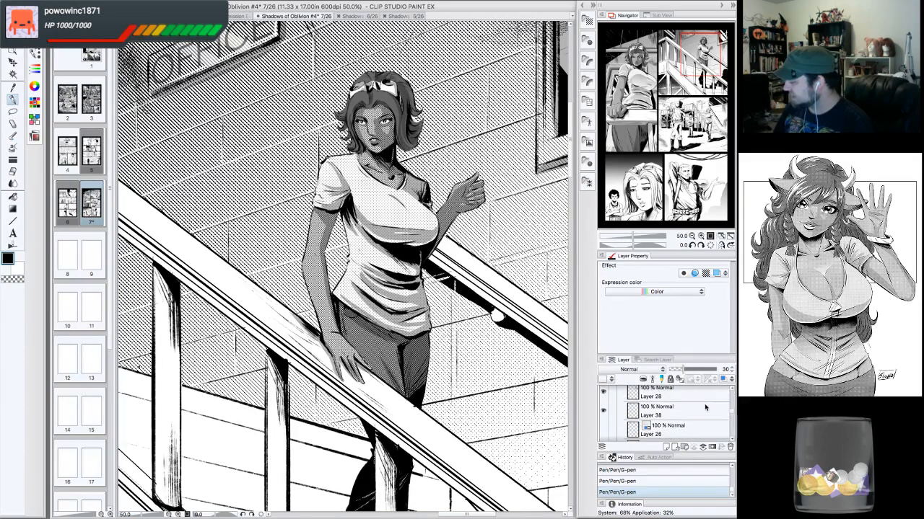
{"action": "left_click", "coordinate": [678, 415]}
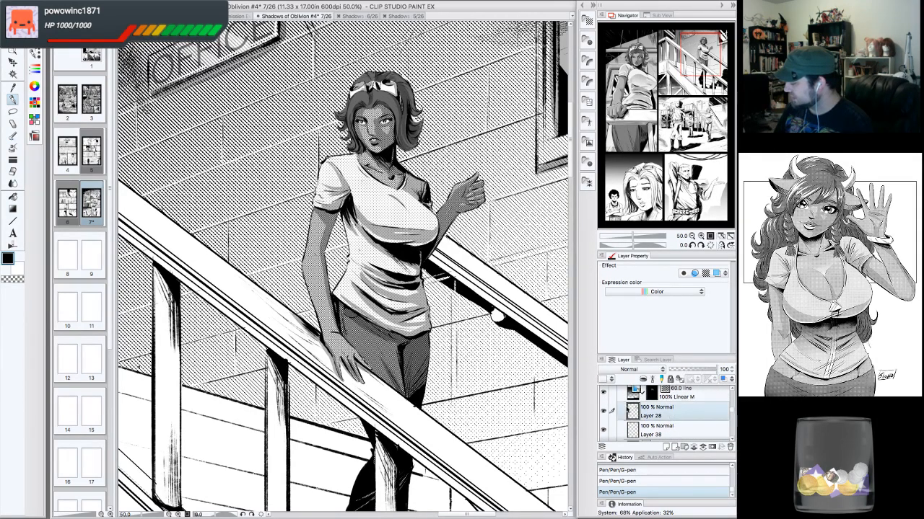
{"action": "left_click", "coordinate": [606, 412]}
{"action": "left_click", "coordinate": [606, 412]}
{"action": "left_click", "coordinate": [665, 430]}
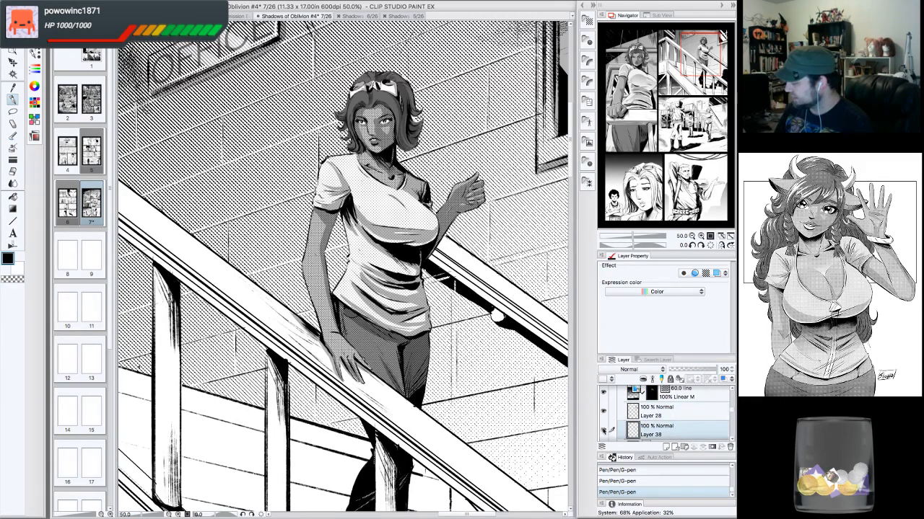
{"action": "left_click", "coordinate": [603, 431]}
{"action": "left_click", "coordinate": [603, 431]}
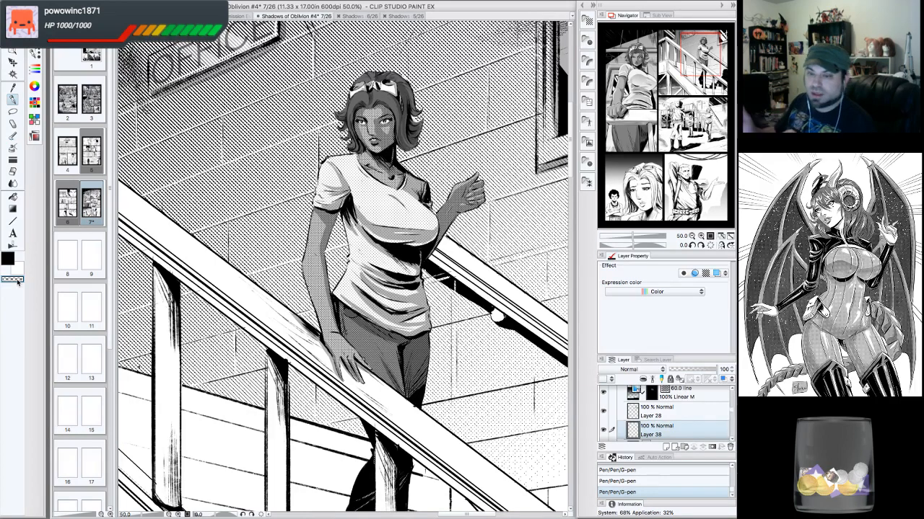
- Review the stairs panel and the whole page at several zoom levels
{"action": "left_click_drag", "start_coordinate": [347, 216], "coordinate": [383, 310]}
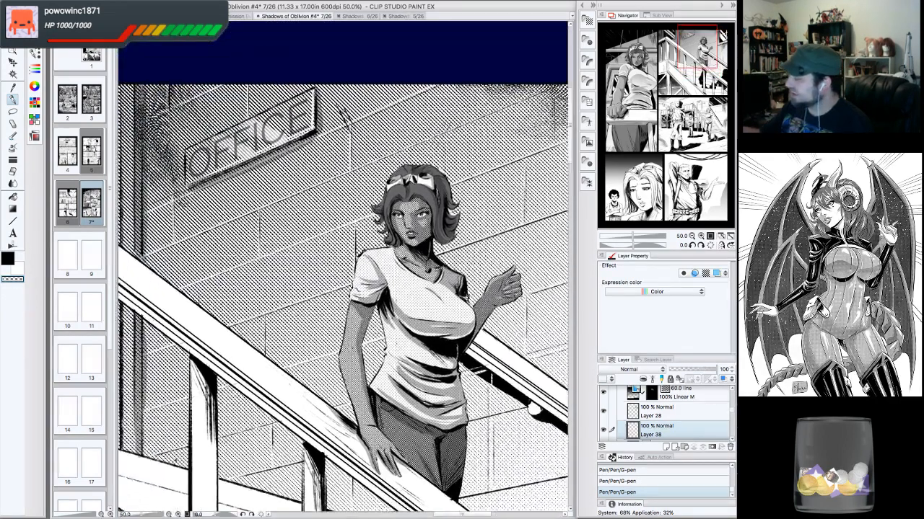
{"action": "key", "text": "super+plus"}
{"action": "left_click_drag", "start_coordinate": [346, 267], "coordinate": [367, 275]}
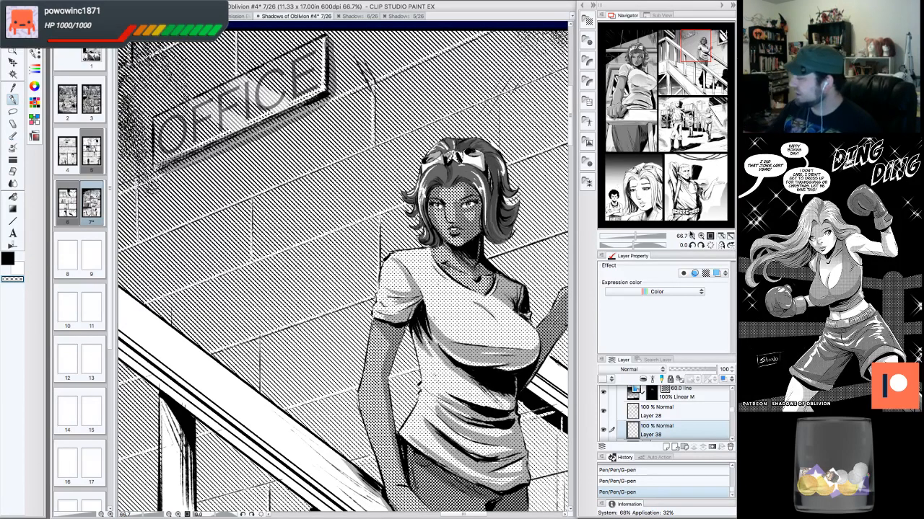
{"action": "left_click", "coordinate": [691, 237]}
{"action": "left_click", "coordinate": [692, 237]}
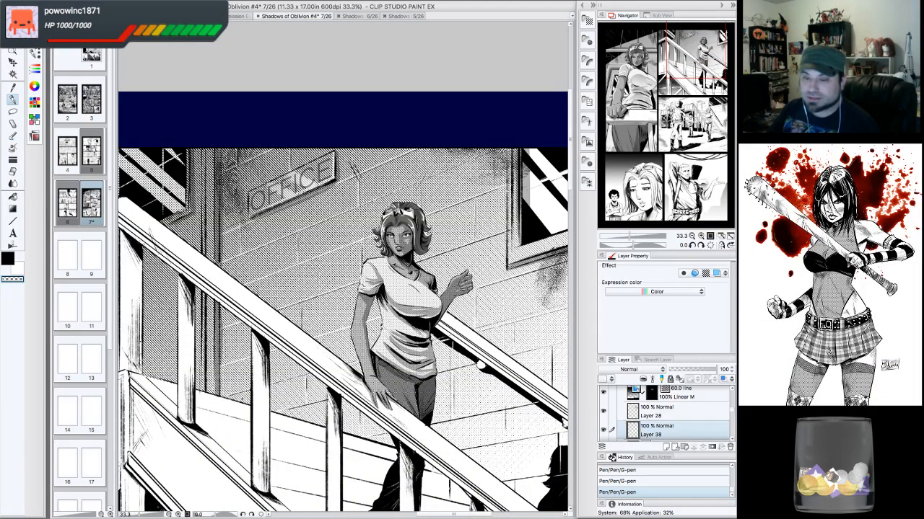
{"action": "left_click_drag", "start_coordinate": [697, 64], "coordinate": [689, 88]}
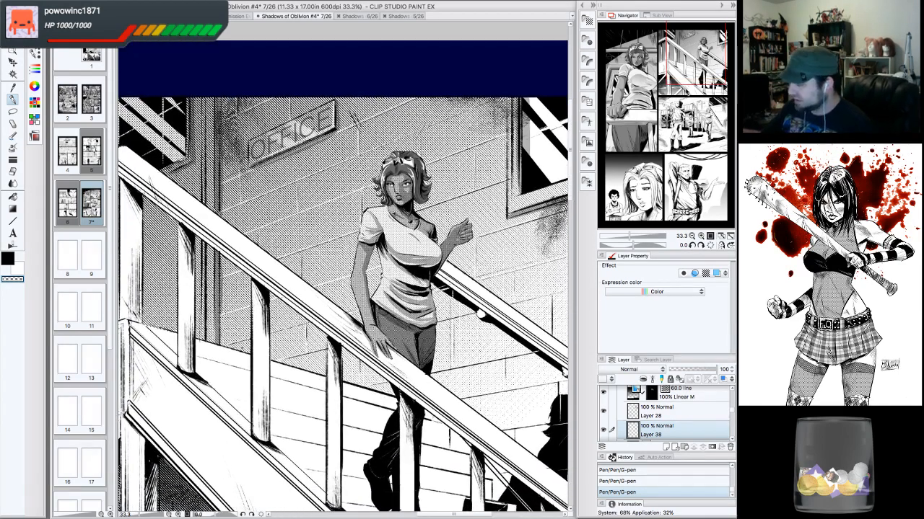
{"action": "left_click", "coordinate": [701, 236]}
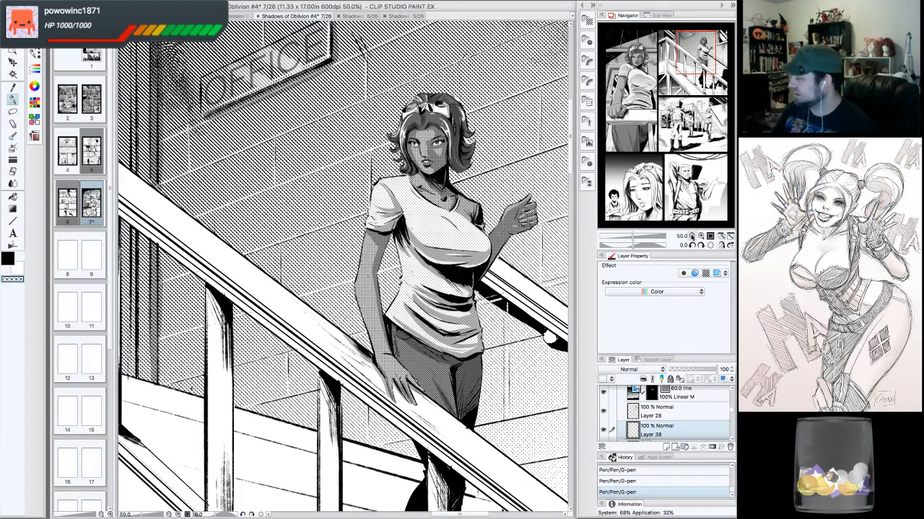
{"action": "left_click", "coordinate": [691, 237]}
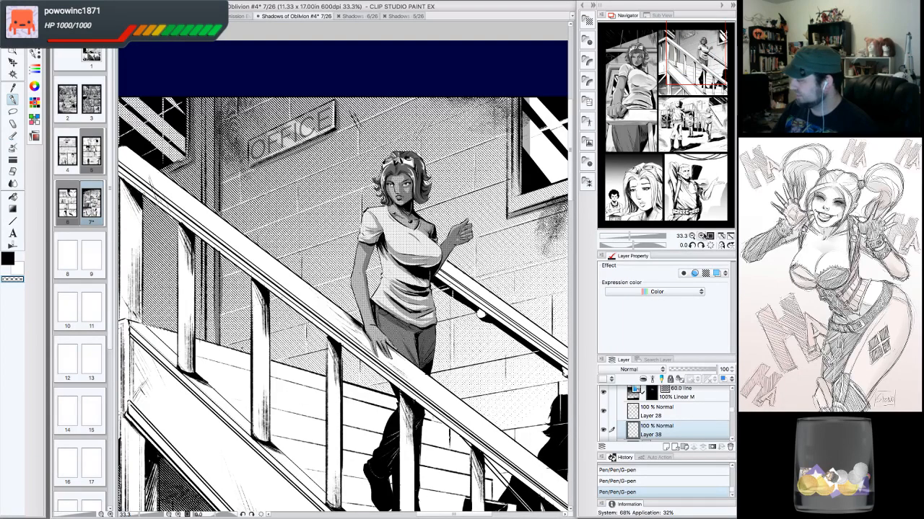
{"action": "left_click", "coordinate": [692, 236]}
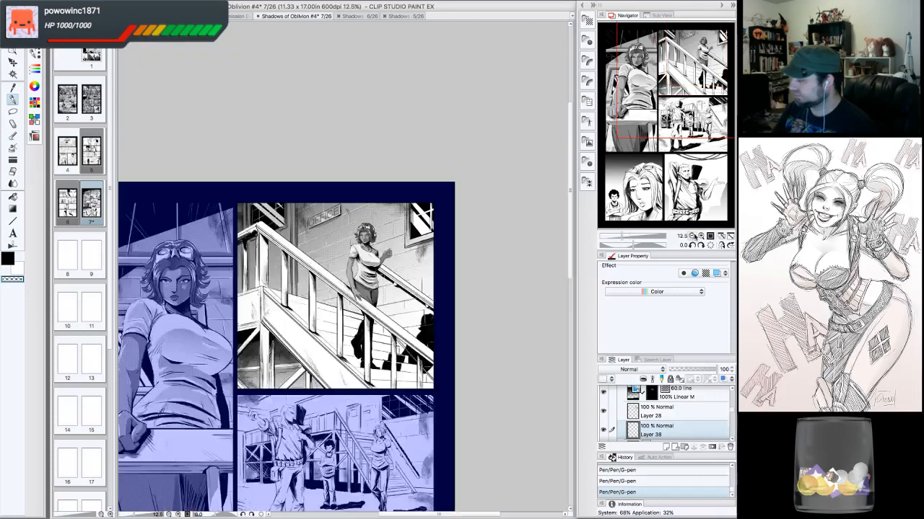
{"action": "left_click_drag", "start_coordinate": [390, 310], "coordinate": [392, 282]}
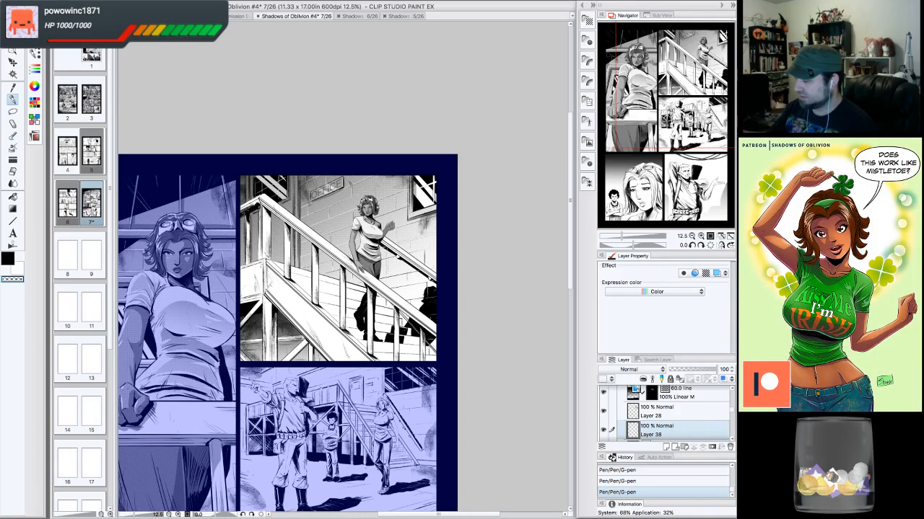
{"action": "left_click_drag", "start_coordinate": [432, 180], "coordinate": [499, 136]}
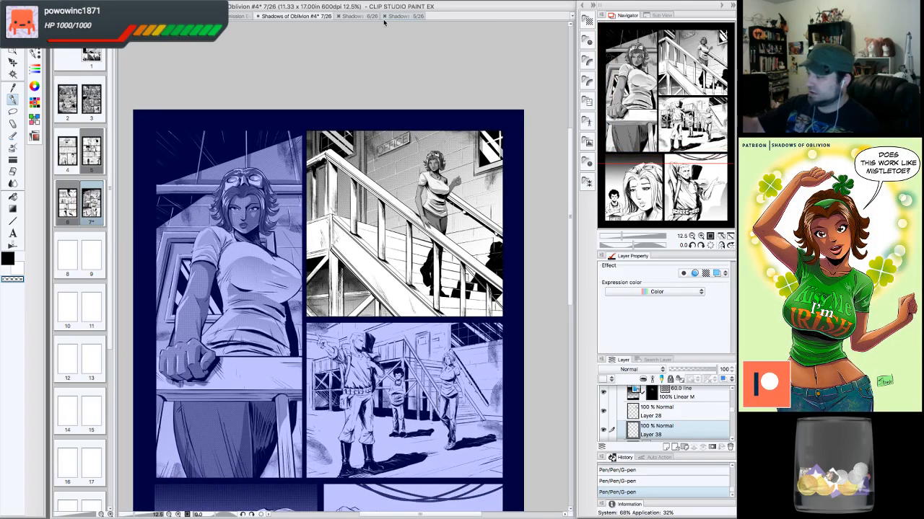
- Save the comic page document
{"action": "left_click", "coordinate": [98, 2]}
{"action": "left_click", "coordinate": [116, 56]}
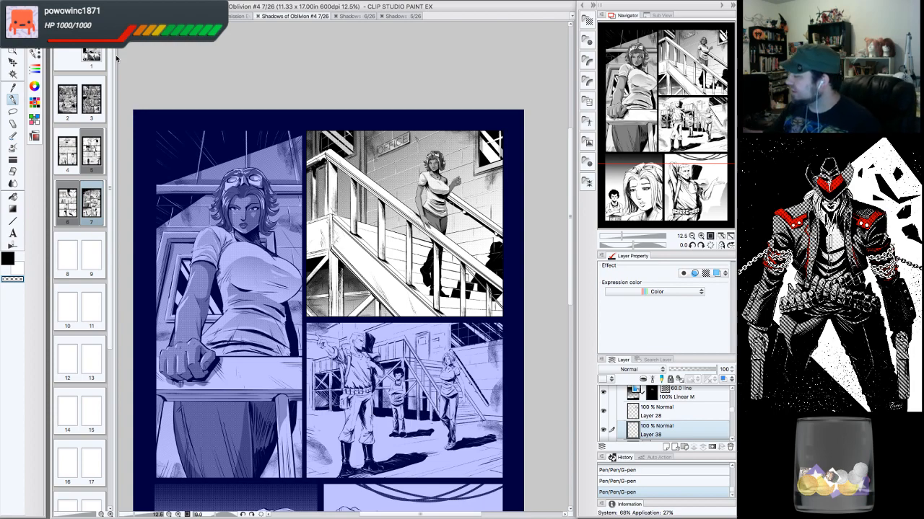
- Place a pen mark near the woman's shoulder and undo it
{"action": "left_click", "coordinate": [699, 237]}
{"action": "left_click", "coordinate": [700, 236]}
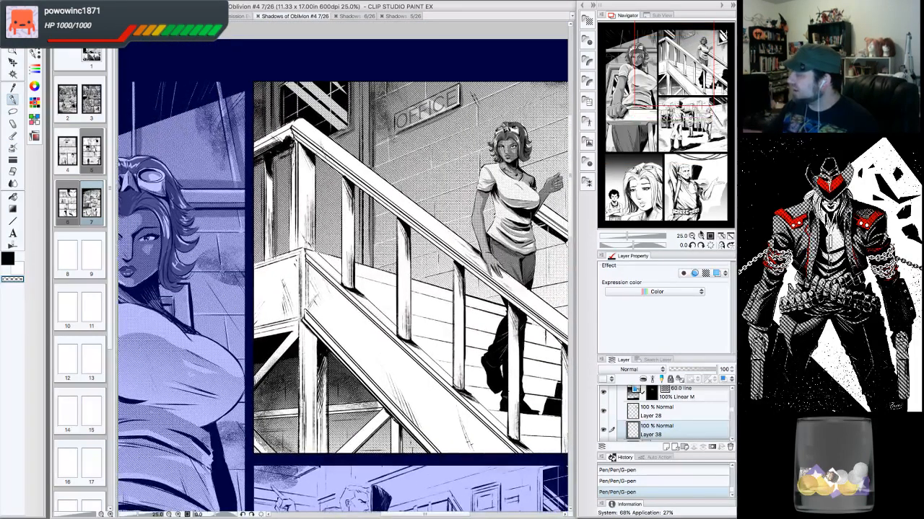
{"action": "left_click", "coordinate": [700, 236]}
{"action": "left_click", "coordinate": [701, 237]}
{"action": "left_click_drag", "start_coordinate": [673, 62], "coordinate": [697, 57]}
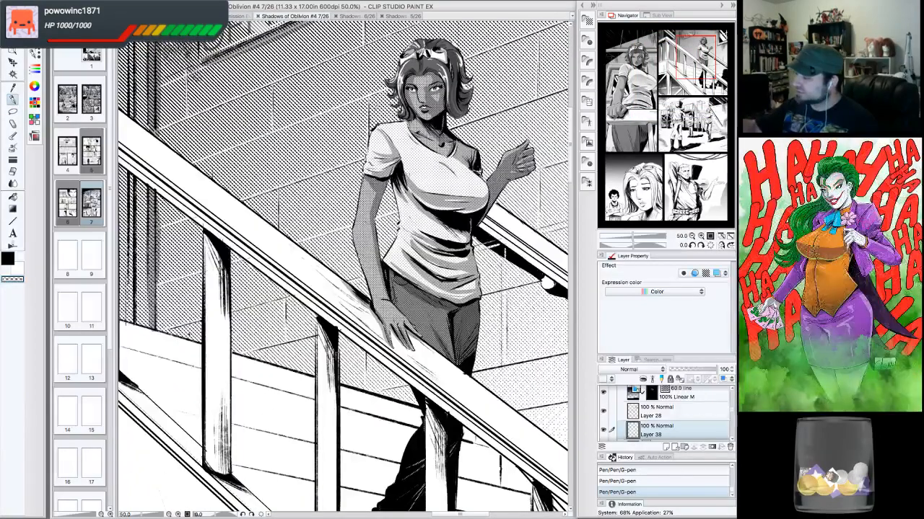
{"action": "left_click", "coordinate": [380, 155]}
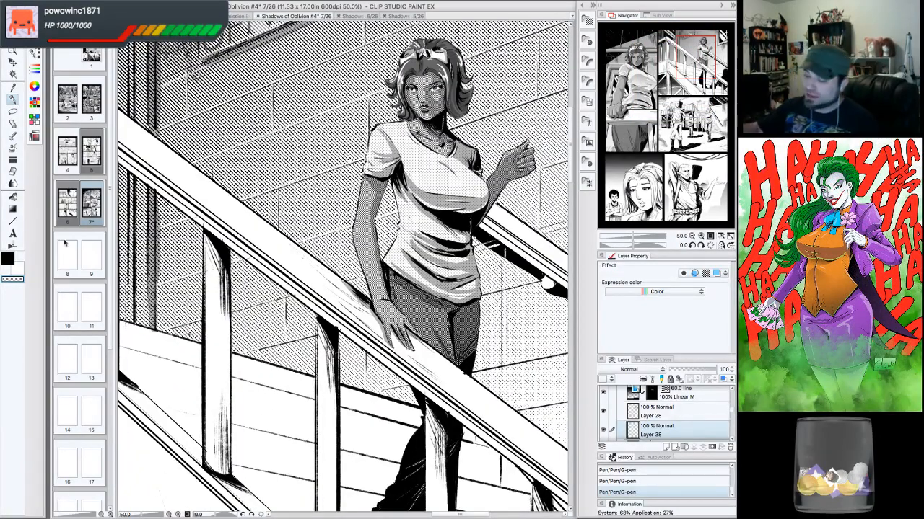
{"action": "key", "text": "c"}
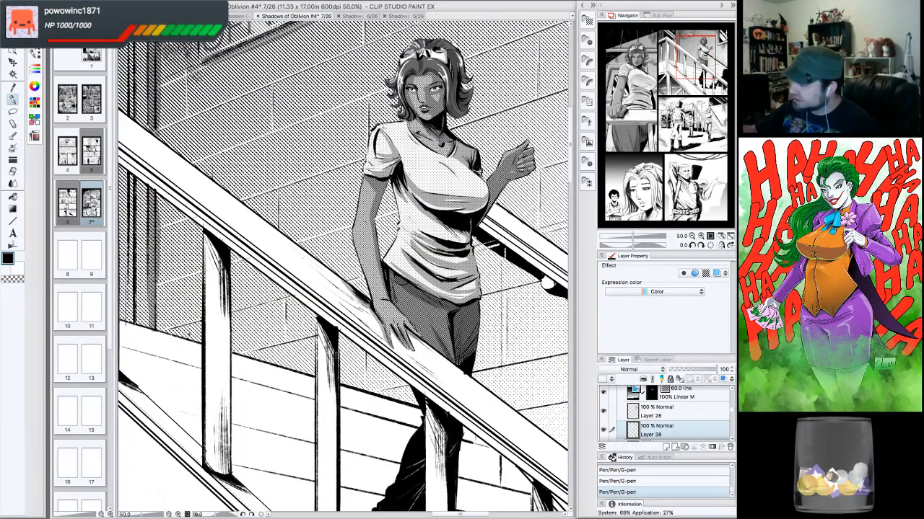
{"action": "key", "text": "ctrl+z"}
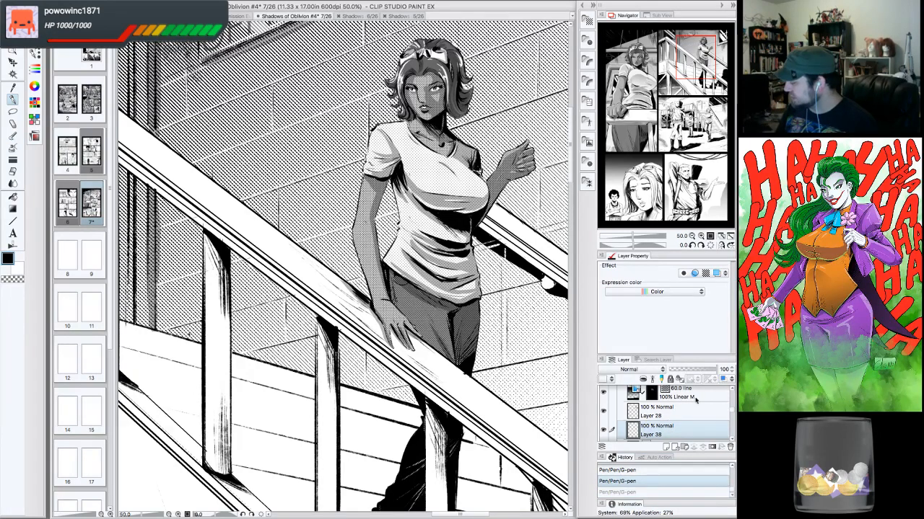
- Select the 30% Layer 37, toggle its visibility off and on, and redo the undone pen mark
{"action": "scroll", "coordinate": [732, 404], "scroll_direction": "up", "scroll_amount": 5}
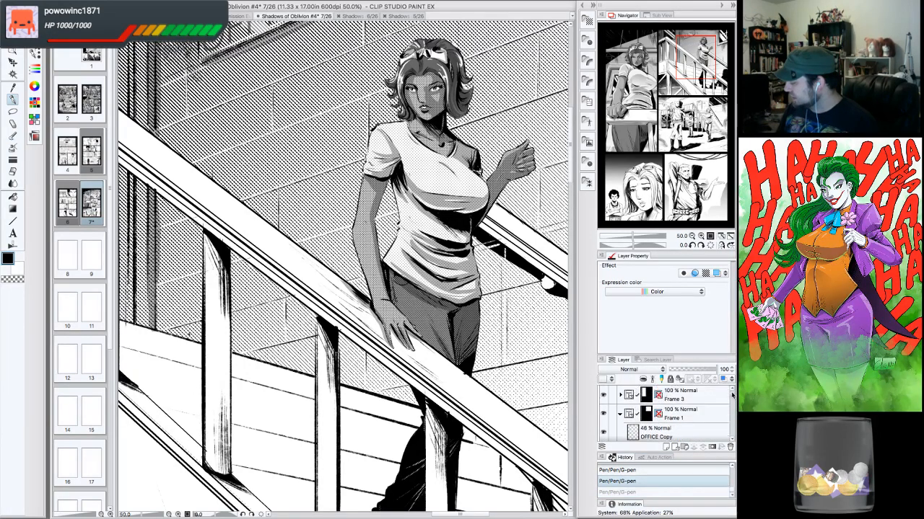
{"action": "left_click_drag", "start_coordinate": [732, 396], "coordinate": [732, 402]}
{"action": "left_click", "coordinate": [690, 429]}
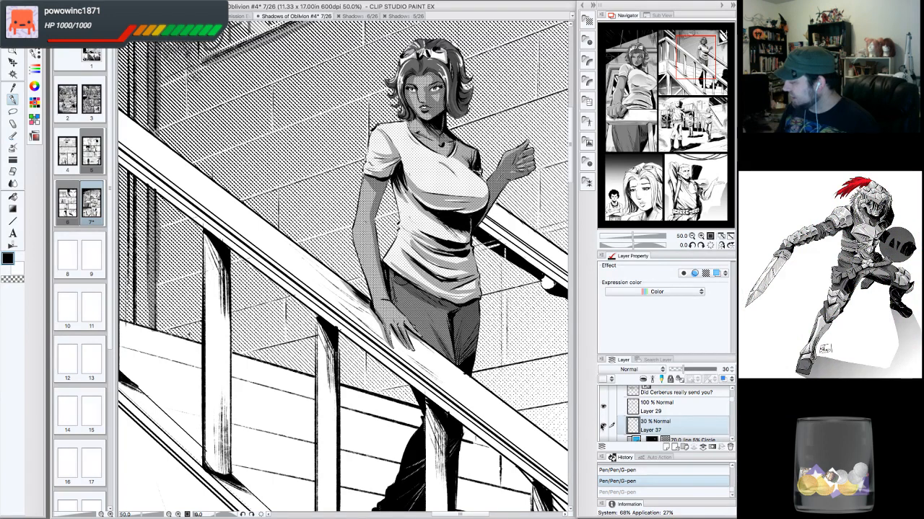
{"action": "left_click", "coordinate": [603, 426]}
{"action": "left_click", "coordinate": [603, 426]}
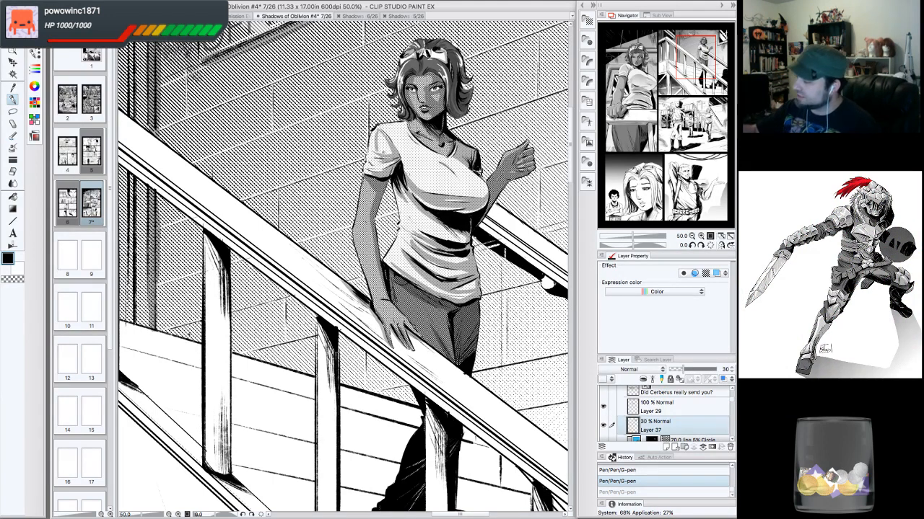
{"action": "key", "text": "ctrl+y"}
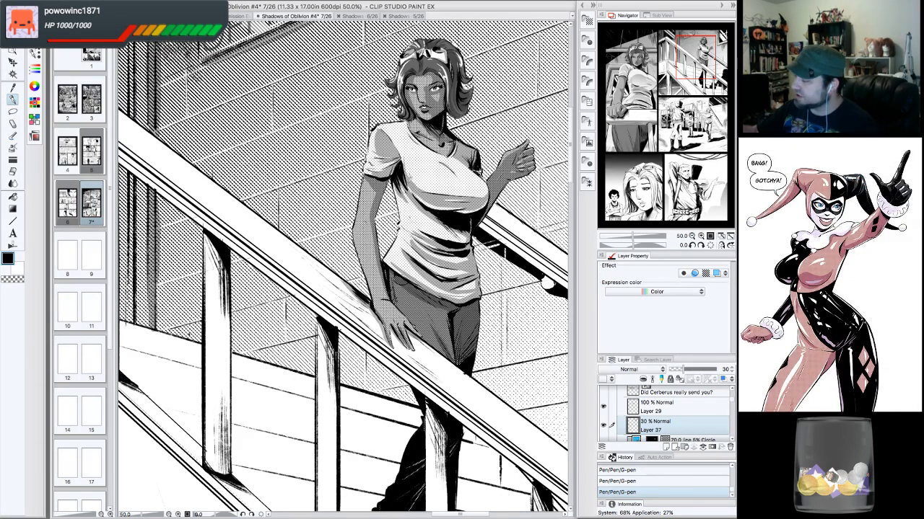
- Add short G-pen strokes along the woman's neck on Layer 37
{"action": "left_click_drag", "start_coordinate": [414, 139], "coordinate": [409, 153]}
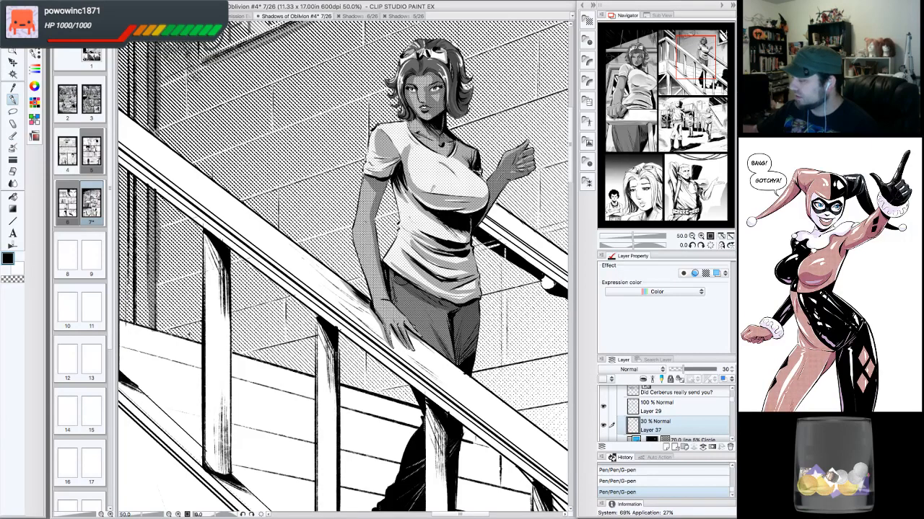
{"action": "left_click", "coordinate": [22, 279]}
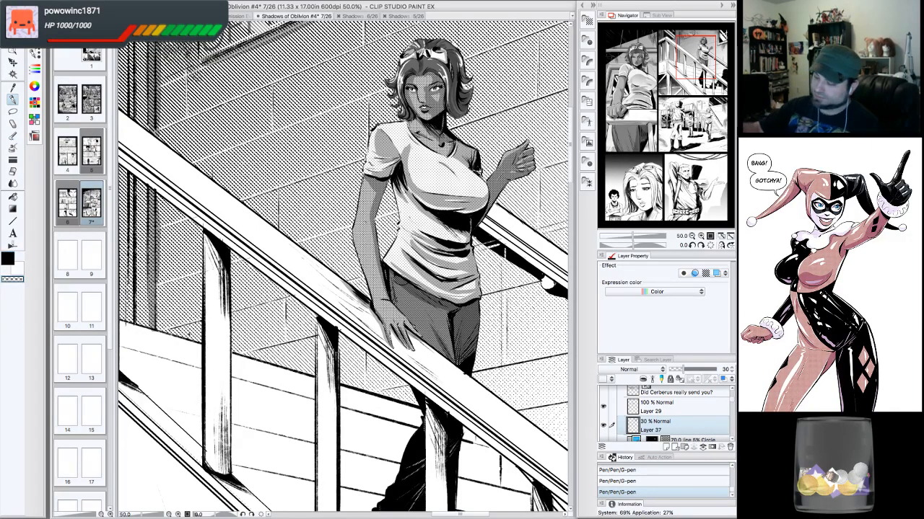
{"action": "left_click_drag", "start_coordinate": [414, 141], "coordinate": [408, 168]}
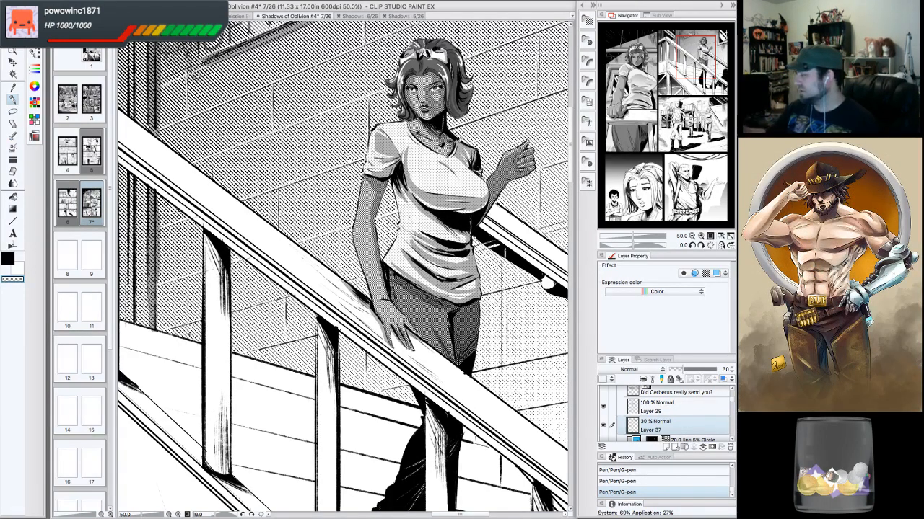
- Review the stairs panel with the woman at several zoom levels
{"action": "left_click", "coordinate": [692, 236]}
{"action": "left_click", "coordinate": [691, 236]}
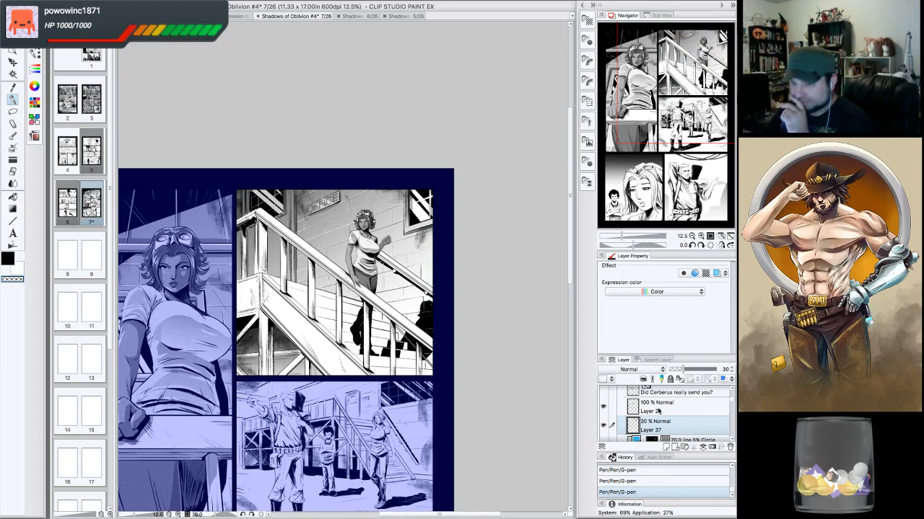
{"action": "left_click", "coordinate": [700, 236]}
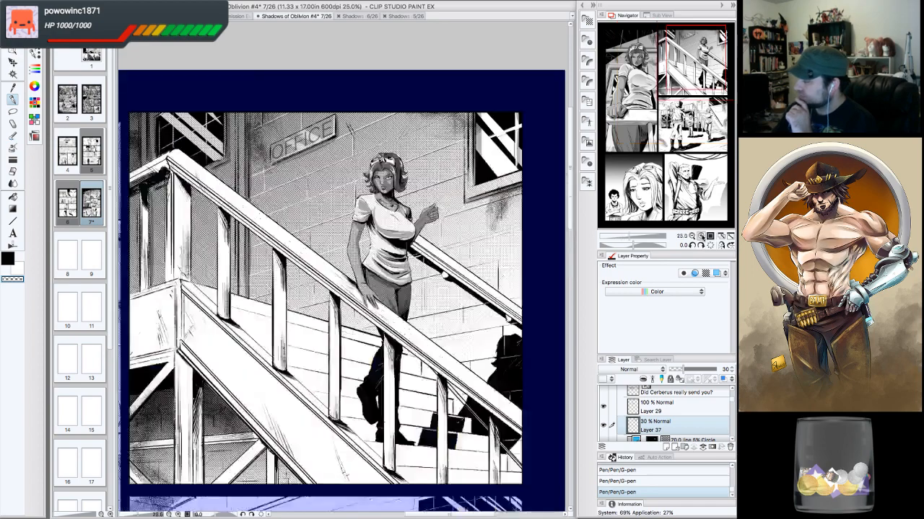
{"action": "left_click", "coordinate": [701, 236]}
{"action": "left_click", "coordinate": [701, 236]}
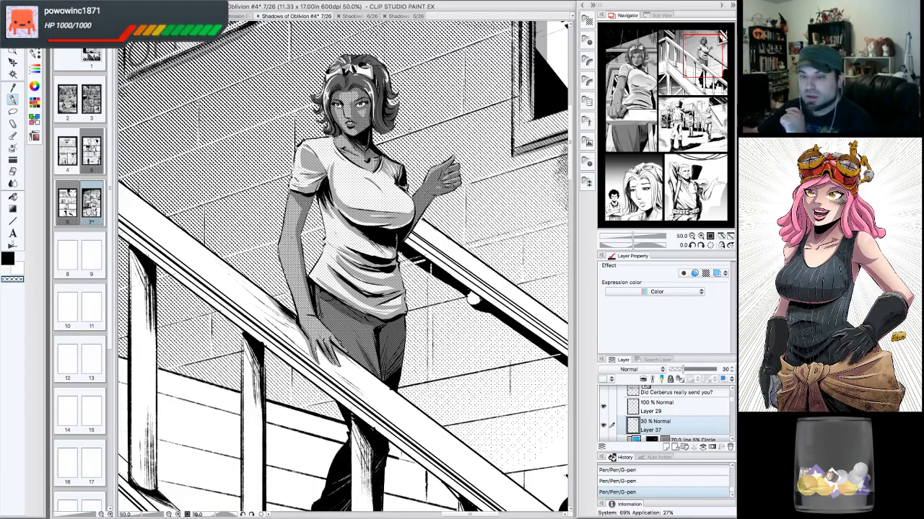
{"action": "left_click", "coordinate": [699, 90]}
{"action": "left_click", "coordinate": [692, 236]}
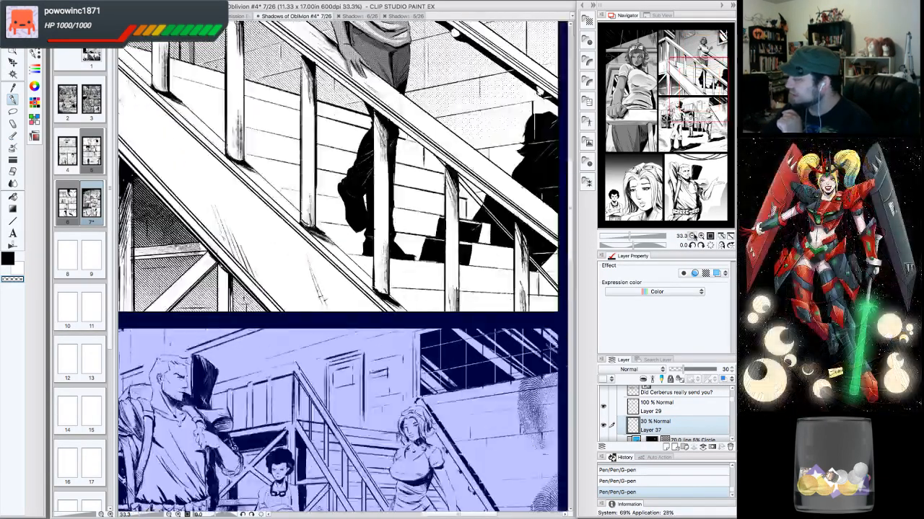
{"action": "left_click", "coordinate": [692, 236]}
{"action": "left_click_drag", "start_coordinate": [691, 98], "coordinate": [681, 71]}
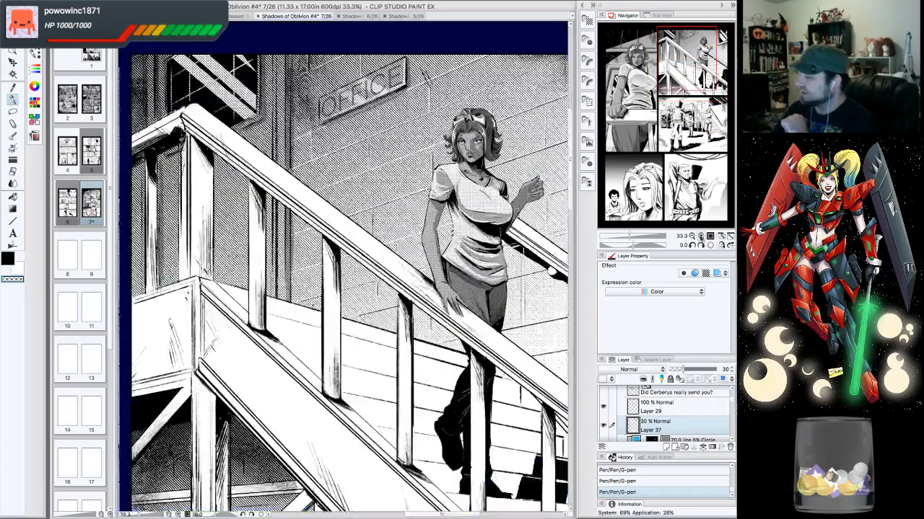
{"action": "left_click", "coordinate": [699, 237]}
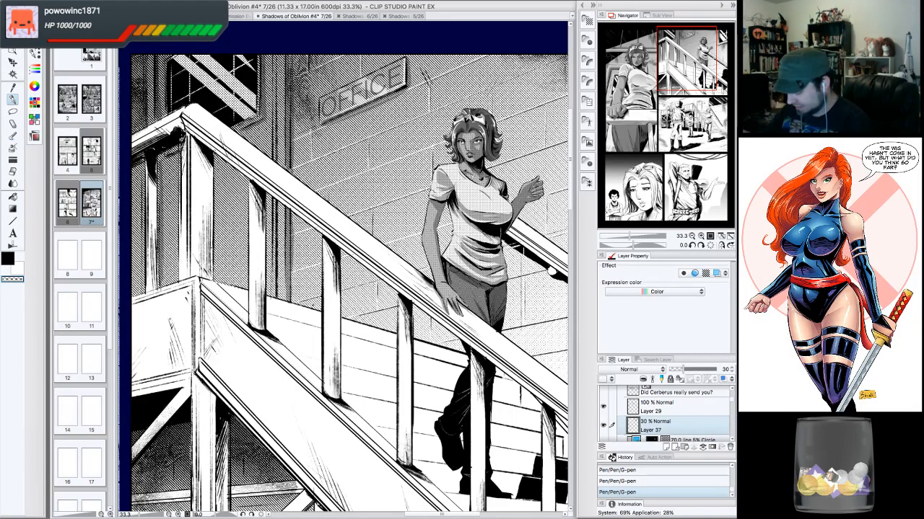
- Inspect the stairs panel with the woman at several zoom levels and a rotated view angle
{"action": "left_click_drag", "start_coordinate": [685, 65], "coordinate": [691, 63]}
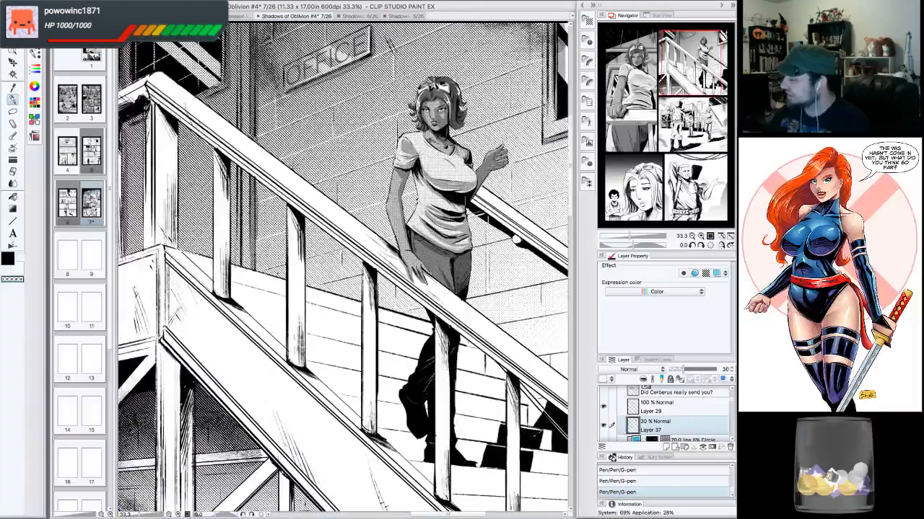
{"action": "left_click", "coordinate": [701, 236]}
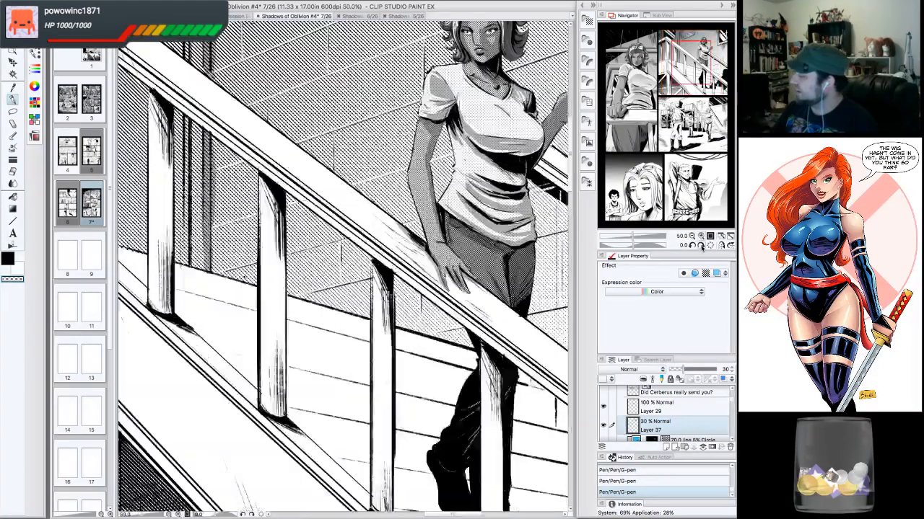
{"action": "left_click", "coordinate": [700, 246]}
{"action": "left_click", "coordinate": [700, 246]}
{"action": "left_click", "coordinate": [701, 246]}
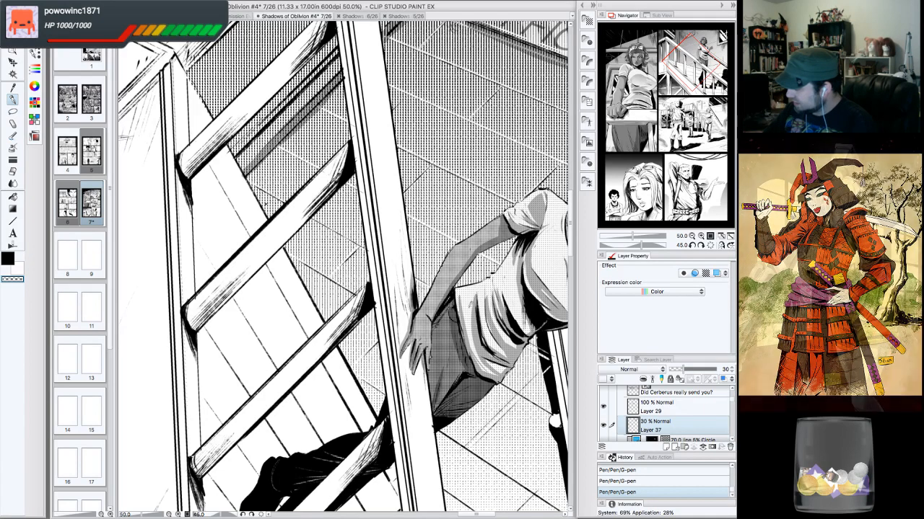
{"action": "left_click", "coordinate": [11, 259]}
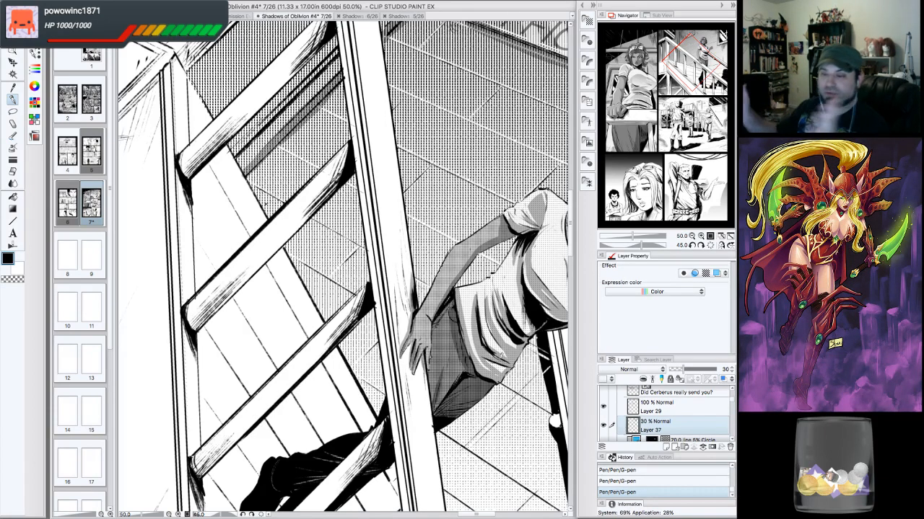
{"action": "left_click", "coordinate": [710, 245]}
{"action": "double_click", "coordinate": [692, 245]}
{"action": "left_click", "coordinate": [712, 246]}
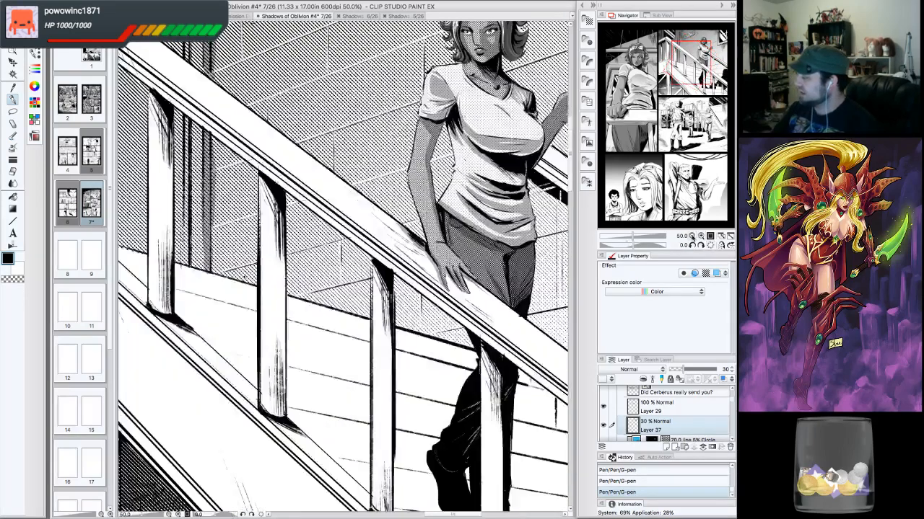
{"action": "left_click", "coordinate": [691, 236]}
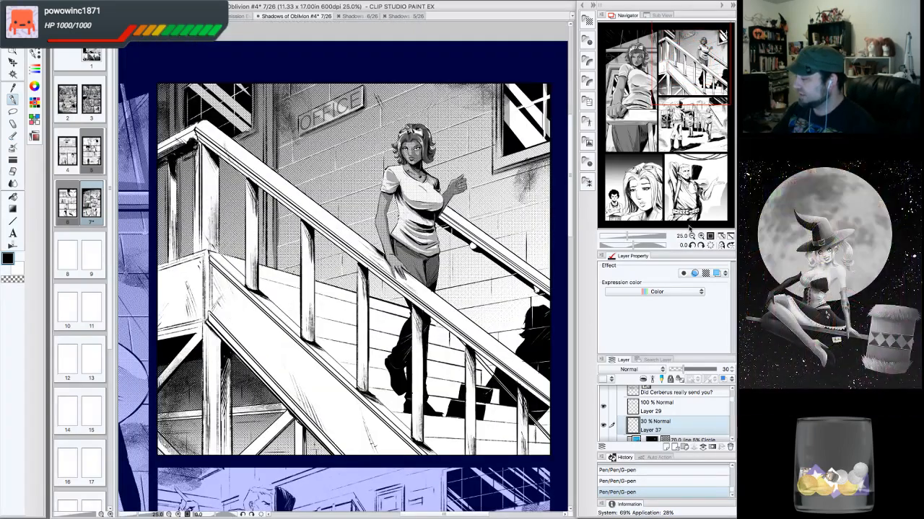
{"action": "left_click", "coordinate": [700, 236]}
{"action": "left_click", "coordinate": [700, 236]}
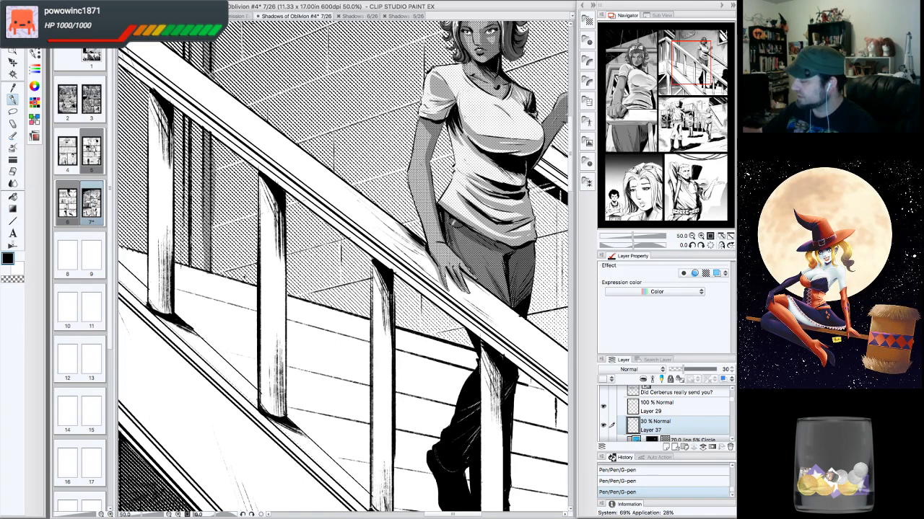
{"action": "left_click_drag", "start_coordinate": [457, 226], "coordinate": [463, 240]}
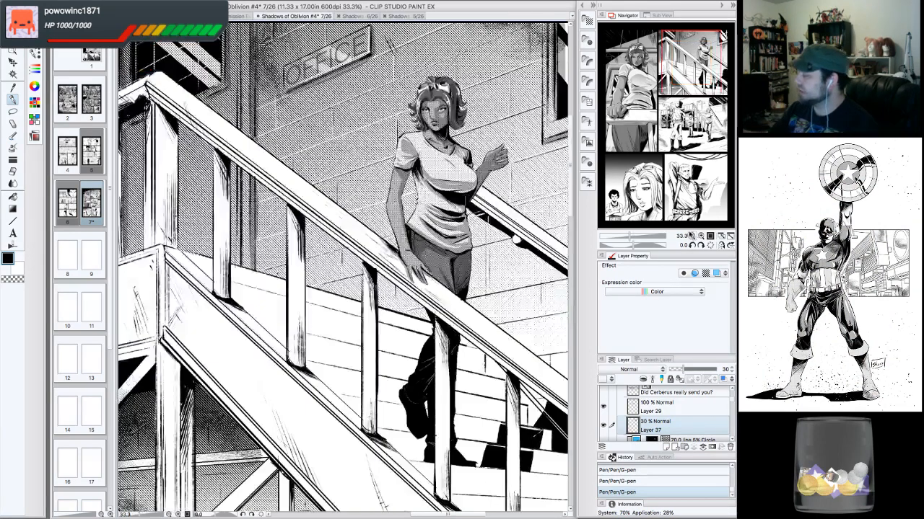
{"action": "left_click", "coordinate": [692, 236]}
{"action": "left_click_drag", "start_coordinate": [686, 92], "coordinate": [712, 89]}
{"action": "left_click", "coordinate": [692, 237]}
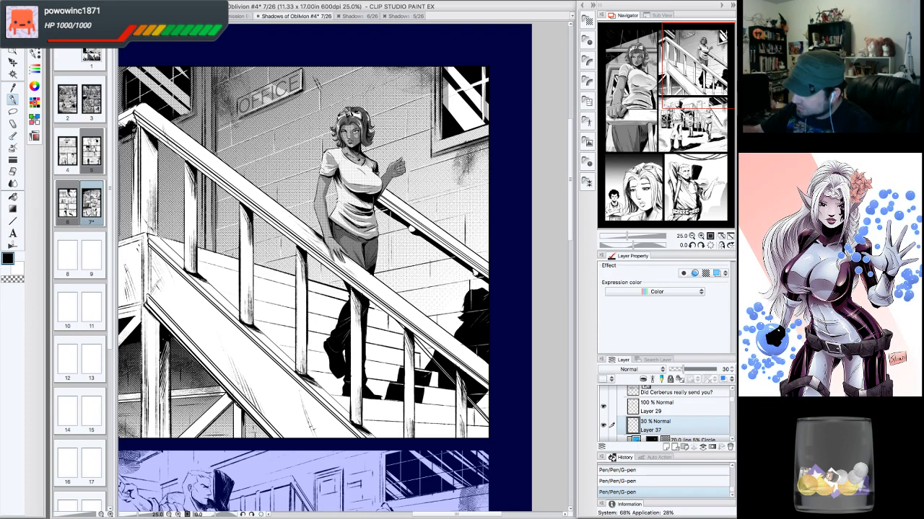
- Erase a small spot near the woman's head with the Hard eraser
{"action": "left_click", "coordinate": [353, 138]}
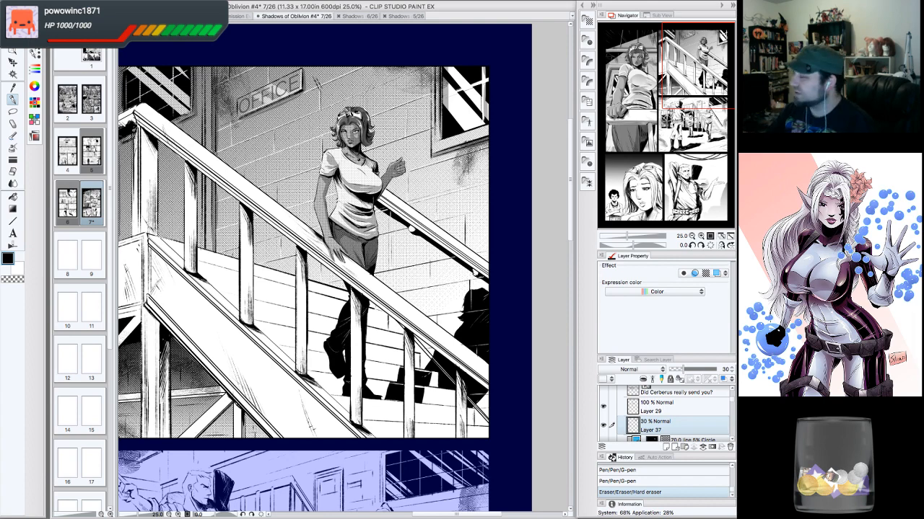
{"action": "left_click_drag", "start_coordinate": [707, 80], "coordinate": [700, 80]}
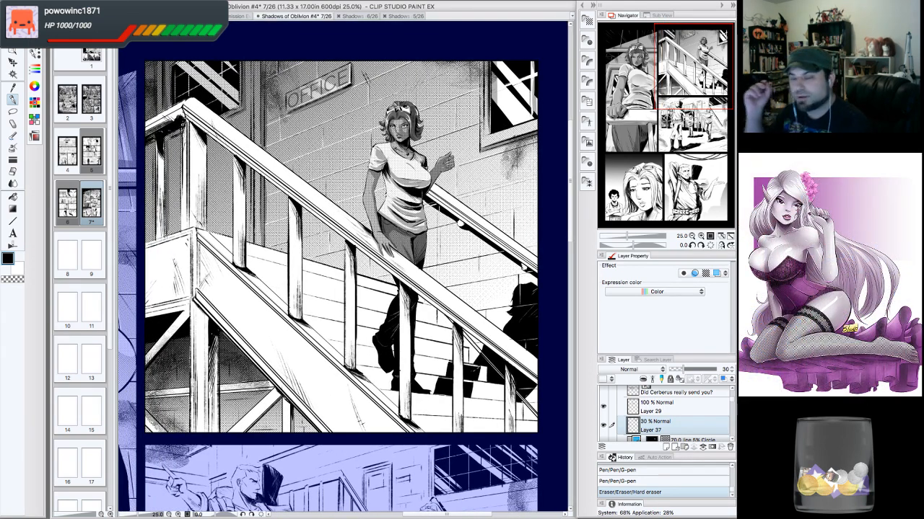
{"action": "left_click_drag", "start_coordinate": [695, 85], "coordinate": [687, 101]}
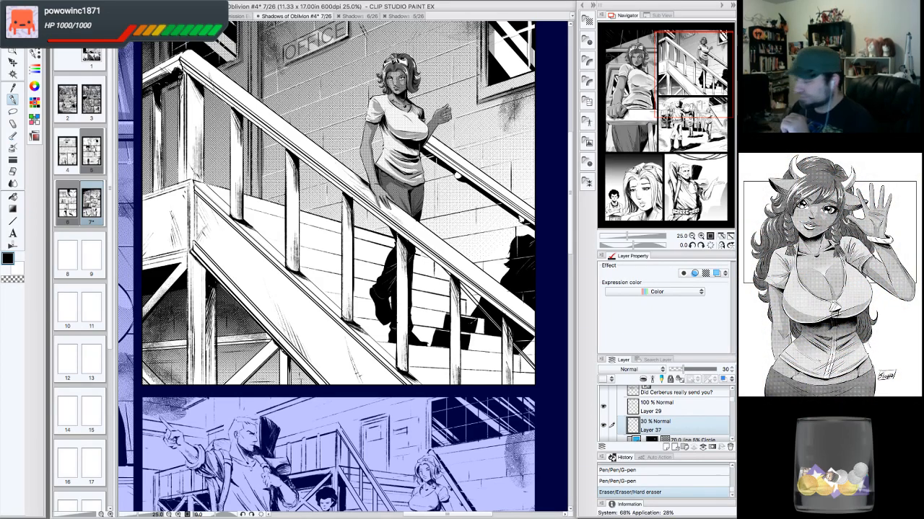
{"action": "left_click_drag", "start_coordinate": [691, 80], "coordinate": [694, 88]}
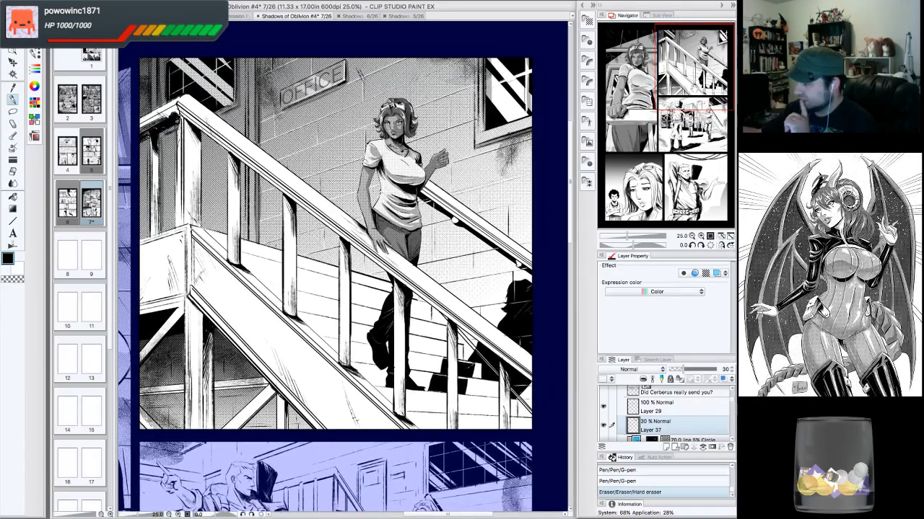
- Select the lower stair railing area of the panel with the Polyline marquee tool
{"action": "left_click", "coordinate": [13, 111]}
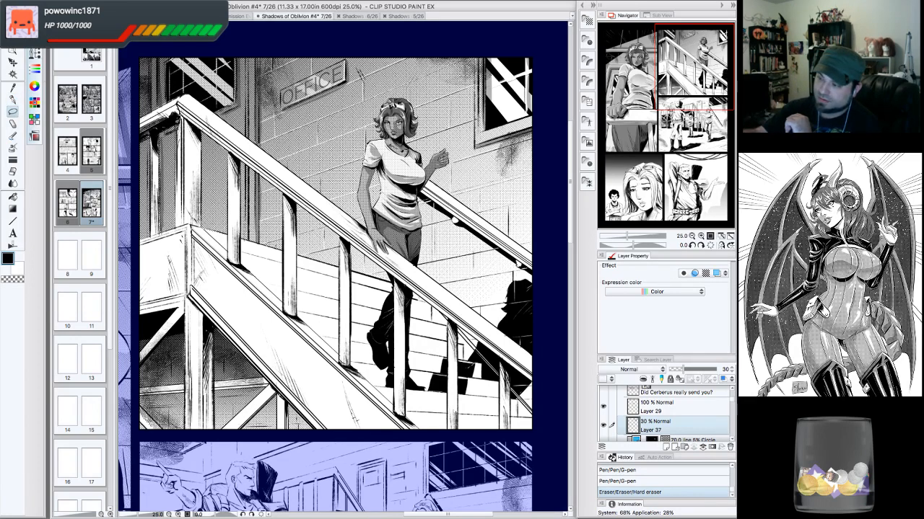
{"action": "left_click", "coordinate": [36, 69]}
{"action": "left_click", "coordinate": [72, 81]}
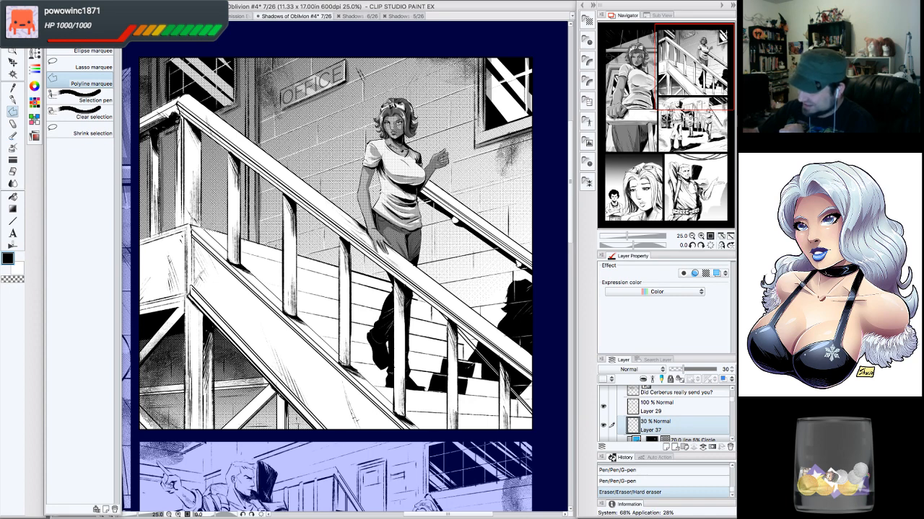
{"action": "left_click", "coordinate": [193, 229]}
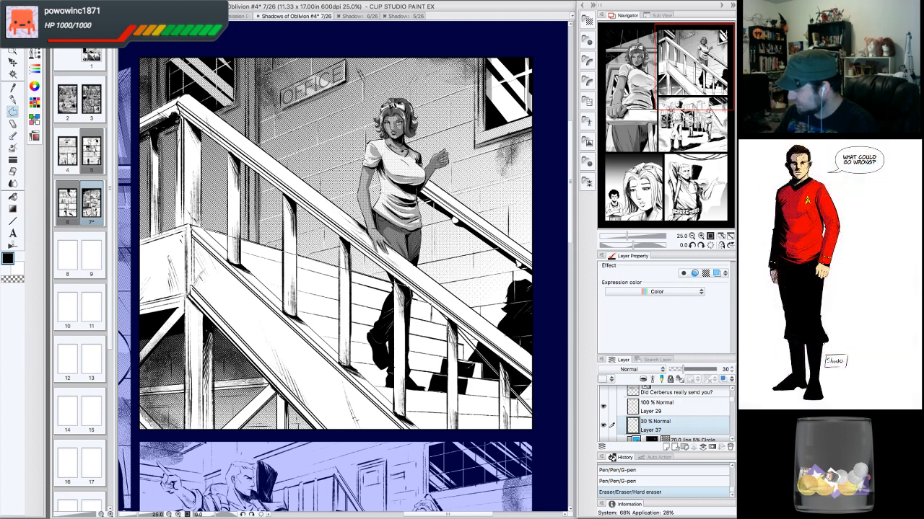
{"action": "double_click", "coordinate": [533, 422]}
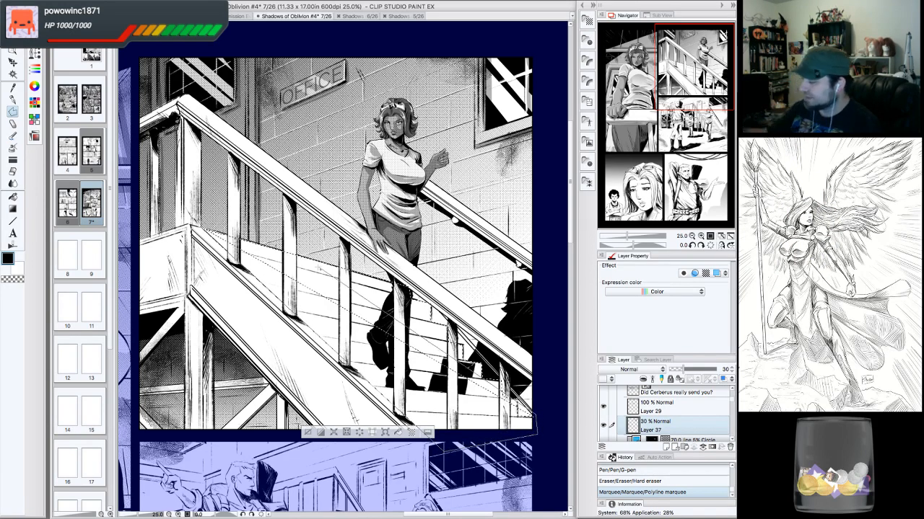
{"action": "double_click", "coordinate": [535, 415]}
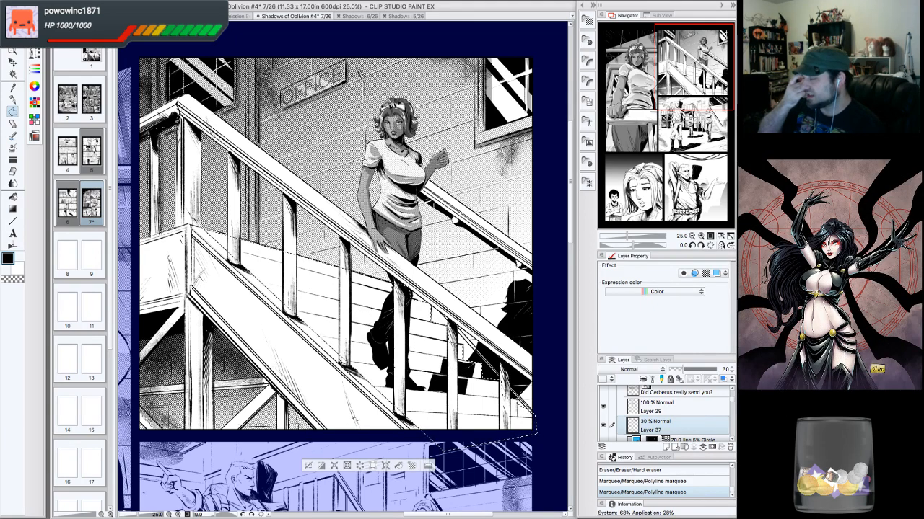
- Add another polyline marquee selection along the railing with the view rotated
{"action": "left_click", "coordinate": [695, 248]}
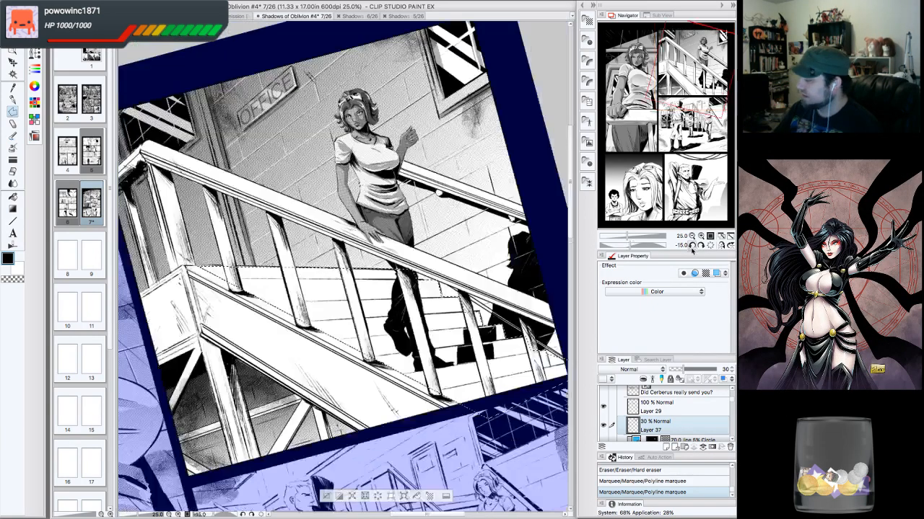
{"action": "left_click", "coordinate": [695, 248]}
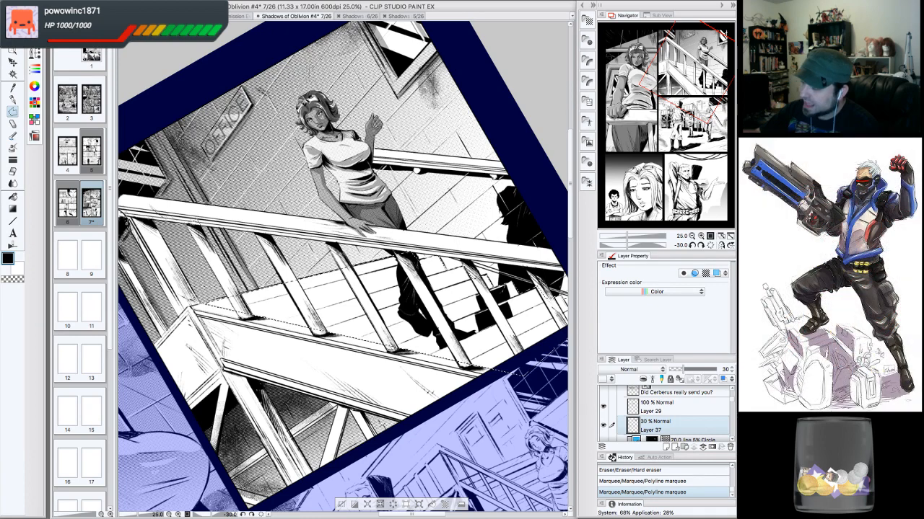
{"action": "double_click", "coordinate": [186, 221]}
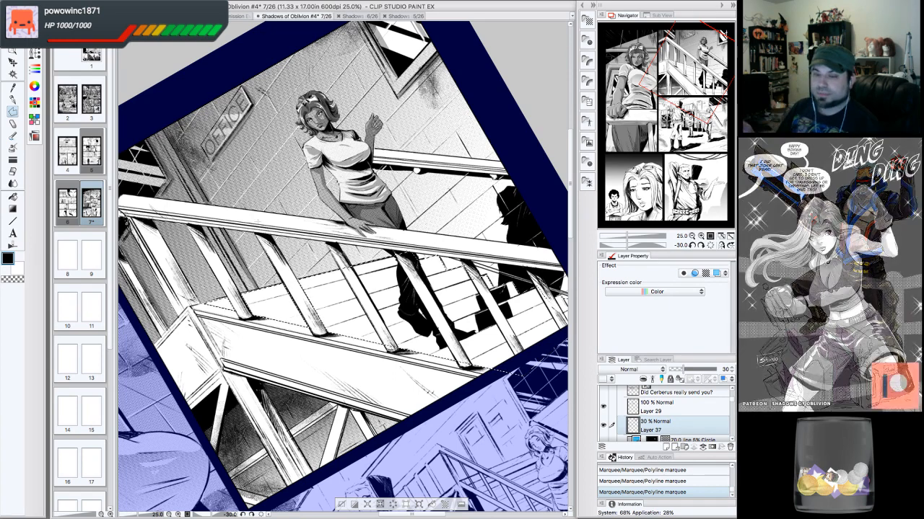
- Try moving the selection slightly over the railing posts twice, undoing each move
{"action": "left_click", "coordinate": [711, 245]}
{"action": "left_click", "coordinate": [701, 236]}
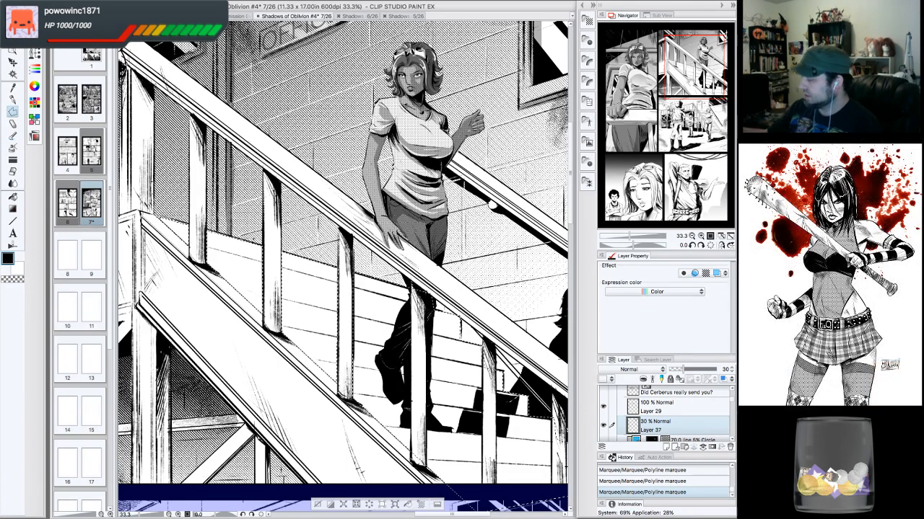
{"action": "left_click_drag", "start_coordinate": [390, 318], "coordinate": [327, 230]}
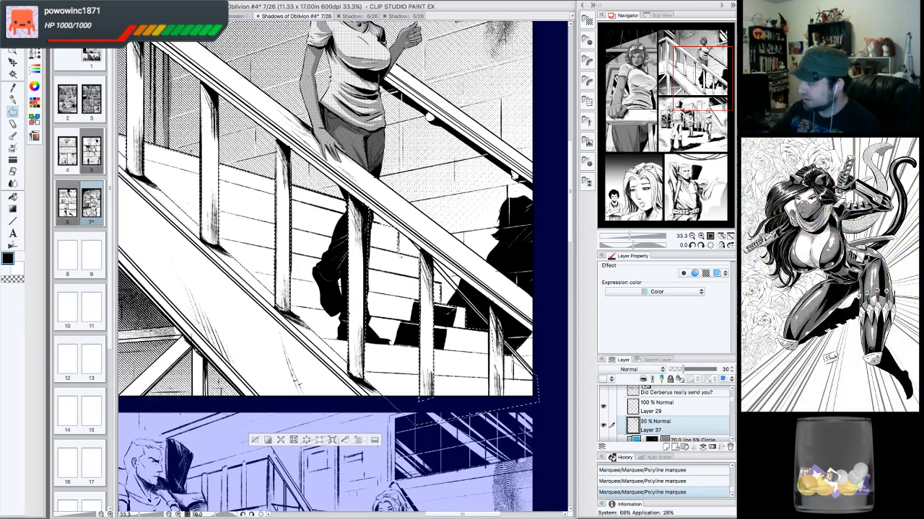
{"action": "left_click_drag", "start_coordinate": [389, 248], "coordinate": [389, 247]}
{"action": "key", "text": "ctrl+z"}
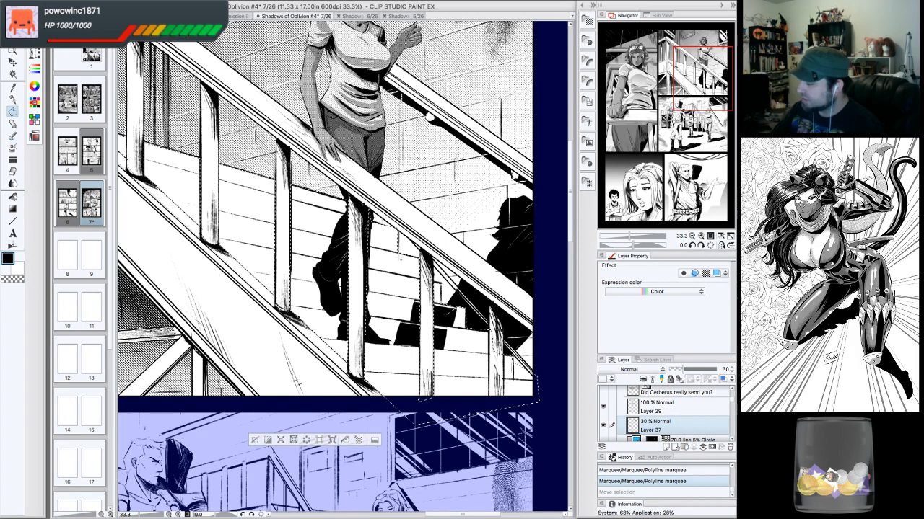
{"action": "left_click", "coordinate": [397, 231]}
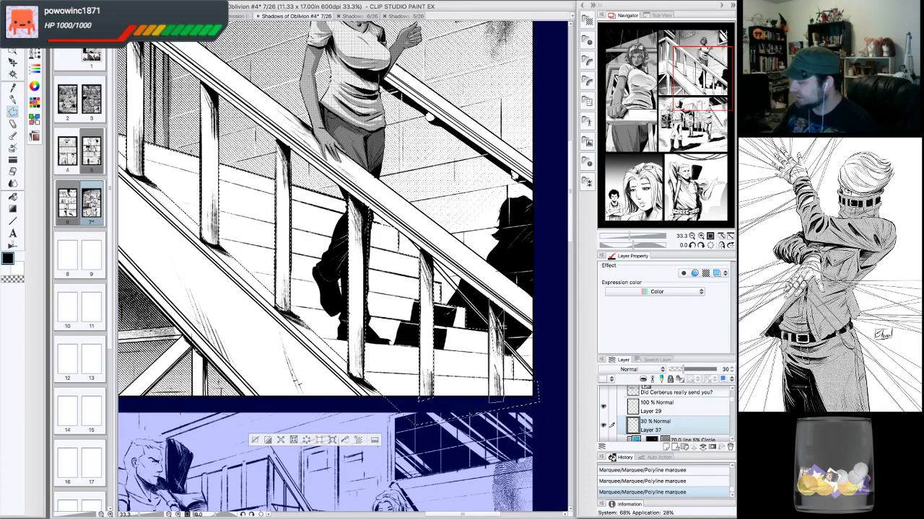
{"action": "left_click_drag", "start_coordinate": [489, 369], "coordinate": [490, 368]}
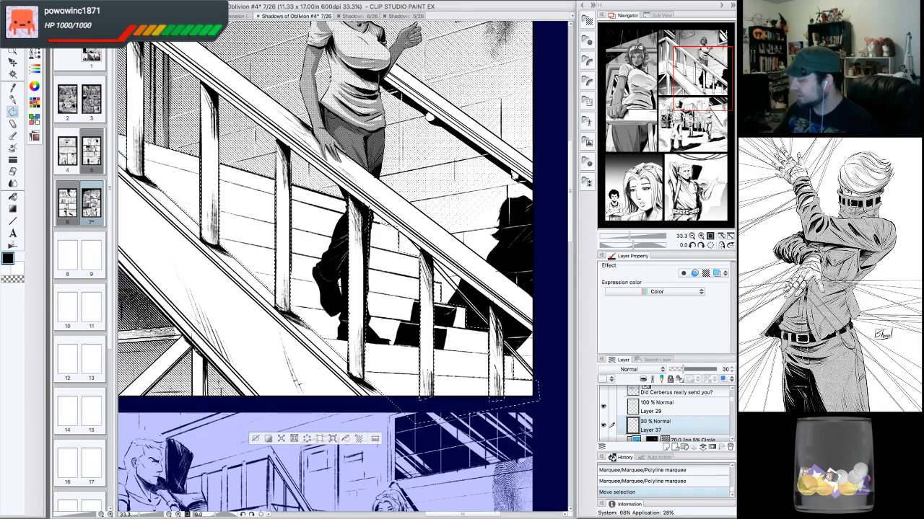
{"action": "key", "text": "ctrl+z"}
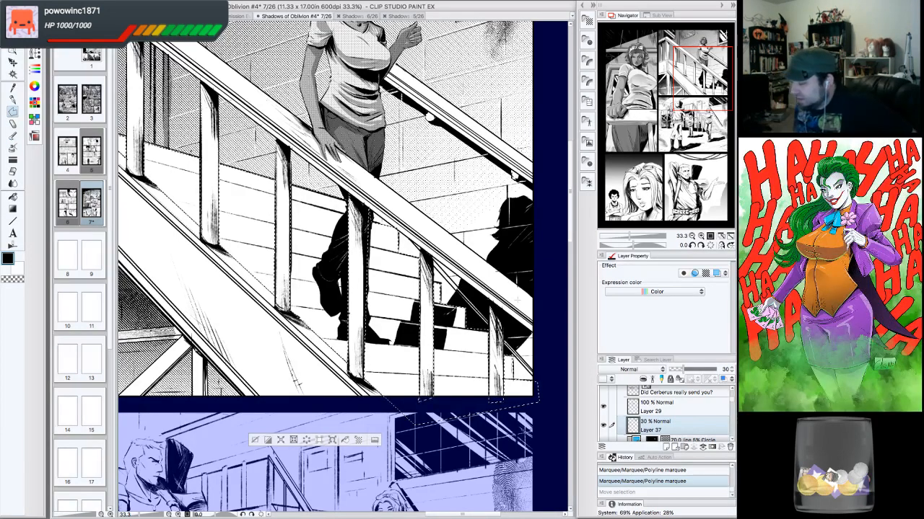
- Review the full page and the stairs panel with the selection at different zoom levels
{"action": "key", "text": "ctrl+minus"}
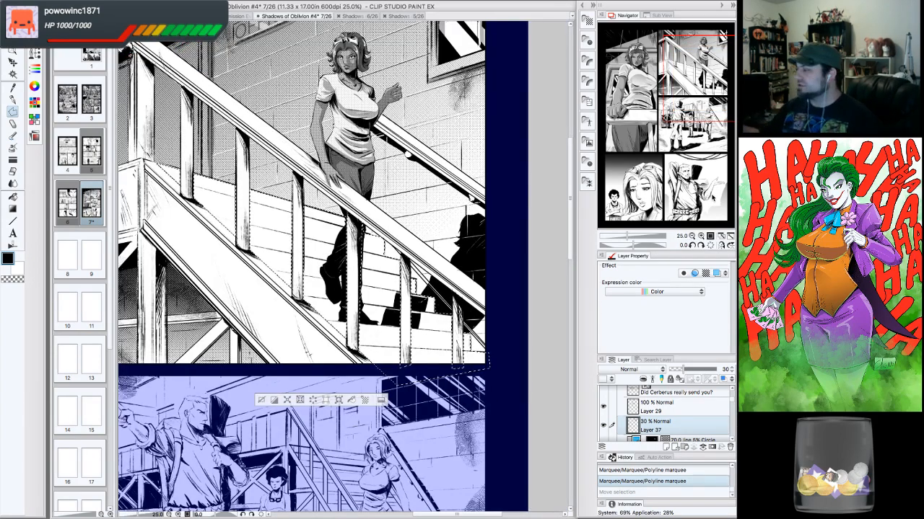
{"action": "left_click_drag", "start_coordinate": [325, 217], "coordinate": [364, 270]}
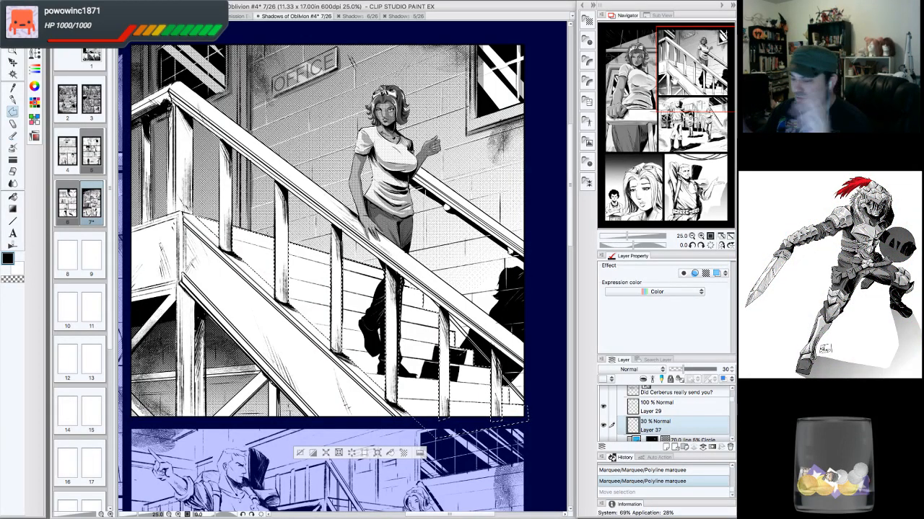
{"action": "scroll", "coordinate": [344, 267], "scroll_direction": "left", "scroll_amount": 1}
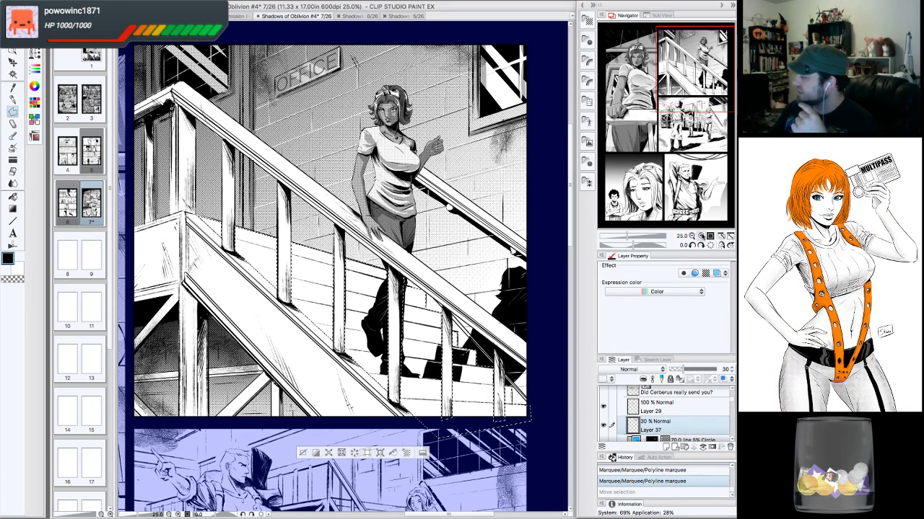
{"action": "left_click", "coordinate": [691, 236]}
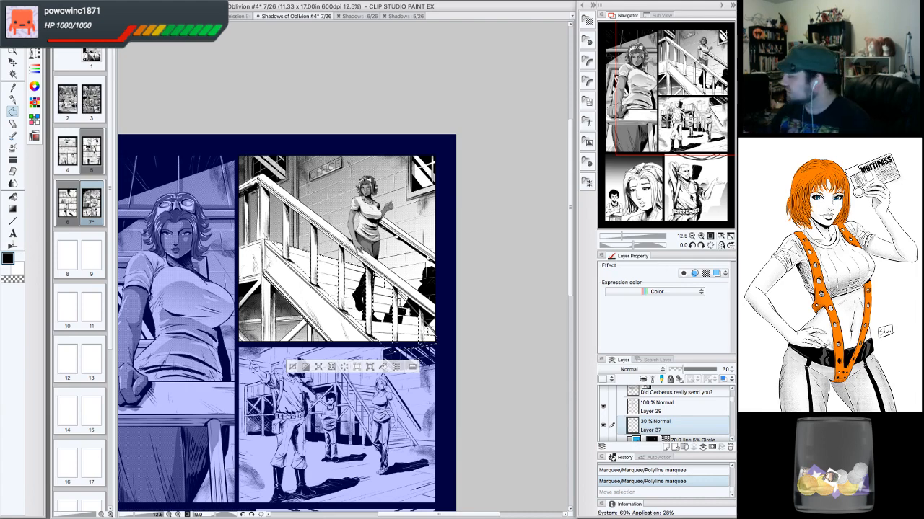
{"action": "left_click", "coordinate": [701, 236]}
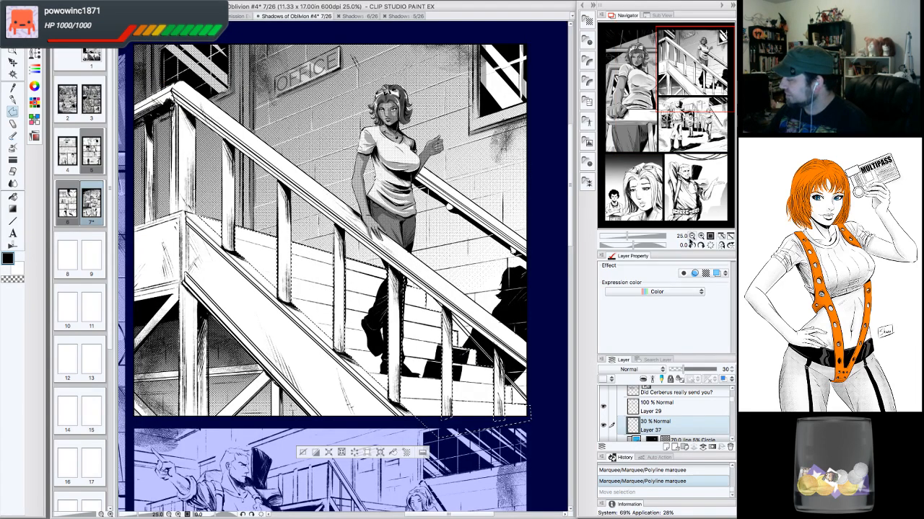
{"action": "left_click", "coordinate": [691, 237]}
{"action": "left_click_drag", "start_coordinate": [697, 123], "coordinate": [694, 124]}
{"action": "left_click", "coordinate": [700, 236]}
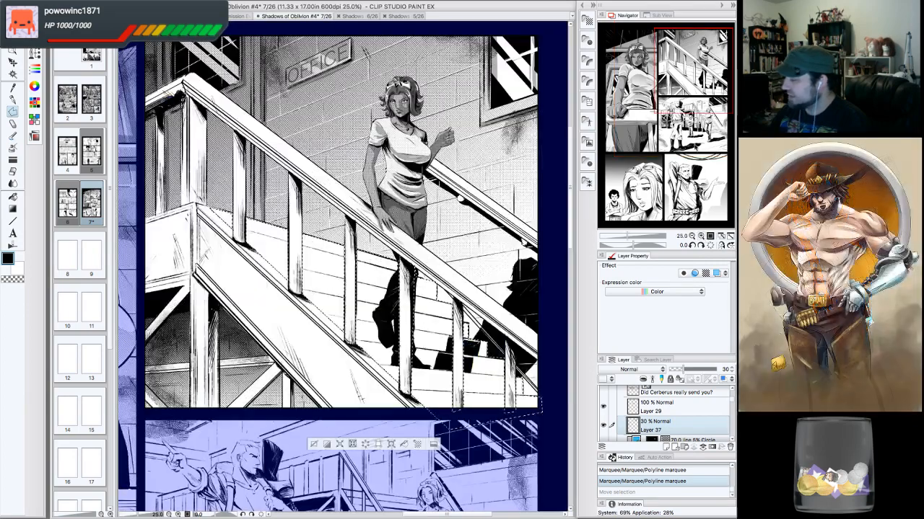
{"action": "left_click_drag", "start_coordinate": [698, 86], "coordinate": [705, 93]}
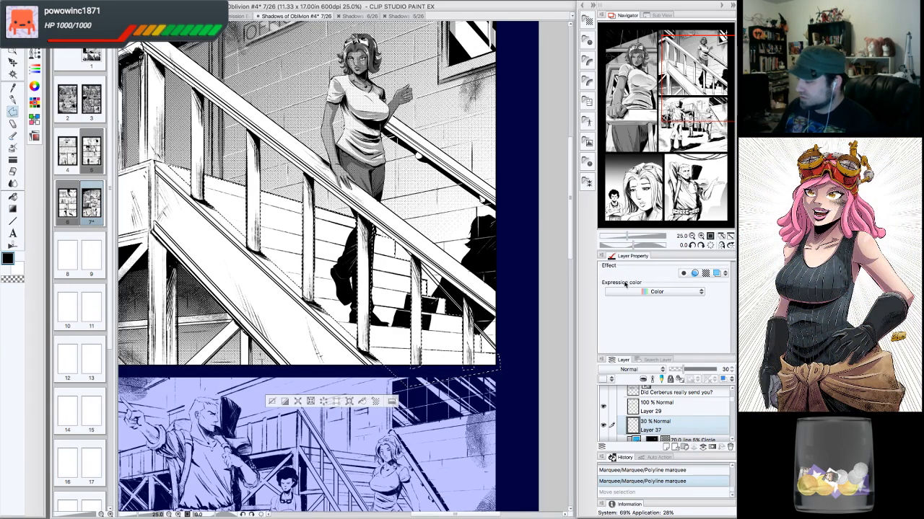
{"action": "left_click", "coordinate": [692, 236]}
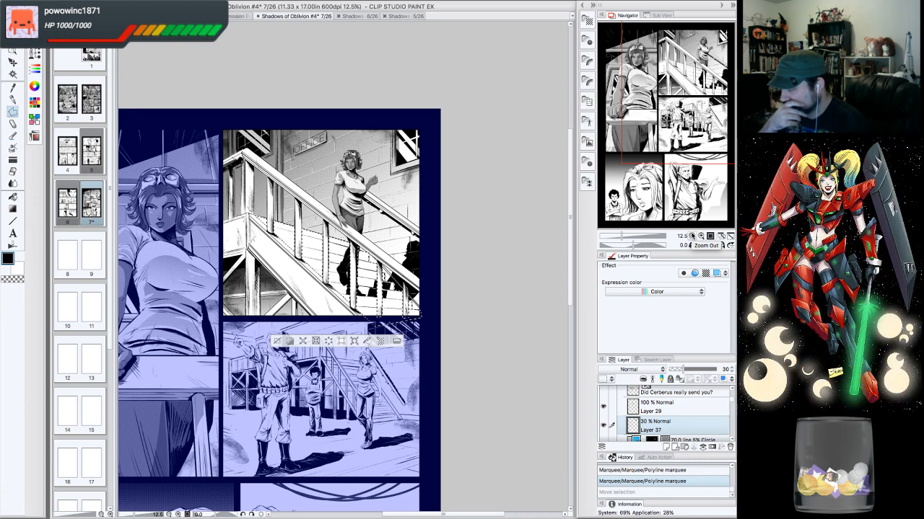
- Apply the 55.0 line 50% Circle dot tone material to the railing selection
{"action": "left_click", "coordinate": [588, 21]}
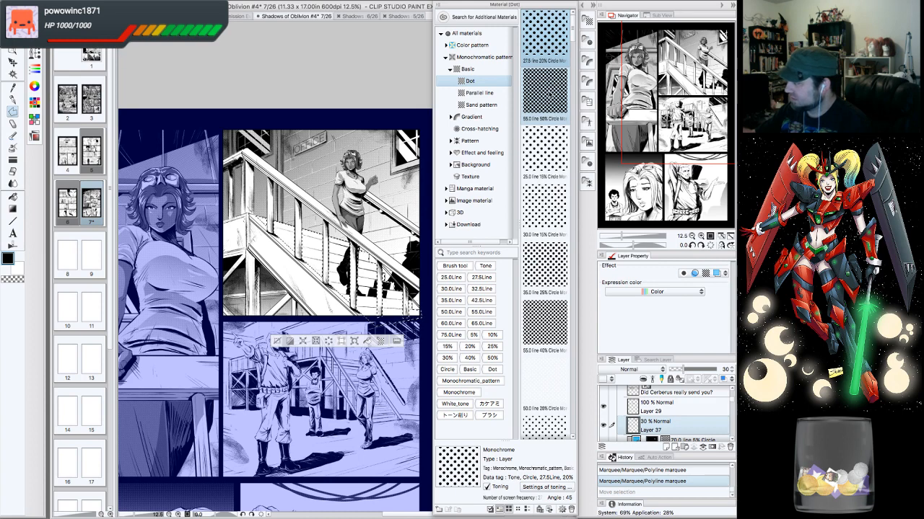
{"action": "left_click_drag", "start_coordinate": [549, 93], "coordinate": [335, 216]}
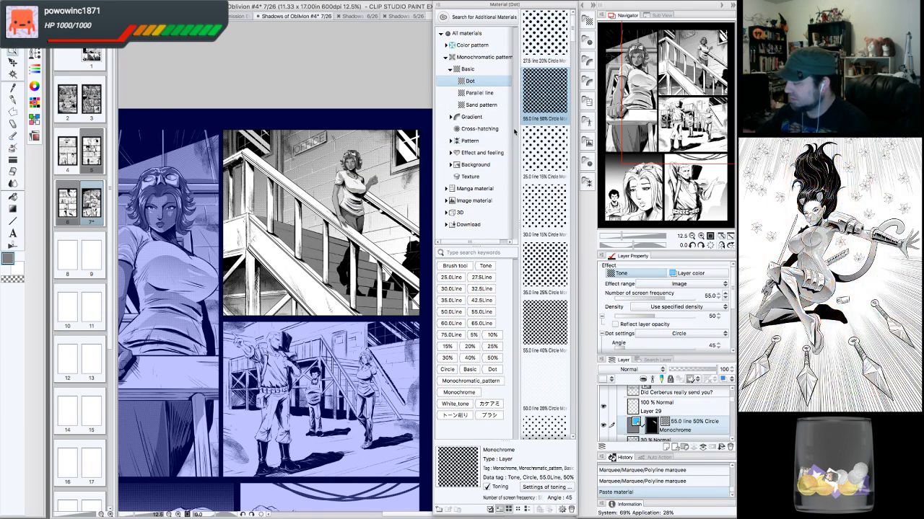
{"action": "left_click", "coordinate": [589, 22]}
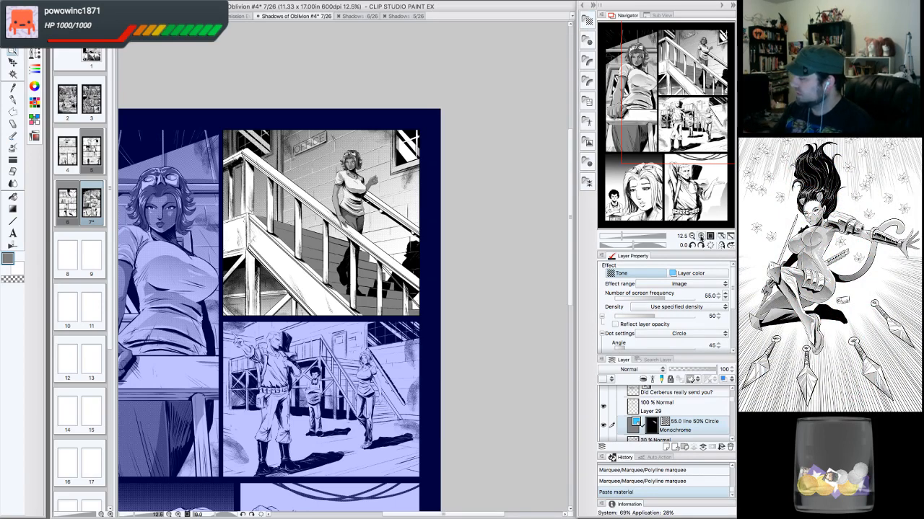
- Change the tone's dot shape to Noise
{"action": "left_click", "coordinate": [700, 236]}
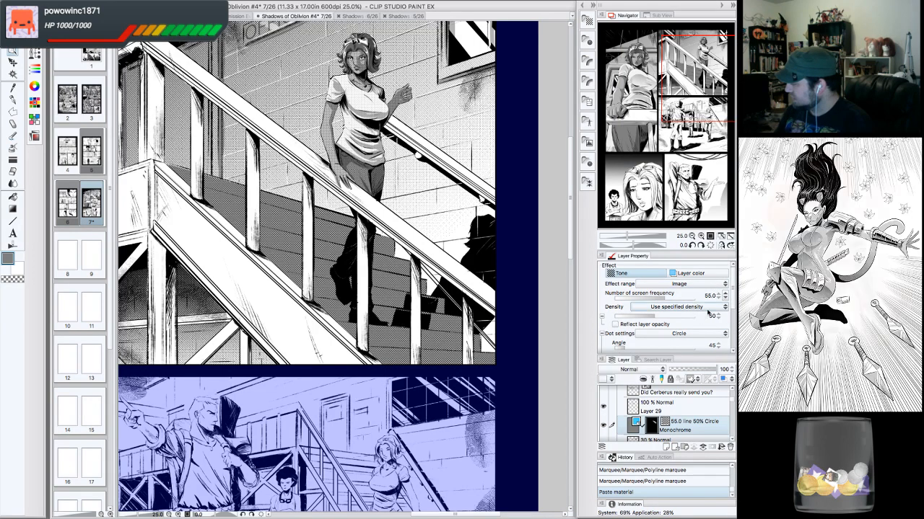
{"action": "left_click", "coordinate": [704, 334]}
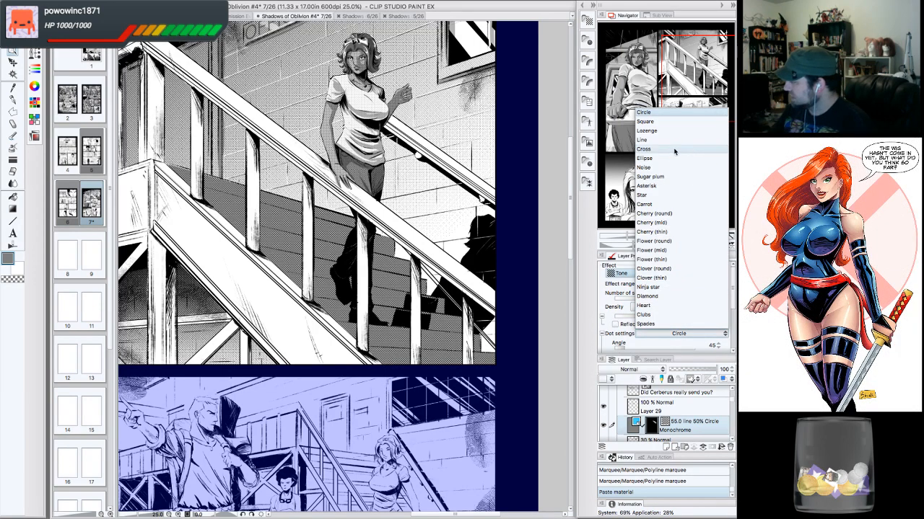
{"action": "left_click", "coordinate": [660, 168]}
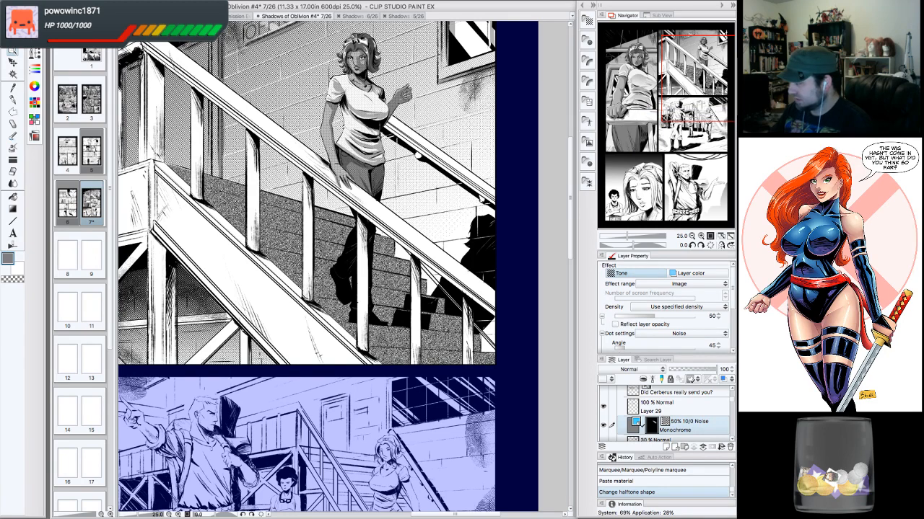
- Lower the tone density to 20
{"action": "left_click", "coordinate": [691, 236]}
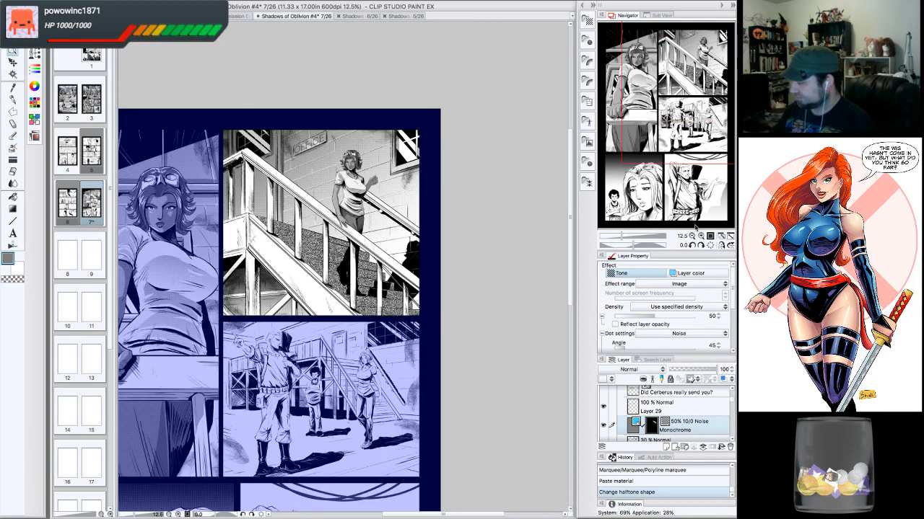
{"action": "left_click", "coordinate": [700, 236]}
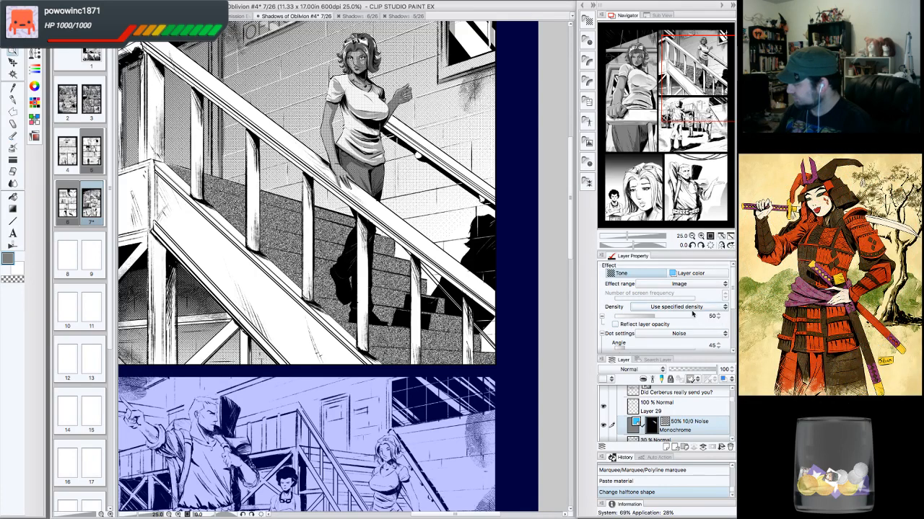
{"action": "left_click", "coordinate": [718, 318]}
{"action": "left_click", "coordinate": [718, 318]}
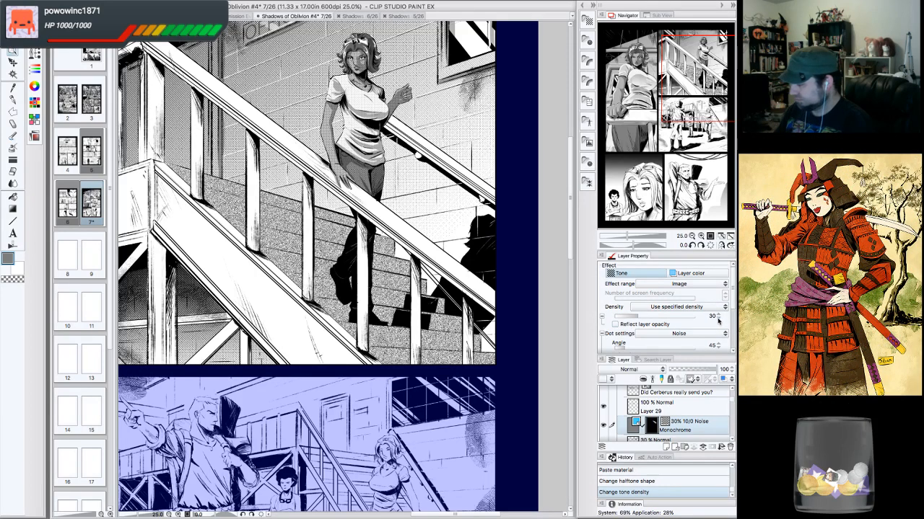
{"action": "left_click", "coordinate": [718, 319]}
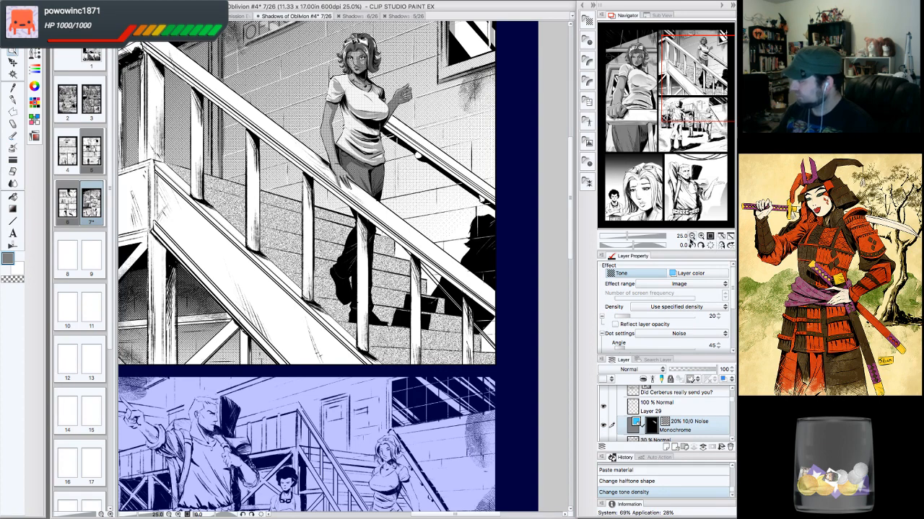
- Change the tone's dot shape to Square
{"action": "left_click", "coordinate": [691, 236]}
{"action": "left_click", "coordinate": [692, 236]}
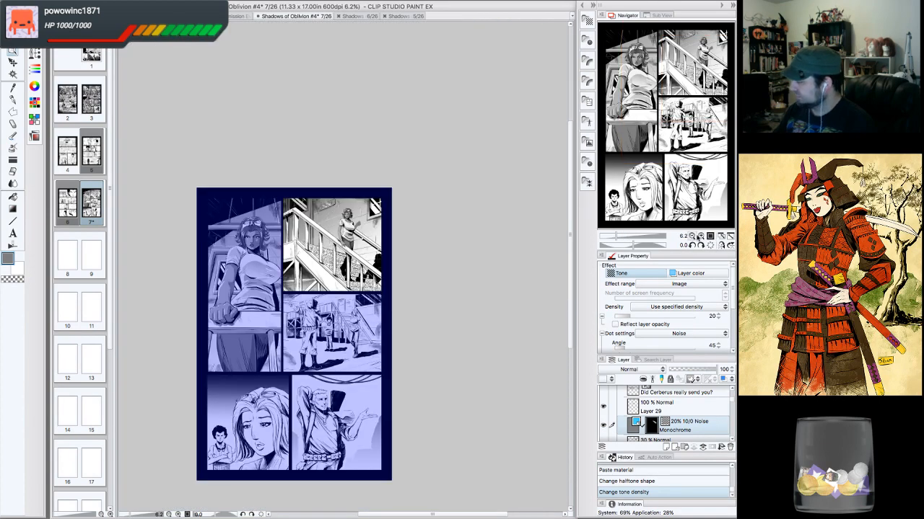
{"action": "left_click", "coordinate": [701, 236]}
{"action": "left_click", "coordinate": [701, 237]}
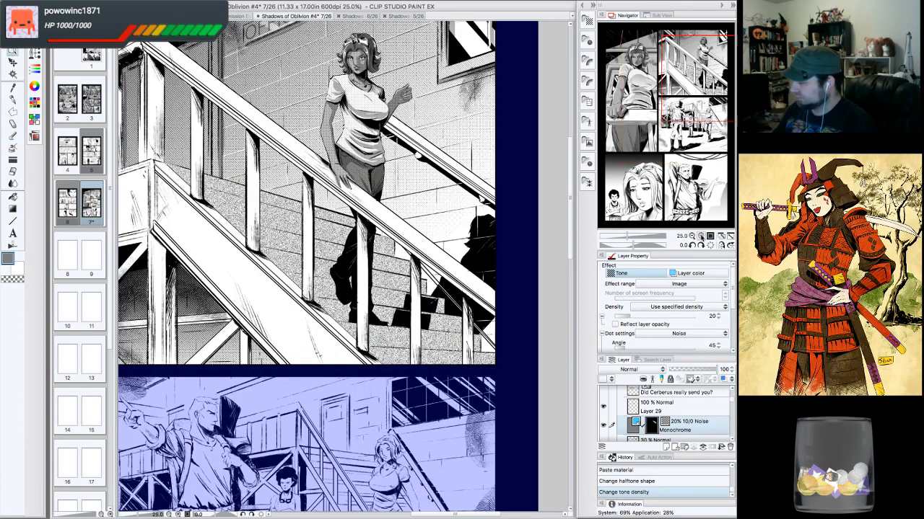
{"action": "left_click", "coordinate": [697, 333]}
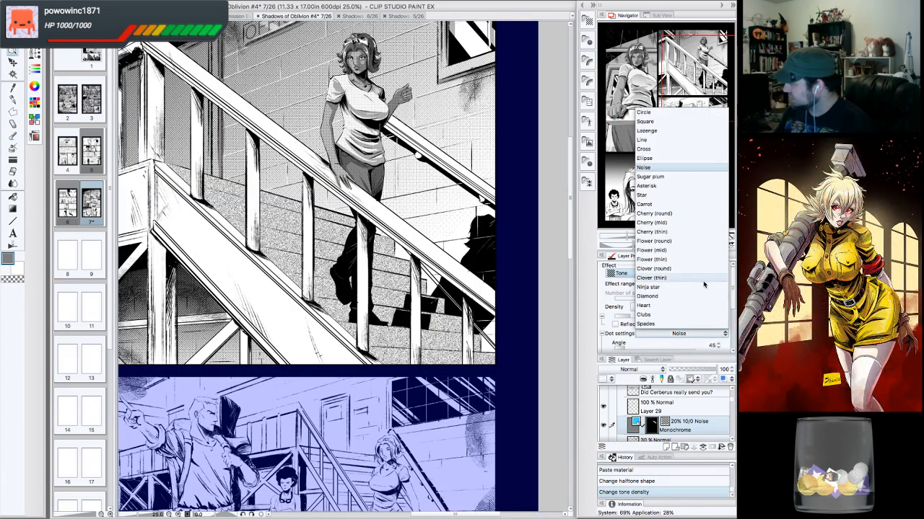
{"action": "left_click", "coordinate": [655, 122]}
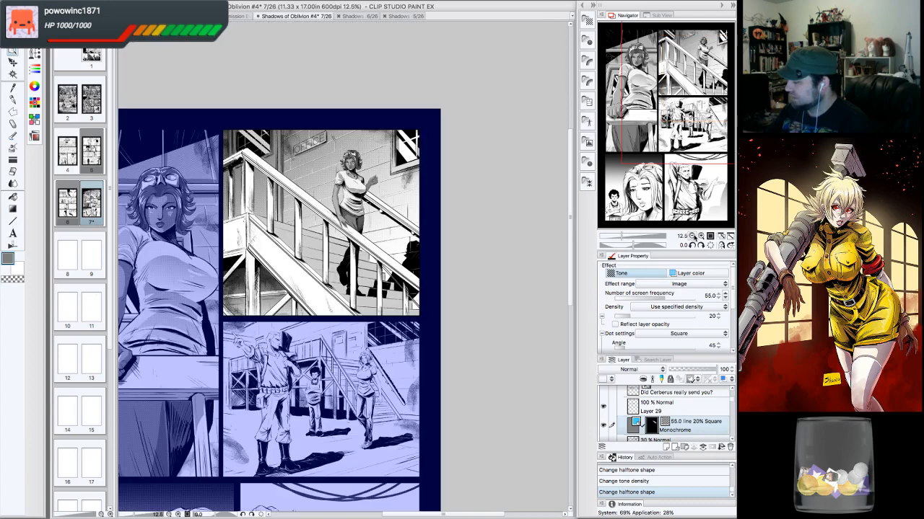
- Compare the stairs panel's new tone at full-page and close-up zoom levels
{"action": "left_click", "coordinate": [691, 235]}
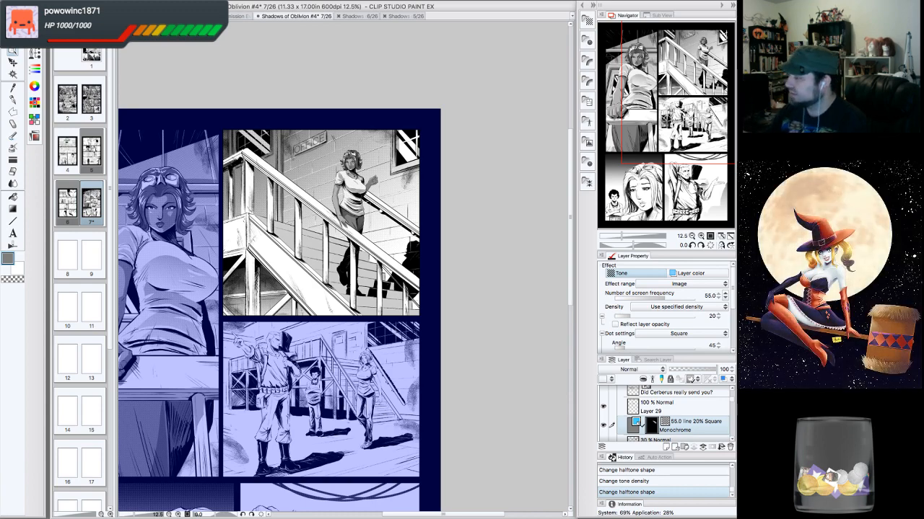
{"action": "left_click_drag", "start_coordinate": [347, 267], "coordinate": [391, 279]}
{"action": "left_click_drag", "start_coordinate": [671, 111], "coordinate": [665, 136]}
{"action": "left_click", "coordinate": [702, 237]}
{"action": "left_click", "coordinate": [692, 236]}
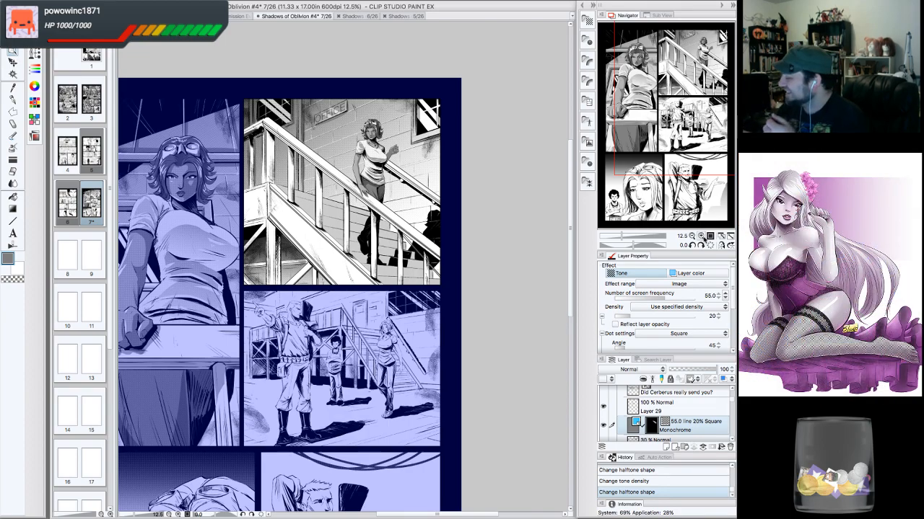
{"action": "left_click", "coordinate": [701, 235]}
{"action": "left_click_drag", "start_coordinate": [689, 105], "coordinate": [688, 99]}
{"action": "left_click_drag", "start_coordinate": [720, 36], "coordinate": [719, 32]}
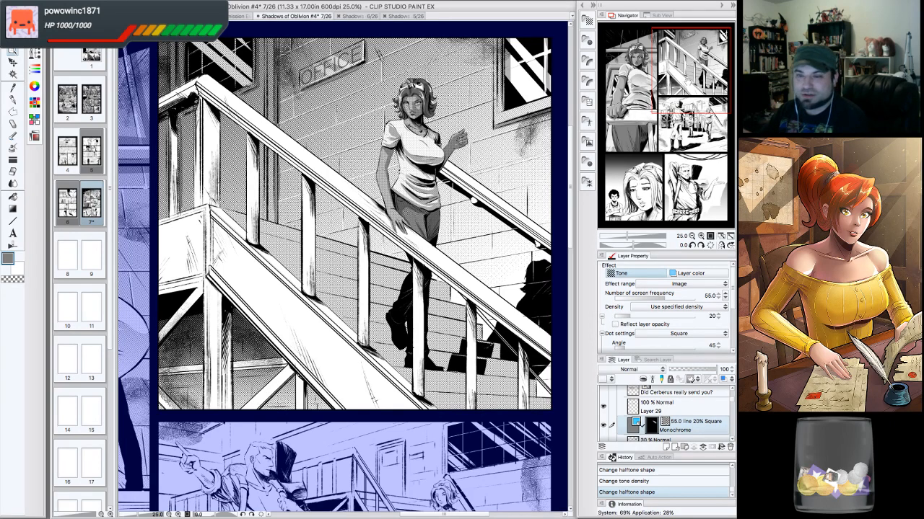
{"action": "left_click", "coordinate": [691, 236]}
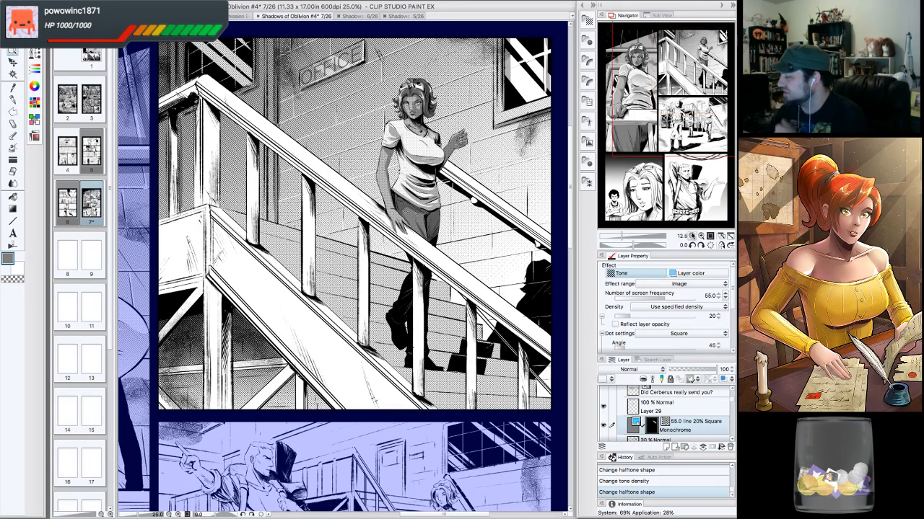
{"action": "left_click_drag", "start_coordinate": [693, 115], "coordinate": [693, 117]}
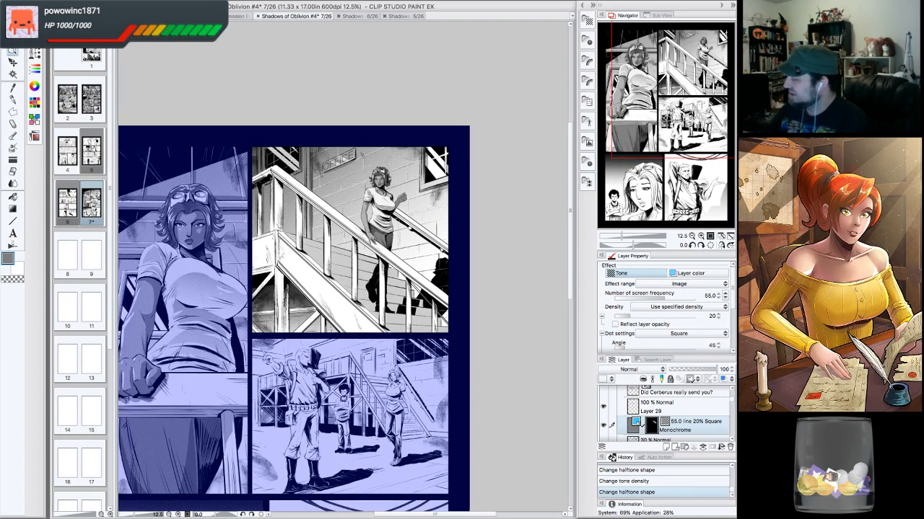
{"action": "left_click", "coordinate": [701, 236]}
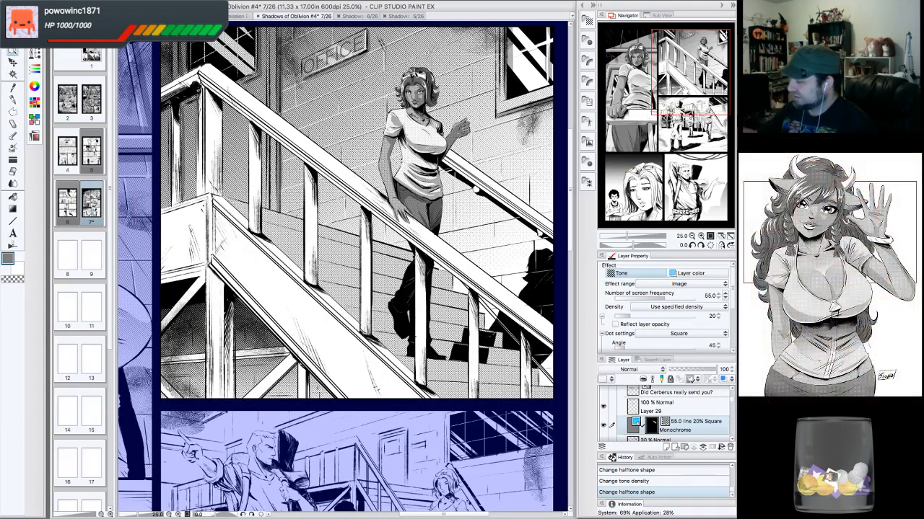
{"action": "left_click_drag", "start_coordinate": [682, 90], "coordinate": [685, 84]}
{"action": "left_click", "coordinate": [691, 236]}
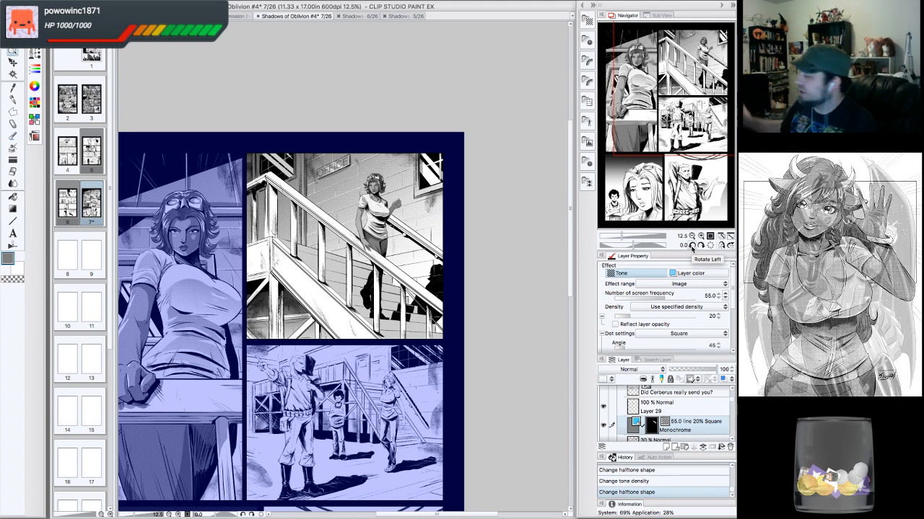
{"action": "left_click", "coordinate": [701, 236]}
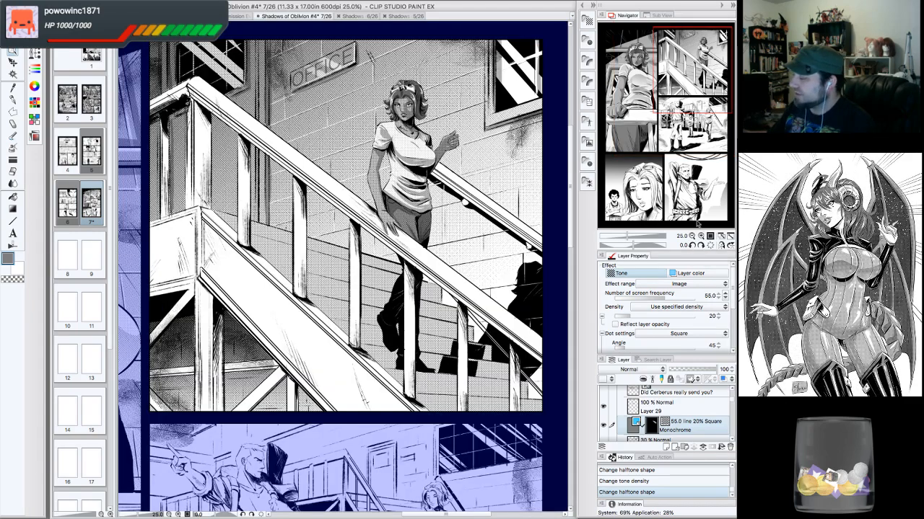
{"action": "left_click_drag", "start_coordinate": [693, 95], "coordinate": [698, 98]}
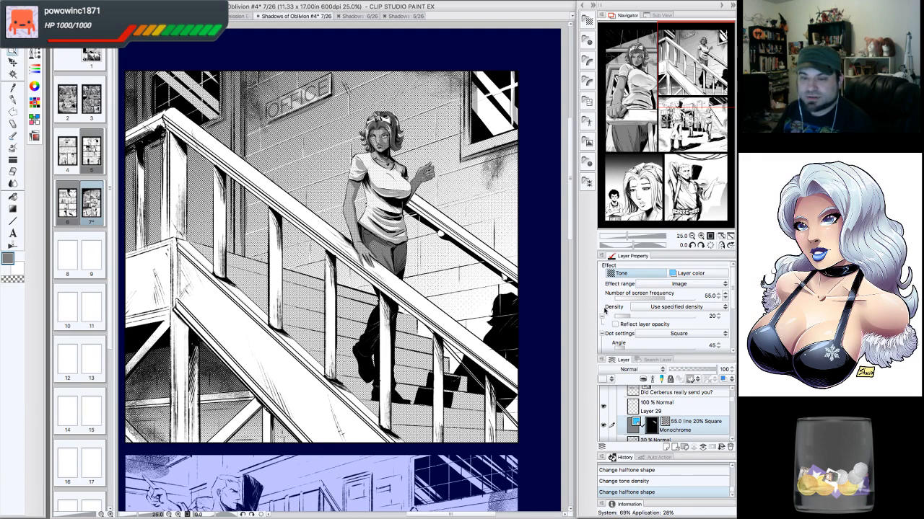
{"action": "left_click_drag", "start_coordinate": [695, 84], "coordinate": [694, 85]}
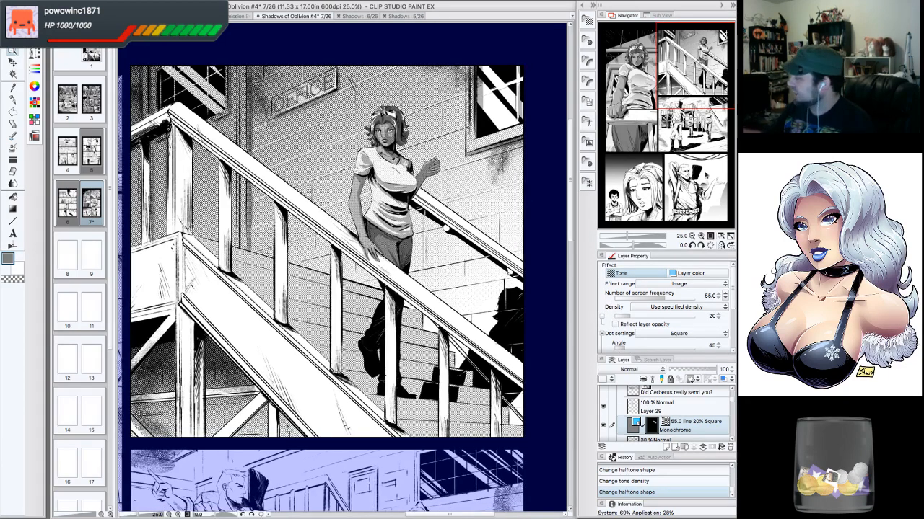
{"action": "left_click", "coordinate": [692, 236]}
{"action": "left_click_drag", "start_coordinate": [707, 138], "coordinate": [700, 145]}
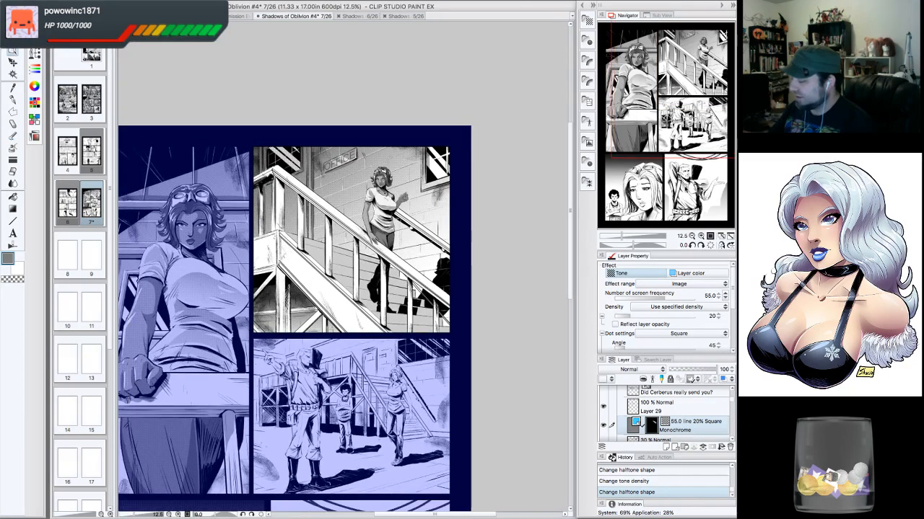
{"action": "left_click", "coordinate": [701, 236]}
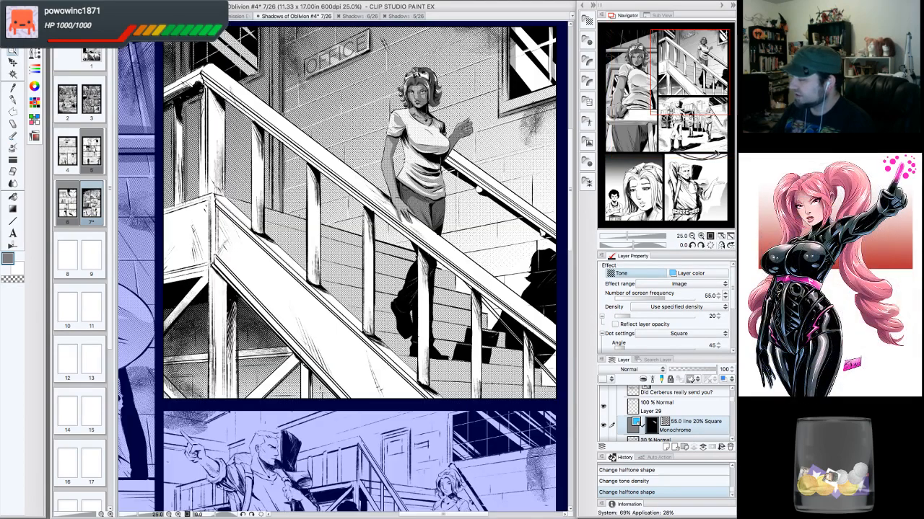
{"action": "left_click_drag", "start_coordinate": [712, 176], "coordinate": [704, 75]}
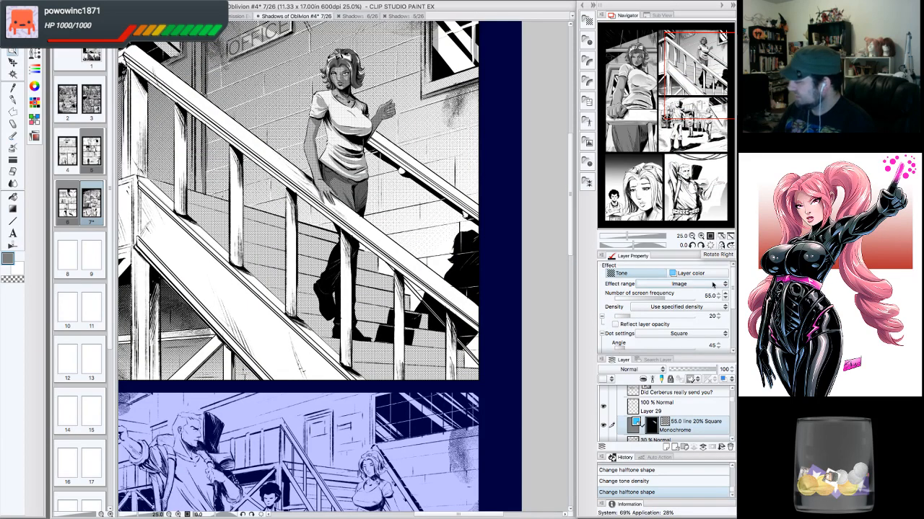
- Try a tone density of 10, then set it back to 20
{"action": "left_click", "coordinate": [718, 320]}
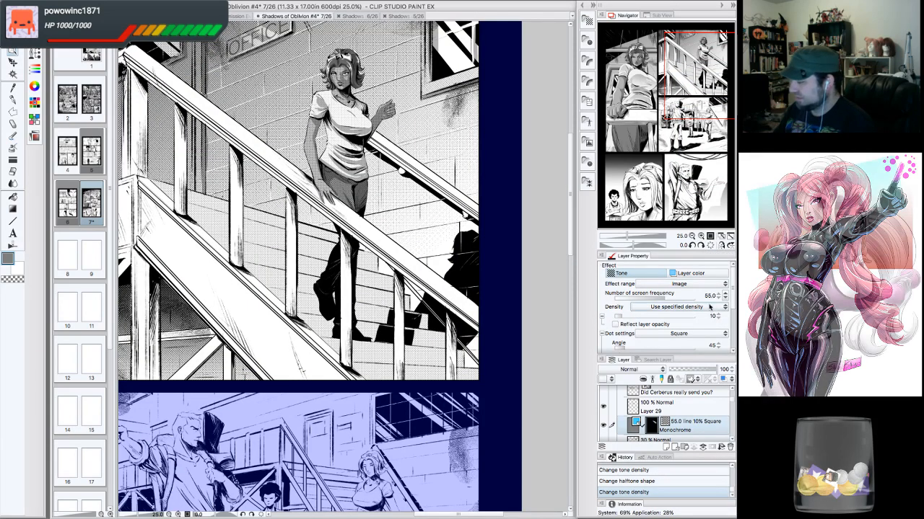
{"action": "left_click", "coordinate": [691, 236]}
{"action": "left_click", "coordinate": [692, 236]}
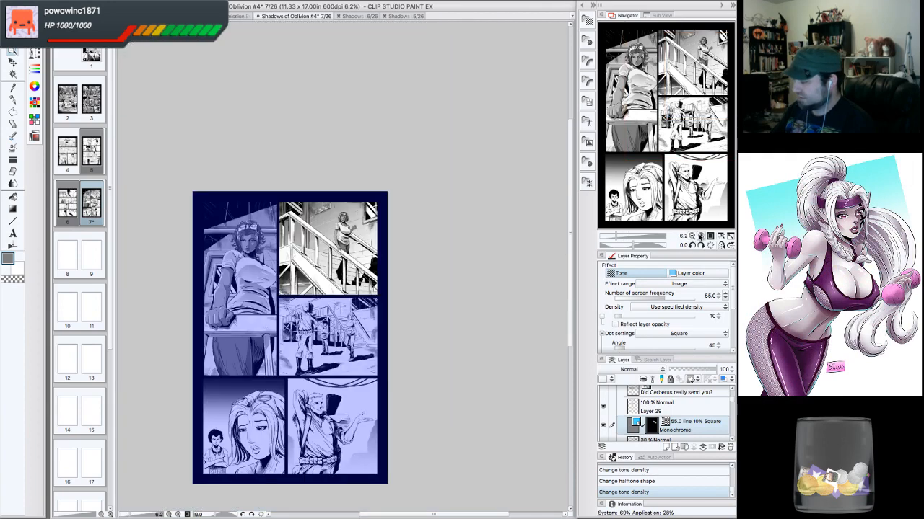
{"action": "left_click", "coordinate": [700, 237]}
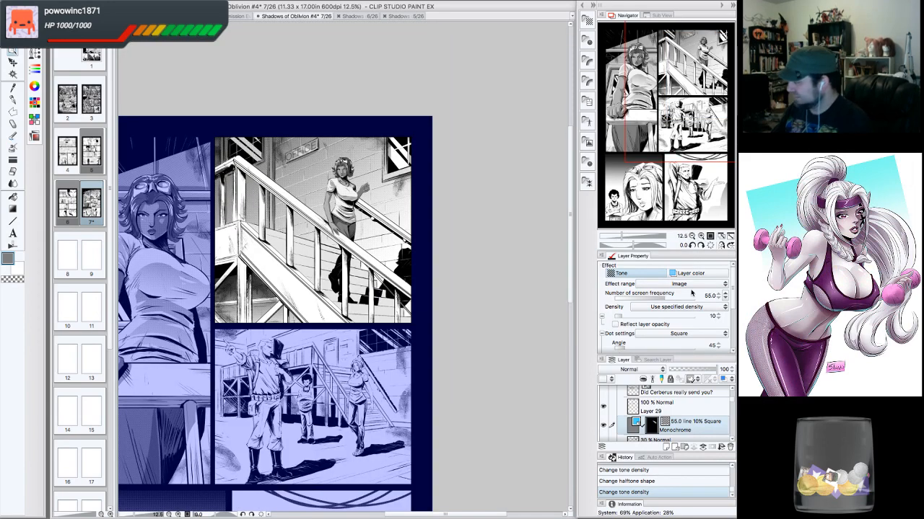
{"action": "left_click", "coordinate": [718, 316]}
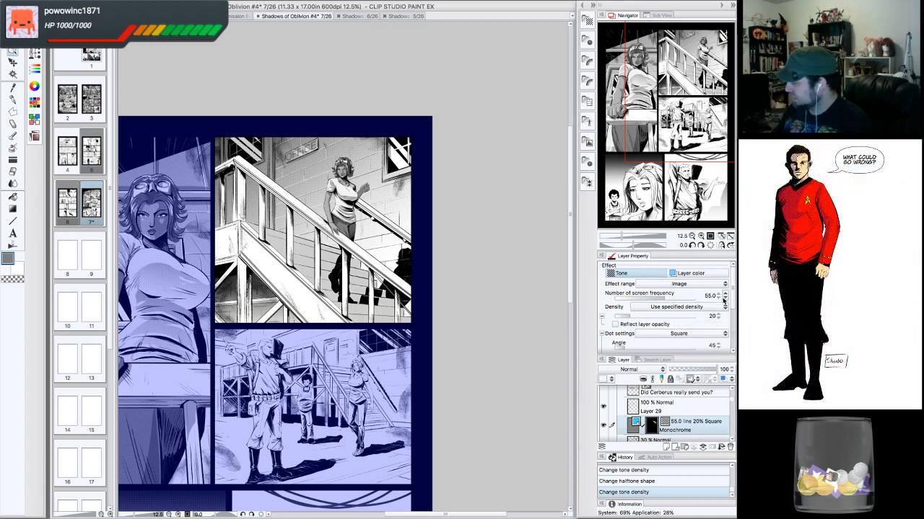
- Raise the tone's screen frequency to 60.0 lines
{"action": "left_click", "coordinate": [724, 297]}
{"action": "left_click", "coordinate": [722, 363]}
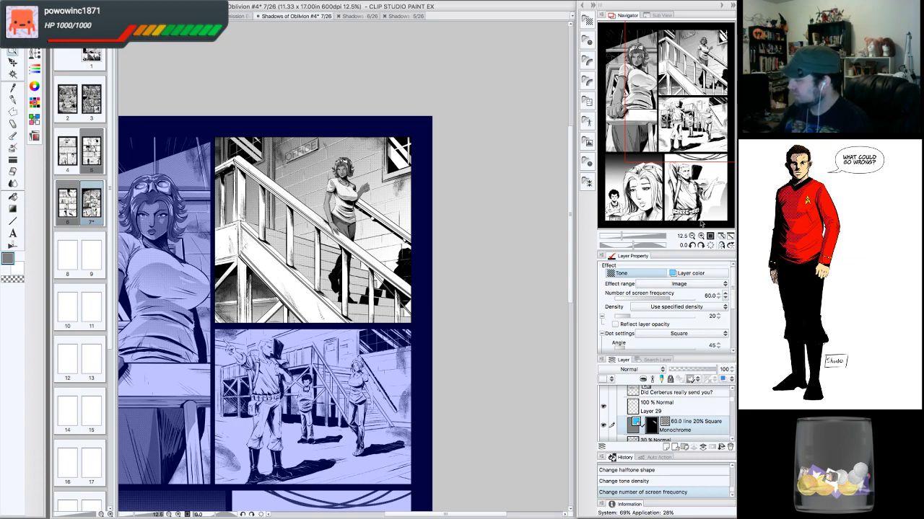
{"action": "left_click", "coordinate": [701, 235]}
{"action": "left_click_drag", "start_coordinate": [710, 134], "coordinate": [705, 62]}
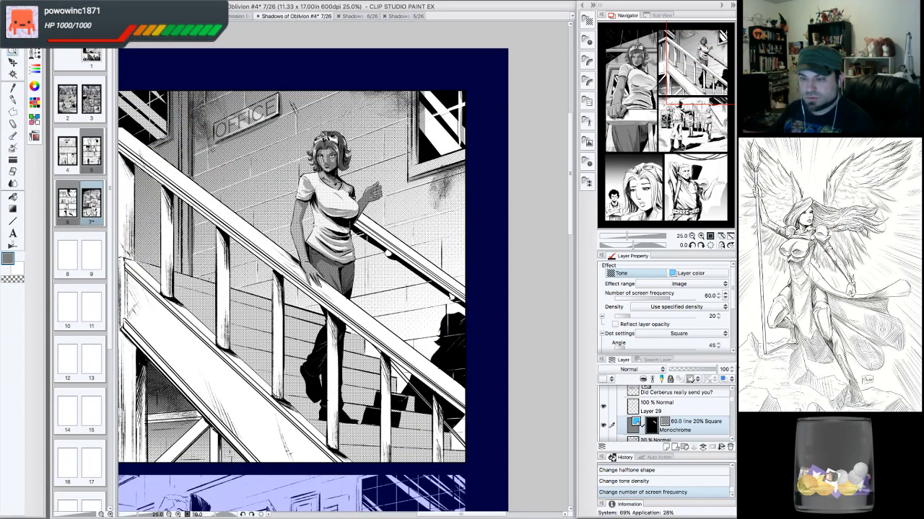
- Fill a small lasso selection beside the woman's raised arm on the tone layer, then deselect
{"action": "left_click", "coordinate": [701, 245]}
{"action": "left_click", "coordinate": [701, 246]}
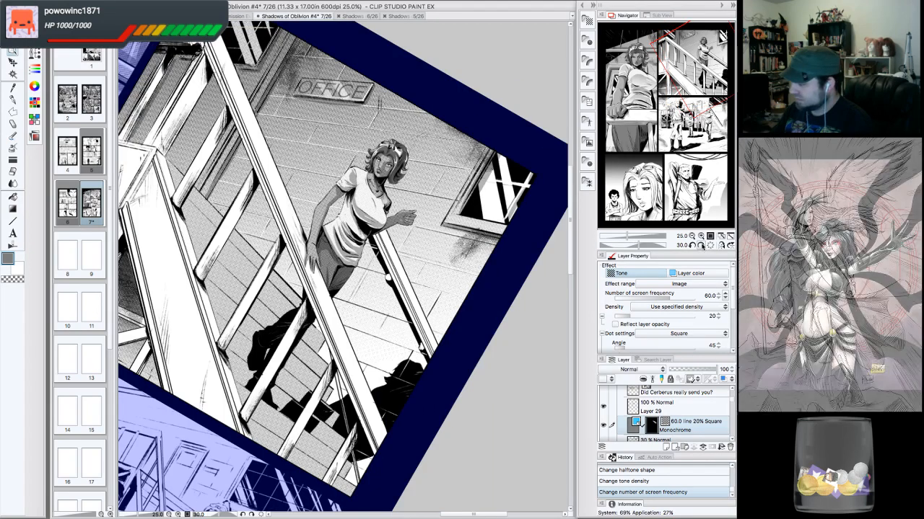
{"action": "left_click", "coordinate": [700, 236]}
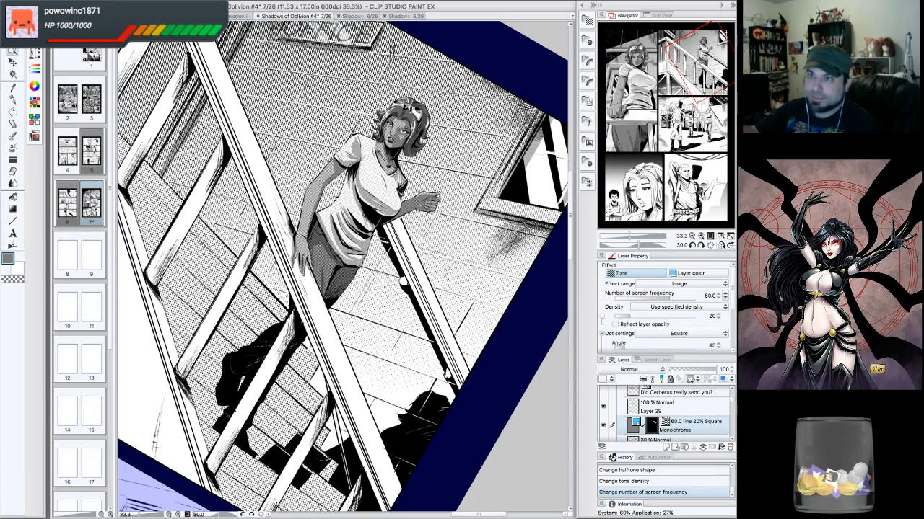
{"action": "left_click", "coordinate": [12, 111]}
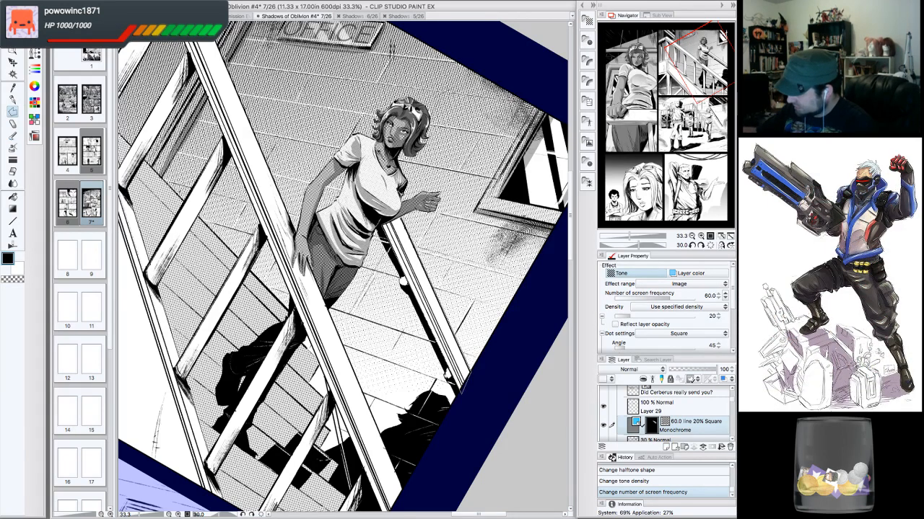
{"action": "left_click_drag", "start_coordinate": [399, 218], "coordinate": [445, 313]}
{"action": "double_click", "coordinate": [384, 224]}
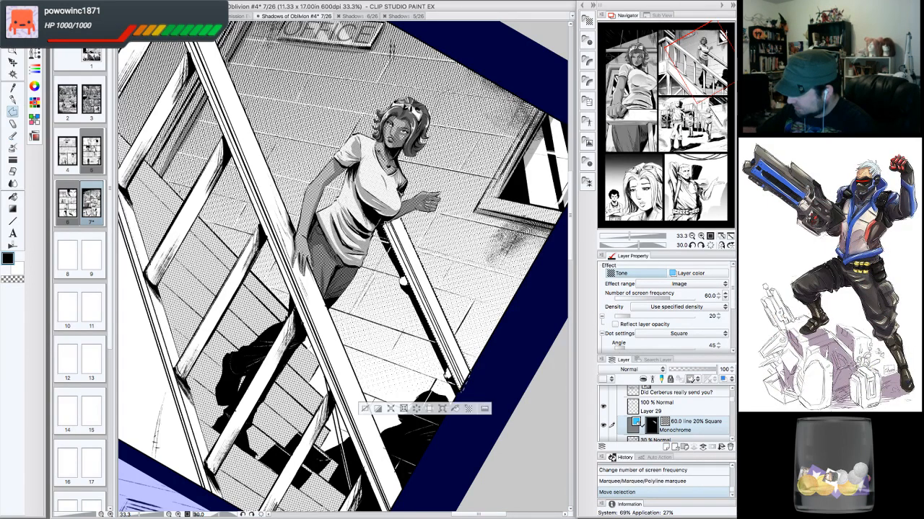
{"action": "left_click", "coordinate": [455, 409]}
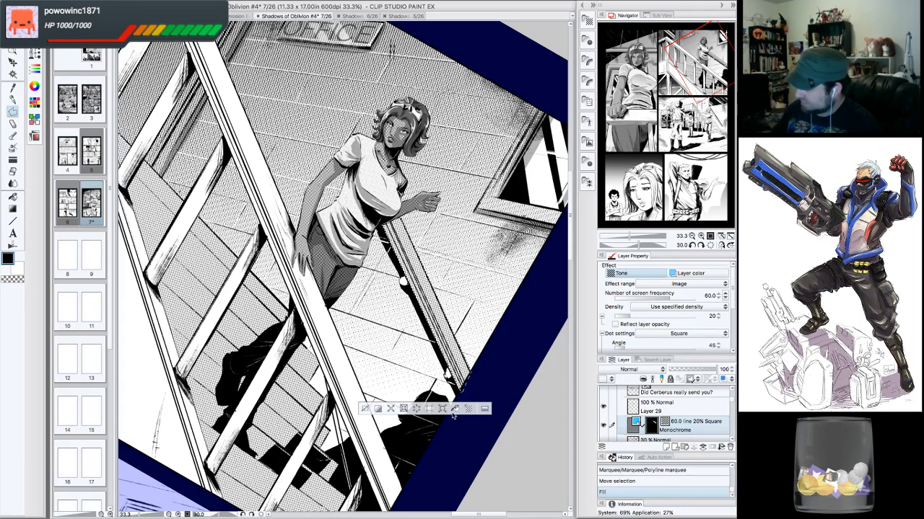
{"action": "left_click", "coordinate": [365, 410]}
{"action": "left_click", "coordinate": [710, 245]}
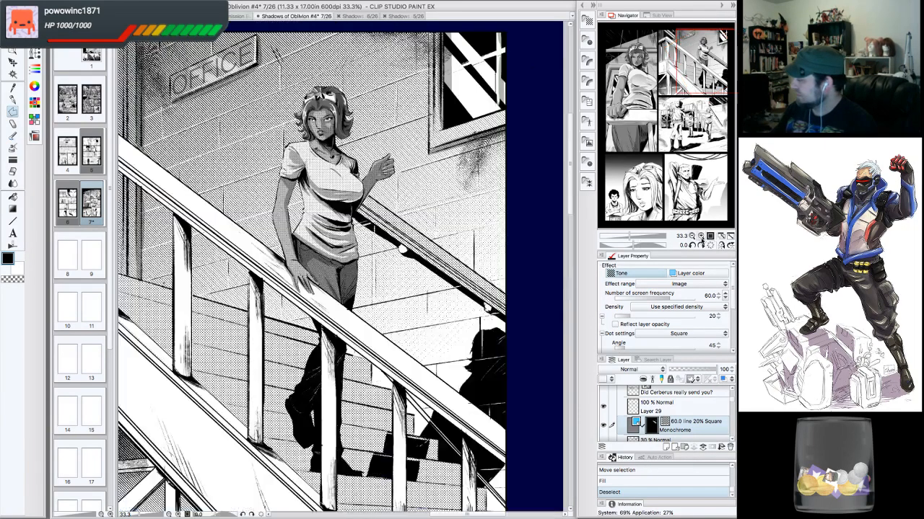
- Fill a polyline selection along the bottom edge of the stairs panel on the tone layer, then deselect
{"action": "left_click", "coordinate": [692, 237]}
{"action": "left_click", "coordinate": [692, 237]}
{"action": "left_click", "coordinate": [692, 237]}
{"action": "left_click_drag", "start_coordinate": [700, 195], "coordinate": [696, 76]}
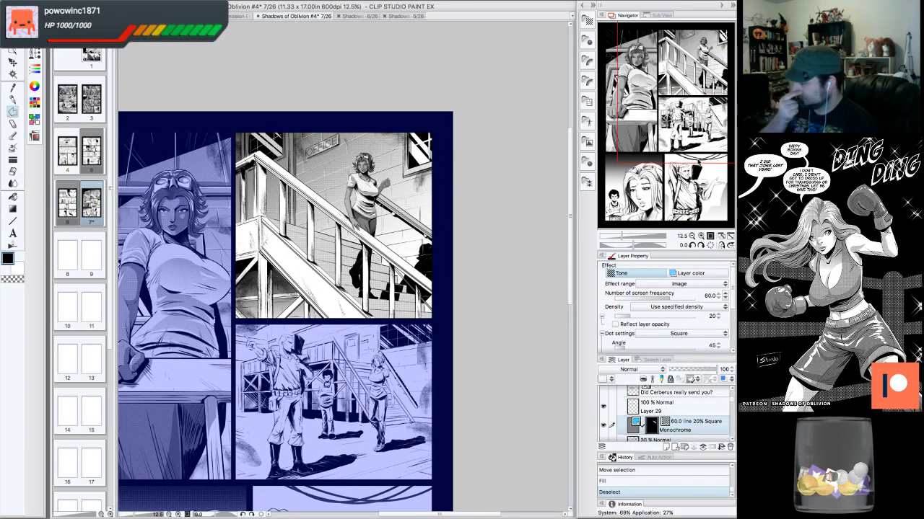
{"action": "left_click", "coordinate": [700, 237]}
{"action": "left_click_drag", "start_coordinate": [702, 145], "coordinate": [668, 90]}
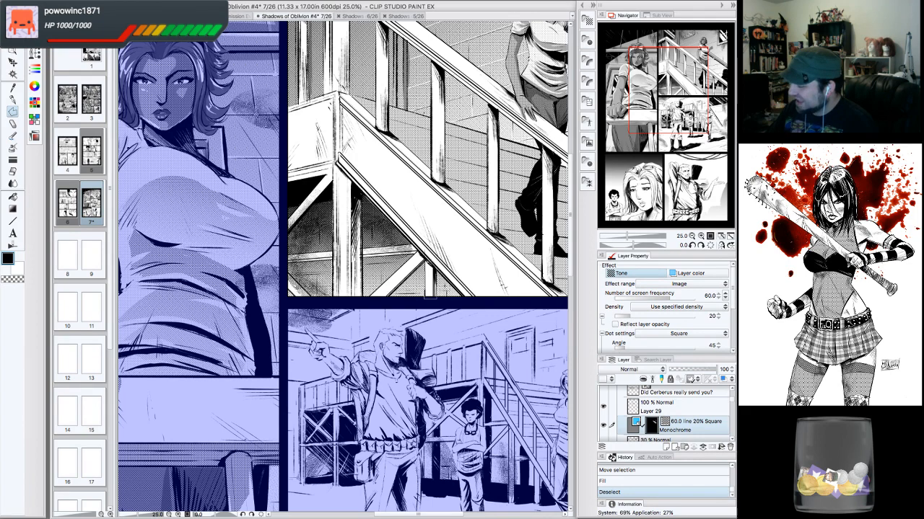
{"action": "left_click", "coordinate": [426, 260]}
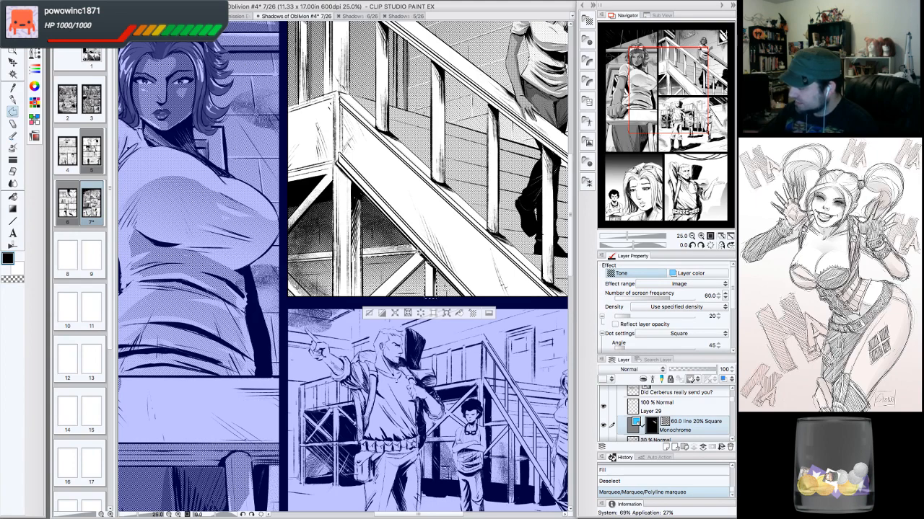
{"action": "left_click", "coordinate": [362, 252]}
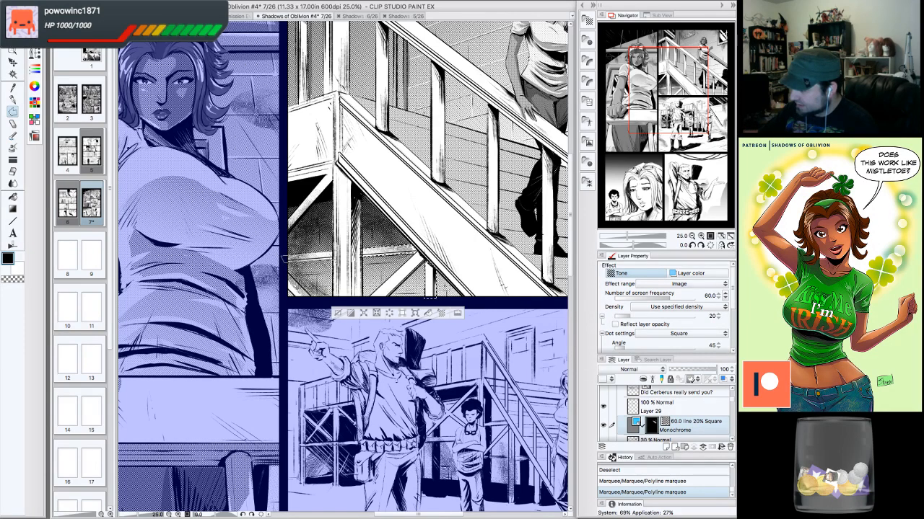
{"action": "left_click", "coordinate": [285, 259]}
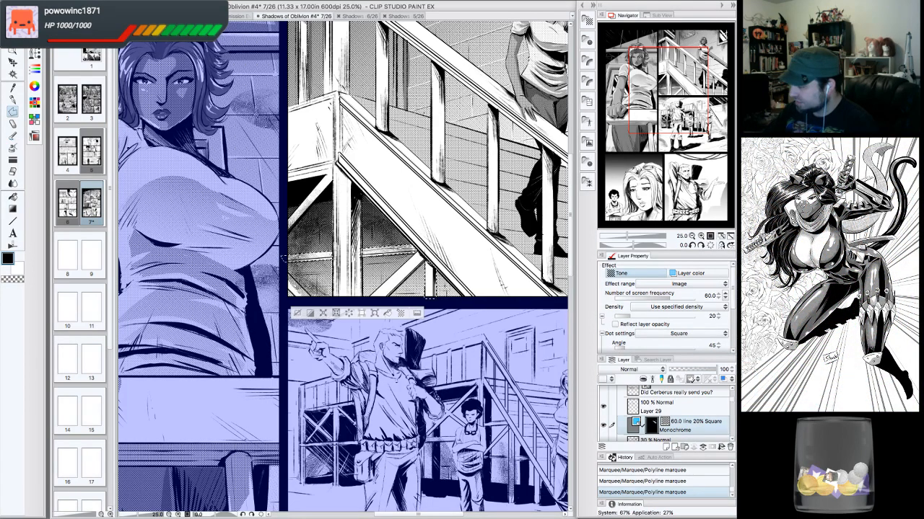
{"action": "left_click_drag", "start_coordinate": [286, 260], "coordinate": [287, 259]}
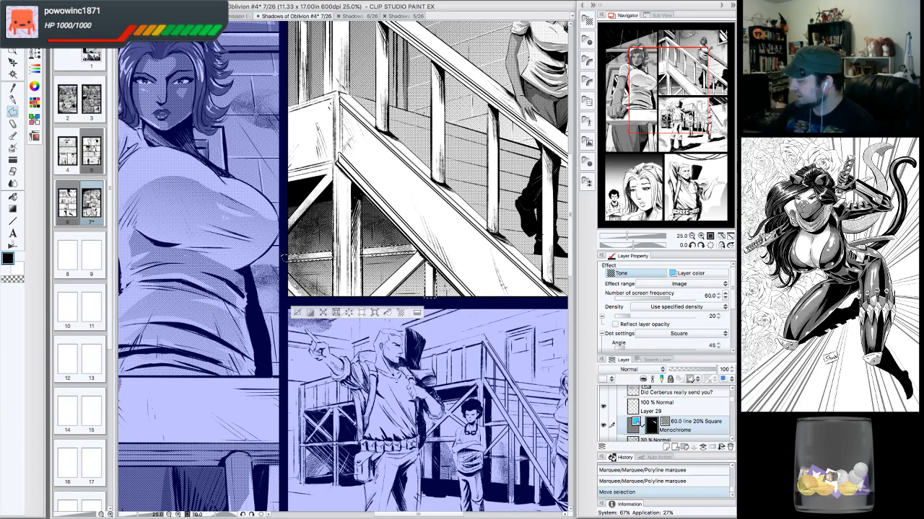
{"action": "key", "text": "ctrl+z"}
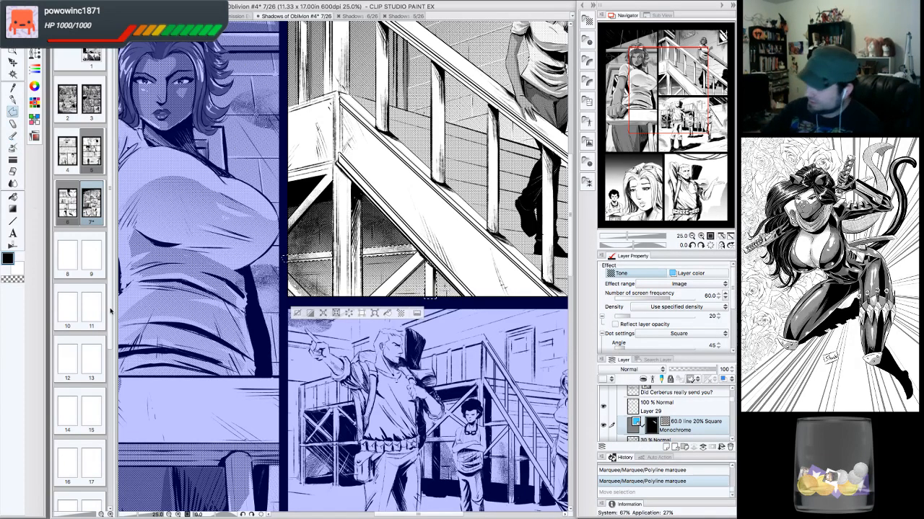
{"action": "left_click", "coordinate": [388, 315]}
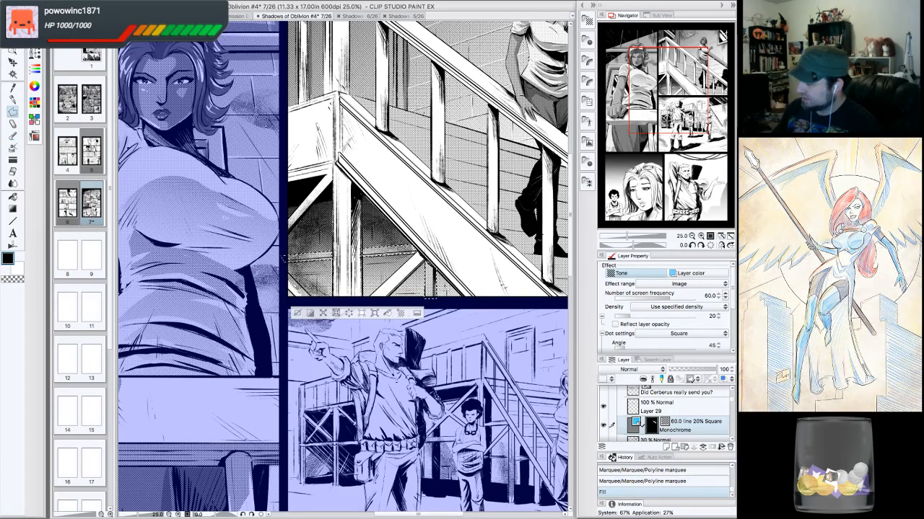
{"action": "left_click", "coordinate": [297, 313]}
- Browse the layer stack to inspect the page's tone layers and folders
{"action": "left_click", "coordinate": [691, 236]}
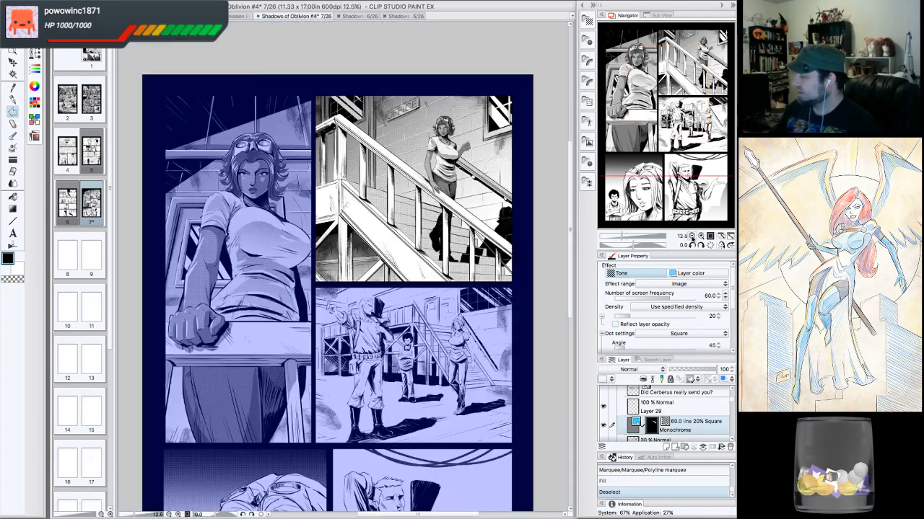
{"action": "left_click", "coordinate": [691, 236]}
{"action": "left_click", "coordinate": [700, 236]}
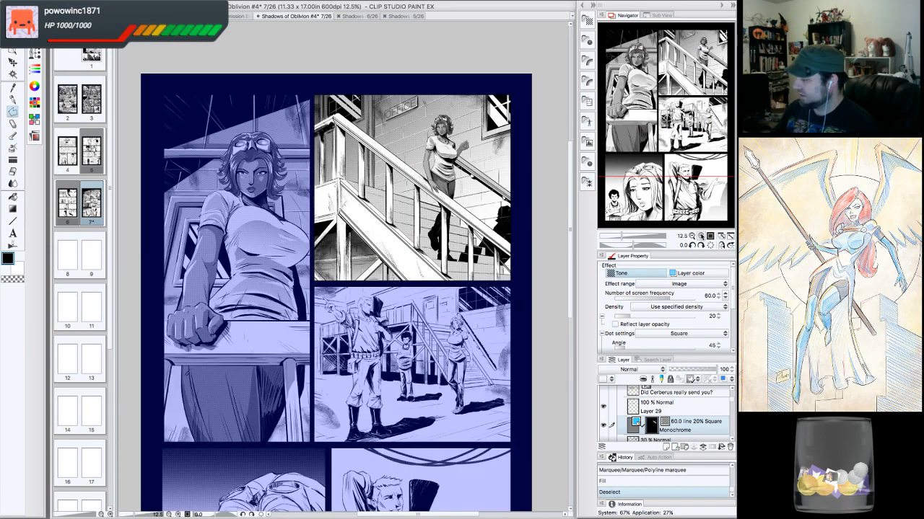
{"action": "mouse_move", "coordinate": [698, 157]}
{"action": "left_mouse_down"}
{"action": "mouse_move", "coordinate": [709, 152]}
{"action": "mouse_move", "coordinate": [702, 159]}
{"action": "left_mouse_up"}
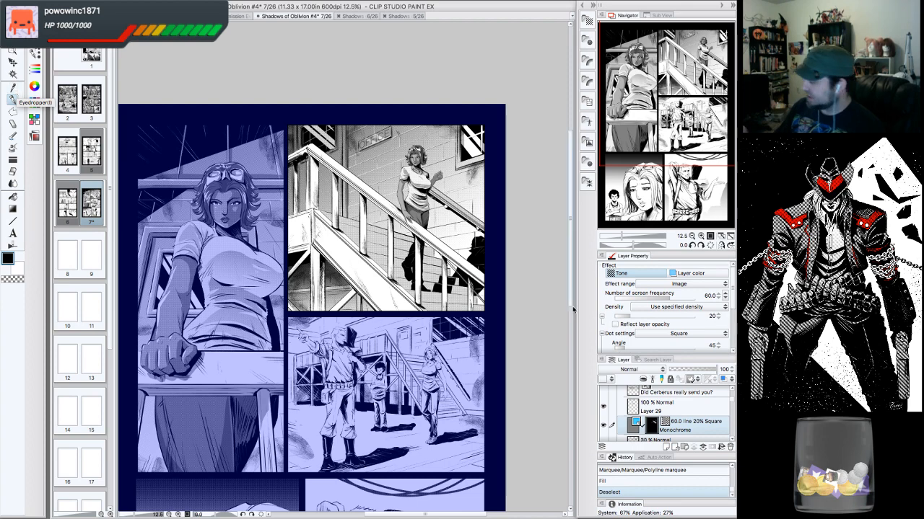
{"action": "scroll", "coordinate": [649, 411], "scroll_direction": "up", "scroll_amount": 5}
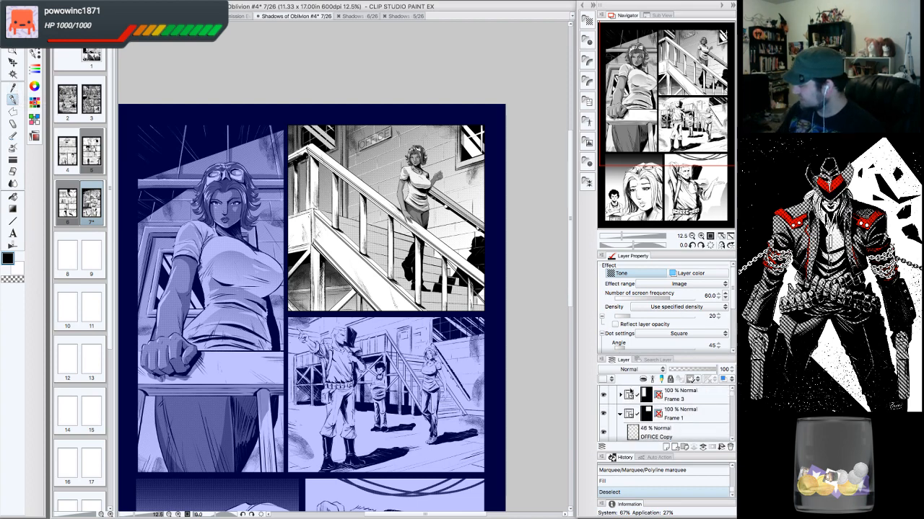
{"action": "left_click", "coordinate": [622, 395]}
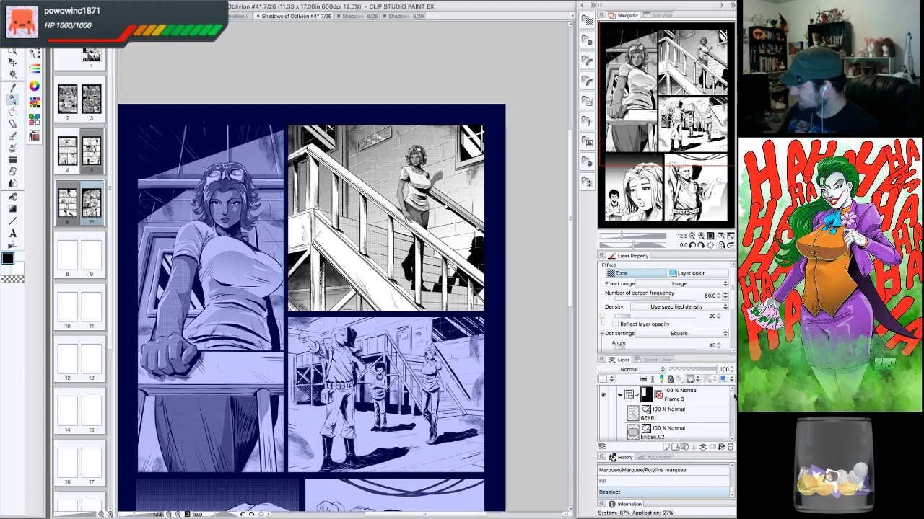
{"action": "scroll", "coordinate": [732, 396], "scroll_direction": "down", "scroll_amount": 6}
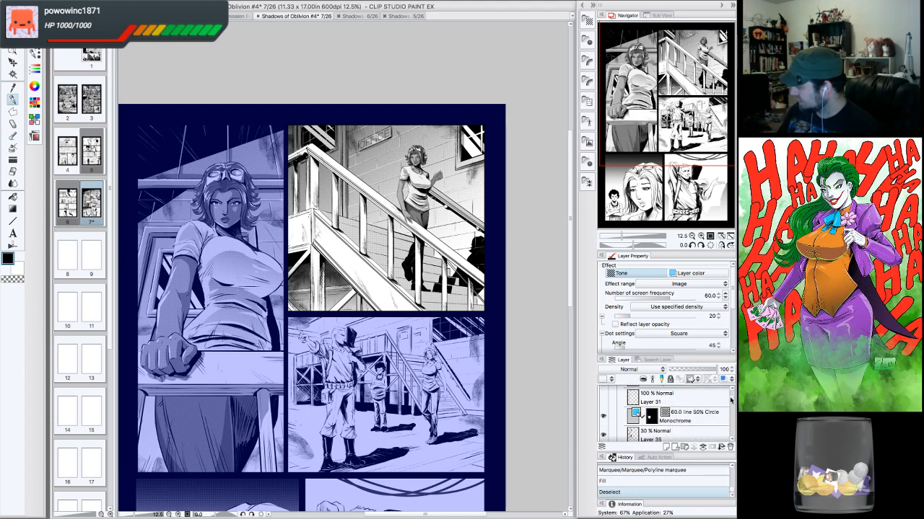
{"action": "left_click", "coordinate": [603, 410]}
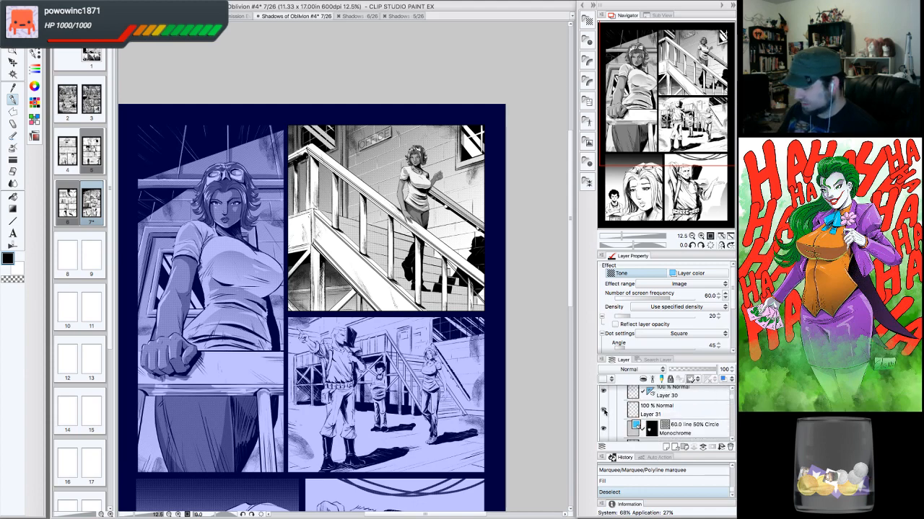
{"action": "left_click", "coordinate": [604, 411]}
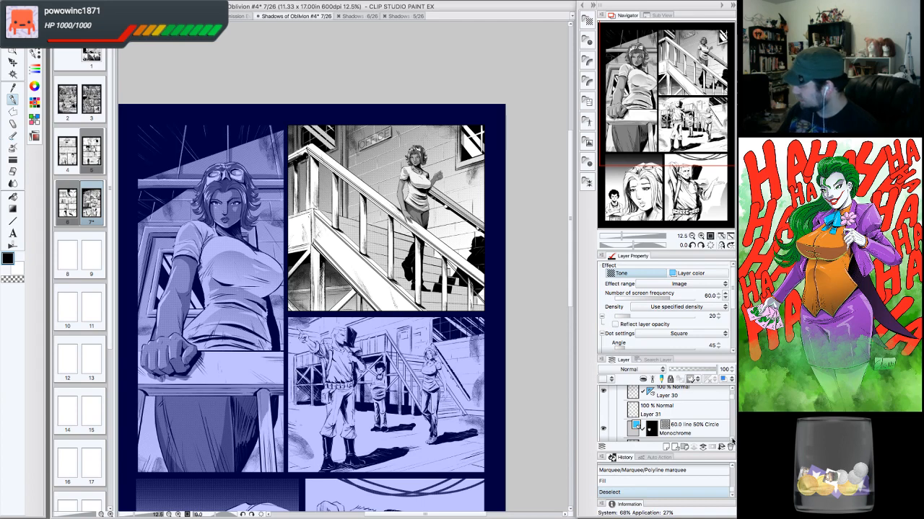
{"action": "scroll", "coordinate": [731, 442], "scroll_direction": "down", "scroll_amount": 3}
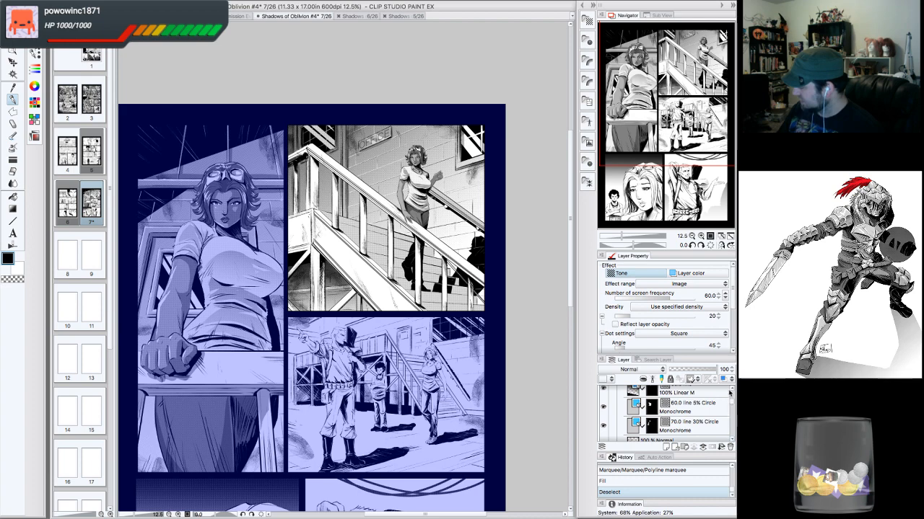
{"action": "scroll", "coordinate": [733, 392], "scroll_direction": "up", "scroll_amount": 2}
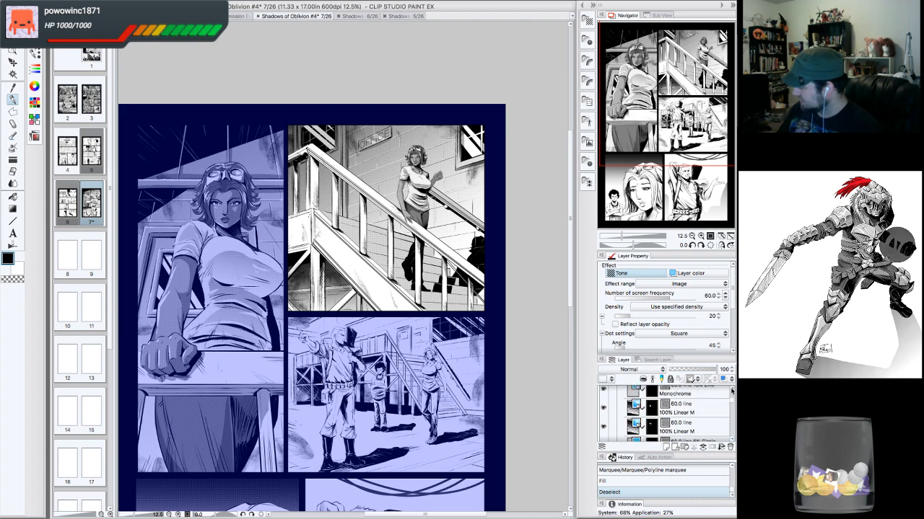
{"action": "scroll", "coordinate": [733, 391], "scroll_direction": "up", "scroll_amount": 3}
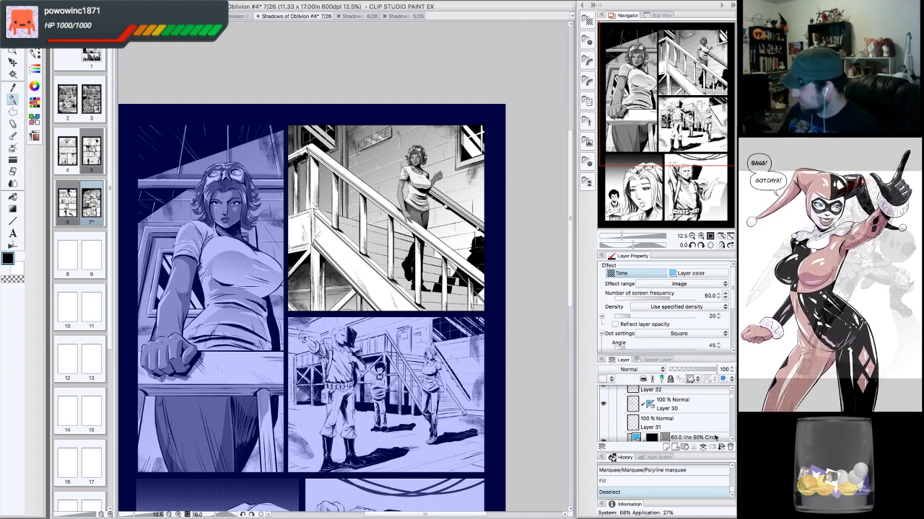
{"action": "scroll", "coordinate": [722, 440], "scroll_direction": "down", "scroll_amount": 5}
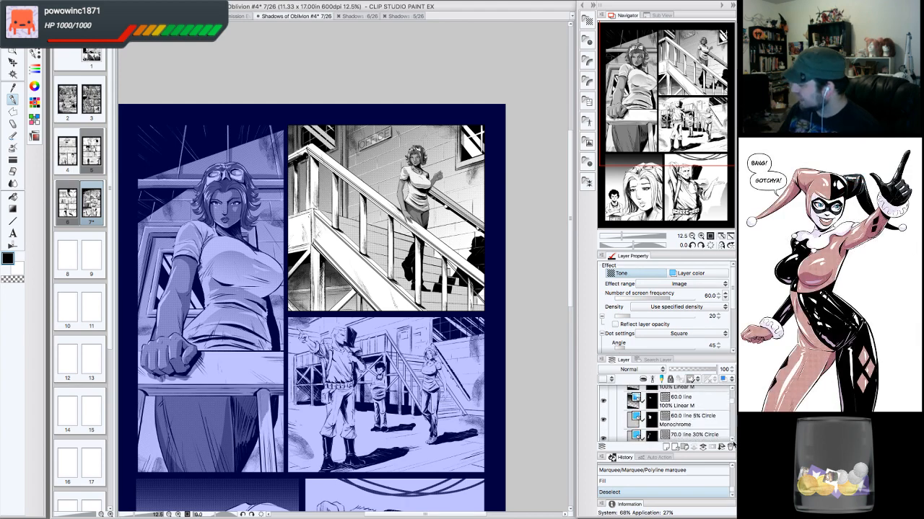
- Try to delete the selected tone layer
{"action": "left_click", "coordinate": [730, 446]}
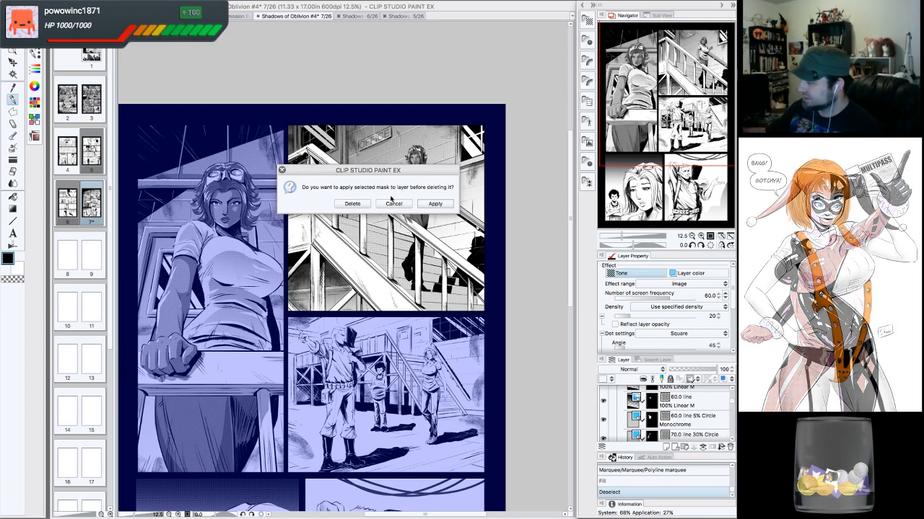
{"action": "left_click", "coordinate": [393, 204]}
- Collapse the Frame 3 folder and select Layer 29
{"action": "scroll", "coordinate": [731, 433], "scroll_direction": "down", "scroll_amount": 2}
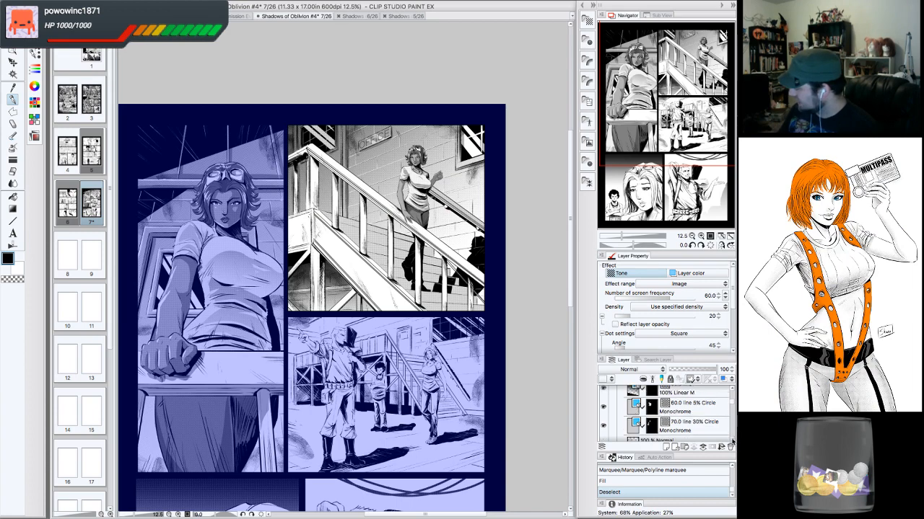
{"action": "scroll", "coordinate": [731, 442], "scroll_direction": "down", "scroll_amount": 4}
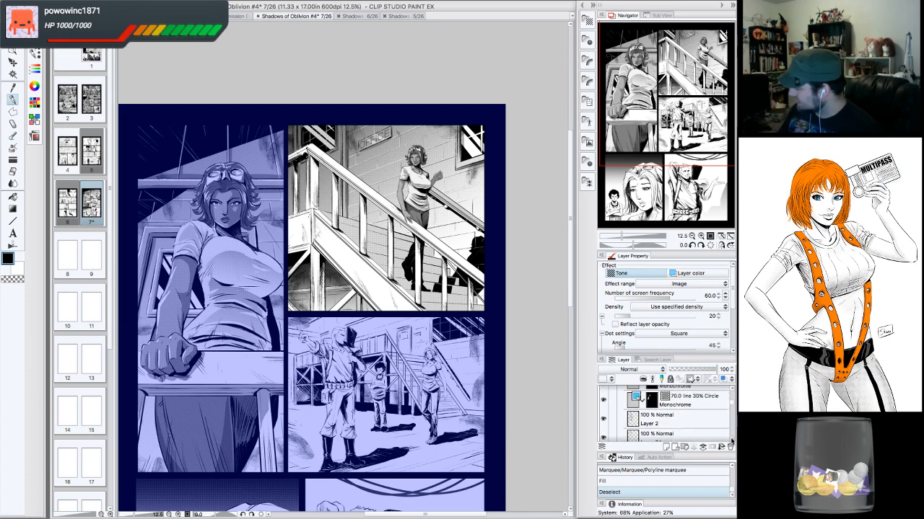
{"action": "scroll", "coordinate": [731, 440], "scroll_direction": "down", "scroll_amount": 6}
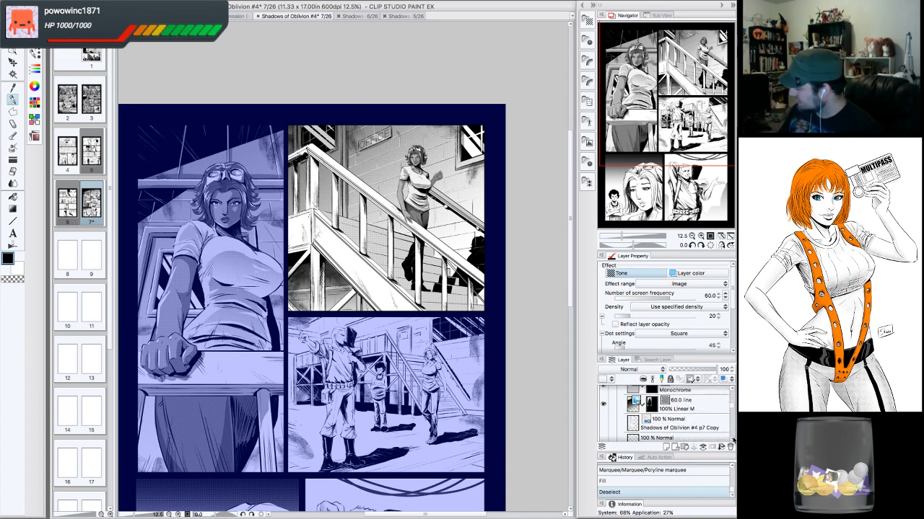
{"action": "scroll", "coordinate": [731, 440], "scroll_direction": "down", "scroll_amount": 2}
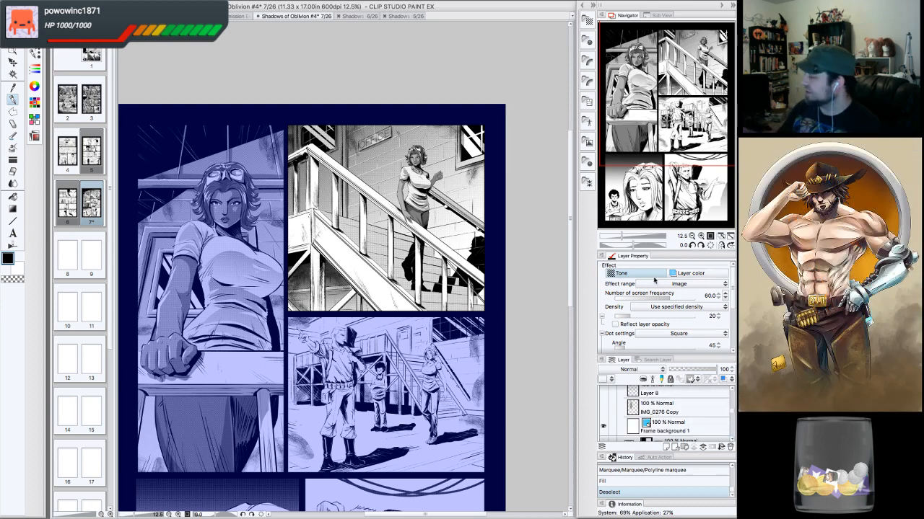
{"action": "scroll", "coordinate": [729, 411], "scroll_direction": "up", "scroll_amount": 5}
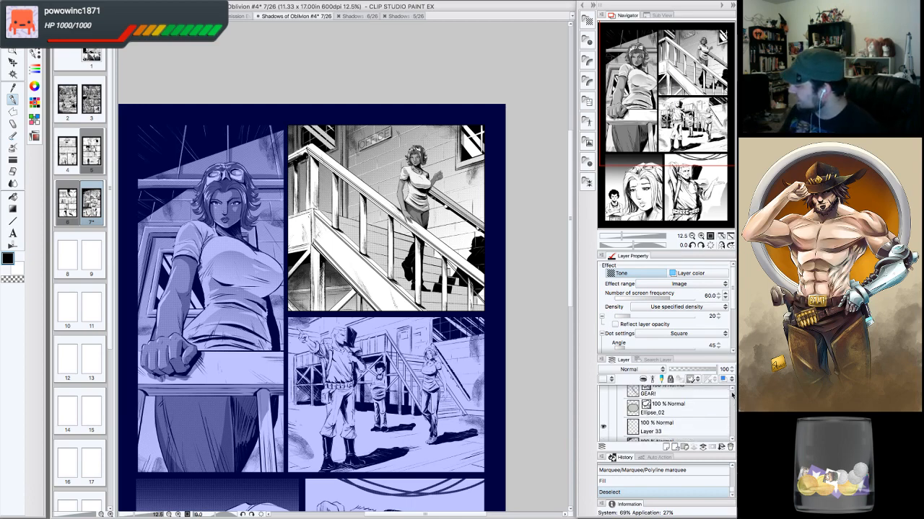
{"action": "left_click", "coordinate": [620, 395]}
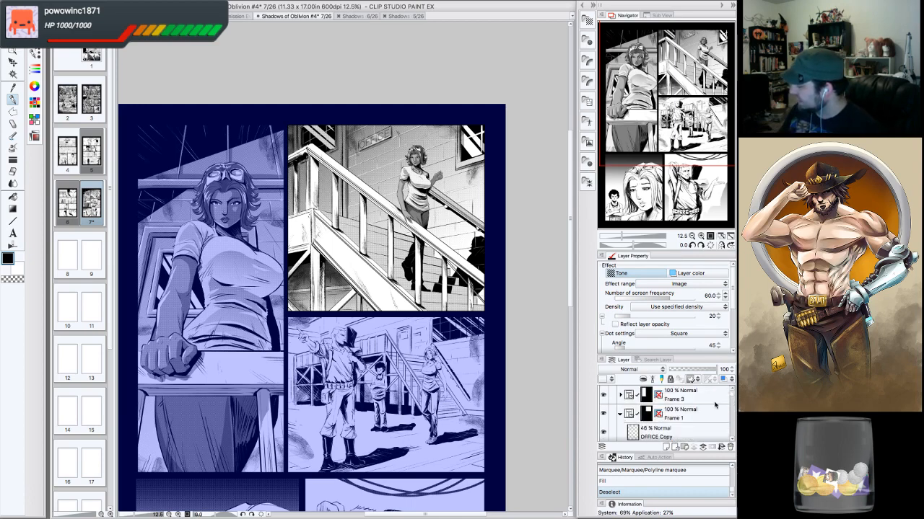
{"action": "scroll", "coordinate": [729, 435], "scroll_direction": "down", "scroll_amount": 3}
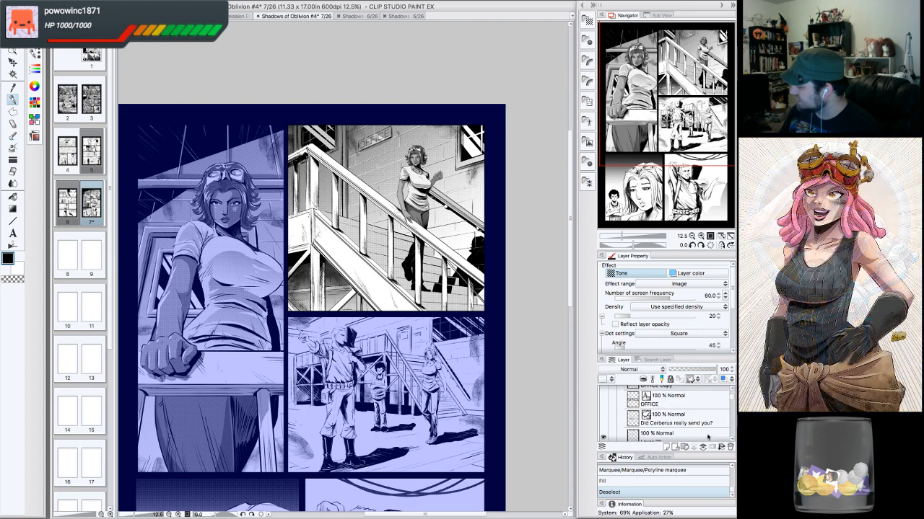
{"action": "left_click", "coordinate": [712, 438]}
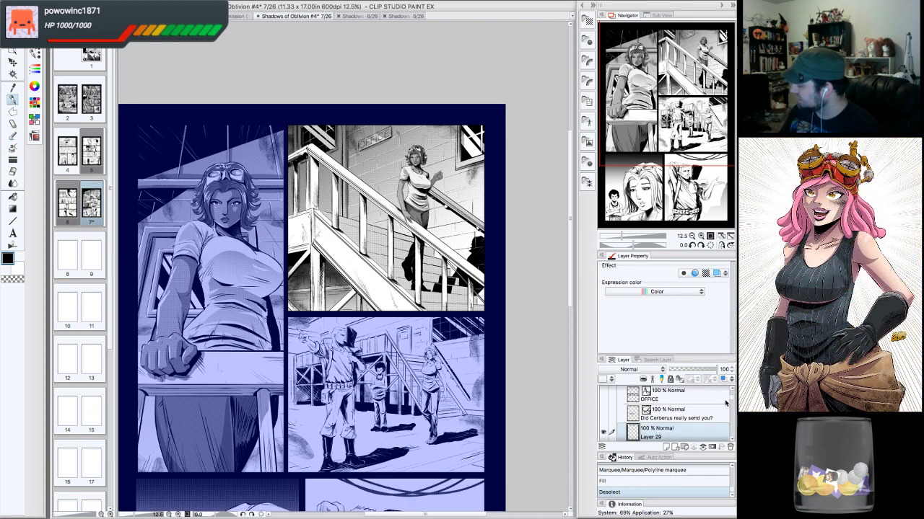
- Toggle Layer 29's visibility and zoom into the stairs panel to compare the tones
{"action": "scroll", "coordinate": [715, 397], "scroll_direction": "down", "scroll_amount": 2}
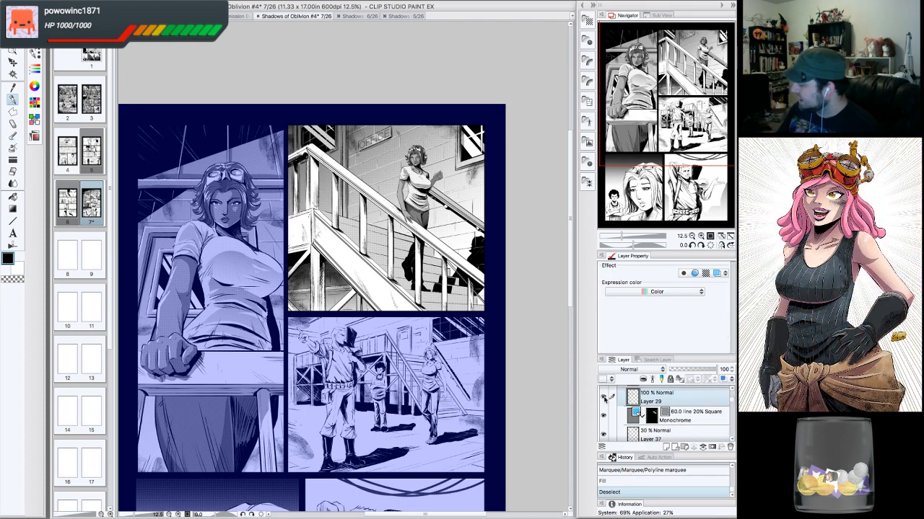
{"action": "left_click", "coordinate": [604, 398]}
{"action": "left_click", "coordinate": [604, 397]}
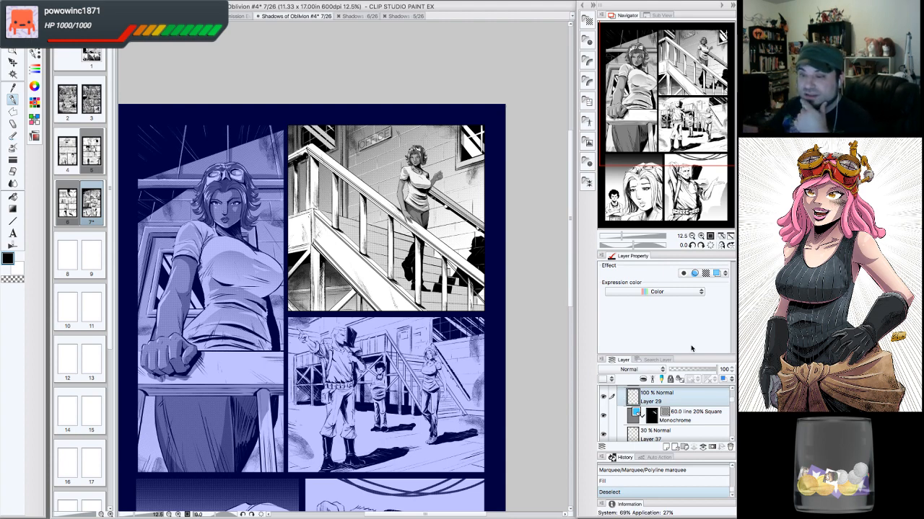
{"action": "left_click_drag", "start_coordinate": [389, 274], "coordinate": [396, 267]}
{"action": "left_click_drag", "start_coordinate": [676, 83], "coordinate": [668, 66]}
{"action": "left_click", "coordinate": [701, 236]}
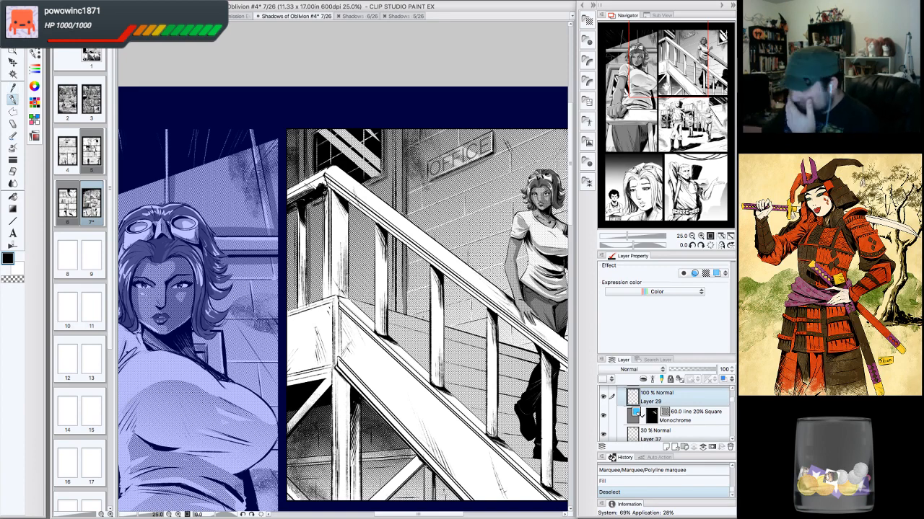
{"action": "left_click_drag", "start_coordinate": [376, 288], "coordinate": [336, 292]}
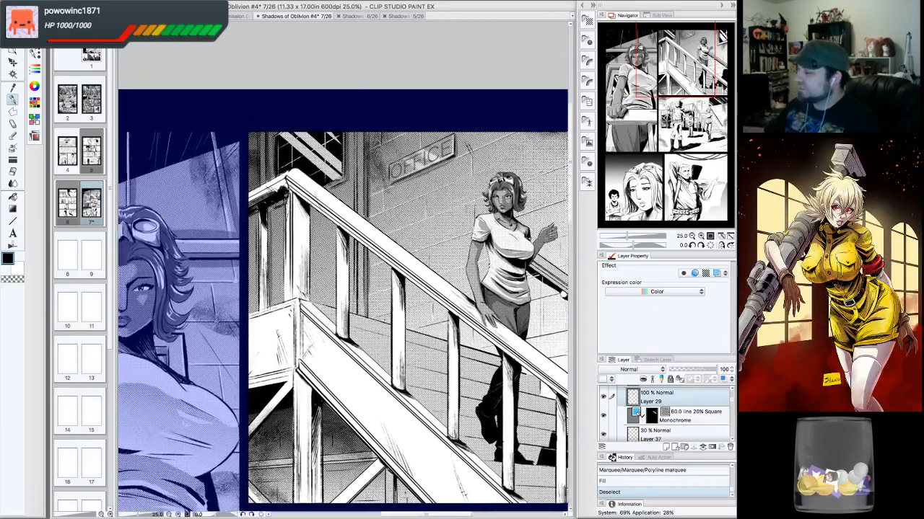
{"action": "left_click_drag", "start_coordinate": [675, 55], "coordinate": [675, 54]}
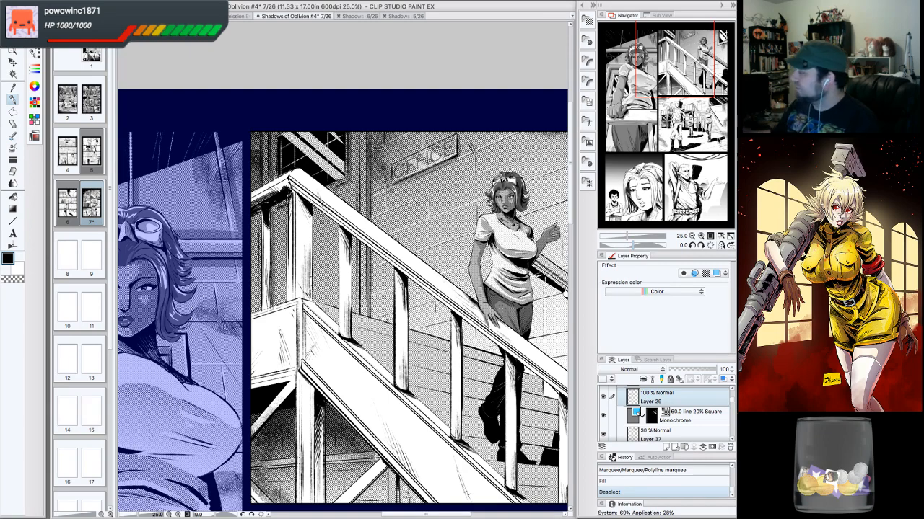
{"action": "left_click_drag", "start_coordinate": [693, 71], "coordinate": [705, 83]}
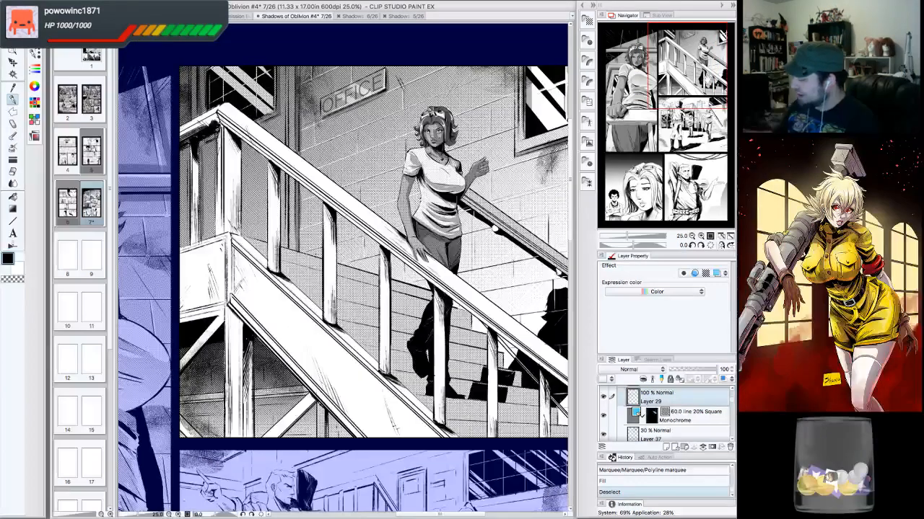
- Toggle Layer 29's visibility again and scroll through the layer list to inspect the tone layers
{"action": "left_click", "coordinate": [604, 398]}
{"action": "left_click", "coordinate": [604, 398]}
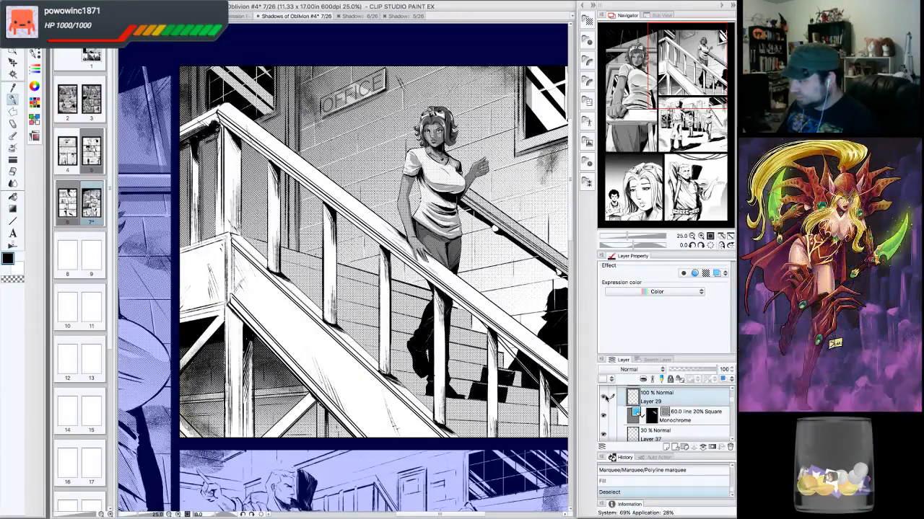
{"action": "left_click", "coordinate": [731, 389]}
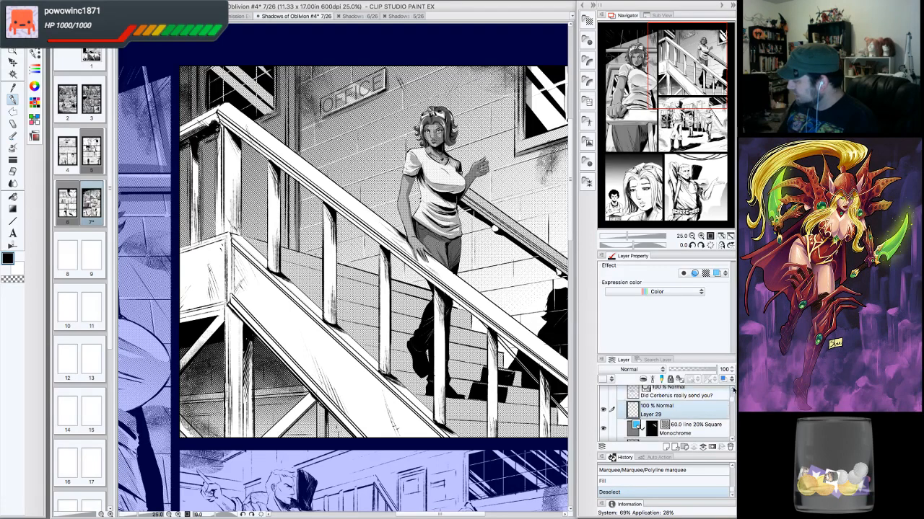
{"action": "left_click", "coordinate": [732, 389]}
{"action": "left_click", "coordinate": [732, 390]}
{"action": "left_click", "coordinate": [732, 440]}
{"action": "left_click", "coordinate": [733, 440]}
{"action": "left_click", "coordinate": [732, 440]}
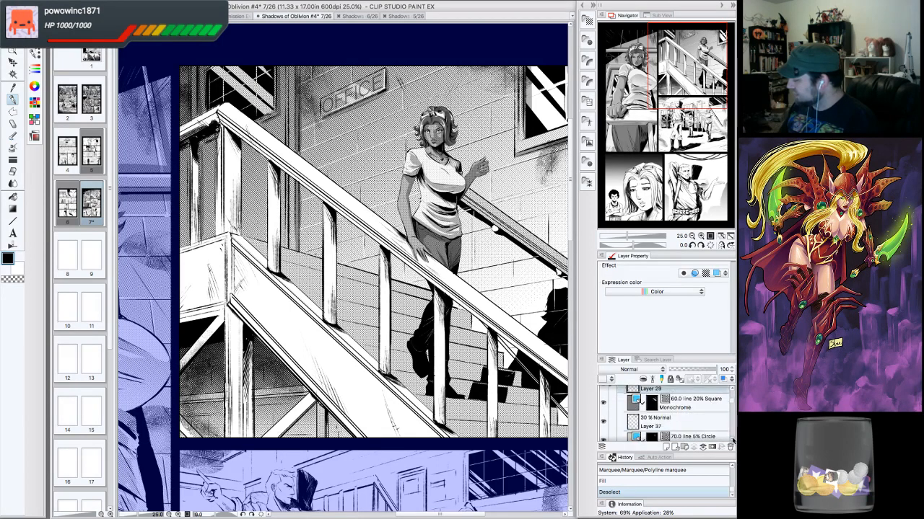
{"action": "left_click", "coordinate": [732, 440]}
- Select Layer 37 and draw G-pen strokes on the railing posts at the stairs panel's upper left
{"action": "left_click", "coordinate": [677, 408]}
{"action": "left_click", "coordinate": [604, 409]}
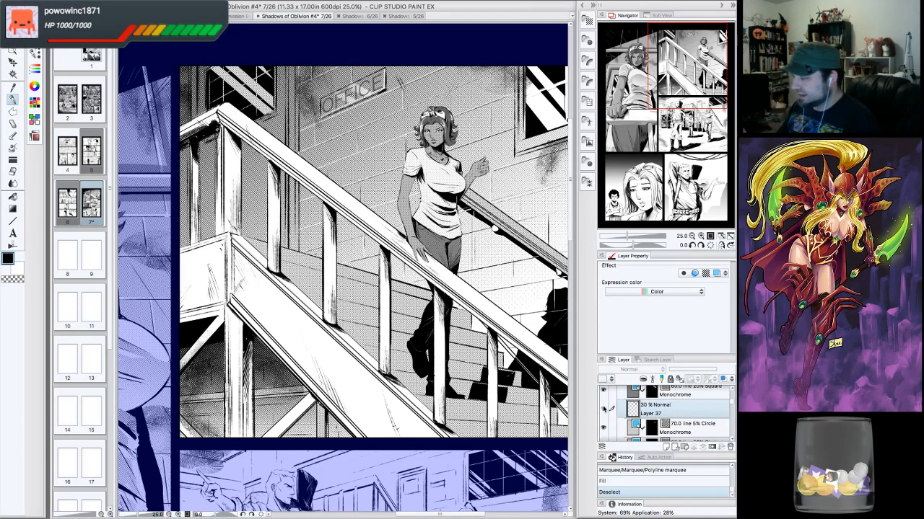
{"action": "left_click", "coordinate": [604, 409]}
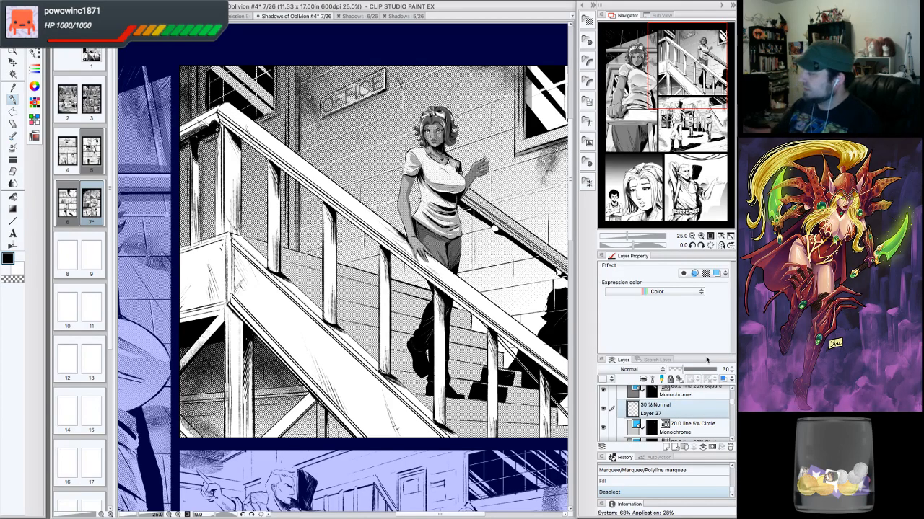
{"action": "left_click_drag", "start_coordinate": [666, 74], "coordinate": [651, 65]}
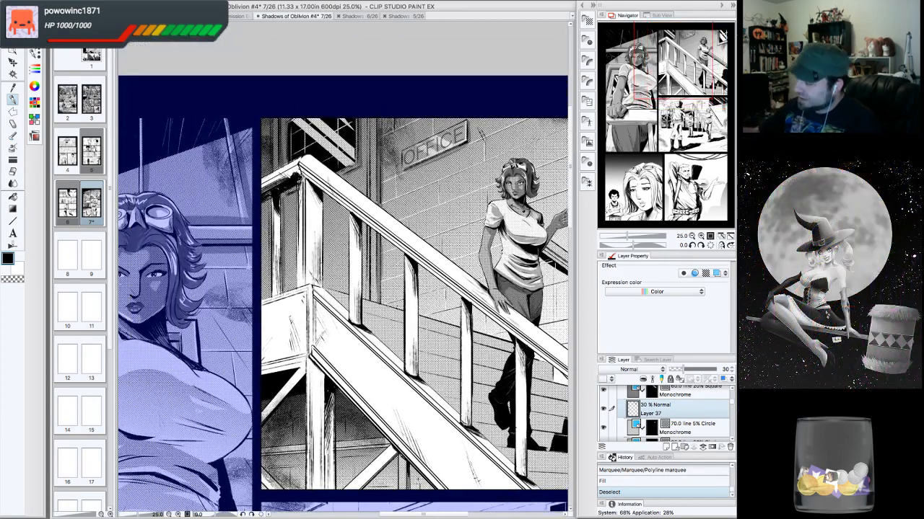
{"action": "mouse_move", "coordinate": [301, 177]}
{"action": "left_mouse_down"}
{"action": "mouse_move", "coordinate": [316, 193]}
{"action": "mouse_move", "coordinate": [311, 179]}
{"action": "mouse_move", "coordinate": [312, 205]}
{"action": "mouse_move", "coordinate": [322, 199]}
{"action": "mouse_move", "coordinate": [313, 196]}
{"action": "mouse_move", "coordinate": [320, 261]}
{"action": "left_mouse_up"}
{"action": "left_click_drag", "start_coordinate": [321, 260], "coordinate": [320, 286]}
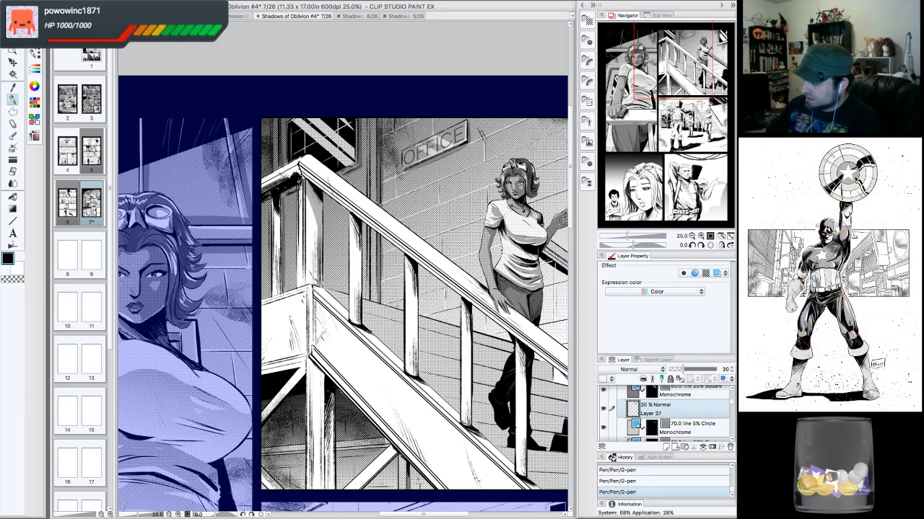
{"action": "left_click_drag", "start_coordinate": [320, 219], "coordinate": [318, 282]}
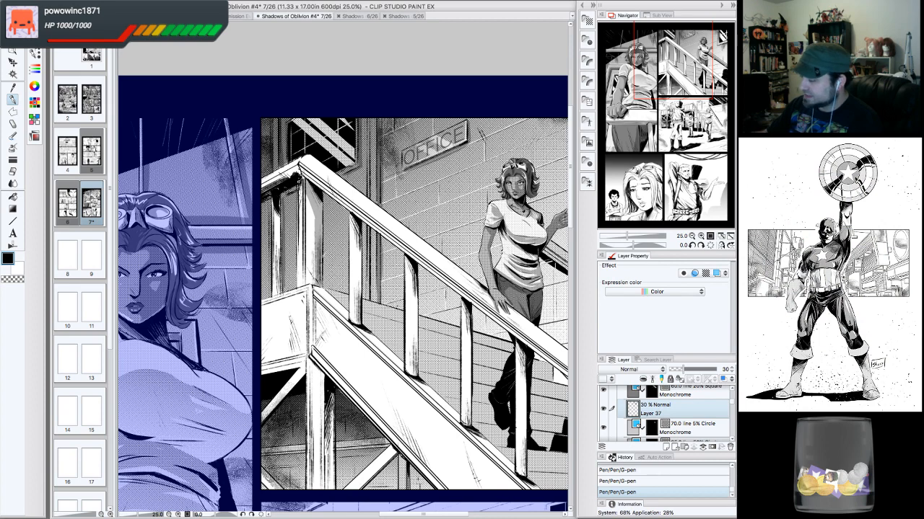
{"action": "mouse_move", "coordinate": [304, 178]}
{"action": "left_mouse_down"}
{"action": "mouse_move", "coordinate": [302, 196]}
{"action": "mouse_move", "coordinate": [308, 180]}
{"action": "left_mouse_up"}
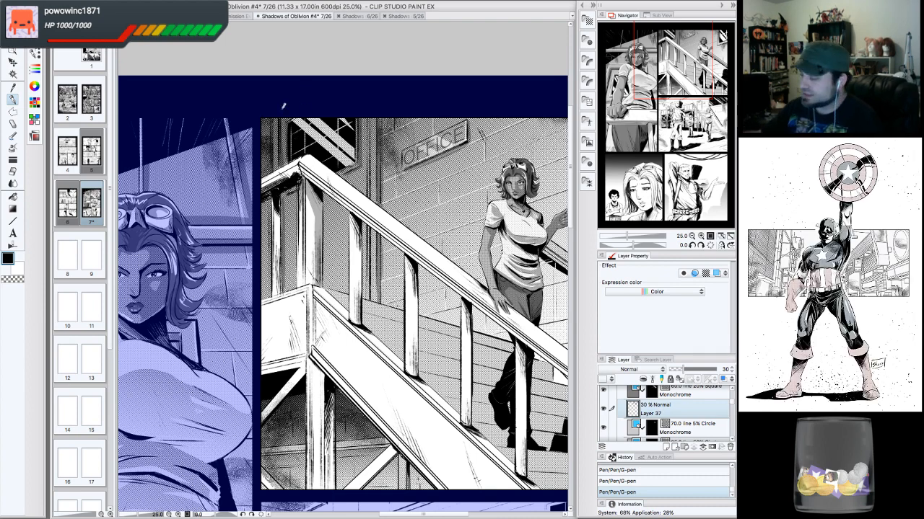
{"action": "left_click_drag", "start_coordinate": [280, 204], "coordinate": [278, 250]}
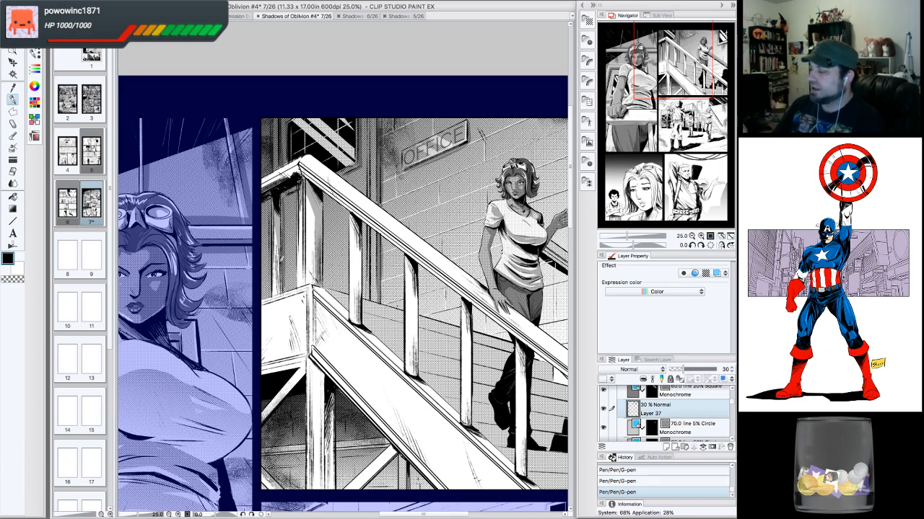
{"action": "left_click_drag", "start_coordinate": [263, 190], "coordinate": [293, 169]}
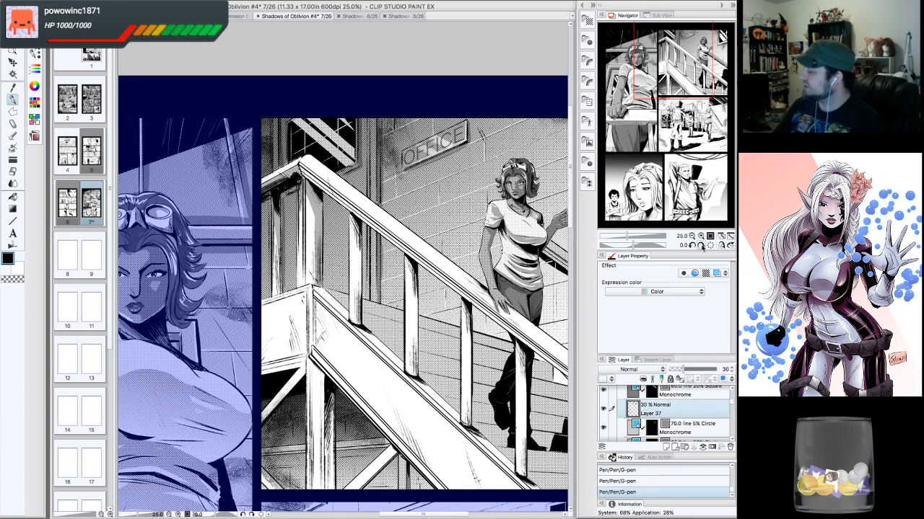
- Rotate the canvas 45° and add G-pen strokes along the stair railing posts, then reset the rotation
{"action": "left_click", "coordinate": [700, 247]}
{"action": "left_click", "coordinate": [701, 246]}
{"action": "left_click", "coordinate": [701, 246]}
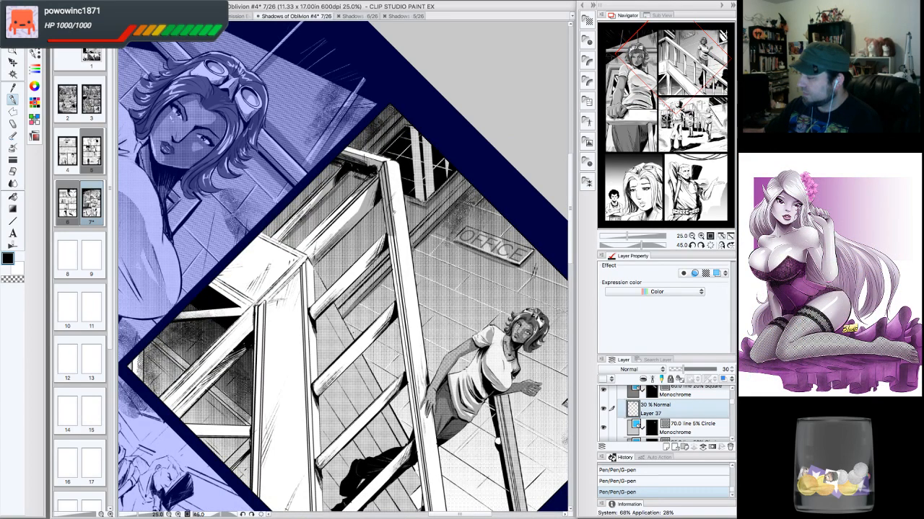
{"action": "left_click_drag", "start_coordinate": [394, 235], "coordinate": [404, 306]}
{"action": "left_click_drag", "start_coordinate": [396, 272], "coordinate": [404, 337]}
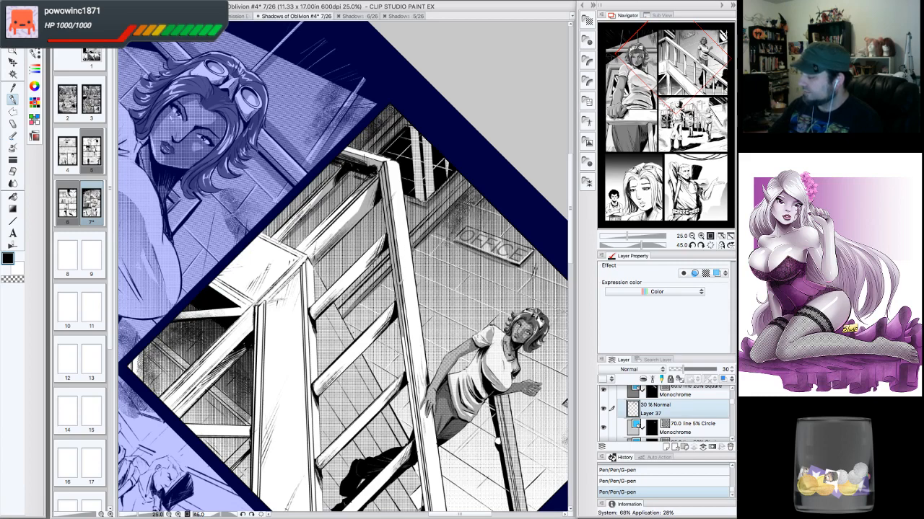
{"action": "mouse_move", "coordinate": [403, 306]}
{"action": "left_mouse_down"}
{"action": "mouse_move", "coordinate": [411, 342]}
{"action": "mouse_move", "coordinate": [437, 294]}
{"action": "mouse_move", "coordinate": [372, 224]}
{"action": "mouse_move", "coordinate": [366, 256]}
{"action": "left_mouse_up"}
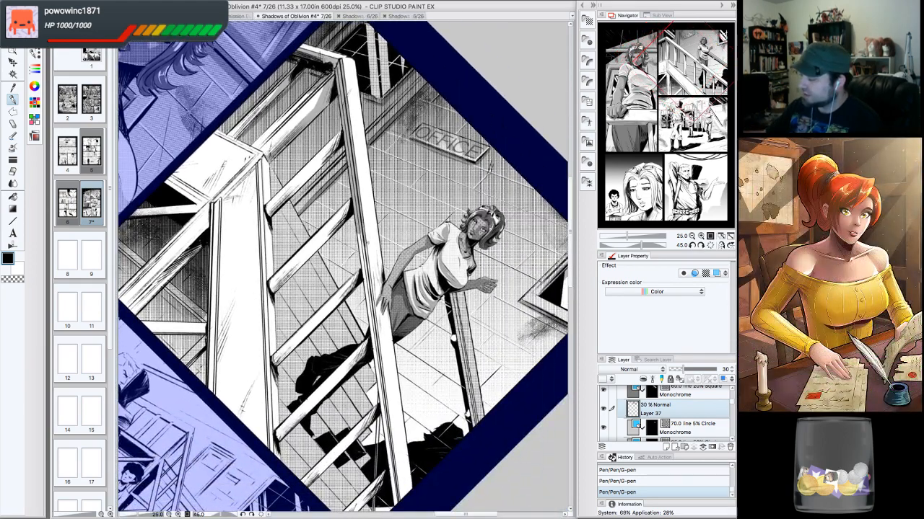
{"action": "left_click_drag", "start_coordinate": [359, 217], "coordinate": [374, 313]}
{"action": "left_click_drag", "start_coordinate": [363, 276], "coordinate": [375, 349]}
{"action": "mouse_move", "coordinate": [371, 325]}
{"action": "left_mouse_down"}
{"action": "mouse_move", "coordinate": [382, 384]}
{"action": "mouse_move", "coordinate": [373, 296]}
{"action": "mouse_move", "coordinate": [358, 300]}
{"action": "mouse_move", "coordinate": [359, 316]}
{"action": "mouse_move", "coordinate": [373, 424]}
{"action": "left_mouse_up"}
{"action": "left_click_drag", "start_coordinate": [370, 389], "coordinate": [376, 418]}
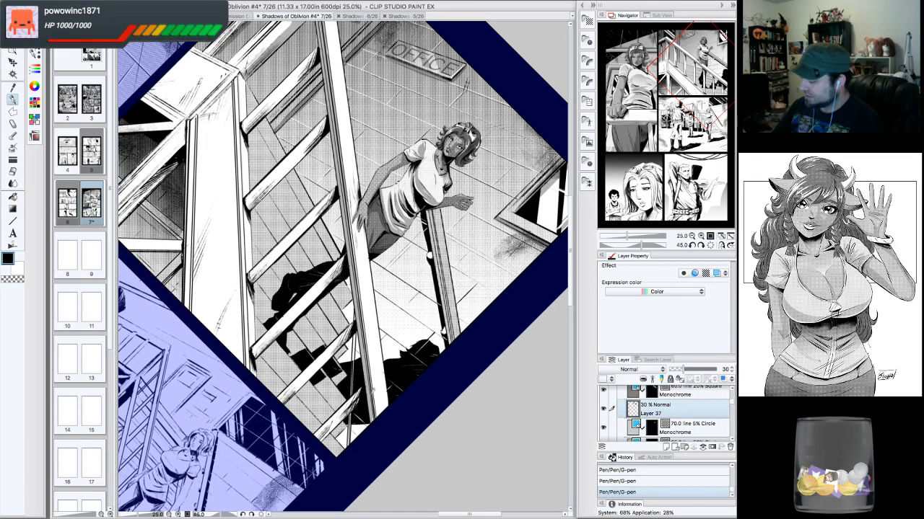
{"action": "left_click", "coordinate": [710, 245]}
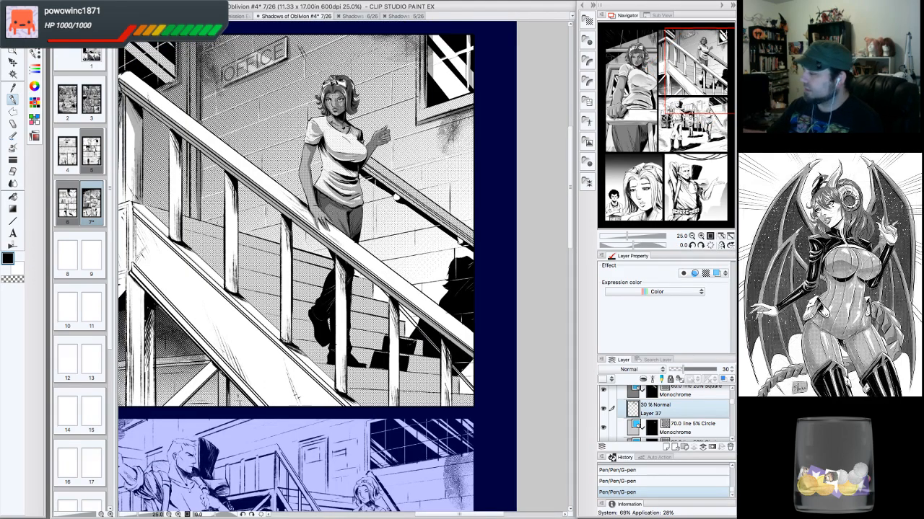
{"action": "left_click_drag", "start_coordinate": [303, 216], "coordinate": [447, 259]}
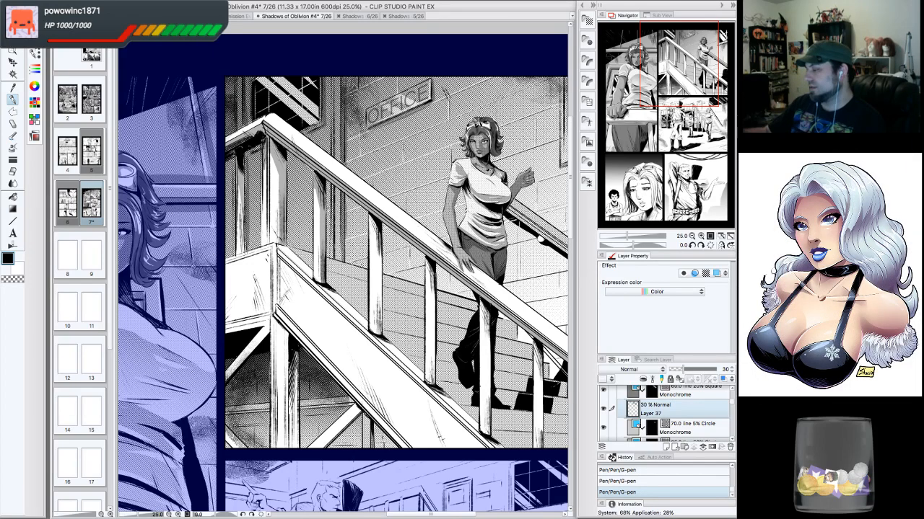
{"action": "left_click_drag", "start_coordinate": [373, 215], "coordinate": [380, 336]}
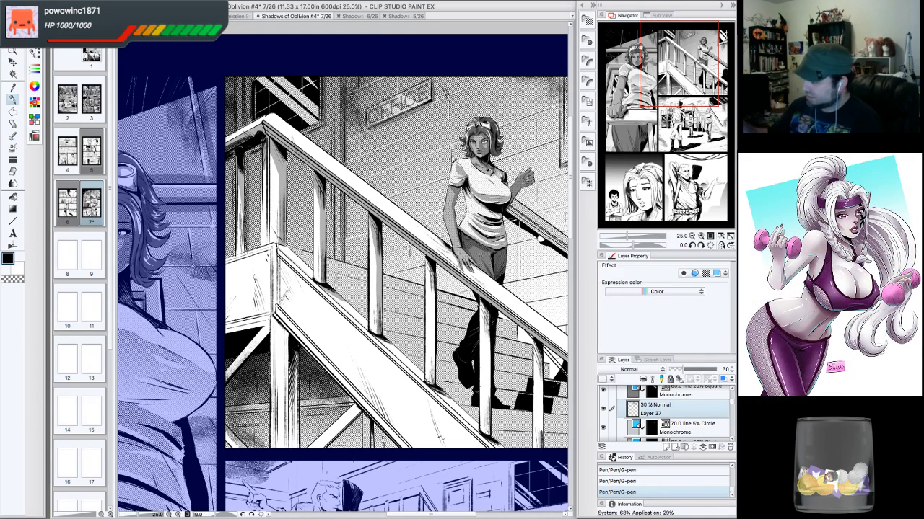
- Rotate the canvas 30° and draw G-pen strokes along the railing posts beneath the woman
{"action": "left_click", "coordinate": [701, 245]}
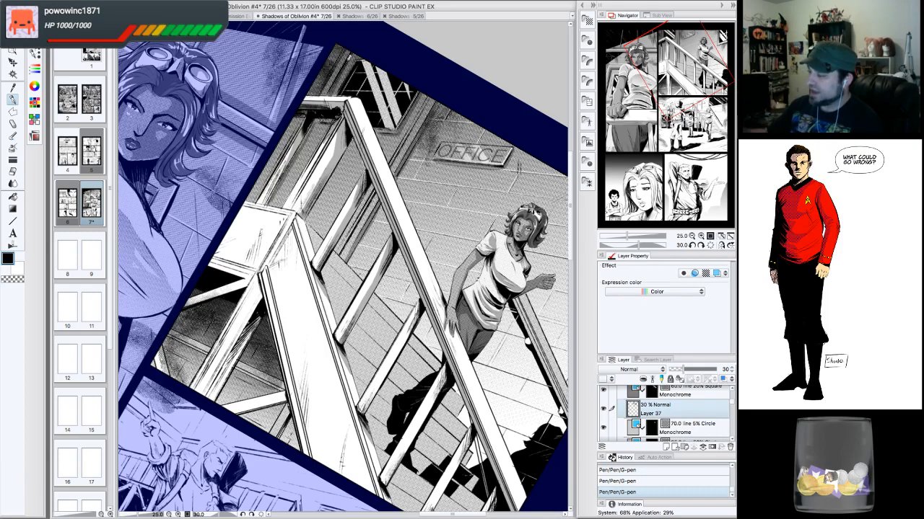
{"action": "left_click_drag", "start_coordinate": [346, 289], "coordinate": [306, 192]}
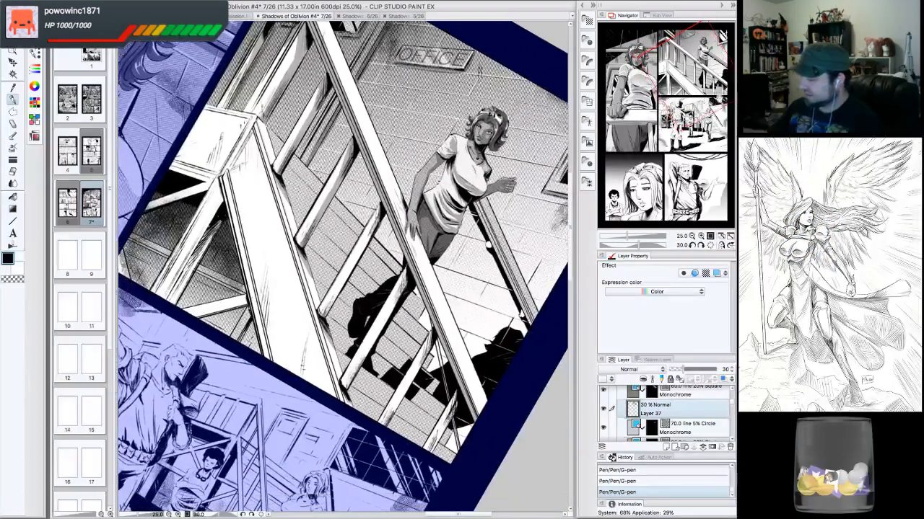
{"action": "left_click_drag", "start_coordinate": [384, 199], "coordinate": [329, 312]}
{"action": "mouse_move", "coordinate": [352, 263]}
{"action": "left_mouse_down"}
{"action": "mouse_move", "coordinate": [332, 312]}
{"action": "mouse_move", "coordinate": [373, 218]}
{"action": "left_mouse_up"}
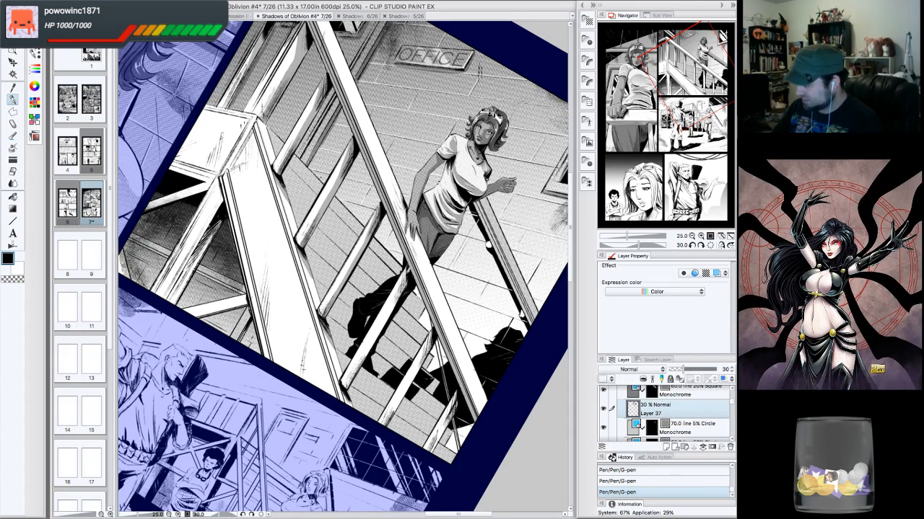
{"action": "left_click_drag", "start_coordinate": [409, 269], "coordinate": [345, 391]}
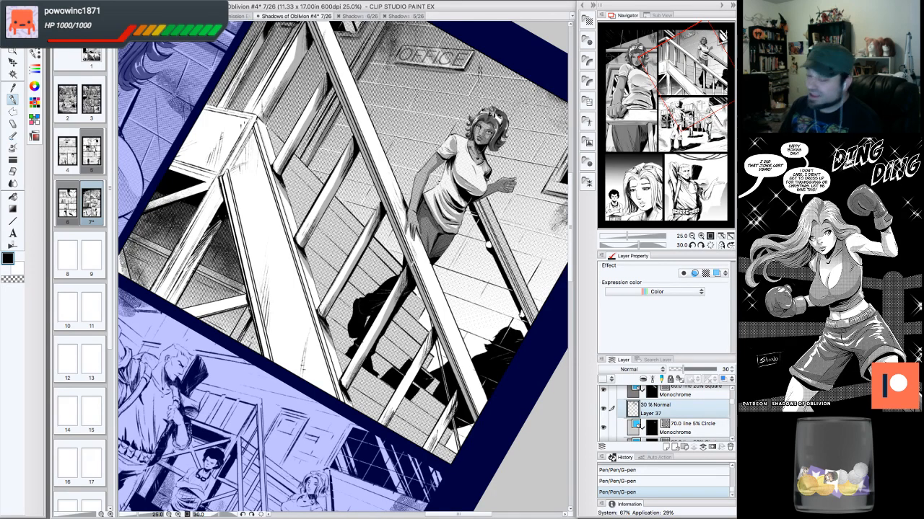
- Rotate the canvas to -15° and ink strokes along the railing posts beside the stair steps
{"action": "left_click", "coordinate": [692, 245]}
{"action": "left_click", "coordinate": [692, 245]}
{"action": "left_click", "coordinate": [692, 245]}
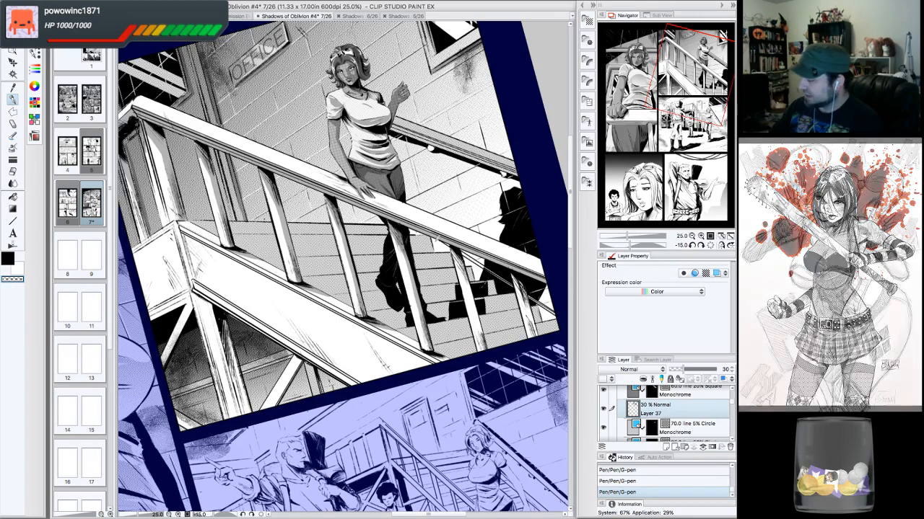
{"action": "left_click_drag", "start_coordinate": [453, 250], "coordinate": [477, 332]}
{"action": "left_click_drag", "start_coordinate": [471, 287], "coordinate": [486, 351]}
{"action": "left_click_drag", "start_coordinate": [480, 314], "coordinate": [482, 346]}
{"action": "left_click_drag", "start_coordinate": [486, 352], "coordinate": [493, 361]}
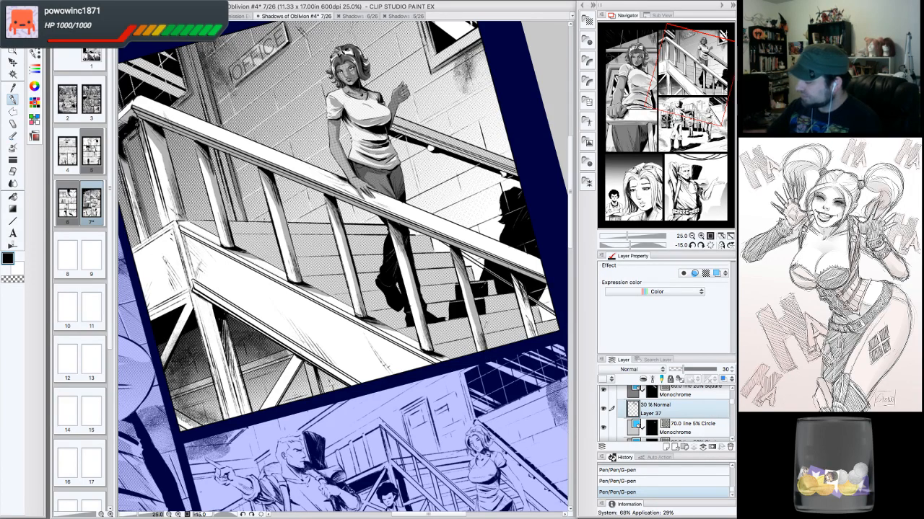
- Erase parts of those post strokes with the transparent color, then add a black stroke on the right railing post
{"action": "left_click", "coordinate": [20, 279]}
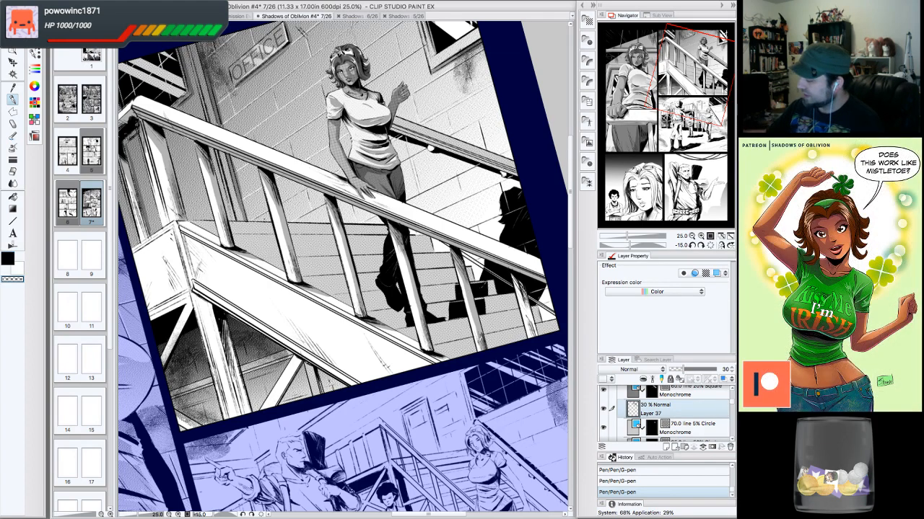
{"action": "left_click_drag", "start_coordinate": [475, 326], "coordinate": [459, 265]}
{"action": "left_click_drag", "start_coordinate": [476, 328], "coordinate": [486, 354]}
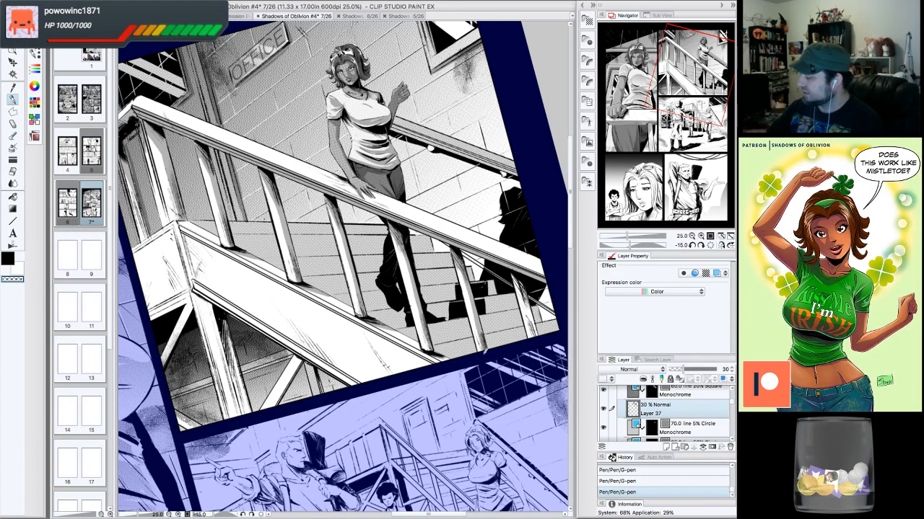
{"action": "left_click_drag", "start_coordinate": [474, 316], "coordinate": [484, 353]}
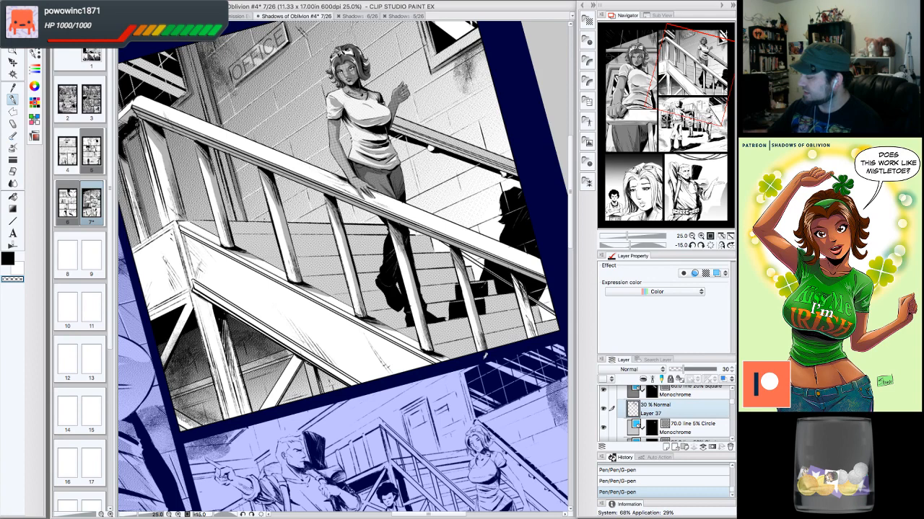
{"action": "left_click", "coordinate": [8, 259]}
{"action": "left_click_drag", "start_coordinate": [518, 280], "coordinate": [539, 337]}
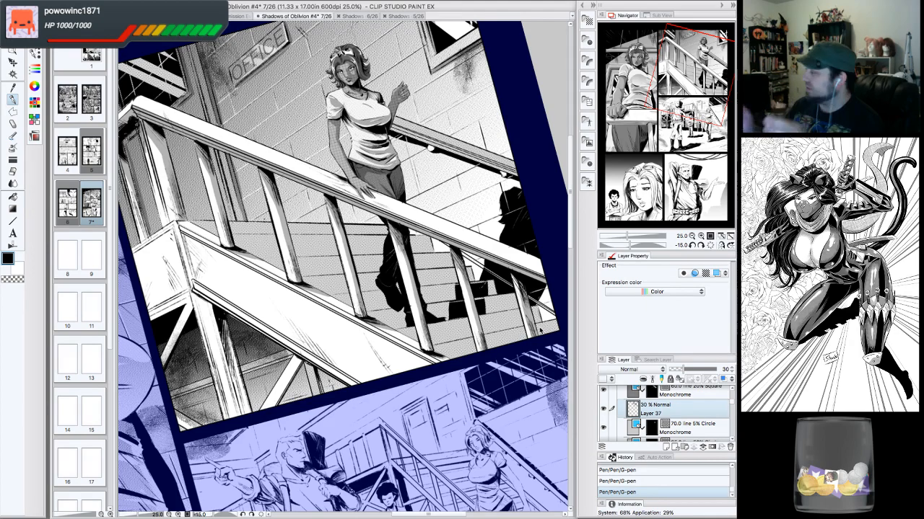
{"action": "left_click_drag", "start_coordinate": [695, 92], "coordinate": [688, 82]}
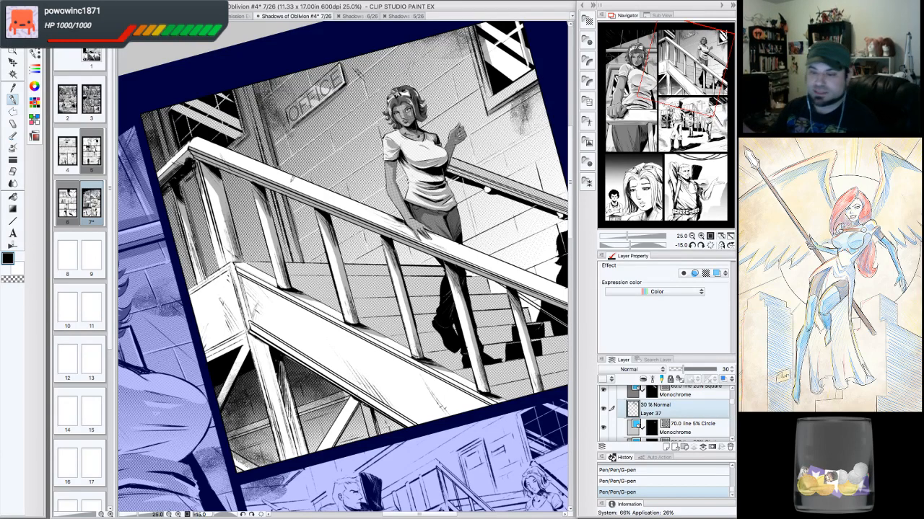
{"action": "left_click", "coordinate": [710, 246]}
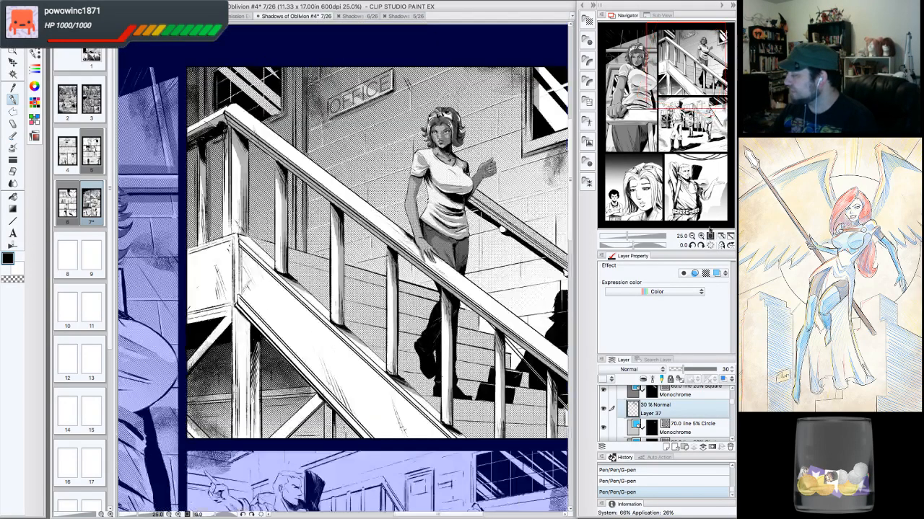
- Rotate the canvas to -45°, erase a small spot on the railing with the hard eraser, then reset the rotation
{"action": "left_click_drag", "start_coordinate": [375, 252], "coordinate": [405, 238]}
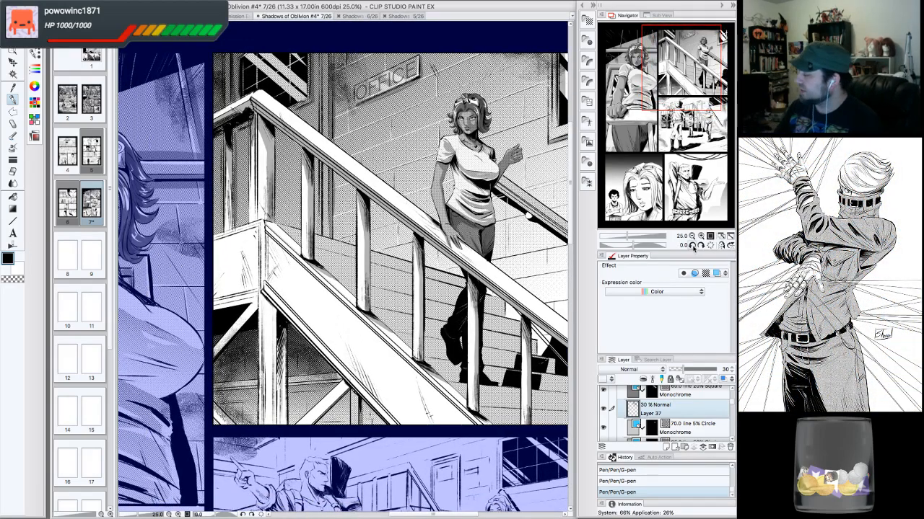
{"action": "triple_click", "coordinate": [692, 246]}
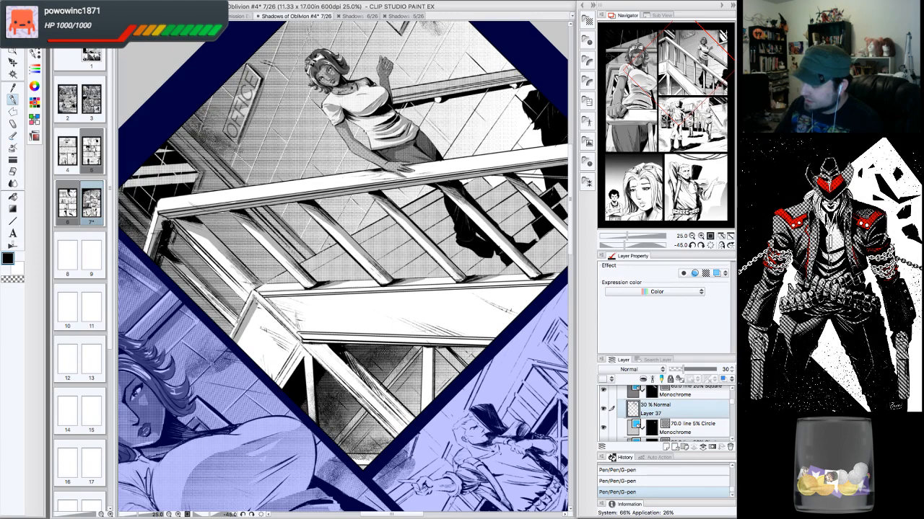
{"action": "left_click_drag", "start_coordinate": [256, 296], "coordinate": [260, 299]}
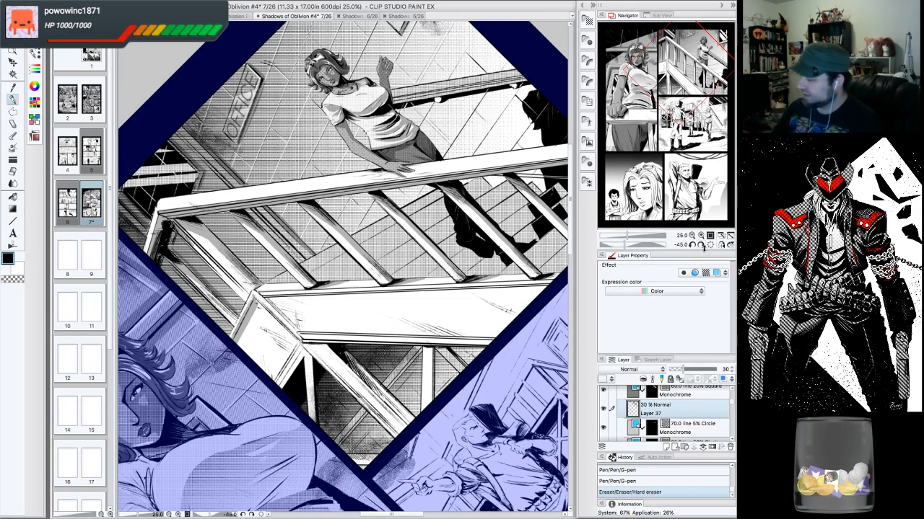
{"action": "left_click", "coordinate": [711, 245]}
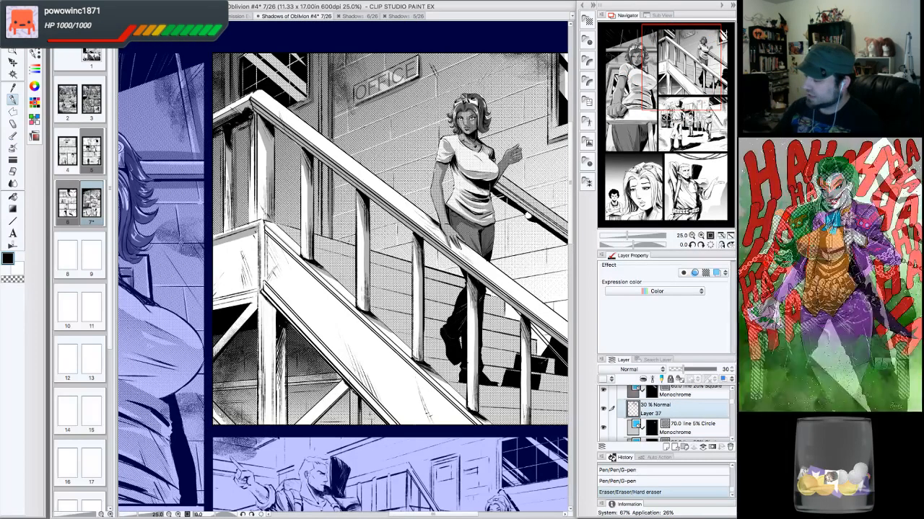
- Ink vertical G-pen strokes down the left railing post and add a small dab near the stair steps
{"action": "left_click_drag", "start_coordinate": [260, 249], "coordinate": [259, 277]}
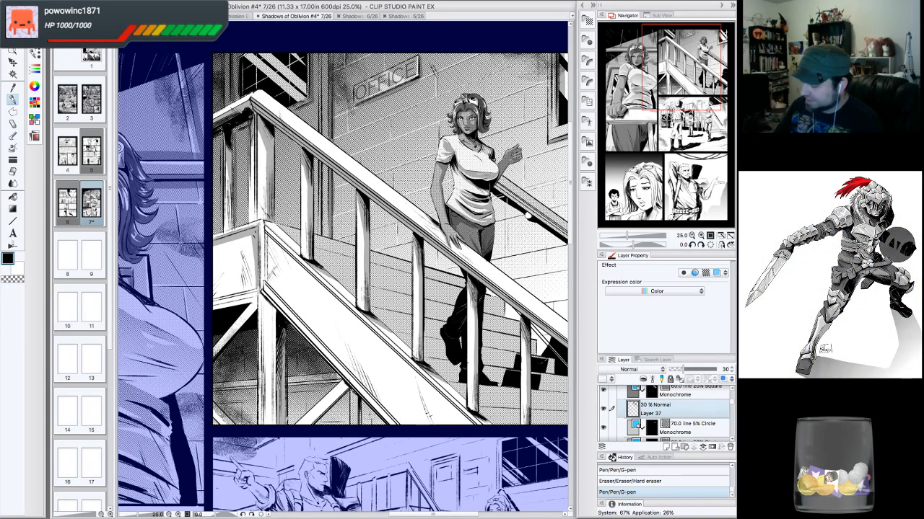
{"action": "left_click_drag", "start_coordinate": [498, 383], "coordinate": [499, 385]}
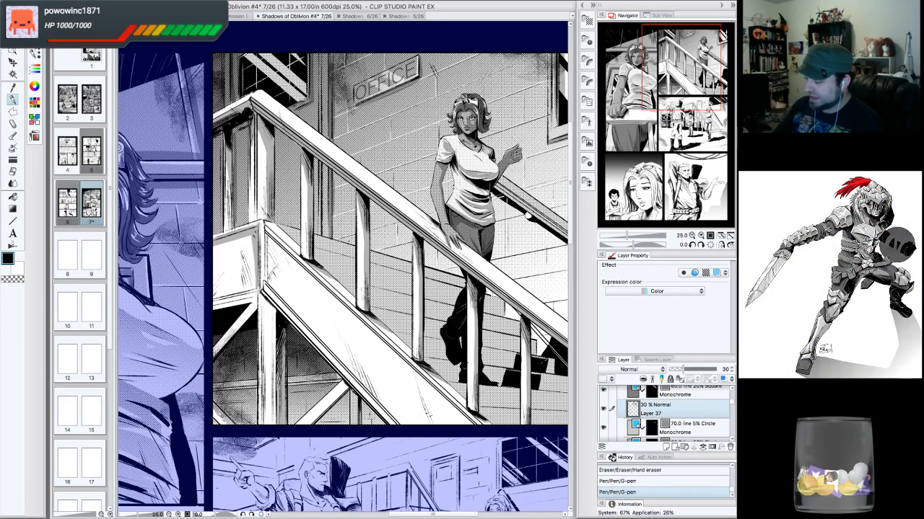
{"action": "left_click_drag", "start_coordinate": [260, 296], "coordinate": [261, 387]}
{"action": "left_click_drag", "start_coordinate": [263, 324], "coordinate": [261, 424]}
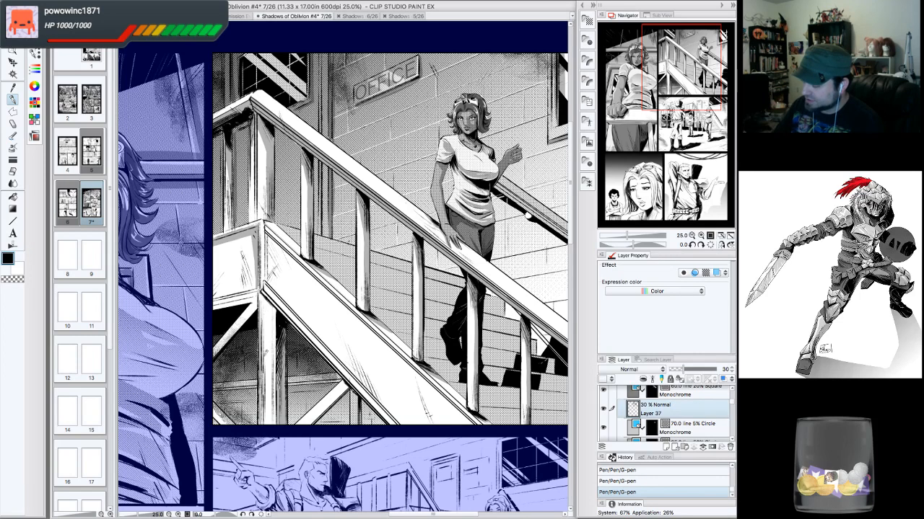
{"action": "left_click_drag", "start_coordinate": [262, 364], "coordinate": [261, 424]}
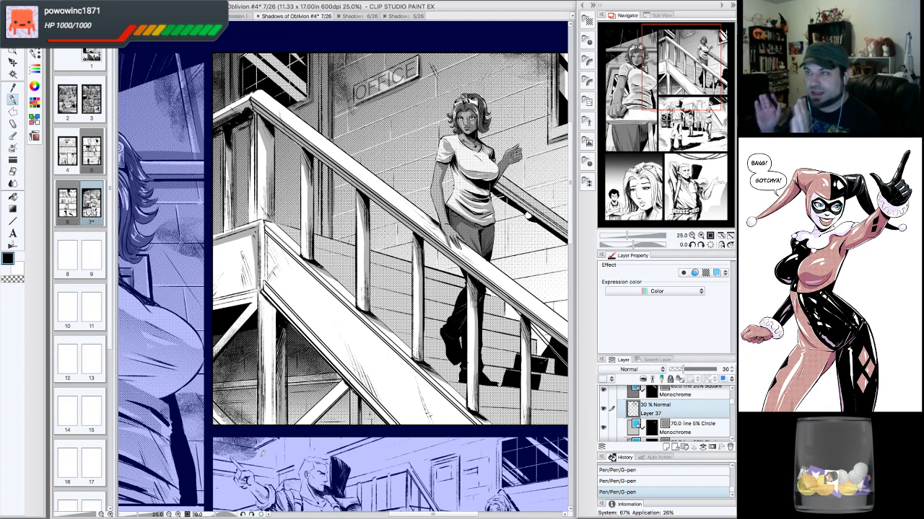
{"action": "left_click", "coordinate": [692, 246]}
{"action": "left_click", "coordinate": [691, 246]}
{"action": "left_click", "coordinate": [691, 245]}
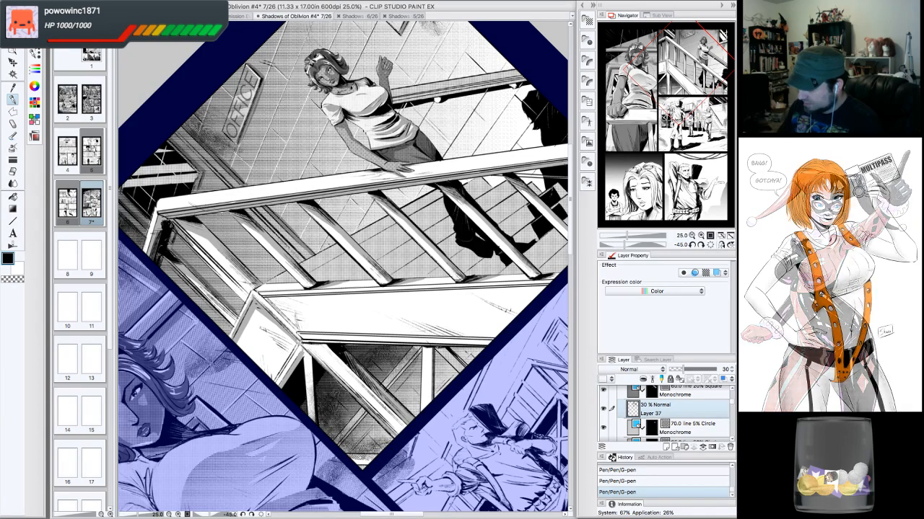
{"action": "left_click", "coordinate": [712, 245]}
{"action": "left_click", "coordinate": [684, 72]}
{"action": "left_click_drag", "start_coordinate": [682, 74], "coordinate": [680, 79]}
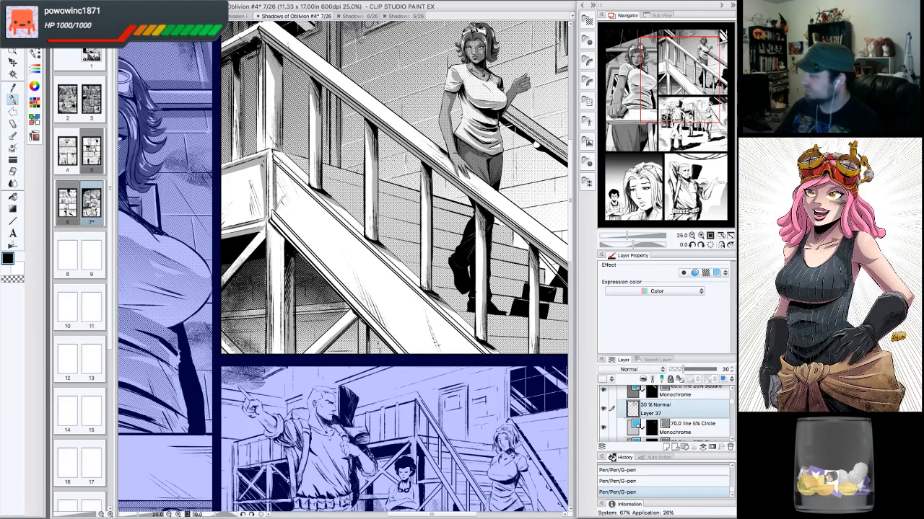
{"action": "left_click", "coordinate": [701, 246]}
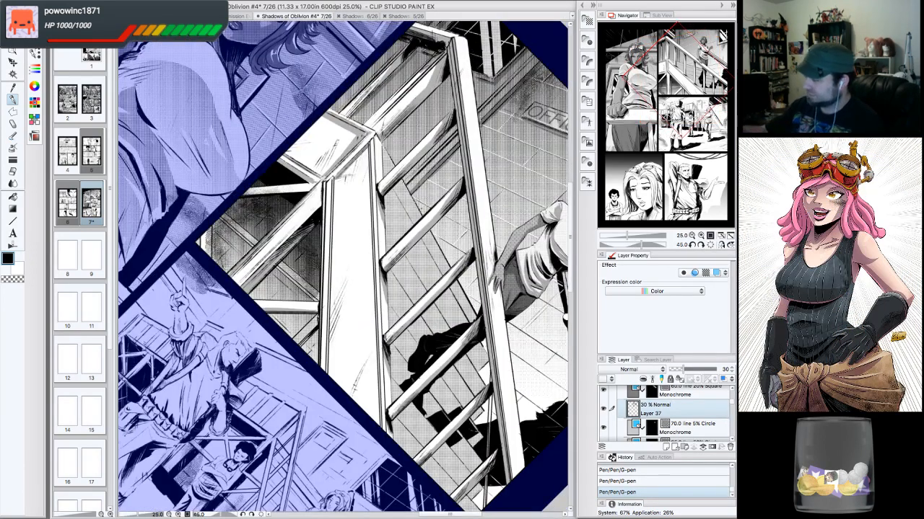
- Switch to the Straight line tool and draw straight lines along the stair's diagonal edge, the window corner and the left post
{"action": "left_click", "coordinate": [13, 221]}
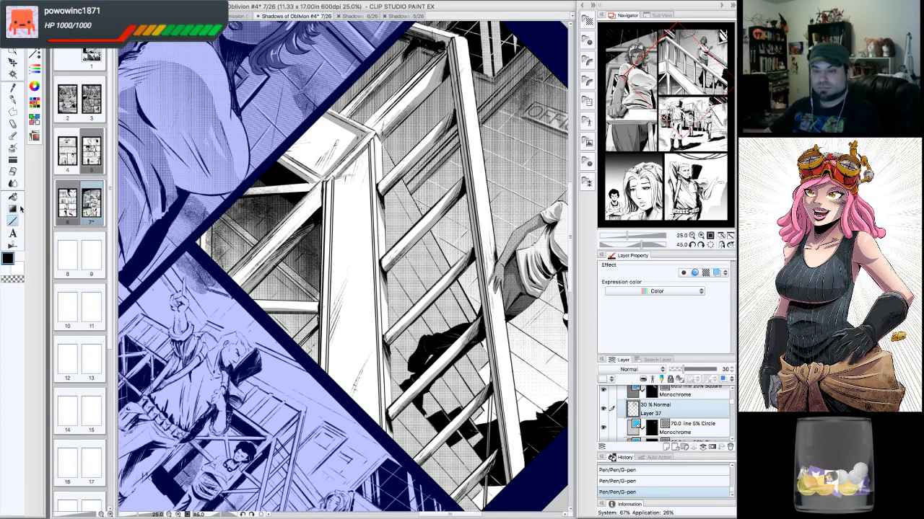
{"action": "left_click", "coordinate": [710, 245]}
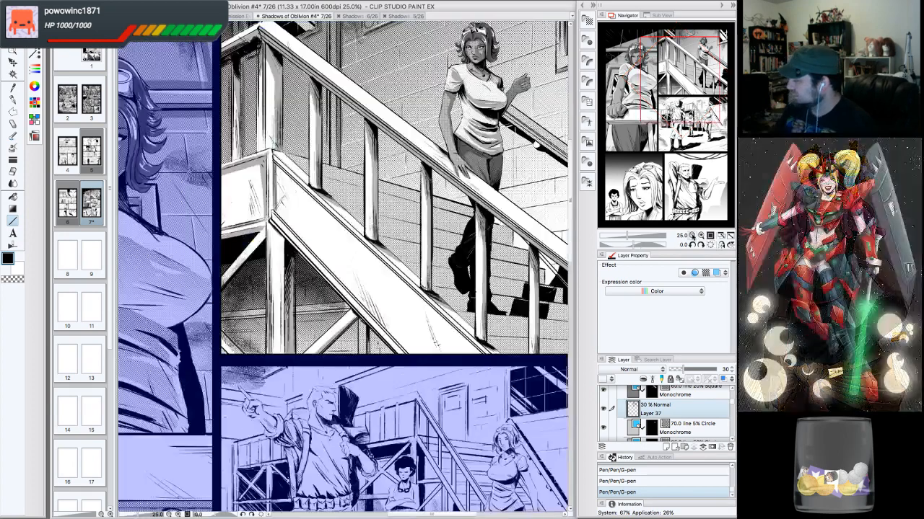
{"action": "left_click", "coordinate": [692, 236]}
{"action": "left_click", "coordinate": [692, 236]}
{"action": "left_click", "coordinate": [700, 236]}
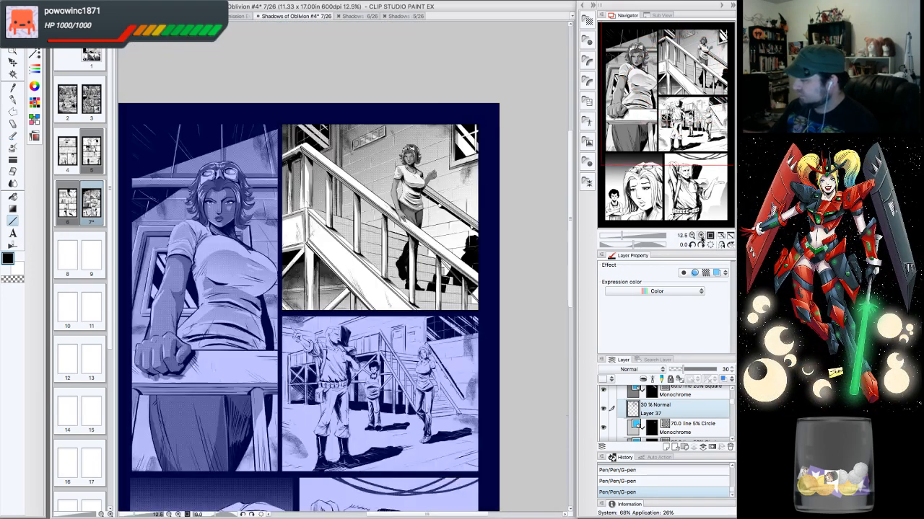
{"action": "left_click", "coordinate": [701, 236]}
{"action": "left_click_drag", "start_coordinate": [682, 79], "coordinate": [688, 71]}
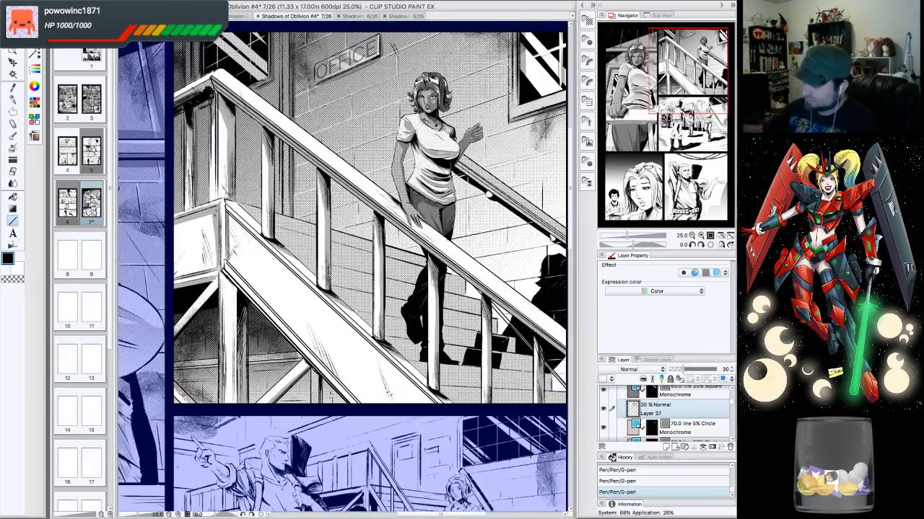
{"action": "left_click_drag", "start_coordinate": [522, 45], "coordinate": [563, 77]}
{"action": "left_click_drag", "start_coordinate": [230, 220], "coordinate": [436, 411]}
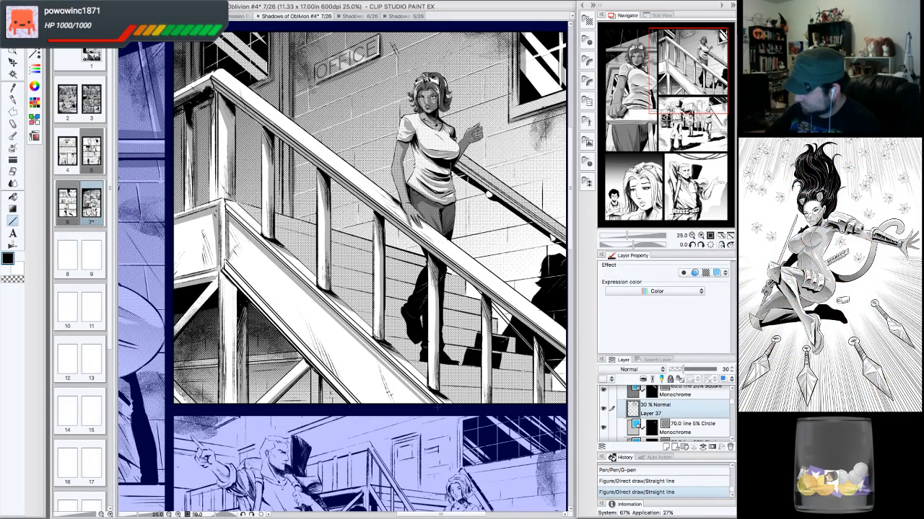
{"action": "left_click_drag", "start_coordinate": [229, 218], "coordinate": [433, 407]}
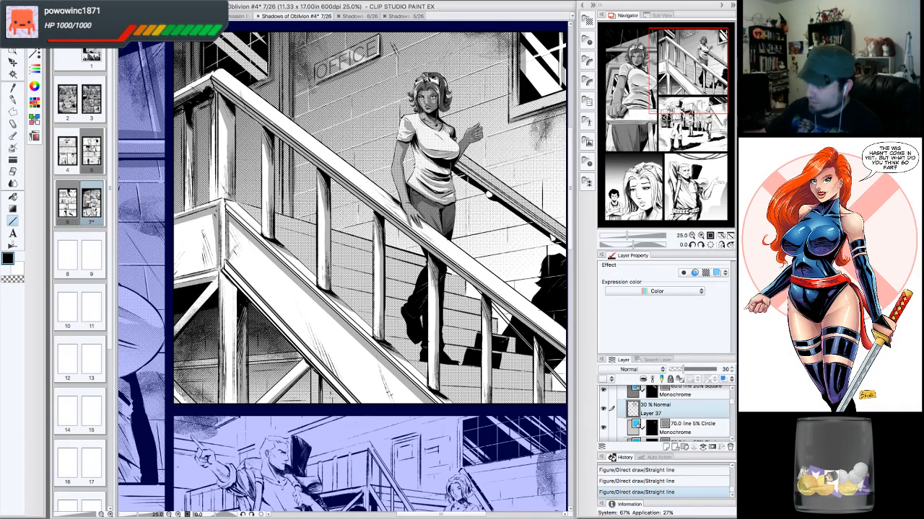
{"action": "left_click_drag", "start_coordinate": [216, 268], "coordinate": [208, 215]}
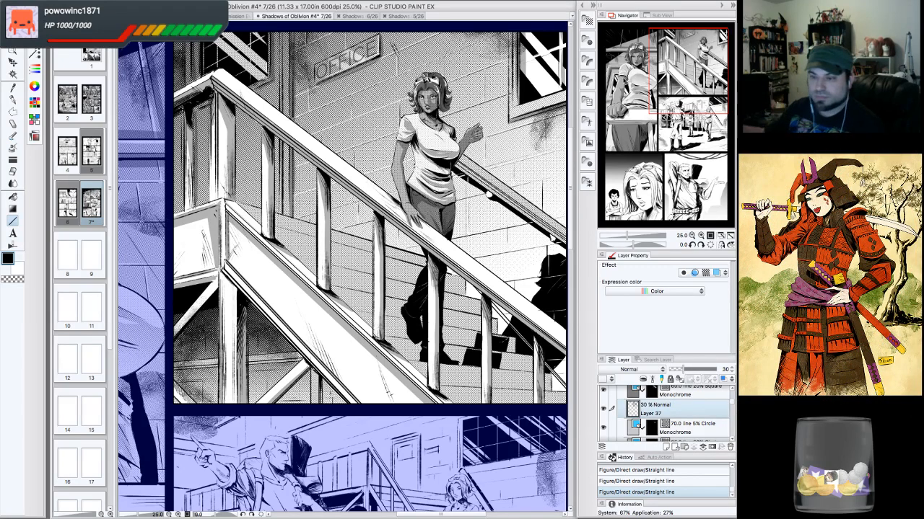
- Examine the whole page and the lower panel by zooming out, zooming in and moving around the page
{"action": "left_click", "coordinate": [691, 236]}
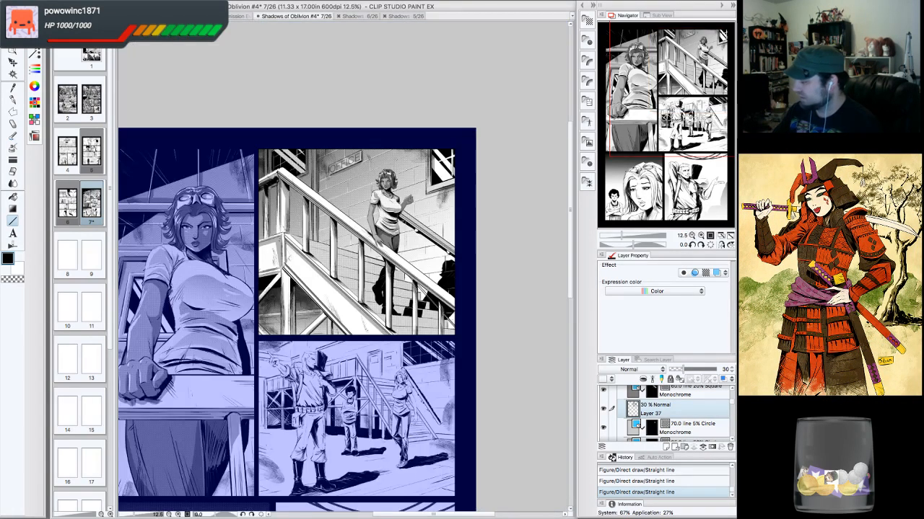
{"action": "left_click_drag", "start_coordinate": [696, 148], "coordinate": [696, 157]}
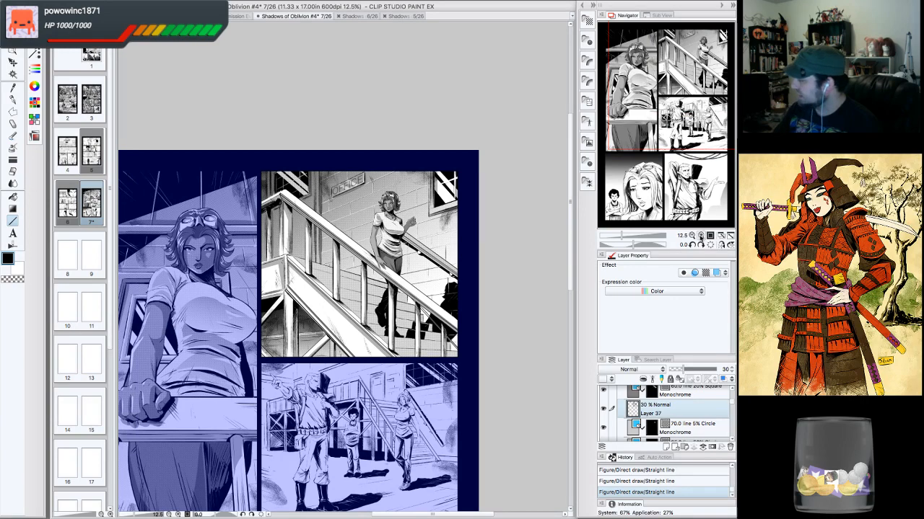
{"action": "left_click", "coordinate": [700, 236]}
{"action": "left_click", "coordinate": [703, 132]}
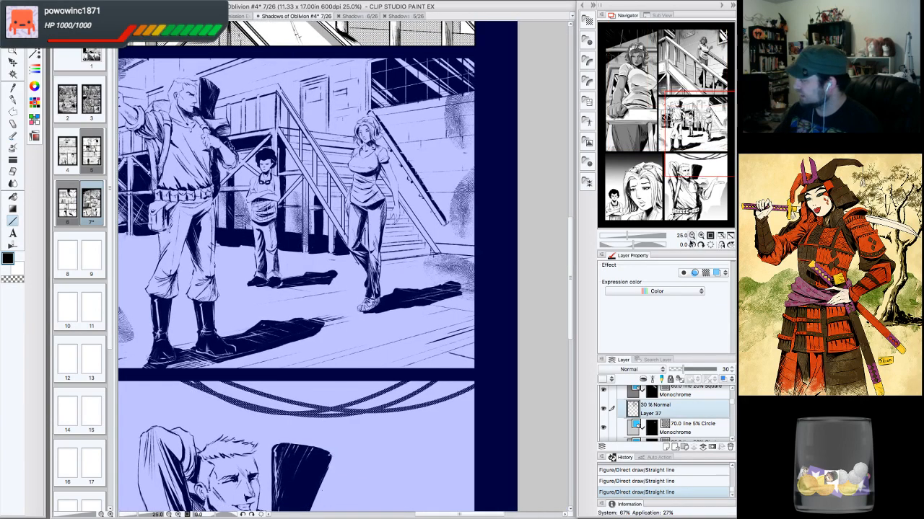
{"action": "left_click", "coordinate": [691, 235]}
{"action": "left_click", "coordinate": [701, 236]}
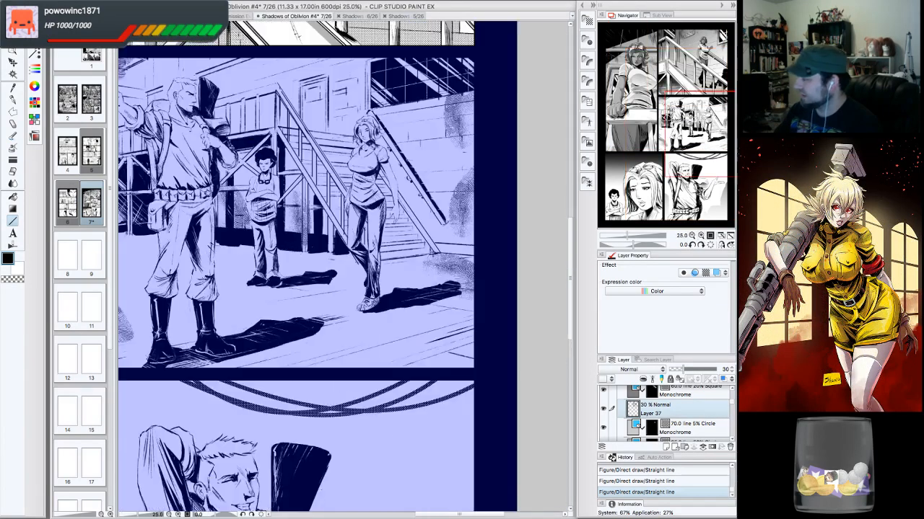
{"action": "left_click", "coordinate": [697, 159]}
{"action": "left_click_drag", "start_coordinate": [704, 118], "coordinate": [691, 65]}
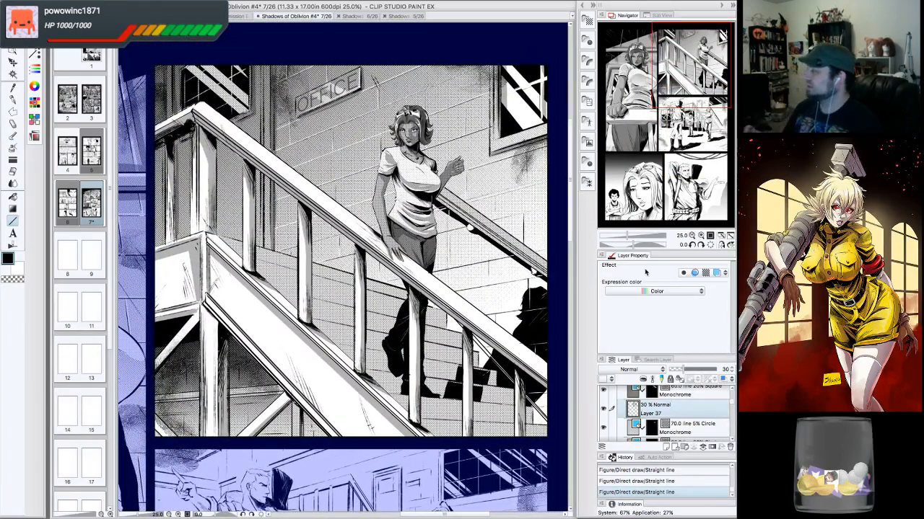
{"action": "left_click", "coordinate": [96, 2]}
{"action": "left_click", "coordinate": [111, 56]}
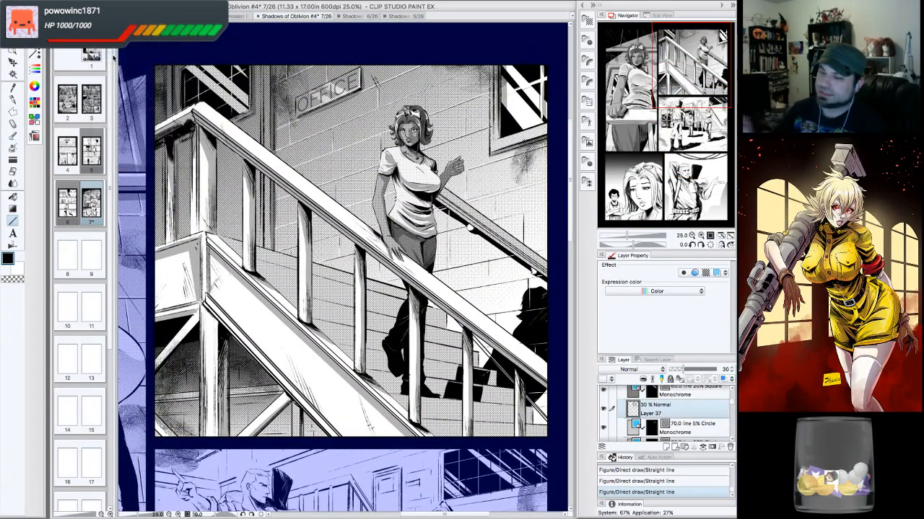
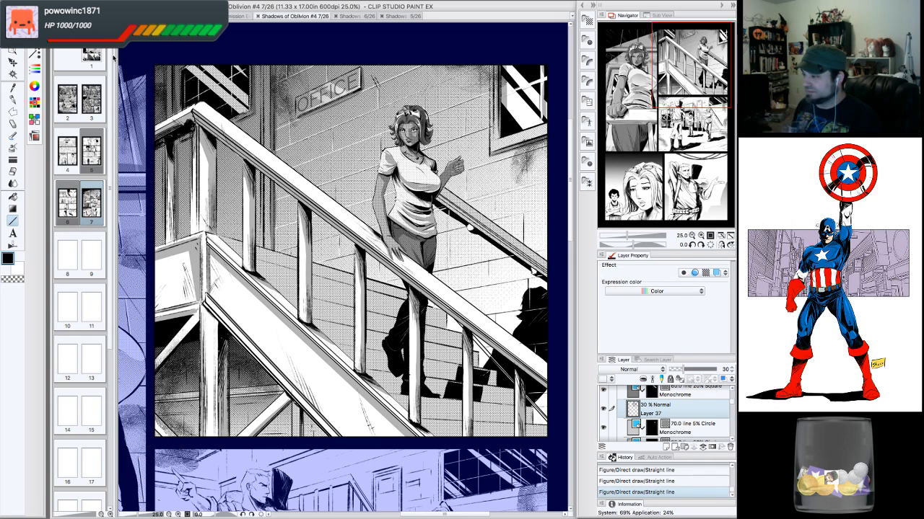
- Ink small G-pen strokes into the shadow beneath the staircase railing
{"action": "left_click", "coordinate": [692, 236]}
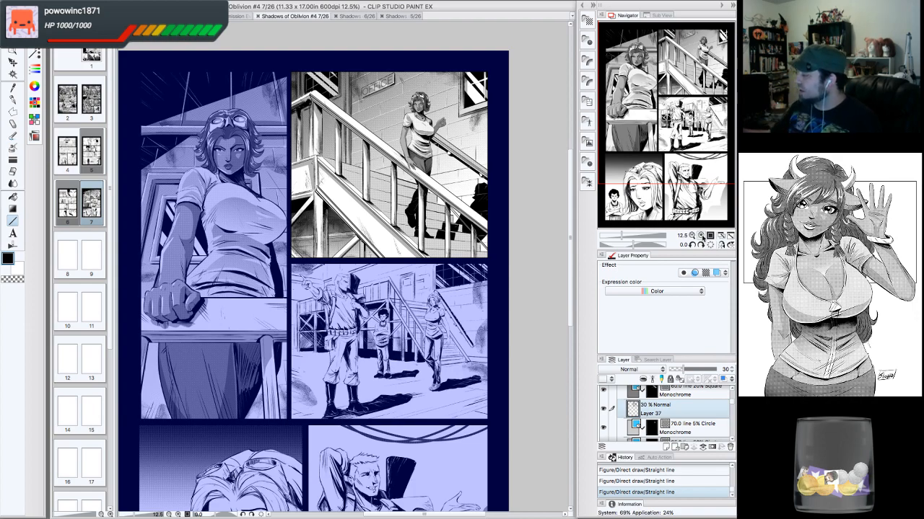
{"action": "left_click", "coordinate": [700, 236]}
{"action": "left_click", "coordinate": [701, 236]}
{"action": "left_click", "coordinate": [700, 236]}
{"action": "left_click_drag", "start_coordinate": [676, 98], "coordinate": [707, 70]}
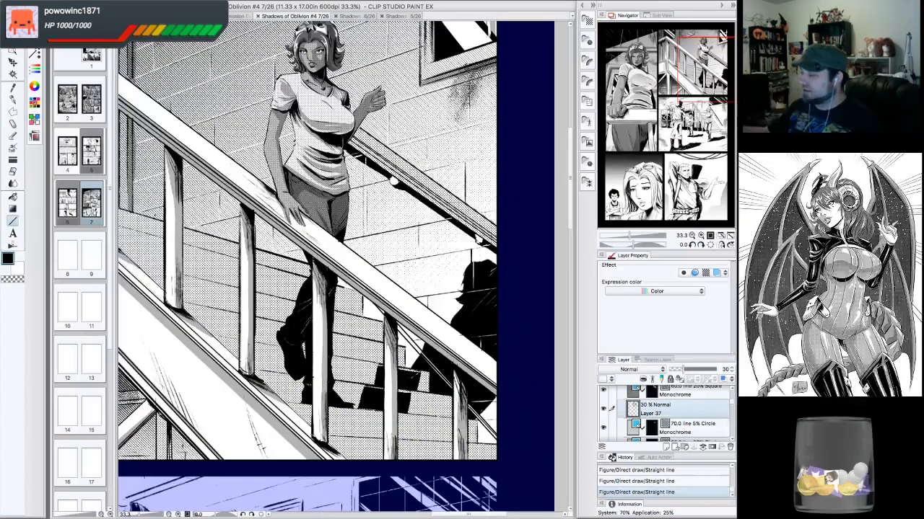
{"action": "left_click", "coordinate": [691, 236]}
{"action": "left_click", "coordinate": [699, 245]}
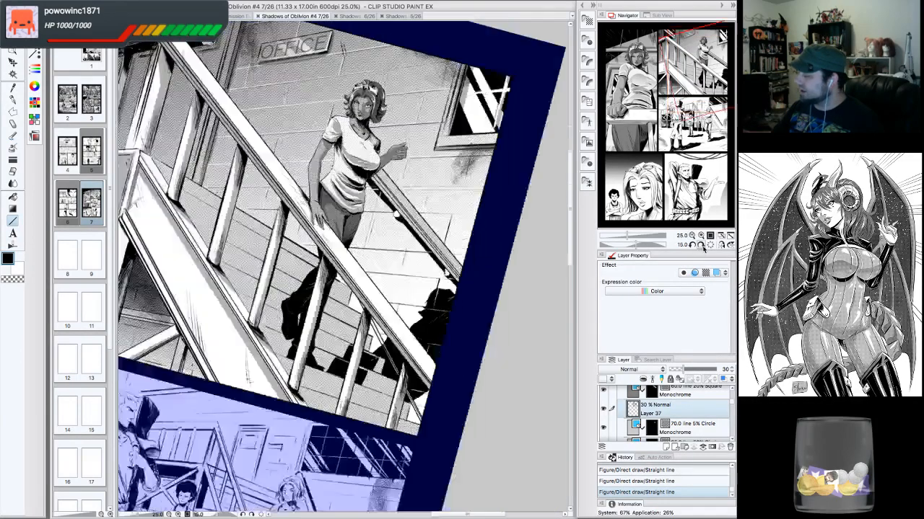
{"action": "left_click", "coordinate": [699, 245]}
{"action": "left_click", "coordinate": [699, 245]}
{"action": "left_click", "coordinate": [699, 244]}
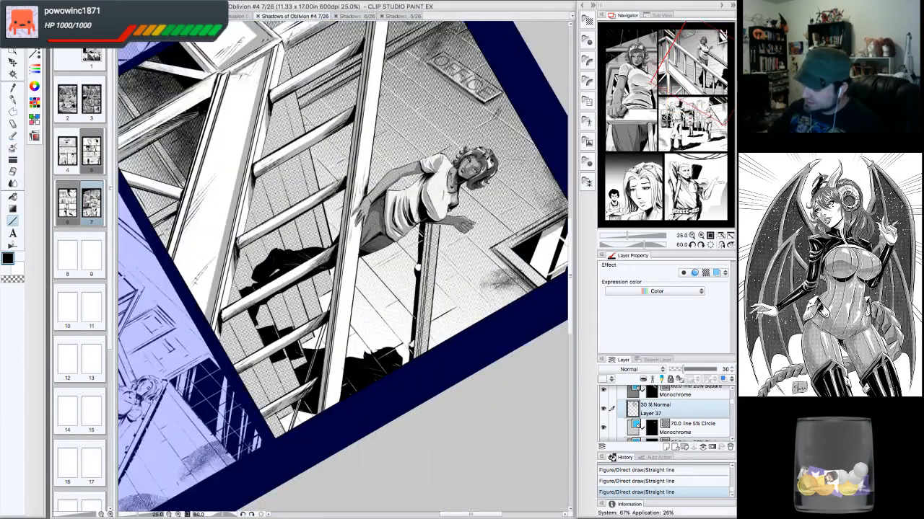
{"action": "left_click", "coordinate": [691, 245]}
{"action": "left_click", "coordinate": [692, 246]}
{"action": "left_click", "coordinate": [691, 245]}
{"action": "left_click", "coordinate": [692, 245]}
{"action": "left_click", "coordinate": [692, 245]}
{"action": "left_click", "coordinate": [692, 245]}
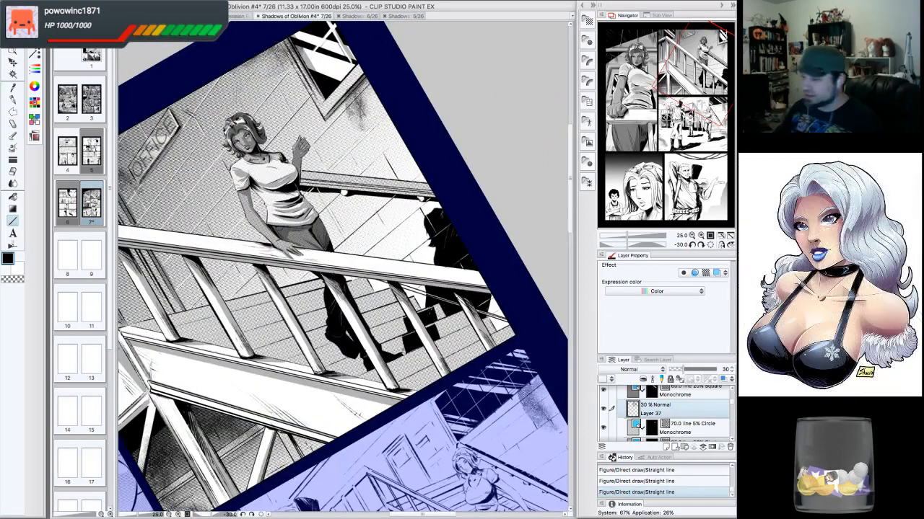
{"action": "left_click", "coordinate": [13, 99]}
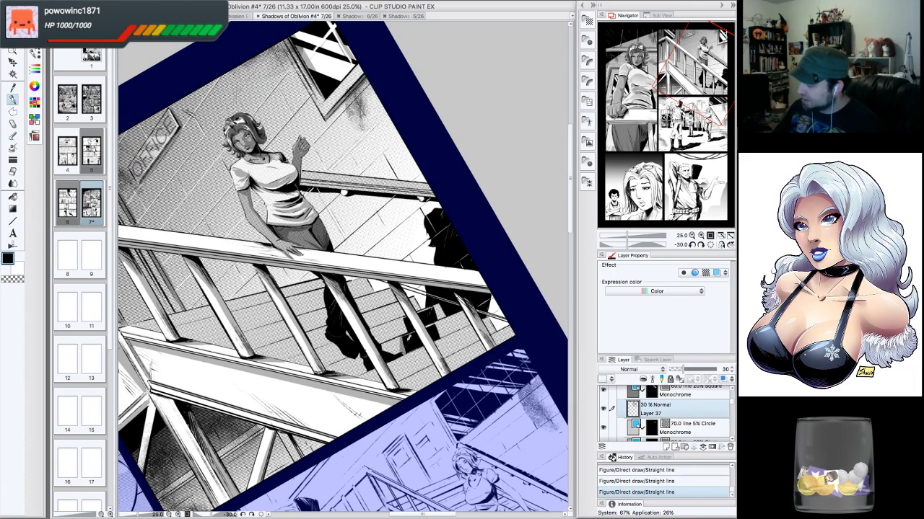
{"action": "left_click_drag", "start_coordinate": [446, 337], "coordinate": [438, 311]}
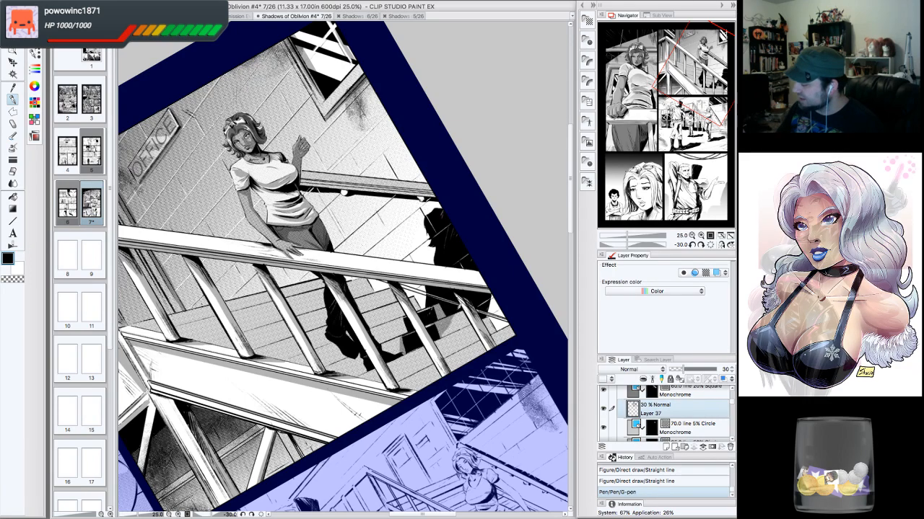
{"action": "mouse_move", "coordinate": [456, 314]}
{"action": "left_mouse_down"}
{"action": "mouse_move", "coordinate": [446, 331]}
{"action": "mouse_move", "coordinate": [462, 320]}
{"action": "left_mouse_up"}
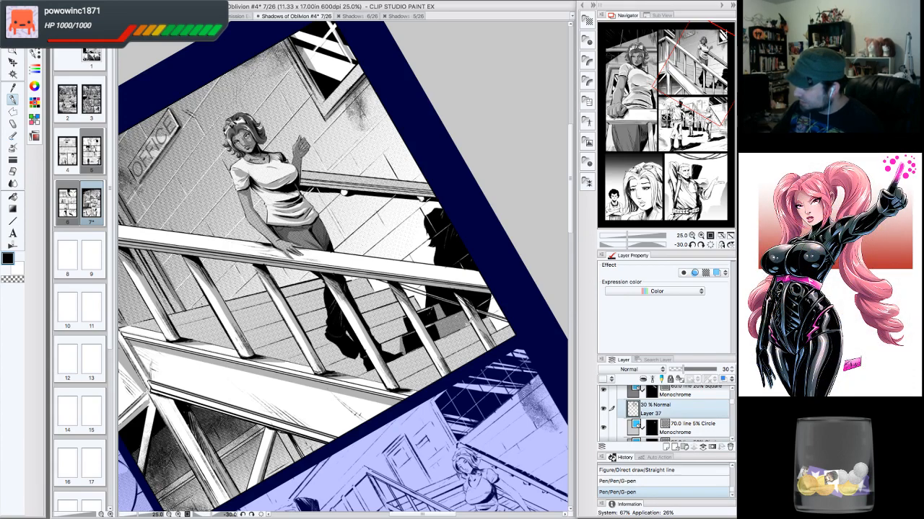
{"action": "mouse_move", "coordinate": [446, 320]}
{"action": "left_mouse_down"}
{"action": "mouse_move", "coordinate": [451, 303]}
{"action": "mouse_move", "coordinate": [442, 329]}
{"action": "left_mouse_up"}
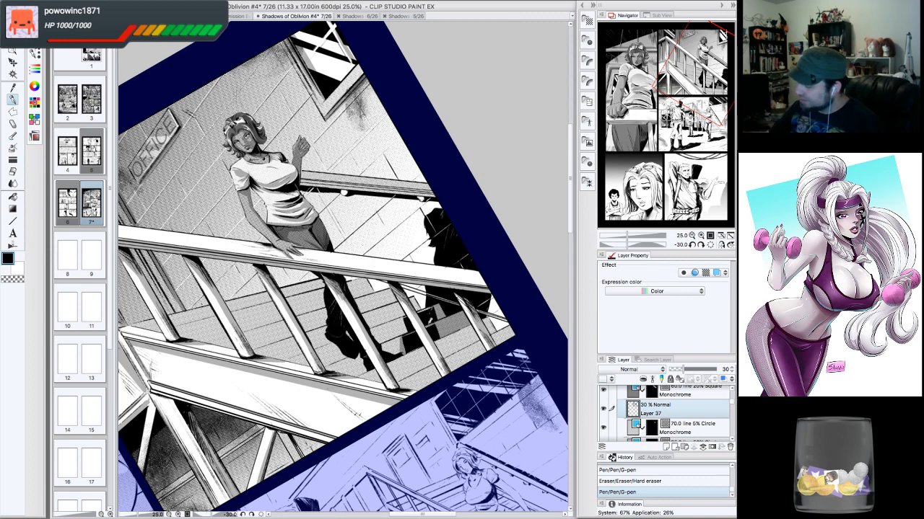
{"action": "mouse_move", "coordinate": [420, 311]}
{"action": "left_mouse_down"}
{"action": "mouse_move", "coordinate": [431, 307]}
{"action": "mouse_move", "coordinate": [408, 326]}
{"action": "left_mouse_up"}
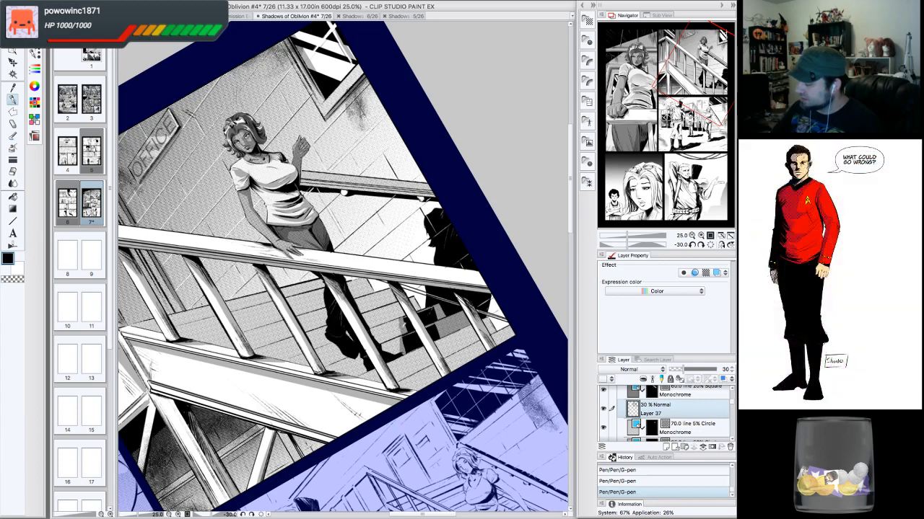
- Refine the stair shadow edges with further G-pen strokes and a hard eraser
{"action": "left_click_drag", "start_coordinate": [404, 342], "coordinate": [398, 351]}
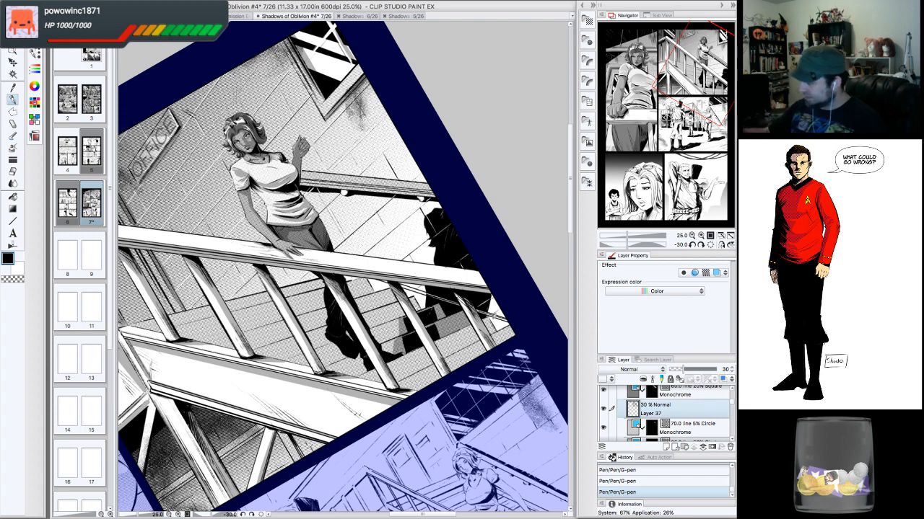
{"action": "left_click_drag", "start_coordinate": [490, 303], "coordinate": [499, 324]}
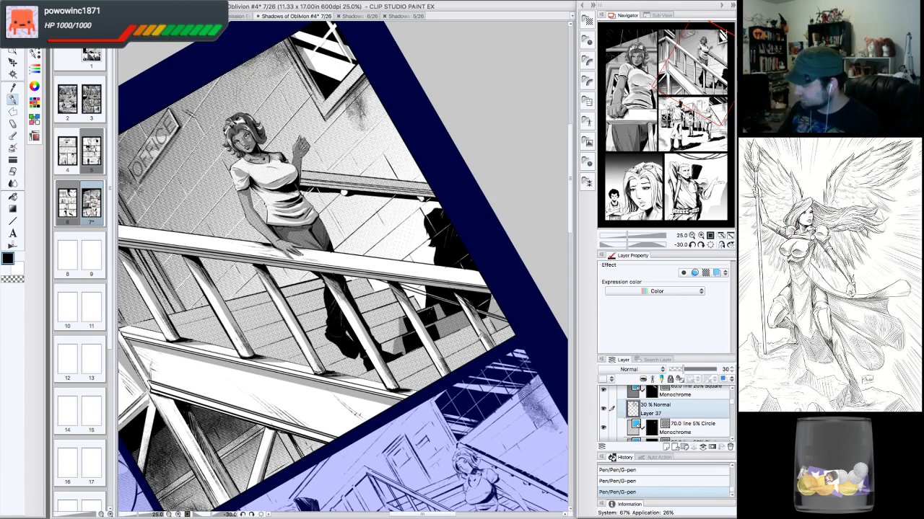
{"action": "left_click_drag", "start_coordinate": [456, 351], "coordinate": [479, 336]}
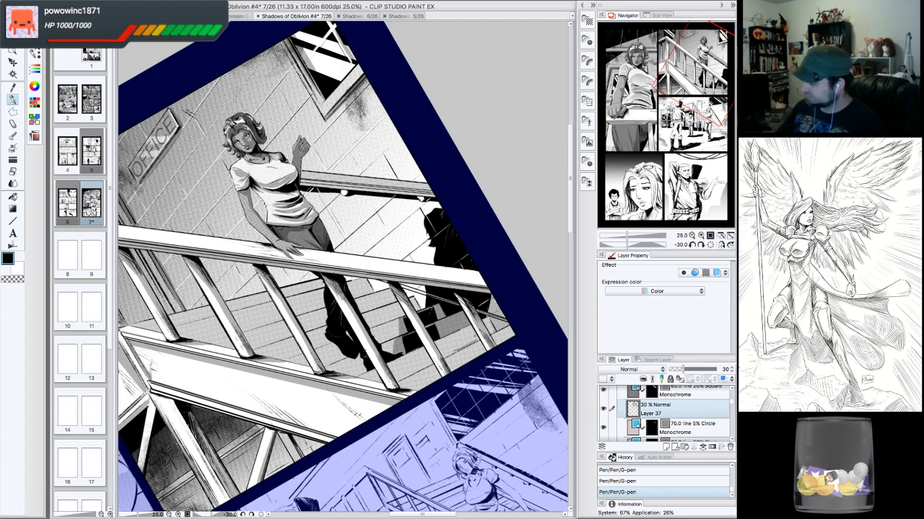
{"action": "left_click_drag", "start_coordinate": [461, 347], "coordinate": [472, 339]}
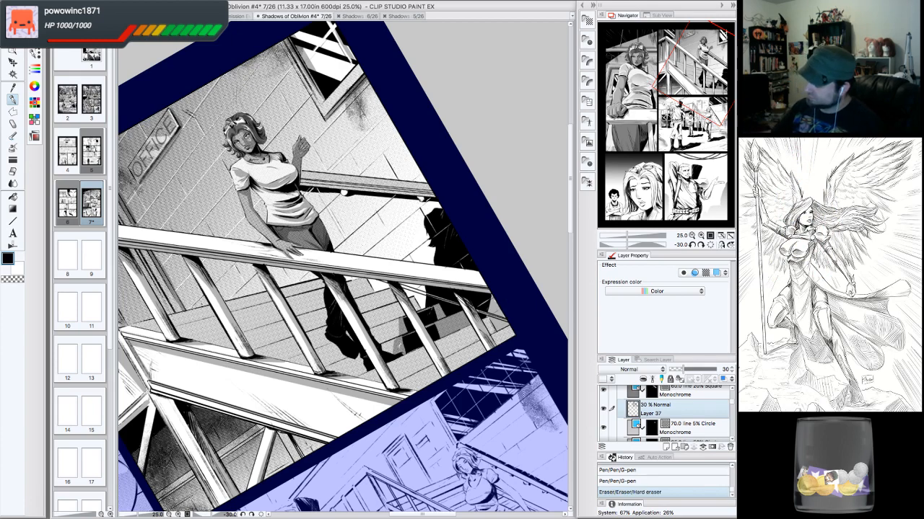
{"action": "left_click_drag", "start_coordinate": [363, 358], "coordinate": [390, 324]}
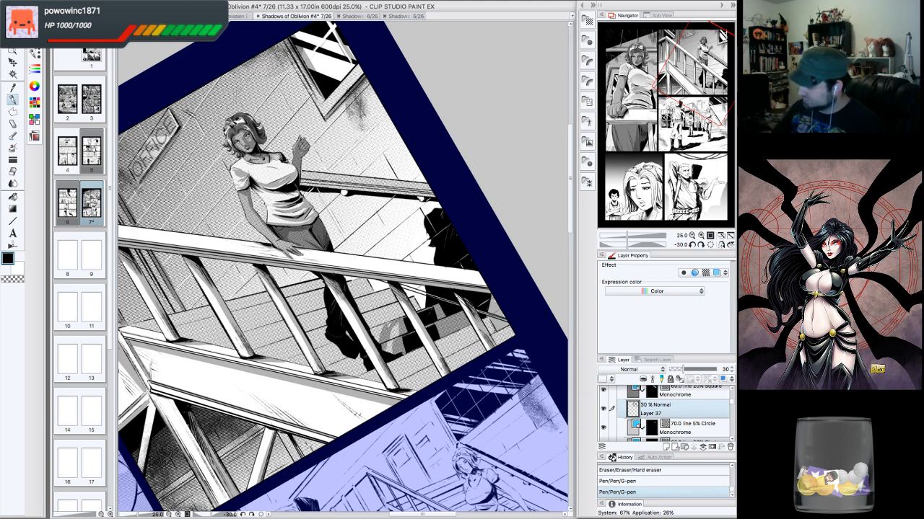
{"action": "left_click_drag", "start_coordinate": [390, 323], "coordinate": [387, 326]}
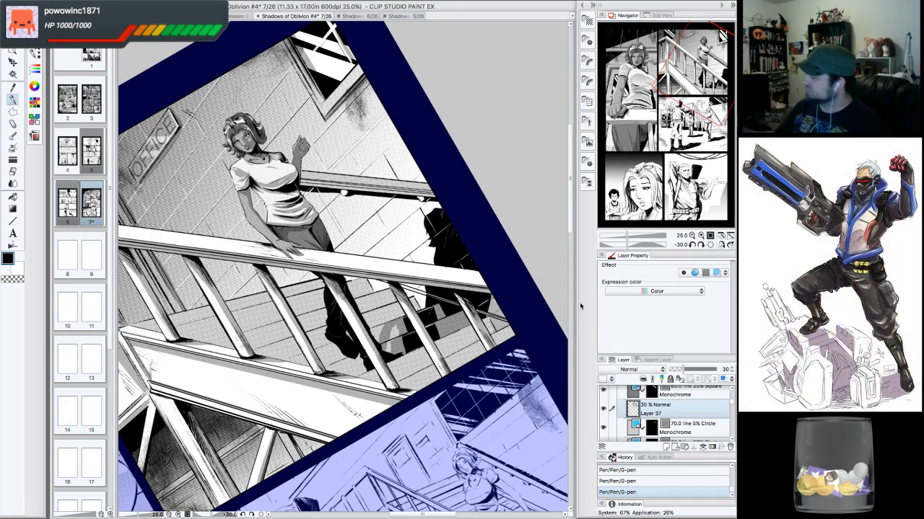
- Draw a straight line across the upper stair rails and revert it through the history
{"action": "left_click", "coordinate": [692, 236]}
{"action": "left_click", "coordinate": [699, 245]}
{"action": "left_click", "coordinate": [700, 246]}
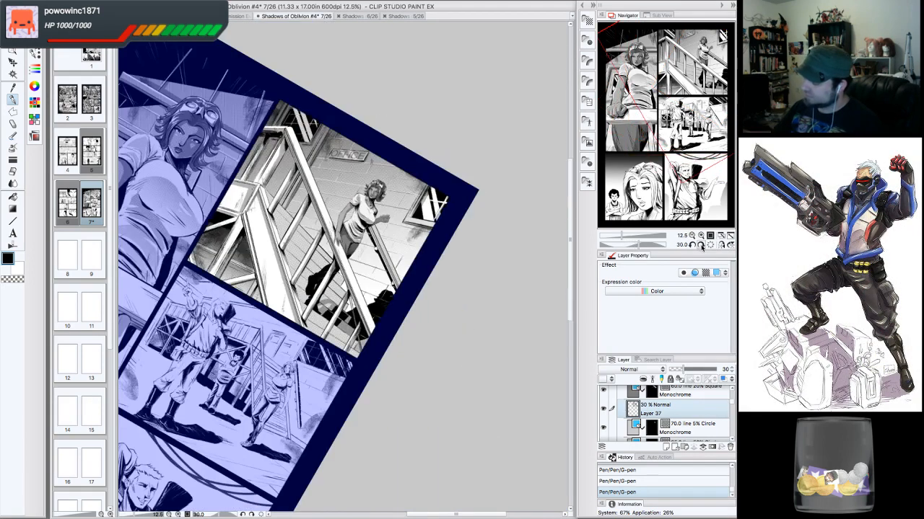
{"action": "left_click", "coordinate": [700, 245]}
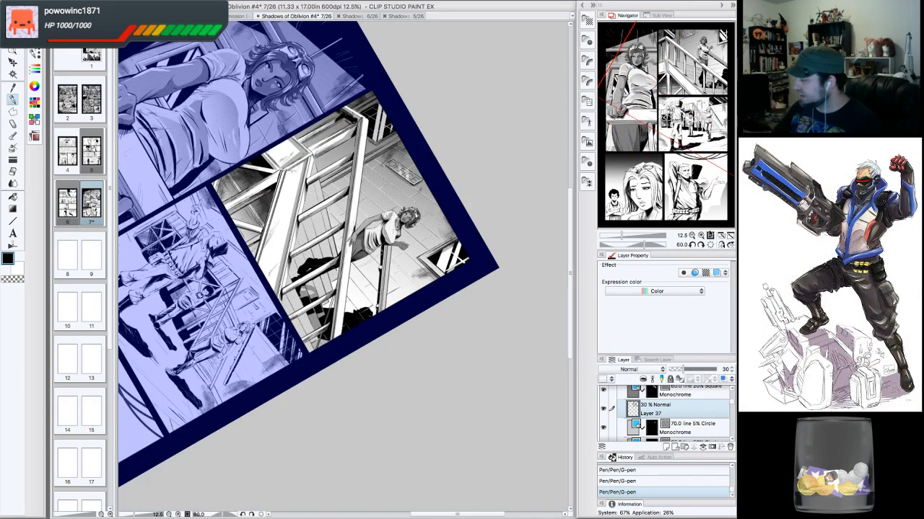
{"action": "left_click", "coordinate": [692, 236]}
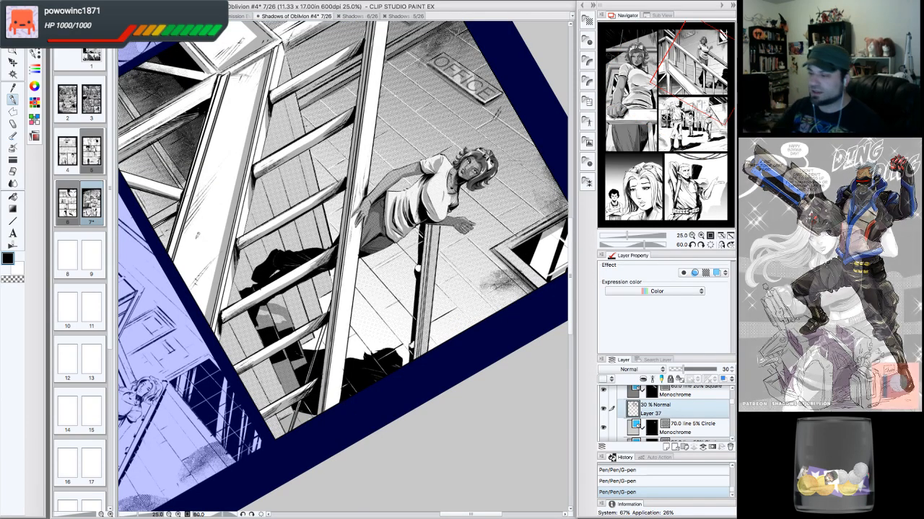
{"action": "left_click", "coordinate": [13, 221]}
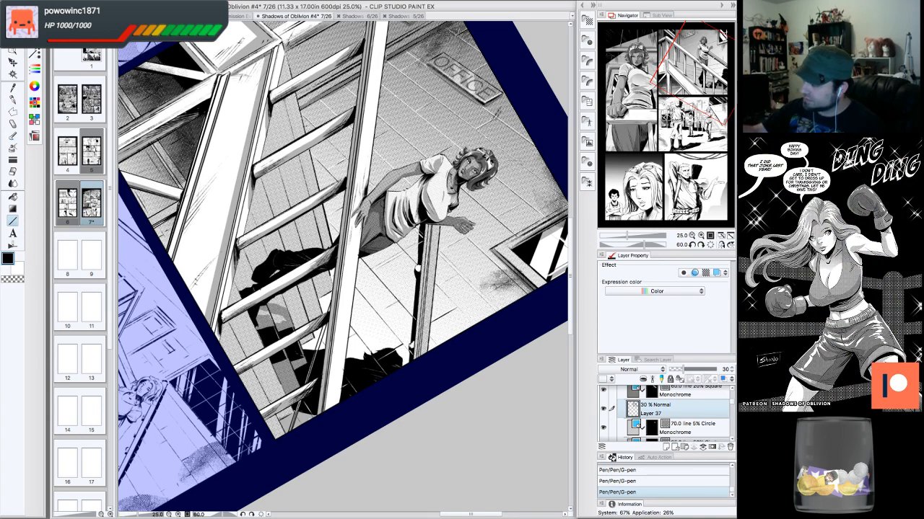
{"action": "left_click_drag", "start_coordinate": [282, 99], "coordinate": [312, 196]}
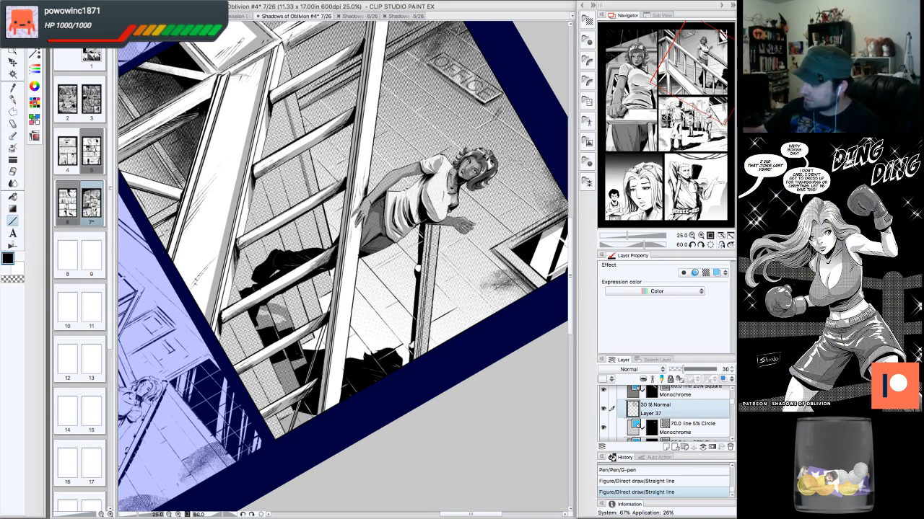
{"action": "left_click", "coordinate": [669, 481]}
{"action": "left_click", "coordinate": [677, 472]}
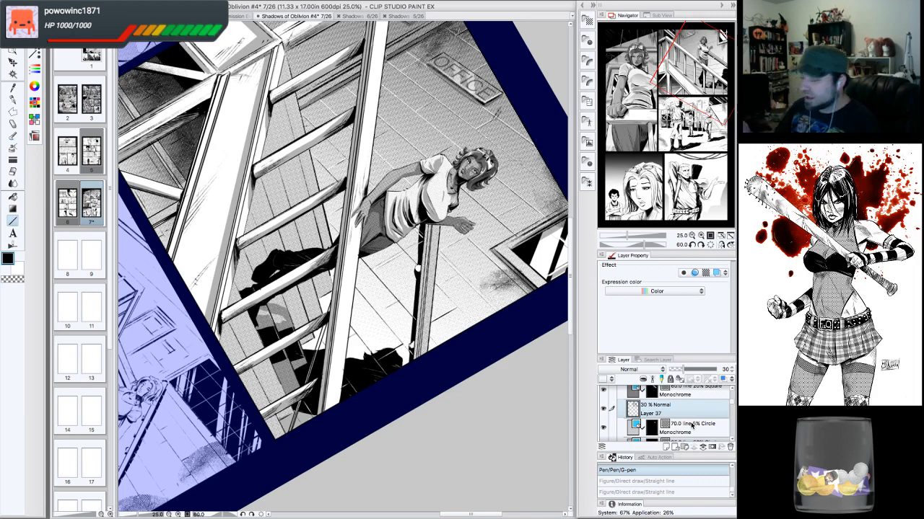
- Touch up the lower stair shadow with a G-pen stroke and transparent-colour erasing strokes
{"action": "left_click", "coordinate": [13, 100]}
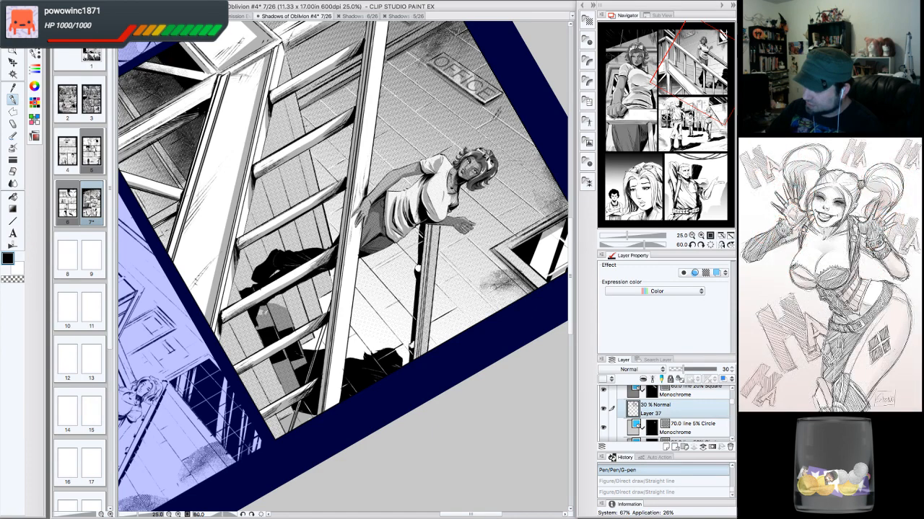
{"action": "left_click_drag", "start_coordinate": [261, 326], "coordinate": [277, 339]}
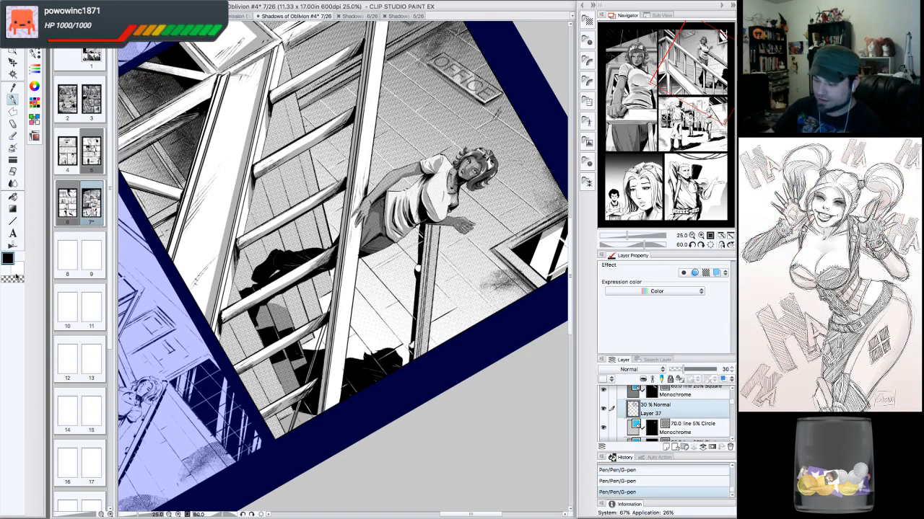
{"action": "key", "text": "c"}
{"action": "left_click_drag", "start_coordinate": [270, 314], "coordinate": [296, 383]}
{"action": "left_click_drag", "start_coordinate": [286, 300], "coordinate": [290, 321]}
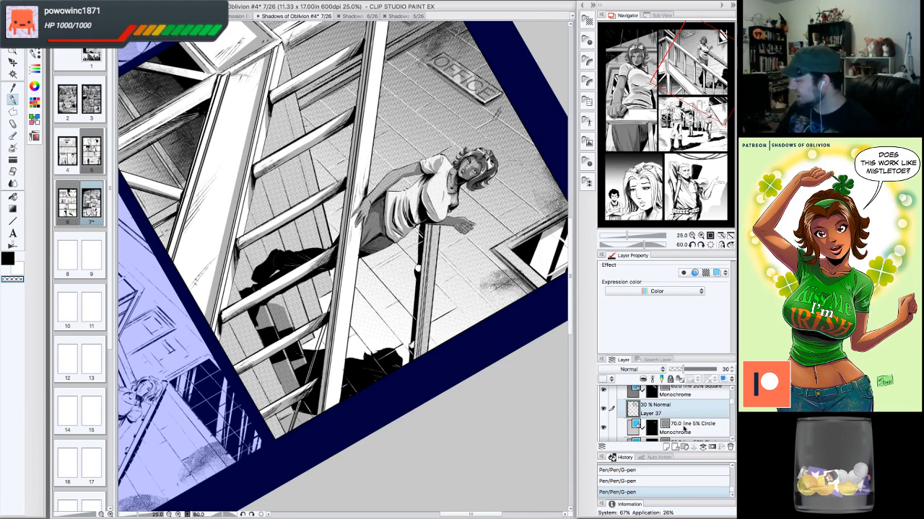
- On the 60.0 line 20% Square tone layer, add tone to the upper railing with the 長沢トーン削り(スタンダード) pen
{"action": "left_click", "coordinate": [683, 395]}
{"action": "left_click", "coordinate": [604, 395]}
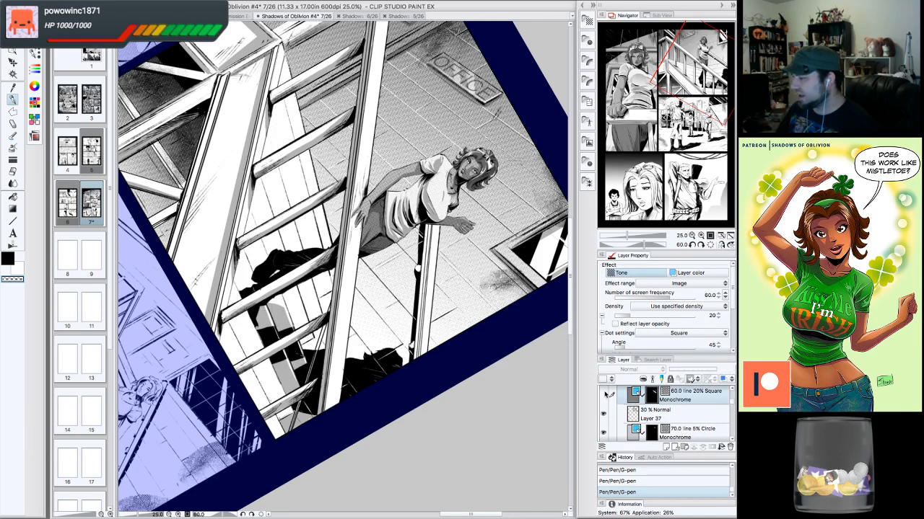
{"action": "left_click", "coordinate": [604, 395]}
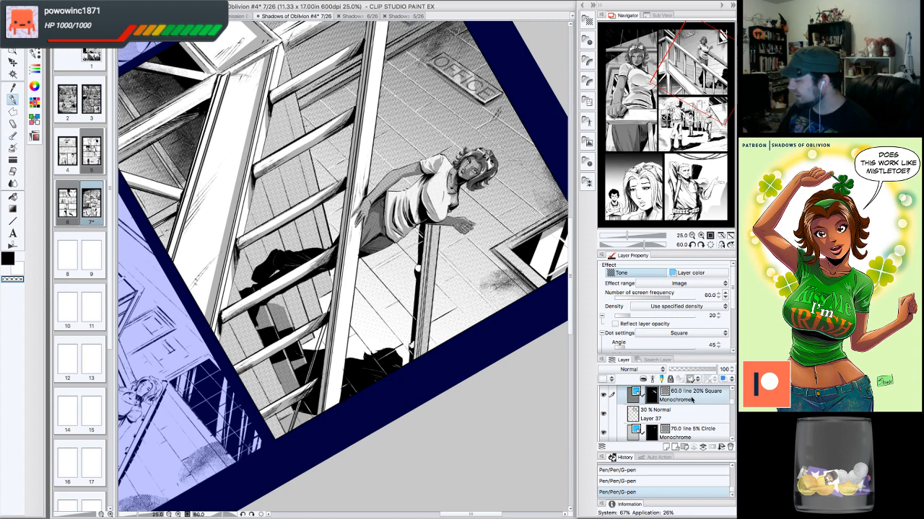
{"action": "left_click", "coordinate": [18, 221]}
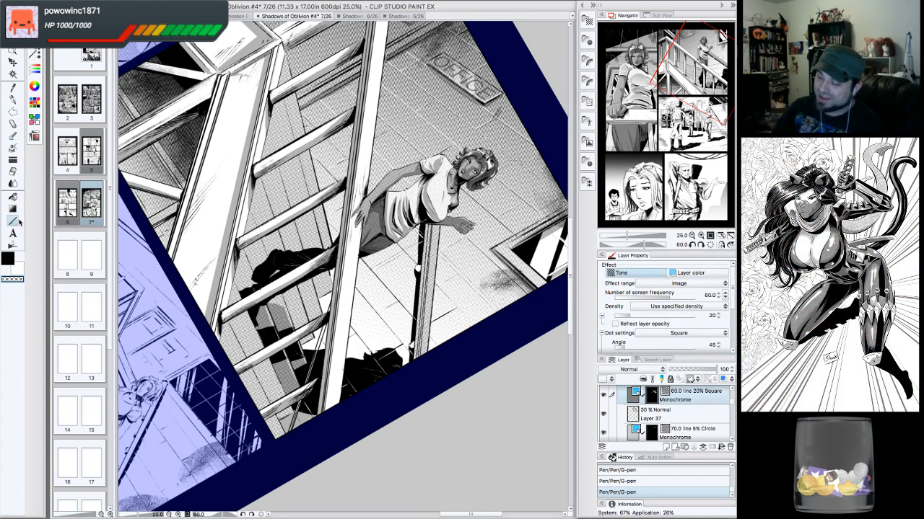
{"action": "left_click", "coordinate": [13, 98]}
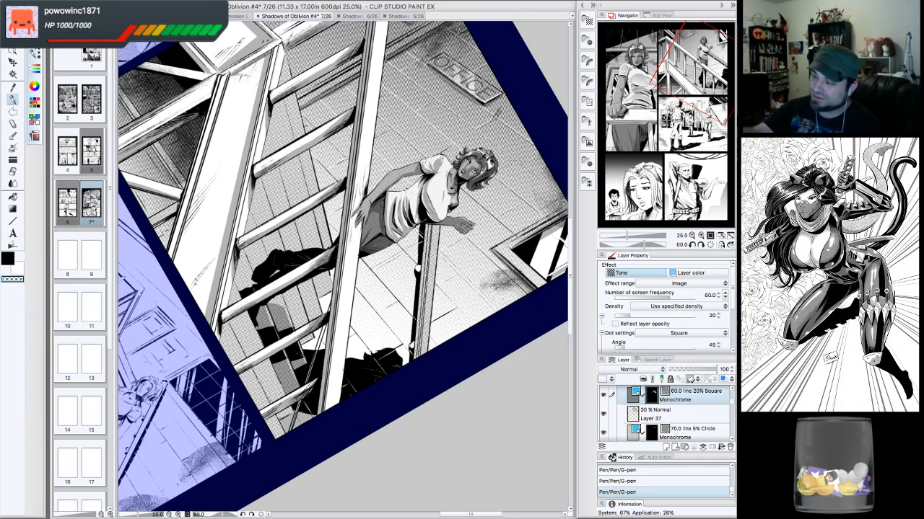
{"action": "left_click", "coordinate": [34, 54]}
{"action": "left_click_drag", "start_coordinate": [116, 232], "coordinate": [135, 457]}
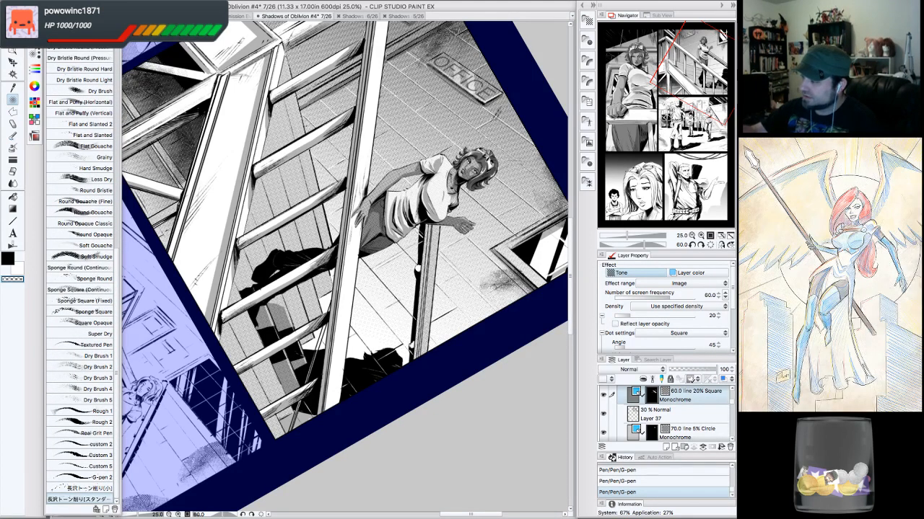
{"action": "left_click", "coordinate": [81, 499]}
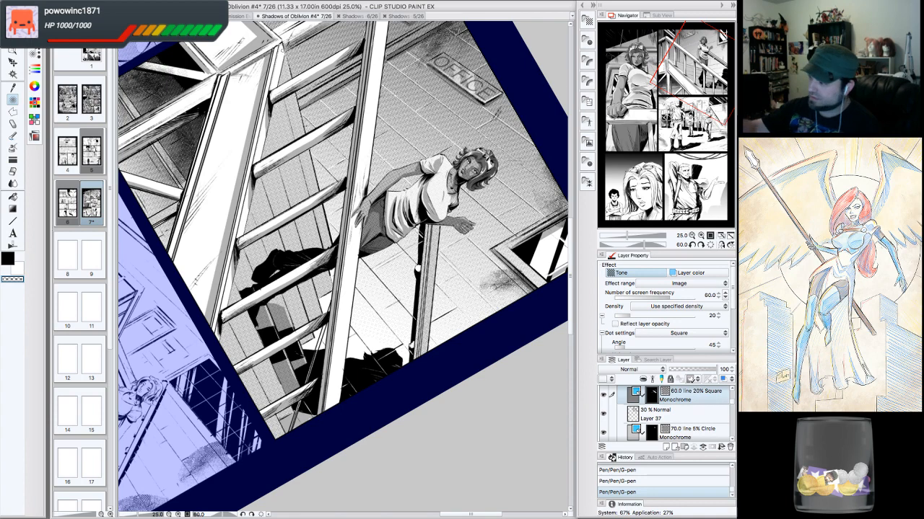
{"action": "left_click", "coordinate": [285, 56]}
{"action": "left_click", "coordinate": [334, 253], "text": "shift"}
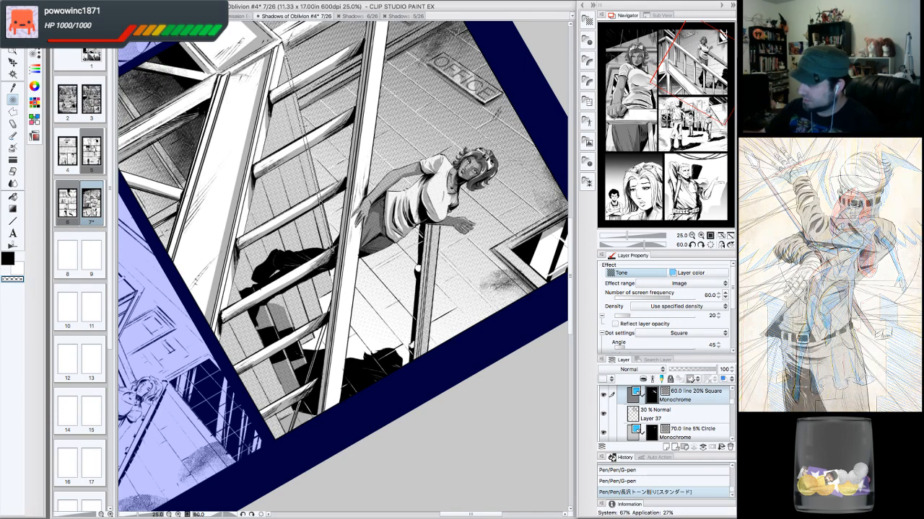
{"action": "left_click", "coordinate": [334, 254], "text": "shift"}
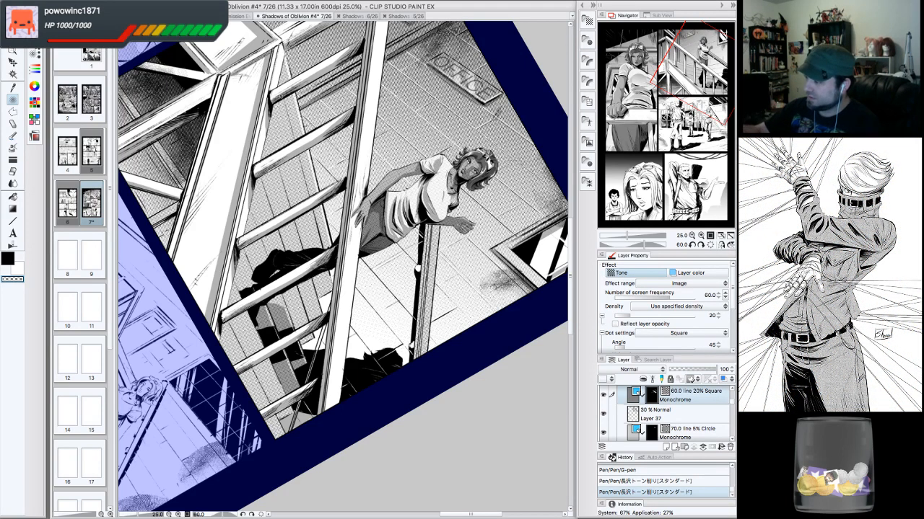
{"action": "left_click", "coordinate": [280, 96]}
{"action": "left_click", "coordinate": [333, 292], "text": "shift"}
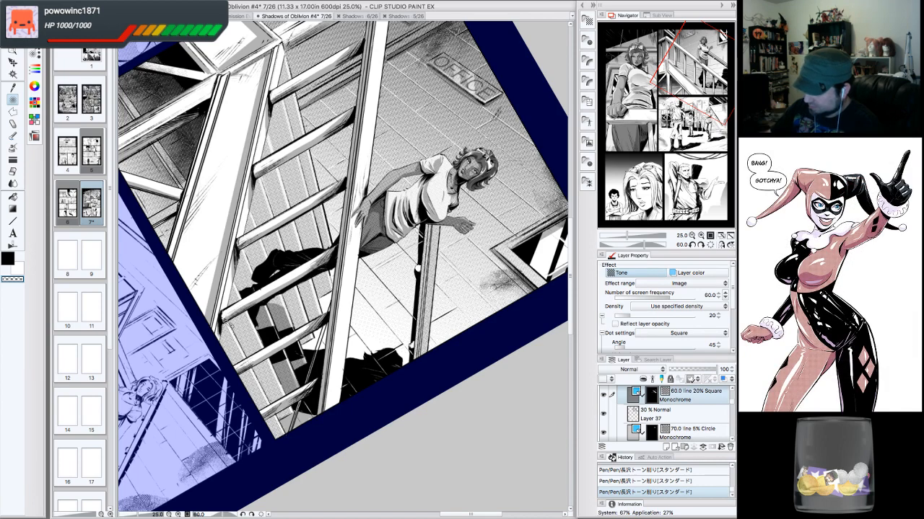
{"action": "left_click", "coordinate": [710, 245]}
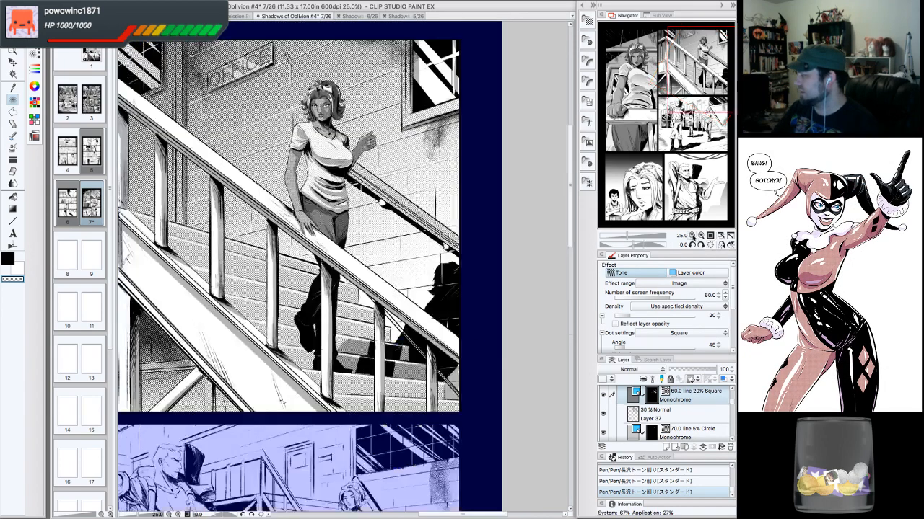
- Select Layer 12 inside the Frame 5 folder of the lower-left panel and save the file
{"action": "double_click", "coordinate": [693, 237]}
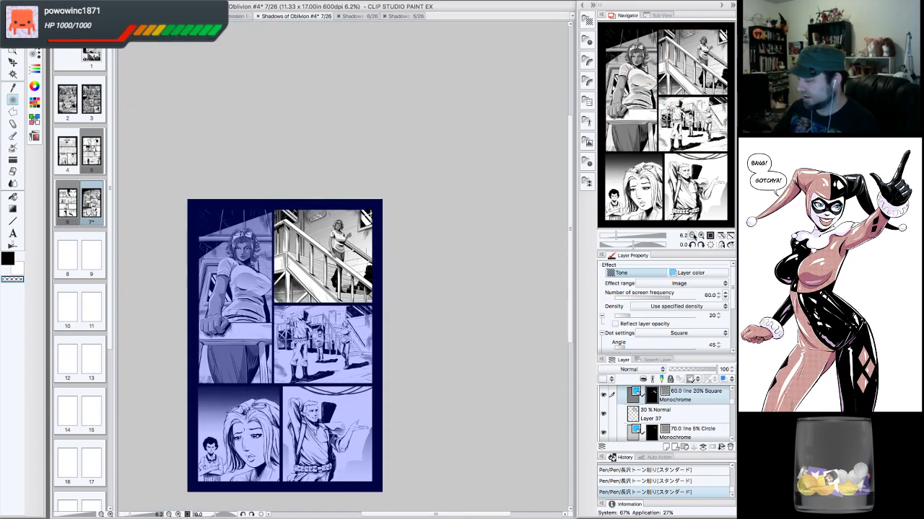
{"action": "left_click", "coordinate": [701, 236]}
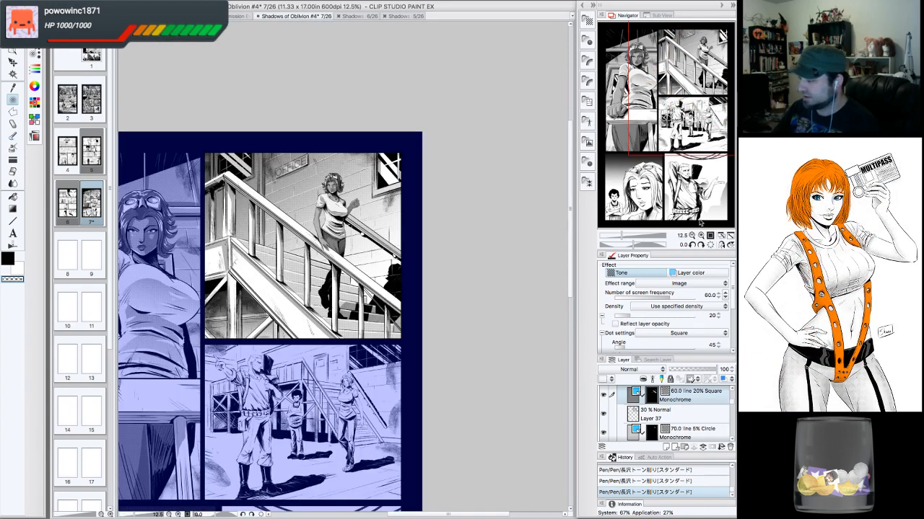
{"action": "left_click_drag", "start_coordinate": [707, 70], "coordinate": [665, 101]}
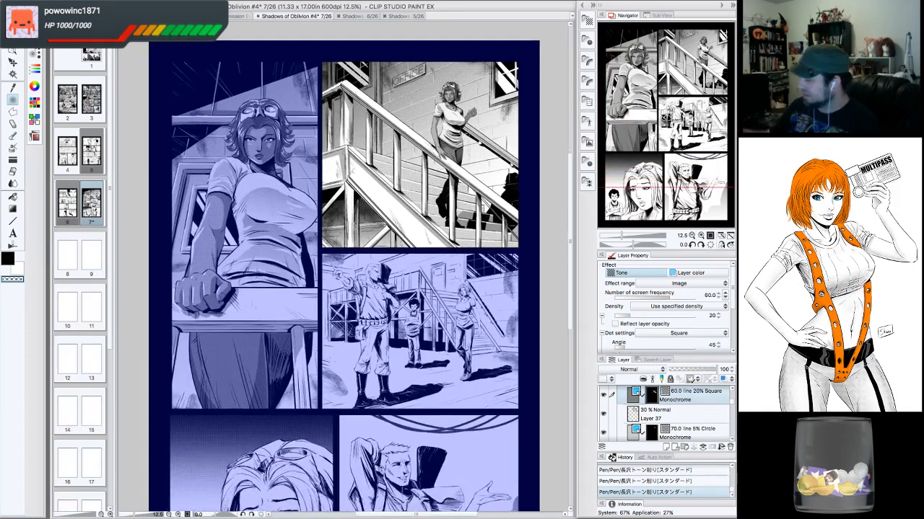
{"action": "left_click_drag", "start_coordinate": [732, 402], "coordinate": [732, 394]}
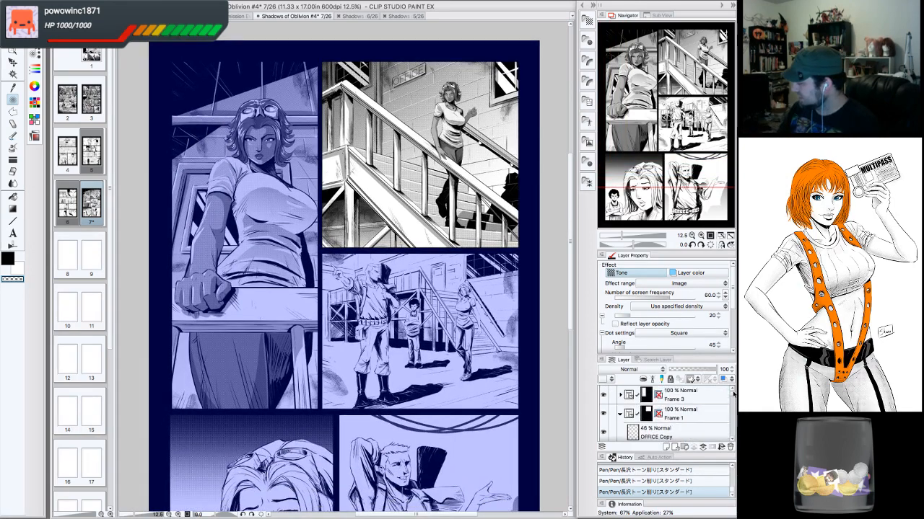
{"action": "left_click", "coordinate": [621, 415]}
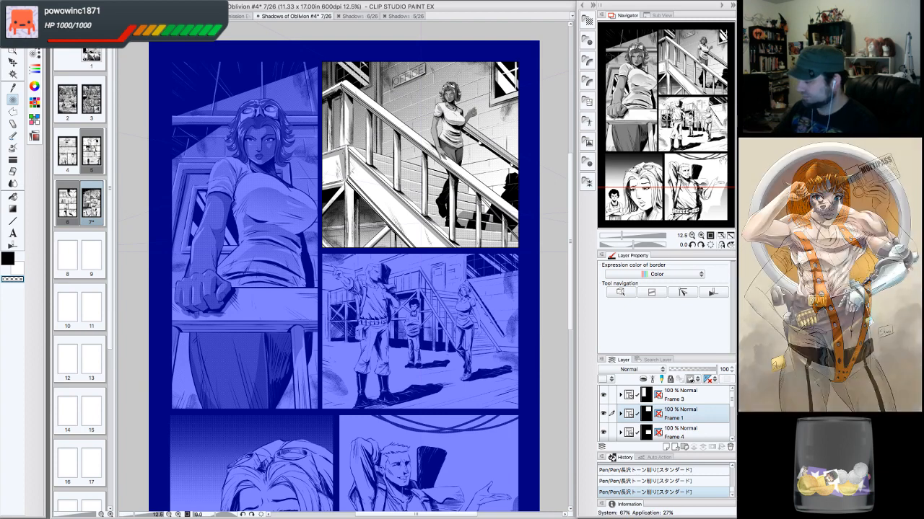
{"action": "left_click_drag", "start_coordinate": [689, 122], "coordinate": [671, 168]}
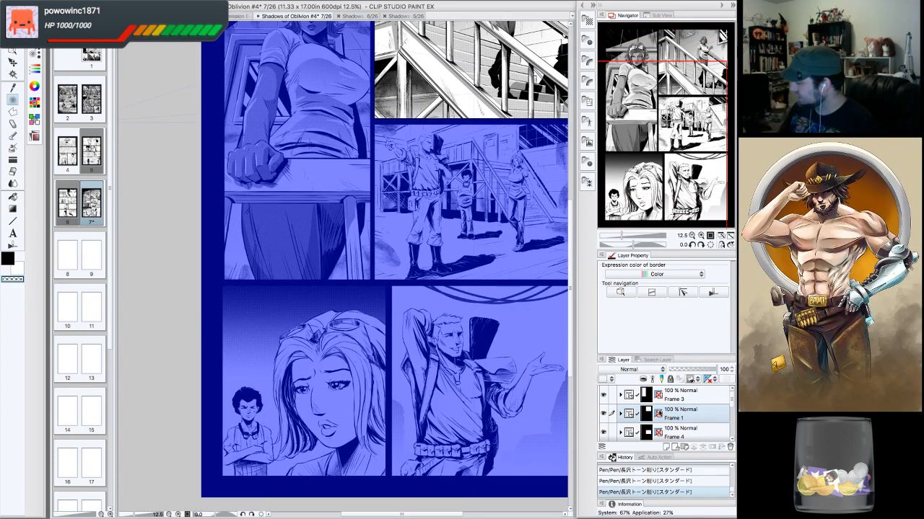
{"action": "scroll", "coordinate": [730, 406], "scroll_direction": "down", "scroll_amount": 2}
{"action": "left_click", "coordinate": [710, 424]}
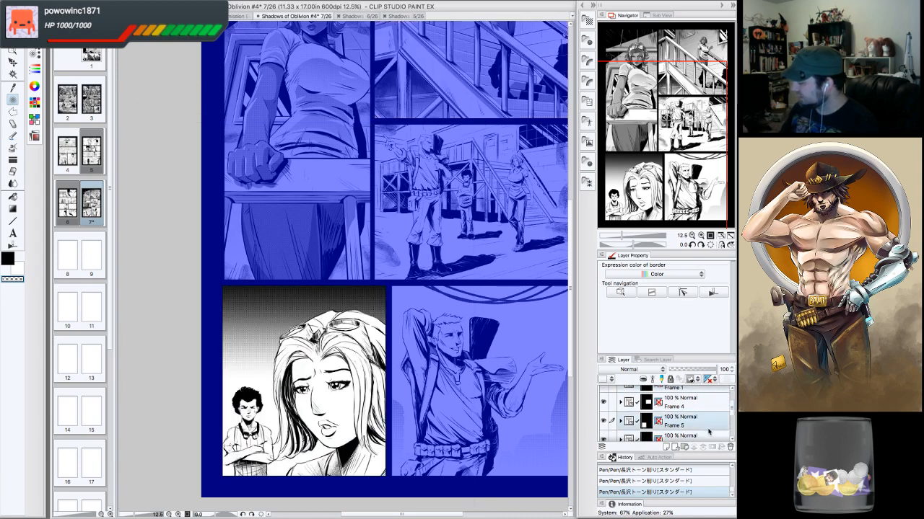
{"action": "left_click", "coordinate": [620, 422]}
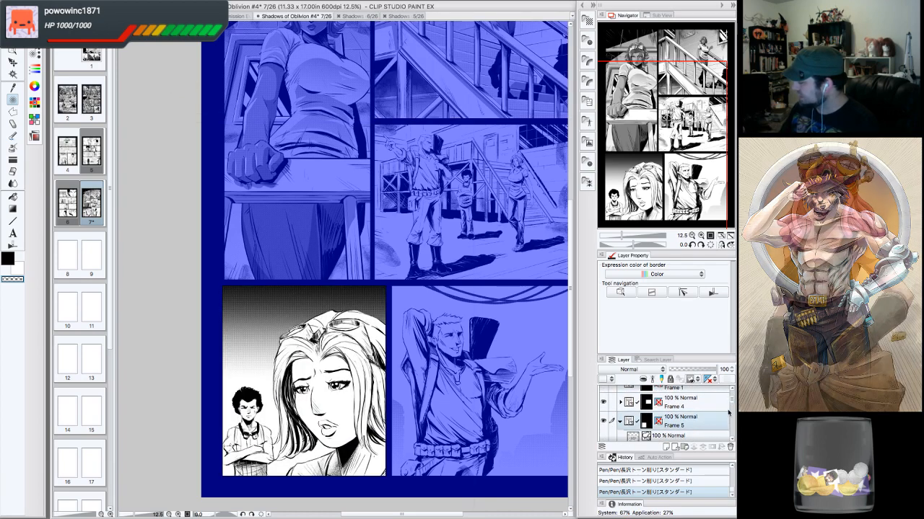
{"action": "scroll", "coordinate": [671, 411], "scroll_direction": "down", "scroll_amount": 2}
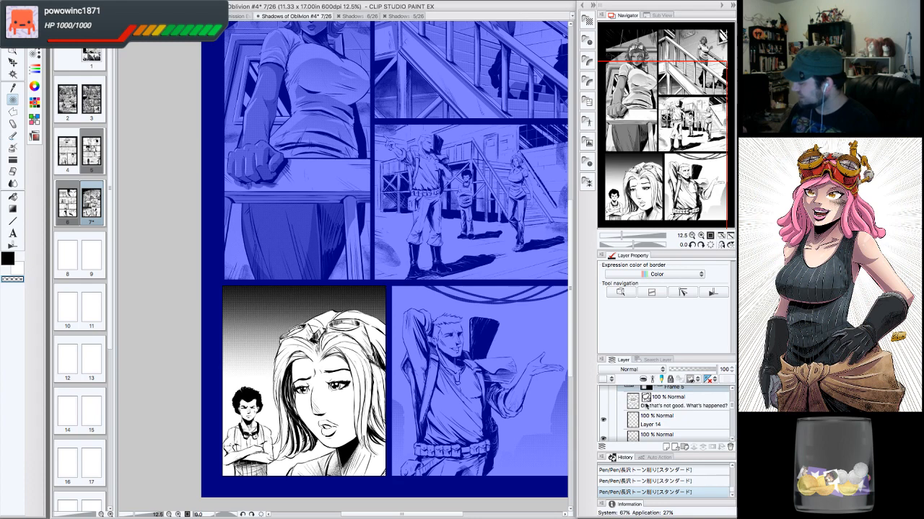
{"action": "left_click", "coordinate": [660, 424]}
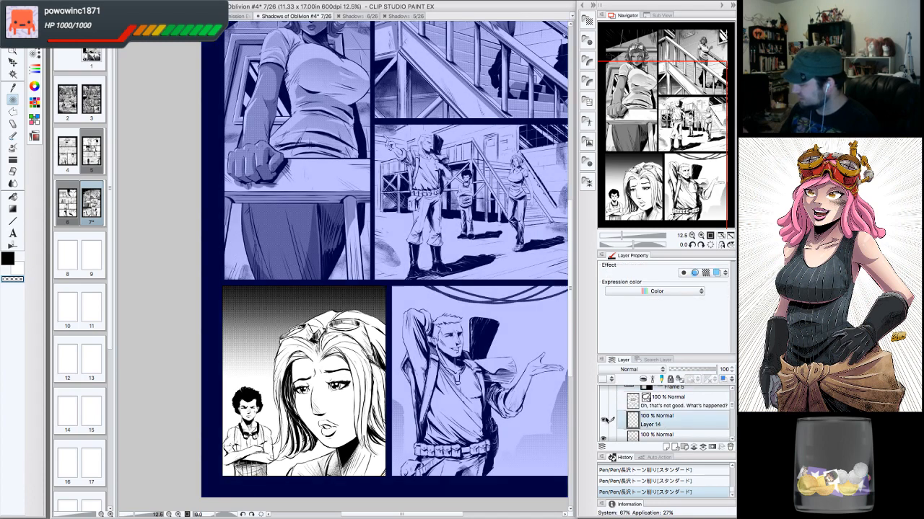
{"action": "left_click", "coordinate": [604, 433]}
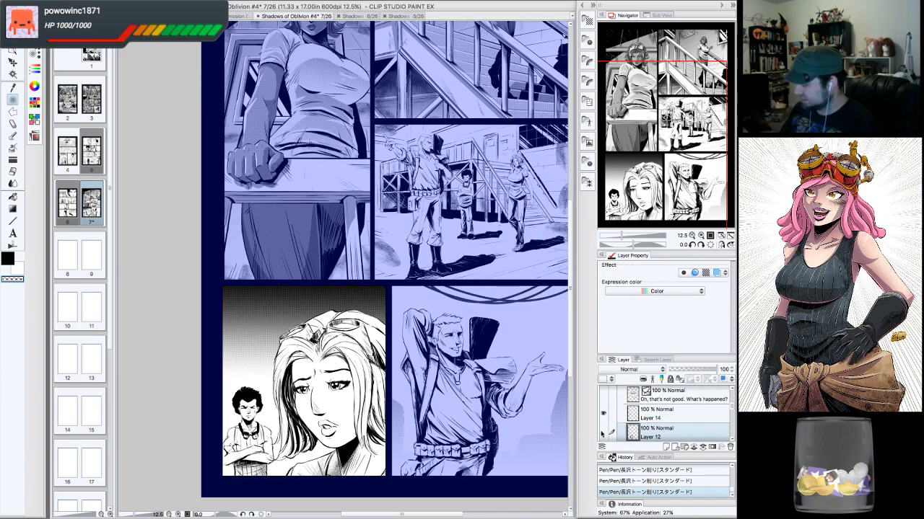
{"action": "left_click", "coordinate": [602, 433]}
{"action": "left_click", "coordinate": [603, 433]}
{"action": "left_click", "coordinate": [100, 3]}
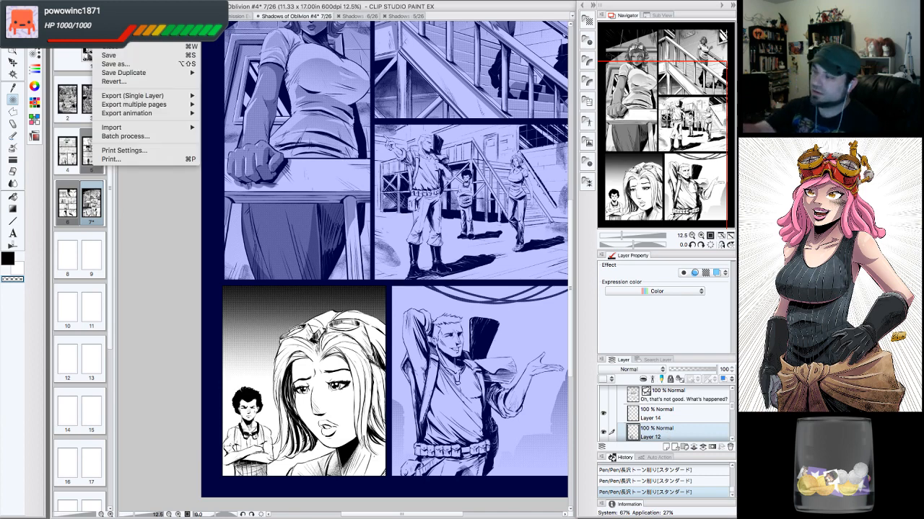
{"action": "left_click", "coordinate": [116, 57]}
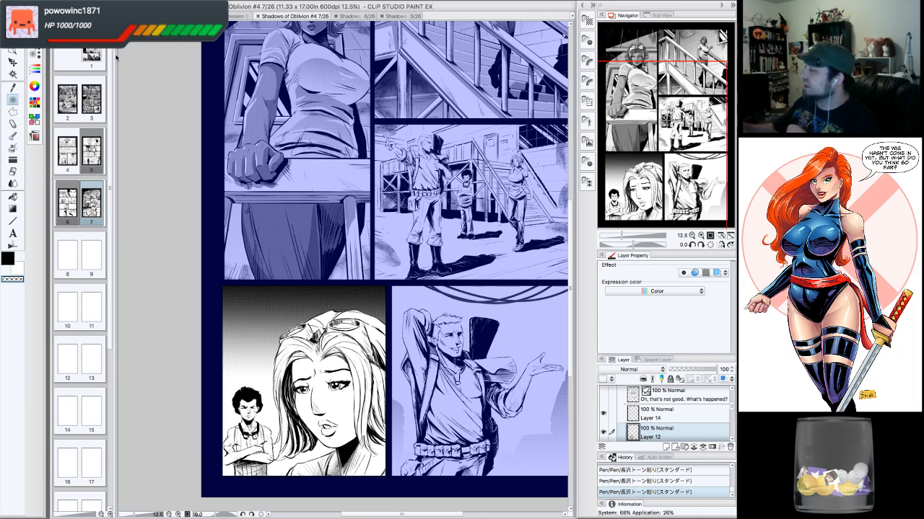
- With the Lasso marquee, select the skin area of the blonde woman's face in the lower-left panel
{"action": "left_click_drag", "start_coordinate": [645, 152], "coordinate": [677, 141]}
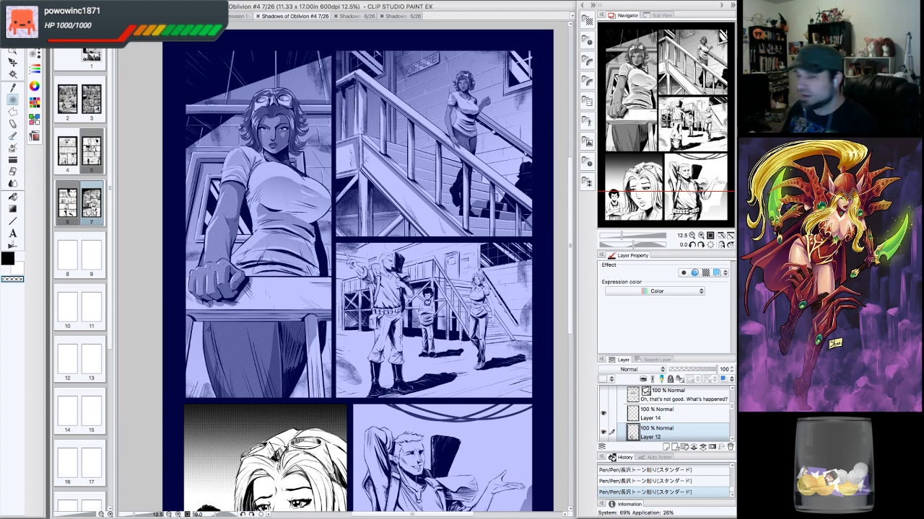
{"action": "left_click_drag", "start_coordinate": [375, 311], "coordinate": [410, 216]}
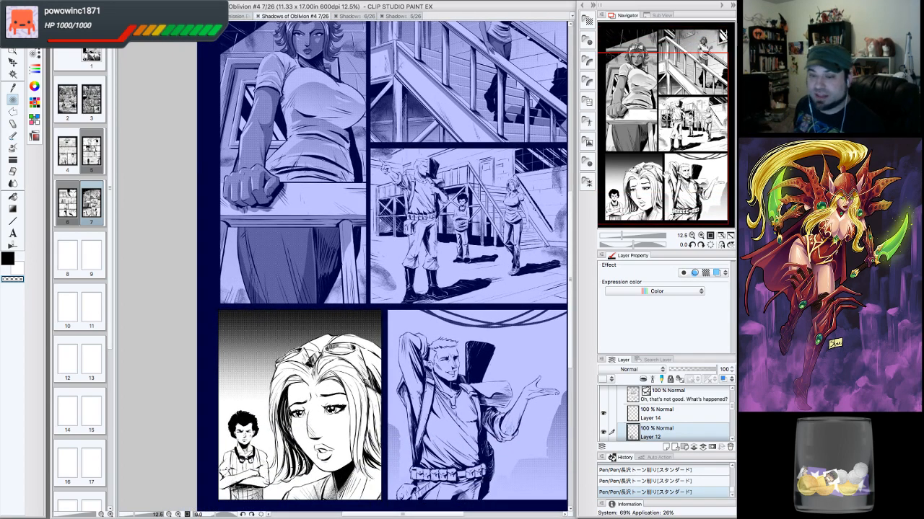
{"action": "left_click_drag", "start_coordinate": [382, 289], "coordinate": [397, 238]}
{"action": "key", "text": "super+plus"}
{"action": "key", "text": "super+plus"}
{"action": "key", "text": "super+plus"}
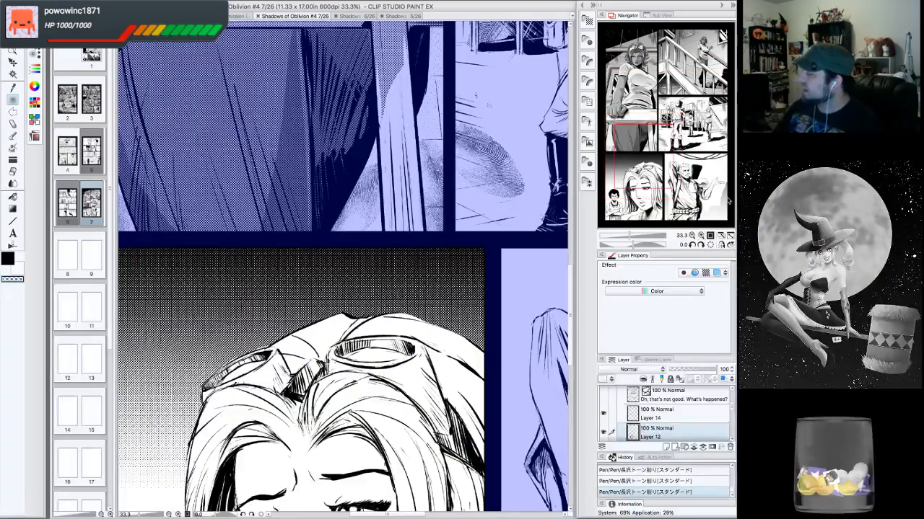
{"action": "left_click_drag", "start_coordinate": [640, 170], "coordinate": [643, 182]}
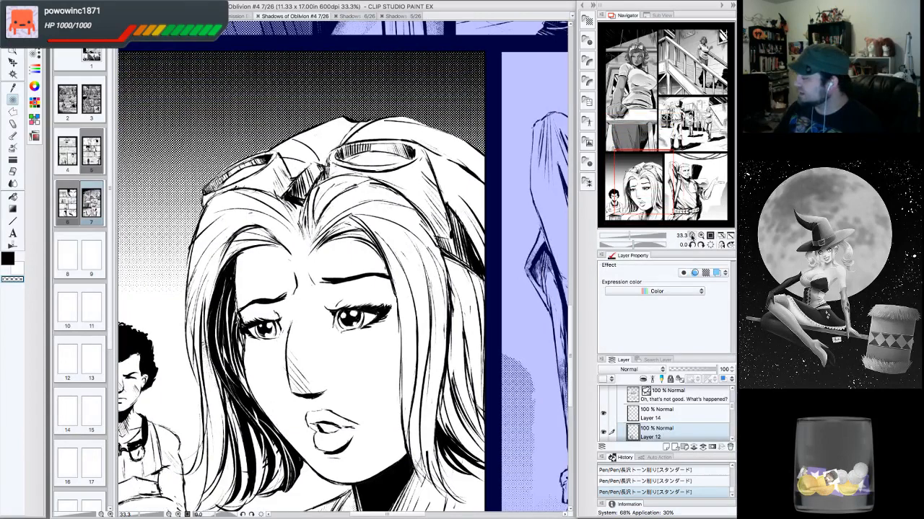
{"action": "left_click", "coordinate": [692, 236]}
{"action": "left_click_drag", "start_coordinate": [343, 288], "coordinate": [322, 217]}
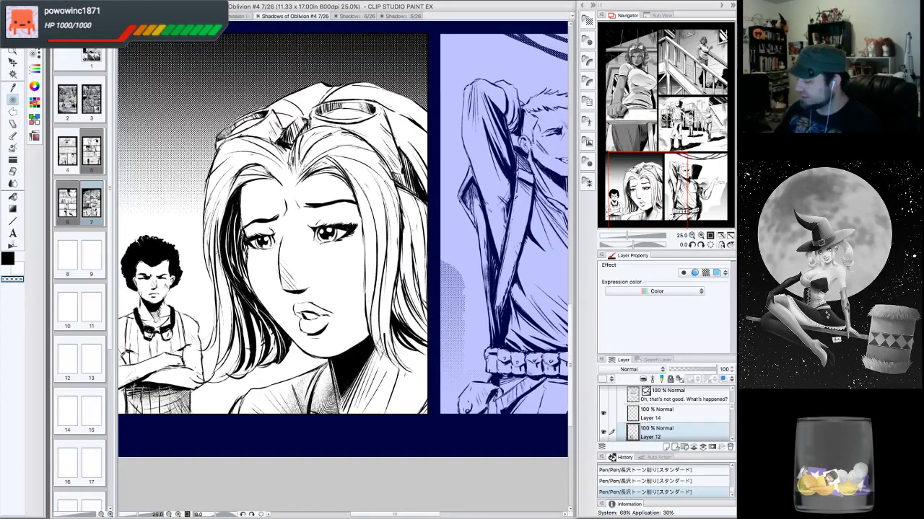
{"action": "left_click", "coordinate": [15, 114]}
{"action": "left_click", "coordinate": [35, 54]}
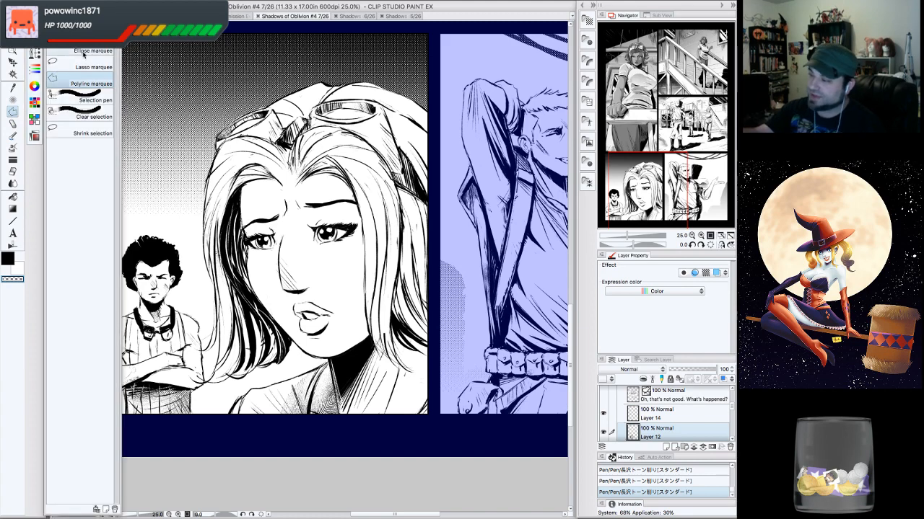
{"action": "left_click", "coordinate": [83, 57]}
{"action": "left_click_drag", "start_coordinate": [325, 246], "coordinate": [321, 264]}
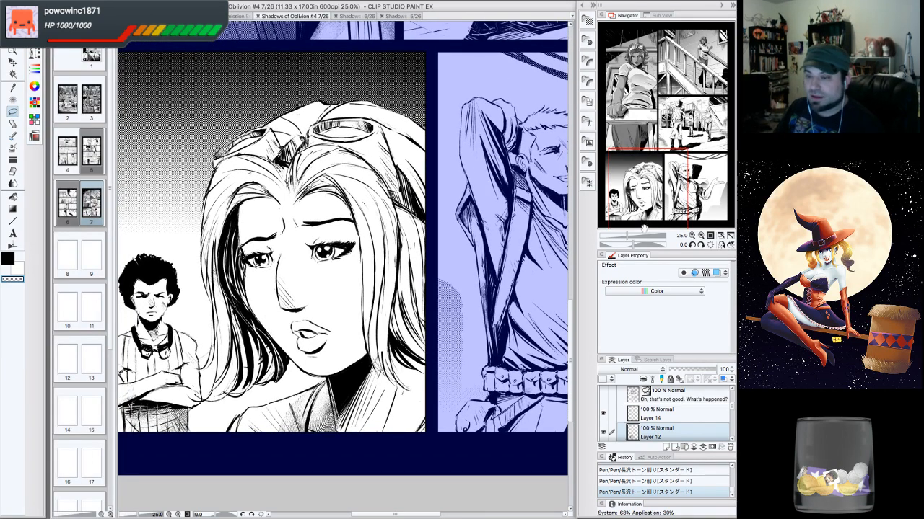
{"action": "left_click_drag", "start_coordinate": [650, 196], "coordinate": [648, 193]}
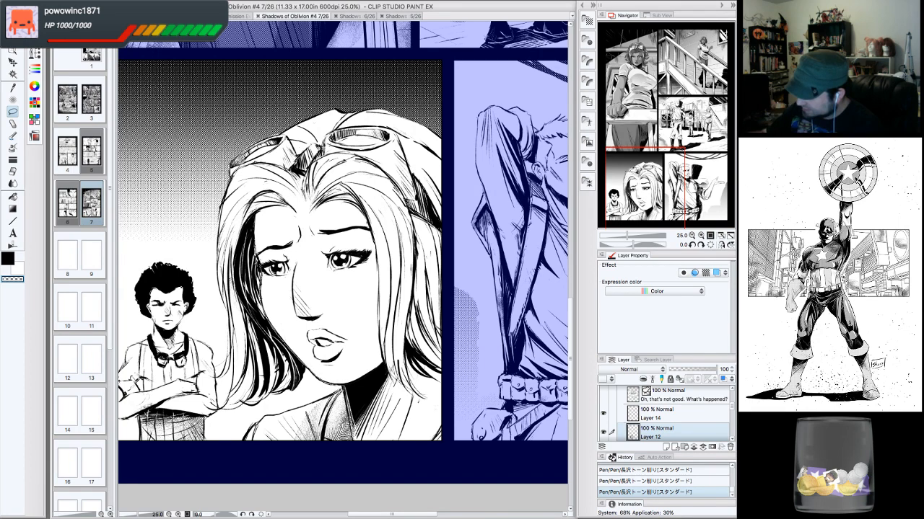
{"action": "mouse_move", "coordinate": [324, 401]}
{"action": "left_mouse_down"}
{"action": "mouse_move", "coordinate": [382, 478]}
{"action": "mouse_move", "coordinate": [429, 456]}
{"action": "mouse_move", "coordinate": [447, 412]}
{"action": "mouse_move", "coordinate": [395, 390]}
{"action": "mouse_move", "coordinate": [353, 303]}
{"action": "left_mouse_up"}
{"action": "left_click_drag", "start_coordinate": [333, 272], "coordinate": [273, 224]}
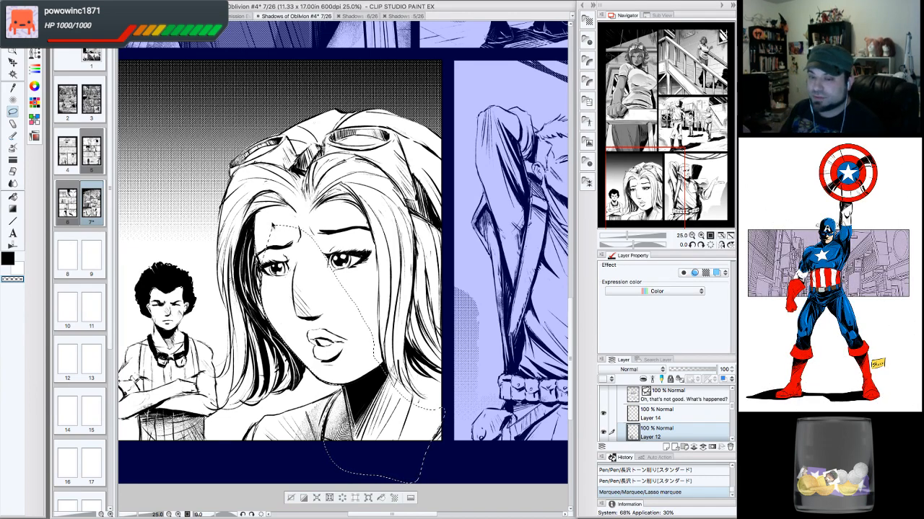
- Add further lasso areas to the selection around the rest of her face and neck
{"action": "scroll", "coordinate": [344, 253], "scroll_direction": "up", "scroll_amount": 1}
{"action": "scroll", "coordinate": [344, 252], "scroll_direction": "up", "scroll_amount": 2}
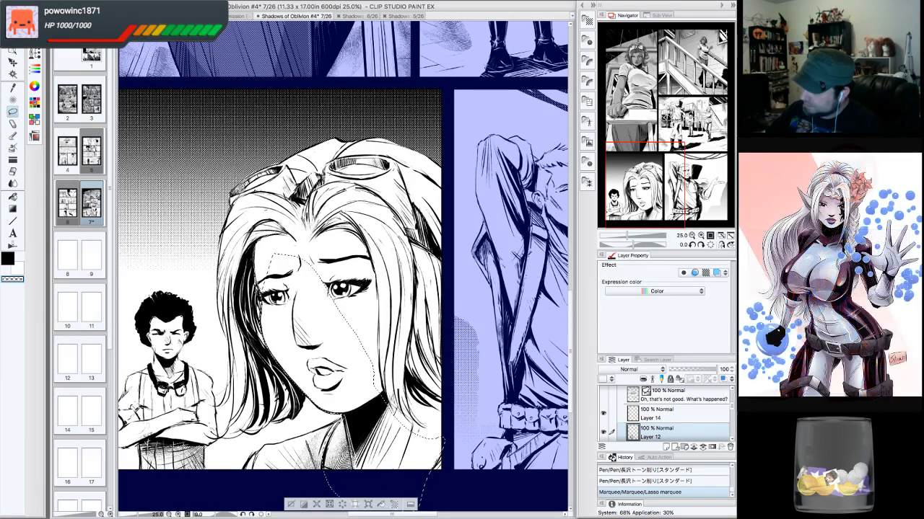
{"action": "left_click_drag", "start_coordinate": [263, 283], "coordinate": [306, 263]}
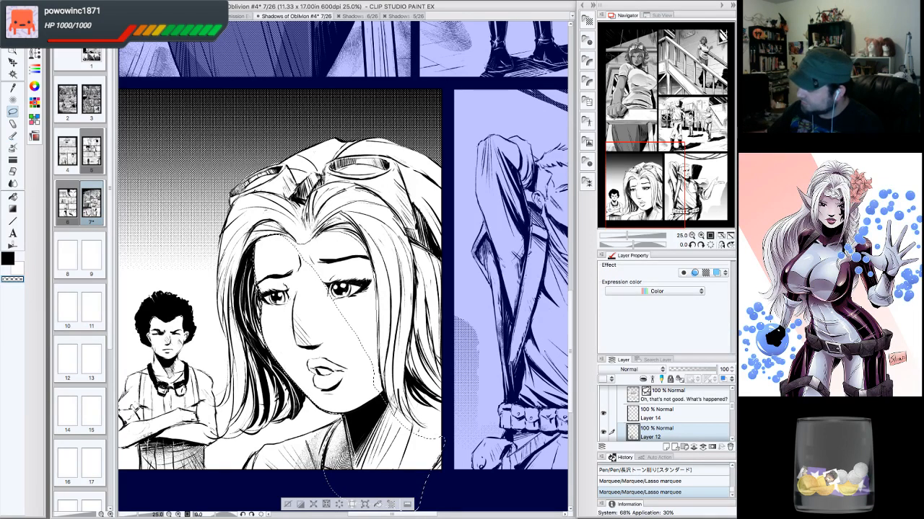
{"action": "left_click_drag", "start_coordinate": [303, 246], "coordinate": [376, 382]}
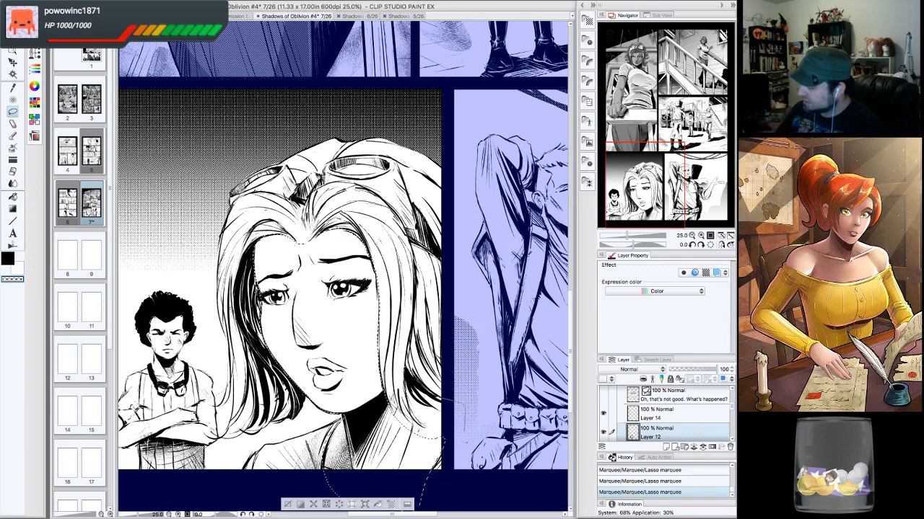
{"action": "left_click_drag", "start_coordinate": [443, 470], "coordinate": [418, 451]}
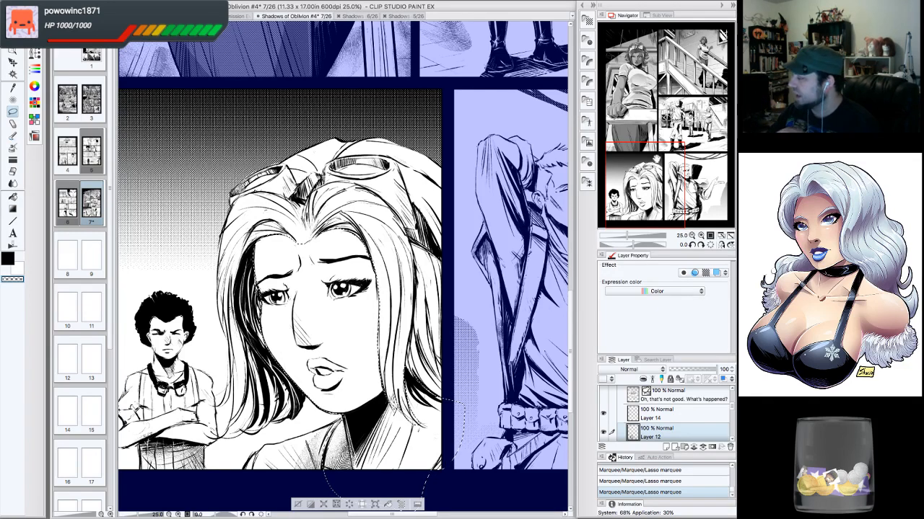
- Apply the 55.0 line 50% Circle monochrome tone material to the face selection
{"action": "scroll", "coordinate": [343, 267], "scroll_direction": "down", "scroll_amount": 3}
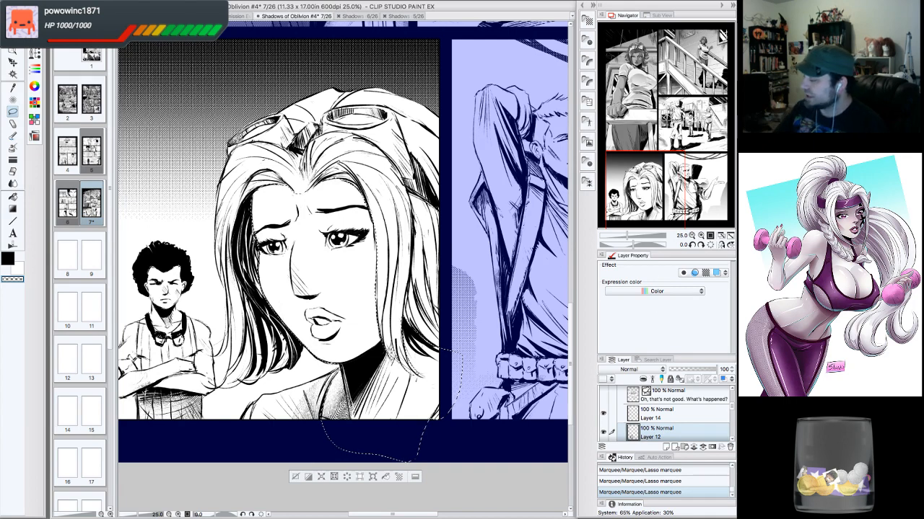
{"action": "left_click_drag", "start_coordinate": [673, 187], "coordinate": [680, 181]}
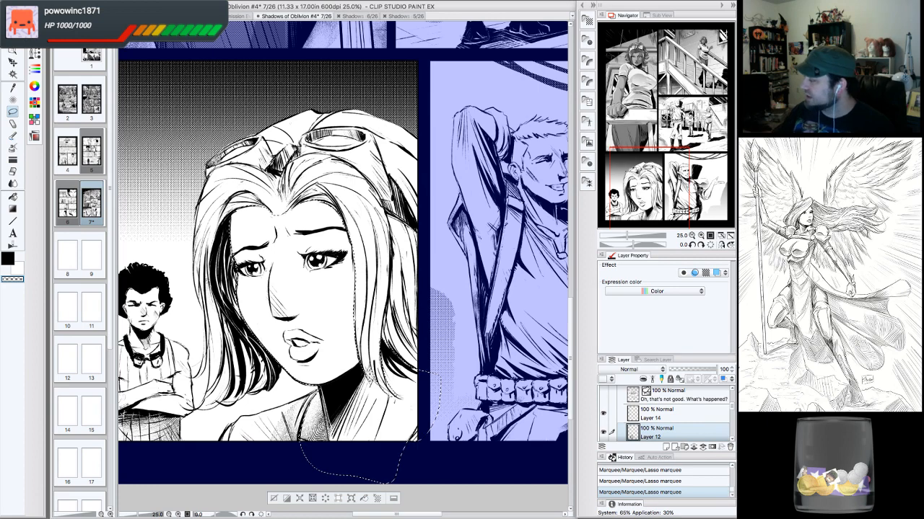
{"action": "left_click_drag", "start_coordinate": [343, 253], "coordinate": [349, 268]}
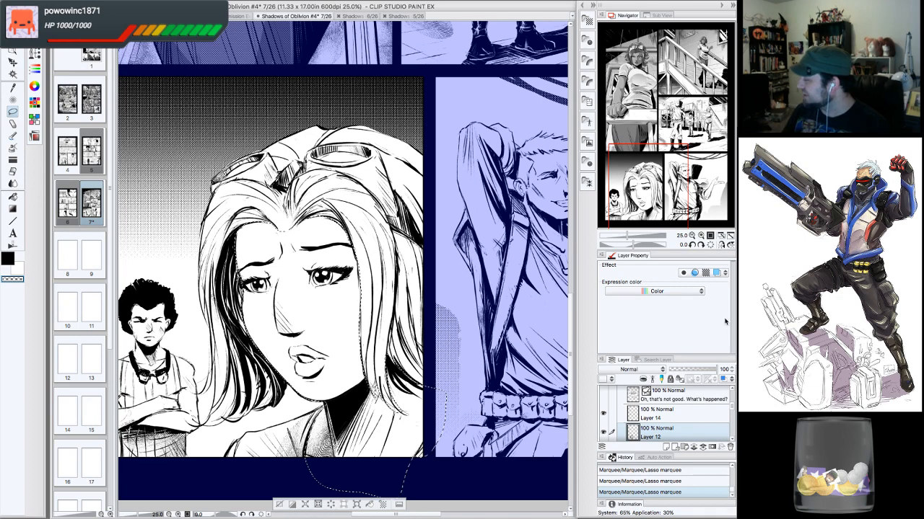
{"action": "scroll", "coordinate": [731, 409], "scroll_direction": "up", "scroll_amount": 5}
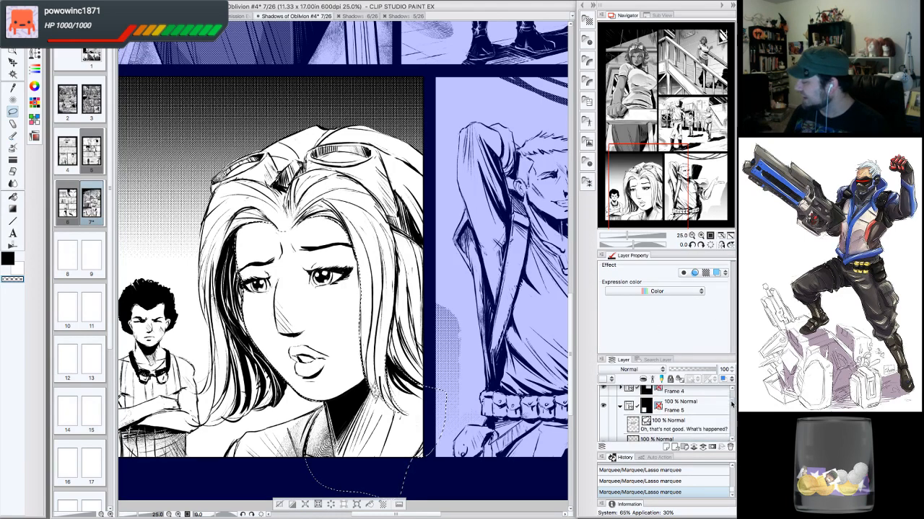
{"action": "scroll", "coordinate": [729, 401], "scroll_direction": "down", "scroll_amount": 5}
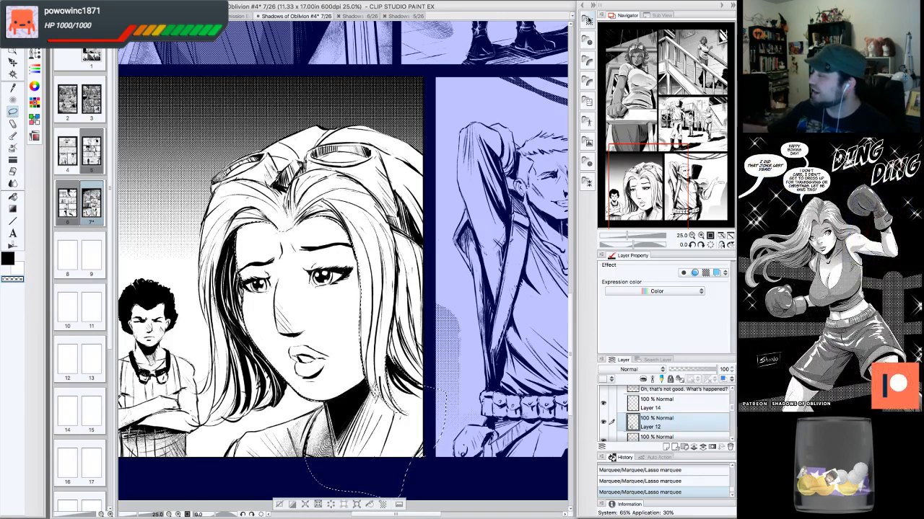
{"action": "left_click", "coordinate": [588, 22]}
{"action": "mouse_move", "coordinate": [549, 98]}
{"action": "left_mouse_down"}
{"action": "mouse_move", "coordinate": [459, 165]}
{"action": "mouse_move", "coordinate": [283, 266]}
{"action": "left_mouse_up"}
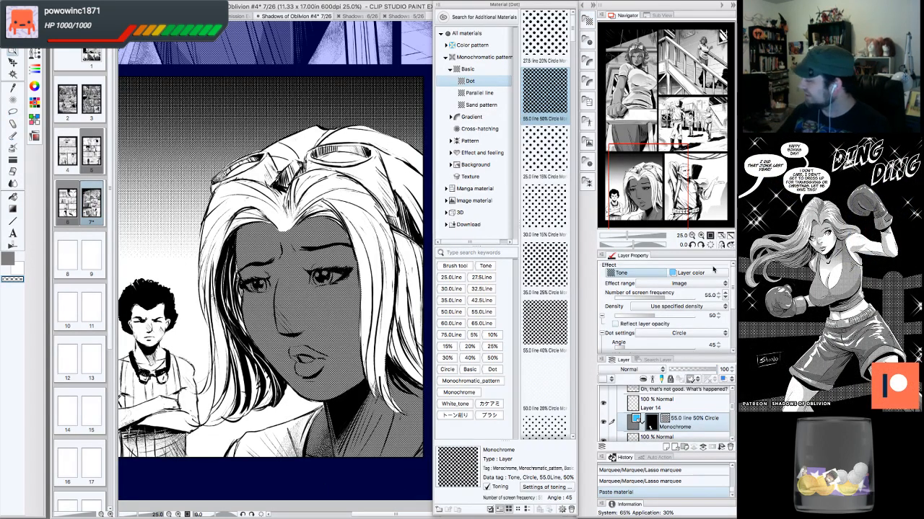
- Set the new tone layer's screen frequency to 60.0 and its density to 30
{"action": "left_click", "coordinate": [725, 296]}
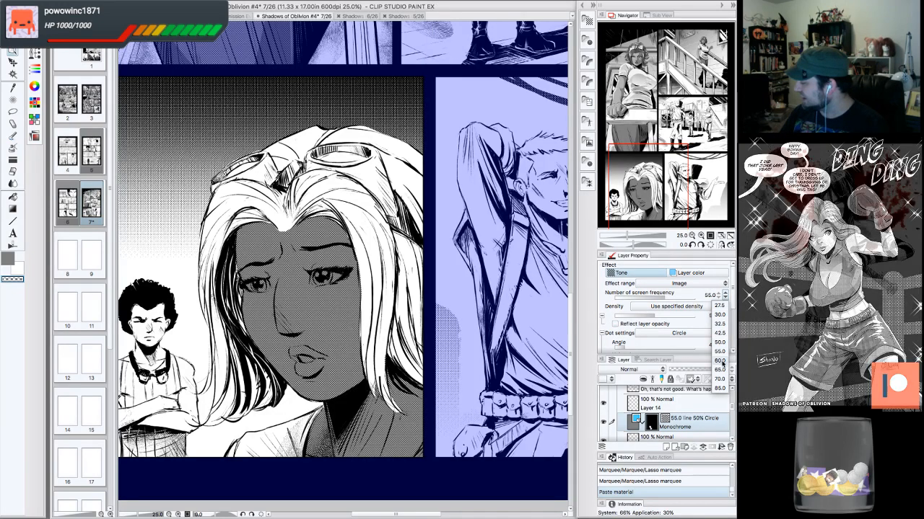
{"action": "left_click", "coordinate": [720, 360]}
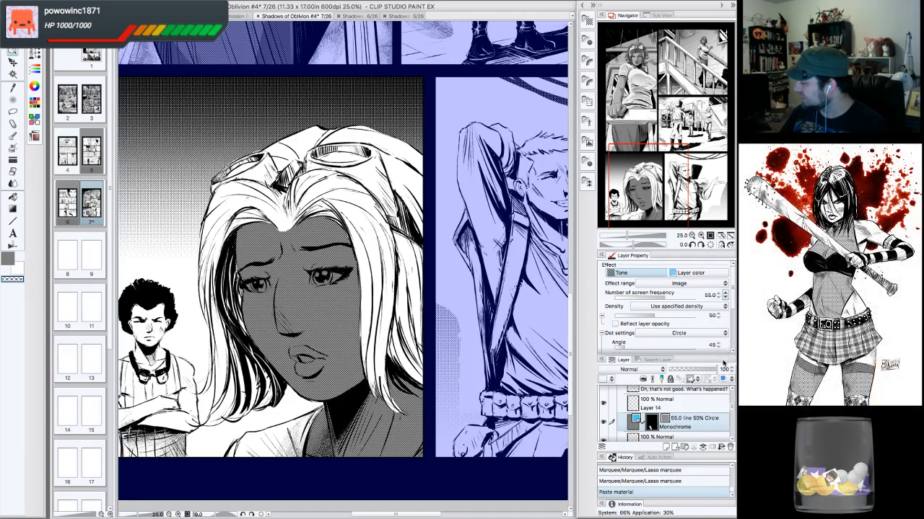
{"action": "left_click", "coordinate": [718, 318]}
{"action": "left_click", "coordinate": [717, 318]}
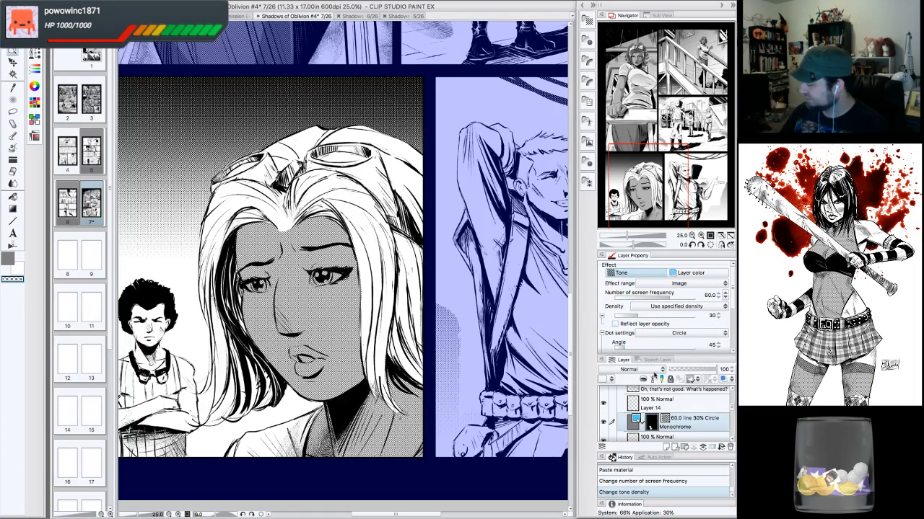
- Erase the tone from the small highlight spots in the blonde woman's eyes
{"action": "left_click_drag", "start_coordinate": [658, 162], "coordinate": [640, 191]}
{"action": "left_click", "coordinate": [700, 236]}
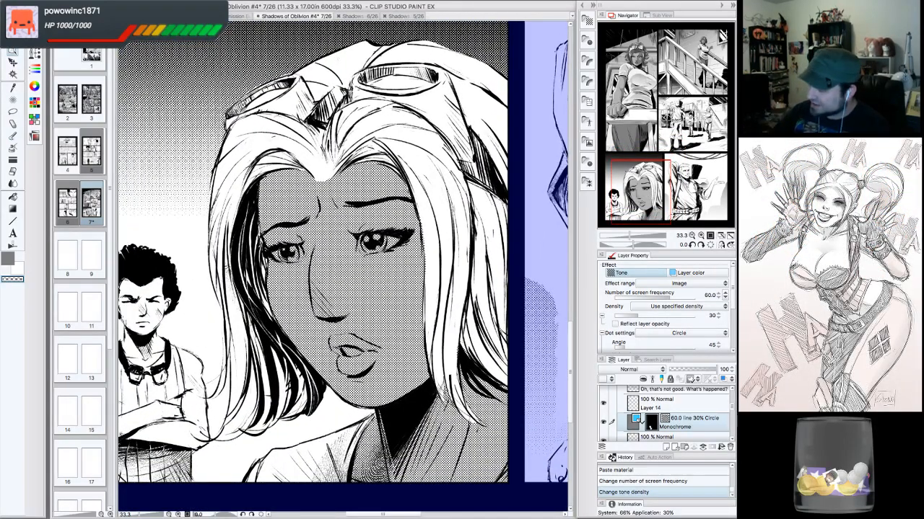
{"action": "mouse_move", "coordinate": [283, 253]}
{"action": "left_mouse_down"}
{"action": "mouse_move", "coordinate": [275, 255]}
{"action": "mouse_move", "coordinate": [299, 249]}
{"action": "mouse_move", "coordinate": [289, 258]}
{"action": "left_mouse_up"}
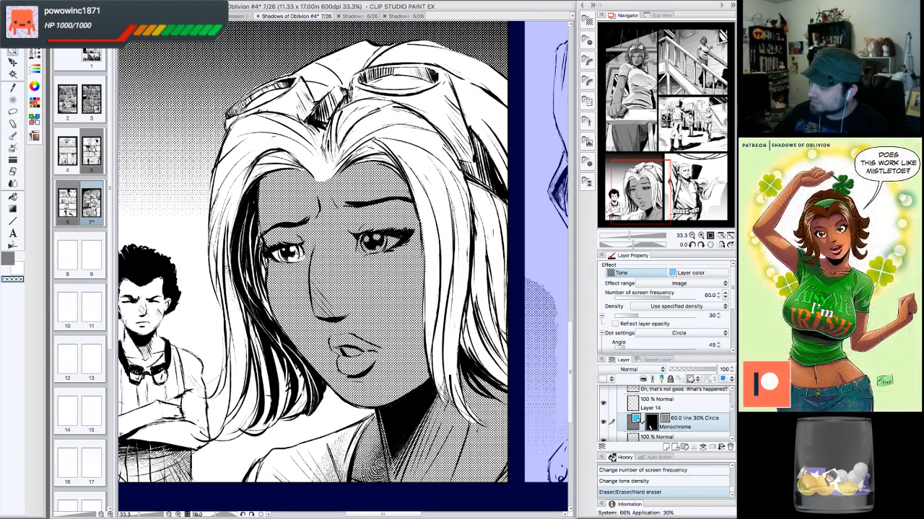
{"action": "mouse_move", "coordinate": [378, 239]}
{"action": "left_mouse_down"}
{"action": "mouse_move", "coordinate": [368, 239]}
{"action": "mouse_move", "coordinate": [400, 240]}
{"action": "mouse_move", "coordinate": [376, 247]}
{"action": "left_mouse_up"}
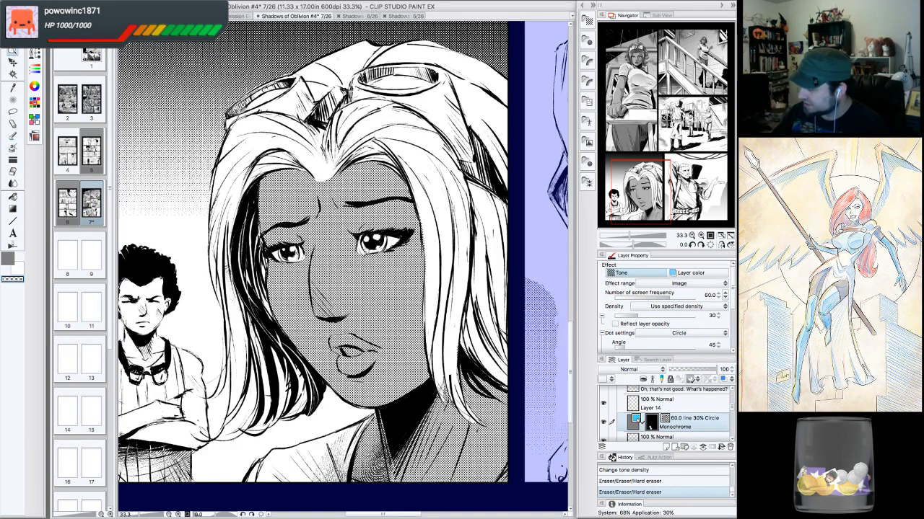
{"action": "left_click", "coordinate": [361, 251]}
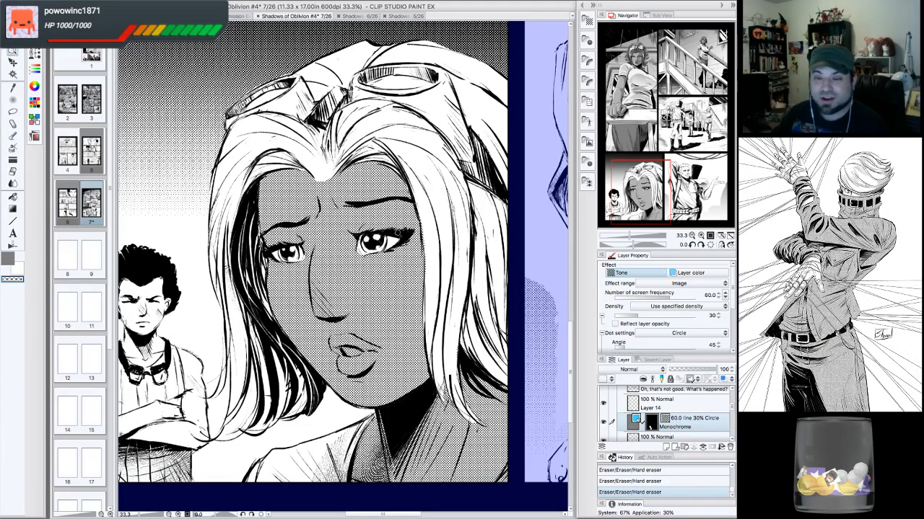
- Erase the tone from the blonde woman's lips to leave them white
{"action": "left_click", "coordinate": [692, 236]}
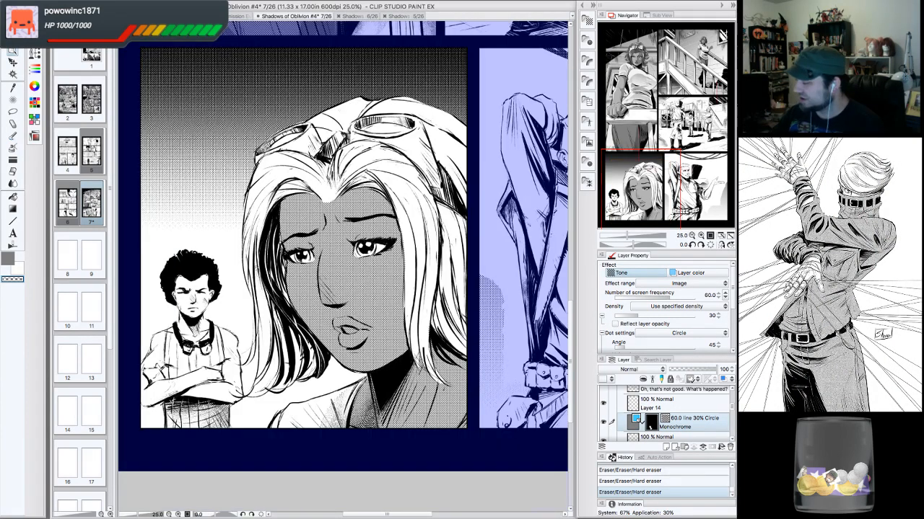
{"action": "left_click_drag", "start_coordinate": [680, 127], "coordinate": [640, 187]}
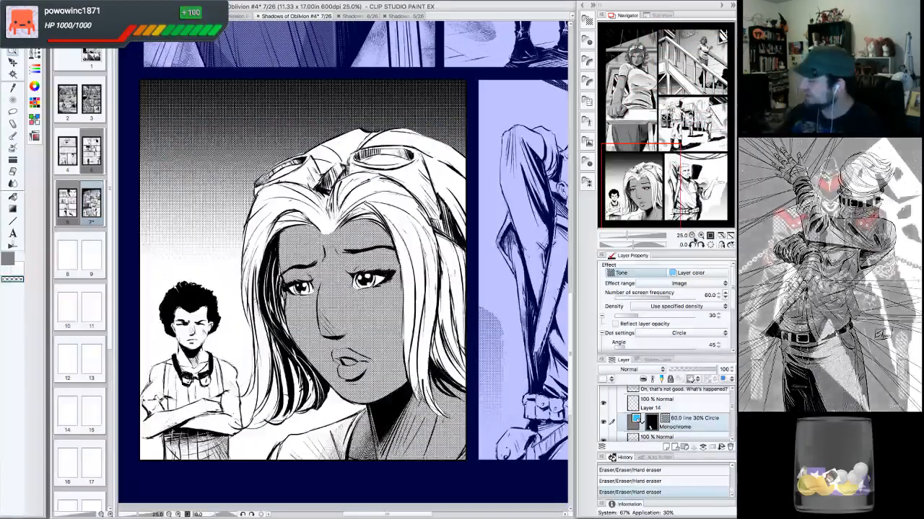
{"action": "left_click", "coordinate": [702, 236]}
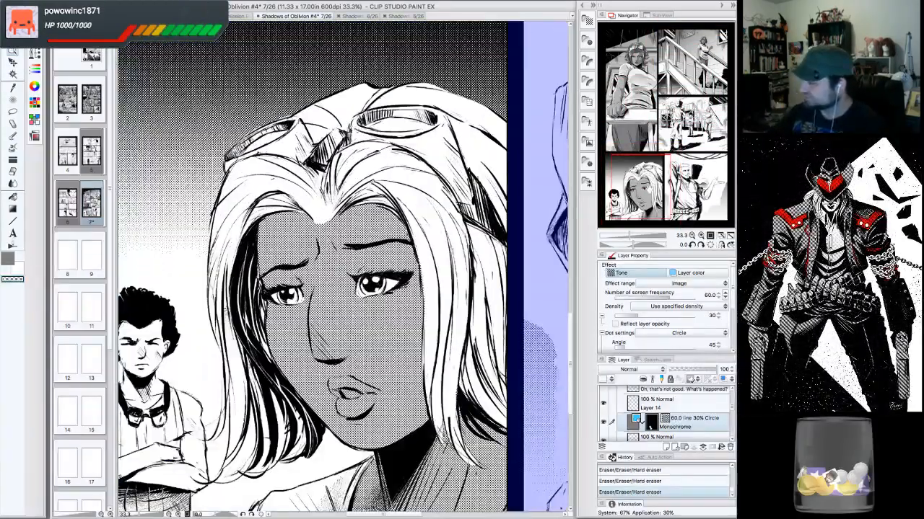
{"action": "left_click_drag", "start_coordinate": [644, 187], "coordinate": [649, 191]}
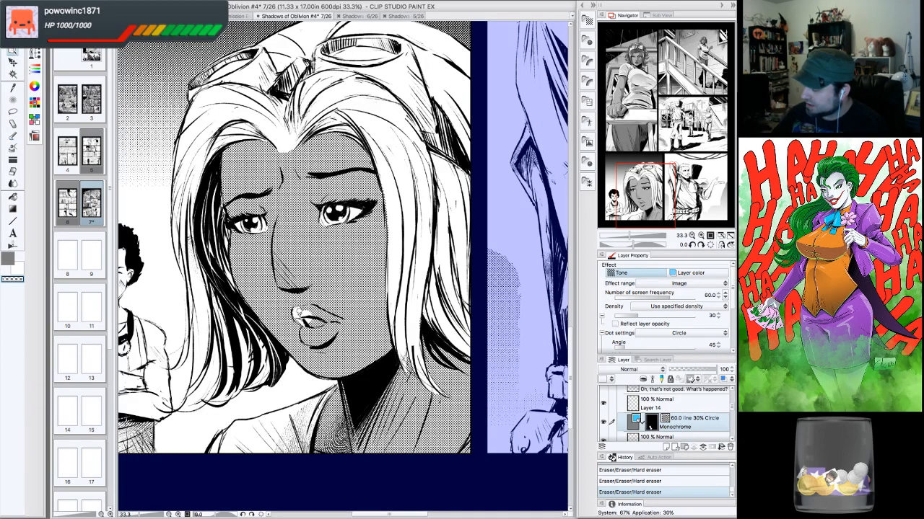
{"action": "mouse_move", "coordinate": [303, 330]}
{"action": "left_mouse_down"}
{"action": "mouse_move", "coordinate": [317, 343]}
{"action": "mouse_move", "coordinate": [328, 332]}
{"action": "mouse_move", "coordinate": [306, 321]}
{"action": "mouse_move", "coordinate": [309, 309]}
{"action": "mouse_move", "coordinate": [322, 315]}
{"action": "left_mouse_up"}
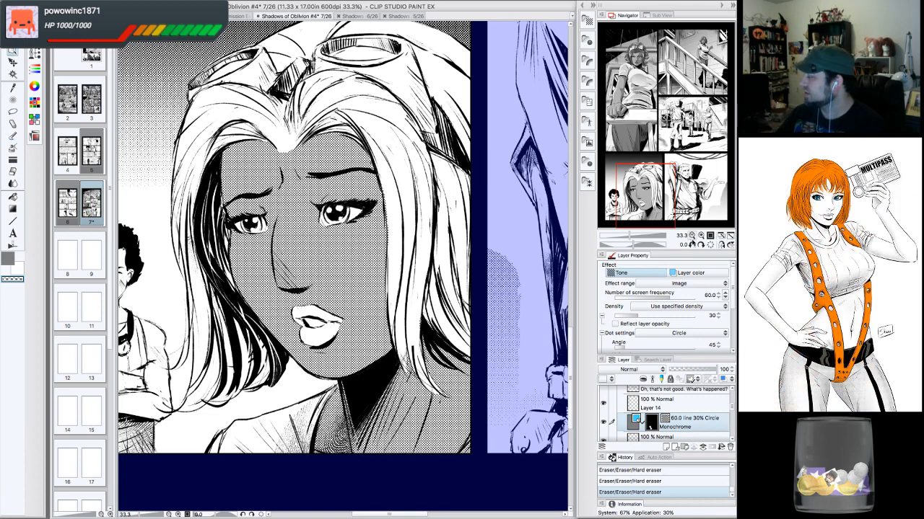
{"action": "left_click", "coordinate": [691, 236]}
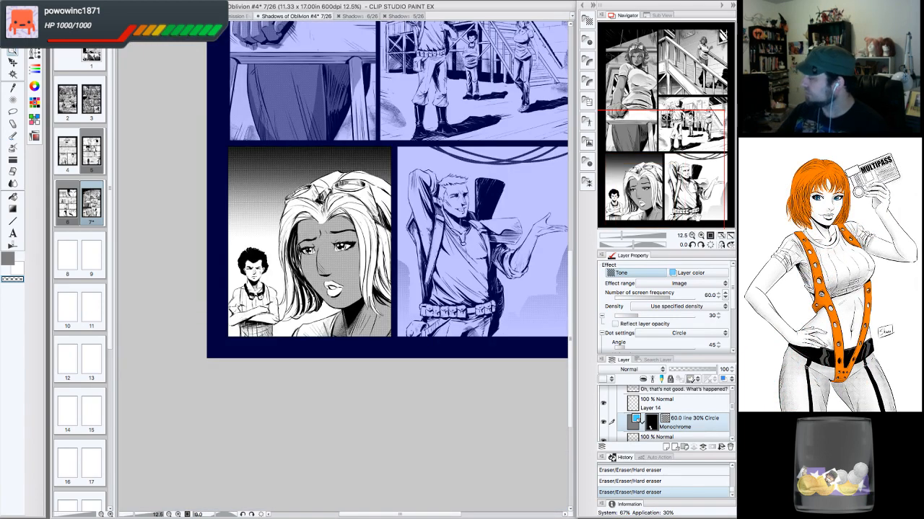
{"action": "left_click", "coordinate": [700, 236]}
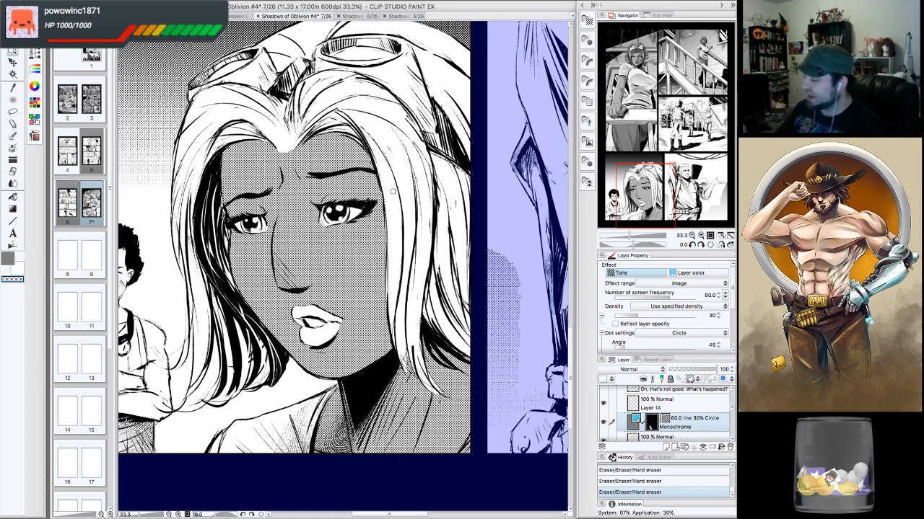
- Switch to the G-pen and ink a short touch-up stroke on the woman's lower lip
{"action": "left_click", "coordinate": [13, 135]}
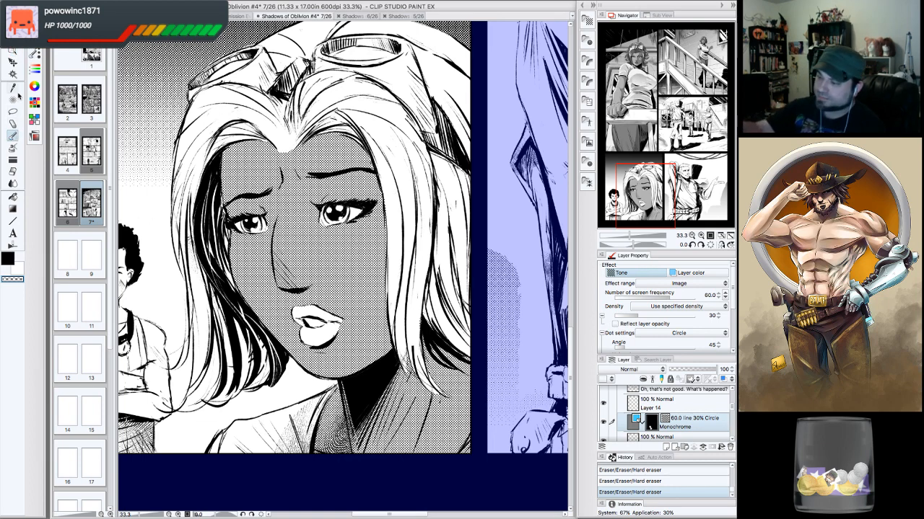
{"action": "left_click", "coordinate": [13, 123]}
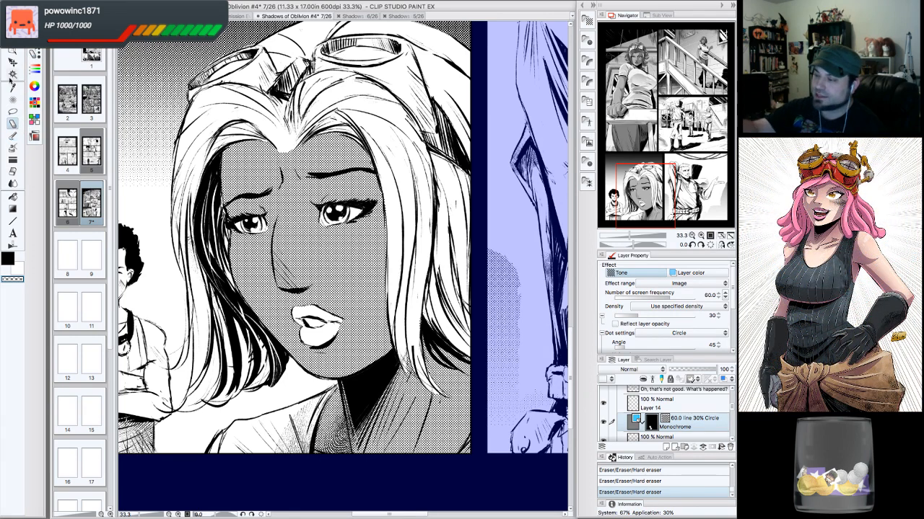
{"action": "left_click", "coordinate": [14, 135]}
{"action": "left_click", "coordinate": [34, 54]}
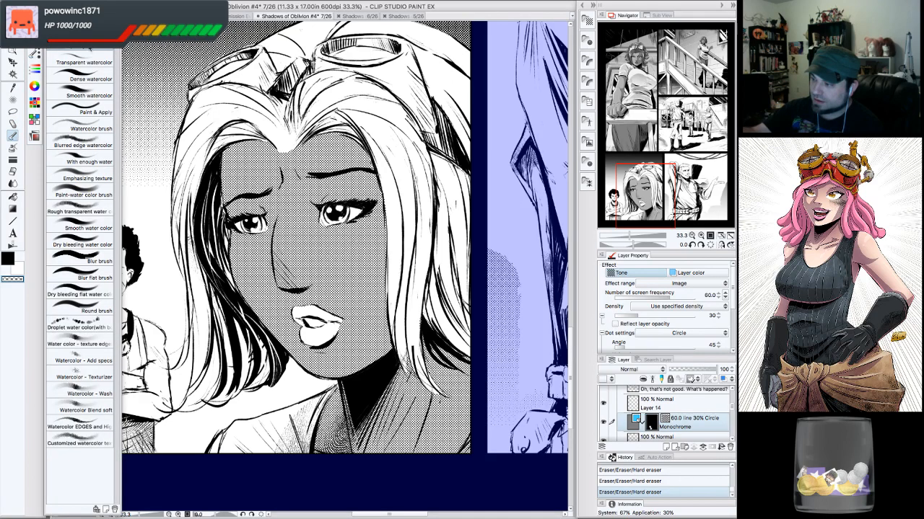
{"action": "left_click", "coordinate": [15, 100]}
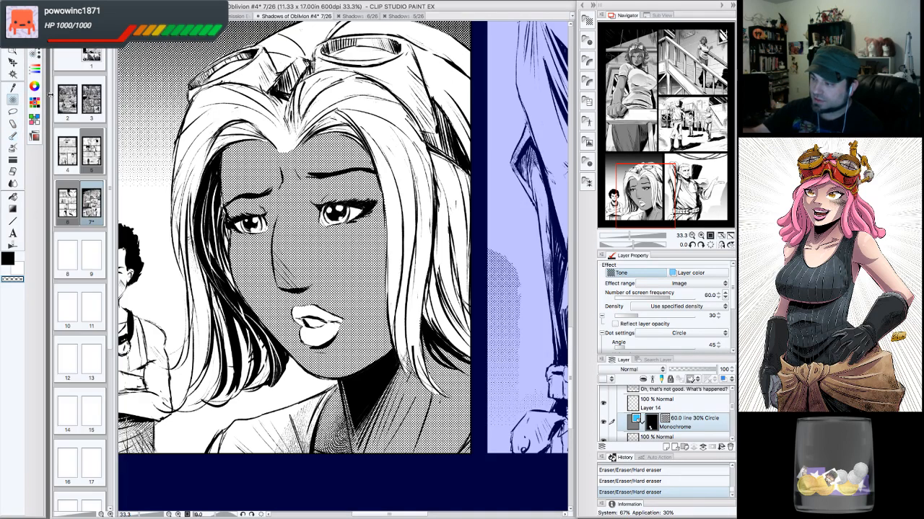
{"action": "left_click", "coordinate": [34, 55]}
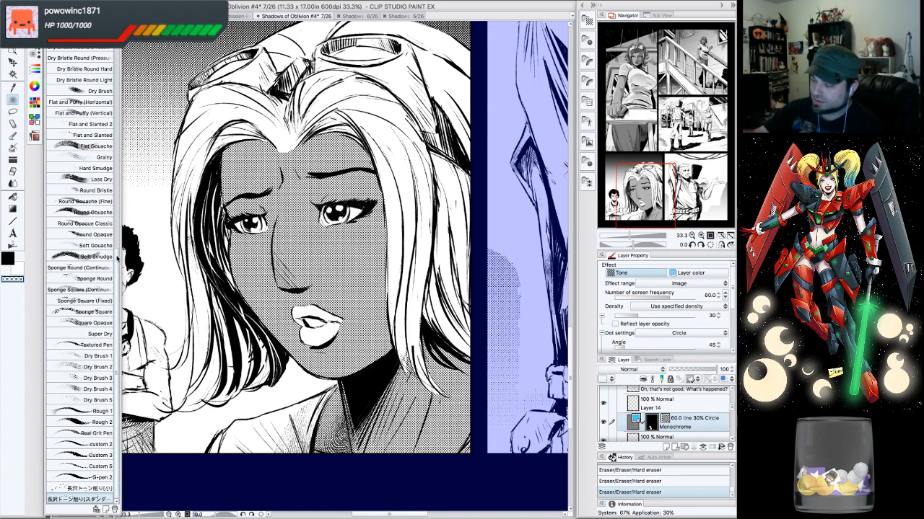
{"action": "left_click_drag", "start_coordinate": [117, 260], "coordinate": [117, 37]}
{"action": "left_click", "coordinate": [81, 40]}
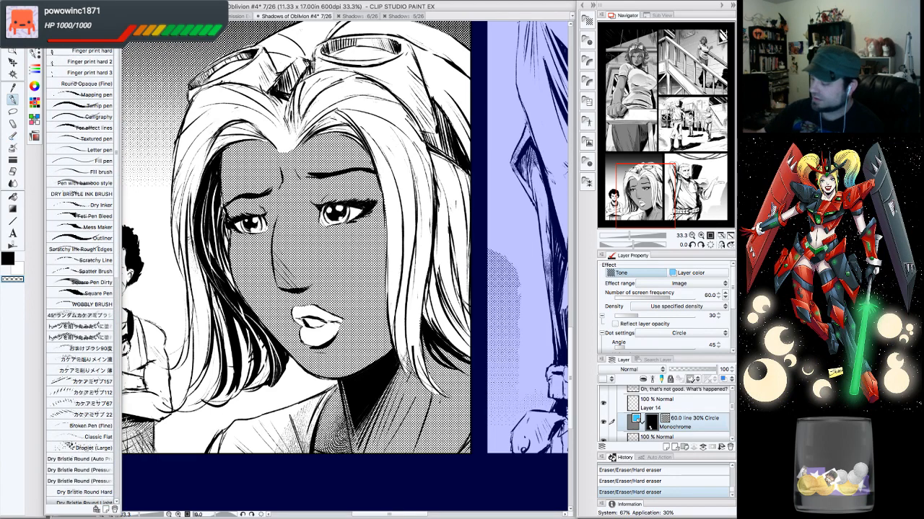
{"action": "left_click", "coordinate": [35, 55]}
{"action": "left_click_drag", "start_coordinate": [347, 324], "coordinate": [341, 338]}
{"action": "key", "text": "c"}
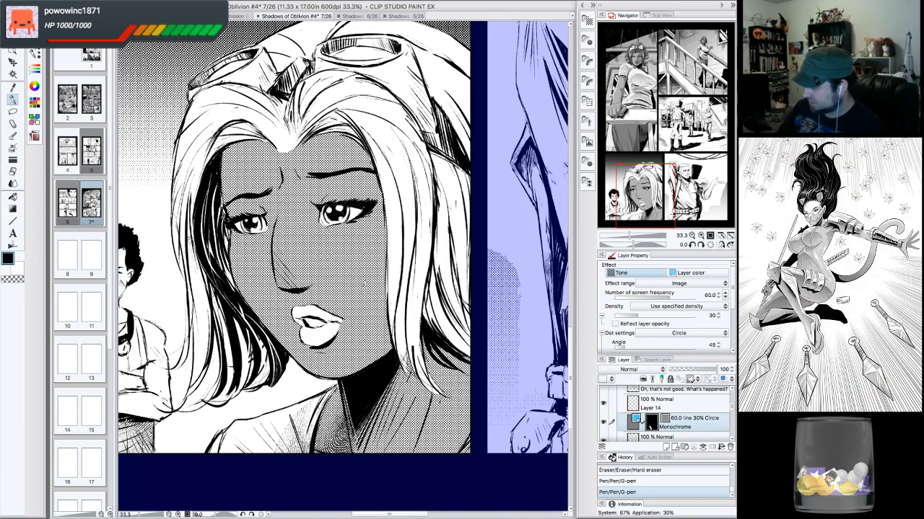
- Save the comic page document
{"action": "triple_click", "coordinate": [691, 236]}
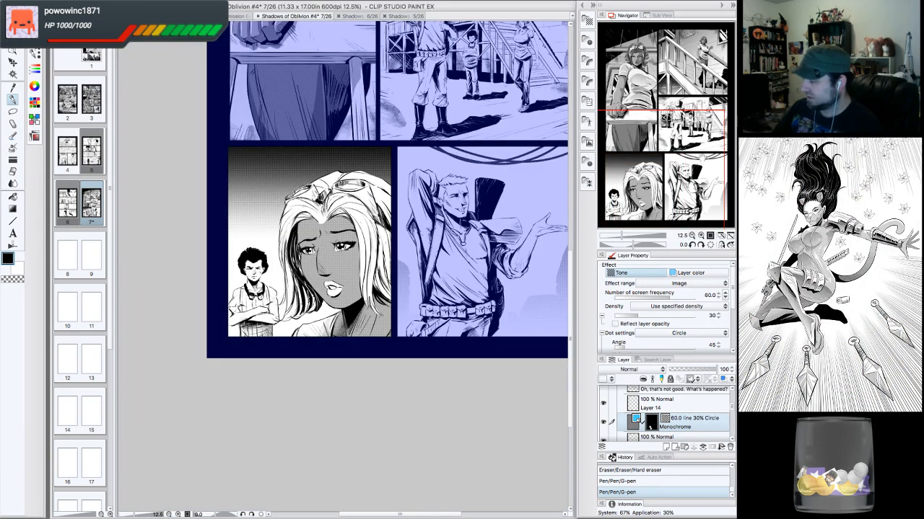
{"action": "left_click_drag", "start_coordinate": [698, 154], "coordinate": [704, 156]}
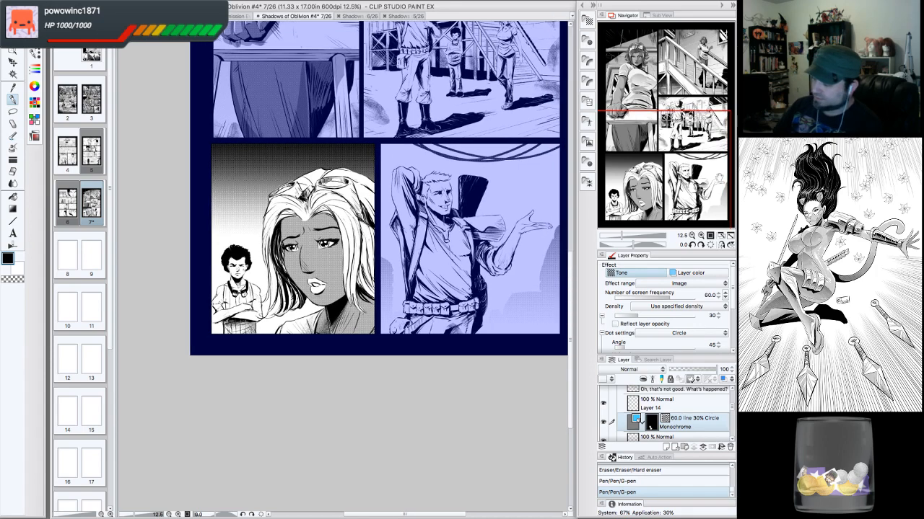
{"action": "left_click", "coordinate": [97, 3]}
{"action": "left_click", "coordinate": [117, 56]}
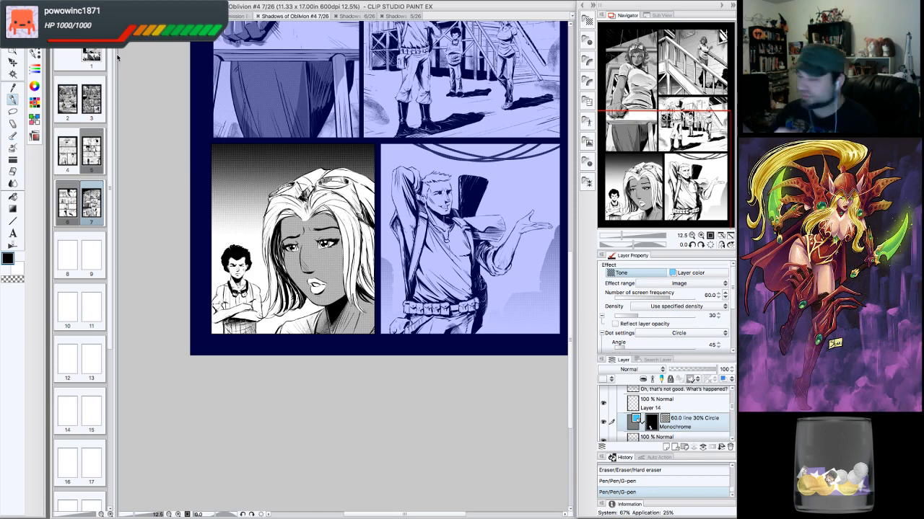
- Create a new raster layer above Layer 13 in the layer stack
{"action": "left_click_drag", "start_coordinate": [673, 125], "coordinate": [668, 107]}
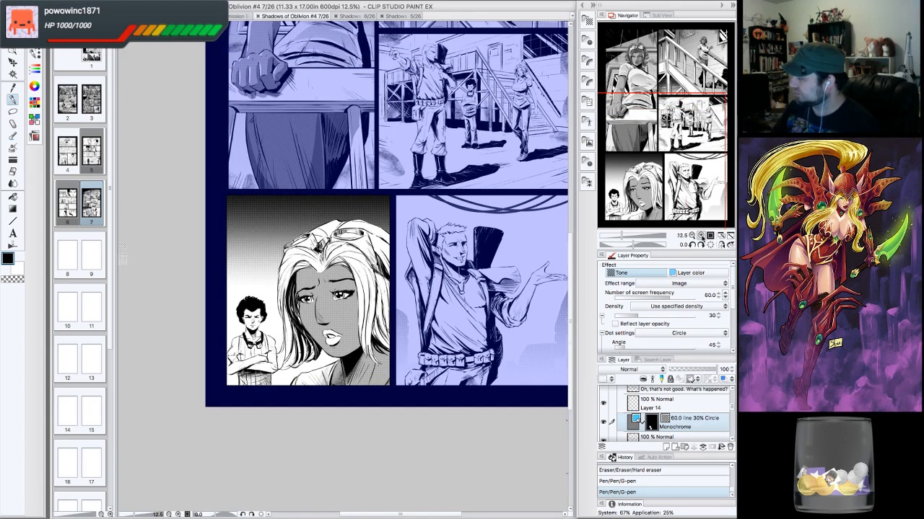
{"action": "left_click", "coordinate": [700, 236]}
{"action": "left_click_drag", "start_coordinate": [347, 288], "coordinate": [350, 285]}
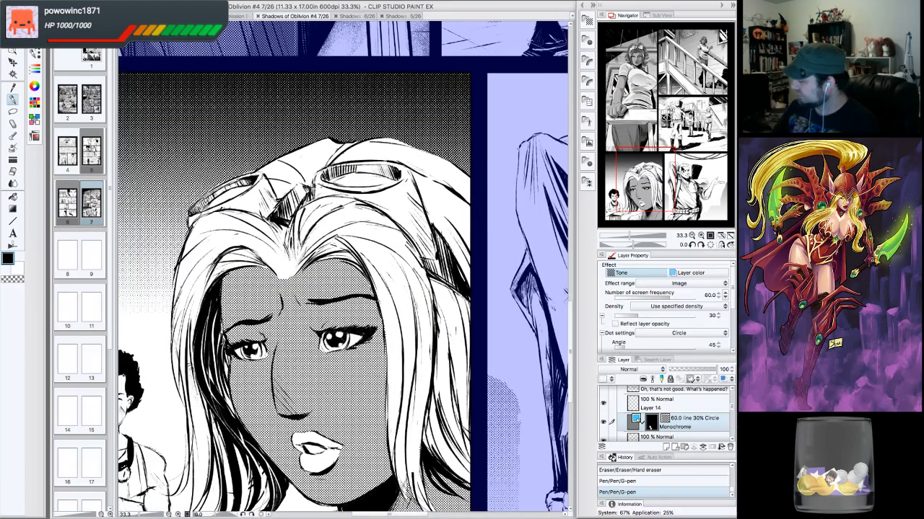
{"action": "left_click_drag", "start_coordinate": [733, 410], "coordinate": [732, 417]}
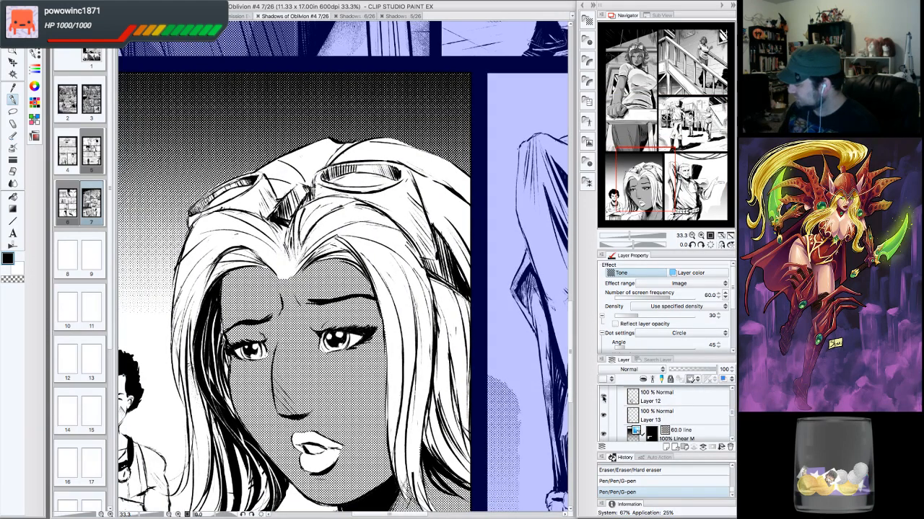
{"action": "left_click", "coordinate": [603, 397]}
{"action": "left_click", "coordinate": [603, 397]}
{"action": "left_click", "coordinate": [653, 418]}
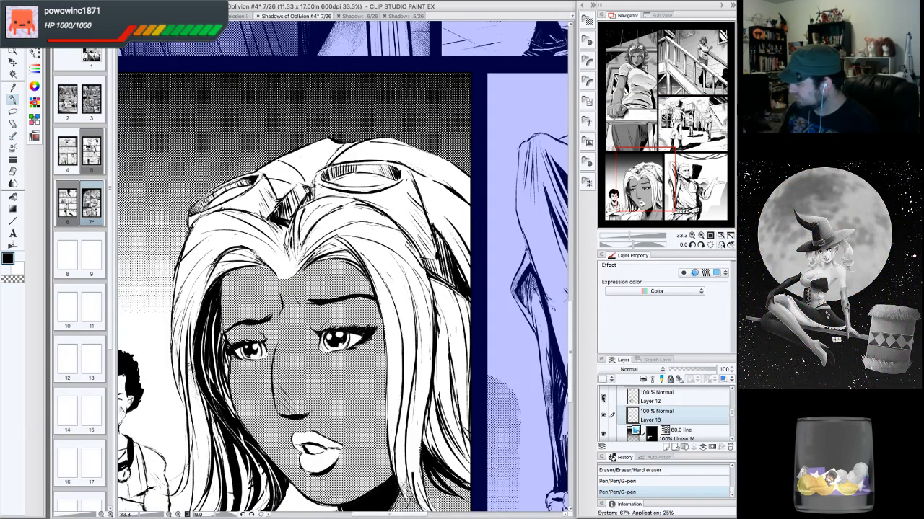
{"action": "left_click", "coordinate": [603, 415]}
{"action": "left_click", "coordinate": [603, 416]}
{"action": "left_click", "coordinate": [666, 447]}
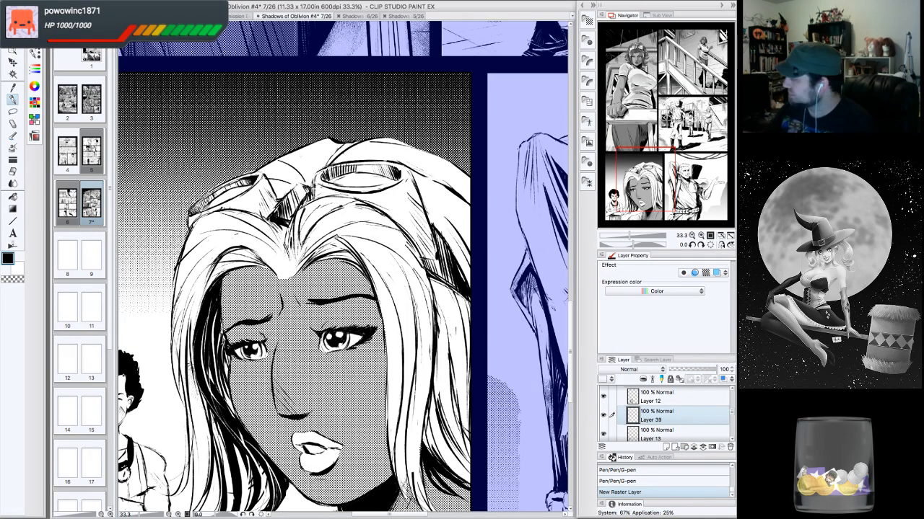
- Lasso-select the blonde woman's hair on the new layer in the lower-left face panel
{"action": "left_click_drag", "start_coordinate": [668, 123], "coordinate": [640, 187]}
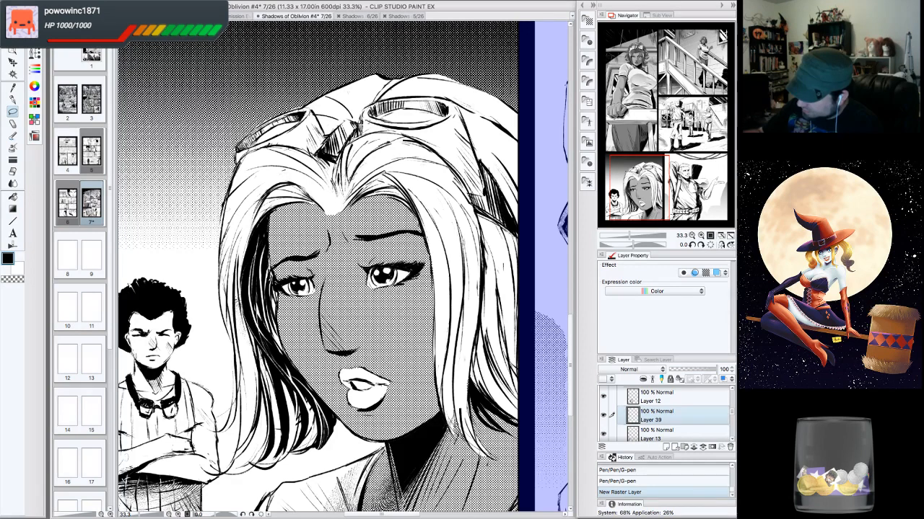
{"action": "left_click_drag", "start_coordinate": [271, 290], "coordinate": [241, 164]}
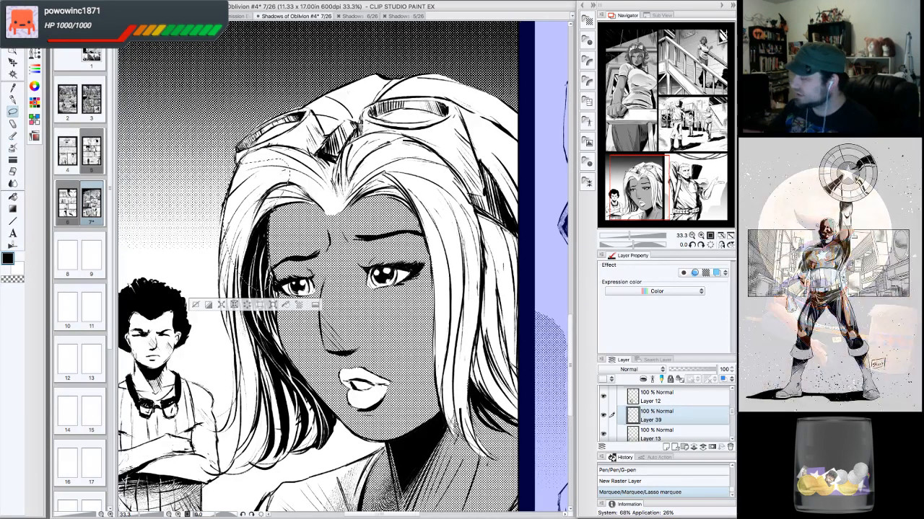
{"action": "left_click_drag", "start_coordinate": [460, 413], "coordinate": [513, 367]}
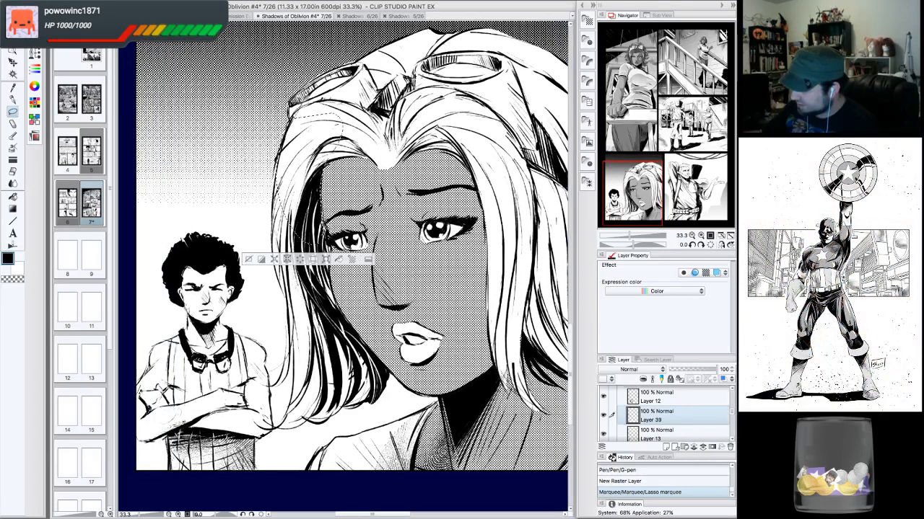
{"action": "mouse_move", "coordinate": [362, 342]}
{"action": "left_mouse_down"}
{"action": "mouse_move", "coordinate": [319, 363]}
{"action": "mouse_move", "coordinate": [287, 301]}
{"action": "mouse_move", "coordinate": [288, 256]}
{"action": "left_mouse_up"}
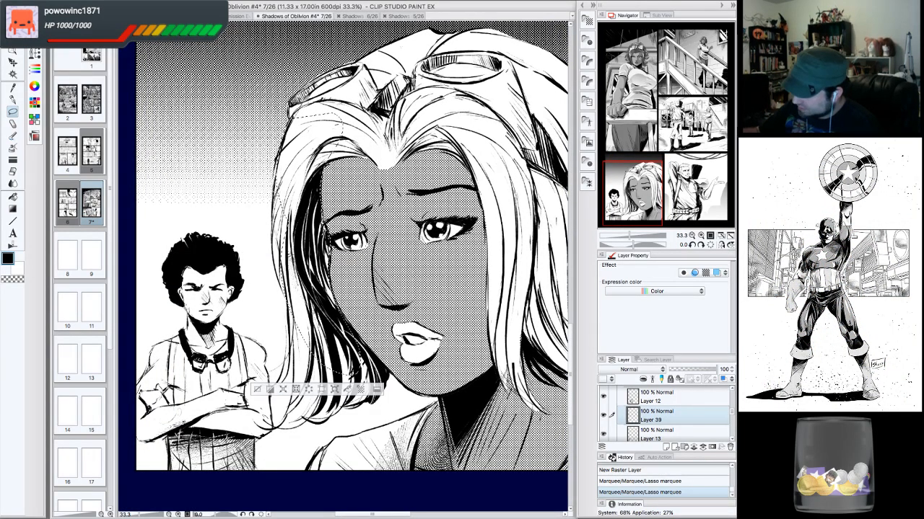
{"action": "mouse_move", "coordinate": [290, 300]}
{"action": "left_mouse_down"}
{"action": "mouse_move", "coordinate": [273, 217]}
{"action": "mouse_move", "coordinate": [297, 129]}
{"action": "left_mouse_up"}
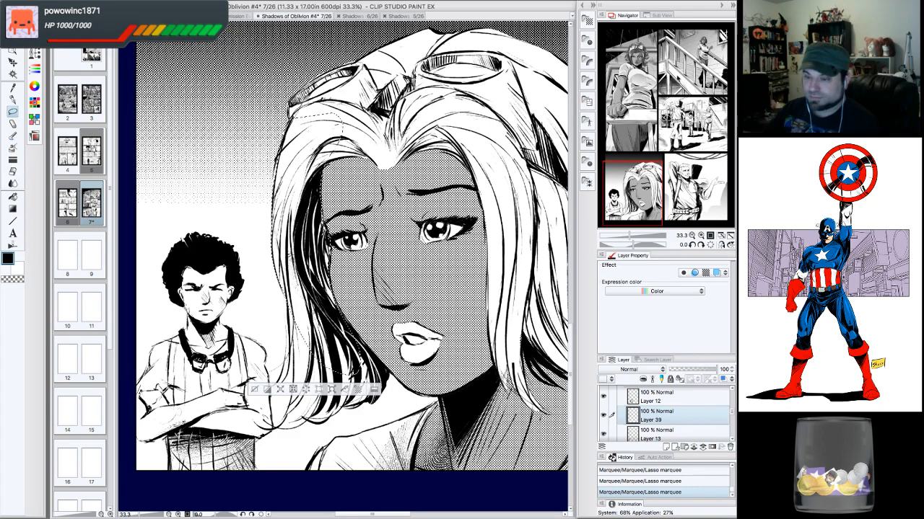
{"action": "left_click_drag", "start_coordinate": [639, 176], "coordinate": [639, 183]}
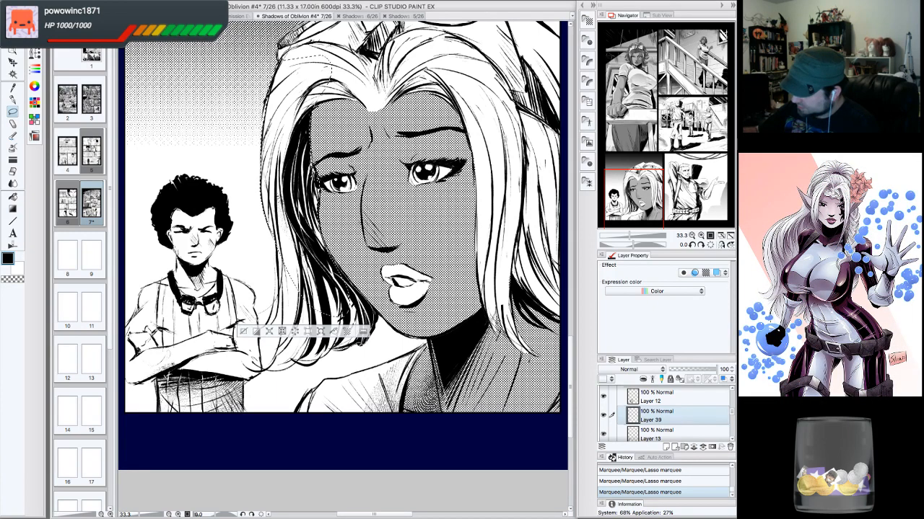
{"action": "left_click_drag", "start_coordinate": [285, 254], "coordinate": [313, 230]}
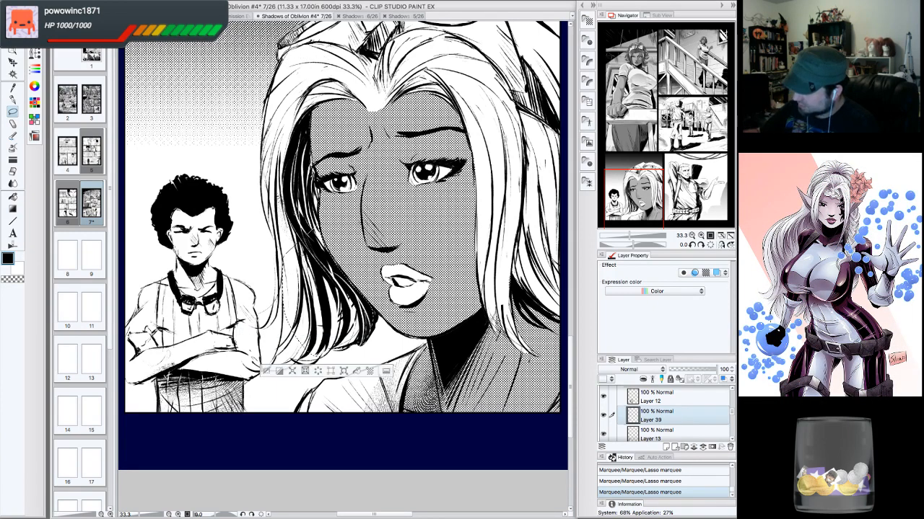
{"action": "key", "text": "ctrl+z"}
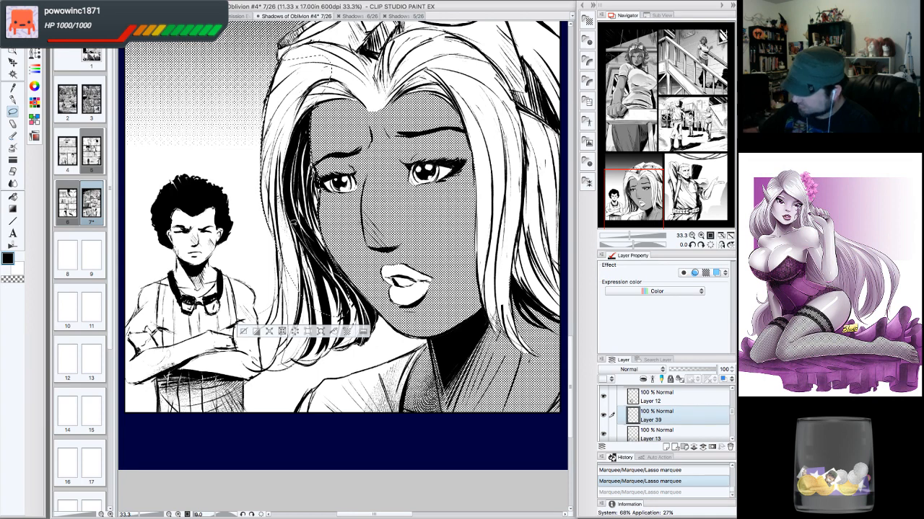
{"action": "key", "text": "ctrl+y"}
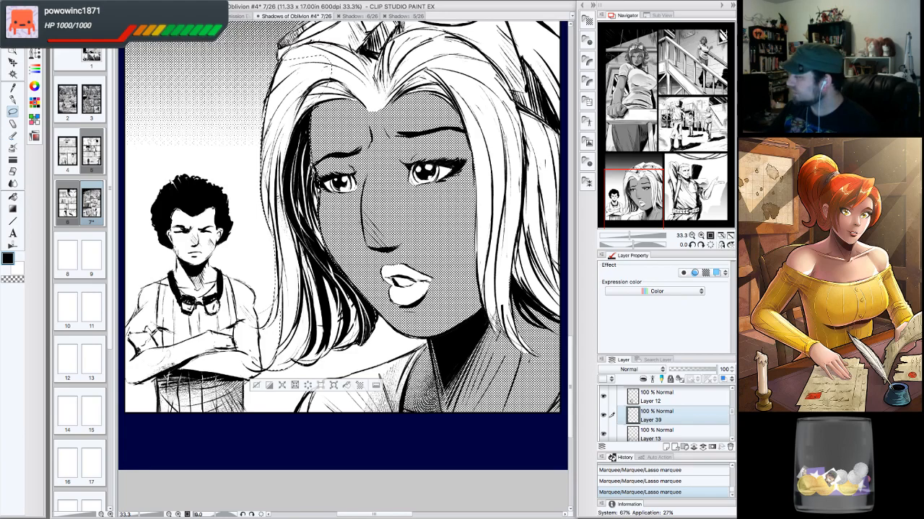
- Extend the lasso selection along the outer edge of the woman's hair and around her goggles
{"action": "left_click", "coordinate": [637, 191]}
{"action": "mouse_move", "coordinate": [637, 191]}
{"action": "left_mouse_down"}
{"action": "mouse_move", "coordinate": [645, 183]}
{"action": "mouse_move", "coordinate": [648, 193]}
{"action": "left_mouse_up"}
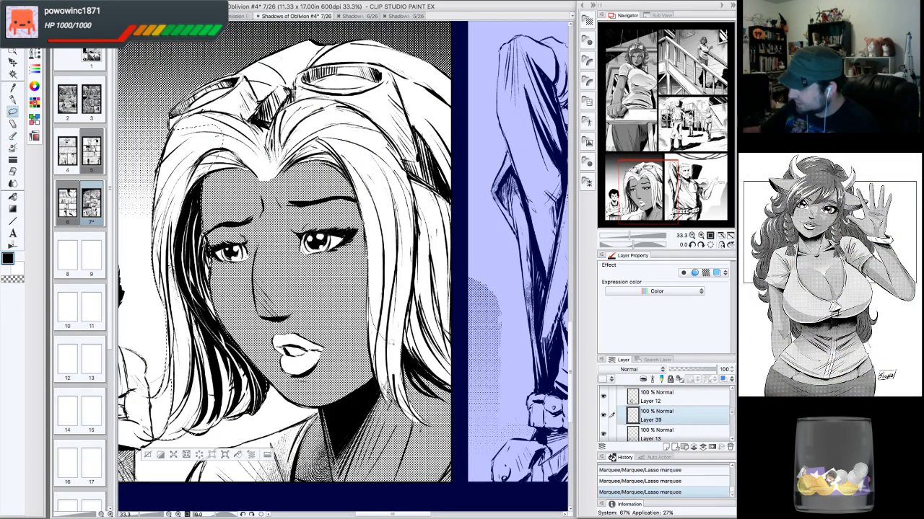
{"action": "mouse_move", "coordinate": [460, 364]}
{"action": "left_mouse_down"}
{"action": "mouse_move", "coordinate": [468, 282]}
{"action": "mouse_move", "coordinate": [457, 212]}
{"action": "mouse_move", "coordinate": [356, 127]}
{"action": "mouse_move", "coordinate": [371, 321]}
{"action": "left_mouse_up"}
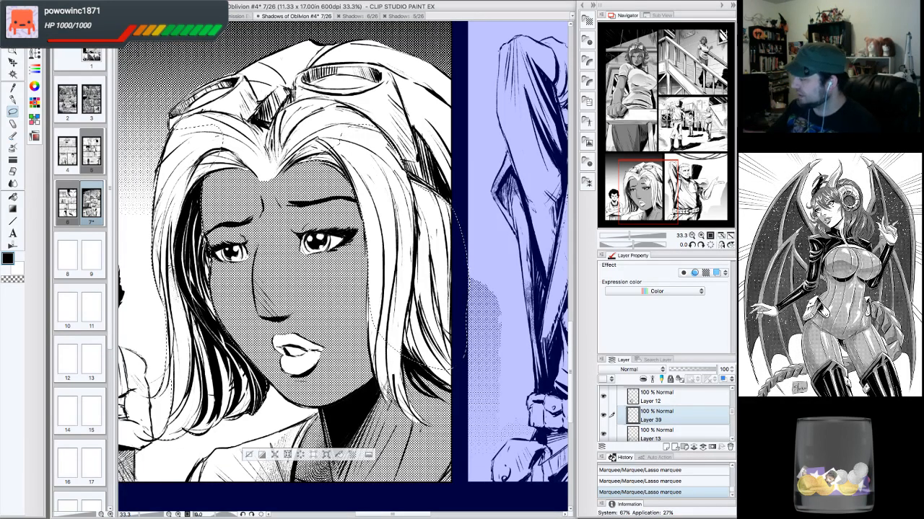
{"action": "left_click_drag", "start_coordinate": [648, 181], "coordinate": [651, 186]}
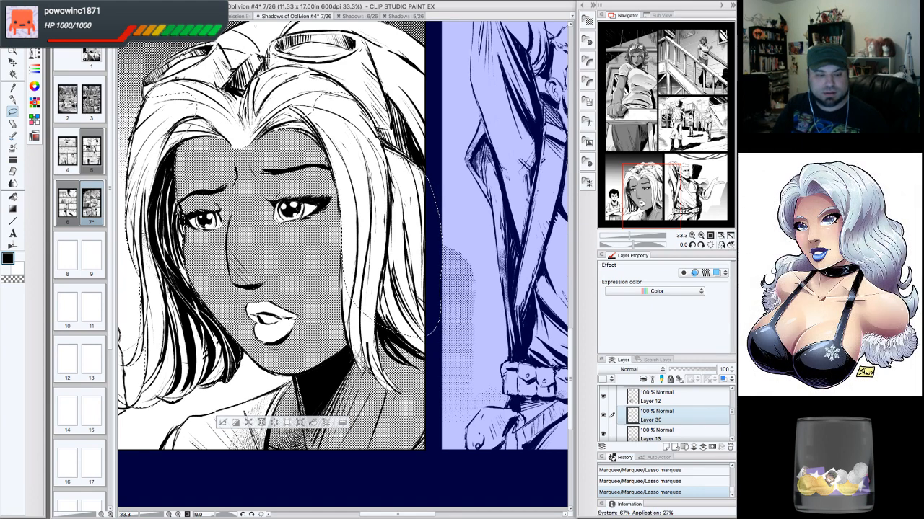
{"action": "key", "text": "Tab"}
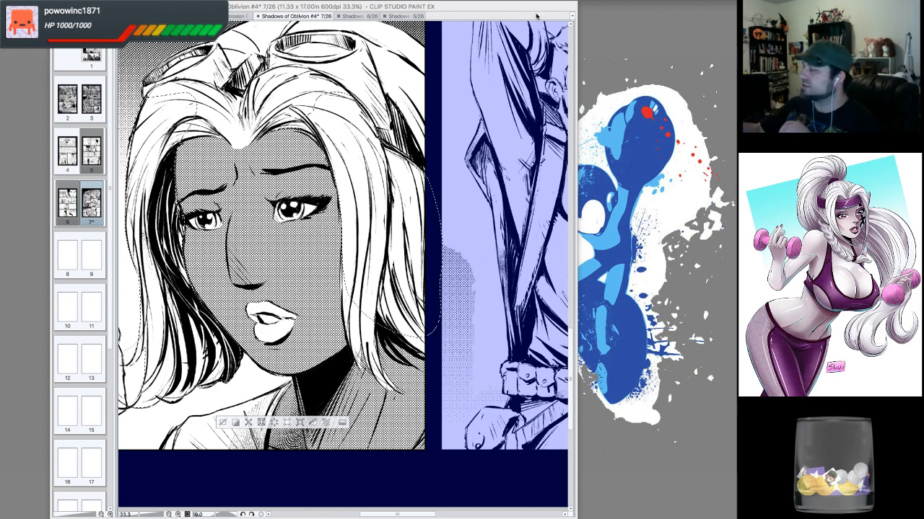
{"action": "key", "text": "Tab"}
{"action": "left_click_drag", "start_coordinate": [345, 247], "coordinate": [366, 207]}
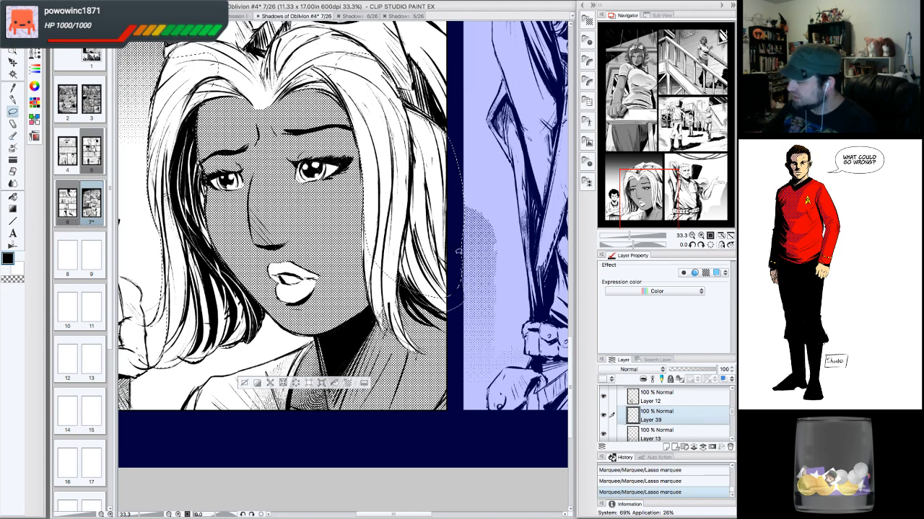
{"action": "left_click_drag", "start_coordinate": [310, 217], "coordinate": [328, 413]}
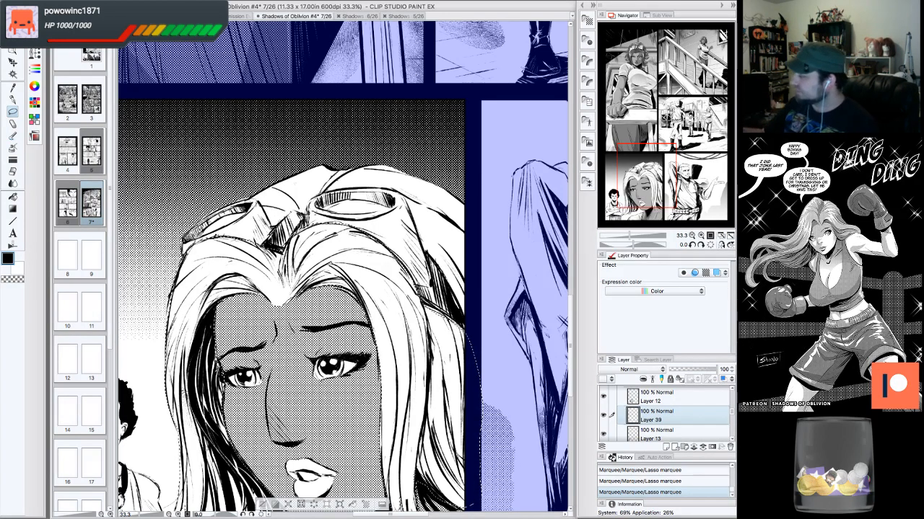
{"action": "left_click_drag", "start_coordinate": [360, 252], "coordinate": [318, 259]}
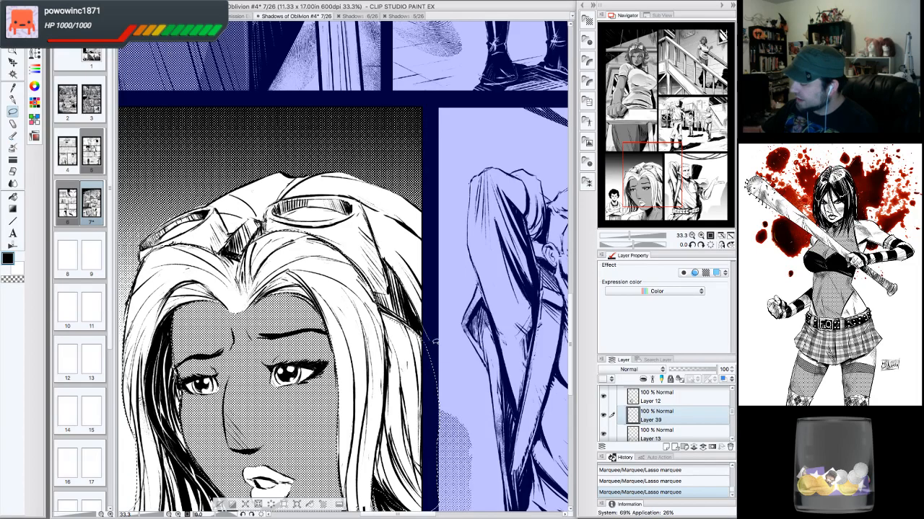
{"action": "left_click", "coordinate": [701, 245]}
{"action": "left_click", "coordinate": [701, 245]}
{"action": "left_click", "coordinate": [701, 245]}
{"action": "left_click", "coordinate": [701, 245]}
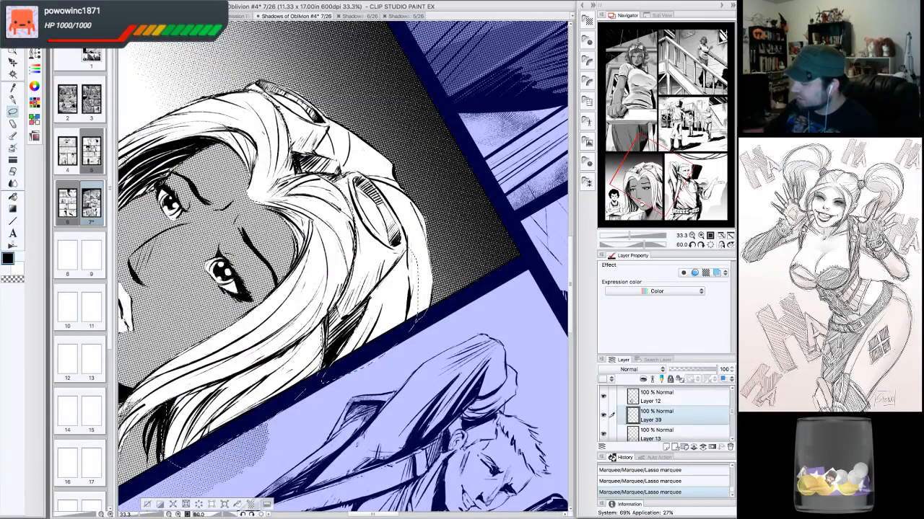
{"action": "left_click_drag", "start_coordinate": [427, 312], "coordinate": [413, 327]}
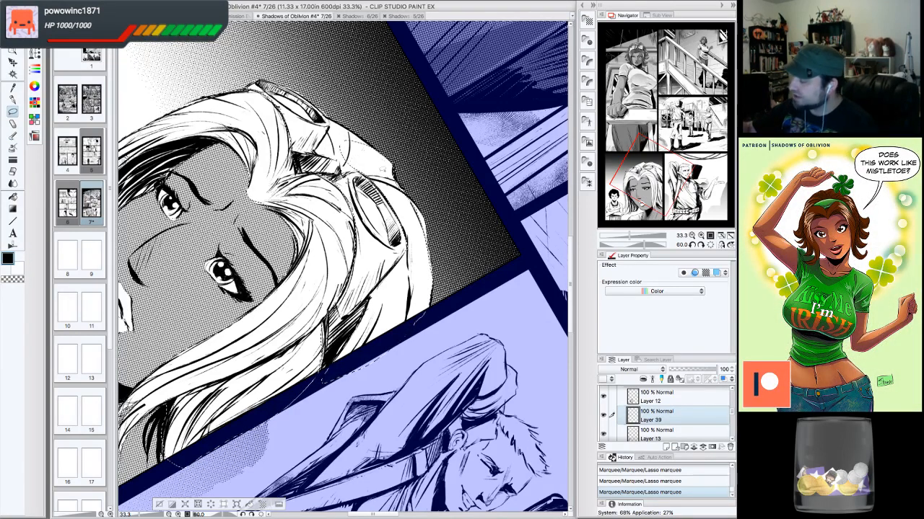
{"action": "left_click", "coordinate": [692, 245]}
{"action": "left_click", "coordinate": [692, 245]}
{"action": "left_click", "coordinate": [692, 246]}
{"action": "left_click", "coordinate": [692, 245]}
{"action": "left_click", "coordinate": [692, 245]}
{"action": "left_click", "coordinate": [692, 245]}
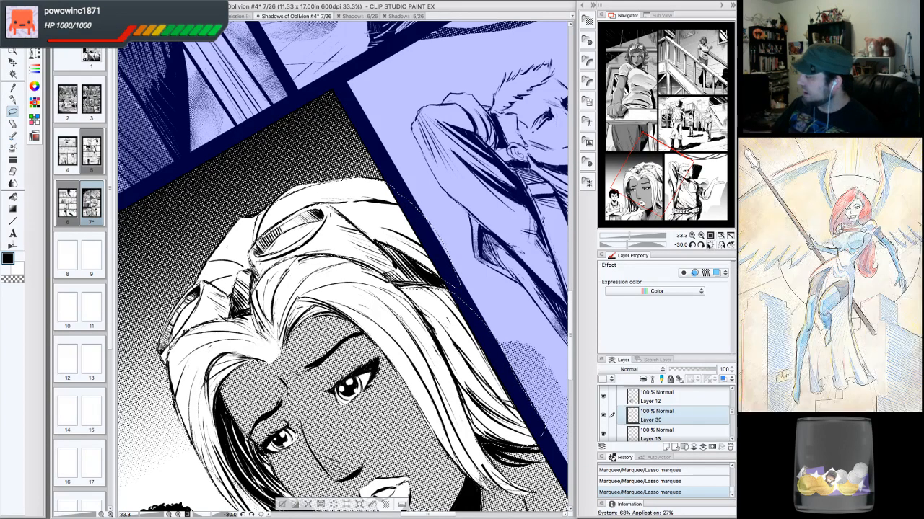
{"action": "left_click", "coordinate": [710, 245]}
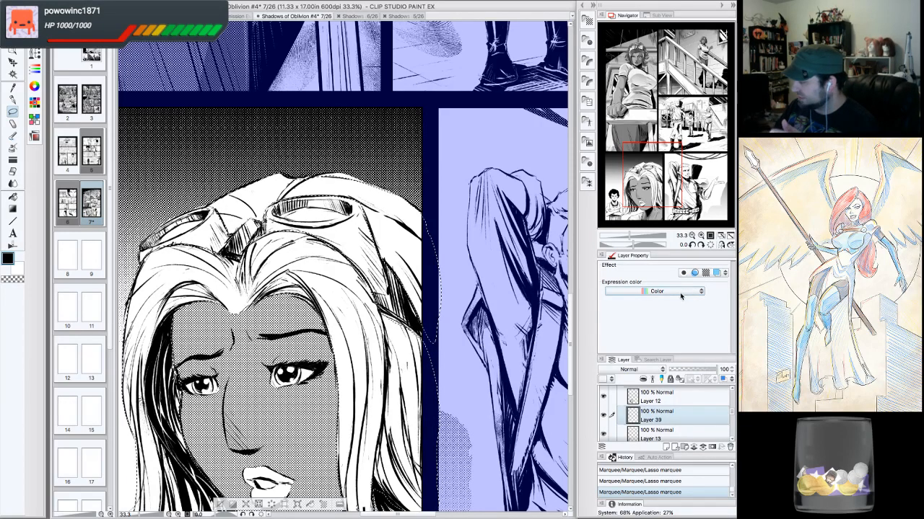
{"action": "left_click_drag", "start_coordinate": [662, 173], "coordinate": [659, 190]}
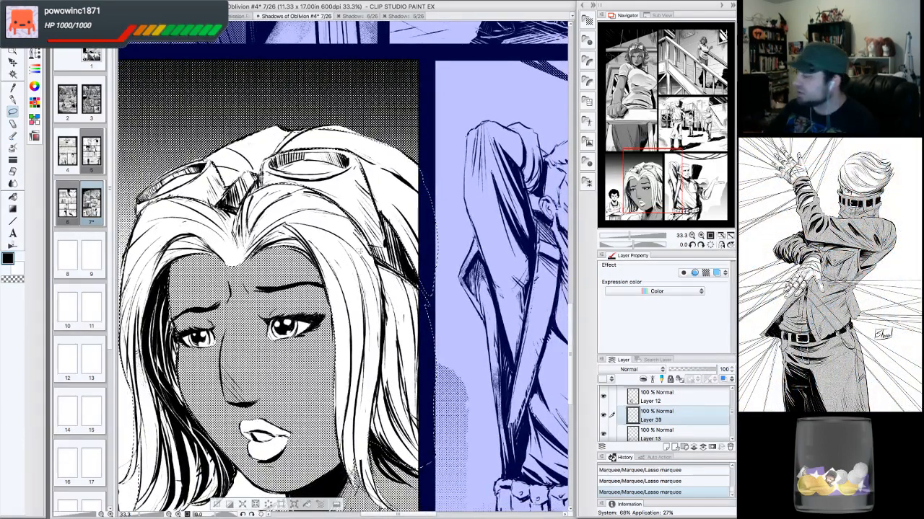
{"action": "left_click", "coordinate": [692, 236]}
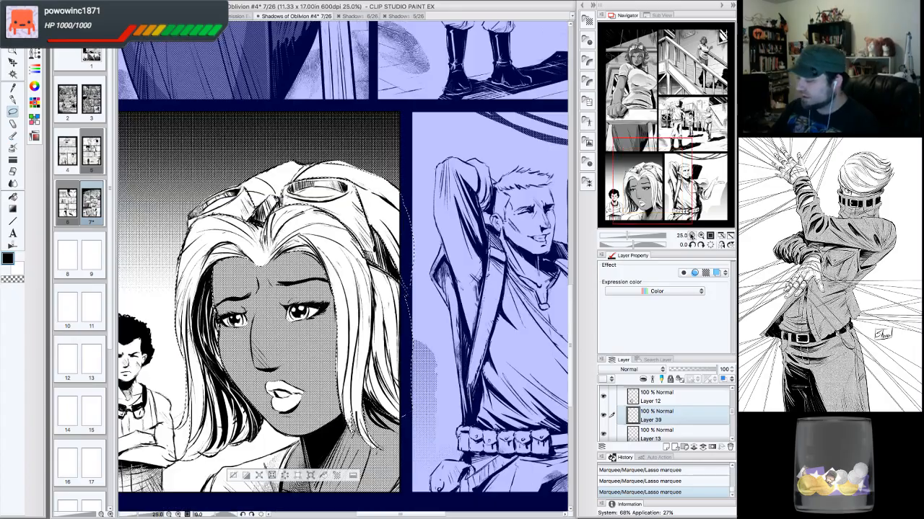
{"action": "left_click_drag", "start_coordinate": [685, 147], "coordinate": [642, 190]}
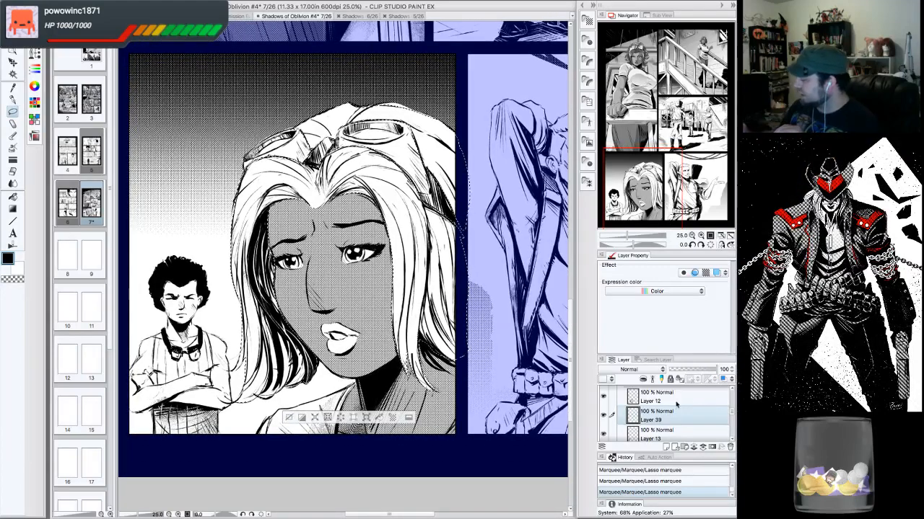
{"action": "left_click", "coordinate": [704, 434]}
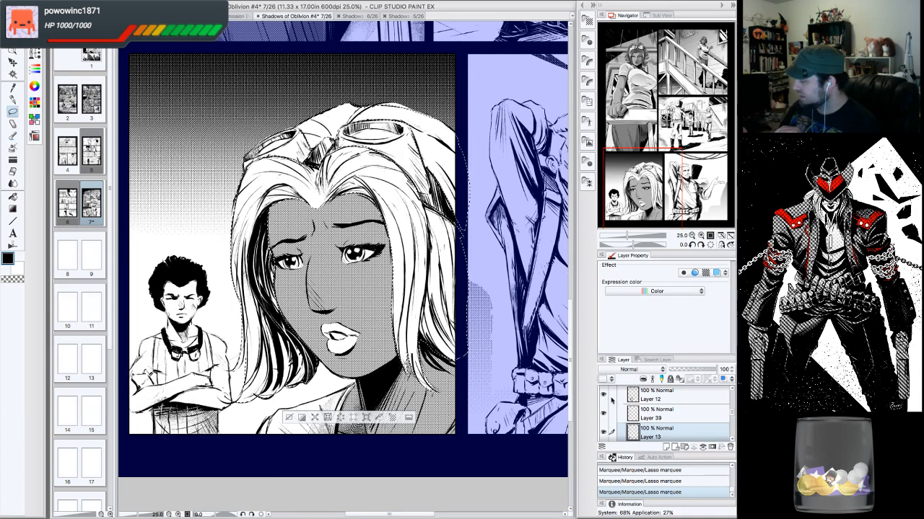
{"action": "left_click", "coordinate": [604, 394]}
{"action": "left_click", "coordinate": [604, 394]}
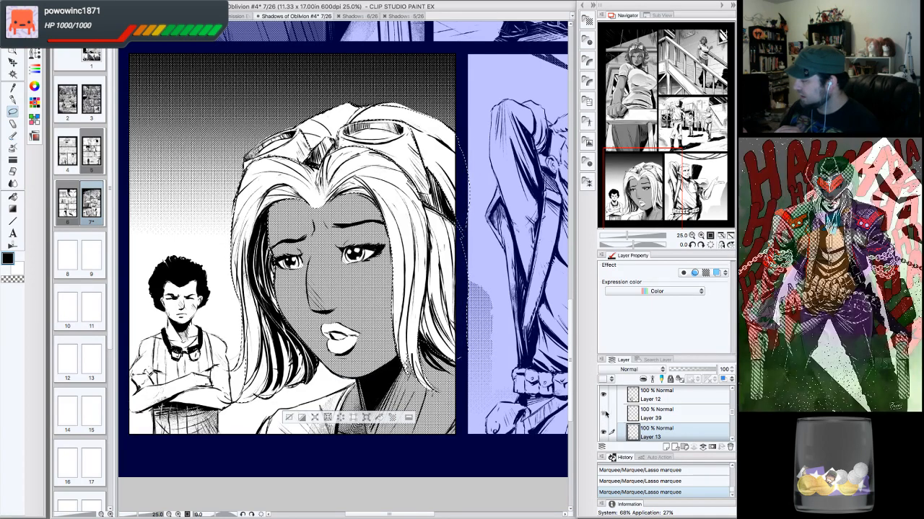
{"action": "left_click", "coordinate": [668, 414]}
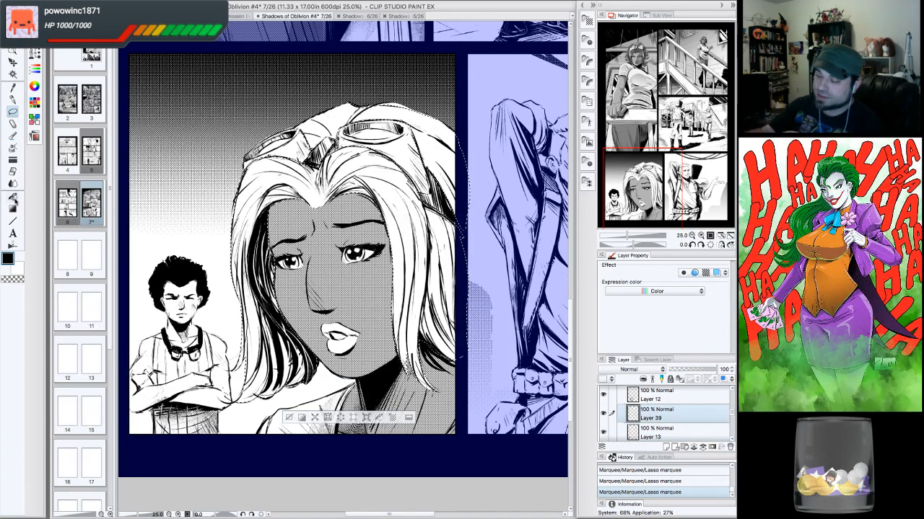
- Fill the selected hair with a mid gray using the Fill tool, then deselect
{"action": "left_click", "coordinate": [13, 197]}
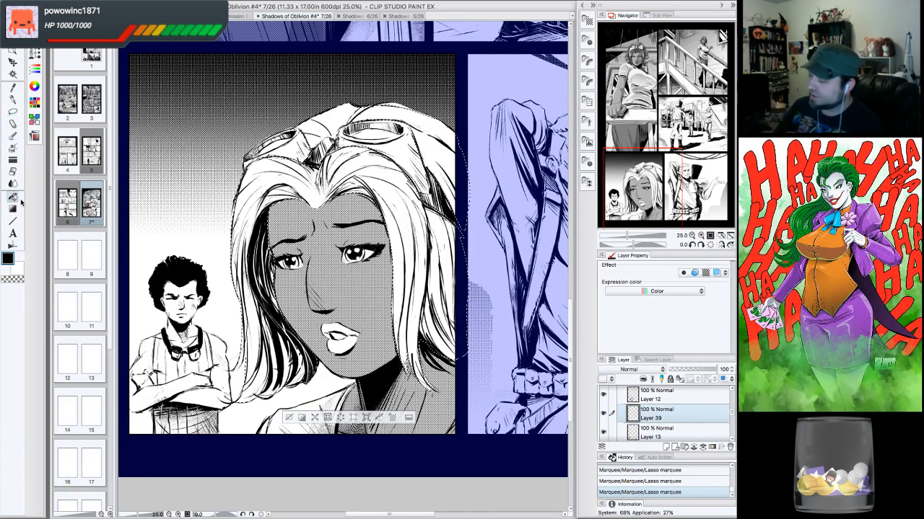
{"action": "left_click", "coordinate": [11, 258]}
{"action": "left_click_drag", "start_coordinate": [450, 414], "coordinate": [358, 431]}
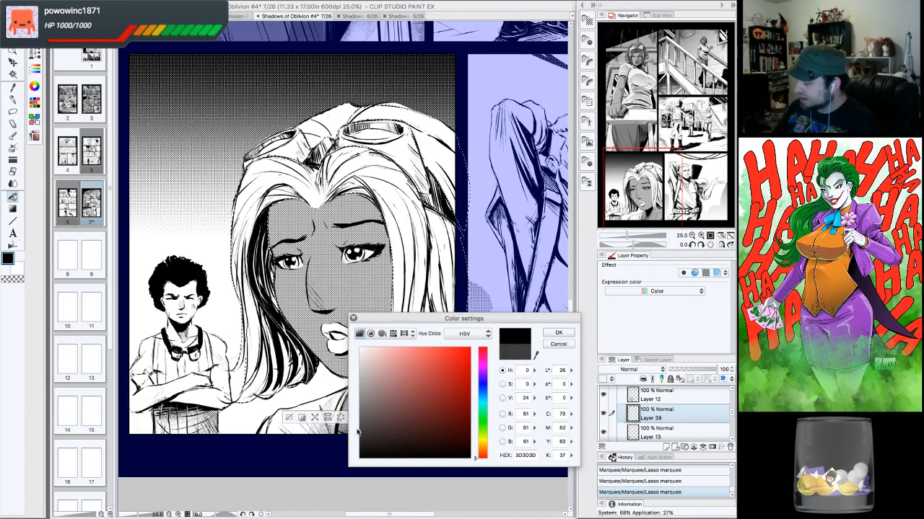
{"action": "left_click", "coordinate": [560, 334]}
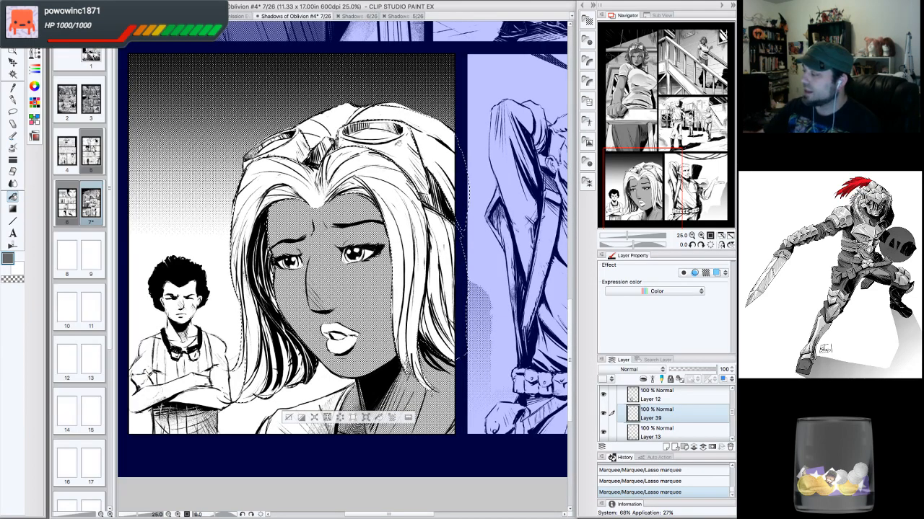
{"action": "left_click", "coordinate": [428, 226]}
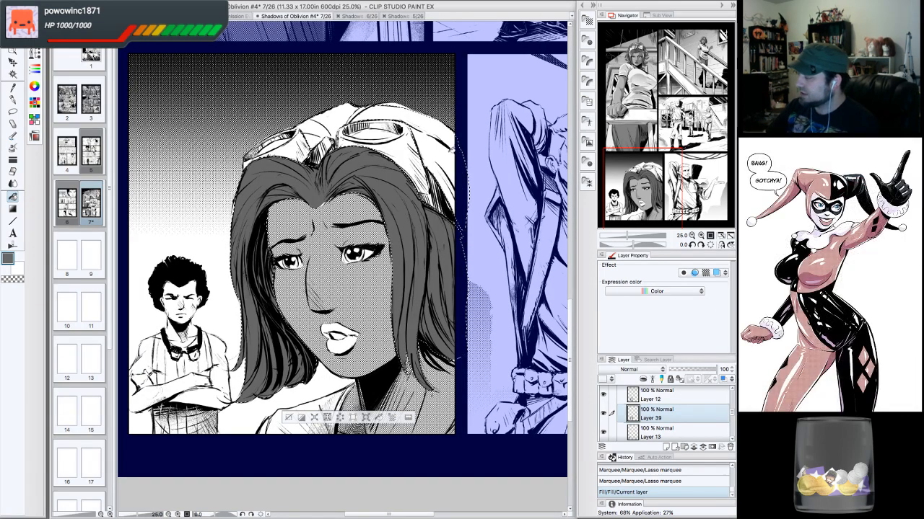
{"action": "left_click", "coordinate": [459, 156]}
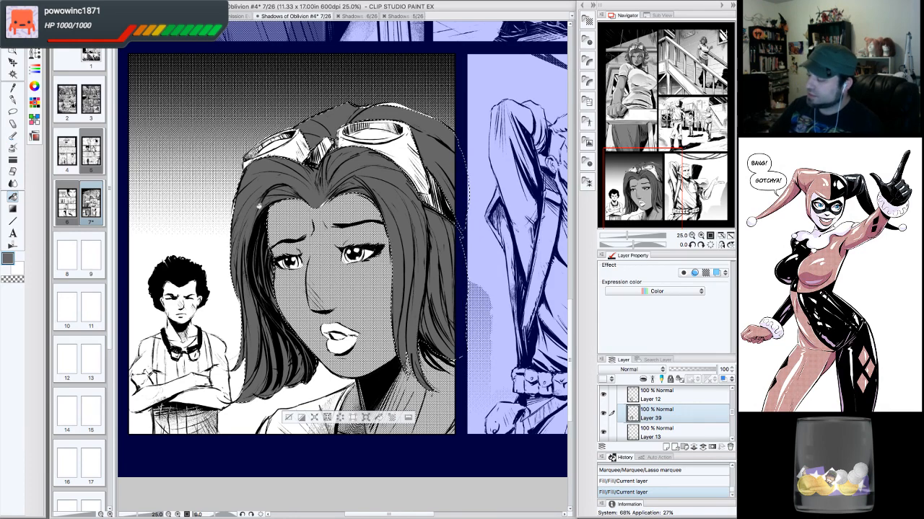
{"action": "left_click", "coordinate": [406, 361]}
{"action": "left_click", "coordinate": [288, 417]}
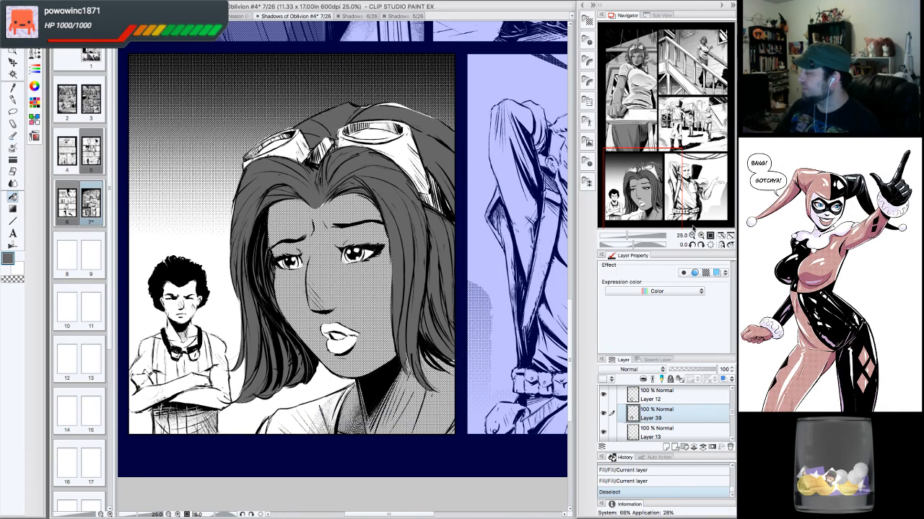
- Switch to the G-pen and ink small touch-up strokes on the woman's hair
{"action": "left_click", "coordinate": [692, 235]}
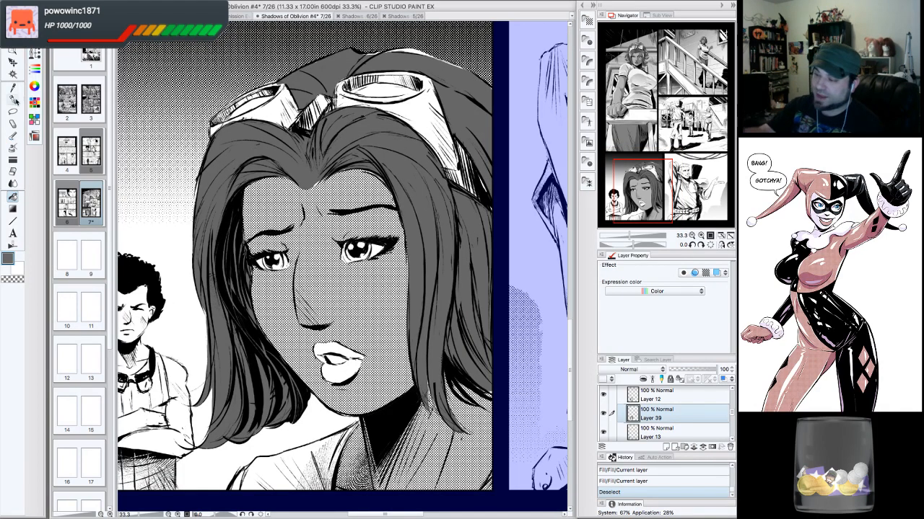
{"action": "left_click", "coordinate": [14, 100]}
{"action": "left_click_drag", "start_coordinate": [315, 183], "coordinate": [318, 180]}
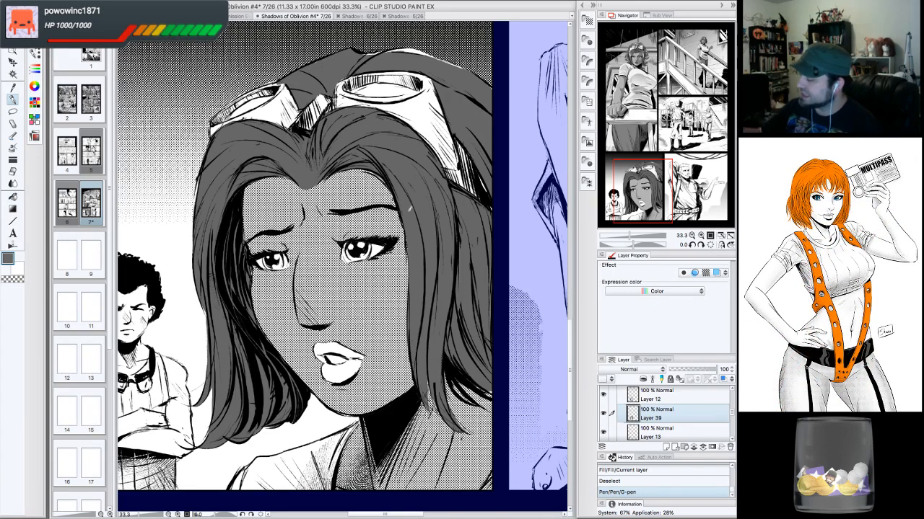
{"action": "left_click_drag", "start_coordinate": [409, 209], "coordinate": [413, 259]}
{"action": "left_click_drag", "start_coordinate": [495, 210], "coordinate": [493, 198]}
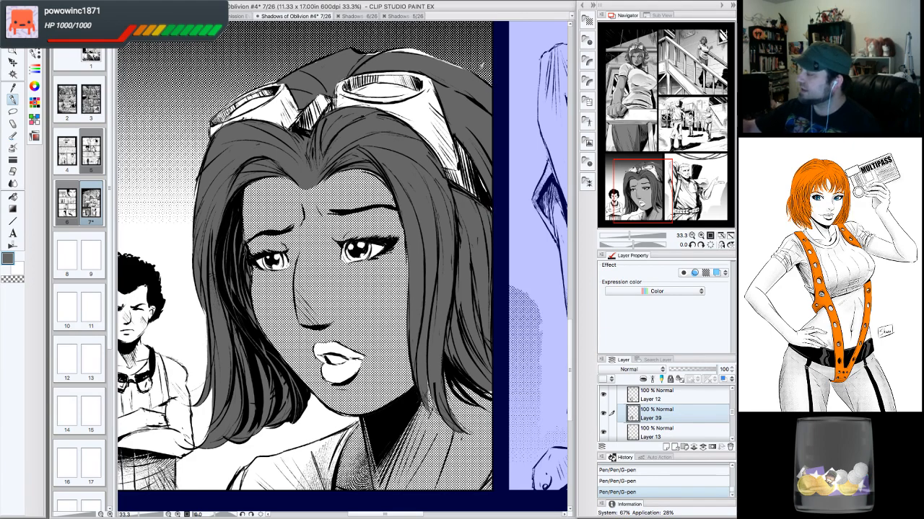
- Rotate the view and touch up the woman's hair edges with G-pen and eraser strokes
{"action": "left_click", "coordinate": [700, 245]}
{"action": "left_click", "coordinate": [700, 245]}
{"action": "left_click", "coordinate": [700, 246]}
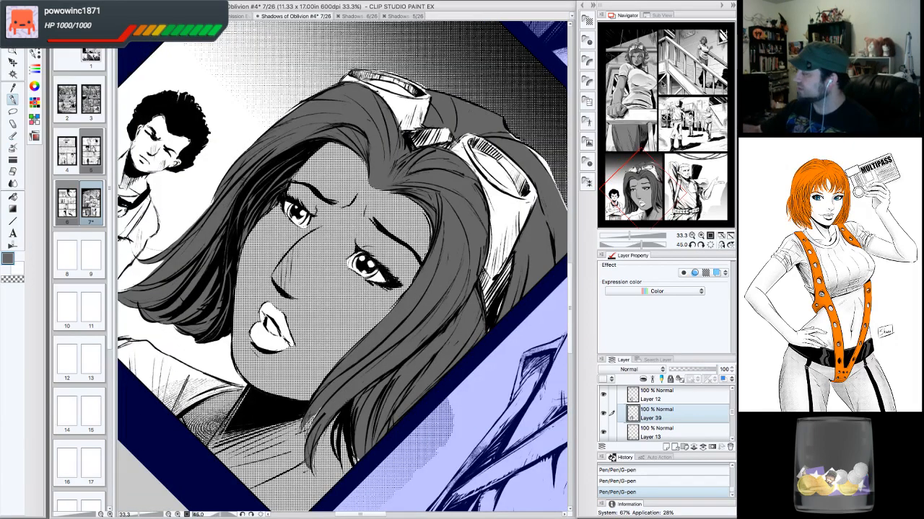
{"action": "left_click_drag", "start_coordinate": [517, 117], "coordinate": [375, 144]}
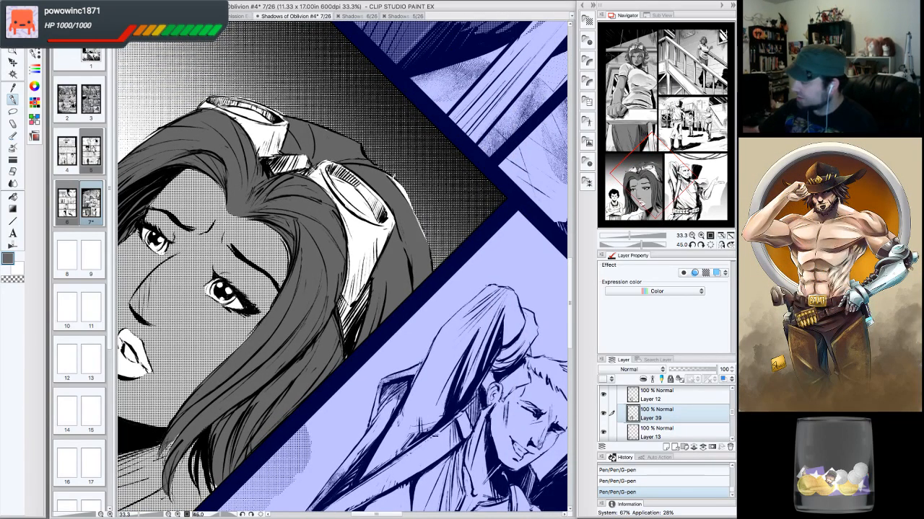
{"action": "mouse_move", "coordinate": [388, 170]}
{"action": "left_mouse_down"}
{"action": "mouse_move", "coordinate": [405, 197]}
{"action": "mouse_move", "coordinate": [406, 188]}
{"action": "mouse_move", "coordinate": [431, 257]}
{"action": "left_mouse_up"}
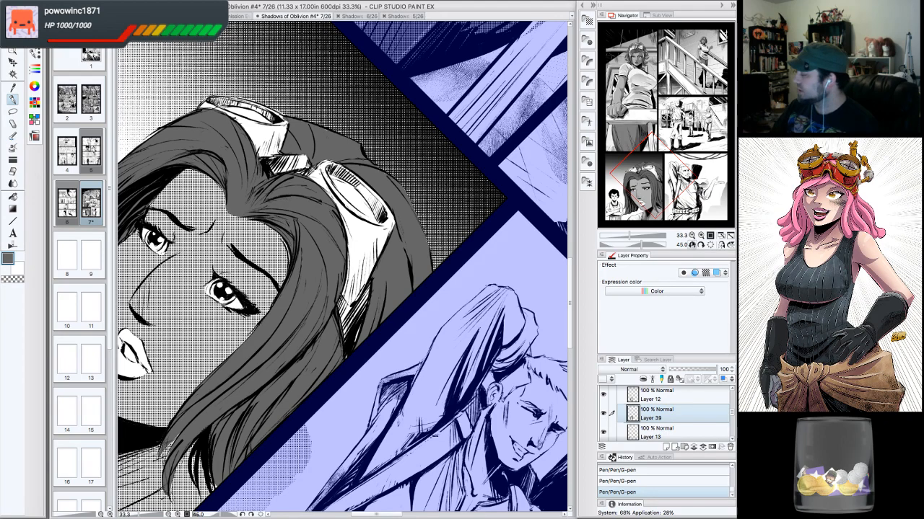
{"action": "left_click", "coordinate": [693, 246]}
{"action": "left_click", "coordinate": [693, 245]}
{"action": "left_click", "coordinate": [693, 245]}
{"action": "left_click", "coordinate": [693, 245]}
{"action": "left_click", "coordinate": [693, 245]}
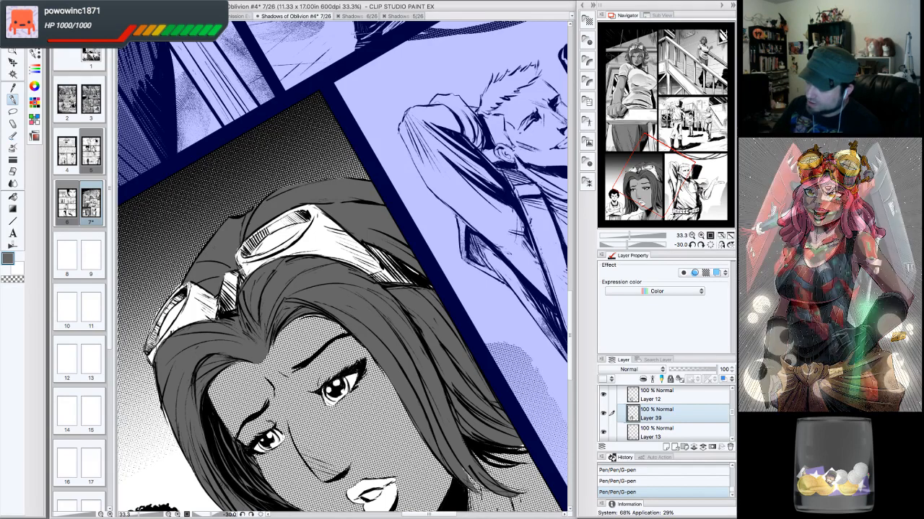
{"action": "left_click_drag", "start_coordinate": [186, 285], "coordinate": [180, 291]}
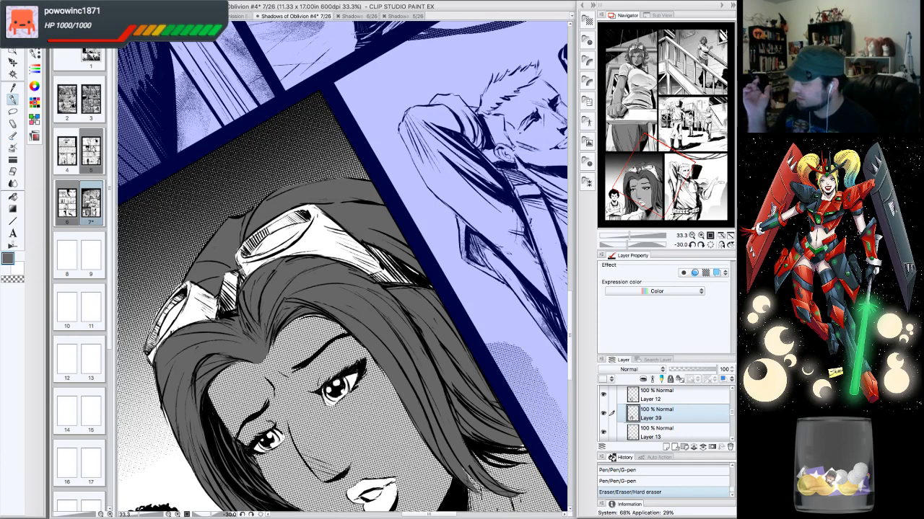
- Ink two small G-pen strokes on the hair beside the goggles
{"action": "left_click", "coordinate": [710, 246]}
{"action": "left_click_drag", "start_coordinate": [663, 166], "coordinate": [641, 170]}
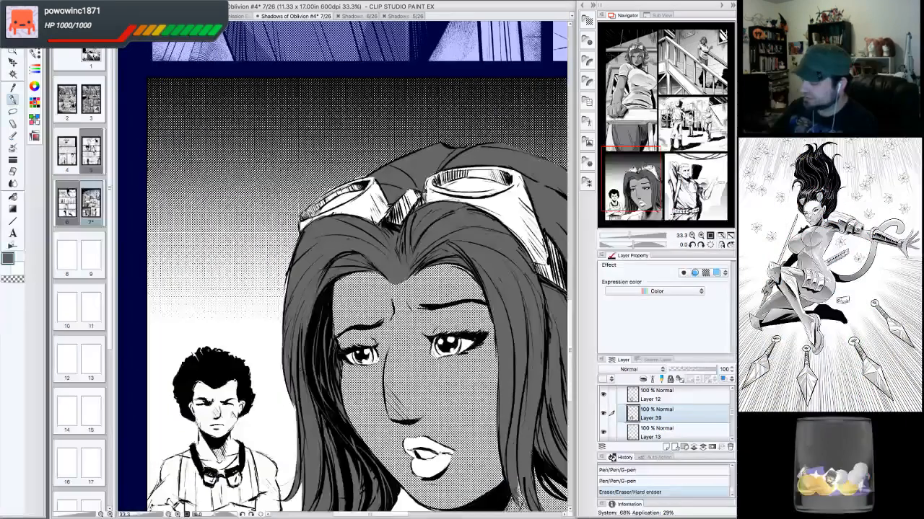
{"action": "left_click_drag", "start_coordinate": [297, 210], "coordinate": [305, 222]}
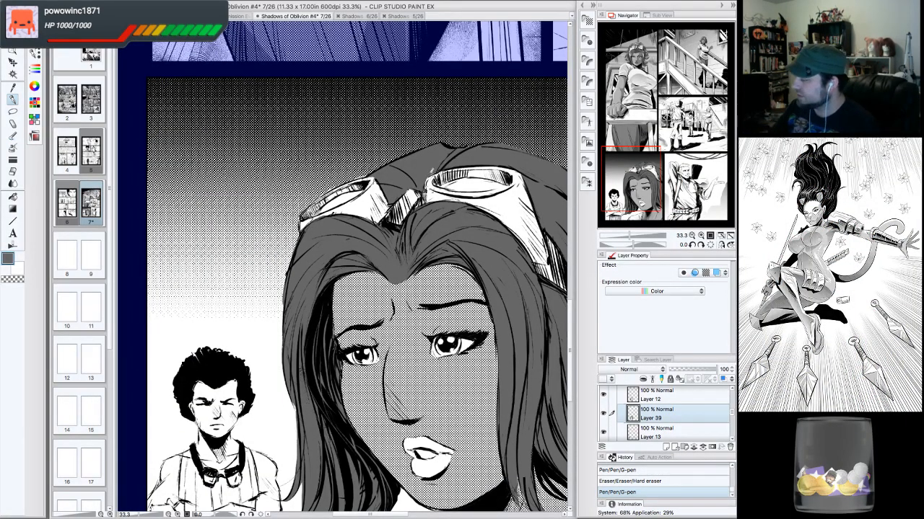
{"action": "left_click_drag", "start_coordinate": [433, 173], "coordinate": [443, 166]}
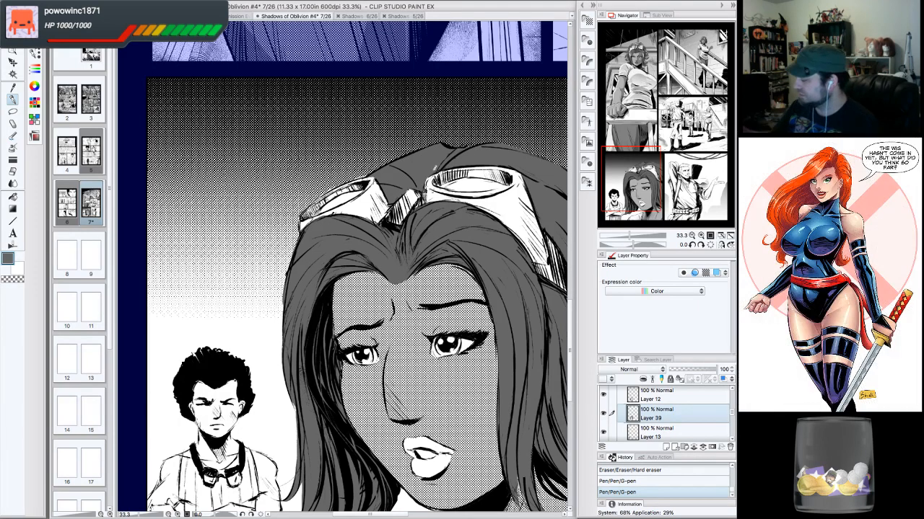
- Switch to the transparent color and carve highlight streaks into the left side of the woman's hair
{"action": "left_click", "coordinate": [691, 236]}
{"action": "left_click", "coordinate": [691, 236]}
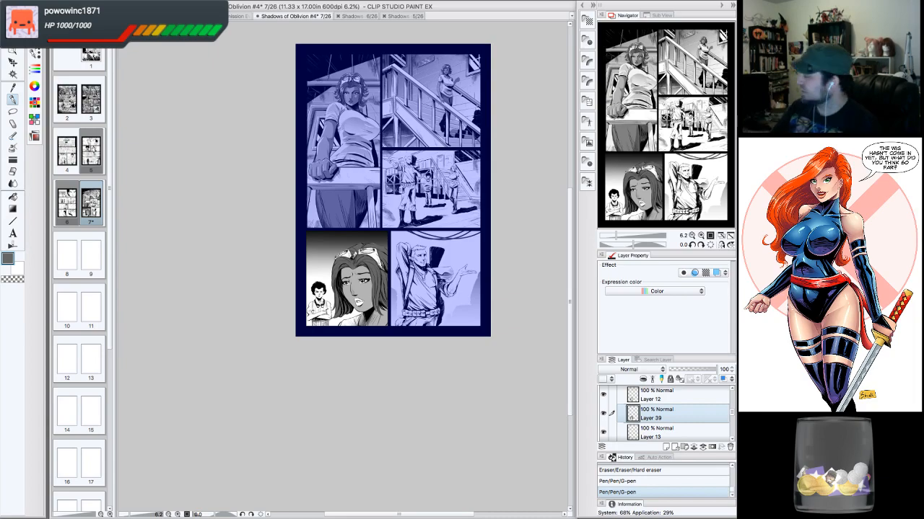
{"action": "left_click", "coordinate": [701, 236]}
{"action": "left_click", "coordinate": [701, 236]}
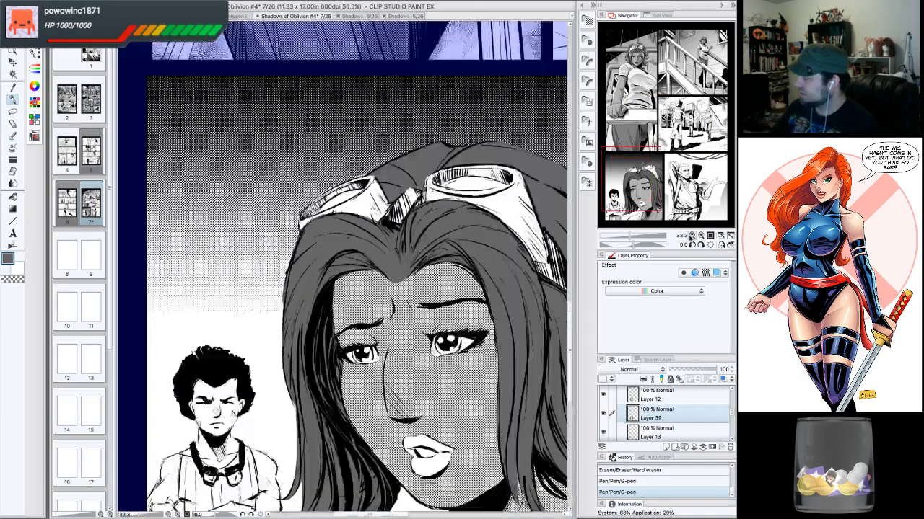
{"action": "left_click", "coordinate": [691, 237]}
{"action": "left_click", "coordinate": [701, 236]}
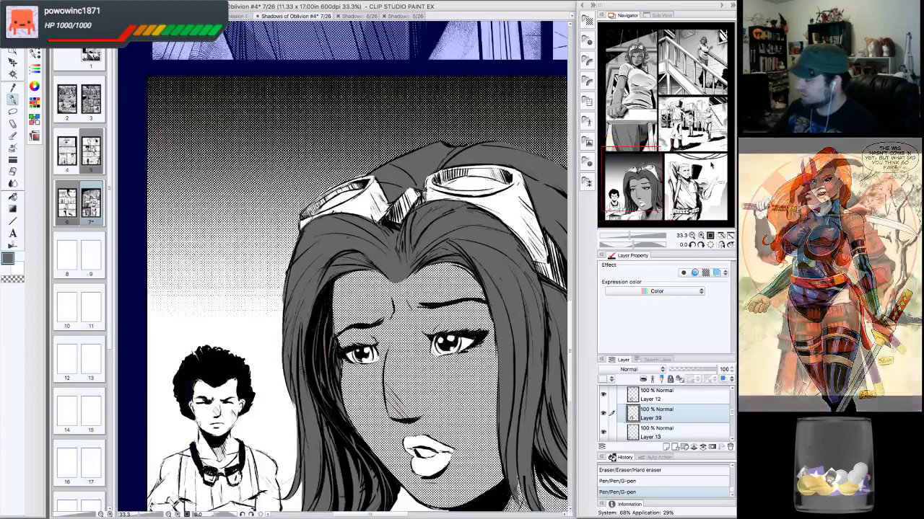
{"action": "left_click_drag", "start_coordinate": [632, 180], "coordinate": [634, 192]}
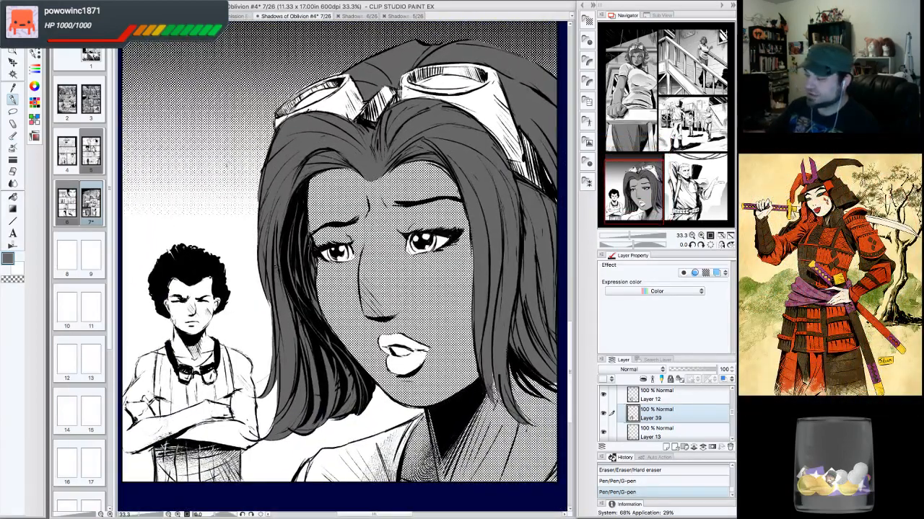
{"action": "left_click", "coordinate": [16, 280]}
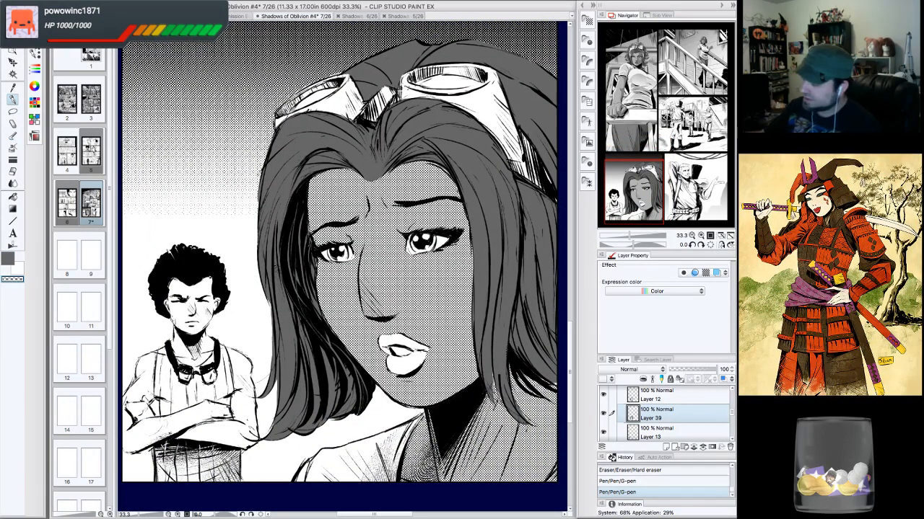
{"action": "left_click_drag", "start_coordinate": [264, 165], "coordinate": [259, 198]}
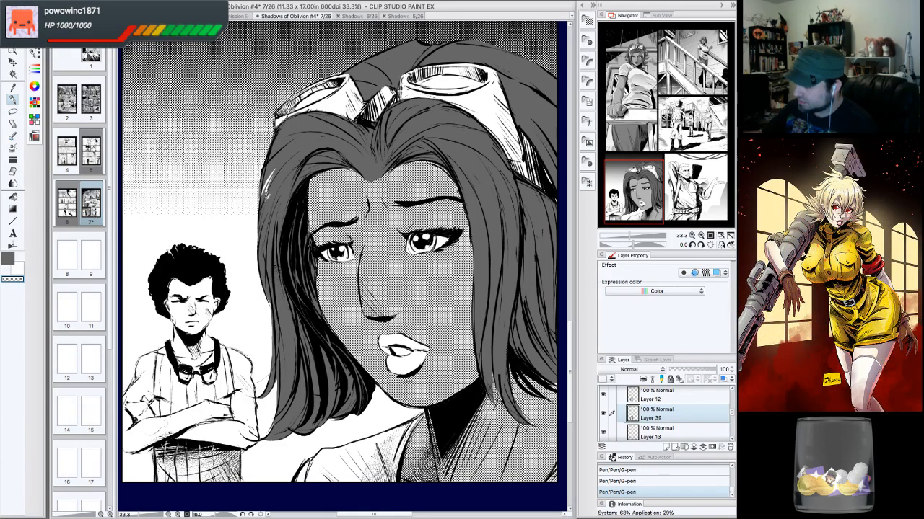
{"action": "left_click_drag", "start_coordinate": [281, 173], "coordinate": [267, 240]}
{"action": "left_click_drag", "start_coordinate": [287, 182], "coordinate": [278, 250]}
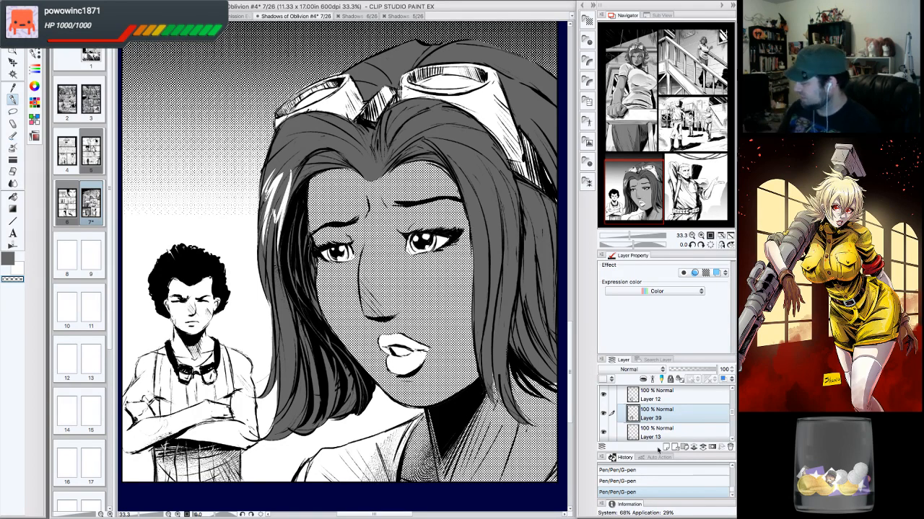
{"action": "left_click", "coordinate": [634, 480]}
{"action": "mouse_move", "coordinate": [276, 173]}
{"action": "left_mouse_down"}
{"action": "mouse_move", "coordinate": [264, 198]}
{"action": "mouse_move", "coordinate": [265, 261]}
{"action": "left_mouse_up"}
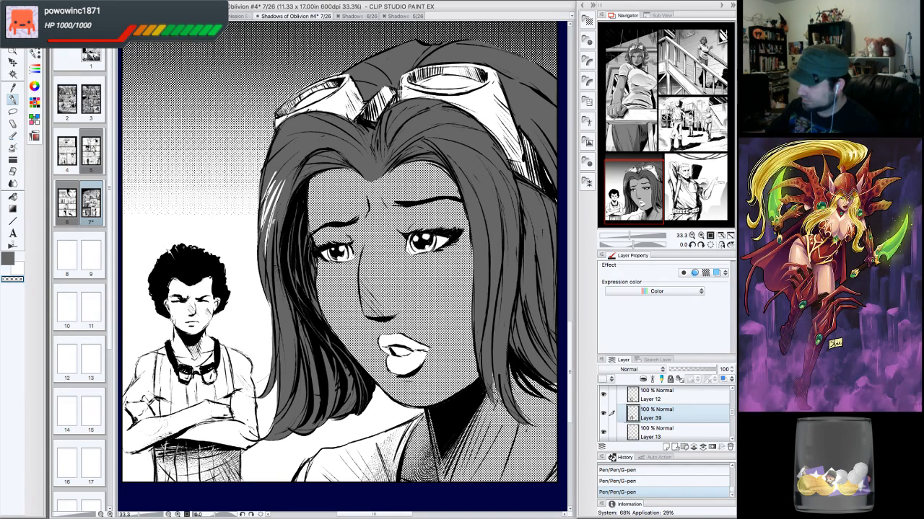
{"action": "left_click_drag", "start_coordinate": [280, 219], "coordinate": [275, 236]}
{"action": "left_click_drag", "start_coordinate": [293, 170], "coordinate": [279, 228]}
{"action": "left_click_drag", "start_coordinate": [281, 228], "coordinate": [275, 268]}
{"action": "left_click_drag", "start_coordinate": [286, 277], "coordinate": [284, 282]}
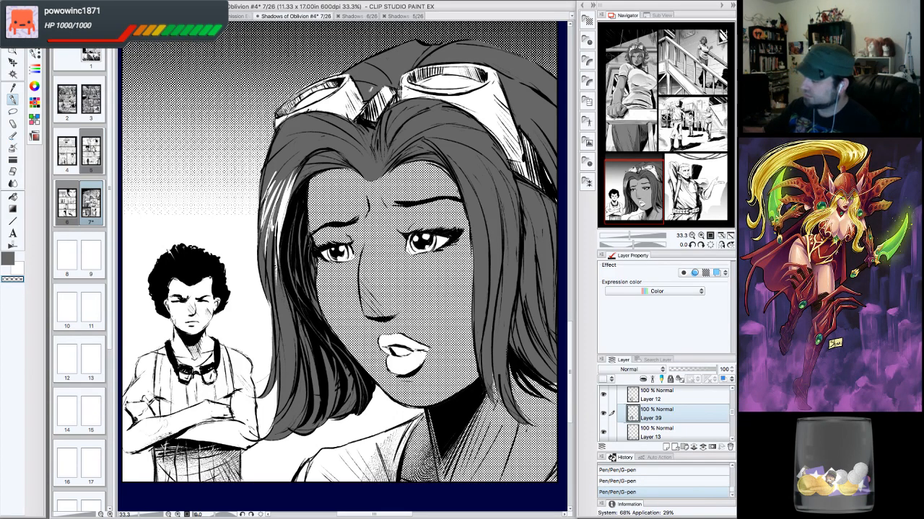
- Carve highlight streaks into the crown and right side of the woman's hair
{"action": "left_click_drag", "start_coordinate": [449, 161], "coordinate": [478, 223]}
{"action": "left_click_drag", "start_coordinate": [469, 186], "coordinate": [479, 195]}
{"action": "left_click_drag", "start_coordinate": [449, 143], "coordinate": [486, 216]}
{"action": "left_click_drag", "start_coordinate": [485, 211], "coordinate": [492, 228]}
{"action": "mouse_move", "coordinate": [472, 149]}
{"action": "left_mouse_down"}
{"action": "mouse_move", "coordinate": [493, 185]}
{"action": "mouse_move", "coordinate": [486, 168]}
{"action": "left_mouse_up"}
{"action": "left_click_drag", "start_coordinate": [489, 180], "coordinate": [499, 211]}
{"action": "left_click_drag", "start_coordinate": [485, 159], "coordinate": [498, 182]}
{"action": "left_click_drag", "start_coordinate": [480, 148], "coordinate": [504, 172]}
{"action": "left_click_drag", "start_coordinate": [473, 136], "coordinate": [514, 184]}
{"action": "left_click_drag", "start_coordinate": [488, 141], "coordinate": [508, 167]}
{"action": "mouse_move", "coordinate": [467, 126]}
{"action": "left_mouse_down"}
{"action": "mouse_move", "coordinate": [499, 150]}
{"action": "mouse_move", "coordinate": [509, 174]}
{"action": "left_mouse_up"}
{"action": "left_click_drag", "start_coordinate": [504, 174], "coordinate": [522, 235]}
{"action": "left_click_drag", "start_coordinate": [495, 186], "coordinate": [499, 249]}
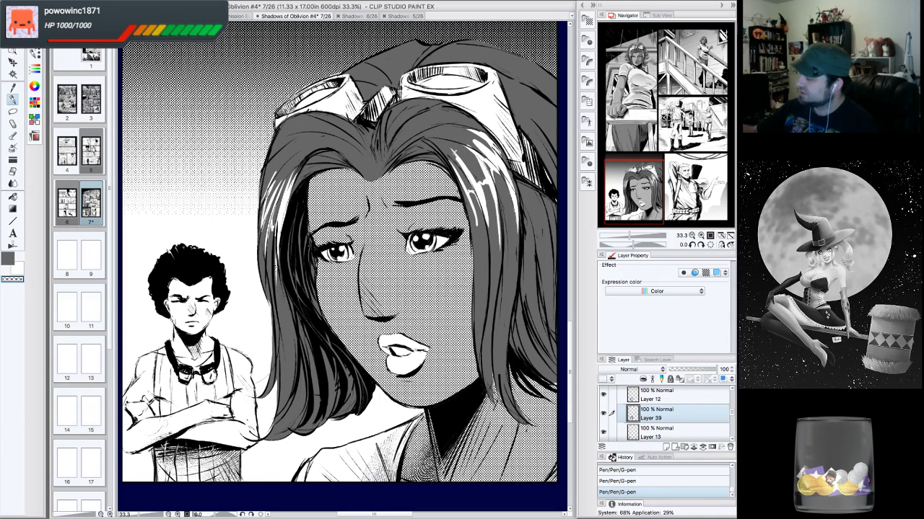
{"action": "left_click_drag", "start_coordinate": [462, 179], "coordinate": [476, 276]}
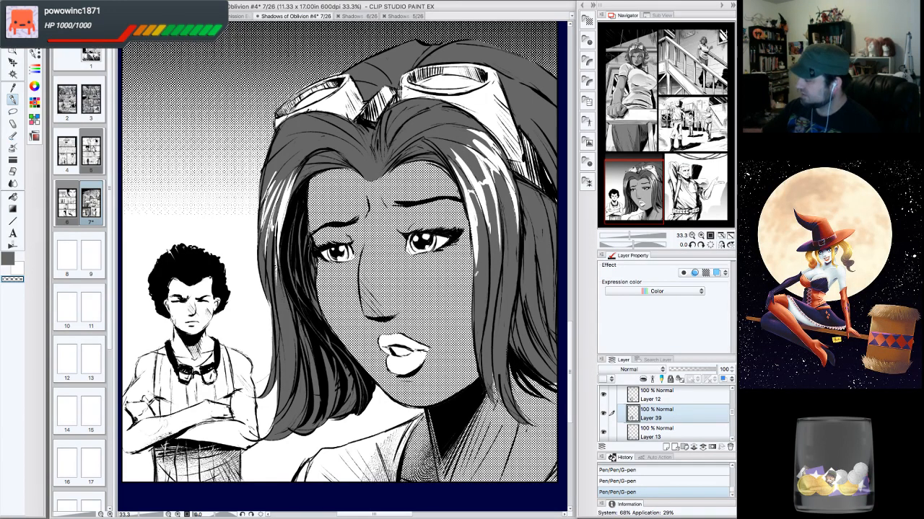
- Add more highlight streaks along the hair below the goggles with the canvas rotated
{"action": "mouse_move", "coordinate": [532, 128]}
{"action": "left_mouse_down"}
{"action": "mouse_move", "coordinate": [440, 241]}
{"action": "mouse_move", "coordinate": [456, 271]}
{"action": "left_mouse_up"}
{"action": "left_click_drag", "start_coordinate": [424, 219], "coordinate": [447, 237]}
{"action": "left_click_drag", "start_coordinate": [423, 193], "coordinate": [455, 220]}
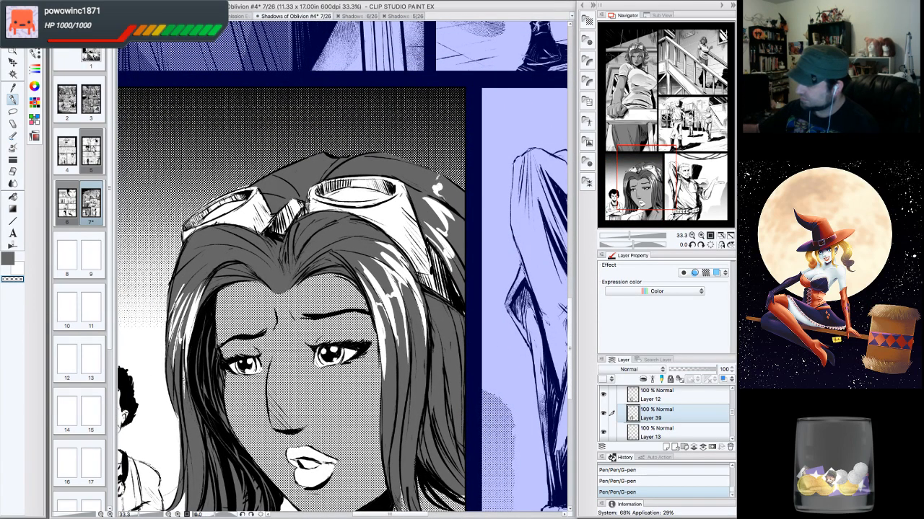
{"action": "left_click_drag", "start_coordinate": [438, 178], "coordinate": [408, 171]}
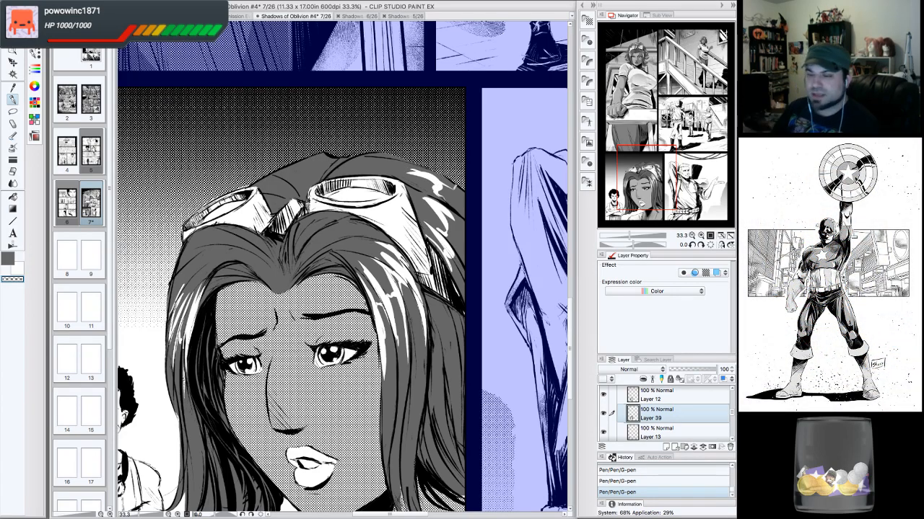
{"action": "left_click", "coordinate": [693, 246]}
{"action": "left_click", "coordinate": [693, 246]}
{"action": "left_click", "coordinate": [692, 246]}
{"action": "left_click", "coordinate": [692, 246]}
{"action": "left_click", "coordinate": [693, 246]}
{"action": "left_click", "coordinate": [693, 246]}
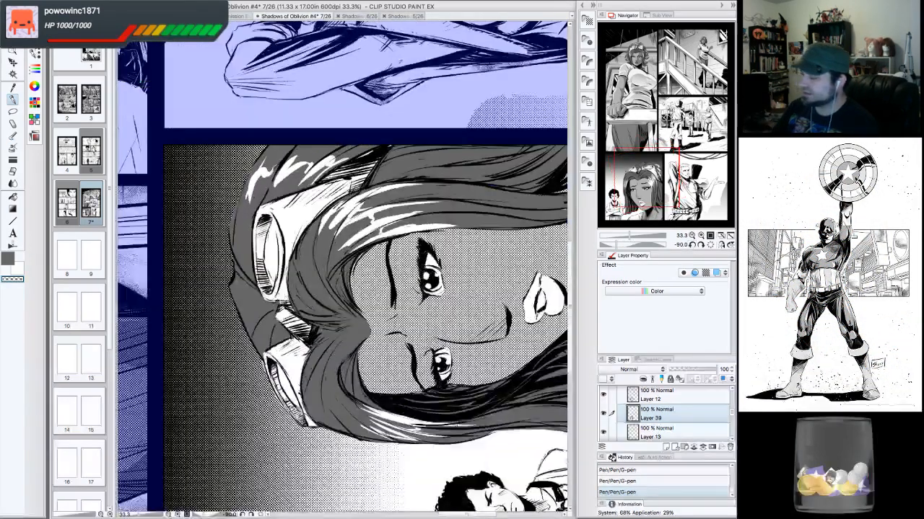
{"action": "left_click_drag", "start_coordinate": [270, 150], "coordinate": [242, 223]}
{"action": "left_click_drag", "start_coordinate": [266, 150], "coordinate": [244, 194]}
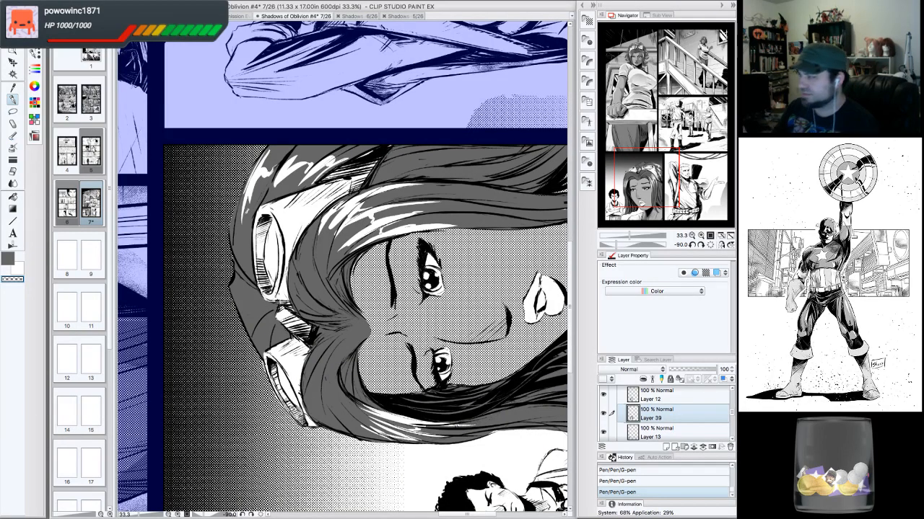
{"action": "left_click", "coordinate": [705, 246]}
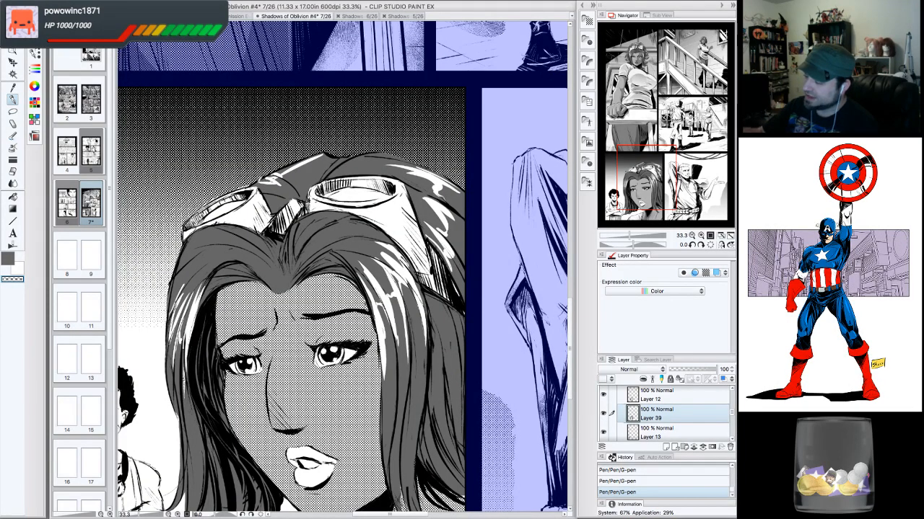
- Add highlight streaks to the strands framing both sides of the woman's face
{"action": "left_click_drag", "start_coordinate": [171, 312], "coordinate": [201, 245]}
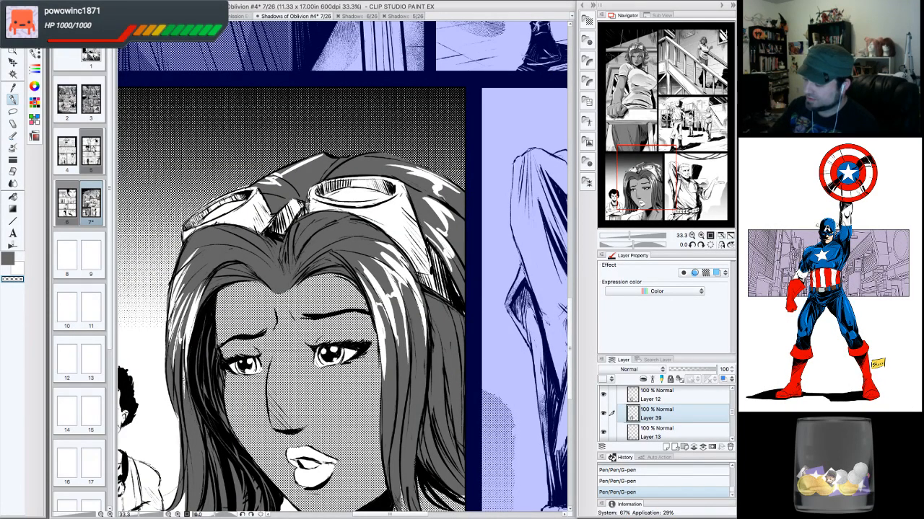
{"action": "left_click_drag", "start_coordinate": [173, 282], "coordinate": [204, 233]}
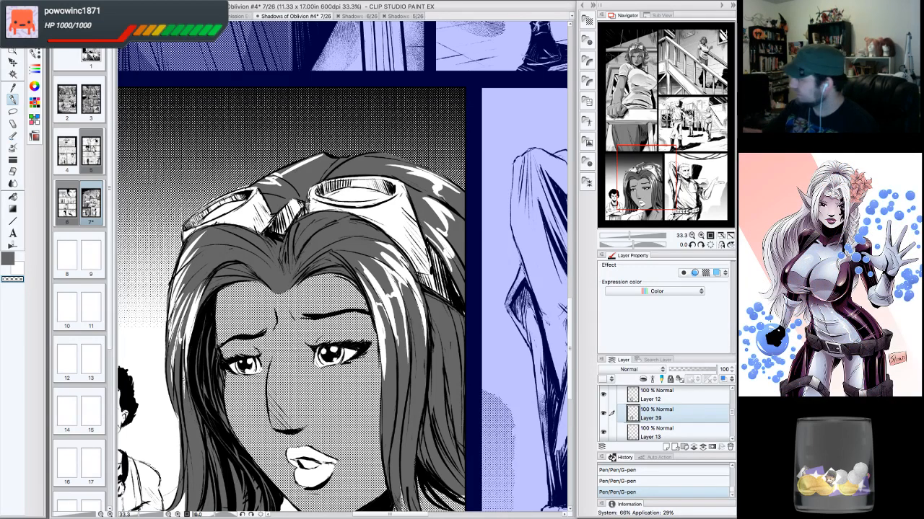
{"action": "left_click_drag", "start_coordinate": [318, 311], "coordinate": [303, 199]}
{"action": "left_click_drag", "start_coordinate": [414, 262], "coordinate": [401, 346]}
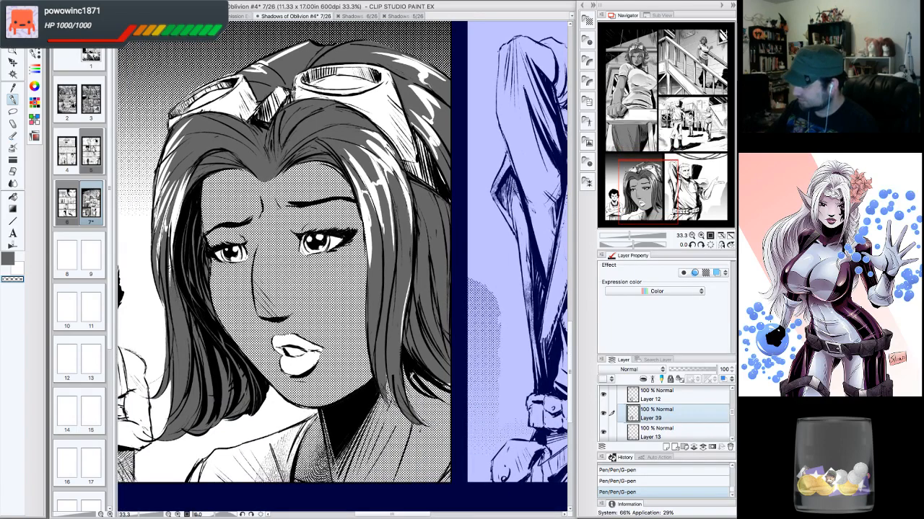
{"action": "left_click_drag", "start_coordinate": [444, 208], "coordinate": [433, 285]}
{"action": "left_click_drag", "start_coordinate": [436, 232], "coordinate": [416, 318]}
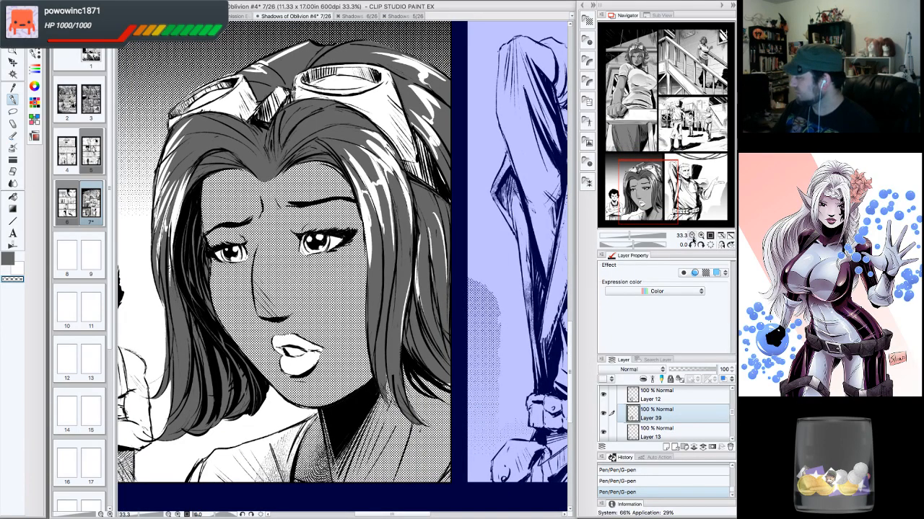
- Switch back to the drawing color and touch up the hair near the goggles with one stroke
{"action": "left_click", "coordinate": [691, 236]}
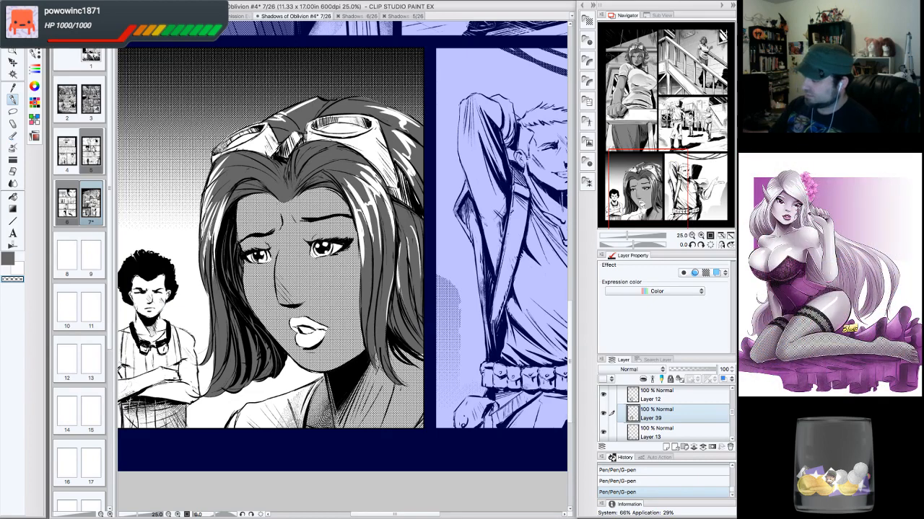
{"action": "left_click", "coordinate": [19, 261]}
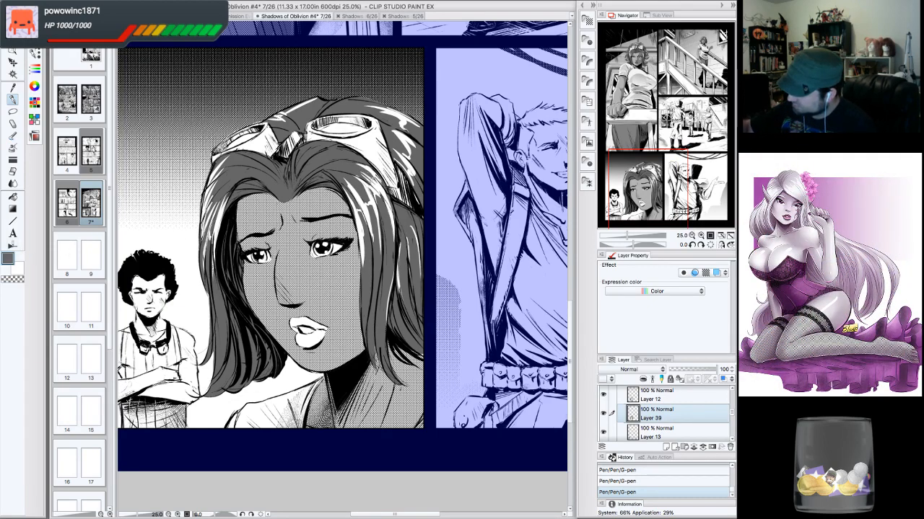
{"action": "left_click_drag", "start_coordinate": [360, 169], "coordinate": [380, 188]}
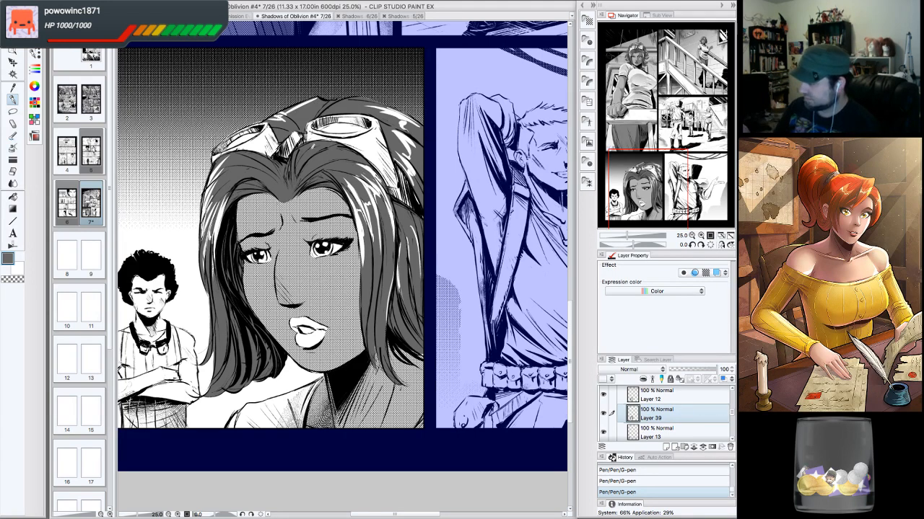
{"action": "left_click", "coordinate": [692, 236]}
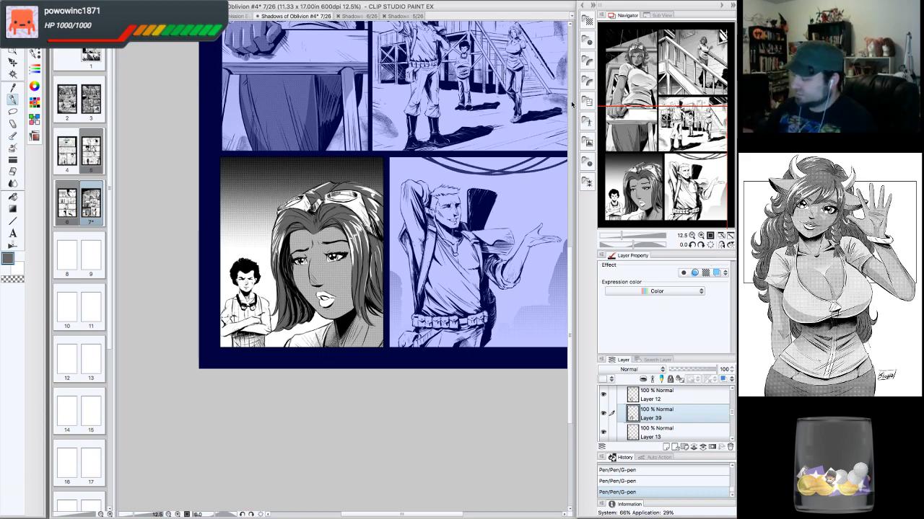
- Save the page file
{"action": "left_click", "coordinate": [104, 6]}
{"action": "left_click", "coordinate": [120, 57]}
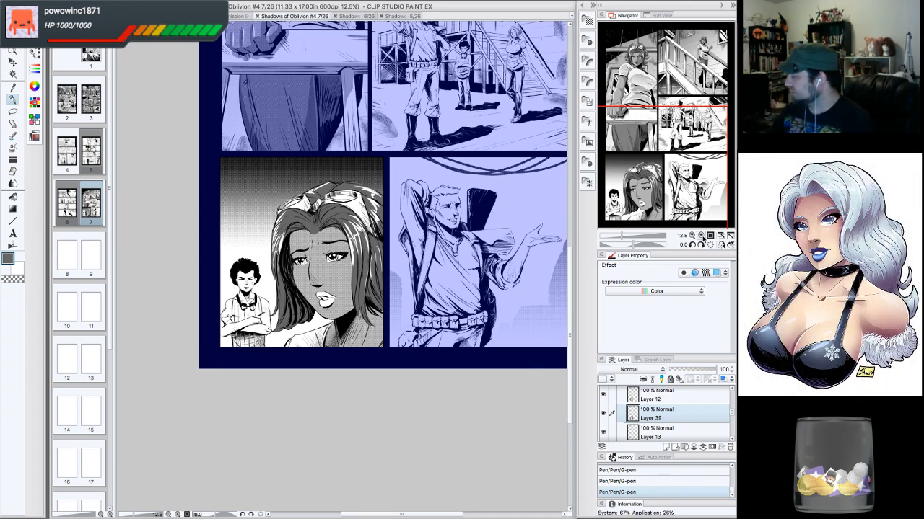
{"action": "left_click_drag", "start_coordinate": [691, 153], "coordinate": [697, 134]}
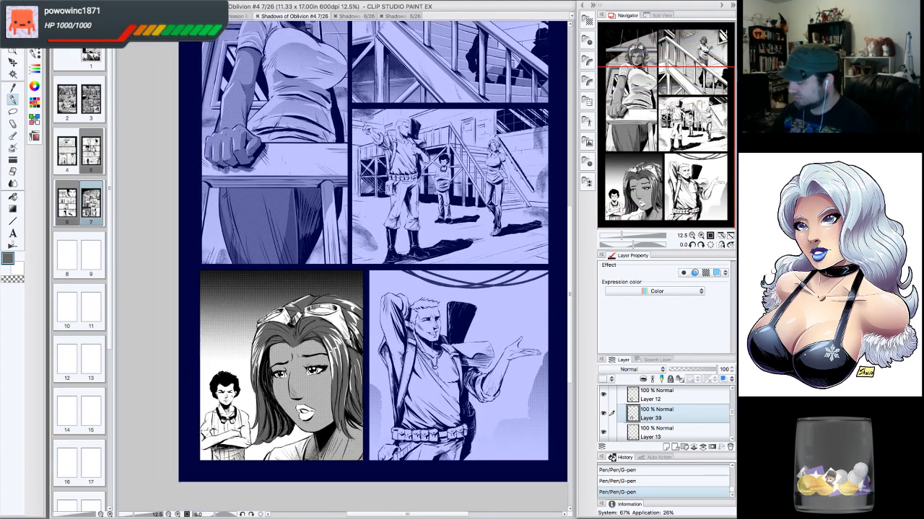
{"action": "left_click", "coordinate": [700, 235]}
{"action": "left_click", "coordinate": [701, 236]}
{"action": "left_click", "coordinate": [701, 235]}
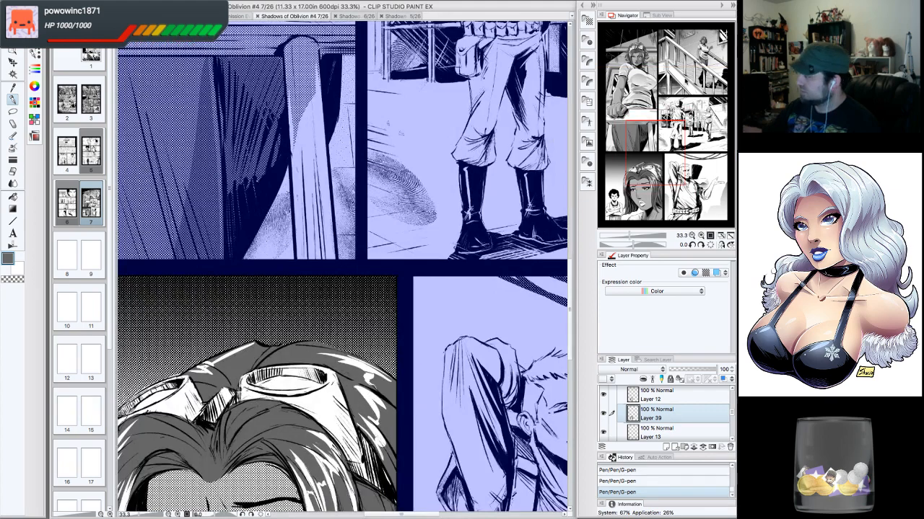
- Darken the woman's lips in the lower-left face panel with a couple of pen strokes
{"action": "left_click_drag", "start_coordinate": [652, 165], "coordinate": [645, 204]}
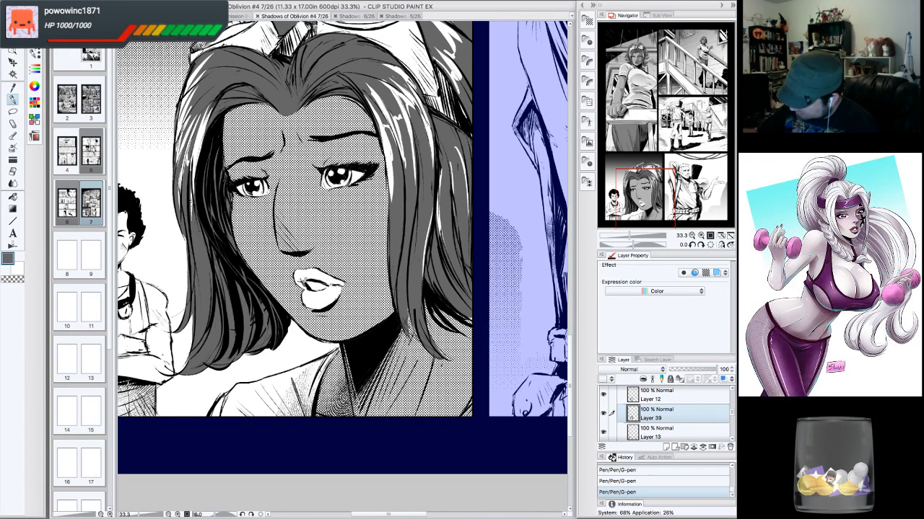
{"action": "left_click_drag", "start_coordinate": [306, 252], "coordinate": [301, 259]}
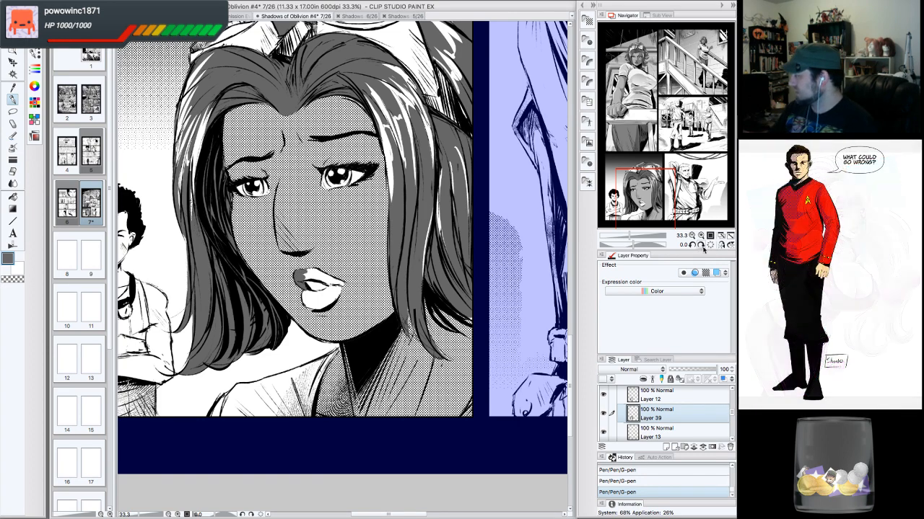
{"action": "left_click", "coordinate": [701, 244]}
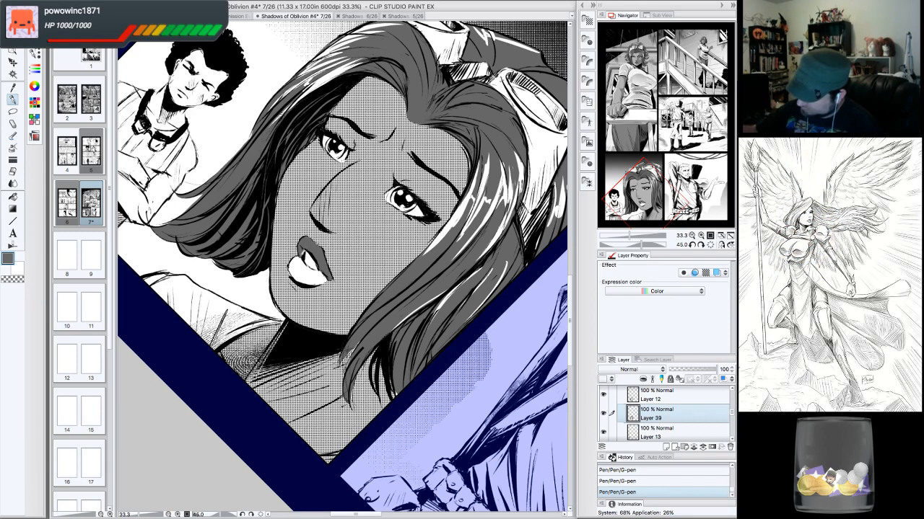
{"action": "mouse_move", "coordinate": [292, 262]}
{"action": "left_mouse_down"}
{"action": "mouse_move", "coordinate": [306, 283]}
{"action": "mouse_move", "coordinate": [327, 280]}
{"action": "mouse_move", "coordinate": [302, 255]}
{"action": "mouse_move", "coordinate": [308, 278]}
{"action": "mouse_move", "coordinate": [300, 259]}
{"action": "mouse_move", "coordinate": [331, 275]}
{"action": "left_mouse_up"}
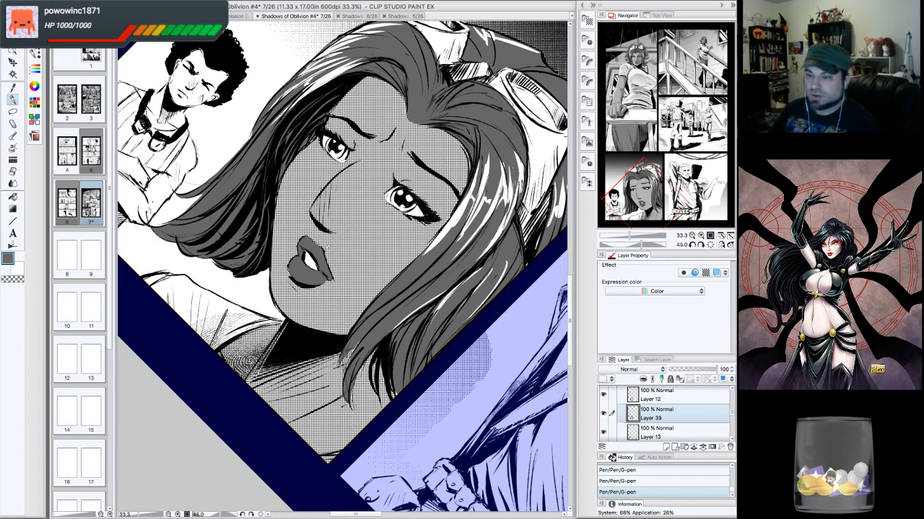
{"action": "left_click", "coordinate": [708, 245]}
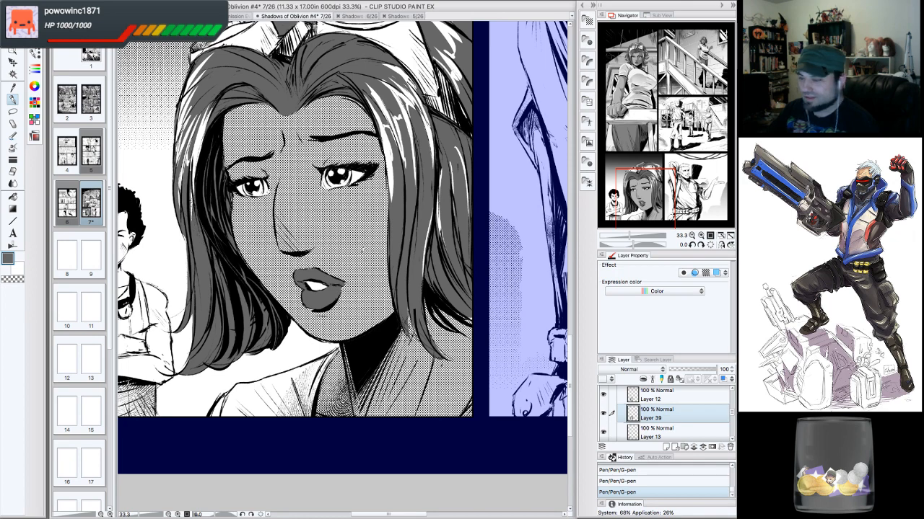
- Touch up the highlight in the woman's eye with an eraser dab and two small pen dots
{"action": "left_click", "coordinate": [691, 236]}
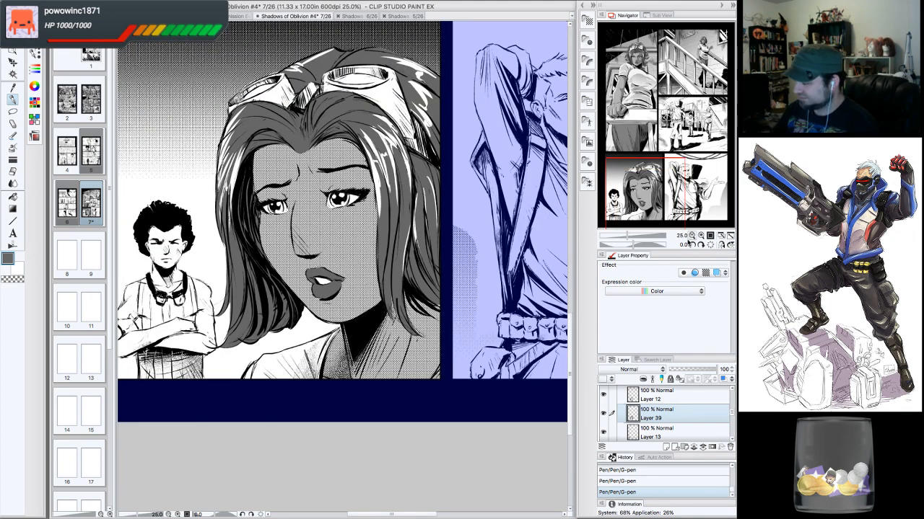
{"action": "left_click", "coordinate": [700, 236]}
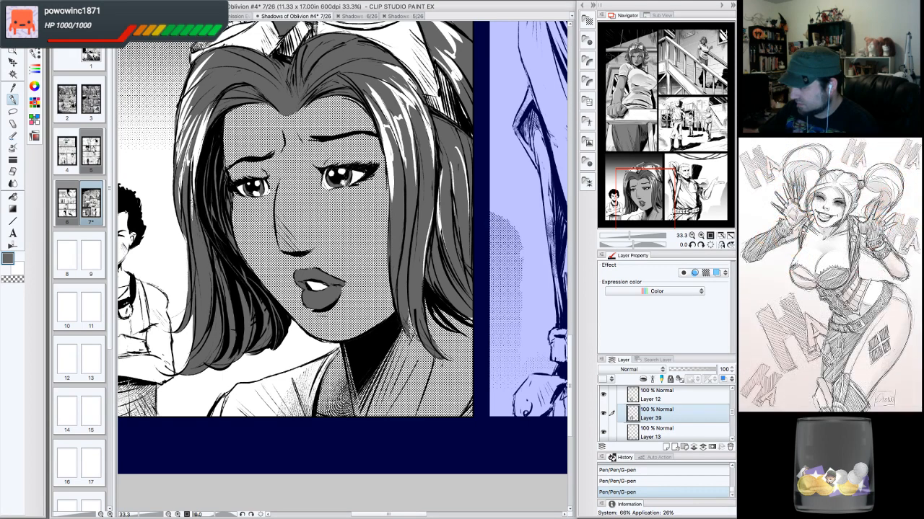
{"action": "left_click", "coordinate": [344, 172]}
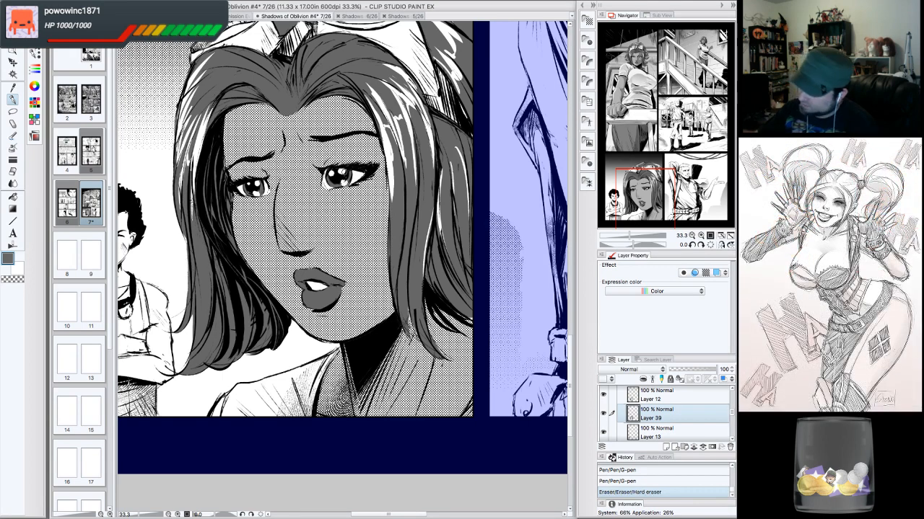
{"action": "left_click", "coordinate": [344, 174]}
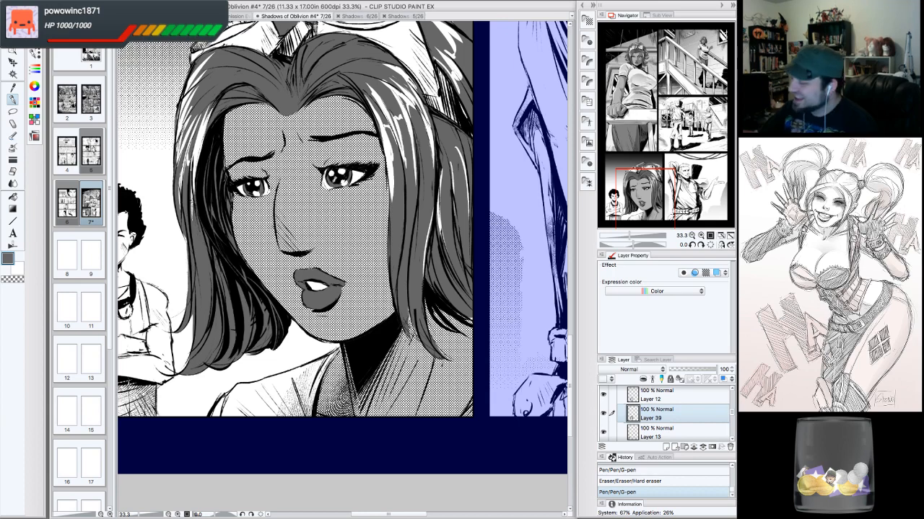
{"action": "left_click", "coordinate": [332, 172]}
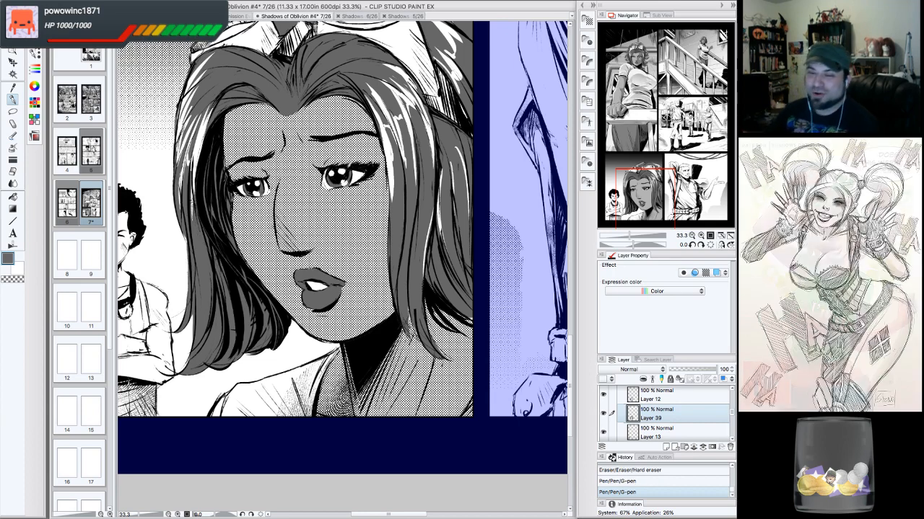
- Review the whole page layout and save the file
{"action": "left_click", "coordinate": [691, 236]}
{"action": "left_click", "coordinate": [691, 236]}
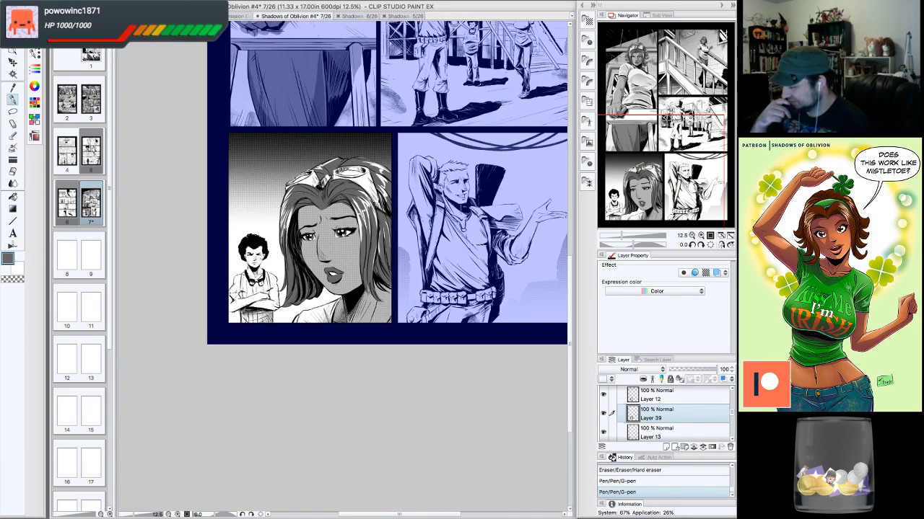
{"action": "left_click", "coordinate": [701, 236]}
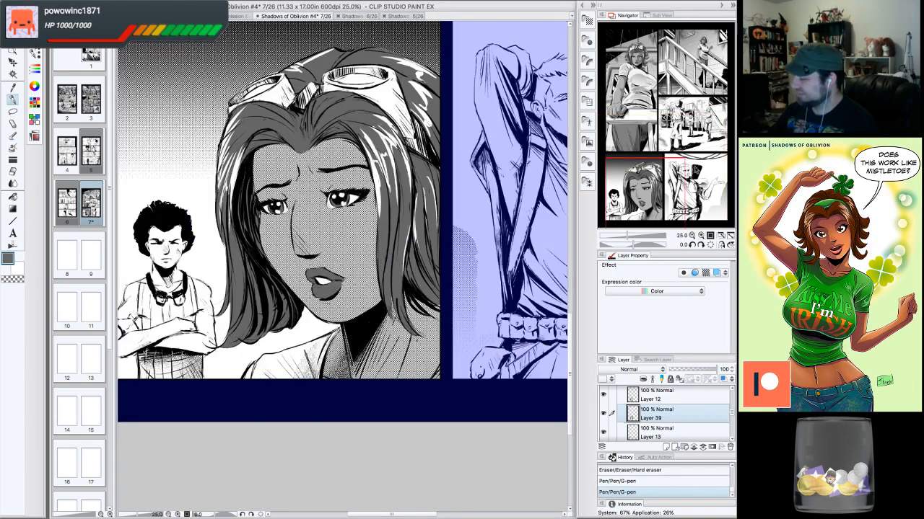
{"action": "left_click_drag", "start_coordinate": [653, 191], "coordinate": [641, 173]}
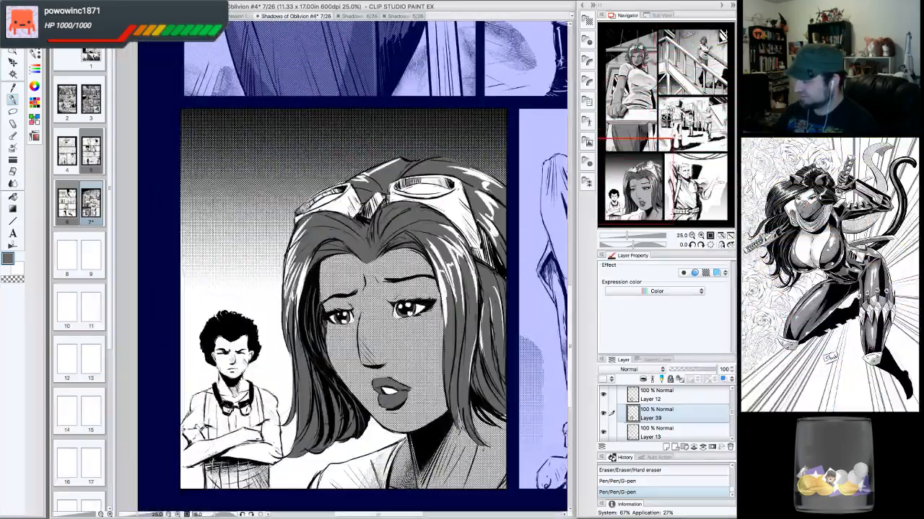
{"action": "left_click", "coordinate": [691, 236]}
{"action": "left_click", "coordinate": [692, 236]}
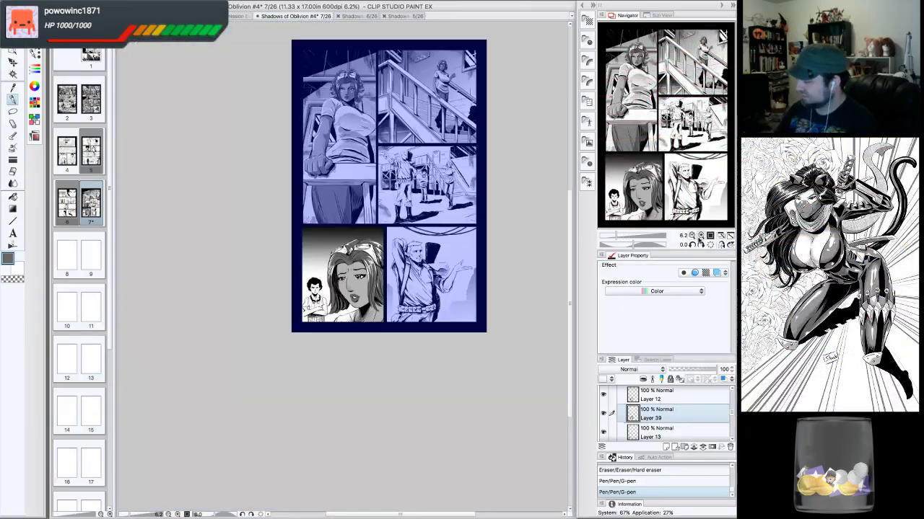
{"action": "left_click", "coordinate": [700, 236]}
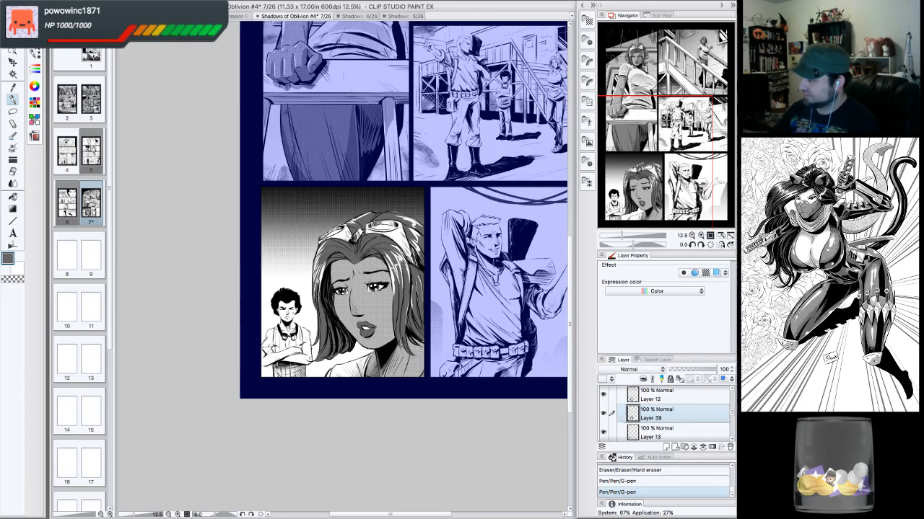
{"action": "left_click", "coordinate": [655, 140]}
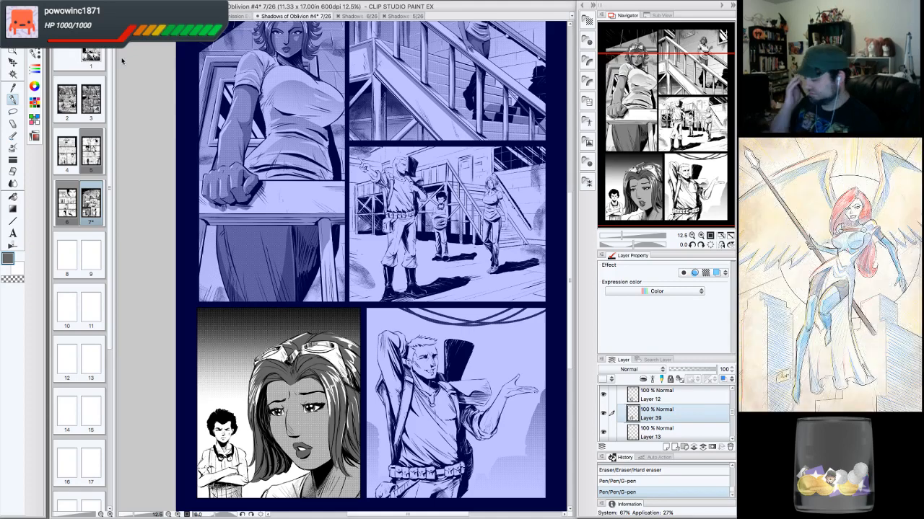
{"action": "key", "text": "super+s"}
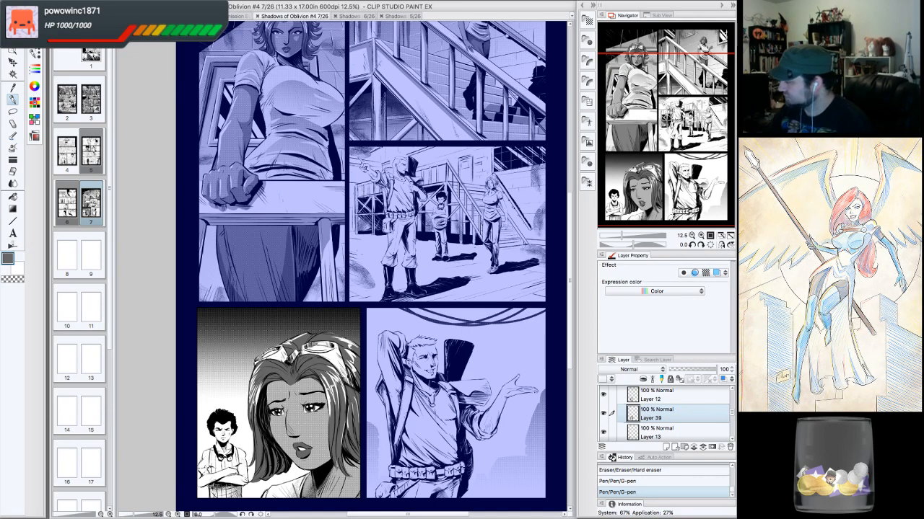
- Examine the lower-left face panel and the surrounding page
{"action": "left_click_drag", "start_coordinate": [368, 288], "coordinate": [368, 250]}
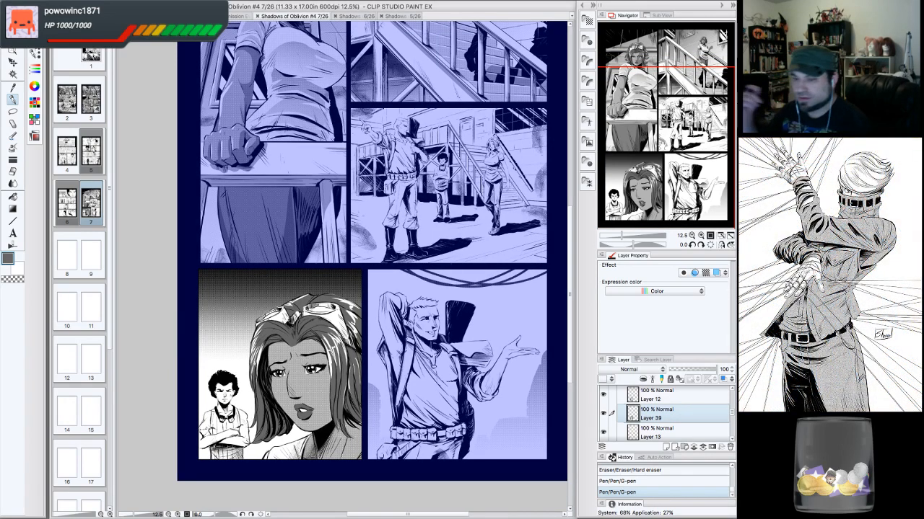
{"action": "left_click", "coordinate": [701, 236]}
{"action": "left_click_drag", "start_coordinate": [691, 173], "coordinate": [678, 205]}
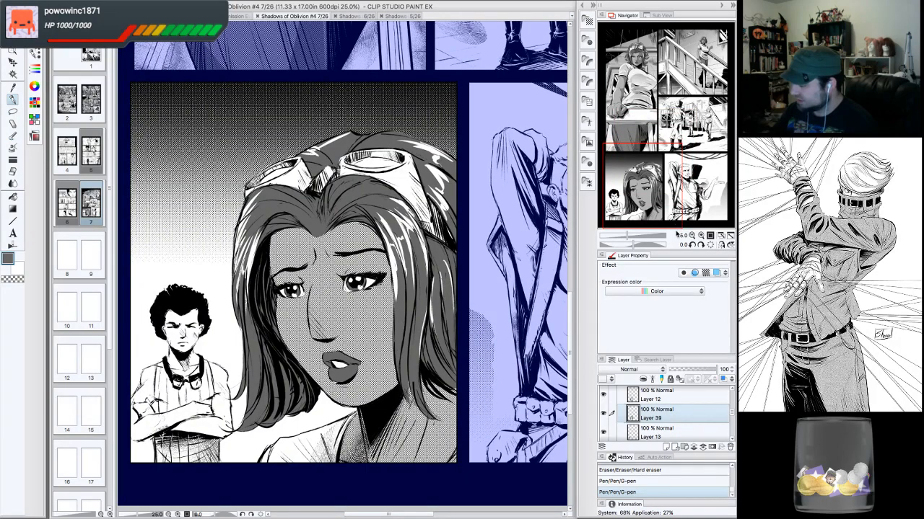
{"action": "left_click_drag", "start_coordinate": [679, 221], "coordinate": [684, 215]}
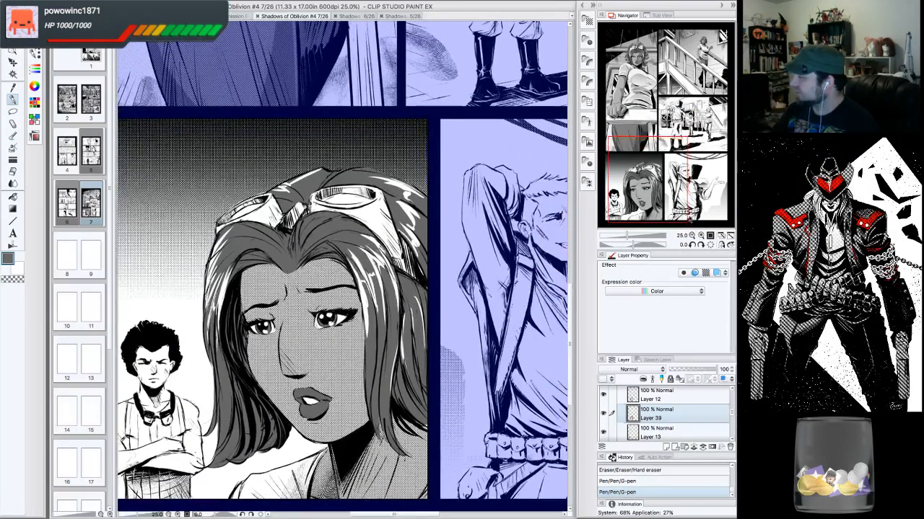
{"action": "left_click", "coordinate": [692, 245]}
{"action": "left_click", "coordinate": [692, 236]}
{"action": "left_click", "coordinate": [709, 245]}
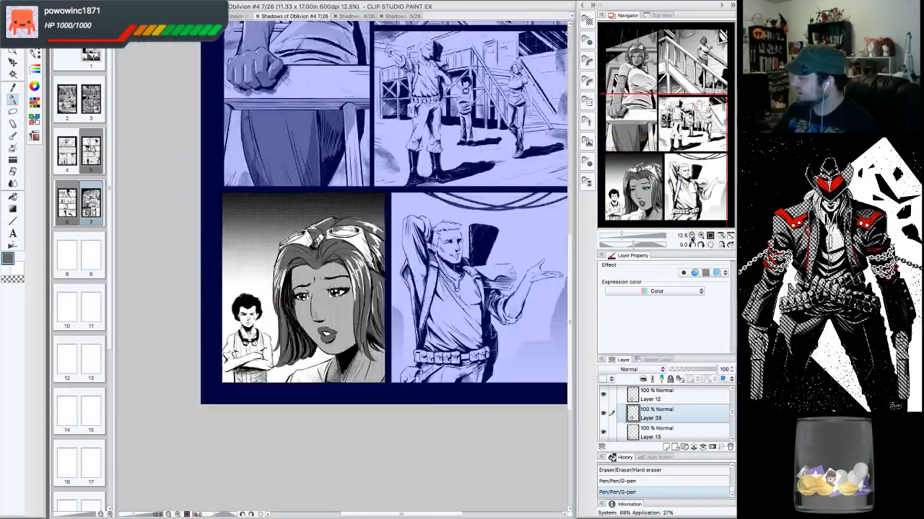
{"action": "left_click", "coordinate": [692, 236]}
{"action": "left_click_drag", "start_coordinate": [694, 183], "coordinate": [696, 175]}
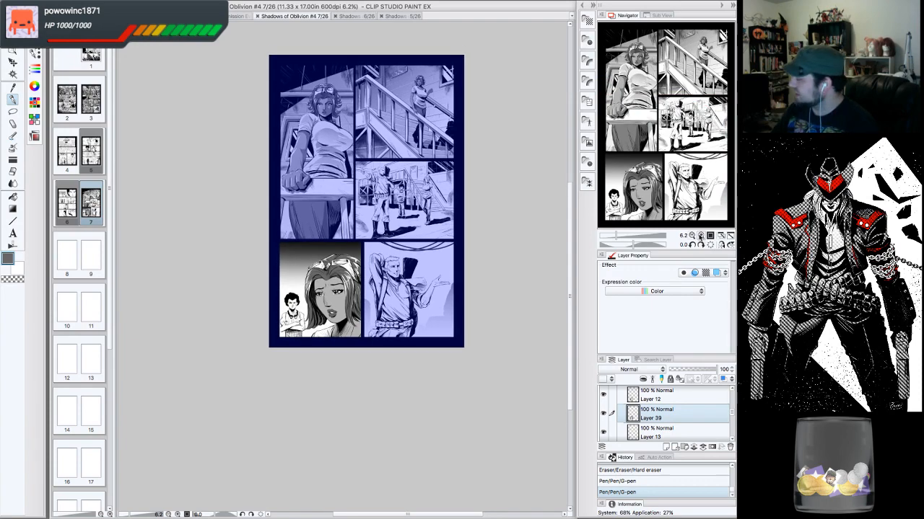
{"action": "left_click", "coordinate": [699, 237]}
{"action": "left_click", "coordinate": [700, 236]}
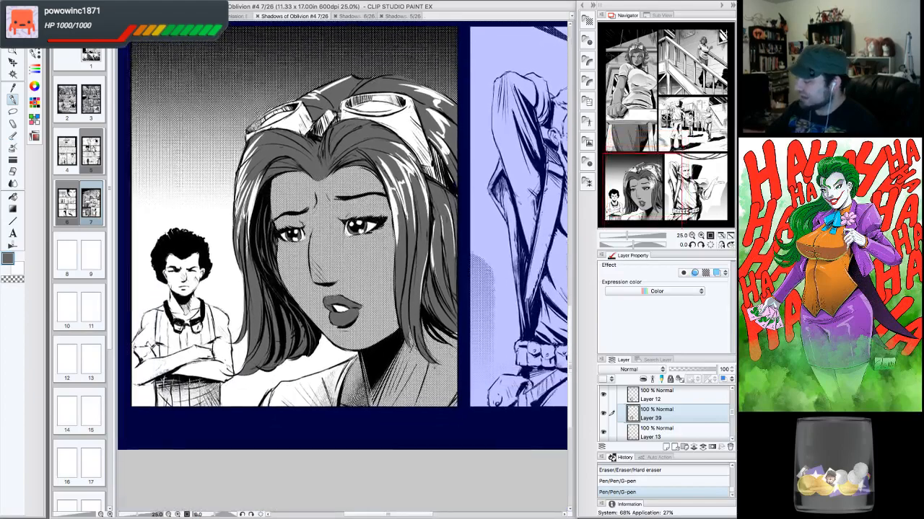
{"action": "left_click", "coordinate": [700, 237]}
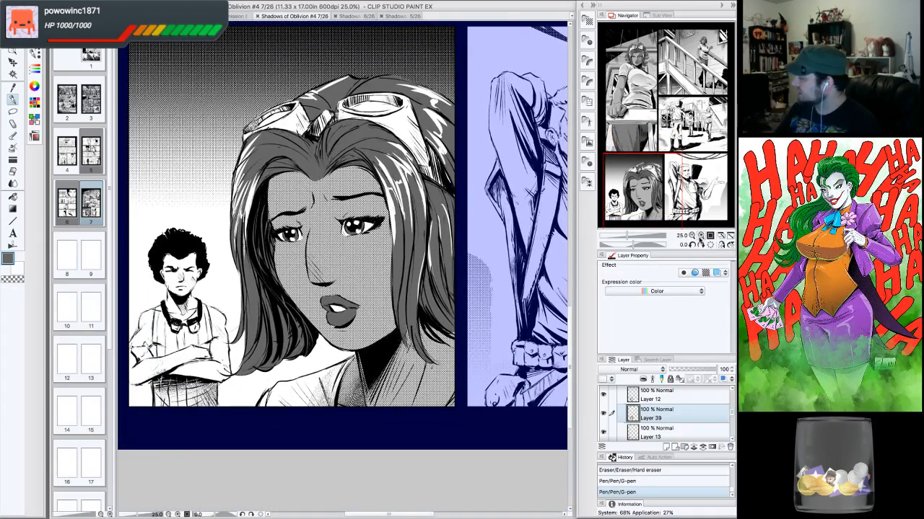
{"action": "left_click_drag", "start_coordinate": [661, 196], "coordinate": [660, 209]}
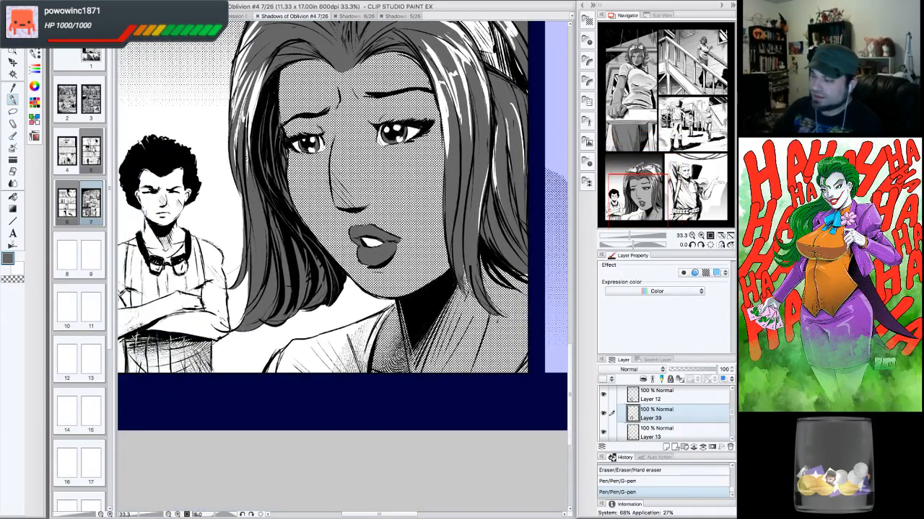
- Lasso the area below the woman's chin in the lower-left face panel and apply a 55-line 50% circle dot tone to it
{"action": "left_click", "coordinate": [12, 110]}
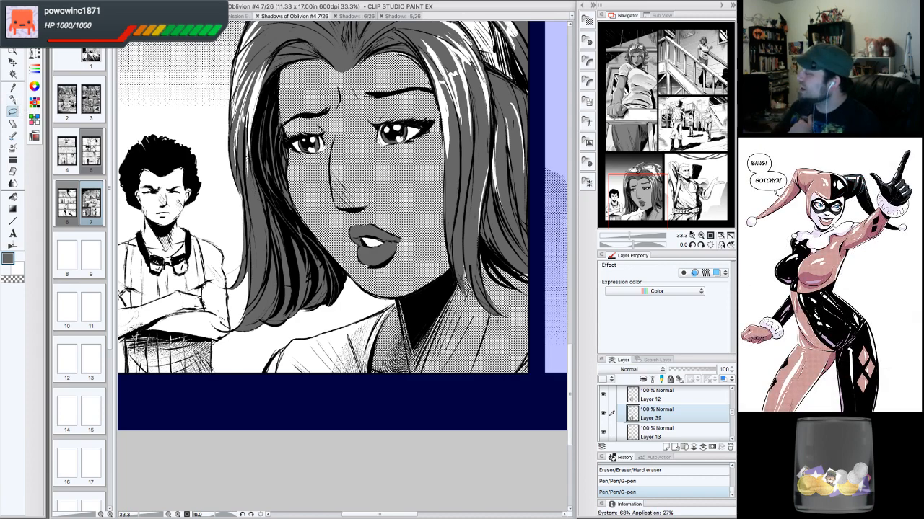
{"action": "left_click", "coordinate": [691, 235]}
{"action": "left_click", "coordinate": [691, 235]}
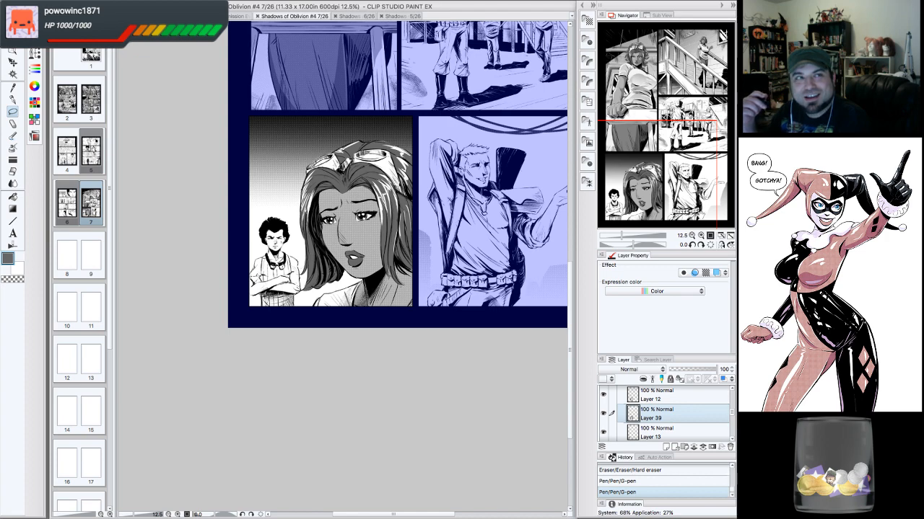
{"action": "left_click", "coordinate": [691, 236]}
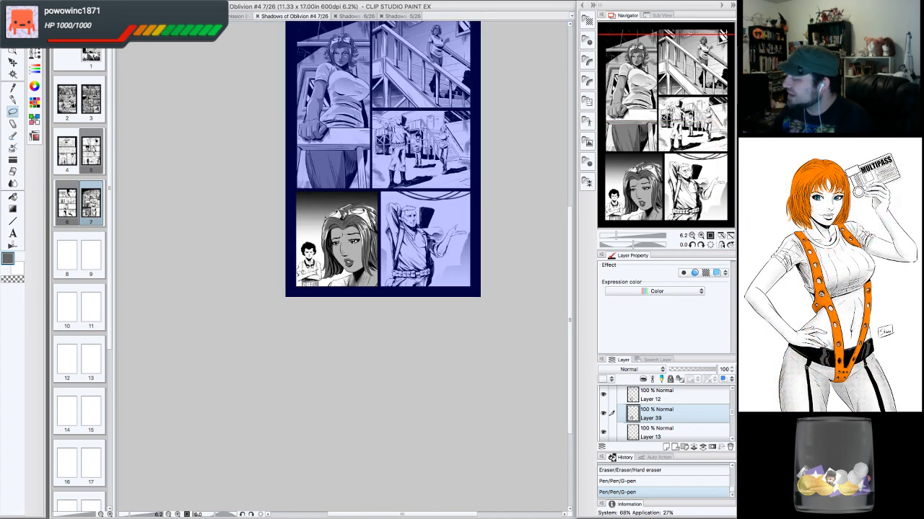
{"action": "left_click", "coordinate": [691, 235]}
{"action": "left_click", "coordinate": [700, 236]}
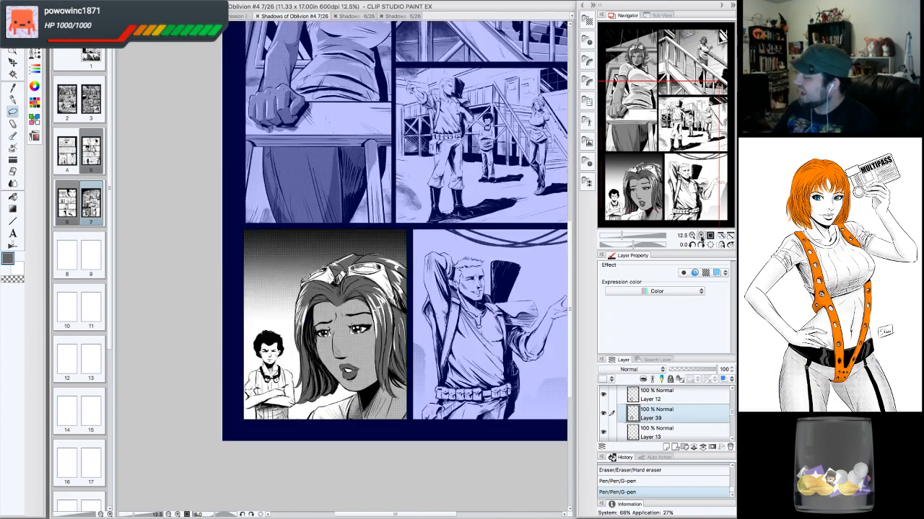
{"action": "left_click", "coordinate": [700, 236]}
{"action": "left_click", "coordinate": [700, 236]}
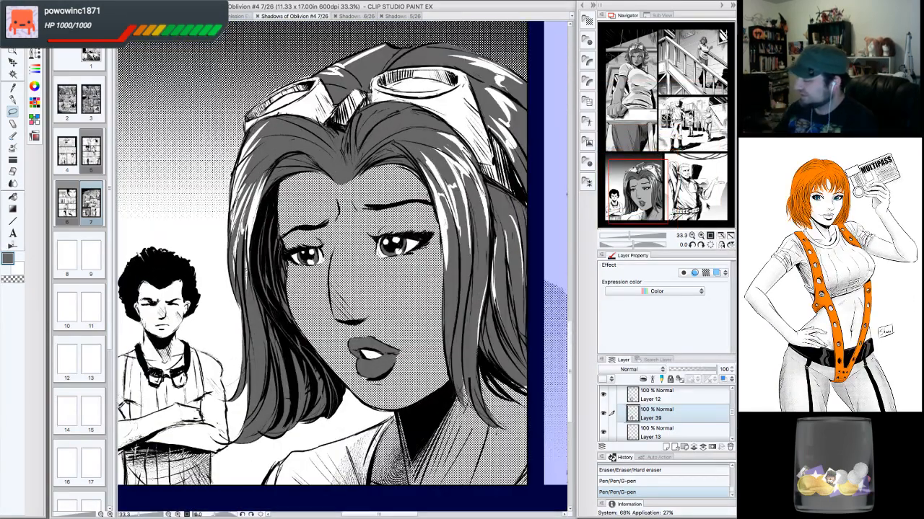
{"action": "left_click_drag", "start_coordinate": [639, 192], "coordinate": [636, 207]}
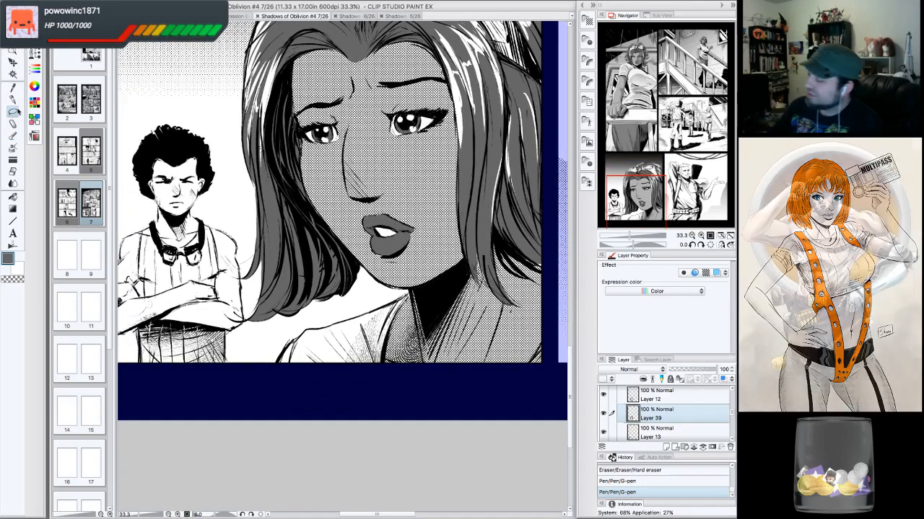
{"action": "left_click", "coordinate": [693, 245]}
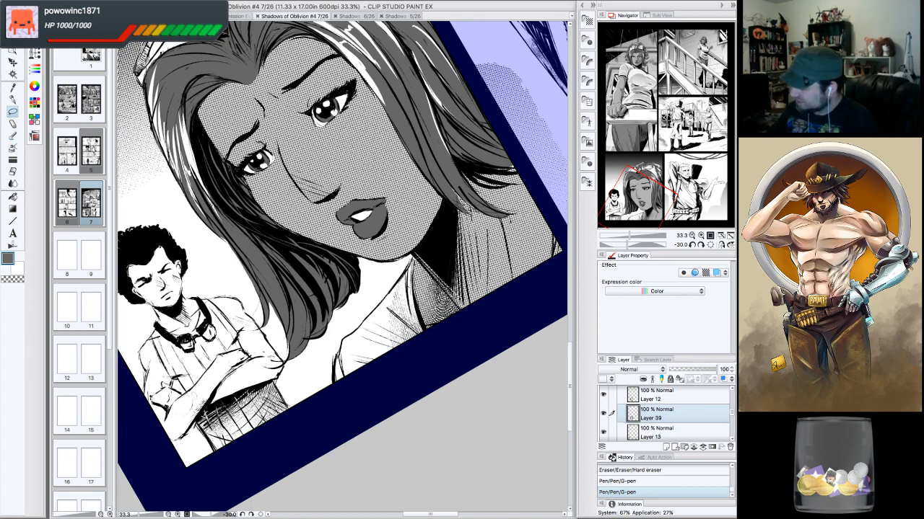
{"action": "mouse_move", "coordinate": [426, 343]}
{"action": "left_mouse_down"}
{"action": "mouse_move", "coordinate": [390, 382]}
{"action": "mouse_move", "coordinate": [339, 394]}
{"action": "left_mouse_up"}
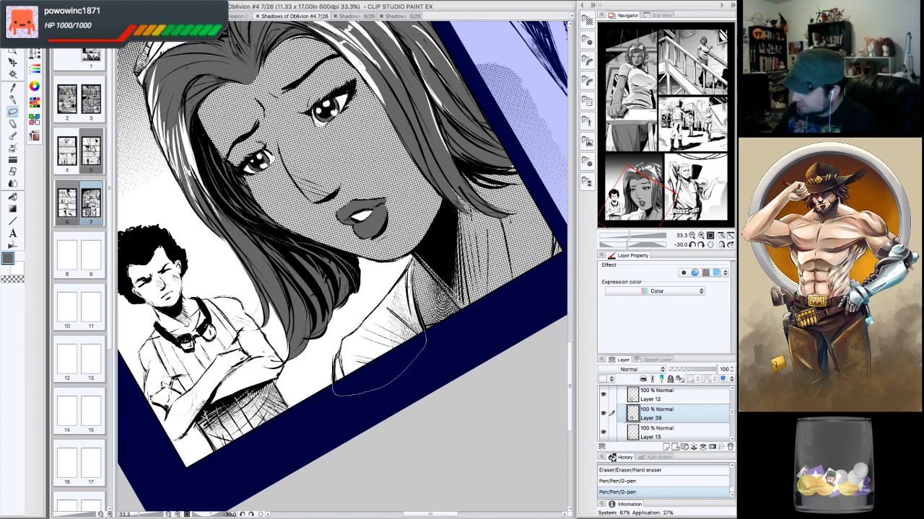
{"action": "left_click_drag", "start_coordinate": [333, 361], "coordinate": [334, 360]}
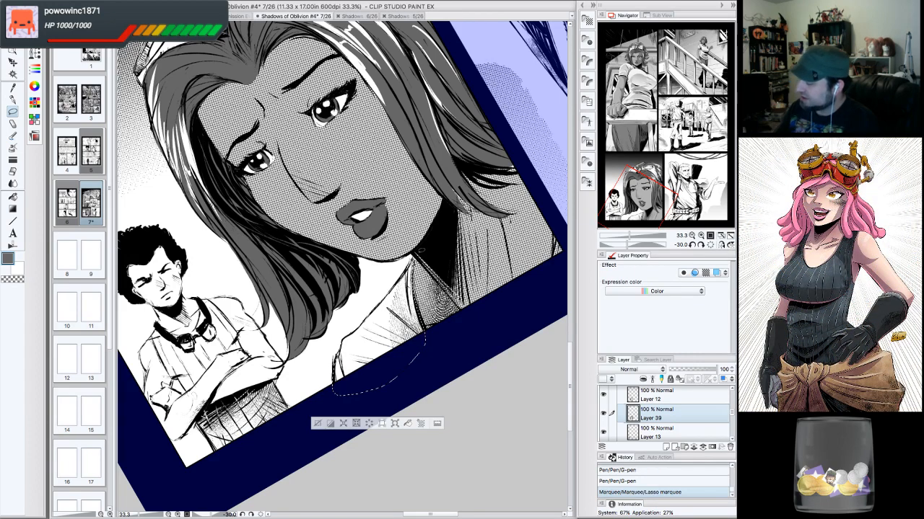
{"action": "left_click", "coordinate": [589, 21]}
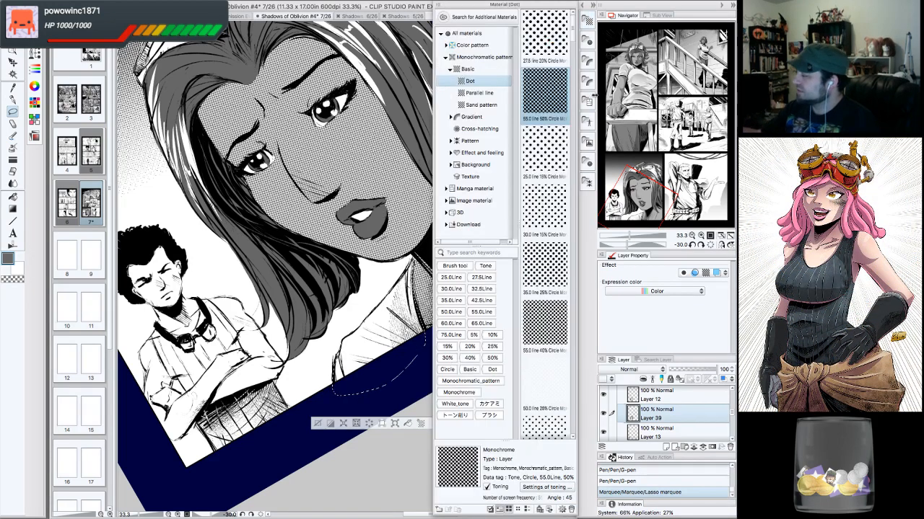
{"action": "left_click_drag", "start_coordinate": [544, 94], "coordinate": [398, 321]}
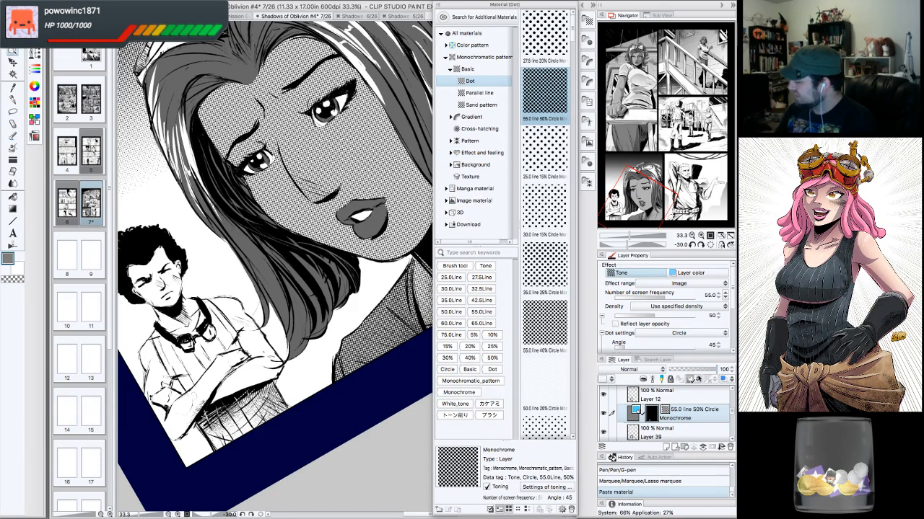
- Set the new tone layer's screen frequency to 60 and its density to 5%
{"action": "left_click", "coordinate": [725, 295]}
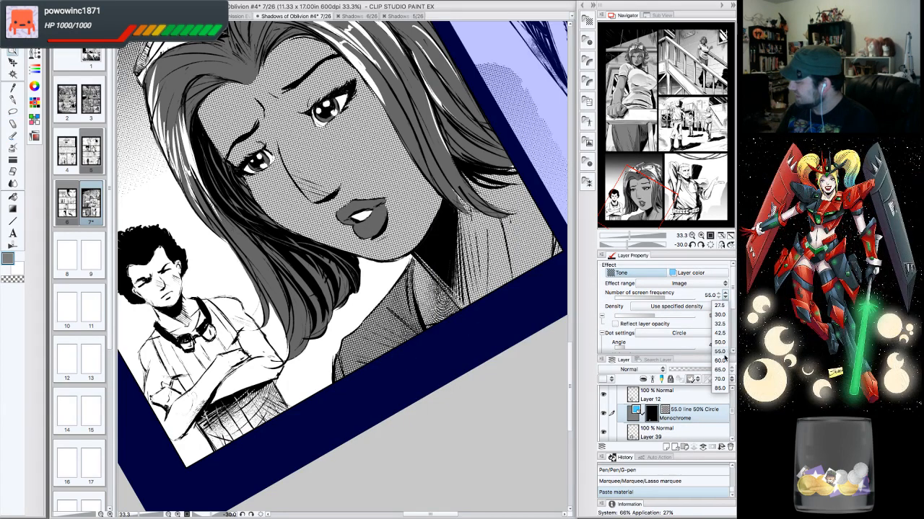
{"action": "left_click", "coordinate": [722, 360]}
{"action": "left_click", "coordinate": [717, 319]}
{"action": "left_click", "coordinate": [718, 319]}
{"action": "left_click", "coordinate": [717, 319]}
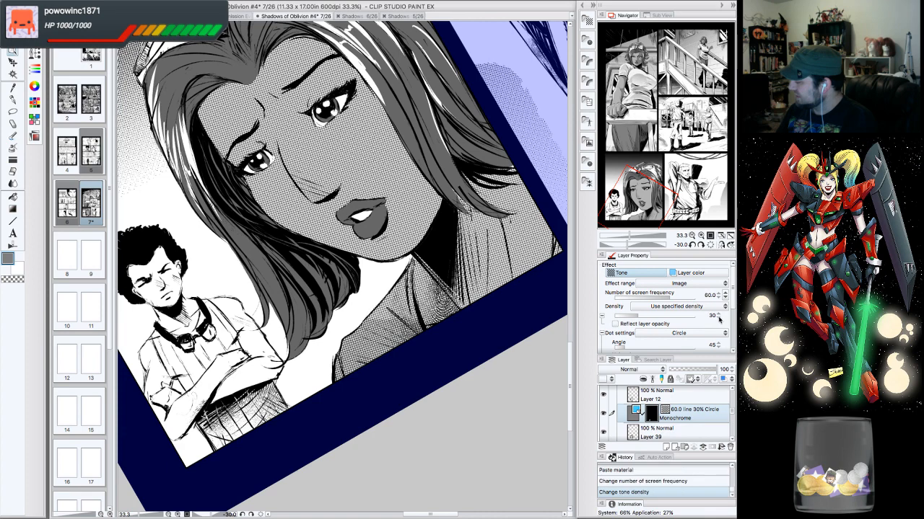
{"action": "left_click", "coordinate": [718, 319]}
{"action": "left_click", "coordinate": [712, 317]}
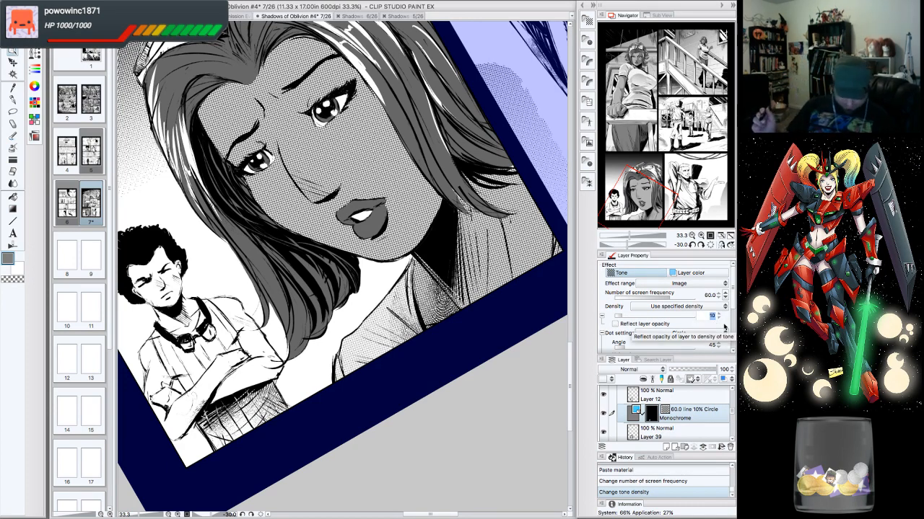
{"action": "type", "text": "5"}
{"action": "key", "text": "Return"}
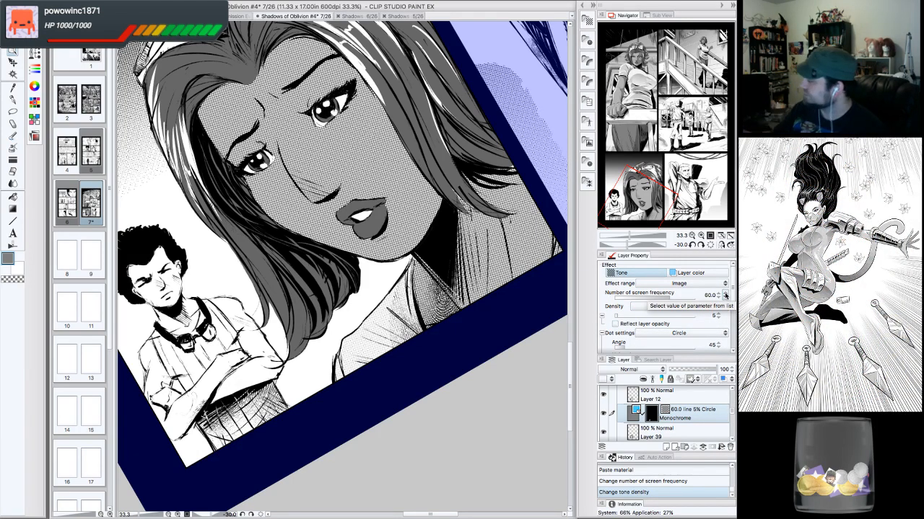
- Examine the new tone in the lower-left face panel at several zoom levels
{"action": "left_click", "coordinate": [712, 246]}
{"action": "left_click", "coordinate": [692, 236]}
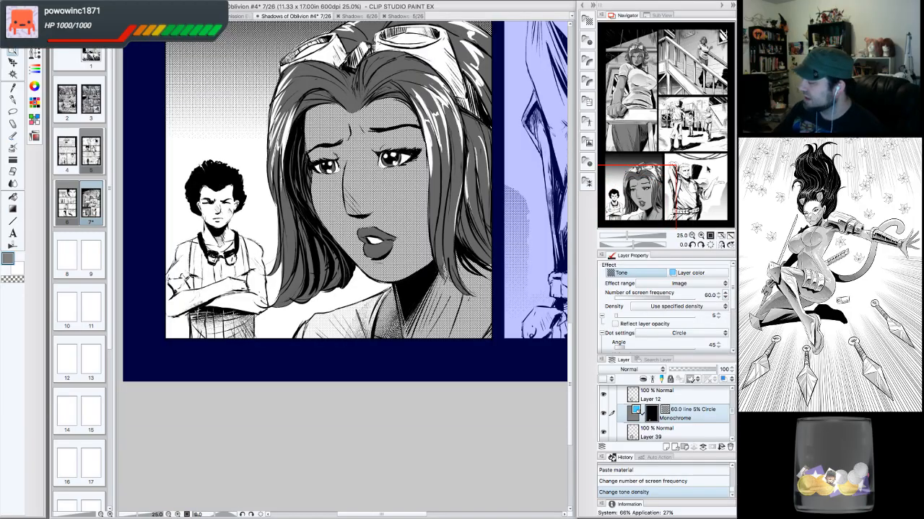
{"action": "left_click_drag", "start_coordinate": [703, 160], "coordinate": [639, 187]}
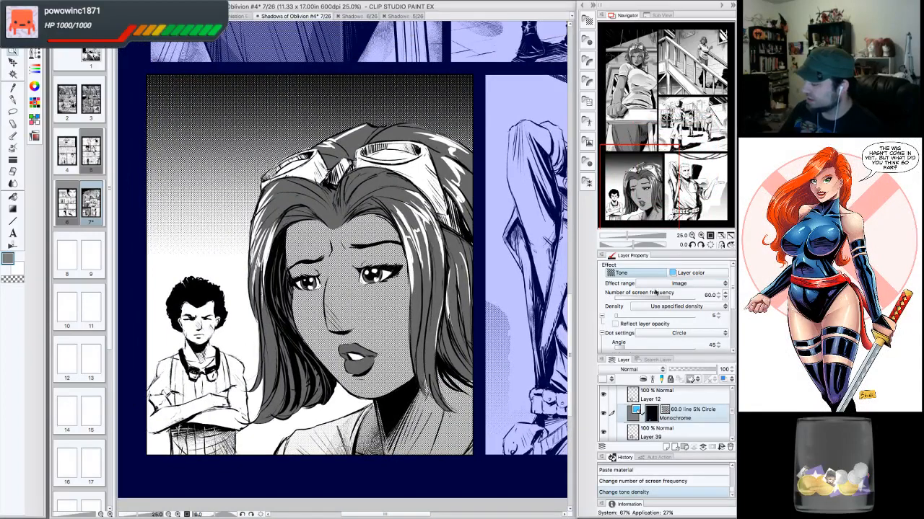
{"action": "left_click", "coordinate": [694, 236]}
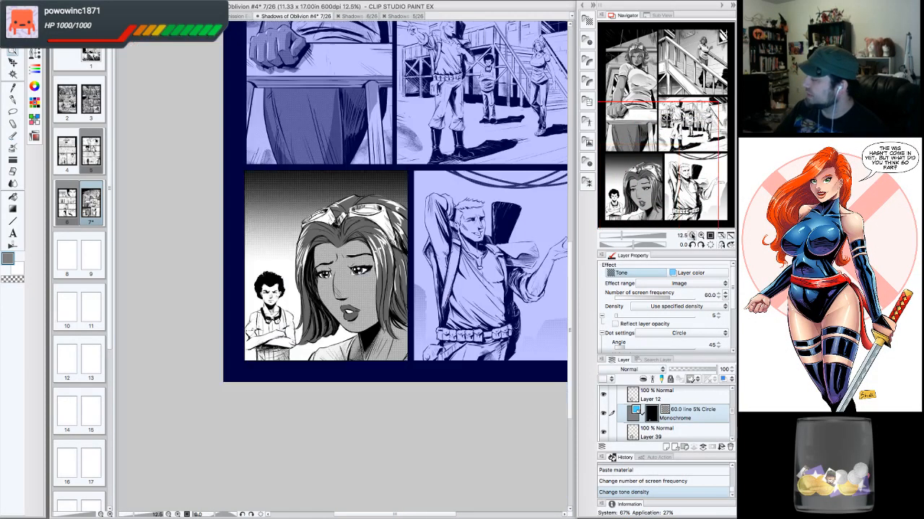
{"action": "left_click_drag", "start_coordinate": [700, 180], "coordinate": [675, 196]}
{"action": "left_click", "coordinate": [700, 236]}
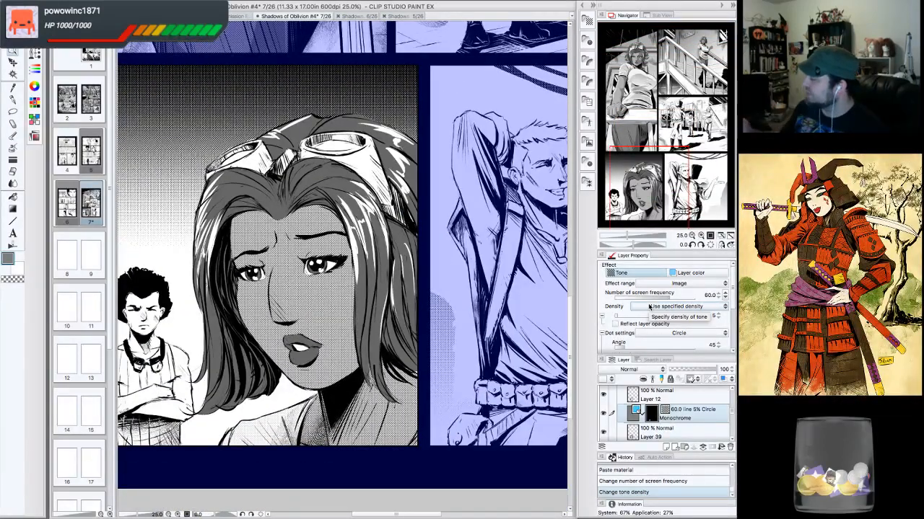
{"action": "left_click_drag", "start_coordinate": [659, 189], "coordinate": [659, 197]}
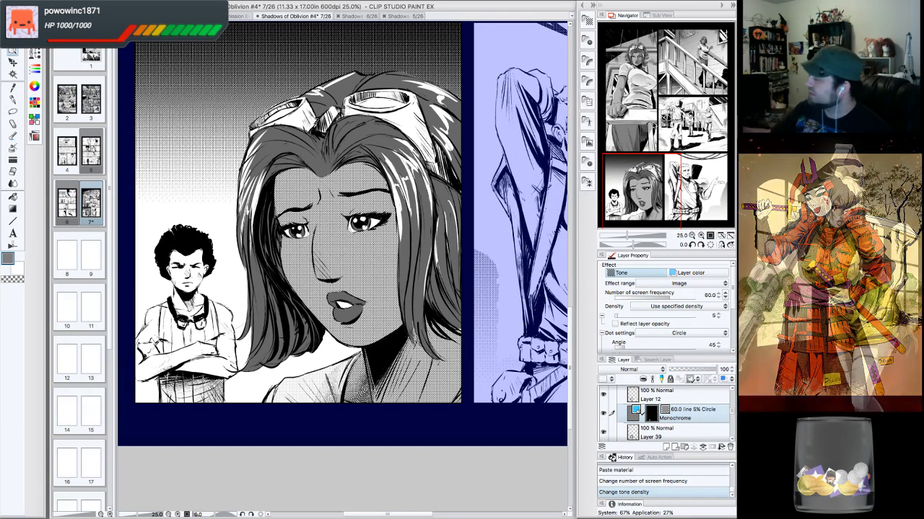
{"action": "left_click_drag", "start_coordinate": [653, 158], "coordinate": [656, 139]}
{"action": "left_click", "coordinate": [701, 236]}
- Lasso small areas along the woman's hair beside the goggles, fill them on the tone layer, and deselect
{"action": "left_click", "coordinate": [12, 111]}
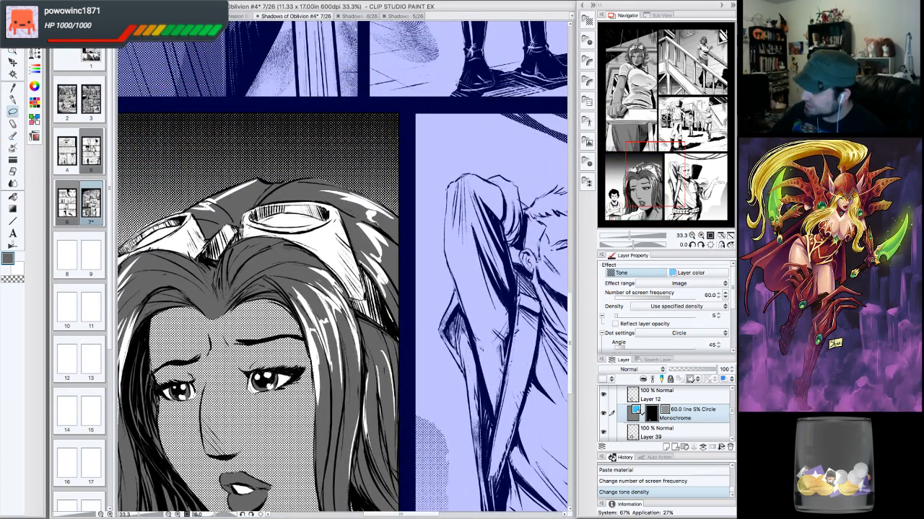
{"action": "left_click_drag", "start_coordinate": [401, 342], "coordinate": [365, 270]}
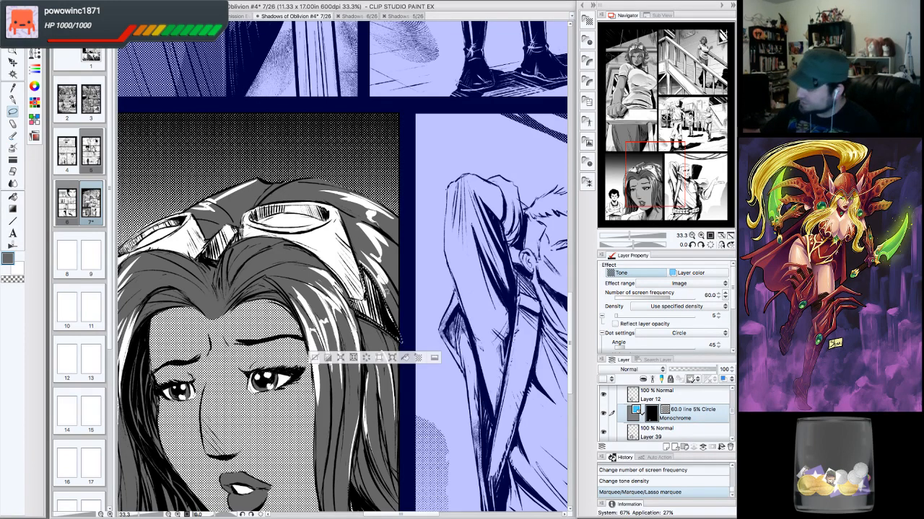
{"action": "left_click_drag", "start_coordinate": [361, 297], "coordinate": [365, 274]}
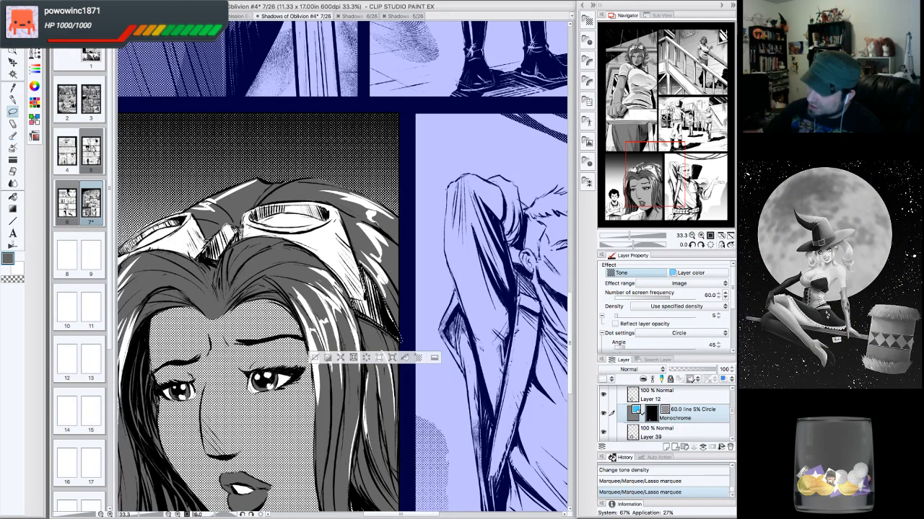
{"action": "mouse_move", "coordinate": [200, 259]}
{"action": "left_mouse_down"}
{"action": "mouse_move", "coordinate": [220, 257]}
{"action": "mouse_move", "coordinate": [239, 234]}
{"action": "left_mouse_up"}
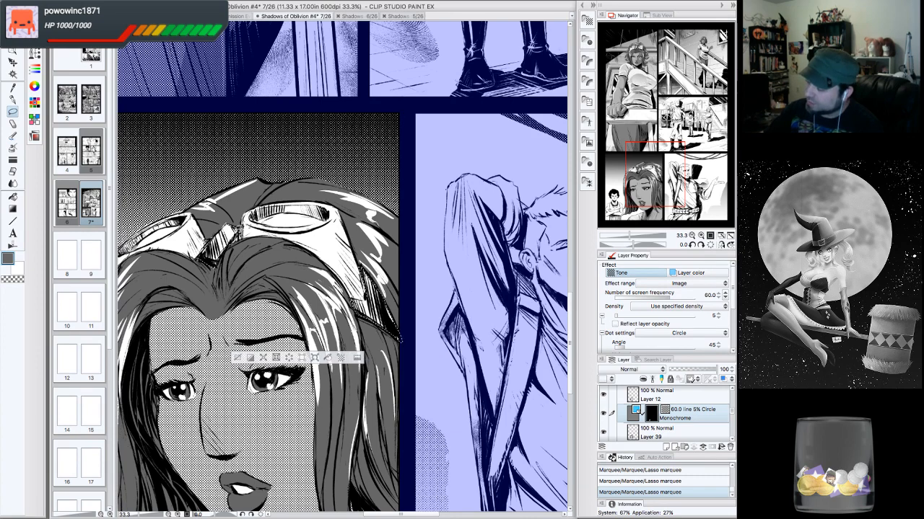
{"action": "left_click", "coordinate": [692, 236]}
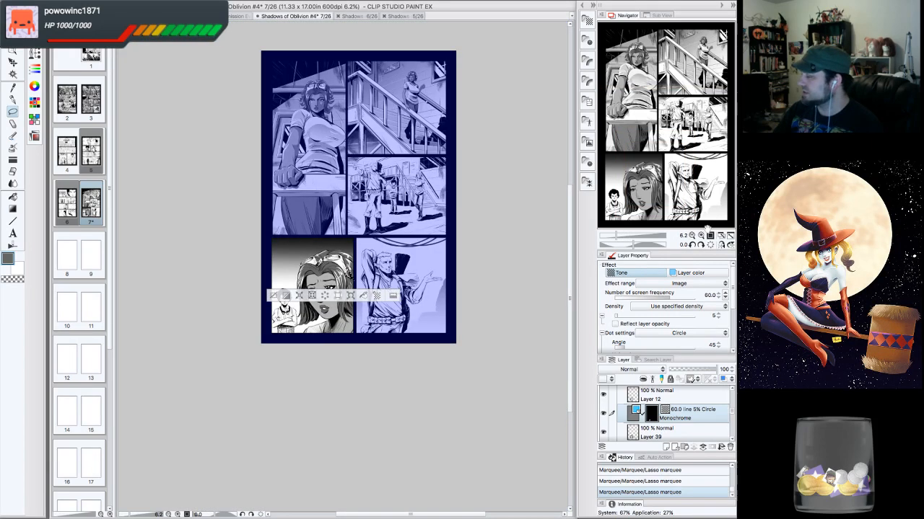
{"action": "left_click", "coordinate": [700, 236]}
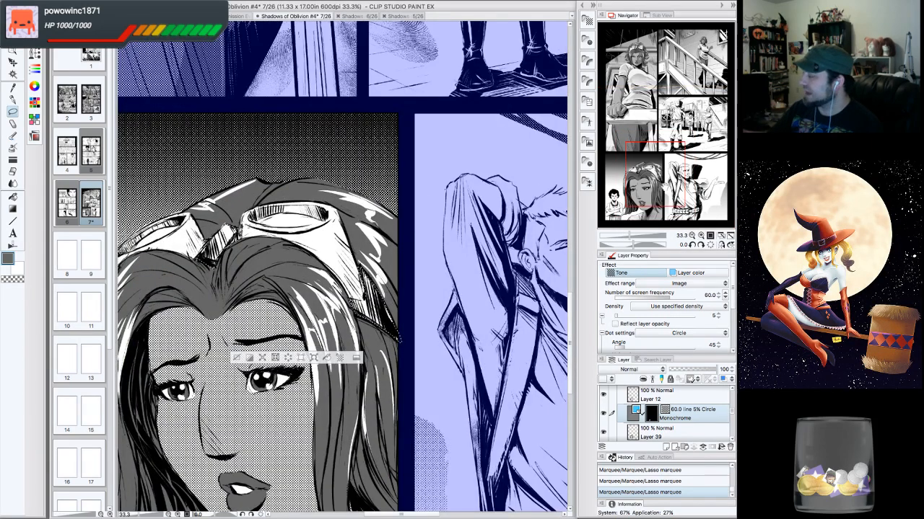
{"action": "left_click_drag", "start_coordinate": [230, 230], "coordinate": [326, 179]}
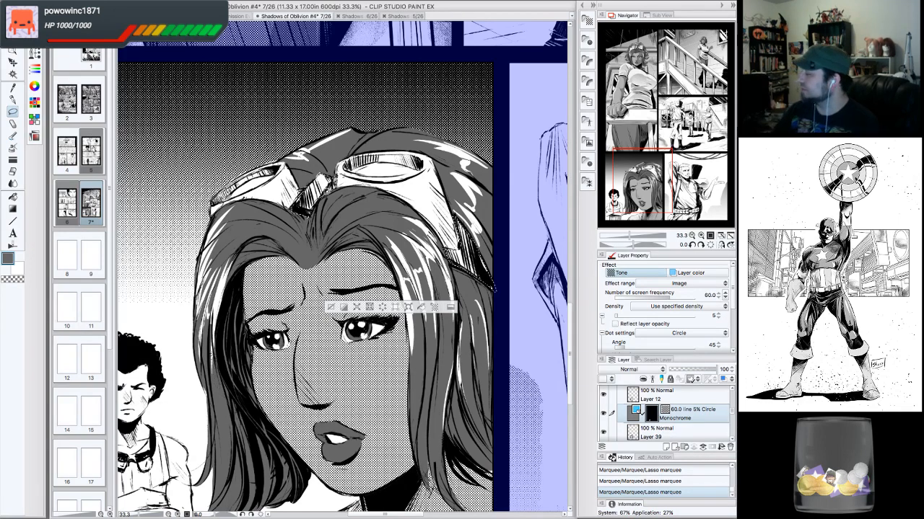
{"action": "left_click", "coordinate": [692, 235]}
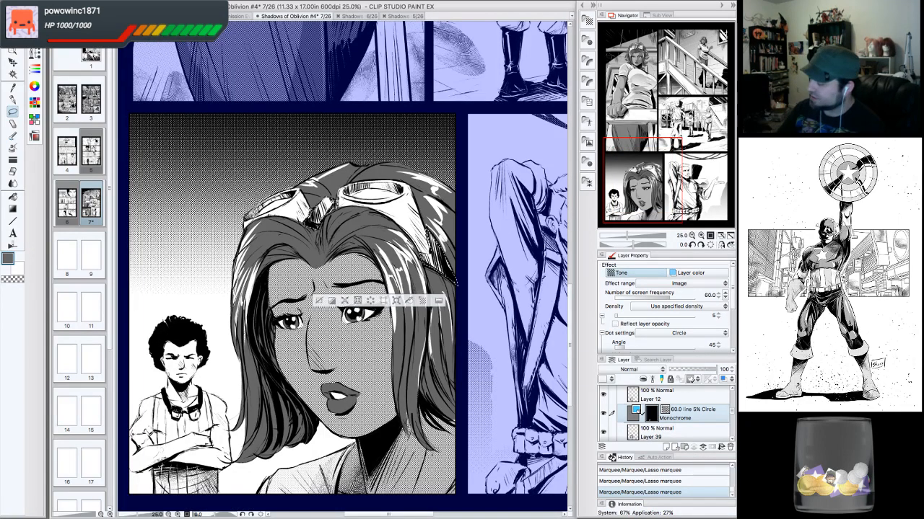
{"action": "left_click", "coordinate": [409, 301]}
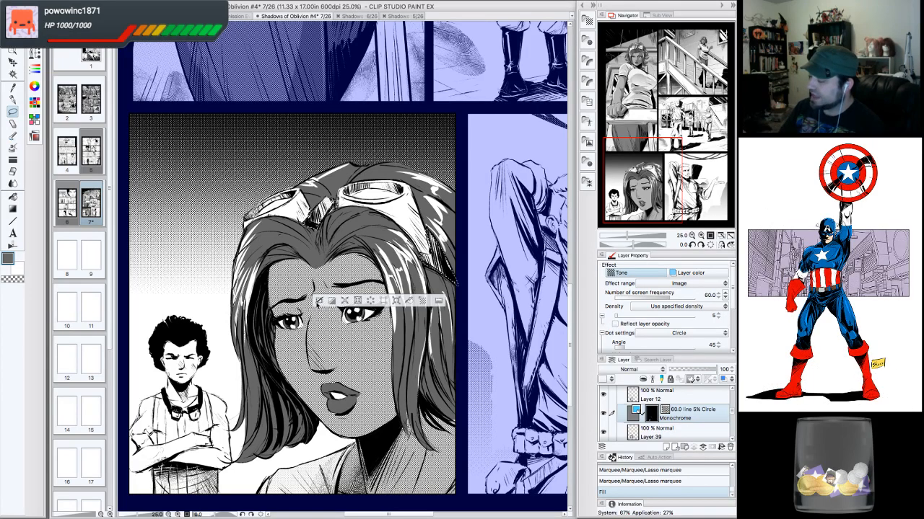
{"action": "key", "text": "ctrl+d"}
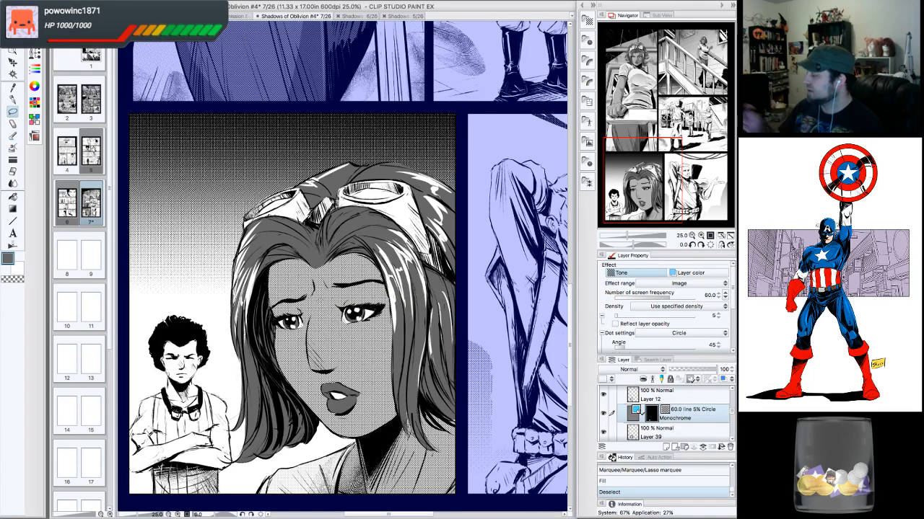
- Review the whole page and save the file
{"action": "left_click_drag", "start_coordinate": [342, 310], "coordinate": [357, 260]}
{"action": "left_click", "coordinate": [692, 236]}
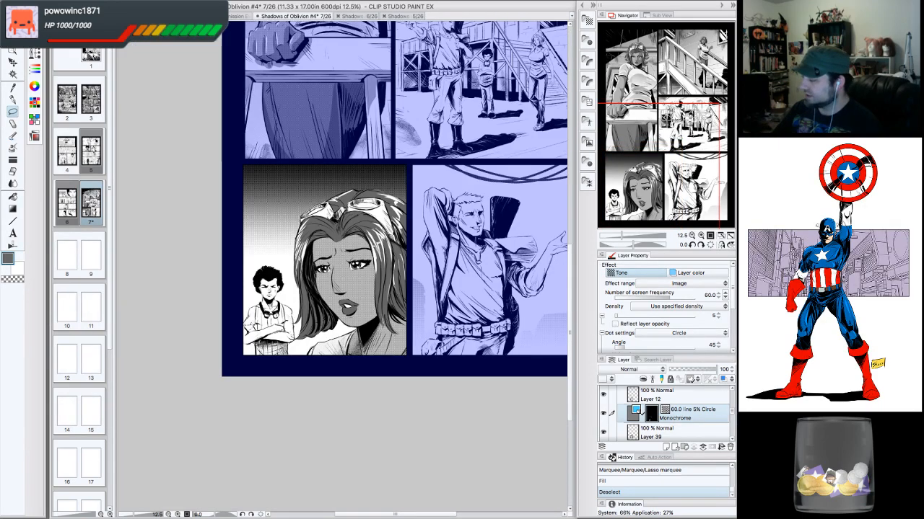
{"action": "left_click_drag", "start_coordinate": [390, 188], "coordinate": [335, 339]}
{"action": "left_click", "coordinate": [99, 3]}
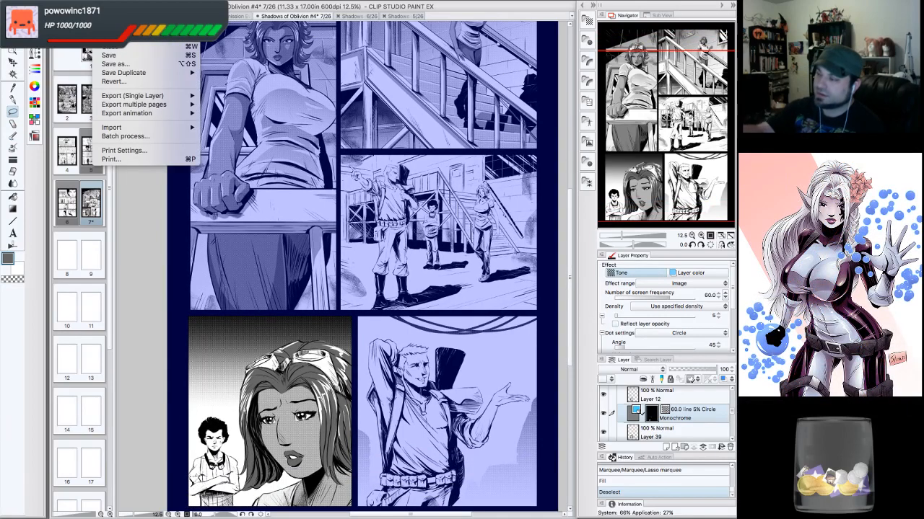
{"action": "left_click", "coordinate": [117, 57]}
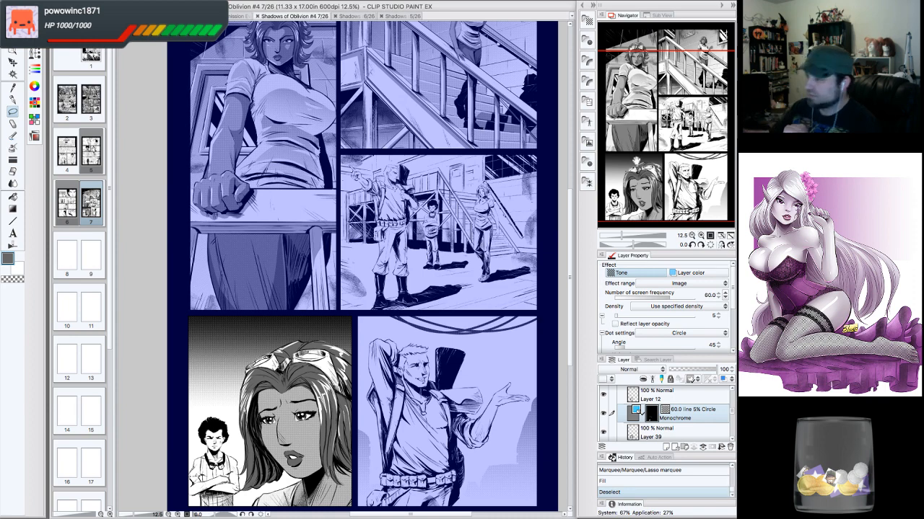
{"action": "left_click", "coordinate": [97, 3]}
{"action": "left_click", "coordinate": [108, 54]}
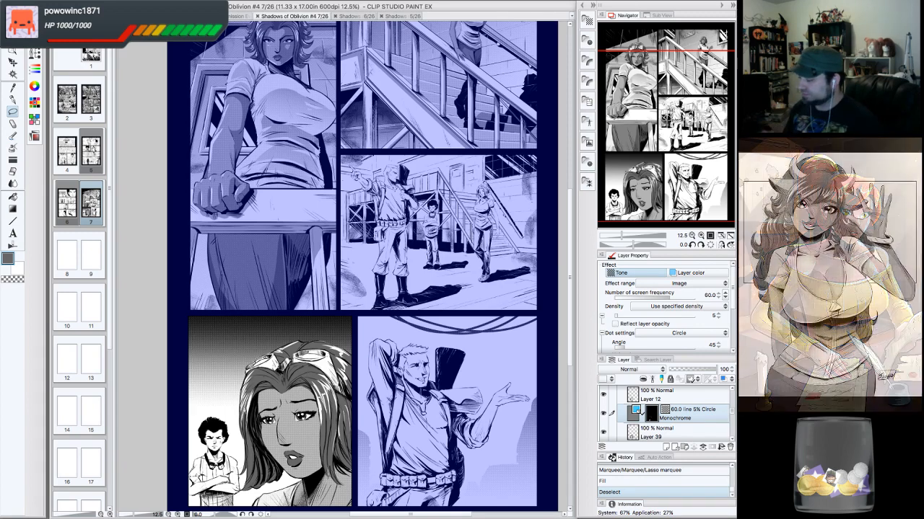
{"action": "left_click_drag", "start_coordinate": [361, 267], "coordinate": [389, 233]}
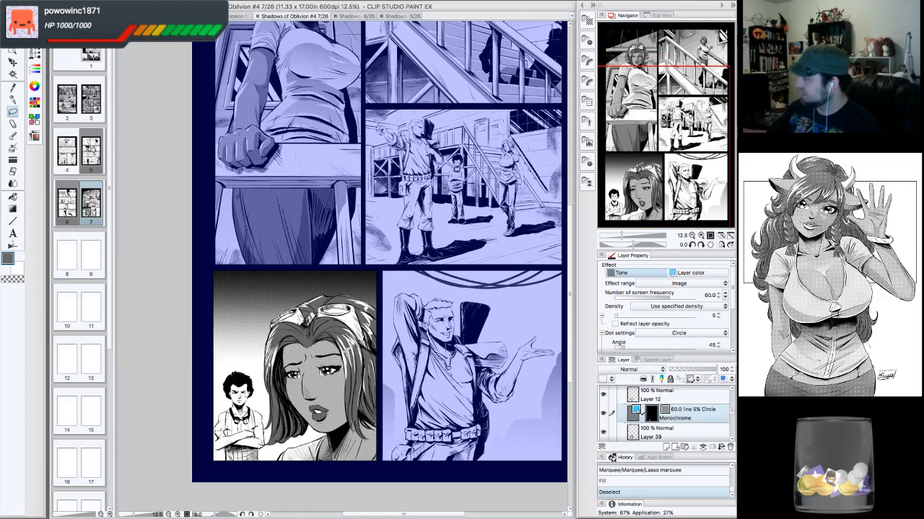
- Examine the lower-left face panel up close, hiding and reshowing the tone layer to compare
{"action": "left_click_drag", "start_coordinate": [695, 162], "coordinate": [691, 186]}
{"action": "left_click", "coordinate": [701, 236]}
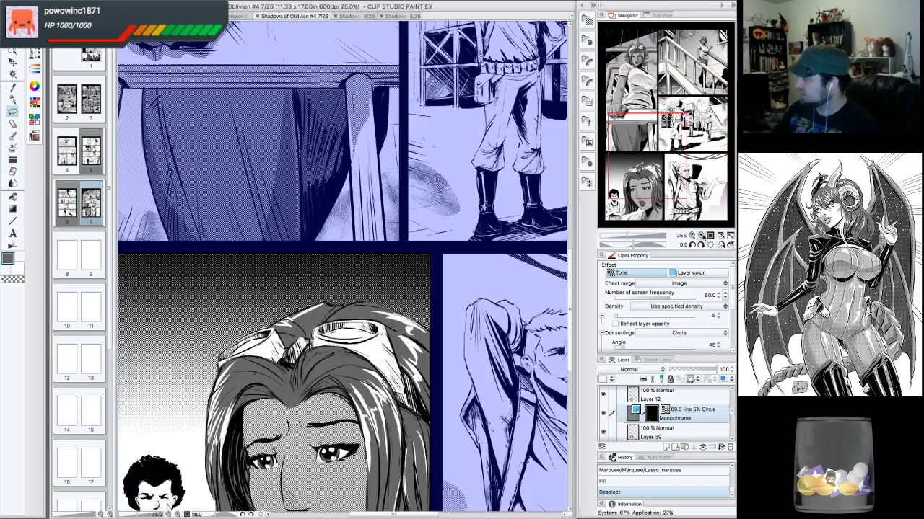
{"action": "left_click_drag", "start_coordinate": [673, 148], "coordinate": [659, 187]}
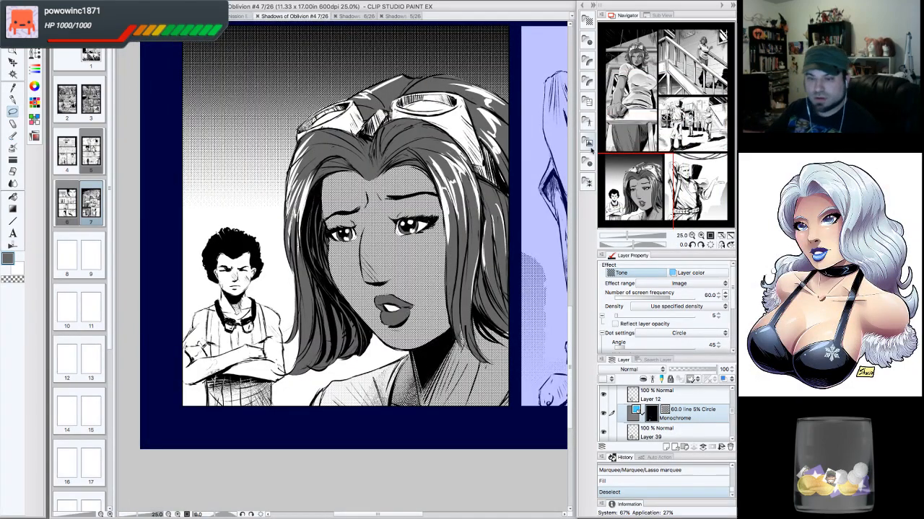
{"action": "left_click_drag", "start_coordinate": [653, 151], "coordinate": [636, 189]}
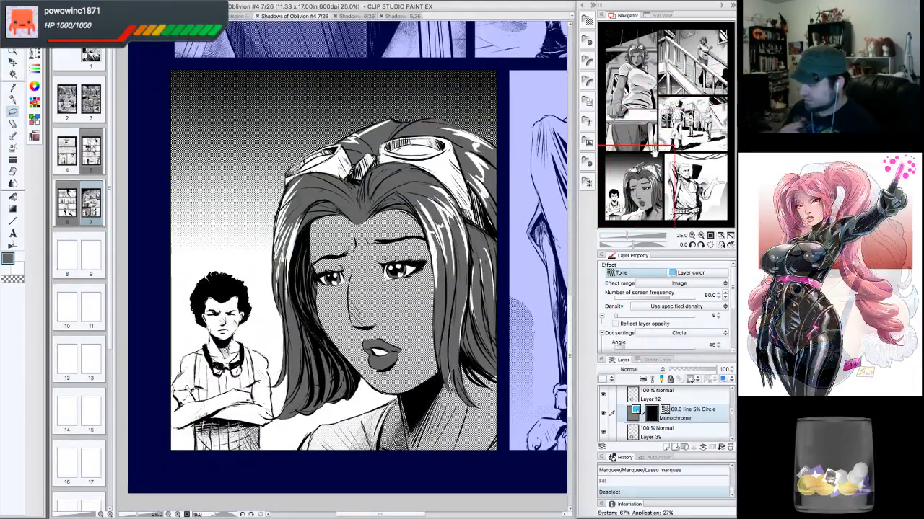
{"action": "left_click_drag", "start_coordinate": [636, 189], "coordinate": [637, 191]}
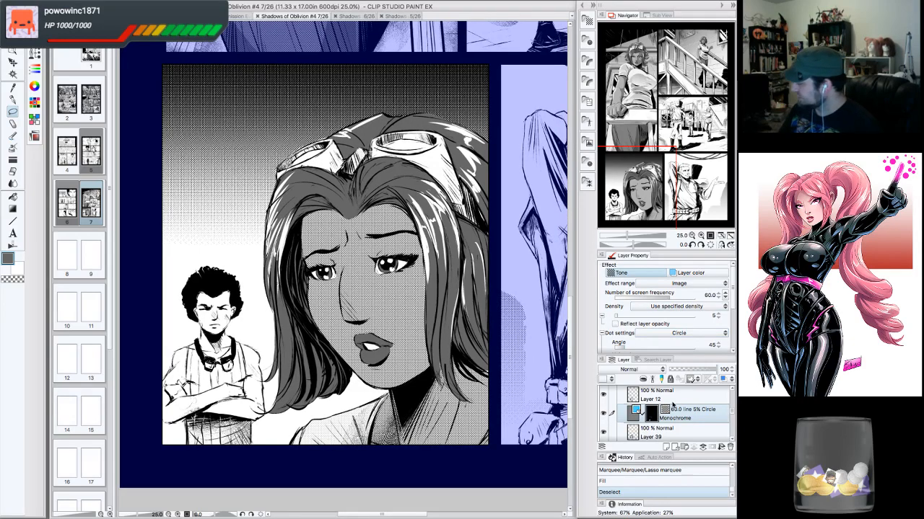
{"action": "left_click", "coordinate": [603, 395]}
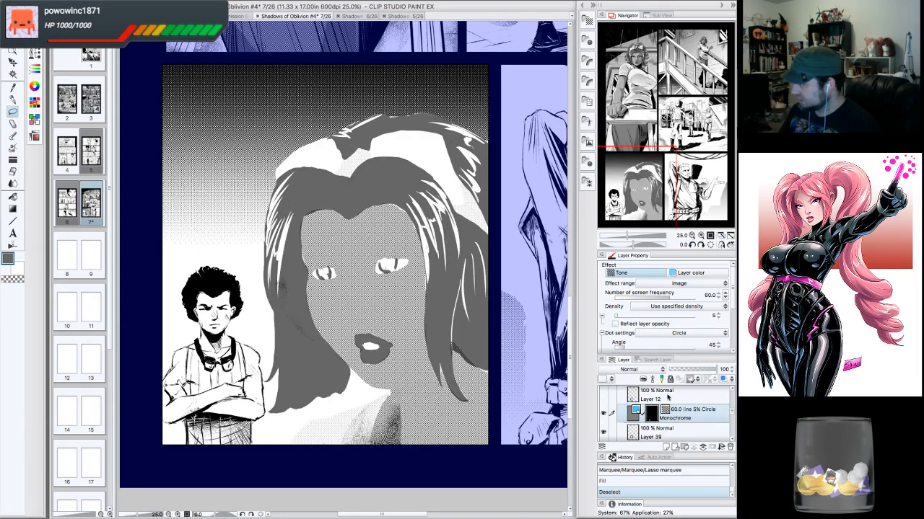
{"action": "left_click", "coordinate": [603, 396]}
{"action": "scroll", "coordinate": [700, 399], "scroll_direction": "up", "scroll_amount": 5}
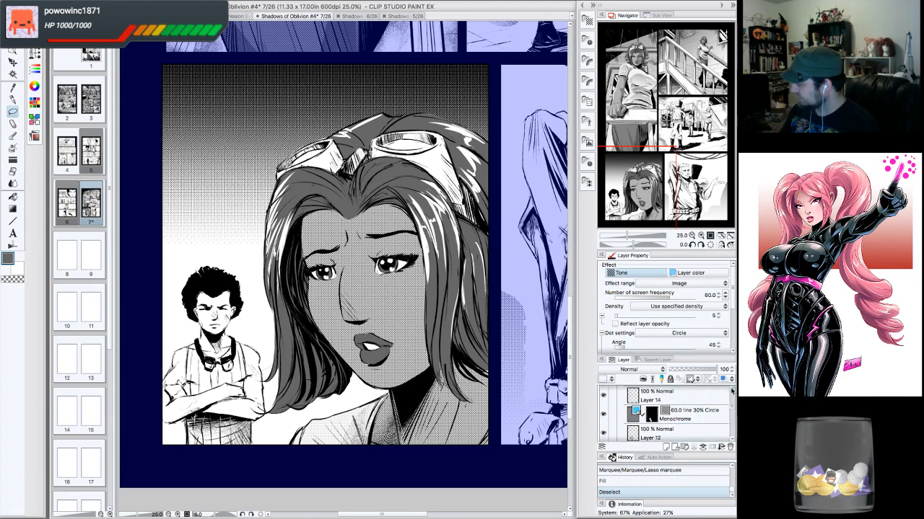
- Add a new raster layer above the 30% circle tone layer and set its opacity to 30%
{"action": "left_click", "coordinate": [678, 431]}
{"action": "left_click", "coordinate": [605, 433]}
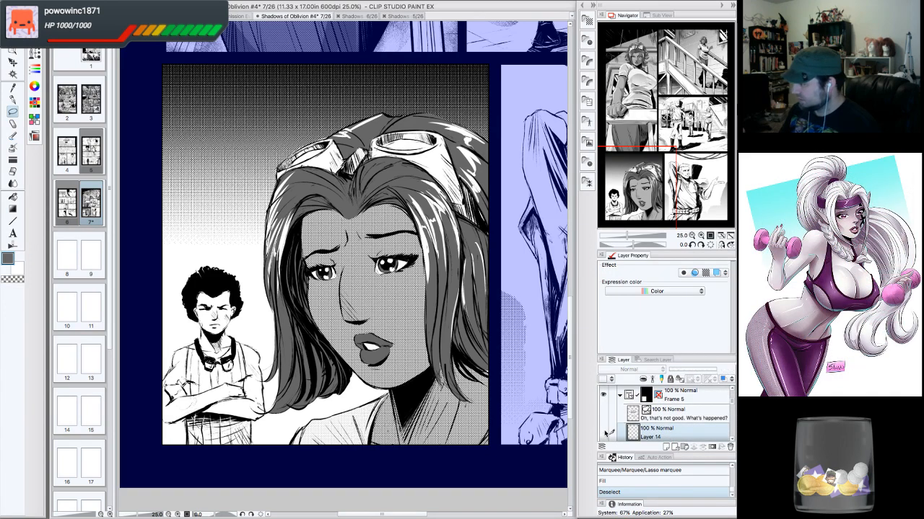
{"action": "left_click", "coordinate": [605, 433]}
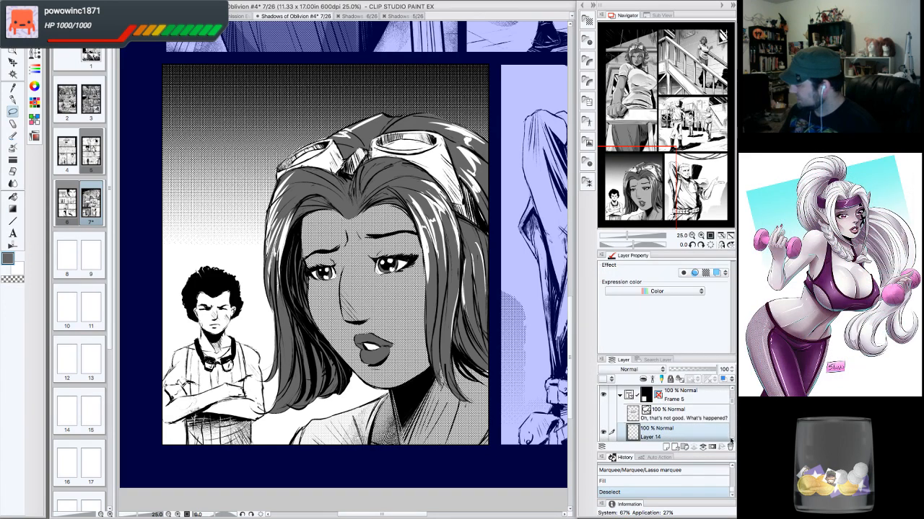
{"action": "scroll", "coordinate": [730, 442], "scroll_direction": "down", "scroll_amount": 2}
{"action": "left_click", "coordinate": [676, 427]}
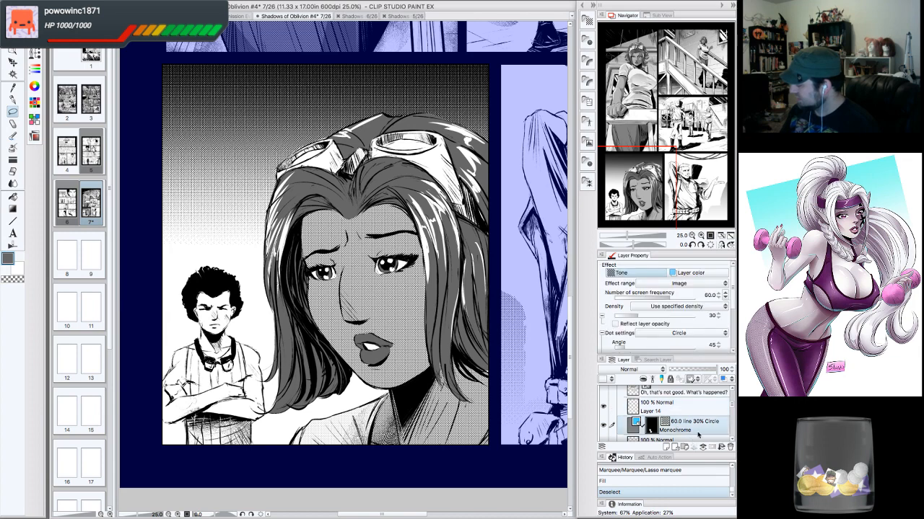
{"action": "left_click", "coordinate": [665, 446]}
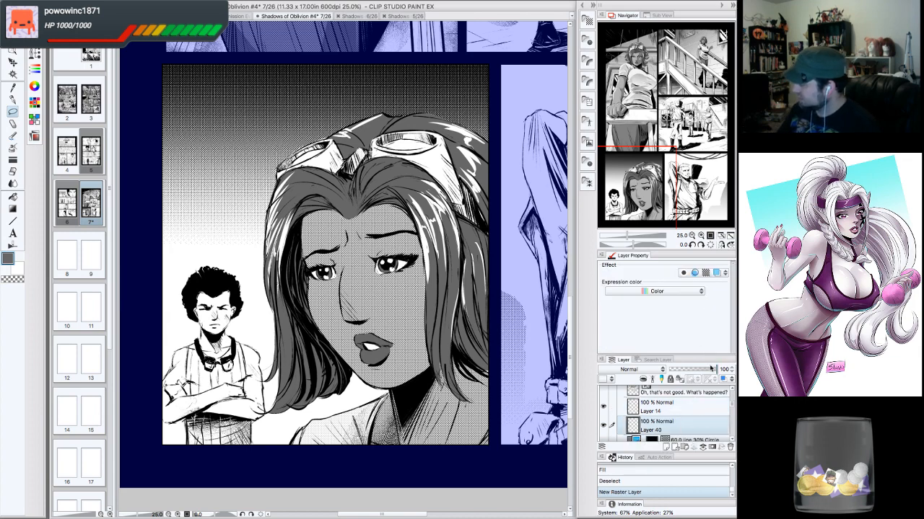
{"action": "left_click_drag", "start_coordinate": [711, 369], "coordinate": [685, 369]}
{"action": "left_click", "coordinate": [730, 369]}
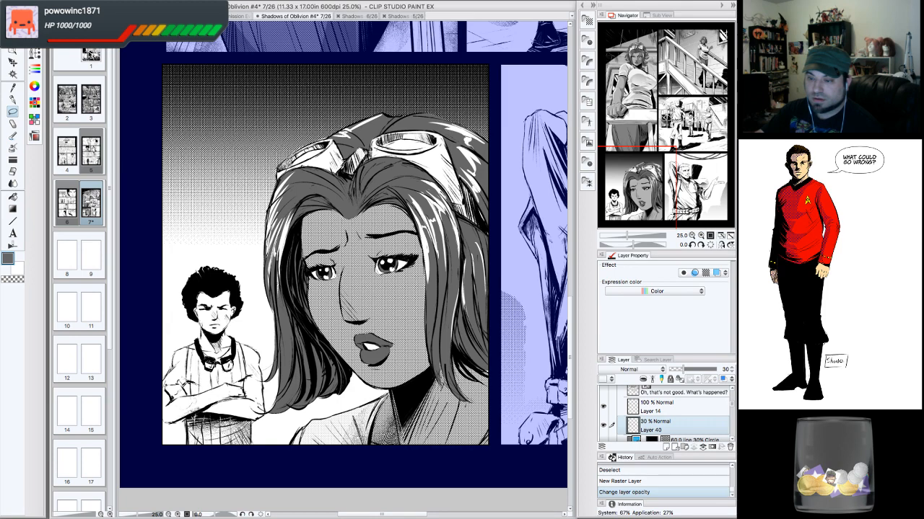
{"action": "left_click", "coordinate": [13, 99]}
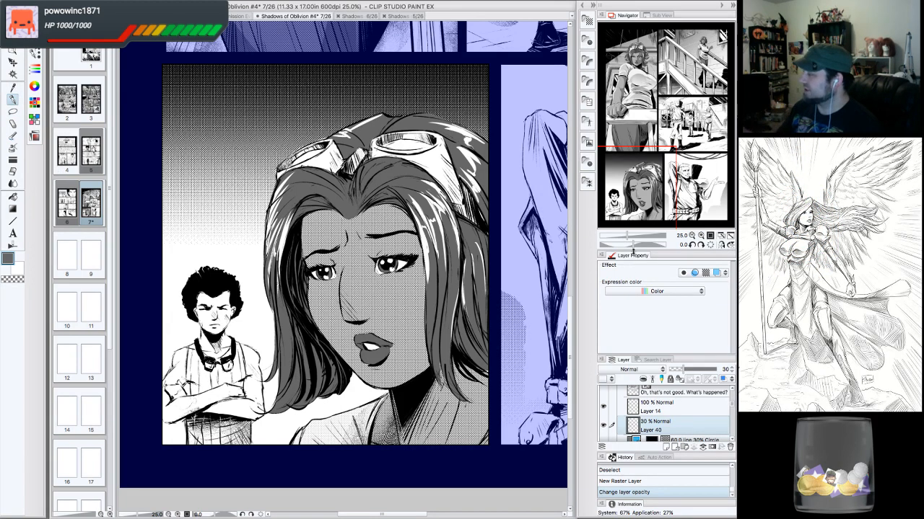
{"action": "left_click_drag", "start_coordinate": [346, 252], "coordinate": [318, 301]}
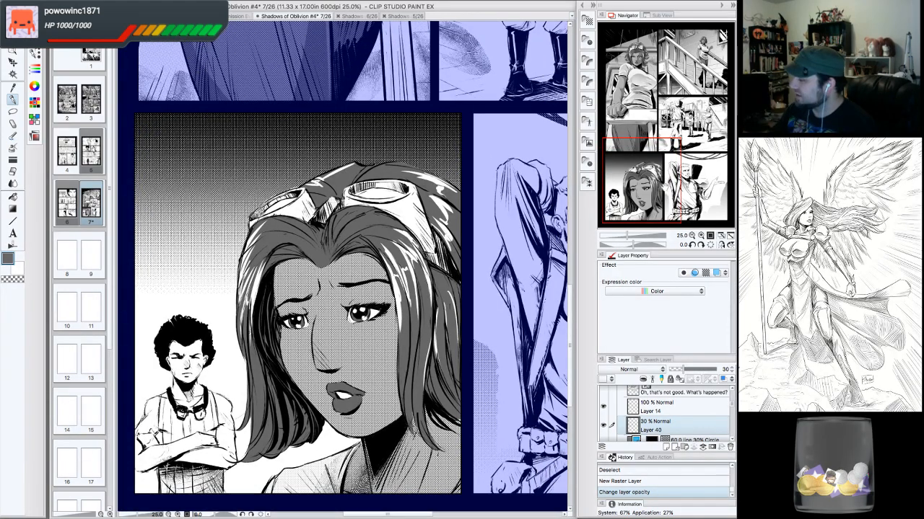
{"action": "left_click_drag", "start_coordinate": [664, 188], "coordinate": [663, 189]}
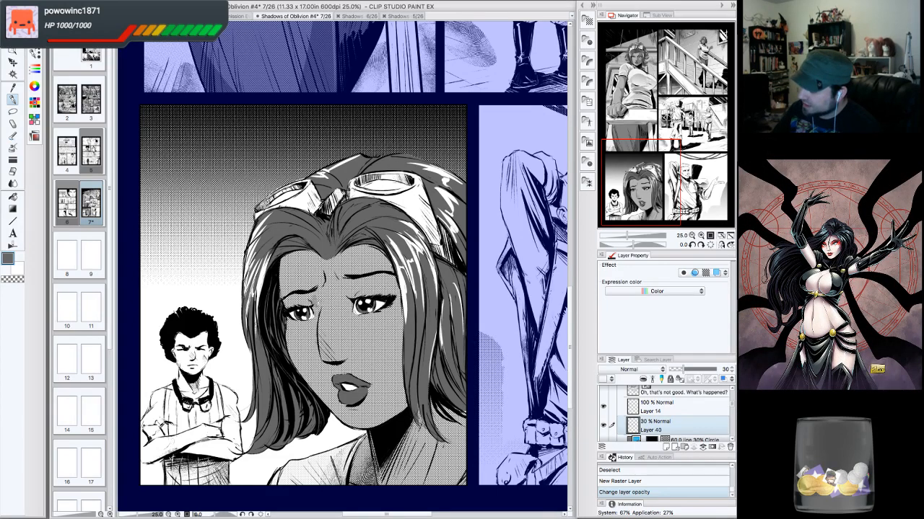
{"action": "left_click_drag", "start_coordinate": [318, 290], "coordinate": [319, 310]}
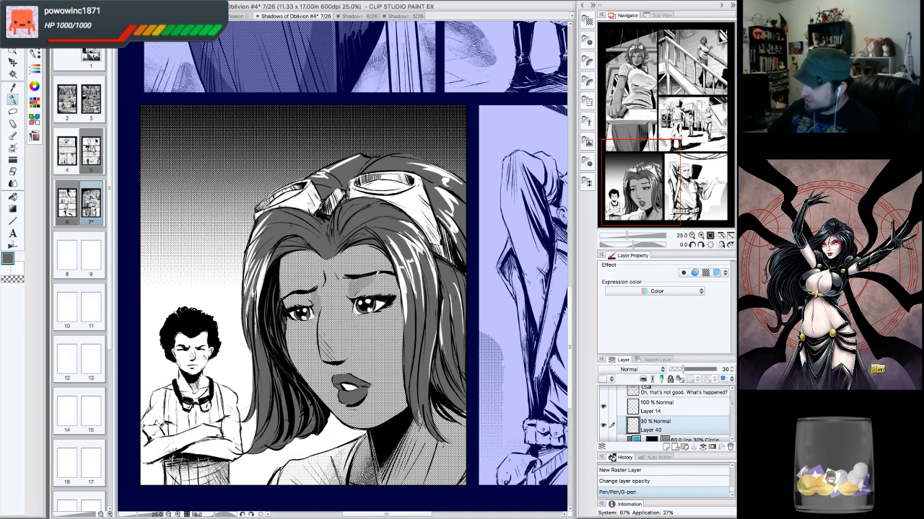
{"action": "left_click_drag", "start_coordinate": [362, 287], "coordinate": [378, 284]}
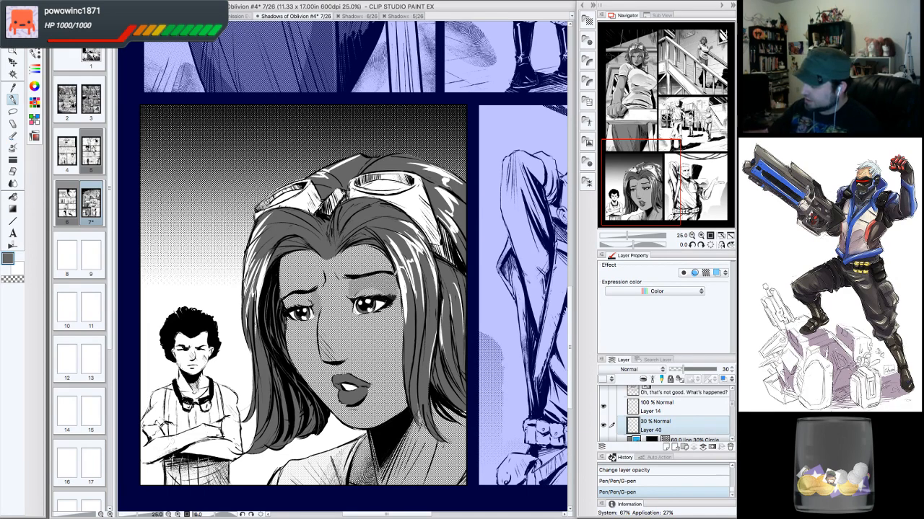
{"action": "left_click_drag", "start_coordinate": [399, 274], "coordinate": [394, 271]}
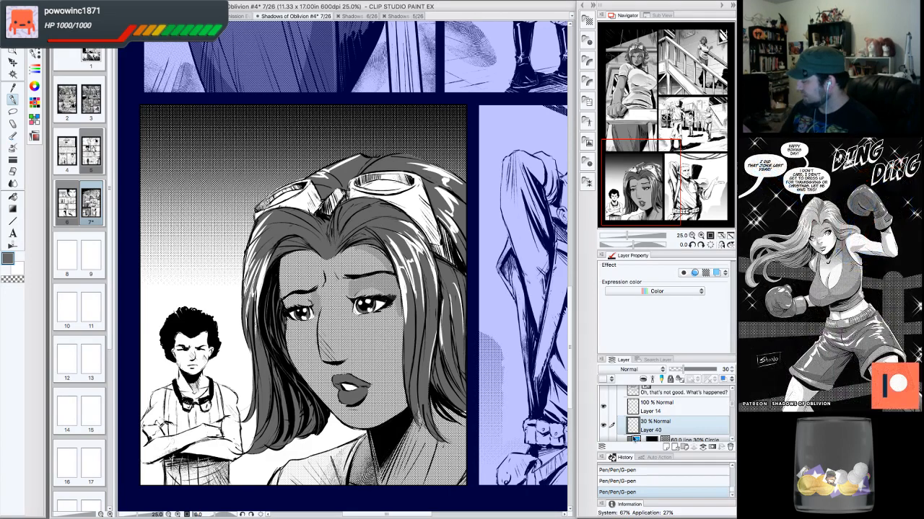
{"action": "left_click", "coordinate": [731, 469]}
{"action": "left_click", "coordinate": [731, 469]}
{"action": "left_click", "coordinate": [731, 469]}
{"action": "left_click", "coordinate": [671, 480]}
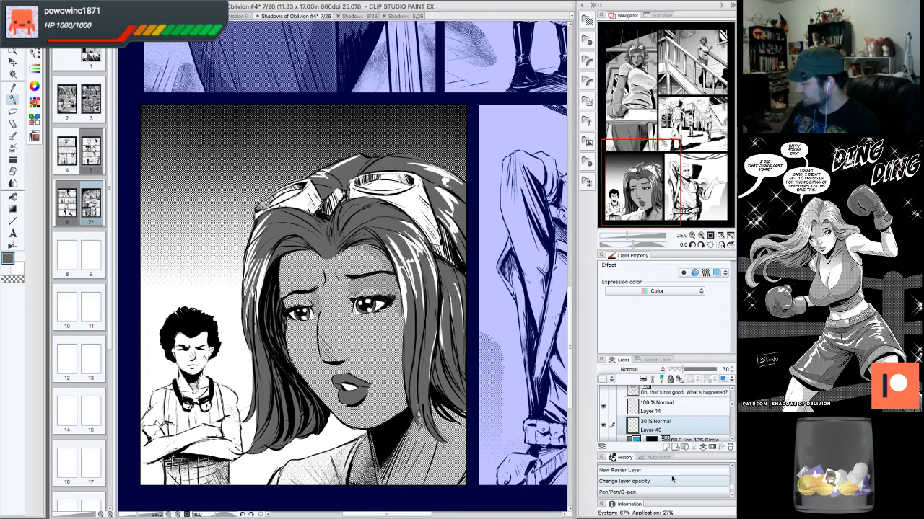
{"action": "left_click", "coordinate": [667, 481]}
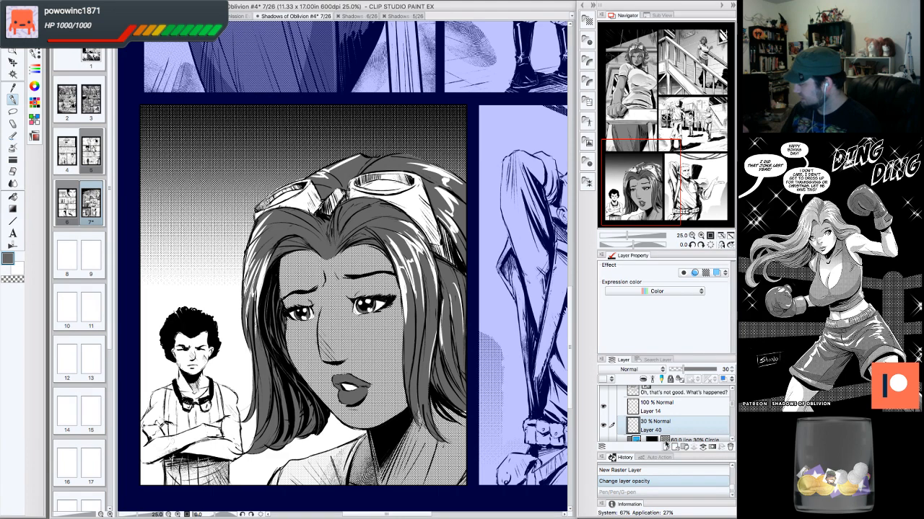
- Draw soft G-pen shading strokes beside the woman's eye on the 30% layer
{"action": "left_click", "coordinate": [603, 425]}
{"action": "left_click", "coordinate": [603, 426]}
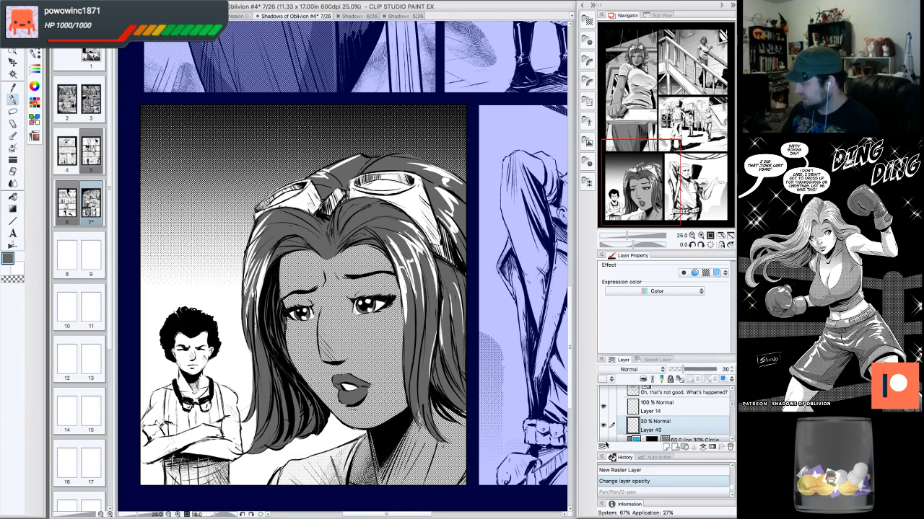
{"action": "left_click", "coordinate": [604, 408]}
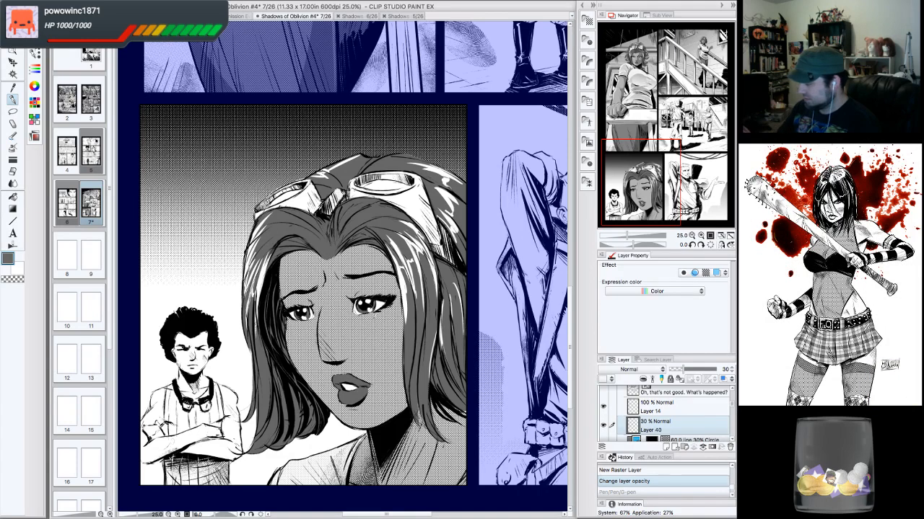
{"action": "left_click_drag", "start_coordinate": [382, 296], "coordinate": [390, 307]}
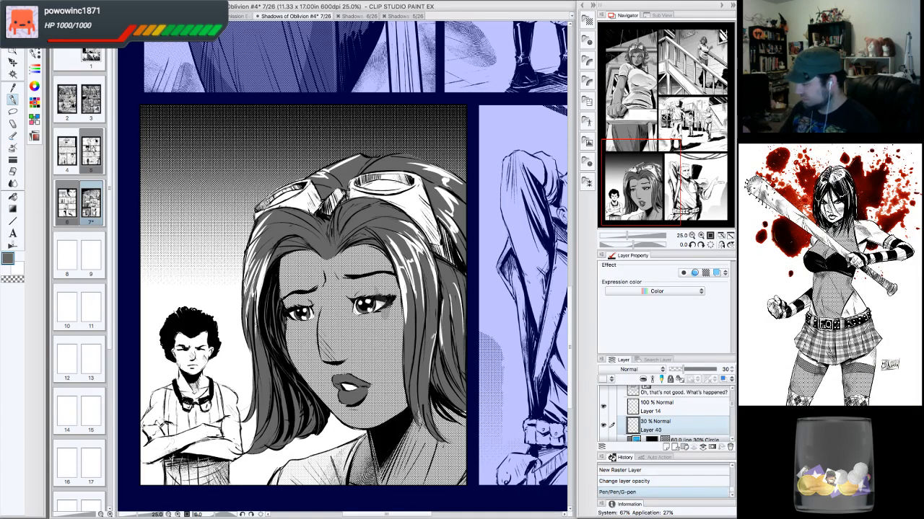
{"action": "left_click_drag", "start_coordinate": [392, 288], "coordinate": [377, 307]}
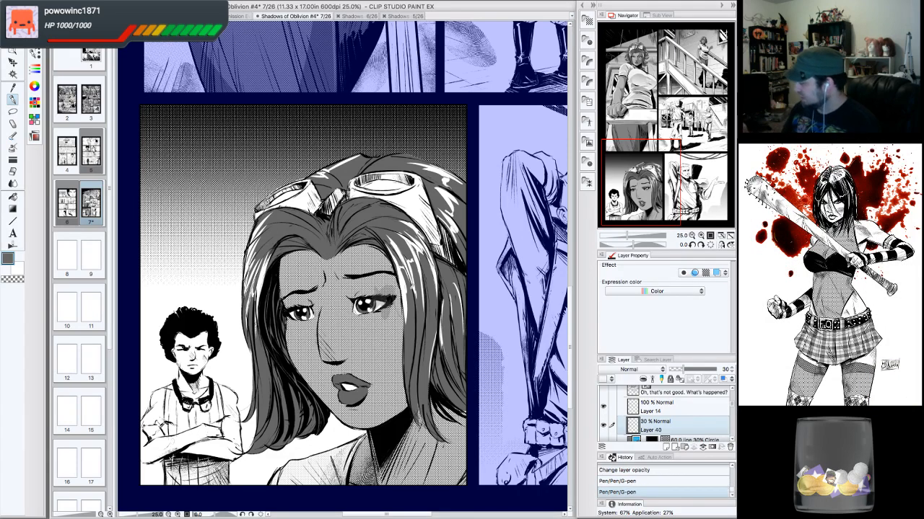
- Move the 30% shading layer below the 5% circle tone layer
{"action": "scroll", "coordinate": [725, 408], "scroll_direction": "down", "scroll_amount": 3}
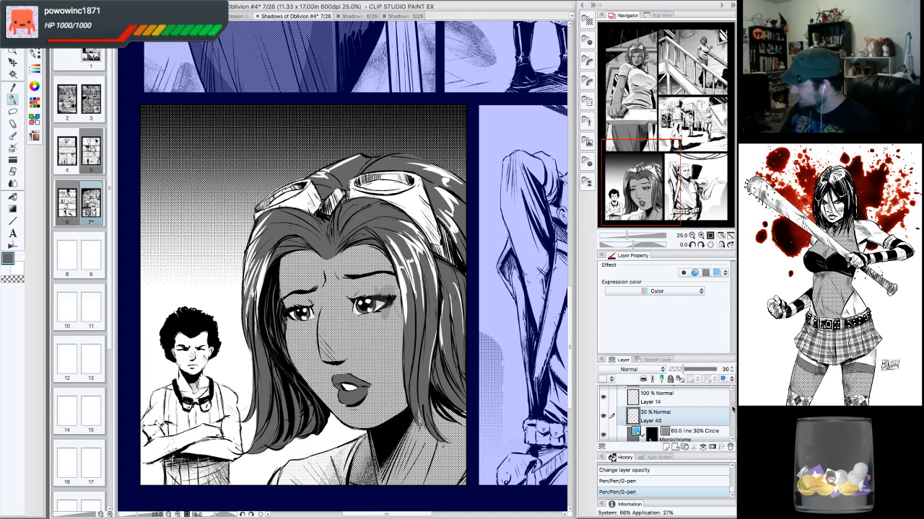
{"action": "left_click_drag", "start_coordinate": [706, 396], "coordinate": [692, 423]}
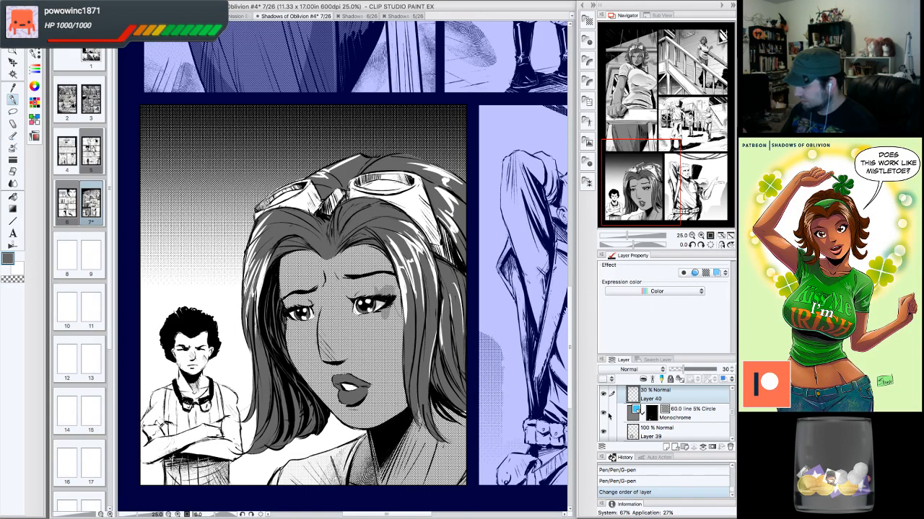
{"action": "left_click_drag", "start_coordinate": [664, 399], "coordinate": [657, 427]}
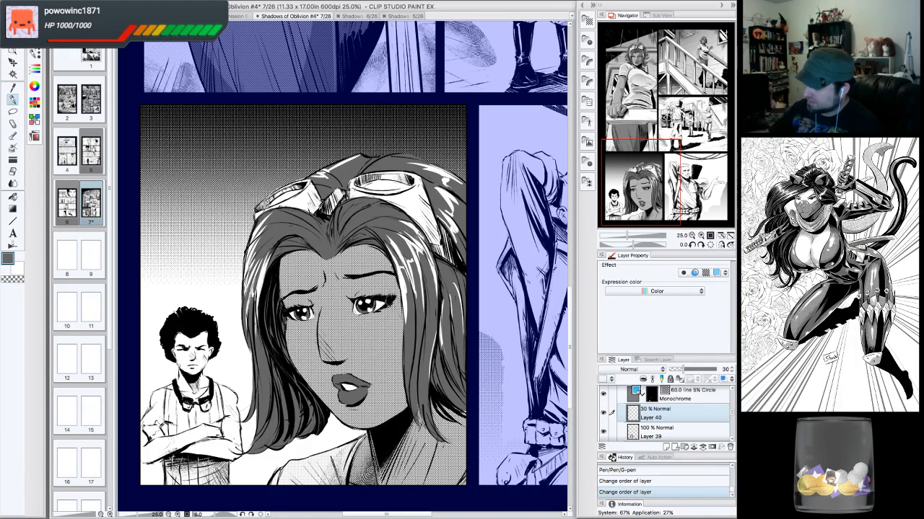
- Erase a mark and add G-pen shading strokes across the woman's eyes and cheek on the 30% layer
{"action": "left_click", "coordinate": [391, 302]}
{"action": "left_click", "coordinate": [700, 236]}
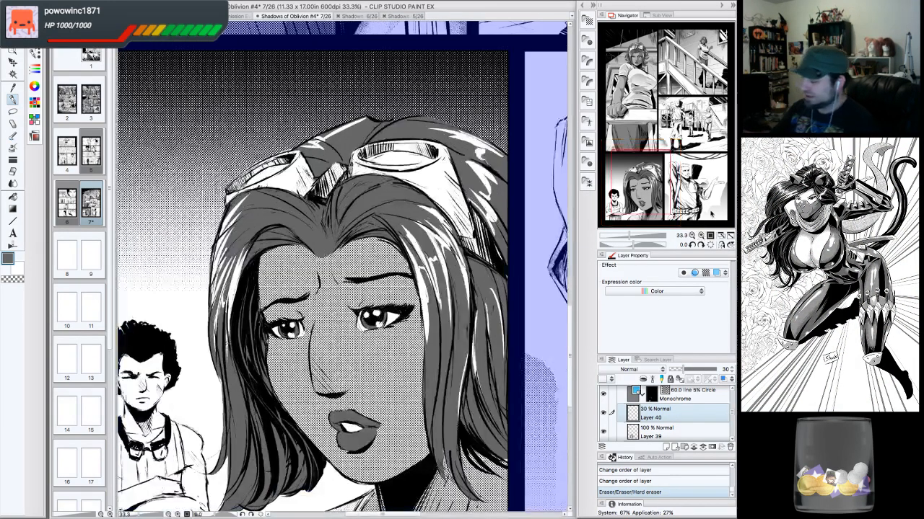
{"action": "left_click_drag", "start_coordinate": [305, 299], "coordinate": [309, 338]}
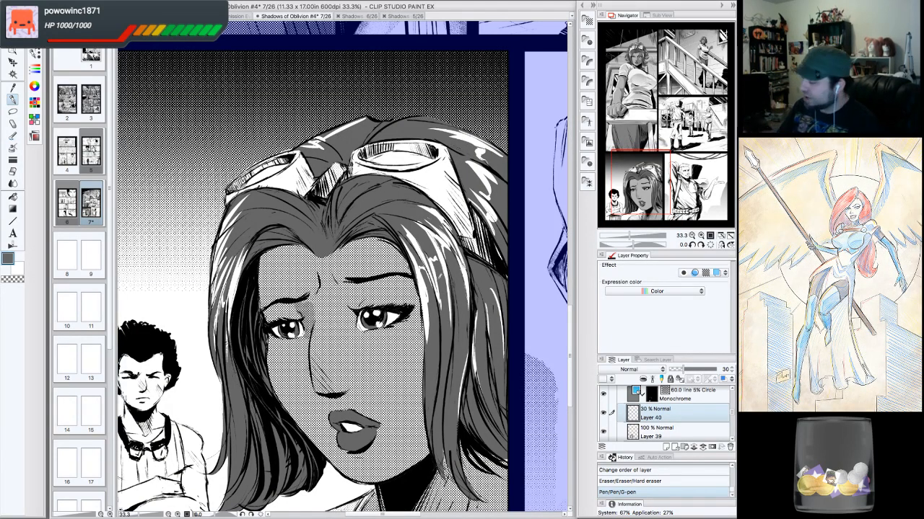
{"action": "mouse_move", "coordinate": [355, 281]}
{"action": "left_mouse_down"}
{"action": "mouse_move", "coordinate": [364, 305]}
{"action": "mouse_move", "coordinate": [421, 309]}
{"action": "left_mouse_up"}
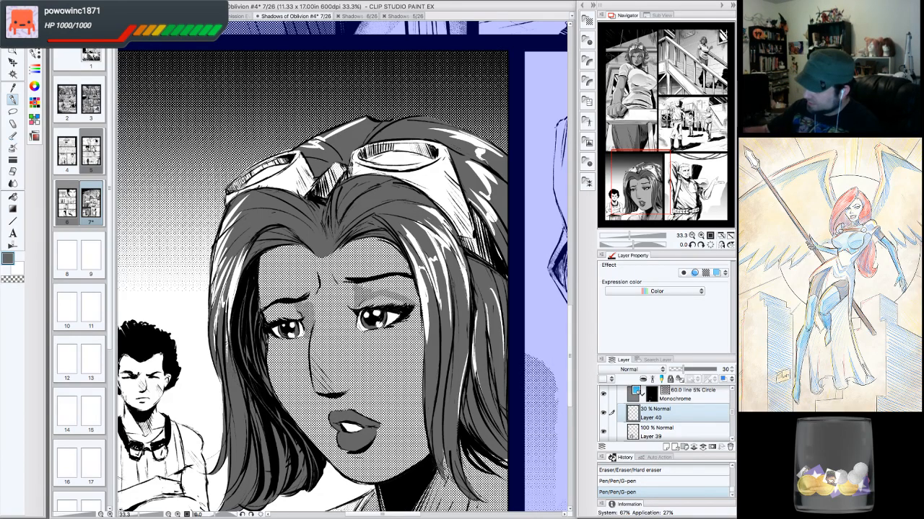
{"action": "mouse_move", "coordinate": [360, 288]}
{"action": "left_mouse_down"}
{"action": "mouse_move", "coordinate": [406, 279]}
{"action": "mouse_move", "coordinate": [419, 309]}
{"action": "left_mouse_up"}
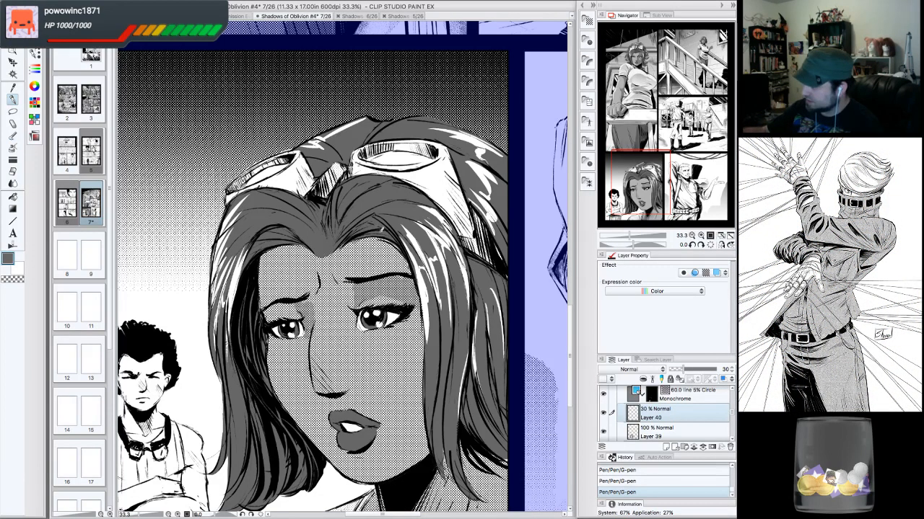
- Compare the face with the hair tone layer hidden and erase part of the shading over the woman's eyes
{"action": "left_click", "coordinate": [604, 431]}
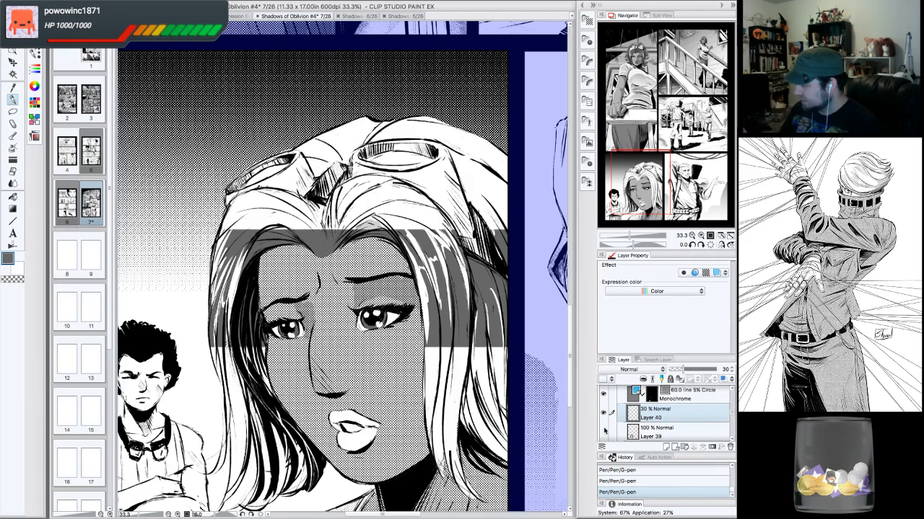
{"action": "left_click", "coordinate": [604, 432]}
{"action": "left_click", "coordinate": [603, 432]}
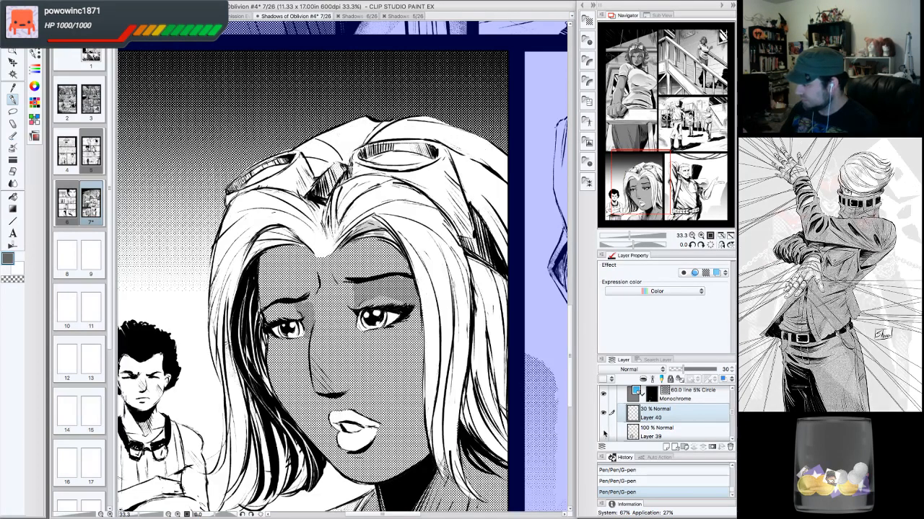
{"action": "left_click", "coordinate": [604, 431]}
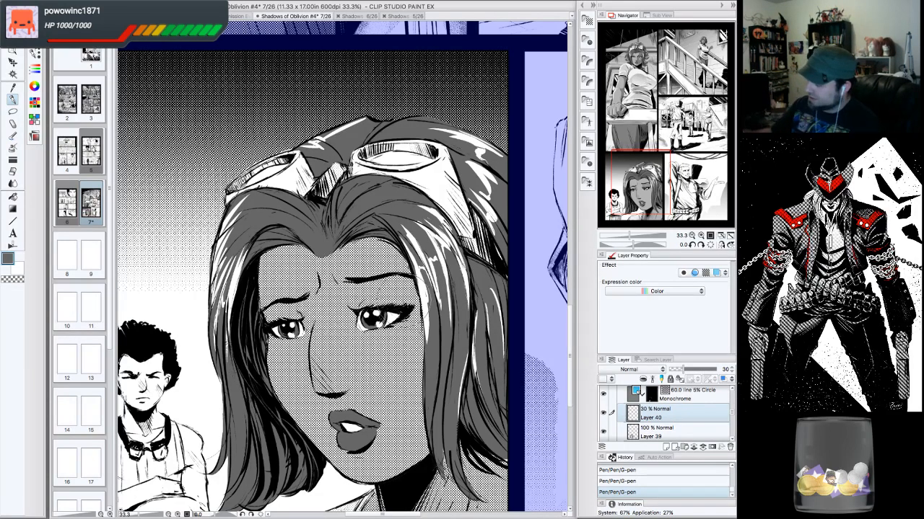
{"action": "left_click_drag", "start_coordinate": [411, 316], "coordinate": [349, 313]}
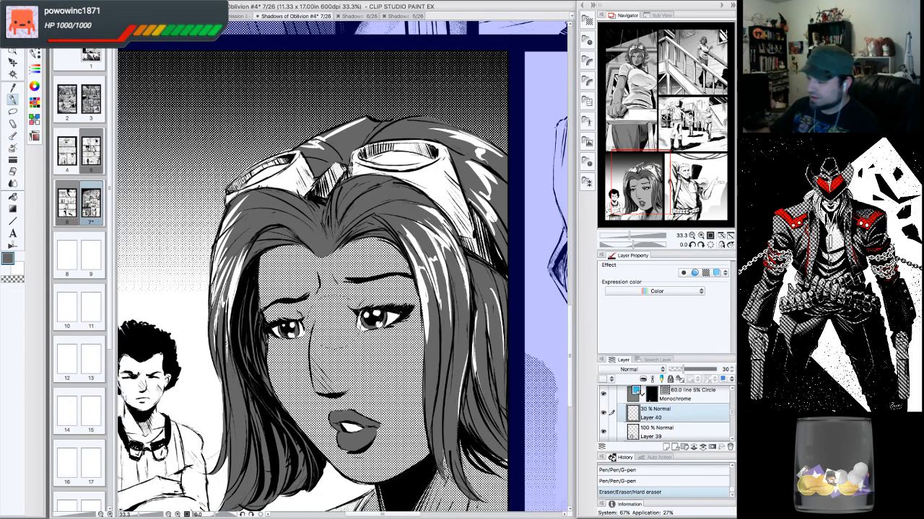
{"action": "left_click", "coordinate": [9, 261]}
{"action": "left_click", "coordinate": [565, 331]}
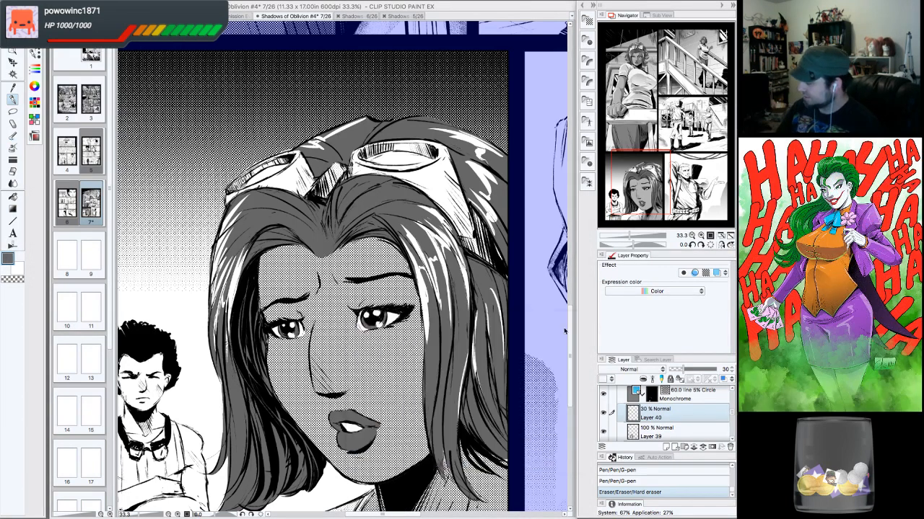
- Draw G-pen shading strokes over the woman's eyelid and cheek on the 30% layer
{"action": "left_click_drag", "start_coordinate": [373, 284], "coordinate": [362, 297]}
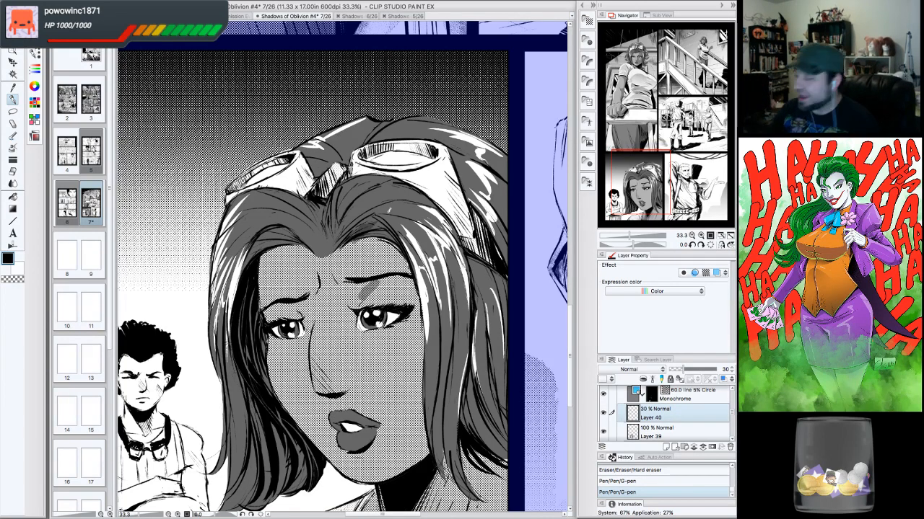
{"action": "mouse_move", "coordinate": [350, 238]}
{"action": "left_mouse_down"}
{"action": "mouse_move", "coordinate": [335, 256]}
{"action": "mouse_move", "coordinate": [343, 246]}
{"action": "mouse_move", "coordinate": [404, 256]}
{"action": "left_mouse_up"}
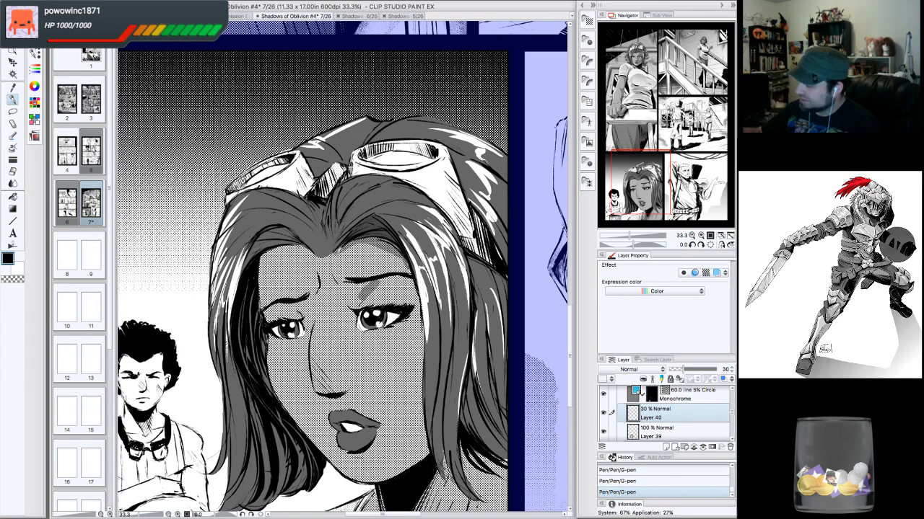
{"action": "left_click_drag", "start_coordinate": [339, 250], "coordinate": [409, 274]}
{"action": "mouse_move", "coordinate": [388, 240]}
{"action": "left_mouse_down"}
{"action": "mouse_move", "coordinate": [418, 324]}
{"action": "mouse_move", "coordinate": [428, 455]}
{"action": "left_mouse_up"}
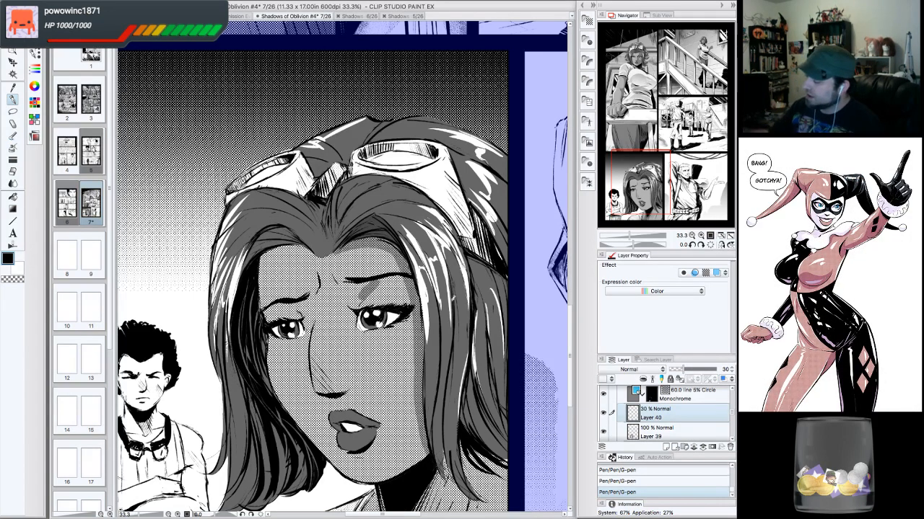
{"action": "mouse_move", "coordinate": [368, 297]}
{"action": "left_mouse_down"}
{"action": "mouse_move", "coordinate": [355, 308]}
{"action": "mouse_move", "coordinate": [397, 297]}
{"action": "mouse_move", "coordinate": [406, 306]}
{"action": "left_mouse_up"}
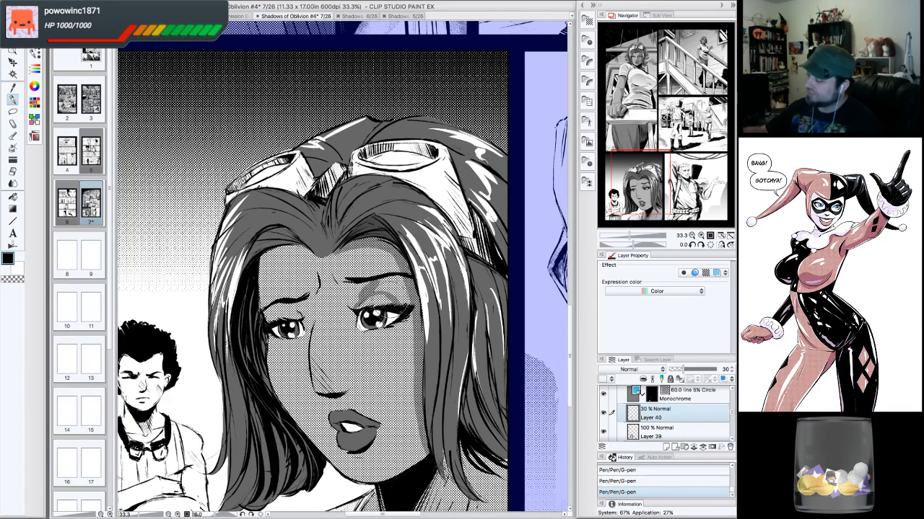
{"action": "mouse_move", "coordinate": [375, 290]}
{"action": "left_mouse_down"}
{"action": "mouse_move", "coordinate": [404, 311]}
{"action": "mouse_move", "coordinate": [402, 279]}
{"action": "left_mouse_up"}
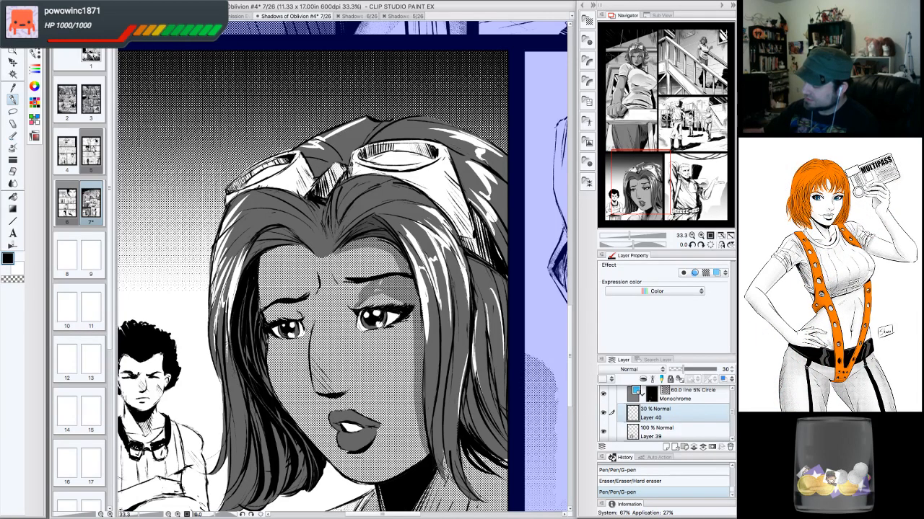
- Touch up the shading around the woman's eye with small eraser and G-pen corrections on the rotated canvas
{"action": "mouse_move", "coordinate": [357, 284]}
{"action": "left_mouse_down"}
{"action": "mouse_move", "coordinate": [344, 309]}
{"action": "mouse_move", "coordinate": [366, 282]}
{"action": "mouse_move", "coordinate": [351, 302]}
{"action": "mouse_move", "coordinate": [344, 285]}
{"action": "left_mouse_up"}
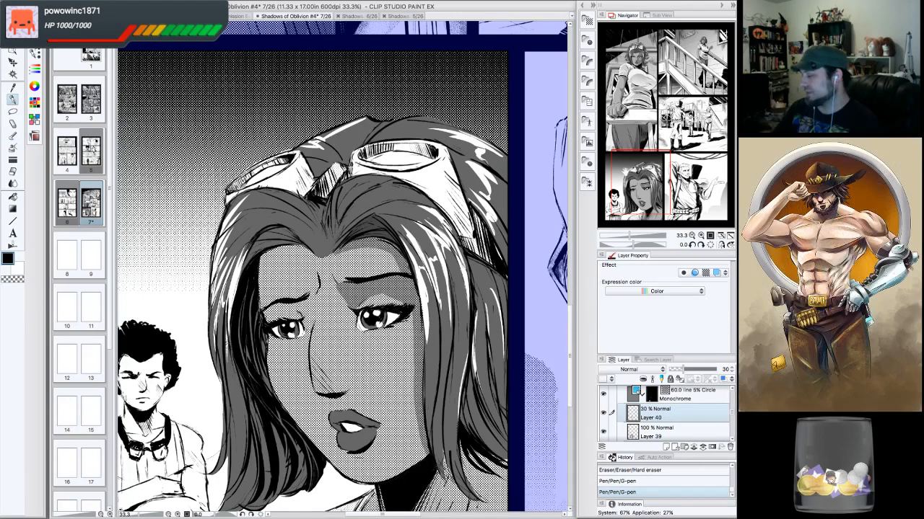
{"action": "left_click_drag", "start_coordinate": [364, 308], "coordinate": [361, 306]}
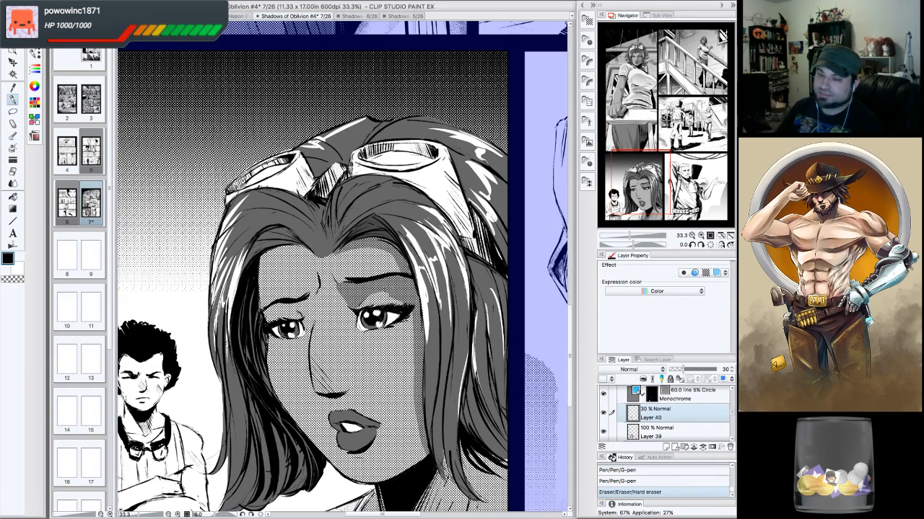
{"action": "left_click", "coordinate": [700, 246]}
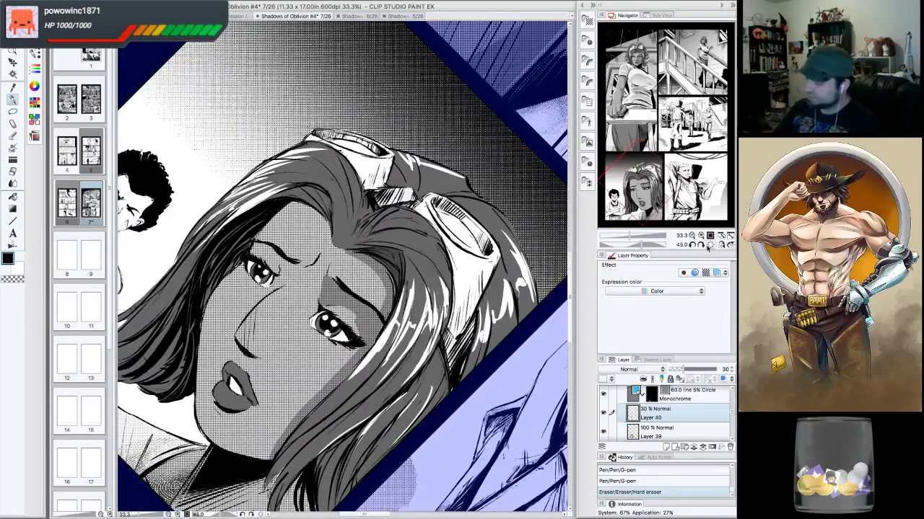
{"action": "left_click", "coordinate": [20, 280]}
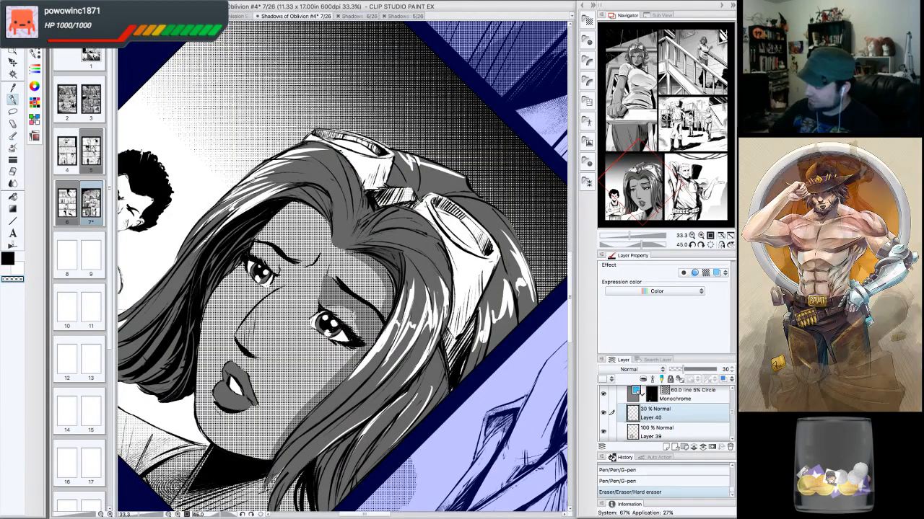
{"action": "left_click_drag", "start_coordinate": [358, 316], "coordinate": [360, 321]}
{"action": "left_click", "coordinate": [9, 260]}
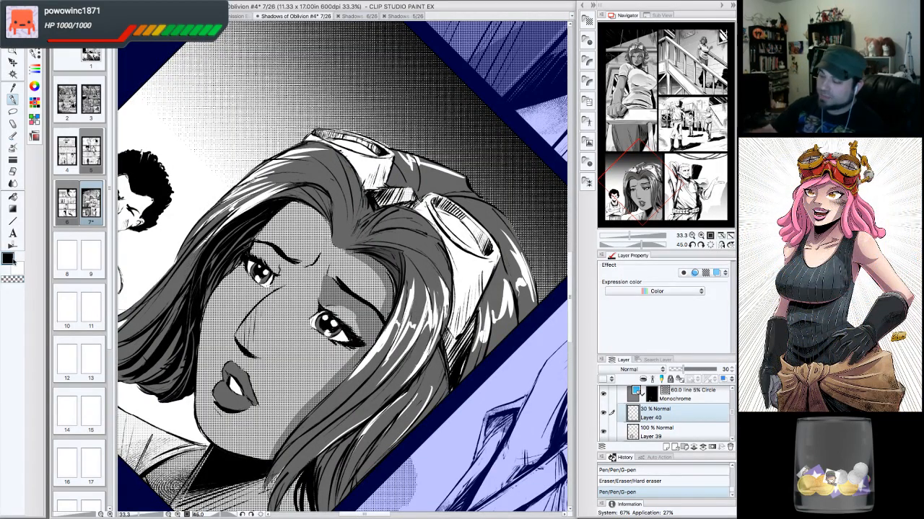
{"action": "left_click_drag", "start_coordinate": [353, 304], "coordinate": [350, 318]}
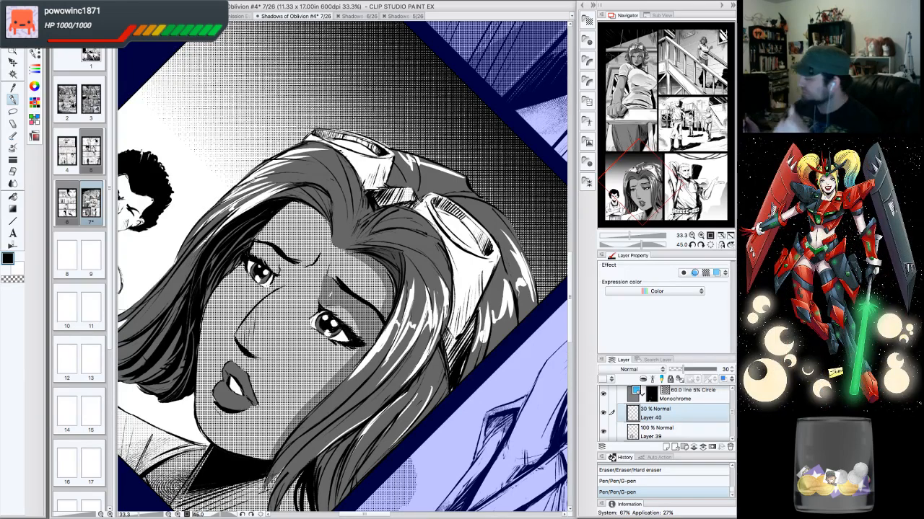
{"action": "left_click", "coordinate": [692, 245]}
{"action": "left_click", "coordinate": [692, 245]}
{"action": "left_click", "coordinate": [692, 245]}
{"action": "left_click", "coordinate": [692, 246]}
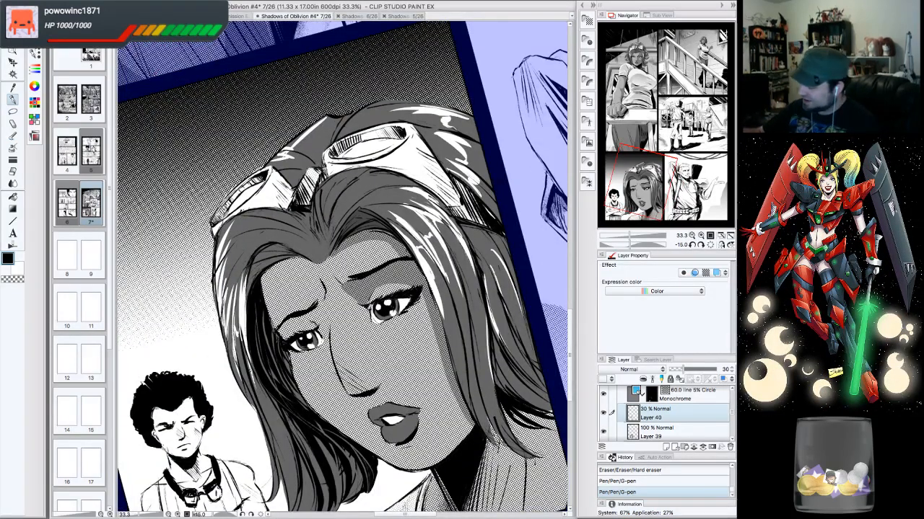
{"action": "mouse_move", "coordinate": [370, 306]}
{"action": "left_mouse_down"}
{"action": "mouse_move", "coordinate": [372, 321]}
{"action": "mouse_move", "coordinate": [365, 309]}
{"action": "left_mouse_up"}
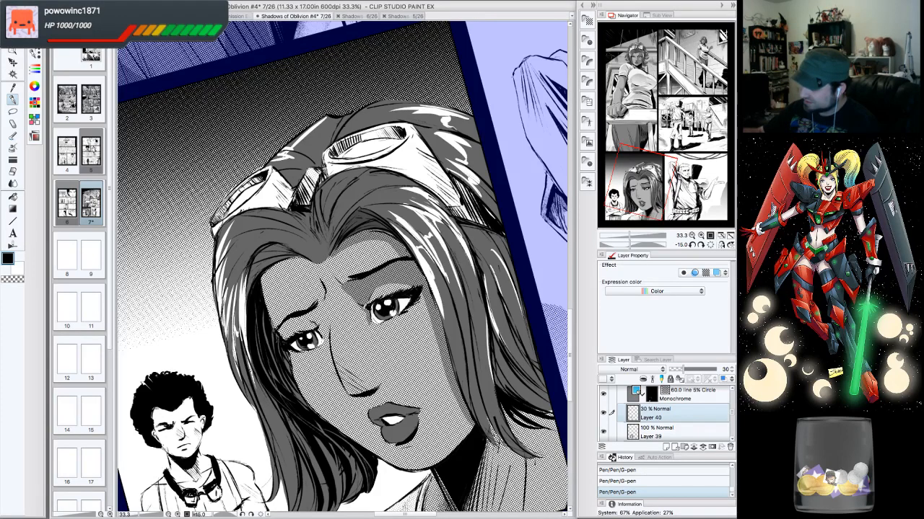
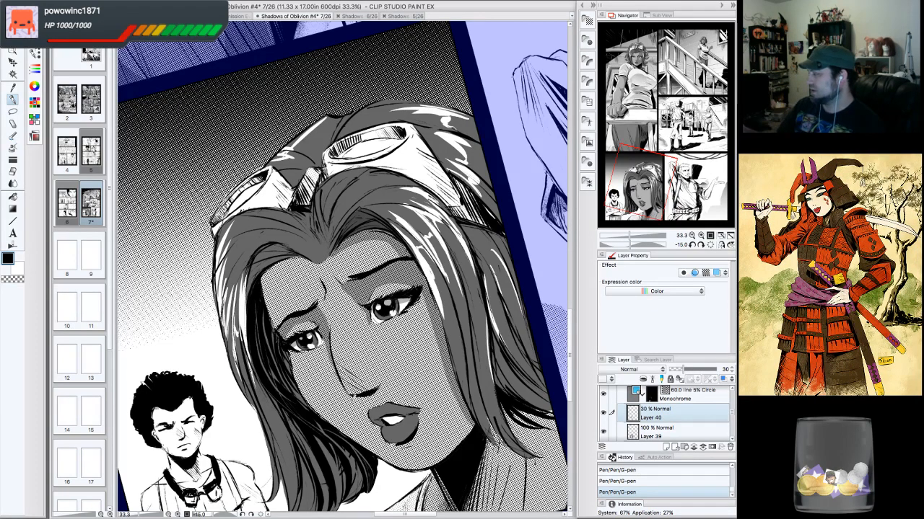
- Draw G-pen shading strokes across the woman's left cheek below her eye on the 30% layer
{"action": "left_click", "coordinate": [700, 246]}
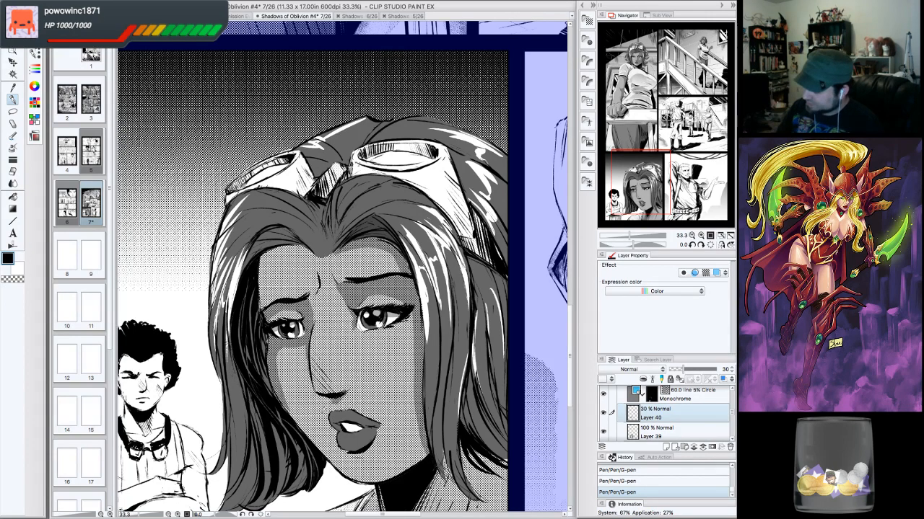
{"action": "mouse_move", "coordinate": [283, 404]}
{"action": "left_mouse_down"}
{"action": "mouse_move", "coordinate": [310, 426]}
{"action": "mouse_move", "coordinate": [313, 406]}
{"action": "left_mouse_up"}
{"action": "mouse_move", "coordinate": [308, 346]}
{"action": "left_mouse_down"}
{"action": "mouse_move", "coordinate": [303, 410]}
{"action": "mouse_move", "coordinate": [311, 407]}
{"action": "mouse_move", "coordinate": [299, 419]}
{"action": "mouse_move", "coordinate": [284, 388]}
{"action": "left_mouse_up"}
{"action": "mouse_move", "coordinate": [279, 349]}
{"action": "left_mouse_down"}
{"action": "mouse_move", "coordinate": [290, 392]}
{"action": "mouse_move", "coordinate": [300, 392]}
{"action": "left_mouse_up"}
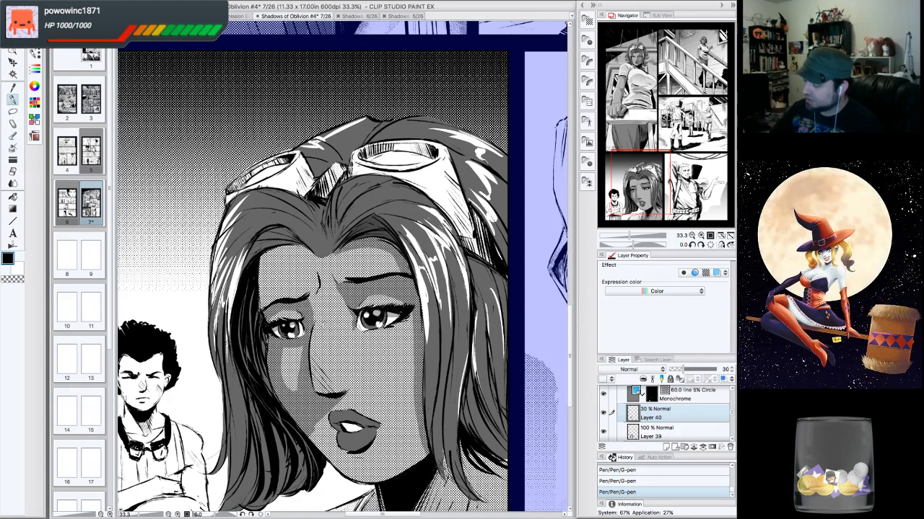
{"action": "left_click_drag", "start_coordinate": [287, 349], "coordinate": [288, 391]}
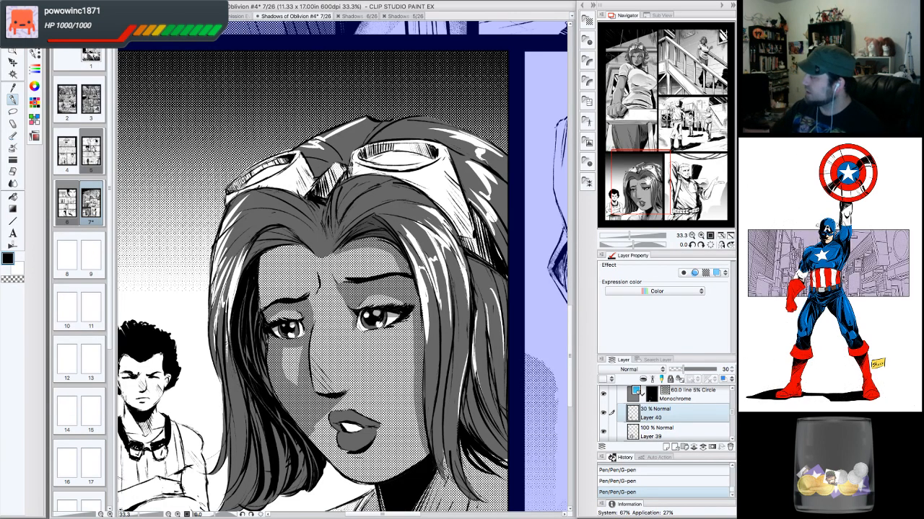
- Add G-pen shading strokes along the woman's temple and hairline beside her left eye
{"action": "scroll", "coordinate": [343, 267], "scroll_direction": "down", "scroll_amount": 3}
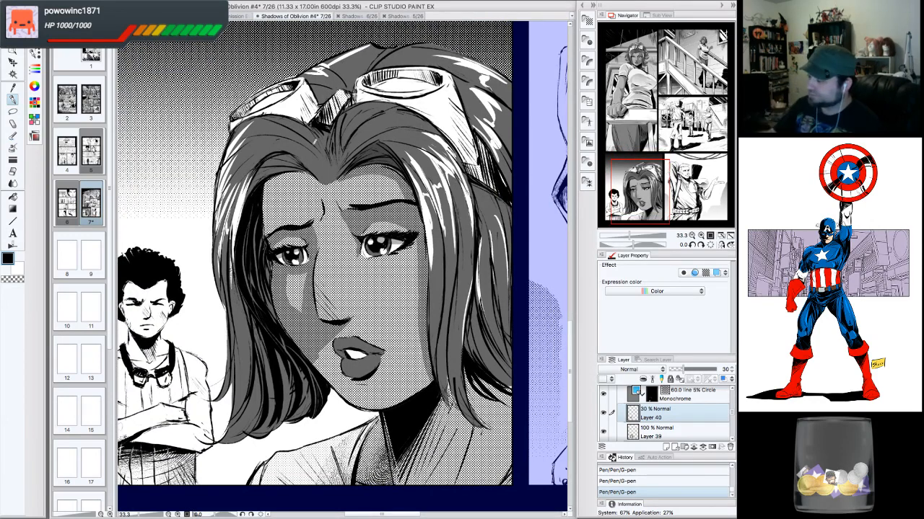
{"action": "left_click_drag", "start_coordinate": [286, 164], "coordinate": [254, 202]}
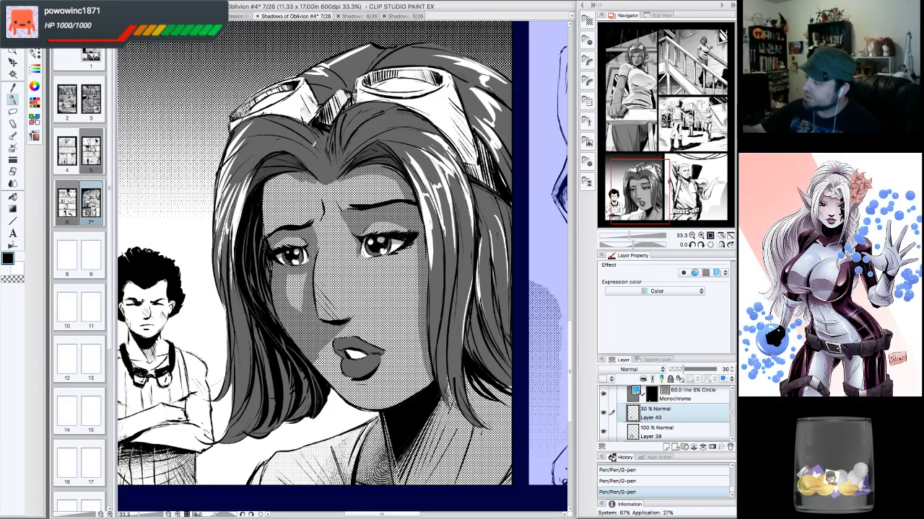
{"action": "mouse_move", "coordinate": [324, 182]}
{"action": "left_mouse_down"}
{"action": "mouse_move", "coordinate": [294, 182]}
{"action": "mouse_move", "coordinate": [264, 213]}
{"action": "left_mouse_up"}
{"action": "left_click_drag", "start_coordinate": [290, 175], "coordinate": [264, 195]}
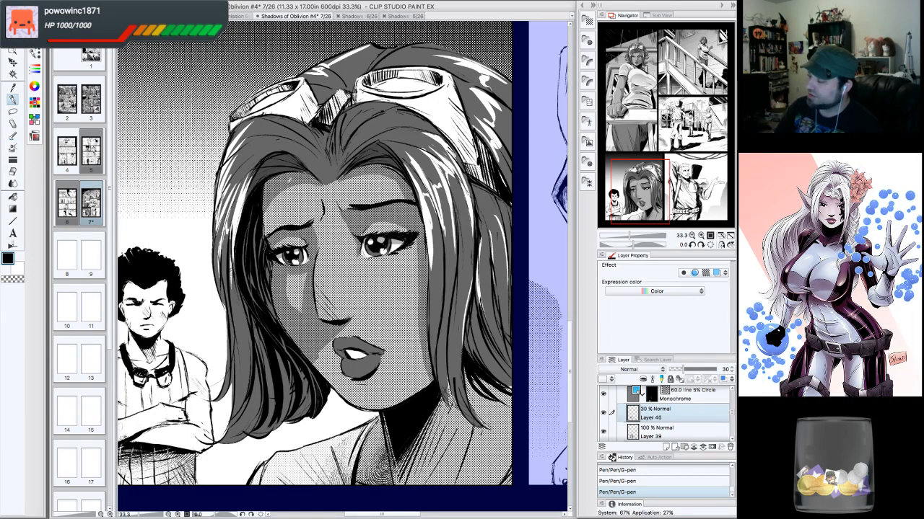
{"action": "left_click_drag", "start_coordinate": [285, 189], "coordinate": [266, 238]}
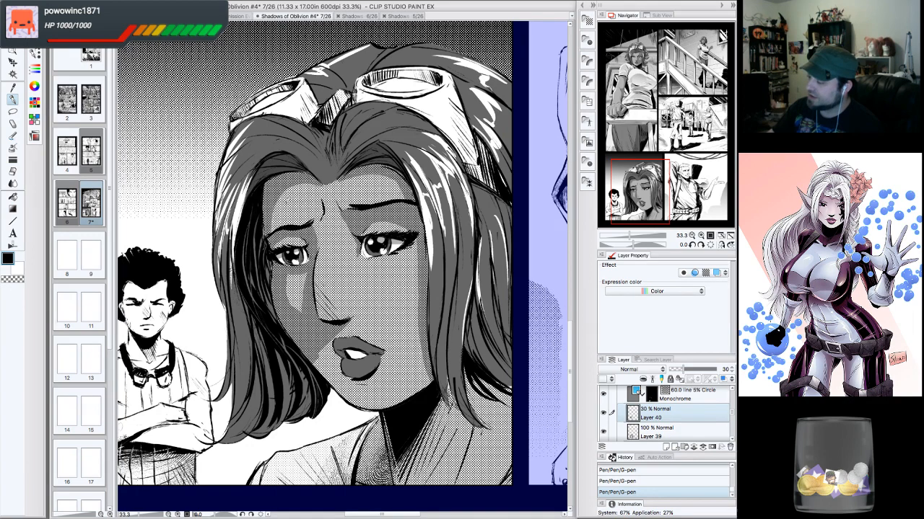
{"action": "left_click_drag", "start_coordinate": [320, 250], "coordinate": [316, 223]}
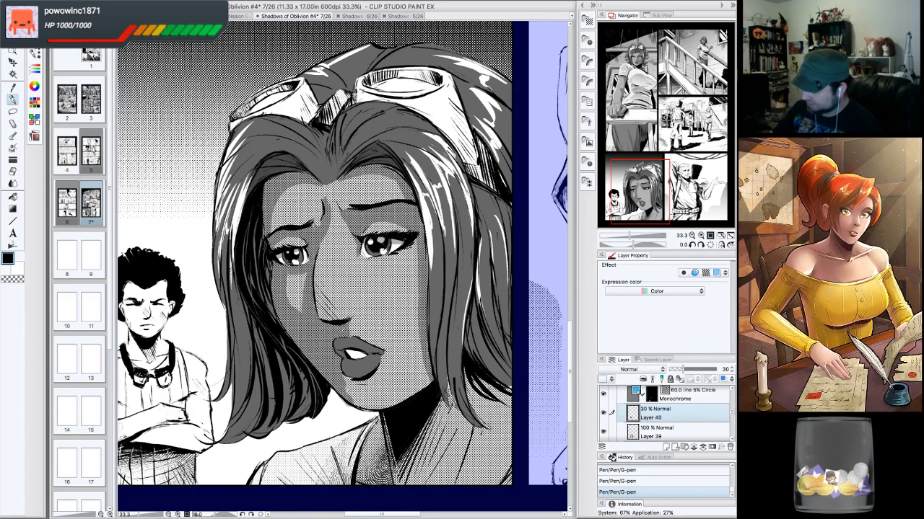
- Add shading strokes beside the woman's mouth and chin and erase a small mark near her nose
{"action": "mouse_move", "coordinate": [343, 374]}
{"action": "left_mouse_down"}
{"action": "mouse_move", "coordinate": [359, 381]}
{"action": "mouse_move", "coordinate": [380, 368]}
{"action": "left_mouse_up"}
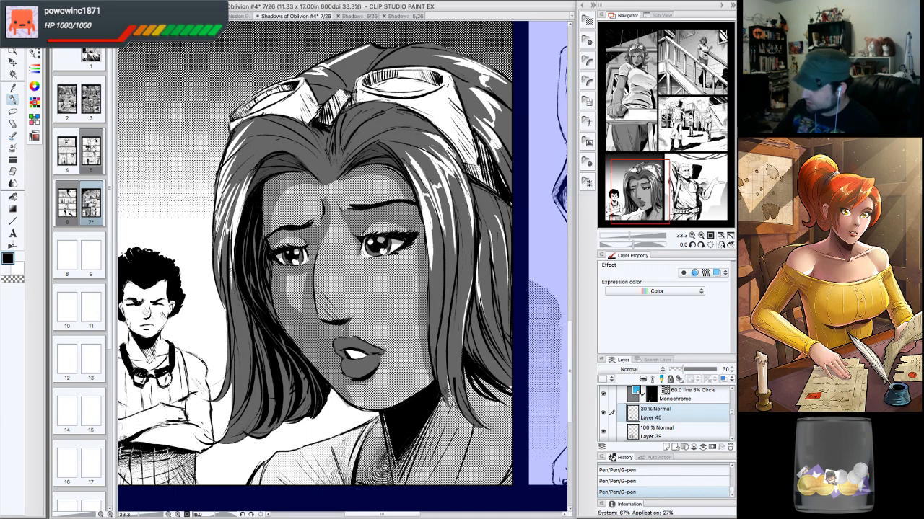
{"action": "mouse_move", "coordinate": [343, 403]}
{"action": "left_mouse_down"}
{"action": "mouse_move", "coordinate": [358, 410]}
{"action": "mouse_move", "coordinate": [354, 399]}
{"action": "left_mouse_up"}
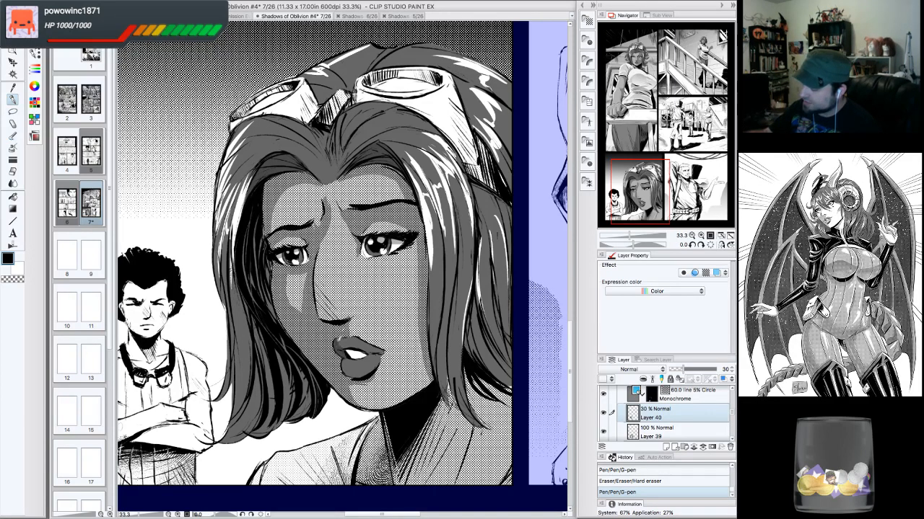
{"action": "left_click_drag", "start_coordinate": [346, 340], "coordinate": [350, 347]}
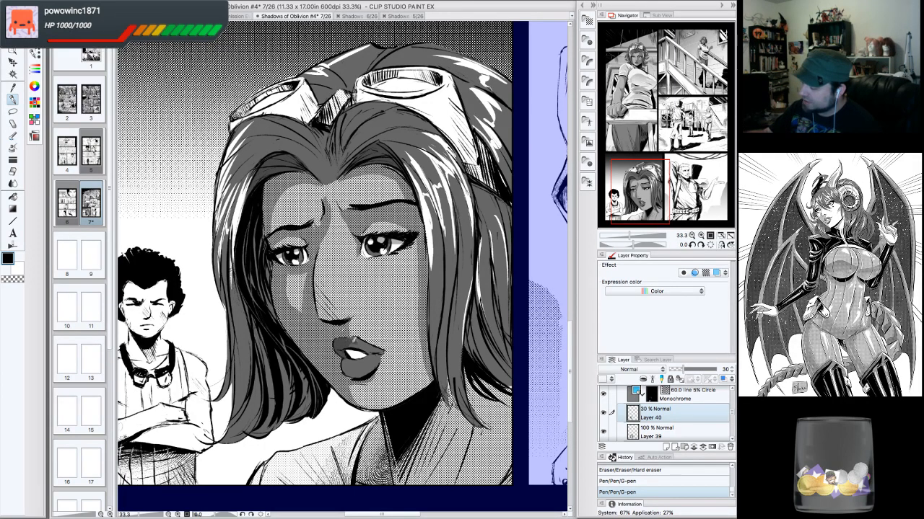
- Refine the shading around the woman's left eye and cheek with small G-pen strokes on the rotated canvas
{"action": "left_click", "coordinate": [700, 245]}
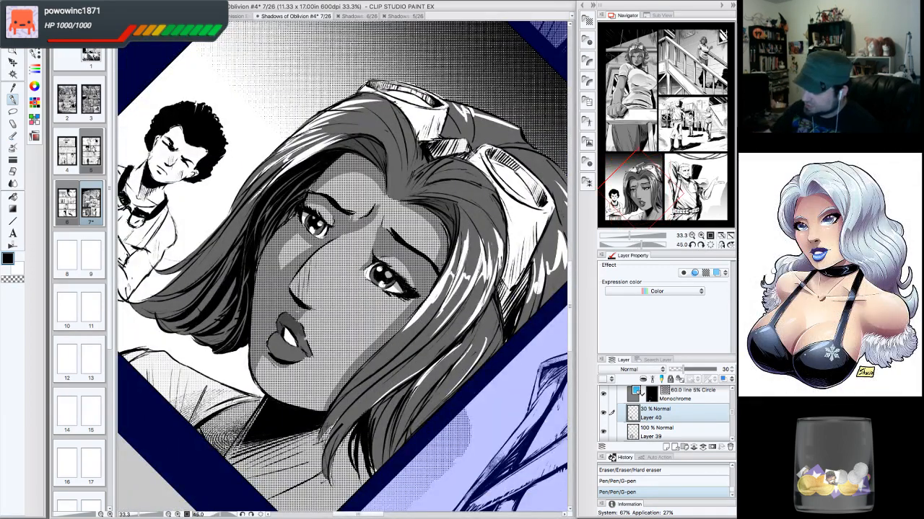
{"action": "left_click_drag", "start_coordinate": [300, 339], "coordinate": [313, 354]}
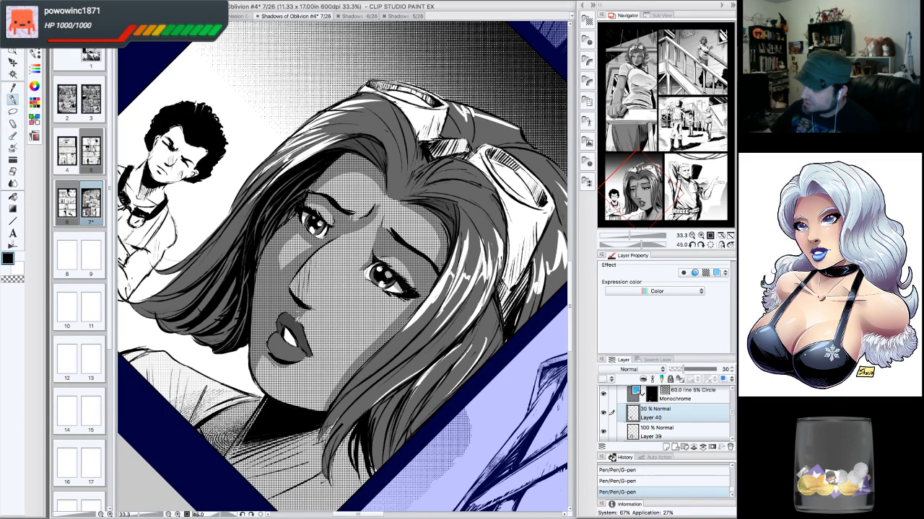
{"action": "left_click_drag", "start_coordinate": [283, 321], "coordinate": [283, 358]}
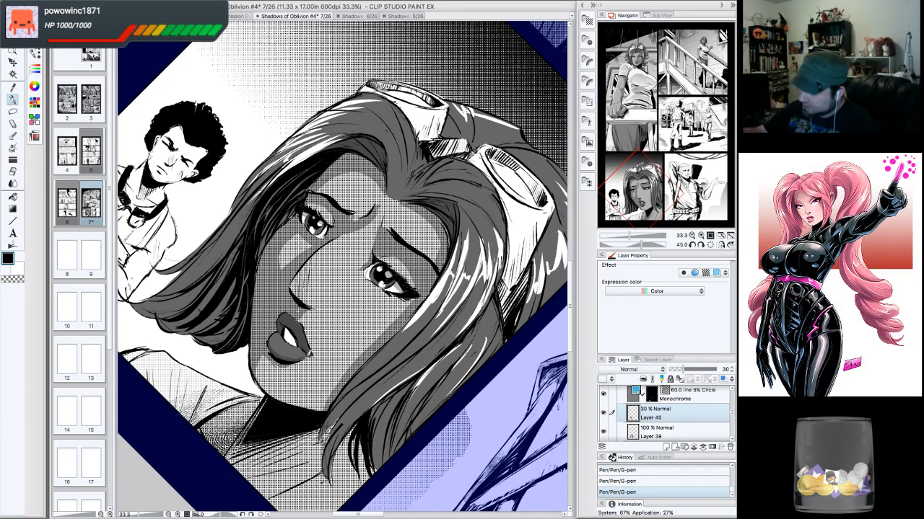
{"action": "left_click_drag", "start_coordinate": [270, 342], "coordinate": [275, 351]}
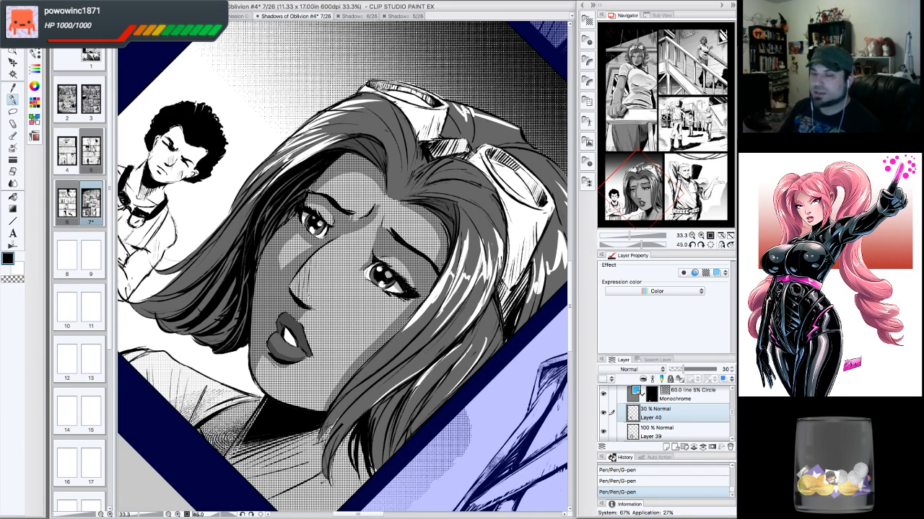
{"action": "left_click", "coordinate": [690, 246]}
{"action": "left_click", "coordinate": [691, 246]}
{"action": "left_click", "coordinate": [691, 246]}
{"action": "left_click", "coordinate": [691, 246]}
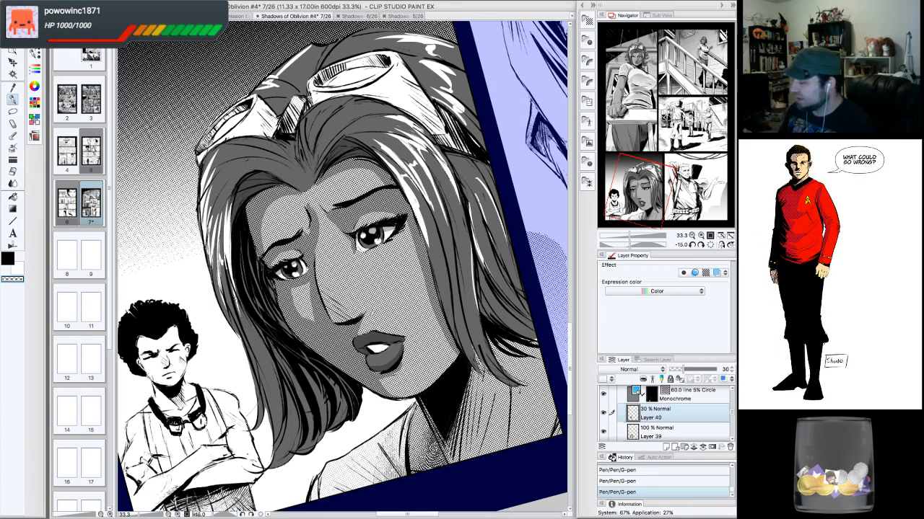
- Draw long G-pen shading strokes down the left side of the woman's face from temple to jaw
{"action": "left_click", "coordinate": [710, 246]}
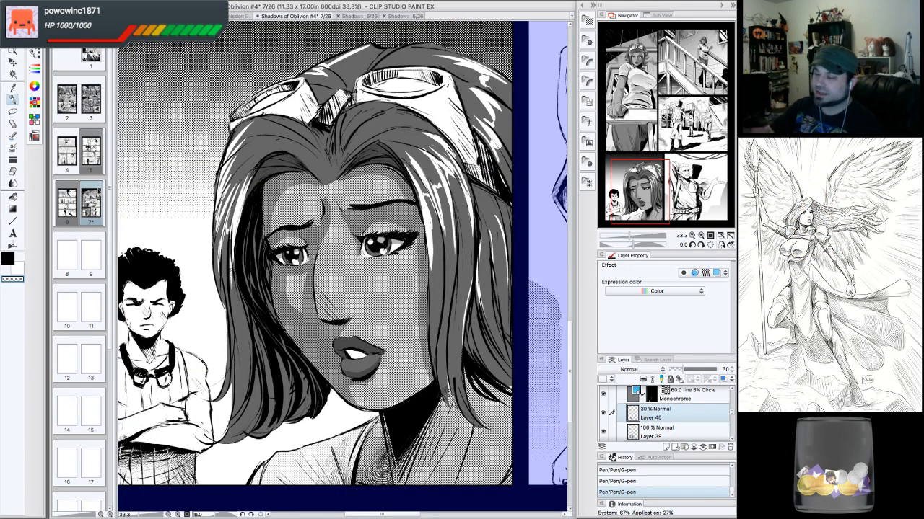
{"action": "left_click", "coordinate": [9, 259]}
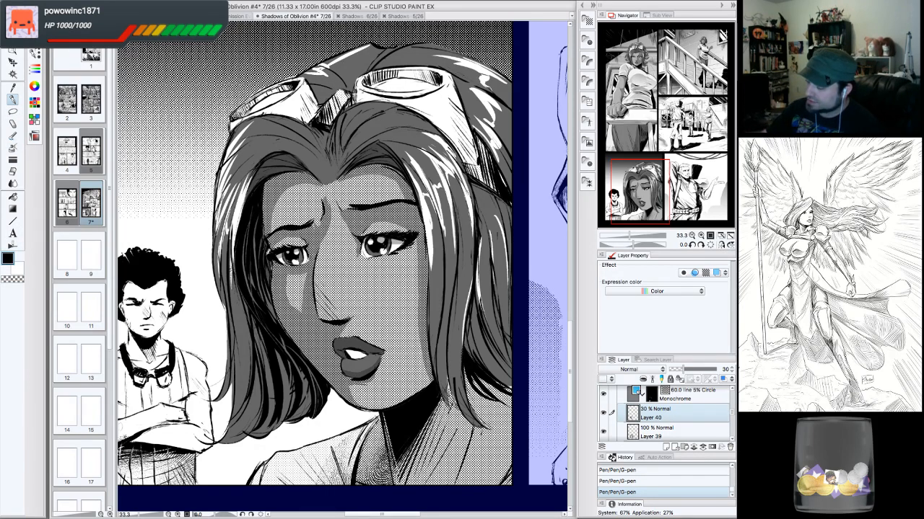
{"action": "left_click_drag", "start_coordinate": [244, 239], "coordinate": [252, 299]}
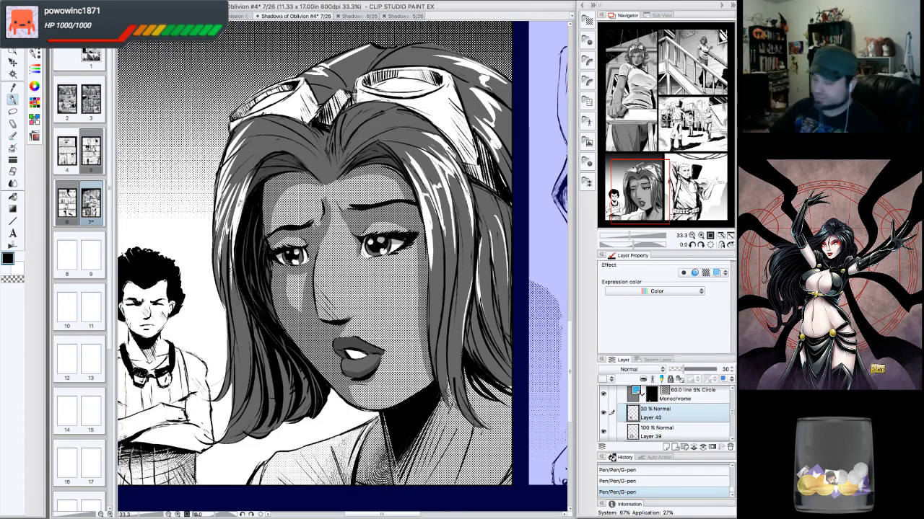
{"action": "left_click_drag", "start_coordinate": [245, 296], "coordinate": [270, 379]}
{"action": "mouse_move", "coordinate": [258, 319]}
{"action": "left_mouse_down"}
{"action": "mouse_move", "coordinate": [273, 401]}
{"action": "mouse_move", "coordinate": [289, 405]}
{"action": "mouse_move", "coordinate": [274, 409]}
{"action": "left_mouse_up"}
{"action": "left_click_drag", "start_coordinate": [262, 347], "coordinate": [249, 407]}
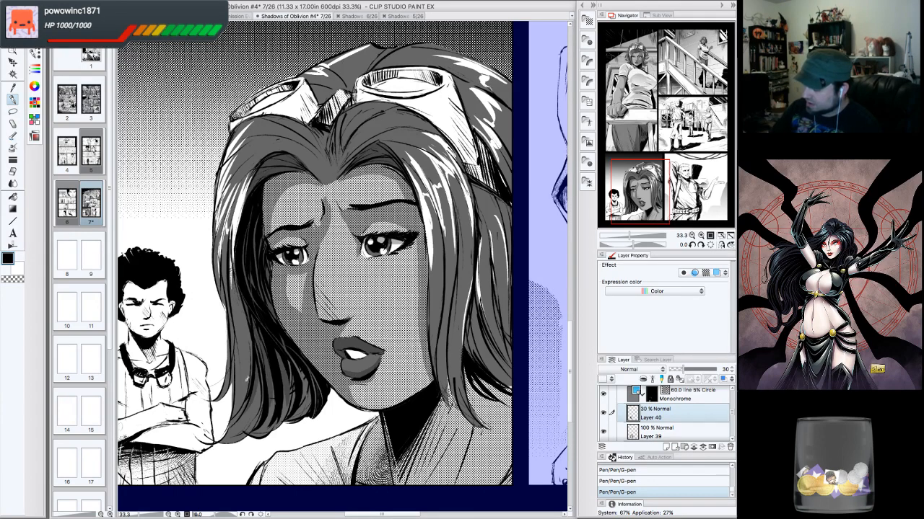
{"action": "left_click_drag", "start_coordinate": [263, 366], "coordinate": [253, 418]}
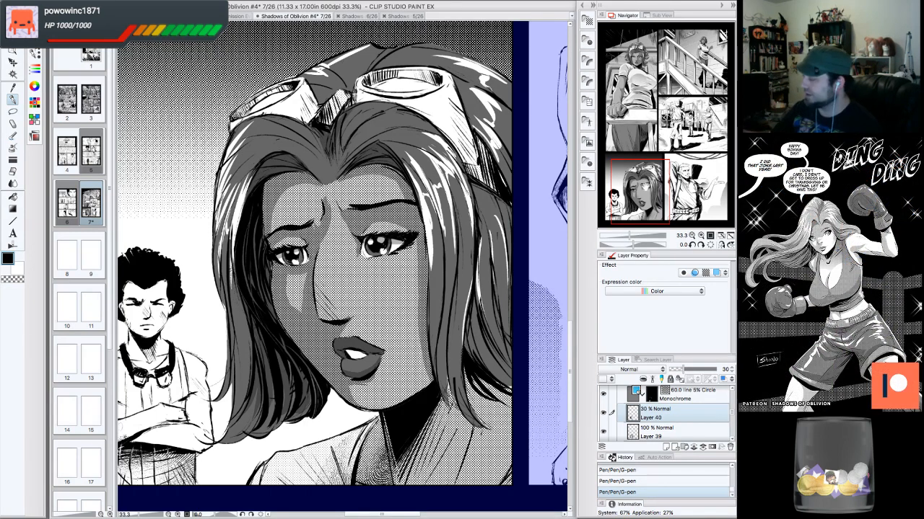
- Shade the right side of the woman's face along her hair with G-pen strokes and eraser touch-ups
{"action": "left_click_drag", "start_coordinate": [645, 186], "coordinate": [651, 189]}
{"action": "mouse_move", "coordinate": [396, 294]}
{"action": "left_mouse_down"}
{"action": "mouse_move", "coordinate": [383, 310]}
{"action": "mouse_move", "coordinate": [373, 361]}
{"action": "mouse_move", "coordinate": [381, 397]}
{"action": "mouse_move", "coordinate": [415, 413]}
{"action": "left_mouse_up"}
{"action": "left_click_drag", "start_coordinate": [384, 353], "coordinate": [428, 415]}
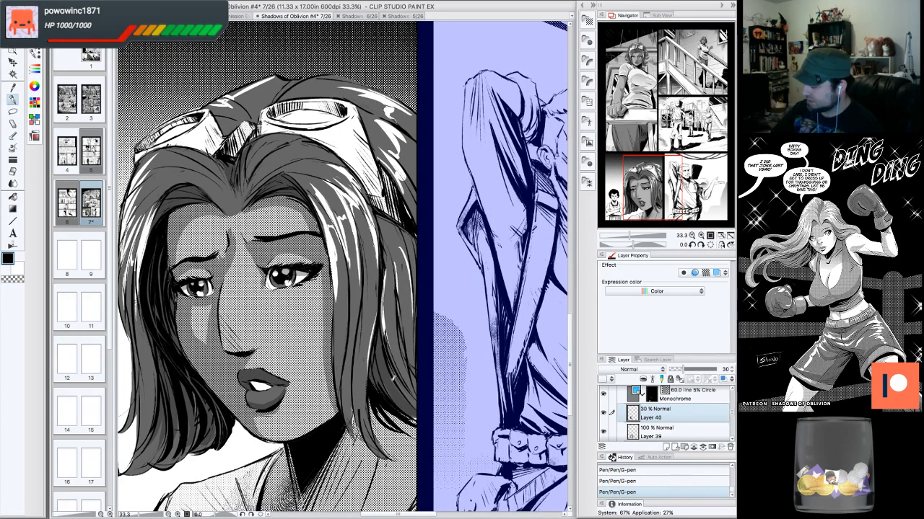
{"action": "left_click_drag", "start_coordinate": [401, 300], "coordinate": [433, 395]}
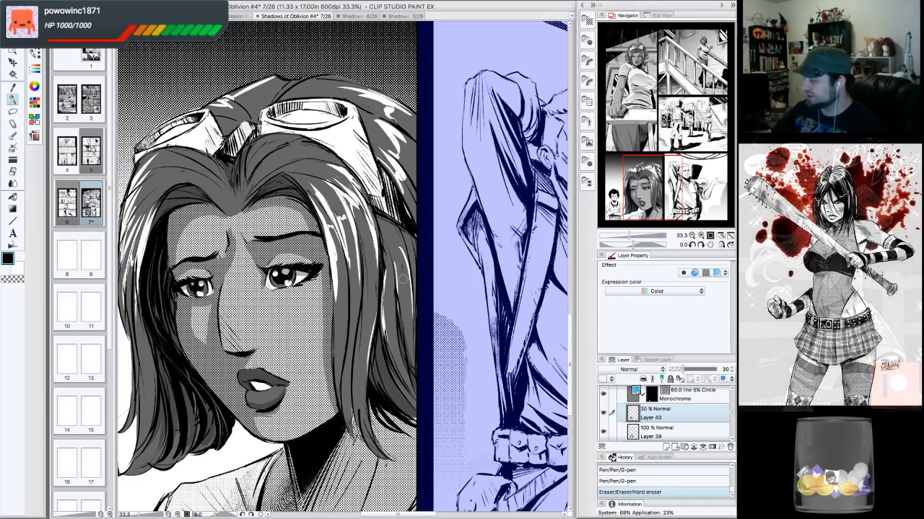
{"action": "left_click_drag", "start_coordinate": [400, 264], "coordinate": [410, 354]}
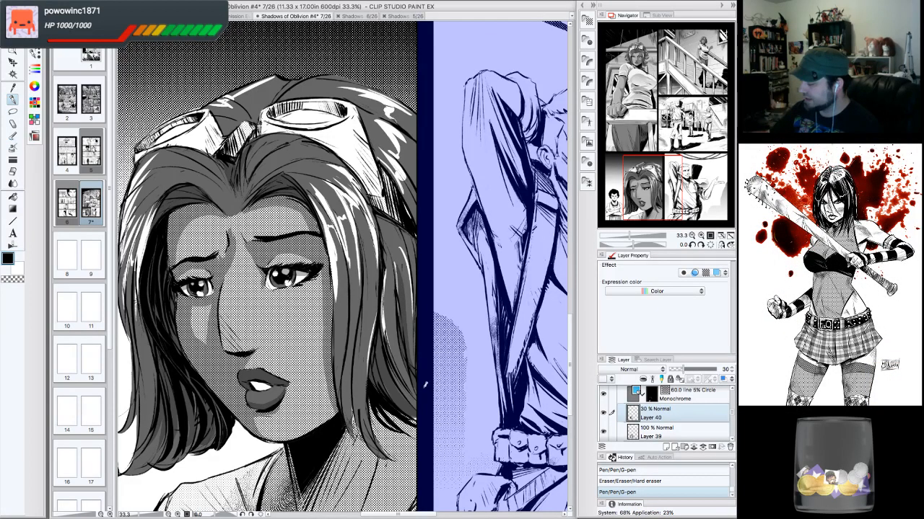
{"action": "mouse_move", "coordinate": [379, 214]}
{"action": "left_mouse_down"}
{"action": "mouse_move", "coordinate": [417, 251]}
{"action": "mouse_move", "coordinate": [419, 282]}
{"action": "left_mouse_up"}
{"action": "left_click_drag", "start_coordinate": [379, 215], "coordinate": [392, 285]}
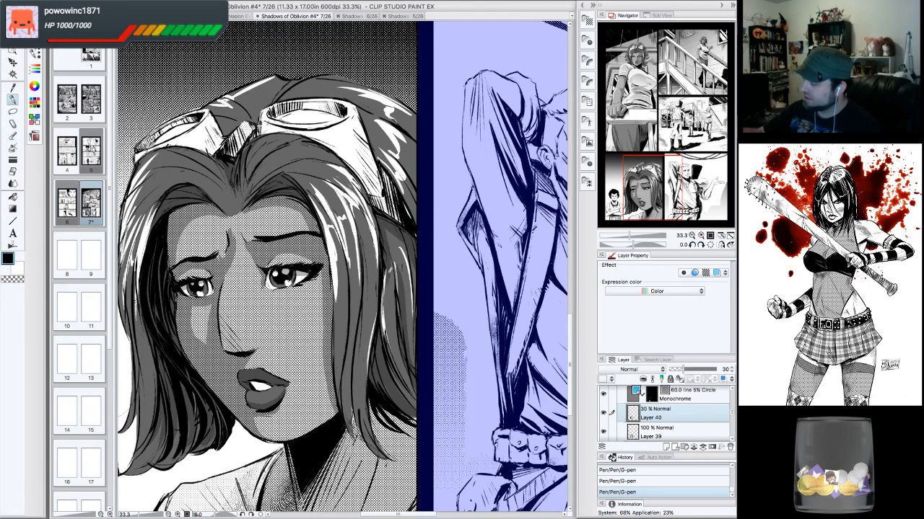
{"action": "left_click_drag", "start_coordinate": [386, 230], "coordinate": [399, 261]}
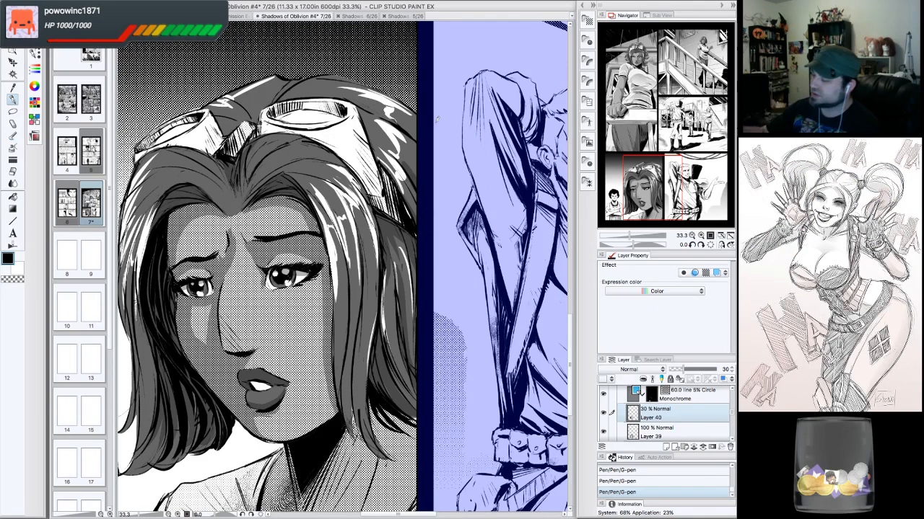
- Add G-pen shading strokes across the woman's forehead above her eyebrows
{"action": "left_click_drag", "start_coordinate": [651, 183], "coordinate": [641, 173]}
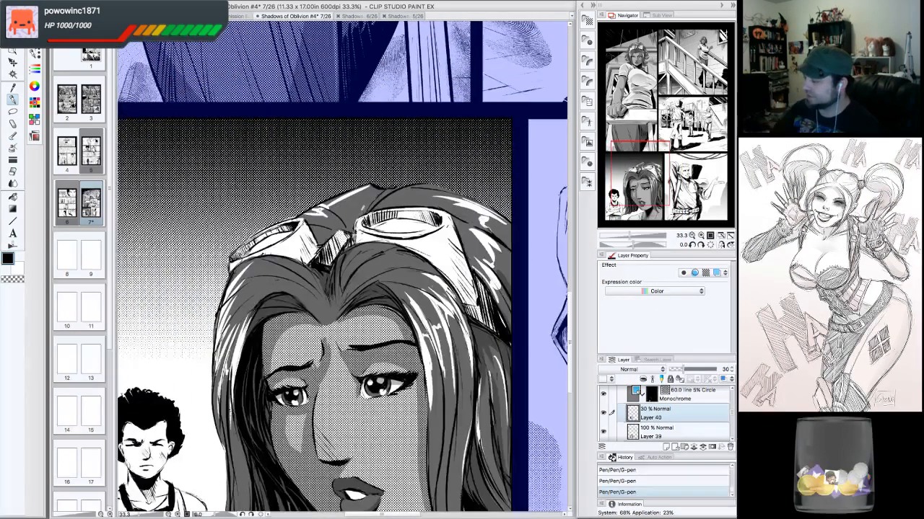
{"action": "mouse_move", "coordinate": [353, 231]}
{"action": "left_mouse_down"}
{"action": "mouse_move", "coordinate": [389, 187]}
{"action": "mouse_move", "coordinate": [347, 229]}
{"action": "mouse_move", "coordinate": [352, 220]}
{"action": "mouse_move", "coordinate": [319, 227]}
{"action": "mouse_move", "coordinate": [325, 241]}
{"action": "left_mouse_up"}
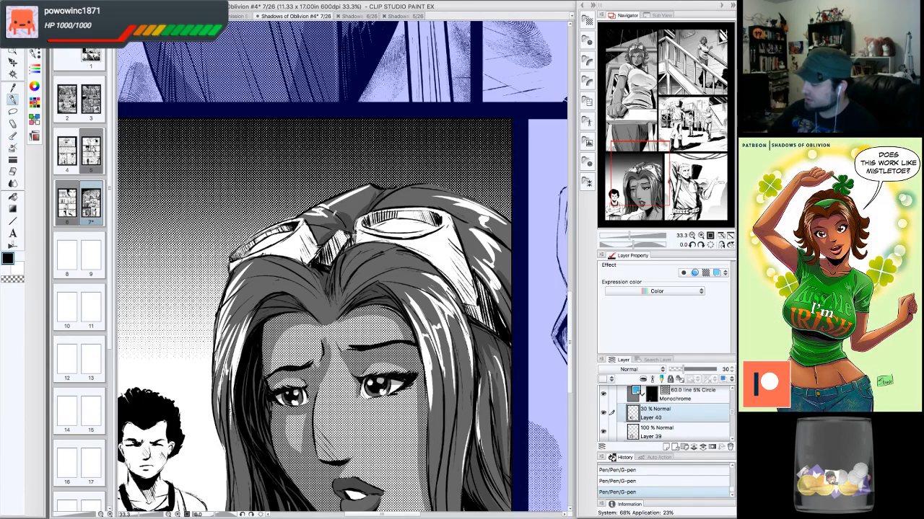
{"action": "mouse_move", "coordinate": [256, 241]}
{"action": "left_mouse_down"}
{"action": "mouse_move", "coordinate": [245, 250]}
{"action": "mouse_move", "coordinate": [264, 237]}
{"action": "left_mouse_up"}
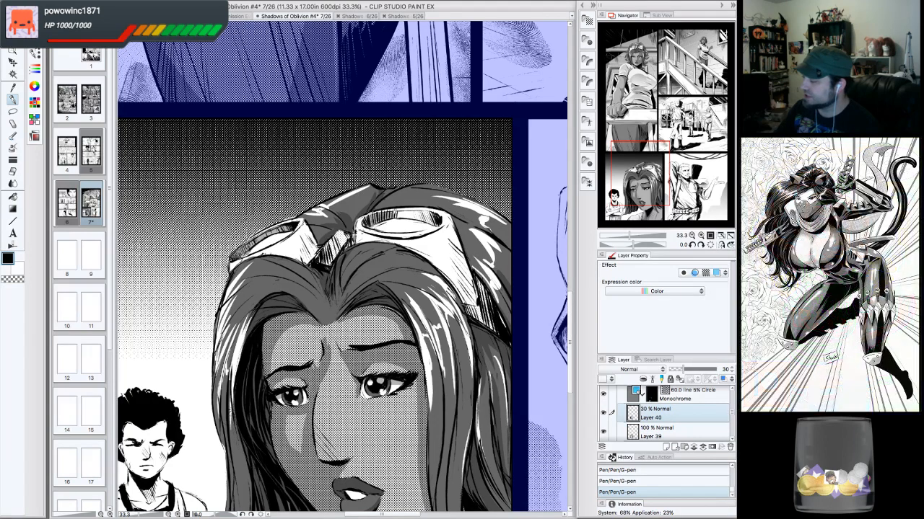
{"action": "mouse_move", "coordinate": [392, 210]}
{"action": "left_mouse_down"}
{"action": "mouse_move", "coordinate": [430, 219]}
{"action": "mouse_move", "coordinate": [425, 213]}
{"action": "mouse_move", "coordinate": [422, 221]}
{"action": "left_mouse_up"}
{"action": "left_click_drag", "start_coordinate": [440, 216], "coordinate": [437, 224]}
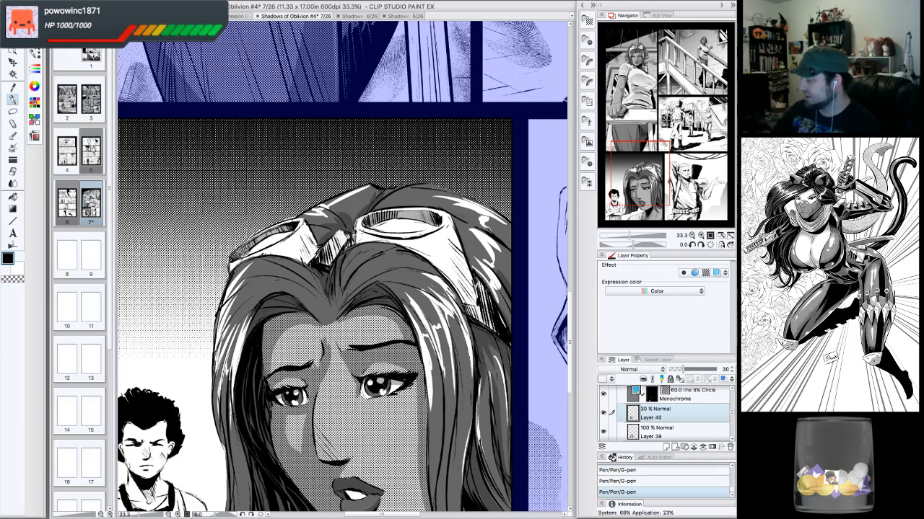
- Touch up the shading at the face's right edge and forehead with small G-pen and eraser corrections
{"action": "left_click_drag", "start_coordinate": [473, 304], "coordinate": [472, 319]}
{"action": "left_click_drag", "start_coordinate": [481, 306], "coordinate": [466, 310]}
{"action": "mouse_move", "coordinate": [473, 296]}
{"action": "left_mouse_down"}
{"action": "mouse_move", "coordinate": [464, 306]}
{"action": "mouse_move", "coordinate": [462, 234]}
{"action": "mouse_move", "coordinate": [452, 233]}
{"action": "mouse_move", "coordinate": [455, 247]}
{"action": "left_mouse_up"}
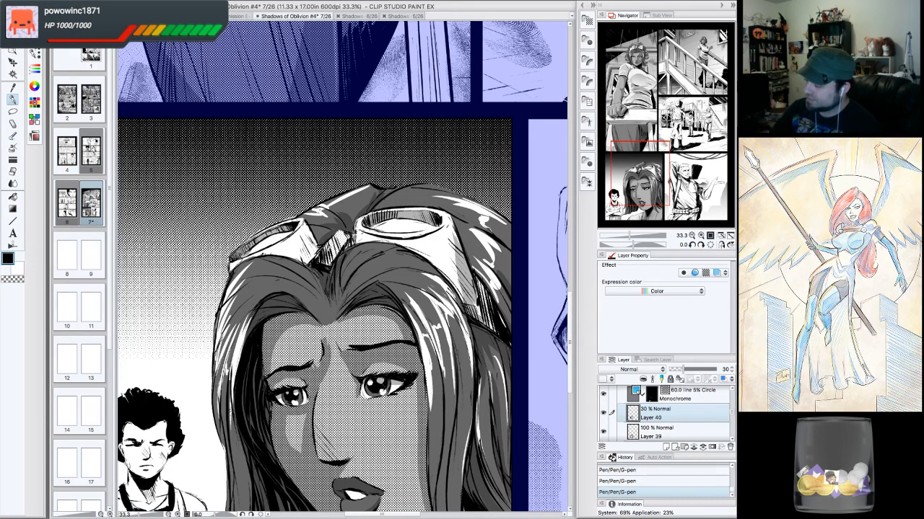
{"action": "mouse_move", "coordinate": [336, 236]}
{"action": "left_mouse_down"}
{"action": "mouse_move", "coordinate": [325, 261]}
{"action": "mouse_move", "coordinate": [349, 233]}
{"action": "mouse_move", "coordinate": [338, 244]}
{"action": "left_mouse_up"}
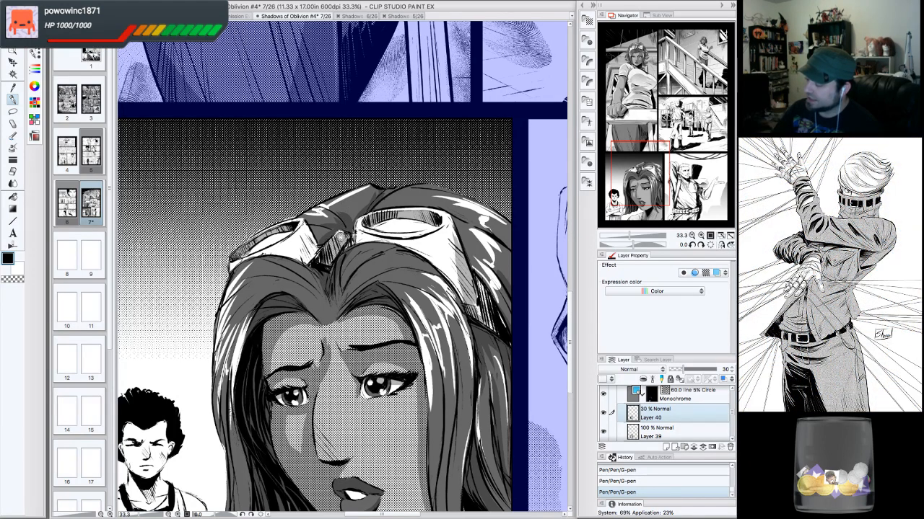
{"action": "mouse_move", "coordinate": [334, 242]}
{"action": "left_mouse_down"}
{"action": "mouse_move", "coordinate": [327, 249]}
{"action": "mouse_move", "coordinate": [345, 238]}
{"action": "mouse_move", "coordinate": [324, 263]}
{"action": "left_mouse_up"}
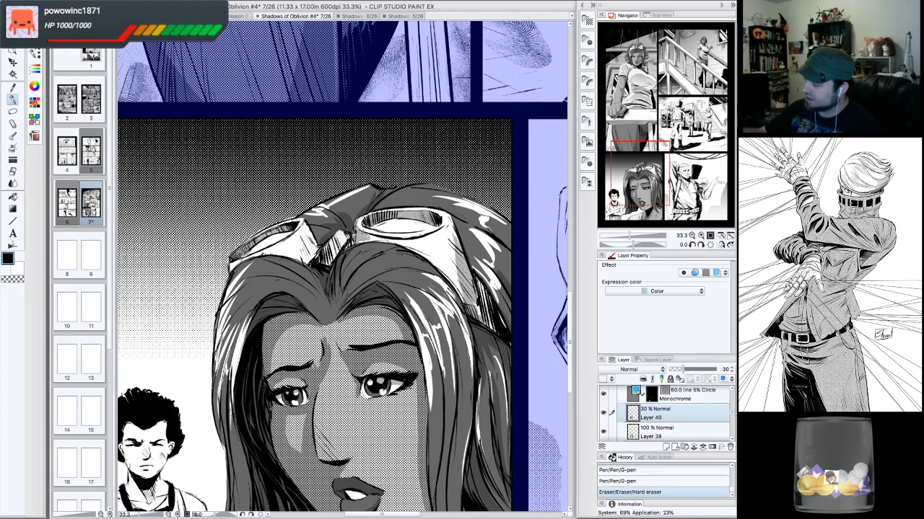
{"action": "left_click_drag", "start_coordinate": [367, 236], "coordinate": [361, 239]}
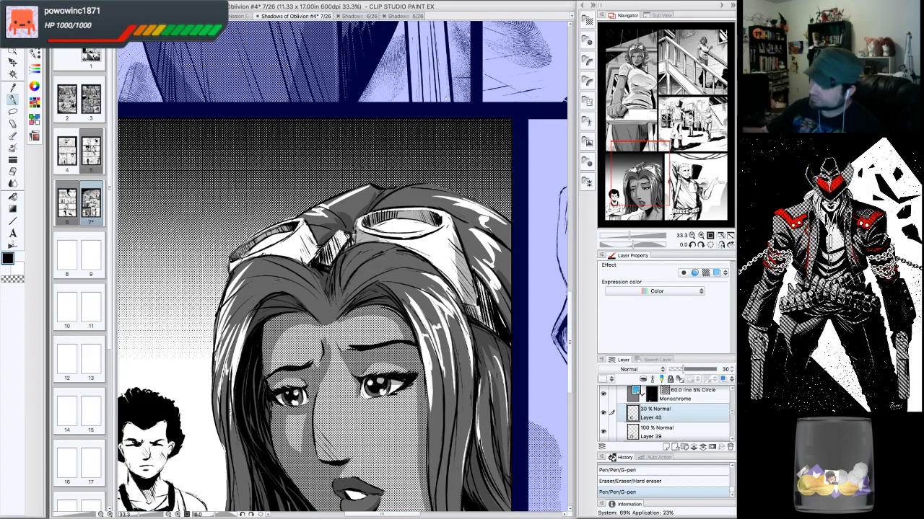
{"action": "left_click_drag", "start_coordinate": [309, 231], "coordinate": [315, 254]}
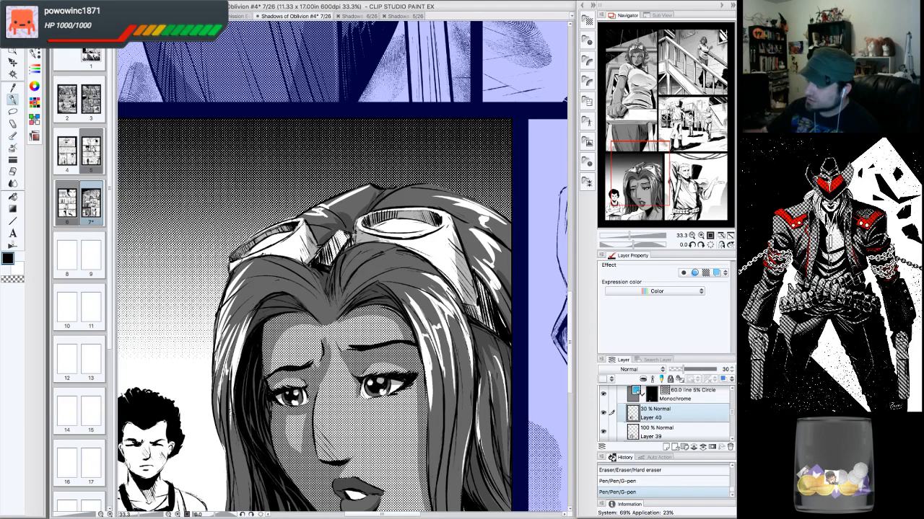
- Touch up the shading along the right edge of the woman's face and hair with G-pen strokes and eraser corrections
{"action": "left_click_drag", "start_coordinate": [354, 232], "coordinate": [352, 241]}
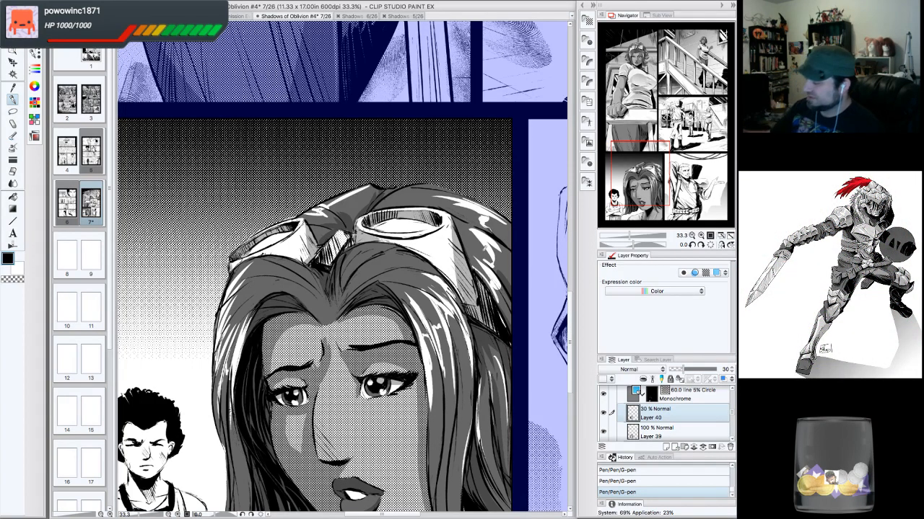
{"action": "key", "text": "super+minus"}
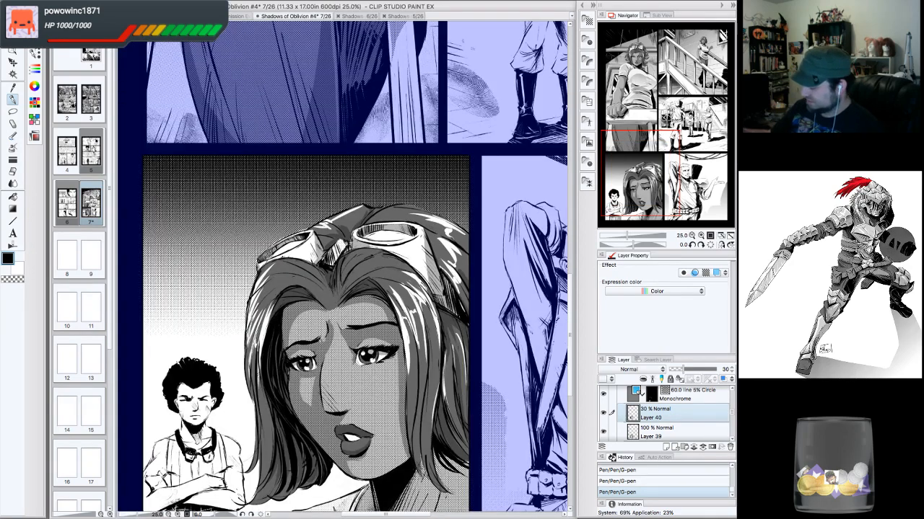
{"action": "left_click_drag", "start_coordinate": [433, 311], "coordinate": [424, 189]}
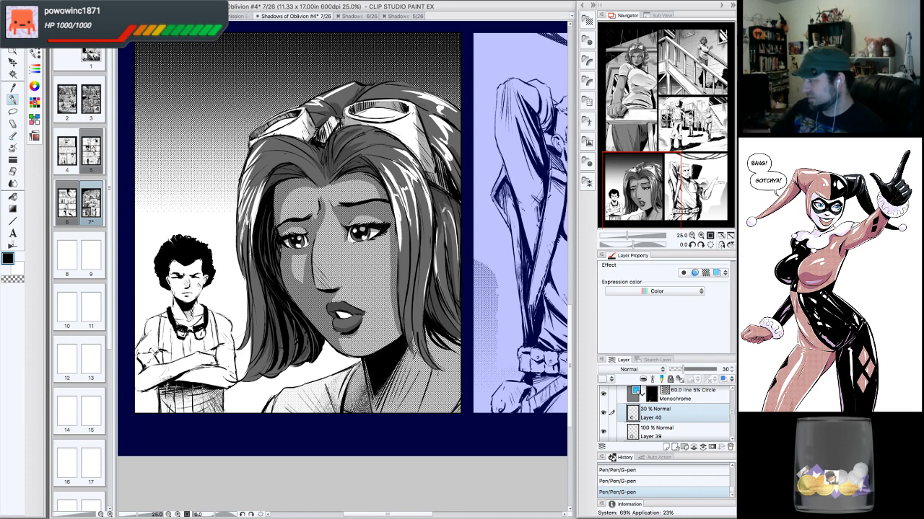
{"action": "left_click_drag", "start_coordinate": [440, 226], "coordinate": [437, 292]}
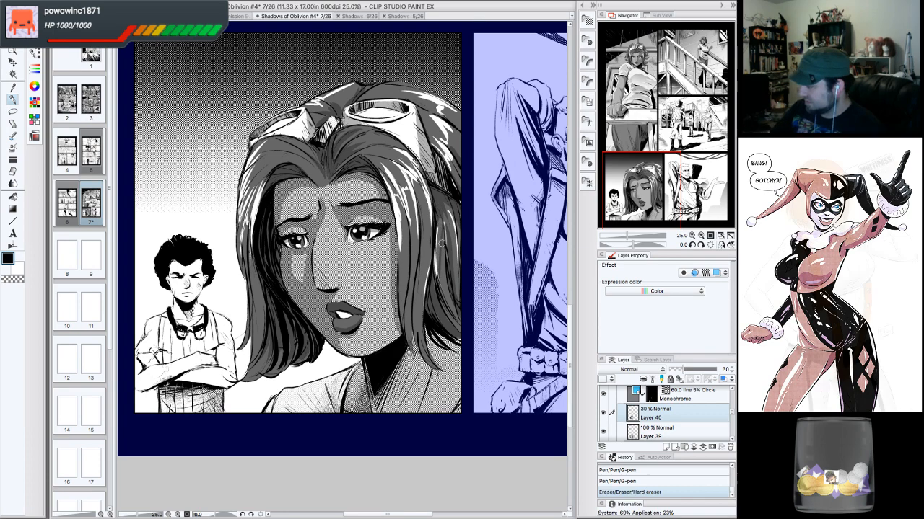
{"action": "left_click_drag", "start_coordinate": [440, 211], "coordinate": [441, 269]}
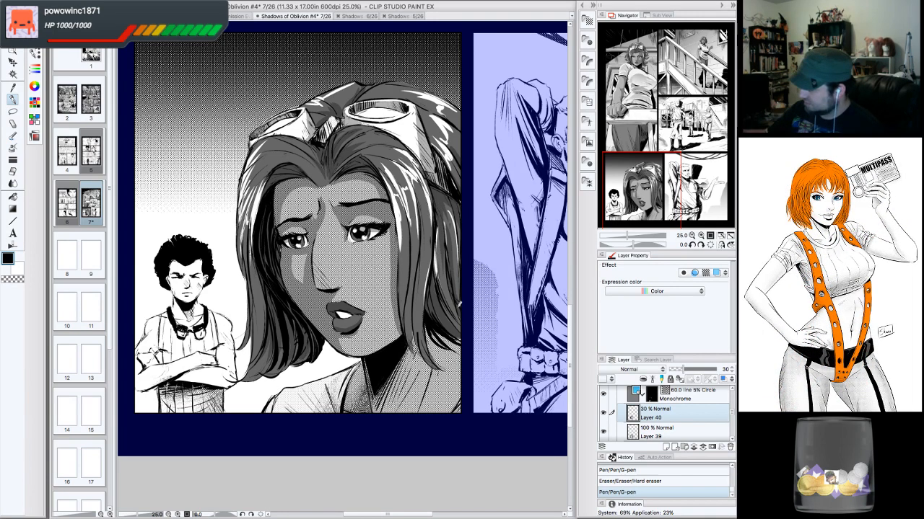
{"action": "left_click_drag", "start_coordinate": [464, 307], "coordinate": [468, 289]}
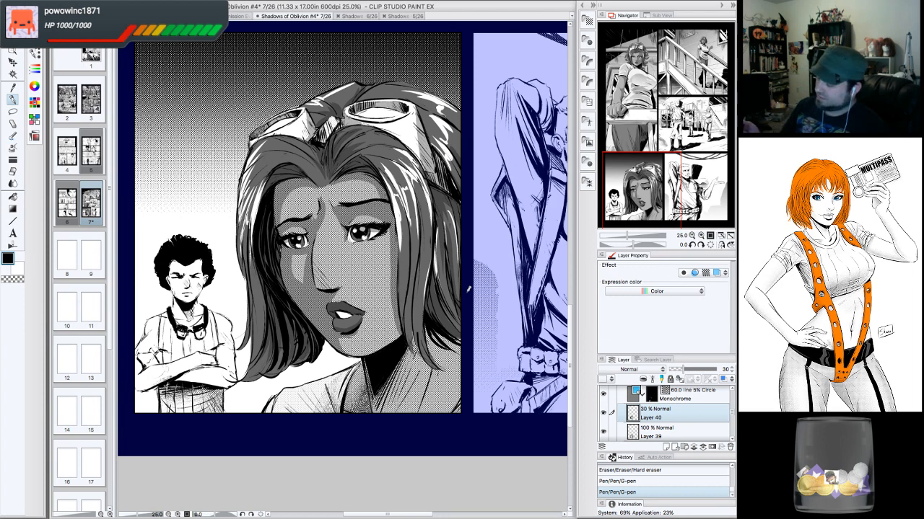
- Shade beside the woman's mouth and along her chin and neck with short G-pen strokes and eraser touch-ups
{"action": "left_click_drag", "start_coordinate": [335, 305], "coordinate": [340, 311]}
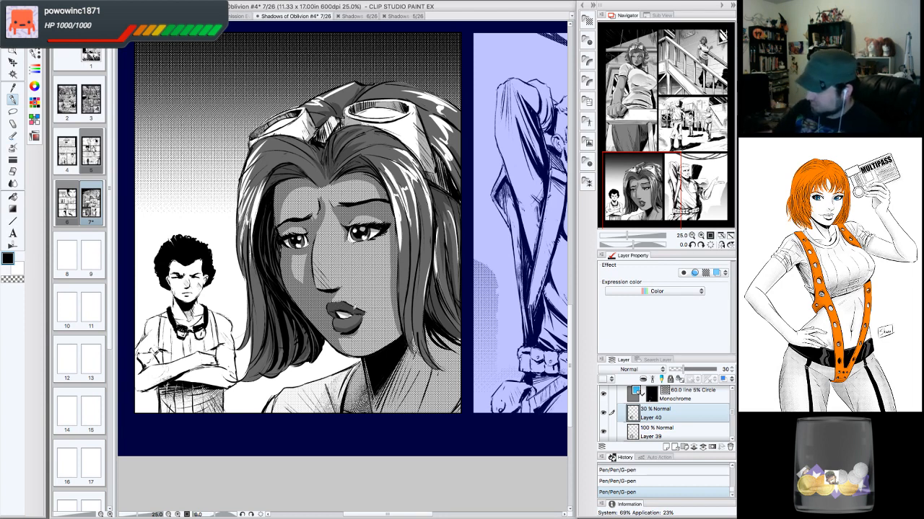
{"action": "left_click_drag", "start_coordinate": [340, 312], "coordinate": [345, 315]}
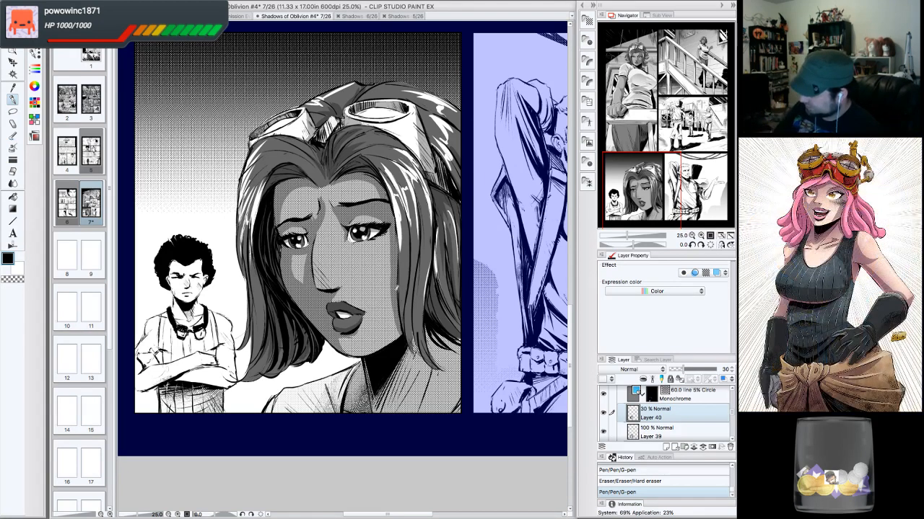
{"action": "mouse_move", "coordinate": [361, 366]}
{"action": "left_mouse_down"}
{"action": "mouse_move", "coordinate": [354, 388]}
{"action": "mouse_move", "coordinate": [368, 407]}
{"action": "mouse_move", "coordinate": [402, 368]}
{"action": "mouse_move", "coordinate": [382, 398]}
{"action": "mouse_move", "coordinate": [346, 405]}
{"action": "left_mouse_up"}
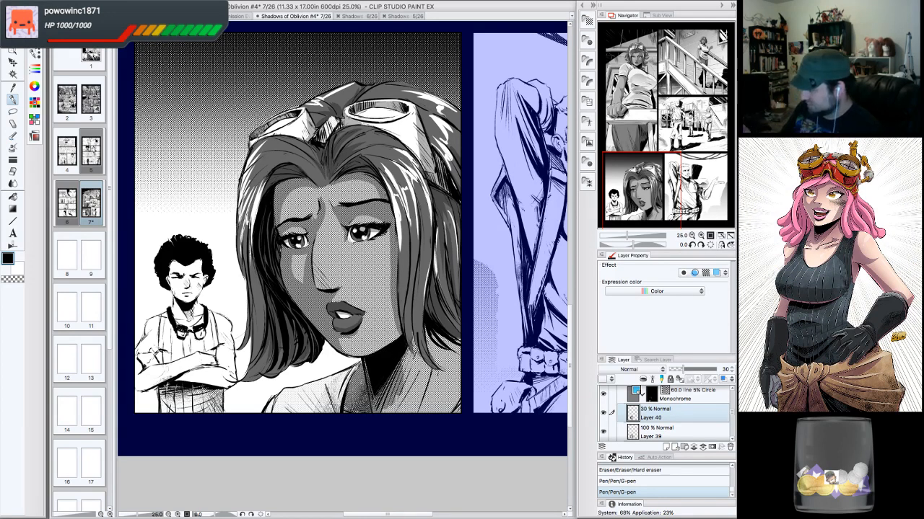
{"action": "left_click_drag", "start_coordinate": [403, 376], "coordinate": [390, 404]}
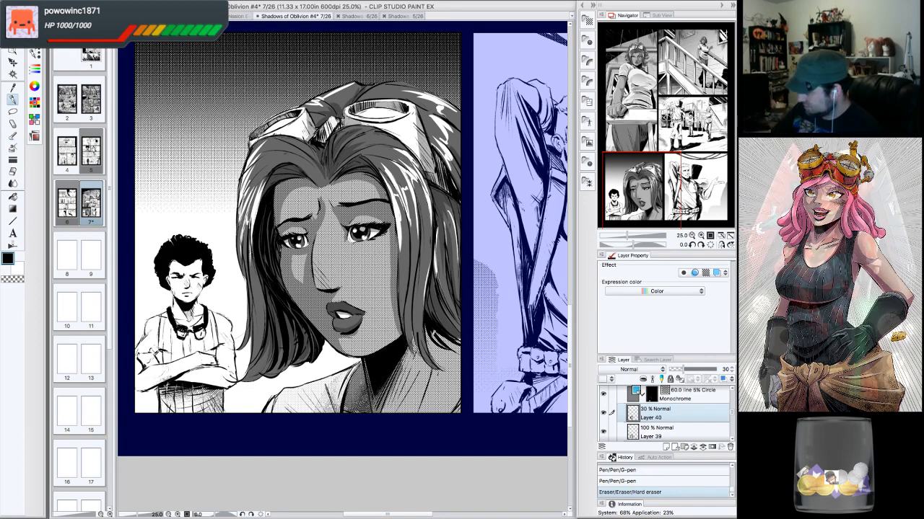
- Hatch long parallel G-pen strokes down the hair strands beside her neck on the right
{"action": "mouse_move", "coordinate": [434, 331]}
{"action": "left_mouse_down"}
{"action": "mouse_move", "coordinate": [454, 344]}
{"action": "mouse_move", "coordinate": [445, 368]}
{"action": "left_mouse_up"}
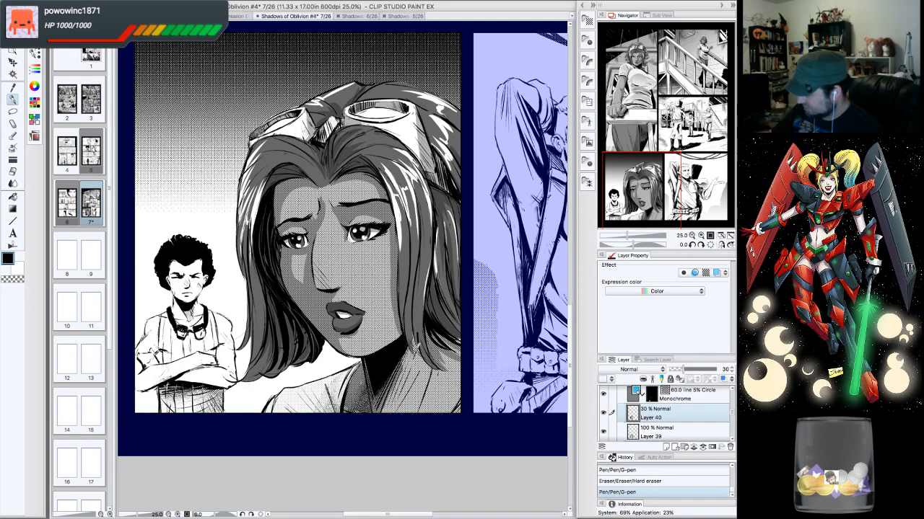
{"action": "left_click_drag", "start_coordinate": [413, 335], "coordinate": [422, 367]}
{"action": "left_click_drag", "start_coordinate": [425, 253], "coordinate": [415, 336]}
{"action": "left_click_drag", "start_coordinate": [420, 238], "coordinate": [405, 322]}
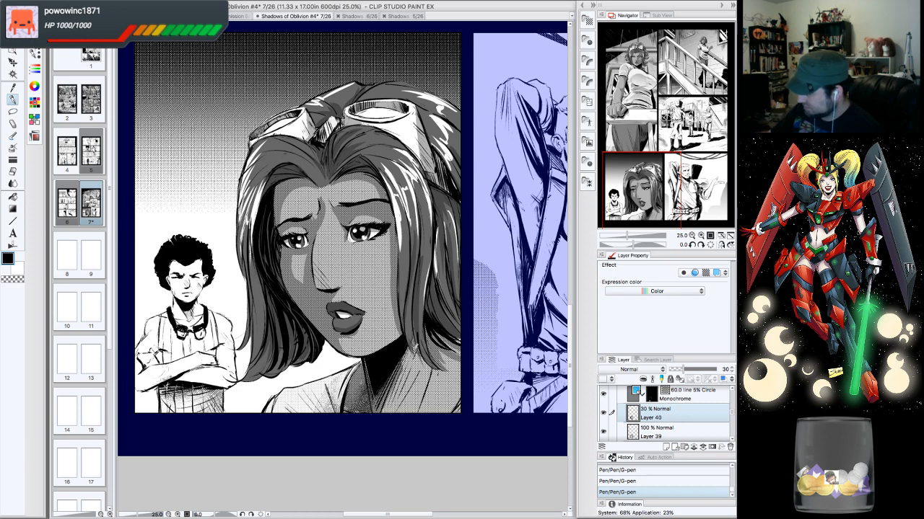
{"action": "left_click_drag", "start_coordinate": [413, 232], "coordinate": [402, 319]}
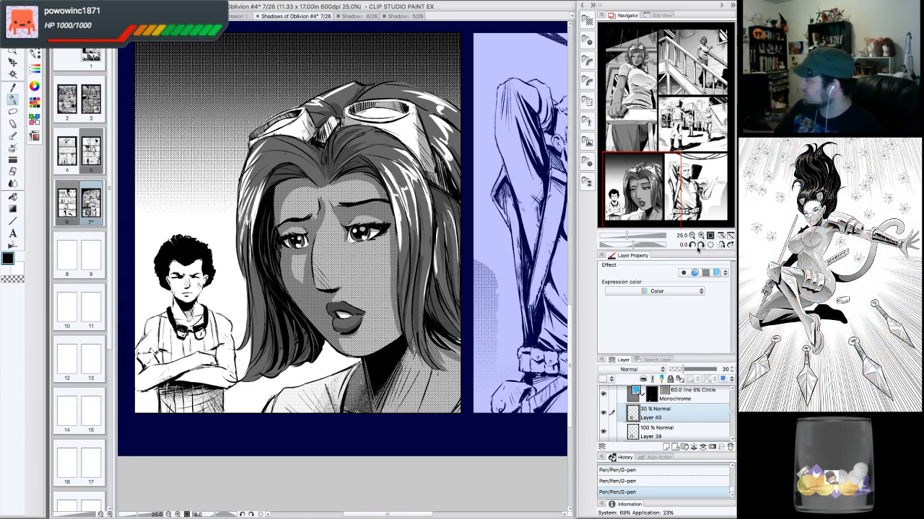
- Add small G-pen strokes and eraser touches along the woman's neck and collar beneath her chin
{"action": "left_click", "coordinate": [692, 236]}
{"action": "left_click_drag", "start_coordinate": [360, 246], "coordinate": [348, 253]}
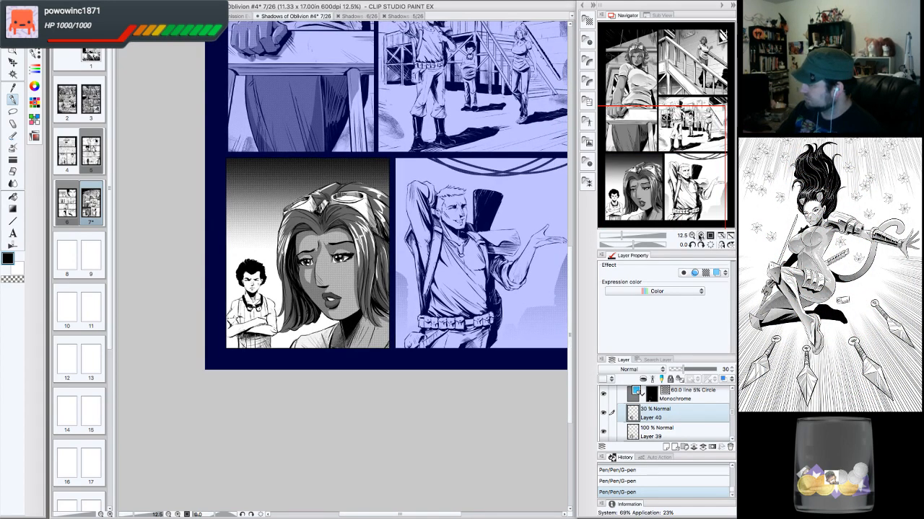
{"action": "left_click", "coordinate": [700, 236]}
{"action": "left_click_drag", "start_coordinate": [702, 121], "coordinate": [632, 201]}
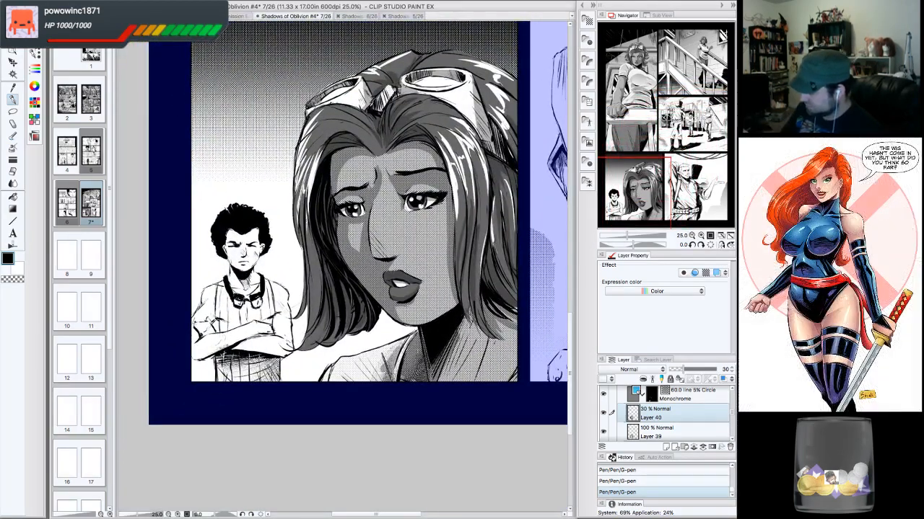
{"action": "left_click", "coordinate": [692, 246]}
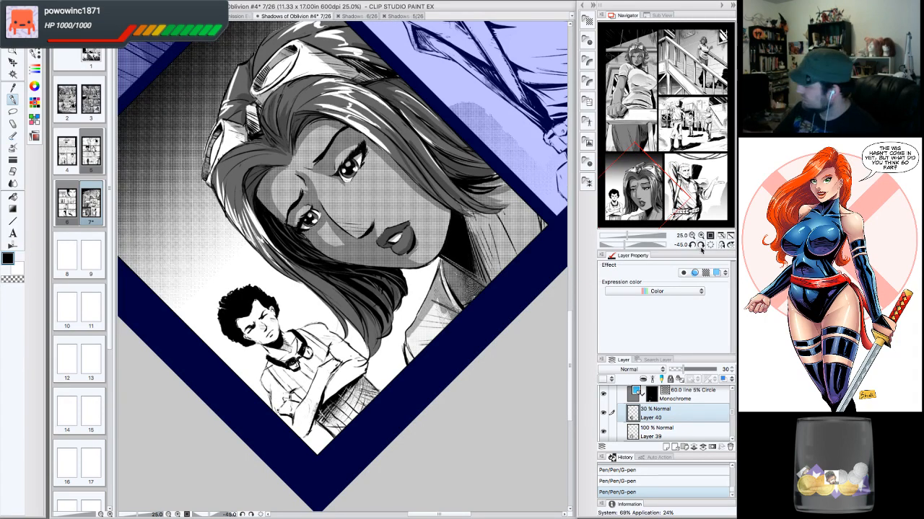
{"action": "left_click", "coordinate": [700, 246]}
{"action": "left_click", "coordinate": [700, 246]}
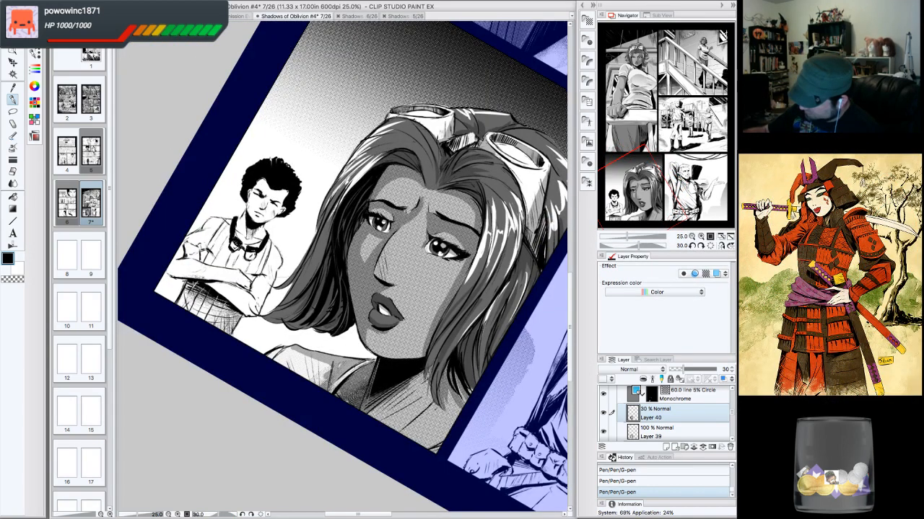
{"action": "mouse_move", "coordinate": [313, 359]}
{"action": "left_mouse_down"}
{"action": "mouse_move", "coordinate": [335, 371]}
{"action": "mouse_move", "coordinate": [316, 362]}
{"action": "mouse_move", "coordinate": [320, 384]}
{"action": "left_mouse_up"}
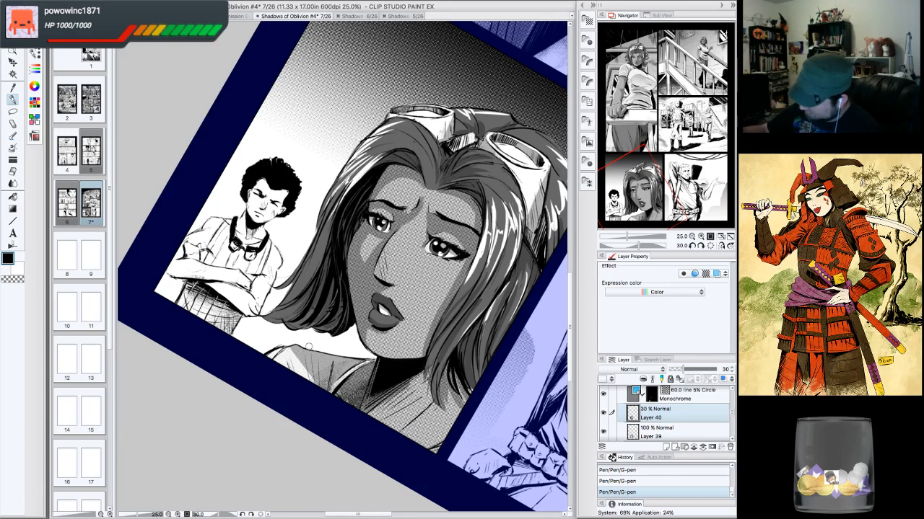
{"action": "left_click_drag", "start_coordinate": [311, 335], "coordinate": [305, 329]}
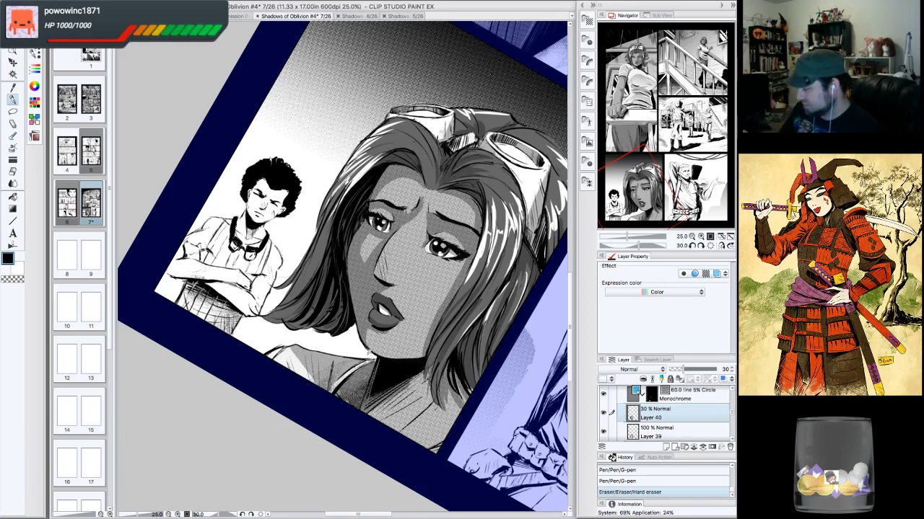
{"action": "left_click_drag", "start_coordinate": [332, 381], "coordinate": [339, 393]}
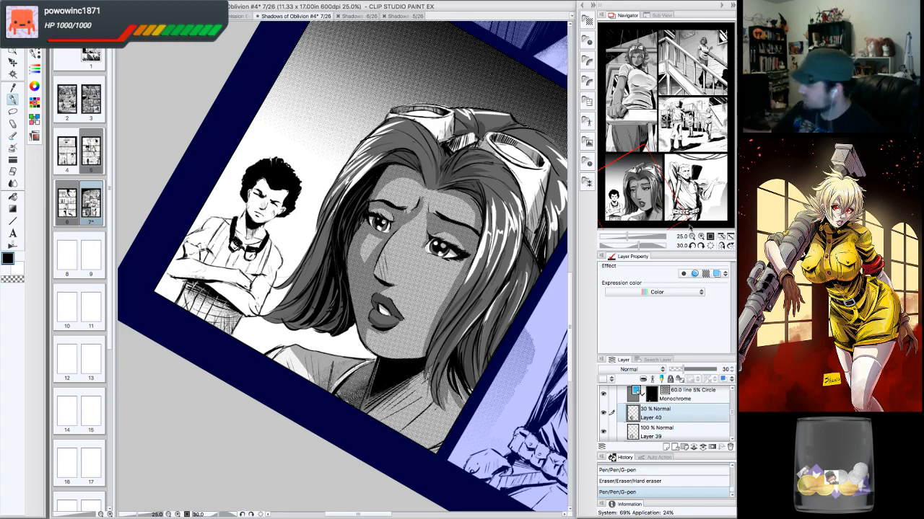
{"action": "left_click", "coordinate": [709, 245]}
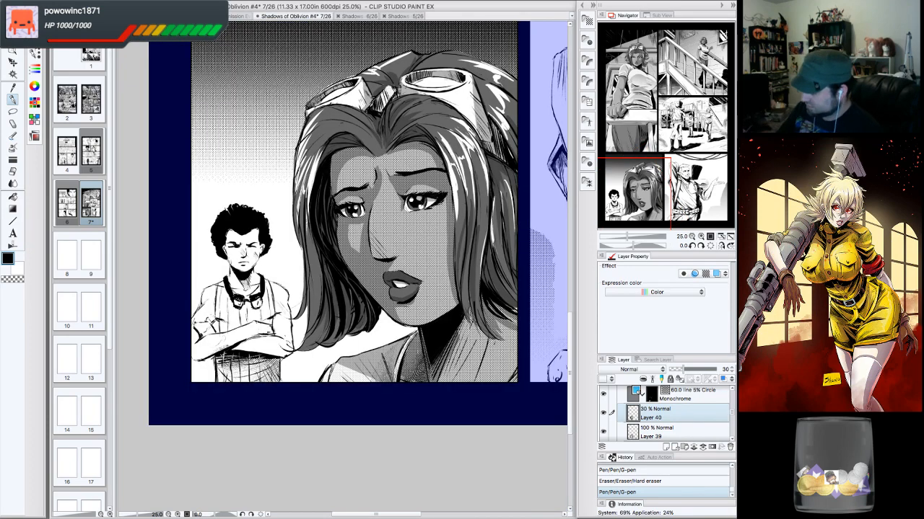
- Hatch the shadowed neck area under her hair on the right with diagonal G-pen and eraser strokes
{"action": "left_click_drag", "start_coordinate": [332, 361], "coordinate": [335, 368]}
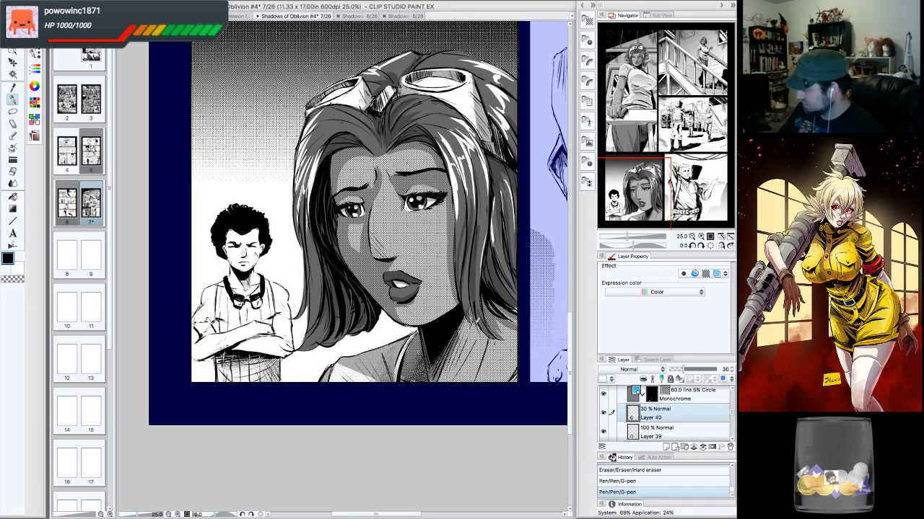
{"action": "left_click_drag", "start_coordinate": [483, 316], "coordinate": [468, 381]}
{"action": "left_click_drag", "start_coordinate": [485, 326], "coordinate": [476, 383]}
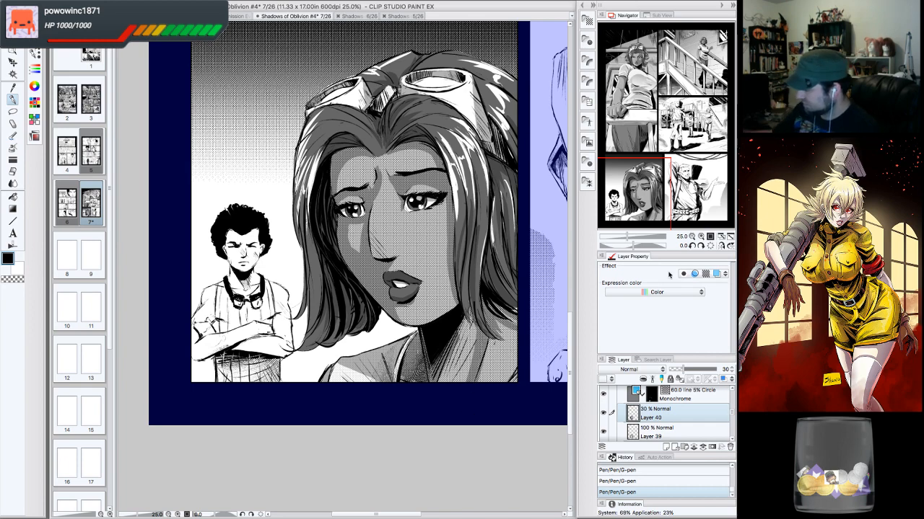
{"action": "left_click_drag", "start_coordinate": [484, 315], "coordinate": [476, 330]}
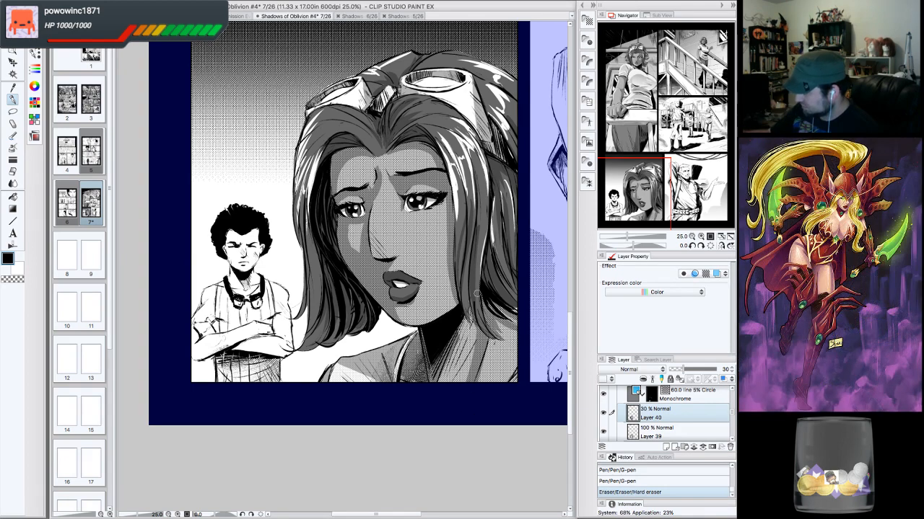
{"action": "left_click_drag", "start_coordinate": [480, 300], "coordinate": [457, 390]}
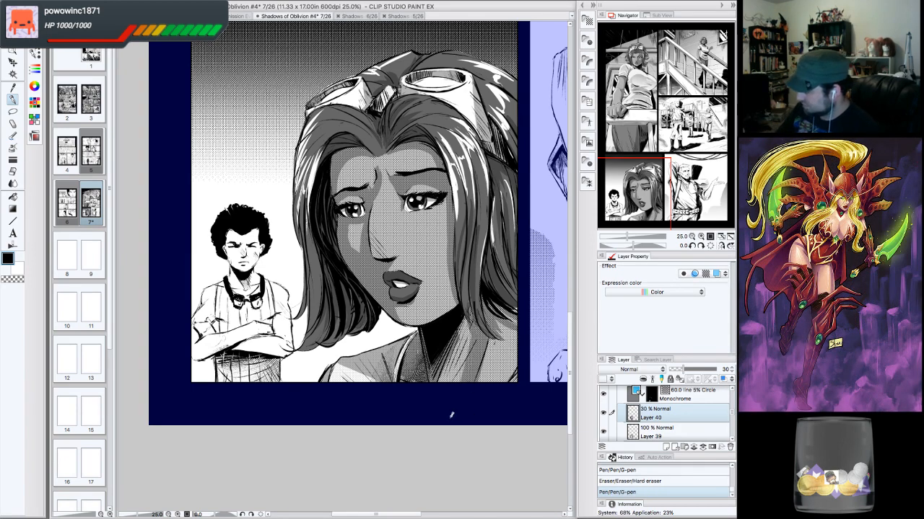
{"action": "mouse_move", "coordinate": [477, 316]}
{"action": "left_mouse_down"}
{"action": "mouse_move", "coordinate": [458, 381]}
{"action": "mouse_move", "coordinate": [489, 356]}
{"action": "left_mouse_up"}
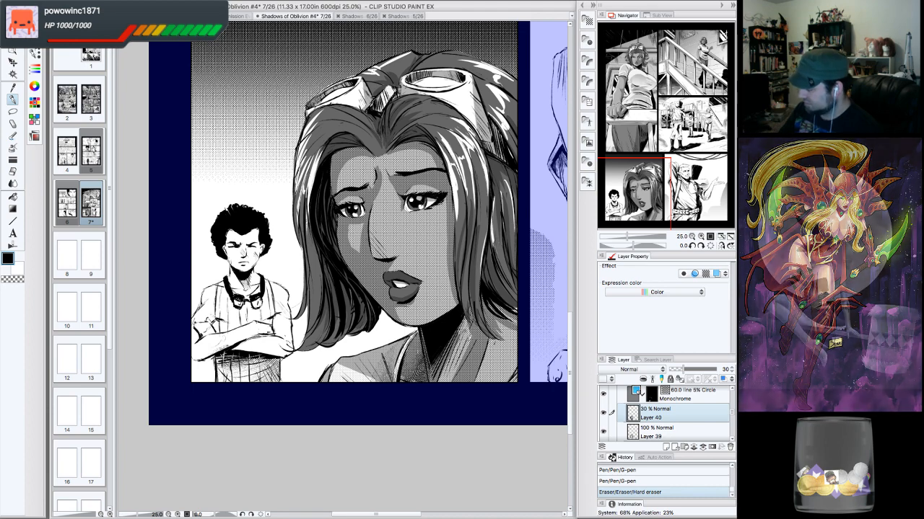
{"action": "left_click_drag", "start_coordinate": [470, 321], "coordinate": [442, 389]}
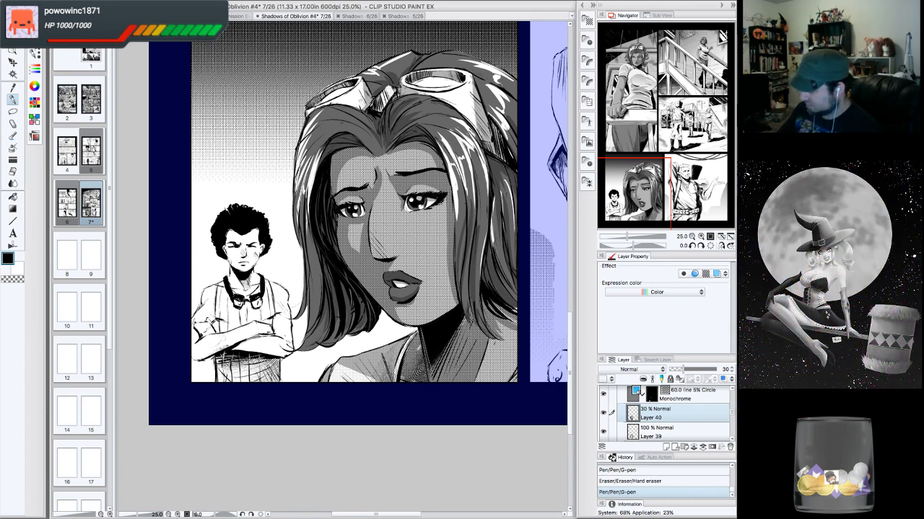
{"action": "left_click_drag", "start_coordinate": [449, 353], "coordinate": [443, 372]}
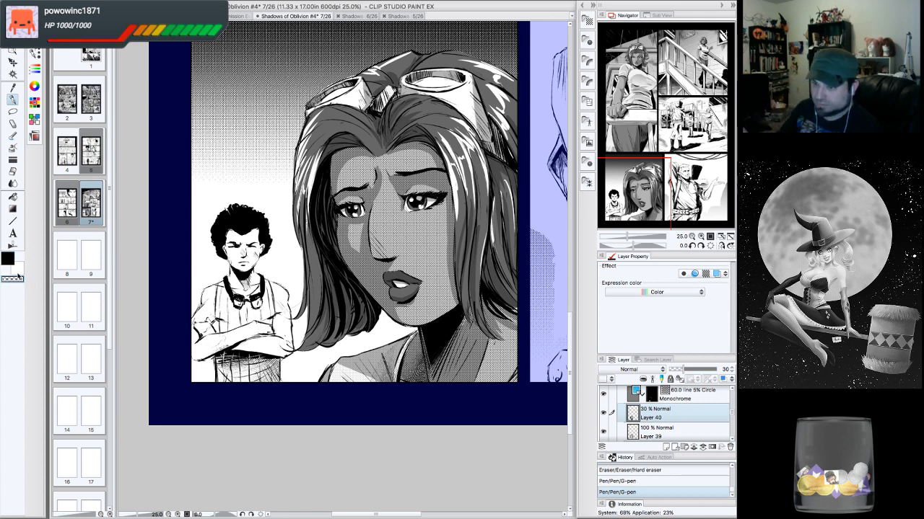
{"action": "left_click_drag", "start_coordinate": [485, 334], "coordinate": [469, 381]}
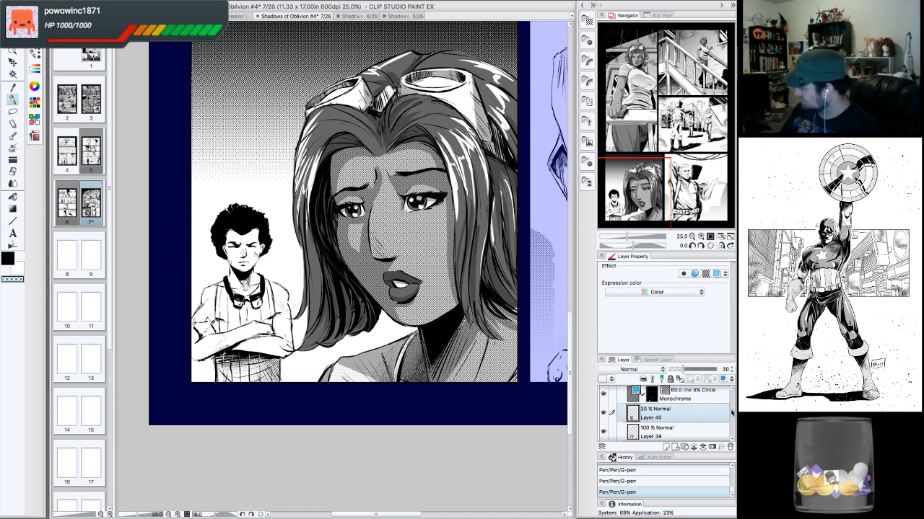
- Toggle the visibility of Layer 12 and Layer 39 off and on to compare the shading
{"action": "left_click_drag", "start_coordinate": [731, 413], "coordinate": [731, 409]}
{"action": "left_click", "coordinate": [692, 407]}
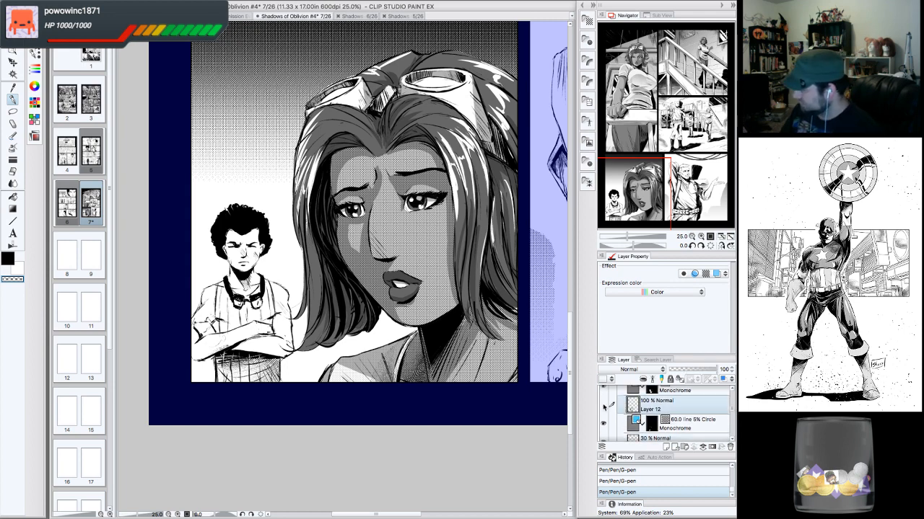
{"action": "left_click", "coordinate": [603, 408]}
{"action": "left_click", "coordinate": [603, 407]}
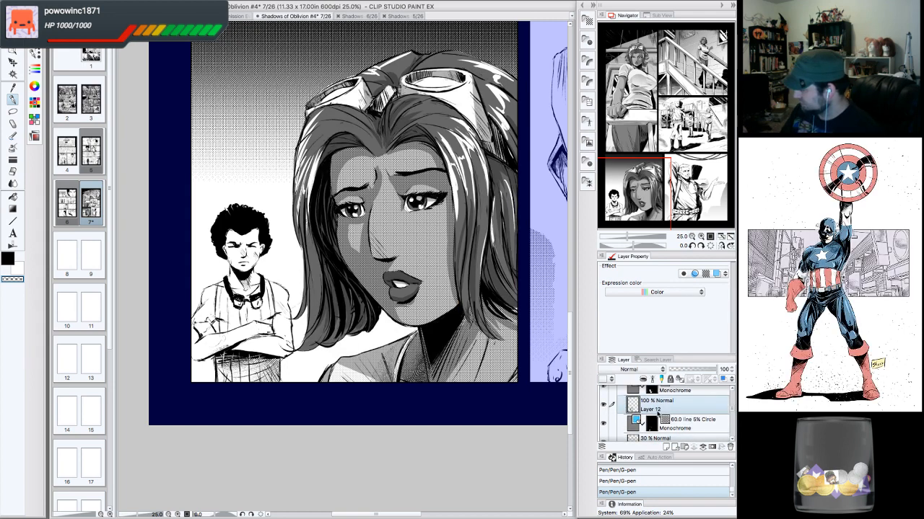
{"action": "left_click_drag", "start_coordinate": [731, 409], "coordinate": [732, 414]}
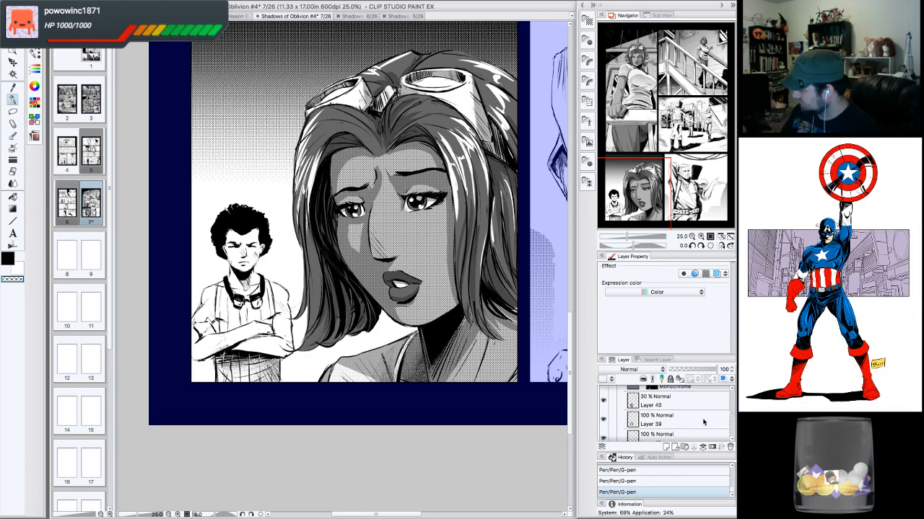
{"action": "left_click", "coordinate": [694, 421]}
{"action": "left_click", "coordinate": [604, 419]}
{"action": "left_click", "coordinate": [604, 419]}
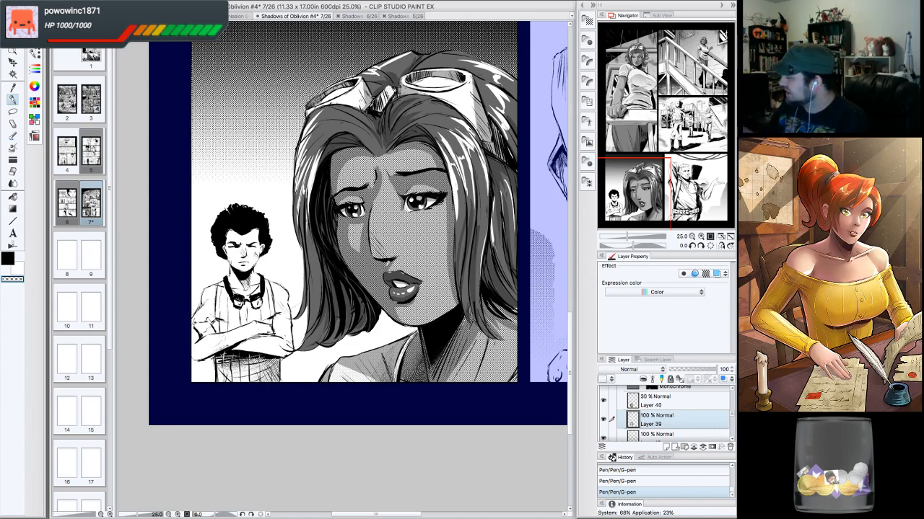
{"action": "left_click", "coordinate": [700, 237]}
{"action": "left_click", "coordinate": [699, 237]}
{"action": "left_click", "coordinate": [701, 246]}
{"action": "left_click", "coordinate": [701, 246]}
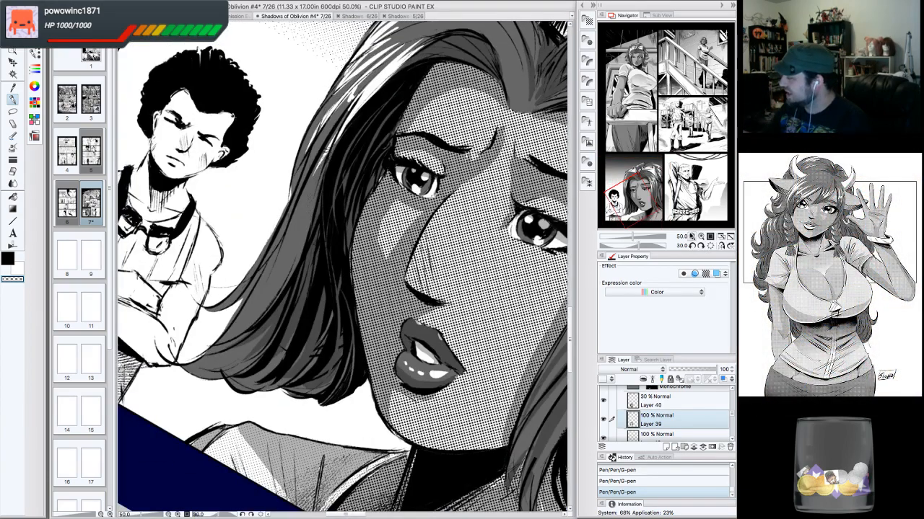
{"action": "left_click", "coordinate": [691, 237]}
{"action": "left_click_drag", "start_coordinate": [644, 186], "coordinate": [654, 185]}
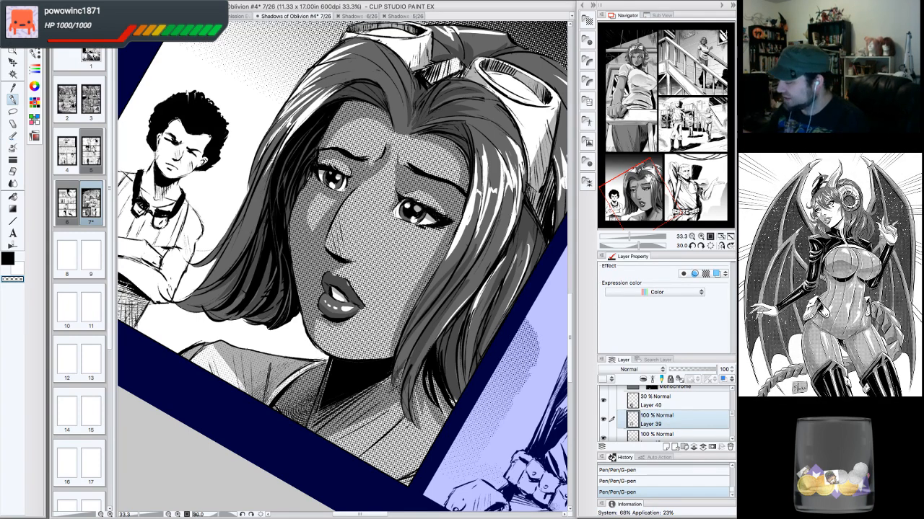
- Undo the last two G-pen strokes on the woman's face
{"action": "left_click_drag", "start_coordinate": [375, 238], "coordinate": [360, 258]}
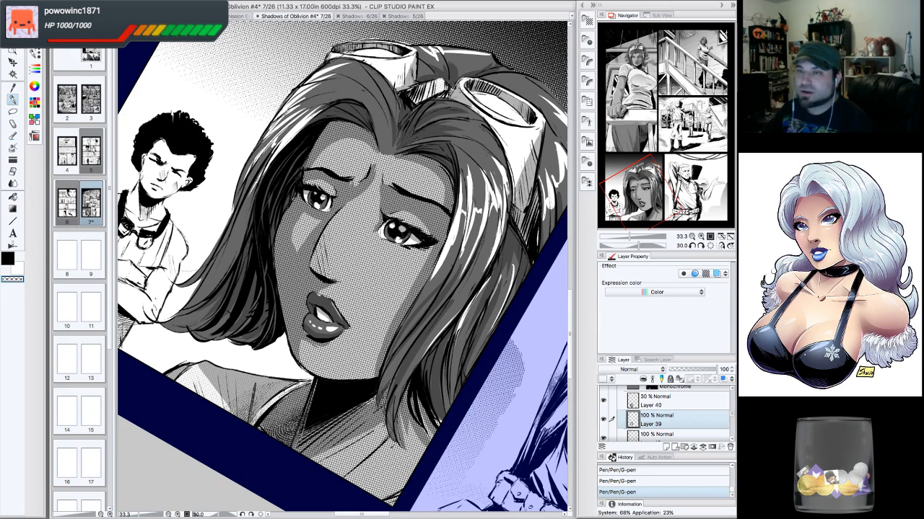
{"action": "left_click_drag", "start_coordinate": [206, 300], "coordinate": [260, 261]}
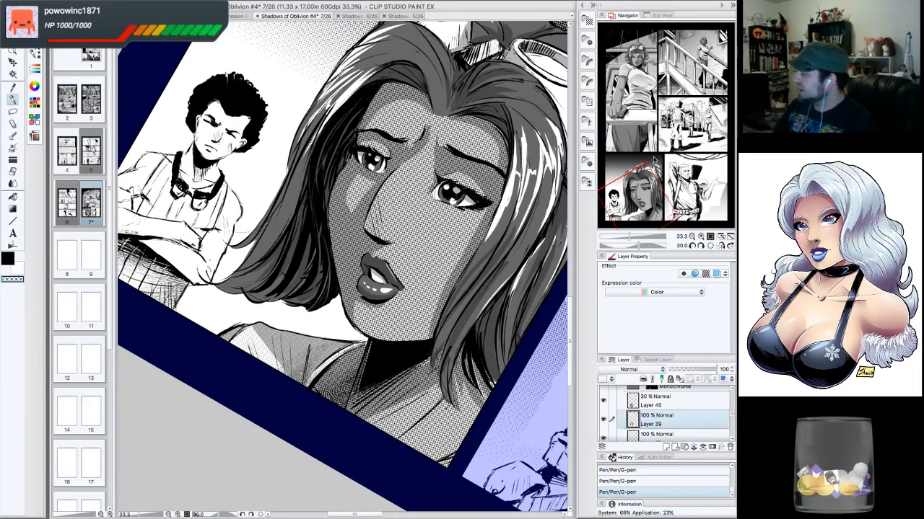
{"action": "left_click", "coordinate": [692, 246]}
{"action": "left_click", "coordinate": [692, 246]}
{"action": "left_click", "coordinate": [692, 246]}
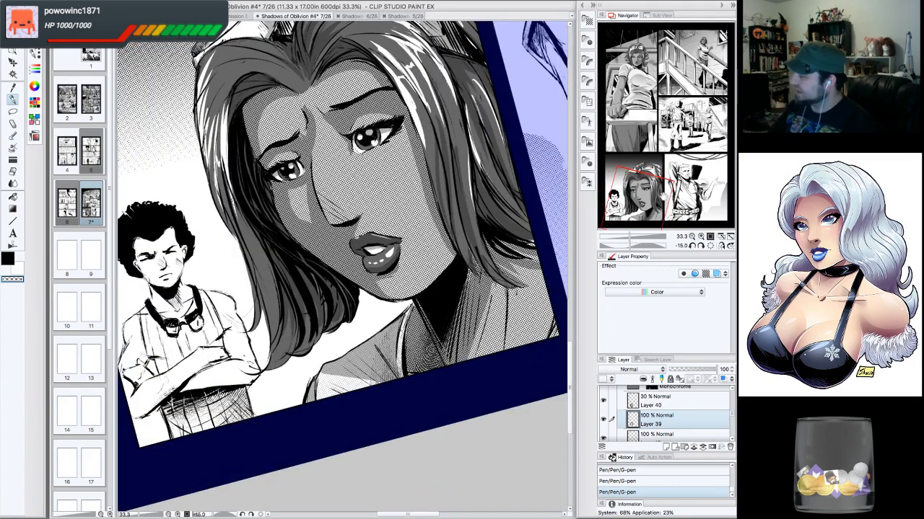
{"action": "left_click_drag", "start_coordinate": [664, 195], "coordinate": [659, 180]}
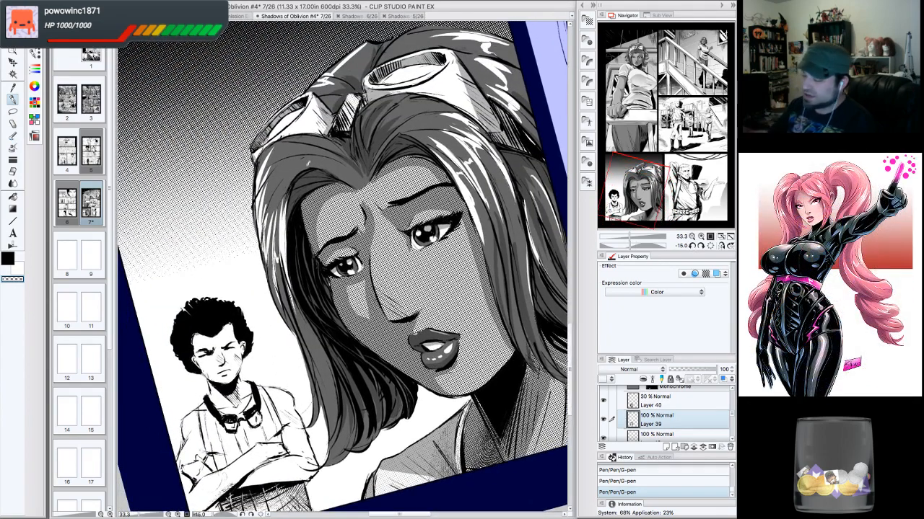
{"action": "left_click", "coordinate": [8, 258]}
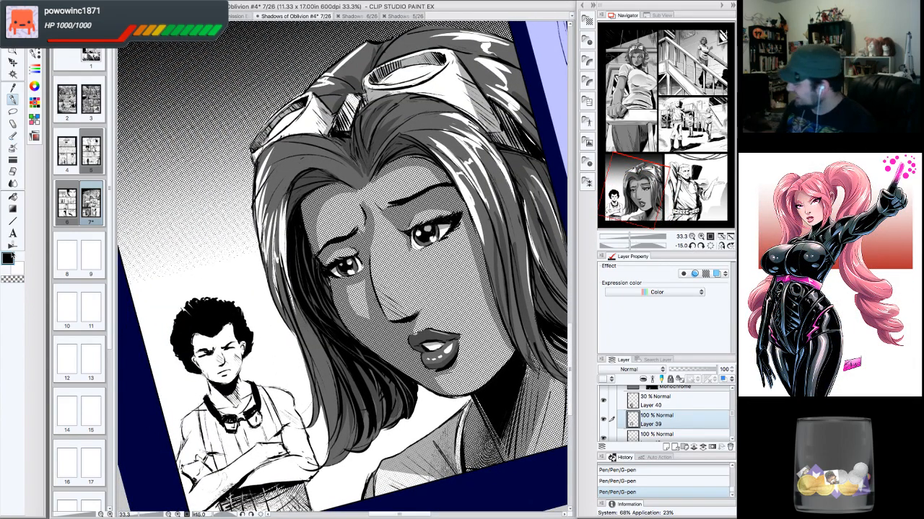
{"action": "left_click", "coordinate": [667, 401]}
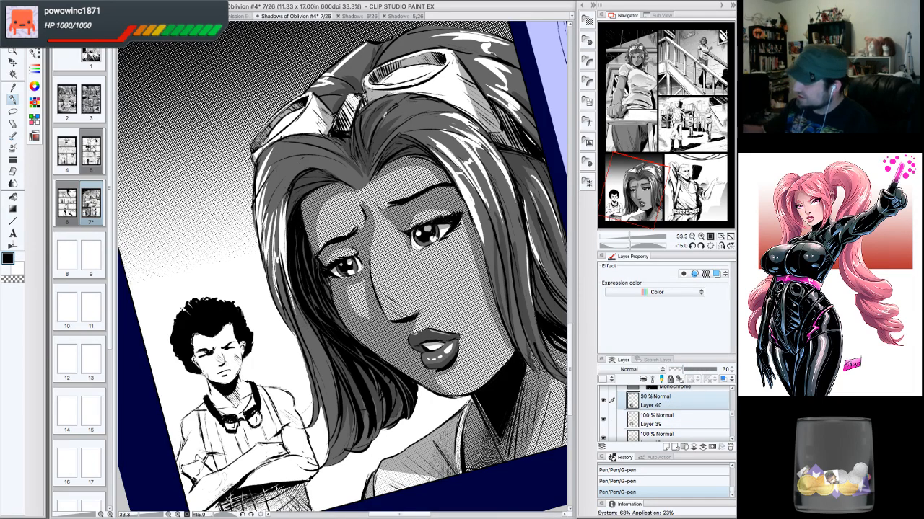
{"action": "left_click", "coordinate": [700, 246]}
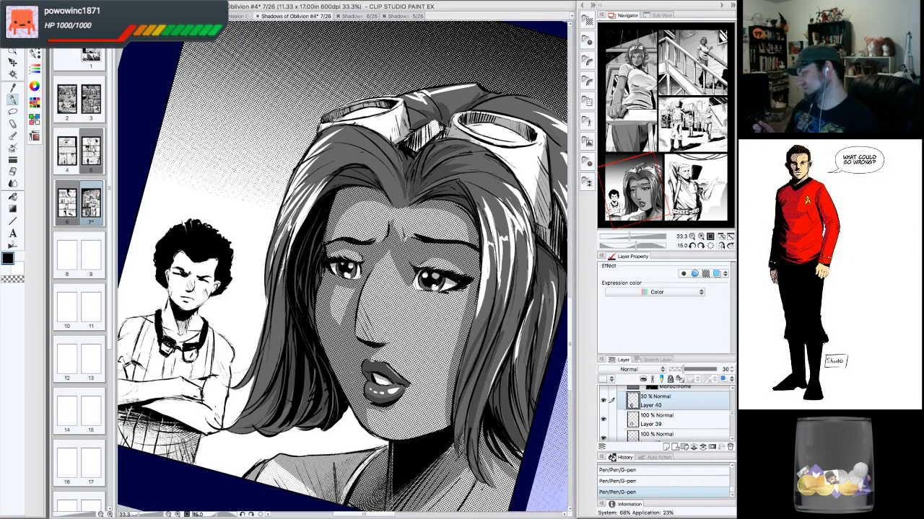
{"action": "key", "text": "ctrl+z"}
{"action": "key", "text": "ctrl+z"}
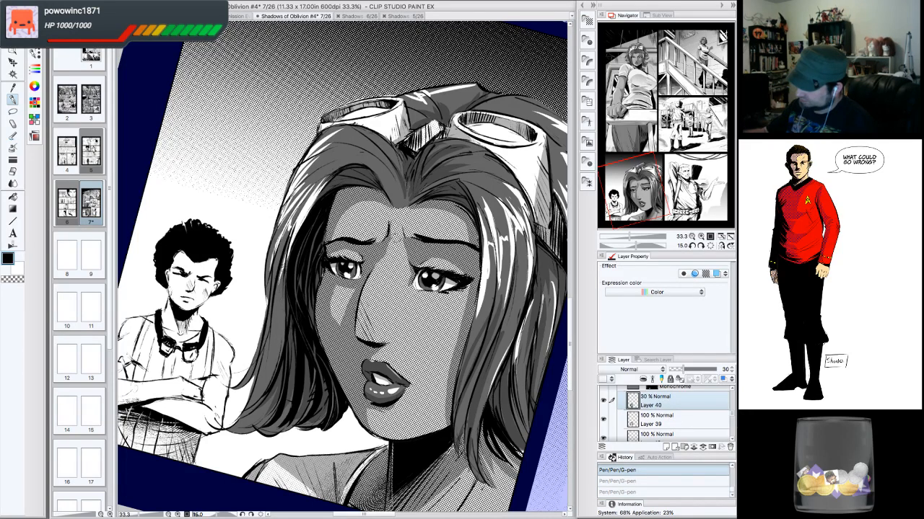
- Erase two small touches on Layer 40 beside the woman's nose with the hard eraser
{"action": "left_click_drag", "start_coordinate": [382, 268], "coordinate": [384, 253]}
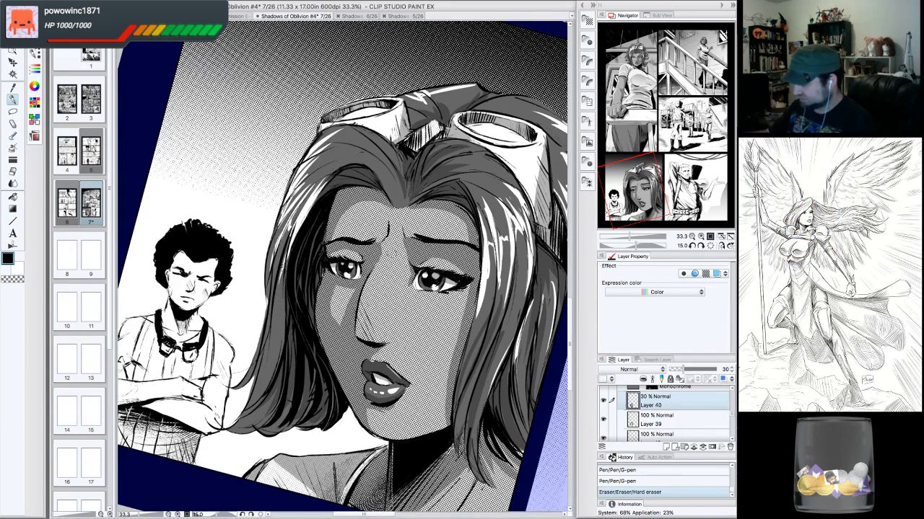
{"action": "left_click_drag", "start_coordinate": [381, 266], "coordinate": [386, 264]}
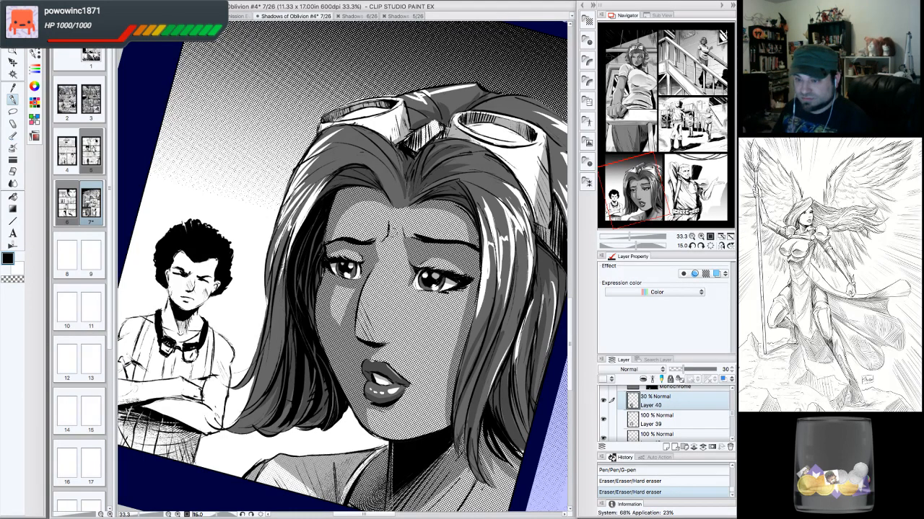
- Save the Shadows of Oblivion #4 comic file
{"action": "left_click", "coordinate": [710, 246]}
{"action": "left_click", "coordinate": [692, 237]}
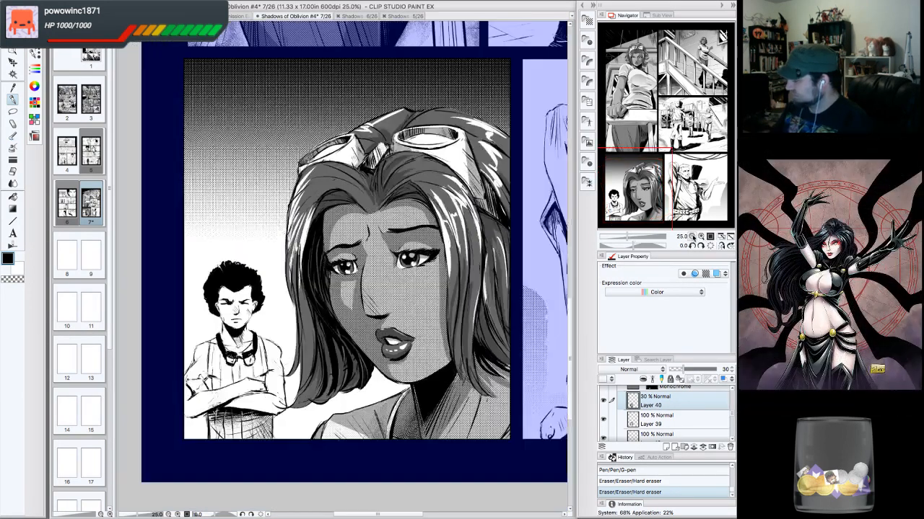
{"action": "left_click_drag", "start_coordinate": [673, 148], "coordinate": [640, 194]}
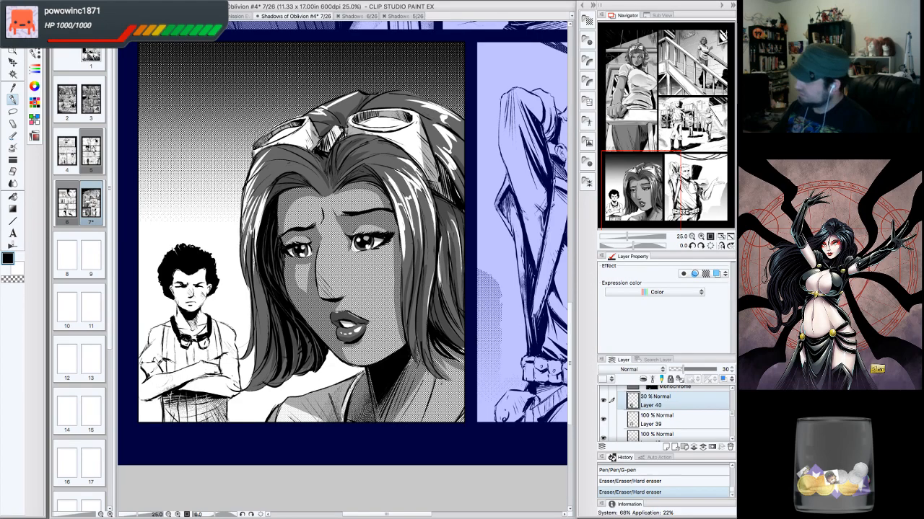
{"action": "left_click_drag", "start_coordinate": [343, 253], "coordinate": [337, 228]}
{"action": "left_click_drag", "start_coordinate": [675, 180], "coordinate": [674, 175]}
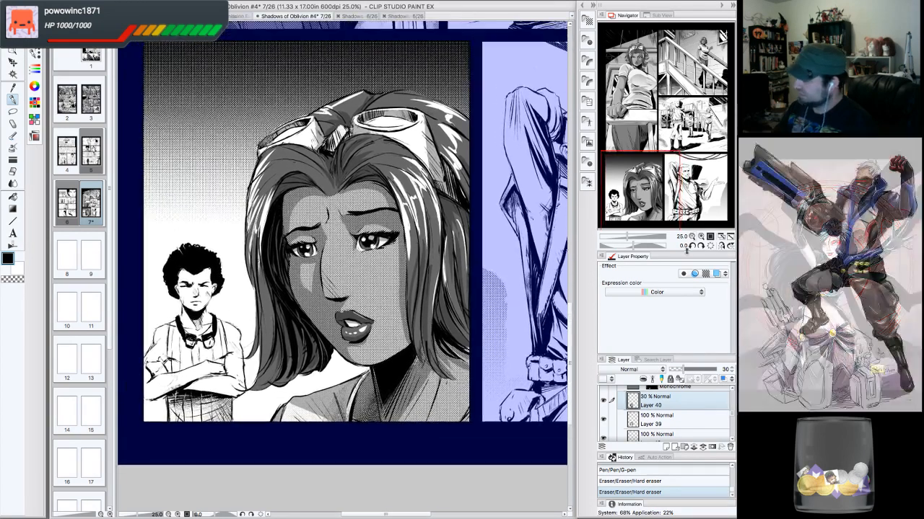
{"action": "left_click", "coordinate": [692, 236]}
{"action": "left_click_drag", "start_coordinate": [343, 242], "coordinate": [327, 289]}
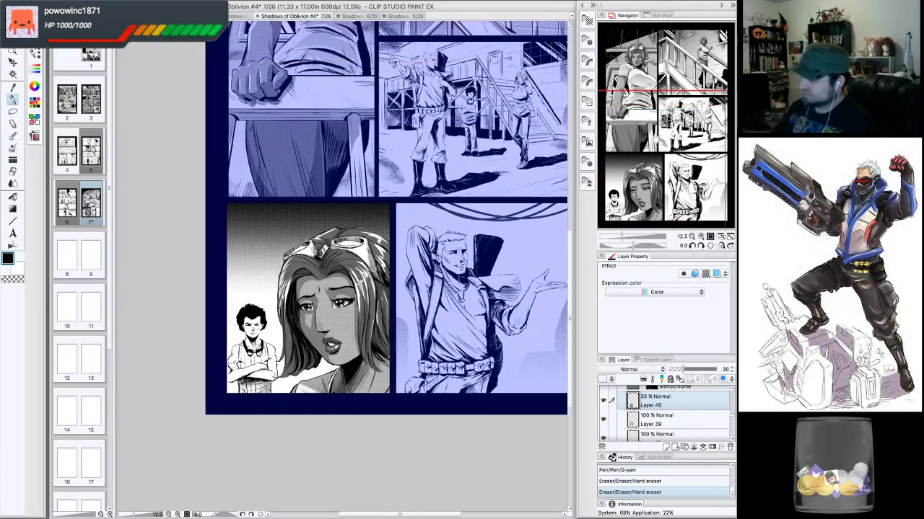
{"action": "left_click", "coordinate": [100, 2]}
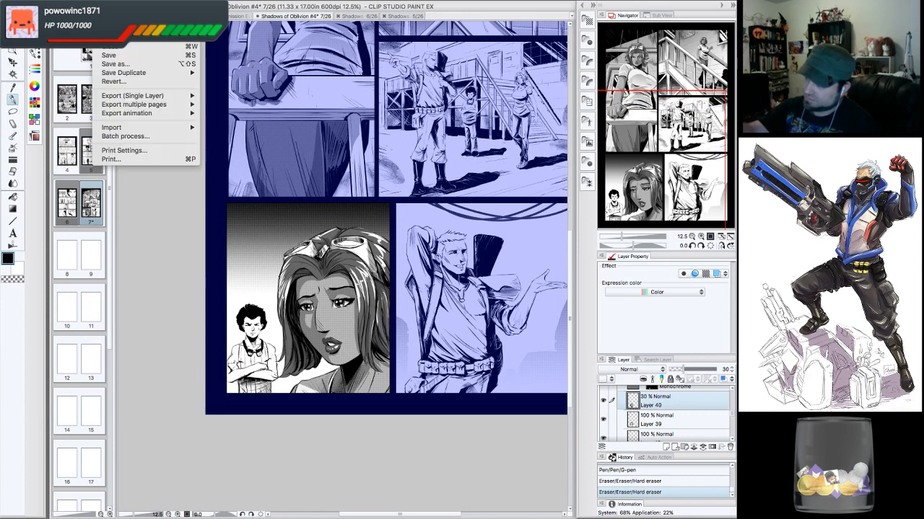
{"action": "left_click", "coordinate": [117, 57]}
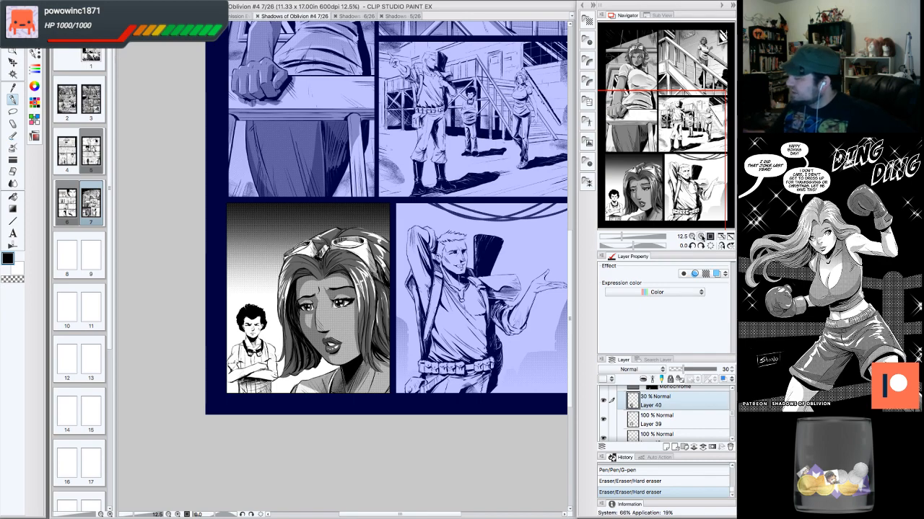
- Lasso-select an area along the boy's crossed arms in the lower-left panel
{"action": "key", "text": "ctrl+plus"}
{"action": "key", "text": "ctrl+plus"}
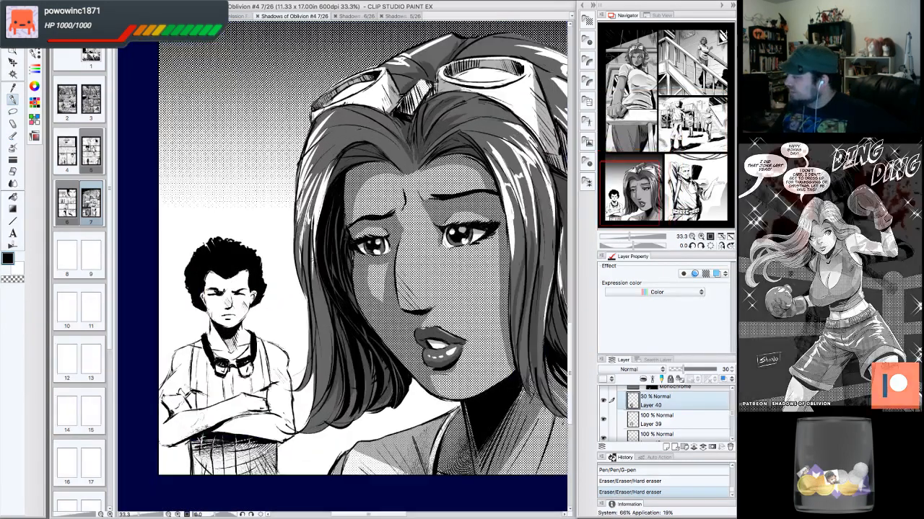
{"action": "left_click_drag", "start_coordinate": [664, 189], "coordinate": [651, 200]}
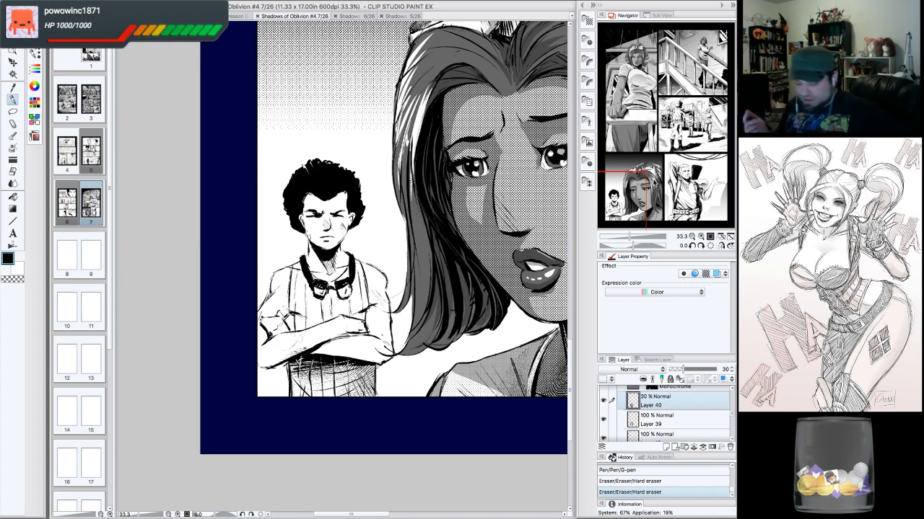
{"action": "scroll", "coordinate": [384, 253], "scroll_direction": "up", "scroll_amount": 1}
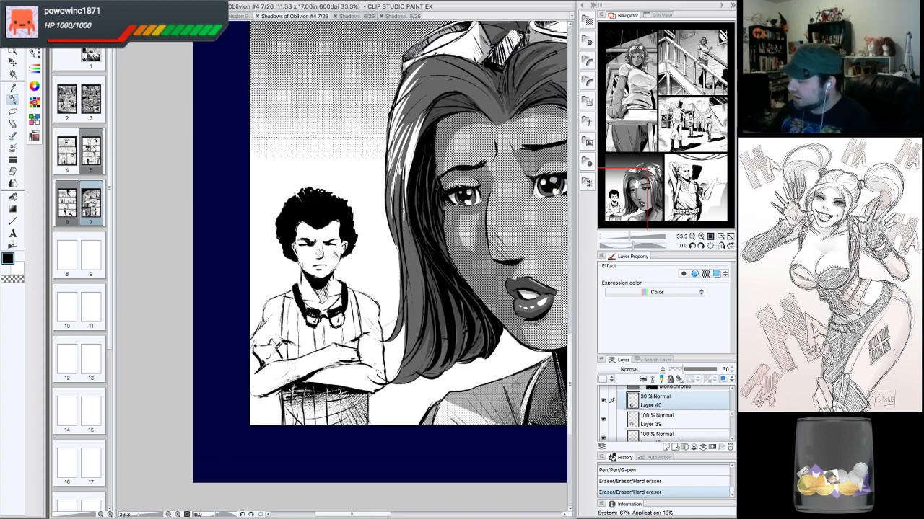
{"action": "scroll", "coordinate": [383, 252], "scroll_direction": "right", "scroll_amount": 1}
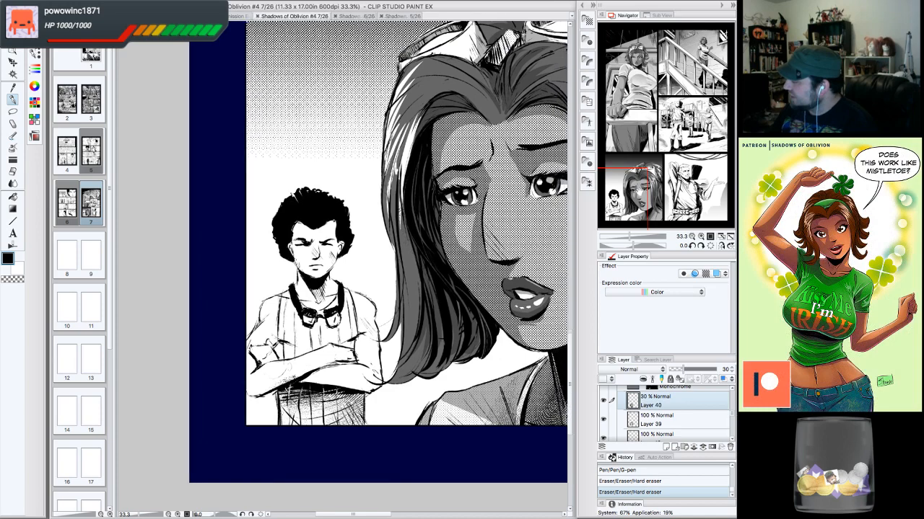
{"action": "scroll", "coordinate": [382, 253], "scroll_direction": "up", "scroll_amount": 1}
{"action": "scroll", "coordinate": [383, 253], "scroll_direction": "right", "scroll_amount": 1}
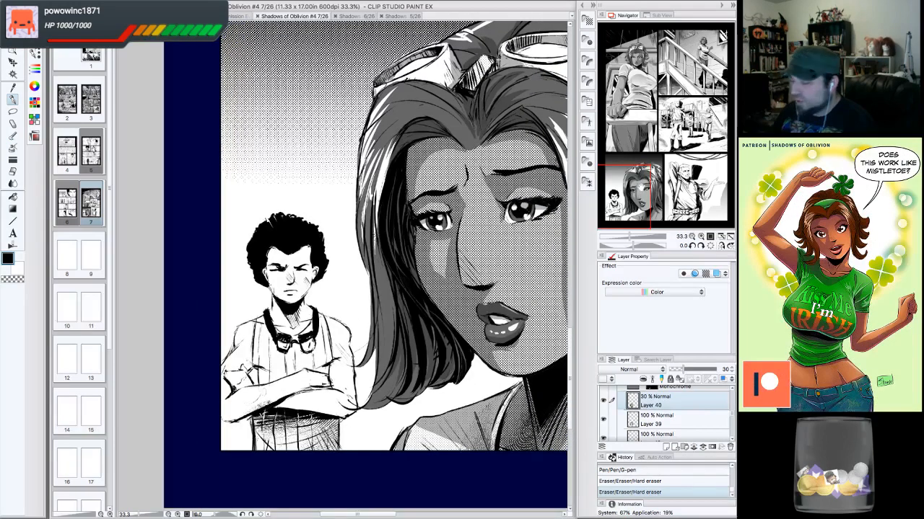
{"action": "left_click_drag", "start_coordinate": [640, 191], "coordinate": [629, 194]}
{"action": "left_click", "coordinate": [700, 237]}
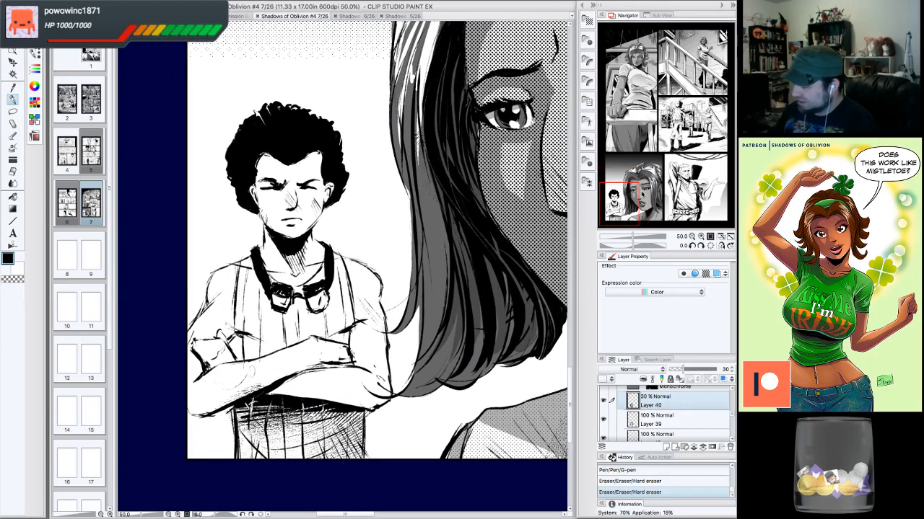
{"action": "left_click", "coordinate": [12, 112]}
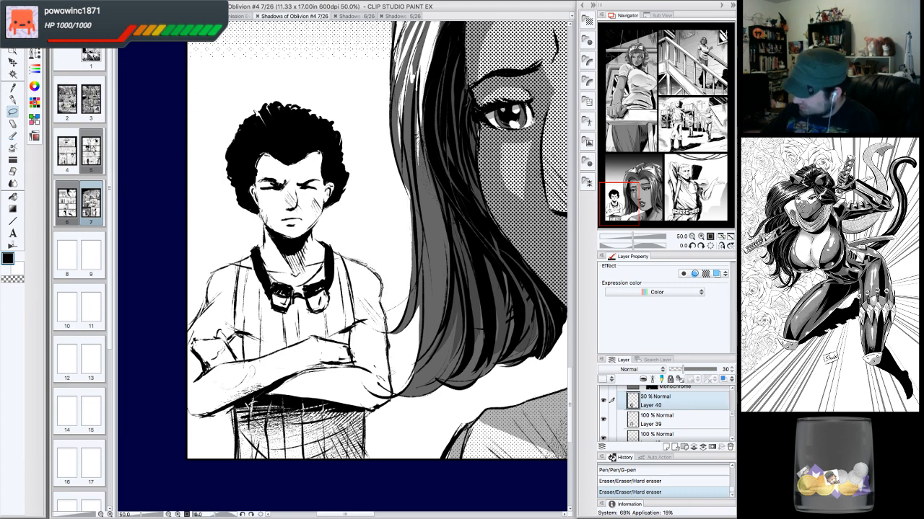
{"action": "left_click_drag", "start_coordinate": [388, 386], "coordinate": [381, 289]}
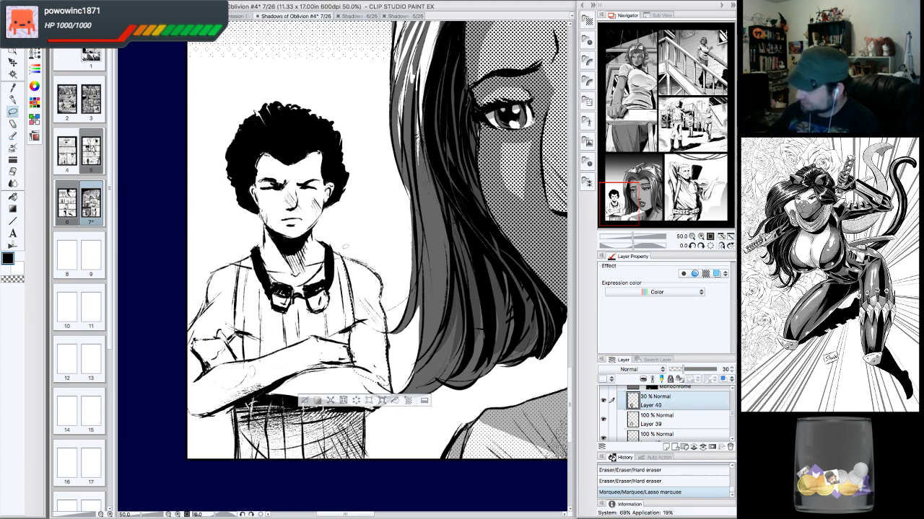
- Extend the lasso selection around the boy's left arm, shoulder and hair outline
{"action": "left_click", "coordinate": [694, 247]}
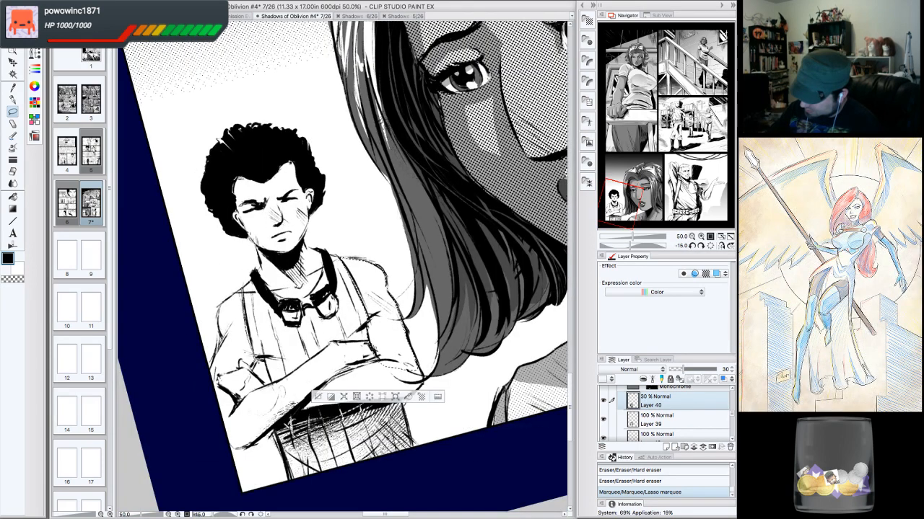
{"action": "mouse_move", "coordinate": [255, 363]}
{"action": "left_mouse_down"}
{"action": "mouse_move", "coordinate": [246, 390]}
{"action": "mouse_move", "coordinate": [231, 302]}
{"action": "left_mouse_up"}
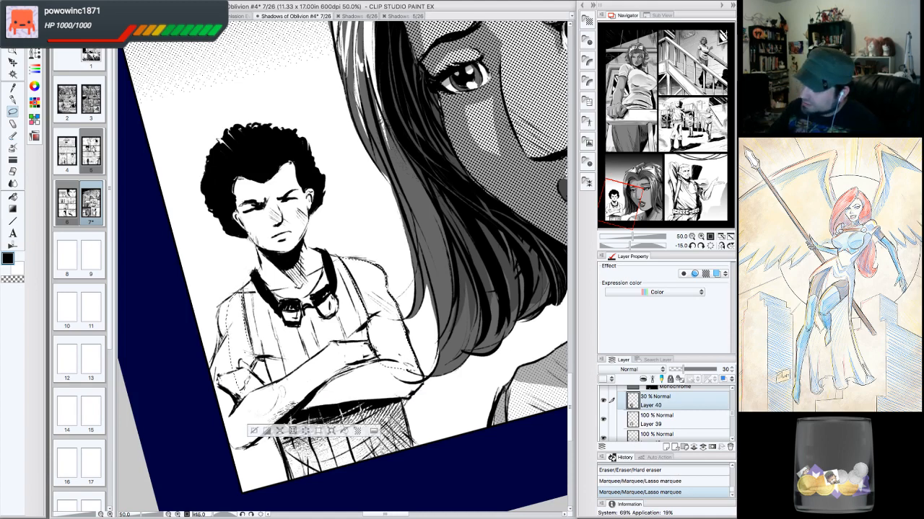
{"action": "mouse_move", "coordinate": [238, 298]}
{"action": "left_mouse_down"}
{"action": "mouse_move", "coordinate": [250, 280]}
{"action": "mouse_move", "coordinate": [218, 308]}
{"action": "mouse_move", "coordinate": [215, 354]}
{"action": "mouse_move", "coordinate": [215, 409]}
{"action": "mouse_move", "coordinate": [235, 421]}
{"action": "left_mouse_up"}
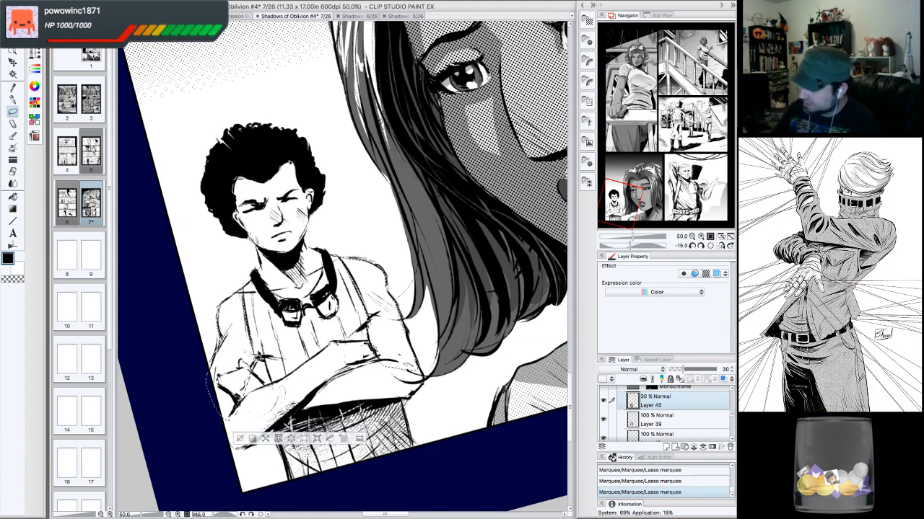
{"action": "left_click", "coordinate": [701, 246]}
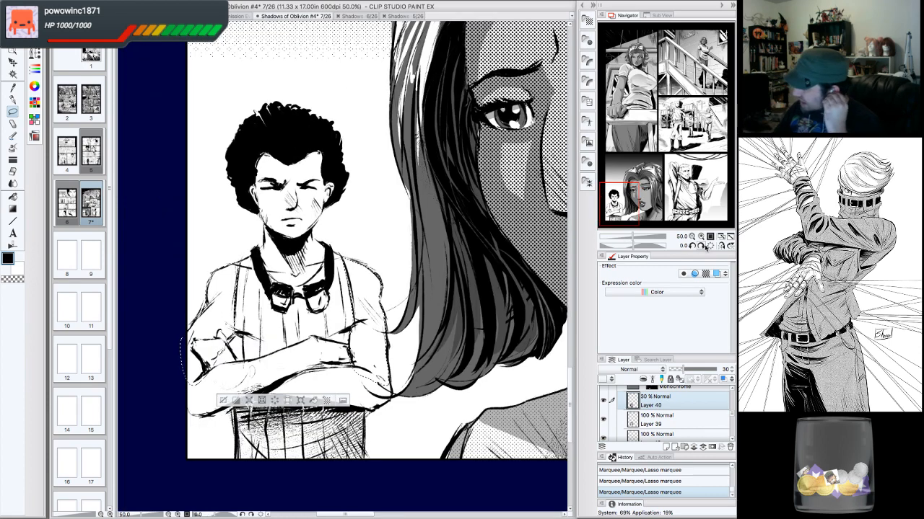
{"action": "left_click", "coordinate": [700, 248]}
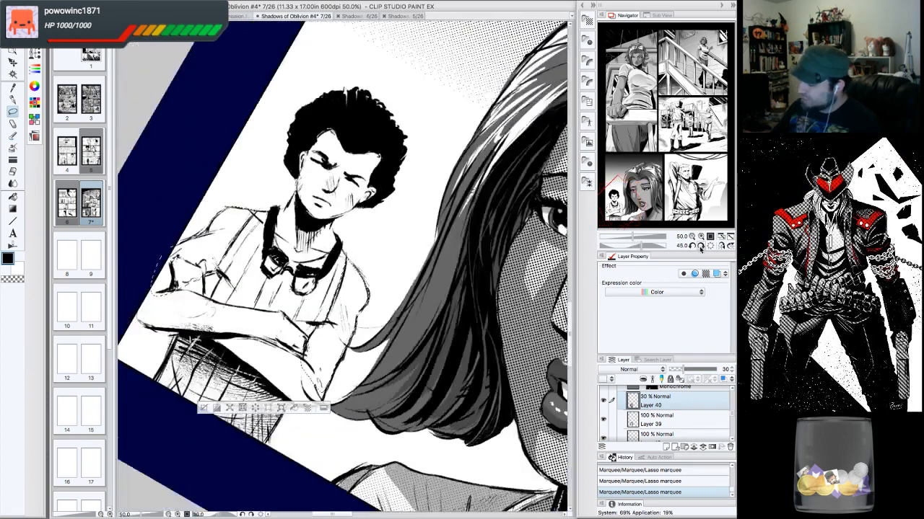
{"action": "left_click", "coordinate": [700, 247]}
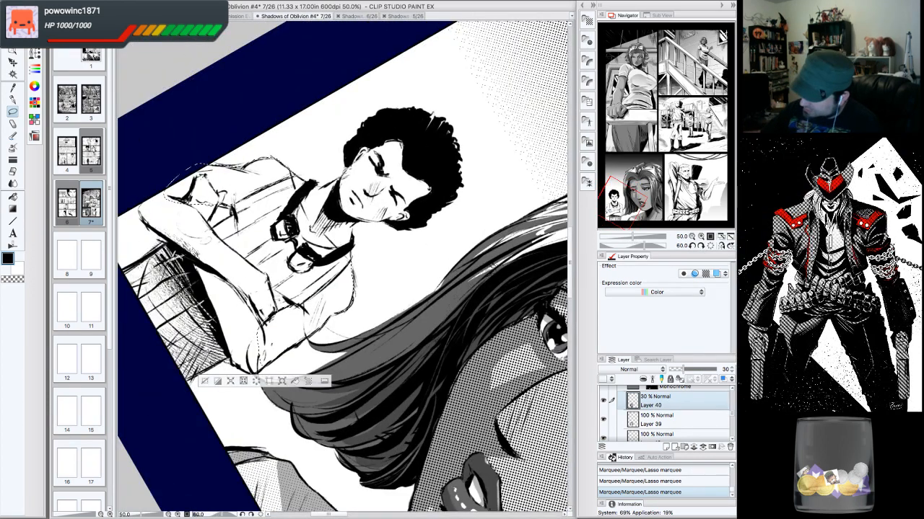
{"action": "left_click_drag", "start_coordinate": [205, 233], "coordinate": [258, 338]}
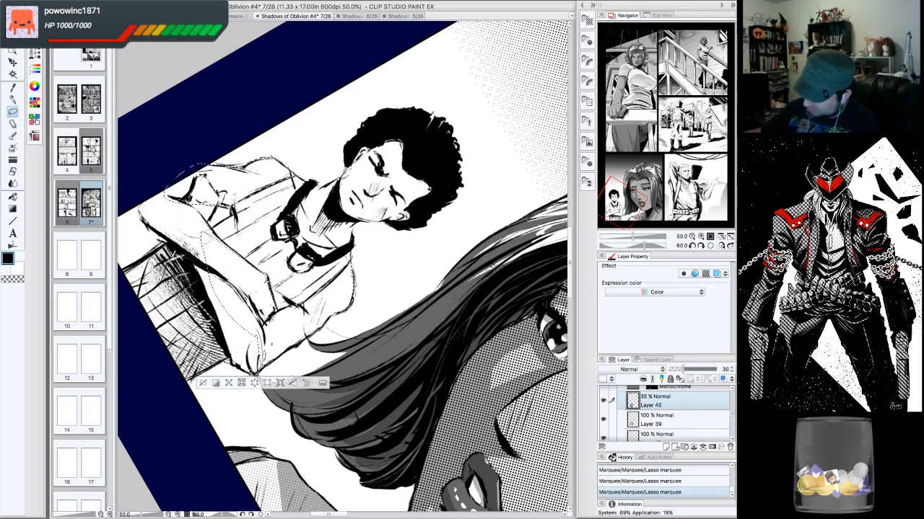
{"action": "mouse_move", "coordinate": [205, 238]}
{"action": "left_mouse_down"}
{"action": "mouse_move", "coordinate": [210, 307]}
{"action": "mouse_move", "coordinate": [257, 374]}
{"action": "left_mouse_up"}
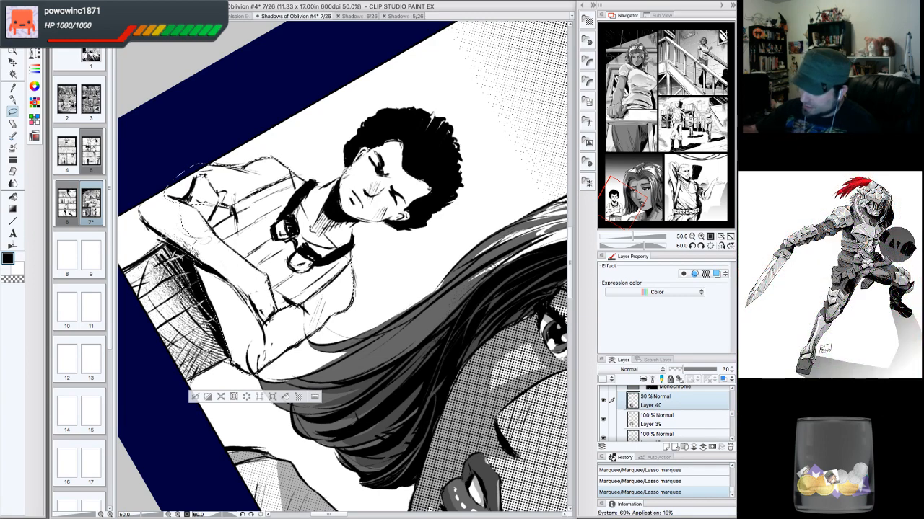
{"action": "left_click_drag", "start_coordinate": [205, 240], "coordinate": [157, 179]}
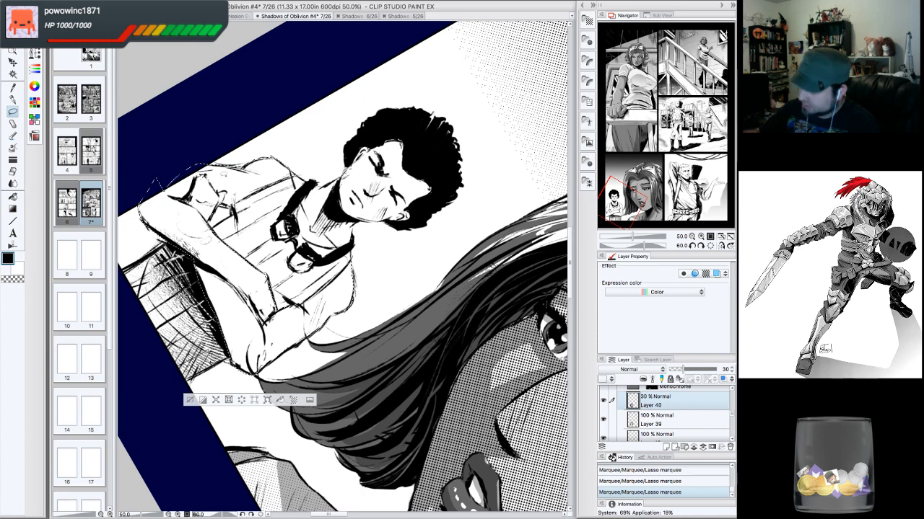
{"action": "left_click", "coordinate": [701, 246]}
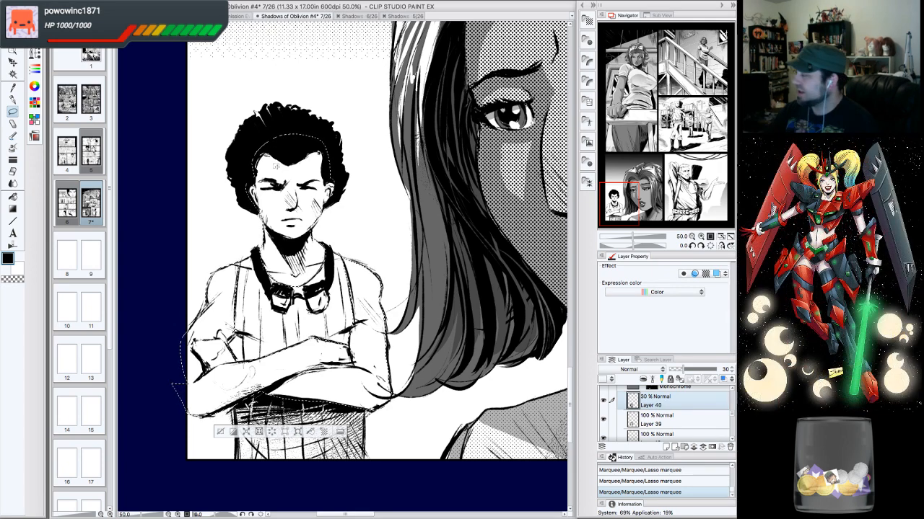
{"action": "left_click", "coordinate": [691, 246]}
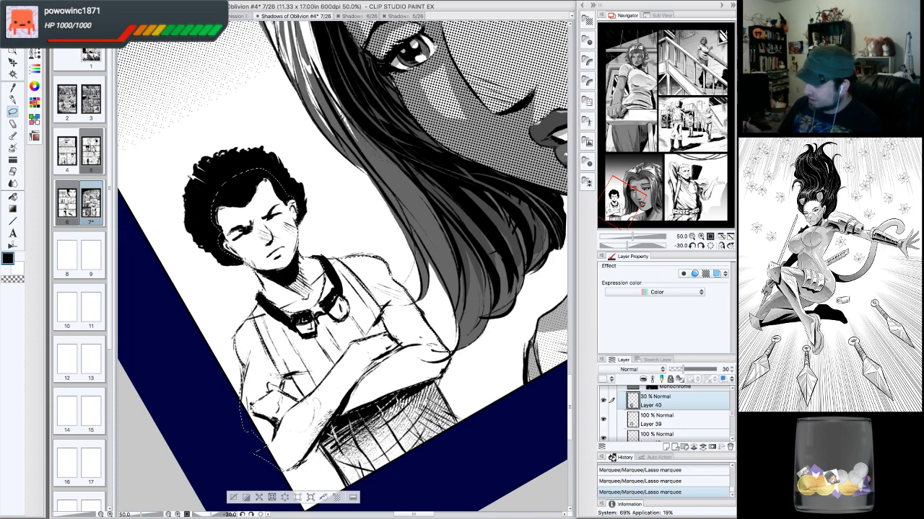
{"action": "left_click", "coordinate": [711, 246]}
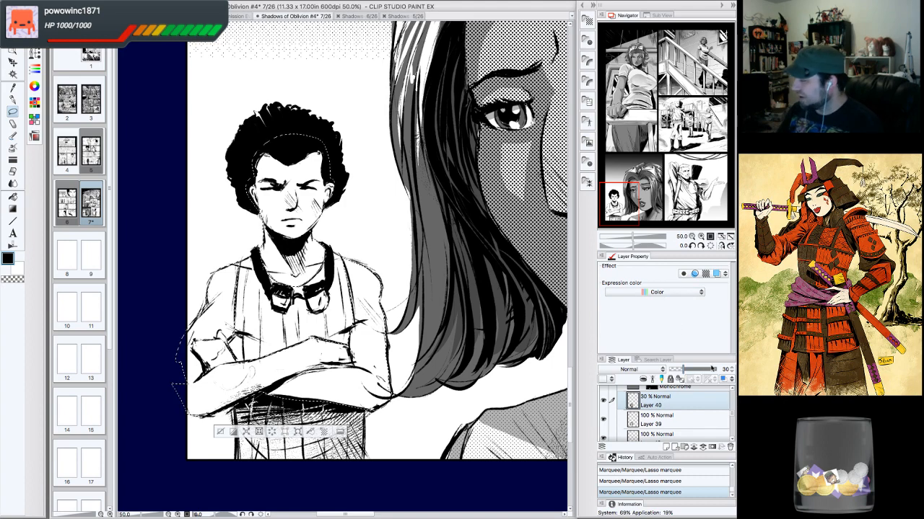
- Fill the boy's lasso selection with the 55.0 line 50% Circle monochrome dot tone material
{"action": "scroll", "coordinate": [733, 389], "scroll_direction": "up", "scroll_amount": 1}
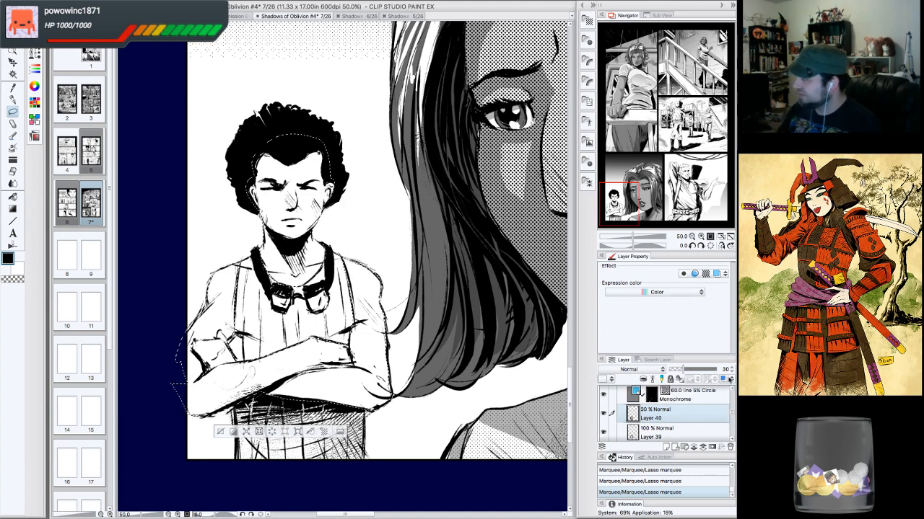
{"action": "left_click", "coordinate": [589, 41]}
{"action": "mouse_move", "coordinate": [544, 90]}
{"action": "left_mouse_down"}
{"action": "mouse_move", "coordinate": [311, 259]}
{"action": "mouse_move", "coordinate": [318, 328]}
{"action": "left_mouse_up"}
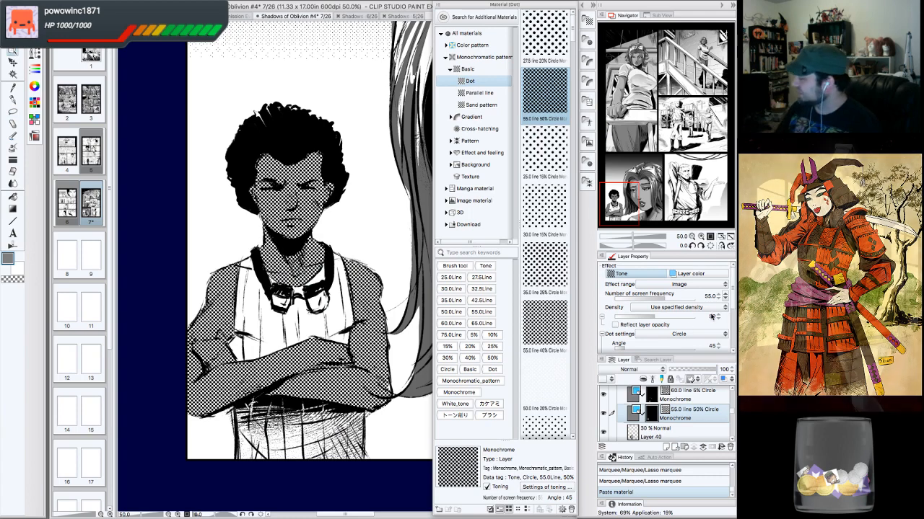
- Set the new tone layer's screen frequency to 70.0 and its density to 30
{"action": "left_click", "coordinate": [725, 296]}
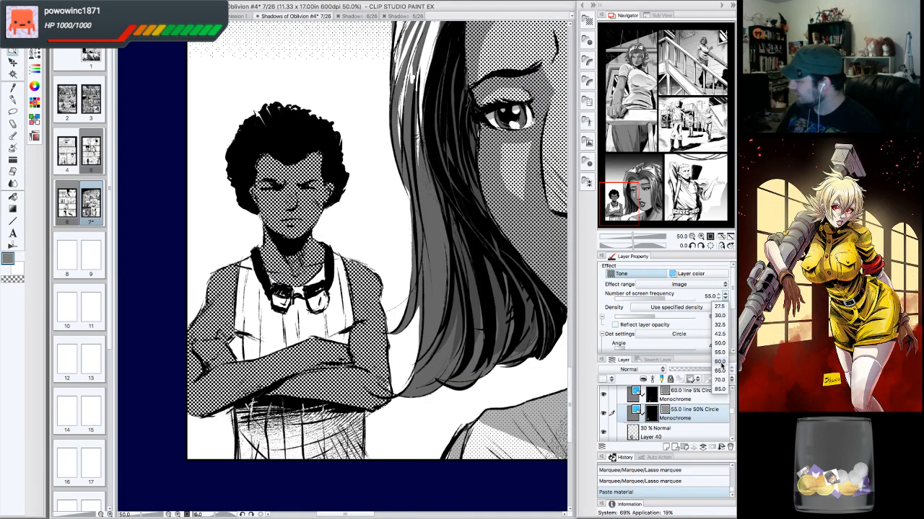
{"action": "left_click", "coordinate": [719, 381]}
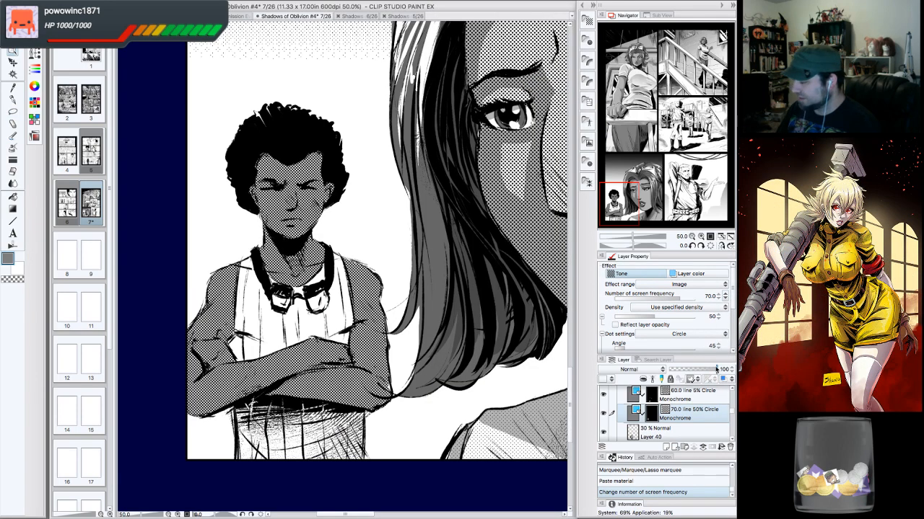
{"action": "left_click", "coordinate": [718, 319]}
{"action": "left_click", "coordinate": [718, 320]}
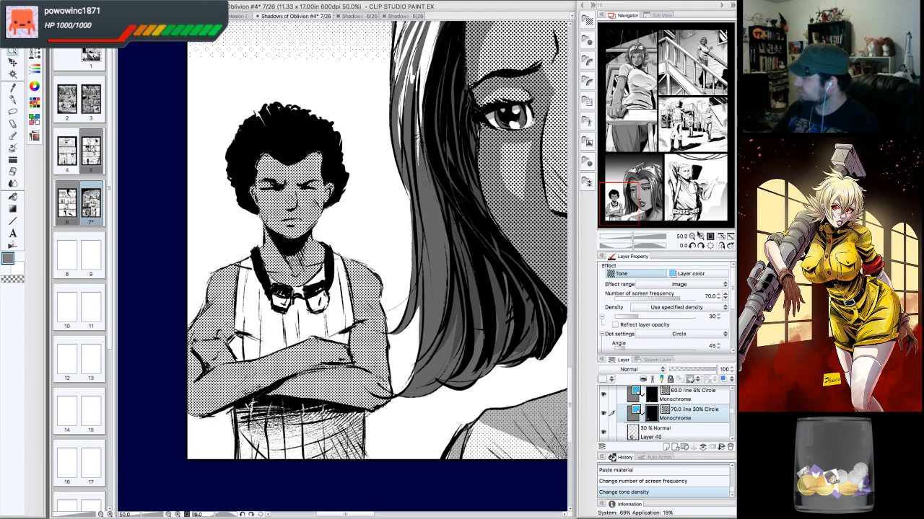
- Save the Shadows of Oblivion #4 comic file
{"action": "left_click", "coordinate": [691, 237]}
{"action": "left_click", "coordinate": [691, 236]}
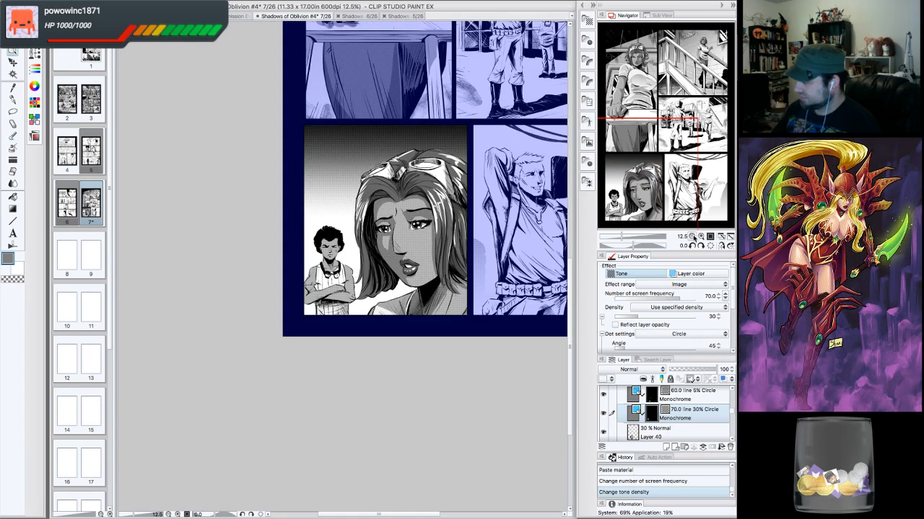
{"action": "left_click", "coordinate": [700, 237]}
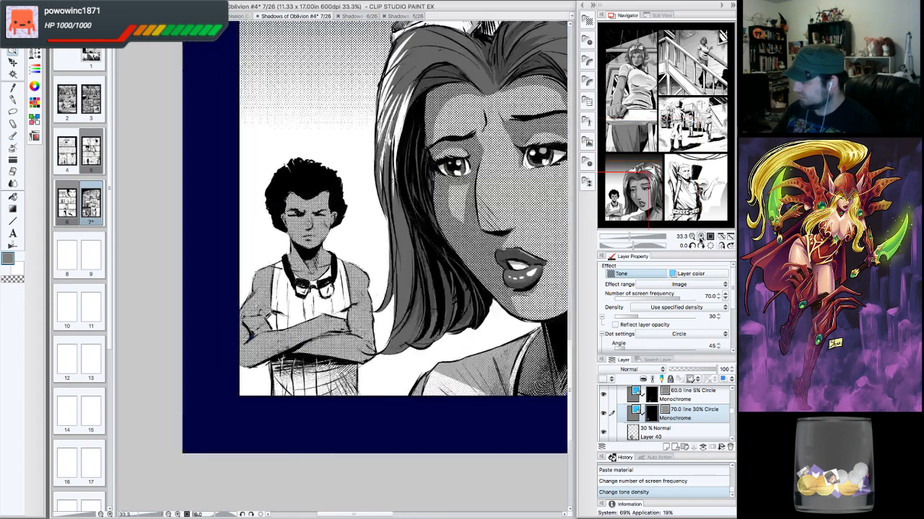
{"action": "left_click", "coordinate": [700, 237]}
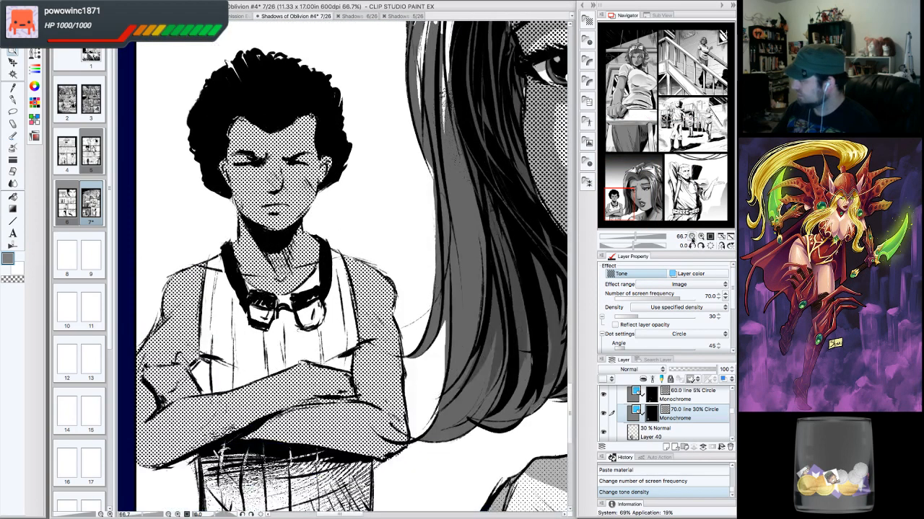
{"action": "left_click", "coordinate": [691, 237]}
{"action": "left_click_drag", "start_coordinate": [690, 176], "coordinate": [640, 186]}
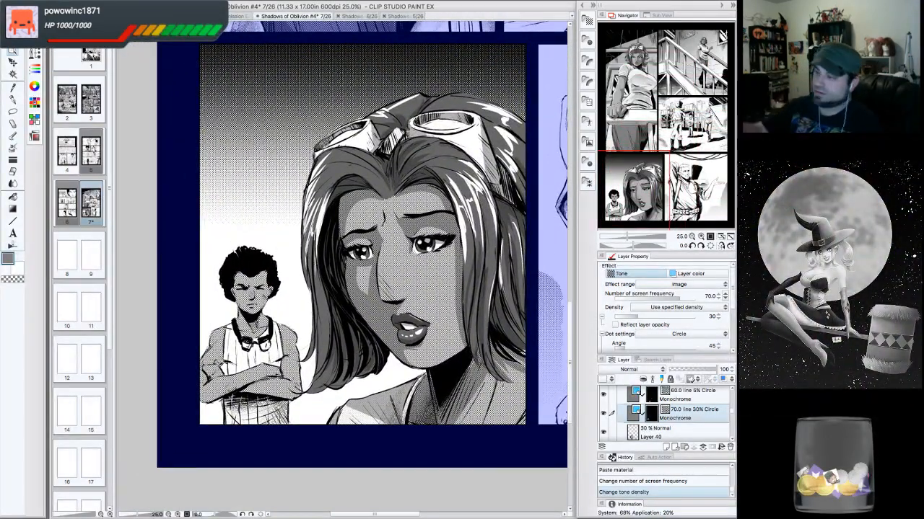
{"action": "left_click", "coordinate": [99, 2]}
{"action": "left_click", "coordinate": [118, 56]}
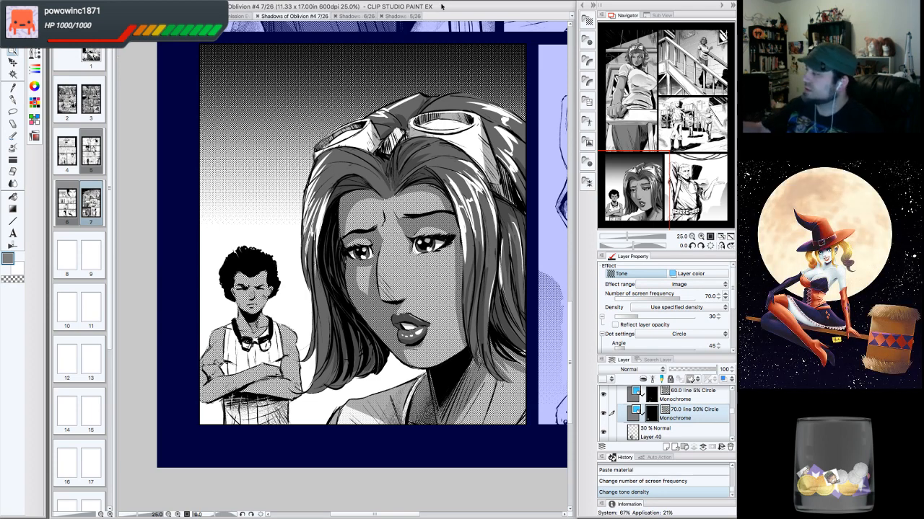
- Open page 5 and examine the boy's toned close-up panel
{"action": "left_click", "coordinate": [415, 15]}
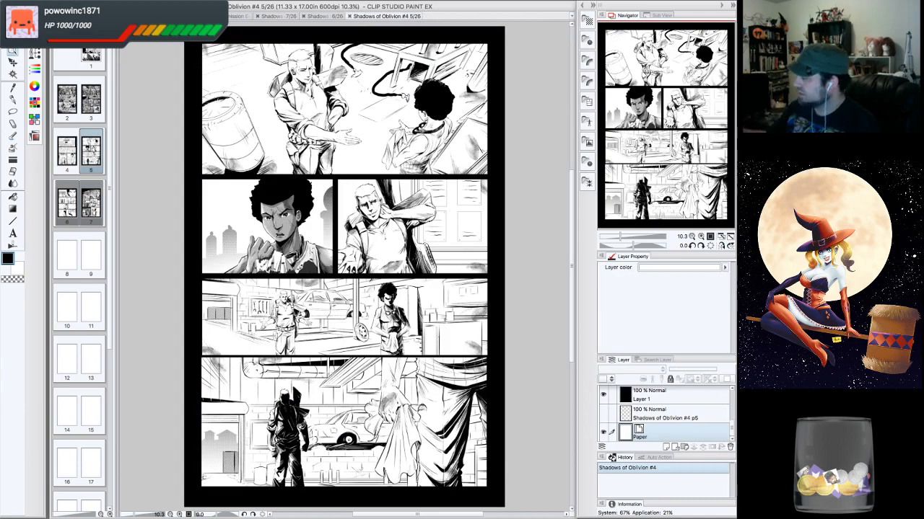
{"action": "left_click", "coordinate": [699, 237]}
{"action": "left_click", "coordinate": [701, 236]}
{"action": "left_click", "coordinate": [701, 237]}
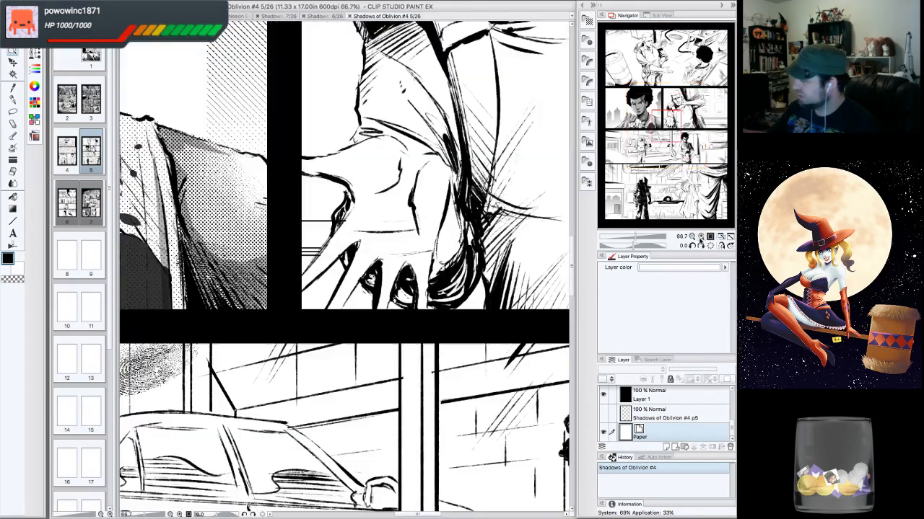
{"action": "left_click", "coordinate": [701, 237]}
{"action": "left_click", "coordinate": [692, 238]}
{"action": "left_click", "coordinate": [693, 238]}
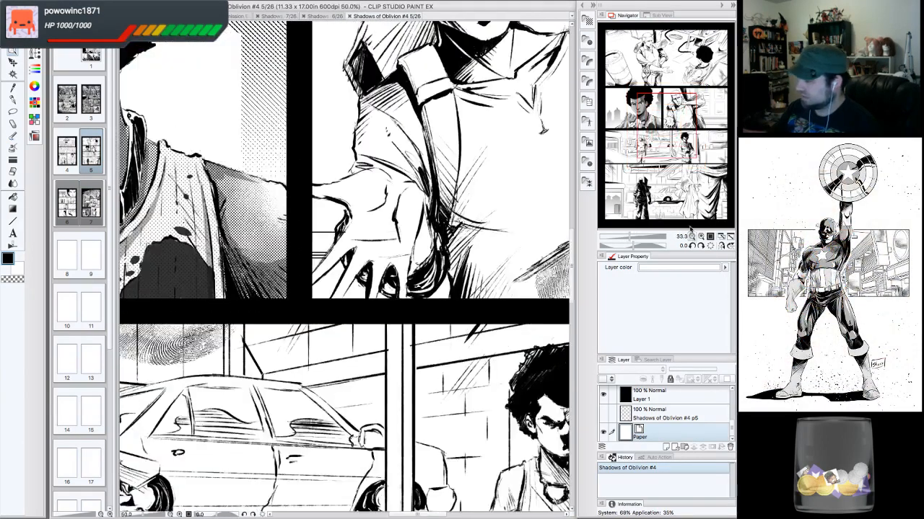
{"action": "left_click", "coordinate": [693, 238]}
{"action": "left_click", "coordinate": [658, 123]}
{"action": "left_click_drag", "start_coordinate": [658, 123], "coordinate": [648, 123]}
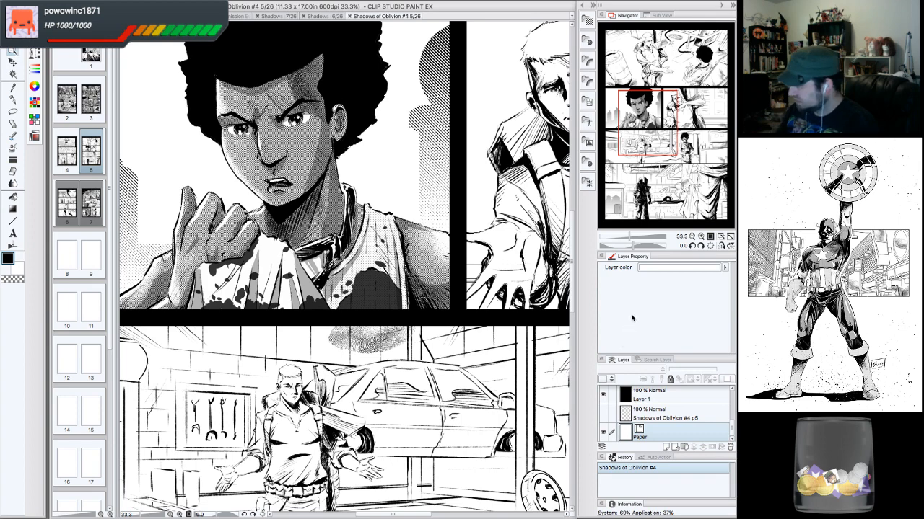
- Inspect page 5's dot tone layers, toggling each one's visibility and checking its frequency and density
{"action": "scroll", "coordinate": [672, 405], "scroll_direction": "up", "scroll_amount": 5}
{"action": "left_click", "coordinate": [673, 394]}
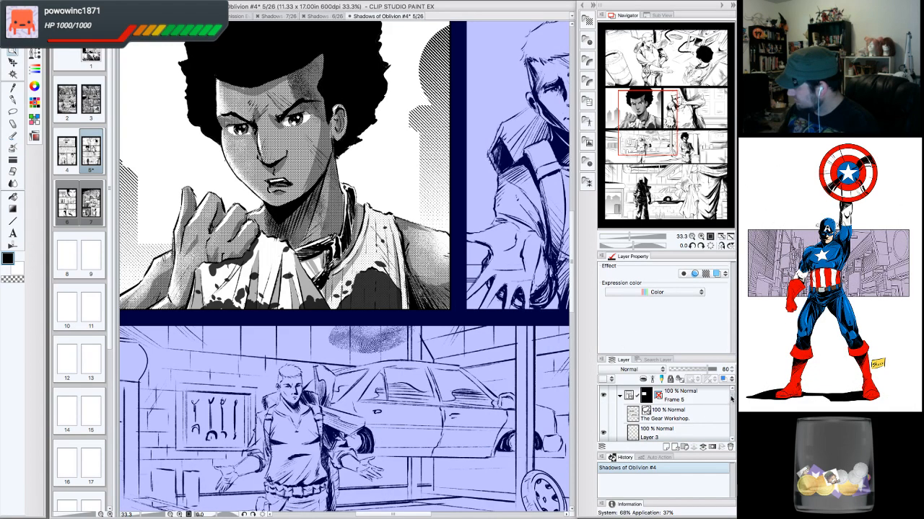
{"action": "scroll", "coordinate": [731, 400], "scroll_direction": "down", "scroll_amount": 3}
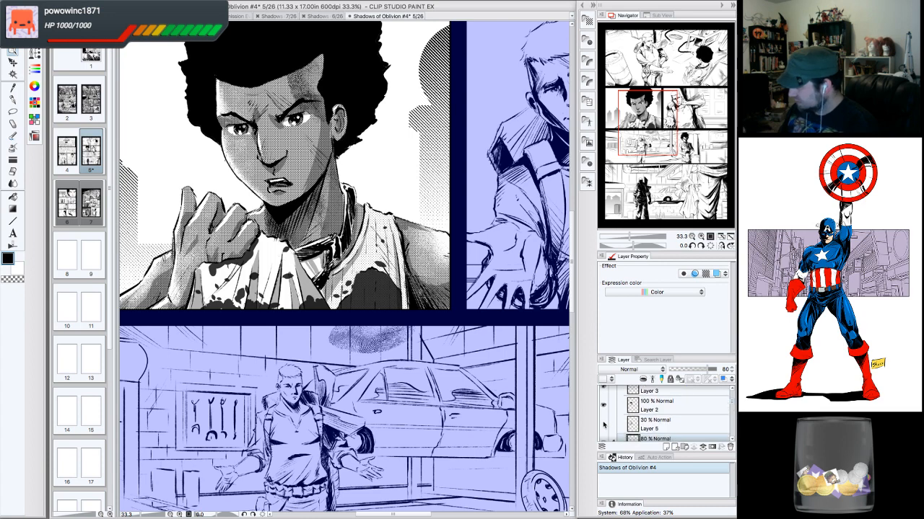
{"action": "left_click", "coordinate": [604, 425]}
{"action": "left_click", "coordinate": [604, 425]}
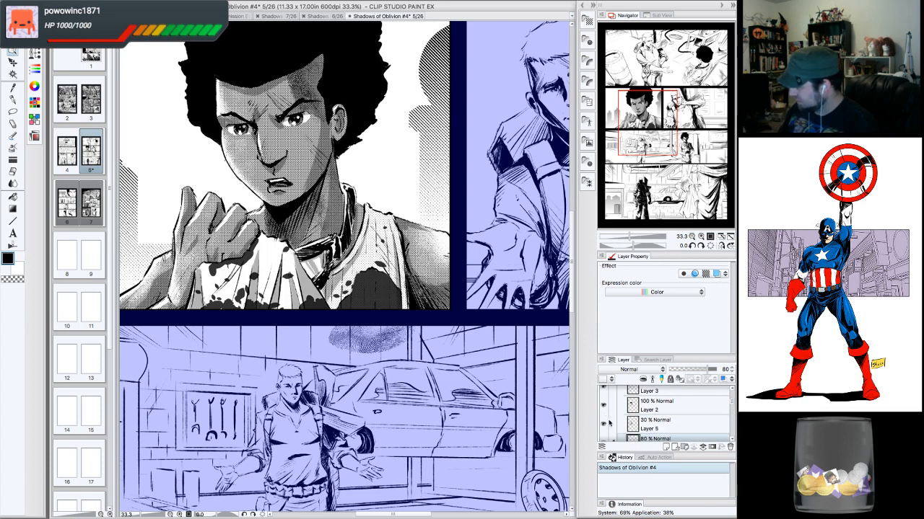
{"action": "left_click", "coordinate": [729, 441]}
{"action": "left_click", "coordinate": [605, 418]}
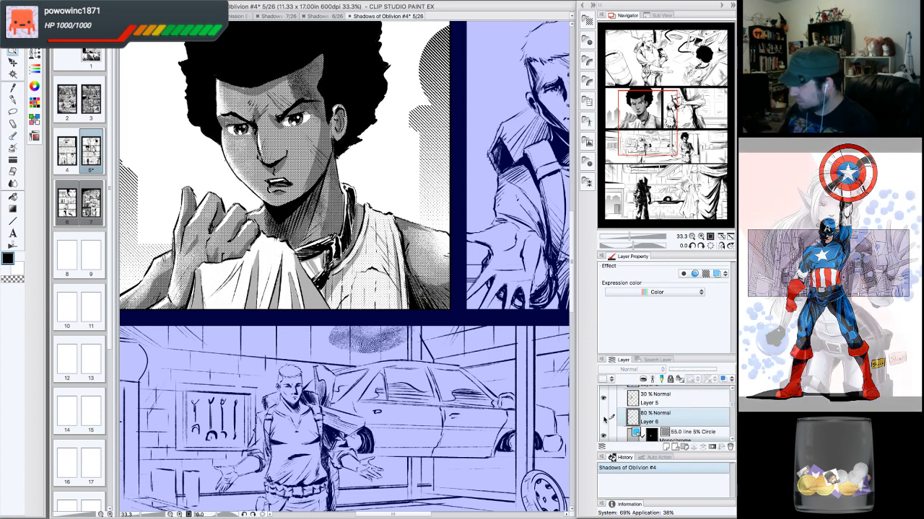
{"action": "left_click", "coordinate": [605, 418]}
{"action": "left_click", "coordinate": [730, 439]}
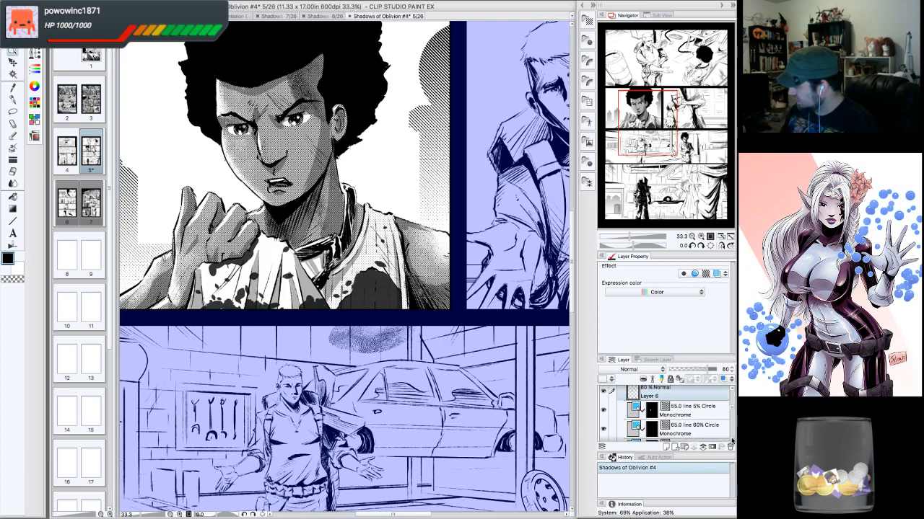
{"action": "left_click", "coordinate": [604, 398]}
{"action": "left_click", "coordinate": [603, 398]}
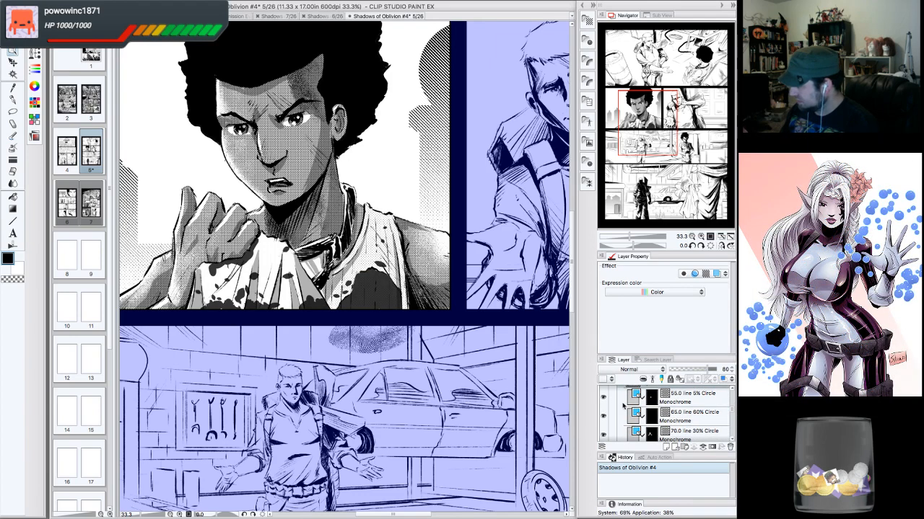
{"action": "left_click", "coordinate": [689, 402]}
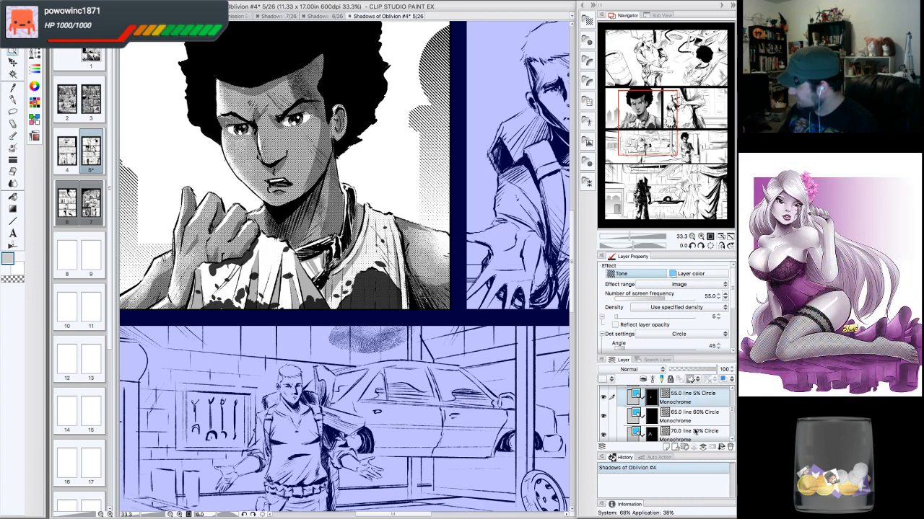
{"action": "left_click", "coordinate": [705, 418]}
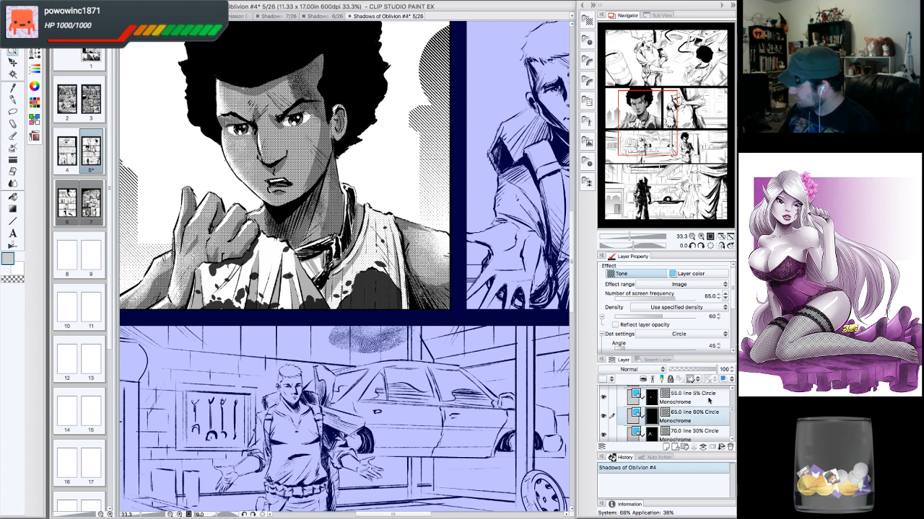
{"action": "left_click", "coordinate": [604, 435]}
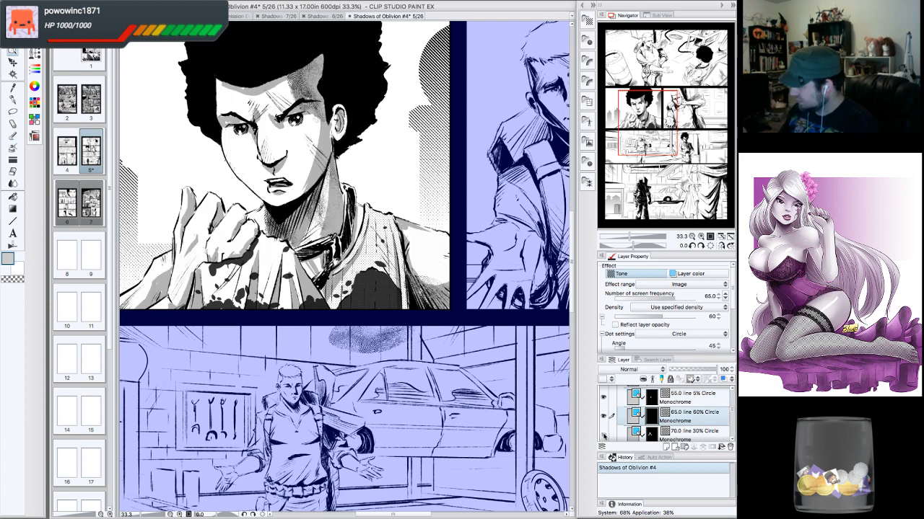
{"action": "left_click", "coordinate": [604, 435]}
{"action": "left_click", "coordinate": [693, 433]}
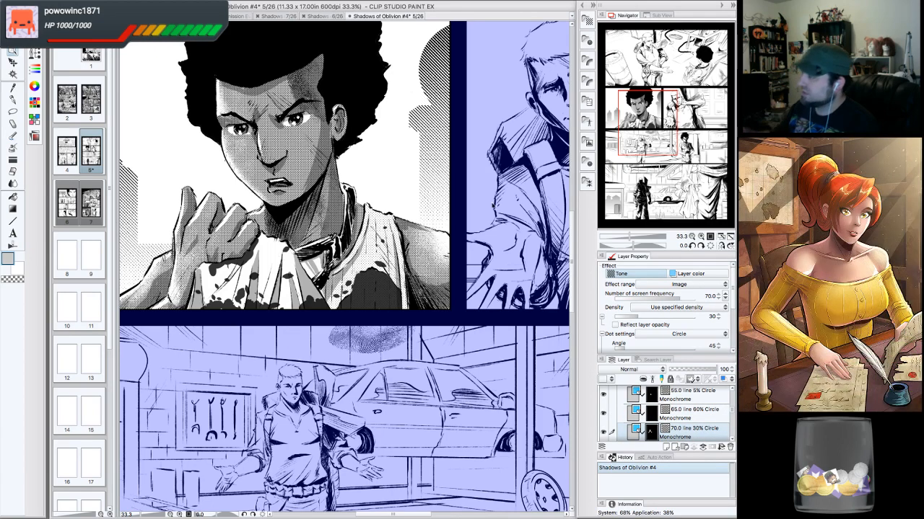
- Return to page 7's lower-left panel and paint extra tone over the boy's crossed arms with the G-pen
{"action": "left_click", "coordinate": [333, 15]}
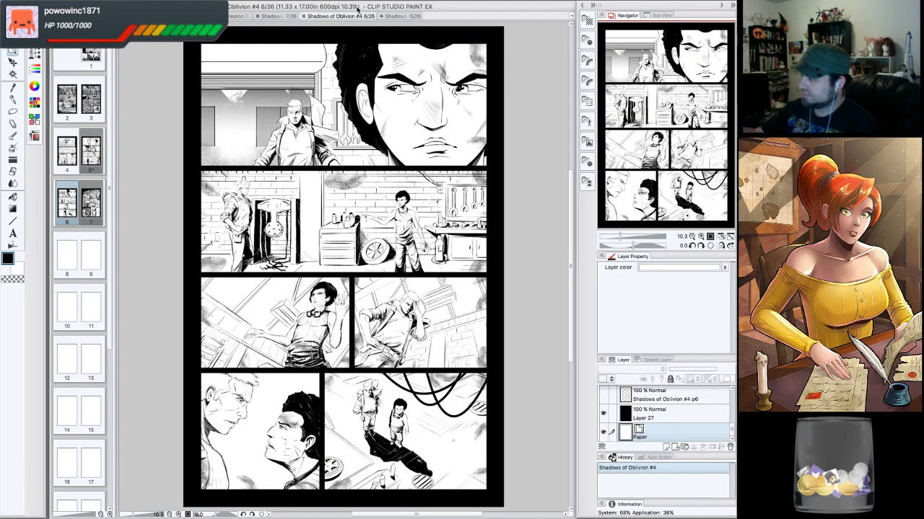
{"action": "left_click", "coordinate": [292, 16]}
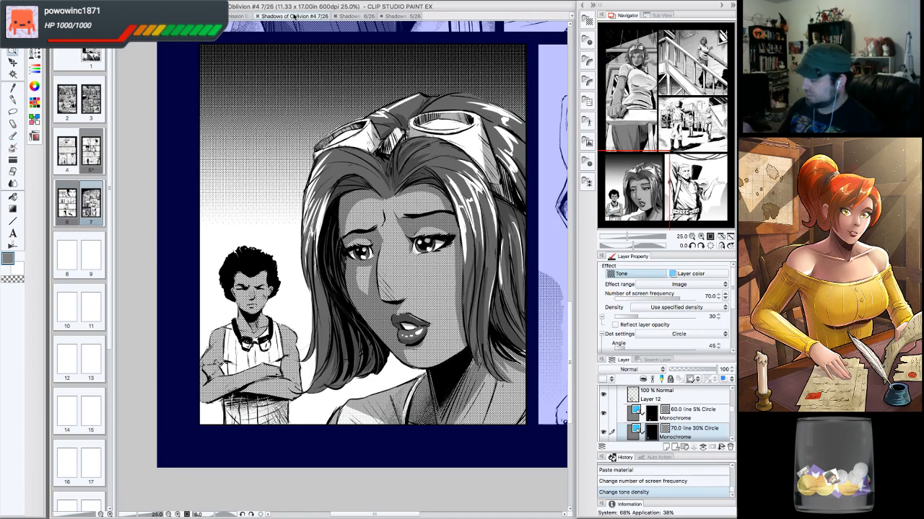
{"action": "left_click", "coordinate": [702, 237]}
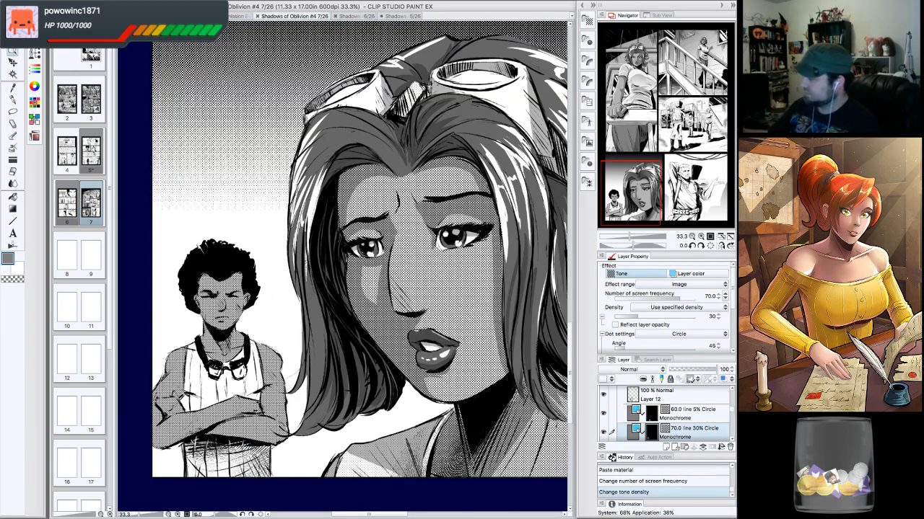
{"action": "left_click", "coordinate": [677, 166]}
{"action": "left_click_drag", "start_coordinate": [676, 166], "coordinate": [619, 203]}
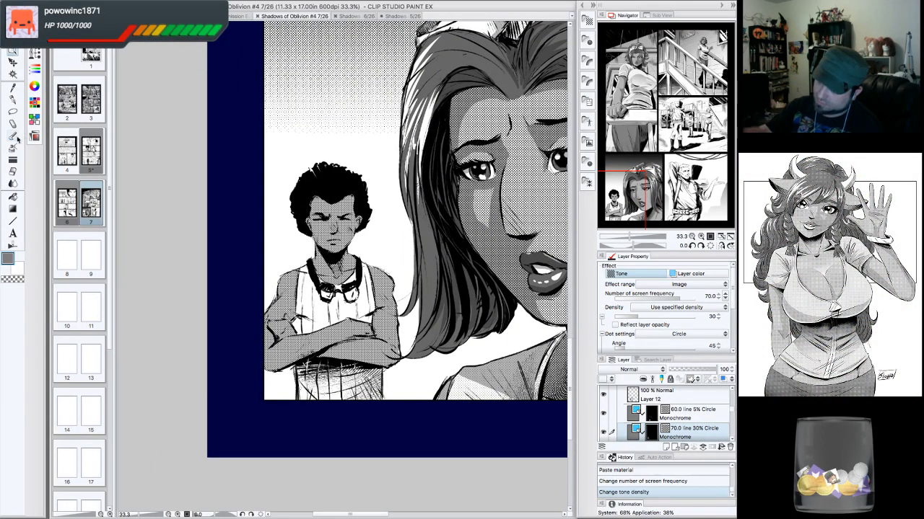
{"action": "left_click", "coordinate": [13, 100]}
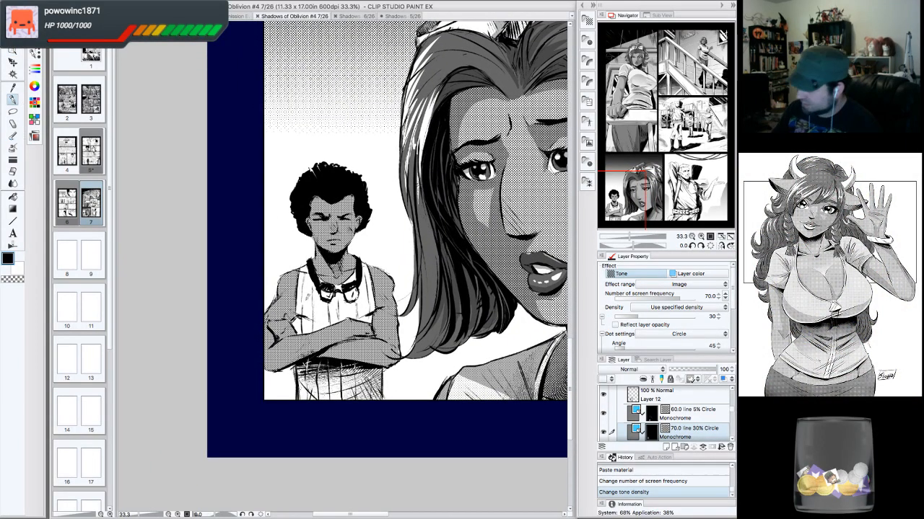
{"action": "left_click", "coordinate": [296, 319]}
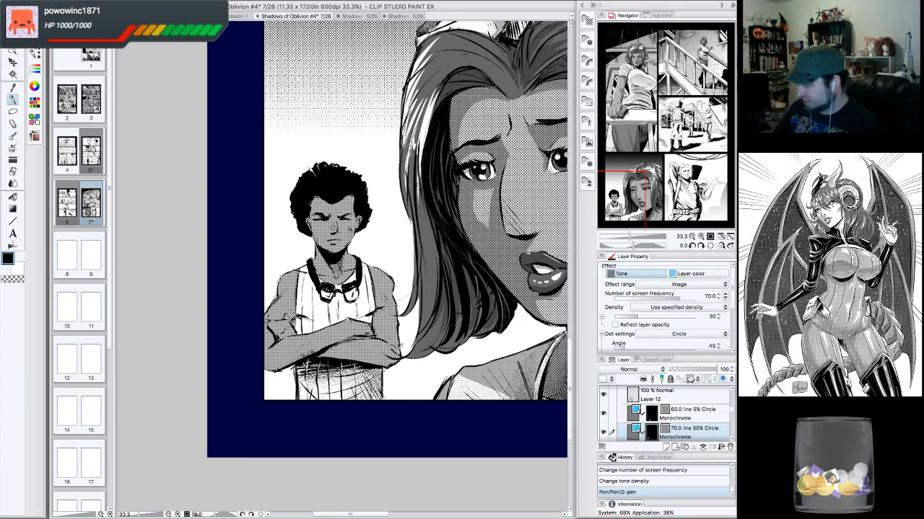
{"action": "left_click_drag", "start_coordinate": [400, 343], "coordinate": [401, 353]}
{"action": "mouse_move", "coordinate": [397, 304]}
{"action": "left_mouse_down"}
{"action": "mouse_move", "coordinate": [393, 275]}
{"action": "mouse_move", "coordinate": [346, 271]}
{"action": "left_mouse_up"}
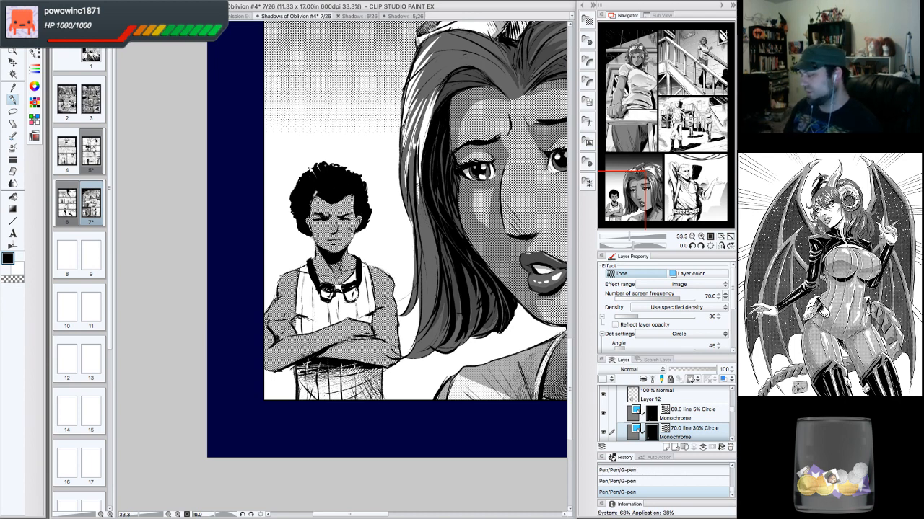
{"action": "left_click_drag", "start_coordinate": [376, 274], "coordinate": [350, 289]}
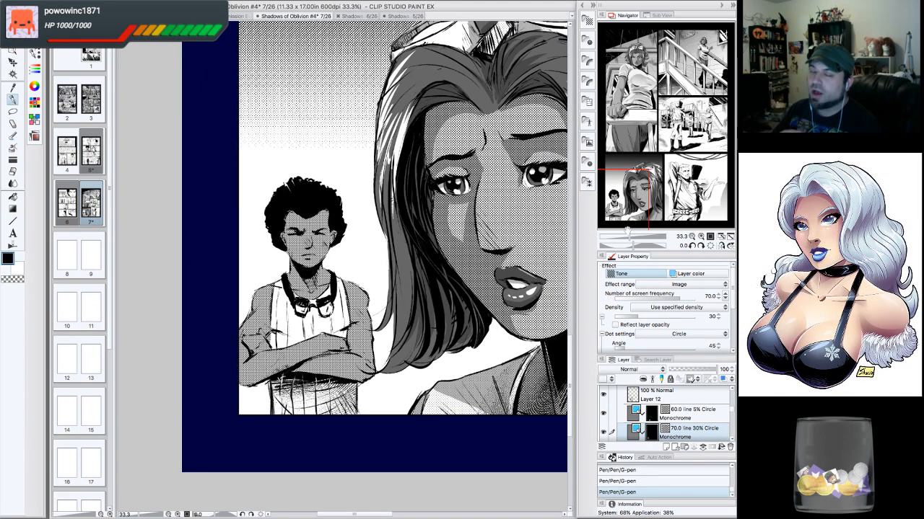
- Select the boy's figure with the lasso and magic wand, then fill the selection with the 55.0 line 50% Circle dot tone material
{"action": "left_click", "coordinate": [701, 237]}
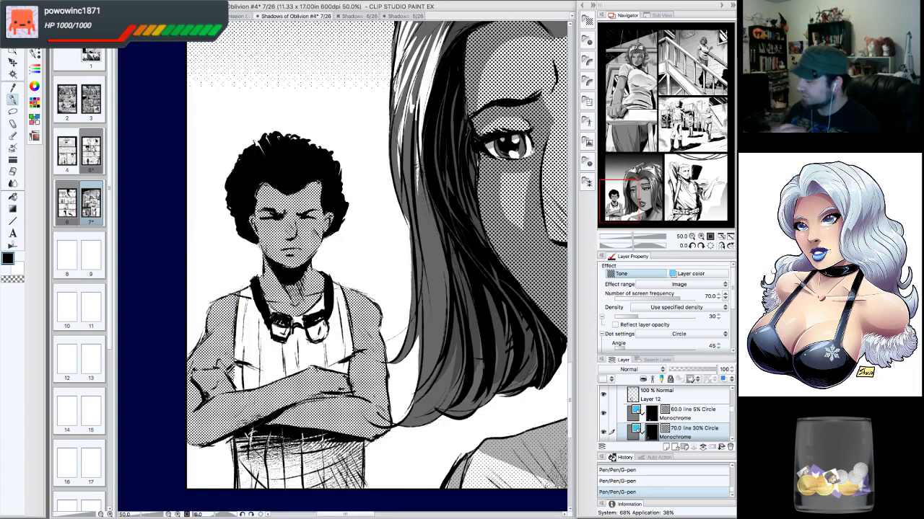
{"action": "left_click_drag", "start_coordinate": [619, 201], "coordinate": [624, 203]}
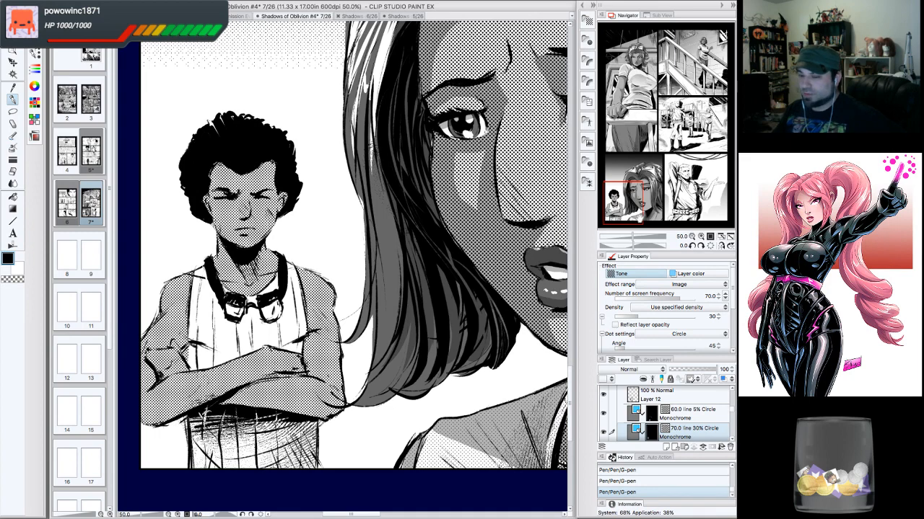
{"action": "left_click_drag", "start_coordinate": [635, 205], "coordinate": [628, 212]}
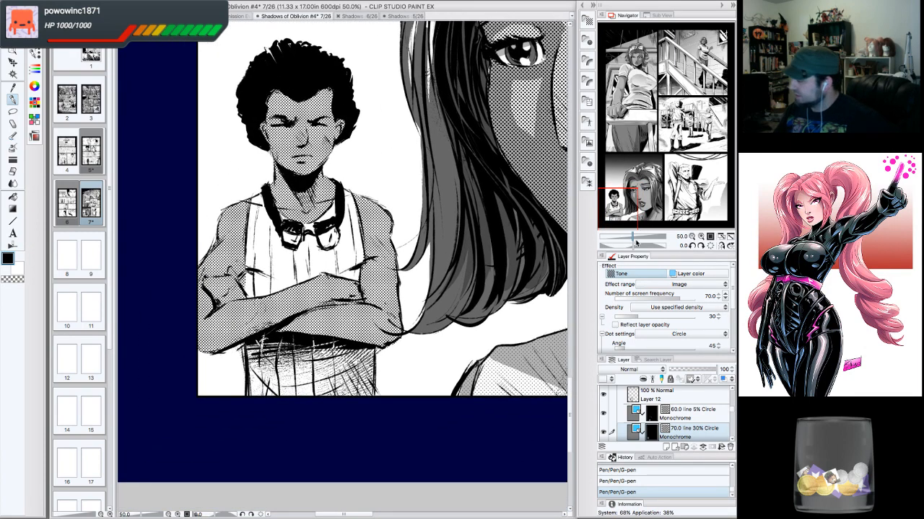
{"action": "left_click", "coordinate": [12, 110]}
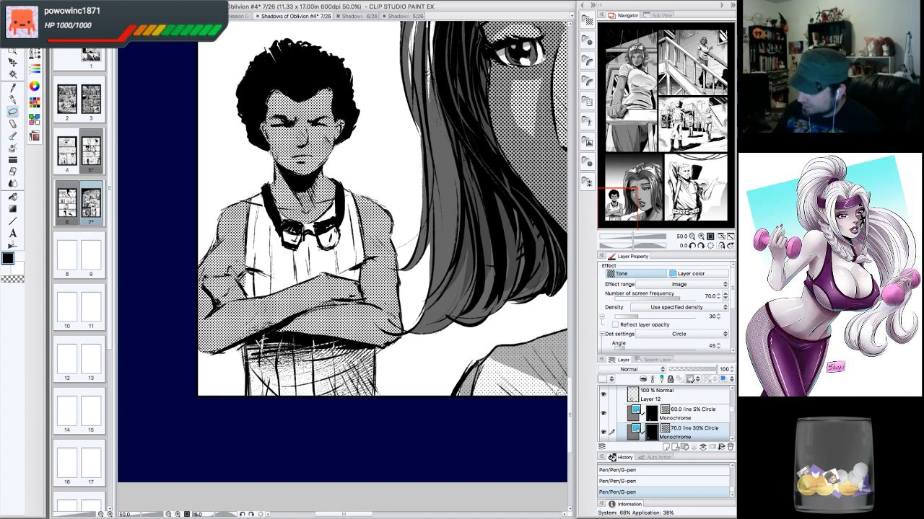
{"action": "mouse_move", "coordinate": [245, 369]}
{"action": "left_mouse_down"}
{"action": "mouse_move", "coordinate": [303, 430]}
{"action": "mouse_move", "coordinate": [375, 414]}
{"action": "left_mouse_up"}
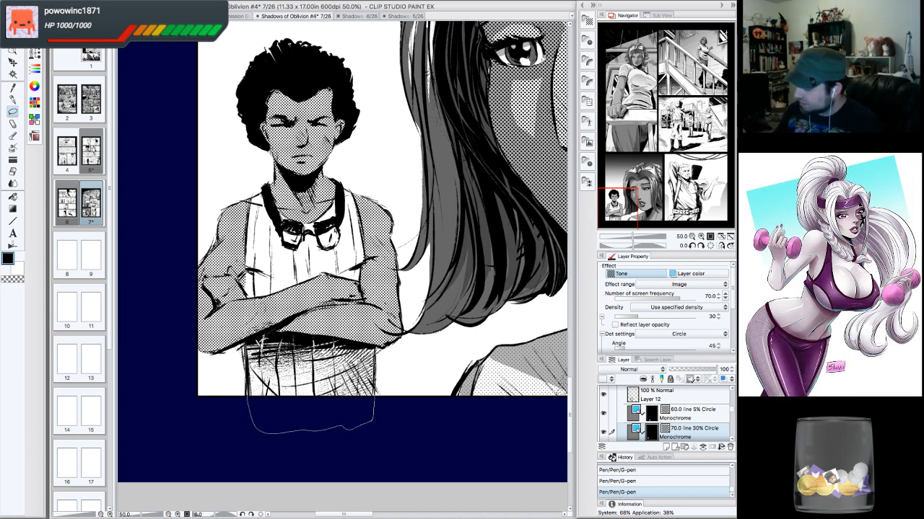
{"action": "left_click_drag", "start_coordinate": [375, 414], "coordinate": [373, 396]}
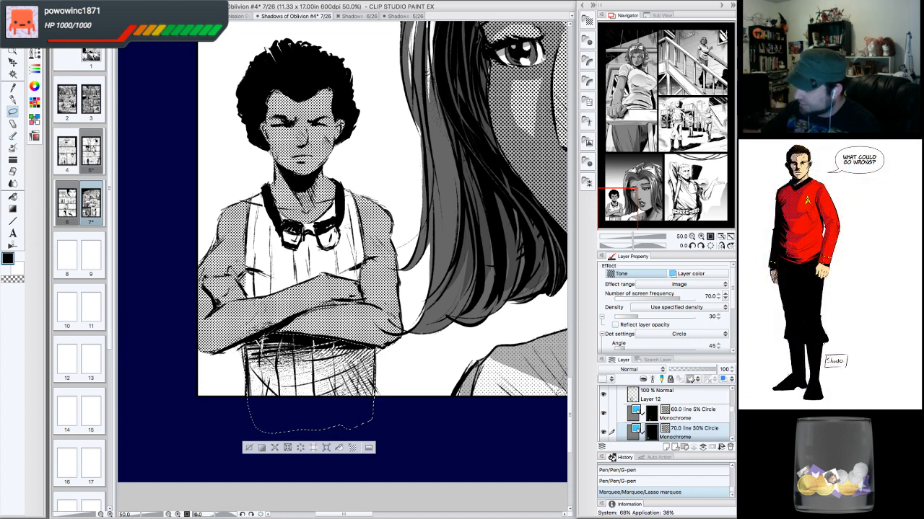
{"action": "left_click_drag", "start_coordinate": [269, 336], "coordinate": [254, 345], "text": "shift"}
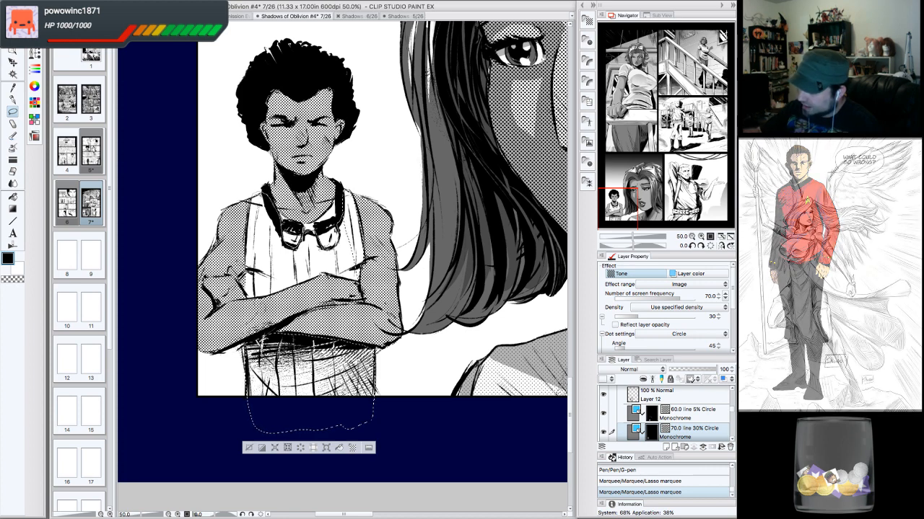
{"action": "left_click_drag", "start_coordinate": [253, 343], "coordinate": [243, 351], "text": "shift"}
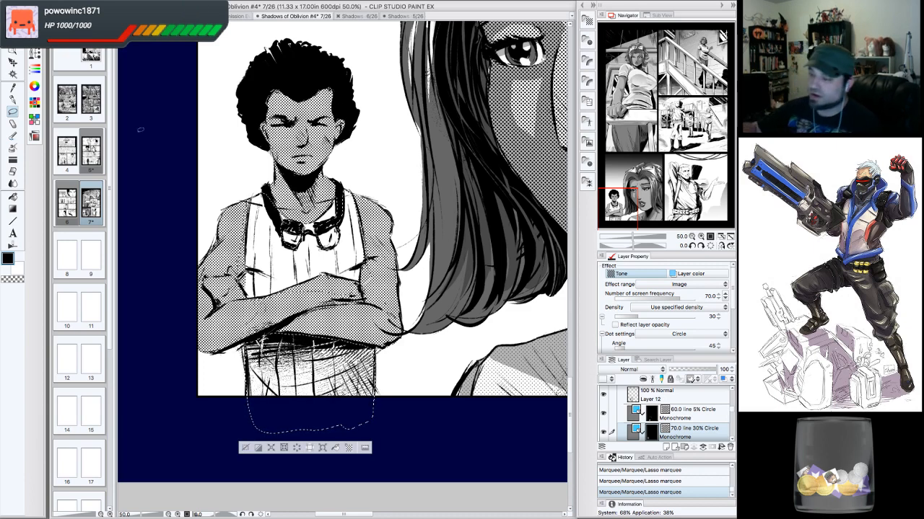
{"action": "key", "text": "w"}
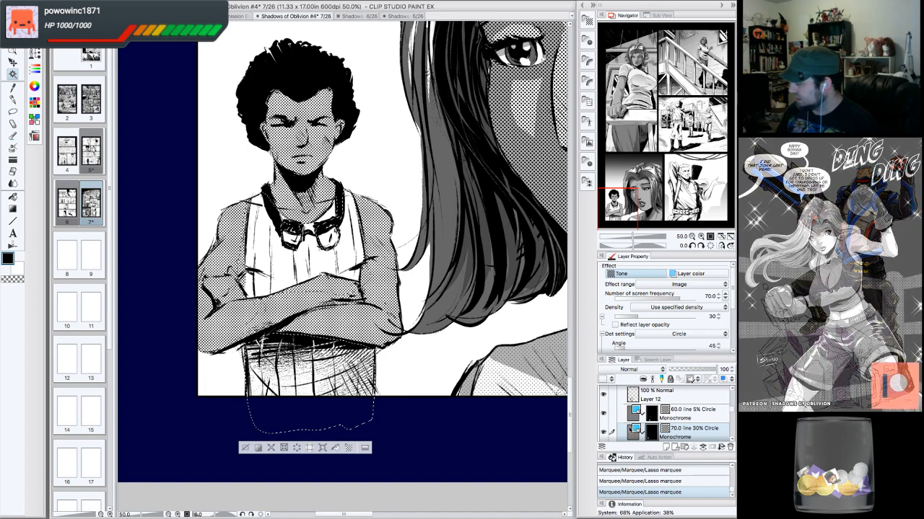
{"action": "left_click", "coordinate": [603, 432]}
{"action": "left_click", "coordinate": [603, 432]}
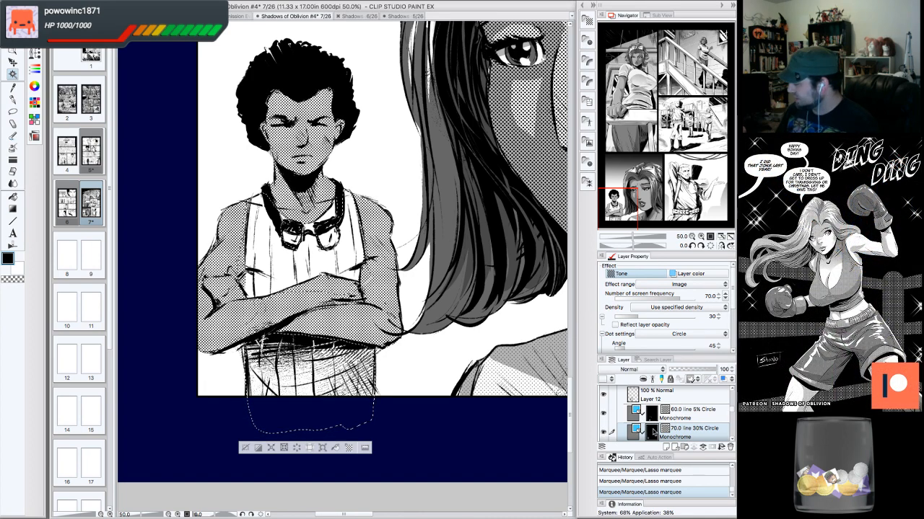
{"action": "left_click", "coordinate": [312, 372]}
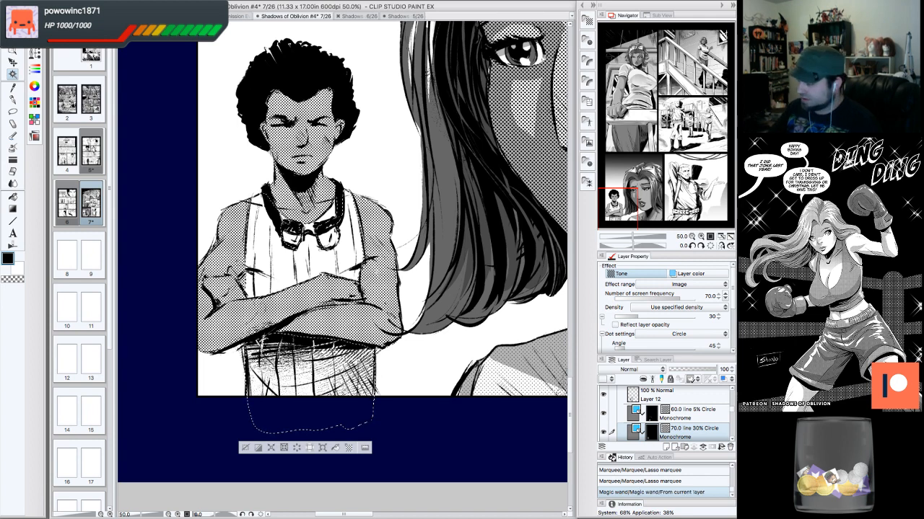
{"action": "left_click", "coordinate": [312, 372]}
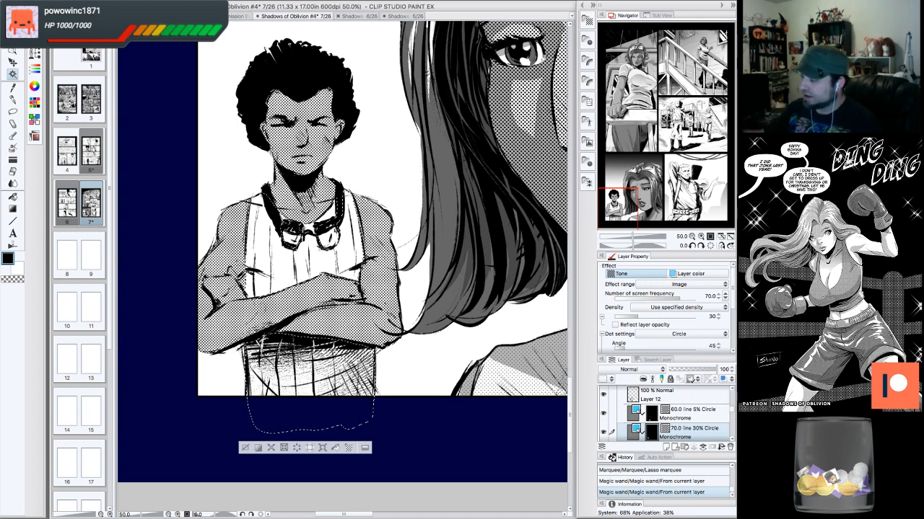
{"action": "left_click", "coordinate": [312, 372]}
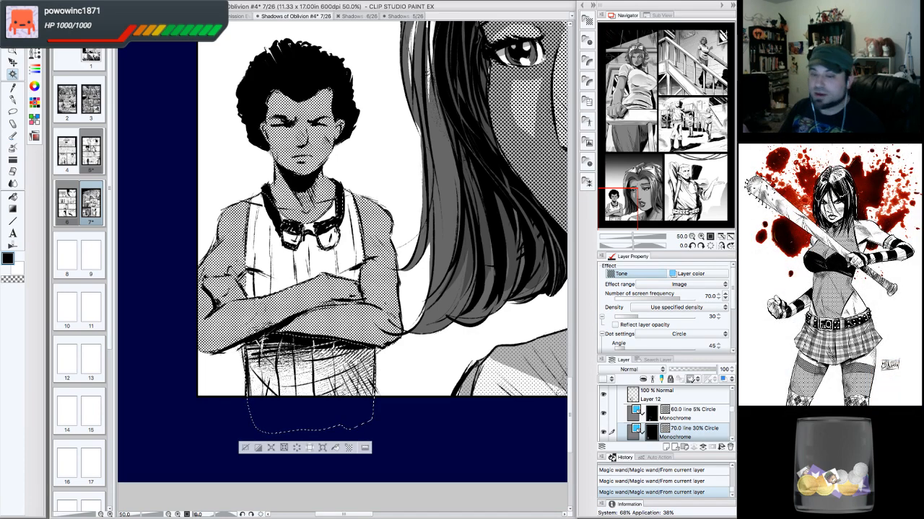
{"action": "left_click_drag", "start_coordinate": [618, 209], "coordinate": [619, 204]}
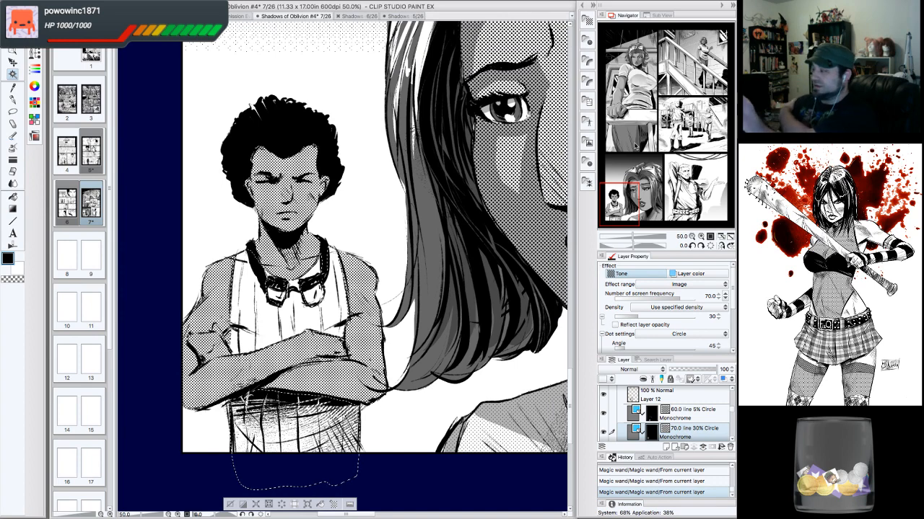
{"action": "left_click", "coordinate": [588, 22]}
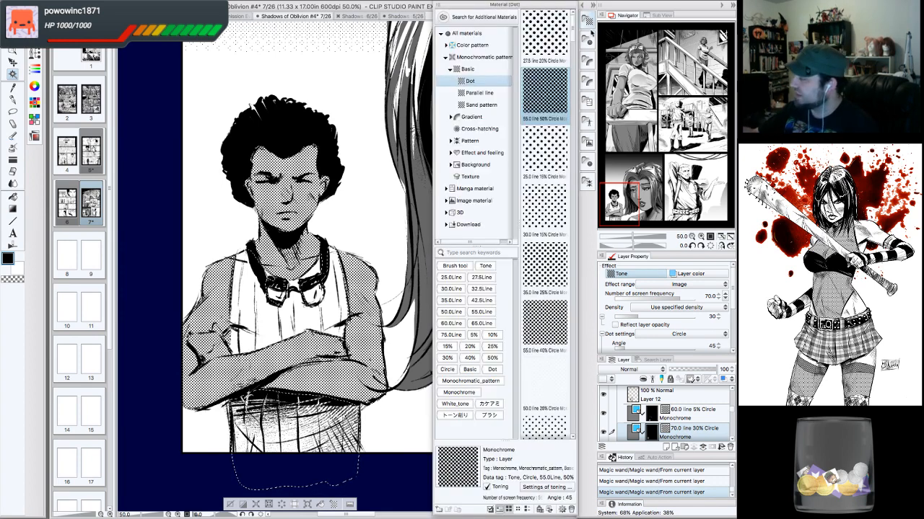
{"action": "left_click_drag", "start_coordinate": [545, 92], "coordinate": [310, 304]}
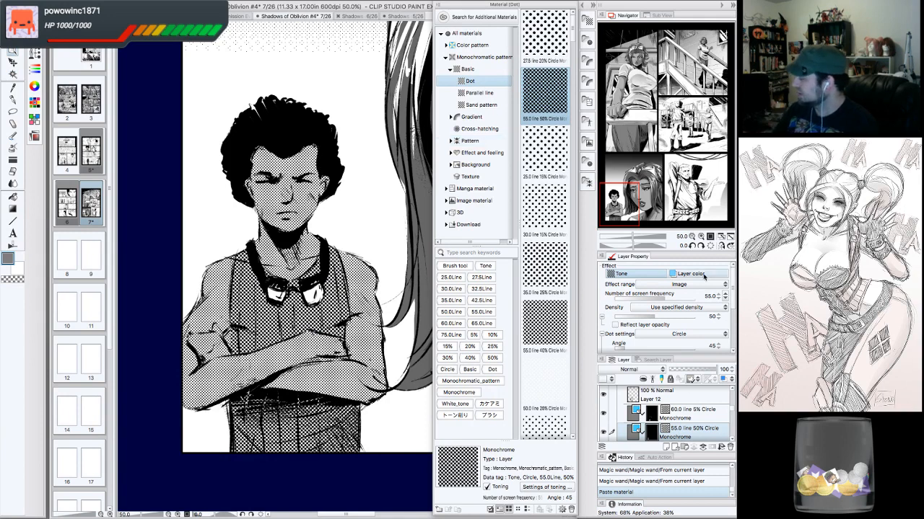
- Set the new tone layer's density to 5 and its screen frequency to 60.0
{"action": "left_click", "coordinate": [725, 299]}
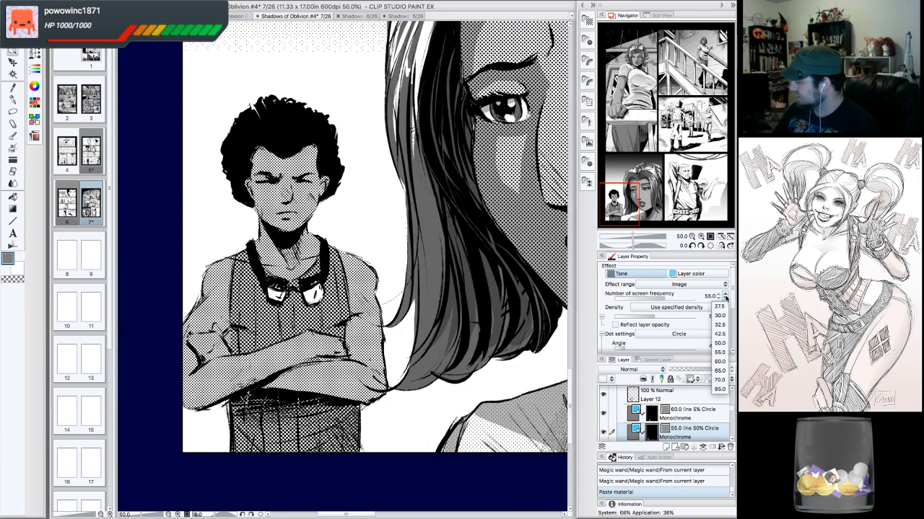
{"action": "left_click", "coordinate": [726, 298]}
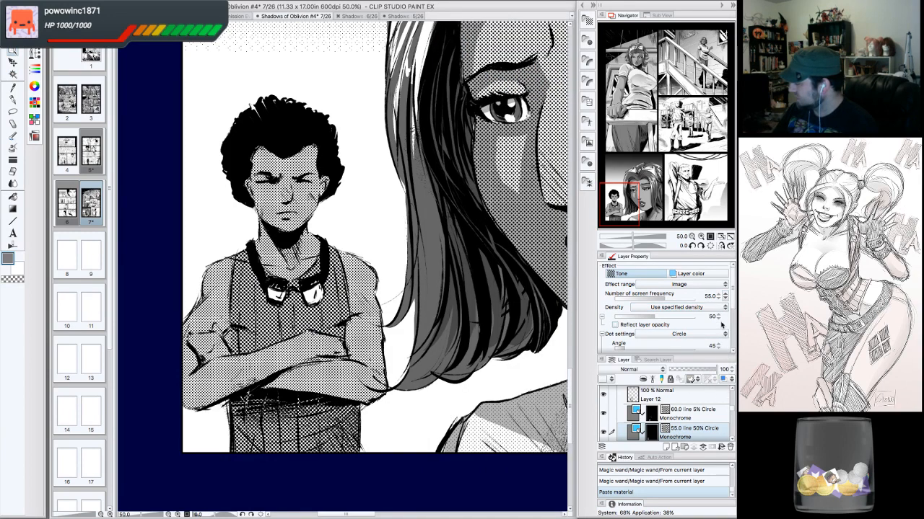
{"action": "left_click", "coordinate": [718, 319]}
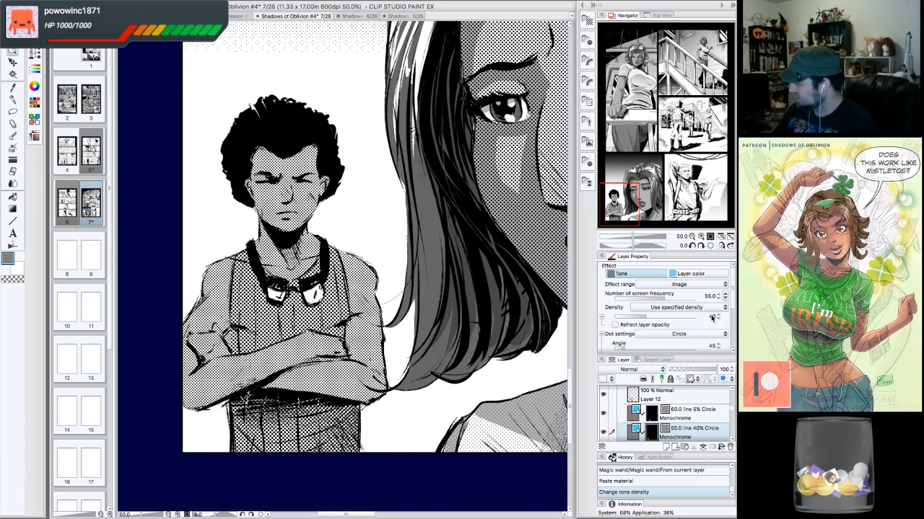
{"action": "left_click", "coordinate": [715, 318]}
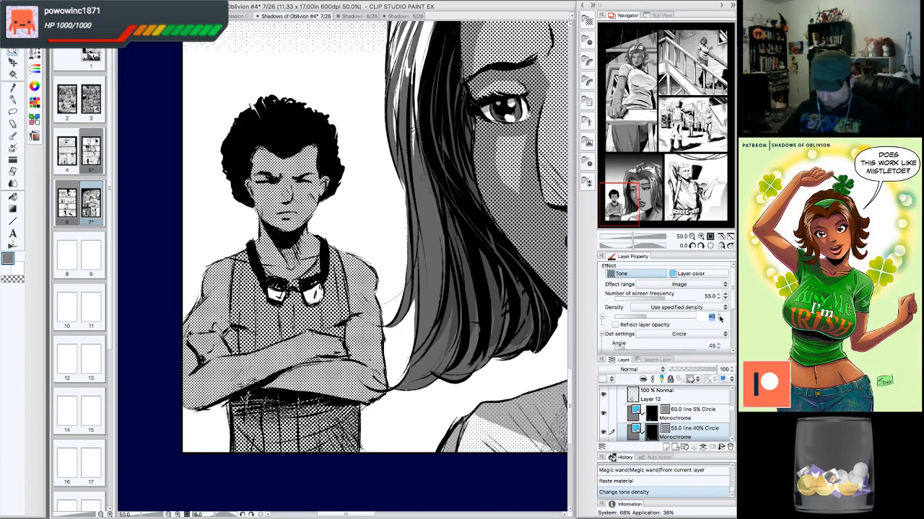
{"action": "type", "text": "5"}
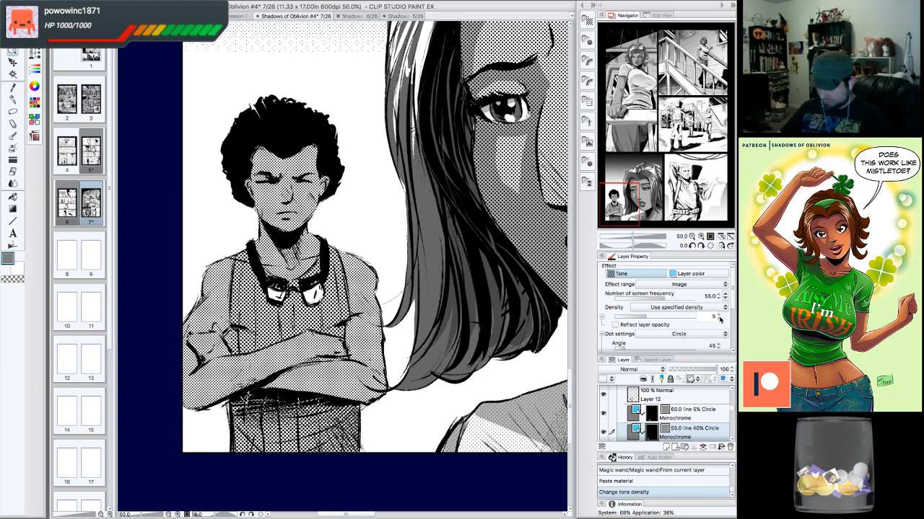
{"action": "key", "text": "Return"}
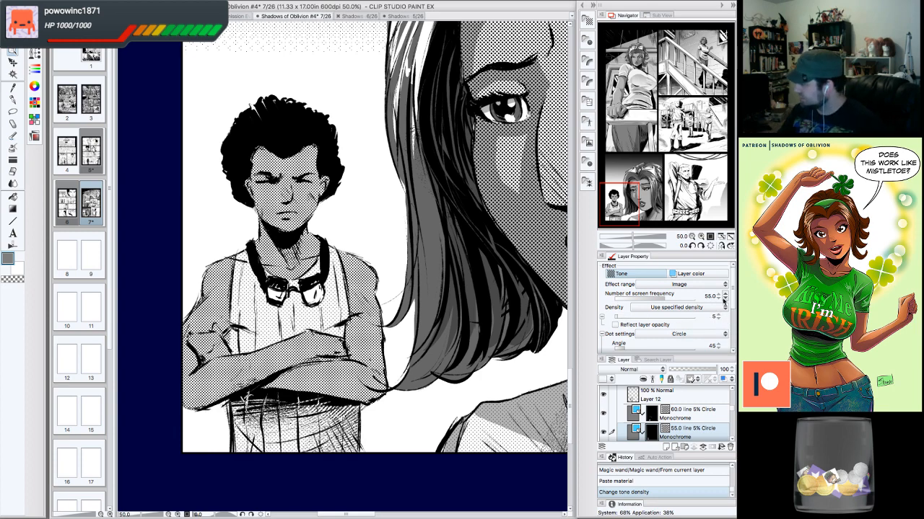
{"action": "left_click", "coordinate": [724, 297]}
{"action": "left_click", "coordinate": [722, 361]}
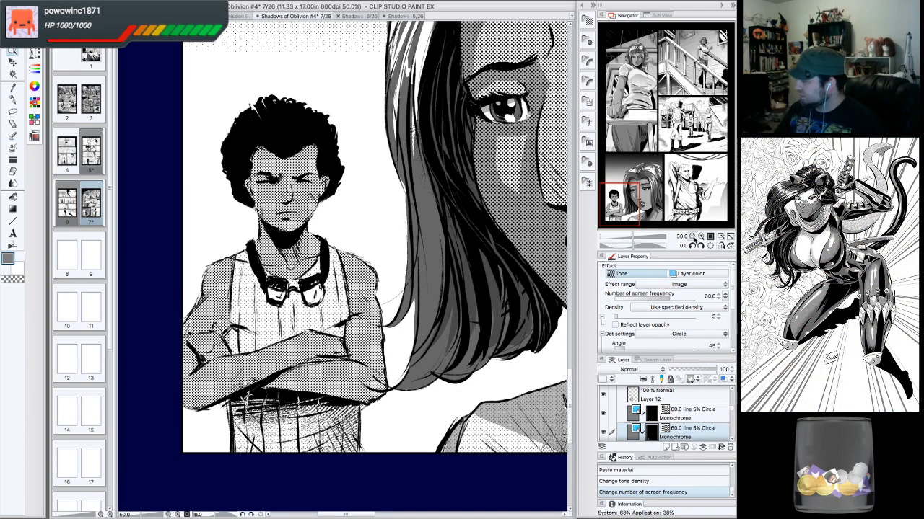
- Zoom out to review the toned panels on page 7, then return to the boy and woman panel
{"action": "left_click", "coordinate": [693, 237]}
{"action": "left_click", "coordinate": [694, 238]}
{"action": "left_click", "coordinate": [693, 238]}
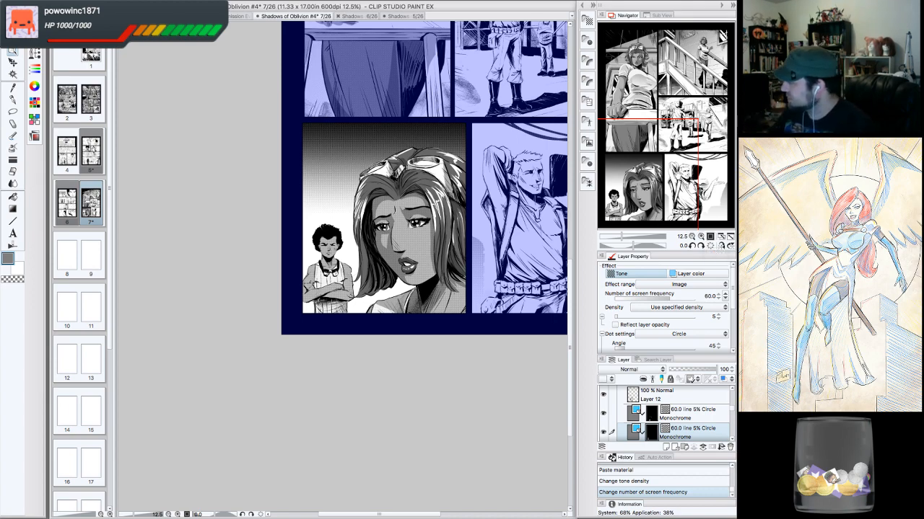
{"action": "left_click_drag", "start_coordinate": [679, 176], "coordinate": [709, 126]}
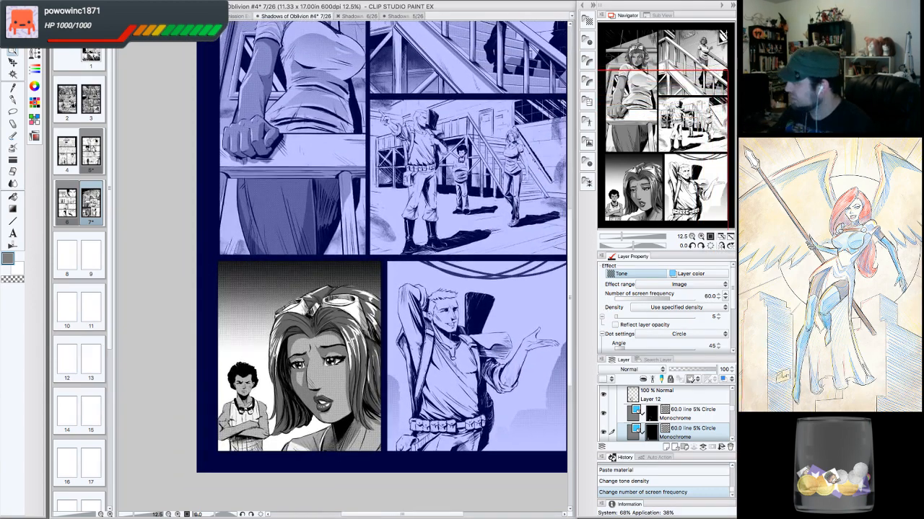
{"action": "left_click", "coordinate": [701, 237]}
{"action": "left_click", "coordinate": [700, 237]}
{"action": "left_click", "coordinate": [701, 237]}
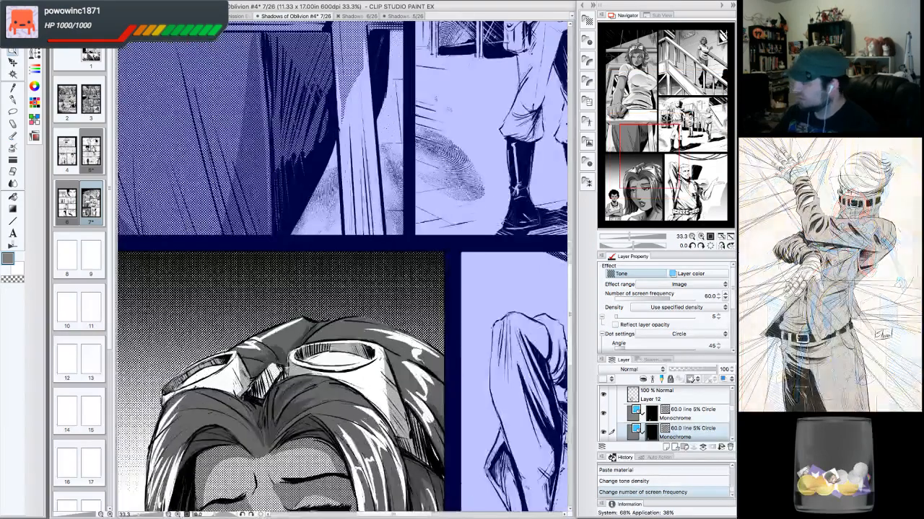
{"action": "left_click_drag", "start_coordinate": [648, 164], "coordinate": [628, 203]}
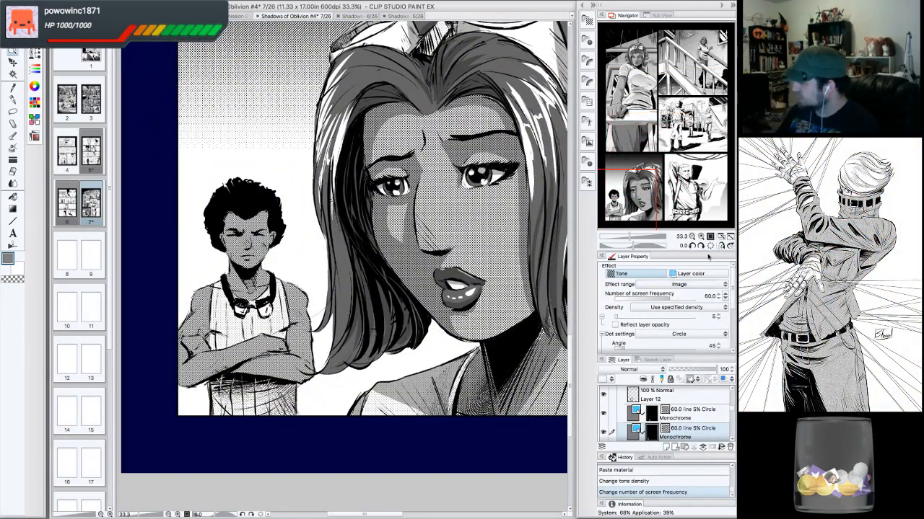
- Select the 30% Layer 40 and add G-pen shading strokes across the boy's face, shoulders and chest
{"action": "left_click_drag", "start_coordinate": [644, 197], "coordinate": [639, 194]}
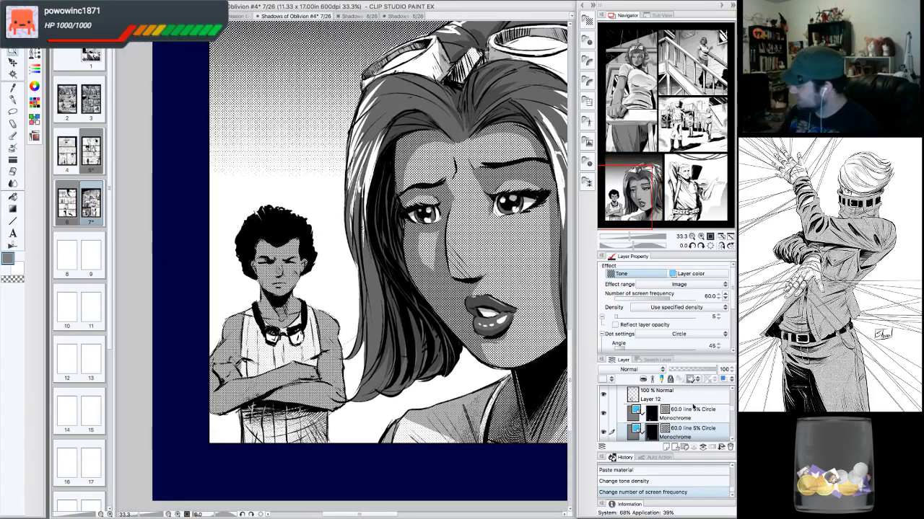
{"action": "scroll", "coordinate": [729, 417], "scroll_direction": "down", "scroll_amount": 3}
{"action": "scroll", "coordinate": [729, 417], "scroll_direction": "up", "scroll_amount": 1}
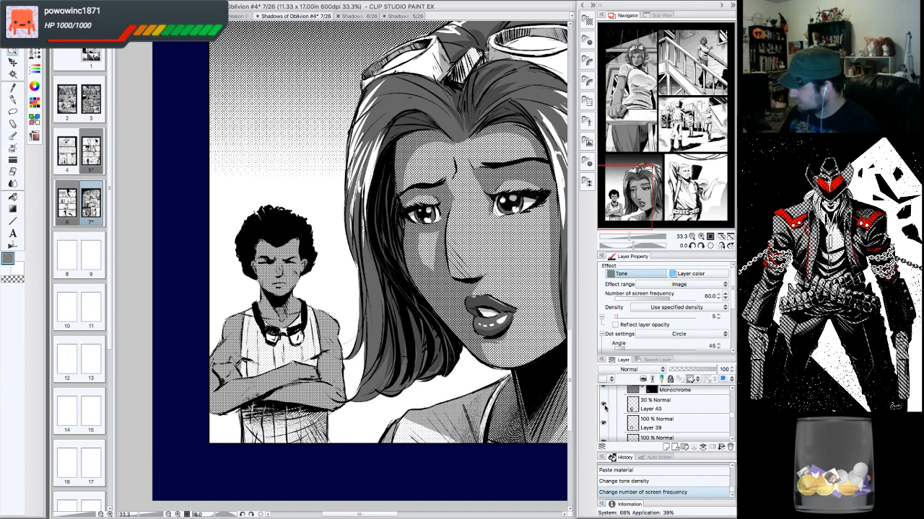
{"action": "left_click", "coordinate": [667, 405]}
{"action": "left_click", "coordinate": [12, 99]}
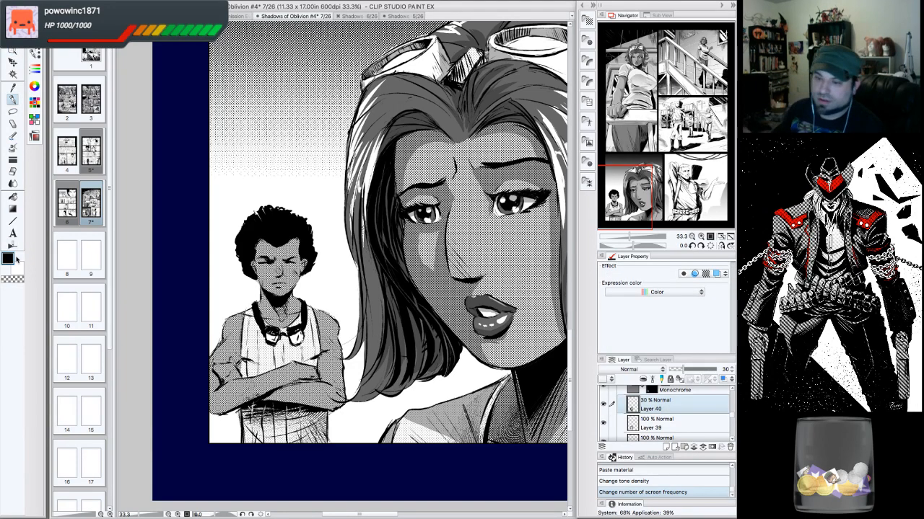
{"action": "left_click", "coordinate": [700, 236]}
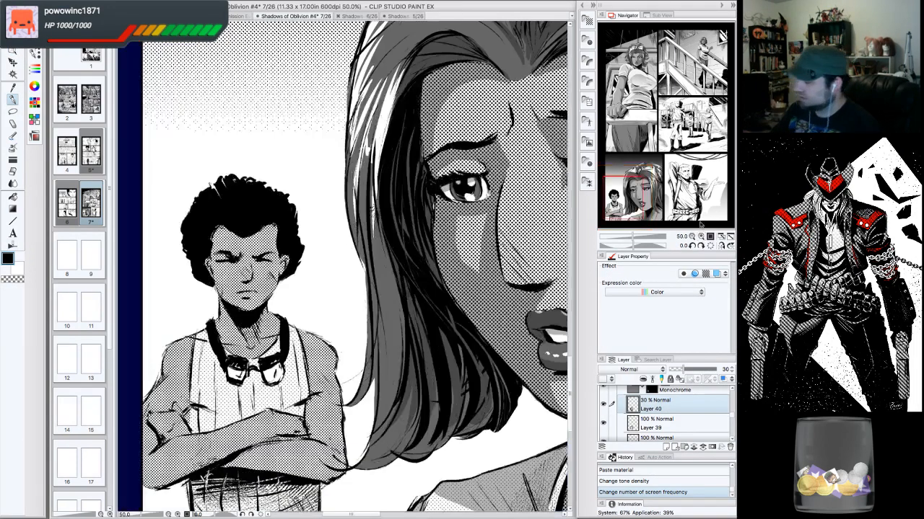
{"action": "left_click_drag", "start_coordinate": [210, 252], "coordinate": [284, 271]}
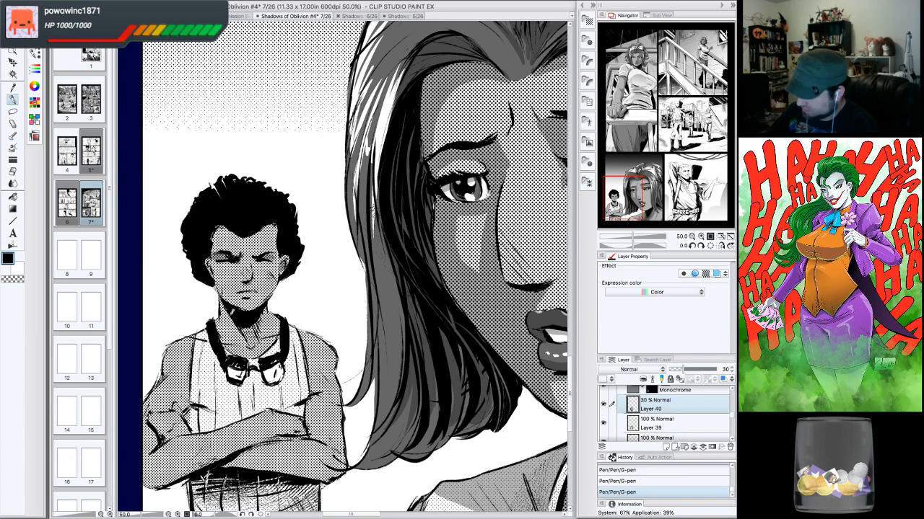
{"action": "mouse_move", "coordinate": [222, 294]}
{"action": "left_mouse_down"}
{"action": "mouse_move", "coordinate": [246, 335]}
{"action": "mouse_move", "coordinate": [267, 310]}
{"action": "left_mouse_up"}
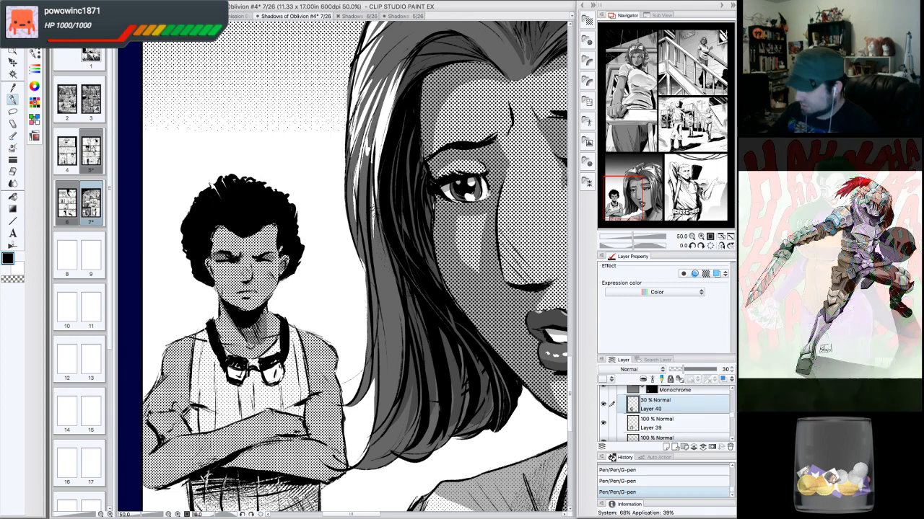
{"action": "mouse_move", "coordinate": [282, 259]}
{"action": "left_mouse_down"}
{"action": "mouse_move", "coordinate": [256, 308]}
{"action": "mouse_move", "coordinate": [274, 329]}
{"action": "mouse_move", "coordinate": [267, 340]}
{"action": "left_mouse_up"}
{"action": "mouse_move", "coordinate": [296, 324]}
{"action": "left_mouse_down"}
{"action": "mouse_move", "coordinate": [290, 335]}
{"action": "mouse_move", "coordinate": [339, 359]}
{"action": "left_mouse_up"}
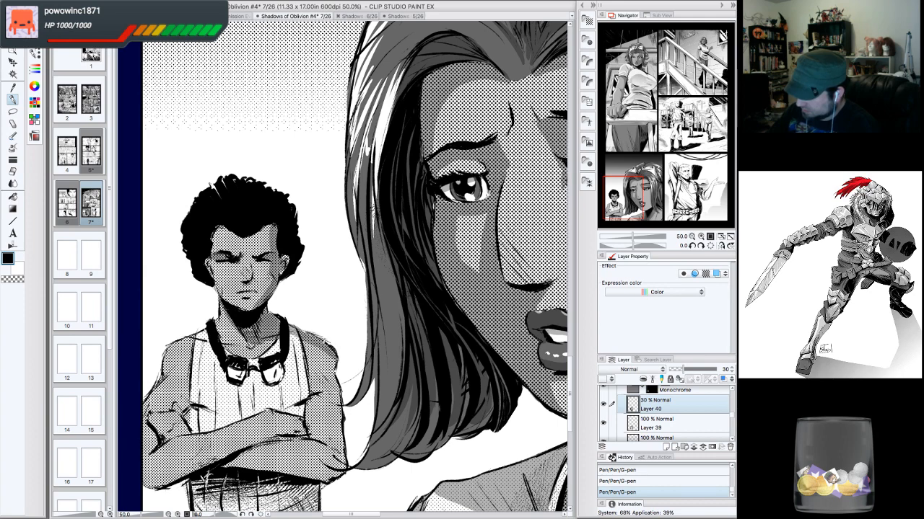
- Refine the boy's face, neck and arm shading with alternating hard eraser and G-pen strokes
{"action": "key", "text": "e"}
{"action": "left_click_drag", "start_coordinate": [303, 325], "coordinate": [293, 320]}
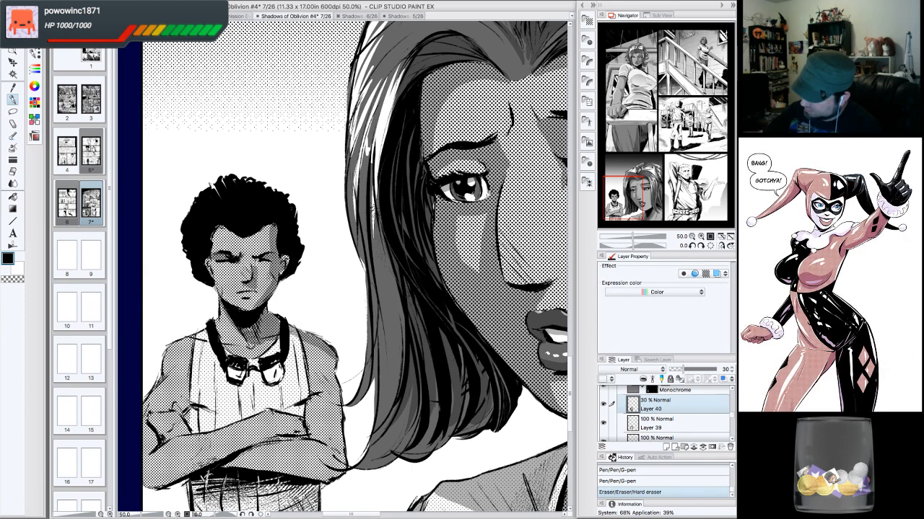
{"action": "left_click_drag", "start_coordinate": [321, 393], "coordinate": [306, 400]}
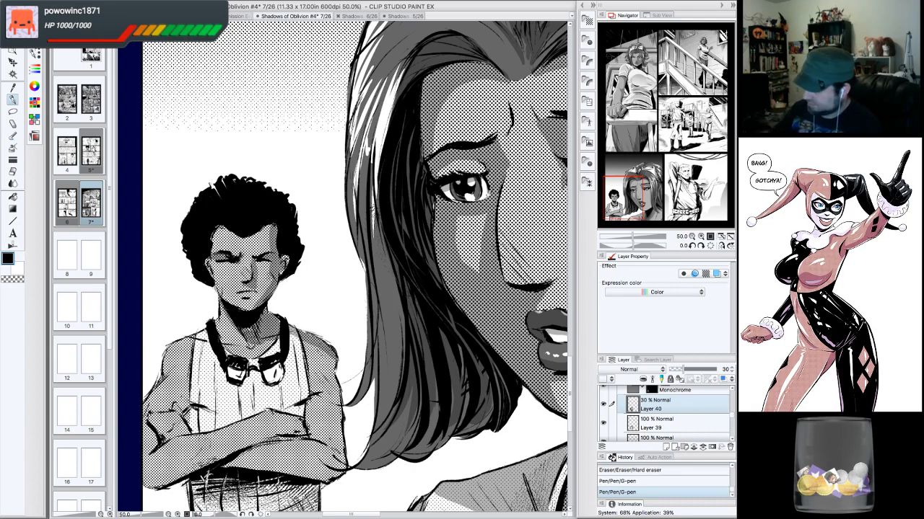
{"action": "mouse_move", "coordinate": [333, 352]}
{"action": "left_mouse_down"}
{"action": "mouse_move", "coordinate": [407, 282]}
{"action": "mouse_move", "coordinate": [353, 300]}
{"action": "mouse_move", "coordinate": [350, 311]}
{"action": "mouse_move", "coordinate": [313, 316]}
{"action": "left_mouse_up"}
{"action": "left_click_drag", "start_coordinate": [274, 260], "coordinate": [287, 290]}
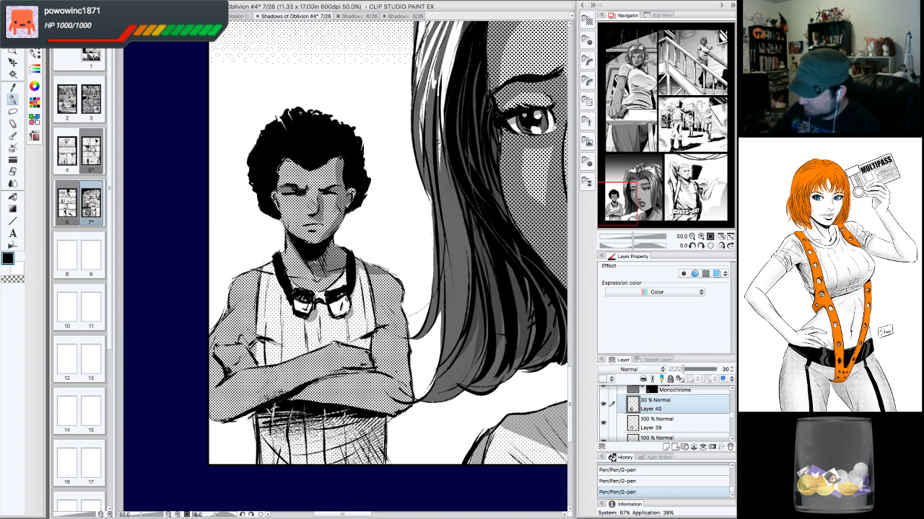
{"action": "left_click_drag", "start_coordinate": [243, 311], "coordinate": [253, 304]}
{"action": "left_click_drag", "start_coordinate": [376, 298], "coordinate": [386, 324]}
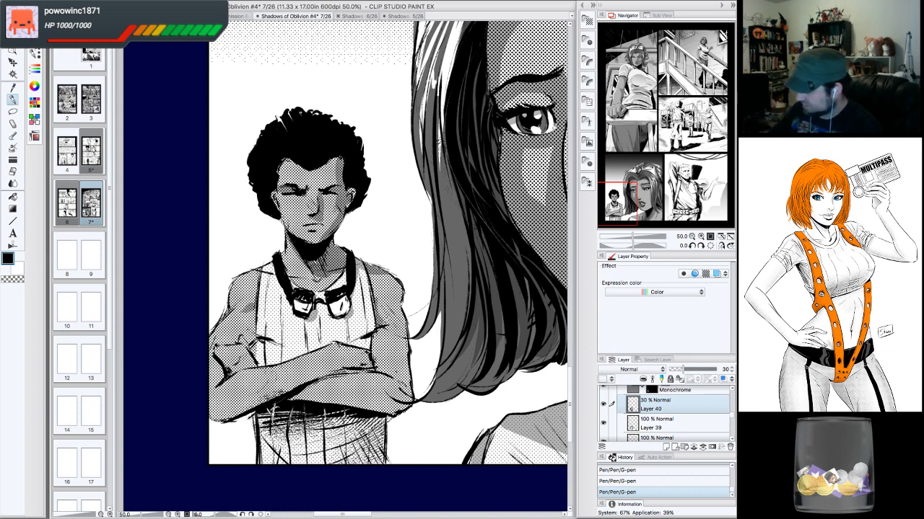
{"action": "mouse_move", "coordinate": [403, 290]}
{"action": "left_mouse_down"}
{"action": "mouse_move", "coordinate": [393, 322]}
{"action": "mouse_move", "coordinate": [408, 394]}
{"action": "left_mouse_up"}
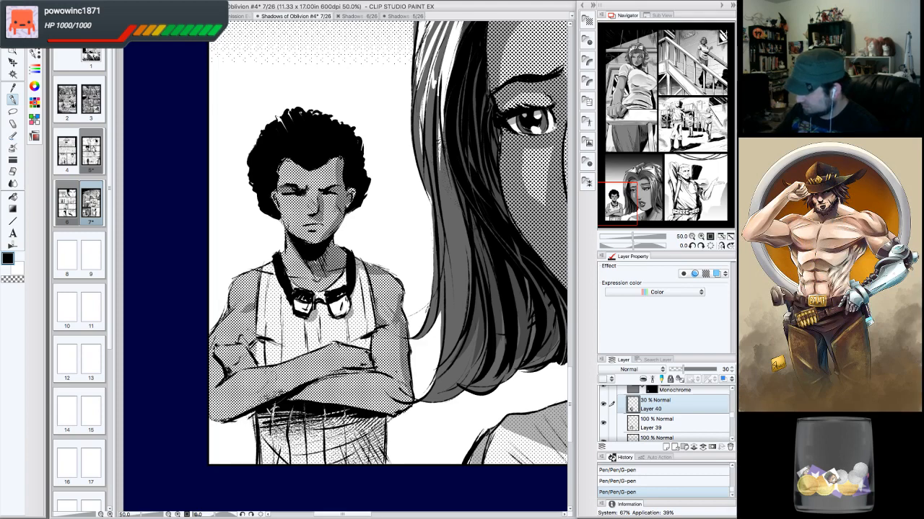
{"action": "left_click_drag", "start_coordinate": [294, 398], "coordinate": [363, 372]}
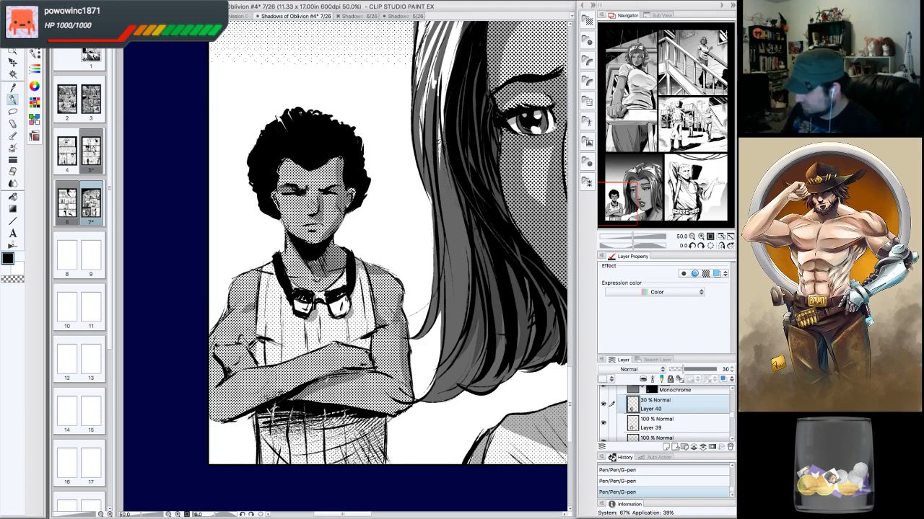
- Touch up the shading on the boy's chest and shoulder with a few eraser and G-pen strokes
{"action": "left_click", "coordinate": [692, 237]}
{"action": "left_click", "coordinate": [700, 246]}
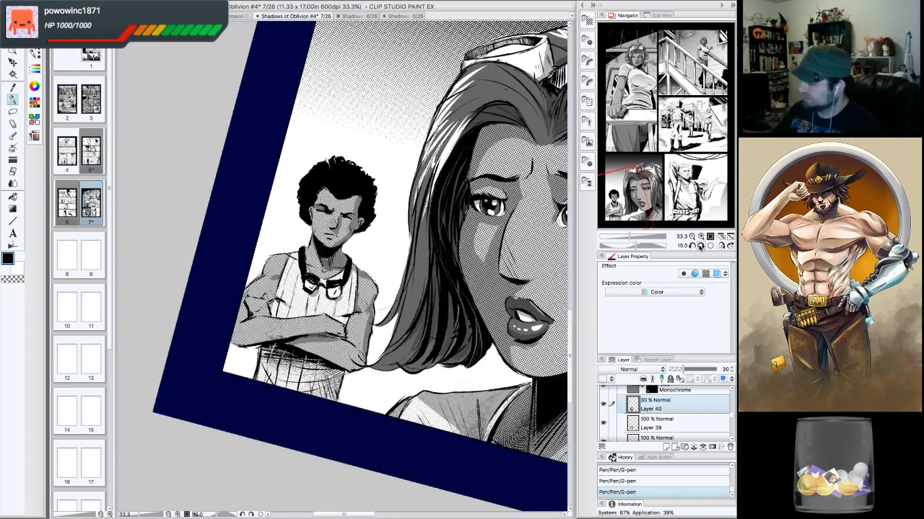
{"action": "left_click", "coordinate": [700, 246]}
{"action": "left_click", "coordinate": [700, 246]}
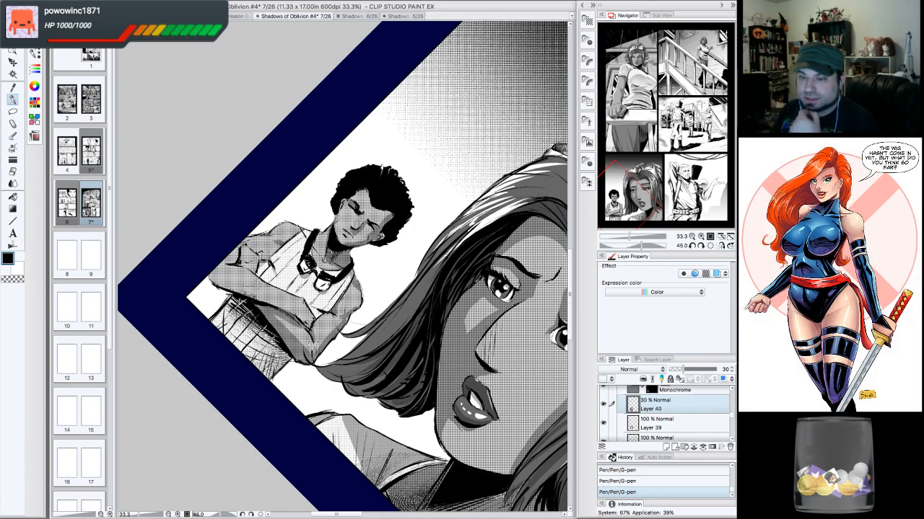
{"action": "left_click", "coordinate": [707, 246]}
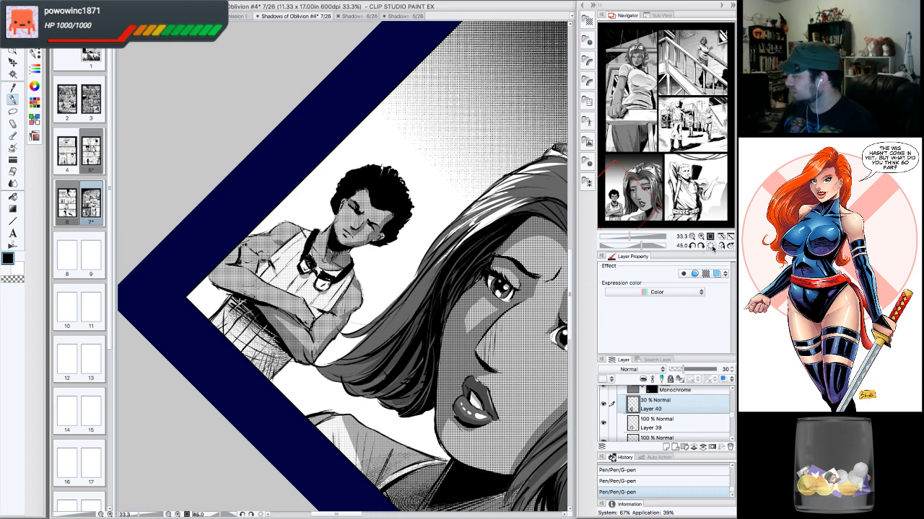
{"action": "left_click", "coordinate": [700, 237]}
{"action": "left_click", "coordinate": [700, 236]}
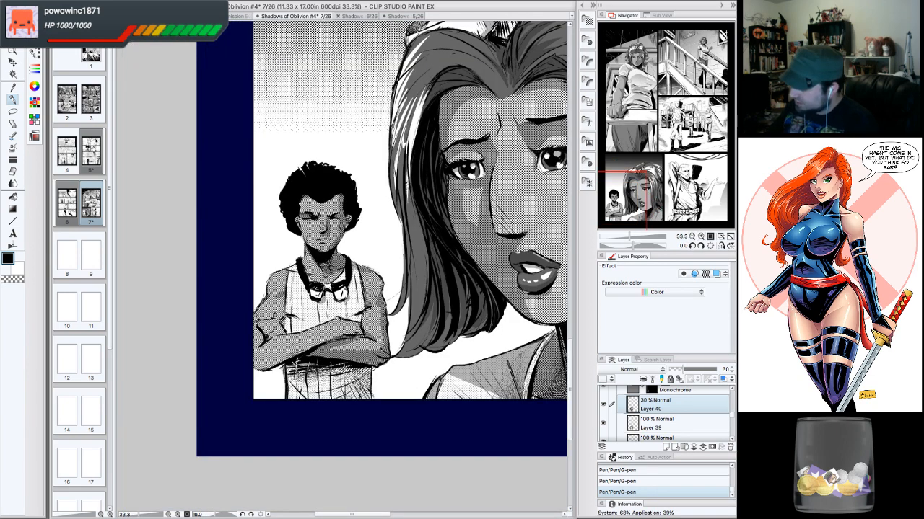
{"action": "left_click_drag", "start_coordinate": [374, 288], "coordinate": [378, 294]}
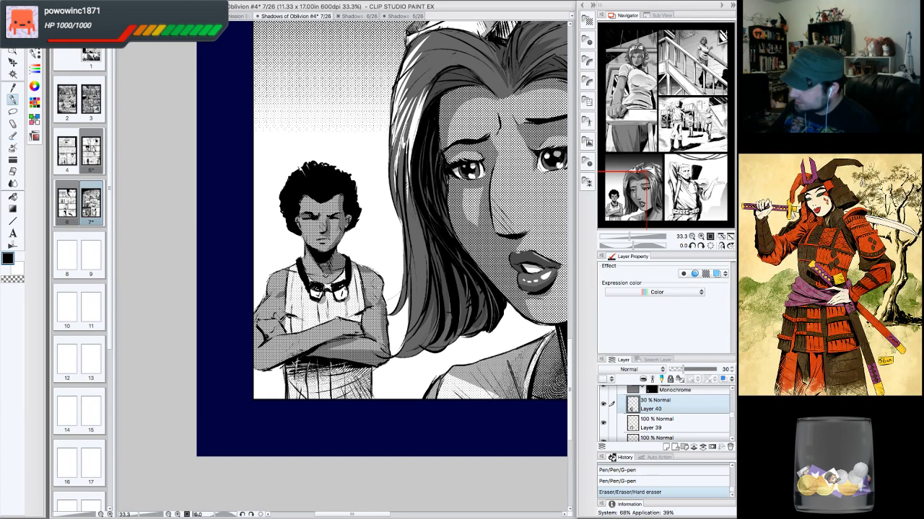
{"action": "left_click_drag", "start_coordinate": [348, 215], "coordinate": [349, 208]}
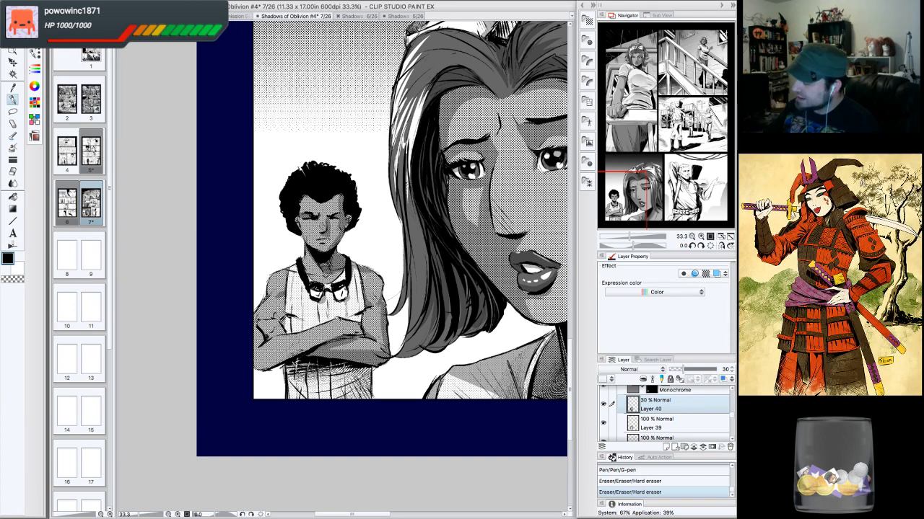
{"action": "left_click_drag", "start_coordinate": [366, 274], "coordinate": [370, 302]}
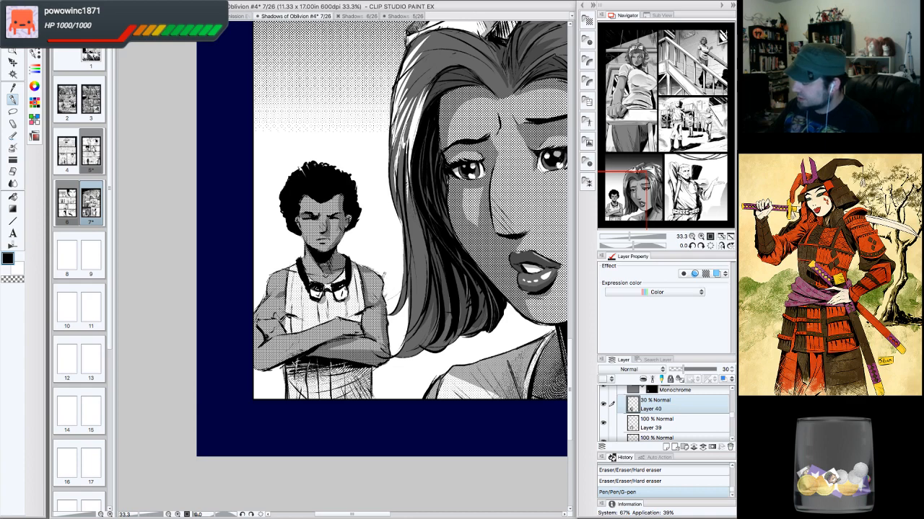
{"action": "left_click_drag", "start_coordinate": [389, 294], "coordinate": [381, 312]}
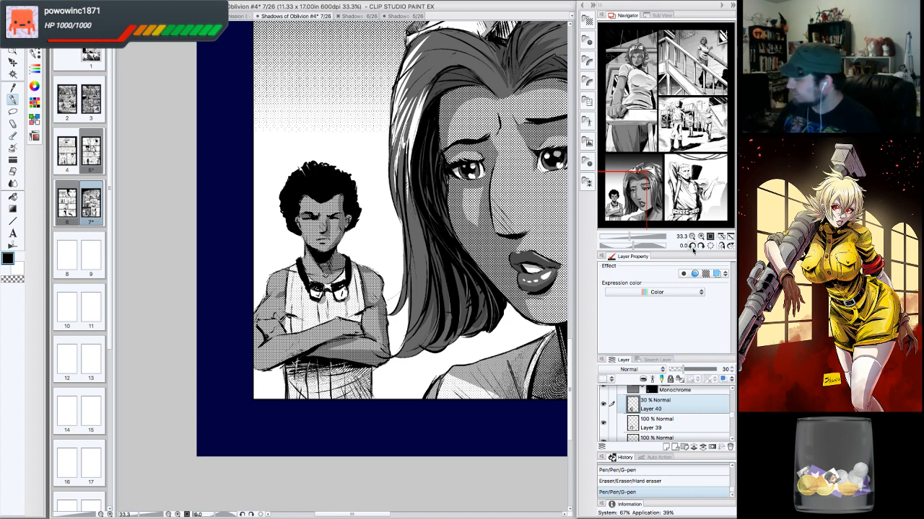
- Rotate the canvas view 15 degrees and add small pen and eraser touches to the boy's chest and crossed arms
{"action": "left_click", "coordinate": [692, 246]}
{"action": "left_click_drag", "start_coordinate": [295, 280], "coordinate": [291, 293]}
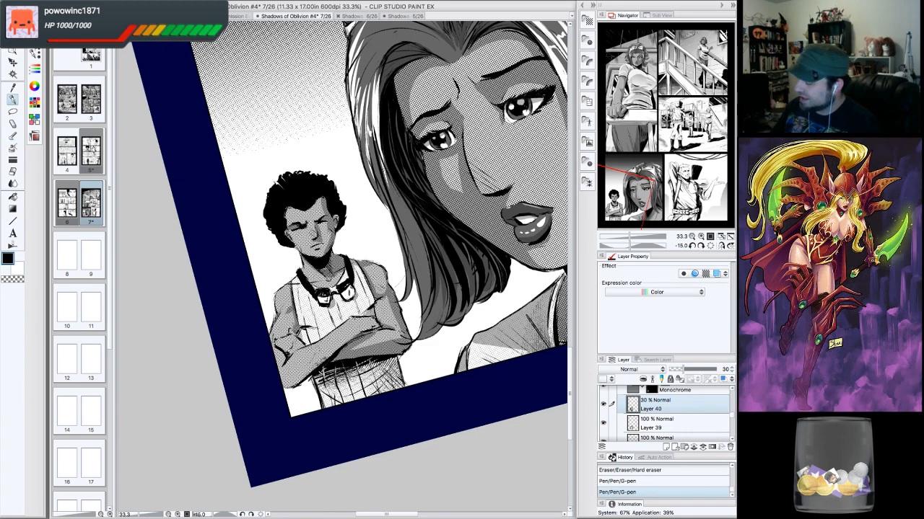
{"action": "left_click_drag", "start_coordinate": [365, 313], "coordinate": [355, 314]}
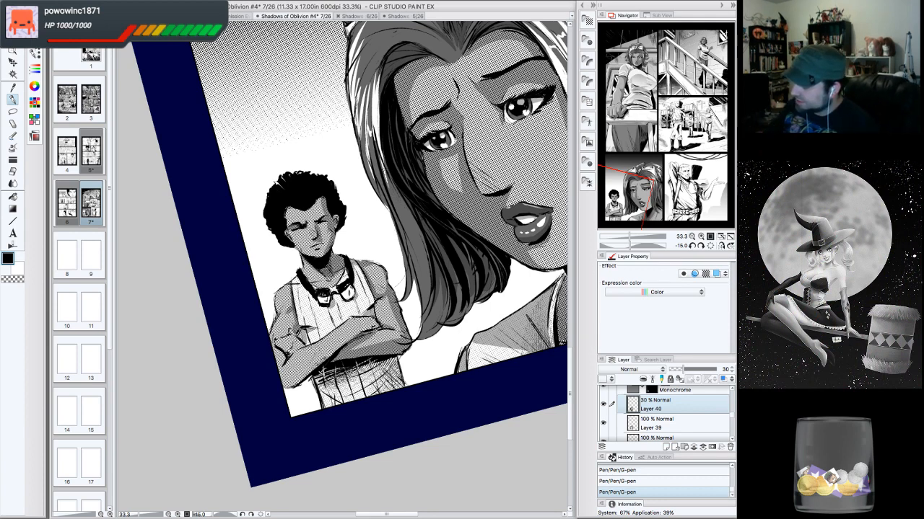
{"action": "left_click_drag", "start_coordinate": [333, 273], "coordinate": [339, 277]}
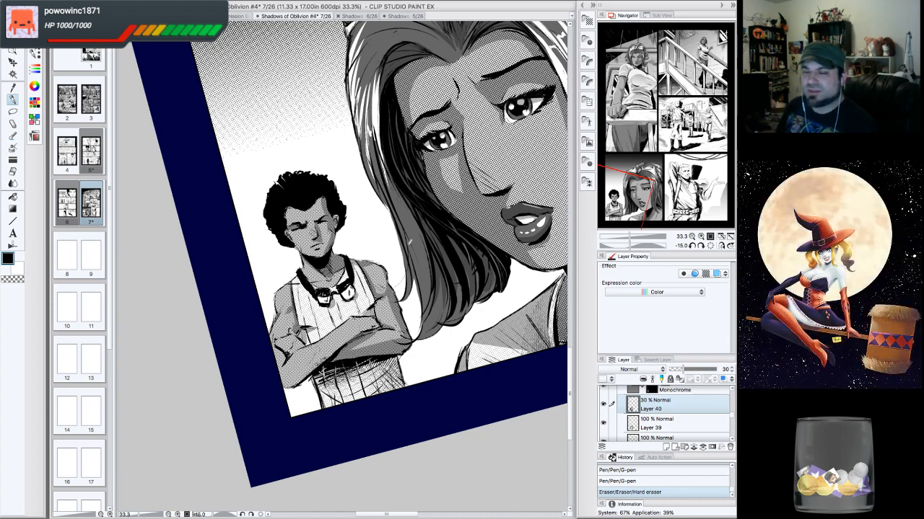
{"action": "left_click_drag", "start_coordinate": [639, 186], "coordinate": [641, 192]}
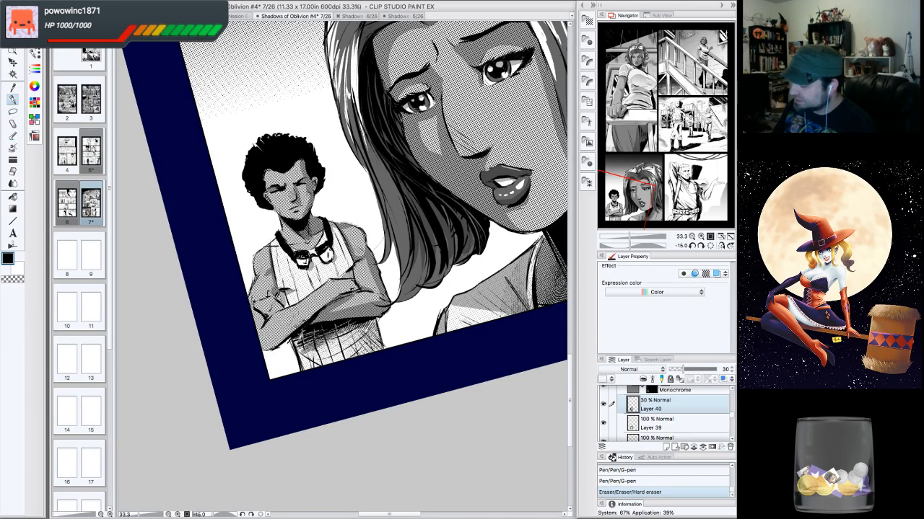
{"action": "left_click_drag", "start_coordinate": [343, 331], "coordinate": [347, 334]}
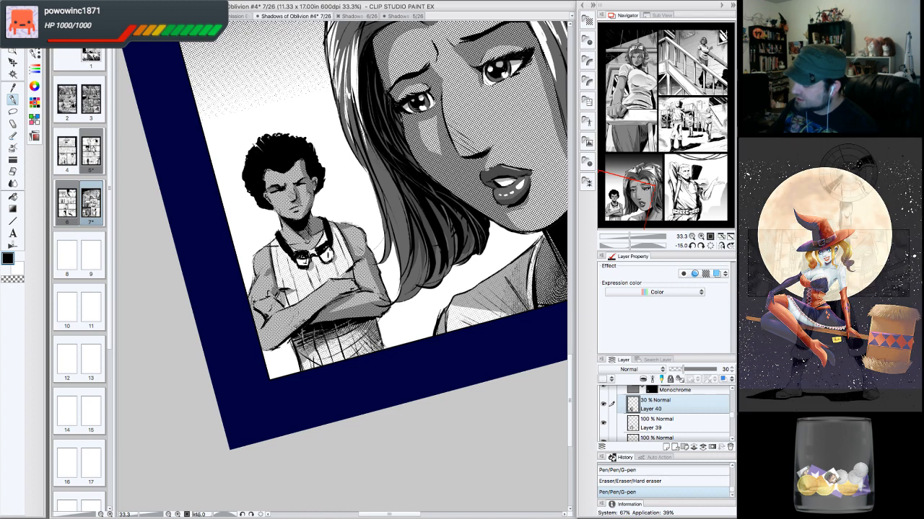
{"action": "left_click_drag", "start_coordinate": [372, 338], "coordinate": [371, 345]}
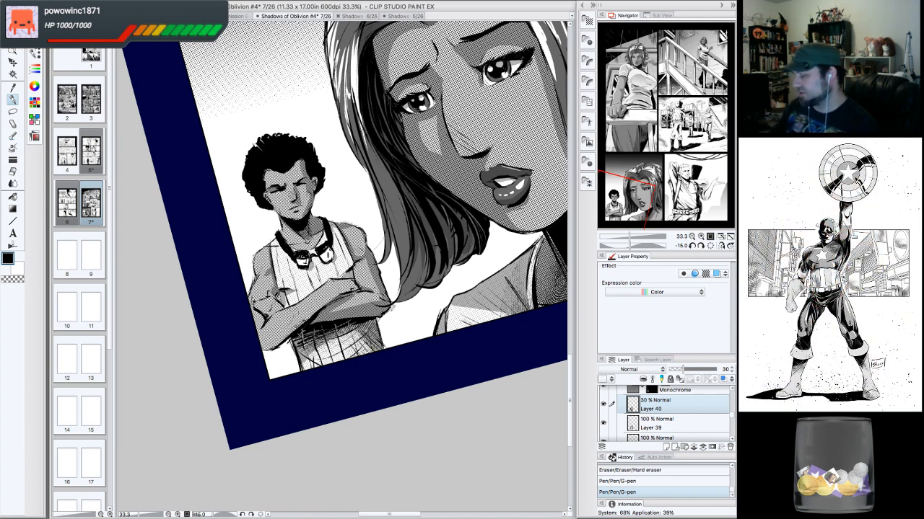
{"action": "left_click_drag", "start_coordinate": [310, 363], "coordinate": [313, 366]}
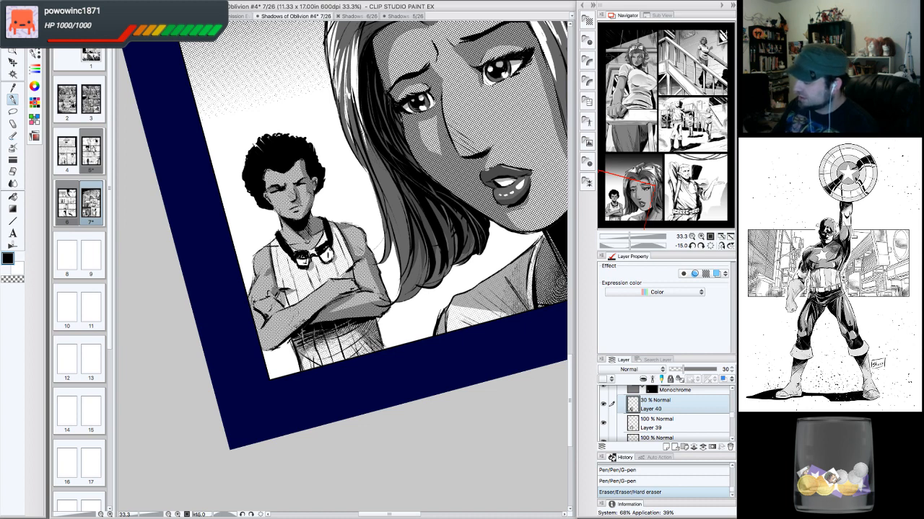
- Paint transparent colour over part of the boy's forearms, then switch back to black and add G-pen strokes to his chest
{"action": "left_click", "coordinate": [13, 279]}
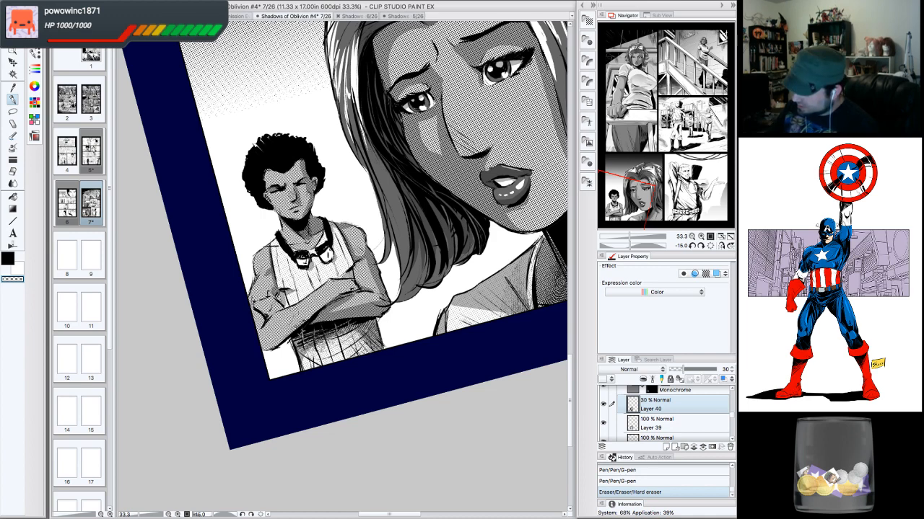
{"action": "mouse_move", "coordinate": [321, 347]}
{"action": "left_mouse_down"}
{"action": "mouse_move", "coordinate": [318, 326]}
{"action": "mouse_move", "coordinate": [306, 324]}
{"action": "mouse_move", "coordinate": [342, 334]}
{"action": "left_mouse_up"}
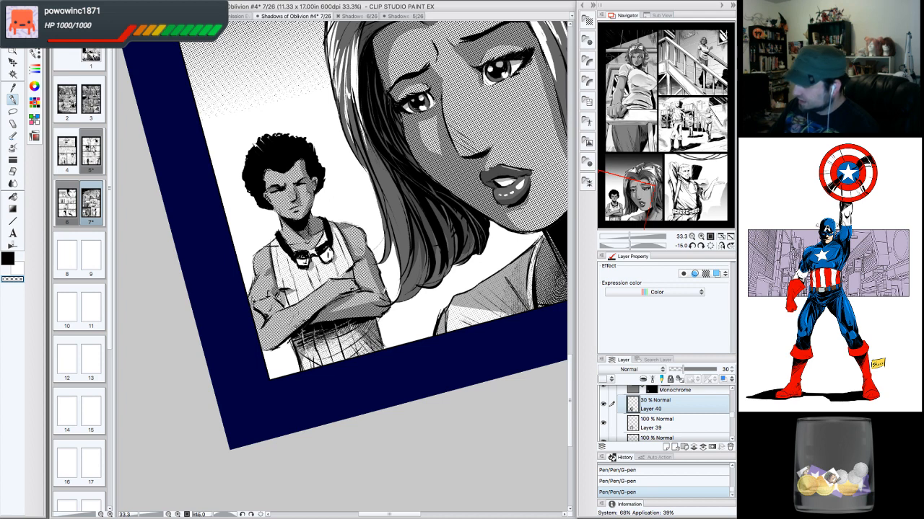
{"action": "left_click", "coordinate": [9, 258]}
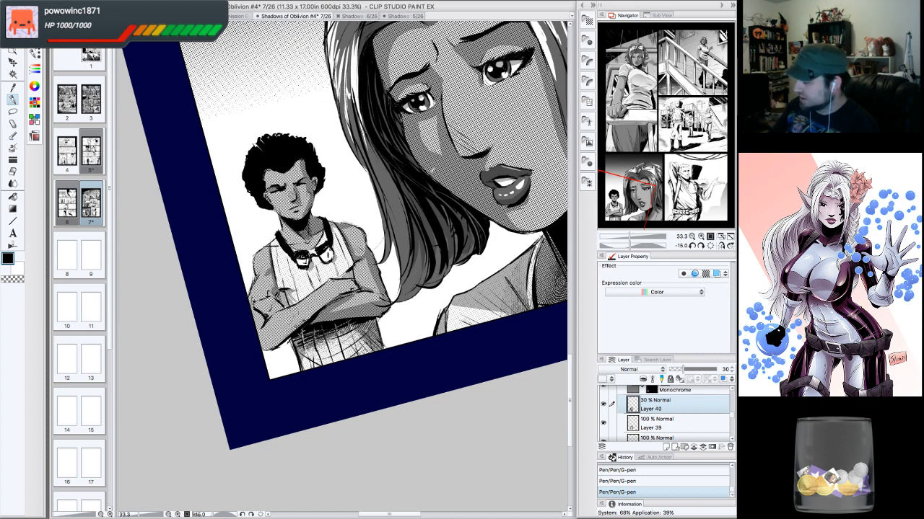
{"action": "left_click_drag", "start_coordinate": [295, 294], "coordinate": [294, 298]}
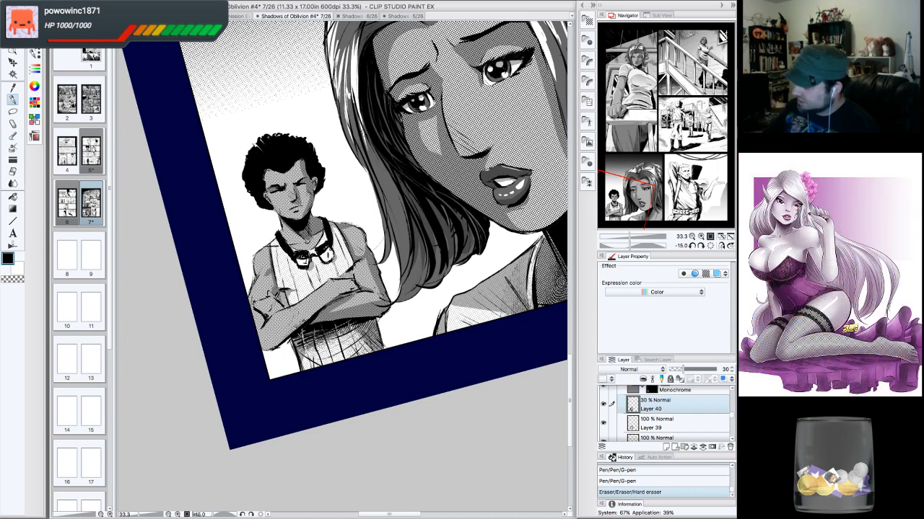
{"action": "left_click_drag", "start_coordinate": [350, 269], "coordinate": [357, 275]}
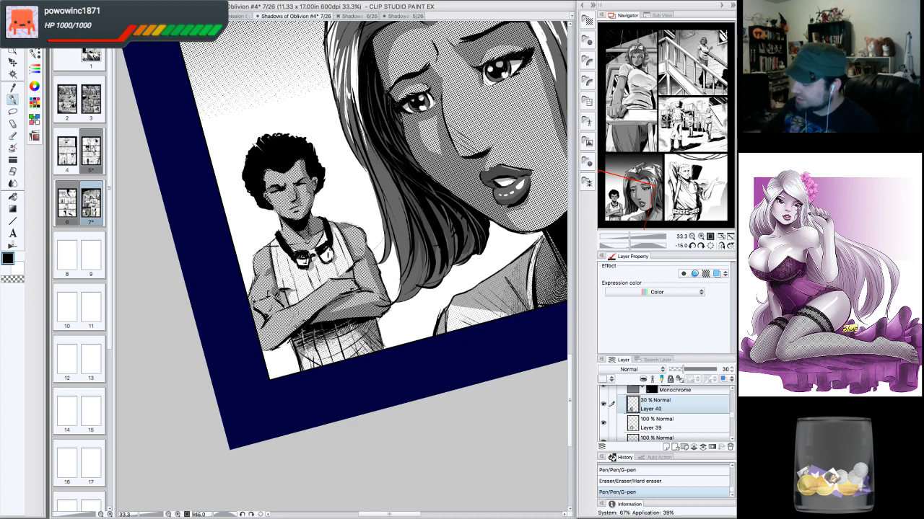
{"action": "left_click_drag", "start_coordinate": [316, 255], "coordinate": [339, 250]}
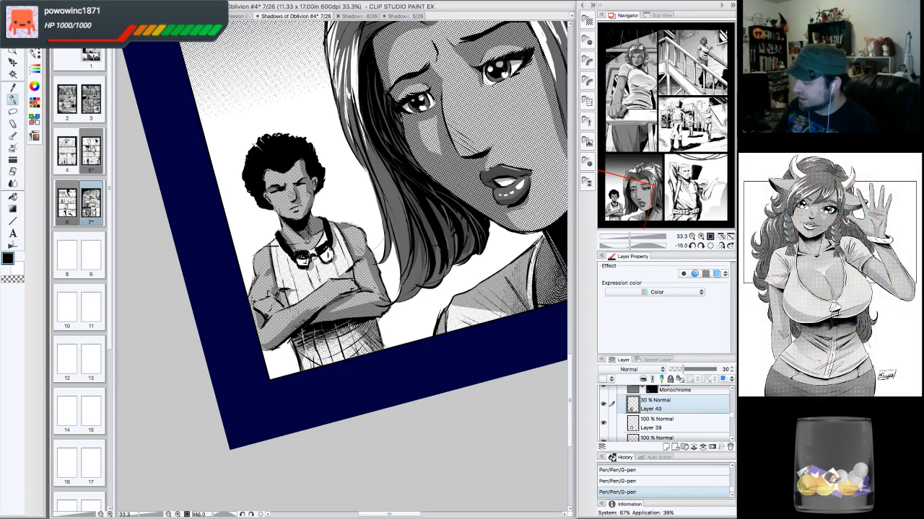
{"action": "mouse_move", "coordinate": [340, 293]}
{"action": "left_mouse_down"}
{"action": "mouse_move", "coordinate": [364, 287]}
{"action": "mouse_move", "coordinate": [347, 281]}
{"action": "mouse_move", "coordinate": [357, 282]}
{"action": "left_mouse_up"}
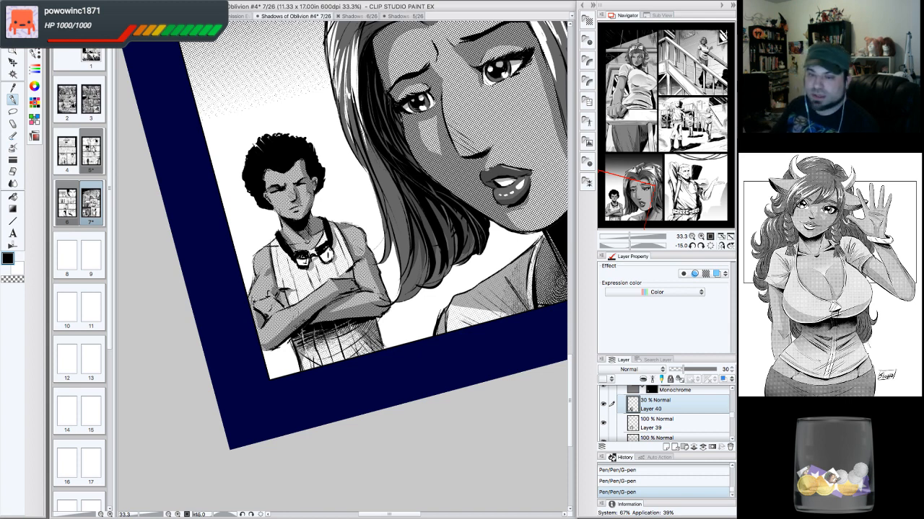
- Add more G-pen and hard-eraser strokes to the shading on the boy's chest, shoulders and crossed arms
{"action": "left_click_drag", "start_coordinate": [355, 236], "coordinate": [363, 251]}
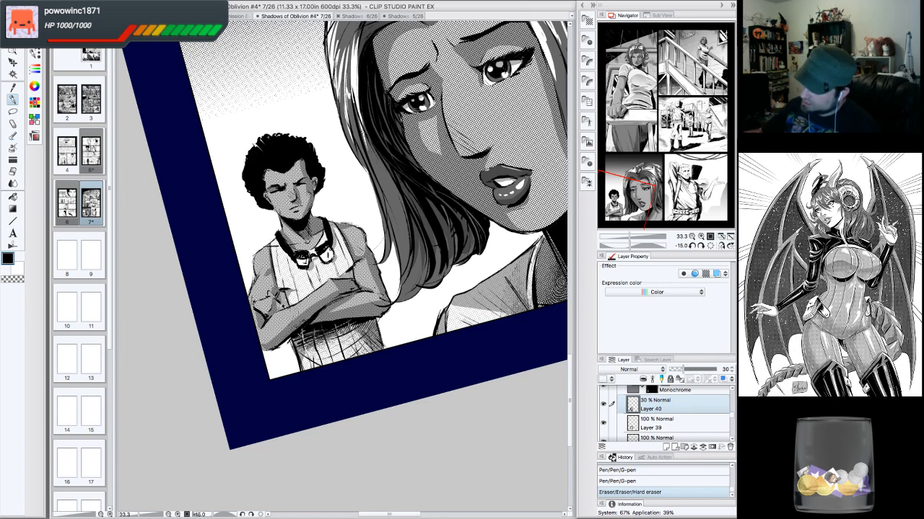
{"action": "left_click_drag", "start_coordinate": [282, 301], "coordinate": [284, 310]}
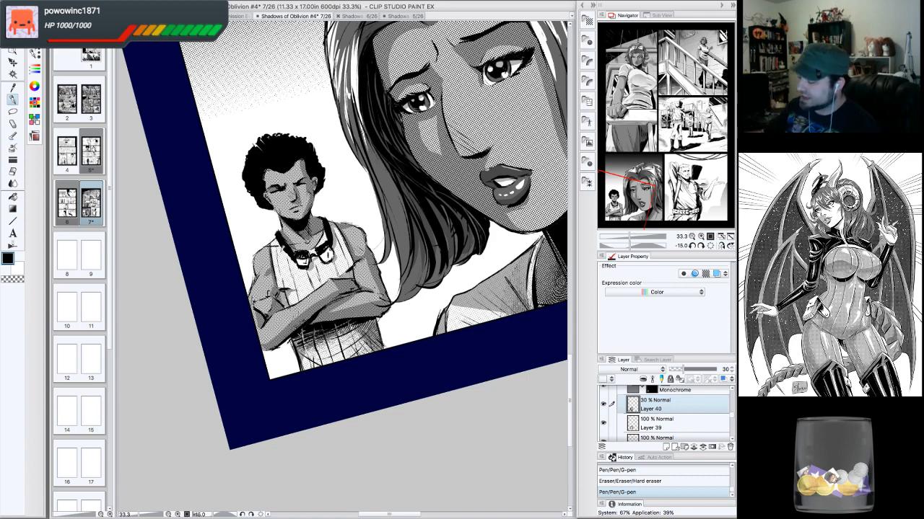
{"action": "mouse_move", "coordinate": [282, 247]}
{"action": "left_mouse_down"}
{"action": "mouse_move", "coordinate": [296, 285]}
{"action": "mouse_move", "coordinate": [309, 292]}
{"action": "mouse_move", "coordinate": [321, 282]}
{"action": "left_mouse_up"}
{"action": "left_click_drag", "start_coordinate": [338, 231], "coordinate": [352, 268]}
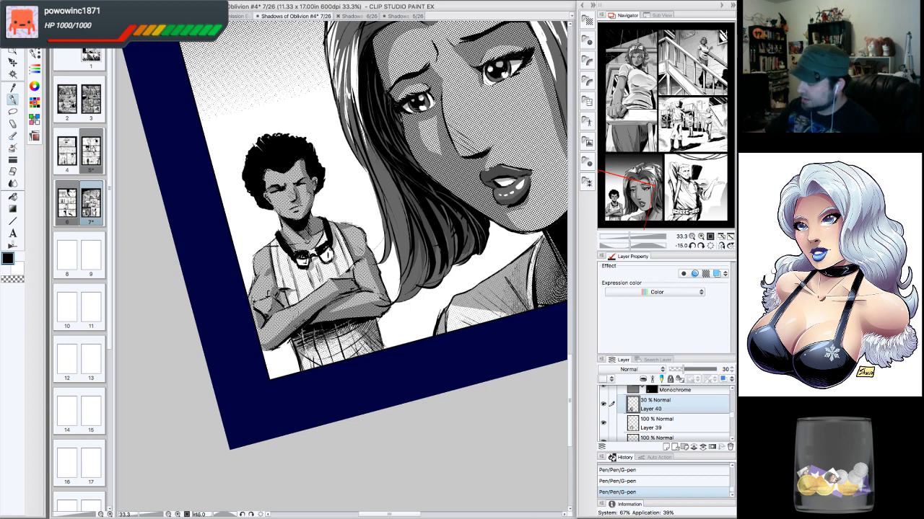
{"action": "mouse_move", "coordinate": [341, 325]}
{"action": "left_mouse_down"}
{"action": "mouse_move", "coordinate": [342, 360]}
{"action": "mouse_move", "coordinate": [360, 337]}
{"action": "left_mouse_up"}
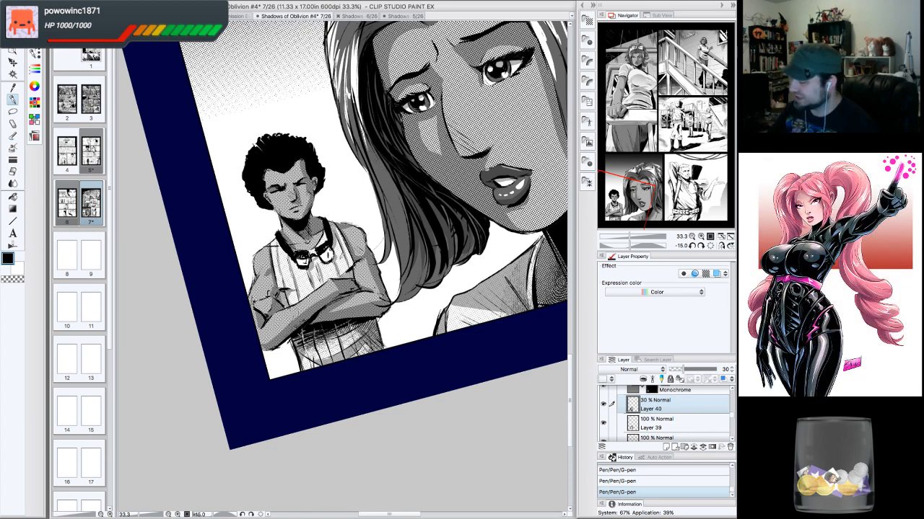
{"action": "mouse_move", "coordinate": [375, 282]}
{"action": "left_mouse_down"}
{"action": "mouse_move", "coordinate": [381, 293]}
{"action": "mouse_move", "coordinate": [380, 274]}
{"action": "left_mouse_up"}
{"action": "left_click_drag", "start_coordinate": [376, 253], "coordinate": [384, 241]}
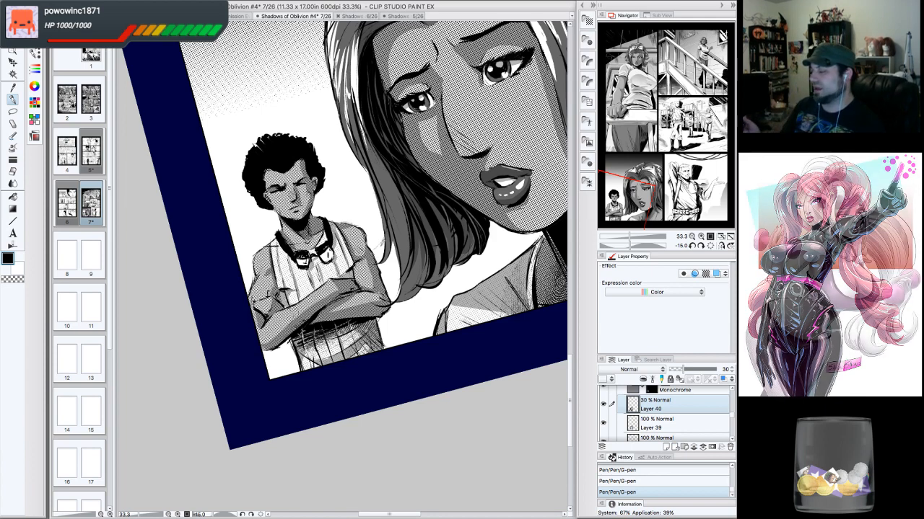
{"action": "left_click_drag", "start_coordinate": [275, 270], "coordinate": [274, 287]}
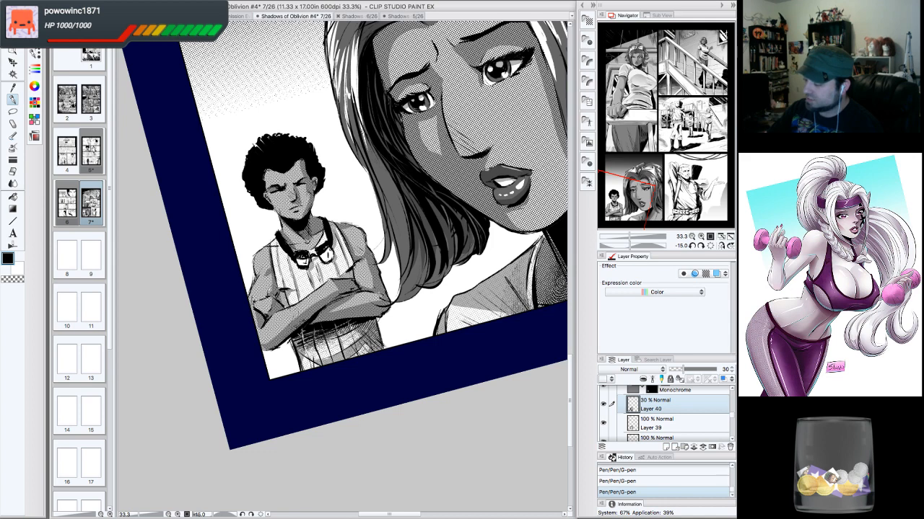
{"action": "left_click_drag", "start_coordinate": [275, 268], "coordinate": [270, 252]}
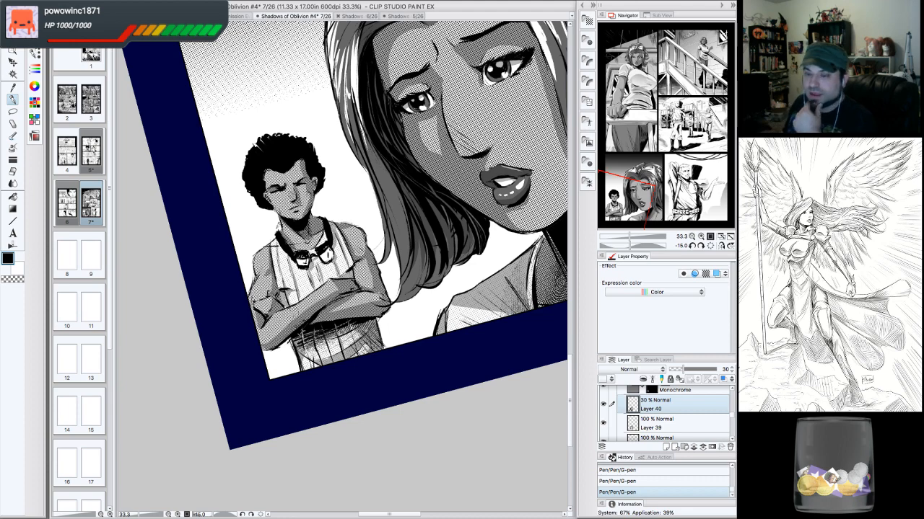
- Reset the canvas rotation and inspect the lower-left panel and page at different zoom levels and angles
{"action": "left_click", "coordinate": [711, 246]}
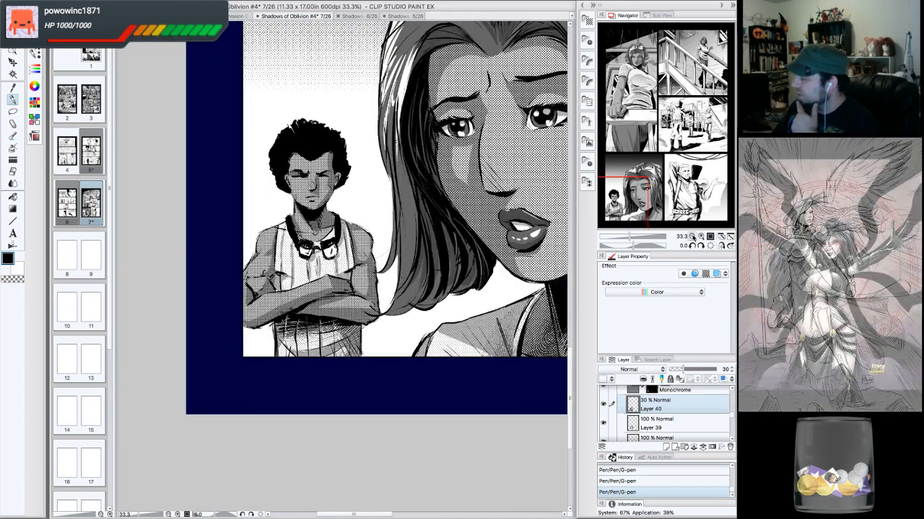
{"action": "left_click", "coordinate": [692, 237]}
{"action": "left_click", "coordinate": [700, 237]}
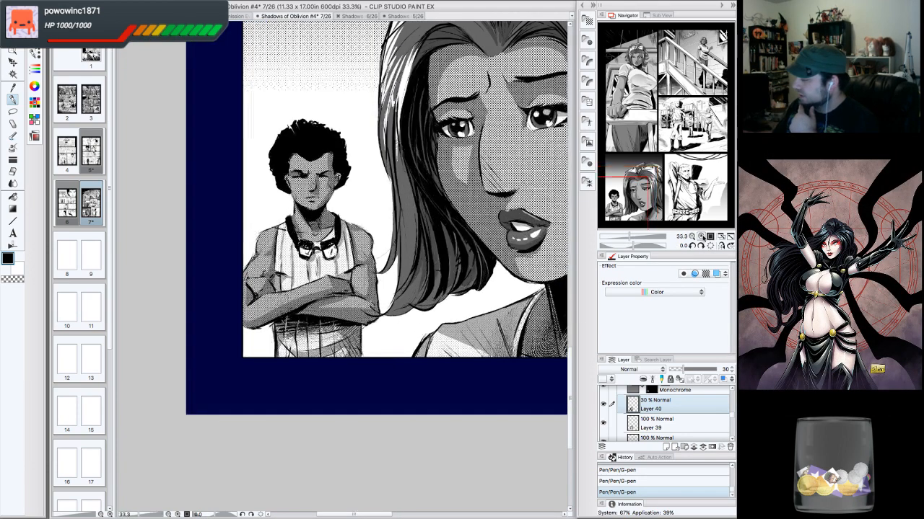
{"action": "left_click", "coordinate": [700, 237]}
{"action": "left_click", "coordinate": [692, 236]}
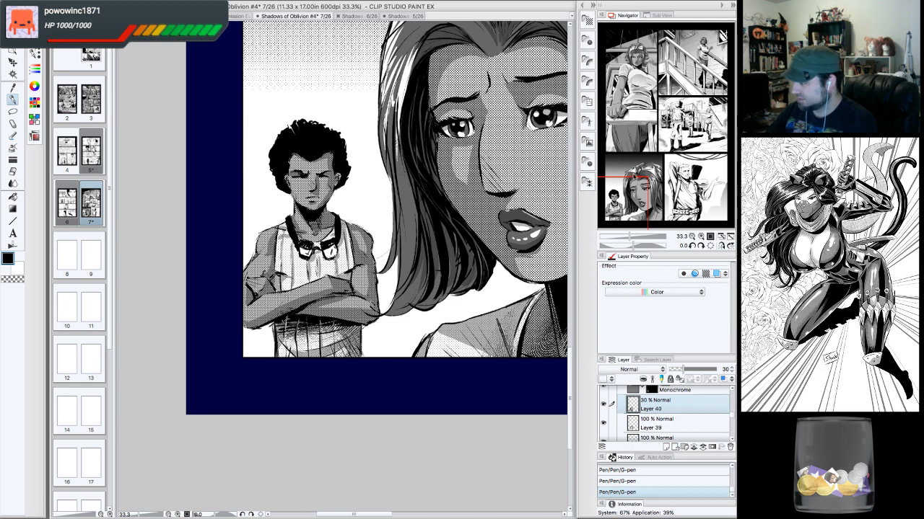
{"action": "left_click_drag", "start_coordinate": [325, 238], "coordinate": [321, 210]}
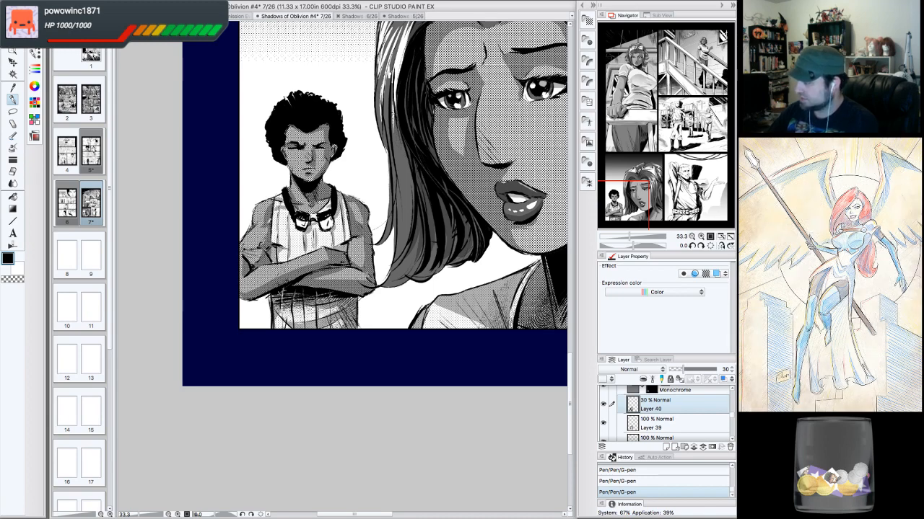
{"action": "left_click", "coordinate": [691, 236]}
{"action": "left_click", "coordinate": [691, 236]}
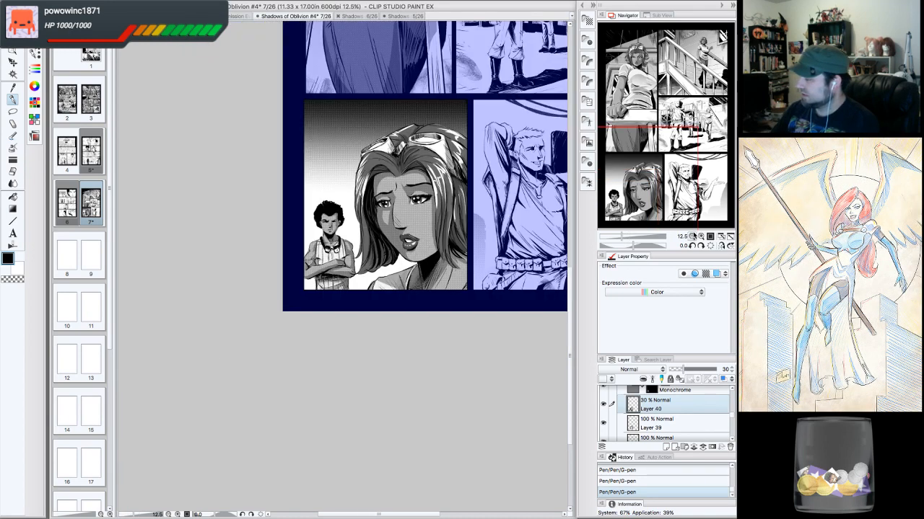
{"action": "left_click", "coordinate": [702, 153]}
{"action": "left_click_drag", "start_coordinate": [705, 147], "coordinate": [733, 125]}
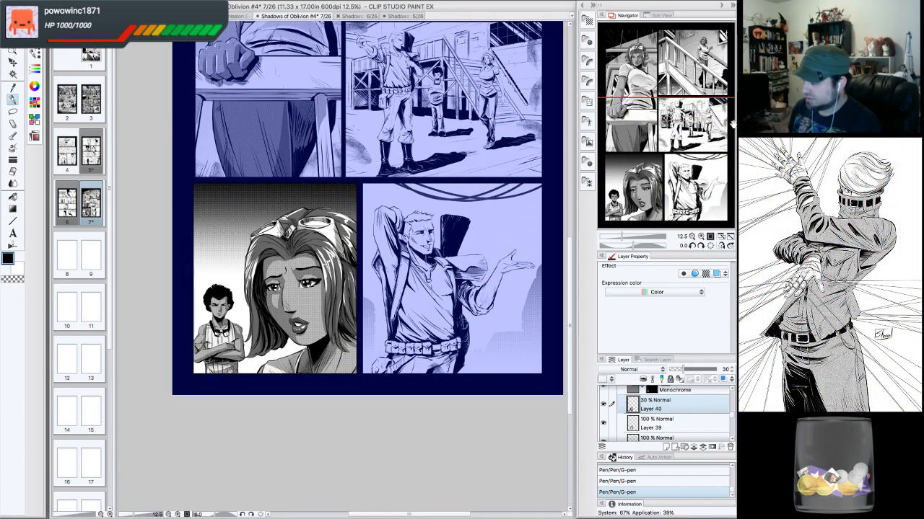
{"action": "left_click", "coordinate": [701, 237]}
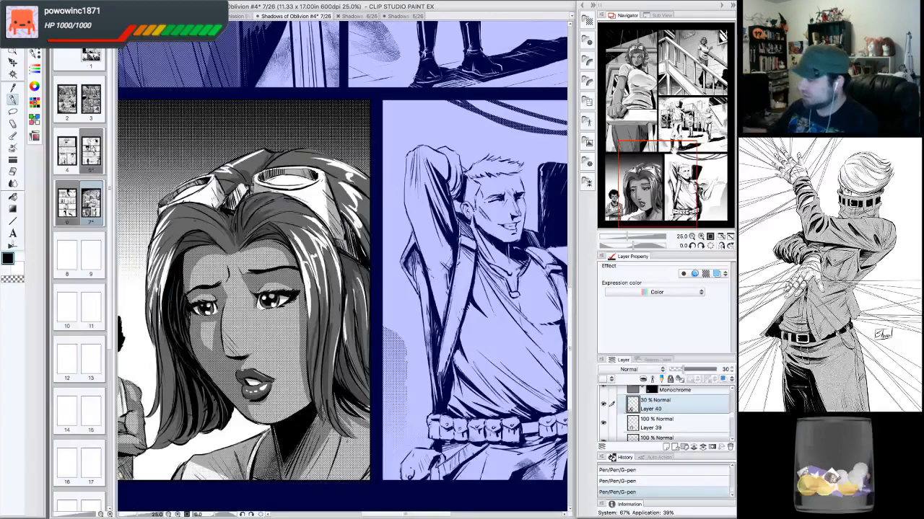
{"action": "left_click_drag", "start_coordinate": [675, 150], "coordinate": [648, 142]}
{"action": "left_click", "coordinate": [701, 237]}
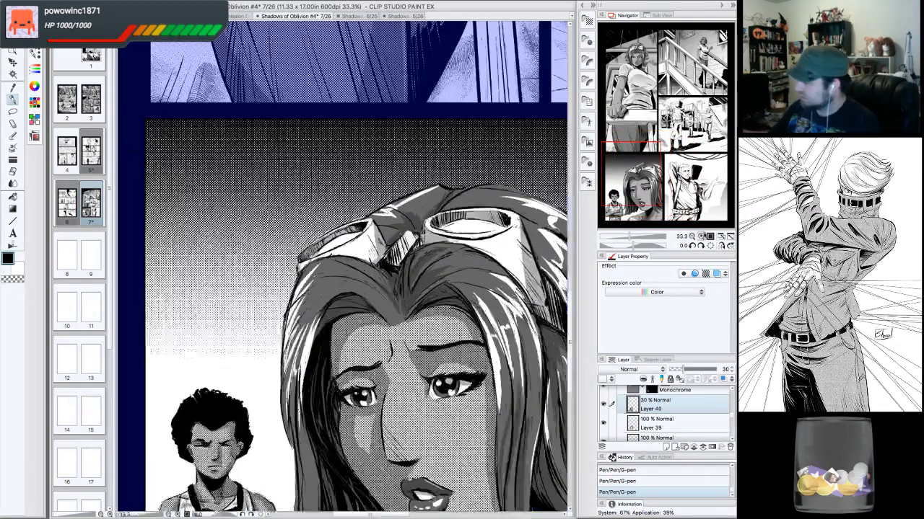
{"action": "left_click_drag", "start_coordinate": [732, 418], "coordinate": [731, 421]}
{"action": "left_click", "coordinate": [665, 427]}
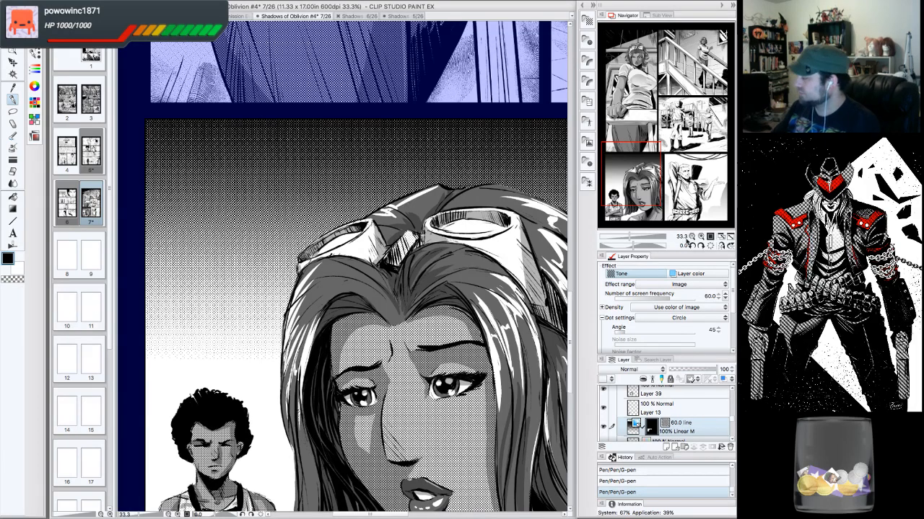
{"action": "left_click", "coordinate": [692, 237]}
{"action": "left_click", "coordinate": [692, 238]}
{"action": "left_click", "coordinate": [700, 237]}
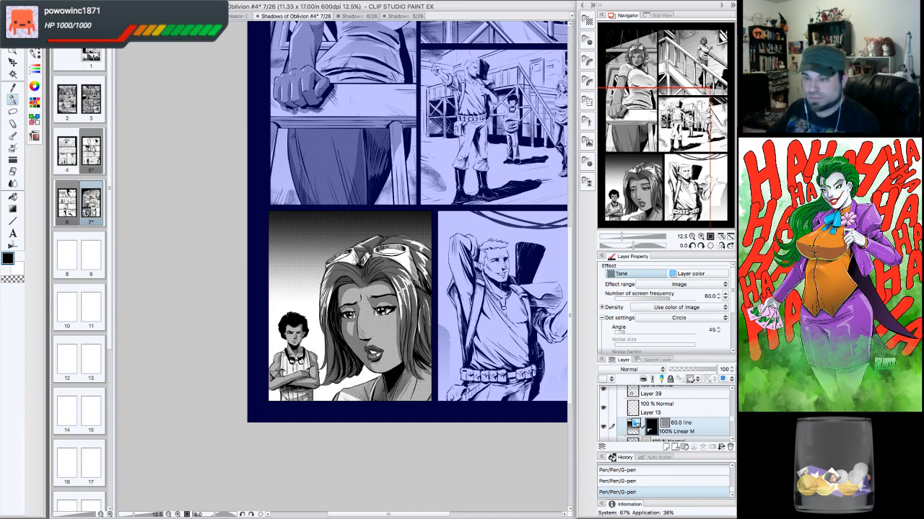
{"action": "left_click", "coordinate": [700, 238]}
{"action": "left_click", "coordinate": [700, 246]}
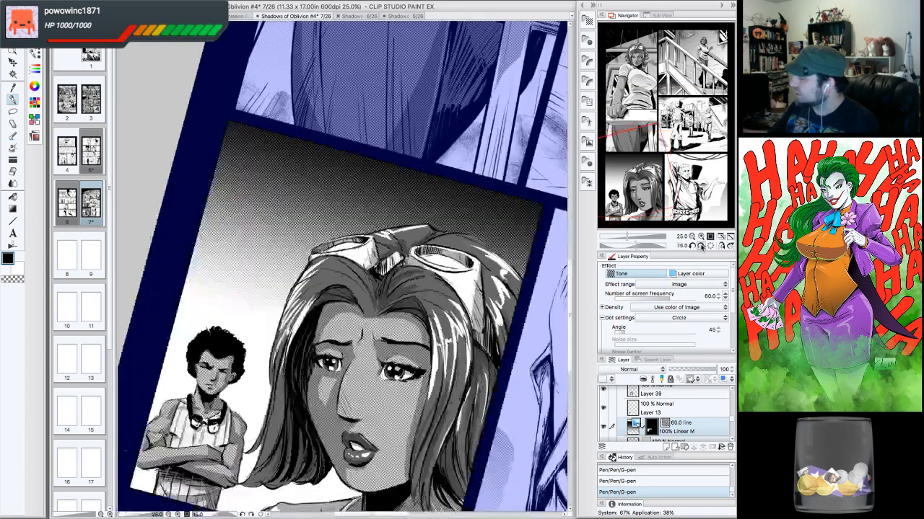
{"action": "left_click", "coordinate": [701, 246]}
{"action": "left_click", "coordinate": [700, 246]}
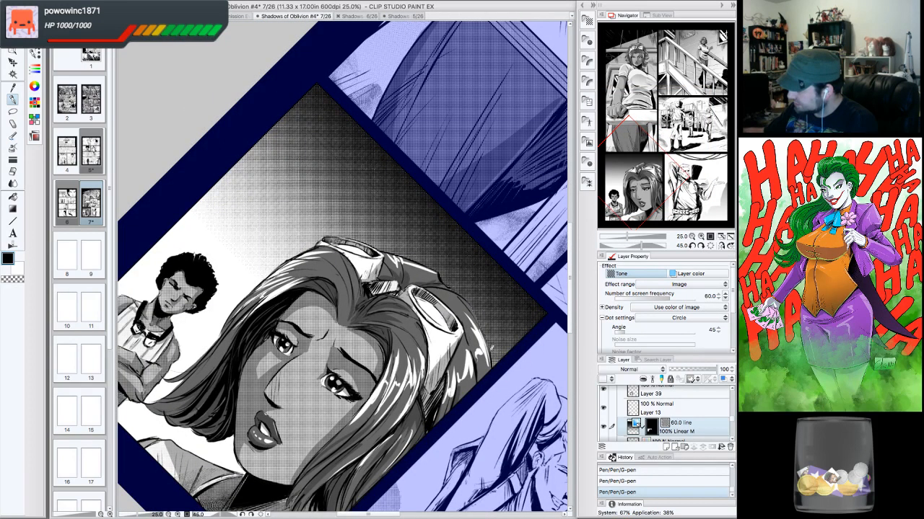
{"action": "left_click", "coordinate": [711, 246]}
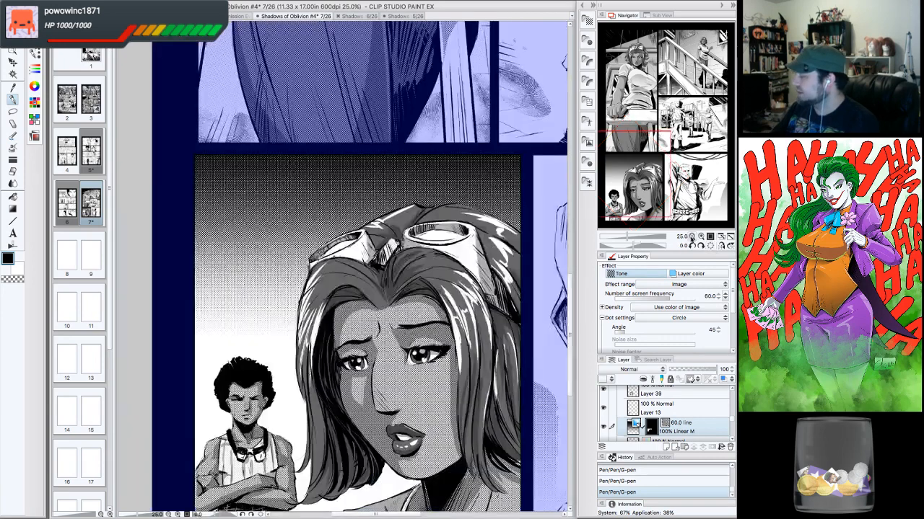
- Zoom out to the whole page and save the document
{"action": "left_click", "coordinate": [692, 237]}
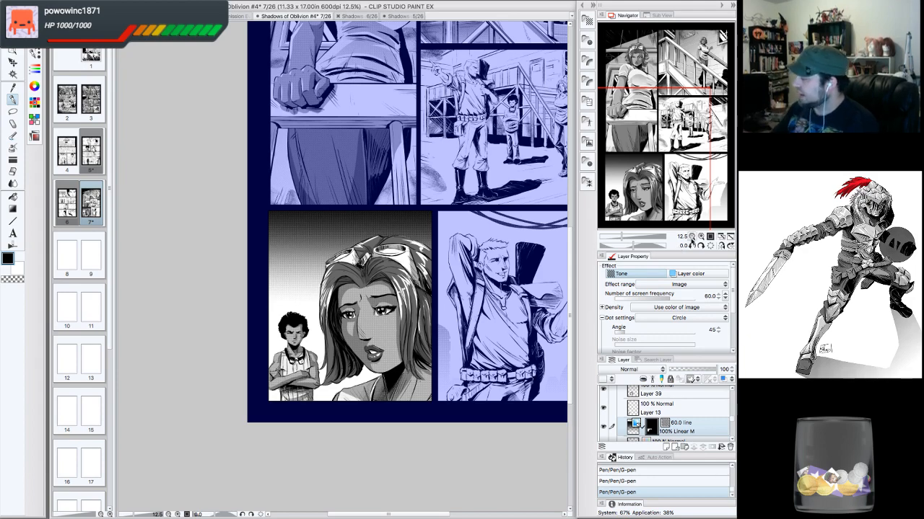
{"action": "left_click", "coordinate": [692, 236]}
{"action": "left_click", "coordinate": [699, 237]}
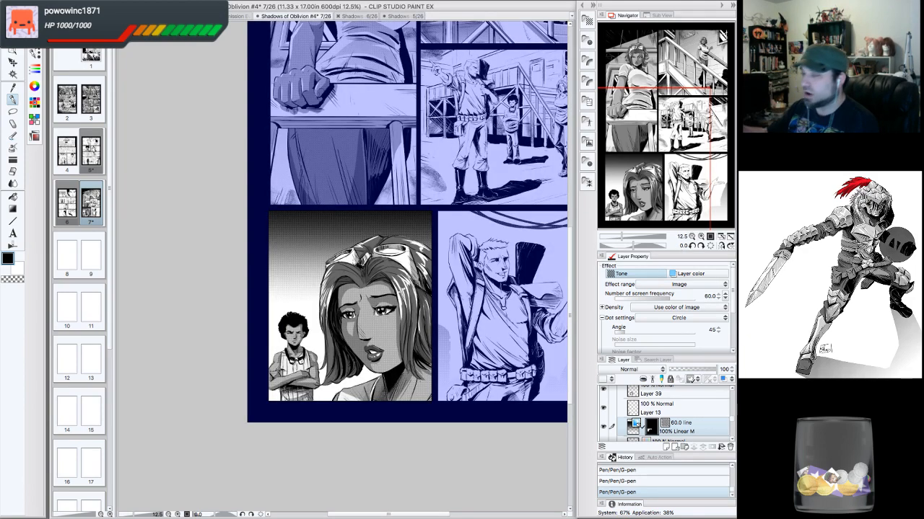
{"action": "left_click_drag", "start_coordinate": [676, 106], "coordinate": [712, 78]}
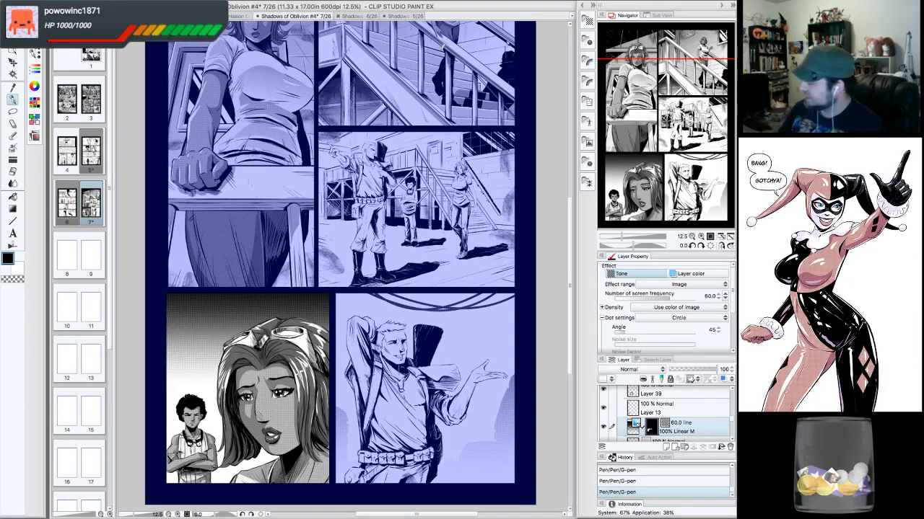
{"action": "left_click", "coordinate": [97, 2]}
{"action": "left_click", "coordinate": [118, 56]}
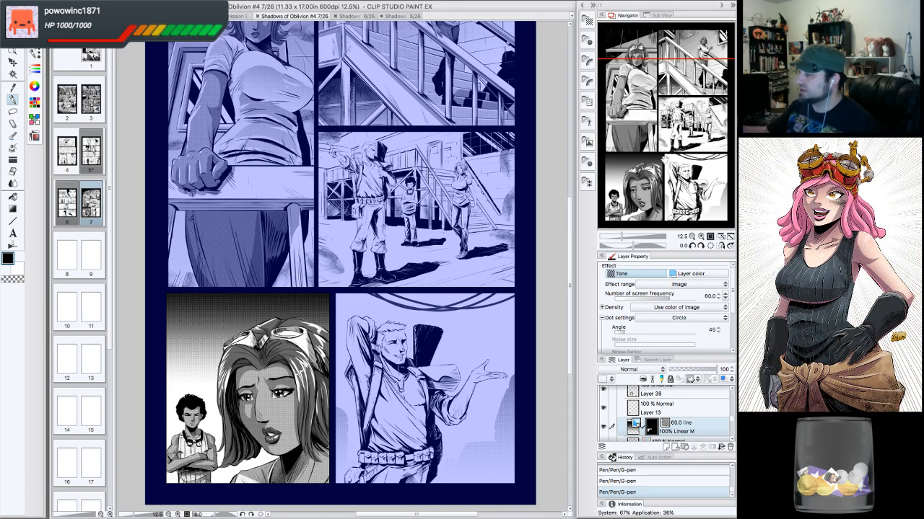
- Turn off the blue layer colour so the page previews in plain black and white
{"action": "left_click_drag", "start_coordinate": [666, 163], "coordinate": [666, 158]}
{"action": "mouse_move", "coordinate": [732, 404]}
{"action": "left_mouse_down"}
{"action": "mouse_move", "coordinate": [733, 390]}
{"action": "mouse_move", "coordinate": [733, 399]}
{"action": "left_mouse_up"}
{"action": "left_click", "coordinate": [621, 410]}
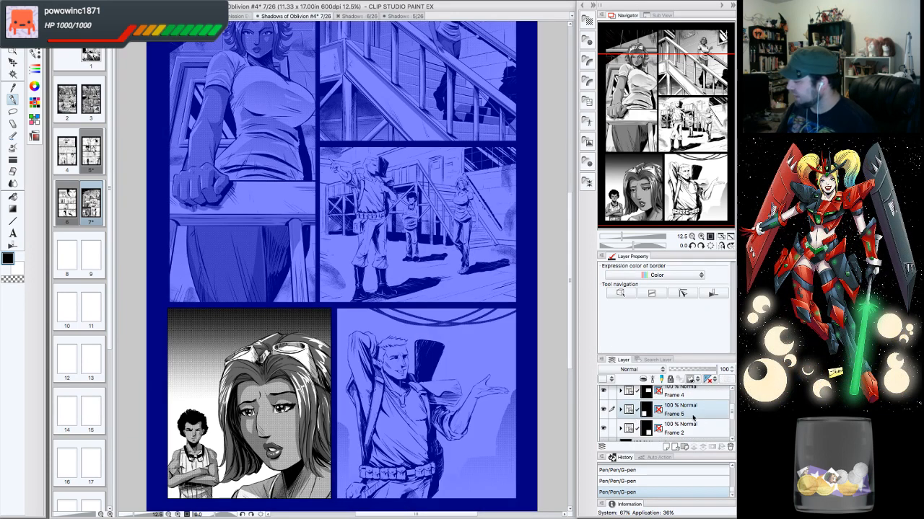
{"action": "scroll", "coordinate": [730, 427], "scroll_direction": "down", "scroll_amount": 3}
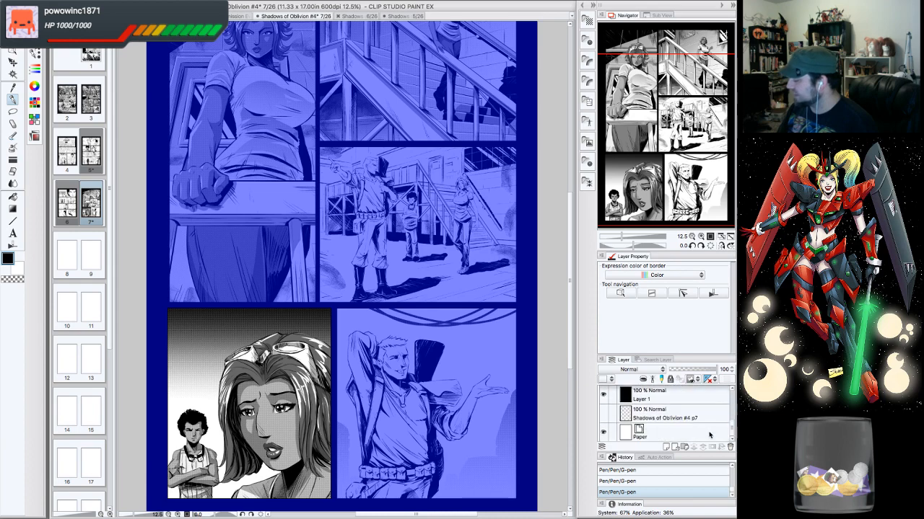
{"action": "left_click", "coordinate": [714, 431]}
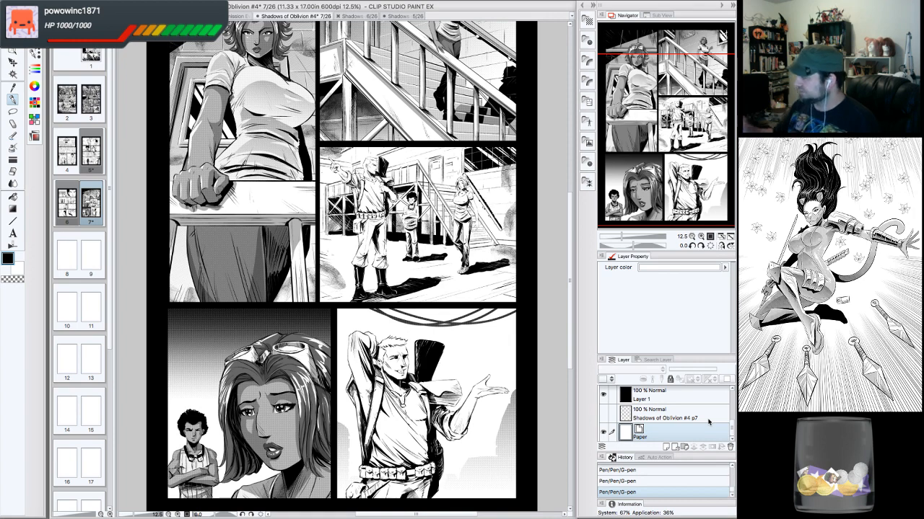
- Look over the full page at reduced zoom and save the document again
{"action": "left_click_drag", "start_coordinate": [419, 289], "coordinate": [441, 286]}
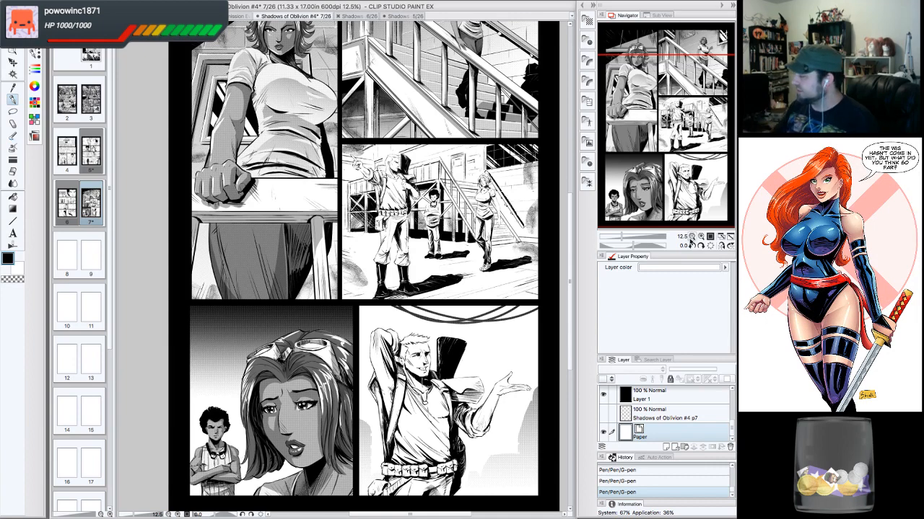
{"action": "left_click", "coordinate": [691, 237]}
{"action": "left_click", "coordinate": [661, 125]}
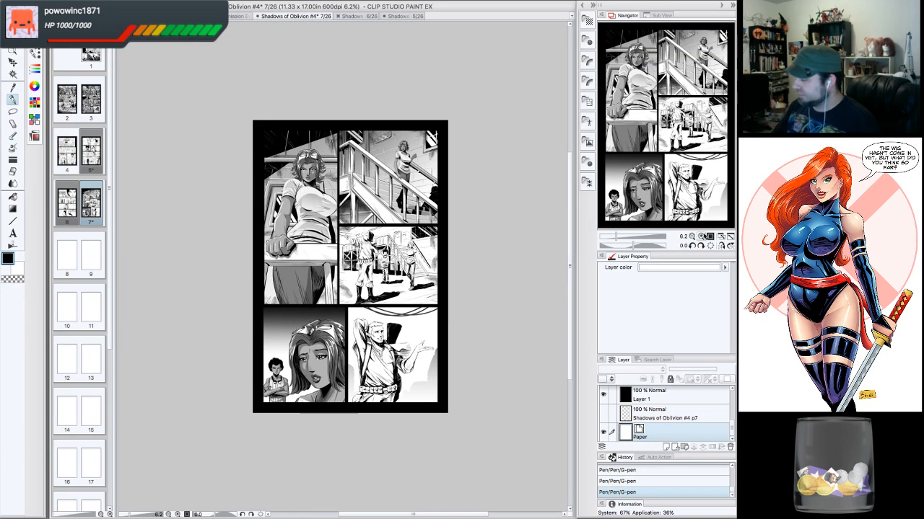
{"action": "left_click", "coordinate": [700, 236]}
{"action": "left_click_drag", "start_coordinate": [694, 143], "coordinate": [691, 168]}
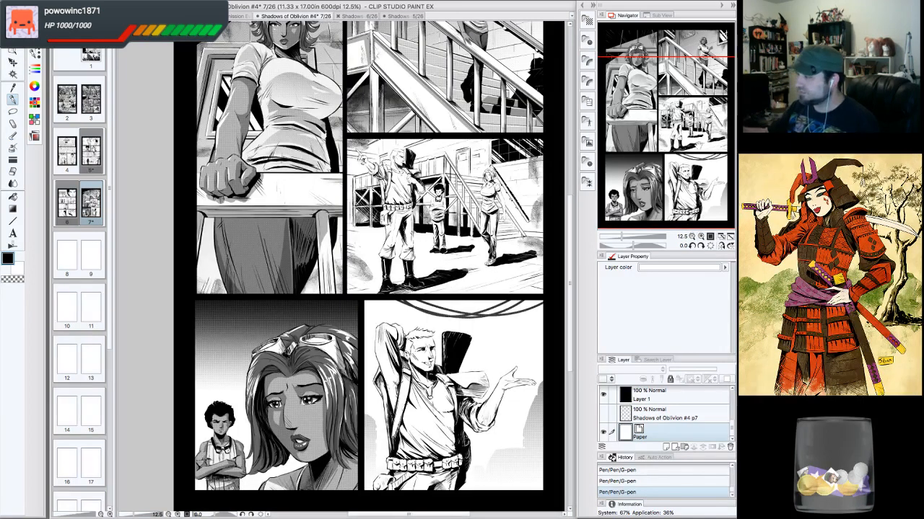
{"action": "left_click_drag", "start_coordinate": [693, 145], "coordinate": [700, 124]}
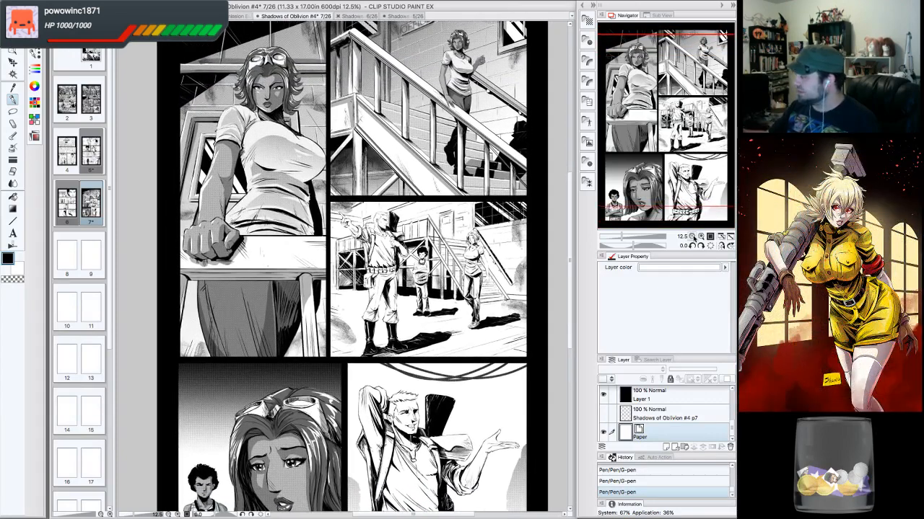
{"action": "left_click", "coordinate": [692, 236]}
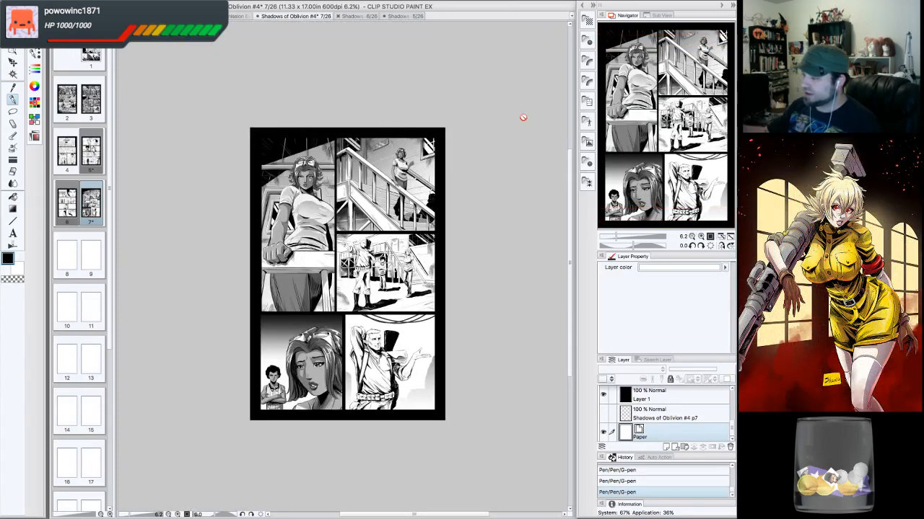
{"action": "left_click", "coordinate": [101, 3]}
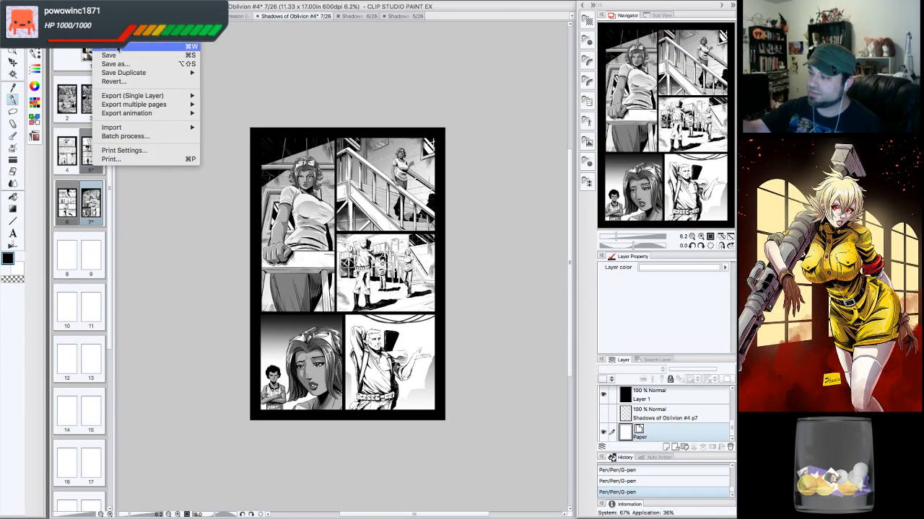
{"action": "left_click", "coordinate": [119, 57]}
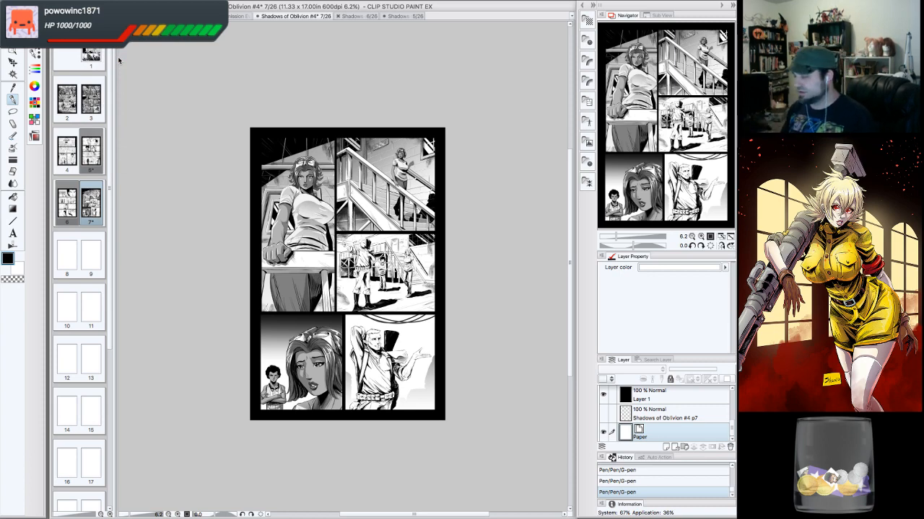
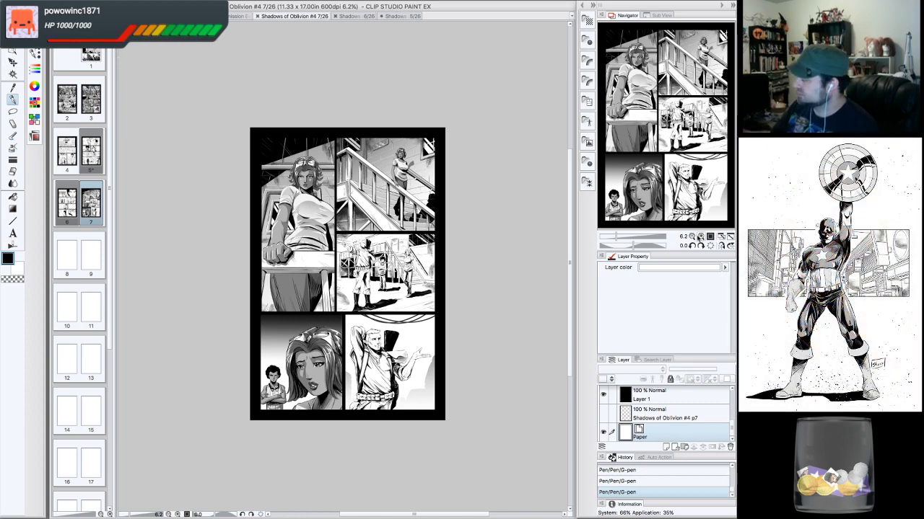
- Zoom in on page 7 and pan across the upper and middle panels to inspect the inking and tones
{"action": "left_click", "coordinate": [699, 237]}
{"action": "left_click_drag", "start_coordinate": [659, 135], "coordinate": [662, 122]}
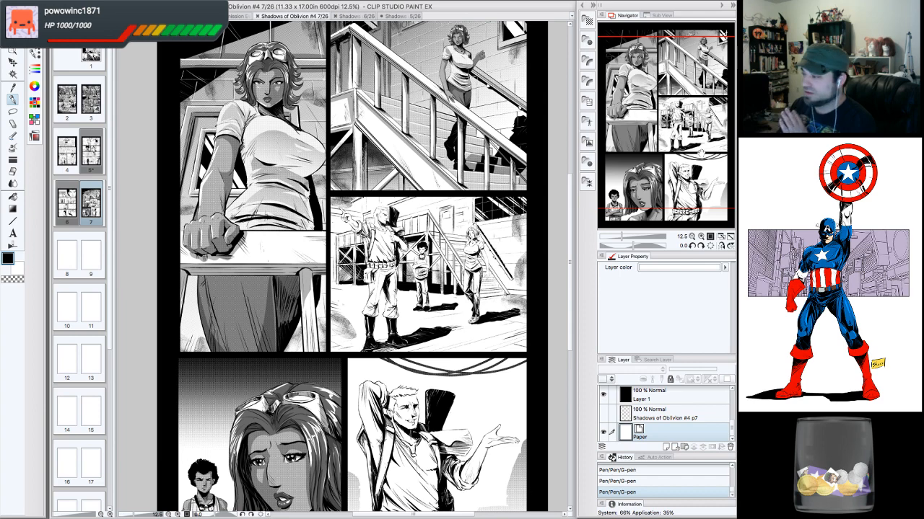
{"action": "left_click", "coordinate": [691, 236]}
{"action": "left_click_drag", "start_coordinate": [701, 190], "coordinate": [696, 191]}
{"action": "left_click", "coordinate": [700, 237]}
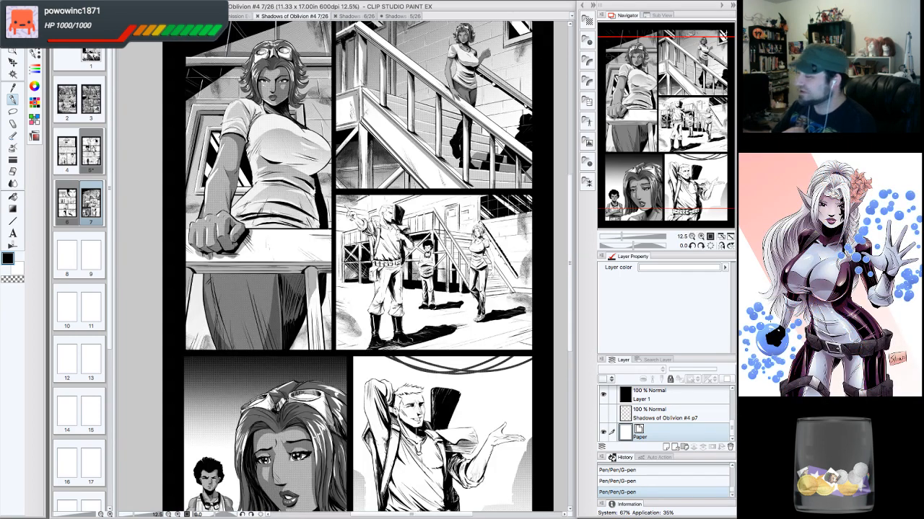
{"action": "left_click_drag", "start_coordinate": [700, 153], "coordinate": [700, 147]}
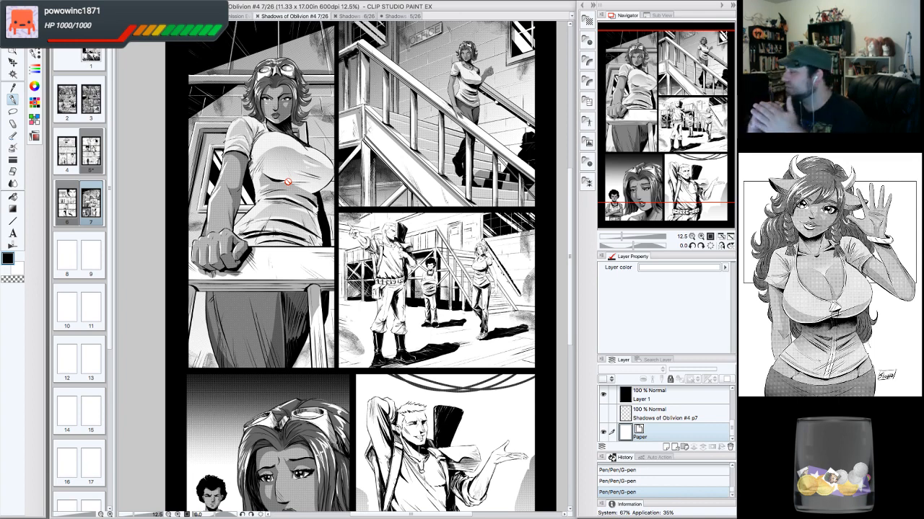
{"action": "left_click_drag", "start_coordinate": [288, 182], "coordinate": [286, 189]}
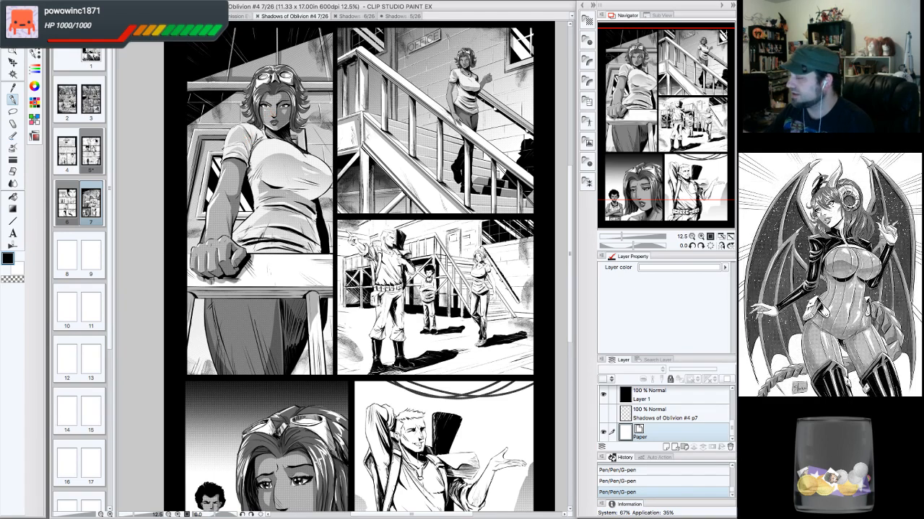
{"action": "left_click_drag", "start_coordinate": [286, 112], "coordinate": [266, 107]}
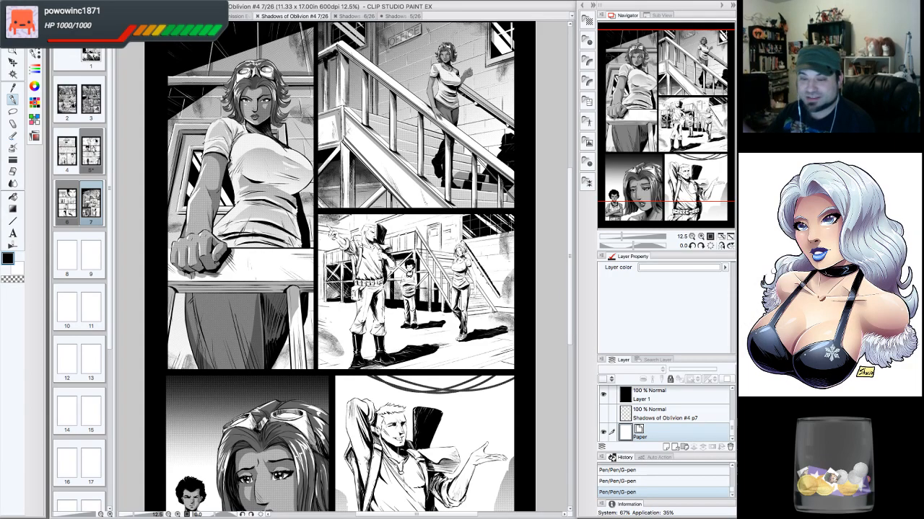
{"action": "left_click_drag", "start_coordinate": [266, 107], "coordinate": [239, 45]}
{"action": "left_click_drag", "start_coordinate": [707, 150], "coordinate": [709, 149]}
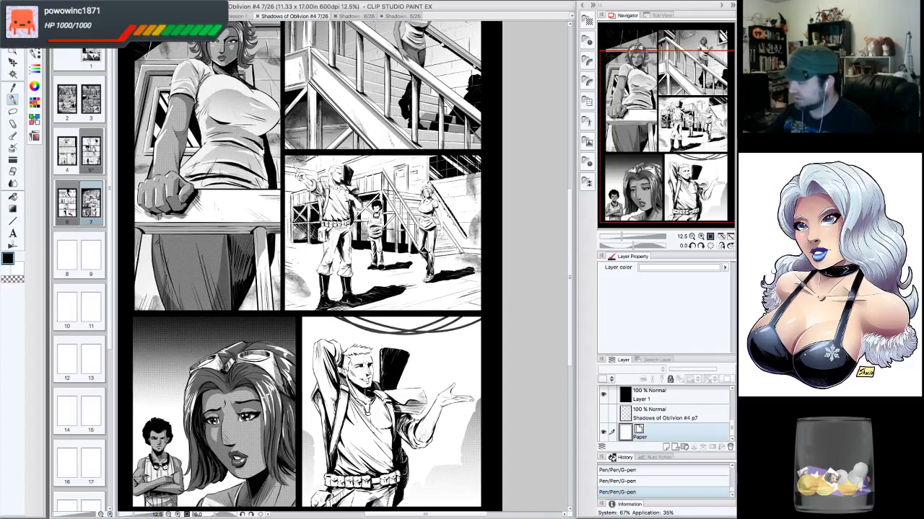
- Zoom out to the whole page, then zoom back in and pan down to the lower panels
{"action": "left_click", "coordinate": [692, 237]}
{"action": "left_click", "coordinate": [700, 237]}
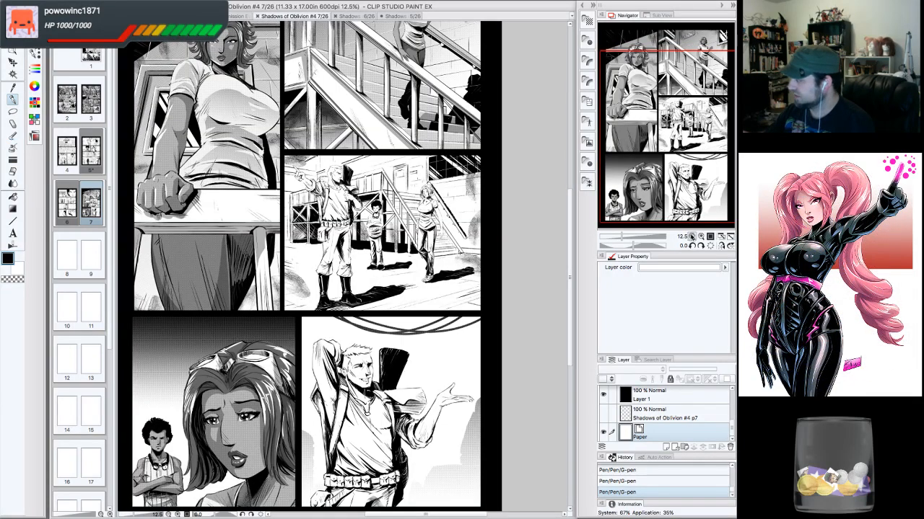
{"action": "left_click", "coordinate": [692, 237]}
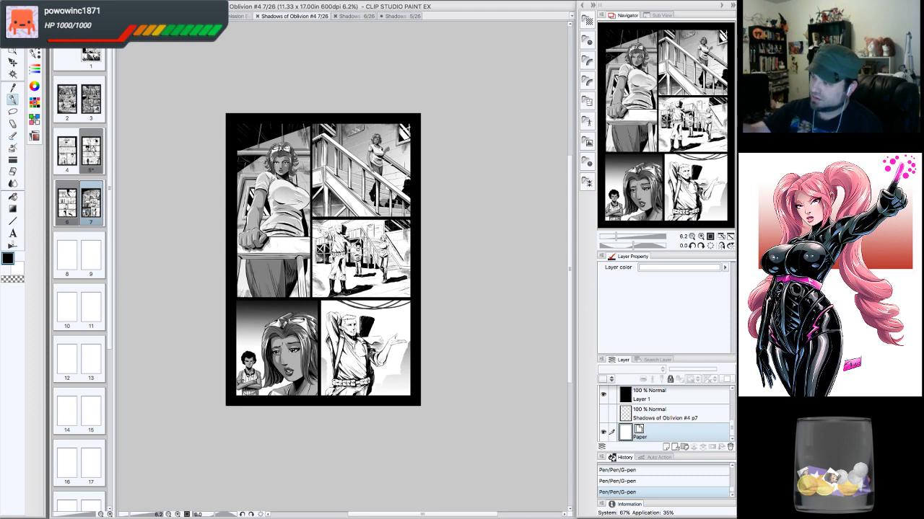
{"action": "left_click", "coordinate": [100, 3]}
{"action": "left_click", "coordinate": [225, 59]}
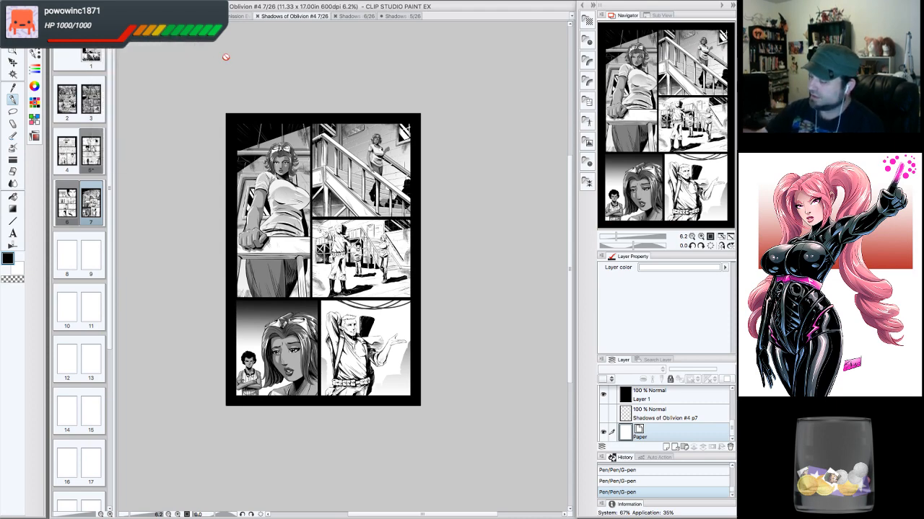
{"action": "left_click", "coordinate": [699, 236]}
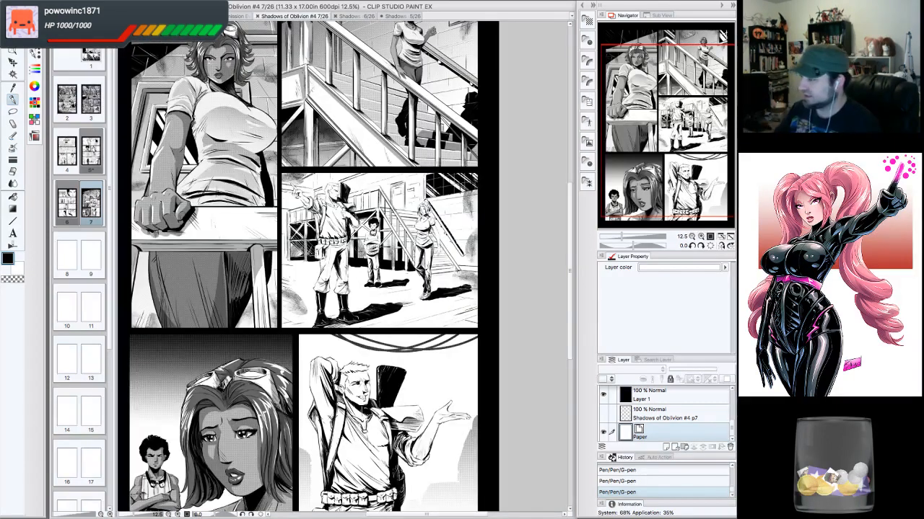
{"action": "left_click_drag", "start_coordinate": [678, 130], "coordinate": [680, 166]}
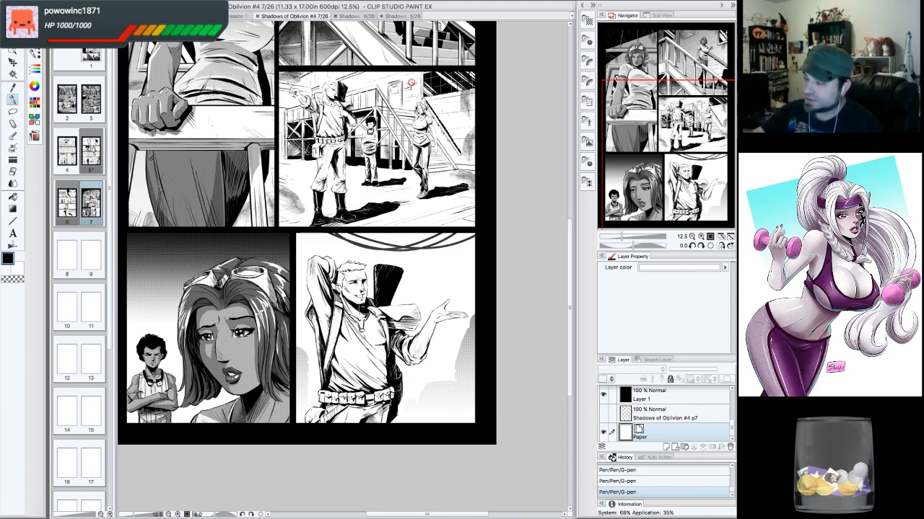
- Open page 2 and hide the 'Now...' and 'How long do you think it took to carve?' text layers in Frame 2
{"action": "double_click", "coordinate": [72, 101]}
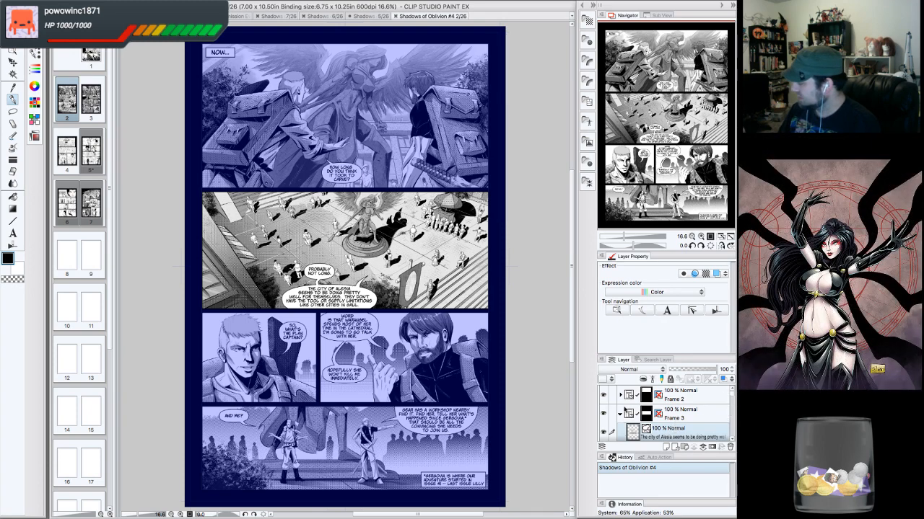
{"action": "left_click", "coordinate": [619, 414]}
{"action": "left_click", "coordinate": [619, 394]}
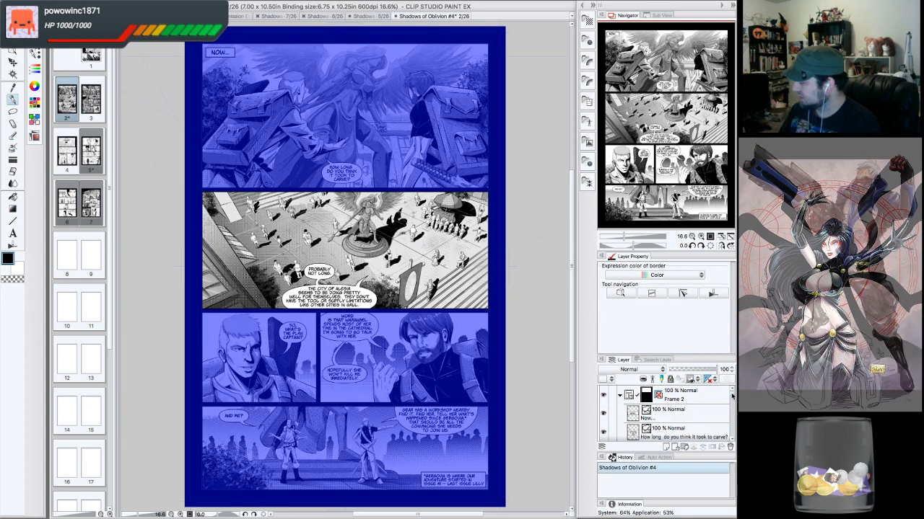
{"action": "left_click", "coordinate": [603, 432]}
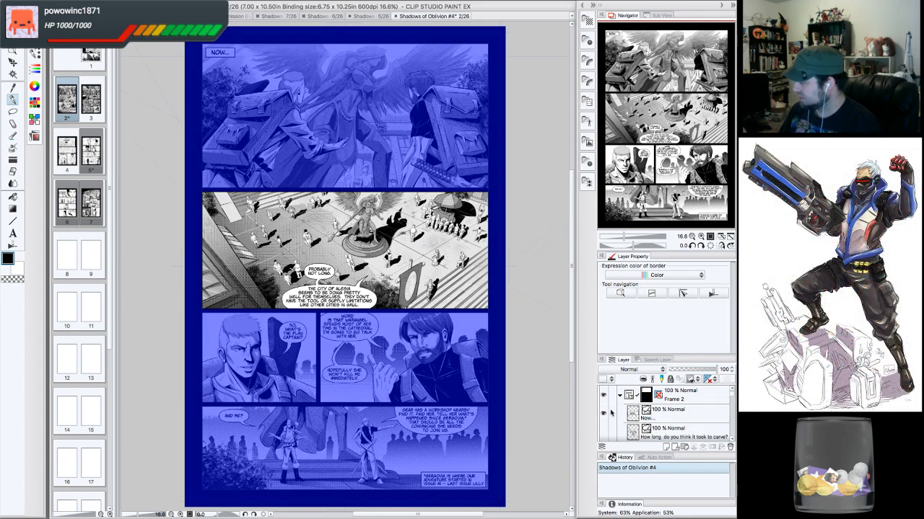
{"action": "left_click", "coordinate": [603, 414]}
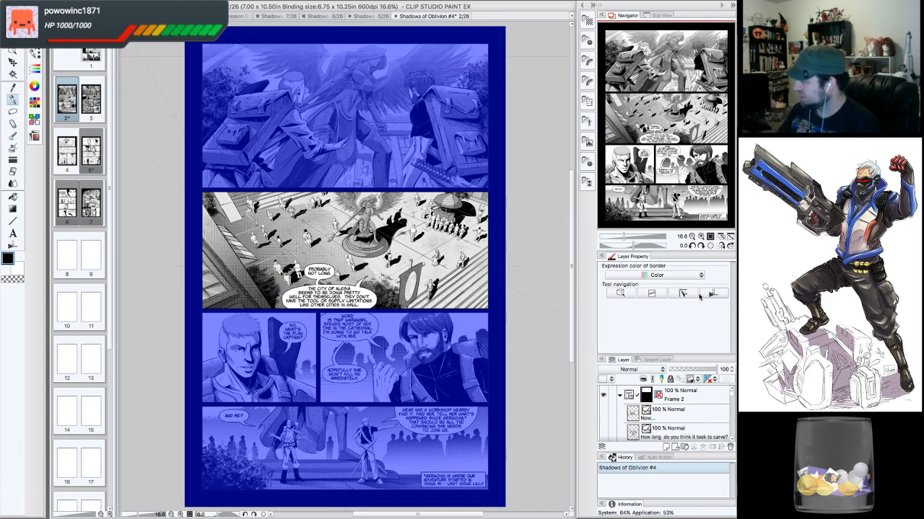
- Zoom in on the first panel of page 2 and pan across it
{"action": "left_click", "coordinate": [700, 236]}
{"action": "left_click", "coordinate": [701, 236]}
{"action": "left_click_drag", "start_coordinate": [668, 101], "coordinate": [637, 60]}
{"action": "left_click", "coordinate": [663, 418]}
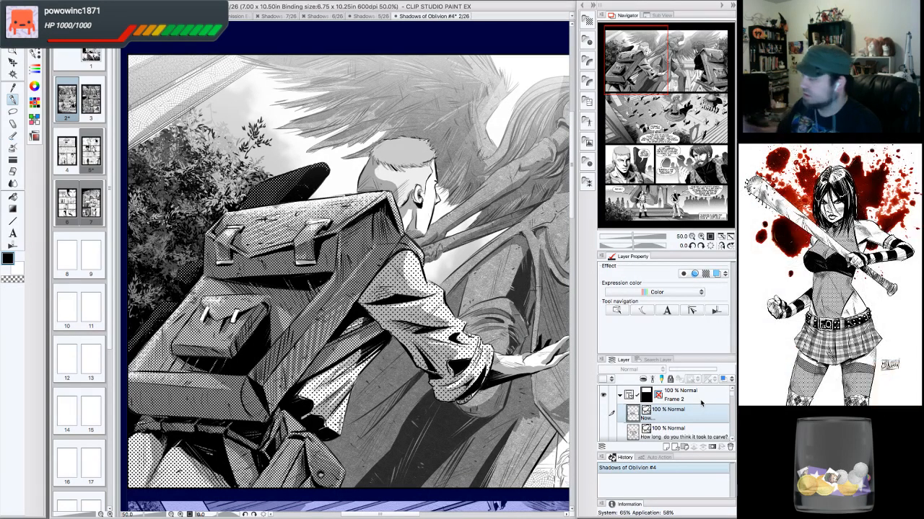
{"action": "left_click_drag", "start_coordinate": [655, 82], "coordinate": [652, 89]}
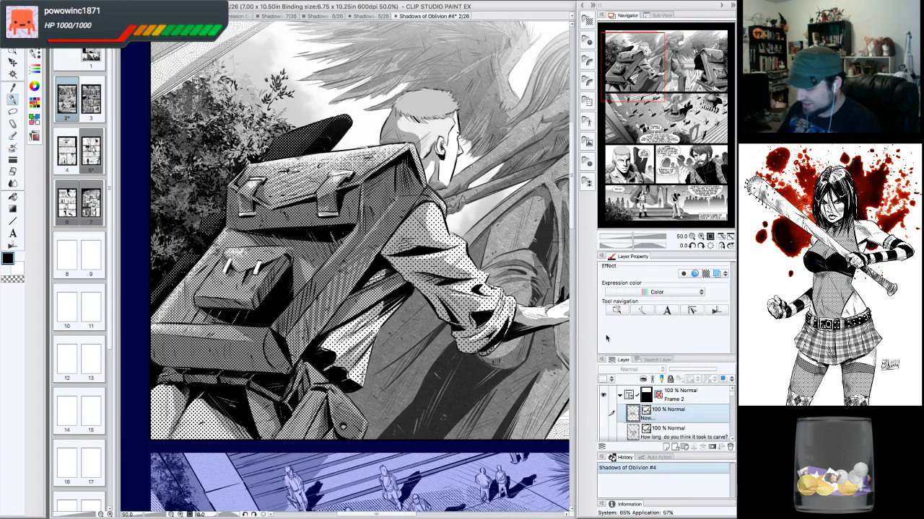
- Step through the panel's layer stack, toggling hatching and texture layers off and on to compare their effect
{"action": "scroll", "coordinate": [728, 433], "scroll_direction": "down", "scroll_amount": 5}
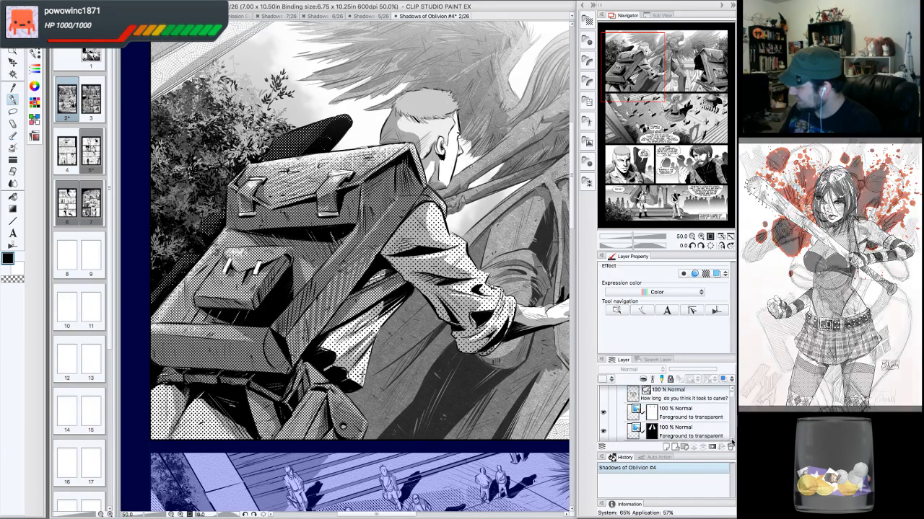
{"action": "left_click", "coordinate": [604, 424]}
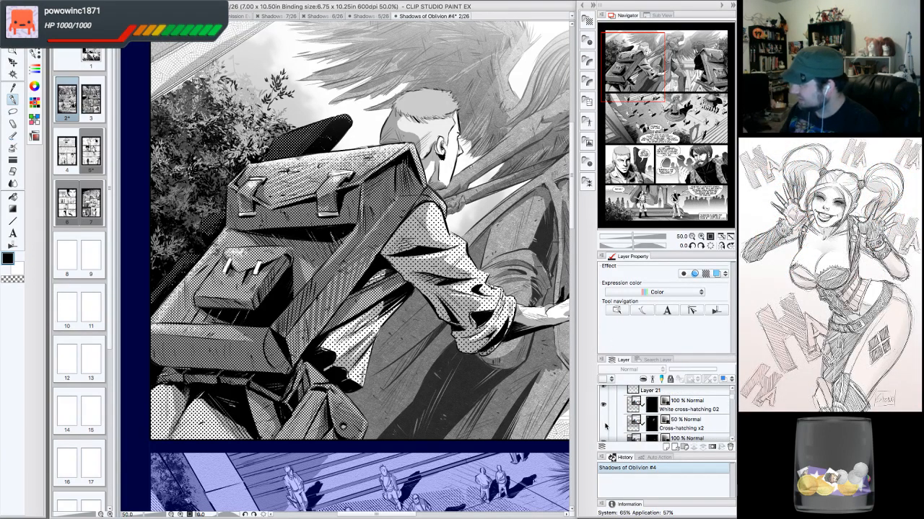
{"action": "left_click", "coordinate": [604, 424]}
{"action": "left_click", "coordinate": [604, 405]}
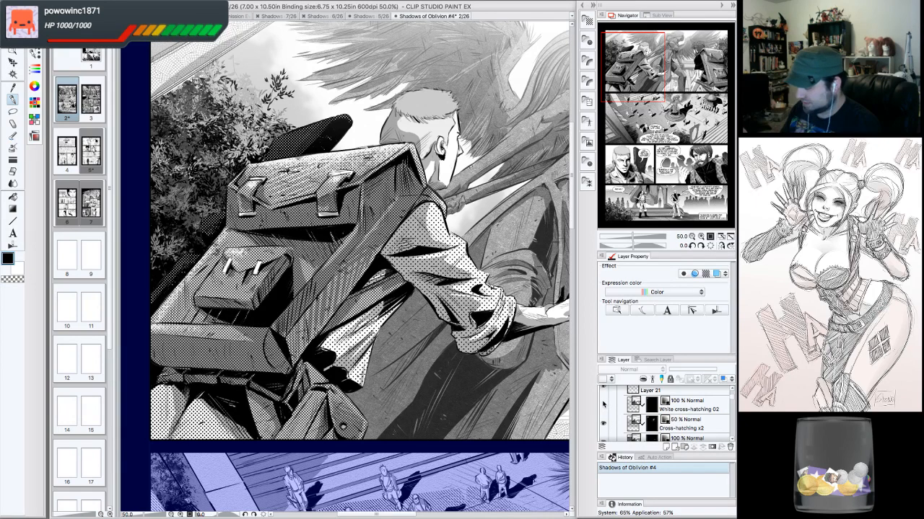
{"action": "left_click", "coordinate": [604, 405]}
{"action": "left_click", "coordinate": [732, 440]}
{"action": "left_click", "coordinate": [731, 440]}
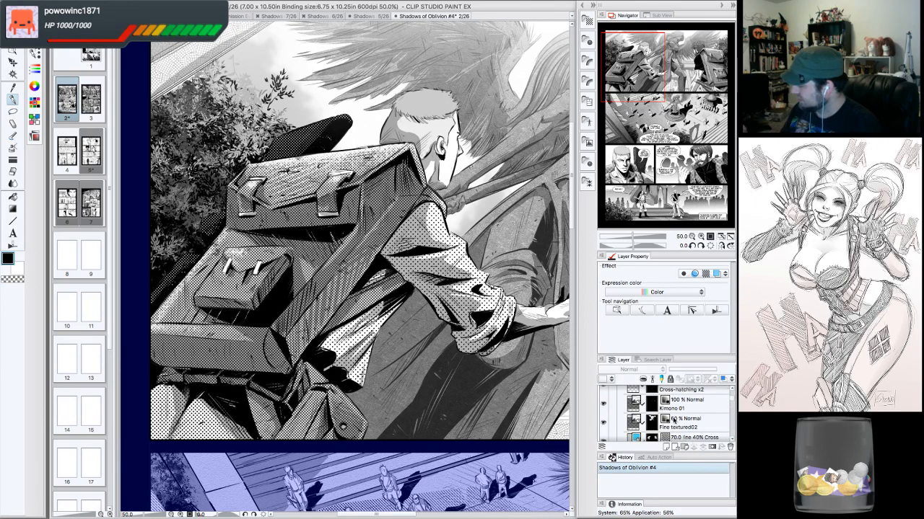
{"action": "left_click", "coordinate": [604, 424]}
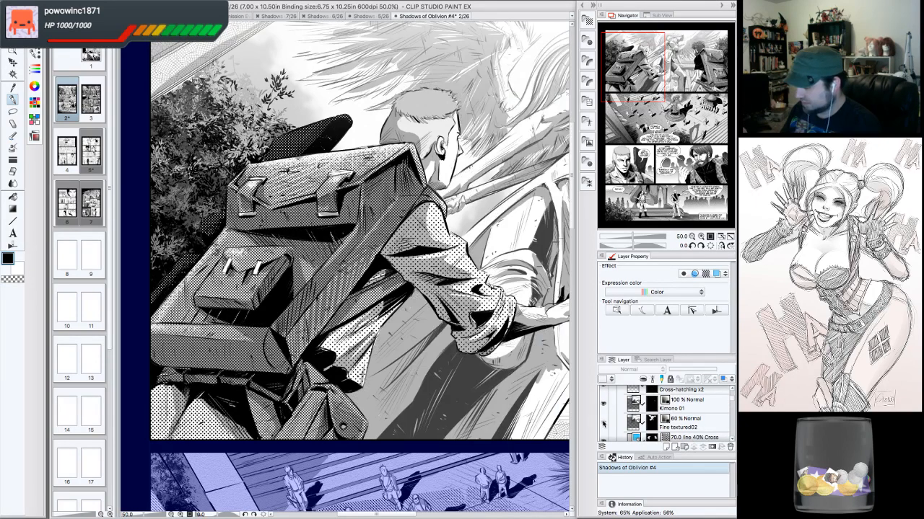
{"action": "left_click", "coordinate": [603, 424]}
{"action": "left_click", "coordinate": [732, 440]}
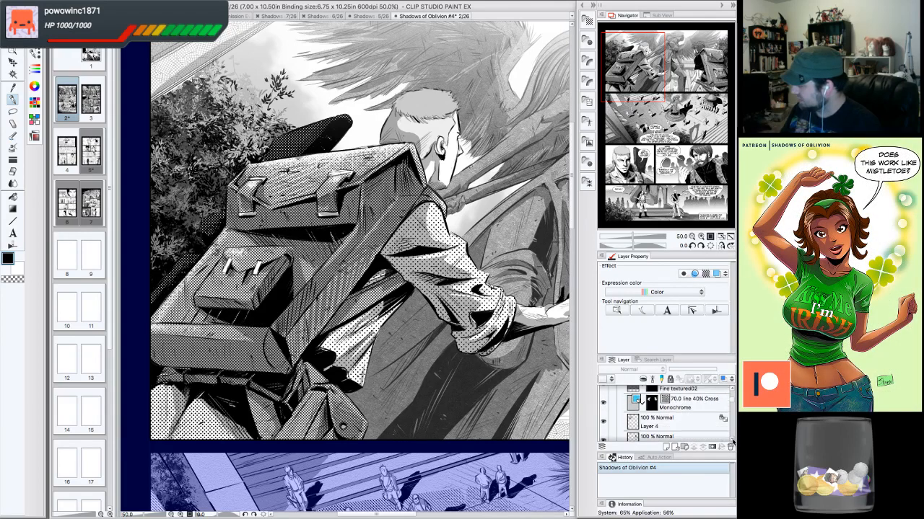
{"action": "left_click", "coordinate": [731, 440]}
{"action": "left_click", "coordinate": [731, 440]}
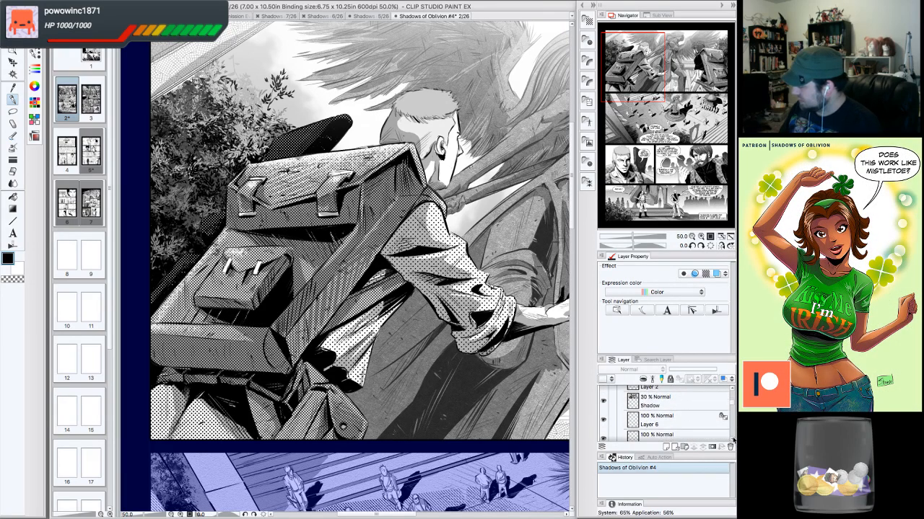
{"action": "left_click", "coordinate": [732, 440]}
{"action": "left_click", "coordinate": [731, 440]}
{"action": "left_click", "coordinate": [732, 440]}
{"action": "left_click", "coordinate": [732, 440]}
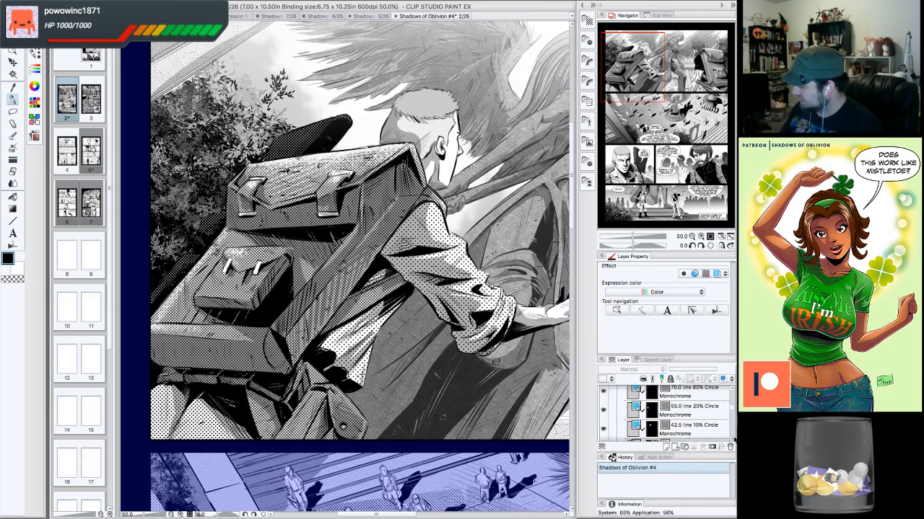
{"action": "left_click", "coordinate": [732, 441]}
{"action": "left_click", "coordinate": [605, 417]}
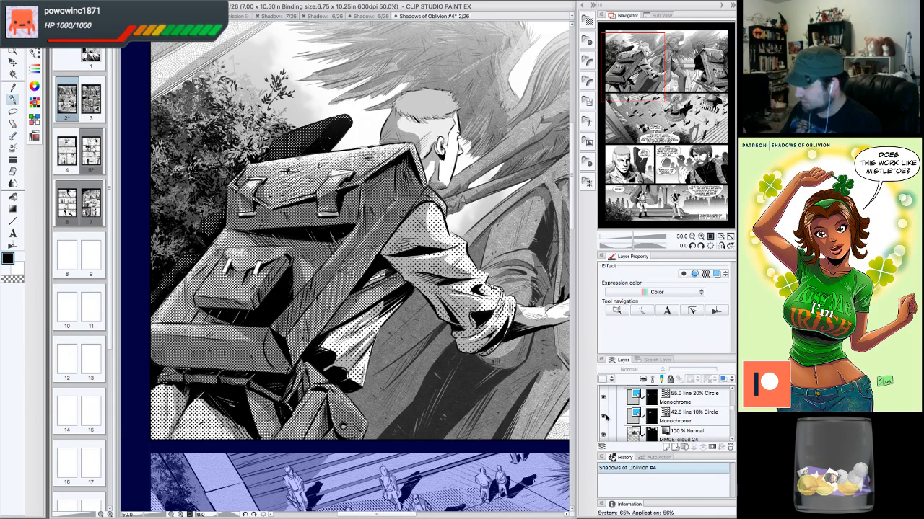
- Inspect the tone settings of the circle dot screentone layers and the cloud texture layer in the panel
{"action": "left_click", "coordinate": [697, 421]}
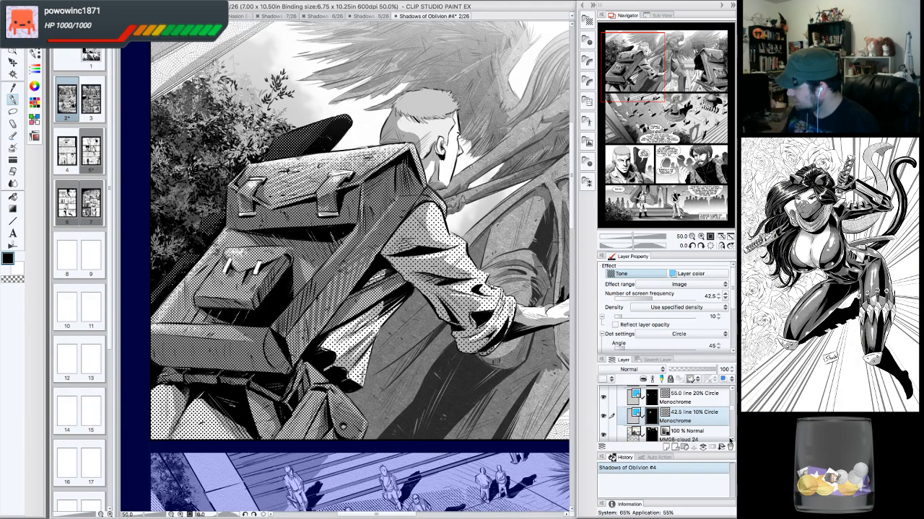
{"action": "left_click", "coordinate": [730, 439]}
{"action": "left_click", "coordinate": [729, 439]}
{"action": "left_click", "coordinate": [732, 390]}
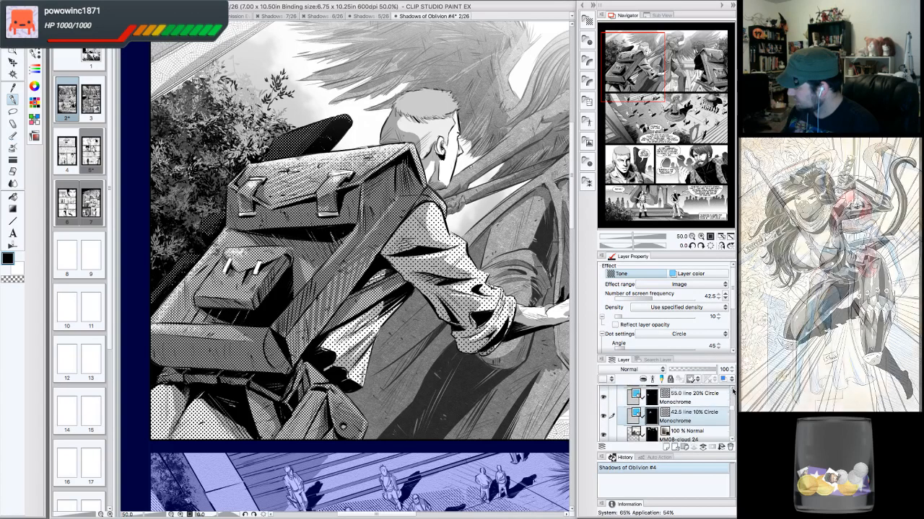
{"action": "left_click", "coordinate": [732, 390]}
{"action": "left_click", "coordinate": [603, 409]}
{"action": "left_click", "coordinate": [603, 410]}
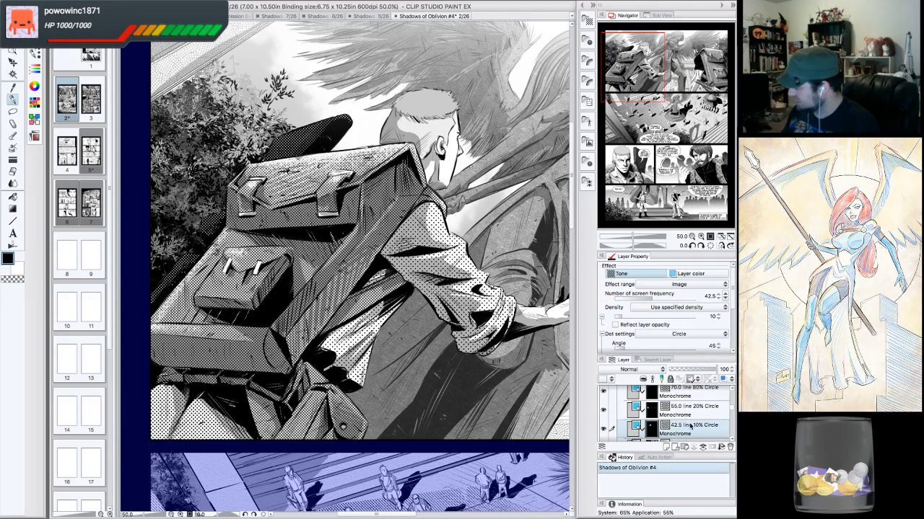
{"action": "left_click", "coordinate": [682, 396]}
{"action": "left_click", "coordinate": [604, 396]}
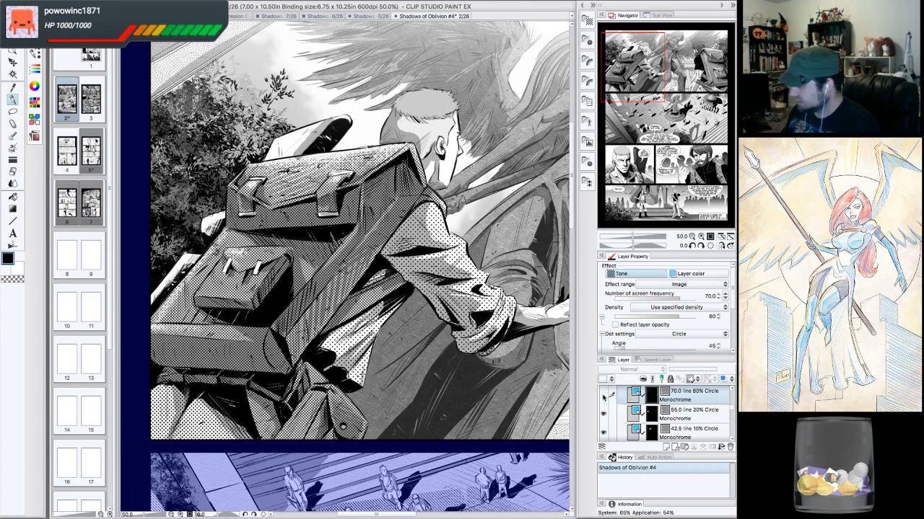
{"action": "left_click", "coordinate": [603, 395]}
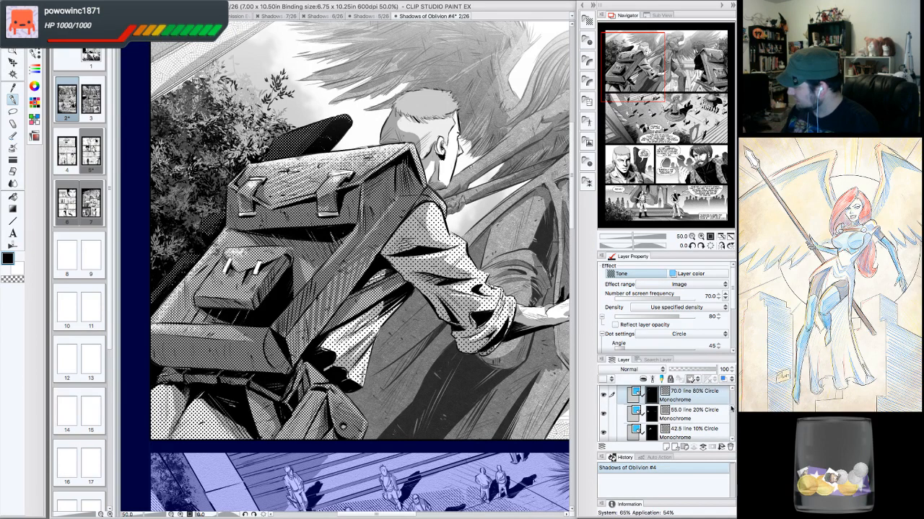
{"action": "scroll", "coordinate": [731, 409], "scroll_direction": "down", "scroll_amount": 2}
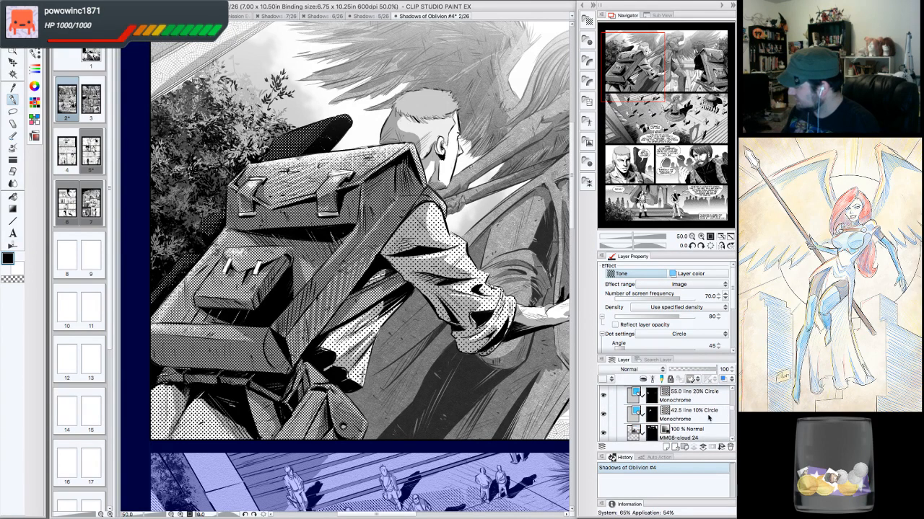
{"action": "left_click", "coordinate": [708, 417]}
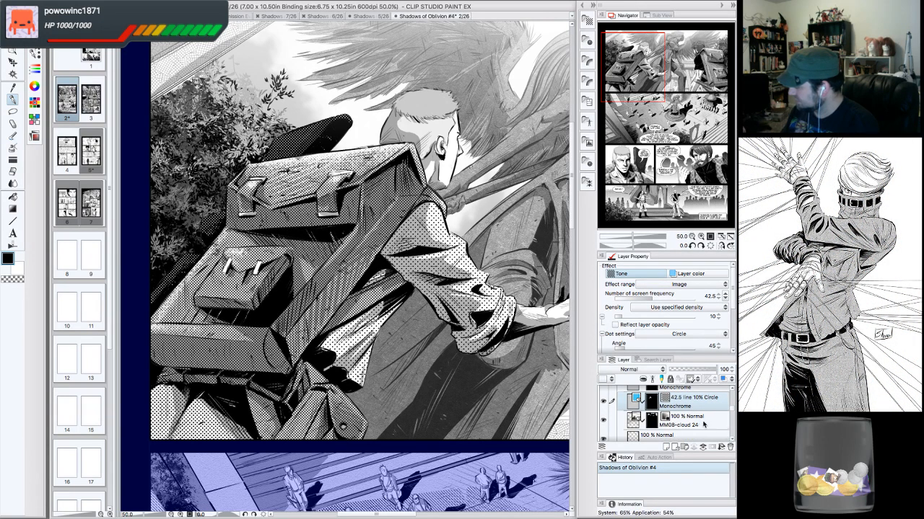
{"action": "left_click", "coordinate": [704, 423]}
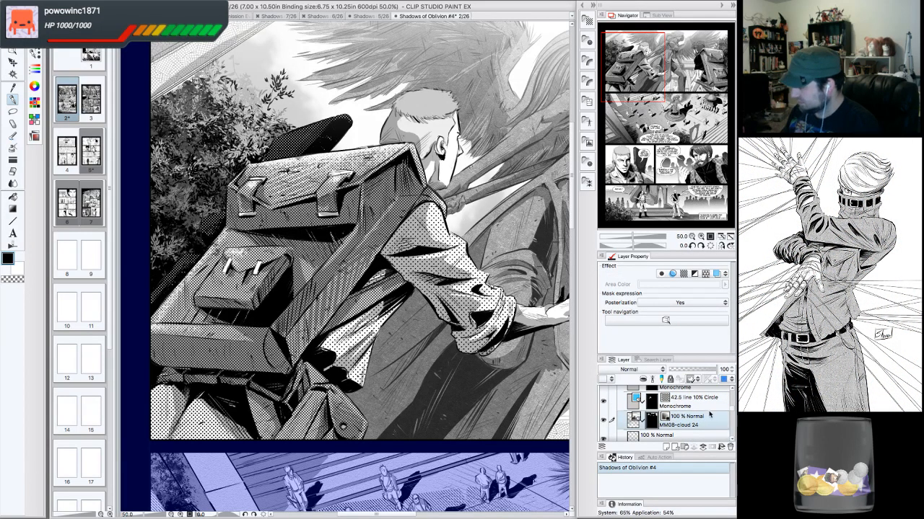
{"action": "scroll", "coordinate": [731, 439], "scroll_direction": "down", "scroll_amount": 5}
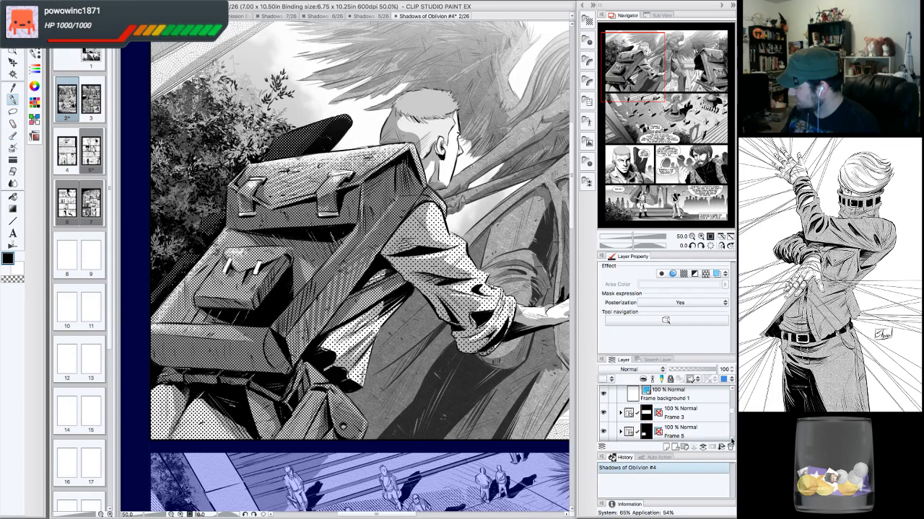
- Toggle the 70 line 40% Cross monochrome tone layer off and on and inspect its tone settings
{"action": "scroll", "coordinate": [731, 392], "scroll_direction": "up", "scroll_amount": 5}
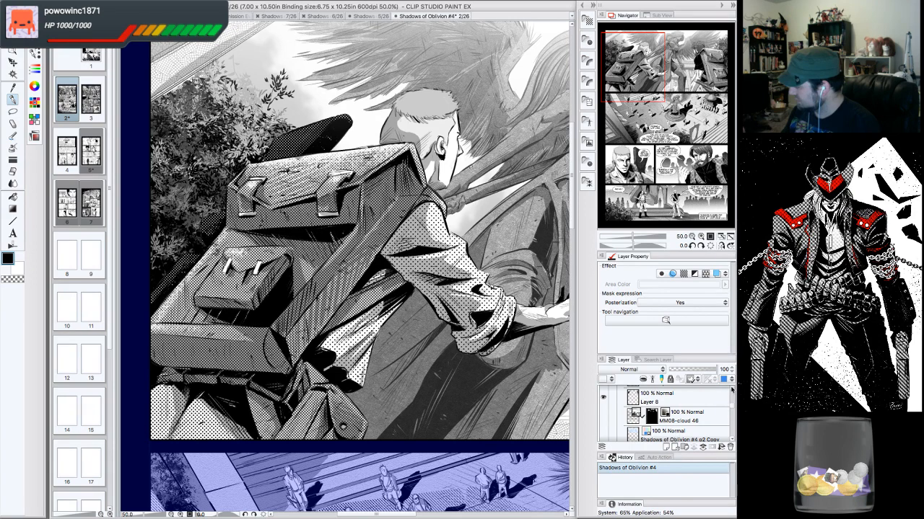
{"action": "scroll", "coordinate": [731, 390], "scroll_direction": "up", "scroll_amount": 2}
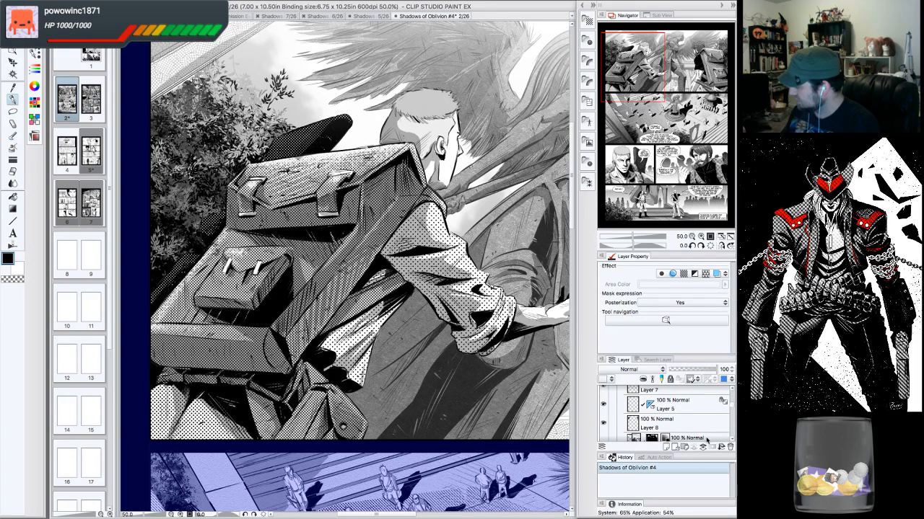
{"action": "left_click", "coordinate": [706, 439]}
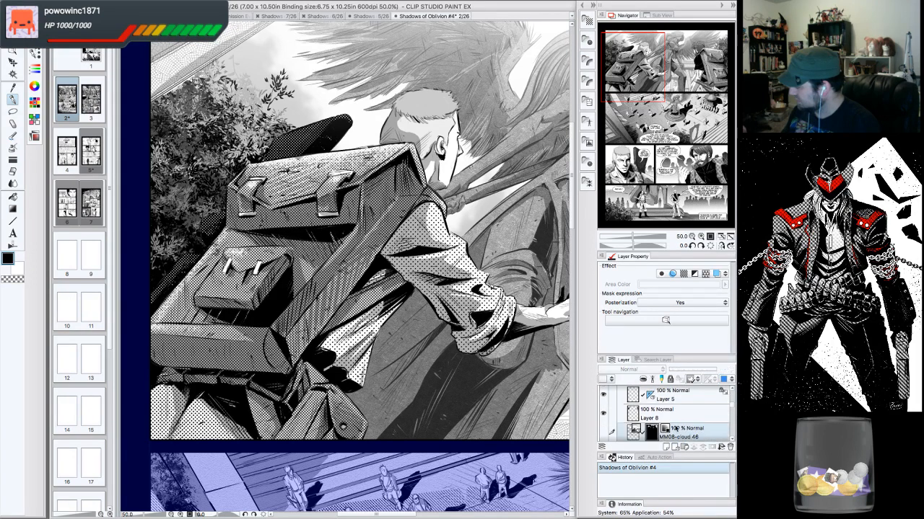
{"action": "left_click", "coordinate": [603, 433]}
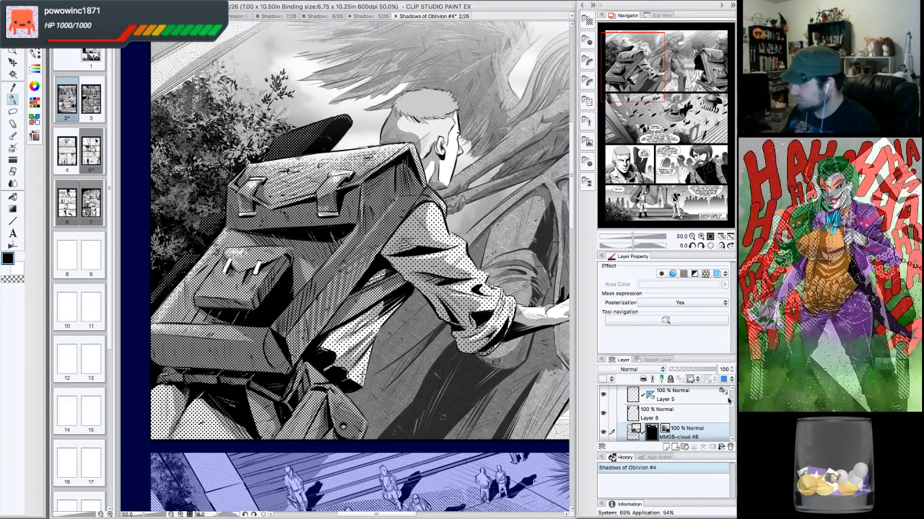
{"action": "scroll", "coordinate": [727, 391], "scroll_direction": "down", "scroll_amount": 5}
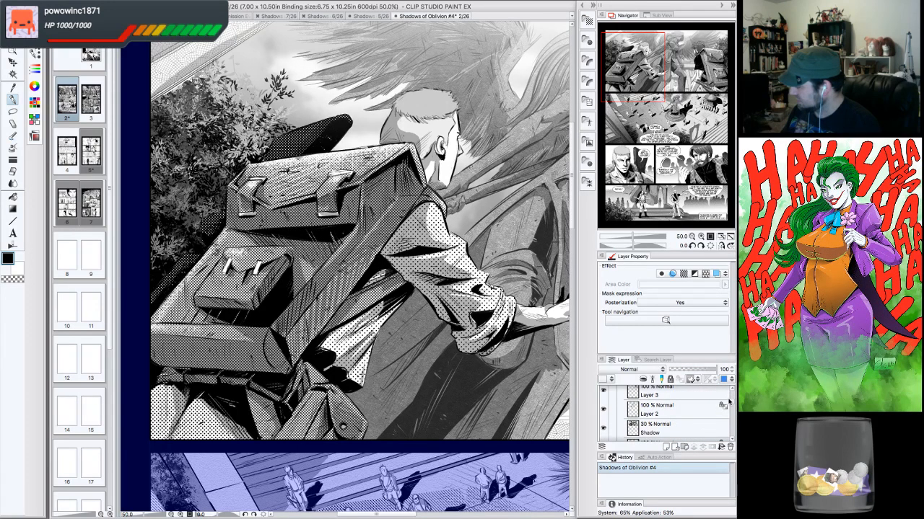
{"action": "scroll", "coordinate": [729, 402], "scroll_direction": "up", "scroll_amount": 3}
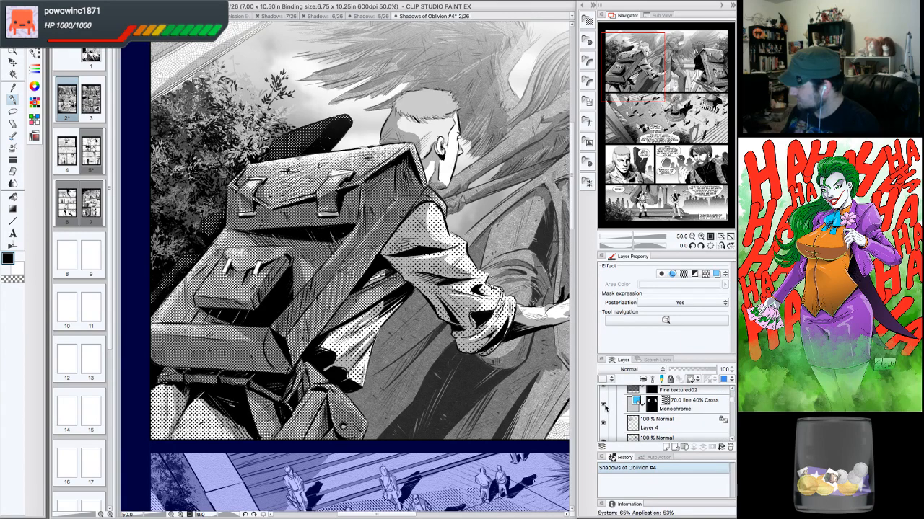
{"action": "left_click", "coordinate": [604, 405]}
{"action": "left_click", "coordinate": [604, 406]}
{"action": "left_click", "coordinate": [693, 410]}
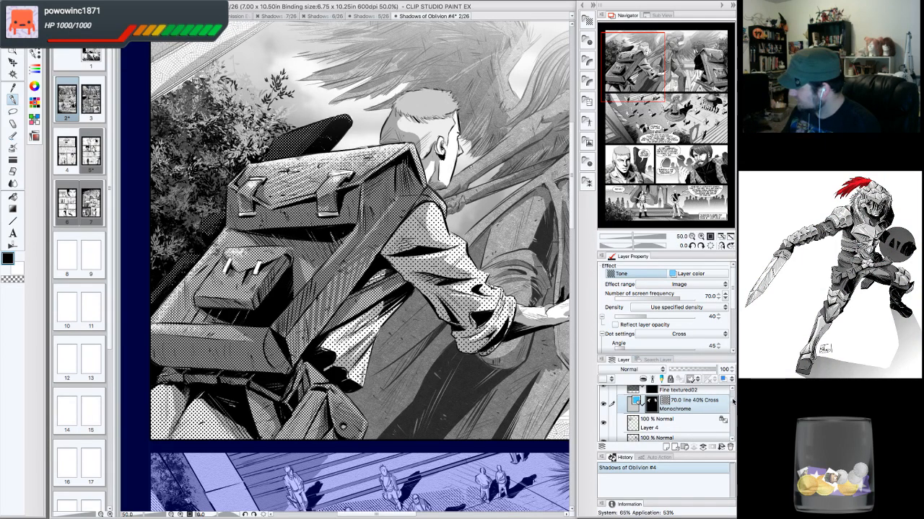
- Toggle the panel's circle dot tone layers off and on, inspect the 55.0 line 20% Circle layer's settings, and view the whole panel
{"action": "scroll", "coordinate": [732, 401], "scroll_direction": "down", "scroll_amount": 5}
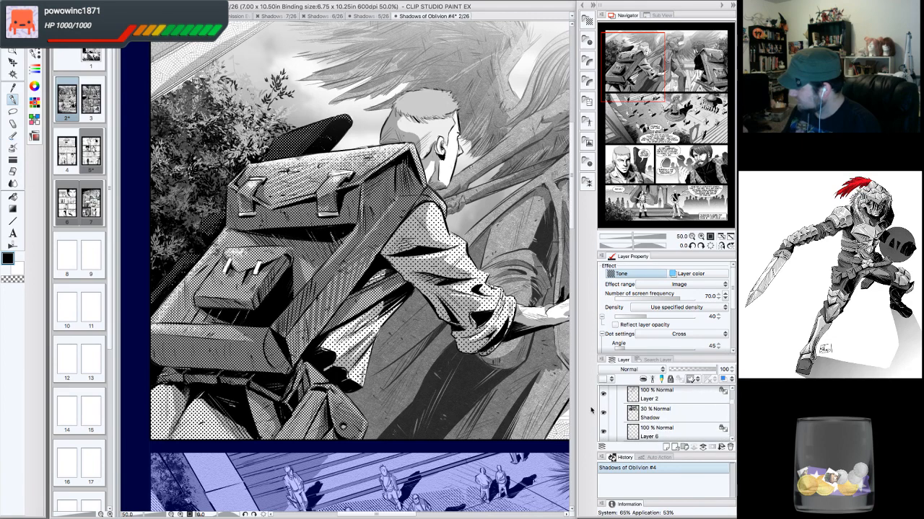
{"action": "left_click", "coordinate": [603, 413]}
{"action": "left_click", "coordinate": [603, 413]}
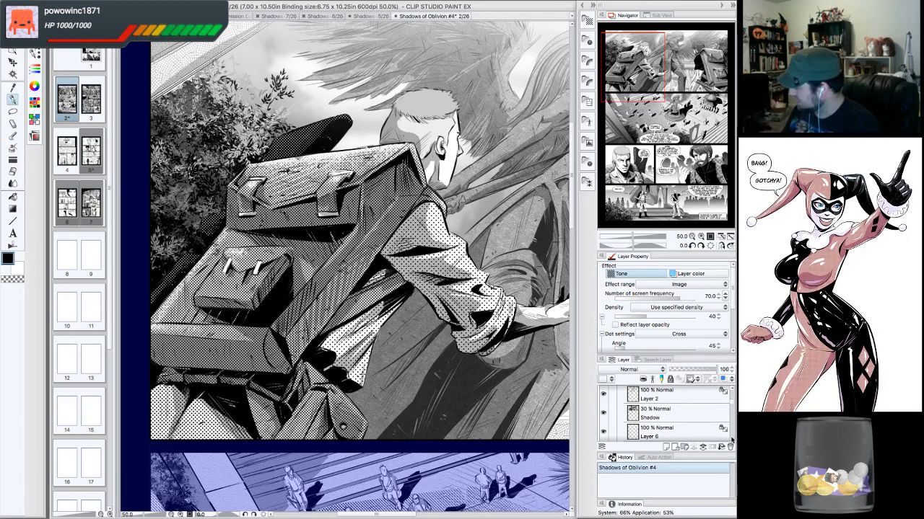
{"action": "scroll", "coordinate": [731, 438], "scroll_direction": "down", "scroll_amount": 4}
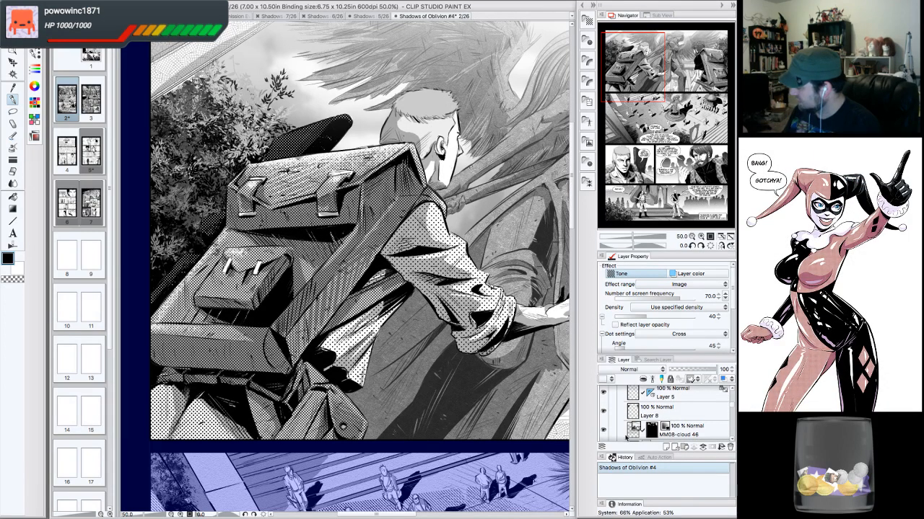
{"action": "scroll", "coordinate": [732, 442], "scroll_direction": "down", "scroll_amount": 3}
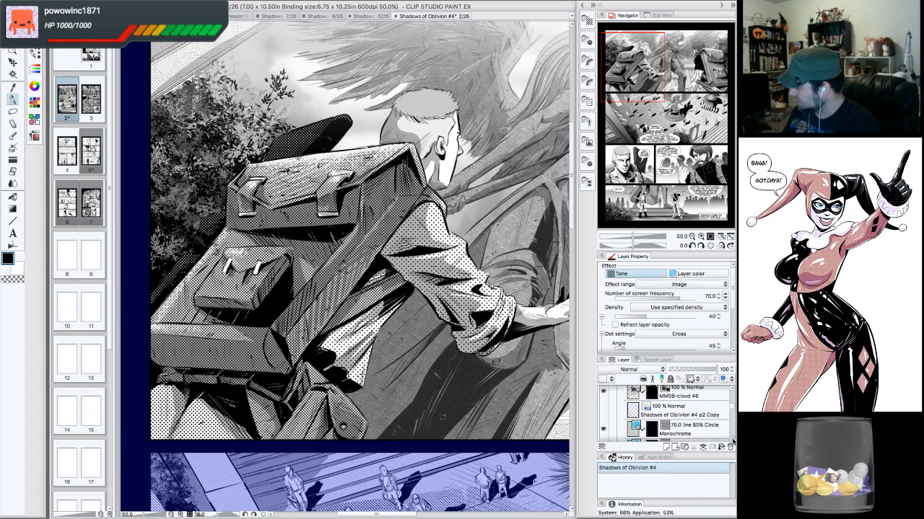
{"action": "left_click", "coordinate": [603, 394]}
{"action": "left_click", "coordinate": [603, 394]}
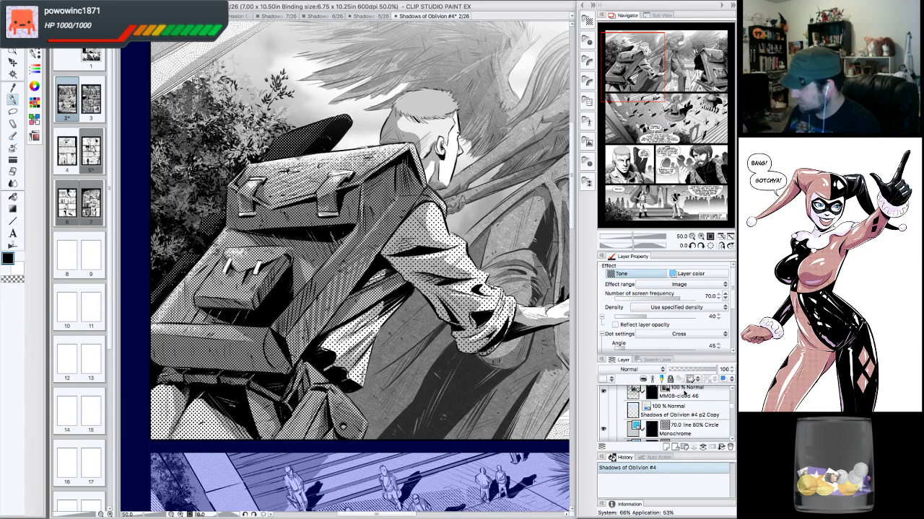
{"action": "scroll", "coordinate": [732, 426], "scroll_direction": "down", "scroll_amount": 3}
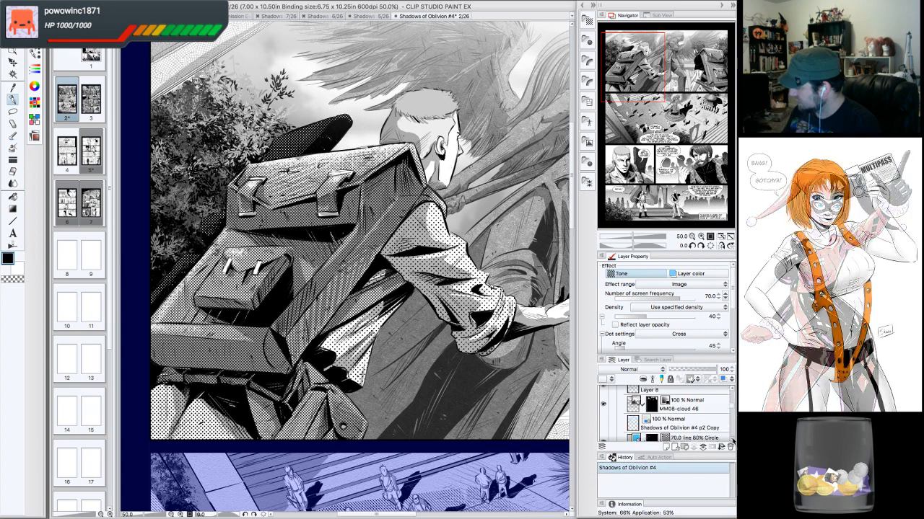
{"action": "scroll", "coordinate": [731, 439], "scroll_direction": "down", "scroll_amount": 1}
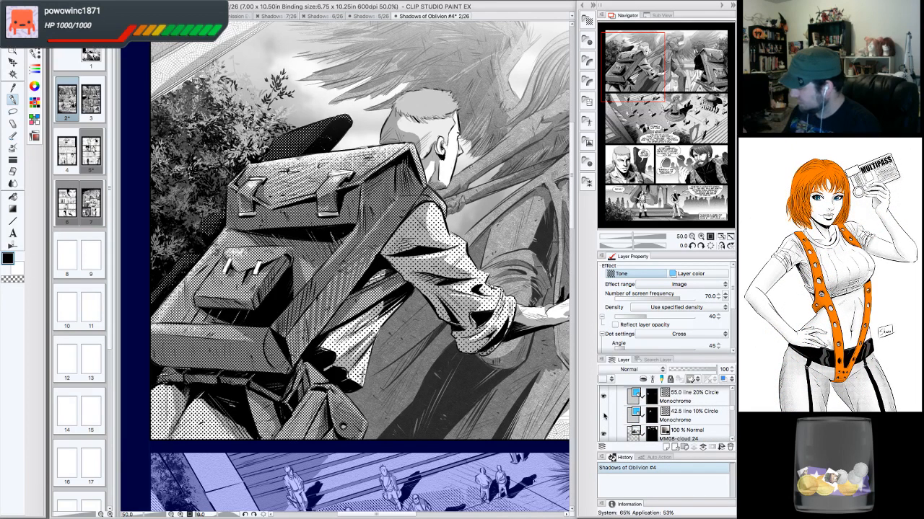
{"action": "left_click", "coordinate": [603, 415]}
{"action": "left_click", "coordinate": [603, 414]}
{"action": "left_click", "coordinate": [603, 396]}
{"action": "left_click", "coordinate": [604, 396]}
{"action": "left_click", "coordinate": [700, 401]}
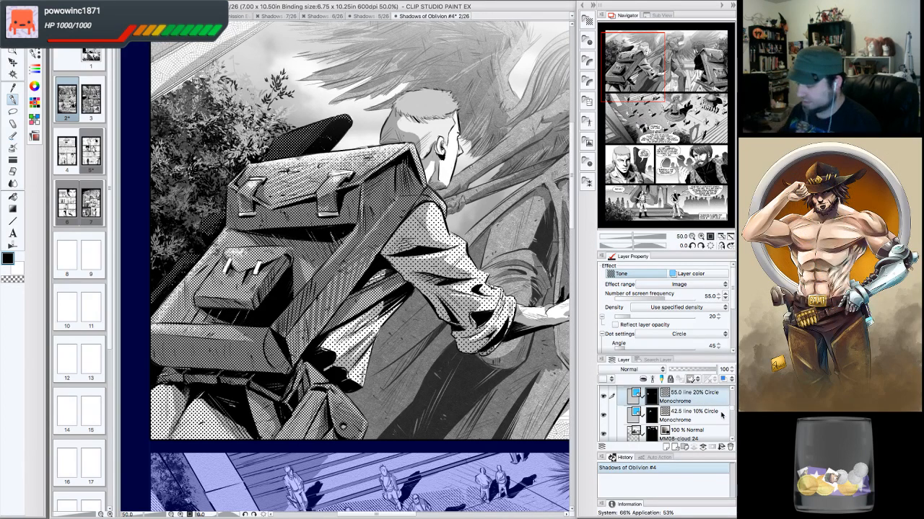
{"action": "left_click", "coordinate": [700, 237]}
{"action": "left_click", "coordinate": [699, 236]}
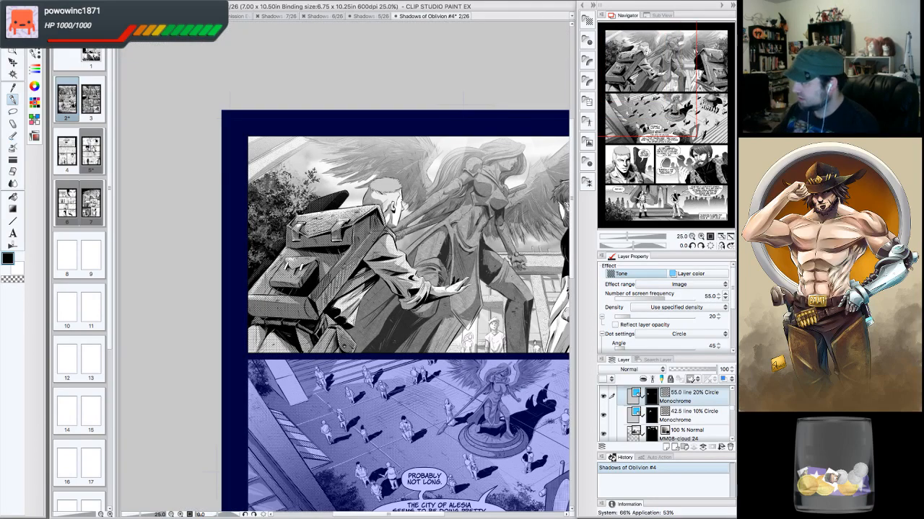
{"action": "left_click_drag", "start_coordinate": [646, 70], "coordinate": [676, 78]}
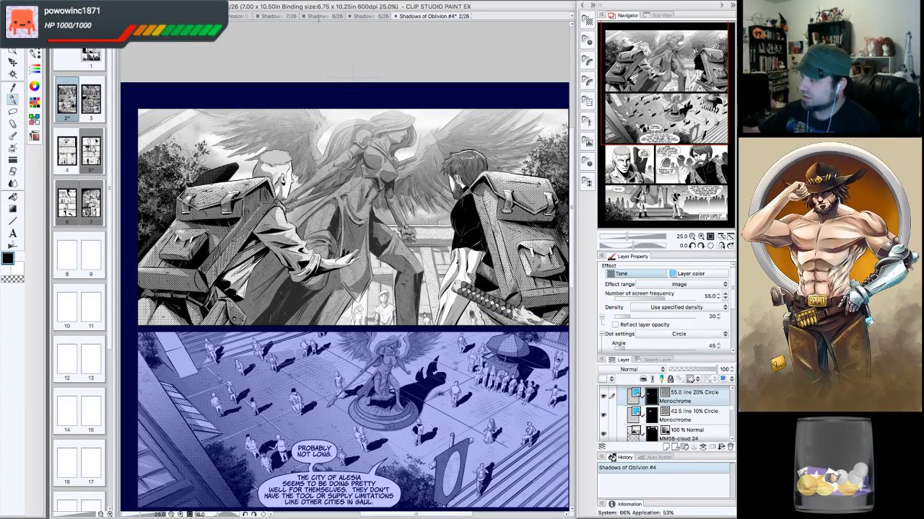
- On page 7, lasso-select the shirt and torso area of the man in the last panel
{"action": "left_click", "coordinate": [281, 15]}
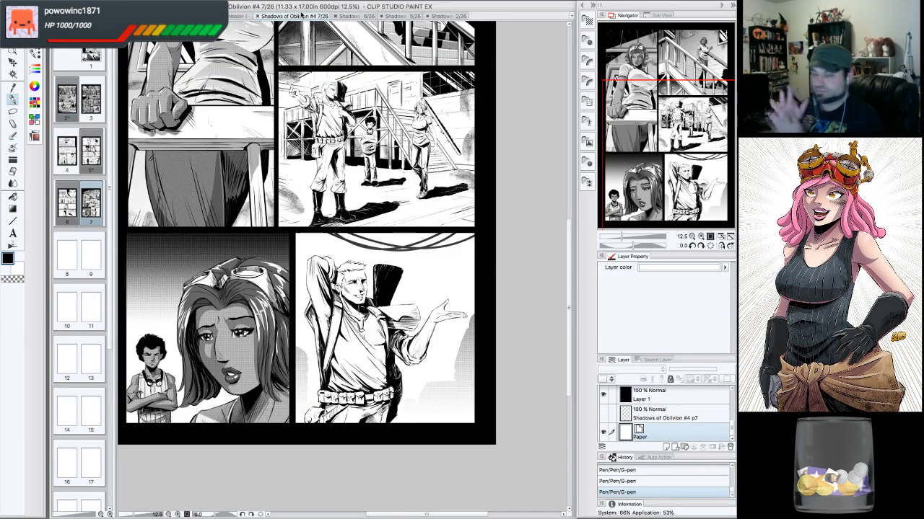
{"action": "left_click_drag", "start_coordinate": [694, 148], "coordinate": [681, 173]}
{"action": "triple_click", "coordinate": [701, 237]}
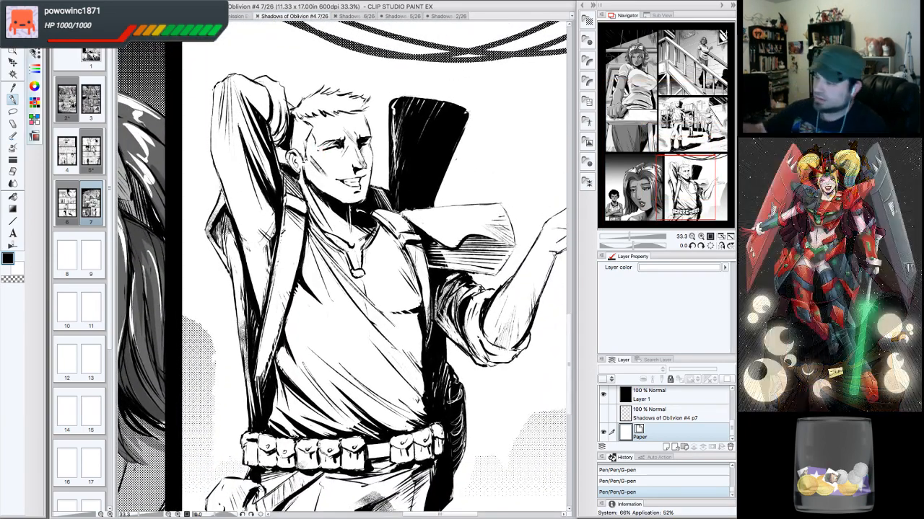
{"action": "left_click", "coordinate": [17, 110]}
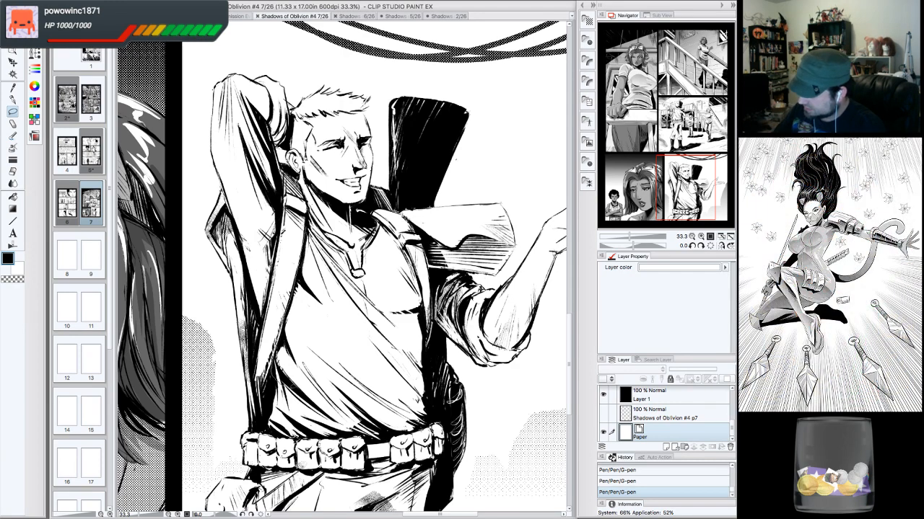
{"action": "left_click_drag", "start_coordinate": [283, 388], "coordinate": [407, 365]}
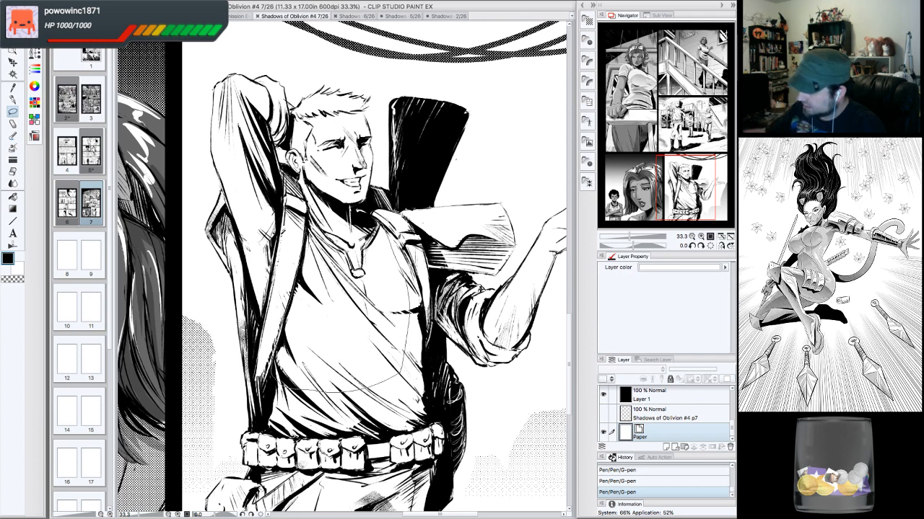
{"action": "left_click_drag", "start_coordinate": [279, 377], "coordinate": [282, 388]}
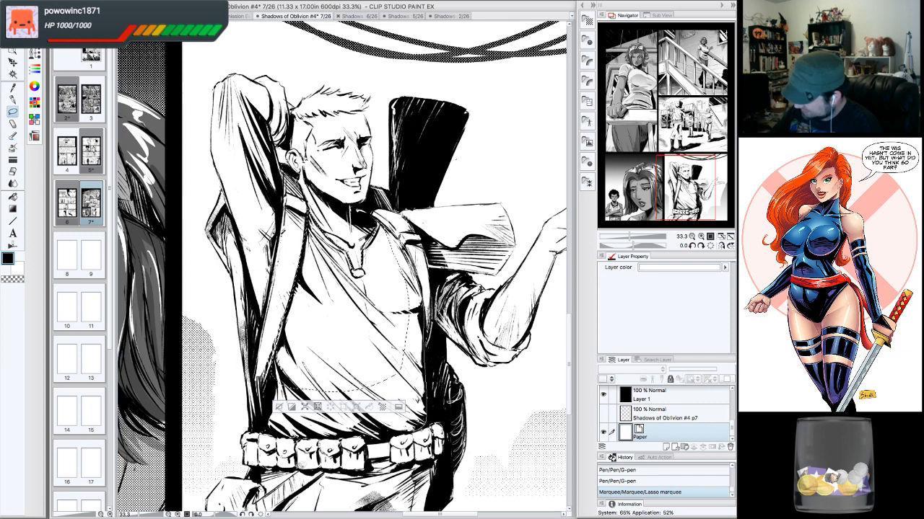
{"action": "mouse_move", "coordinate": [402, 361]}
{"action": "left_mouse_down"}
{"action": "mouse_move", "coordinate": [375, 433]}
{"action": "mouse_move", "coordinate": [325, 352]}
{"action": "left_mouse_up"}
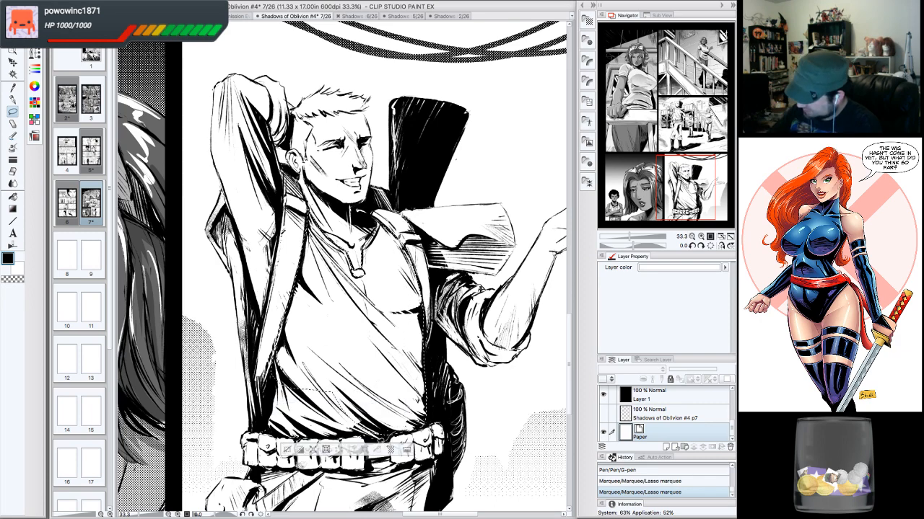
{"action": "mouse_move", "coordinate": [339, 436]}
{"action": "left_mouse_down"}
{"action": "mouse_move", "coordinate": [287, 435]}
{"action": "mouse_move", "coordinate": [268, 420]}
{"action": "mouse_move", "coordinate": [291, 334]}
{"action": "left_mouse_up"}
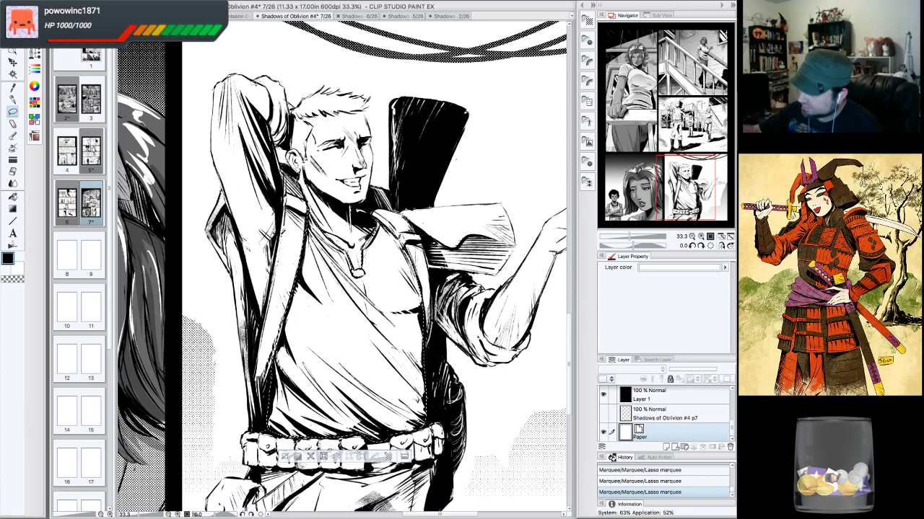
{"action": "mouse_move", "coordinate": [239, 109]}
{"action": "left_mouse_down"}
{"action": "mouse_move", "coordinate": [245, 205]}
{"action": "mouse_move", "coordinate": [277, 226]}
{"action": "mouse_move", "coordinate": [241, 104]}
{"action": "left_mouse_up"}
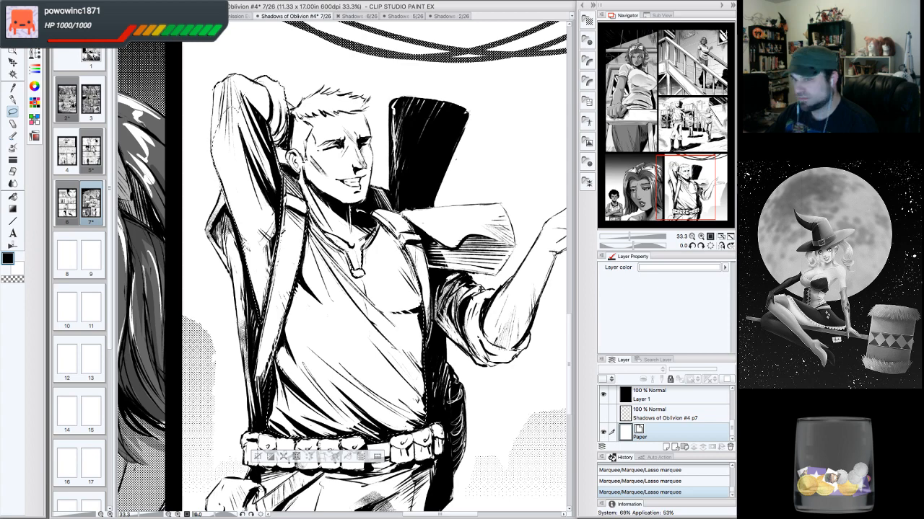
{"action": "left_click_drag", "start_coordinate": [339, 252], "coordinate": [414, 328]}
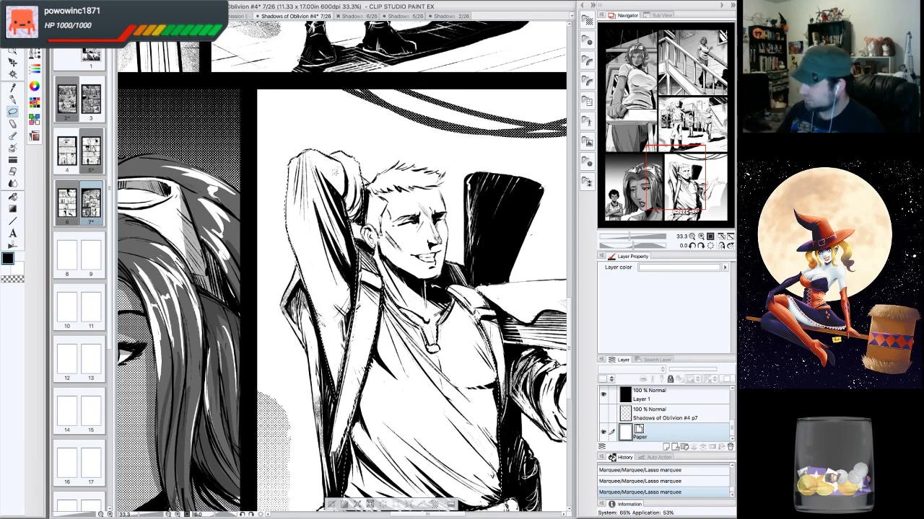
{"action": "left_click_drag", "start_coordinate": [405, 274], "coordinate": [274, 217]}
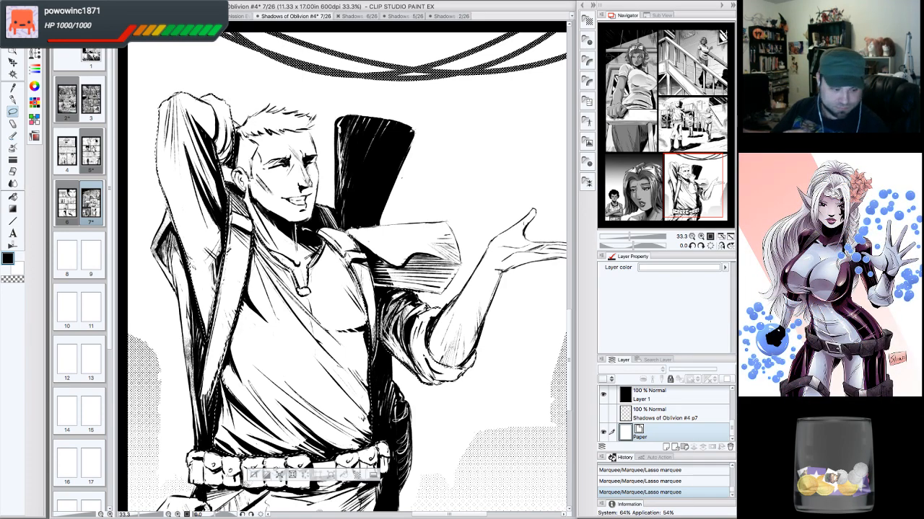
- Apply the 55.0 line 50% Circle monochrome dot tone material to the selected shirt area
{"action": "left_click", "coordinate": [691, 236]}
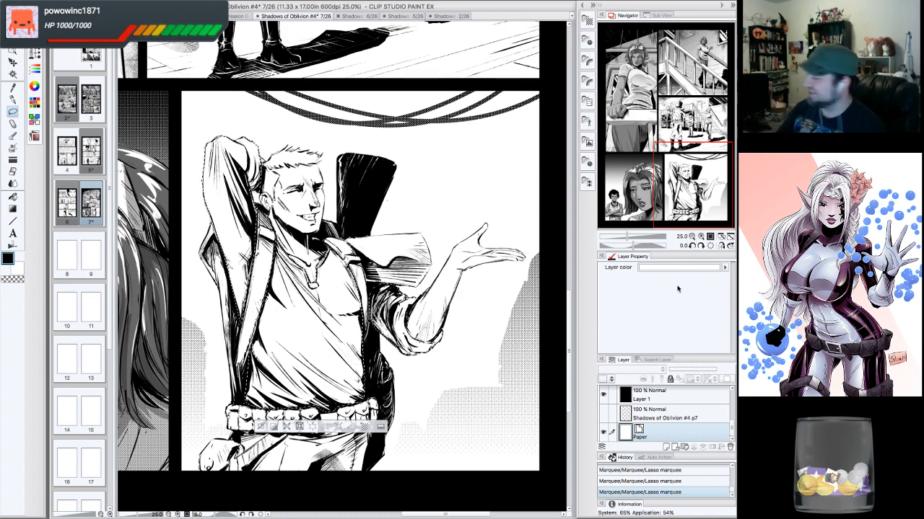
{"action": "left_click_drag", "start_coordinate": [686, 188], "coordinate": [680, 186]}
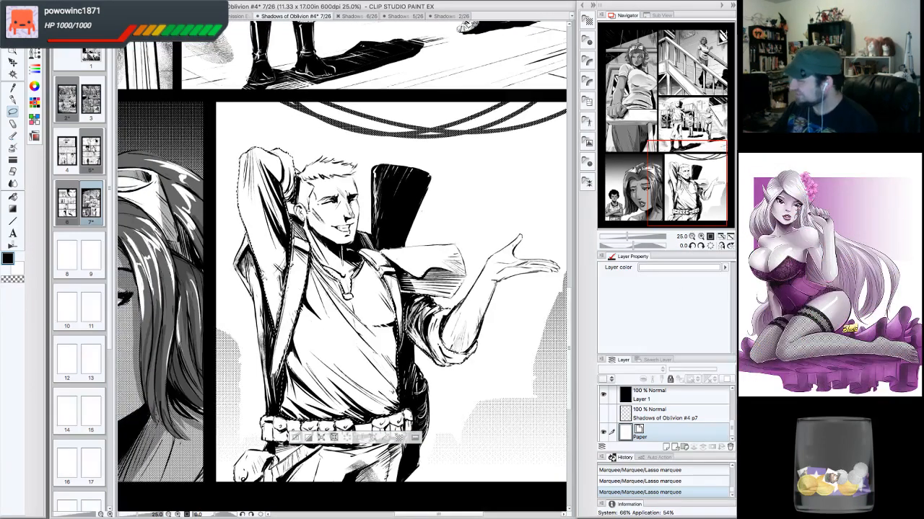
{"action": "left_click", "coordinate": [587, 21]}
{"action": "mouse_move", "coordinate": [545, 93]}
{"action": "left_mouse_down"}
{"action": "mouse_move", "coordinate": [466, 169]}
{"action": "mouse_move", "coordinate": [339, 332]}
{"action": "mouse_move", "coordinate": [359, 364]}
{"action": "left_mouse_up"}
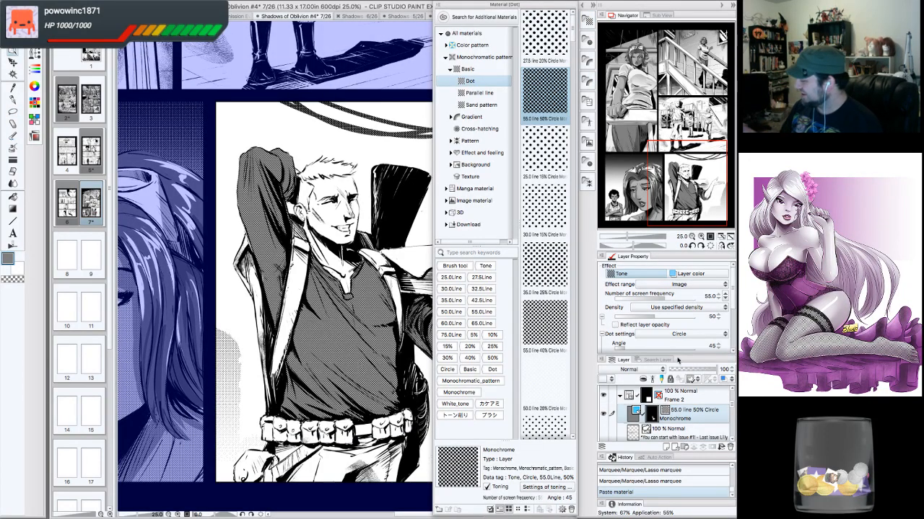
- Set the new tone's screen frequency to 55.0 and its density to 10
{"action": "left_click", "coordinate": [725, 296]}
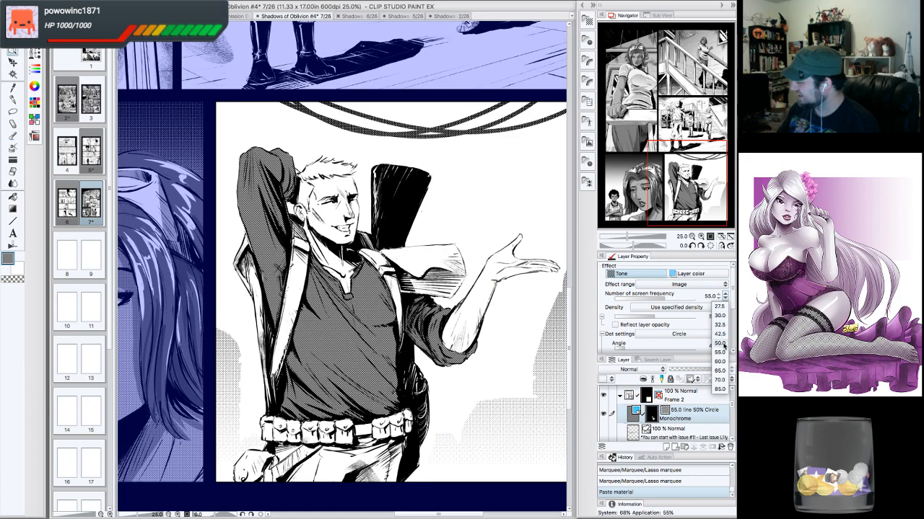
{"action": "left_click", "coordinate": [721, 352]}
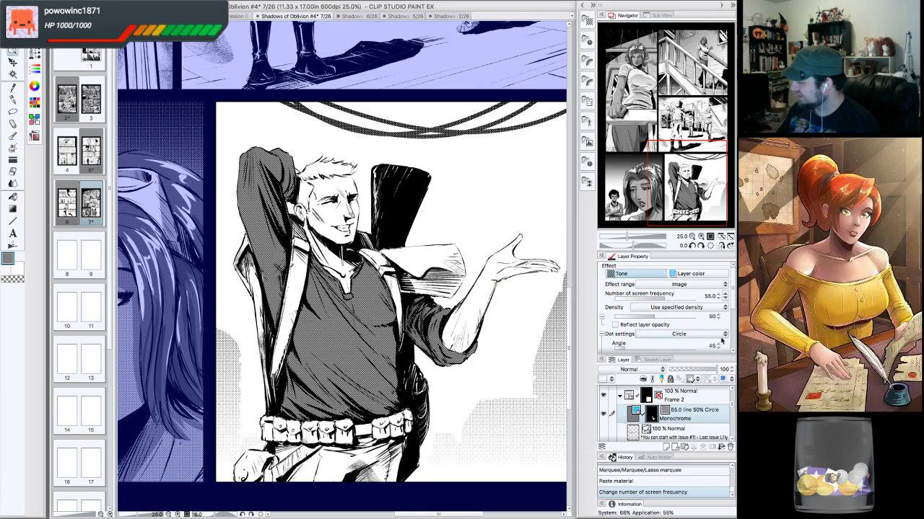
{"action": "left_click", "coordinate": [718, 320]}
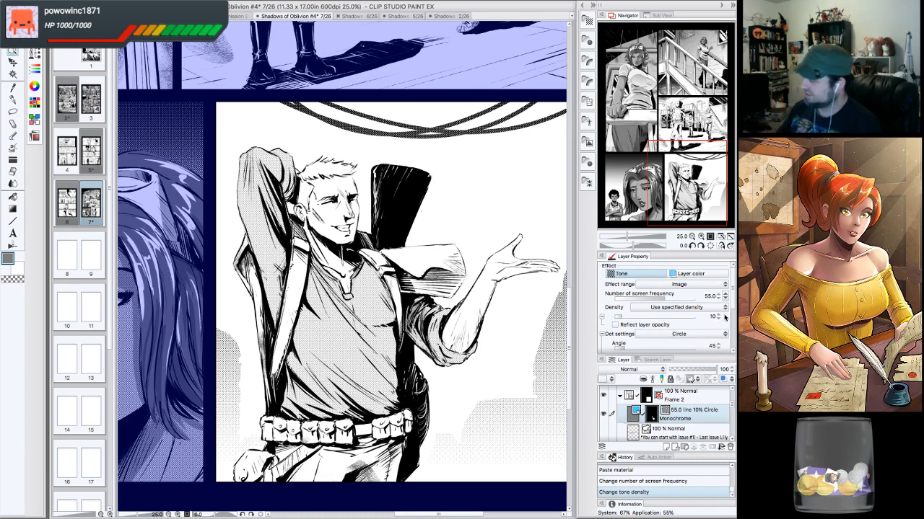
{"action": "scroll", "coordinate": [342, 267], "scroll_direction": "left", "scroll_amount": 3}
{"action": "scroll", "coordinate": [342, 267], "scroll_direction": "right", "scroll_amount": 1}
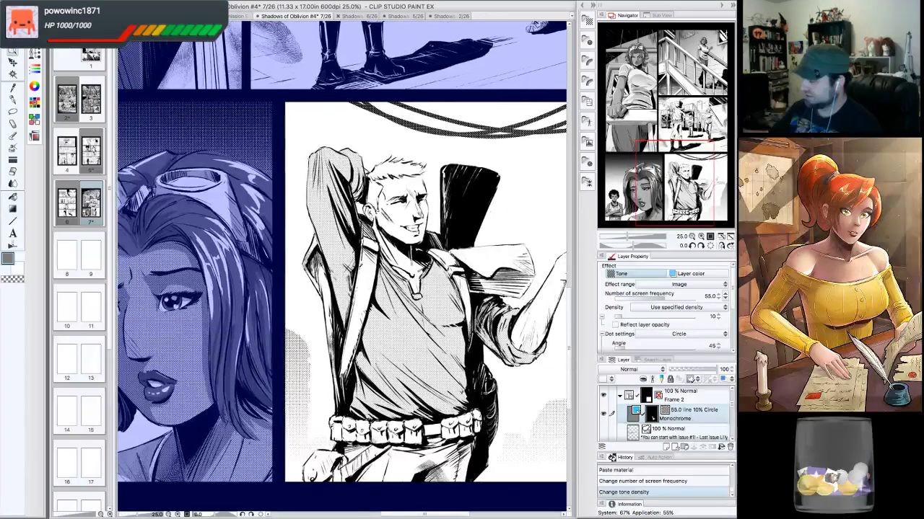
{"action": "key", "text": "ctrl+minus"}
{"action": "left_click", "coordinate": [692, 237]}
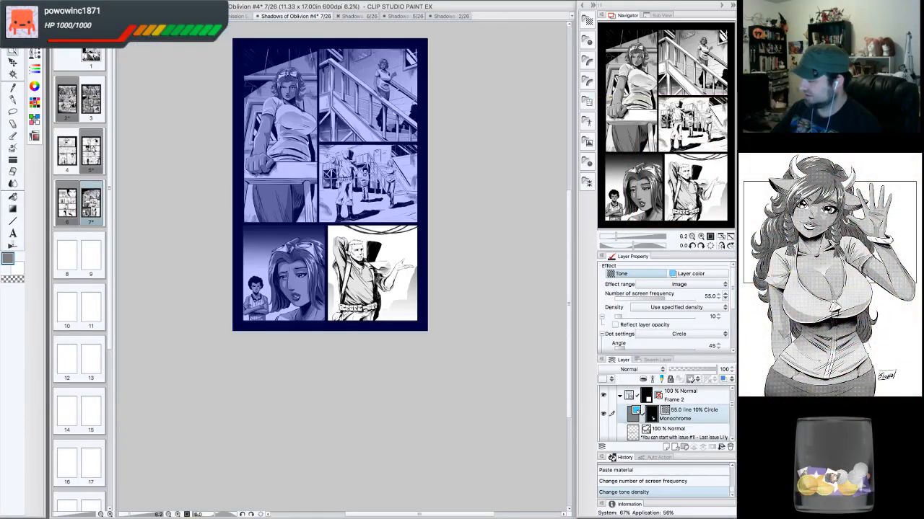
- Save the page 7 document
{"action": "left_click", "coordinate": [701, 238]}
{"action": "left_click", "coordinate": [701, 238]}
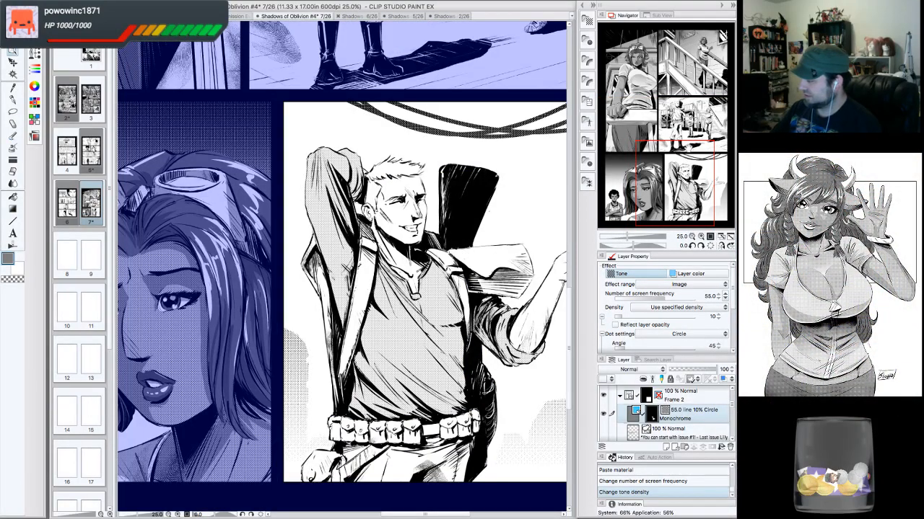
{"action": "left_click_drag", "start_coordinate": [689, 148], "coordinate": [696, 174]}
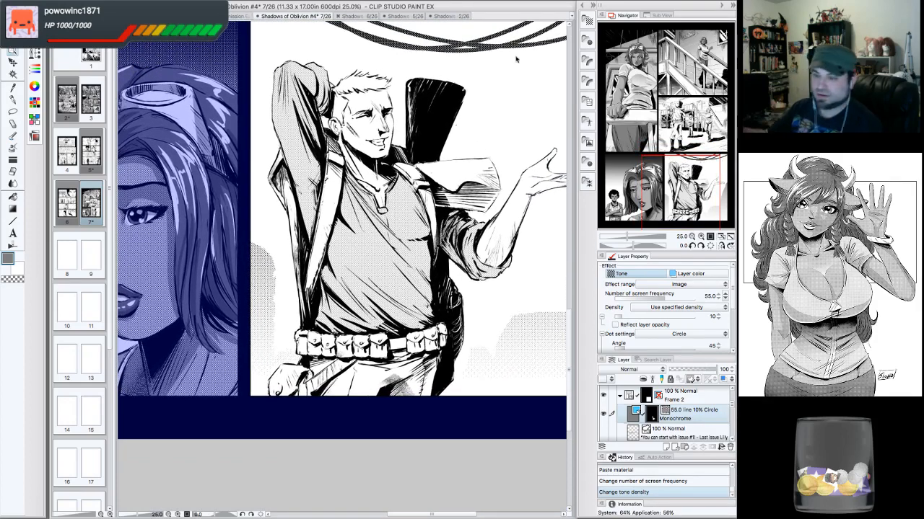
{"action": "left_click", "coordinate": [101, 3]}
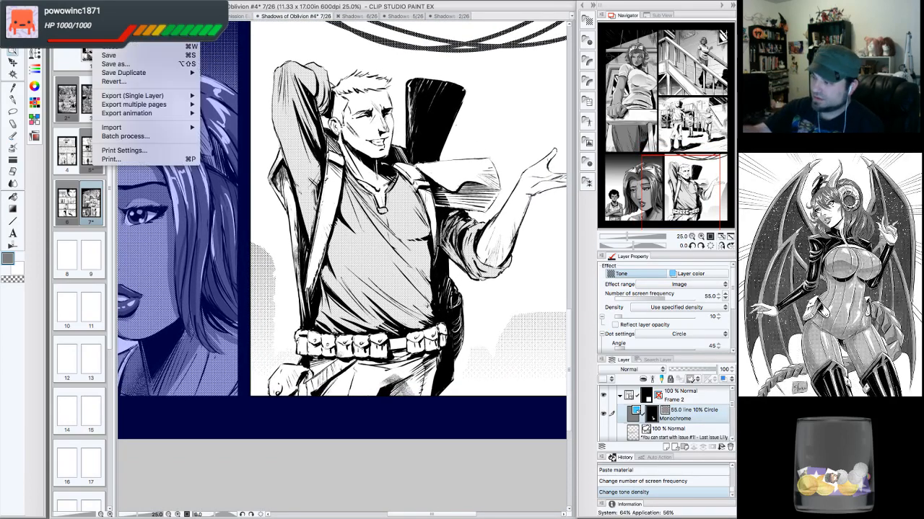
{"action": "left_click", "coordinate": [117, 56]}
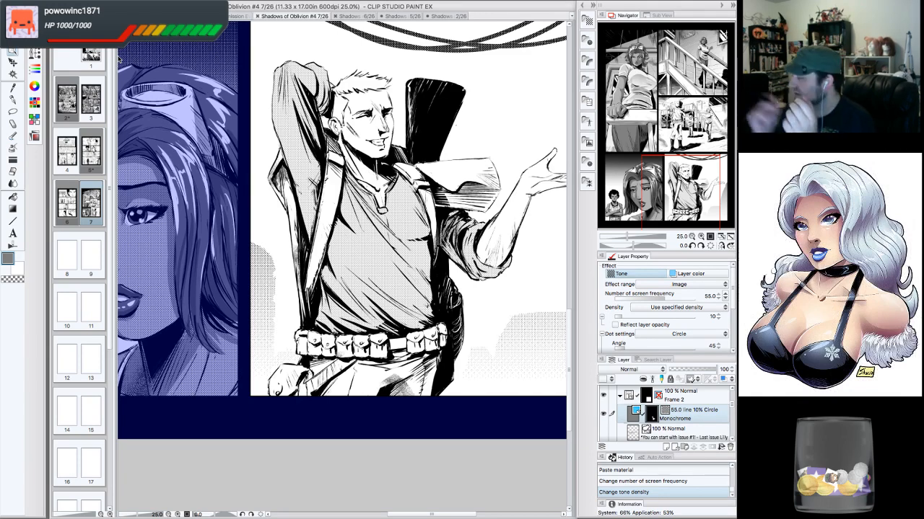
- Lasso-select the trousers area below the man's belt in the last panel
{"action": "left_click_drag", "start_coordinate": [677, 162], "coordinate": [692, 186]}
{"action": "left_click", "coordinate": [701, 237]}
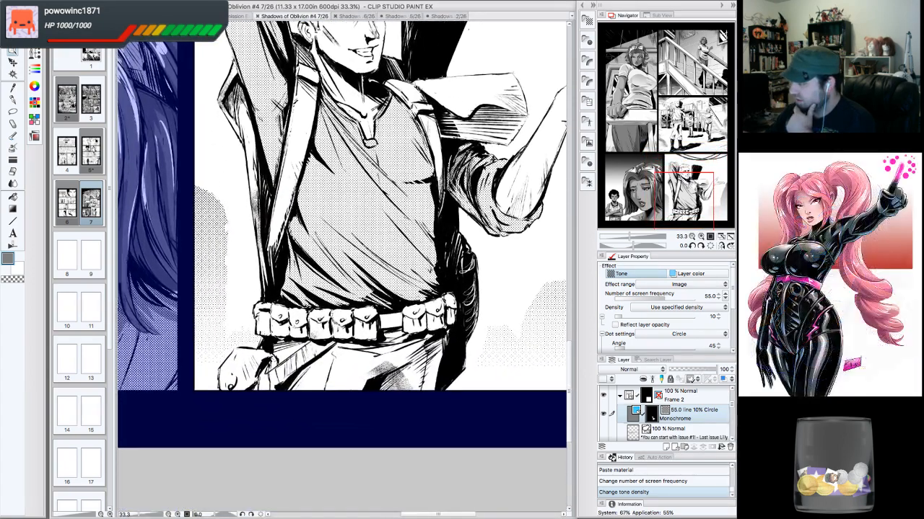
{"action": "left_click", "coordinate": [12, 110]}
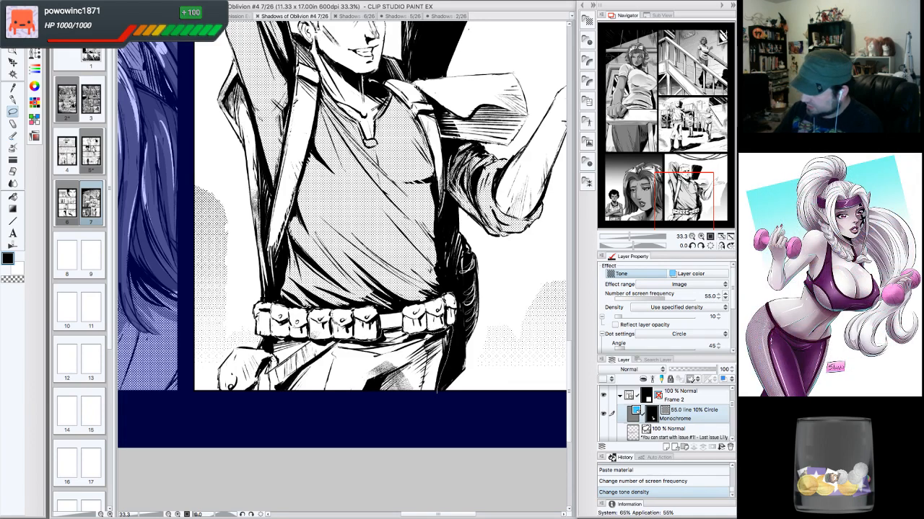
{"action": "mouse_move", "coordinate": [281, 396]}
{"action": "left_mouse_down"}
{"action": "mouse_move", "coordinate": [303, 437]}
{"action": "mouse_move", "coordinate": [390, 436]}
{"action": "mouse_move", "coordinate": [438, 368]}
{"action": "left_mouse_up"}
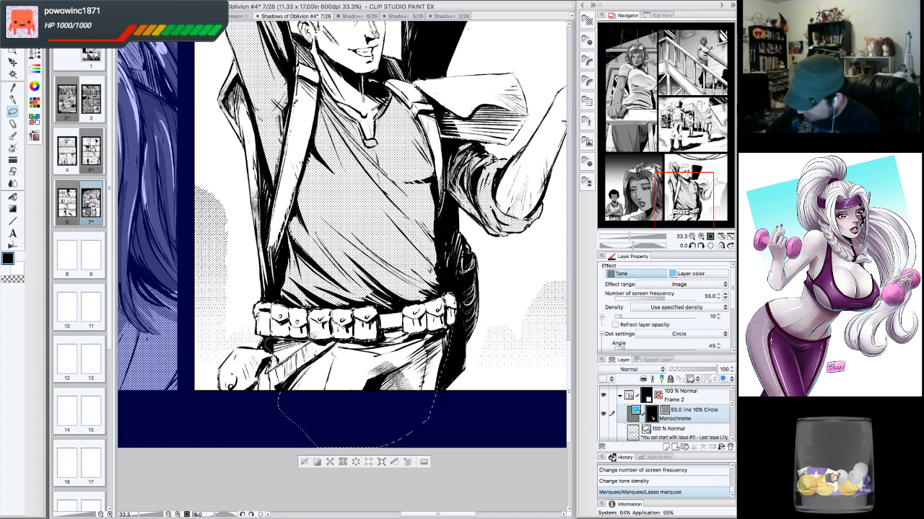
{"action": "left_click_drag", "start_coordinate": [275, 359], "coordinate": [280, 385]}
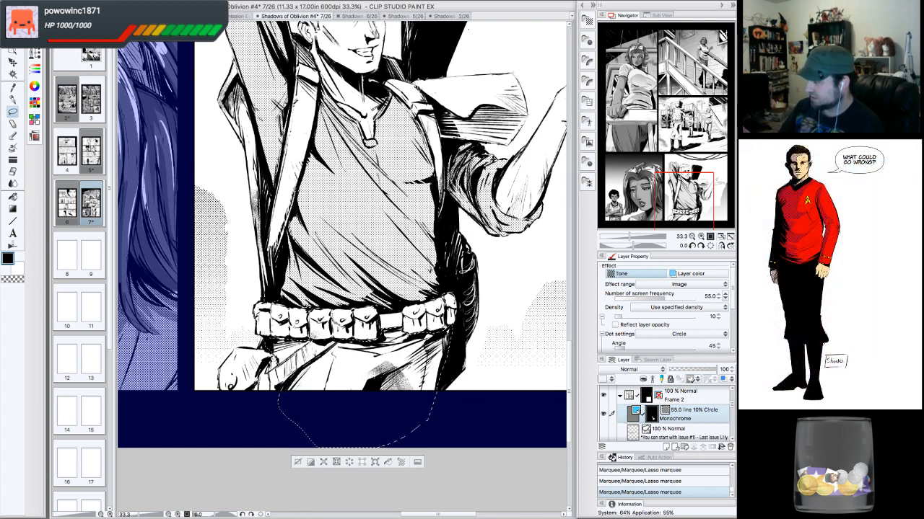
- Apply the 55.0 line 50% Circle monochrome dot tone material to the selected trousers area
{"action": "left_click", "coordinate": [691, 236]}
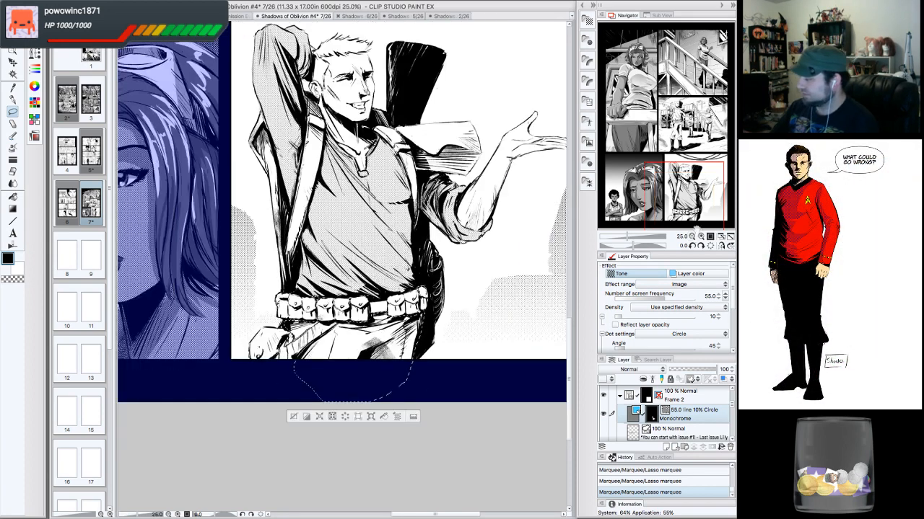
{"action": "left_click_drag", "start_coordinate": [694, 202], "coordinate": [696, 195]}
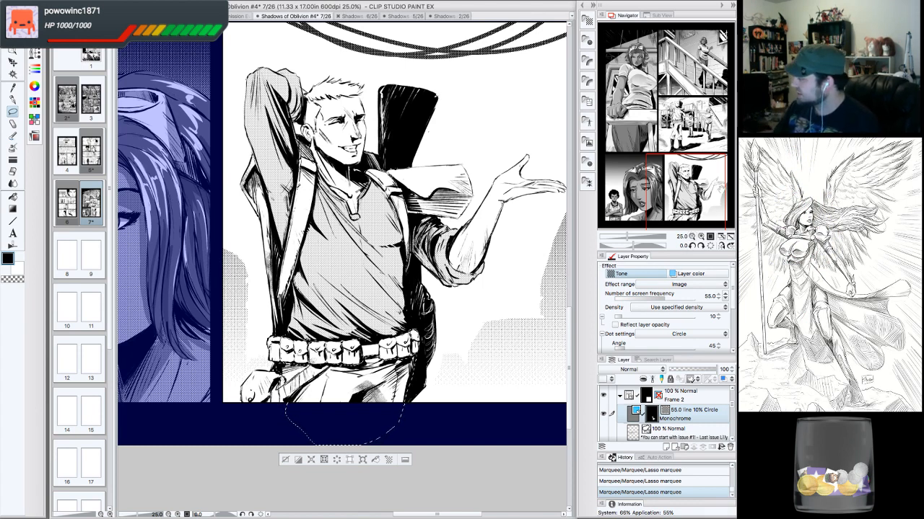
{"action": "left_click_drag", "start_coordinate": [694, 206], "coordinate": [699, 193]}
{"action": "left_click", "coordinate": [701, 236]}
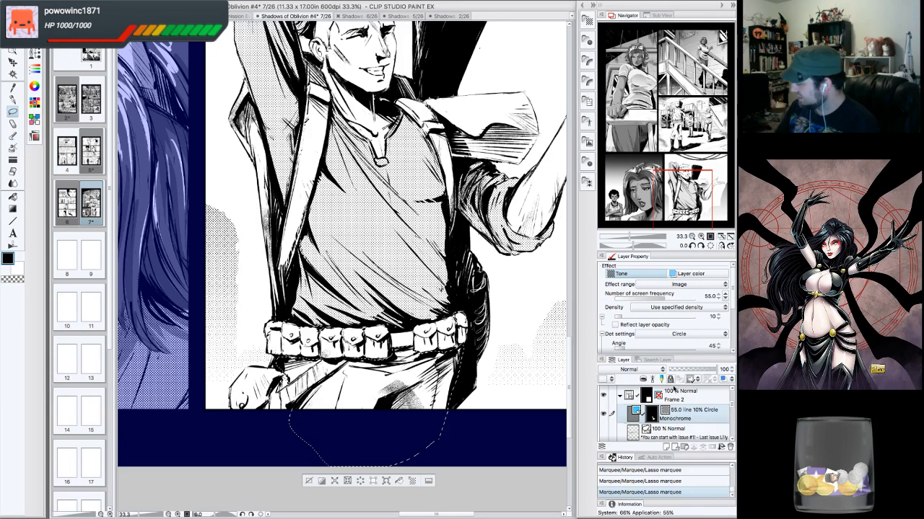
{"action": "left_click", "coordinate": [673, 431]}
{"action": "left_click", "coordinate": [673, 417]}
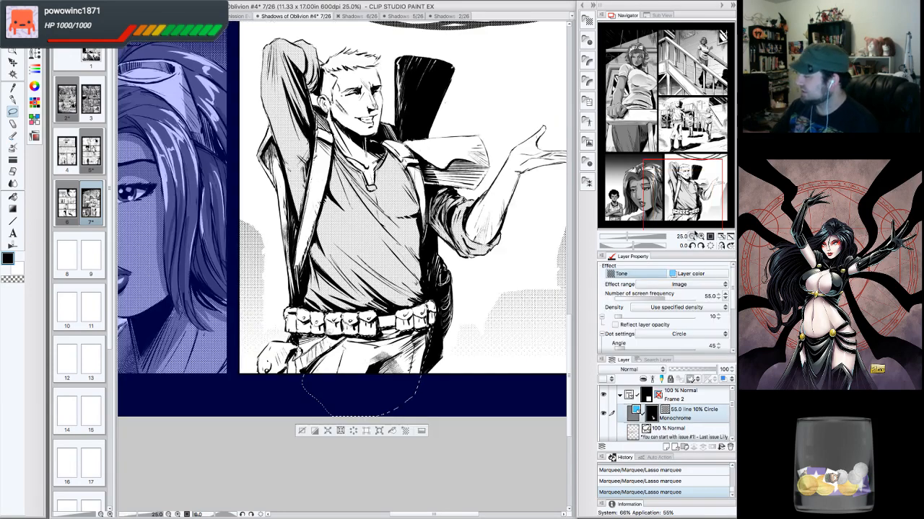
{"action": "left_click", "coordinate": [691, 237]}
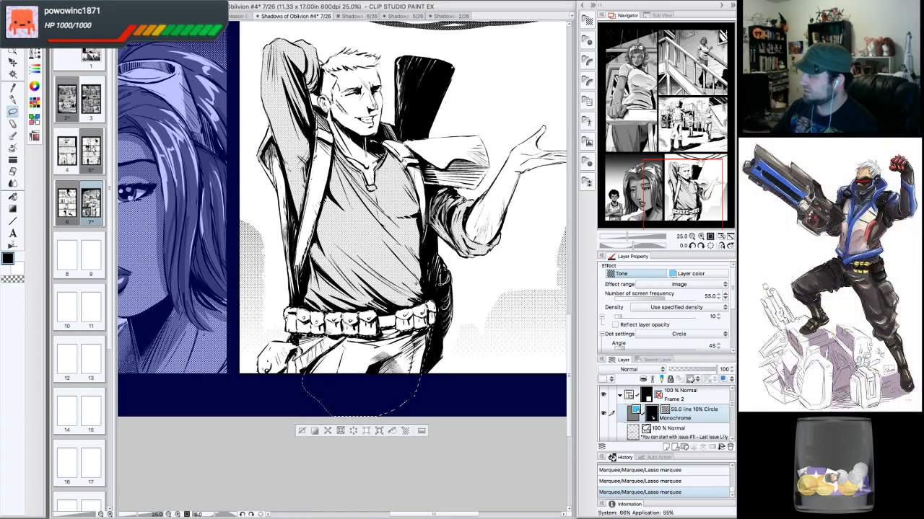
{"action": "left_click_drag", "start_coordinate": [700, 168], "coordinate": [693, 166]}
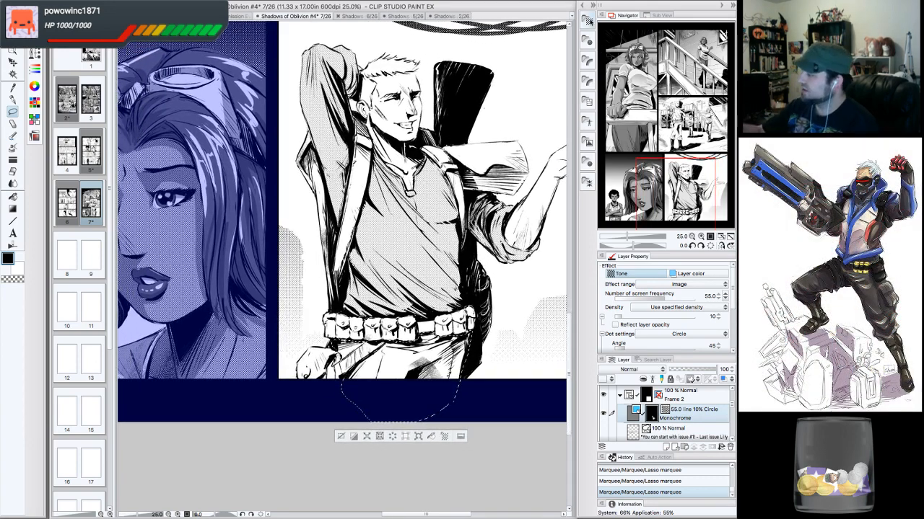
{"action": "left_click", "coordinate": [588, 21]}
{"action": "left_click_drag", "start_coordinate": [538, 121], "coordinate": [375, 386]}
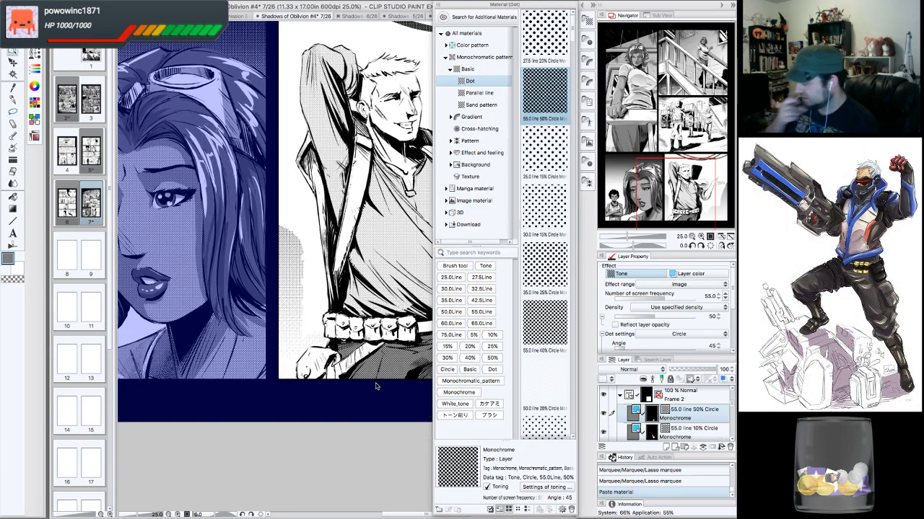
{"action": "left_click", "coordinate": [588, 21]}
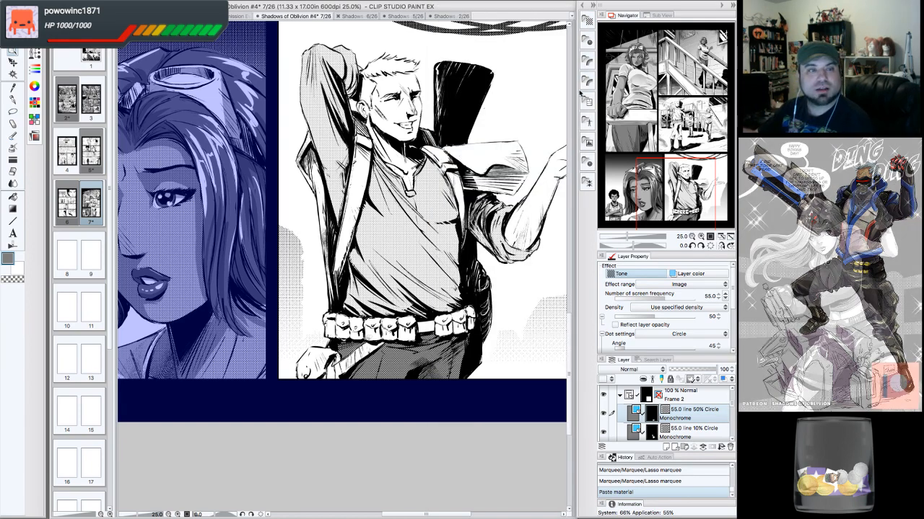
- Set the trousers tone's density to 30
{"action": "left_click_drag", "start_coordinate": [675, 177], "coordinate": [679, 168]}
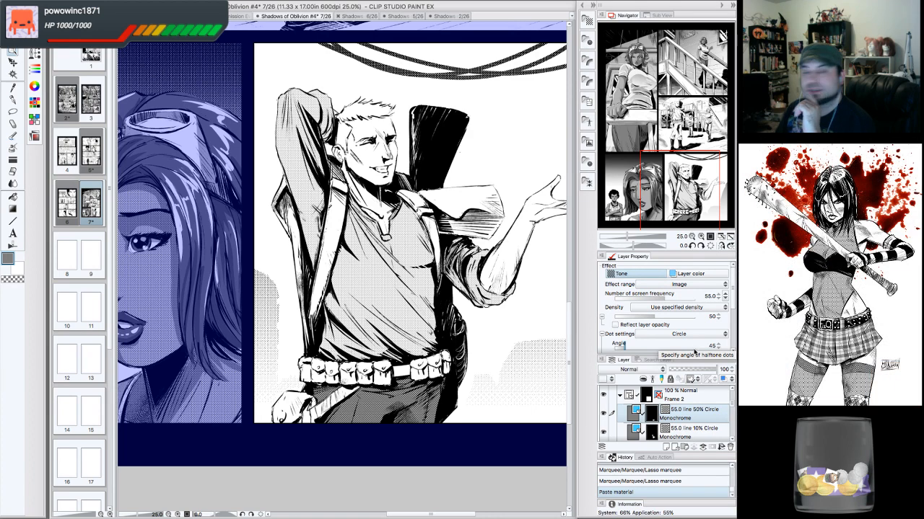
{"action": "left_click_drag", "start_coordinate": [700, 197], "coordinate": [703, 195]}
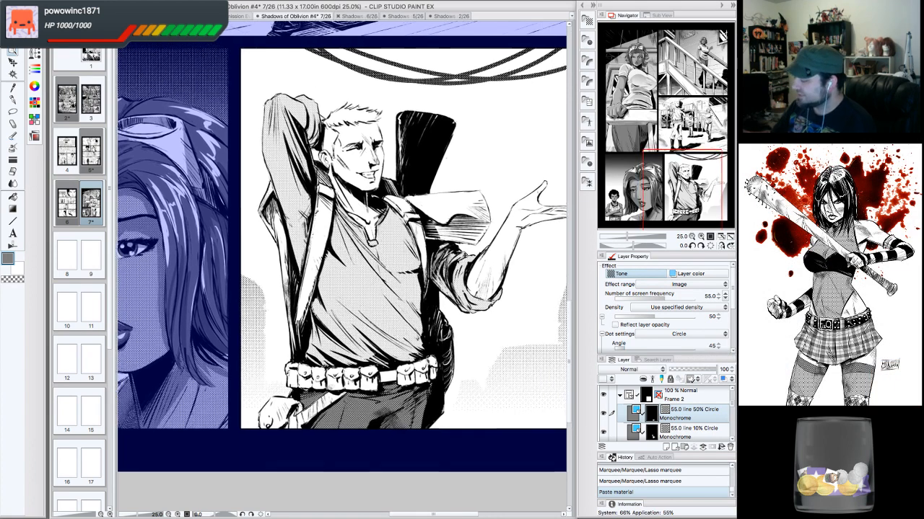
{"action": "left_click", "coordinate": [726, 297]}
{"action": "left_click", "coordinate": [726, 297]}
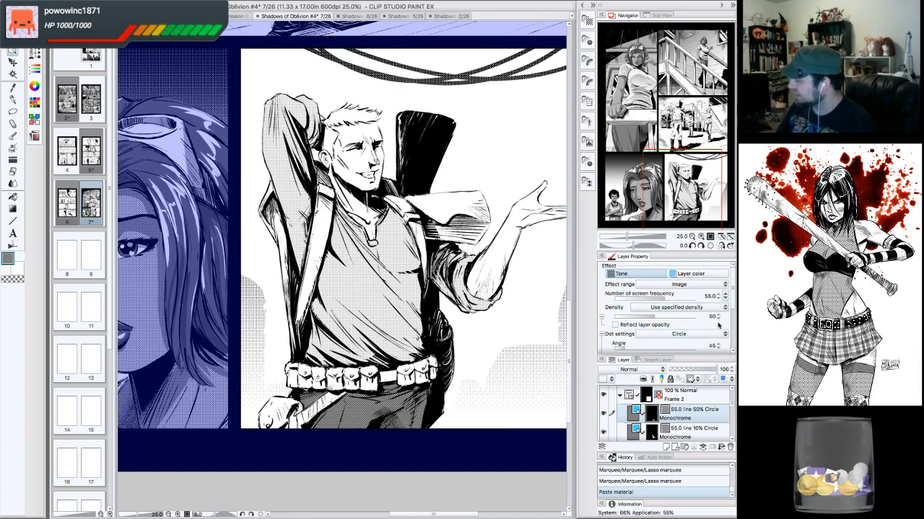
{"action": "scroll", "coordinate": [732, 312], "scroll_direction": "down", "scroll_amount": 1}
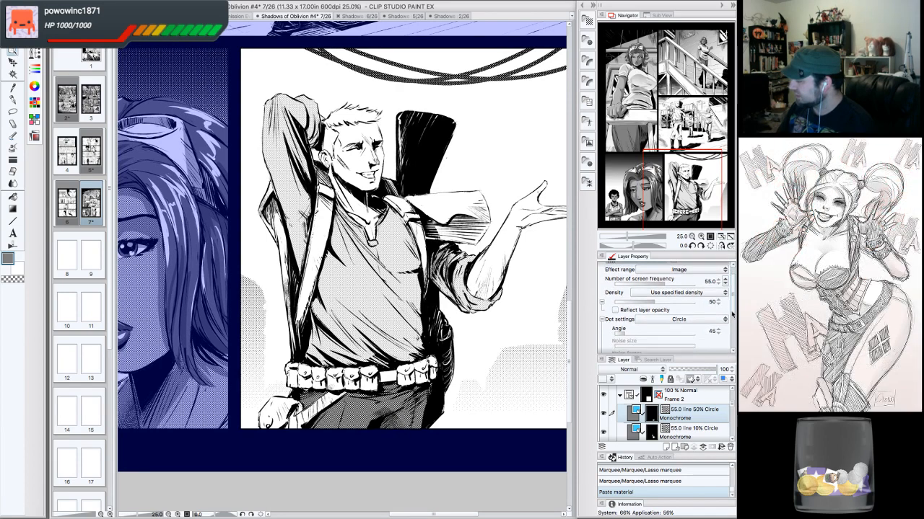
{"action": "scroll", "coordinate": [731, 315], "scroll_direction": "up", "scroll_amount": 1}
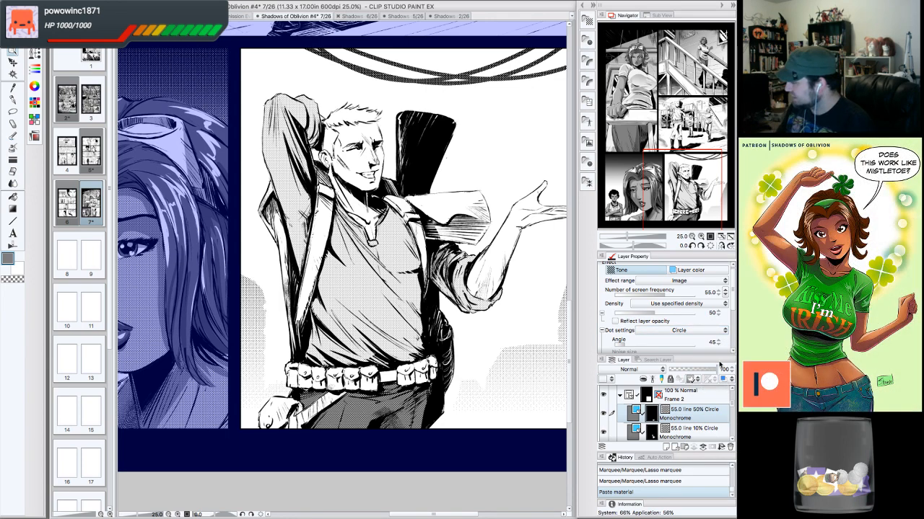
{"action": "left_click_drag", "start_coordinate": [702, 189], "coordinate": [695, 206]}
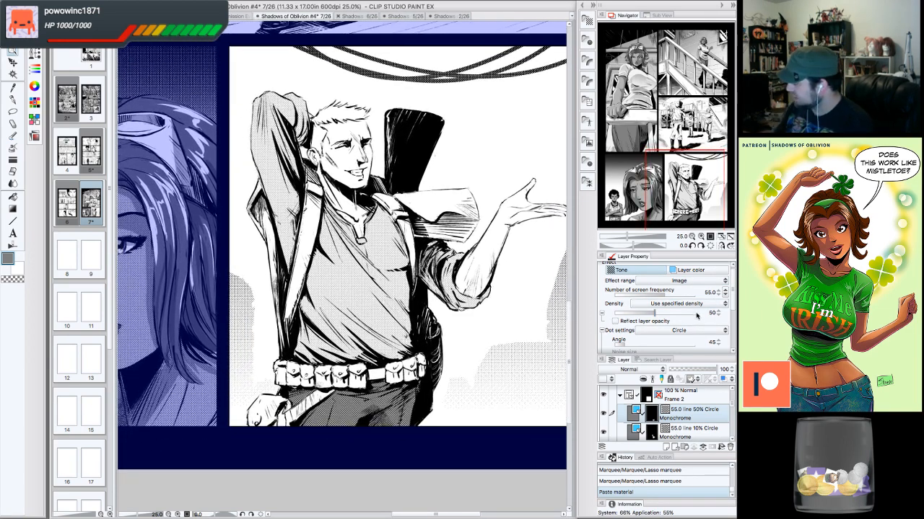
{"action": "left_click", "coordinate": [718, 312]}
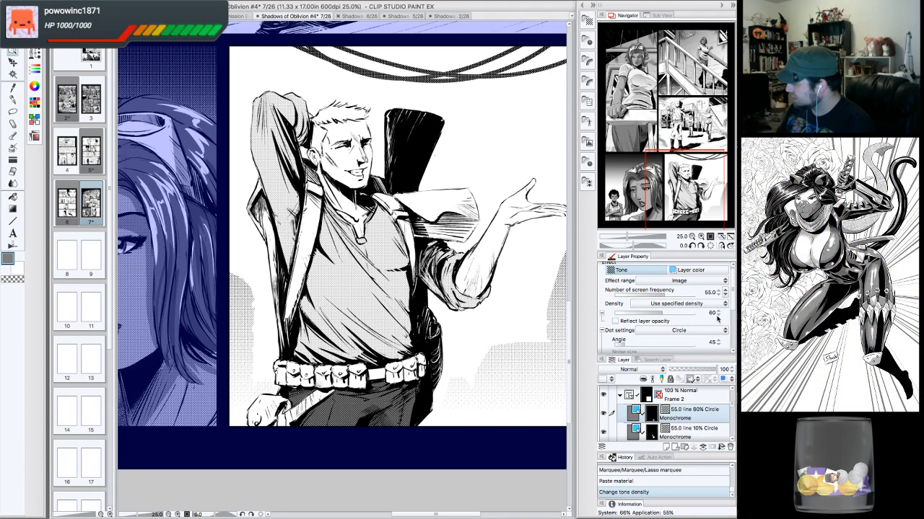
{"action": "left_click", "coordinate": [718, 315]}
{"action": "left_click", "coordinate": [718, 315]}
{"action": "left_click", "coordinate": [718, 315]}
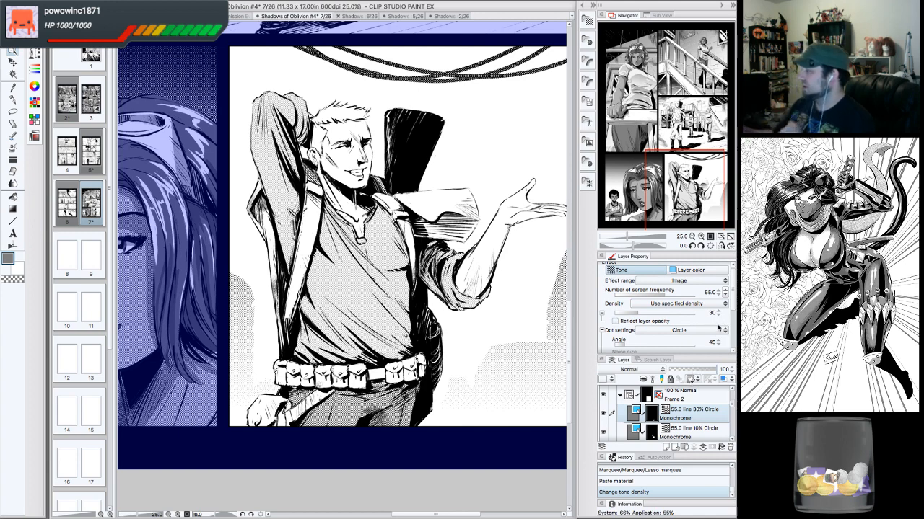
{"action": "mouse_move", "coordinate": [435, 154]}
{"action": "left_mouse_down"}
{"action": "mouse_move", "coordinate": [449, 157]}
{"action": "mouse_move", "coordinate": [440, 153]}
{"action": "left_mouse_up"}
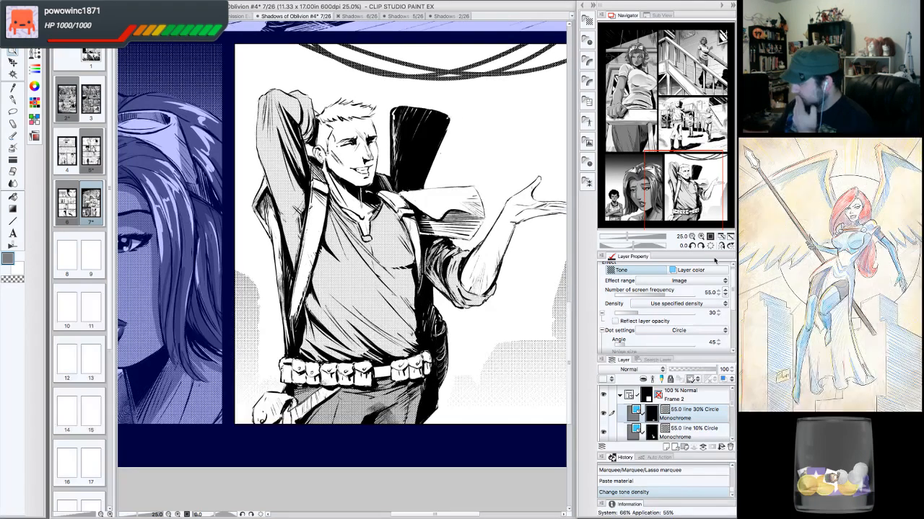
{"action": "left_click", "coordinate": [718, 315]}
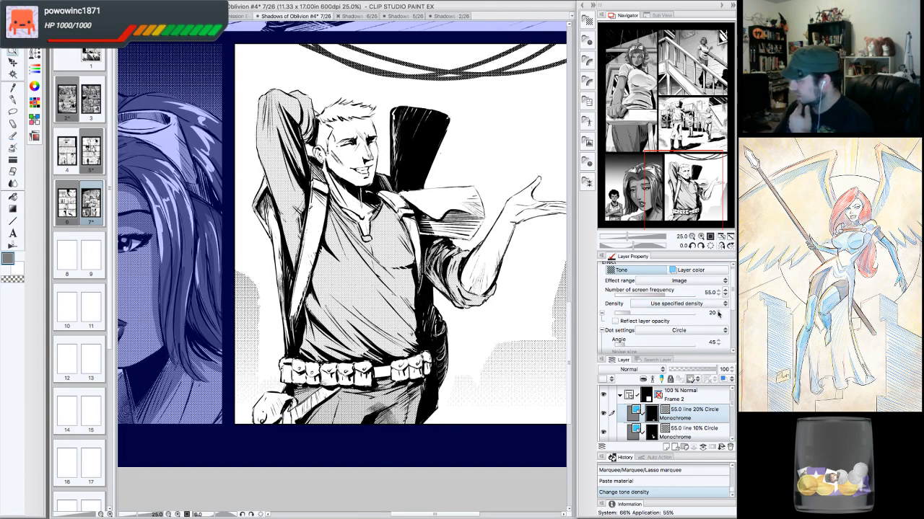
{"action": "left_click", "coordinate": [718, 312]}
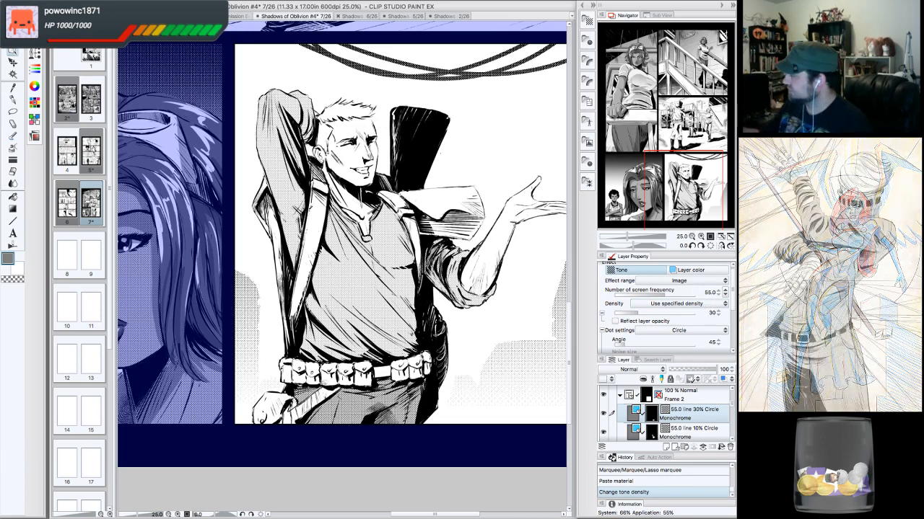
- Lasso-select the shoulder straps running down the man's chest in the last panel
{"action": "left_click_drag", "start_coordinate": [415, 134], "coordinate": [430, 161]}
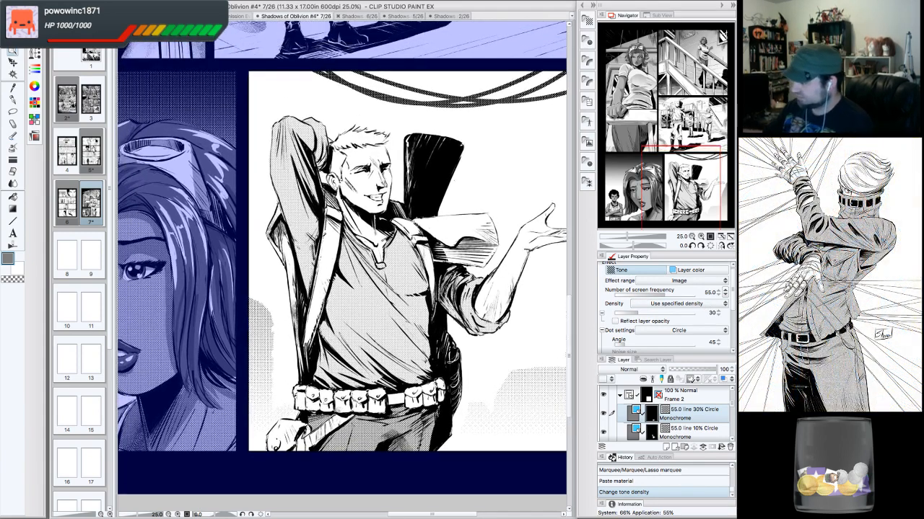
{"action": "left_click", "coordinate": [13, 110]}
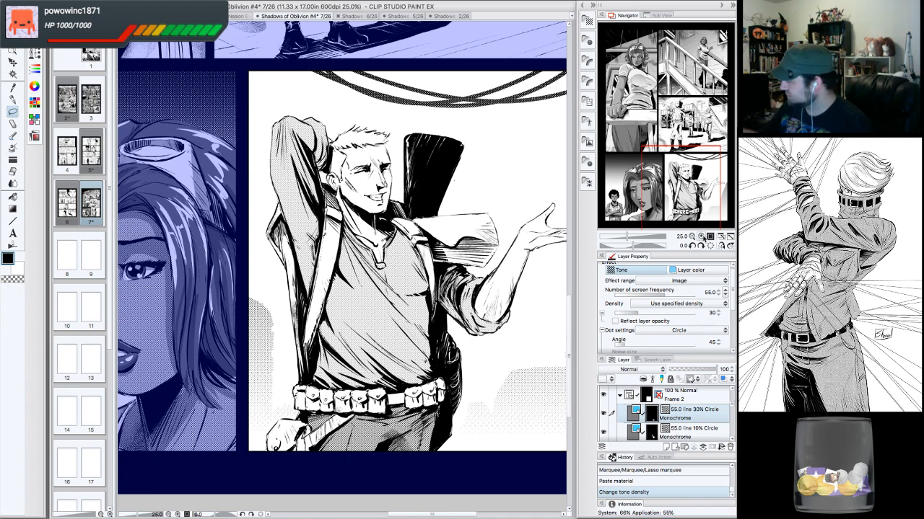
{"action": "key", "text": "ctrl+plus"}
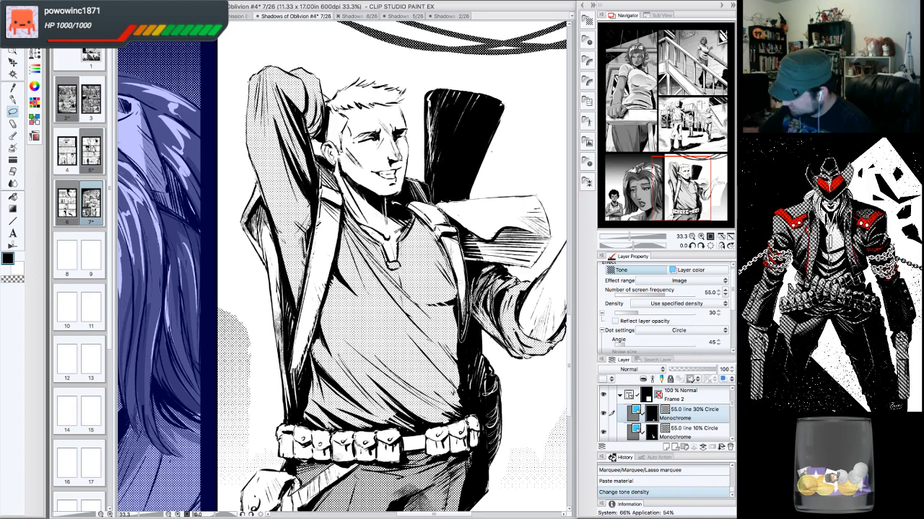
{"action": "left_click_drag", "start_coordinate": [456, 233], "coordinate": [439, 204]}
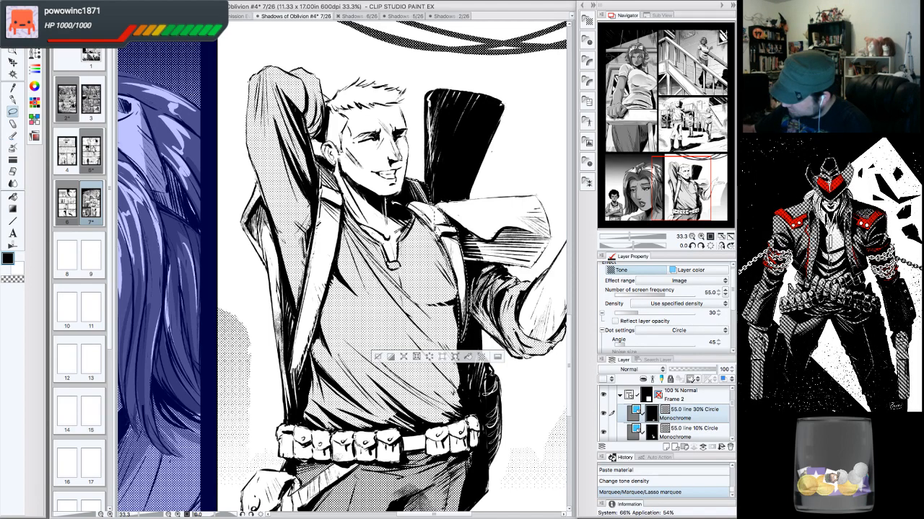
{"action": "left_click_drag", "start_coordinate": [405, 198], "coordinate": [411, 189]}
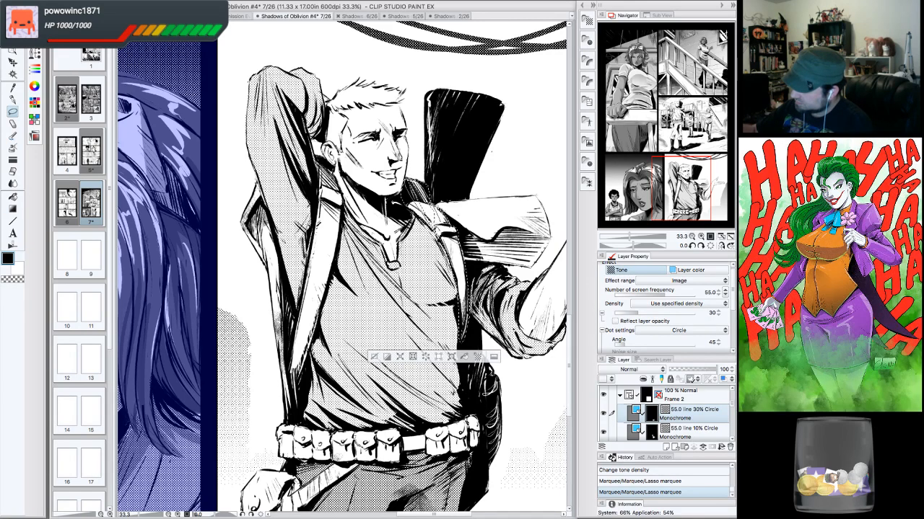
{"action": "left_click_drag", "start_coordinate": [435, 207], "coordinate": [453, 232]}
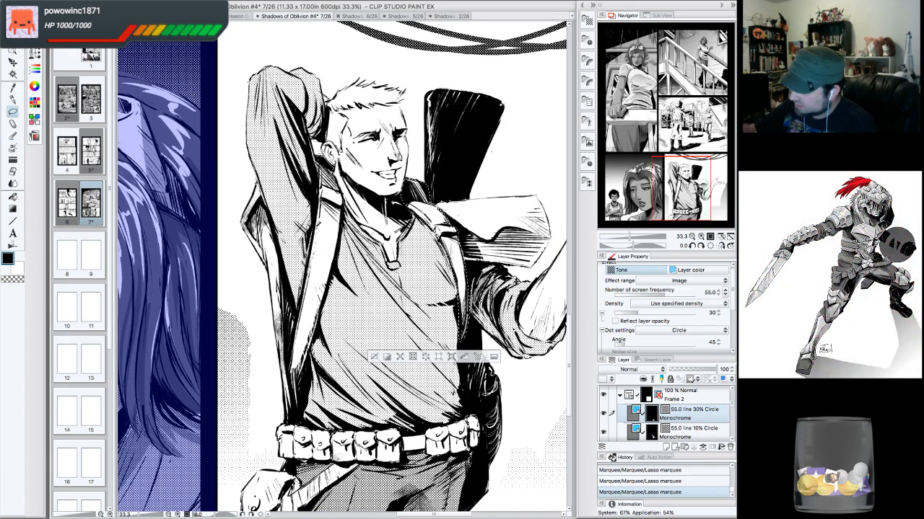
{"action": "mouse_move", "coordinate": [317, 160]}
{"action": "left_mouse_down"}
{"action": "mouse_move", "coordinate": [342, 190]}
{"action": "mouse_move", "coordinate": [338, 182]}
{"action": "left_mouse_up"}
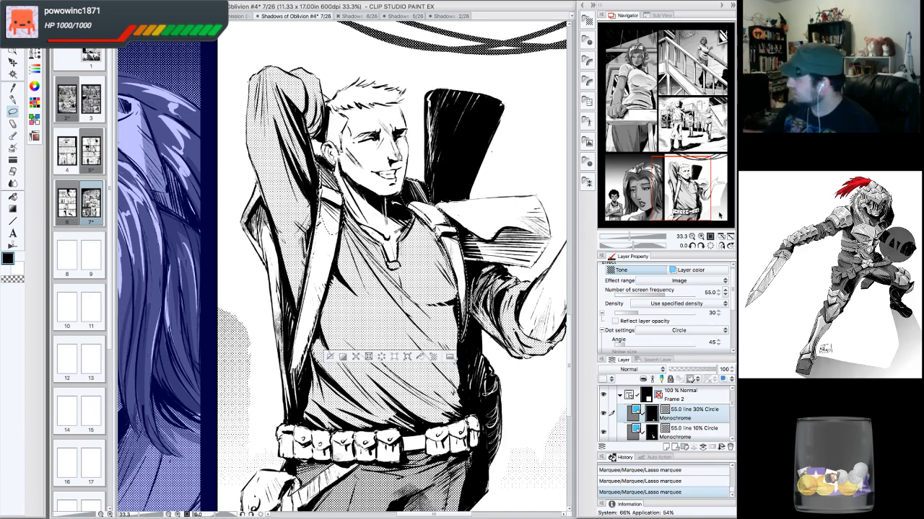
{"action": "left_click", "coordinate": [693, 246]}
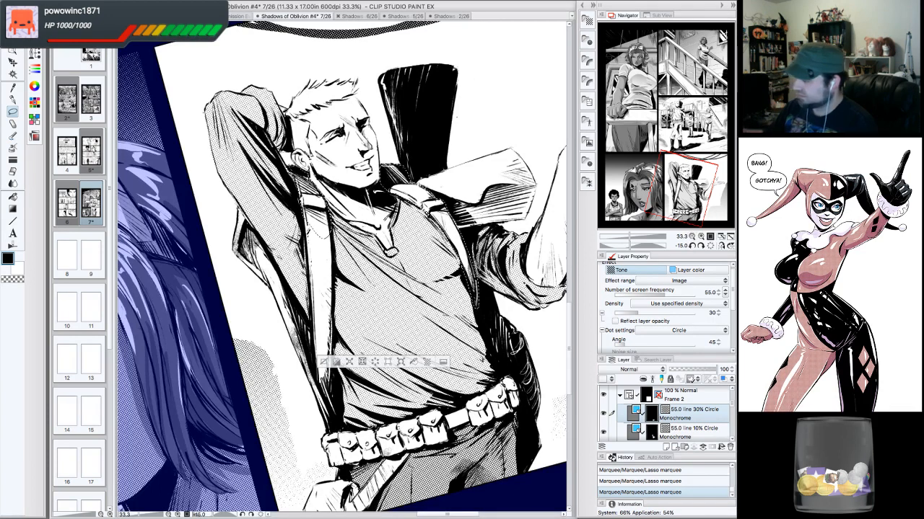
{"action": "mouse_move", "coordinate": [333, 281]}
{"action": "left_mouse_down"}
{"action": "mouse_move", "coordinate": [333, 395]}
{"action": "mouse_move", "coordinate": [312, 336]}
{"action": "mouse_move", "coordinate": [308, 238]}
{"action": "left_mouse_up"}
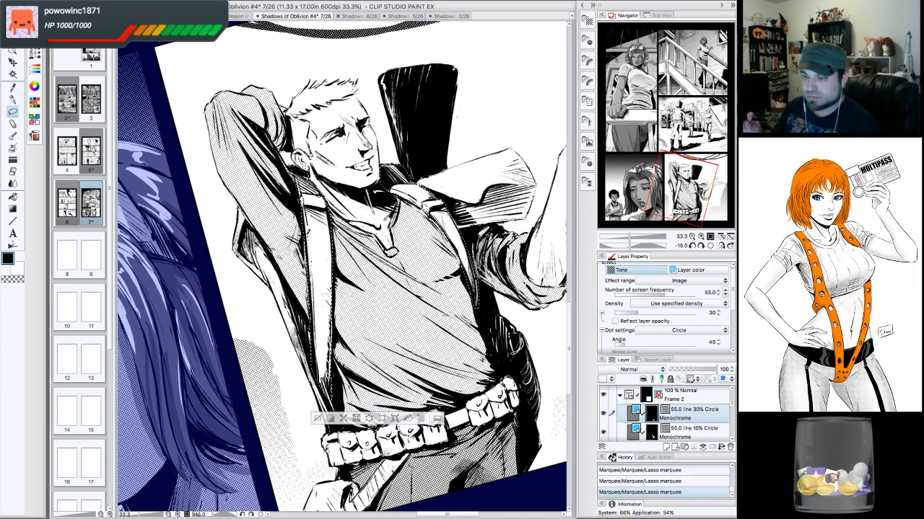
{"action": "left_click", "coordinate": [712, 248]}
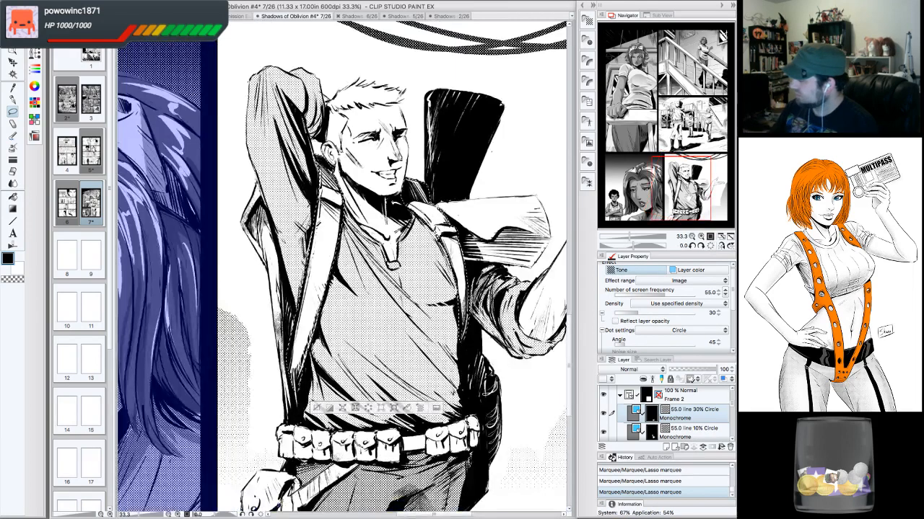
- Extend the lasso selection over the belt pouches and the lower strap near his hip
{"action": "left_click", "coordinate": [677, 188]}
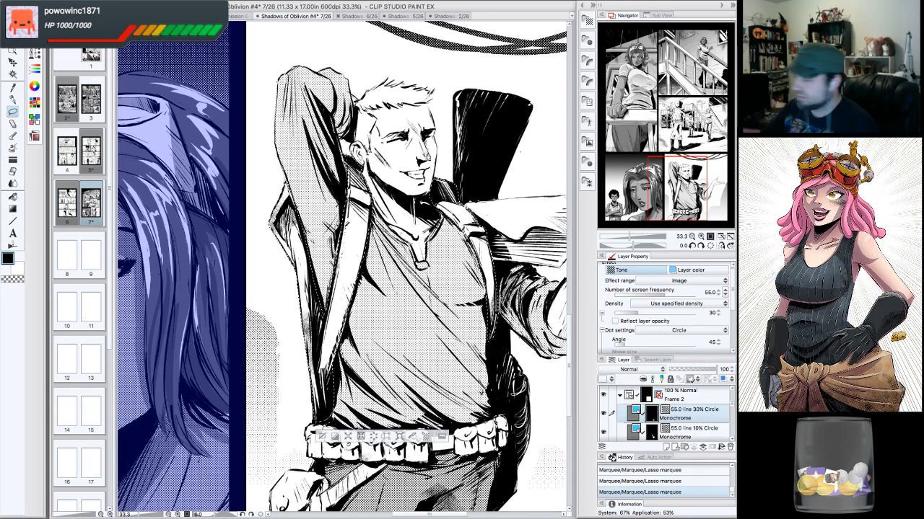
{"action": "left_click_drag", "start_coordinate": [397, 325], "coordinate": [432, 202]}
{"action": "left_click_drag", "start_coordinate": [535, 293], "coordinate": [520, 300]}
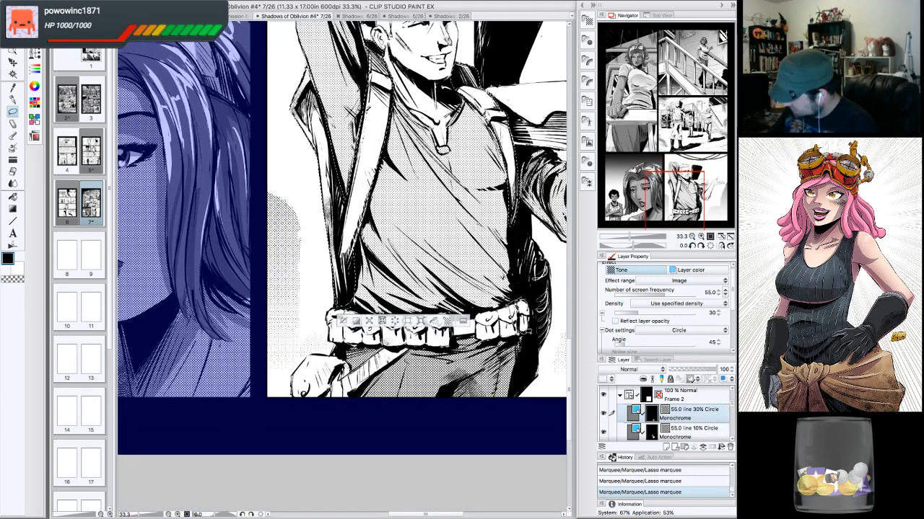
{"action": "left_click_drag", "start_coordinate": [528, 290], "coordinate": [521, 303]}
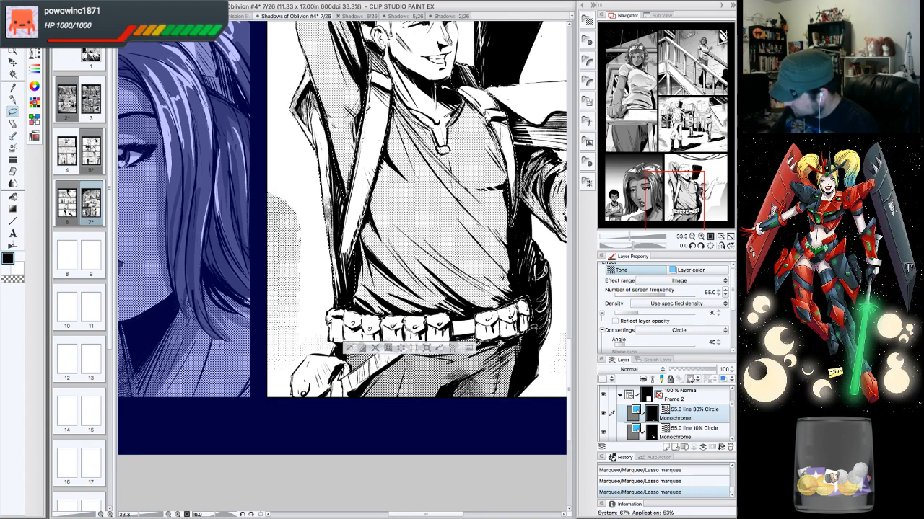
{"action": "left_click_drag", "start_coordinate": [511, 303], "coordinate": [399, 313]}
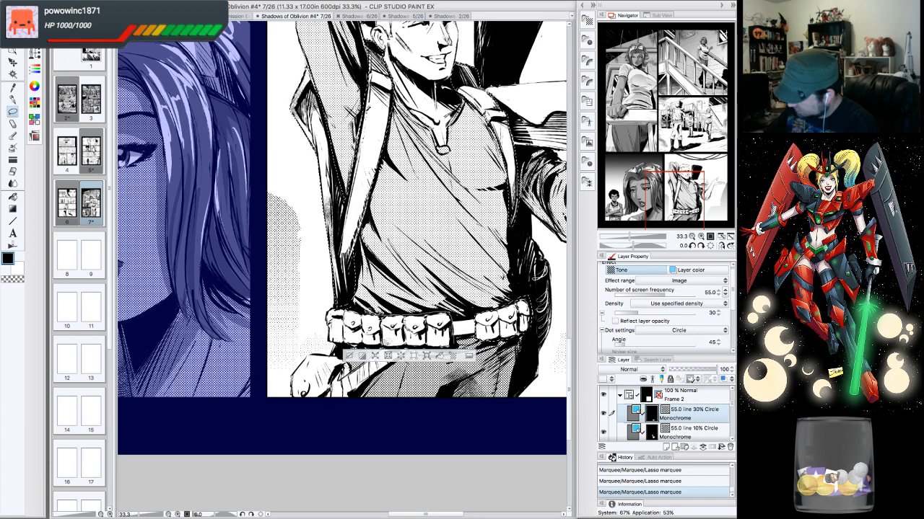
{"action": "left_click_drag", "start_coordinate": [345, 306], "coordinate": [339, 296]}
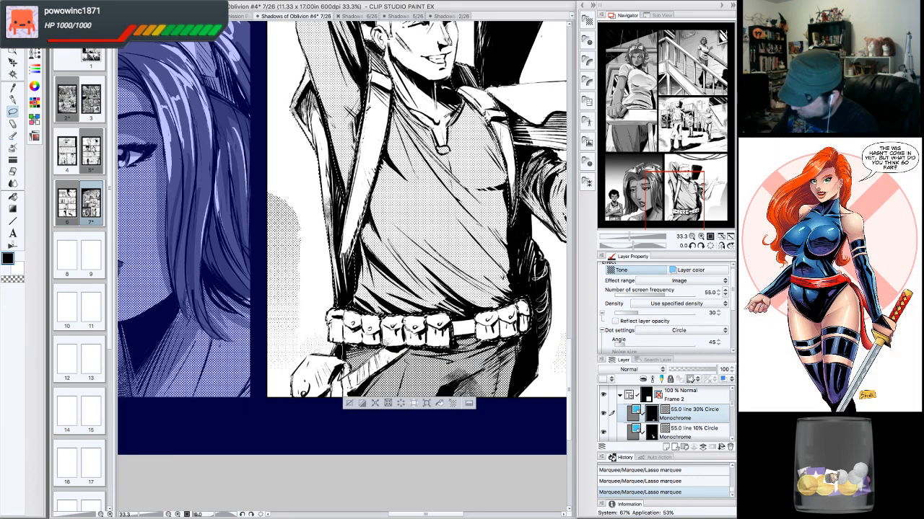
{"action": "mouse_move", "coordinate": [291, 383]}
{"action": "left_mouse_down"}
{"action": "mouse_move", "coordinate": [321, 415]}
{"action": "mouse_move", "coordinate": [345, 413]}
{"action": "mouse_move", "coordinate": [352, 394]}
{"action": "left_mouse_up"}
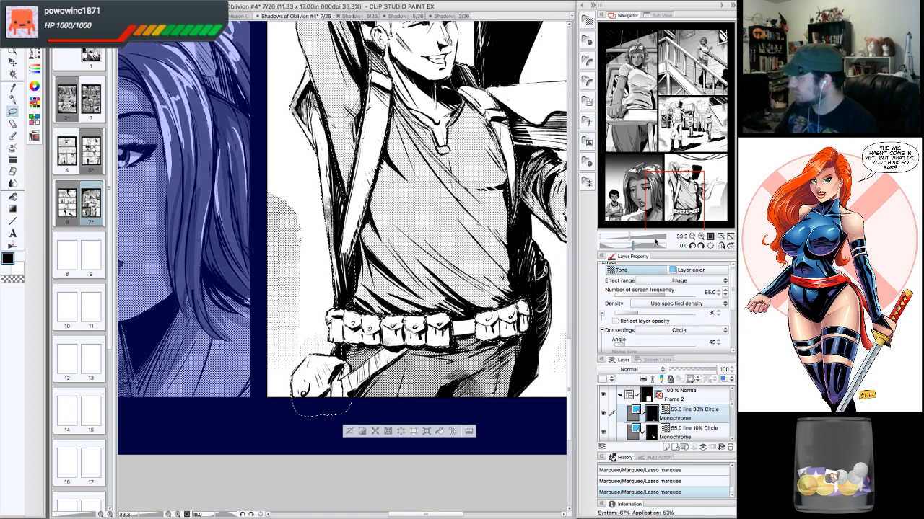
- Apply the 55.0 line 50% Circle monochrome dot tone material to the selected straps and belt
{"action": "left_click", "coordinate": [587, 20]}
{"action": "left_click_drag", "start_coordinate": [568, 113], "coordinate": [400, 150]}
{"action": "left_click", "coordinate": [713, 247]}
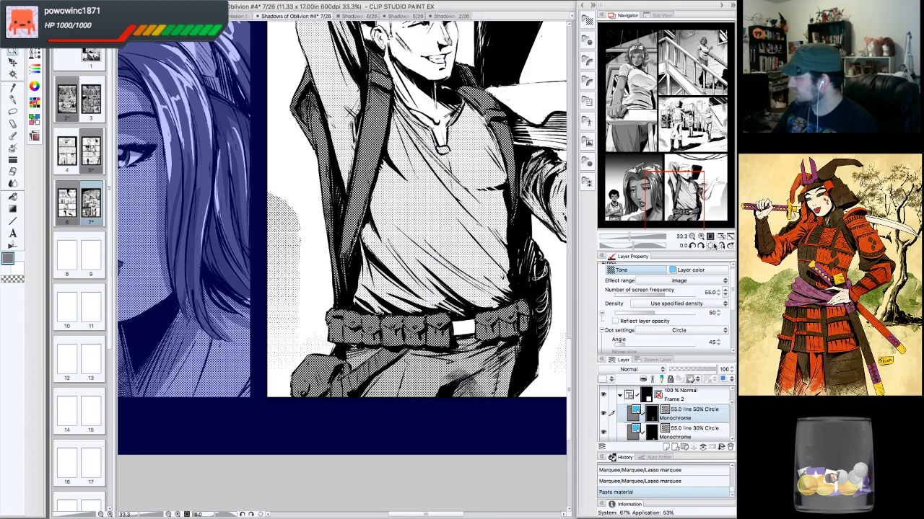
- Change the strap tone's dot shape to Cross
{"action": "left_click", "coordinate": [692, 237]}
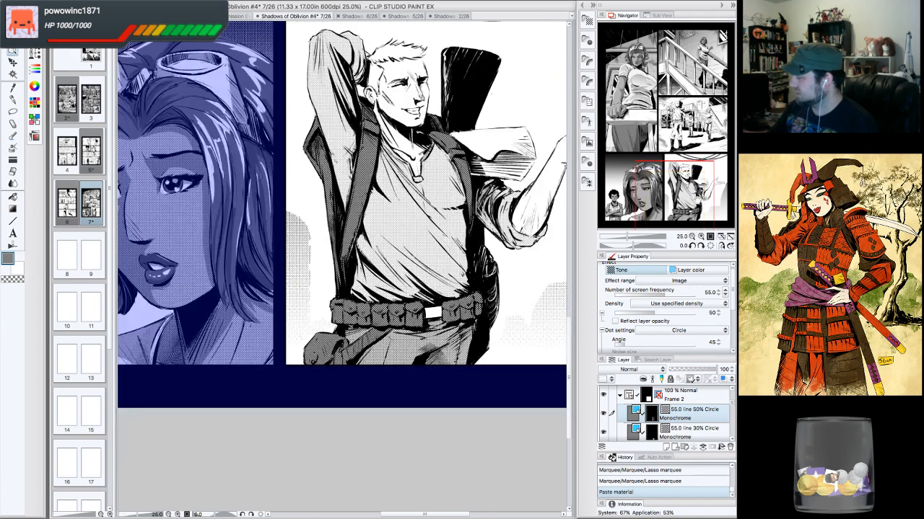
{"action": "left_click_drag", "start_coordinate": [698, 177], "coordinate": [704, 166]}
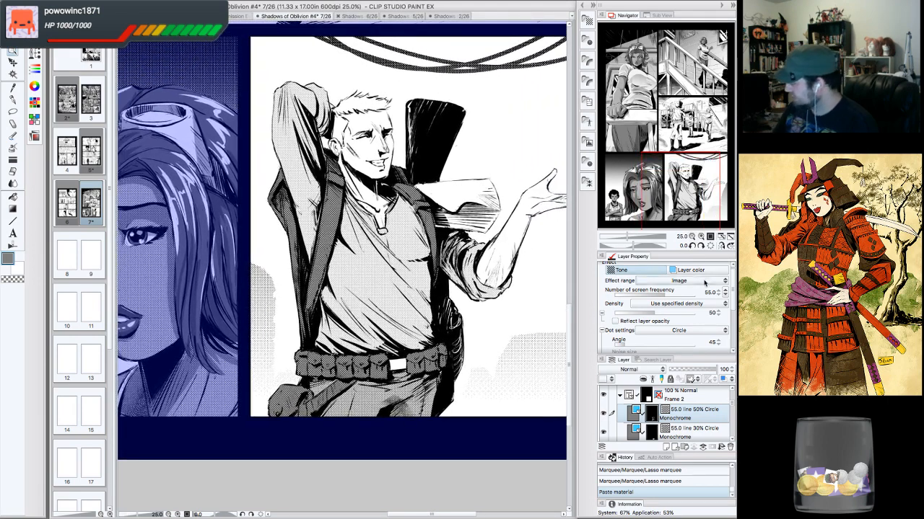
{"action": "left_click", "coordinate": [703, 330]}
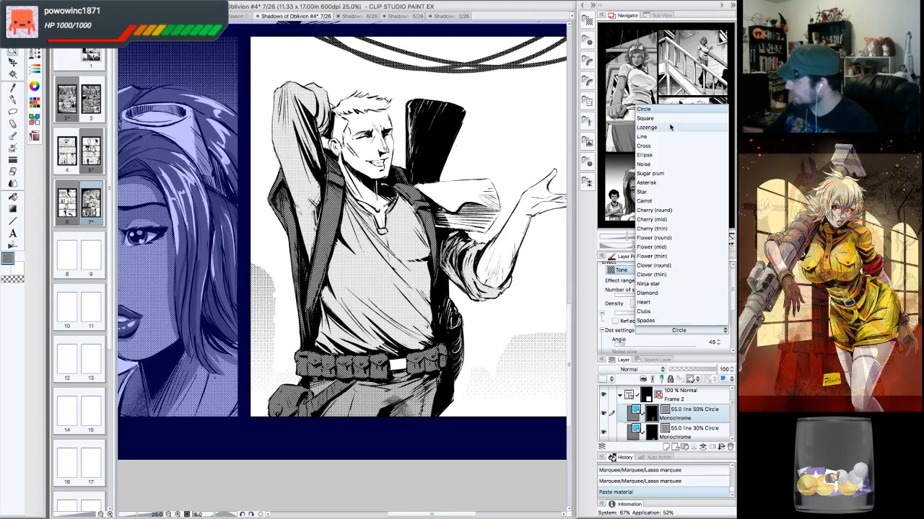
{"action": "left_click", "coordinate": [708, 146]}
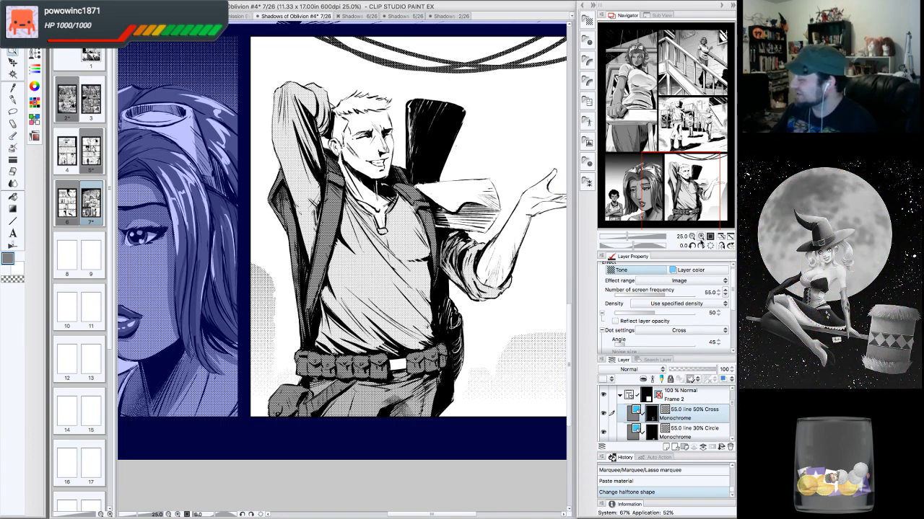
- Set the strap tone's density to 40
{"action": "left_click", "coordinate": [701, 238]}
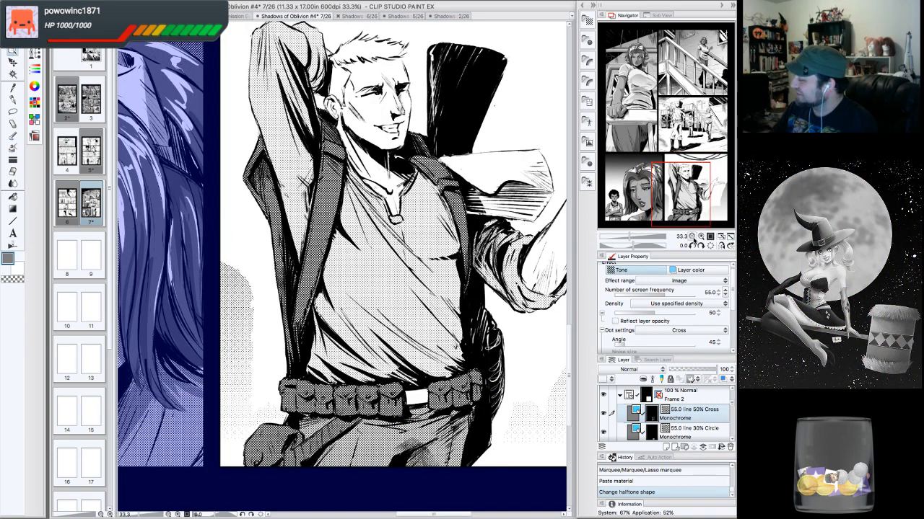
{"action": "left_click", "coordinate": [692, 238]}
{"action": "left_click_drag", "start_coordinate": [698, 201], "coordinate": [700, 191]}
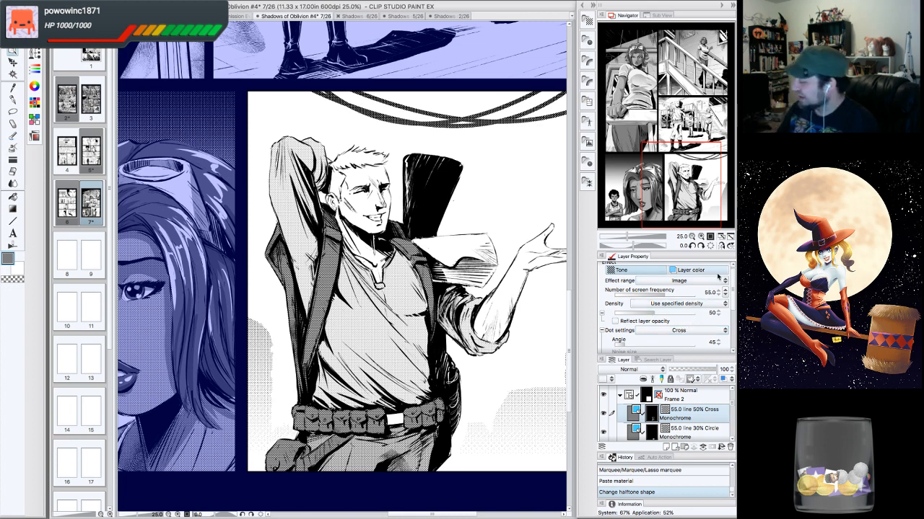
{"action": "left_click", "coordinate": [720, 318]}
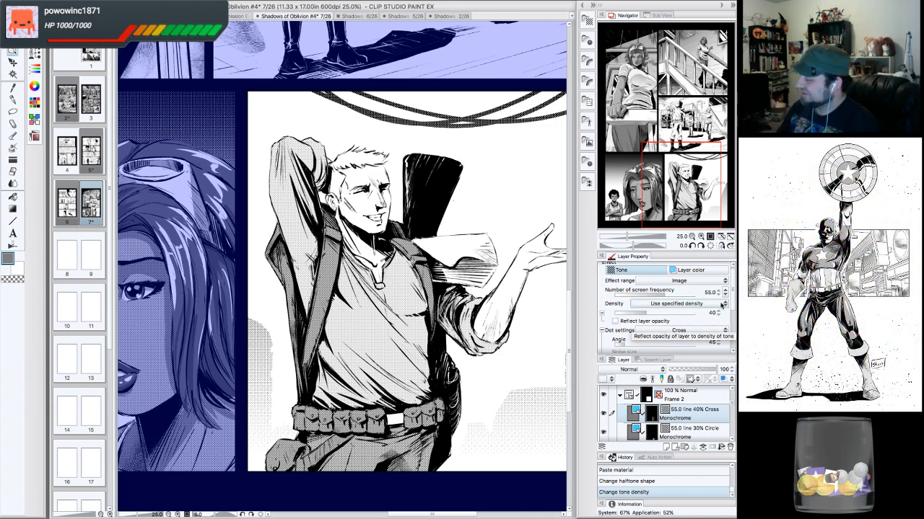
- Zoom and pan around the last panel to examine the toned man against the rest of the page
{"action": "left_click", "coordinate": [692, 237]}
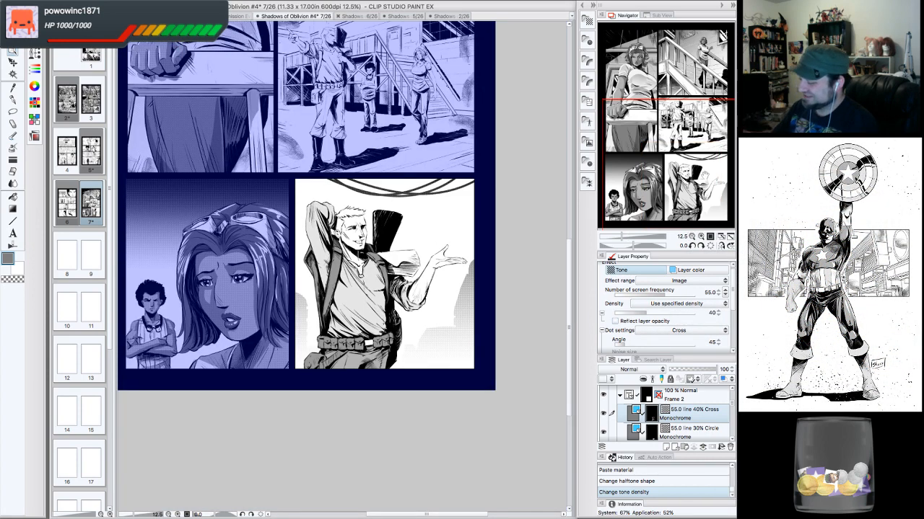
{"action": "left_click_drag", "start_coordinate": [361, 274], "coordinate": [382, 283]}
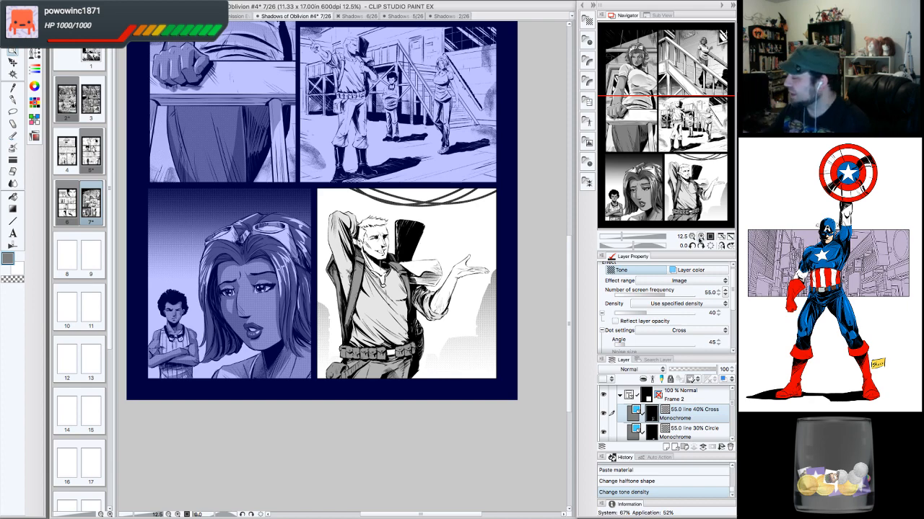
{"action": "left_click", "coordinate": [701, 236]}
{"action": "left_click_drag", "start_coordinate": [425, 288], "coordinate": [407, 260]}
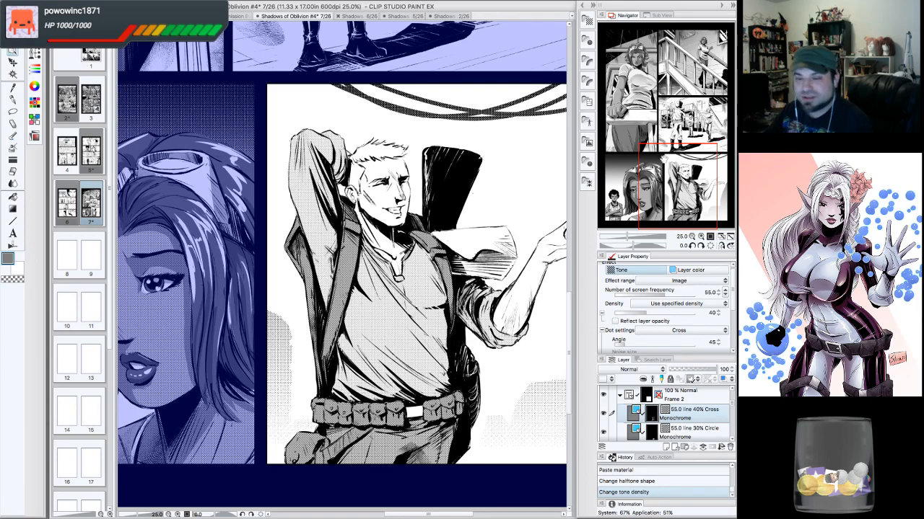
{"action": "left_click_drag", "start_coordinate": [670, 157], "coordinate": [676, 161]}
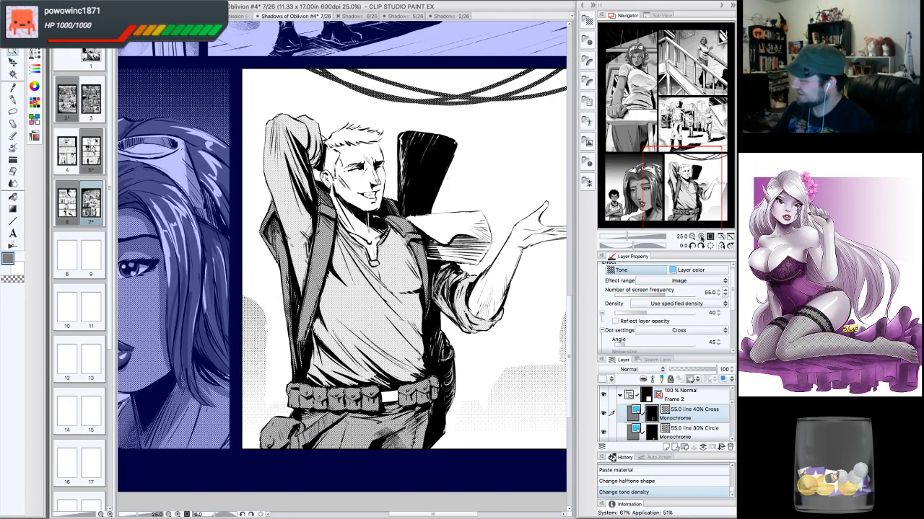
{"action": "left_click", "coordinate": [701, 237]}
{"action": "left_click_drag", "start_coordinate": [693, 166], "coordinate": [696, 189]}
{"action": "left_click", "coordinate": [692, 237]}
{"action": "left_click", "coordinate": [692, 237]}
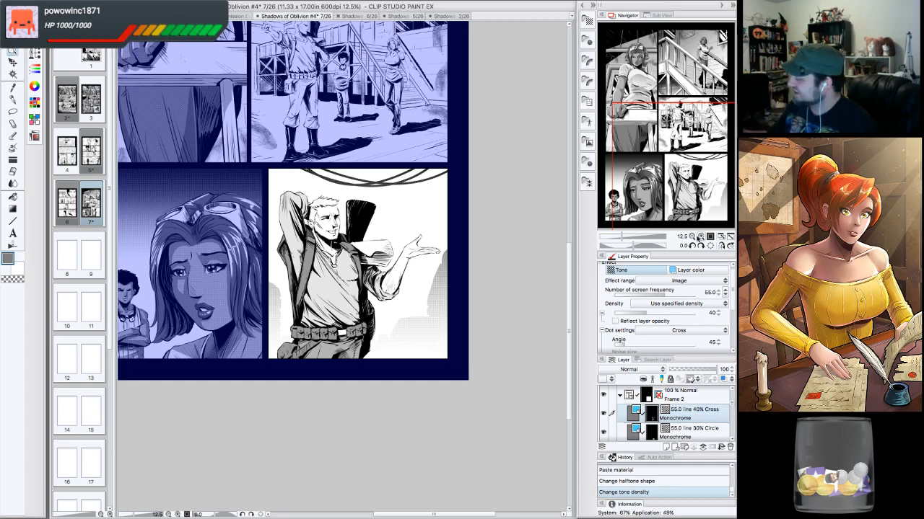
{"action": "left_click", "coordinate": [700, 237]}
{"action": "left_click_drag", "start_coordinate": [687, 179], "coordinate": [713, 191]}
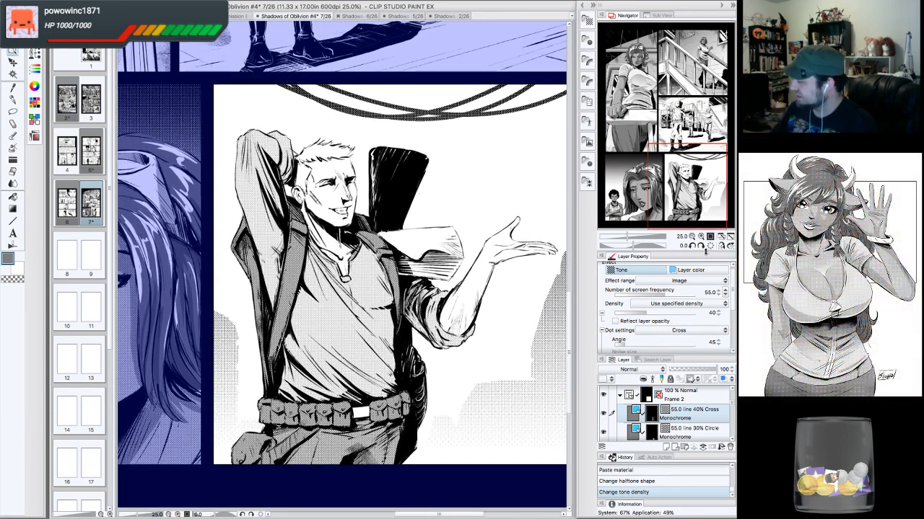
{"action": "left_click", "coordinate": [701, 237]}
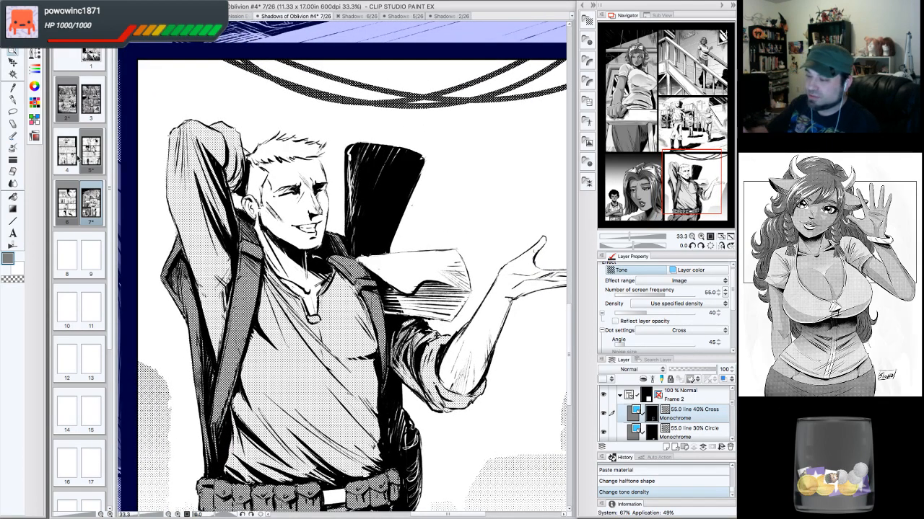
{"action": "left_click", "coordinate": [17, 113]}
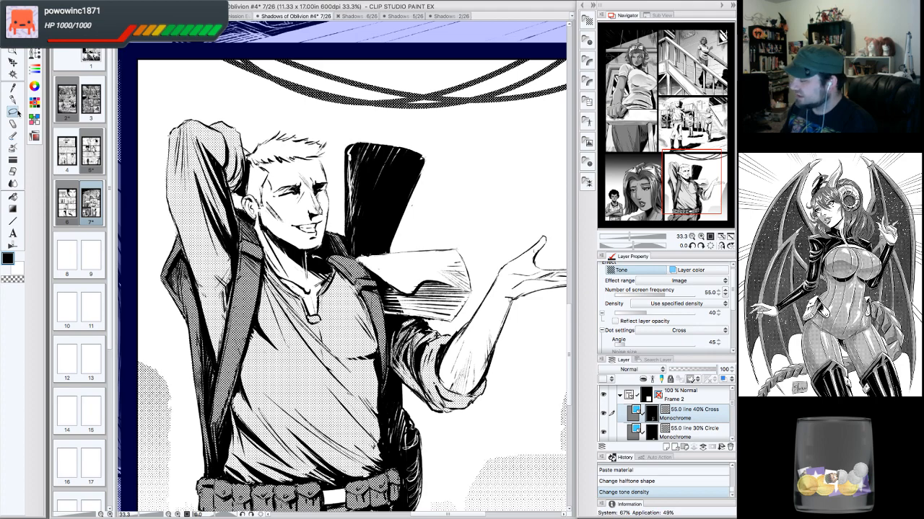
{"action": "left_click", "coordinate": [699, 246]}
{"action": "left_click", "coordinate": [700, 246]}
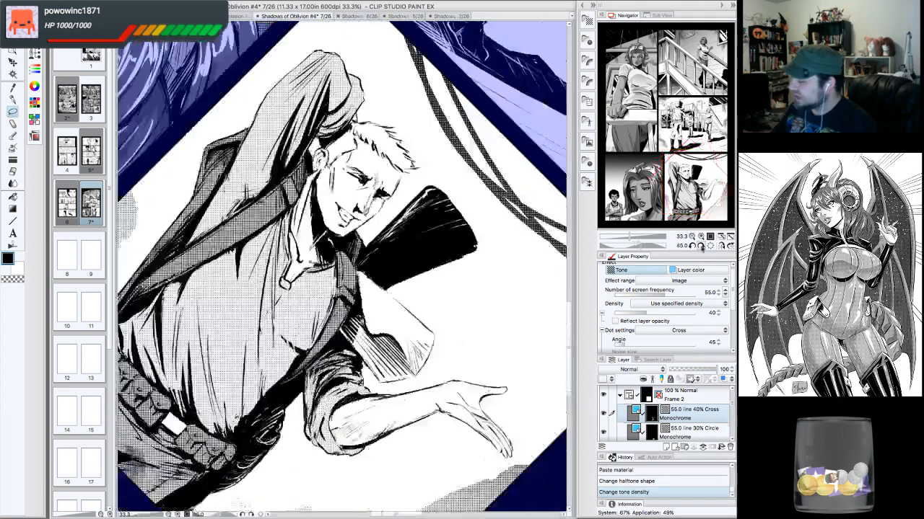
{"action": "left_click", "coordinate": [700, 246]}
{"action": "left_click", "coordinate": [700, 246]}
{"action": "left_click", "coordinate": [699, 246]}
{"action": "left_click_drag", "start_coordinate": [425, 255], "coordinate": [395, 208]}
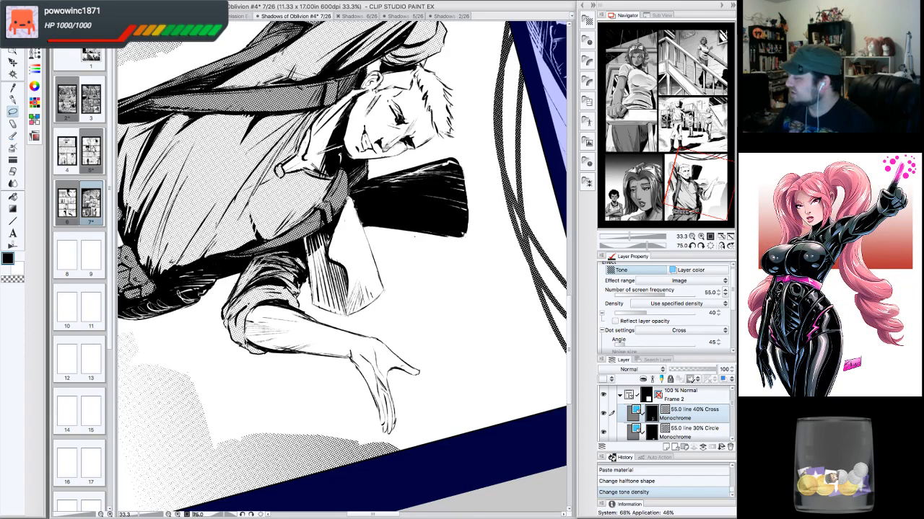
{"action": "left_click", "coordinate": [710, 246]}
{"action": "double_click", "coordinate": [692, 237]}
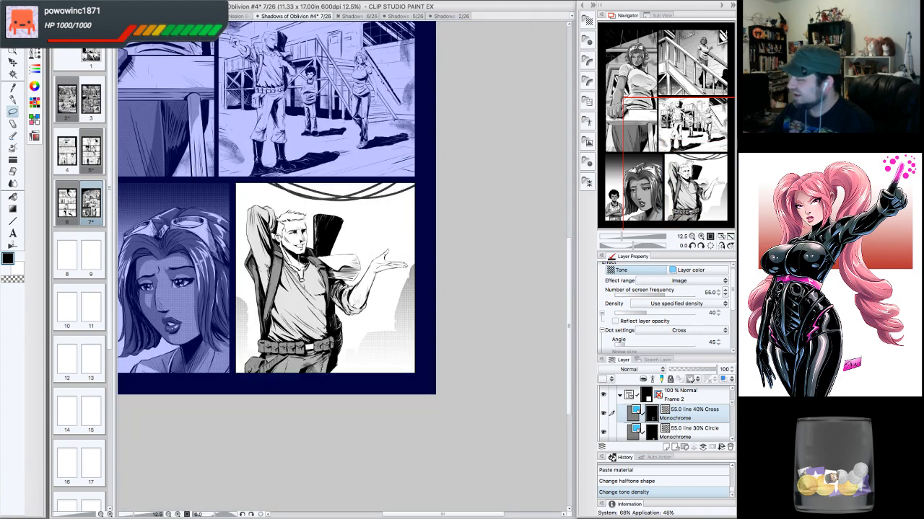
{"action": "left_click_drag", "start_coordinate": [689, 168], "coordinate": [679, 162]}
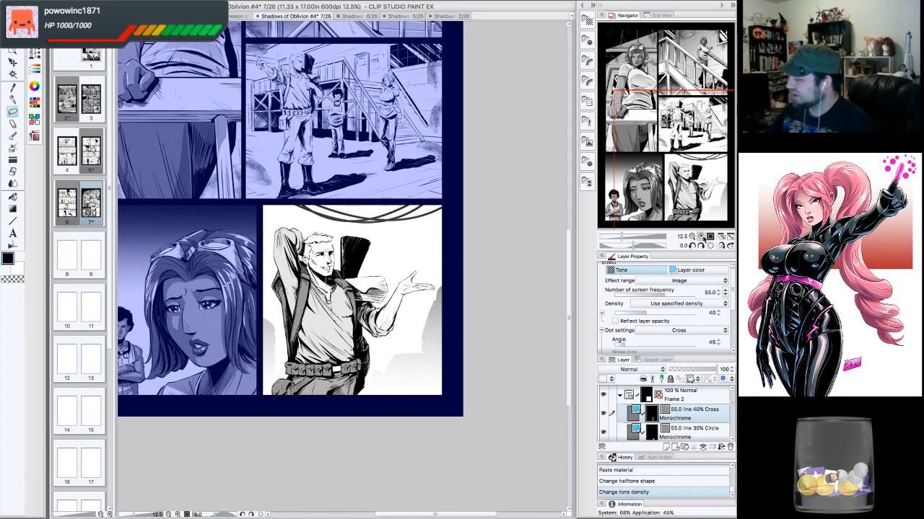
- Zoom in and out on the toned man's panel to compare the cross tone with the surrounding art
{"action": "double_click", "coordinate": [702, 236]}
{"action": "left_click_drag", "start_coordinate": [692, 176], "coordinate": [689, 175]}
{"action": "left_click", "coordinate": [692, 237]}
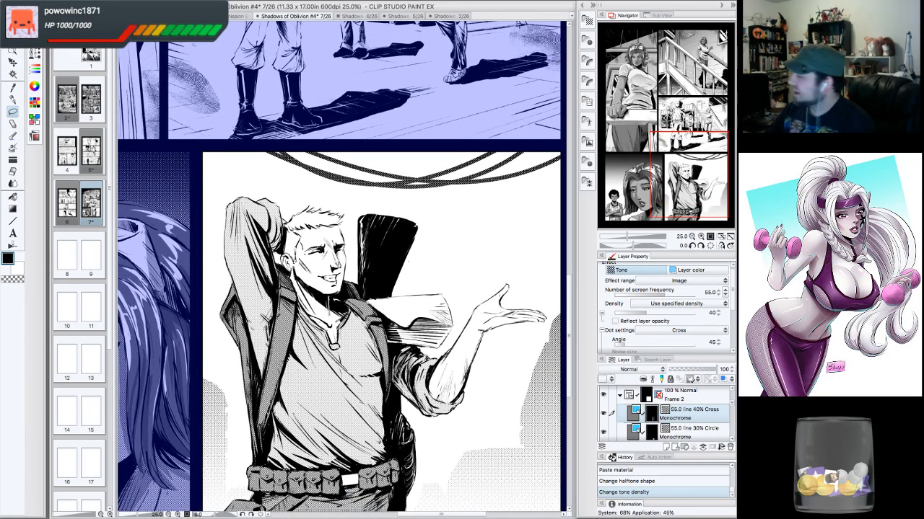
{"action": "double_click", "coordinate": [692, 236]}
{"action": "double_click", "coordinate": [692, 237]}
{"action": "left_click_drag", "start_coordinate": [685, 172], "coordinate": [672, 167]}
{"action": "double_click", "coordinate": [702, 239]}
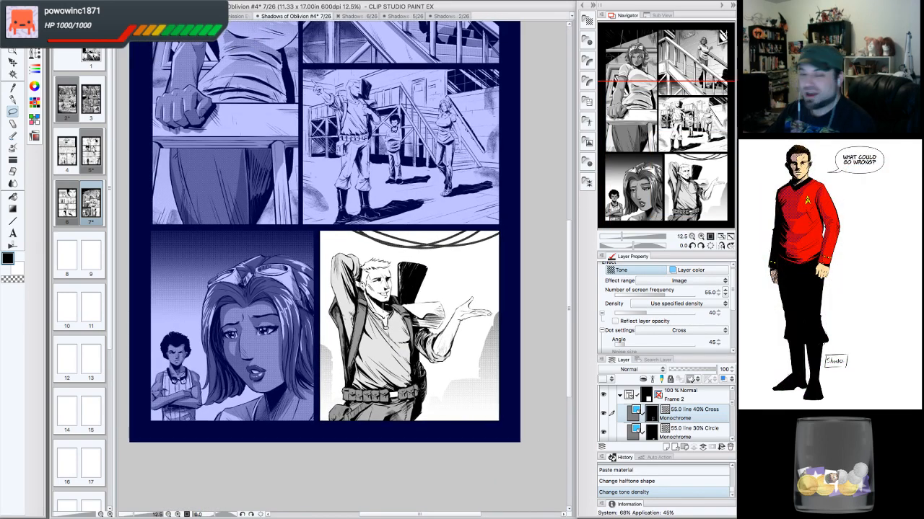
{"action": "left_click", "coordinate": [700, 236]}
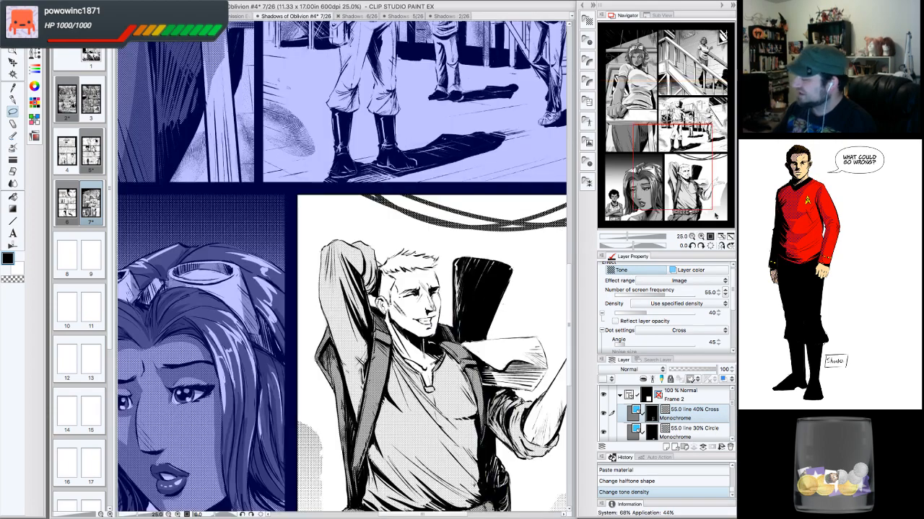
{"action": "left_click_drag", "start_coordinate": [673, 167], "coordinate": [684, 186]}
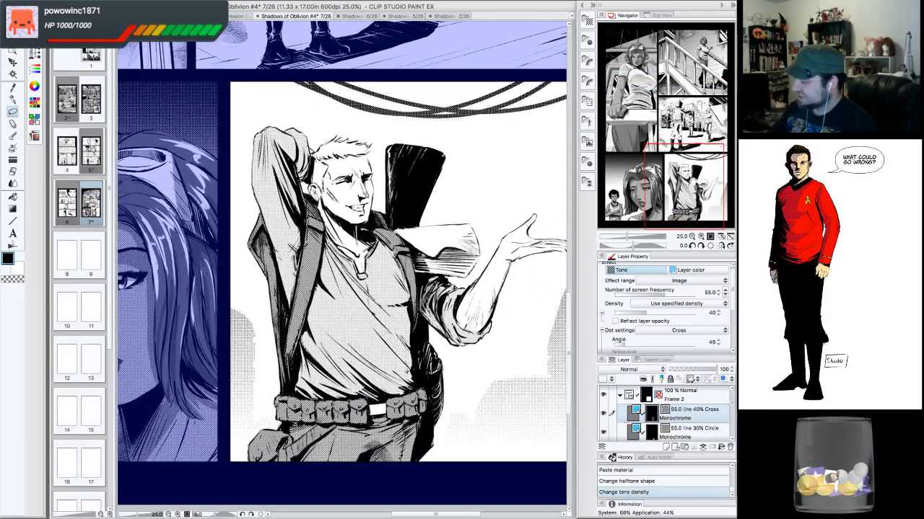
{"action": "left_click", "coordinate": [700, 237]}
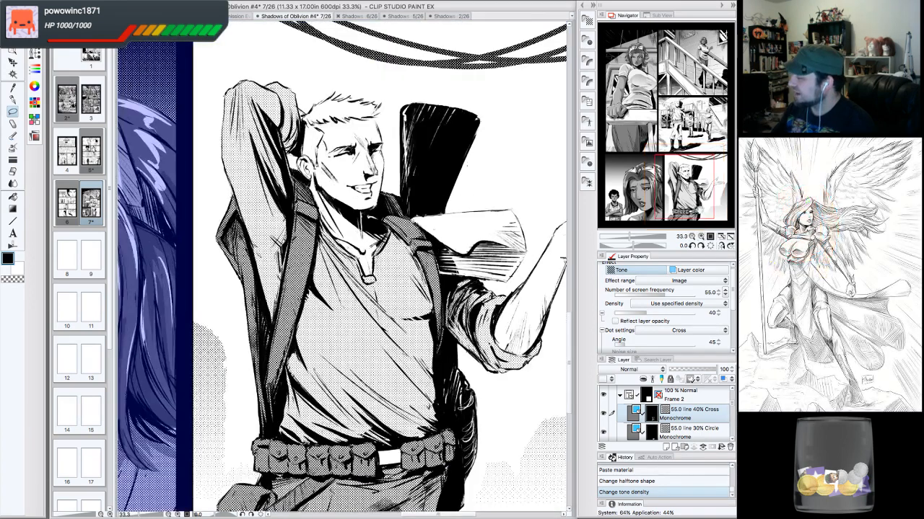
{"action": "left_click_drag", "start_coordinate": [696, 193], "coordinate": [700, 190]}
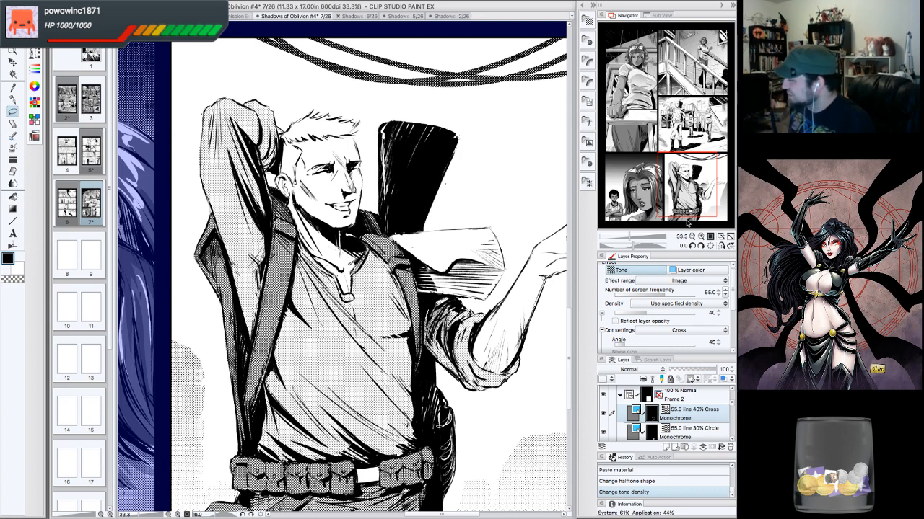
{"action": "left_click", "coordinate": [692, 237]}
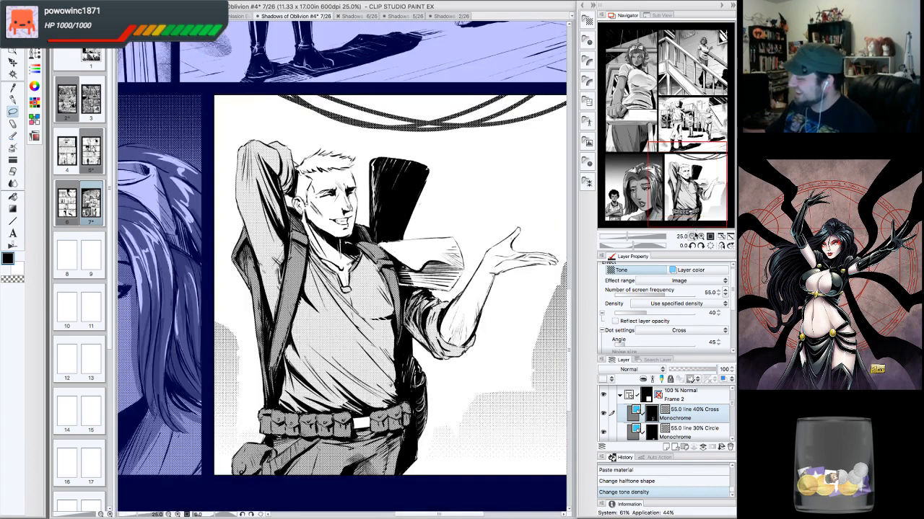
{"action": "mouse_move", "coordinate": [696, 198]}
{"action": "left_mouse_down"}
{"action": "mouse_move", "coordinate": [696, 189]}
{"action": "mouse_move", "coordinate": [696, 196]}
{"action": "left_mouse_up"}
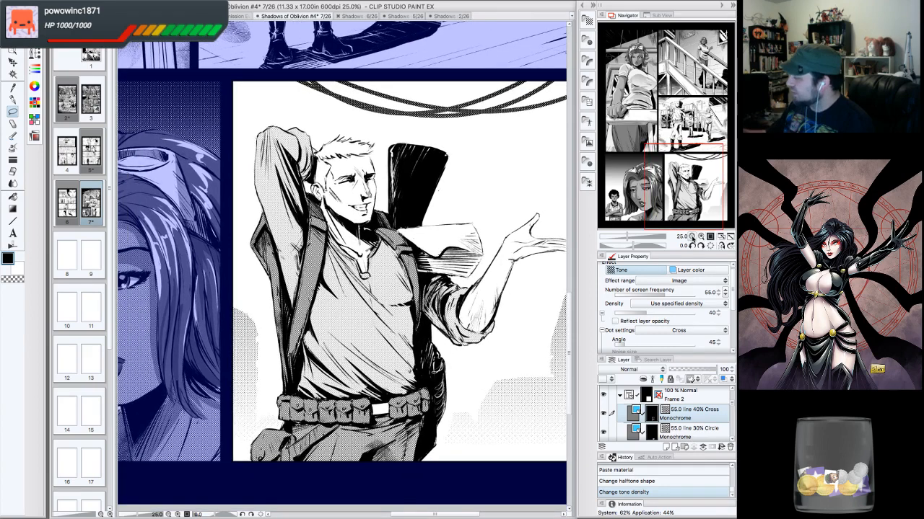
{"action": "left_click", "coordinate": [692, 237]}
{"action": "left_click", "coordinate": [700, 237]}
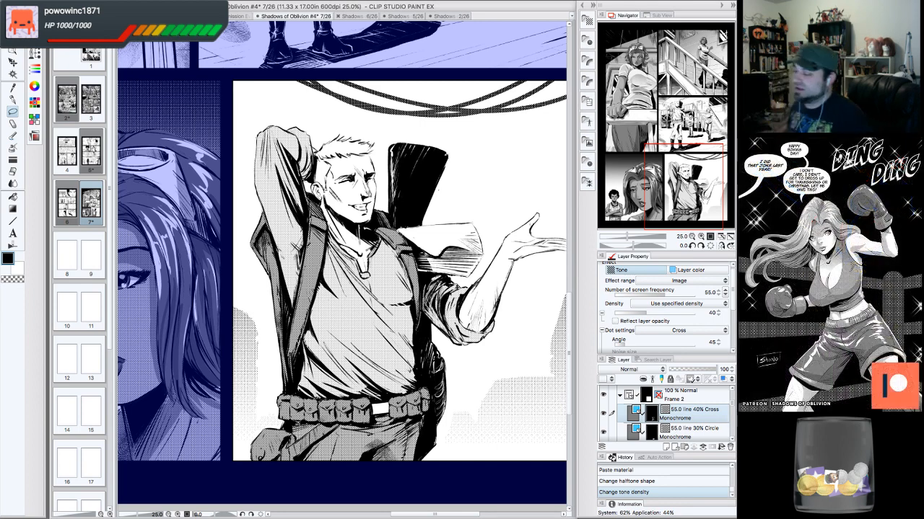
{"action": "mouse_move", "coordinate": [680, 171]}
{"action": "left_mouse_down"}
{"action": "mouse_move", "coordinate": [682, 184]}
{"action": "mouse_move", "coordinate": [673, 169]}
{"action": "mouse_move", "coordinate": [690, 169]}
{"action": "left_mouse_up"}
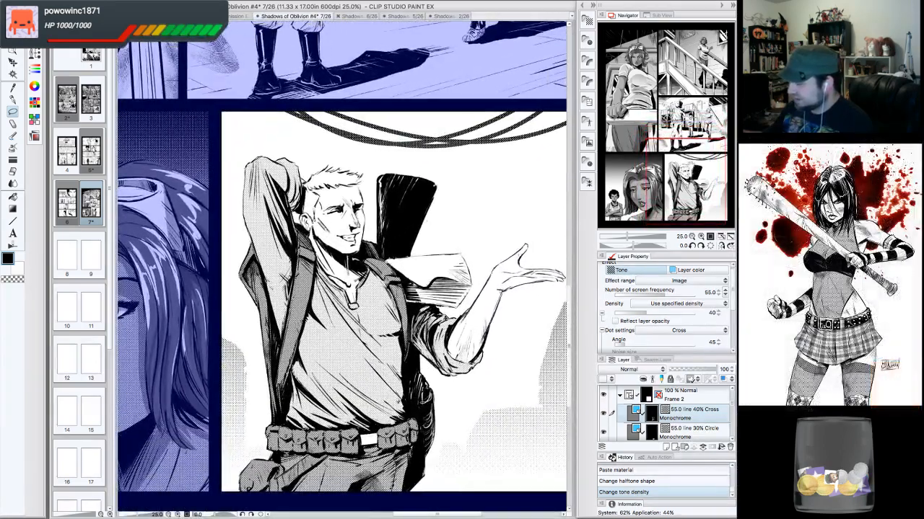
- Reorder the 55.0 line 40% Cross tone layer higher in the layer stack
{"action": "mouse_move", "coordinate": [731, 403]}
{"action": "left_mouse_down"}
{"action": "mouse_move", "coordinate": [728, 416]}
{"action": "mouse_move", "coordinate": [694, 413]}
{"action": "mouse_move", "coordinate": [717, 425]}
{"action": "mouse_move", "coordinate": [731, 417]}
{"action": "left_mouse_up"}
{"action": "left_click", "coordinate": [705, 426]}
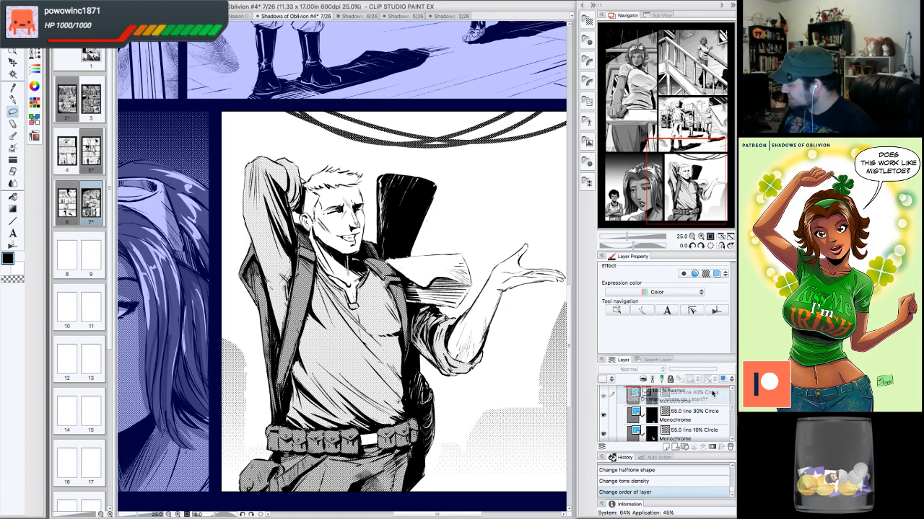
{"action": "left_click_drag", "start_coordinate": [700, 417], "coordinate": [716, 410]}
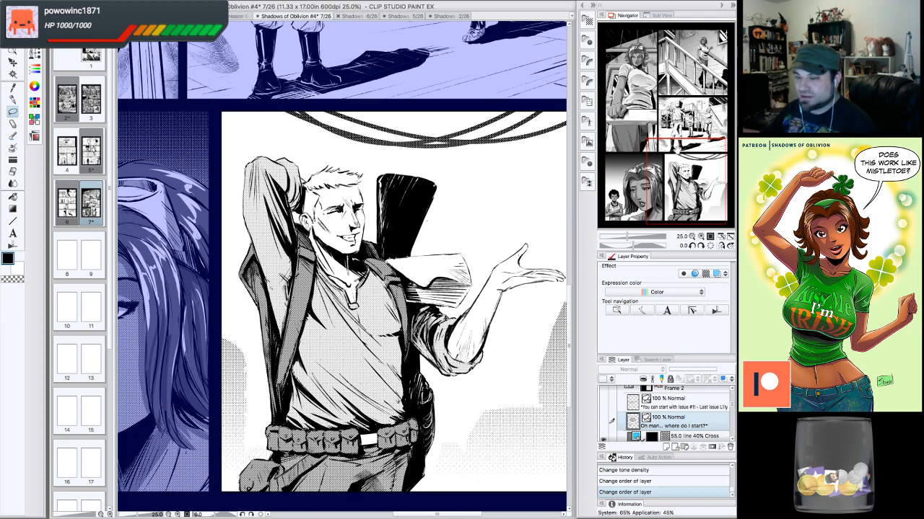
- Toggle the visibility of the layers below the tone layer to check what each contains
{"action": "left_click_drag", "start_coordinate": [345, 289], "coordinate": [340, 243]}
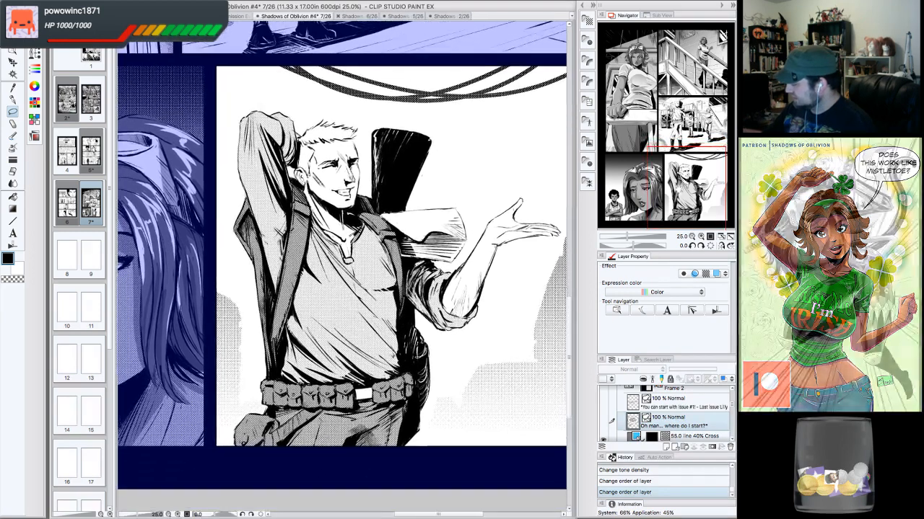
{"action": "left_click_drag", "start_coordinate": [731, 405], "coordinate": [729, 413]}
{"action": "scroll", "coordinate": [603, 404], "scroll_direction": "down", "scroll_amount": 3}
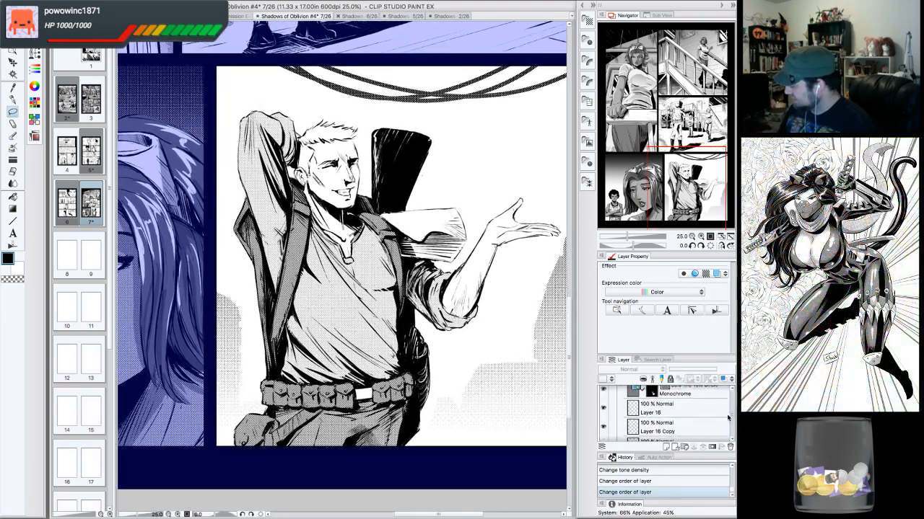
{"action": "left_click", "coordinate": [603, 398]}
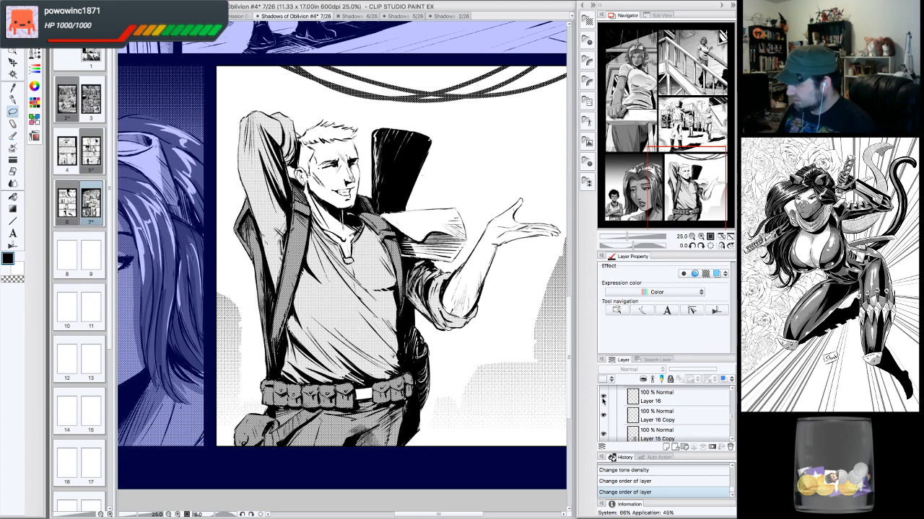
{"action": "left_click", "coordinate": [604, 416]}
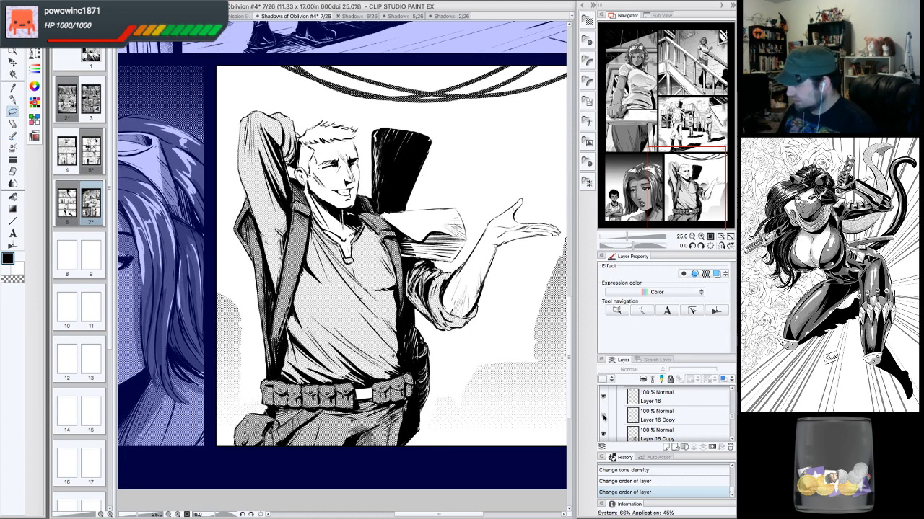
{"action": "left_click", "coordinate": [603, 416]}
{"action": "left_click", "coordinate": [604, 435]}
{"action": "left_click", "coordinate": [604, 435]}
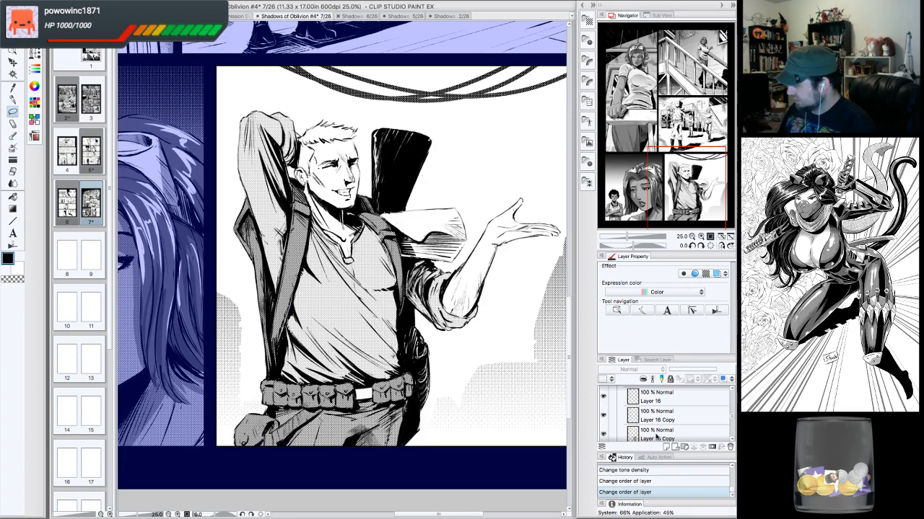
{"action": "left_click", "coordinate": [725, 435]}
{"action": "scroll", "coordinate": [731, 442], "scroll_direction": "down", "scroll_amount": 2}
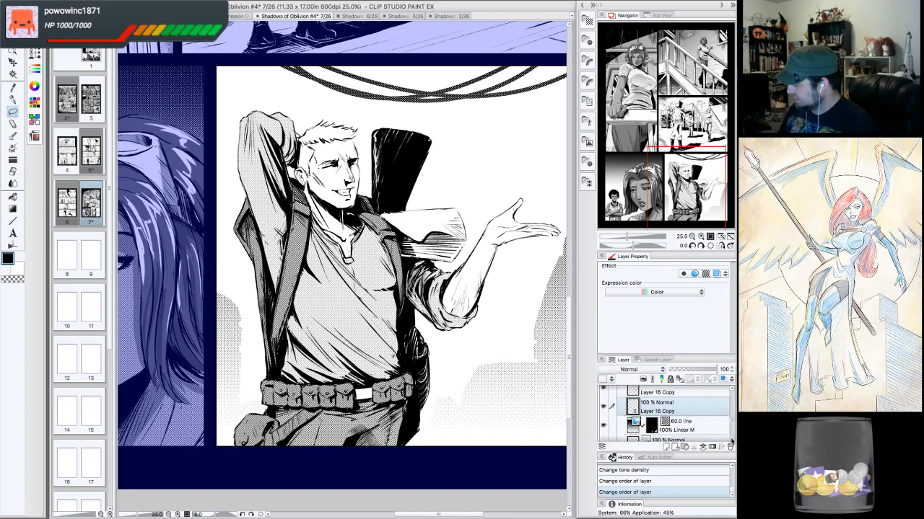
- Select the 60.0 line tone layer, toggle its visibility, and create a new raster layer above it
{"action": "left_click", "coordinate": [695, 429]}
{"action": "left_click", "coordinate": [604, 428]}
{"action": "left_click", "coordinate": [604, 427]}
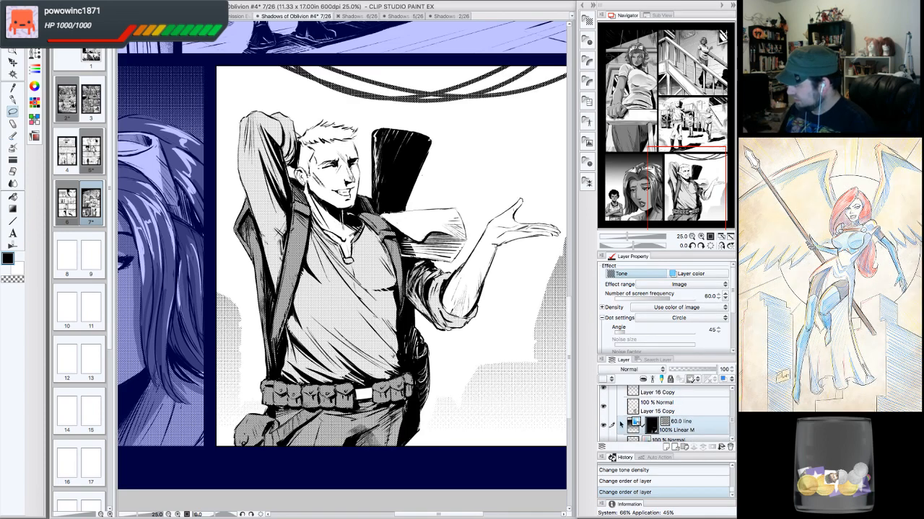
{"action": "left_click", "coordinate": [604, 407]}
{"action": "left_click", "coordinate": [604, 406]}
{"action": "left_click", "coordinate": [665, 447]}
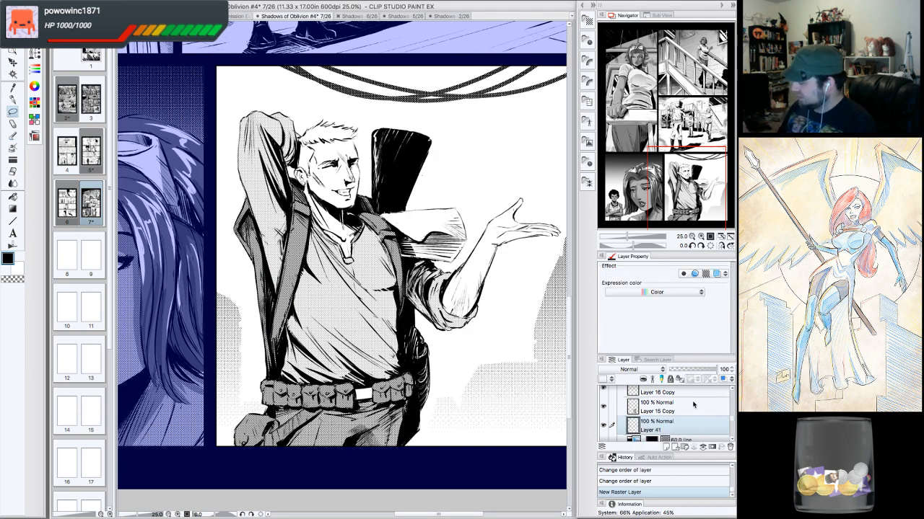
- Lasso a small area beside the man's ear on the new layer
{"action": "left_click", "coordinate": [701, 237]}
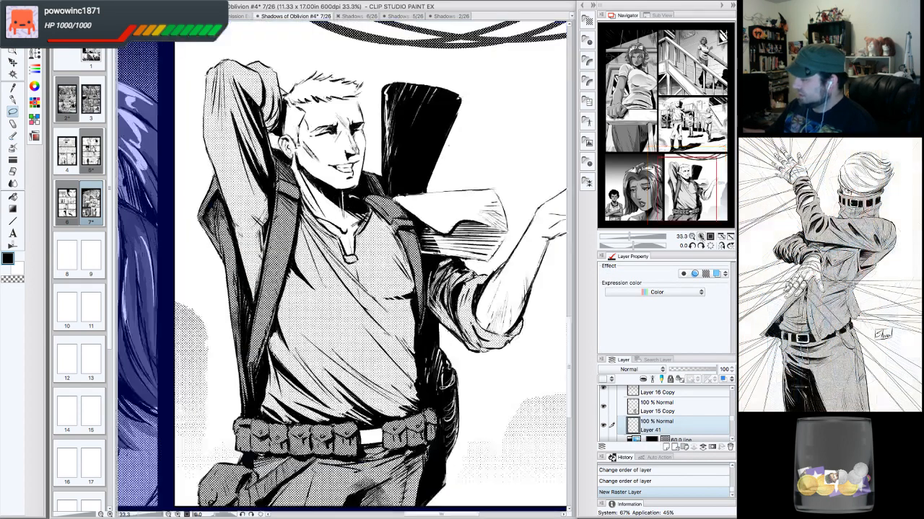
{"action": "left_click_drag", "start_coordinate": [688, 191], "coordinate": [681, 172]}
{"action": "left_click", "coordinate": [700, 237]}
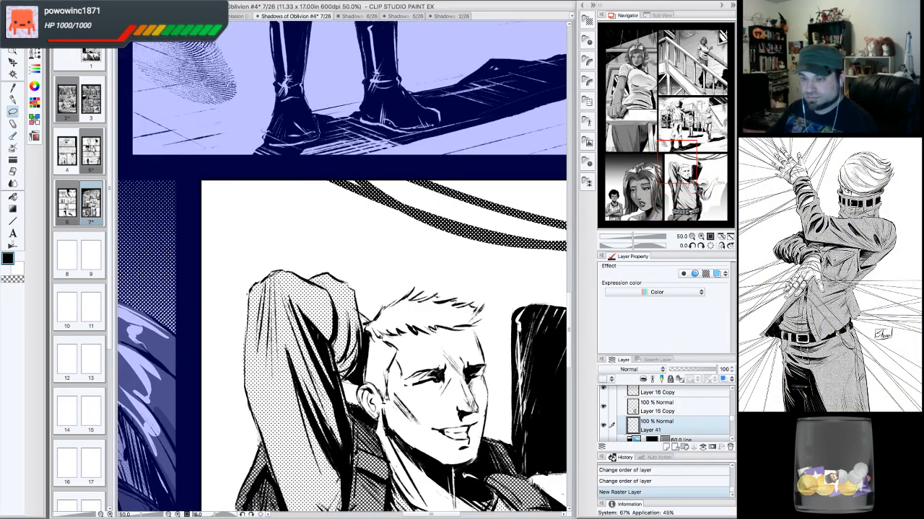
{"action": "left_click", "coordinate": [692, 246]}
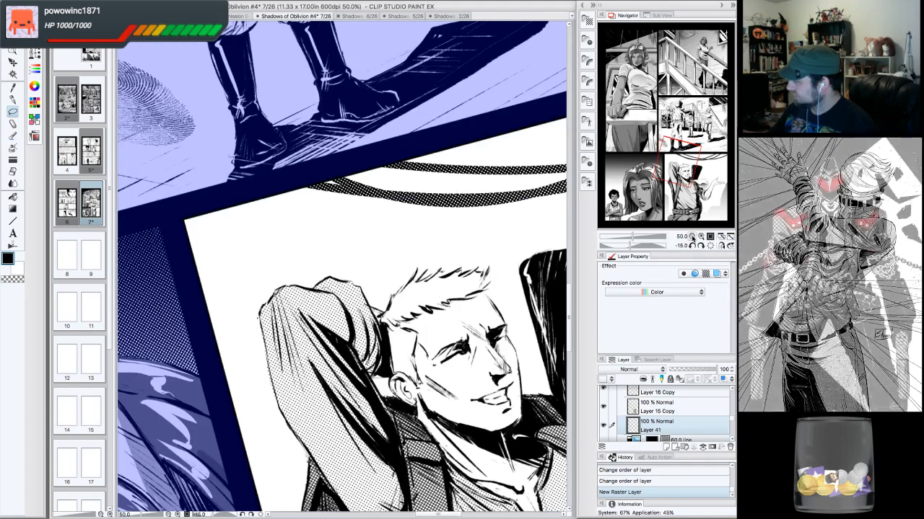
{"action": "left_click", "coordinate": [692, 236]}
{"action": "left_click", "coordinate": [692, 237]}
{"action": "left_click", "coordinate": [692, 237]}
{"action": "left_click", "coordinate": [692, 236]}
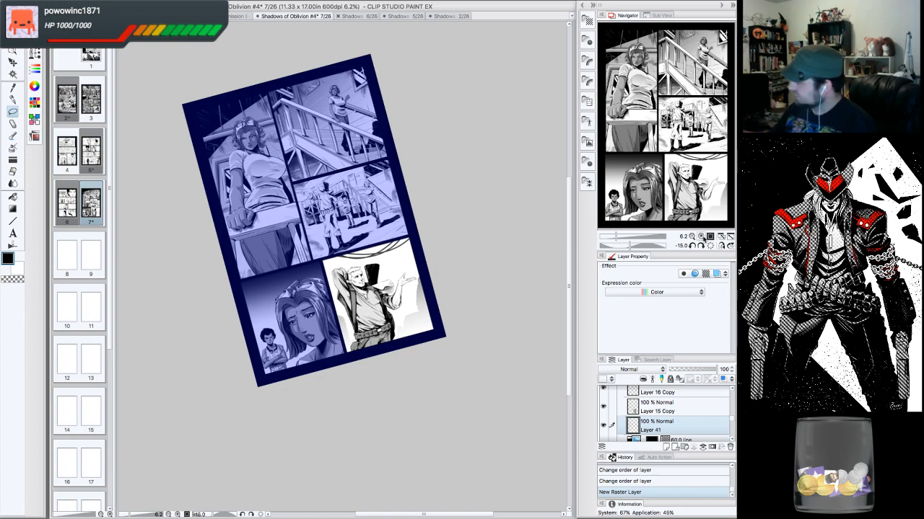
{"action": "left_click", "coordinate": [700, 236]}
{"action": "left_click", "coordinate": [700, 237]}
{"action": "left_click", "coordinate": [701, 236]}
{"action": "left_click_drag", "start_coordinate": [677, 163], "coordinate": [683, 170]}
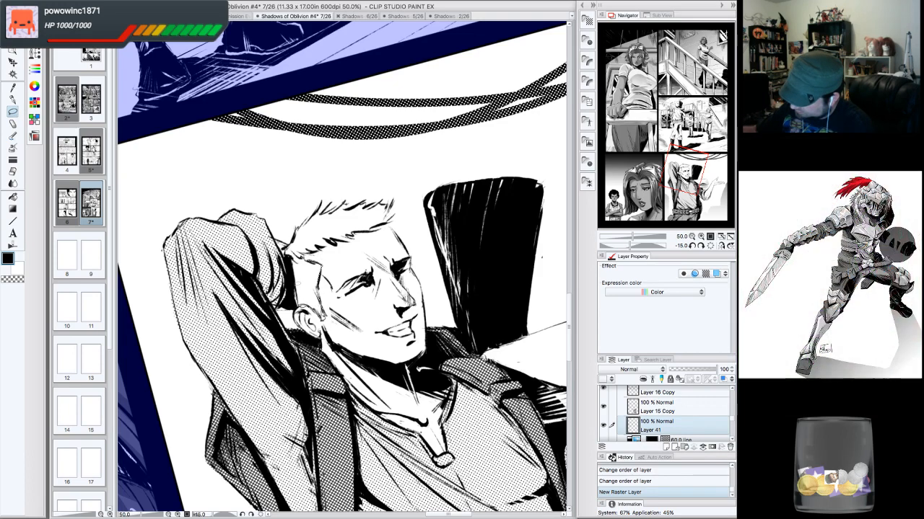
{"action": "left_click_drag", "start_coordinate": [321, 278], "coordinate": [317, 320]}
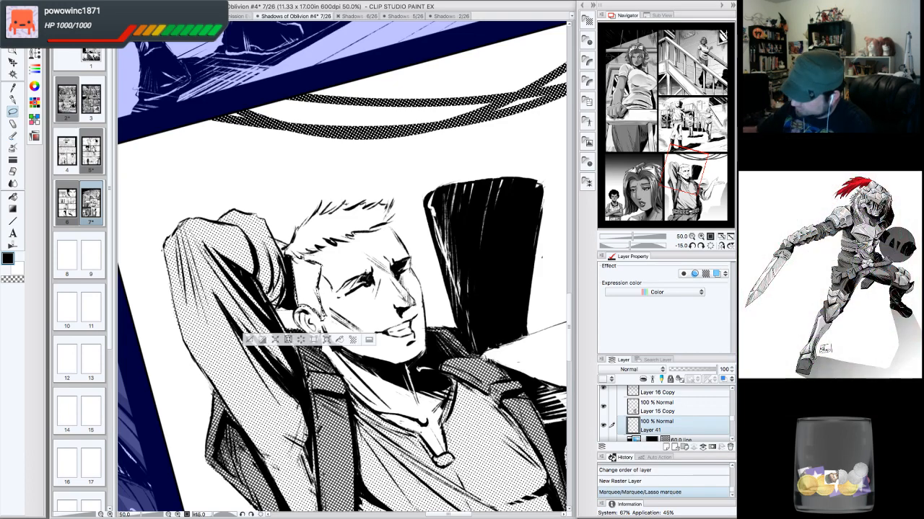
- Fill the lassoed area with near-white on the current layer and deselect
{"action": "left_click", "coordinate": [17, 201]}
{"action": "left_click", "coordinate": [8, 258]}
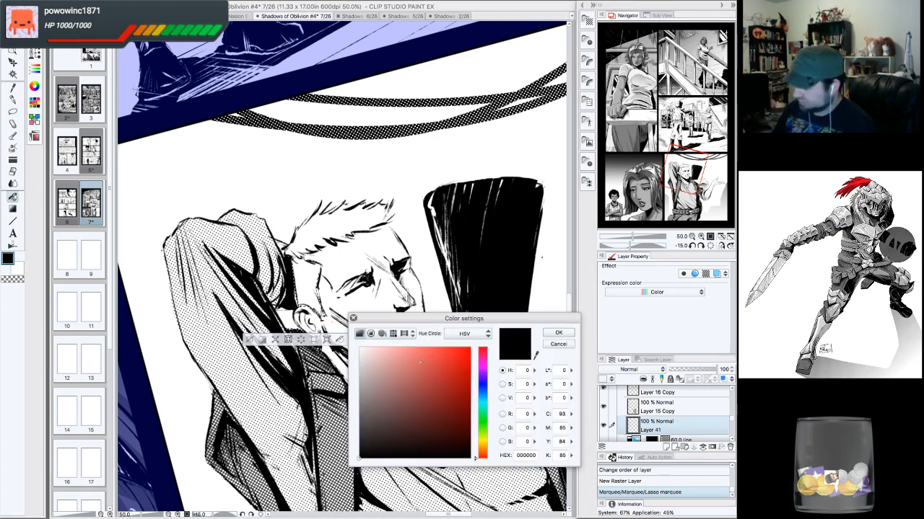
{"action": "left_click_drag", "start_coordinate": [398, 383], "coordinate": [359, 348]}
{"action": "left_click", "coordinate": [558, 333]}
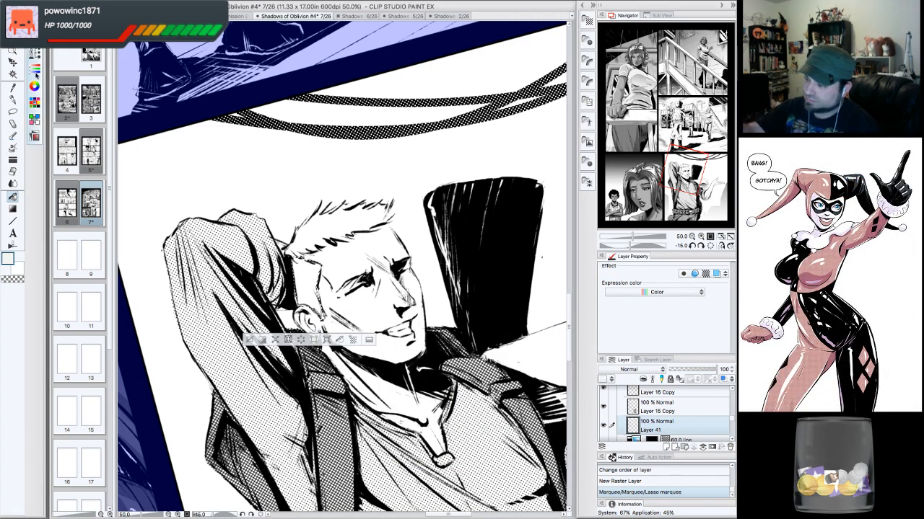
{"action": "left_click", "coordinate": [34, 70]}
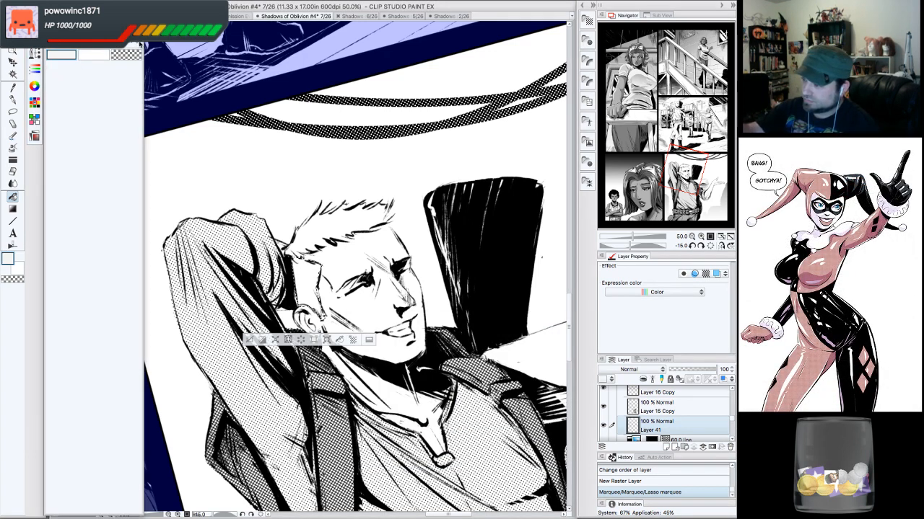
{"action": "left_click", "coordinate": [307, 286]}
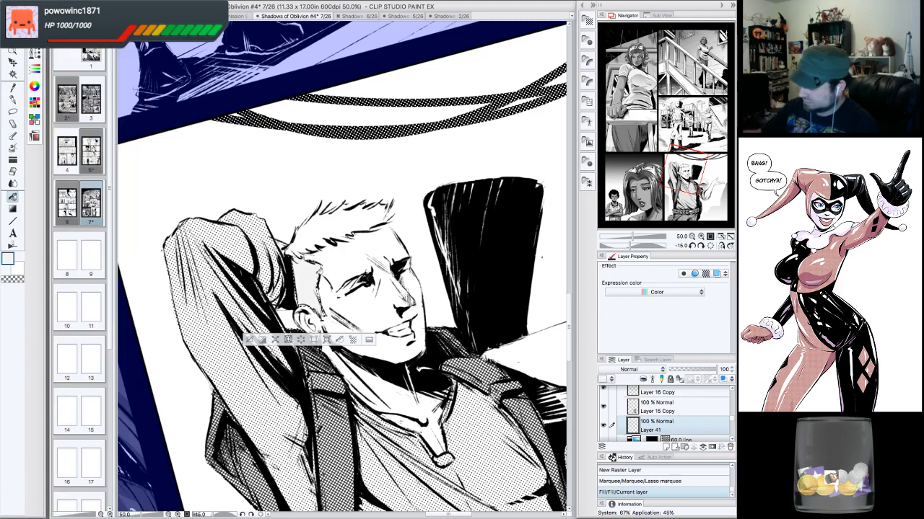
{"action": "left_click", "coordinate": [252, 339]}
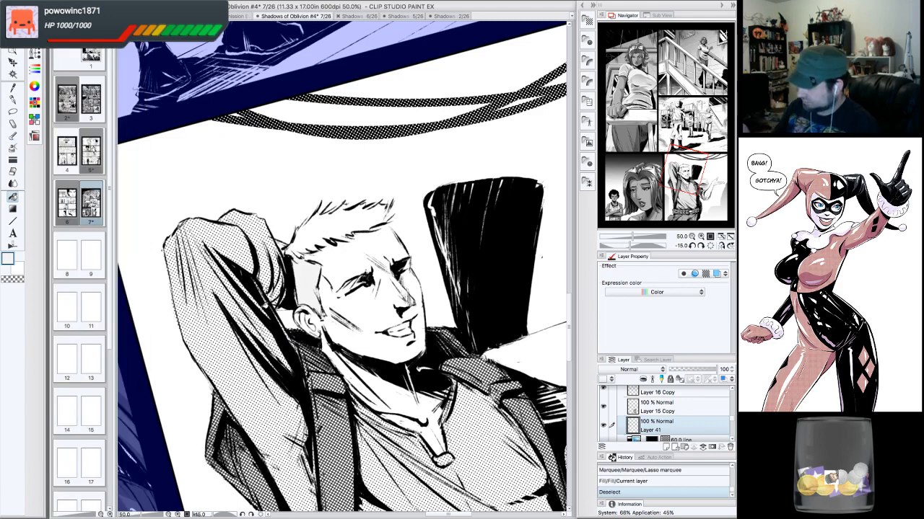
- Lasso another small patch by the man's temple and fill it with near-white on the current layer, then deselect
{"action": "key", "text": "m"}
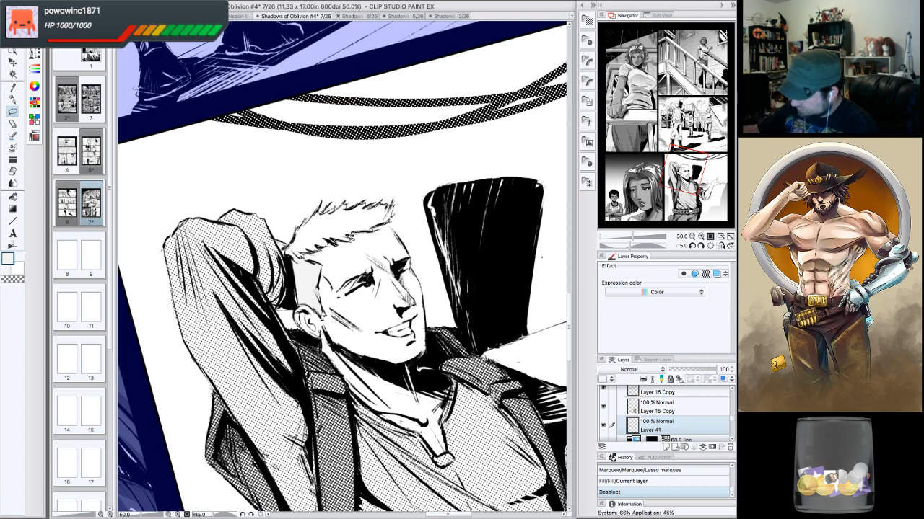
{"action": "left_click_drag", "start_coordinate": [306, 252], "coordinate": [292, 254]}
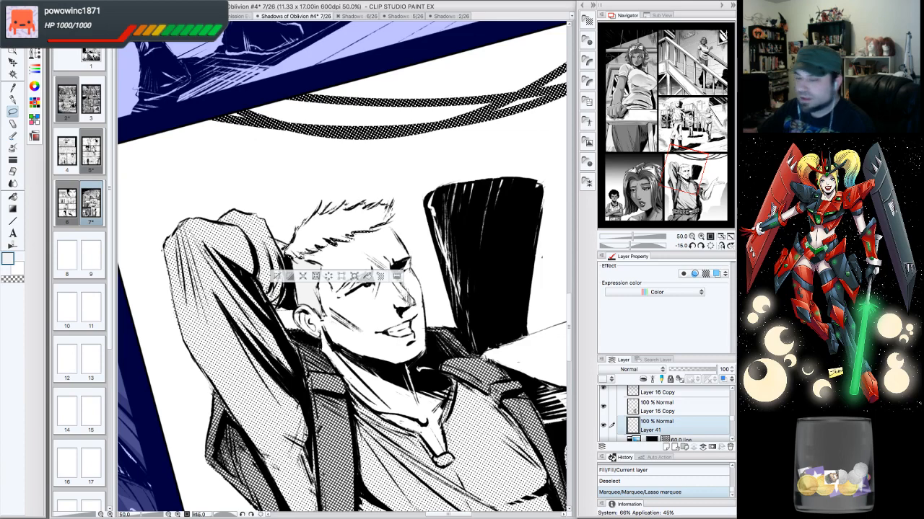
{"action": "left_click_drag", "start_coordinate": [342, 303], "coordinate": [372, 316]}
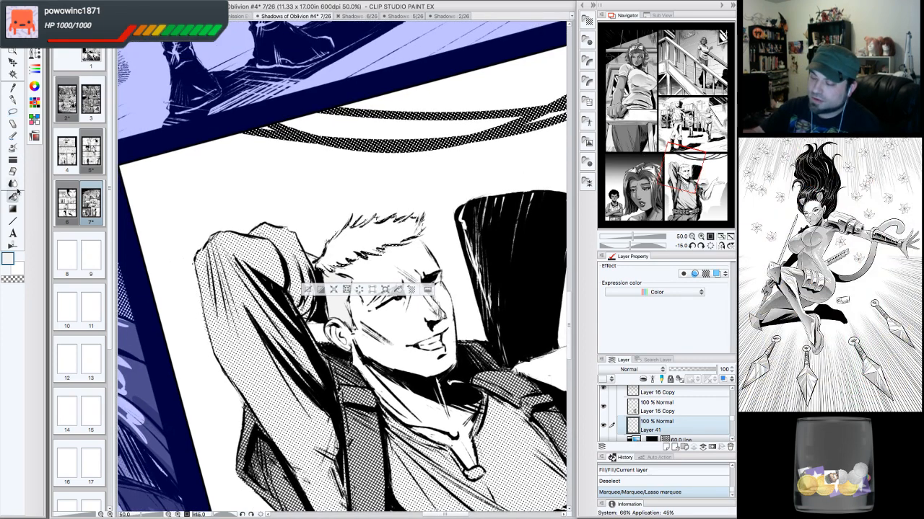
{"action": "left_click", "coordinate": [11, 258]}
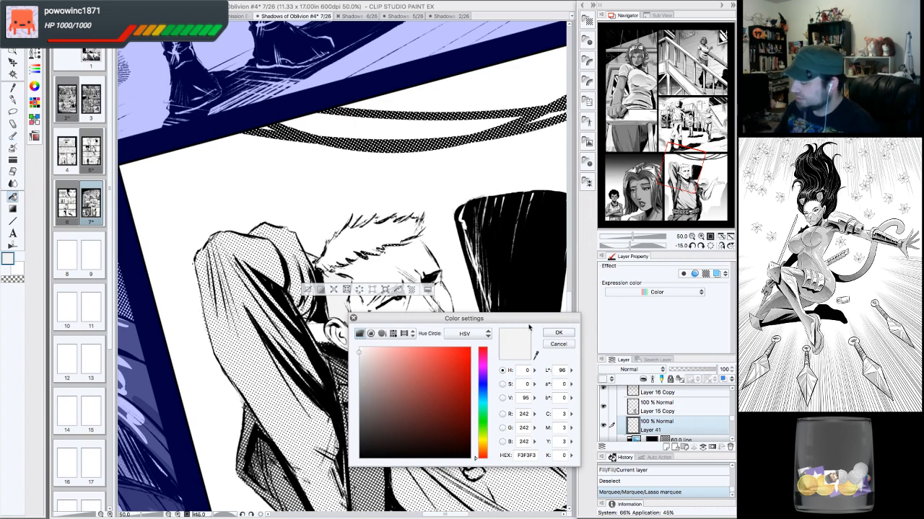
{"action": "left_click", "coordinate": [567, 347]}
{"action": "left_click", "coordinate": [35, 37]}
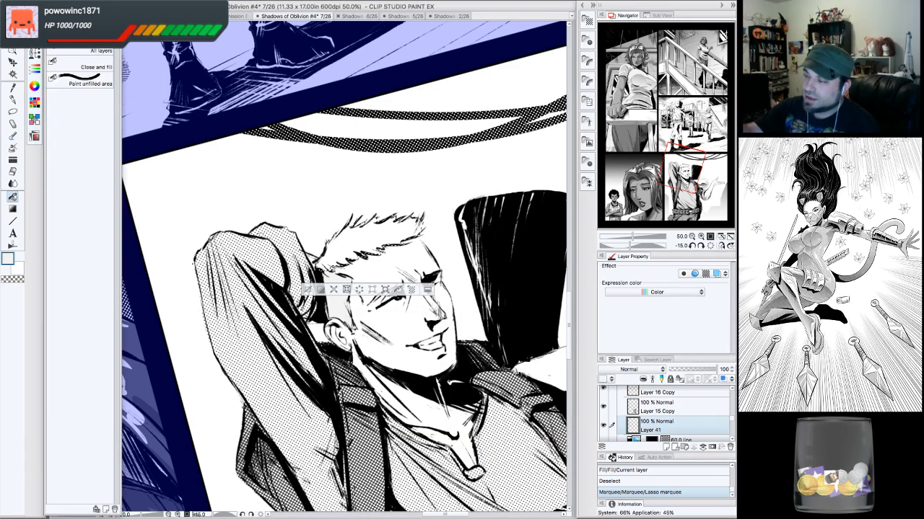
{"action": "left_click", "coordinate": [35, 69]}
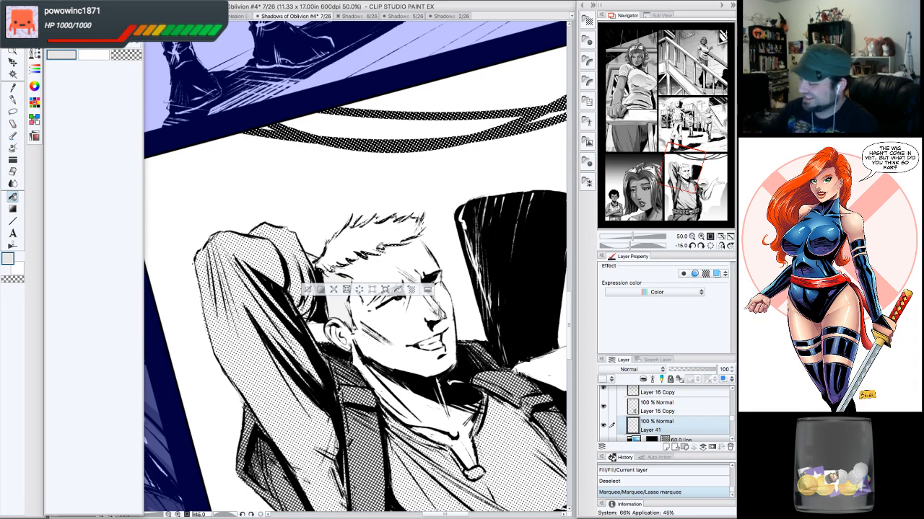
{"action": "left_click", "coordinate": [388, 226]}
{"action": "key", "text": "ctrl+d"}
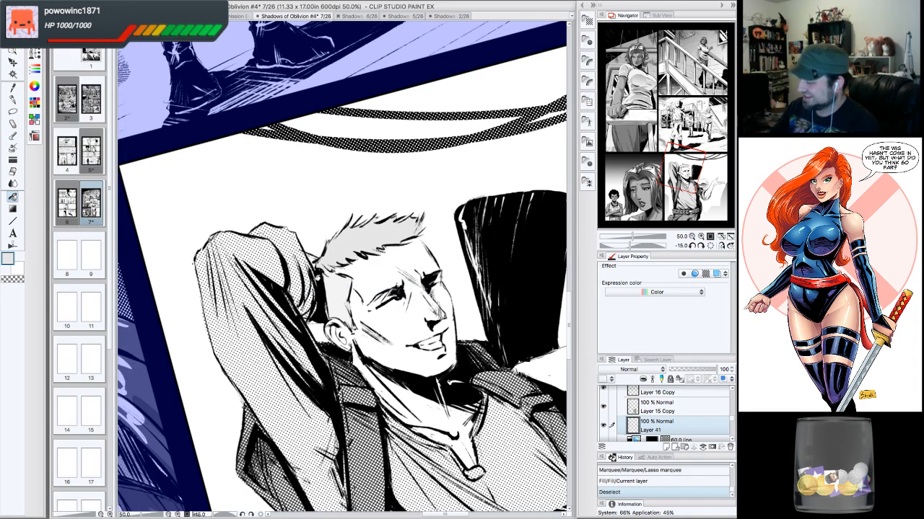
- Try a pen stroke beside the man's ear and undo it
{"action": "left_click", "coordinate": [710, 246]}
{"action": "left_click_drag", "start_coordinate": [683, 169], "coordinate": [683, 171]}
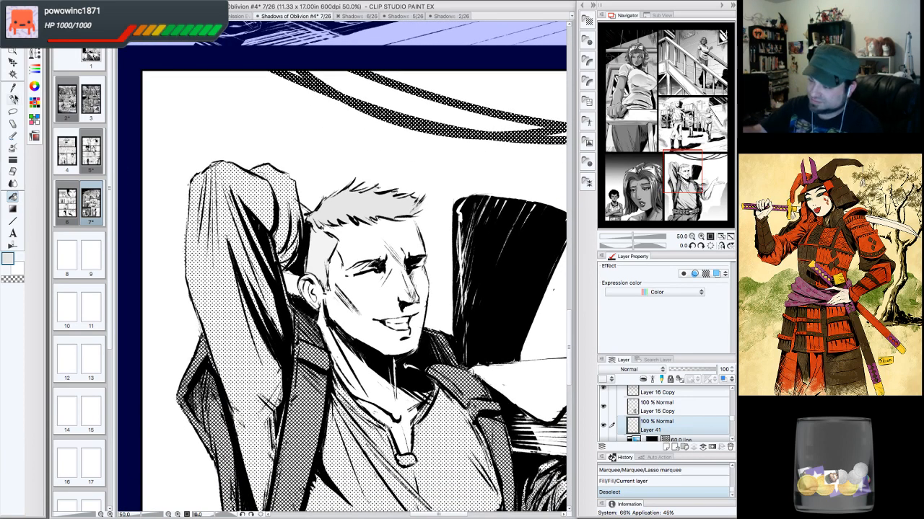
{"action": "left_click", "coordinate": [13, 100]}
{"action": "left_click_drag", "start_coordinate": [313, 256], "coordinate": [310, 260]}
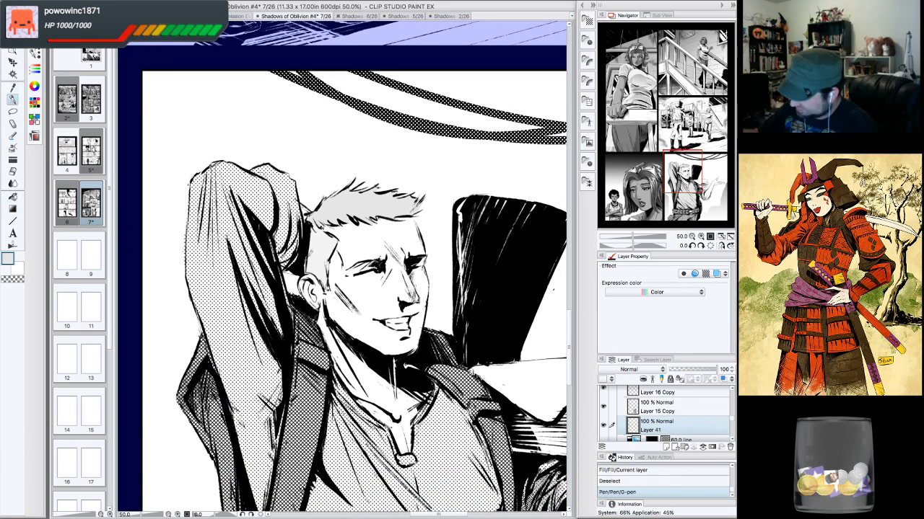
{"action": "key", "text": "ctrl+z"}
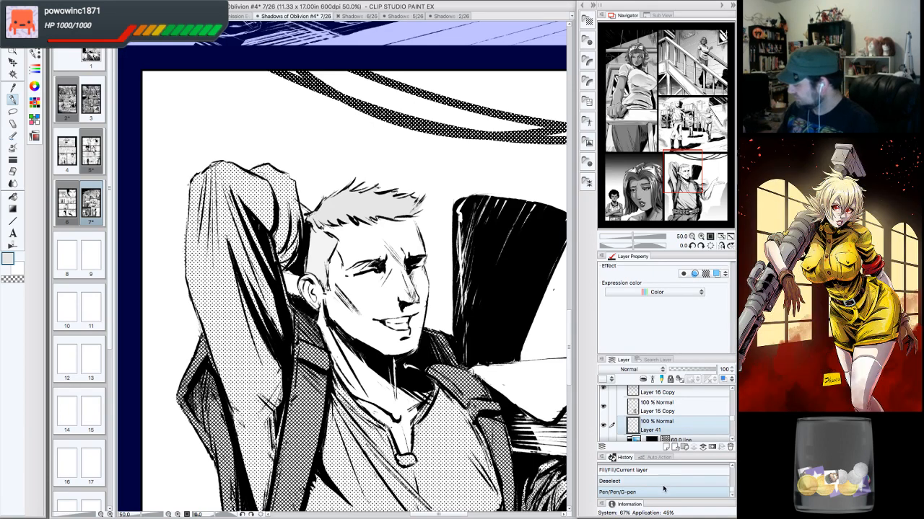
- Compare the tones on page 2 and return to page 7
{"action": "left_click_drag", "start_coordinate": [683, 189], "coordinate": [695, 199]}
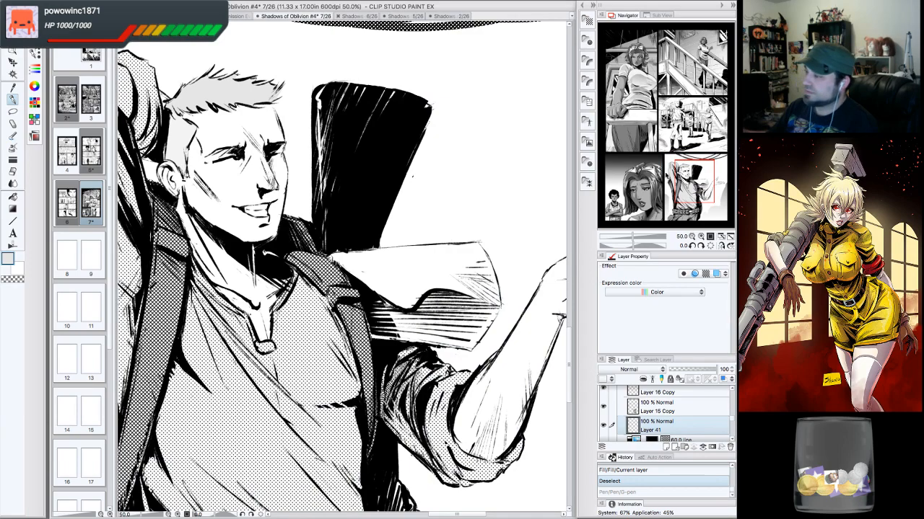
{"action": "left_click", "coordinate": [466, 14]}
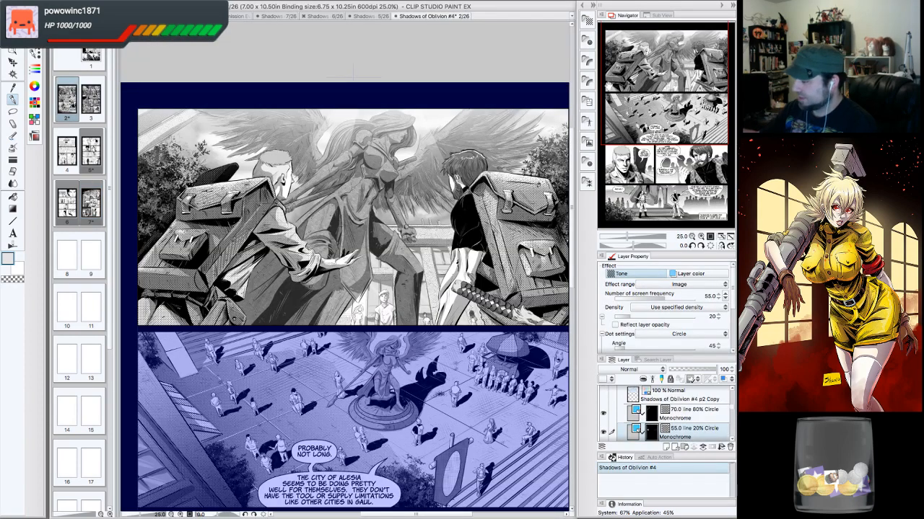
{"action": "mouse_move", "coordinate": [648, 90]}
{"action": "left_mouse_down"}
{"action": "mouse_move", "coordinate": [612, 177]}
{"action": "mouse_move", "coordinate": [629, 166]}
{"action": "mouse_move", "coordinate": [653, 78]}
{"action": "left_mouse_up"}
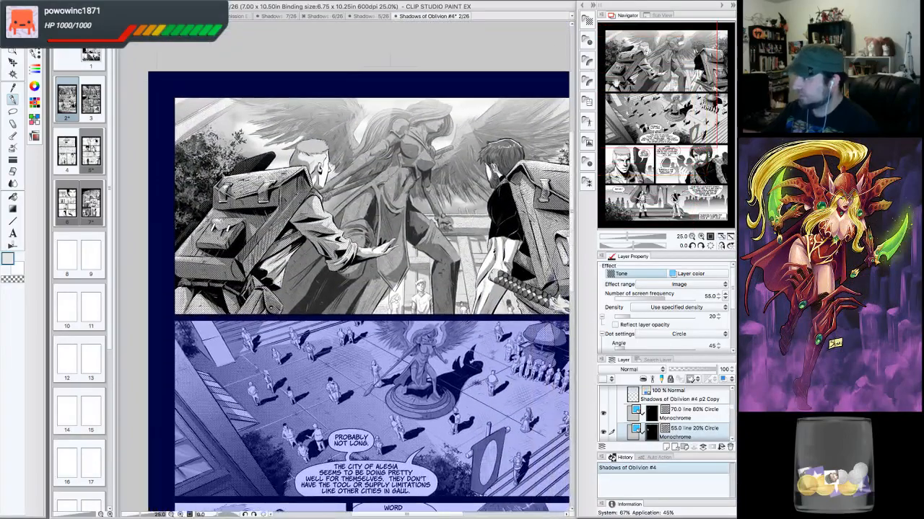
{"action": "left_click", "coordinate": [279, 16]}
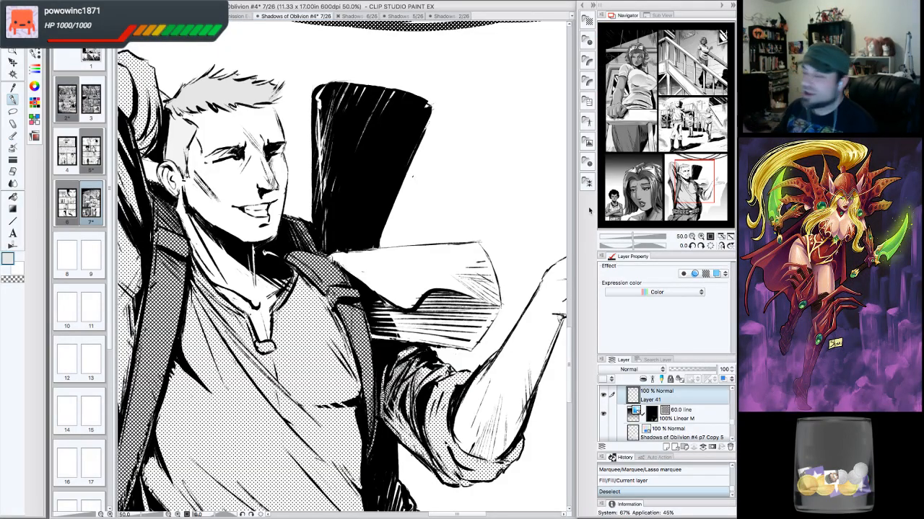
{"action": "left_click", "coordinate": [666, 149]}
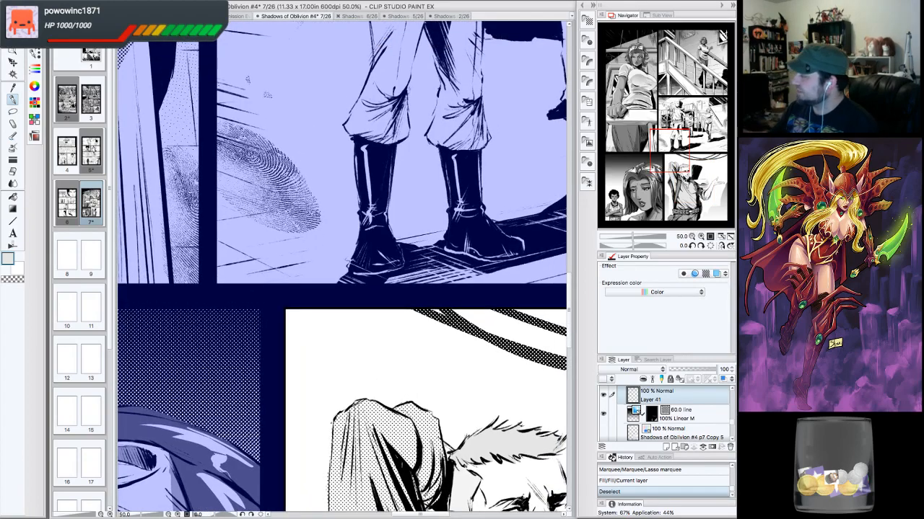
{"action": "left_click_drag", "start_coordinate": [670, 151], "coordinate": [697, 178]}
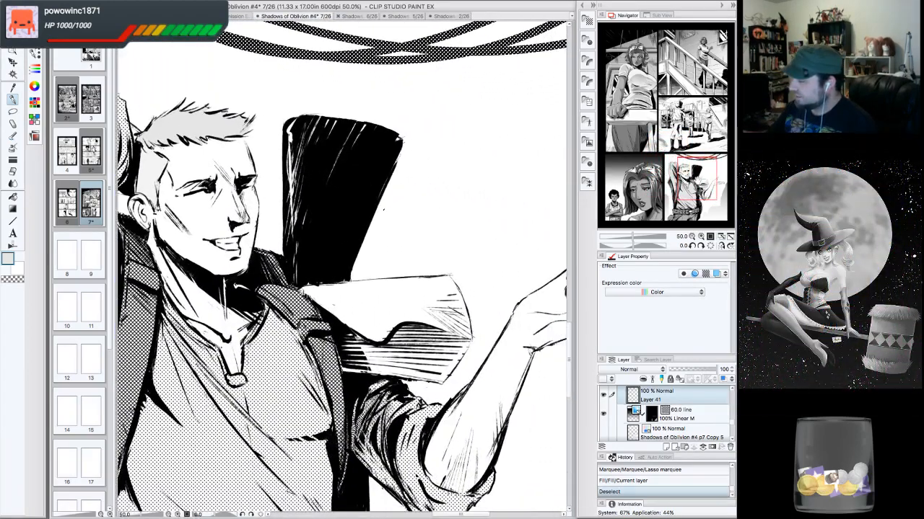
- Select the cloth draped over the man's shoulder with the Polyline marquee
{"action": "left_click", "coordinate": [14, 110]}
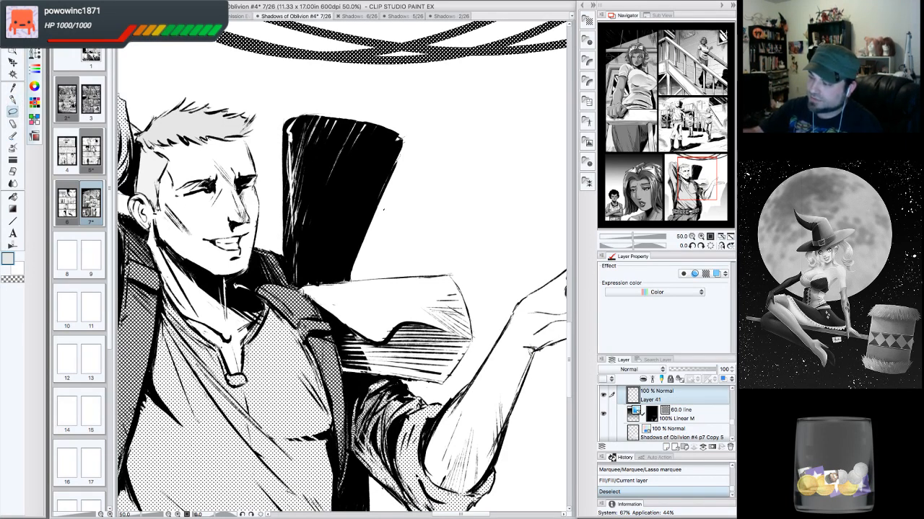
{"action": "left_click", "coordinate": [35, 38]}
{"action": "left_click", "coordinate": [81, 80]}
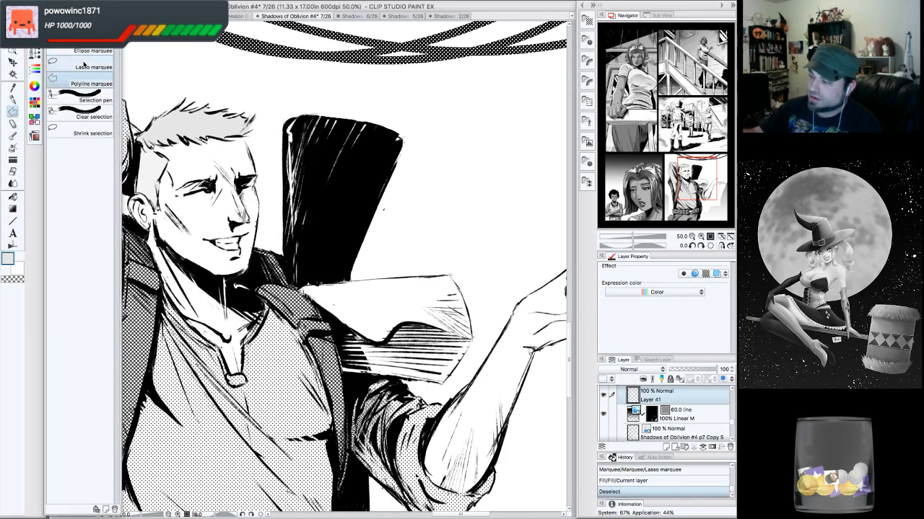
{"action": "left_click", "coordinate": [35, 39]}
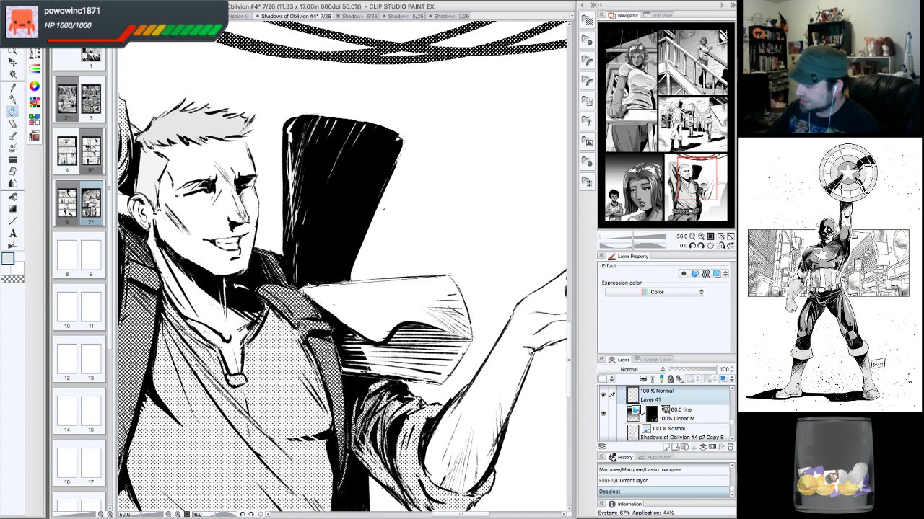
{"action": "double_click", "coordinate": [306, 289]}
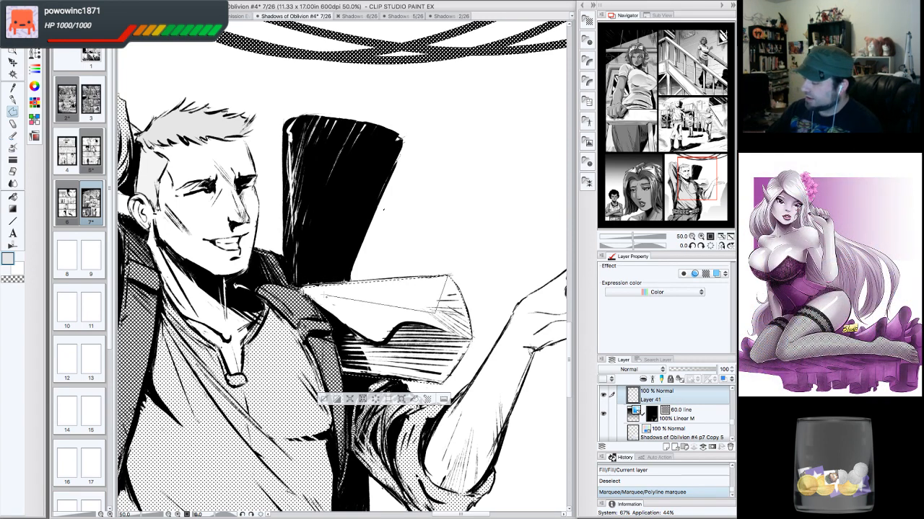
{"action": "double_click", "coordinate": [435, 312]}
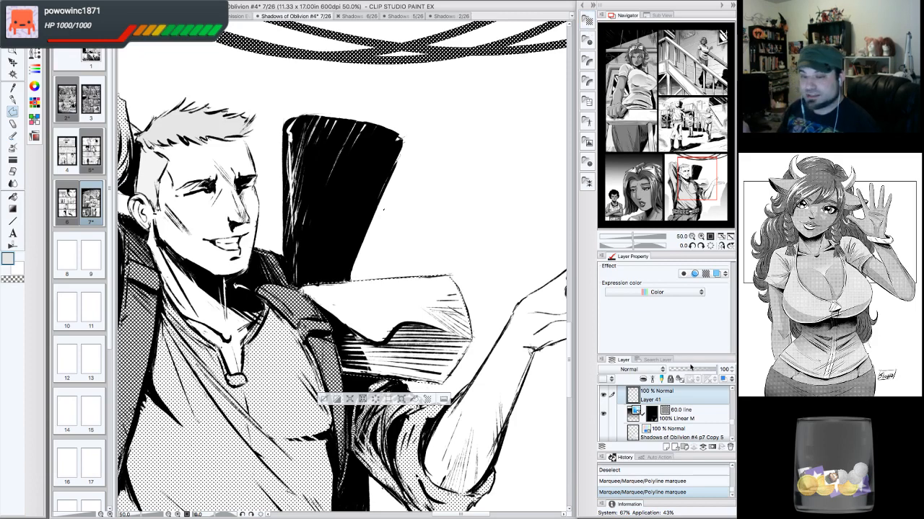
- Apply the 55.0 line 50% Circle monochrome dot tone material to the shoulder cloth selection
{"action": "left_click_drag", "start_coordinate": [704, 189], "coordinate": [701, 191]}
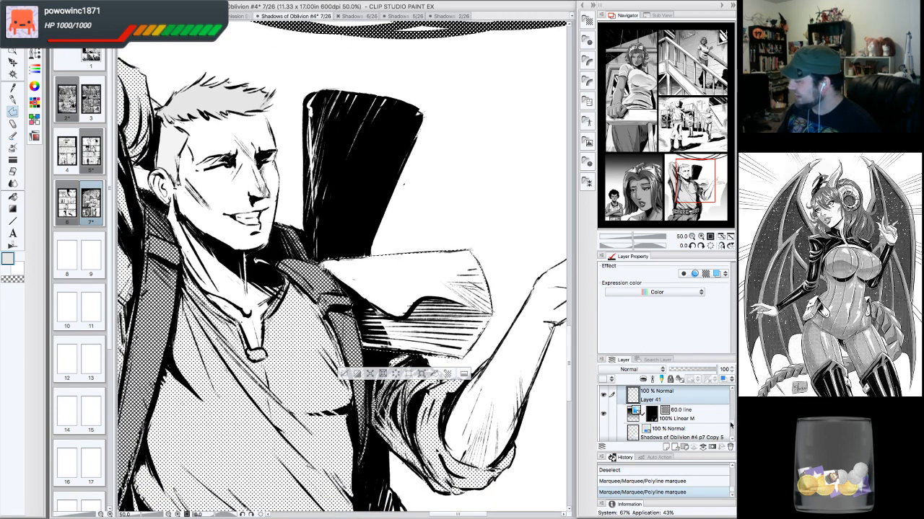
{"action": "scroll", "coordinate": [733, 424], "scroll_direction": "up", "scroll_amount": 1}
{"action": "scroll", "coordinate": [731, 422], "scroll_direction": "up", "scroll_amount": 1}
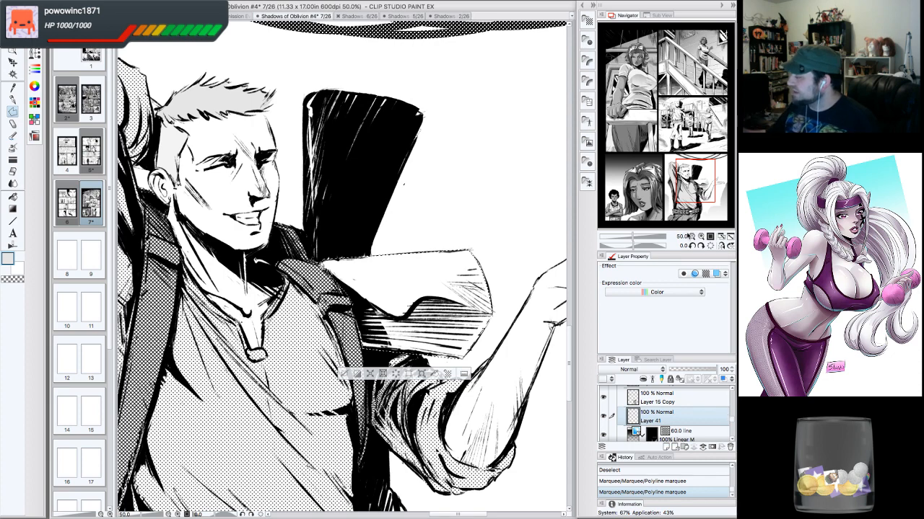
{"action": "left_click", "coordinate": [693, 236]}
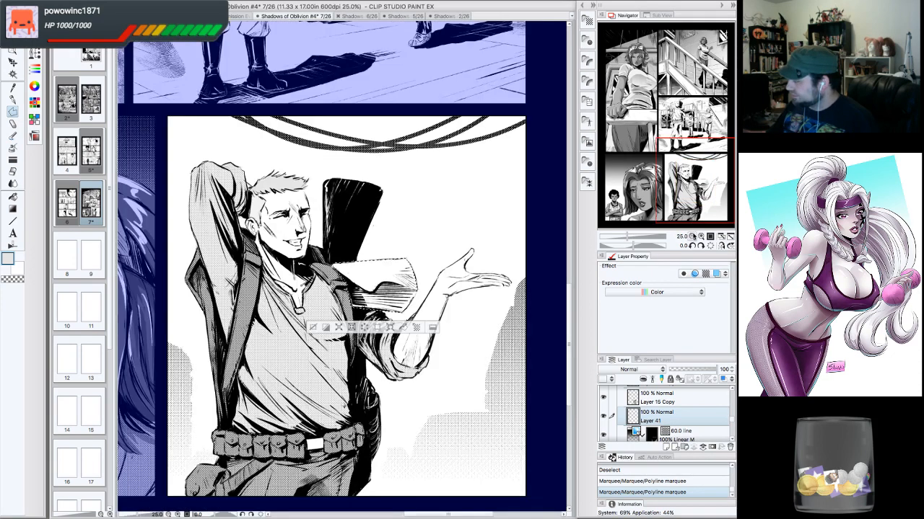
{"action": "left_click", "coordinate": [692, 178]}
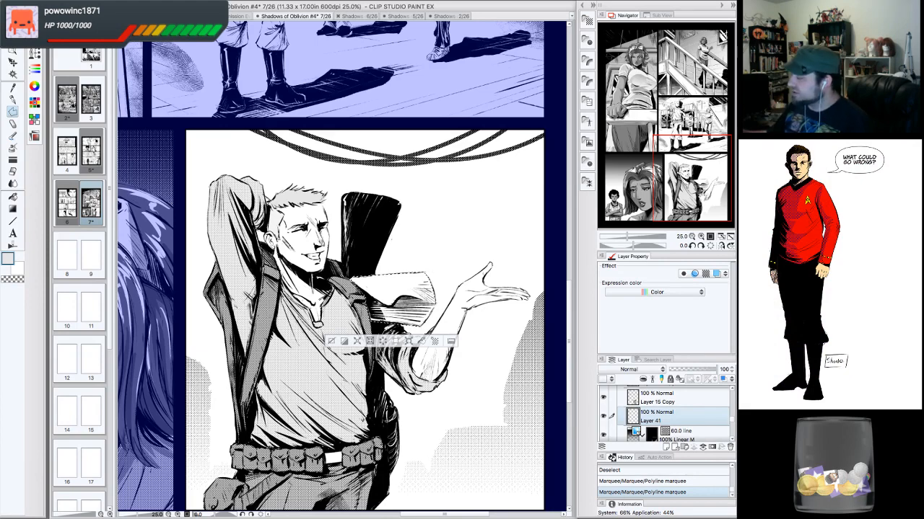
{"action": "left_click", "coordinate": [701, 237]}
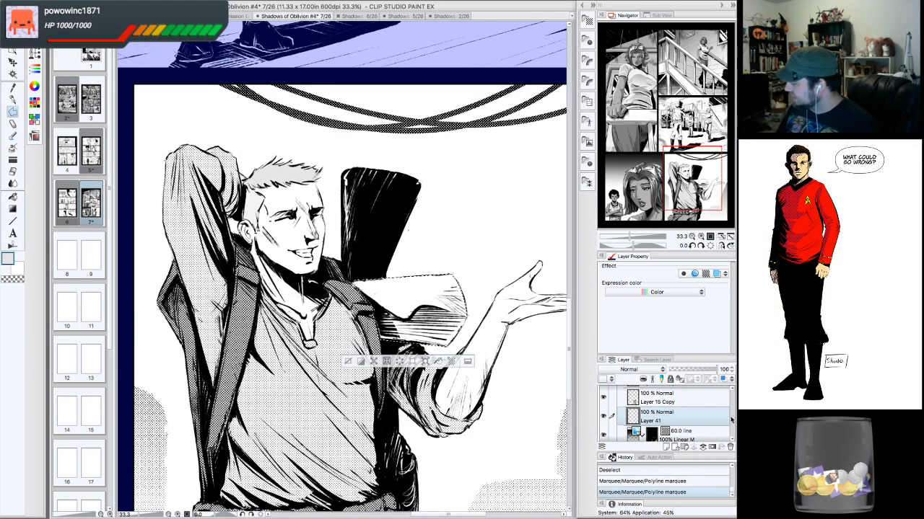
{"action": "scroll", "coordinate": [733, 416], "scroll_direction": "up", "scroll_amount": 3}
{"action": "scroll", "coordinate": [732, 412], "scroll_direction": "up", "scroll_amount": 5}
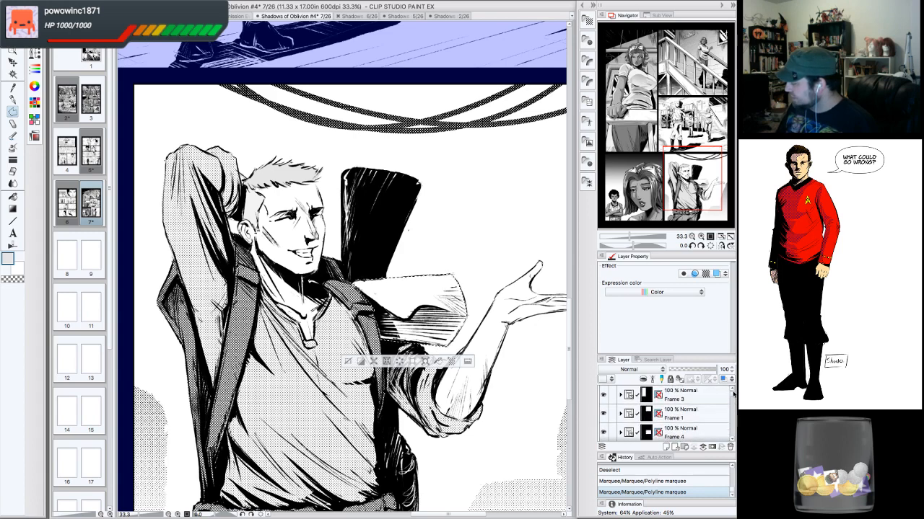
{"action": "scroll", "coordinate": [728, 409], "scroll_direction": "down", "scroll_amount": 6}
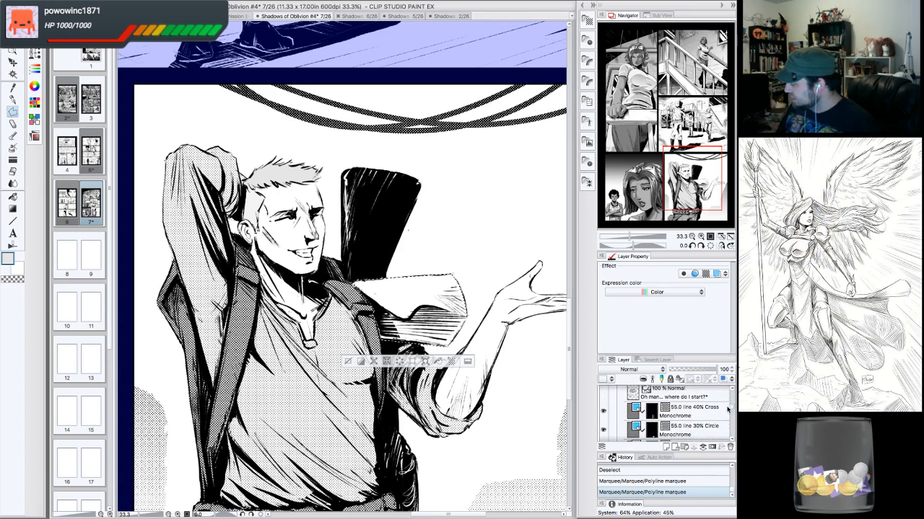
{"action": "scroll", "coordinate": [725, 417], "scroll_direction": "down", "scroll_amount": 1}
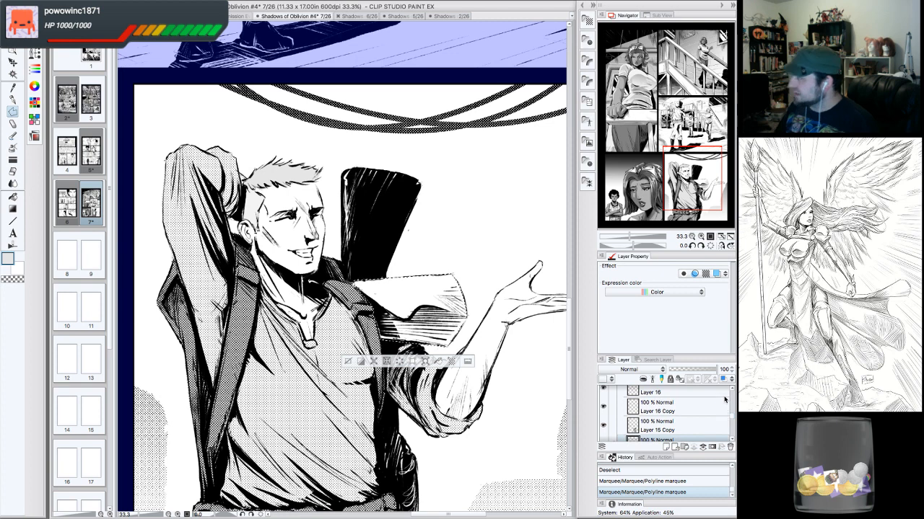
{"action": "left_click", "coordinate": [589, 21]}
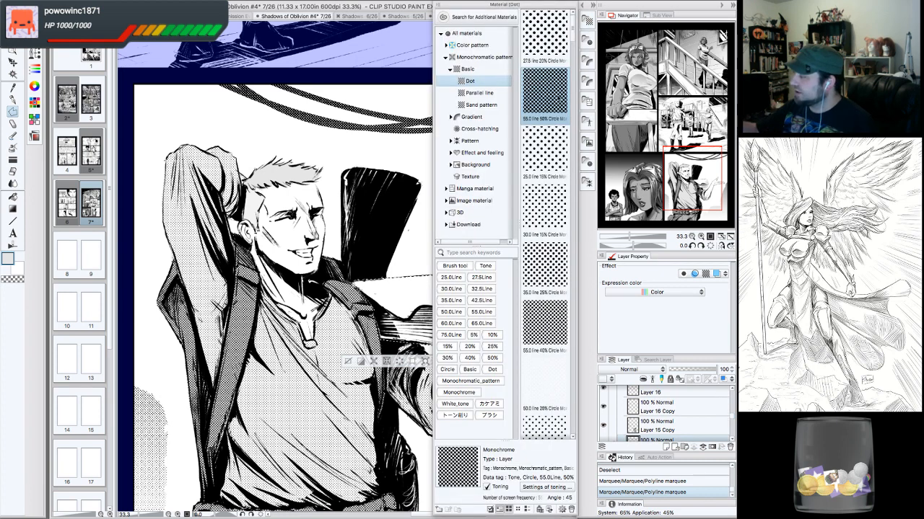
{"action": "left_click_drag", "start_coordinate": [544, 92], "coordinate": [406, 304]}
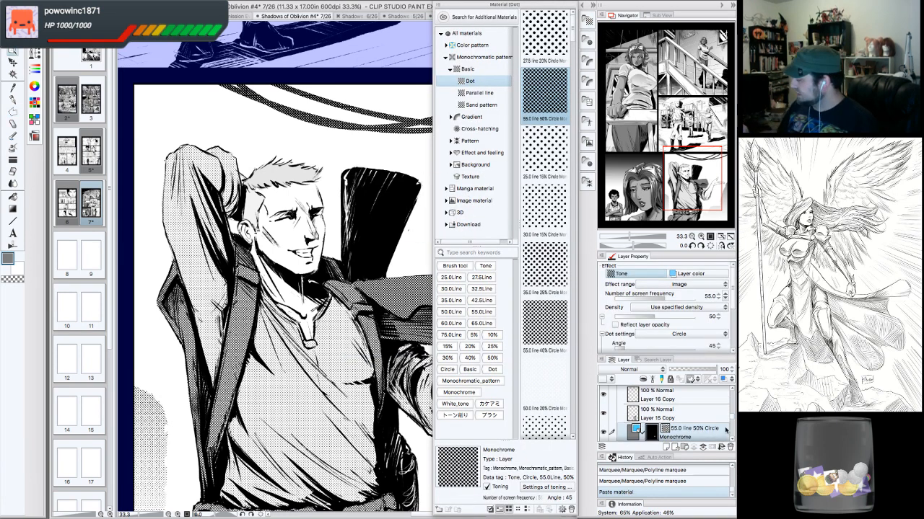
{"action": "left_click", "coordinate": [589, 21]}
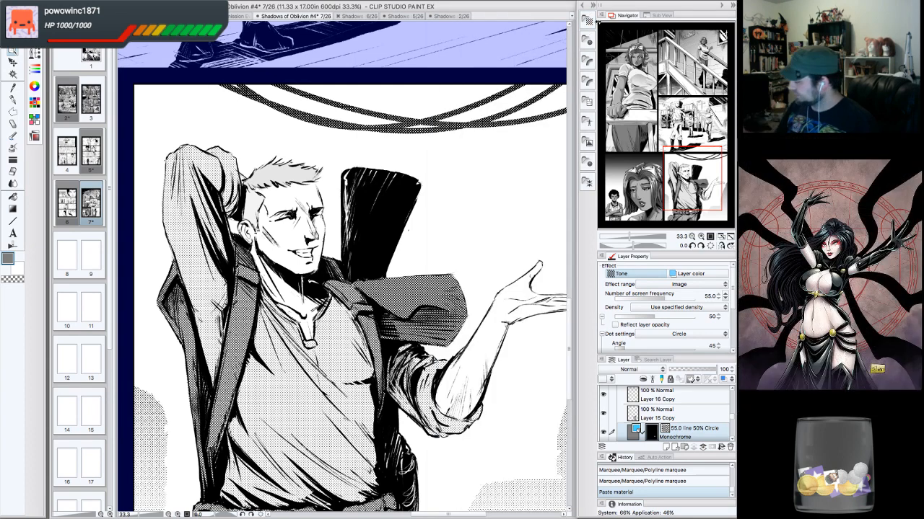
- Set the new tone's screen frequency to 65.0 and its density to 40
{"action": "left_click", "coordinate": [726, 297]}
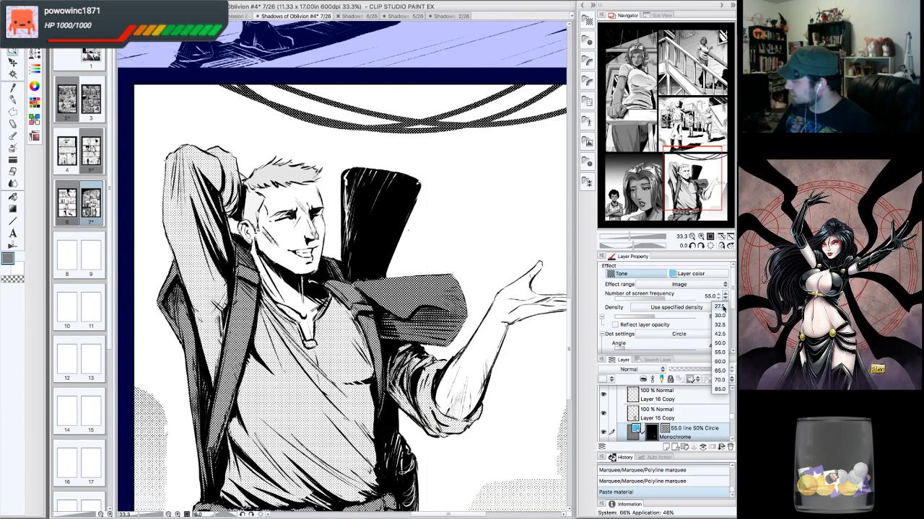
{"action": "left_click", "coordinate": [722, 371]}
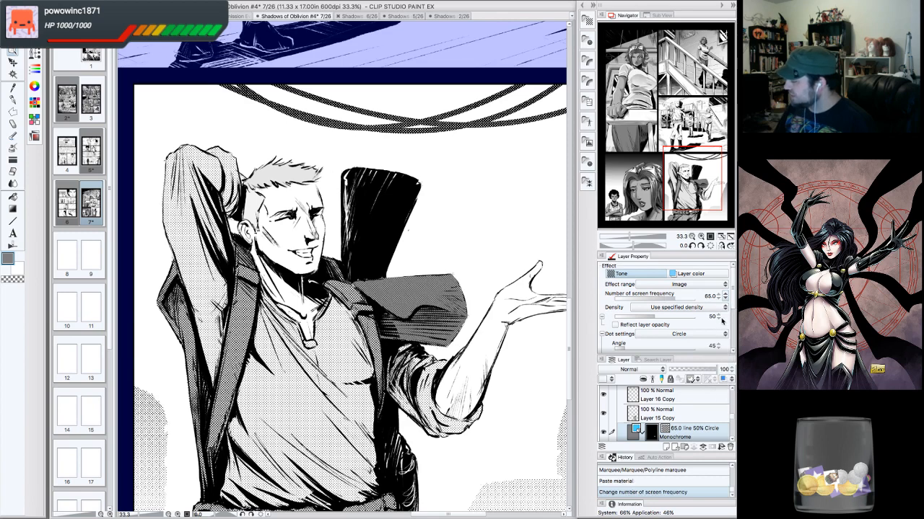
{"action": "left_click", "coordinate": [646, 317]}
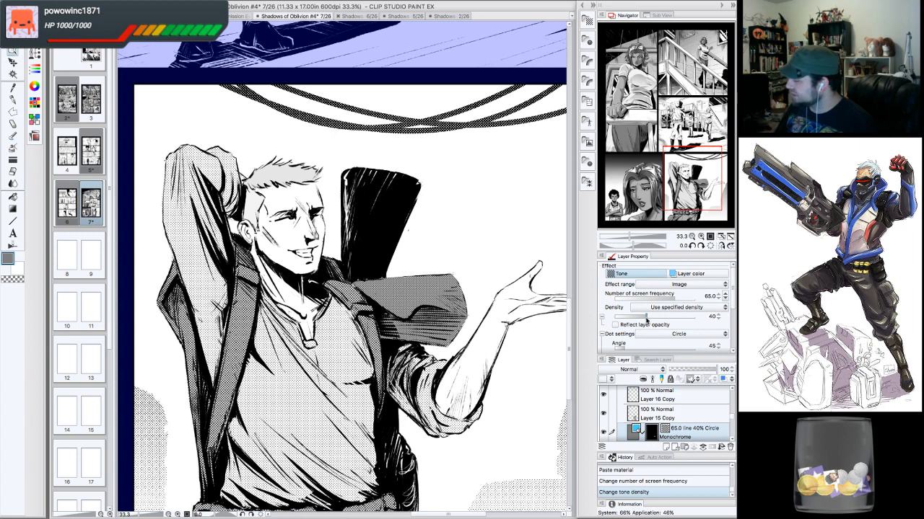
- Lower the shoulder cloth tone's density to 20
{"action": "left_click_drag", "start_coordinate": [646, 319], "coordinate": [640, 319]}
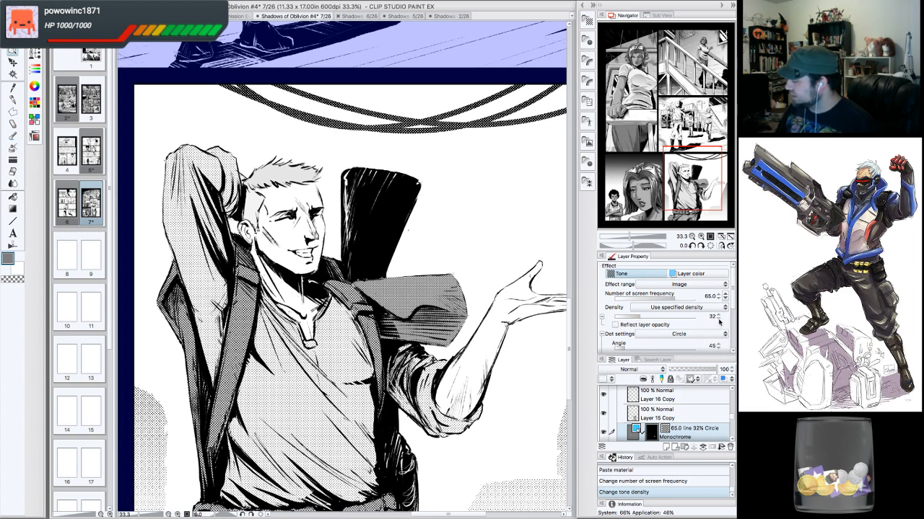
{"action": "left_click", "coordinate": [718, 321]}
{"action": "left_click", "coordinate": [720, 316]}
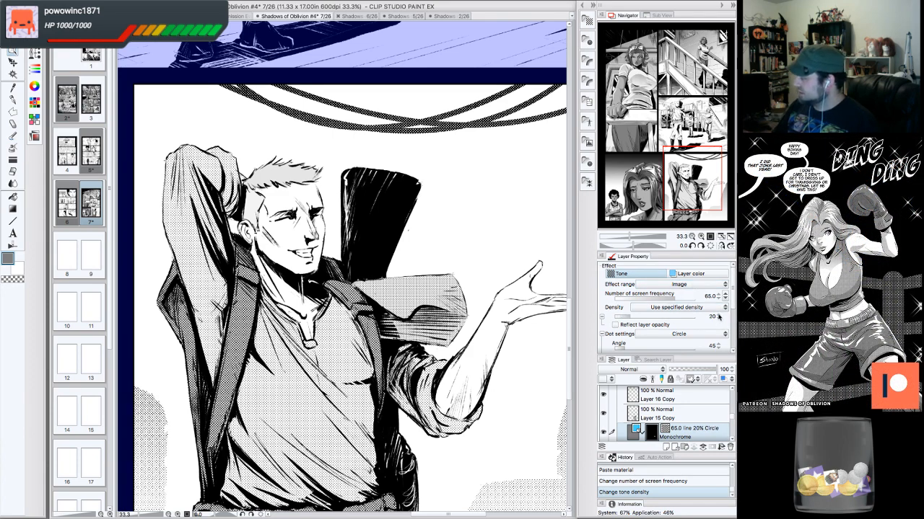
{"action": "left_click", "coordinate": [720, 316]}
- Save the page 7 file
{"action": "left_click", "coordinate": [691, 237]}
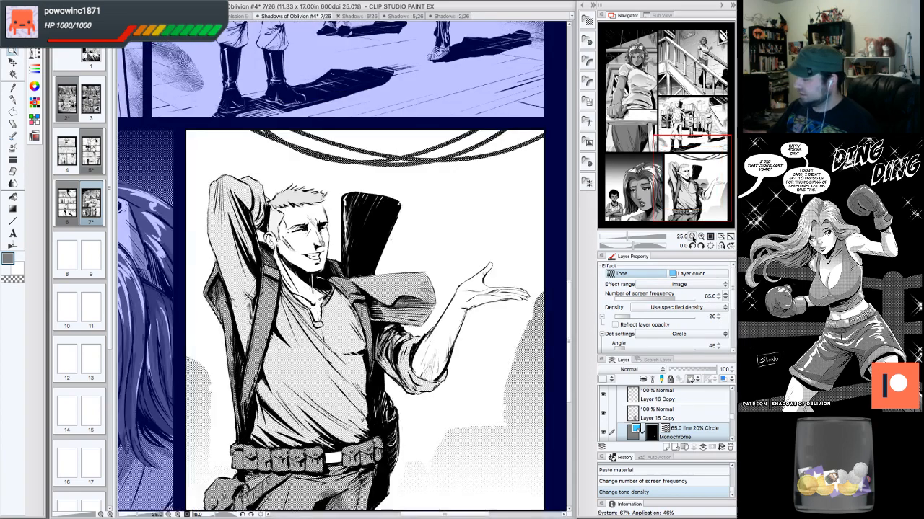
{"action": "left_click", "coordinate": [691, 237]}
{"action": "left_click", "coordinate": [700, 236]}
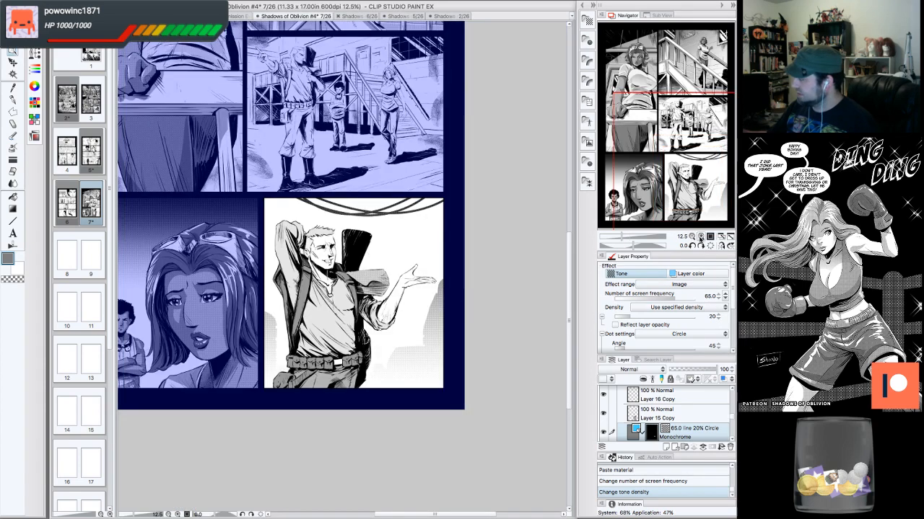
{"action": "left_click", "coordinate": [700, 237]}
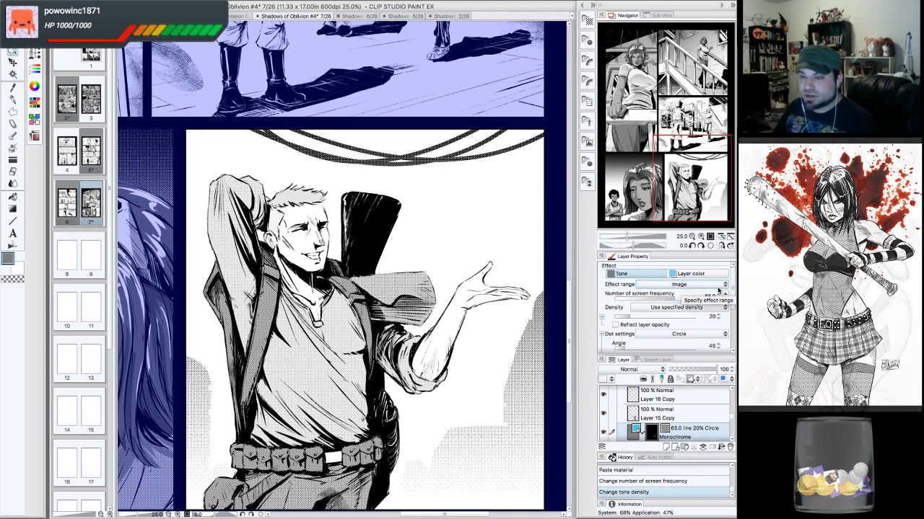
{"action": "left_click_drag", "start_coordinate": [688, 179], "coordinate": [679, 176]}
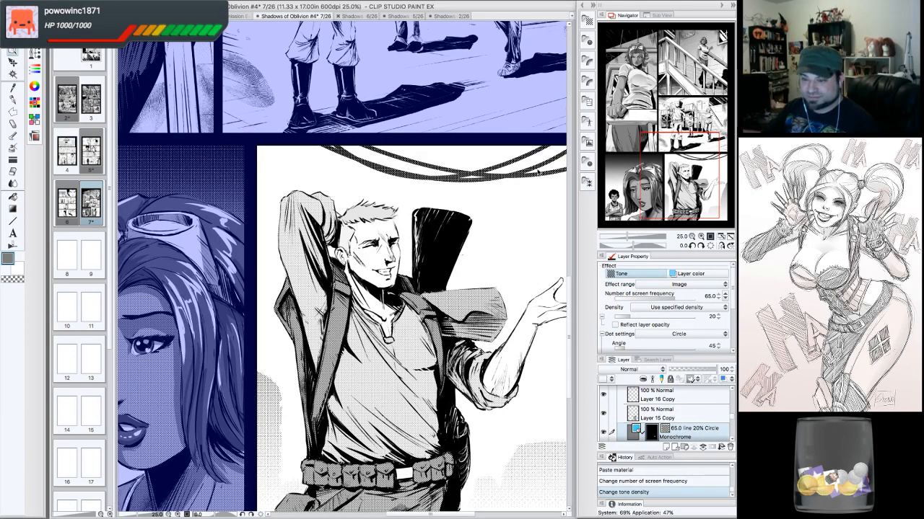
{"action": "left_click", "coordinate": [97, 3]}
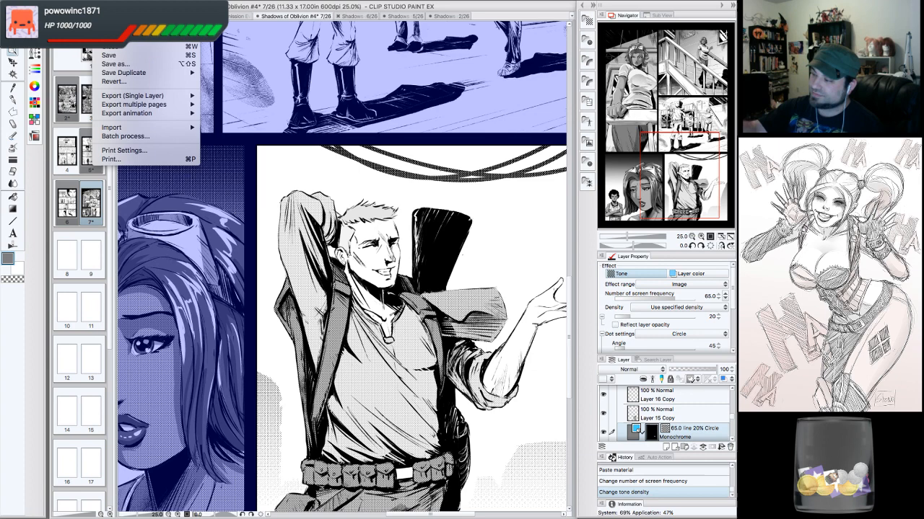
{"action": "left_click", "coordinate": [115, 57]}
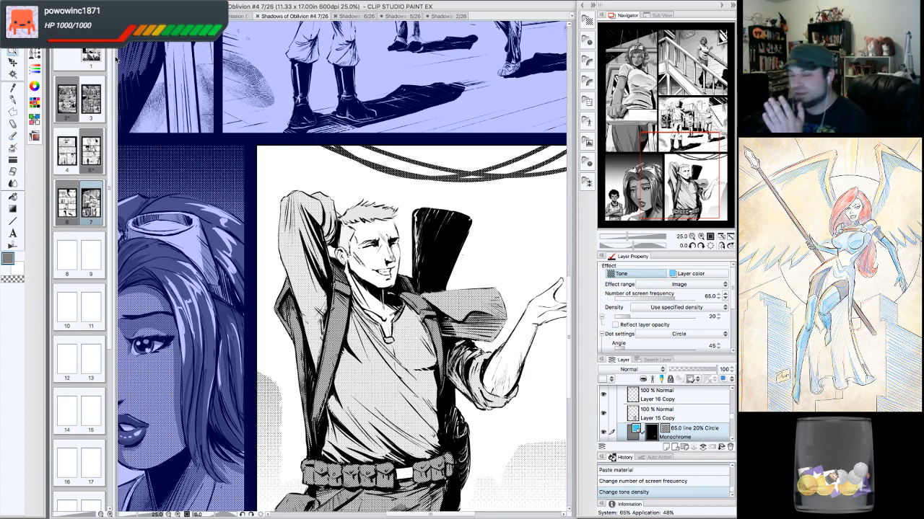
- Inspect the man's panel at different zoom levels and positions
{"action": "left_click", "coordinate": [698, 235]}
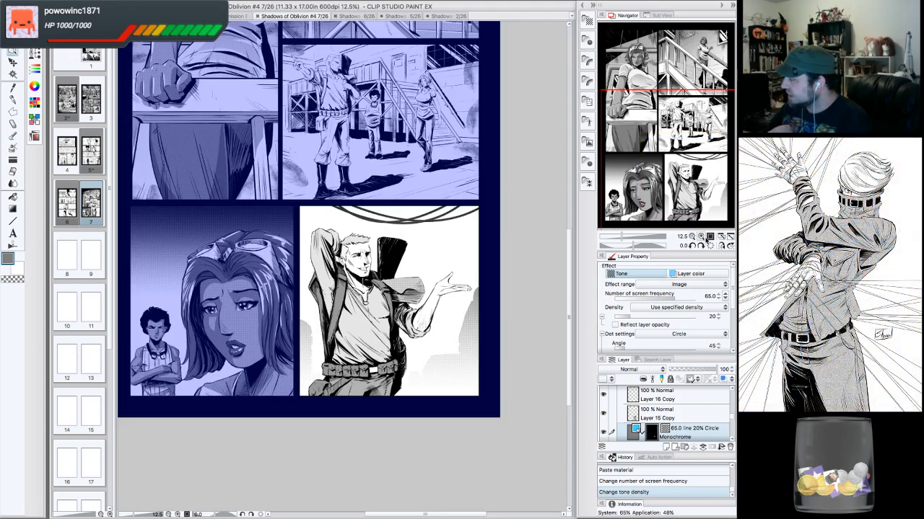
{"action": "left_click", "coordinate": [700, 236]}
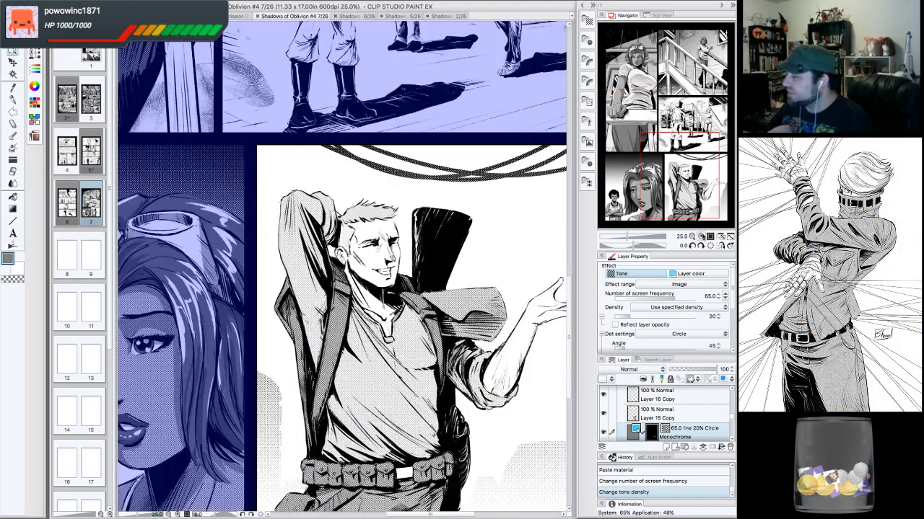
{"action": "left_click_drag", "start_coordinate": [687, 159], "coordinate": [687, 161]}
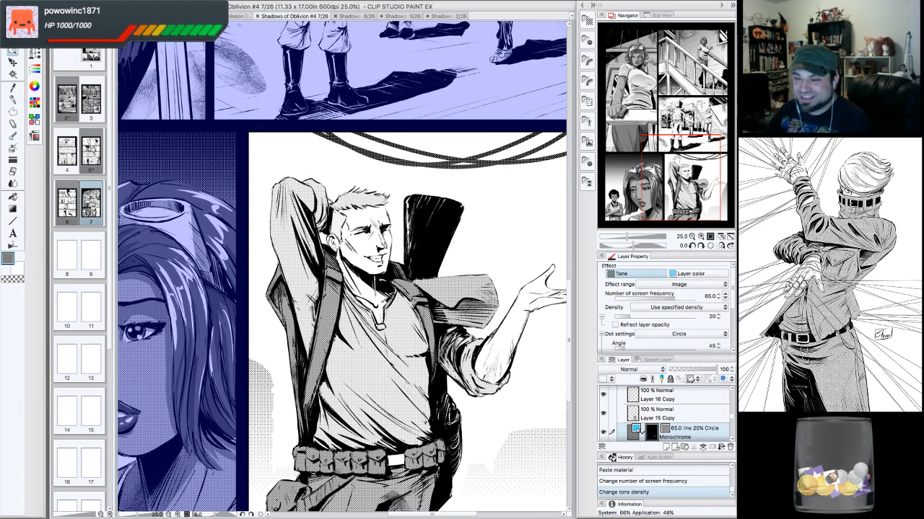
{"action": "left_click_drag", "start_coordinate": [688, 173], "coordinate": [686, 173]}
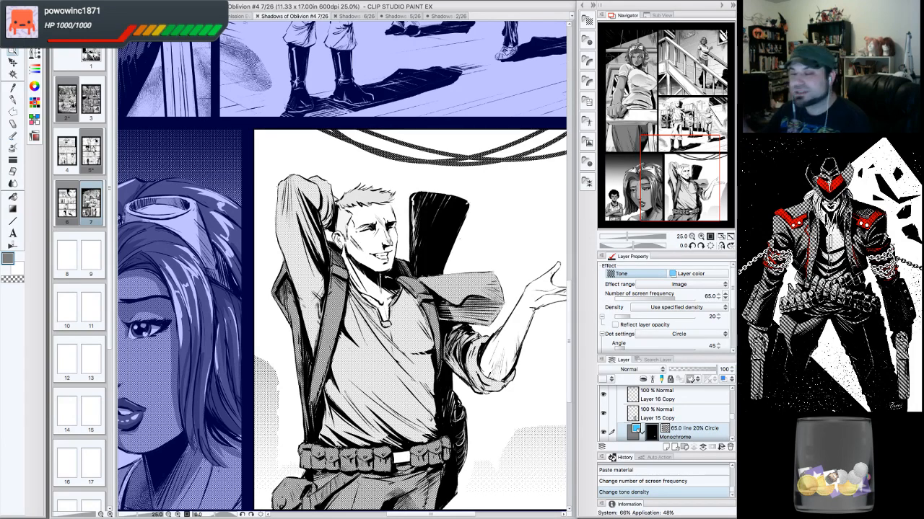
{"action": "left_click_drag", "start_coordinate": [683, 177], "coordinate": [684, 184]}
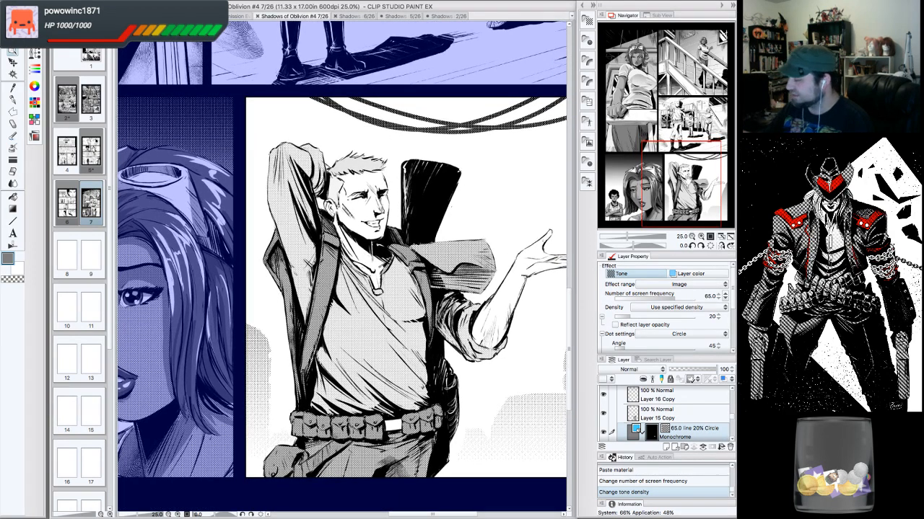
{"action": "left_click_drag", "start_coordinate": [691, 216], "coordinate": [694, 220]}
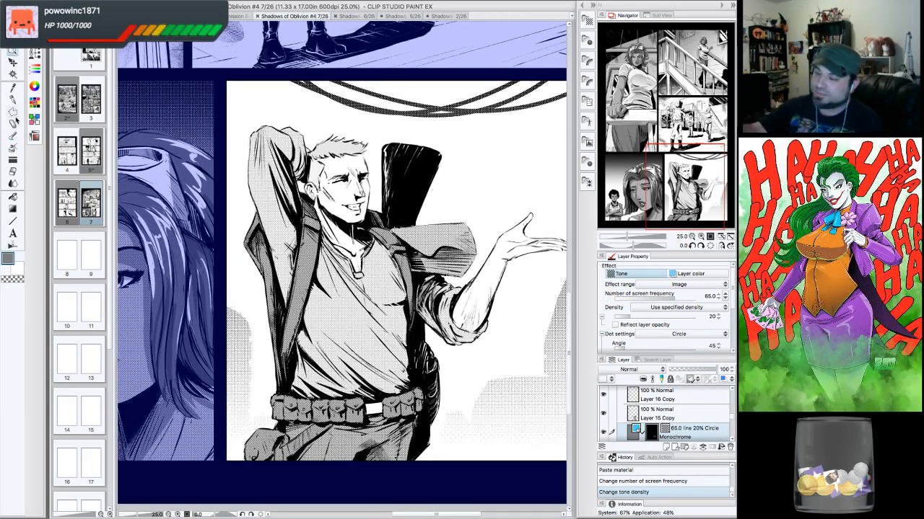
- Toggle the visibility of the man's tone layers one at a time to check each tone's contribution
{"action": "left_click", "coordinate": [12, 99]}
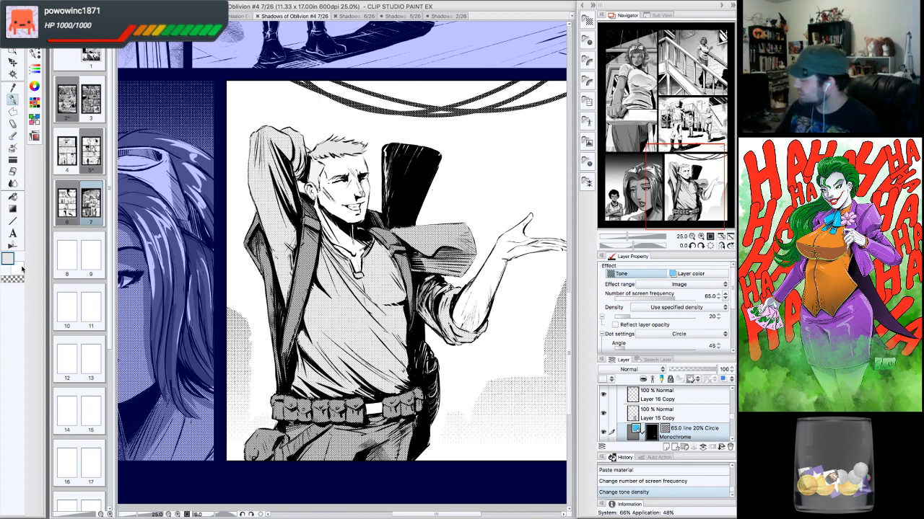
{"action": "scroll", "coordinate": [730, 405], "scroll_direction": "up", "scroll_amount": 1}
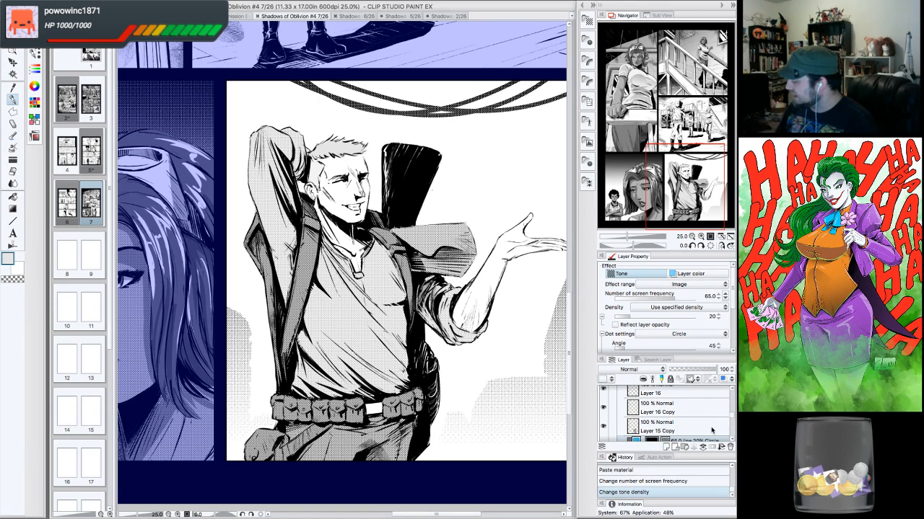
{"action": "left_click", "coordinate": [711, 431]}
{"action": "left_click", "coordinate": [604, 427]}
{"action": "left_click", "coordinate": [603, 426]}
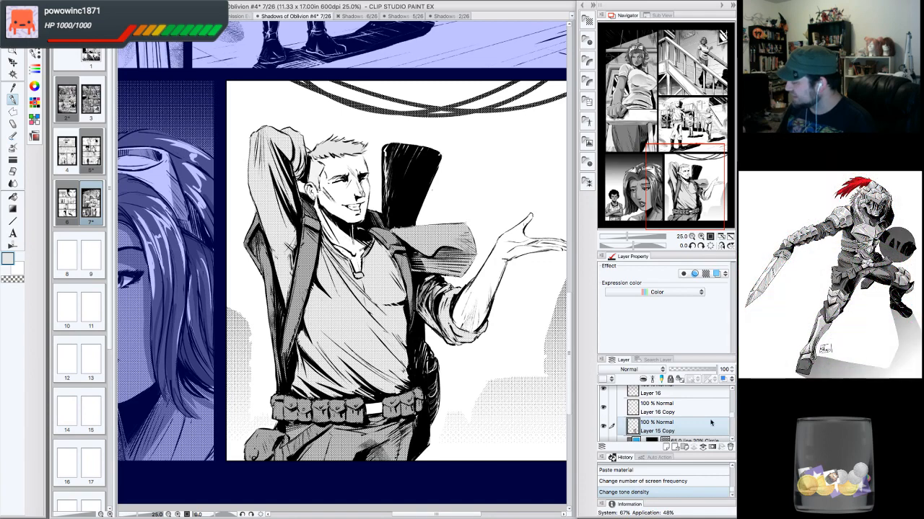
{"action": "scroll", "coordinate": [730, 439], "scroll_direction": "down", "scroll_amount": 1}
{"action": "left_click", "coordinate": [605, 403]}
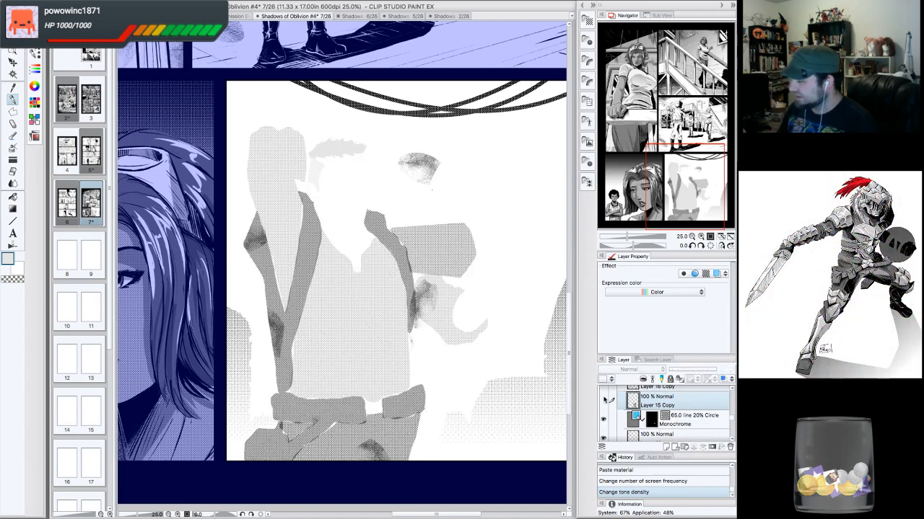
{"action": "left_click", "coordinate": [604, 402]}
{"action": "scroll", "coordinate": [728, 435], "scroll_direction": "down", "scroll_amount": 1}
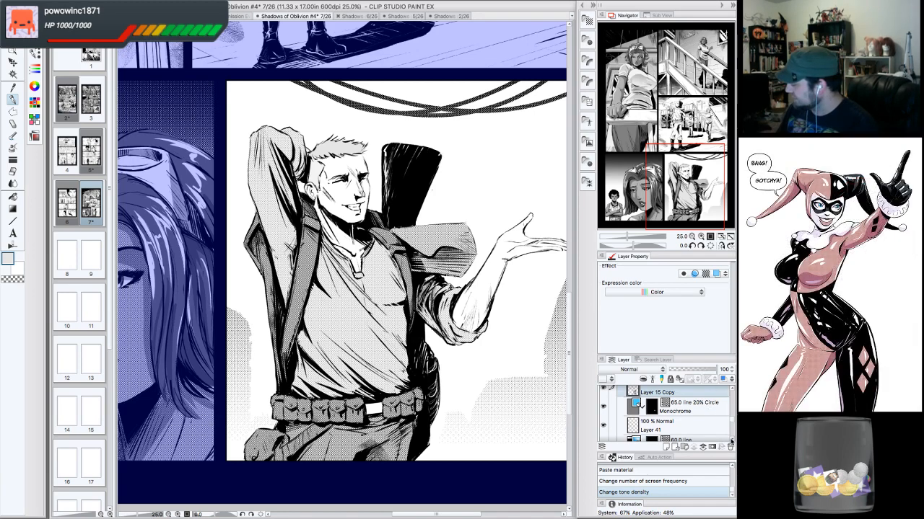
{"action": "scroll", "coordinate": [721, 438], "scroll_direction": "down", "scroll_amount": 1}
{"action": "left_click", "coordinate": [604, 412]}
{"action": "left_click", "coordinate": [604, 409]}
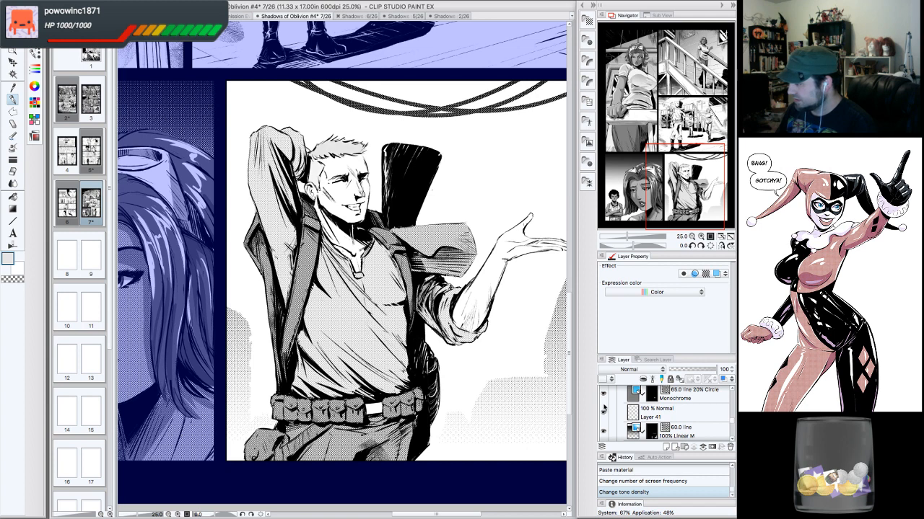
{"action": "left_click", "coordinate": [706, 433]}
{"action": "left_click", "coordinate": [603, 431]}
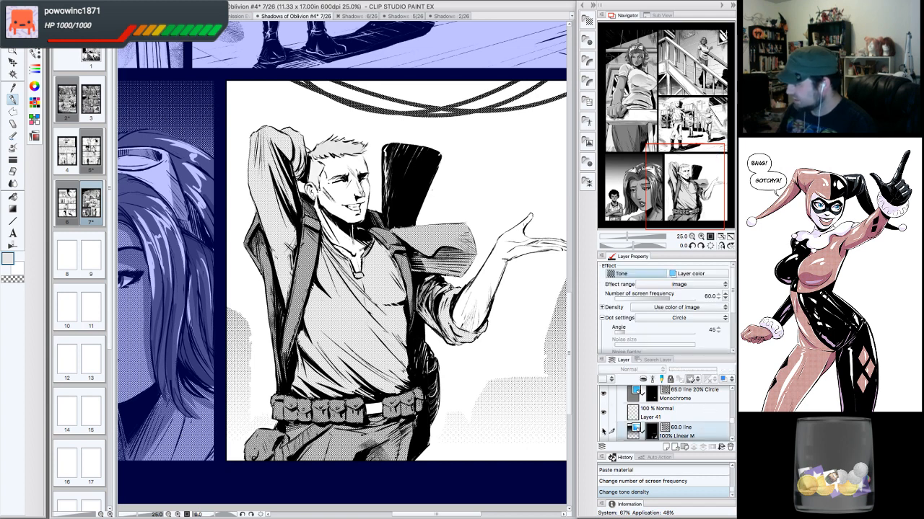
{"action": "left_click", "coordinate": [602, 431]}
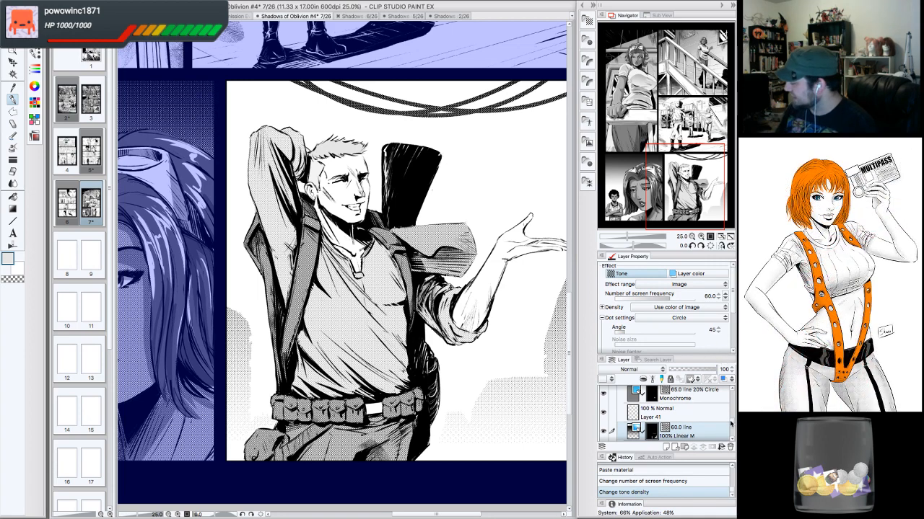
- Check the lower layers, including the 60.0 line tone and page copy layers, by toggling their visibility
{"action": "scroll", "coordinate": [733, 420], "scroll_direction": "up", "scroll_amount": 2}
{"action": "scroll", "coordinate": [733, 419], "scroll_direction": "down", "scroll_amount": 4}
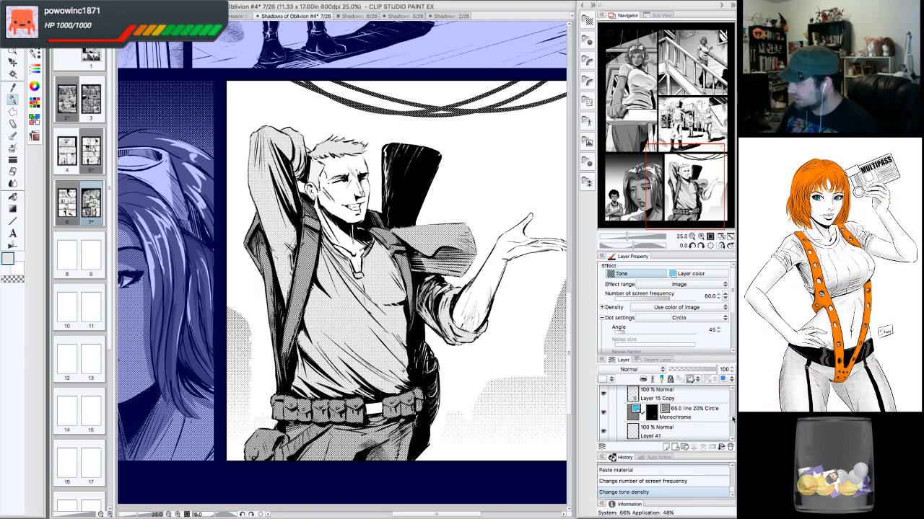
{"action": "scroll", "coordinate": [729, 426], "scroll_direction": "up", "scroll_amount": 4}
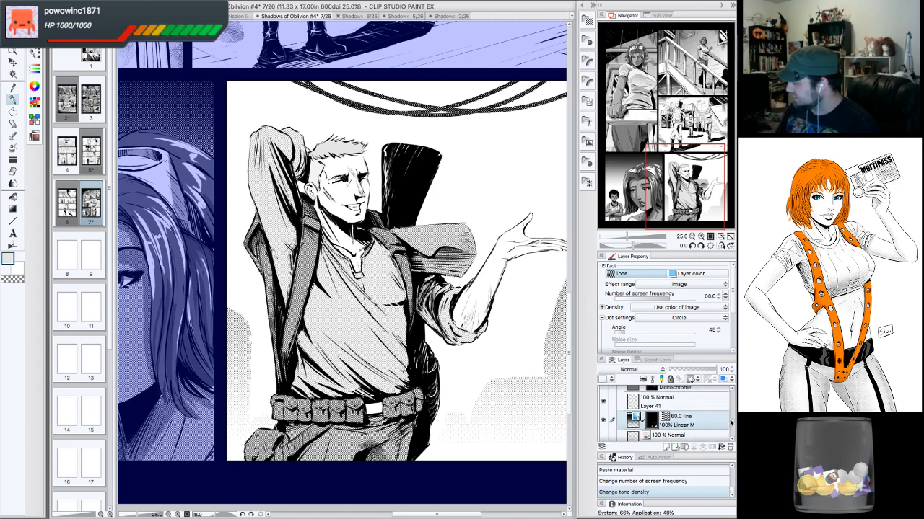
{"action": "left_click", "coordinate": [604, 401]}
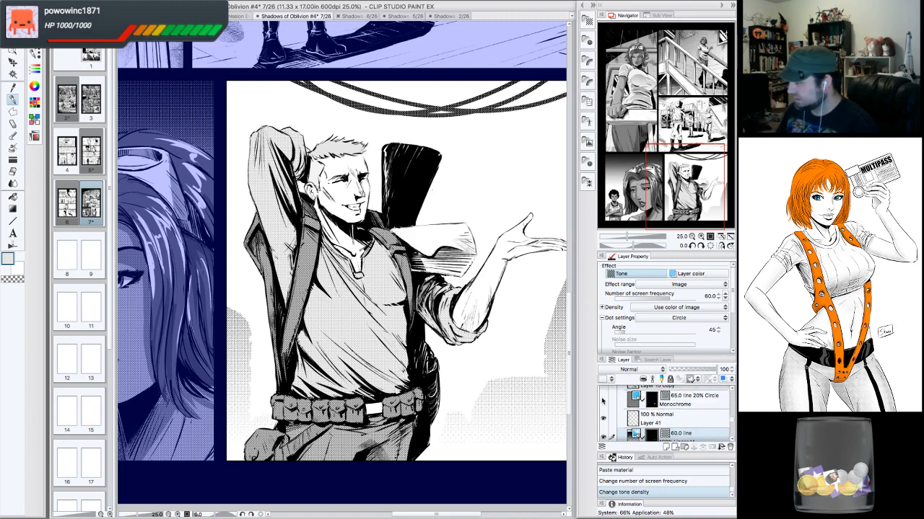
{"action": "left_click", "coordinate": [604, 400]}
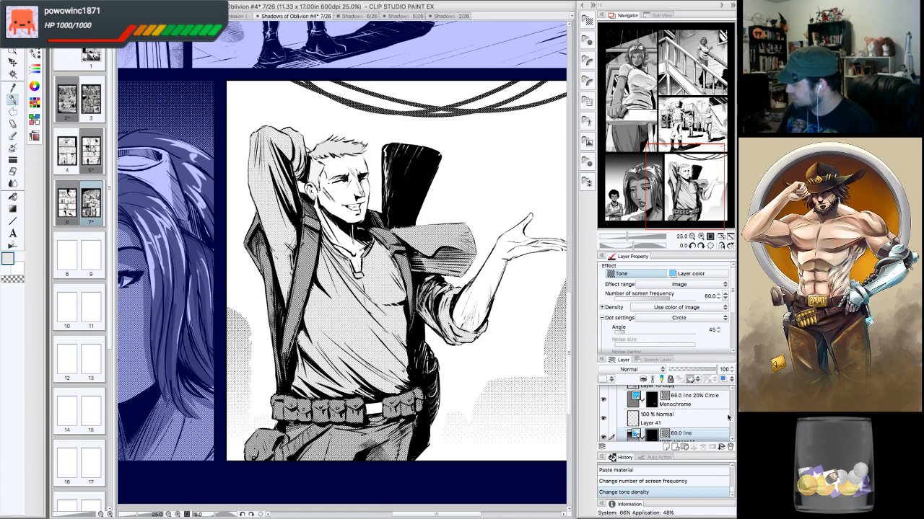
{"action": "scroll", "coordinate": [730, 426], "scroll_direction": "down", "scroll_amount": 5}
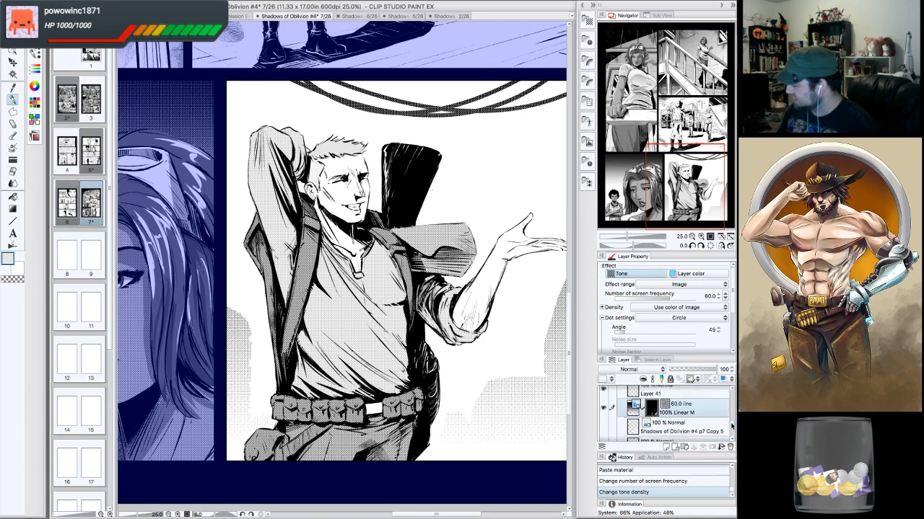
{"action": "scroll", "coordinate": [729, 428], "scroll_direction": "down", "scroll_amount": 1}
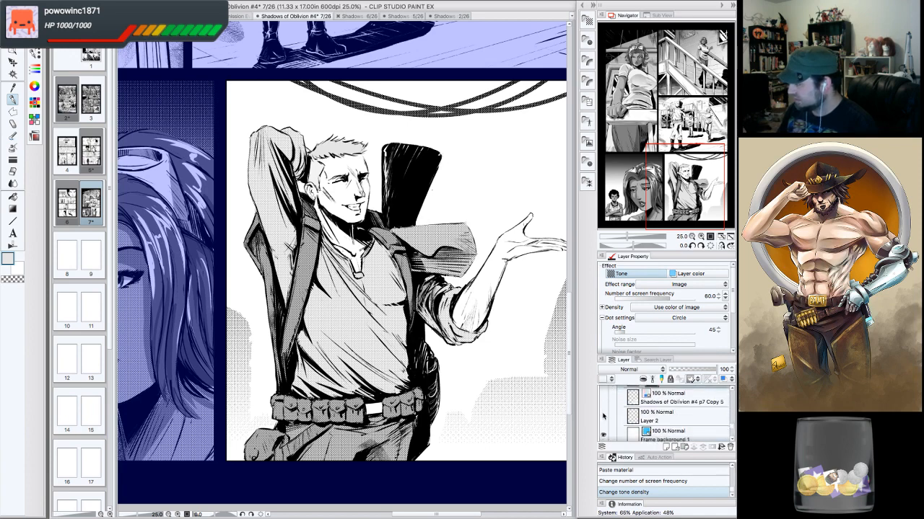
{"action": "left_click", "coordinate": [603, 415]}
{"action": "left_click", "coordinate": [603, 435]}
{"action": "left_click", "coordinate": [603, 435]}
{"action": "left_click", "coordinate": [604, 435]}
{"action": "left_click", "coordinate": [603, 435]}
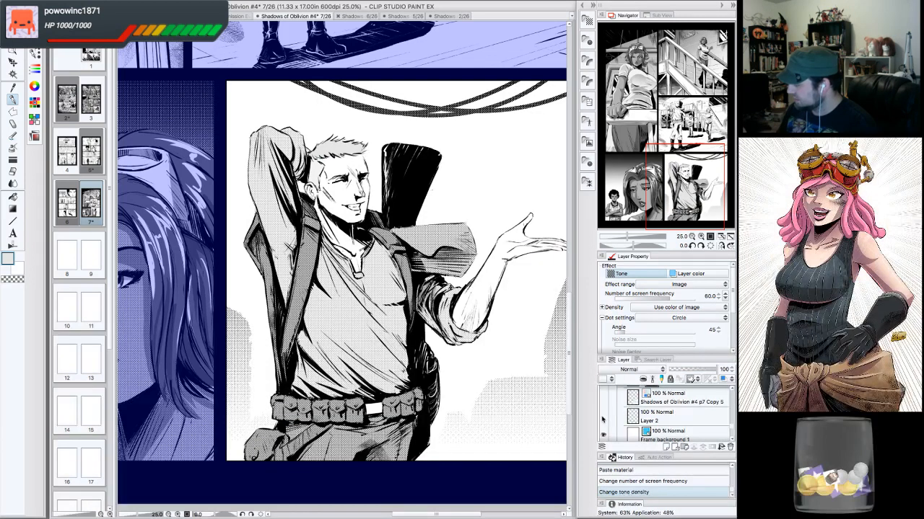
{"action": "double_click", "coordinate": [658, 420]}
{"action": "left_click", "coordinate": [676, 414]}
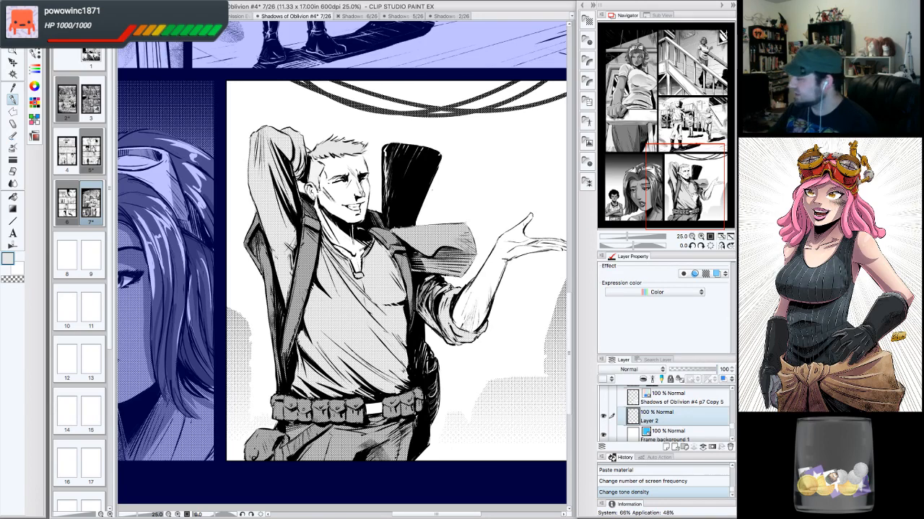
{"action": "left_click", "coordinate": [687, 185]}
{"action": "left_click", "coordinate": [731, 390]}
{"action": "left_click", "coordinate": [731, 390]}
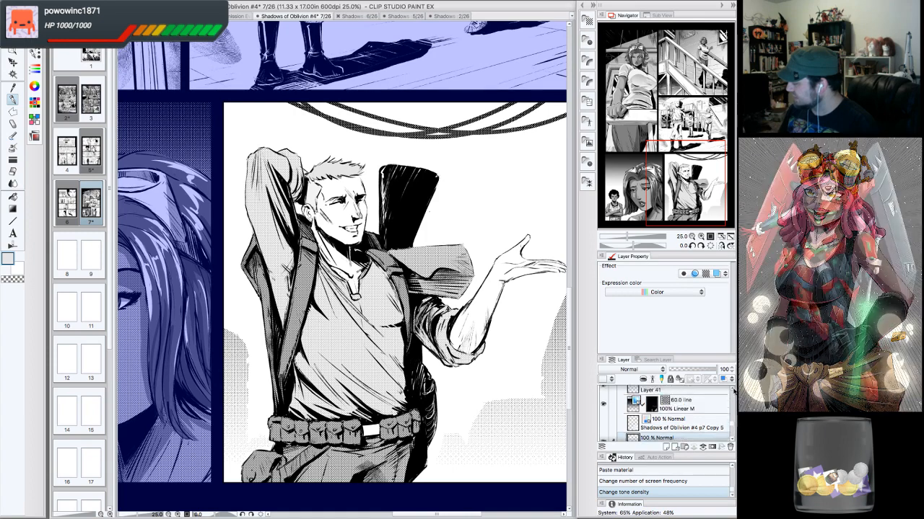
{"action": "left_click", "coordinate": [731, 391]}
{"action": "left_click", "coordinate": [604, 418]}
{"action": "left_click", "coordinate": [603, 418]}
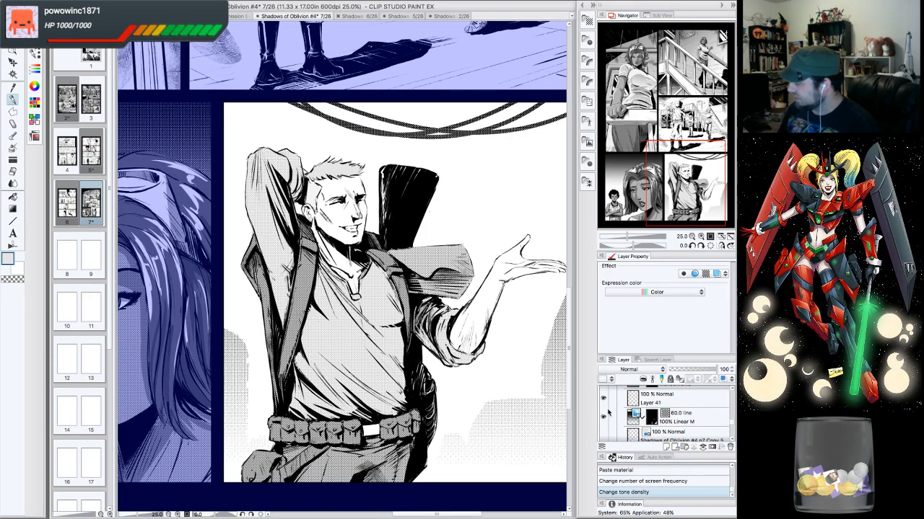
{"action": "left_click", "coordinate": [603, 399]}
{"action": "left_click", "coordinate": [603, 399]}
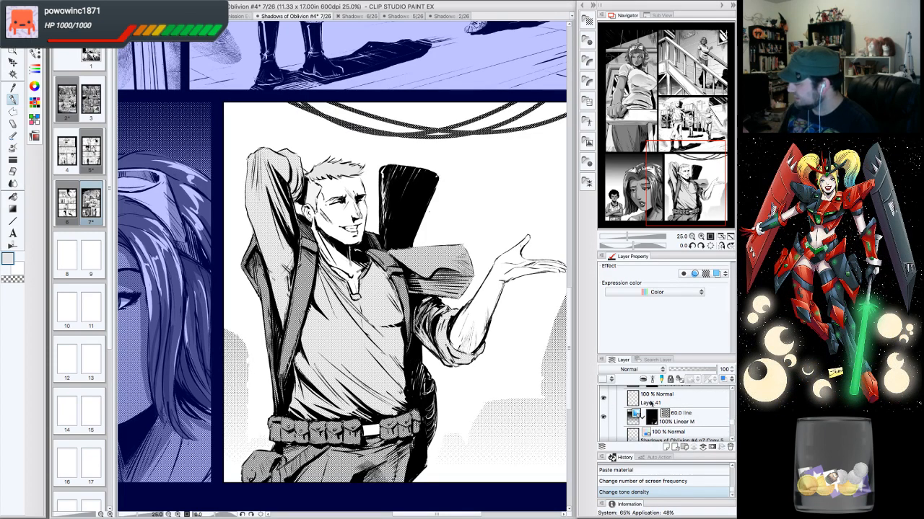
- Create a new raster layer above the tone layers and set the drawing colour to black
{"action": "left_click", "coordinate": [666, 447]}
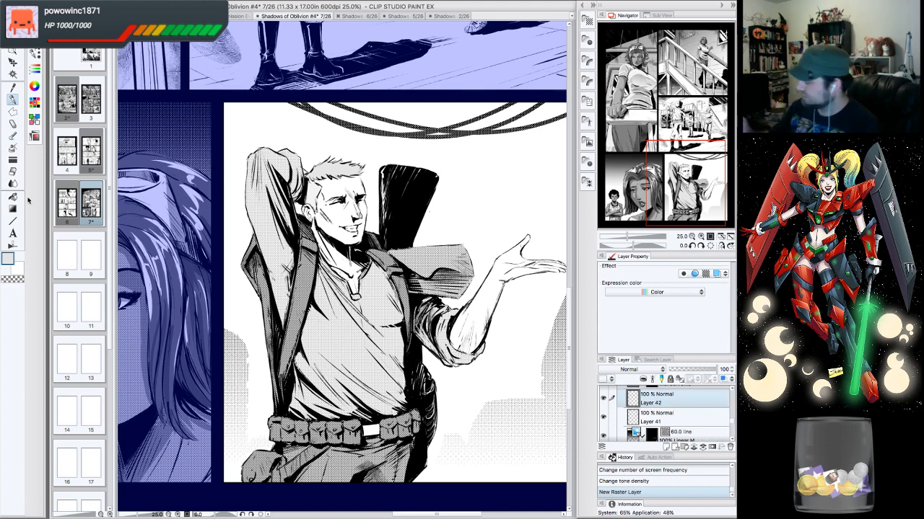
{"action": "left_click", "coordinate": [9, 261]}
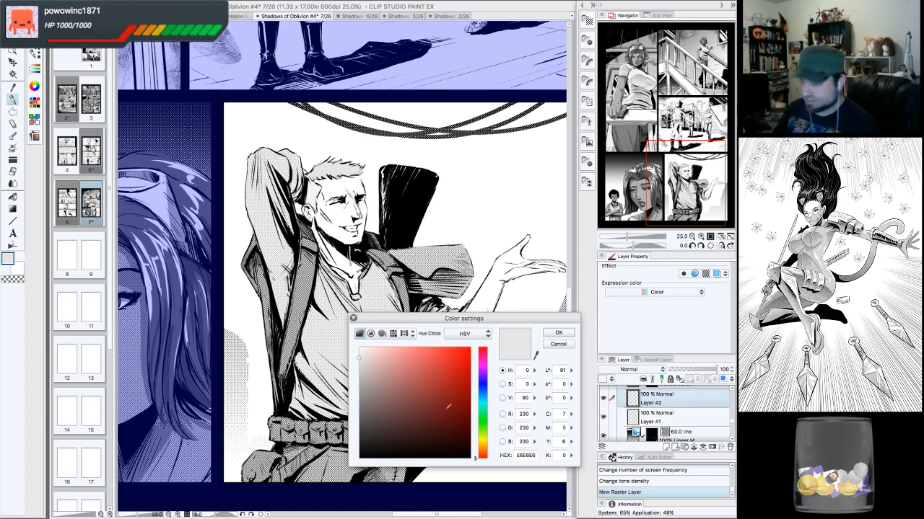
{"action": "left_click", "coordinate": [471, 458]}
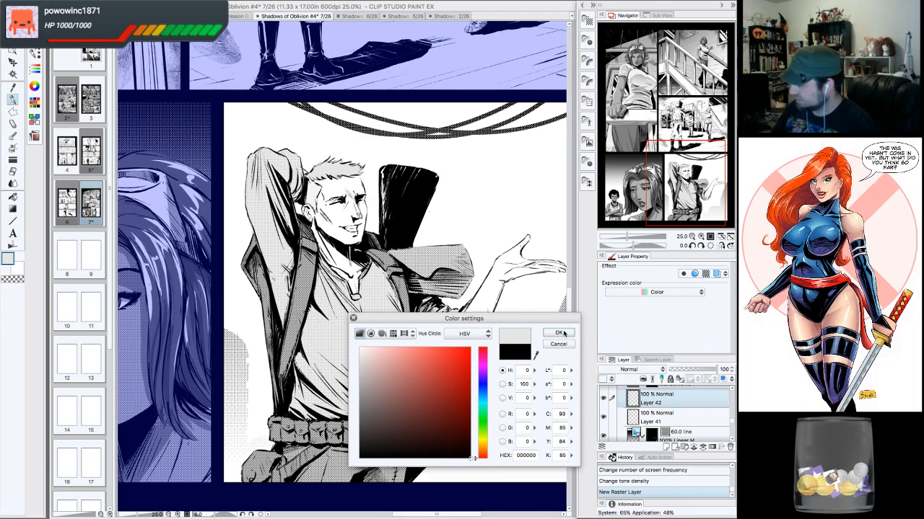
{"action": "left_click", "coordinate": [560, 333]}
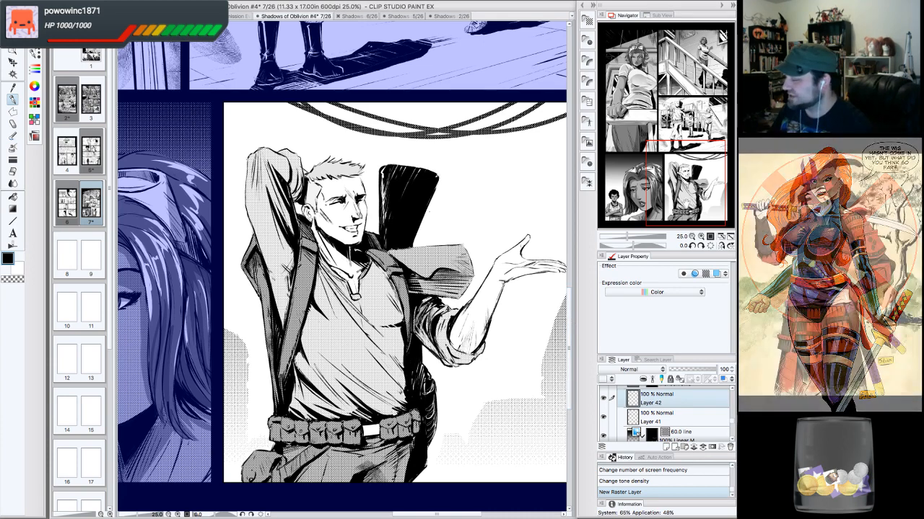
- Lower the new Layer 42's opacity to 30%
{"action": "left_click_drag", "start_coordinate": [686, 203], "coordinate": [677, 202]}
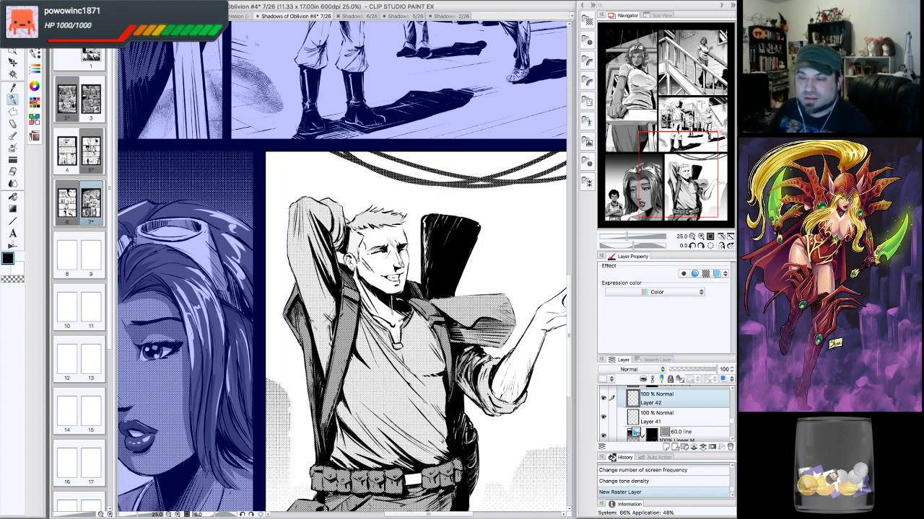
{"action": "left_click_drag", "start_coordinate": [673, 182], "coordinate": [680, 177]}
{"action": "left_click", "coordinate": [692, 236]}
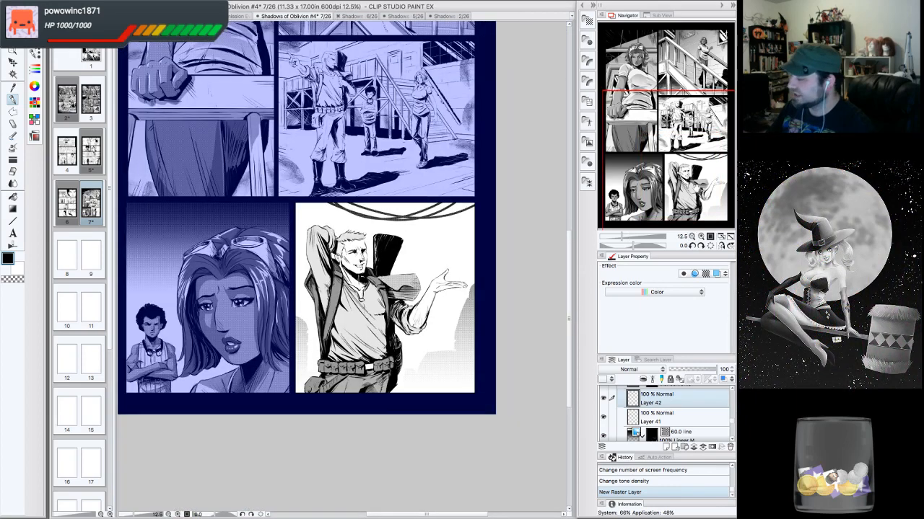
{"action": "left_click", "coordinate": [675, 168]}
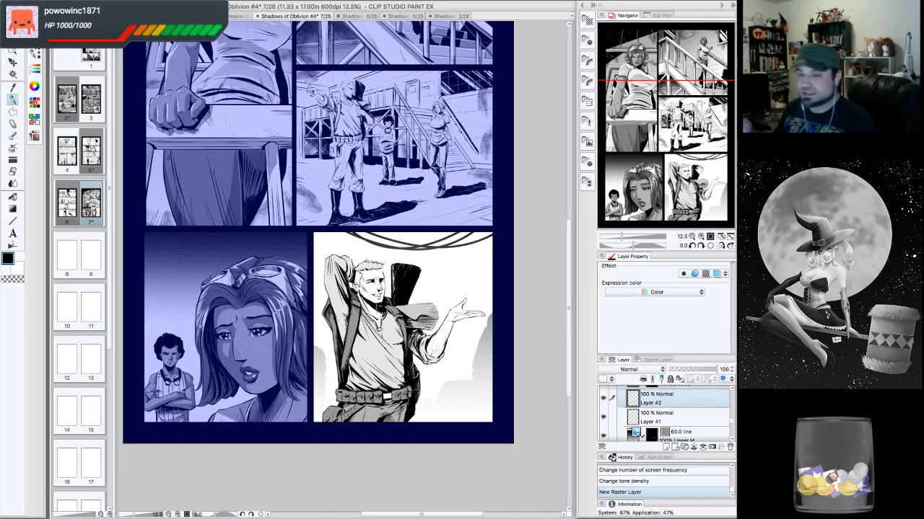
{"action": "left_click", "coordinate": [702, 237]}
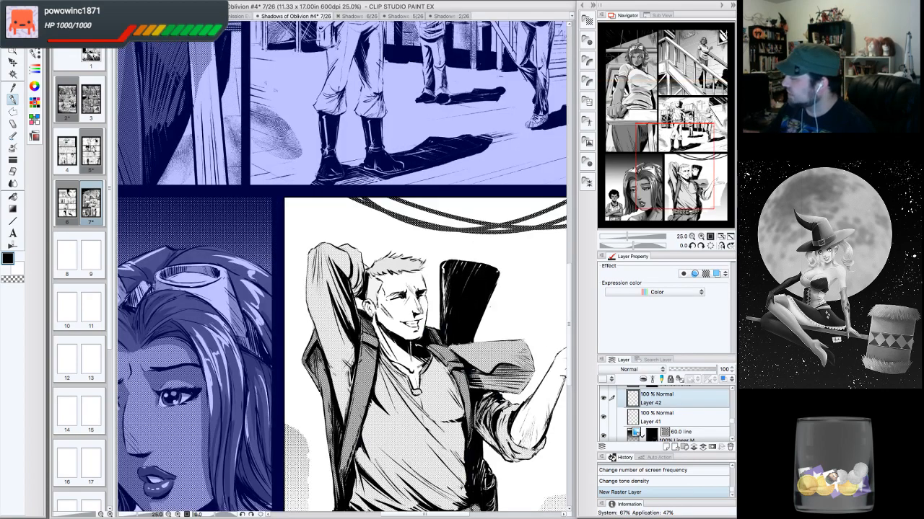
{"action": "left_click_drag", "start_coordinate": [677, 168], "coordinate": [692, 192]}
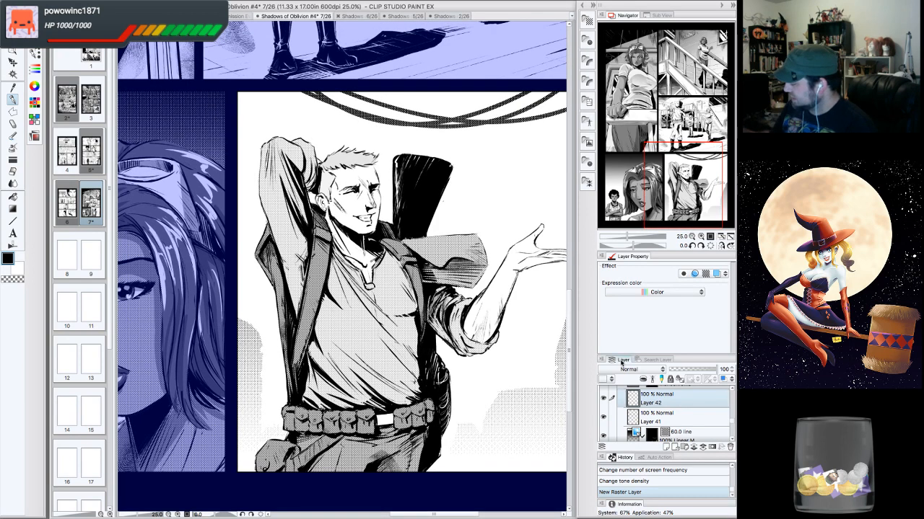
{"action": "left_click_drag", "start_coordinate": [708, 370], "coordinate": [686, 369]}
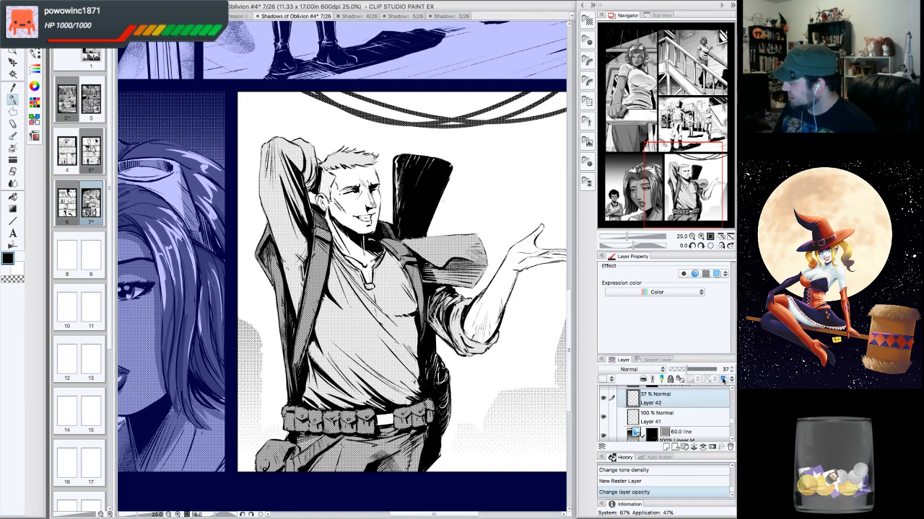
{"action": "left_click", "coordinate": [732, 372]}
{"action": "left_click", "coordinate": [732, 371]}
{"action": "left_click", "coordinate": [731, 371]}
{"action": "left_click", "coordinate": [732, 371]}
{"action": "left_click", "coordinate": [732, 372]}
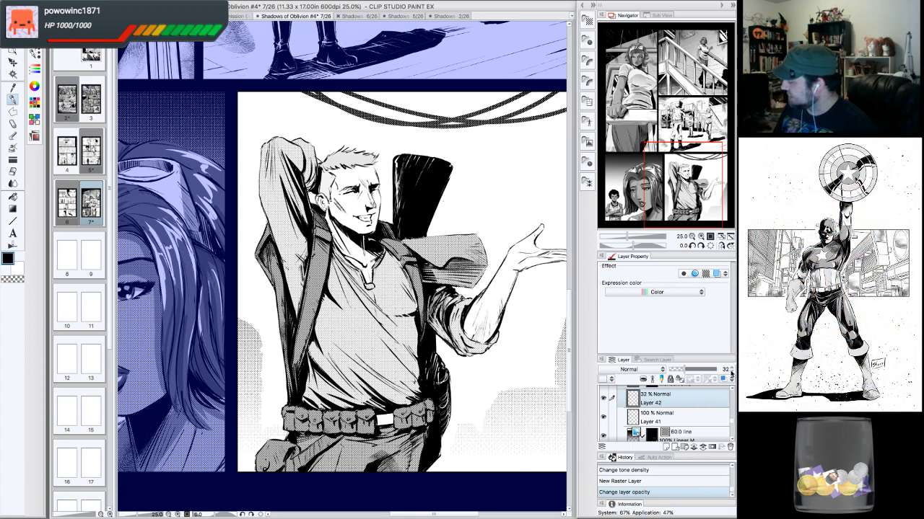
{"action": "left_click", "coordinate": [731, 372]}
{"action": "left_click", "coordinate": [731, 371]}
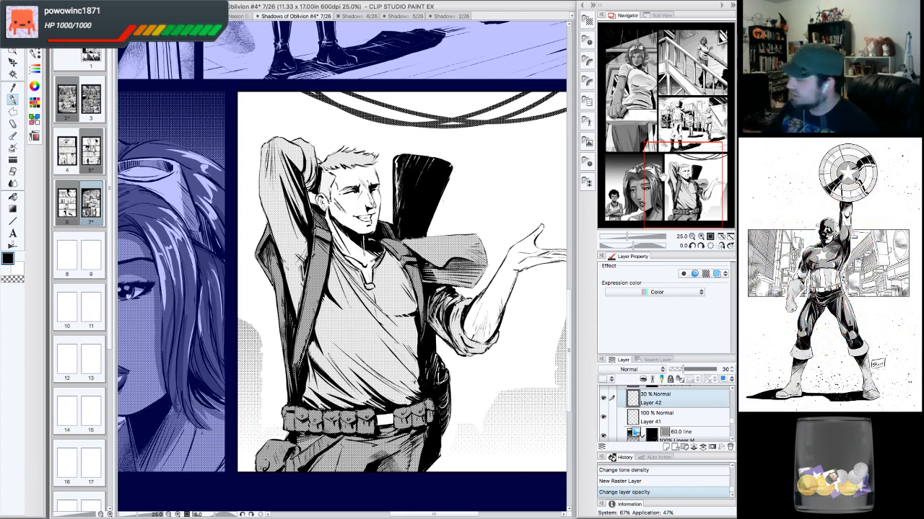
- Draw G-pen strokes across the man's forehead, eyes and cheek on the new layer
{"action": "left_click_drag", "start_coordinate": [664, 179], "coordinate": [664, 178]}
{"action": "left_click", "coordinate": [701, 236]}
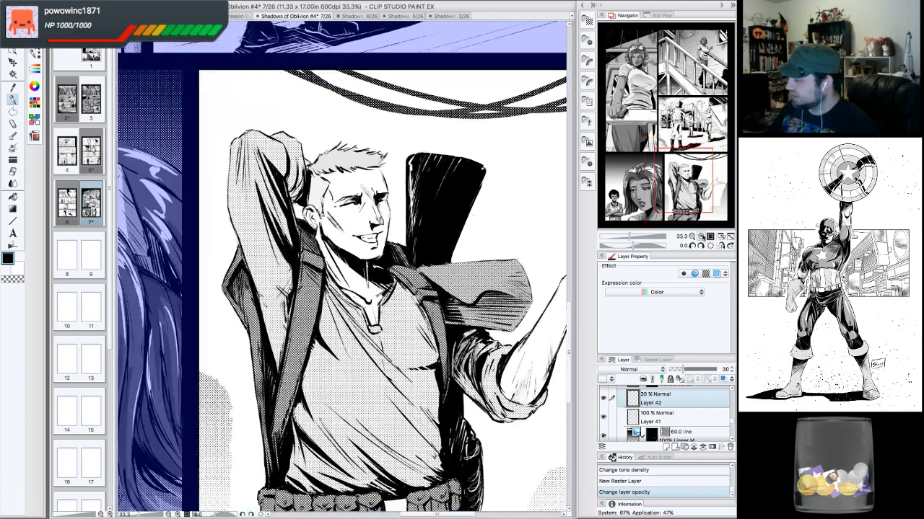
{"action": "left_click", "coordinate": [701, 236]}
{"action": "left_click_drag", "start_coordinate": [684, 180], "coordinate": [684, 176]}
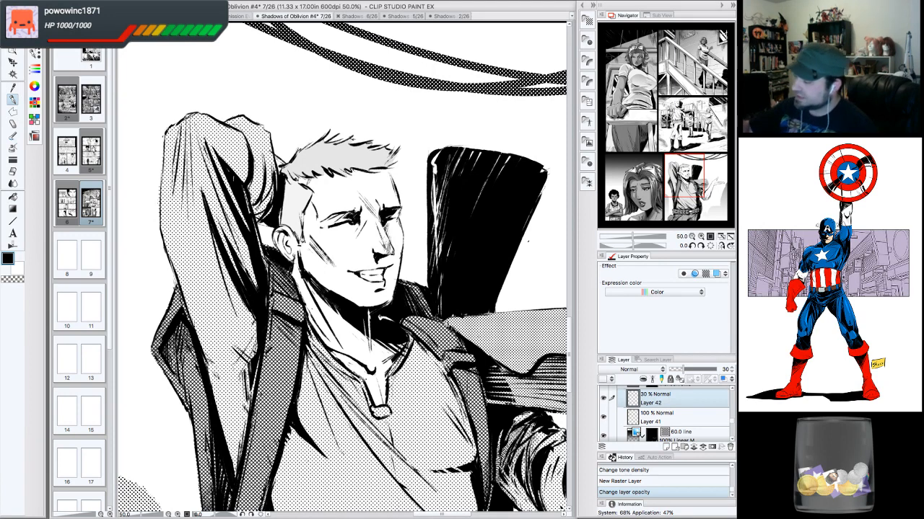
{"action": "left_click_drag", "start_coordinate": [287, 172], "coordinate": [394, 169]}
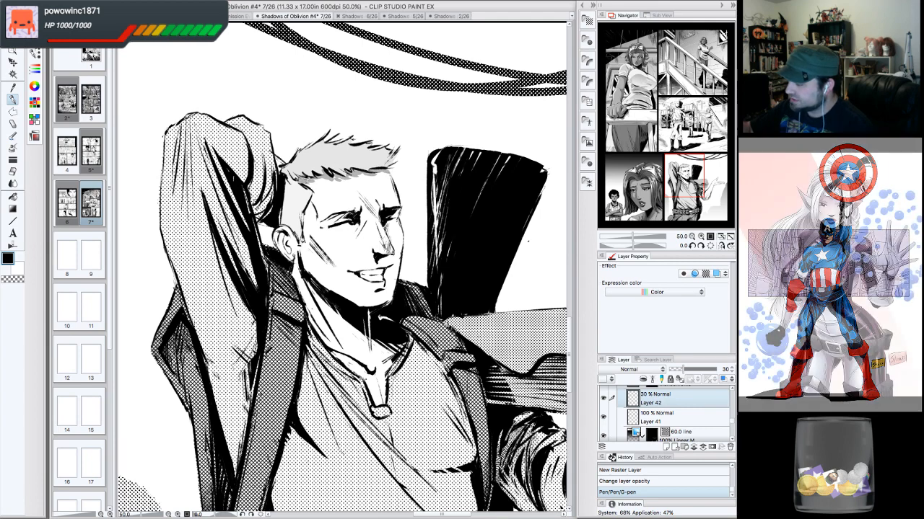
{"action": "mouse_move", "coordinate": [331, 219]}
{"action": "left_mouse_down"}
{"action": "mouse_move", "coordinate": [324, 225]}
{"action": "mouse_move", "coordinate": [399, 214]}
{"action": "left_mouse_up"}
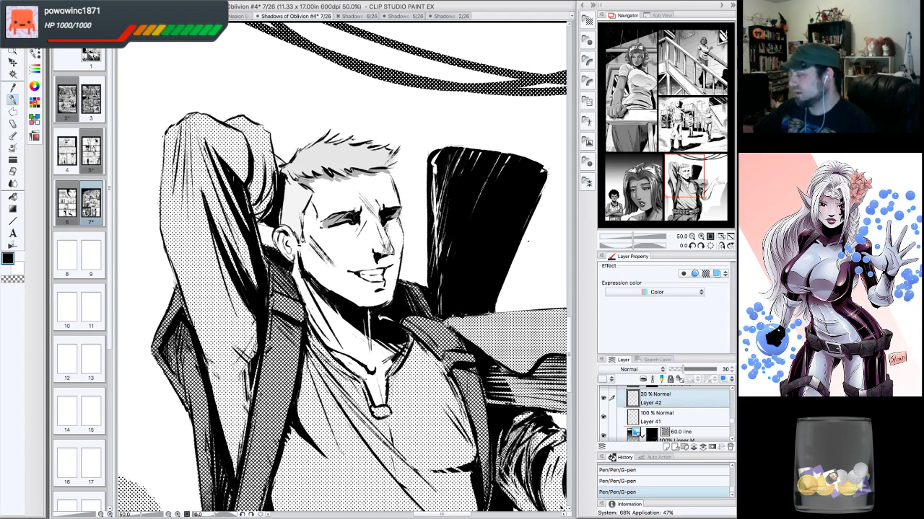
{"action": "mouse_move", "coordinate": [382, 261]}
{"action": "left_mouse_down"}
{"action": "mouse_move", "coordinate": [398, 260]}
{"action": "mouse_move", "coordinate": [394, 253]}
{"action": "left_mouse_up"}
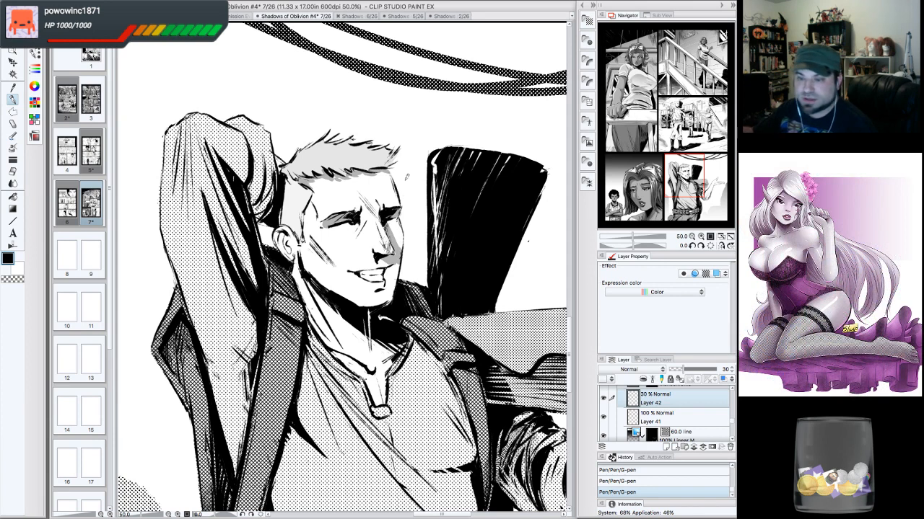
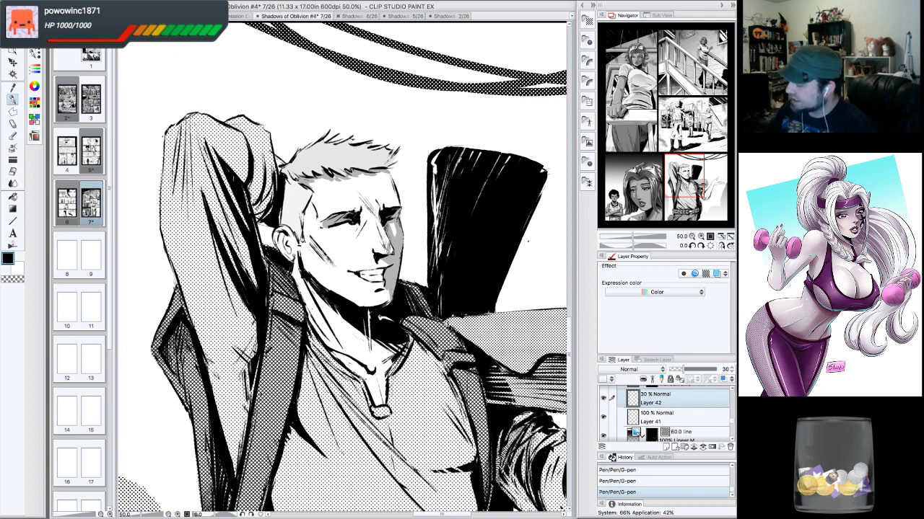
- Erase parts of the grey strokes on the man's forehead on Layer 42
{"action": "key", "text": "e"}
{"action": "left_click_drag", "start_coordinate": [381, 283], "coordinate": [388, 302]}
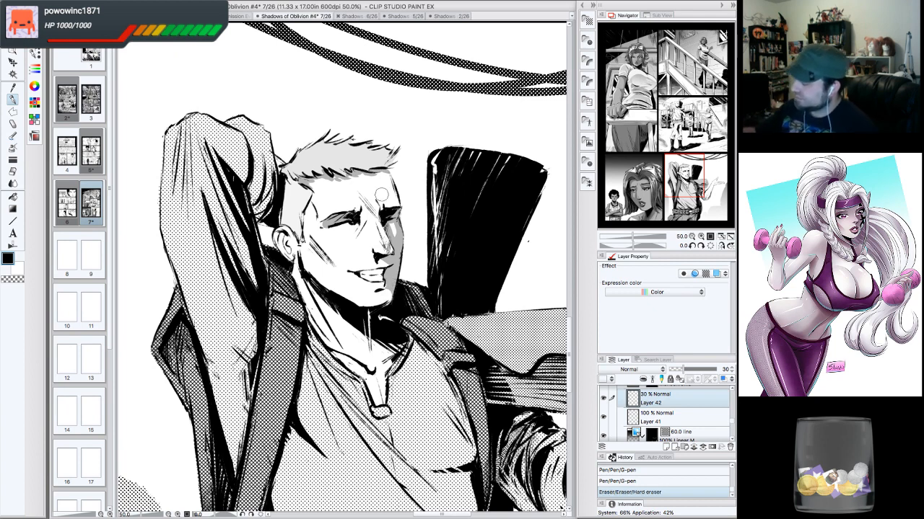
{"action": "left_click_drag", "start_coordinate": [390, 218], "coordinate": [399, 226]}
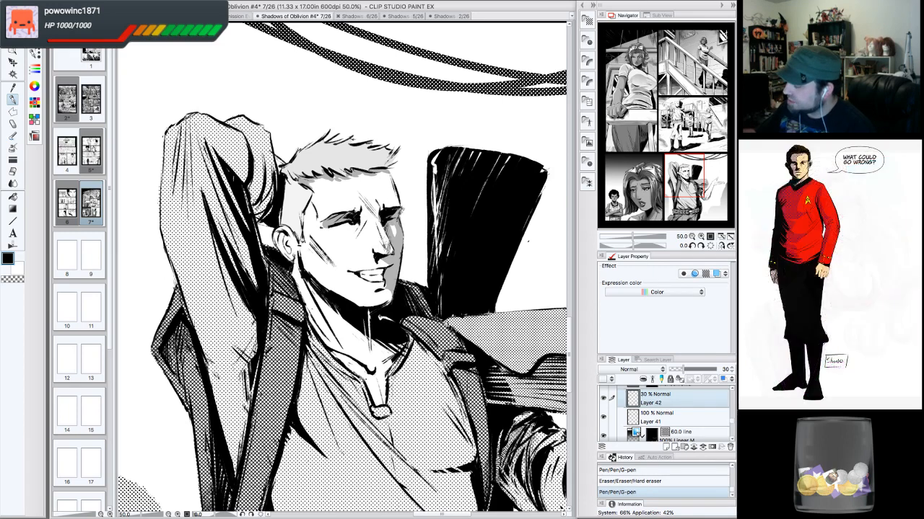
- Paint grey shading across the man's forehead, temple, cheek and jaw with the G-pen in black on Layer 42
{"action": "left_click", "coordinate": [12, 280]}
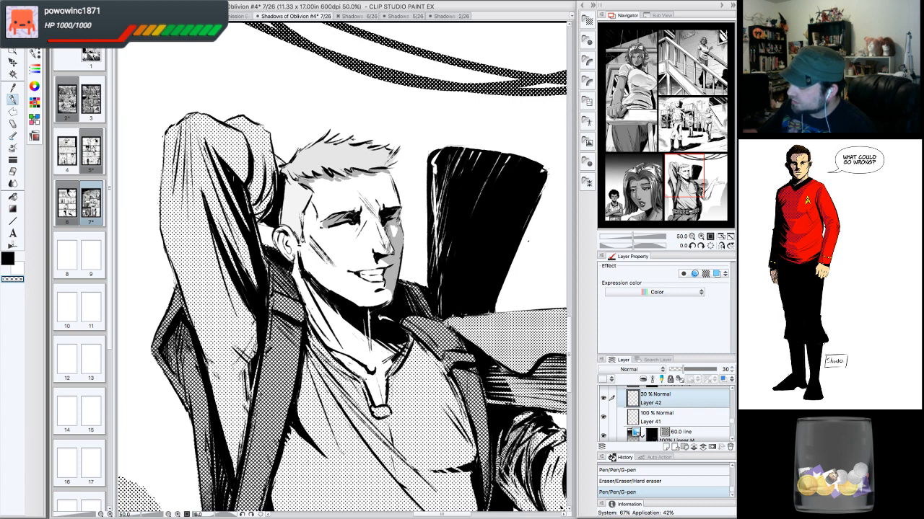
{"action": "left_click_drag", "start_coordinate": [396, 221], "coordinate": [401, 227]}
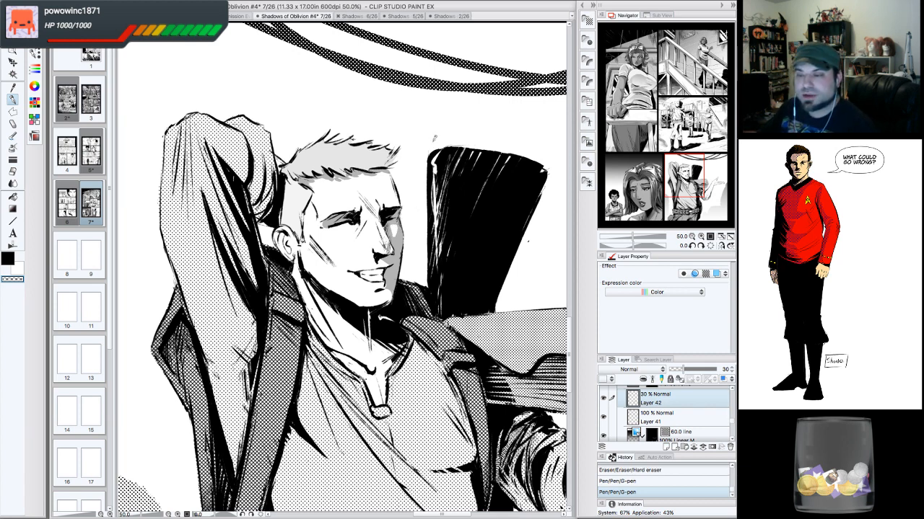
{"action": "left_click", "coordinate": [8, 259]}
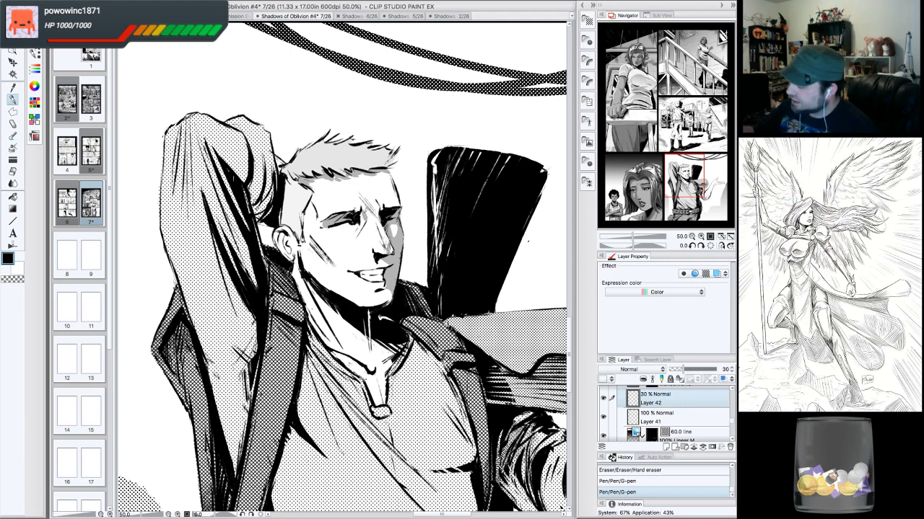
{"action": "left_click_drag", "start_coordinate": [362, 222], "coordinate": [358, 240]}
{"action": "left_click_drag", "start_coordinate": [388, 187], "coordinate": [391, 193]}
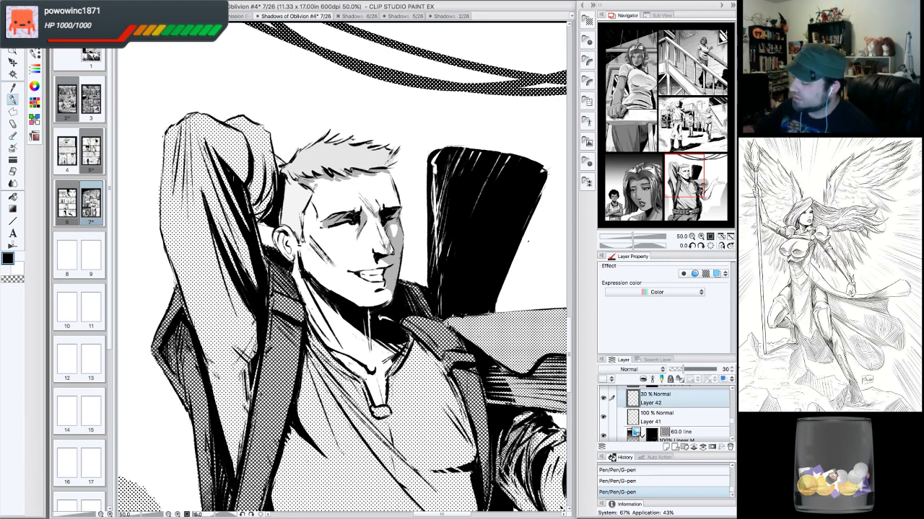
{"action": "left_click_drag", "start_coordinate": [314, 188], "coordinate": [301, 240]}
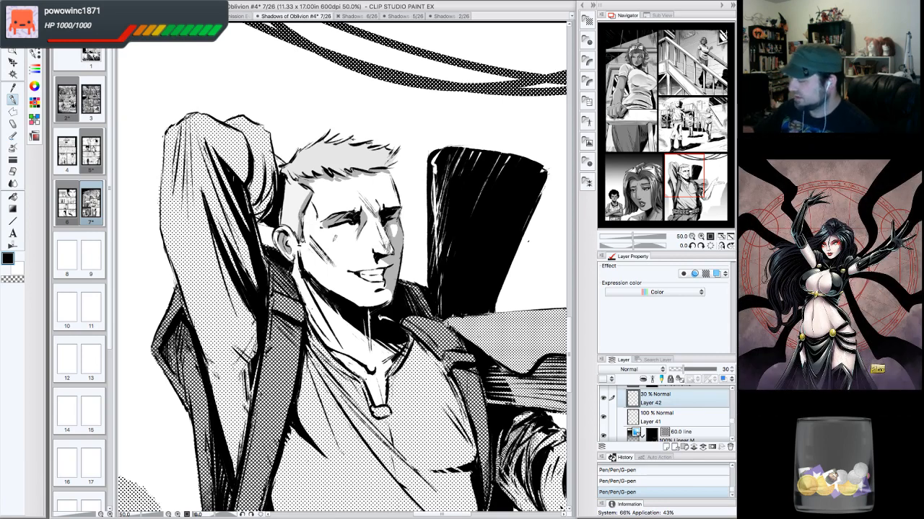
{"action": "mouse_move", "coordinate": [272, 183]}
{"action": "left_mouse_down"}
{"action": "mouse_move", "coordinate": [256, 218]}
{"action": "mouse_move", "coordinate": [262, 169]}
{"action": "left_mouse_up"}
{"action": "left_click_drag", "start_coordinate": [257, 205], "coordinate": [251, 169]}
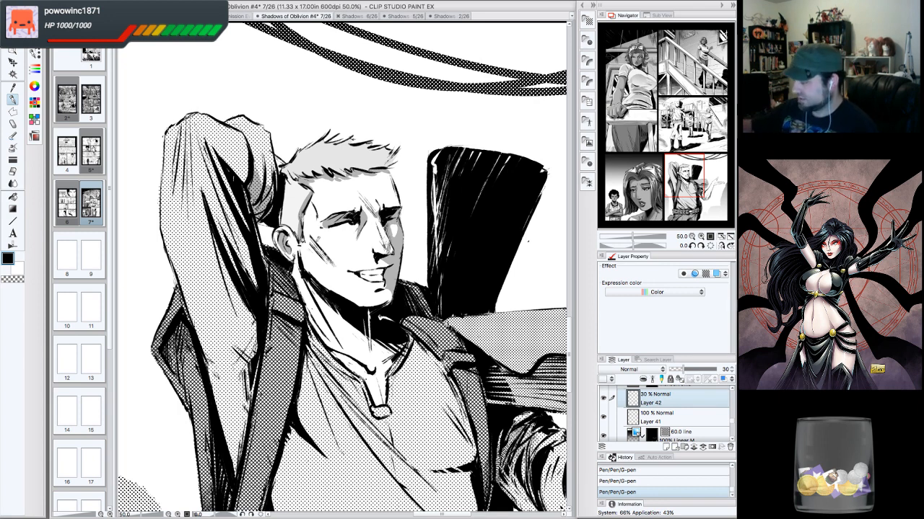
{"action": "left_click_drag", "start_coordinate": [310, 239], "coordinate": [339, 274]}
{"action": "mouse_move", "coordinate": [317, 235]}
{"action": "left_mouse_down"}
{"action": "mouse_move", "coordinate": [303, 265]}
{"action": "mouse_move", "coordinate": [342, 293]}
{"action": "mouse_move", "coordinate": [347, 260]}
{"action": "left_mouse_up"}
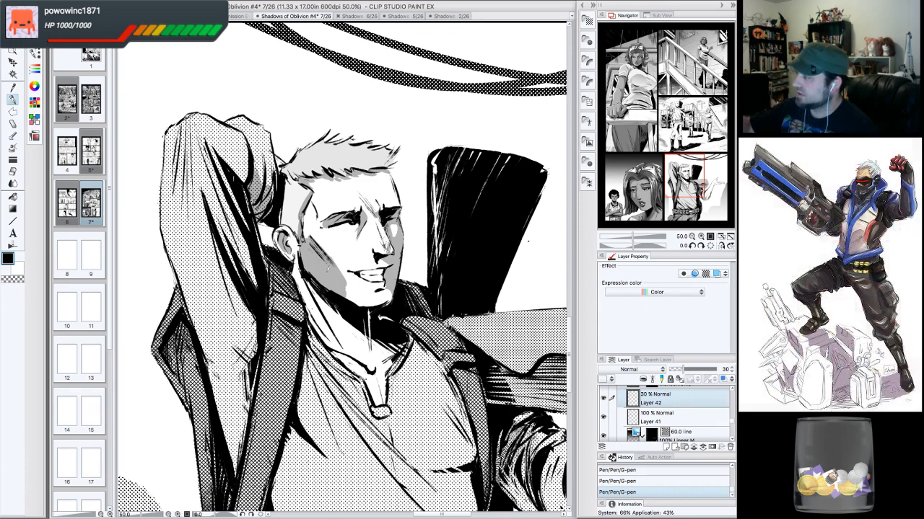
- Touch up the cheek shading and shade the rifle stock behind the man's head in grey
{"action": "left_click", "coordinate": [408, 16]}
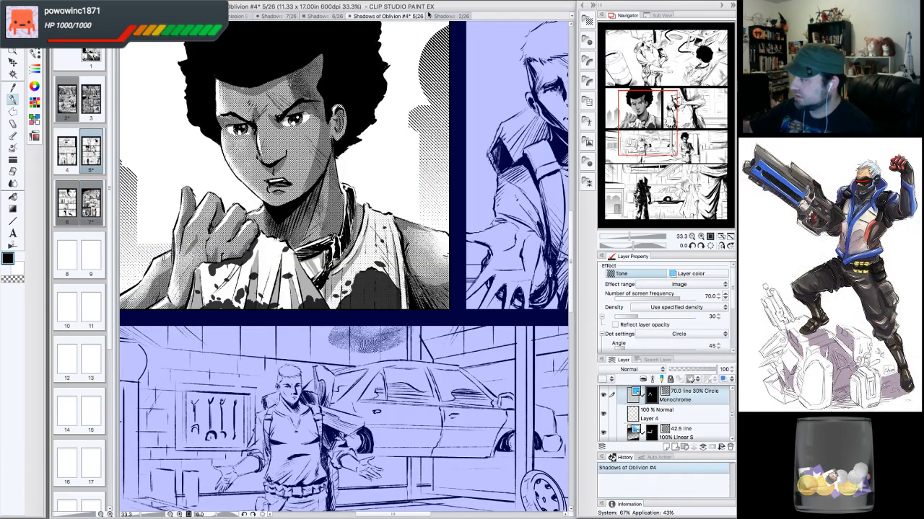
{"action": "left_click", "coordinate": [286, 16]}
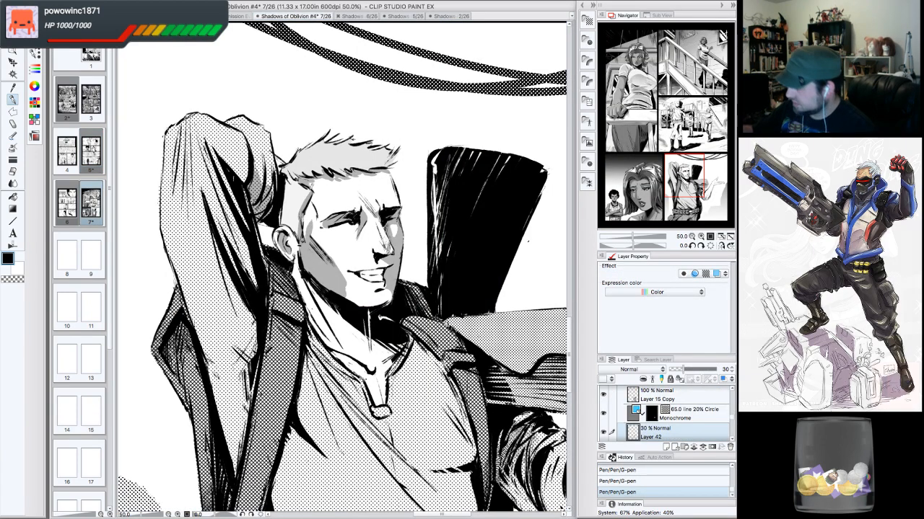
{"action": "mouse_move", "coordinate": [341, 277]}
{"action": "left_mouse_down"}
{"action": "mouse_move", "coordinate": [312, 235]}
{"action": "mouse_move", "coordinate": [304, 253]}
{"action": "mouse_move", "coordinate": [346, 297]}
{"action": "left_mouse_up"}
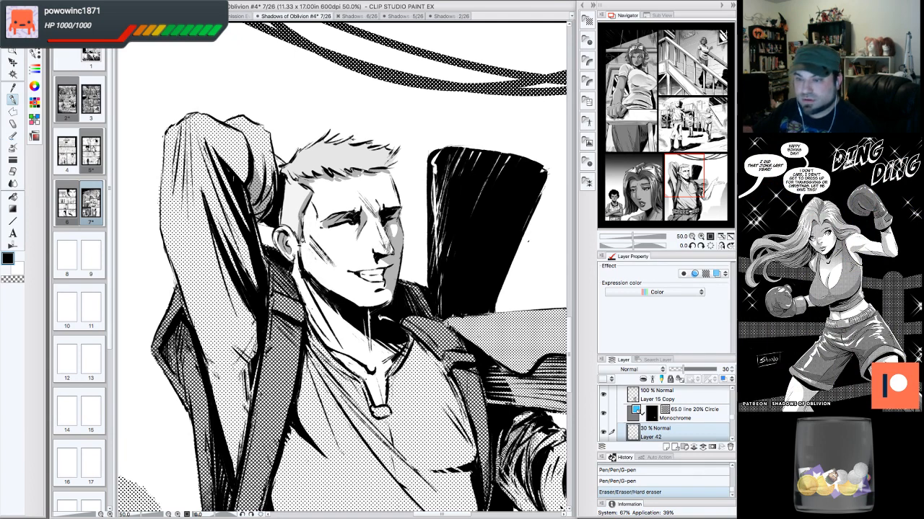
{"action": "mouse_move", "coordinate": [303, 267]}
{"action": "left_mouse_down"}
{"action": "mouse_move", "coordinate": [335, 313]}
{"action": "mouse_move", "coordinate": [388, 358]}
{"action": "mouse_move", "coordinate": [373, 314]}
{"action": "left_mouse_up"}
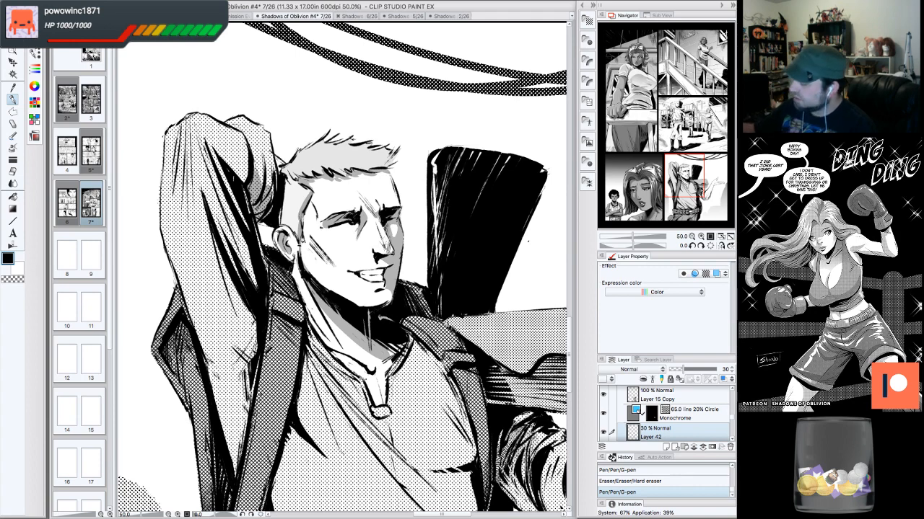
{"action": "mouse_move", "coordinate": [414, 301]}
{"action": "left_mouse_down"}
{"action": "mouse_move", "coordinate": [434, 307]}
{"action": "mouse_move", "coordinate": [442, 181]}
{"action": "left_mouse_up"}
{"action": "left_click_drag", "start_coordinate": [439, 212], "coordinate": [437, 150]}
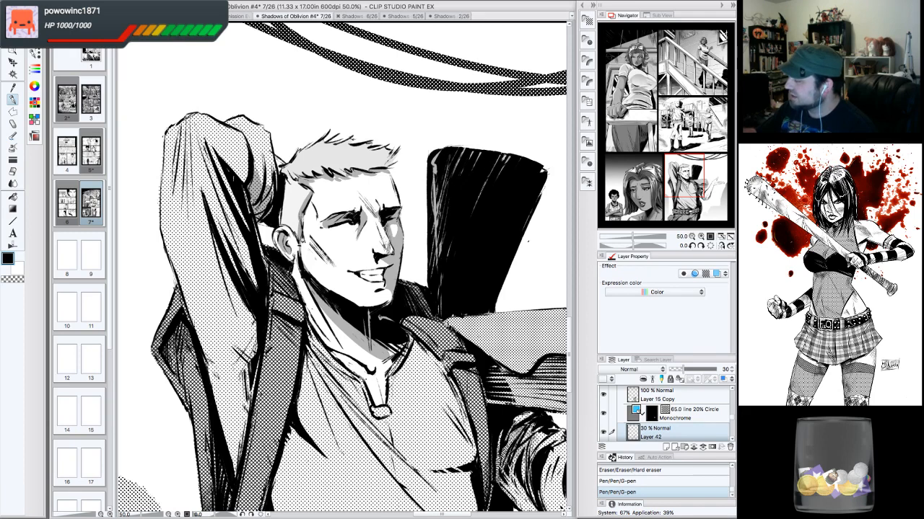
{"action": "left_click_drag", "start_coordinate": [485, 184], "coordinate": [477, 205]}
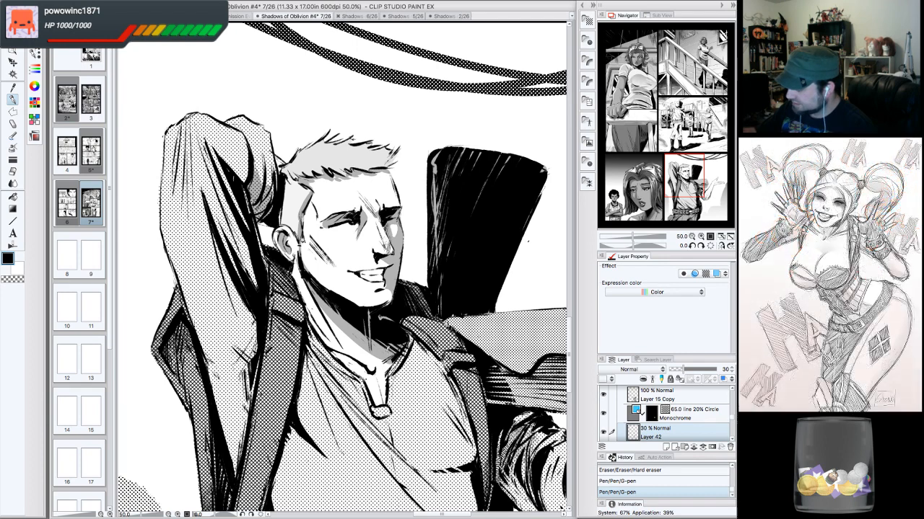
{"action": "left_click_drag", "start_coordinate": [296, 250], "coordinate": [303, 274]}
- Rework the grey shading on the man's neck and upper chest below the collar, erasing and redrawing strokes
{"action": "key", "text": "e"}
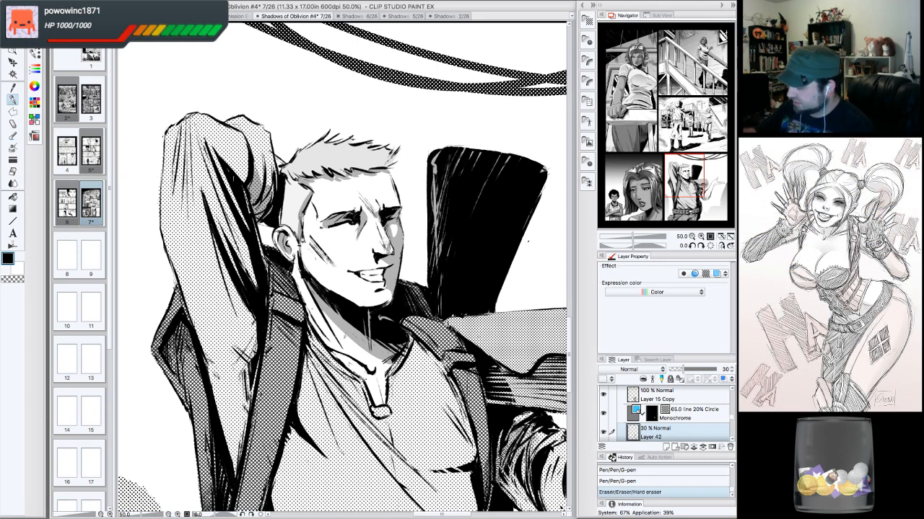
{"action": "left_click_drag", "start_coordinate": [323, 313], "coordinate": [373, 364]}
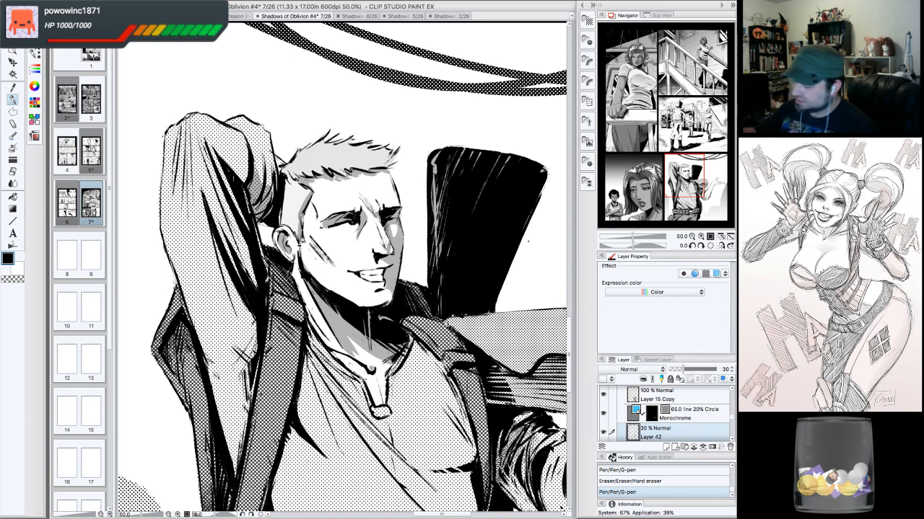
{"action": "key", "text": "c"}
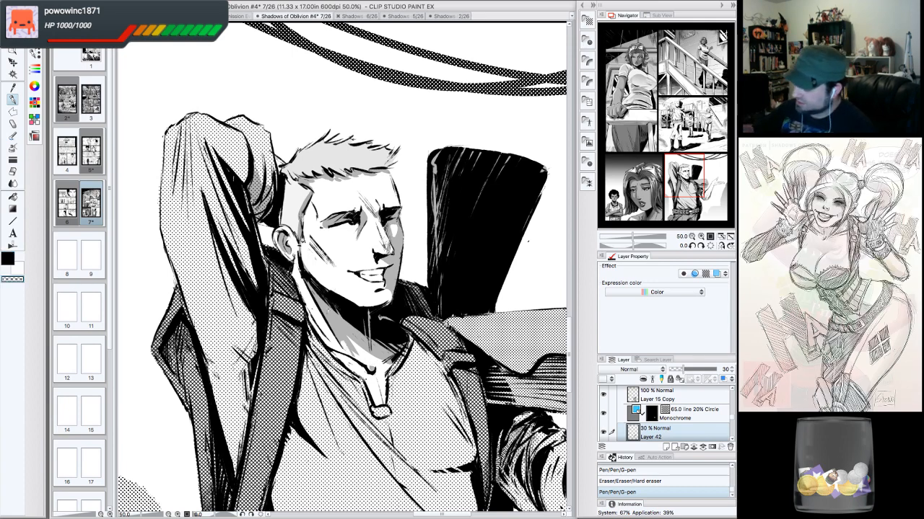
{"action": "left_click_drag", "start_coordinate": [344, 334], "coordinate": [368, 355]}
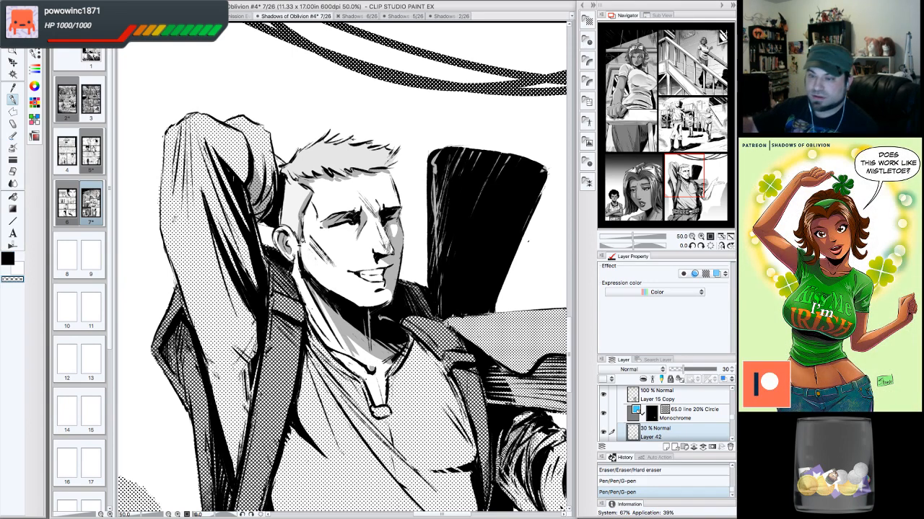
{"action": "left_click", "coordinate": [9, 260]}
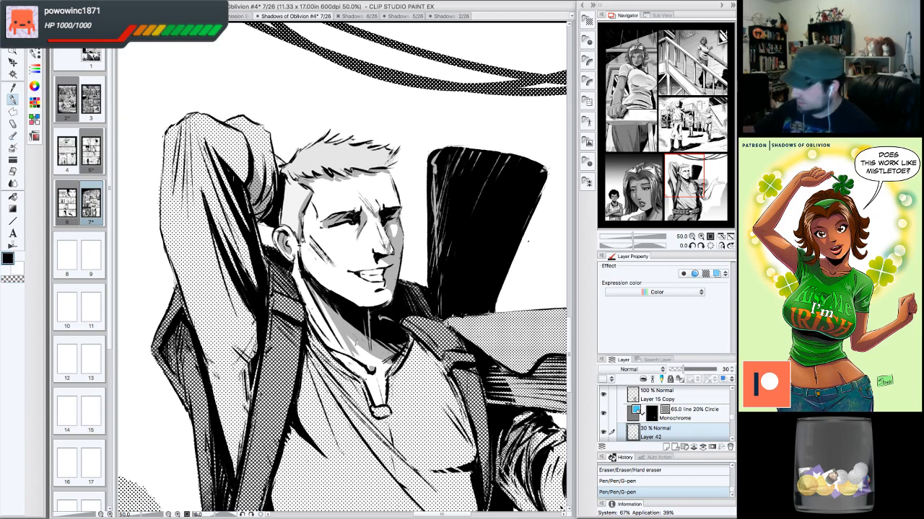
{"action": "left_click_drag", "start_coordinate": [346, 337], "coordinate": [379, 365]}
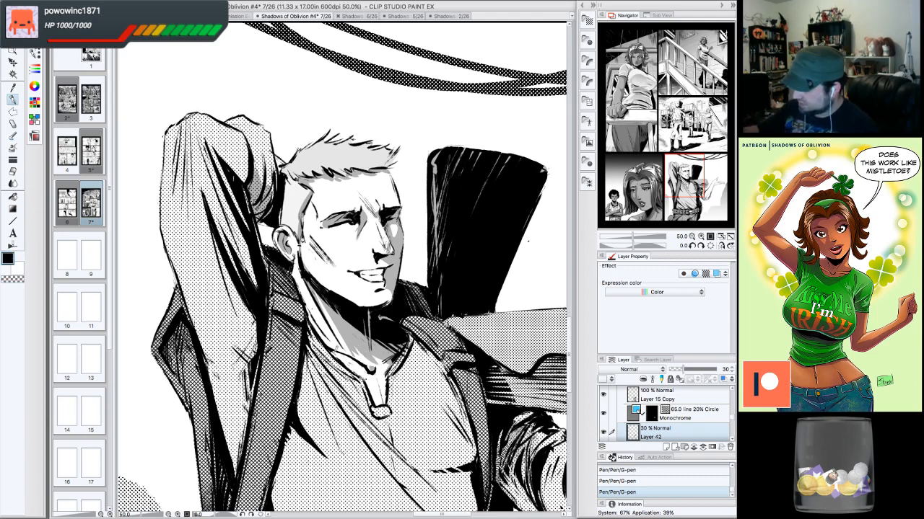
{"action": "mouse_move", "coordinate": [394, 398]}
{"action": "left_mouse_down"}
{"action": "mouse_move", "coordinate": [417, 343]}
{"action": "mouse_move", "coordinate": [476, 460]}
{"action": "left_mouse_up"}
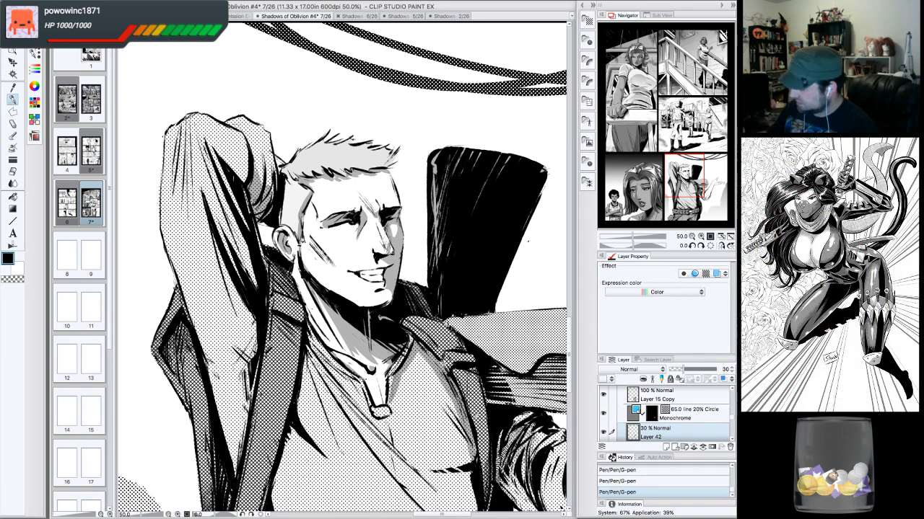
- Extend the grey shading over the man's collar and jacket lapel, erasing stray strokes
{"action": "mouse_move", "coordinate": [346, 332]}
{"action": "left_mouse_down"}
{"action": "mouse_move", "coordinate": [404, 202]}
{"action": "mouse_move", "coordinate": [394, 280]}
{"action": "left_mouse_up"}
{"action": "mouse_move", "coordinate": [366, 234]}
{"action": "left_mouse_down"}
{"action": "mouse_move", "coordinate": [406, 334]}
{"action": "mouse_move", "coordinate": [358, 329]}
{"action": "mouse_move", "coordinate": [336, 376]}
{"action": "left_mouse_up"}
{"action": "left_click_drag", "start_coordinate": [353, 328], "coordinate": [320, 425]}
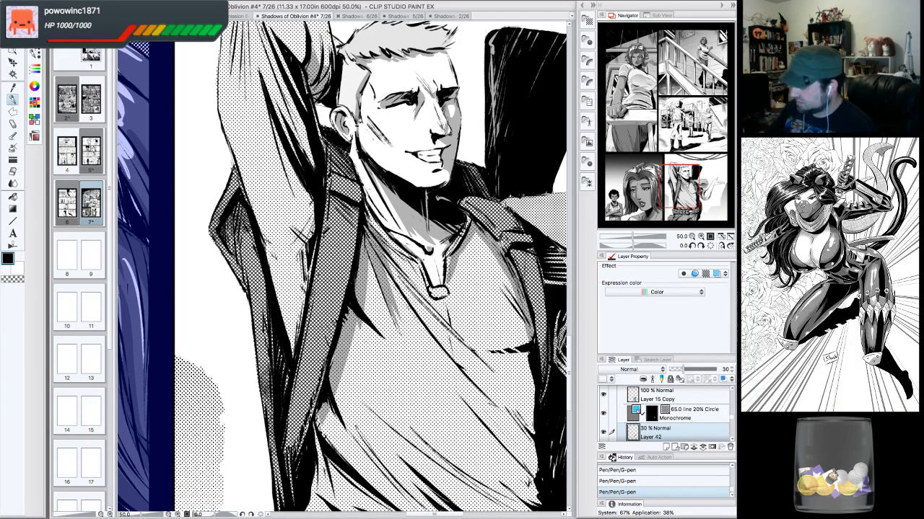
{"action": "left_click_drag", "start_coordinate": [365, 334], "coordinate": [399, 241]}
{"action": "left_click_drag", "start_coordinate": [677, 192], "coordinate": [696, 184]}
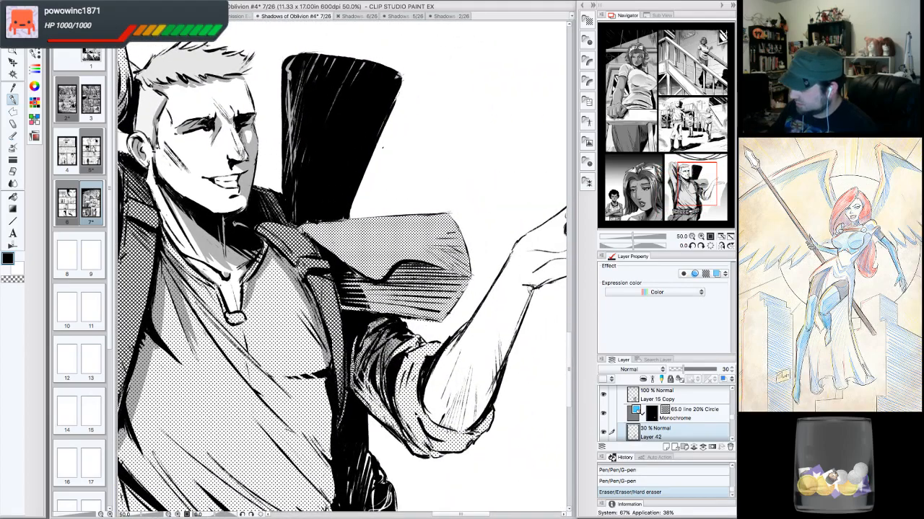
{"action": "mouse_move", "coordinate": [369, 383]}
{"action": "left_mouse_down"}
{"action": "mouse_move", "coordinate": [408, 442]}
{"action": "mouse_move", "coordinate": [434, 448]}
{"action": "left_mouse_up"}
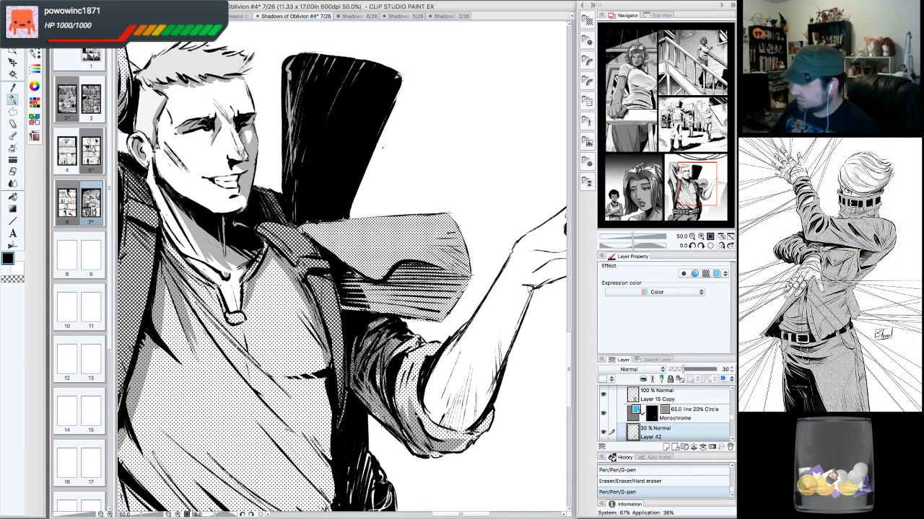
- Shade the man's raised arm, jacket and shirt front in grey with long G-pen strokes
{"action": "left_click", "coordinate": [696, 185]}
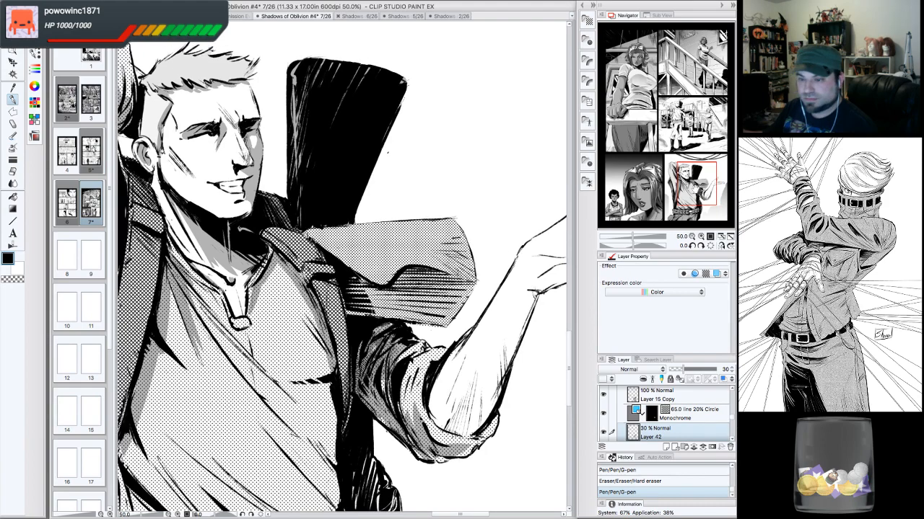
{"action": "left_click_drag", "start_coordinate": [698, 191], "coordinate": [683, 180]}
{"action": "left_click", "coordinate": [691, 237]}
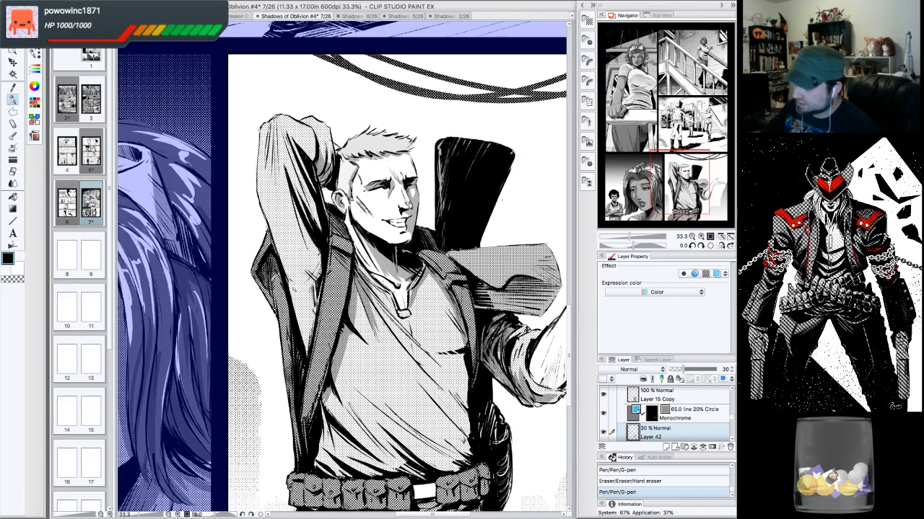
{"action": "left_click_drag", "start_coordinate": [274, 262], "coordinate": [280, 296]}
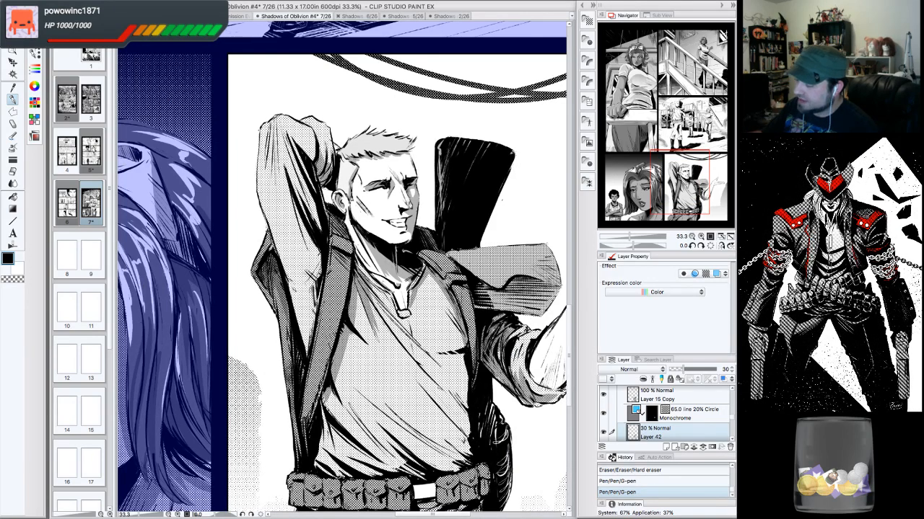
{"action": "mouse_move", "coordinate": [285, 314]}
{"action": "left_mouse_down"}
{"action": "mouse_move", "coordinate": [303, 427]}
{"action": "mouse_move", "coordinate": [318, 365]}
{"action": "left_mouse_up"}
{"action": "left_click_drag", "start_coordinate": [319, 397], "coordinate": [336, 323]}
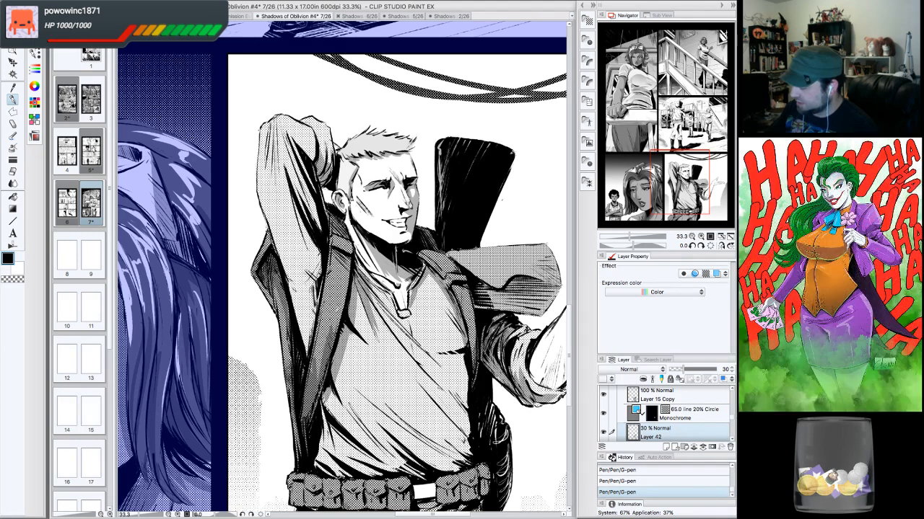
{"action": "left_click_drag", "start_coordinate": [318, 383], "coordinate": [353, 242]}
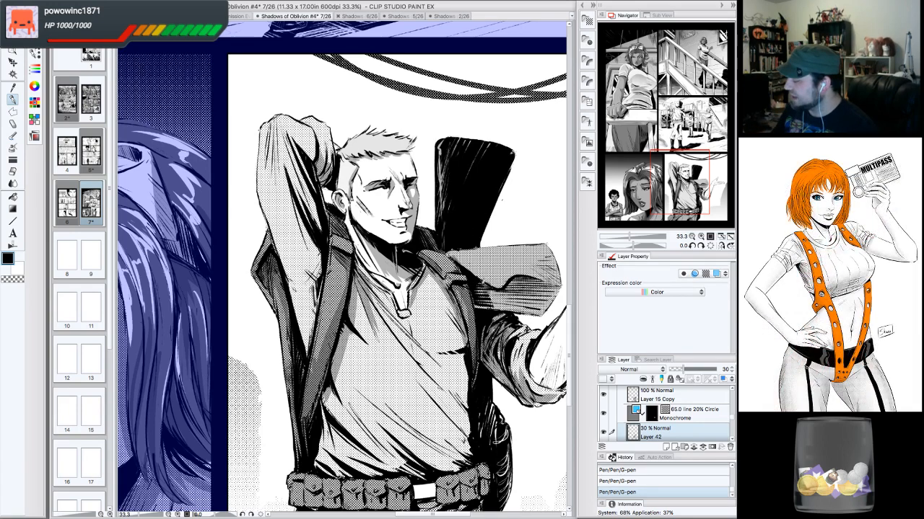
- Shade the rifle barrel across his shoulder in grey, erase a stray mark, and add a stroke near the hair
{"action": "mouse_move", "coordinate": [484, 307]}
{"action": "left_mouse_down"}
{"action": "mouse_move", "coordinate": [522, 280]}
{"action": "mouse_move", "coordinate": [559, 285]}
{"action": "left_mouse_up"}
{"action": "left_click_drag", "start_coordinate": [531, 308], "coordinate": [553, 285]}
{"action": "mouse_move", "coordinate": [489, 309]}
{"action": "left_mouse_down"}
{"action": "mouse_move", "coordinate": [536, 297]}
{"action": "mouse_move", "coordinate": [541, 306]}
{"action": "mouse_move", "coordinate": [557, 293]}
{"action": "left_mouse_up"}
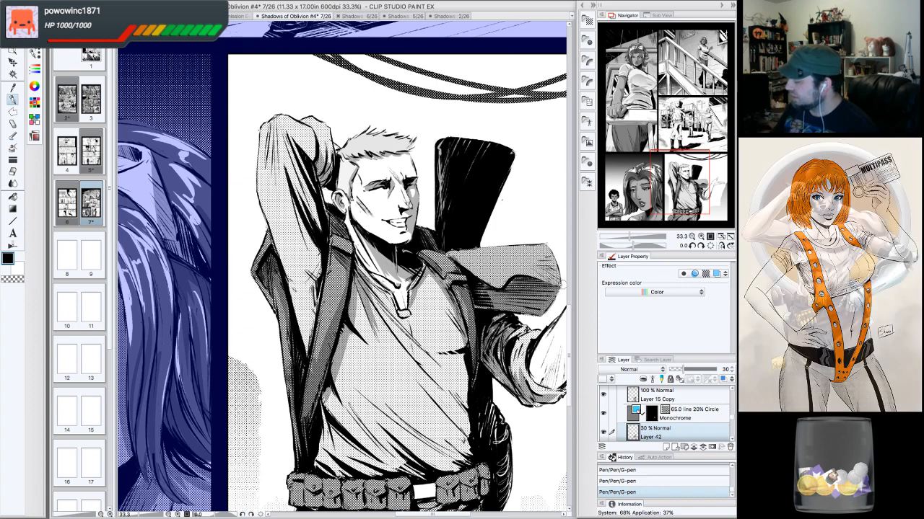
{"action": "left_click_drag", "start_coordinate": [556, 306], "coordinate": [552, 310]}
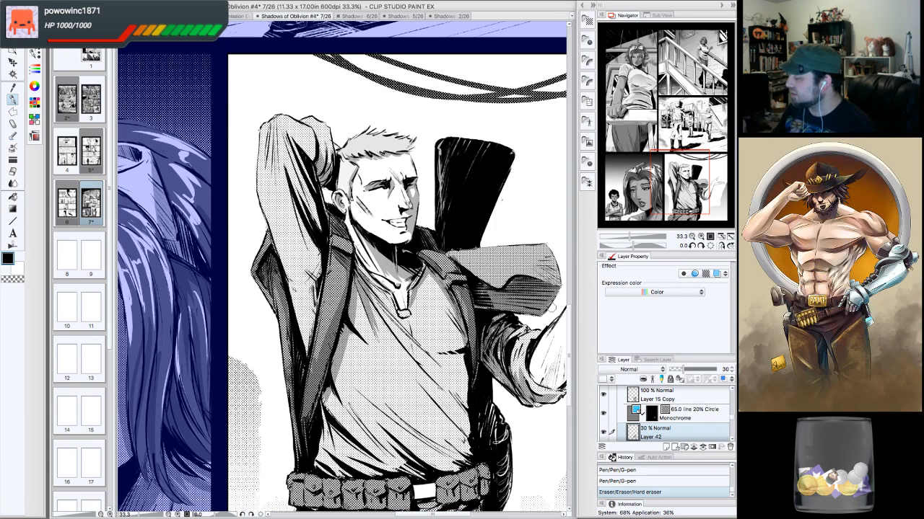
{"action": "left_click_drag", "start_coordinate": [519, 278], "coordinate": [511, 283]}
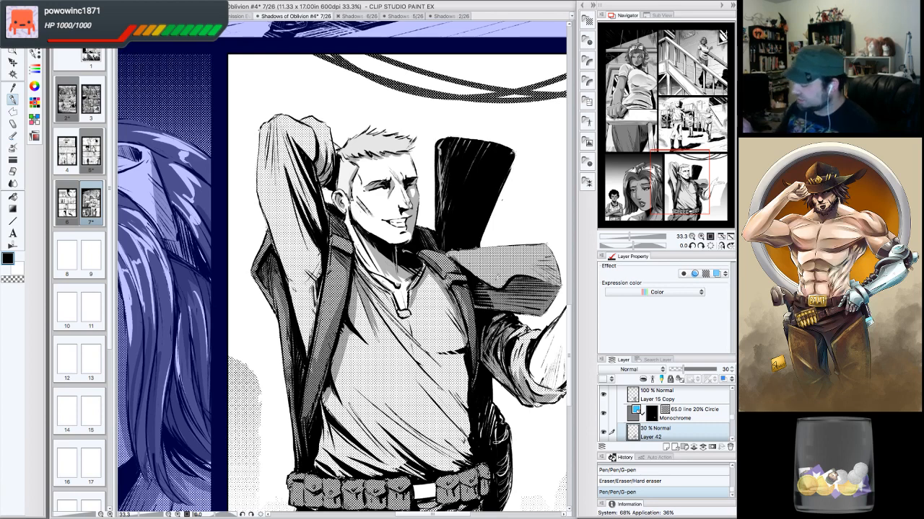
{"action": "left_click", "coordinate": [679, 177]}
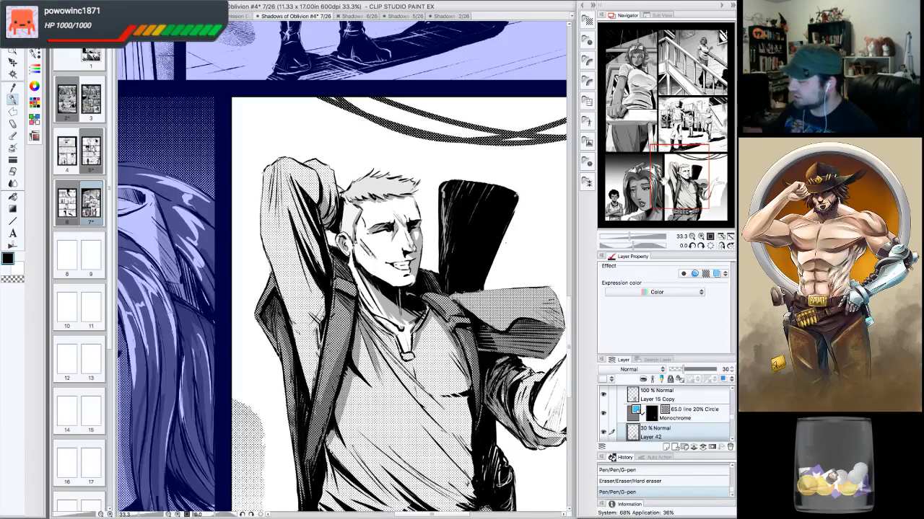
{"action": "left_click_drag", "start_coordinate": [414, 186], "coordinate": [419, 179]}
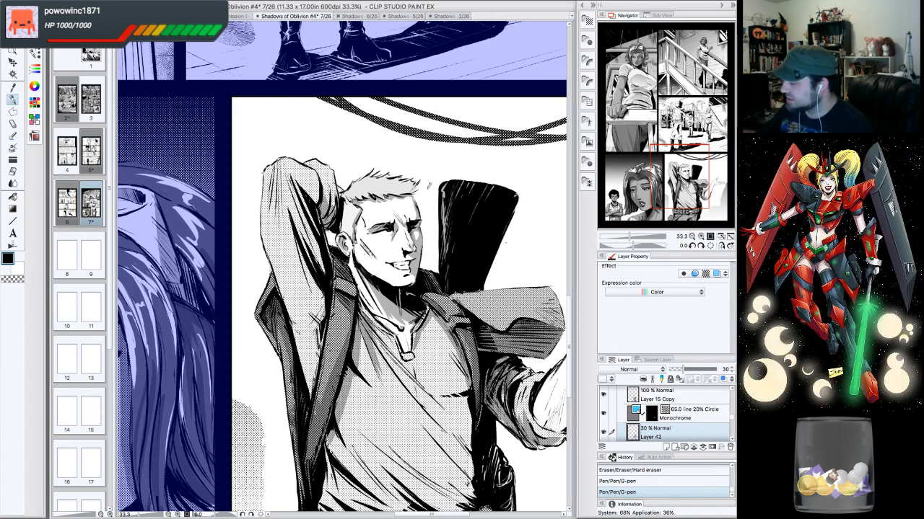
- Shade the man's raised upper arm and the jacket along his side in grey with long G-pen strokes
{"action": "mouse_move", "coordinate": [359, 211]}
{"action": "left_mouse_down"}
{"action": "mouse_move", "coordinate": [355, 230]}
{"action": "mouse_move", "coordinate": [370, 210]}
{"action": "left_mouse_up"}
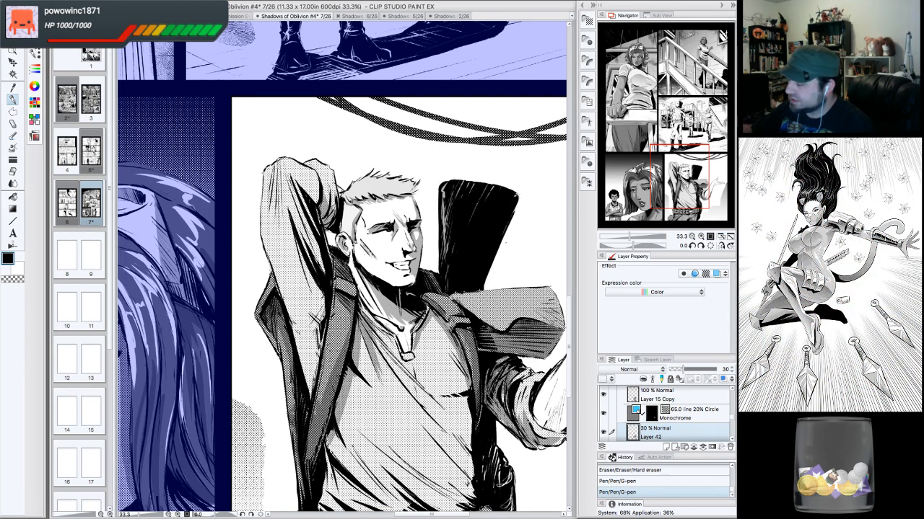
{"action": "mouse_move", "coordinate": [332, 183]}
{"action": "left_mouse_down"}
{"action": "mouse_move", "coordinate": [334, 209]}
{"action": "mouse_move", "coordinate": [323, 183]}
{"action": "mouse_move", "coordinate": [300, 177]}
{"action": "mouse_move", "coordinate": [307, 197]}
{"action": "mouse_move", "coordinate": [295, 184]}
{"action": "mouse_move", "coordinate": [321, 190]}
{"action": "mouse_move", "coordinate": [308, 216]}
{"action": "mouse_move", "coordinate": [327, 271]}
{"action": "left_mouse_up"}
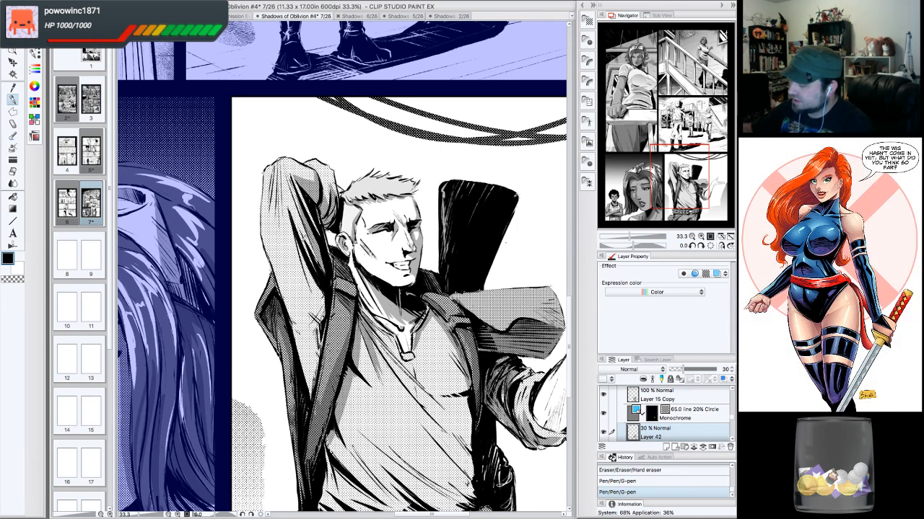
{"action": "left_click_drag", "start_coordinate": [290, 205], "coordinate": [326, 303]}
{"action": "left_click_drag", "start_coordinate": [297, 253], "coordinate": [322, 328]}
{"action": "left_click_drag", "start_coordinate": [325, 293], "coordinate": [311, 401]}
{"action": "mouse_move", "coordinate": [310, 388]}
{"action": "left_mouse_down"}
{"action": "mouse_move", "coordinate": [314, 328]}
{"action": "mouse_move", "coordinate": [290, 253]}
{"action": "left_mouse_up"}
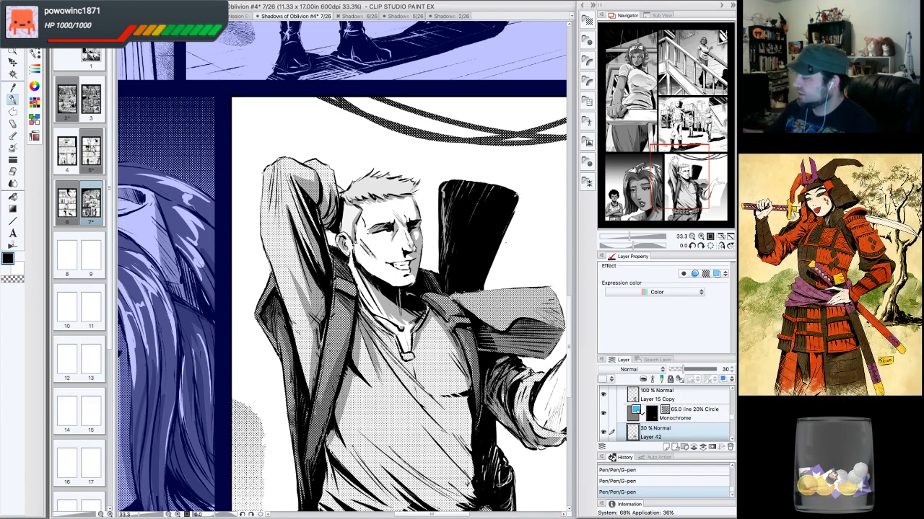
- Shade the extended forearm in grey, erasing stray strokes along its outline
{"action": "left_click_drag", "start_coordinate": [675, 161], "coordinate": [683, 172]}
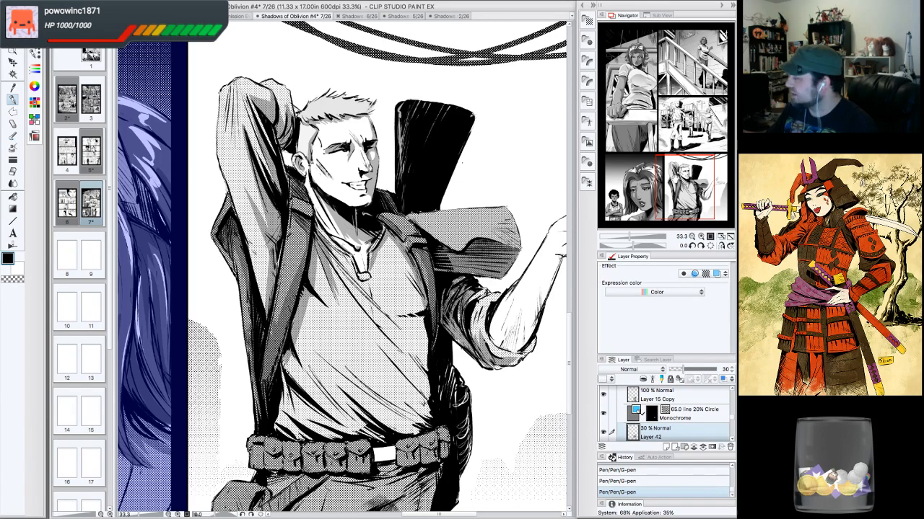
{"action": "left_click_drag", "start_coordinate": [674, 180], "coordinate": [684, 184]}
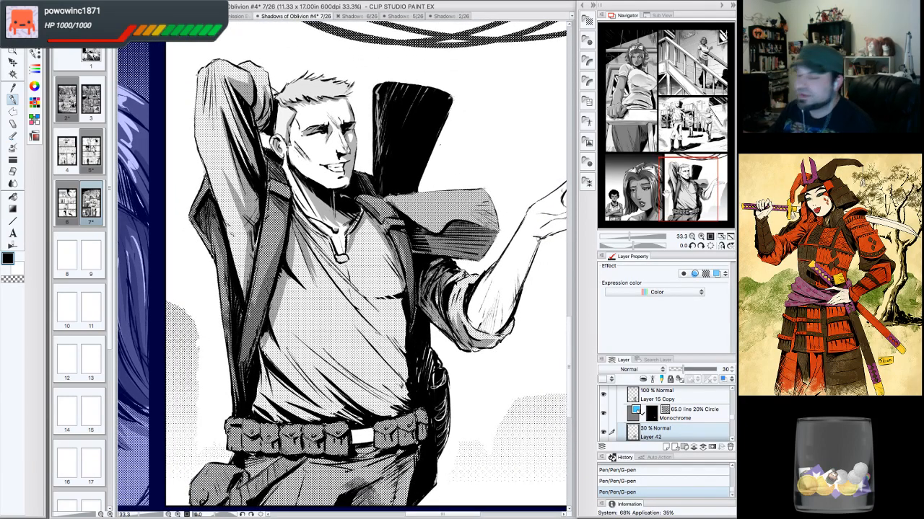
{"action": "left_click_drag", "start_coordinate": [684, 184], "coordinate": [688, 183]}
{"action": "left_click_drag", "start_coordinate": [513, 244], "coordinate": [482, 302]}
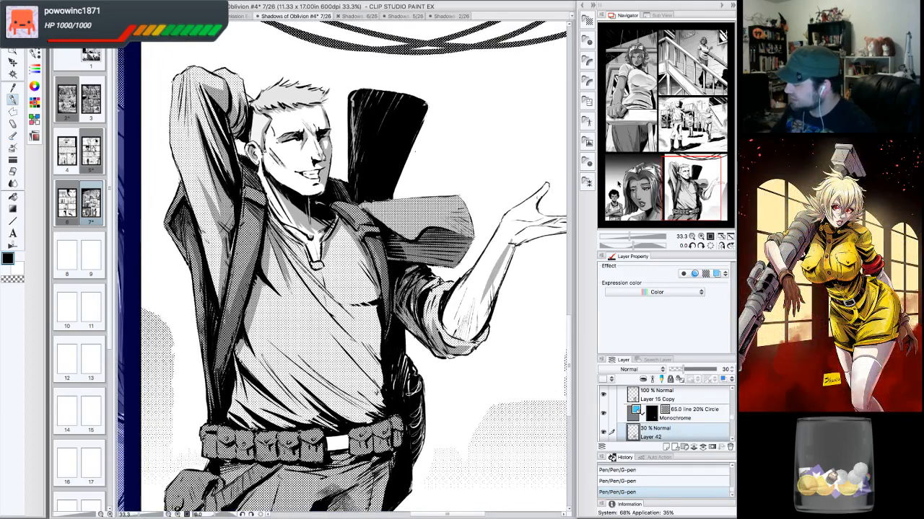
{"action": "key", "text": "e"}
{"action": "left_click_drag", "start_coordinate": [517, 234], "coordinate": [509, 235]}
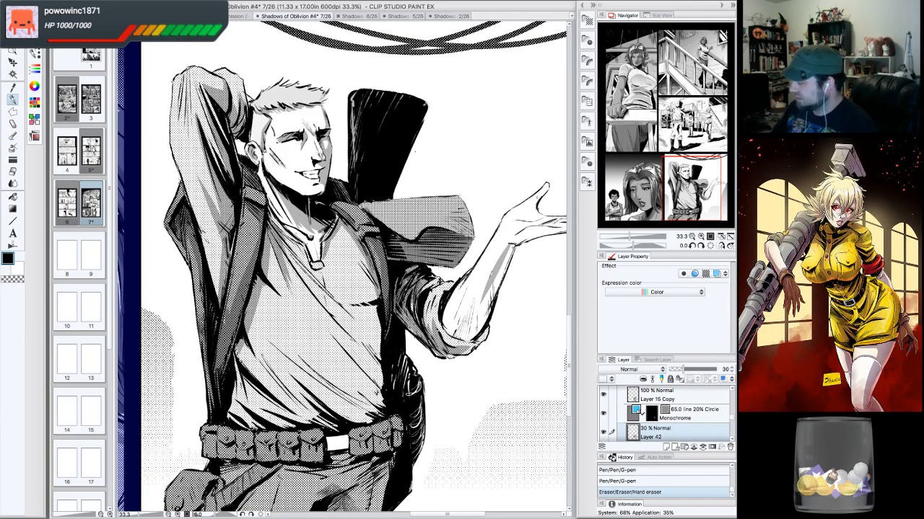
{"action": "mouse_move", "coordinate": [492, 274]}
{"action": "left_mouse_down"}
{"action": "mouse_move", "coordinate": [469, 324]}
{"action": "mouse_move", "coordinate": [447, 313]}
{"action": "mouse_move", "coordinate": [454, 336]}
{"action": "mouse_move", "coordinate": [476, 323]}
{"action": "left_mouse_up"}
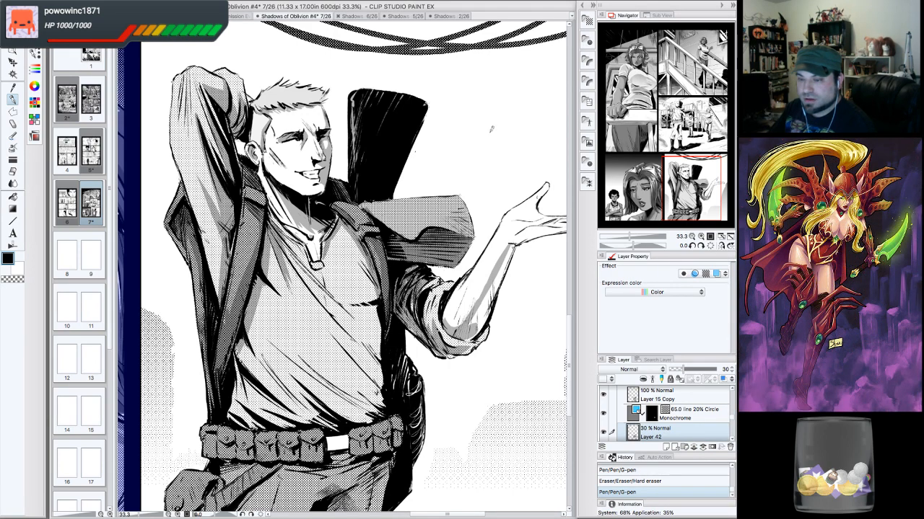
{"action": "left_click_drag", "start_coordinate": [445, 315], "coordinate": [450, 314]}
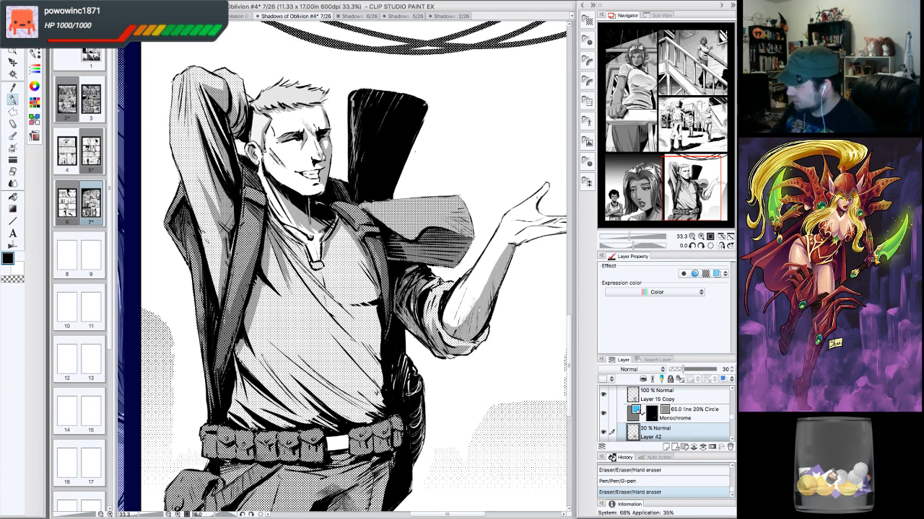
{"action": "mouse_move", "coordinate": [462, 295]}
{"action": "left_mouse_down"}
{"action": "mouse_move", "coordinate": [449, 320]}
{"action": "mouse_move", "coordinate": [467, 319]}
{"action": "left_mouse_up"}
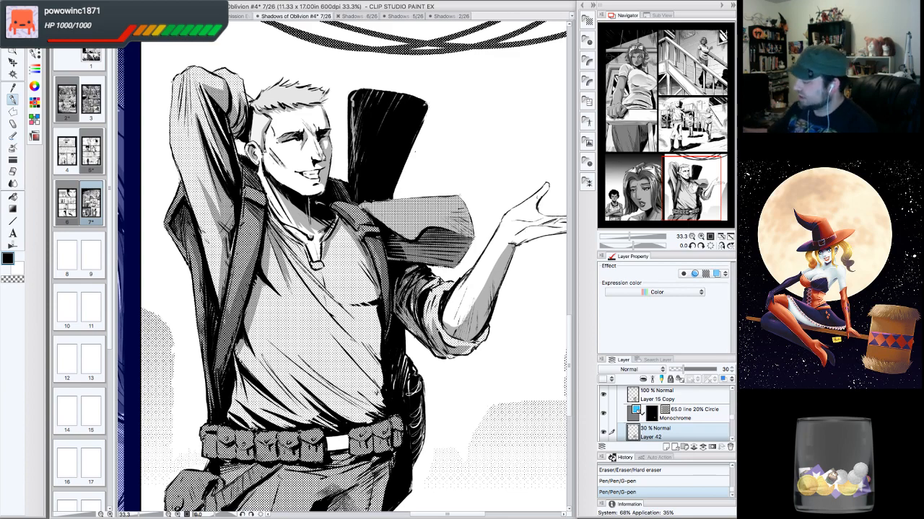
- Add grey strokes to the extended hand and sleeve cuff, erasing a stray stroke on the fingers
{"action": "left_click_drag", "start_coordinate": [693, 191], "coordinate": [701, 183]}
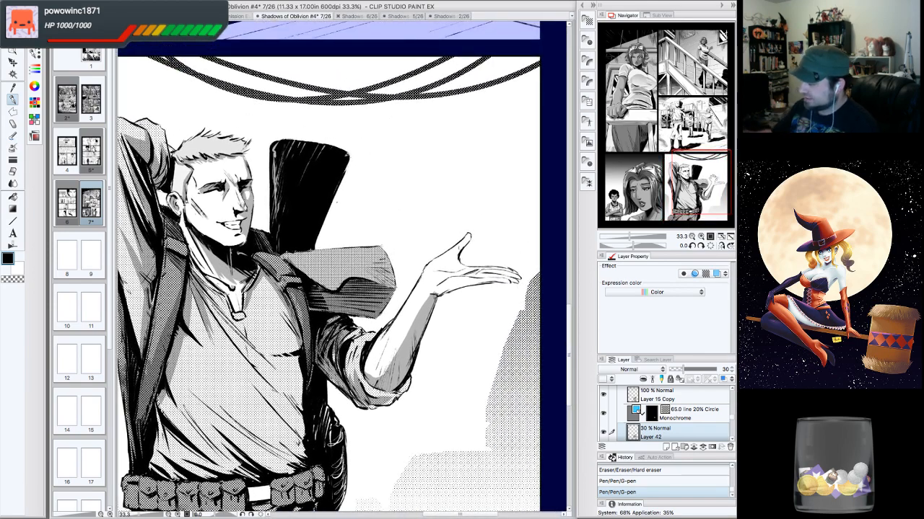
{"action": "left_click_drag", "start_coordinate": [435, 291], "coordinate": [442, 287]}
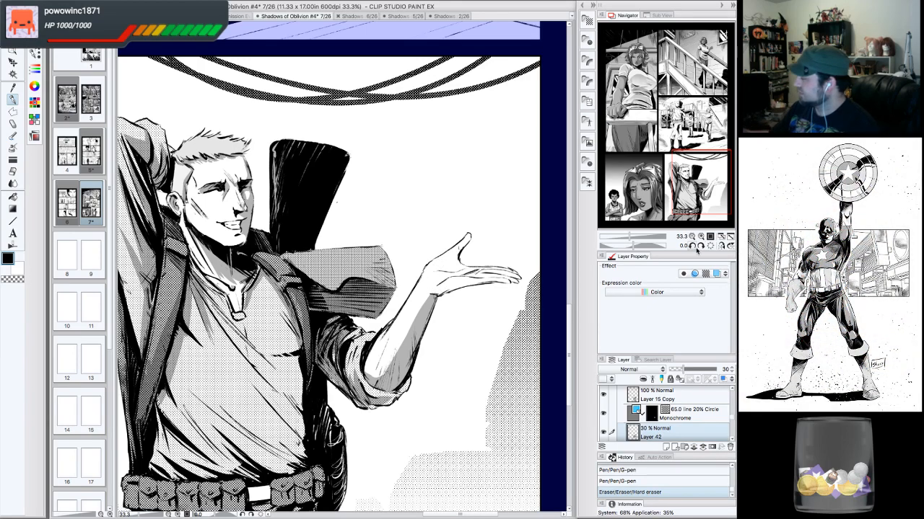
{"action": "left_click", "coordinate": [692, 246]}
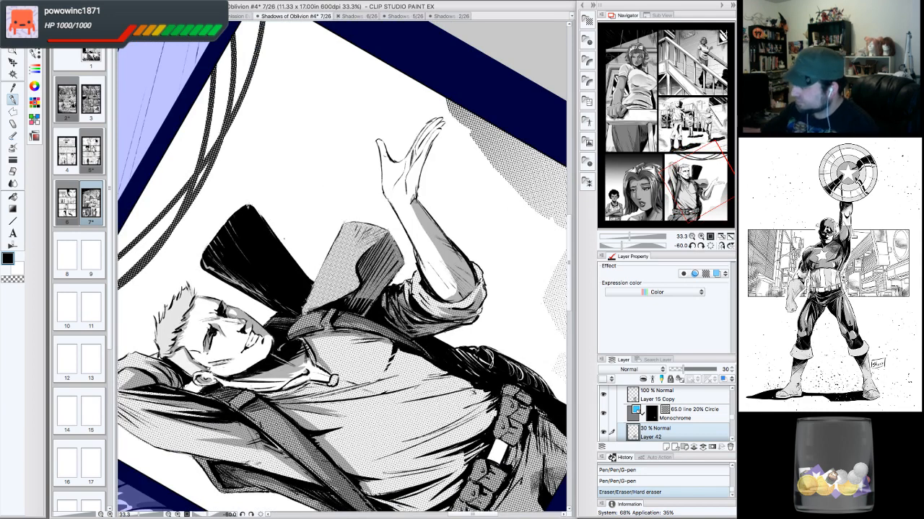
{"action": "left_click_drag", "start_coordinate": [421, 165], "coordinate": [438, 118]}
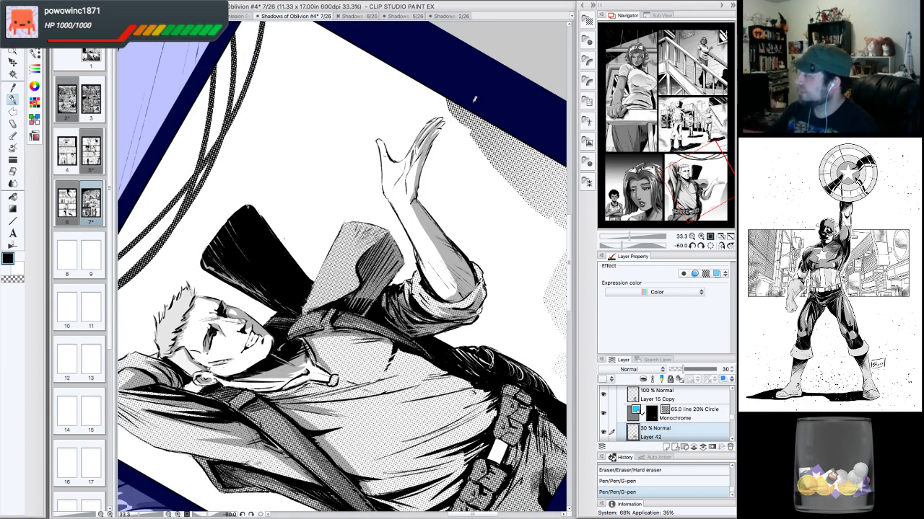
{"action": "left_click", "coordinate": [710, 246]}
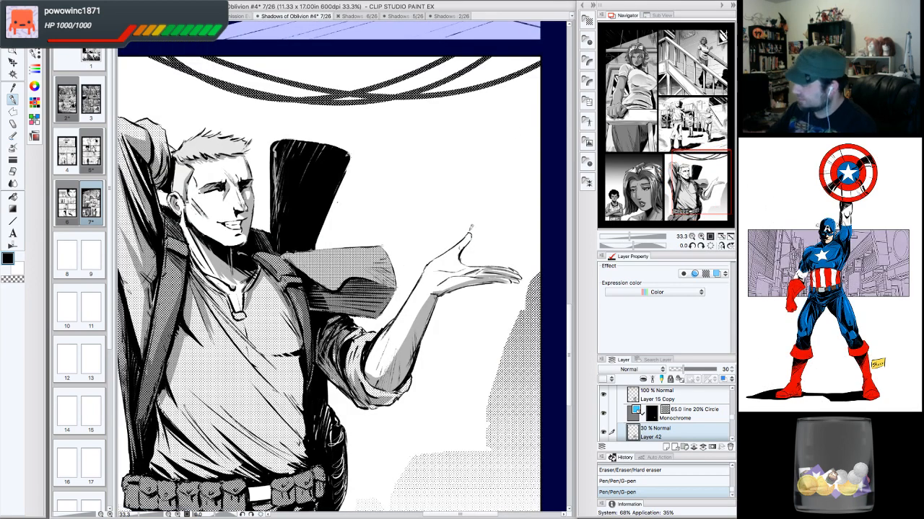
{"action": "left_click_drag", "start_coordinate": [471, 229], "coordinate": [446, 267]}
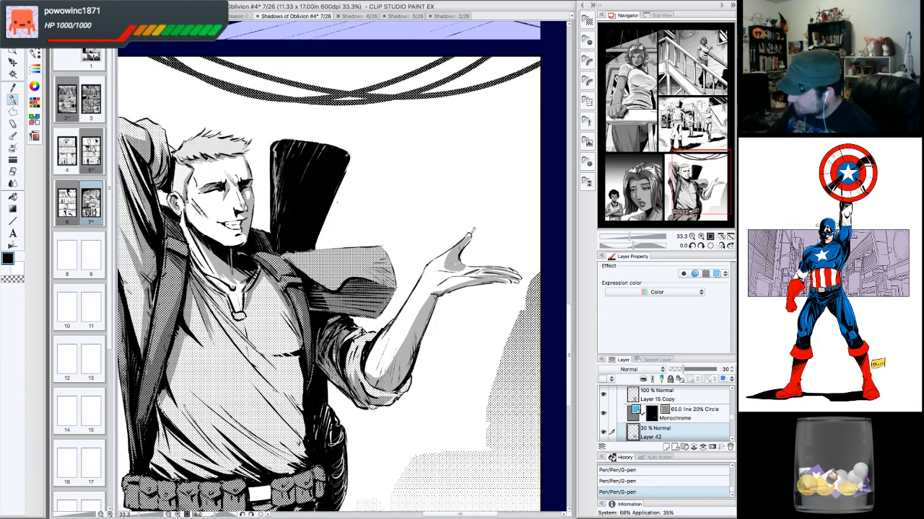
{"action": "key", "text": "e"}
{"action": "left_click_drag", "start_coordinate": [470, 217], "coordinate": [445, 250]}
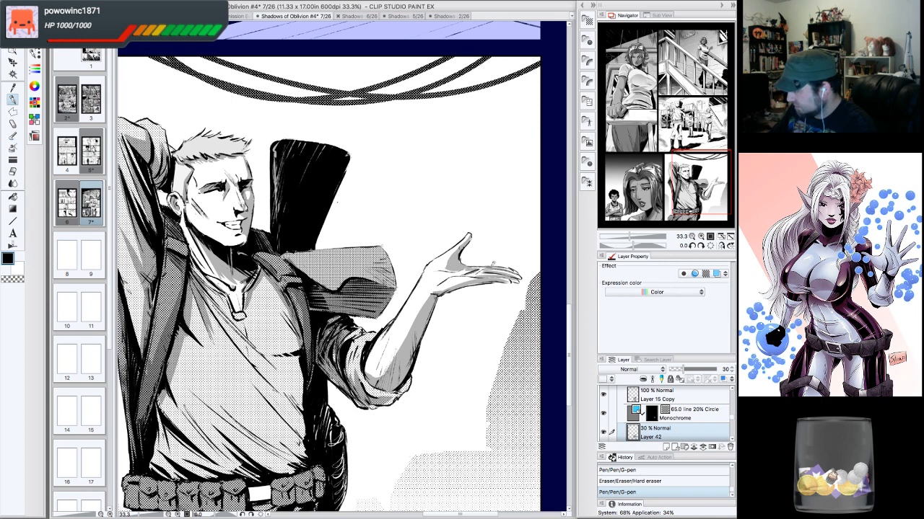
{"action": "left_click_drag", "start_coordinate": [373, 346], "coordinate": [366, 373]}
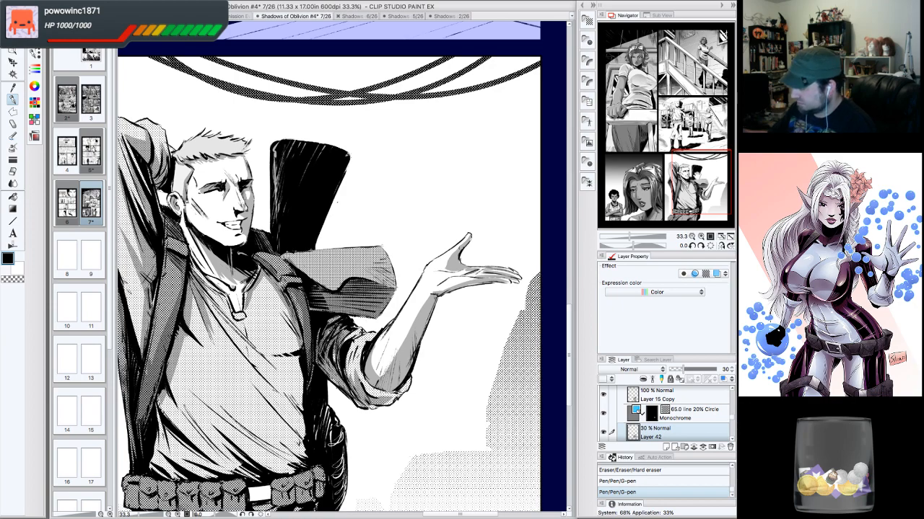
- Add grey strokes along the underside of the extended forearm
{"action": "left_click_drag", "start_coordinate": [699, 183], "coordinate": [718, 166]}
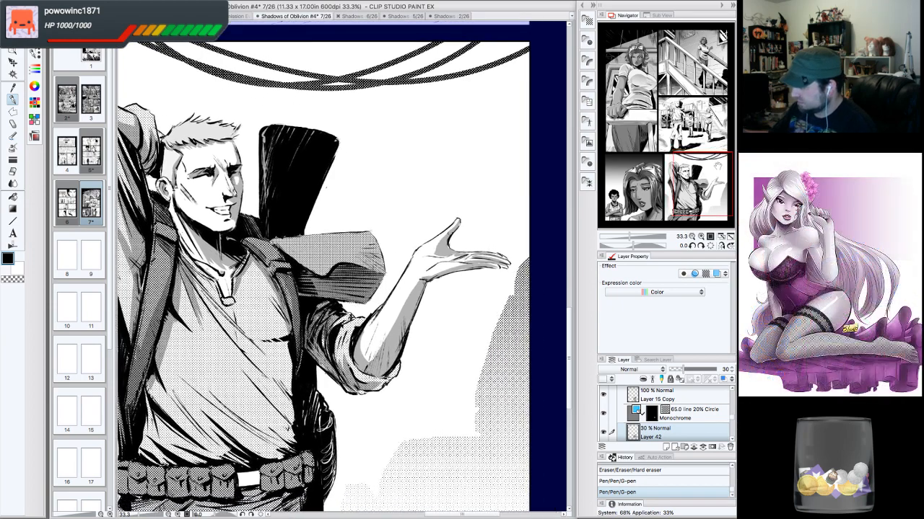
{"action": "double_click", "coordinate": [693, 247]}
{"action": "left_click_drag", "start_coordinate": [410, 190], "coordinate": [405, 200]}
{"action": "left_click_drag", "start_coordinate": [420, 170], "coordinate": [406, 198]}
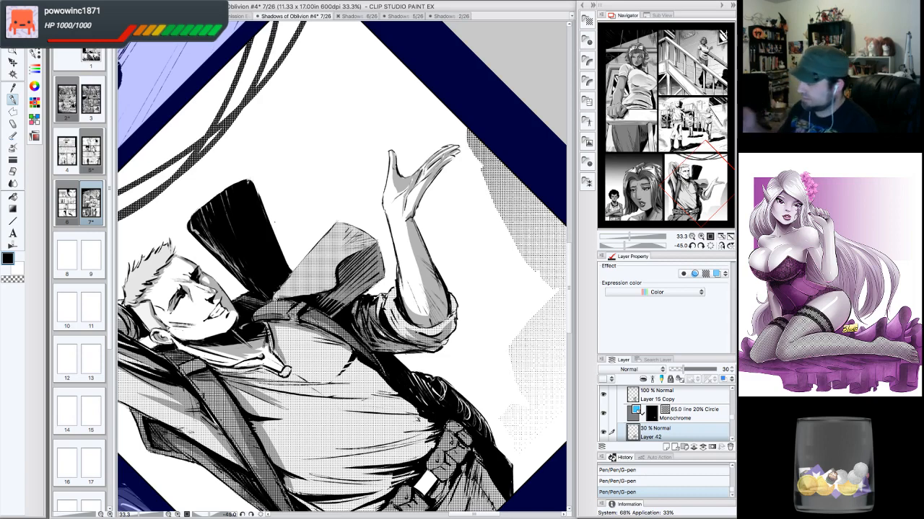
{"action": "left_click", "coordinate": [711, 246]}
{"action": "left_click", "coordinate": [691, 237]}
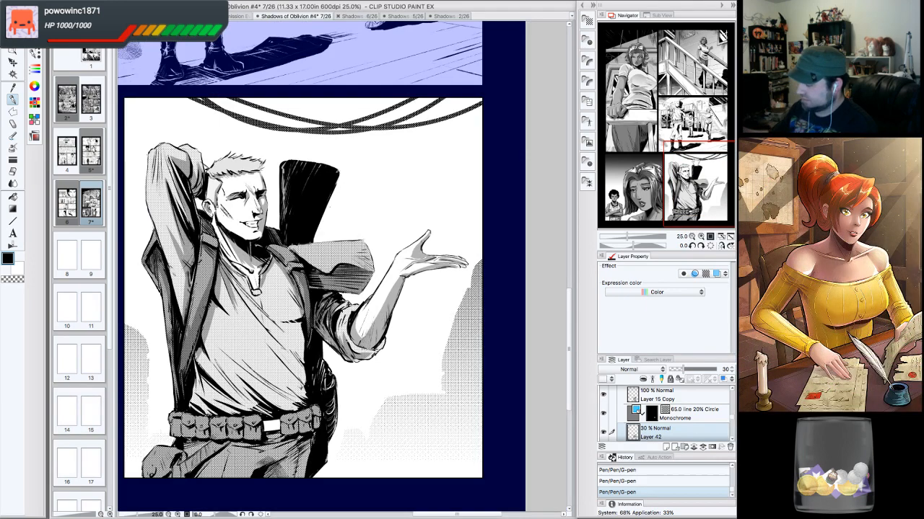
- Shade the lower shirt front above the belt and the rolled sleeve with long grey G-pen strokes
{"action": "left_click_drag", "start_coordinate": [332, 303], "coordinate": [355, 283]}
{"action": "left_click_drag", "start_coordinate": [283, 302], "coordinate": [352, 379]}
{"action": "mouse_move", "coordinate": [302, 334]}
{"action": "left_mouse_down"}
{"action": "mouse_move", "coordinate": [349, 383]}
{"action": "mouse_move", "coordinate": [319, 384]}
{"action": "mouse_move", "coordinate": [340, 410]}
{"action": "left_mouse_up"}
{"action": "left_click_drag", "start_coordinate": [274, 362], "coordinate": [306, 397]}
{"action": "left_click_drag", "start_coordinate": [248, 367], "coordinate": [311, 413]}
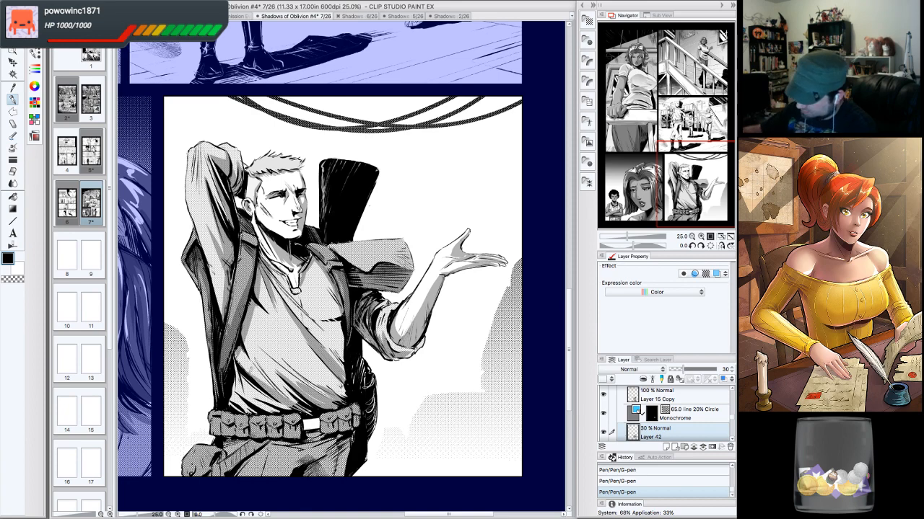
{"action": "left_click_drag", "start_coordinate": [255, 392], "coordinate": [291, 410]}
{"action": "left_click_drag", "start_coordinate": [238, 373], "coordinate": [285, 414]}
{"action": "mouse_move", "coordinate": [231, 390]}
{"action": "left_mouse_down"}
{"action": "mouse_move", "coordinate": [262, 407]}
{"action": "mouse_move", "coordinate": [253, 413]}
{"action": "left_mouse_up"}
{"action": "mouse_move", "coordinate": [242, 404]}
{"action": "left_mouse_down"}
{"action": "mouse_move", "coordinate": [252, 415]}
{"action": "mouse_move", "coordinate": [241, 413]}
{"action": "mouse_move", "coordinate": [315, 413]}
{"action": "mouse_move", "coordinate": [261, 364]}
{"action": "mouse_move", "coordinate": [310, 388]}
{"action": "left_mouse_up"}
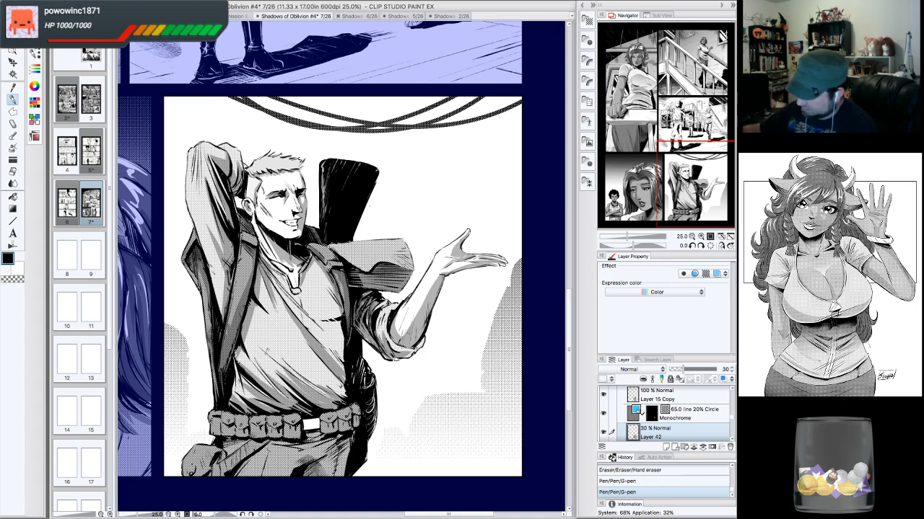
{"action": "left_click_drag", "start_coordinate": [264, 350], "coordinate": [307, 390]}
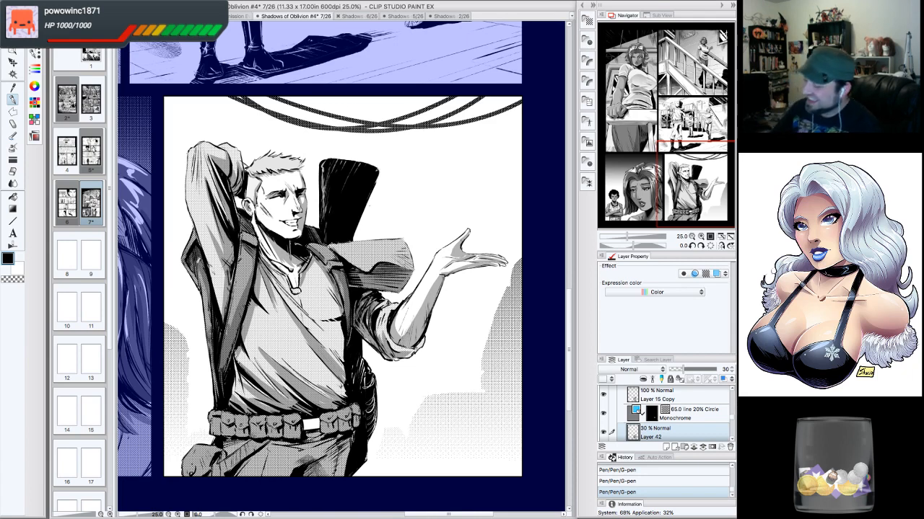
- Rework the shading on the lower shirt and chest, erasing and redrawing grey strokes
{"action": "key", "text": "c"}
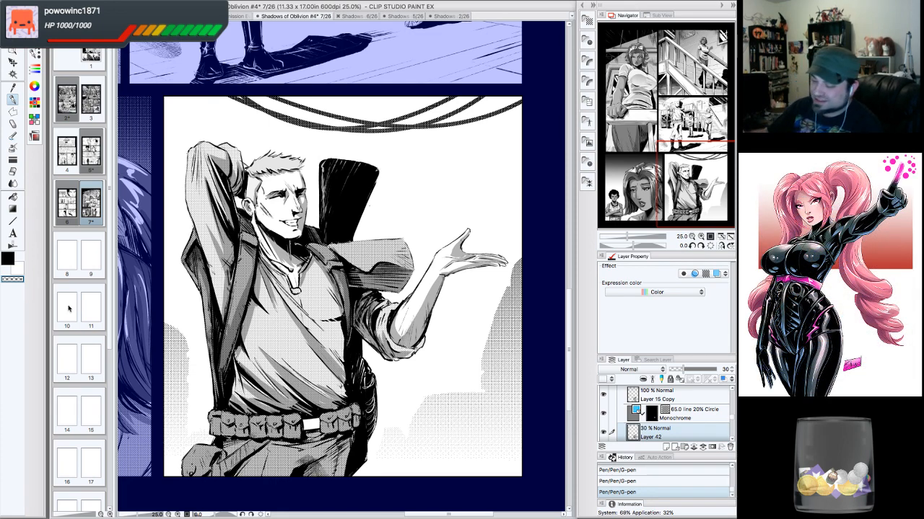
{"action": "key", "text": "c"}
{"action": "left_click_drag", "start_coordinate": [341, 380], "coordinate": [349, 396]}
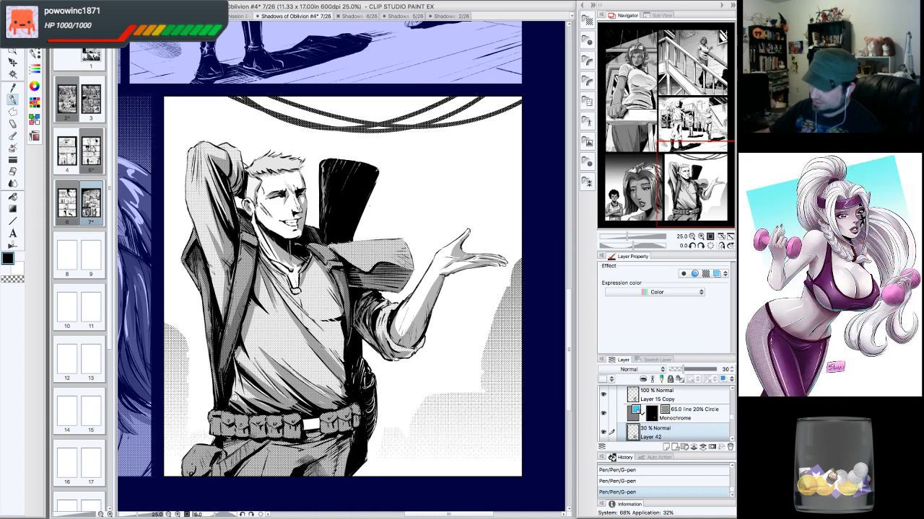
{"action": "left_click_drag", "start_coordinate": [235, 402], "coordinate": [239, 397]}
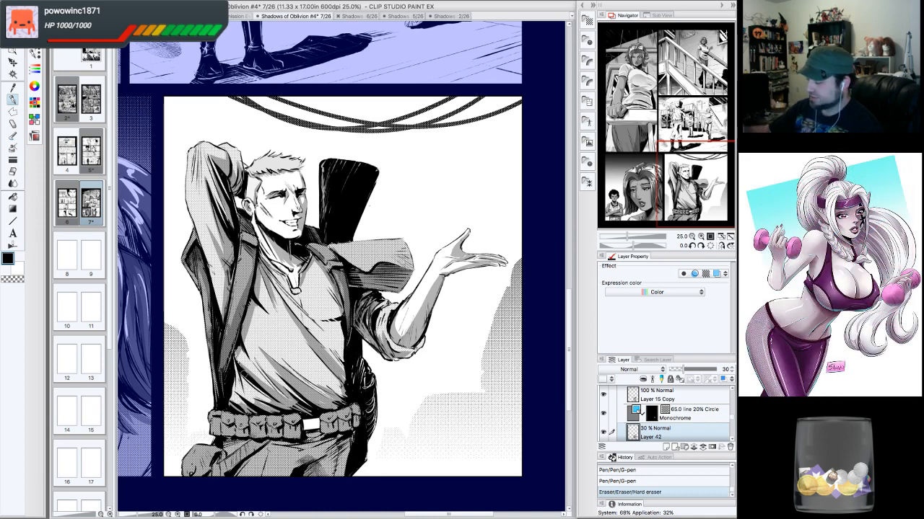
{"action": "left_click_drag", "start_coordinate": [241, 356], "coordinate": [284, 403]}
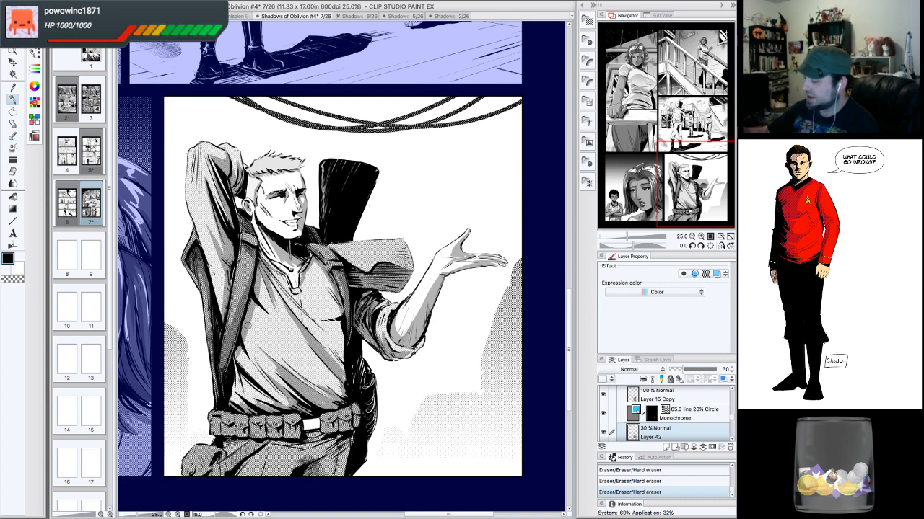
{"action": "mouse_move", "coordinate": [330, 322]}
{"action": "left_mouse_down"}
{"action": "mouse_move", "coordinate": [347, 325]}
{"action": "mouse_move", "coordinate": [338, 330]}
{"action": "mouse_move", "coordinate": [328, 318]}
{"action": "left_mouse_up"}
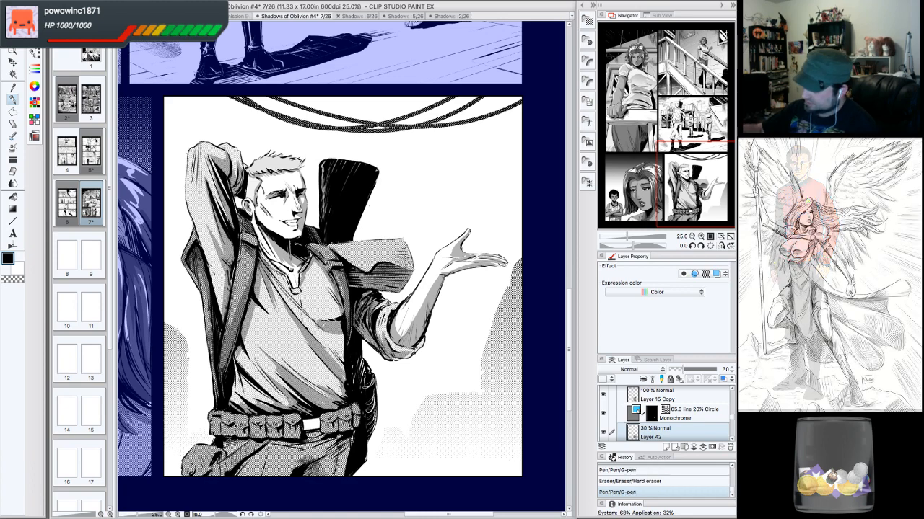
{"action": "left_click_drag", "start_coordinate": [318, 330], "coordinate": [319, 315]}
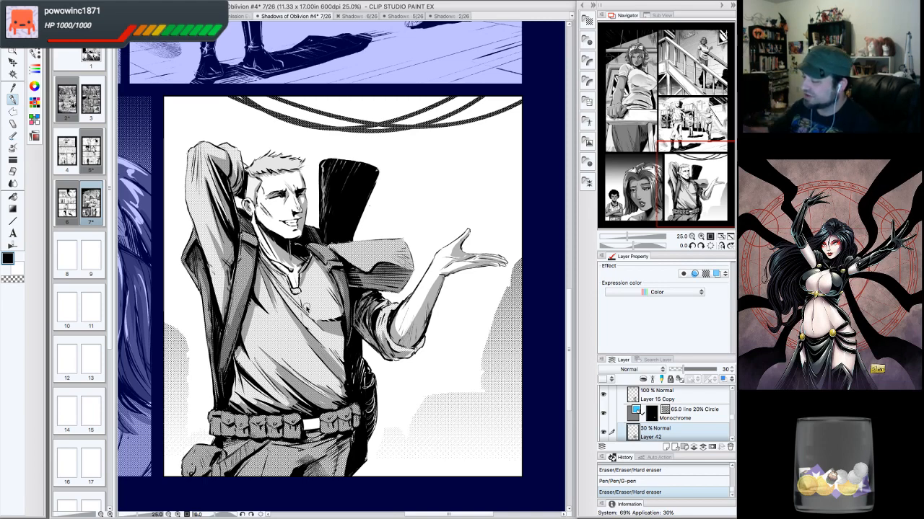
{"action": "left_click_drag", "start_coordinate": [319, 272], "coordinate": [341, 312]}
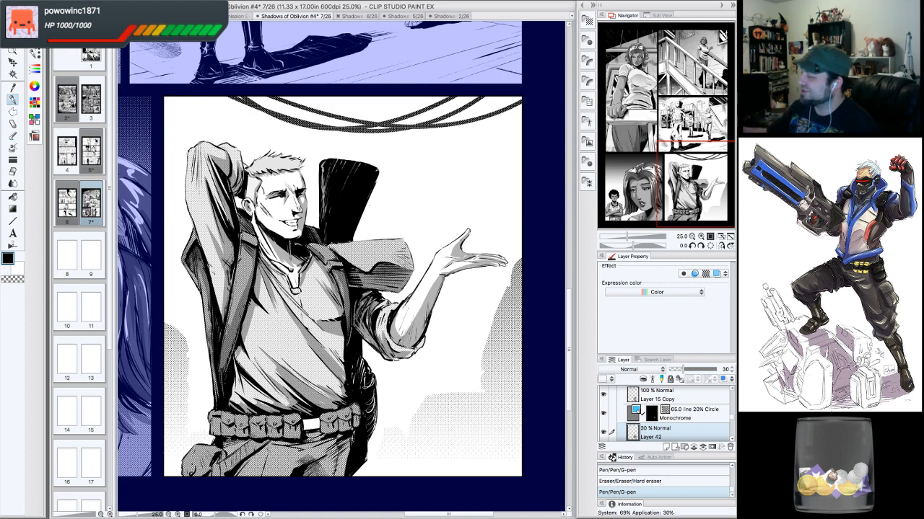
- Add grey G-pen strokes to the man's face and the shirt below his chest
{"action": "left_click_drag", "start_coordinate": [673, 151], "coordinate": [670, 150]}
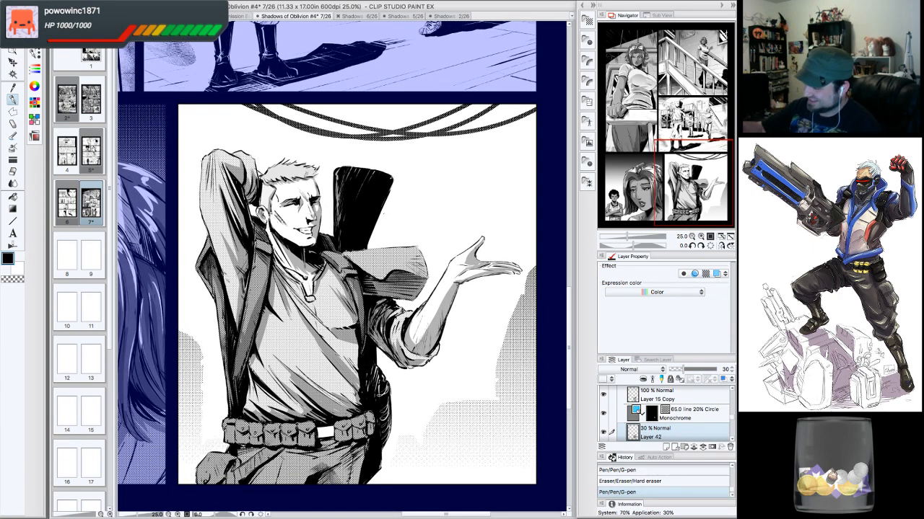
{"action": "left_click_drag", "start_coordinate": [318, 192], "coordinate": [315, 182]}
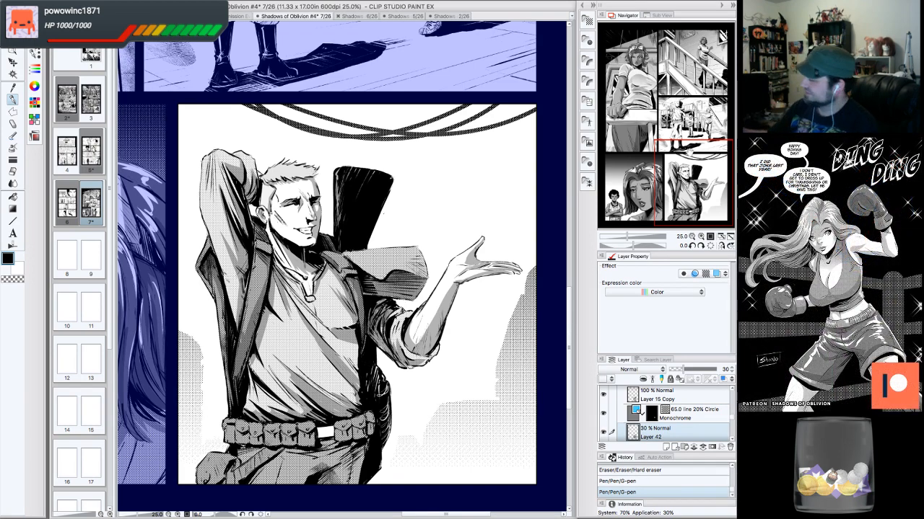
{"action": "left_click_drag", "start_coordinate": [685, 178], "coordinate": [677, 191]}
{"action": "mouse_move", "coordinate": [286, 340]}
{"action": "left_mouse_down"}
{"action": "mouse_move", "coordinate": [289, 360]}
{"action": "mouse_move", "coordinate": [302, 361]}
{"action": "left_mouse_up"}
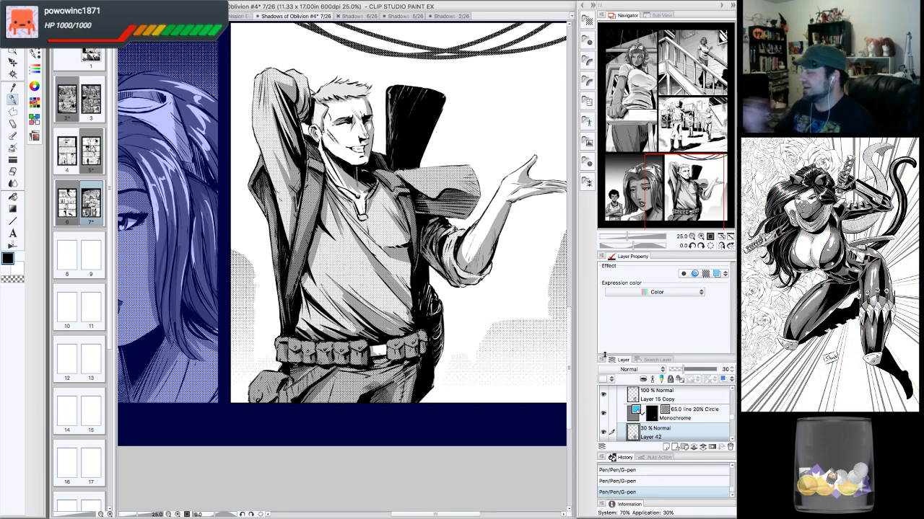
- Erase a stray grey stroke on the shirt and add further grey strokes to the collar and vest area
{"action": "left_click", "coordinate": [702, 246]}
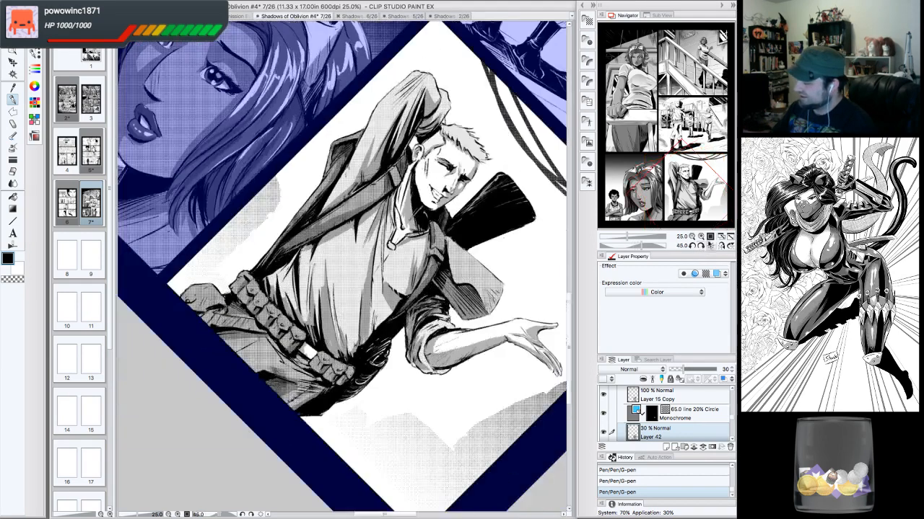
{"action": "left_click_drag", "start_coordinate": [386, 297], "coordinate": [395, 303]}
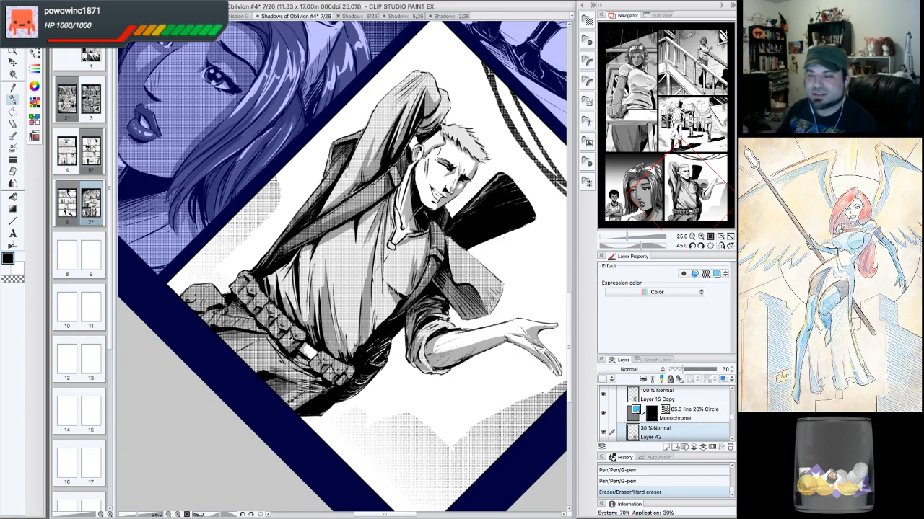
{"action": "left_click", "coordinate": [710, 246]}
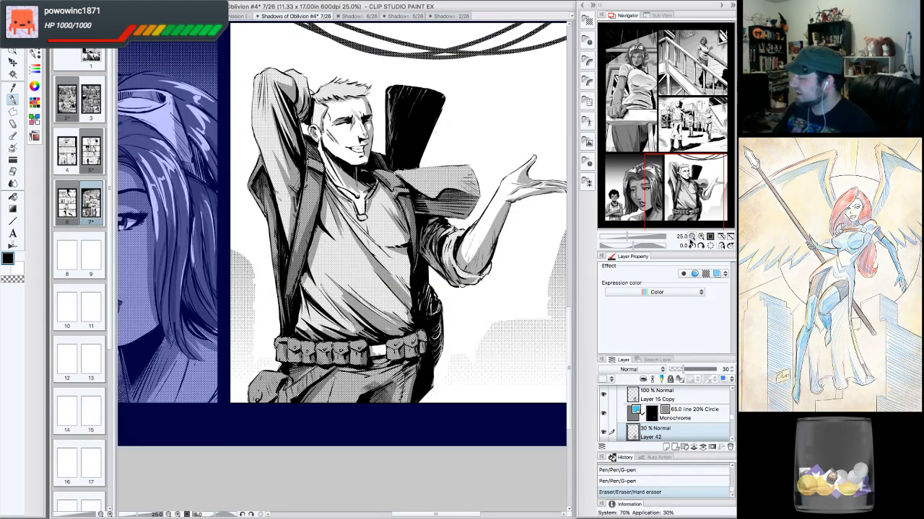
{"action": "left_click", "coordinate": [691, 237]}
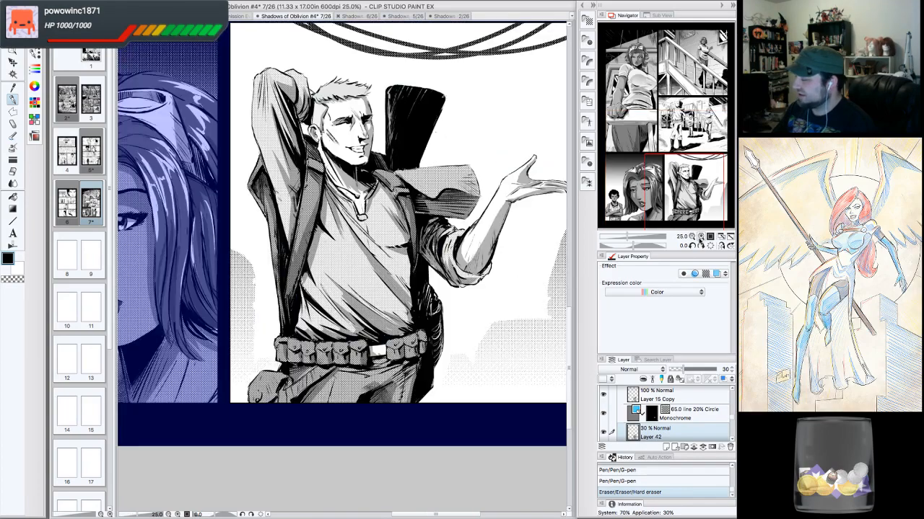
{"action": "left_click", "coordinate": [691, 236]}
{"action": "left_click_drag", "start_coordinate": [687, 188], "coordinate": [692, 183]}
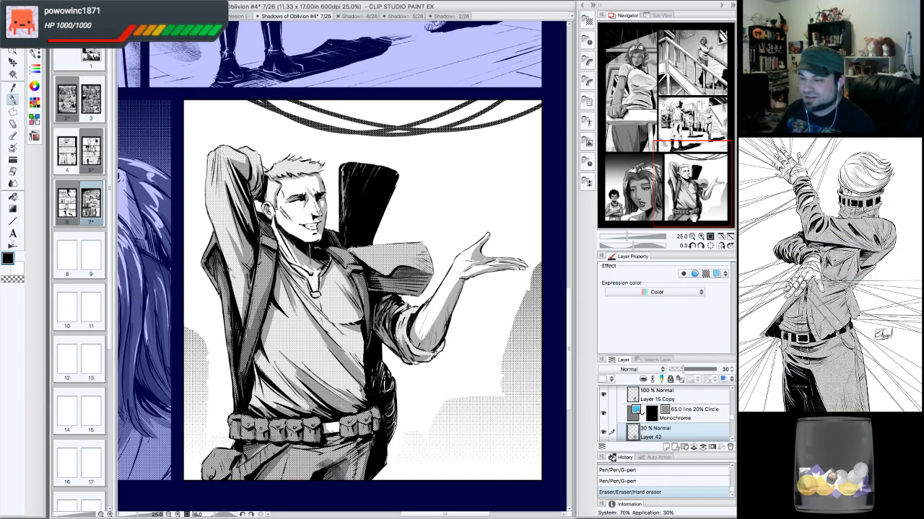
{"action": "left_click_drag", "start_coordinate": [691, 213], "coordinate": [696, 220]}
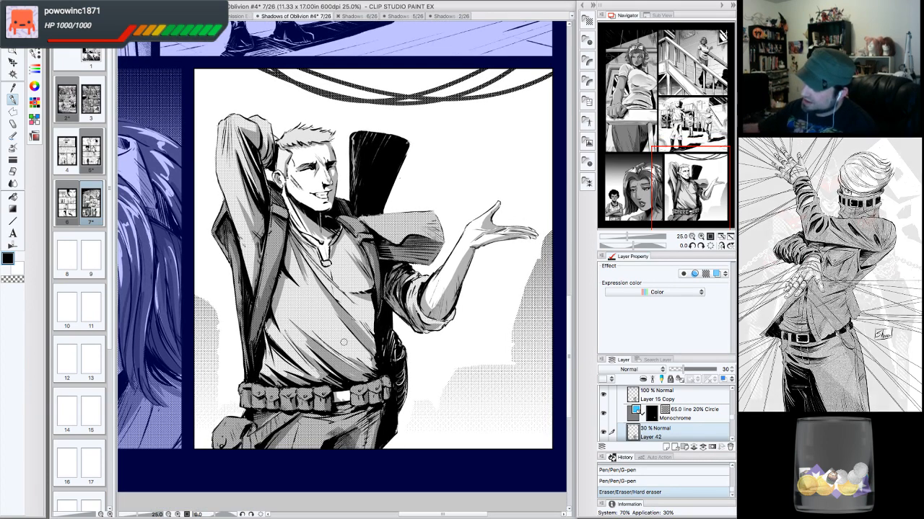
{"action": "left_click_drag", "start_coordinate": [350, 266], "coordinate": [347, 272]}
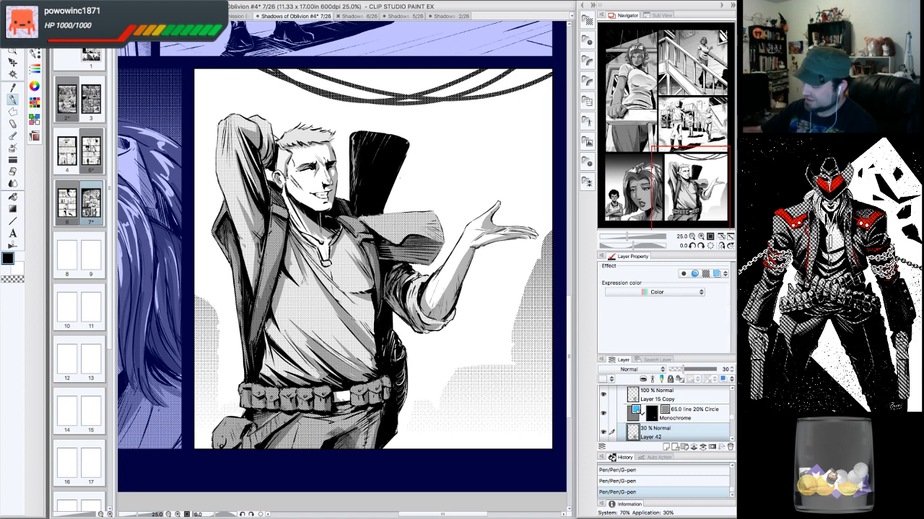
{"action": "left_click_drag", "start_coordinate": [290, 265], "coordinate": [304, 286]}
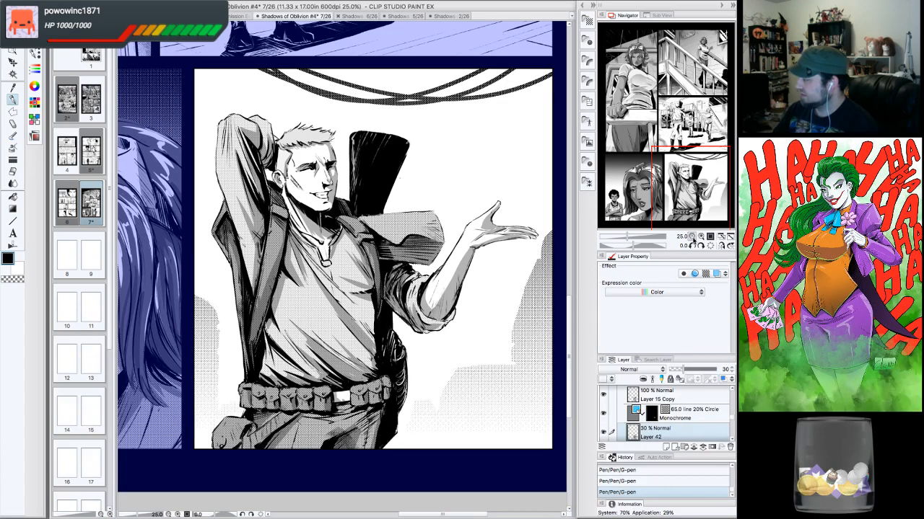
- Turn off the blue layer colour display so page 7 shows in black and white
{"action": "left_click", "coordinate": [692, 237]}
{"action": "left_click_drag", "start_coordinate": [711, 182], "coordinate": [697, 176]}
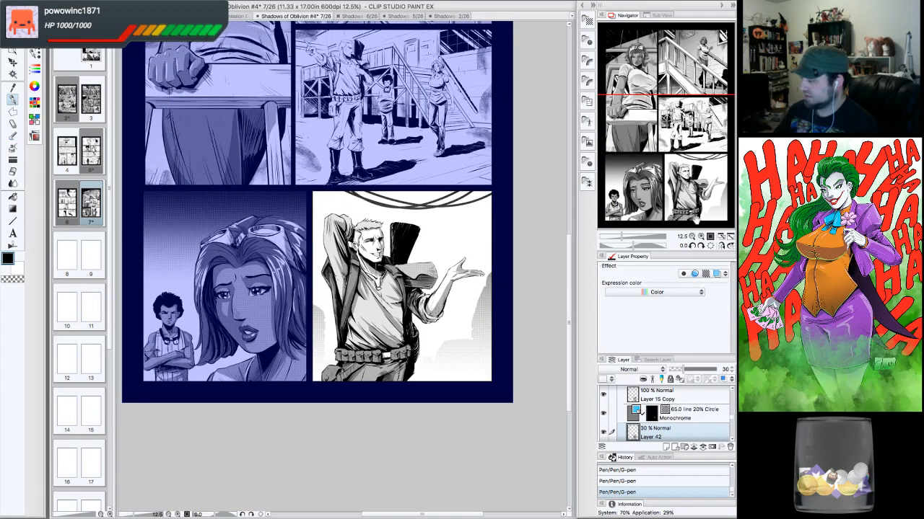
{"action": "left_click", "coordinate": [691, 237]}
{"action": "scroll", "coordinate": [716, 406], "scroll_direction": "up", "scroll_amount": 5}
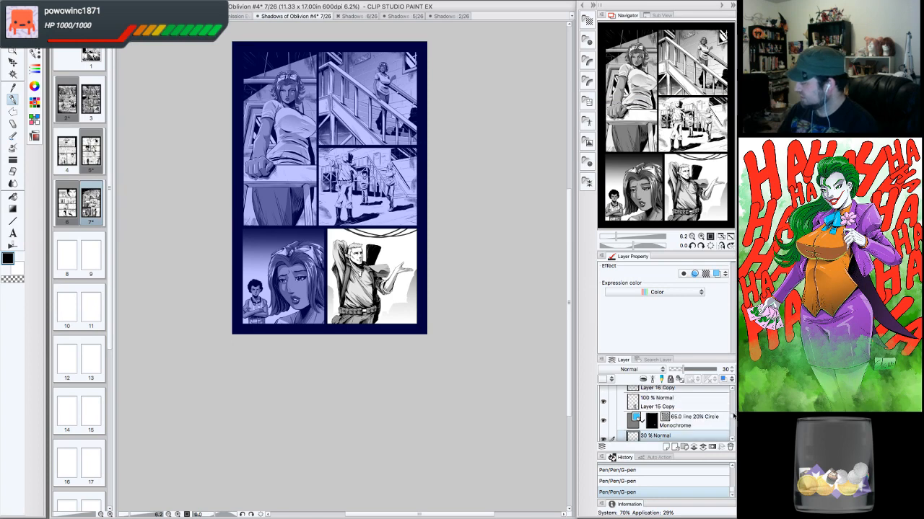
{"action": "scroll", "coordinate": [730, 420], "scroll_direction": "down", "scroll_amount": 3}
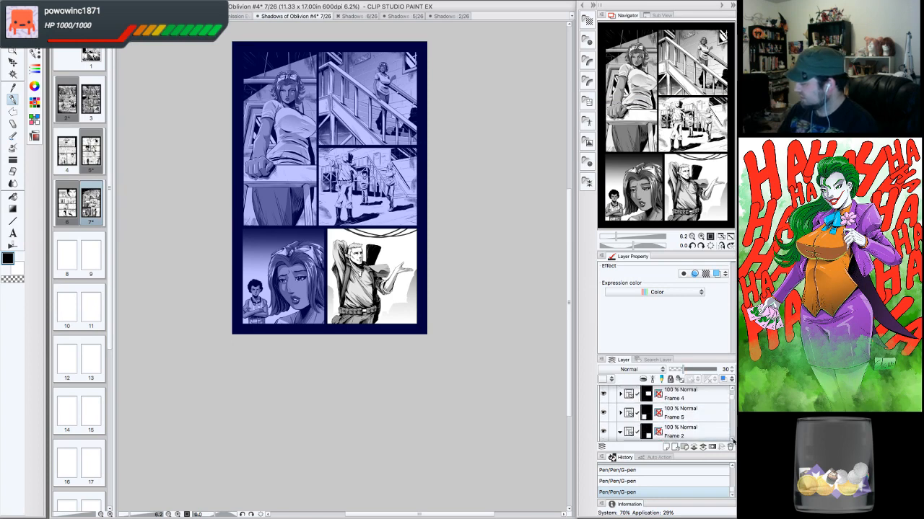
{"action": "left_click", "coordinate": [648, 420]}
{"action": "scroll", "coordinate": [701, 423], "scroll_direction": "down", "scroll_amount": 3}
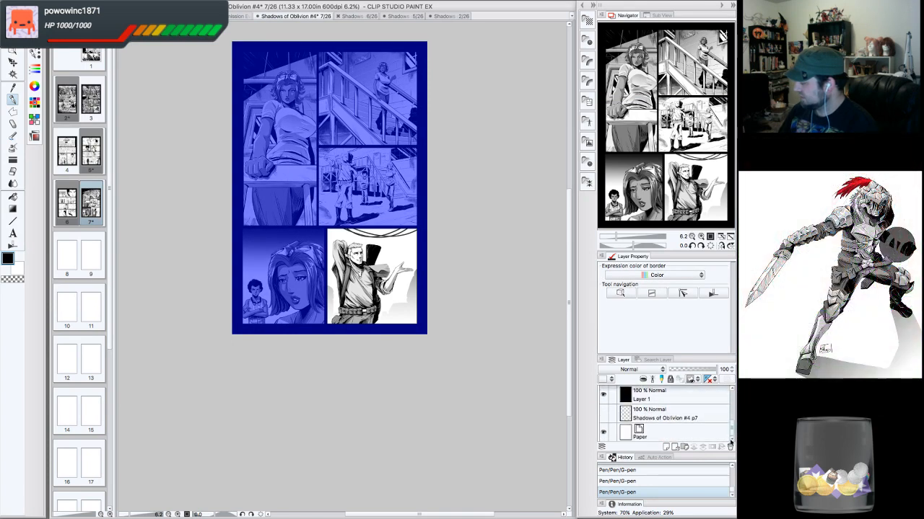
{"action": "left_click", "coordinate": [711, 435]}
- Save the page 7 file
{"action": "left_click_drag", "start_coordinate": [699, 164], "coordinate": [696, 128]}
{"action": "left_click", "coordinate": [99, 2]}
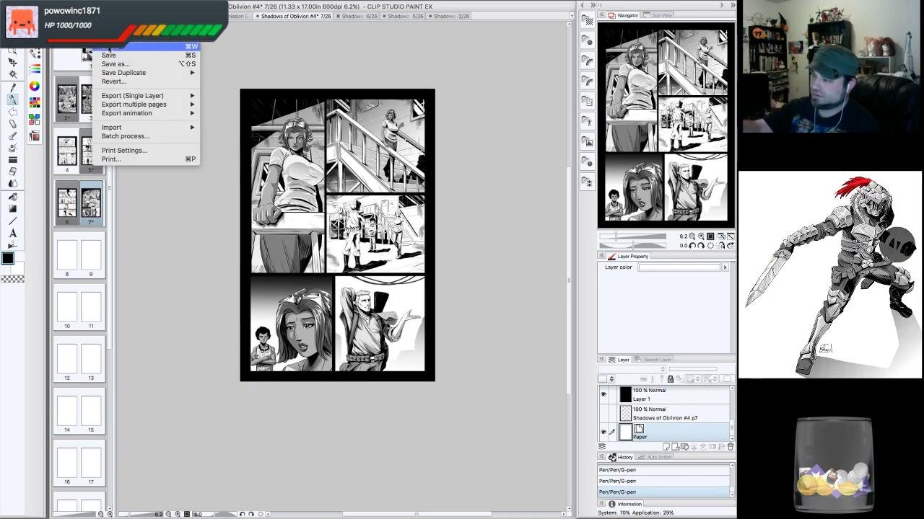
{"action": "left_click", "coordinate": [112, 56]}
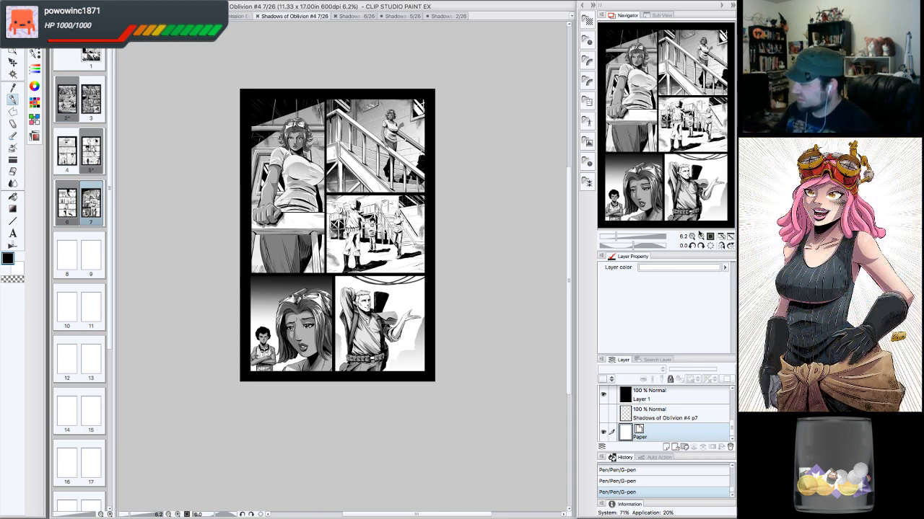
- Inspect the finished page 7 by zooming in and panning across its panels
{"action": "left_click", "coordinate": [700, 236]}
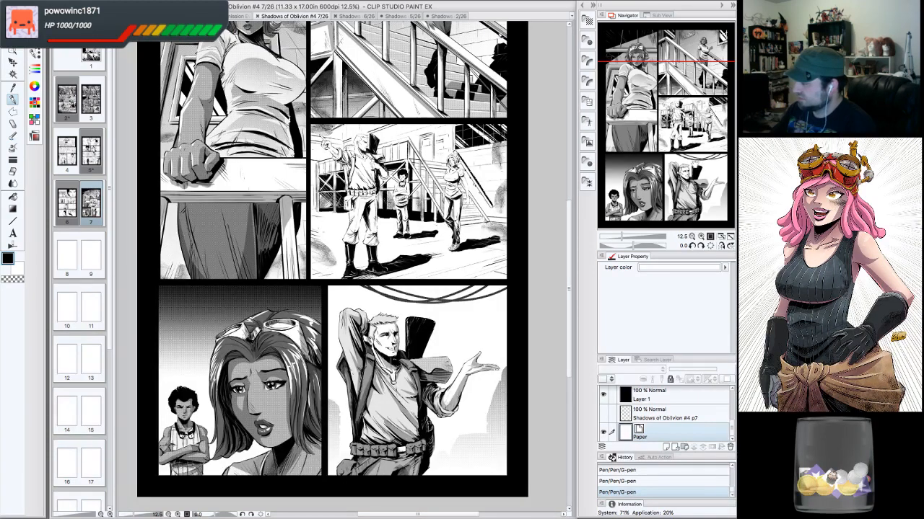
{"action": "left_click_drag", "start_coordinate": [685, 146], "coordinate": [688, 109]}
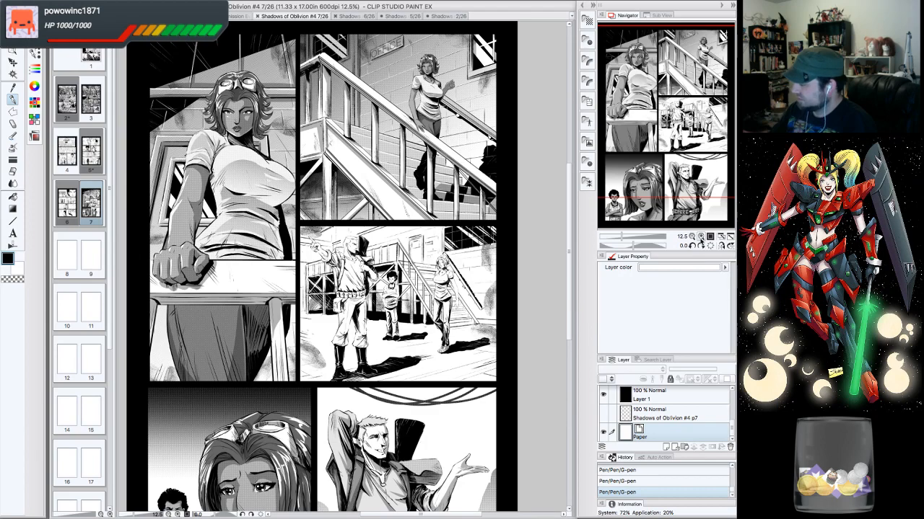
{"action": "left_click", "coordinate": [700, 236]}
{"action": "left_click_drag", "start_coordinate": [692, 168], "coordinate": [691, 124]}
{"action": "left_click", "coordinate": [691, 237]}
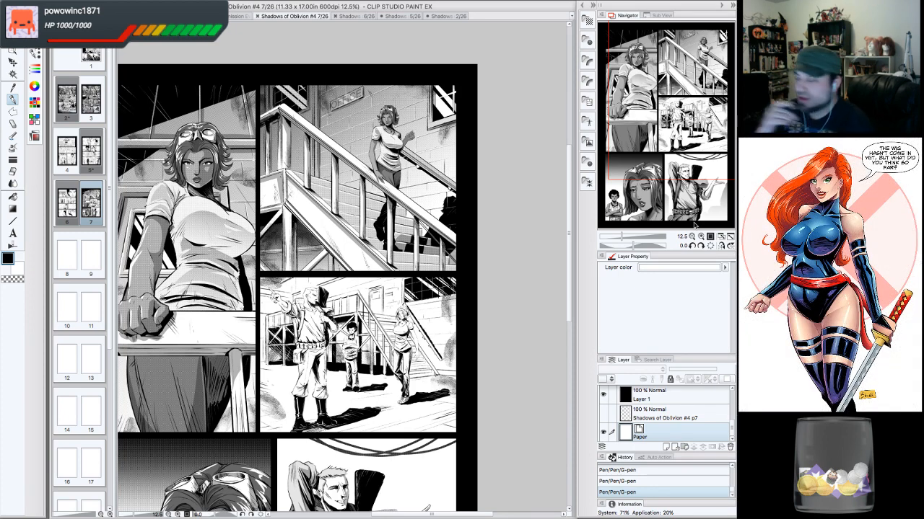
{"action": "left_click_drag", "start_coordinate": [684, 110], "coordinate": [663, 124]}
{"action": "left_click", "coordinate": [692, 237]}
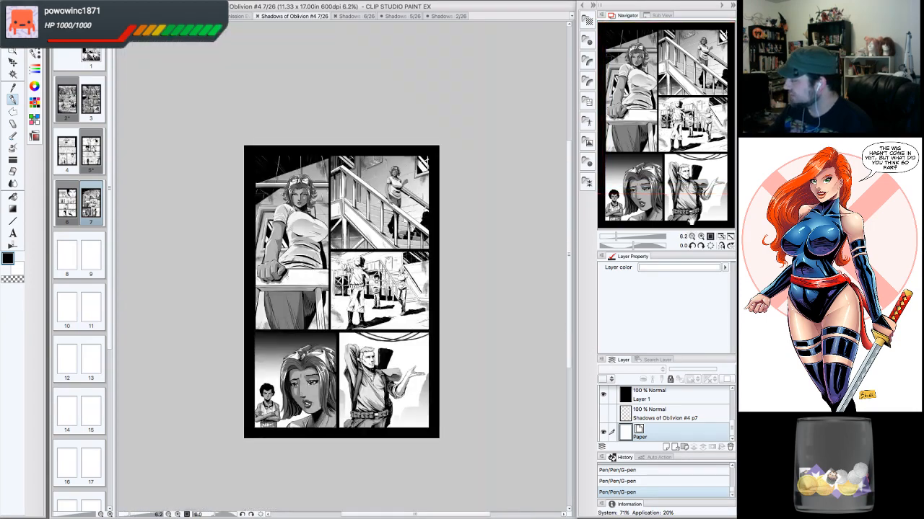
{"action": "left_click", "coordinate": [700, 236]}
{"action": "left_click_drag", "start_coordinate": [706, 131], "coordinate": [704, 138]}
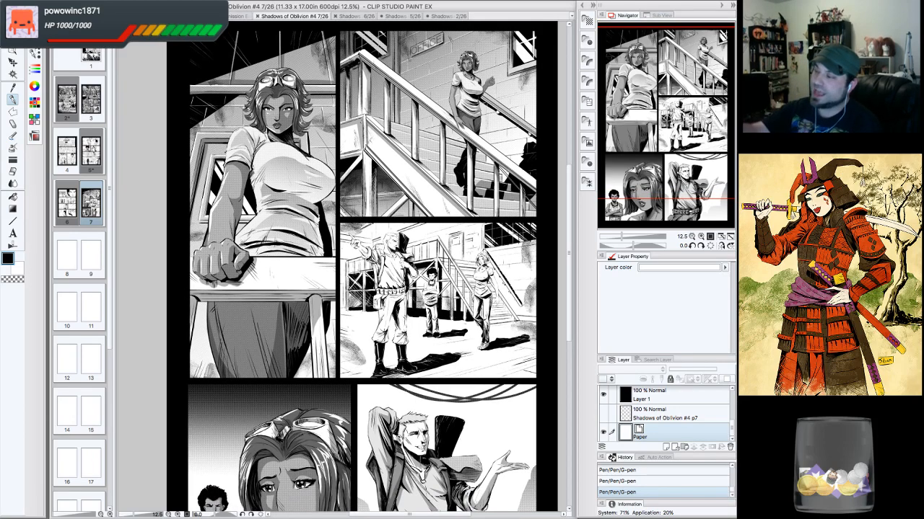
{"action": "left_click", "coordinate": [99, 2]}
{"action": "key", "text": "Escape"}
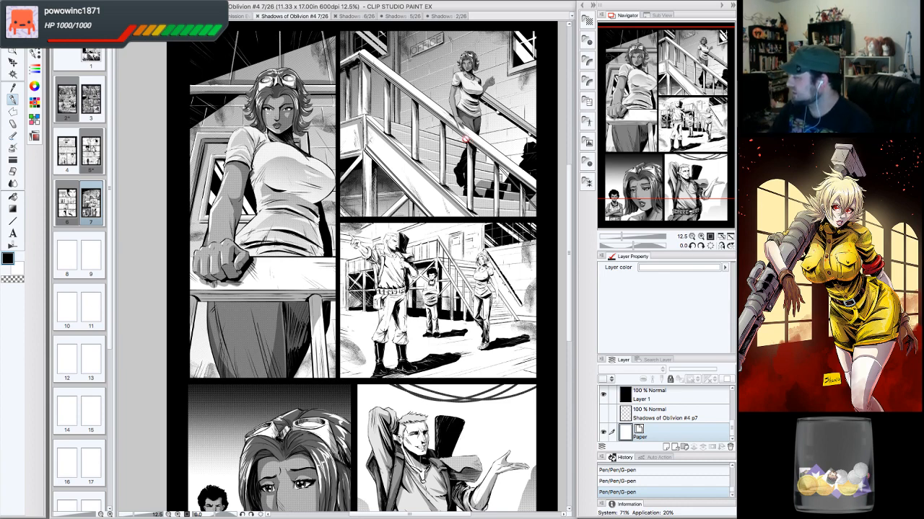
{"action": "left_click", "coordinate": [692, 236]}
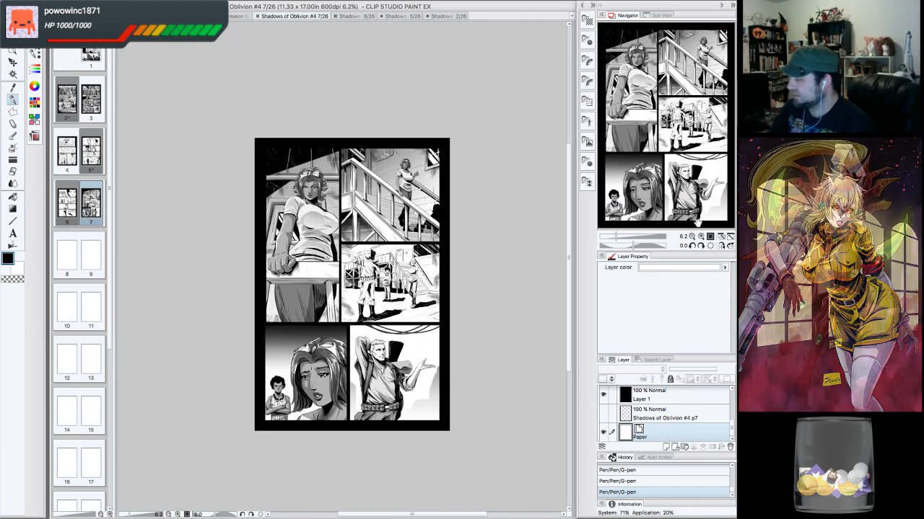
{"action": "left_click", "coordinate": [700, 237]}
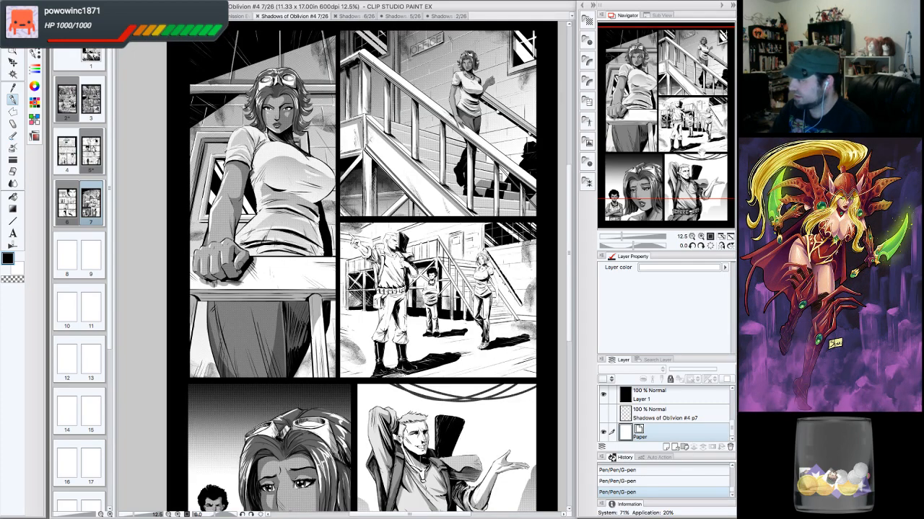
{"action": "mouse_move", "coordinate": [701, 153]}
{"action": "left_mouse_down"}
{"action": "mouse_move", "coordinate": [701, 181]}
{"action": "mouse_move", "coordinate": [703, 153]}
{"action": "left_mouse_up"}
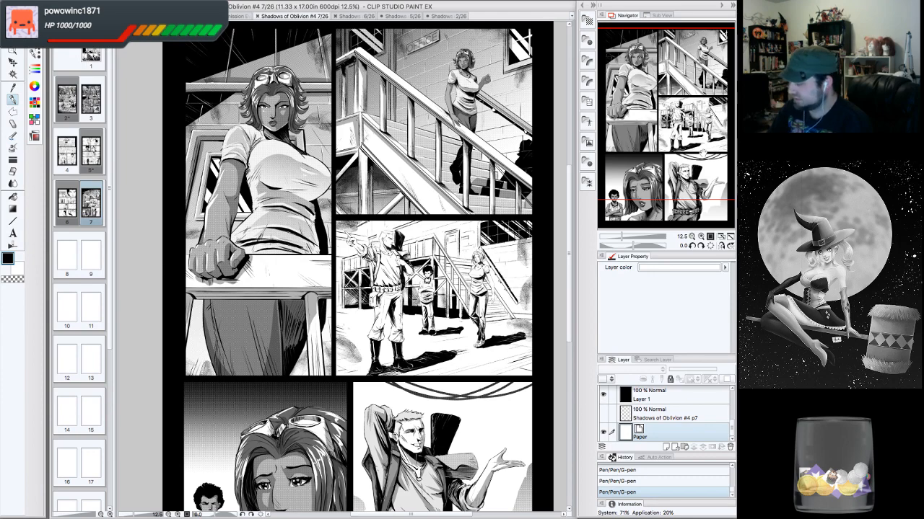
{"action": "mouse_move", "coordinate": [712, 152]}
{"action": "left_mouse_down"}
{"action": "mouse_move", "coordinate": [708, 177]}
{"action": "mouse_move", "coordinate": [705, 159]}
{"action": "left_mouse_up"}
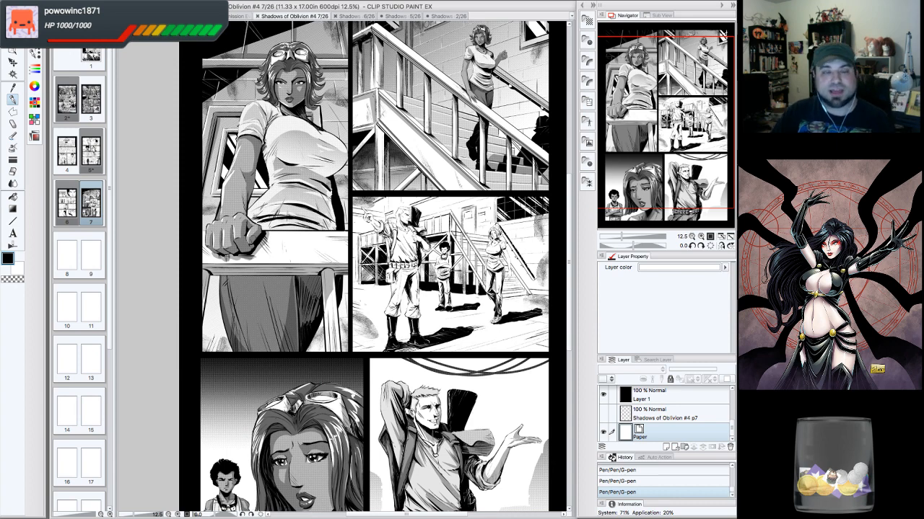
{"action": "key", "text": "Tab"}
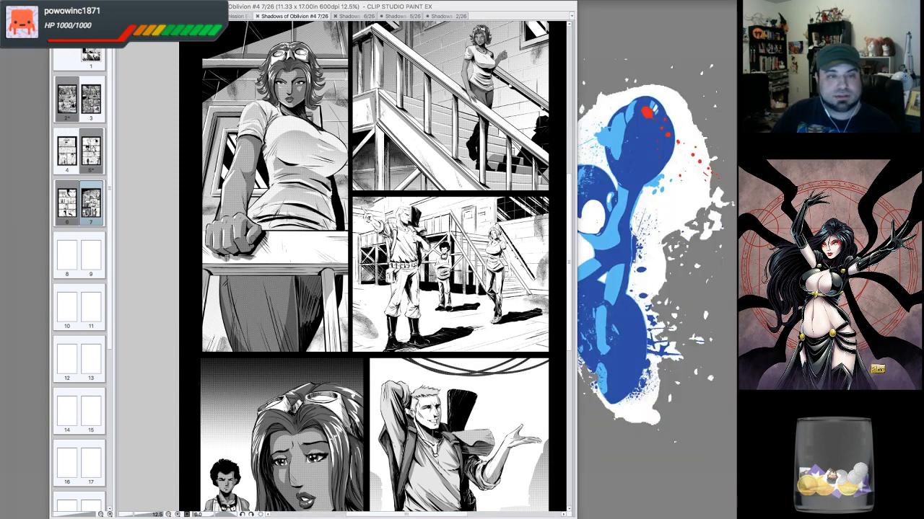